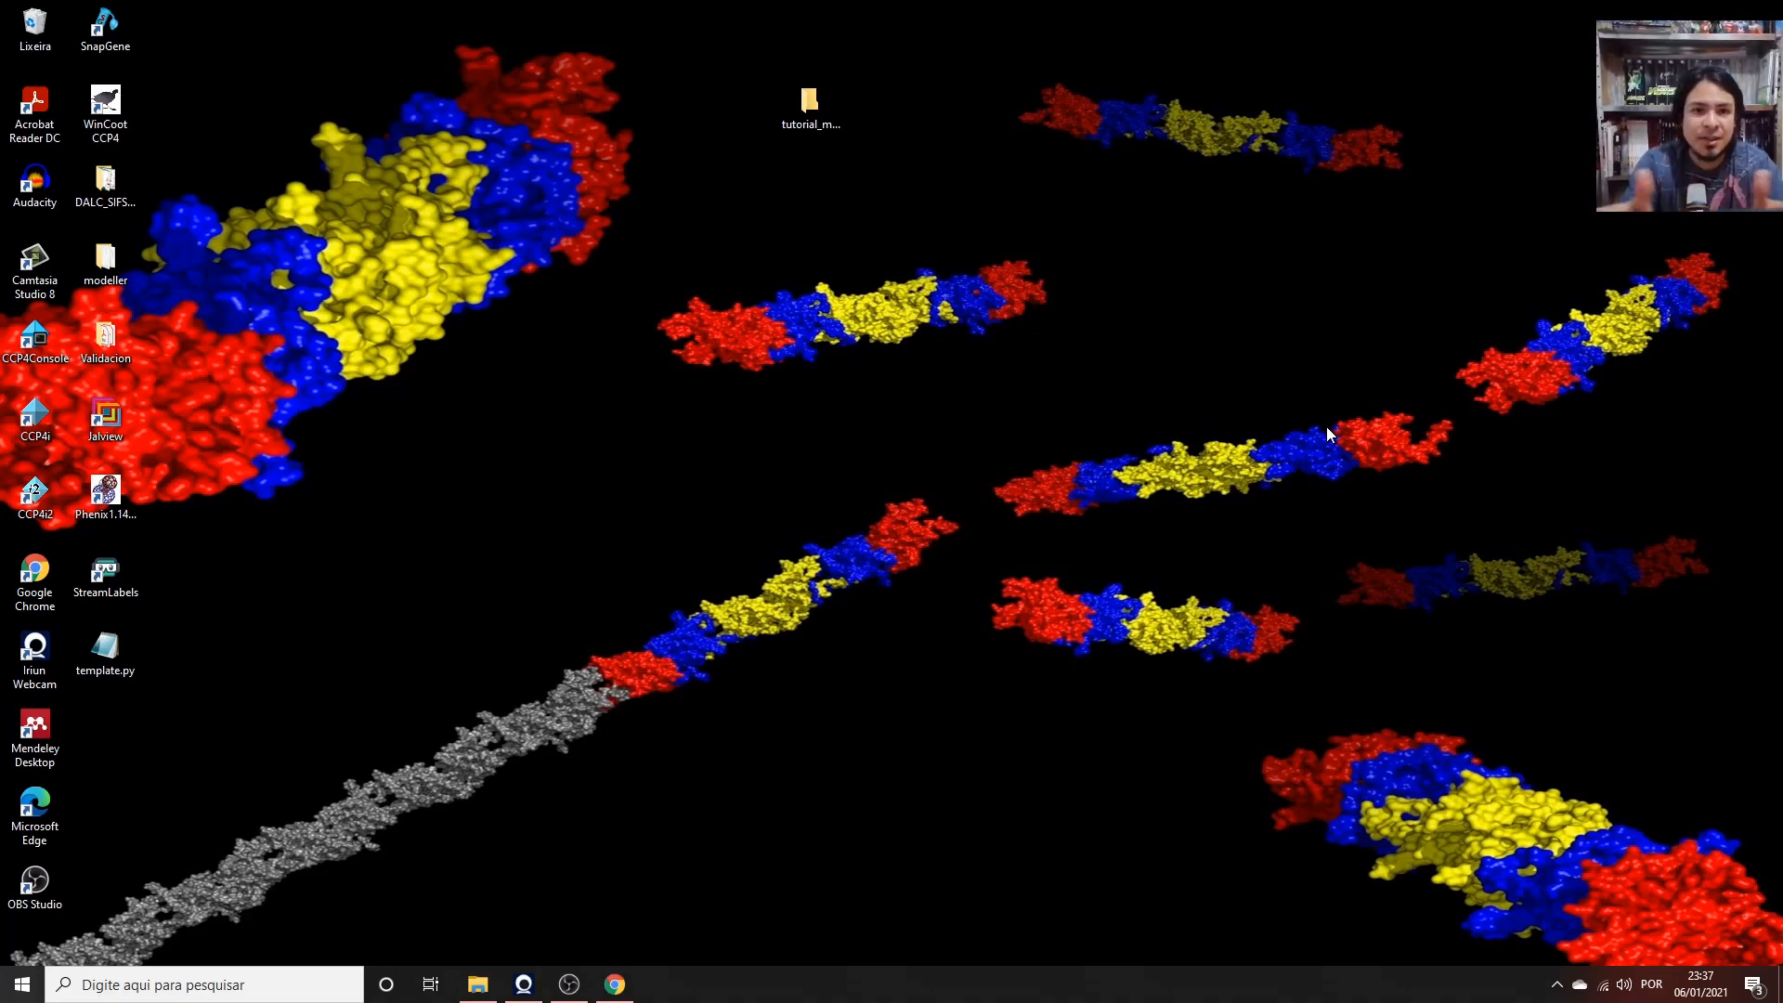
drag(809, 104, 741, 192)
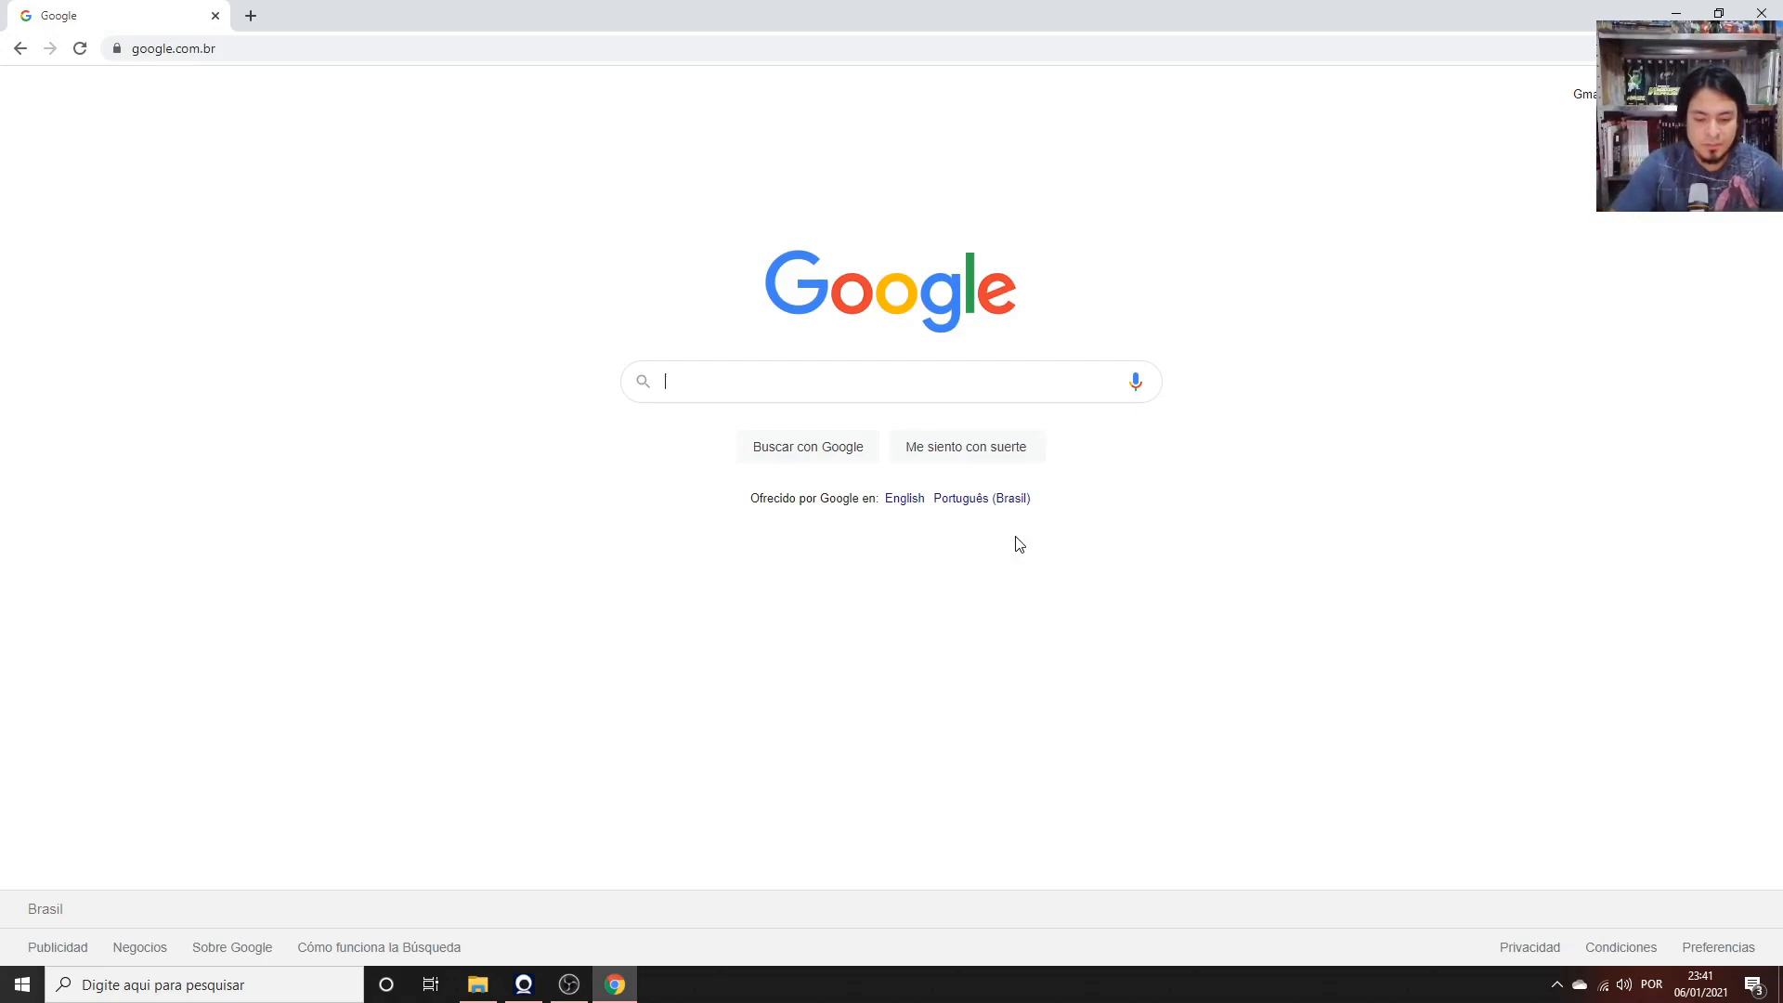
Open the NCBI website at ncbi.nlm.nih.gov.
click(288, 51)
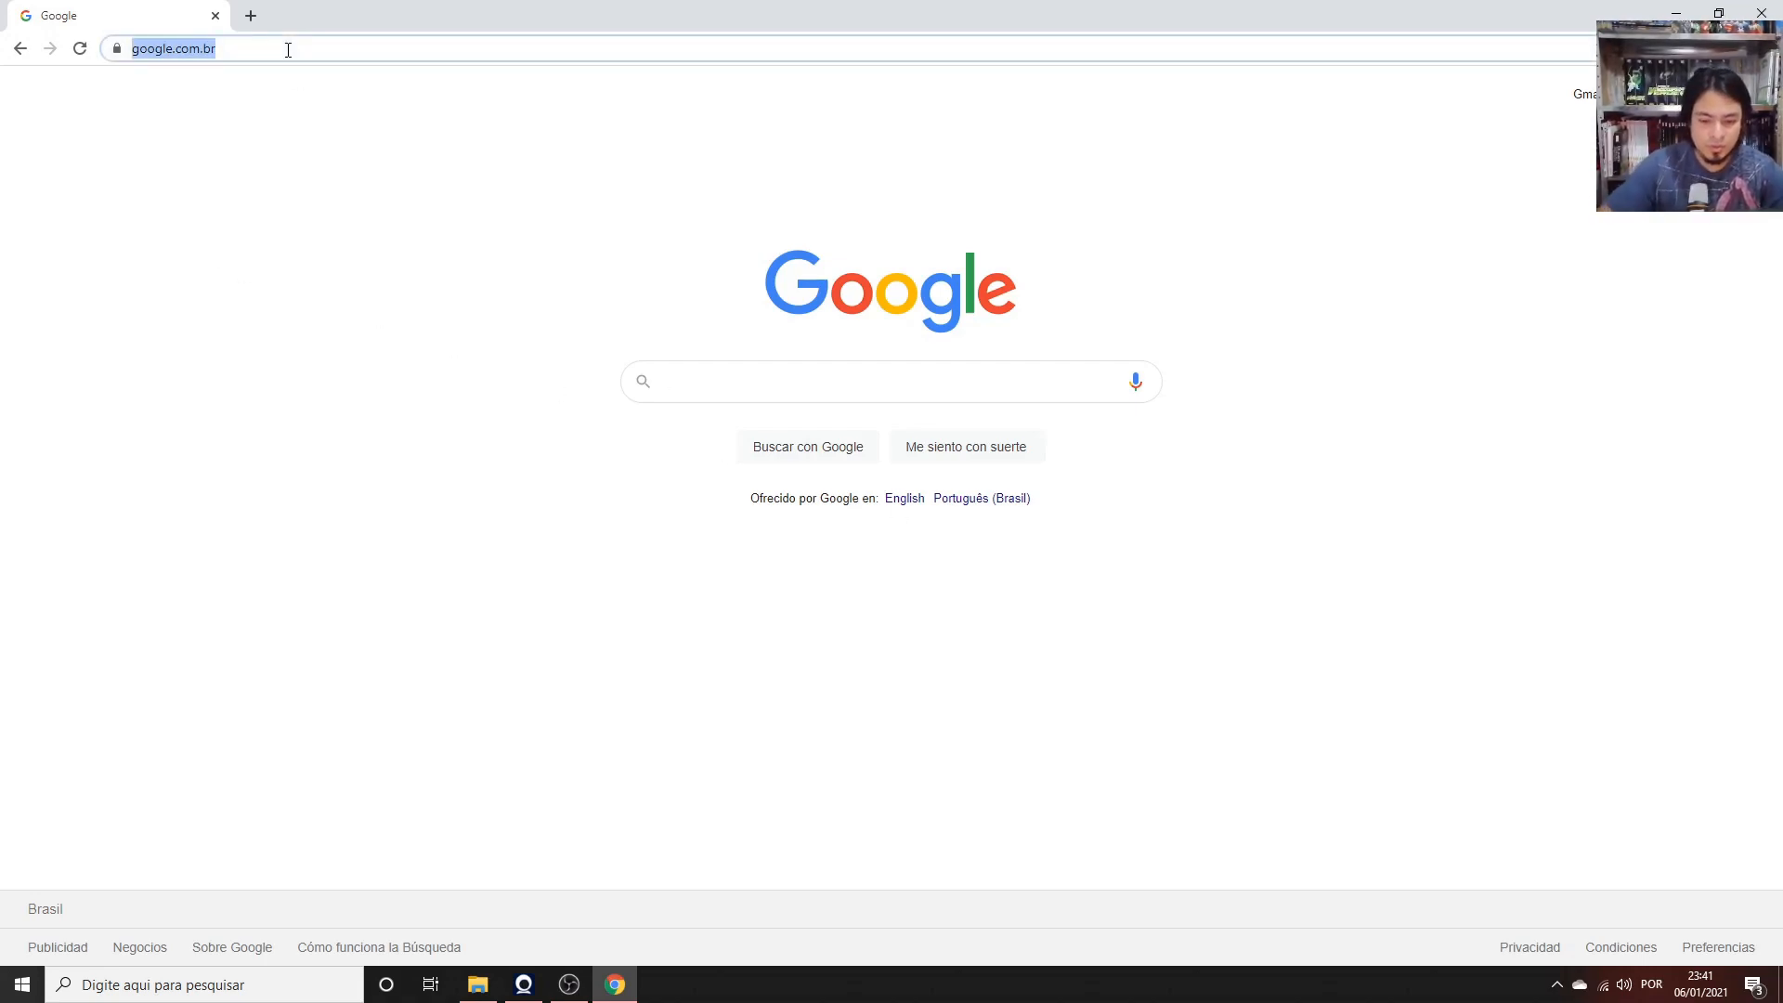
text(ncbi.nlm.nih.gov)
key(Return)
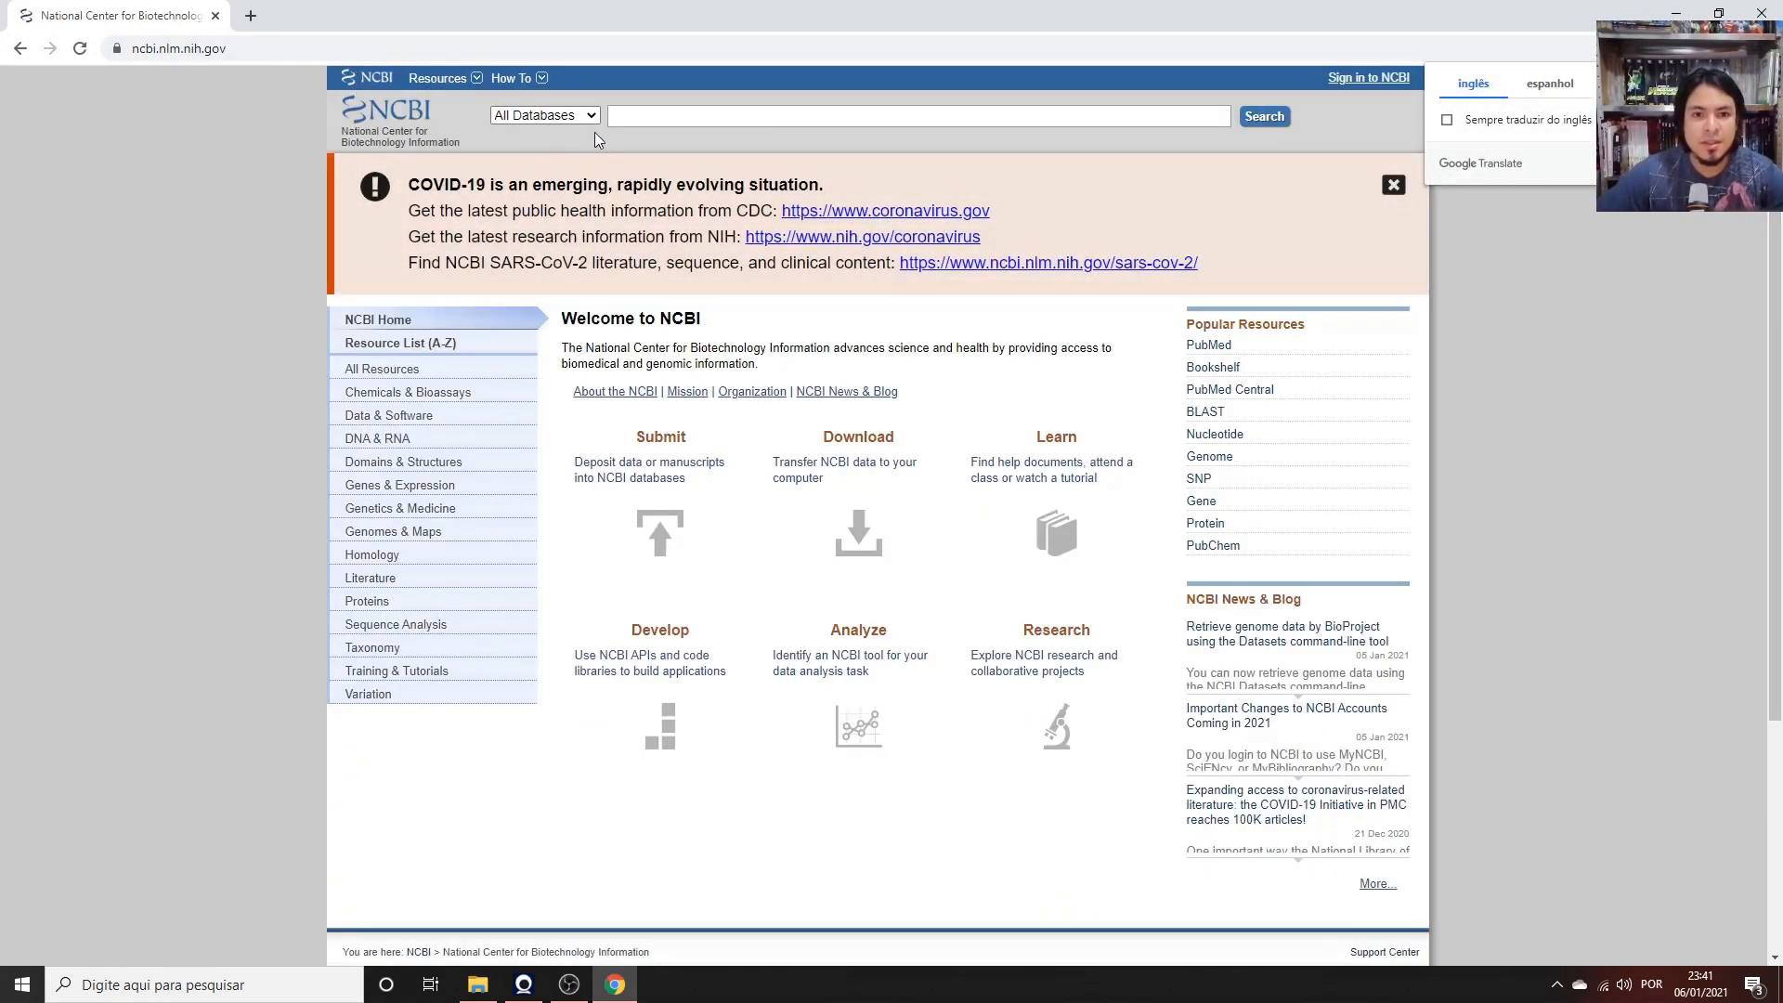
Set the NCBI search to the Protein database.
click(648, 117)
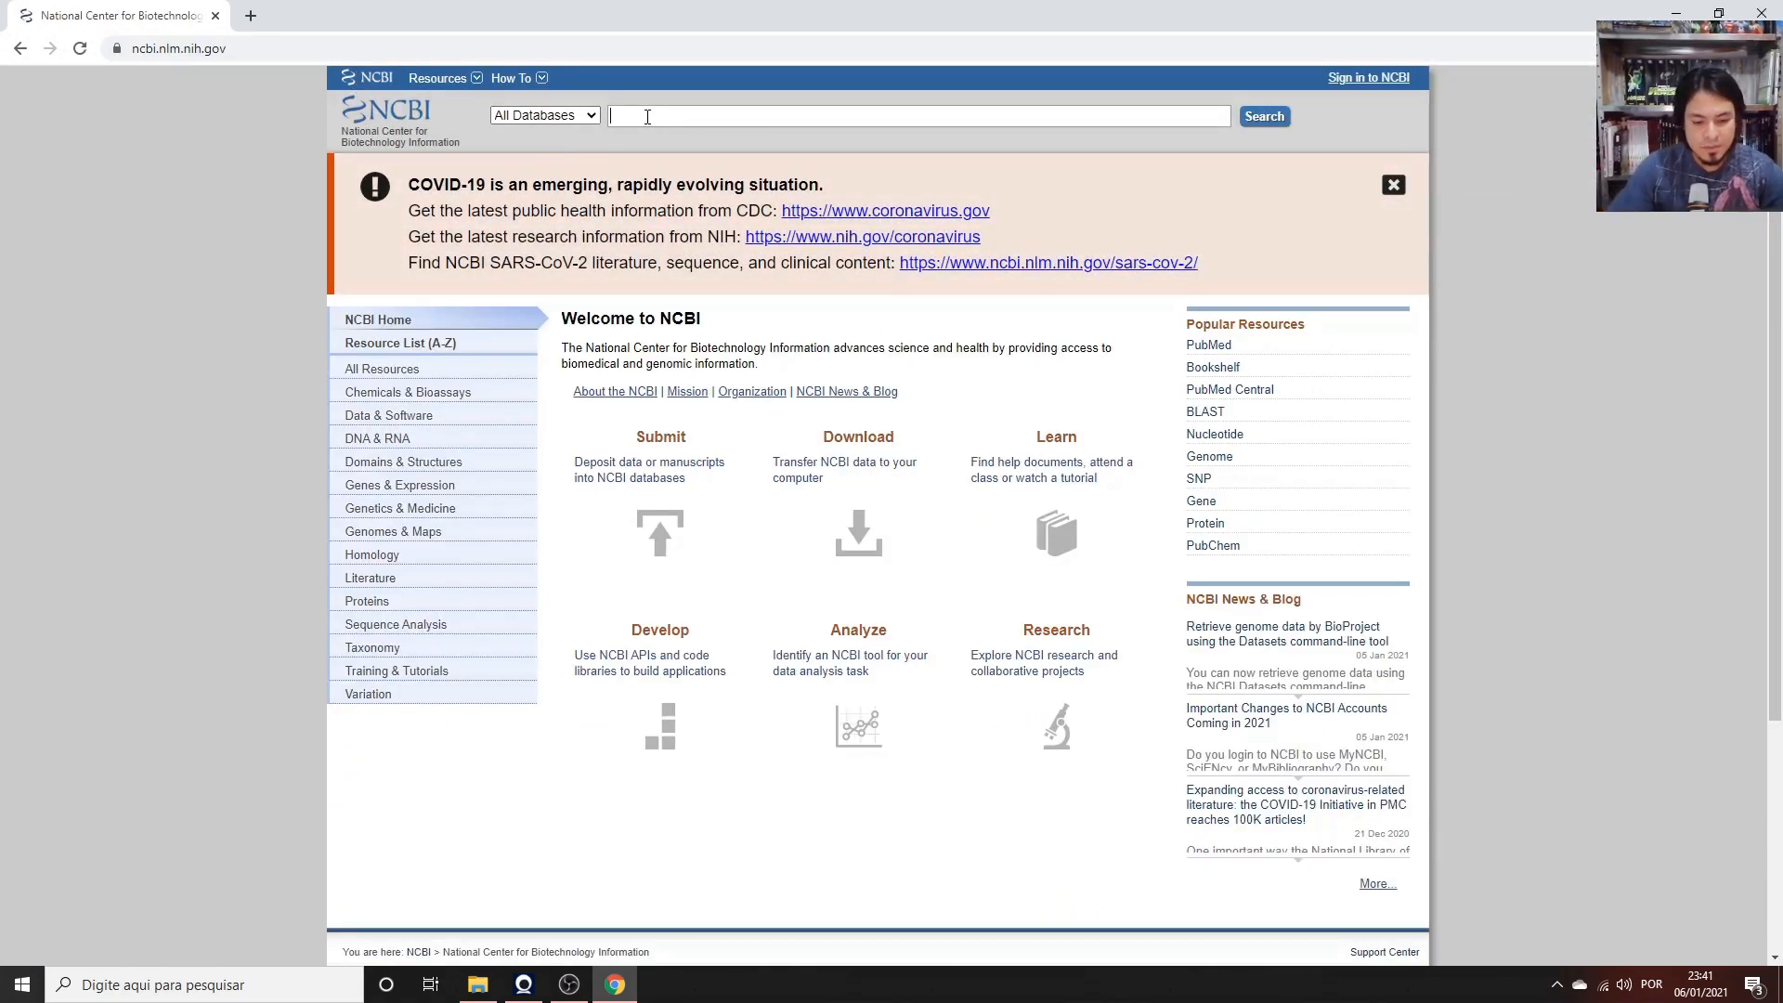
click(589, 115)
drag(644, 179, 632, 308)
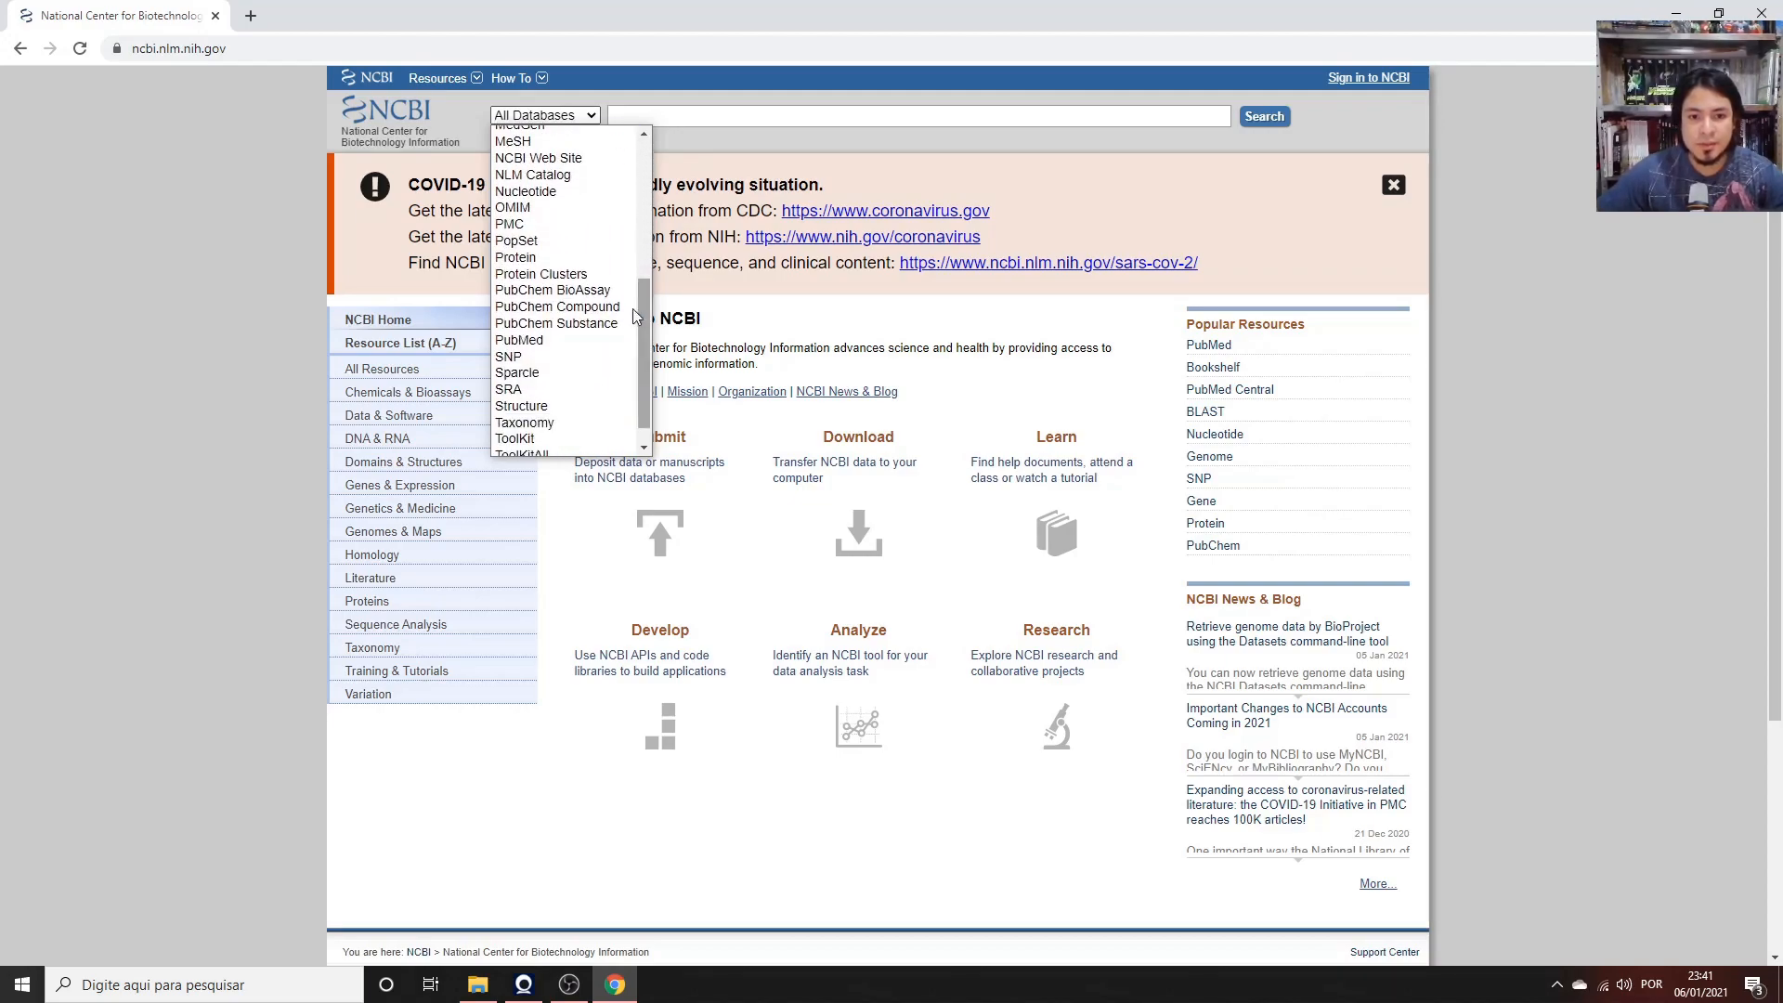
click(539, 275)
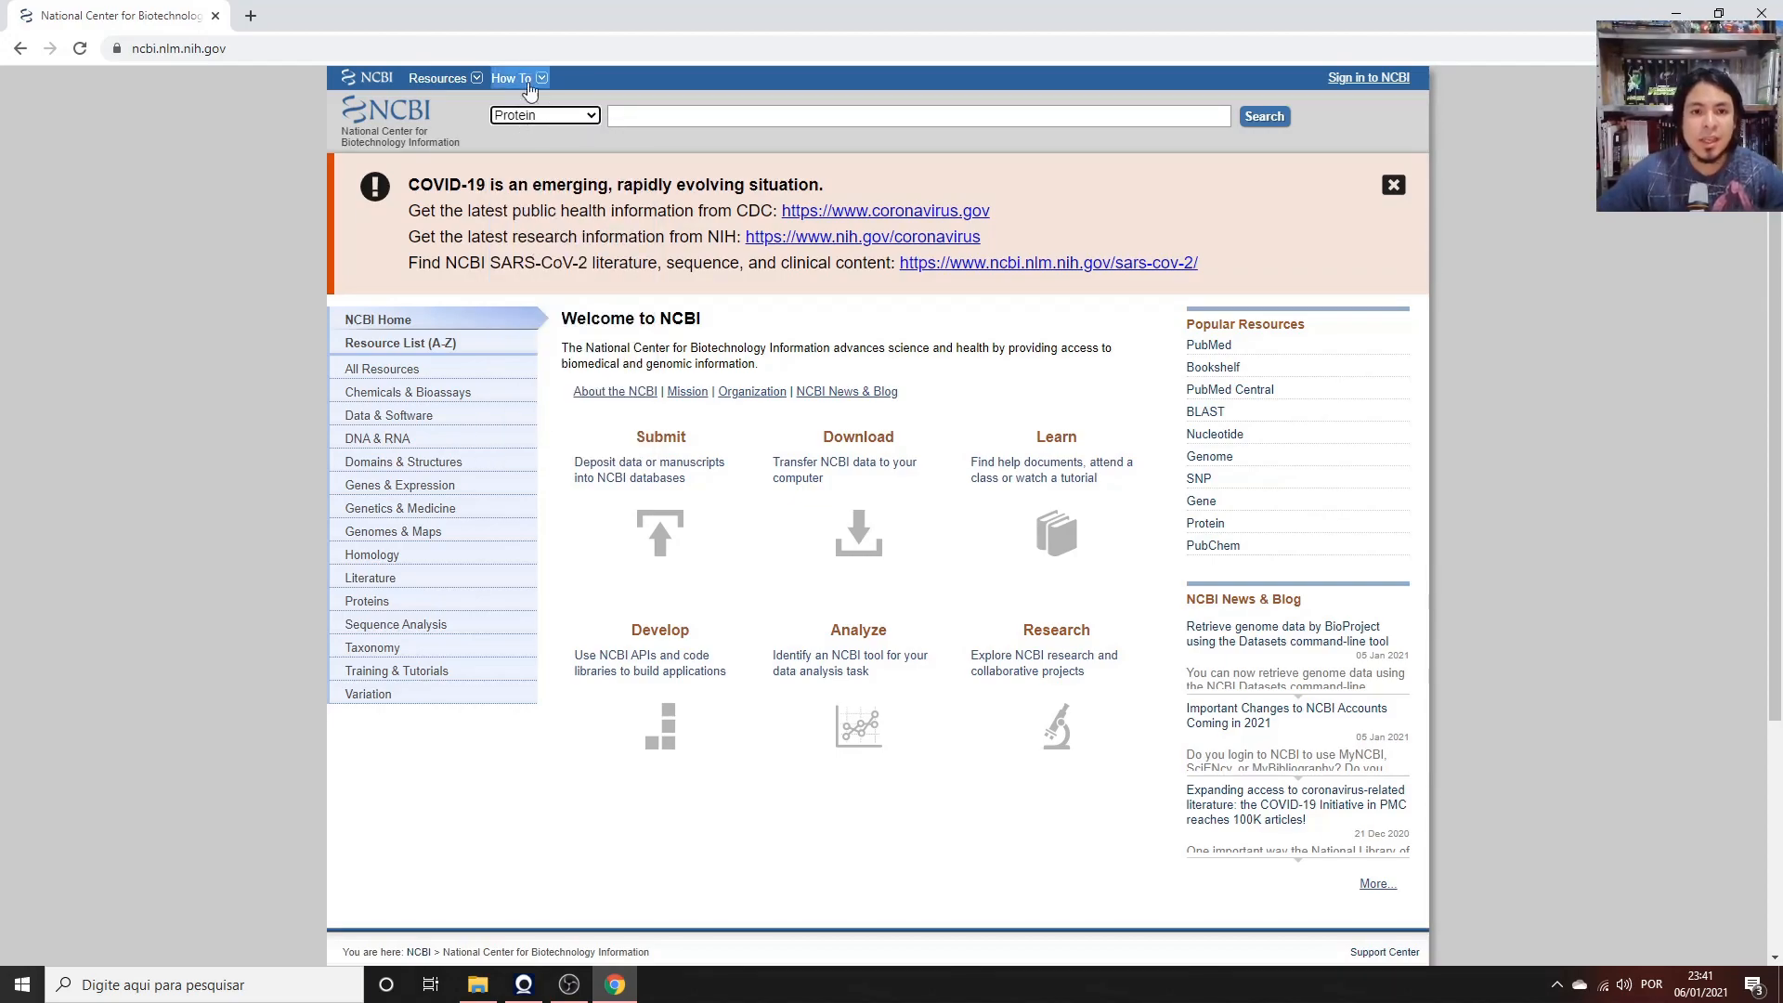
Search the Protein database for "serine protease botrhops".
click(664, 120)
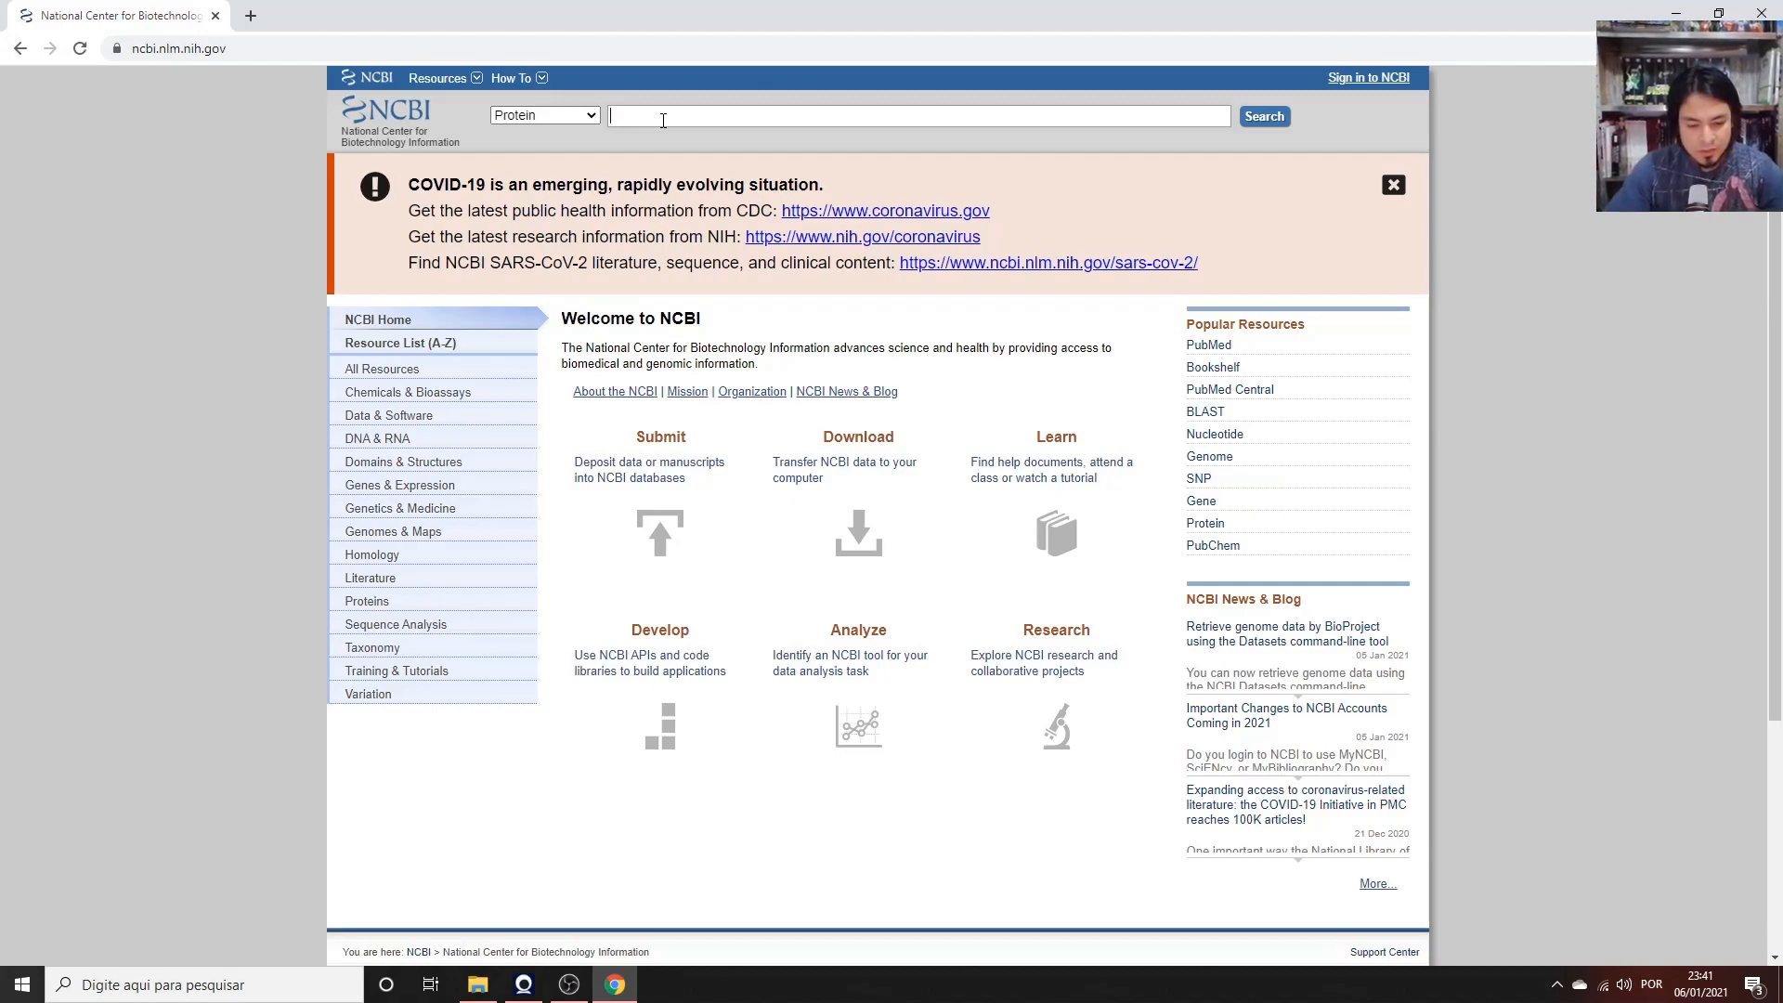
text(seri)
text(pro)
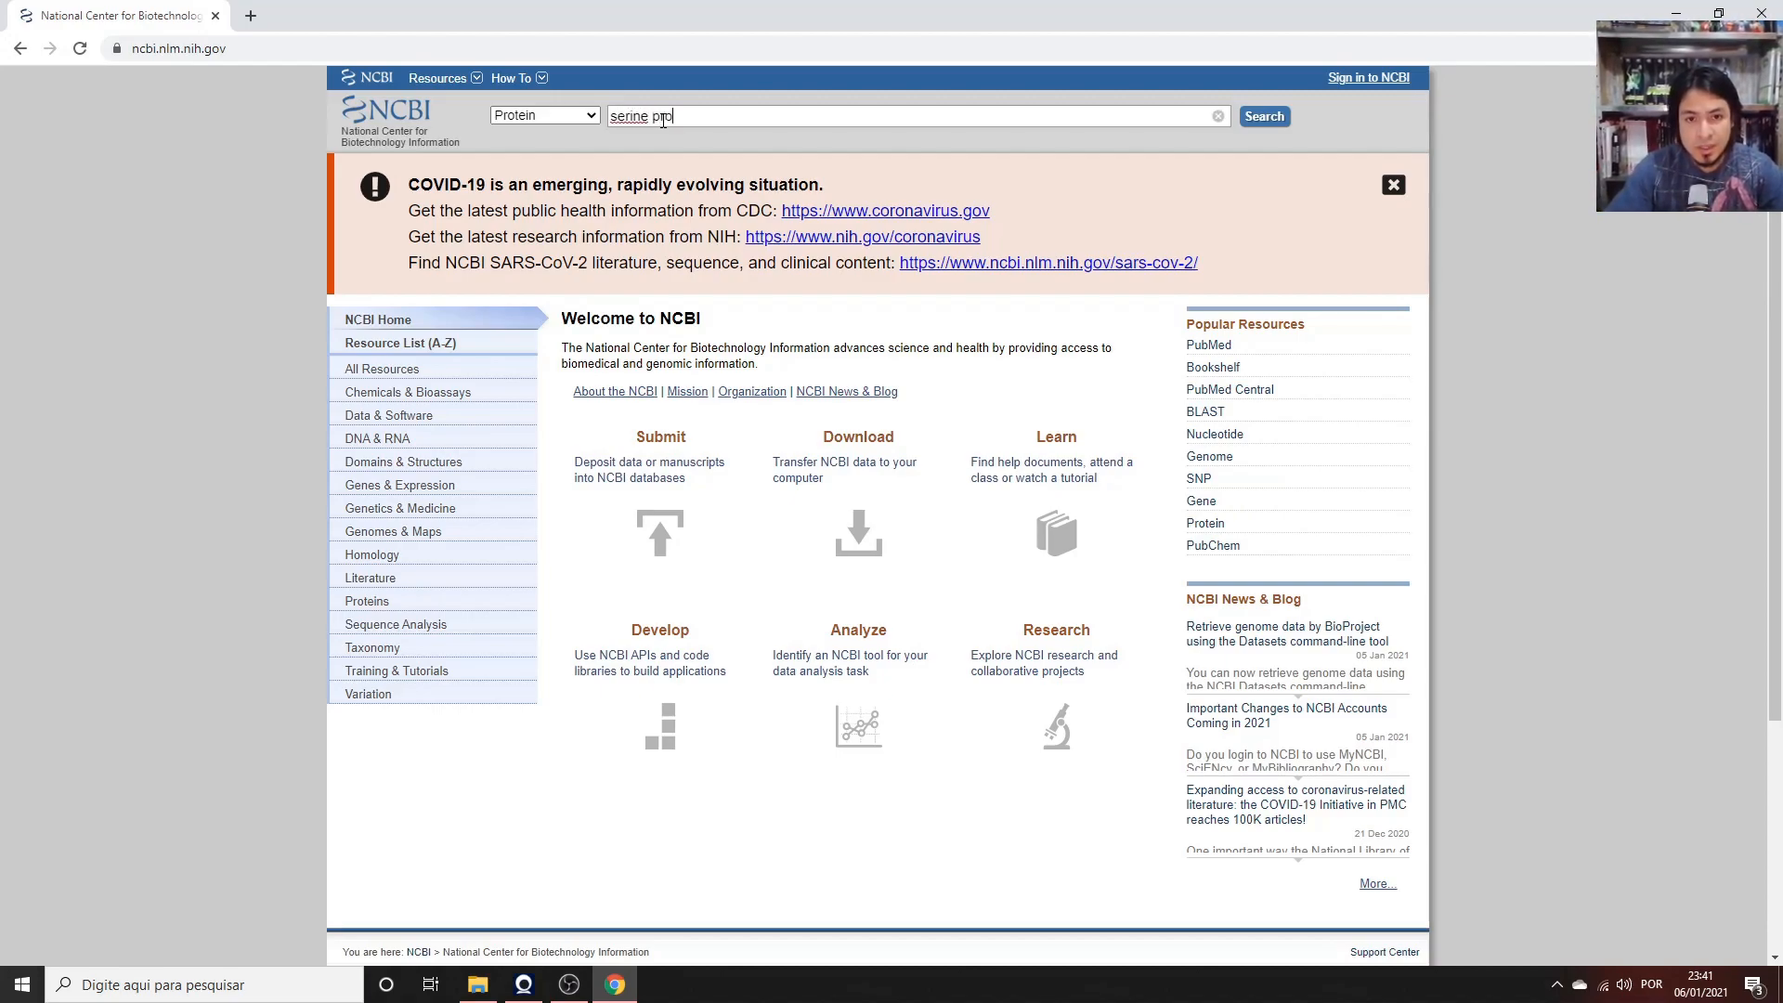
text(te)
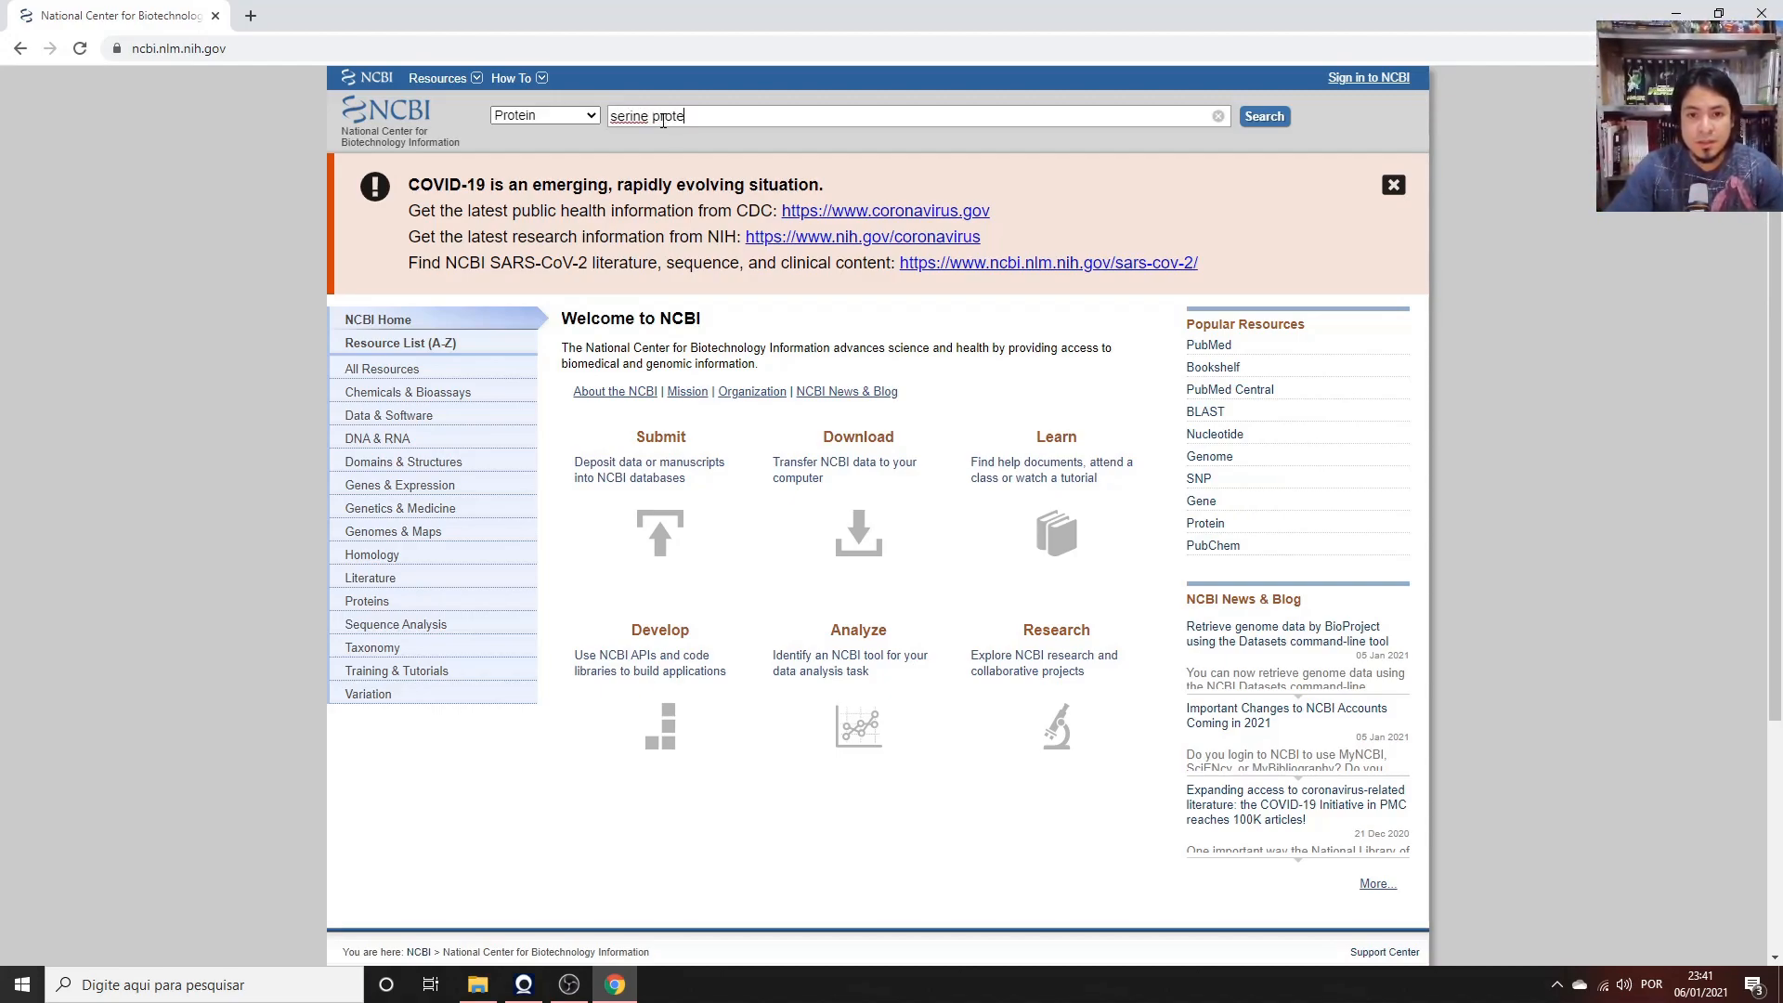
text(ase b)
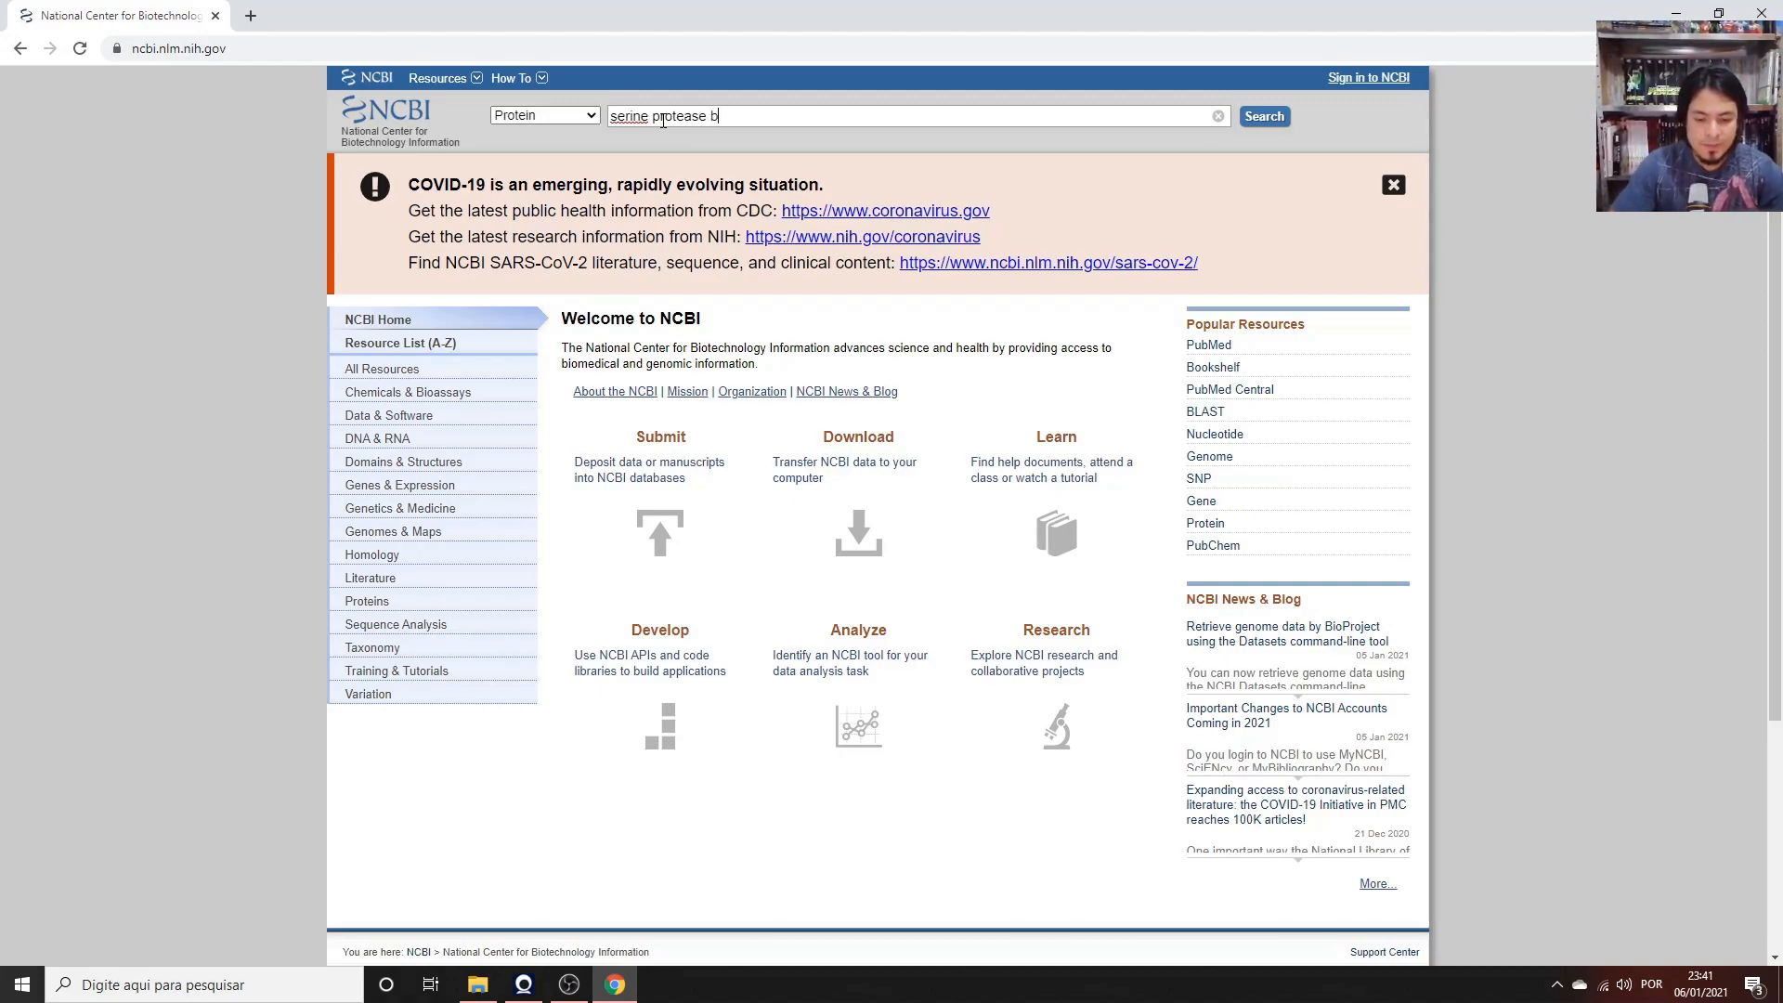
text(otrhops)
key(Return)
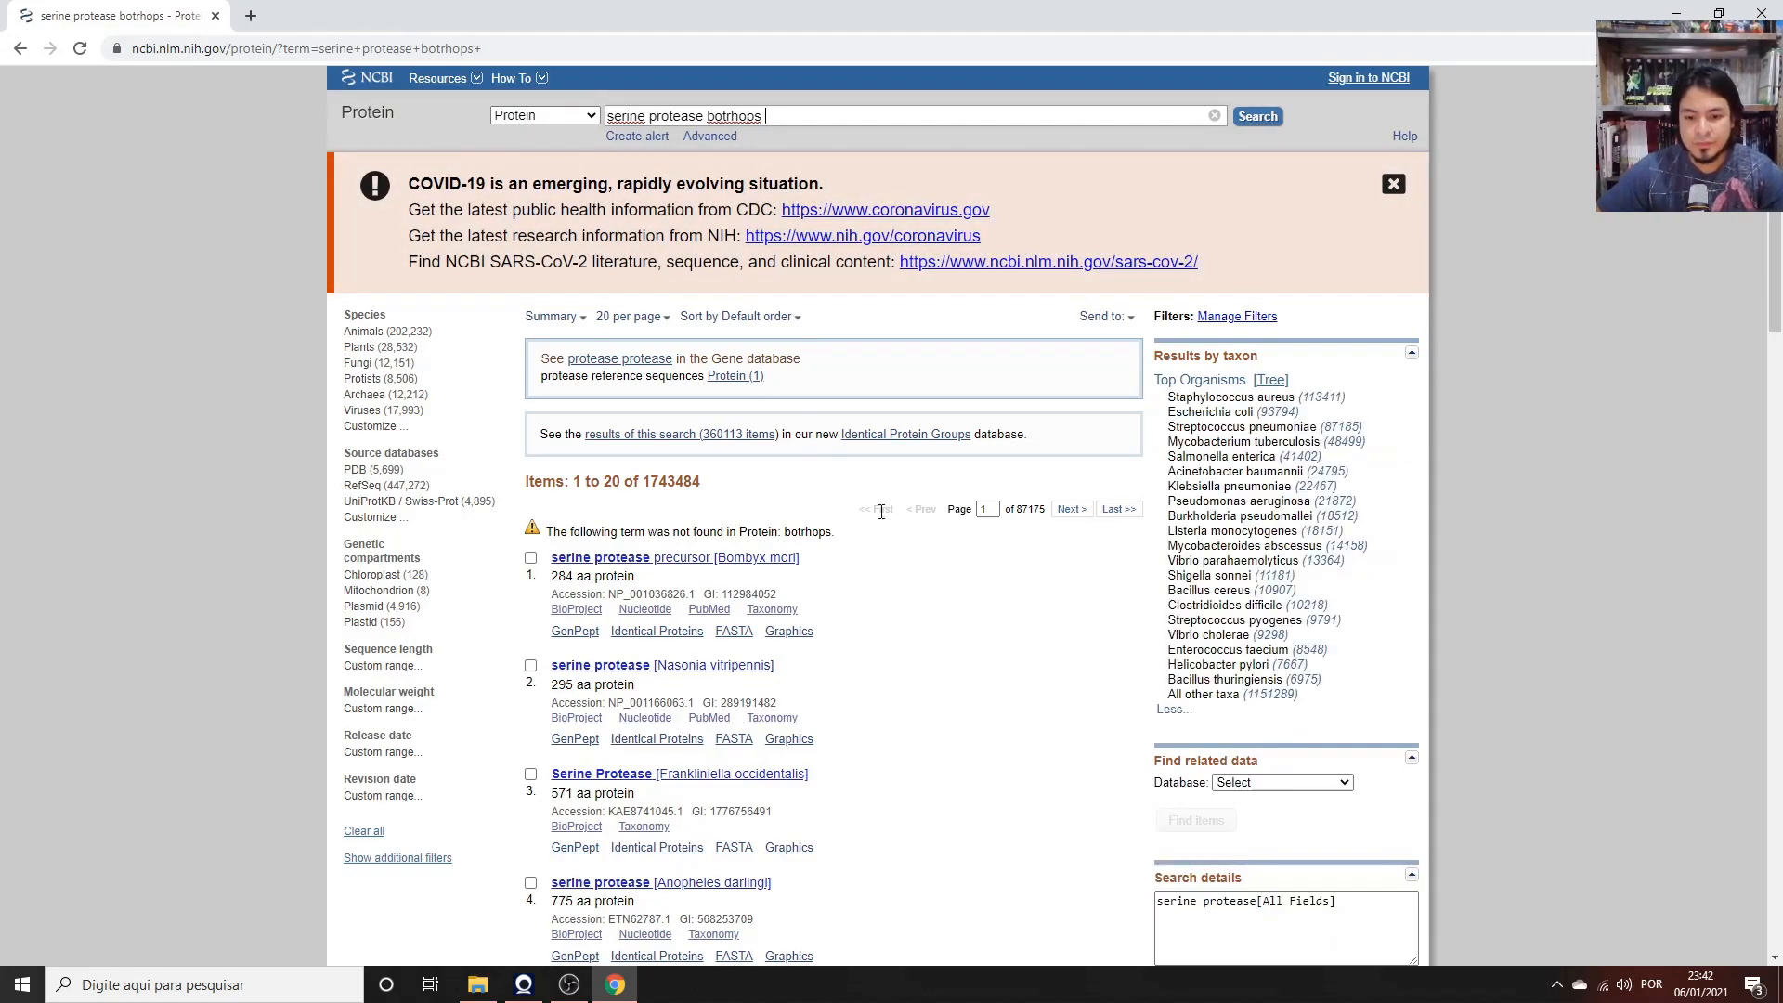
Correct the misspelled genus in the query to "bothrops" and run the search again.
click(732, 117)
key(Right)
key(Right)
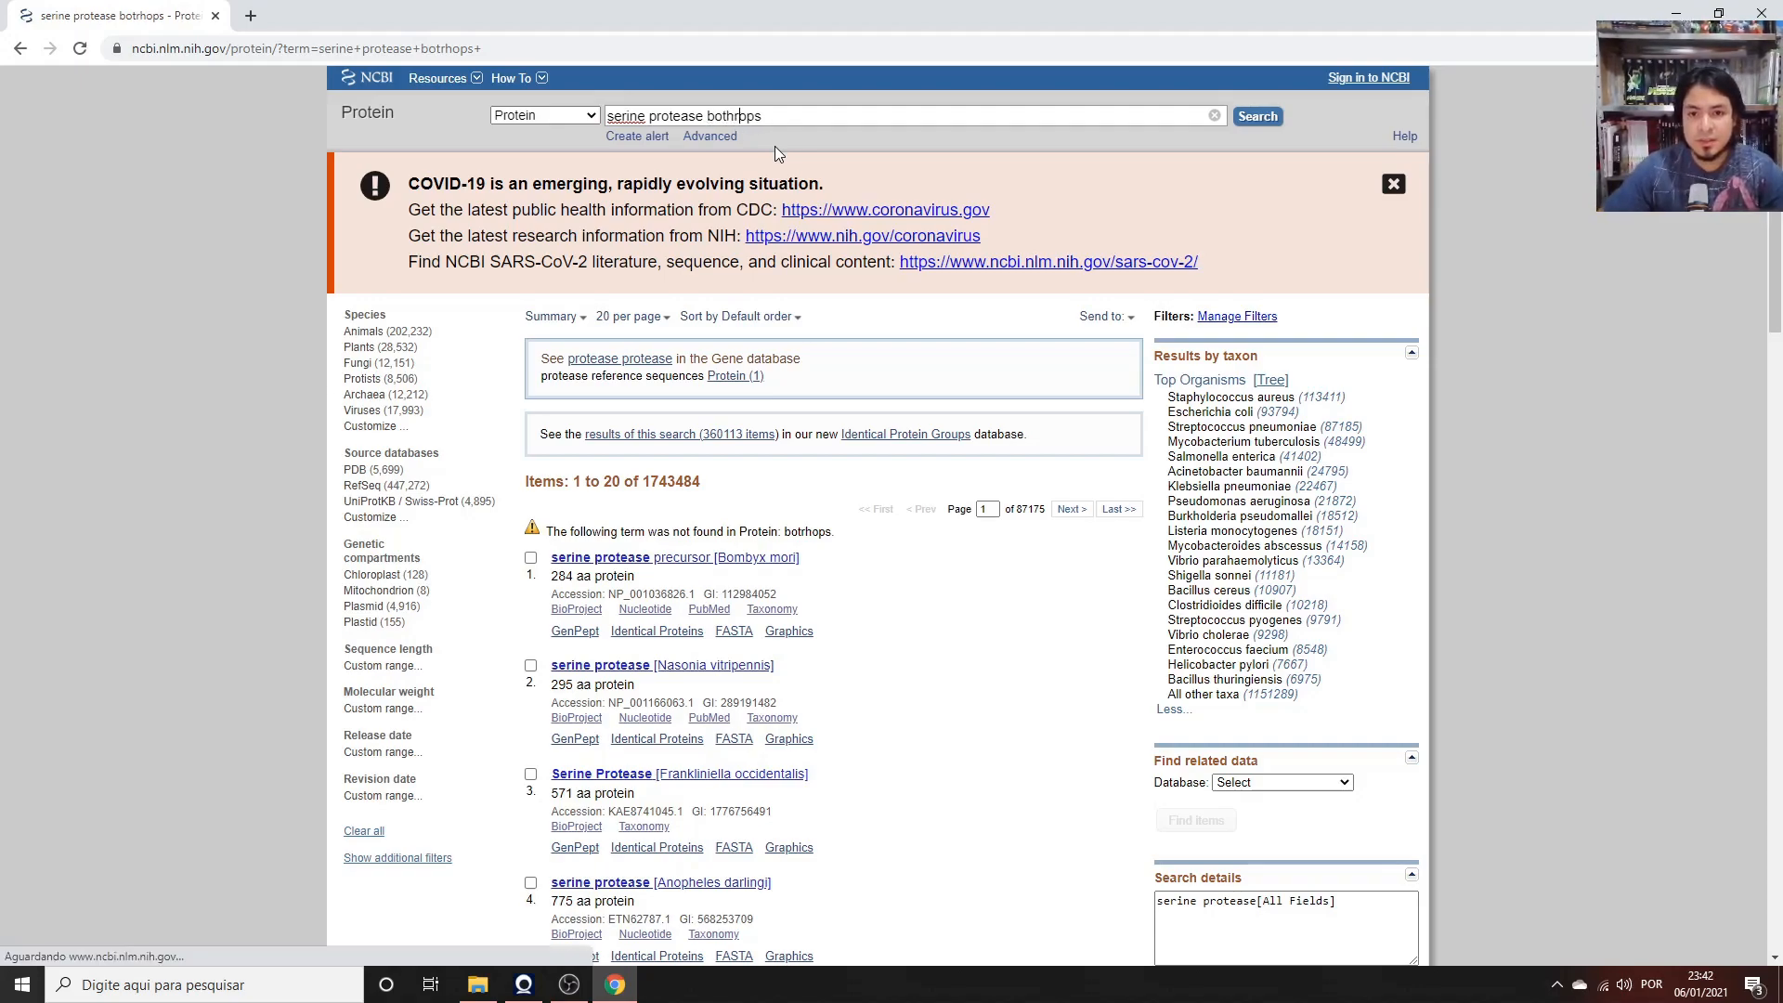
key(Return)
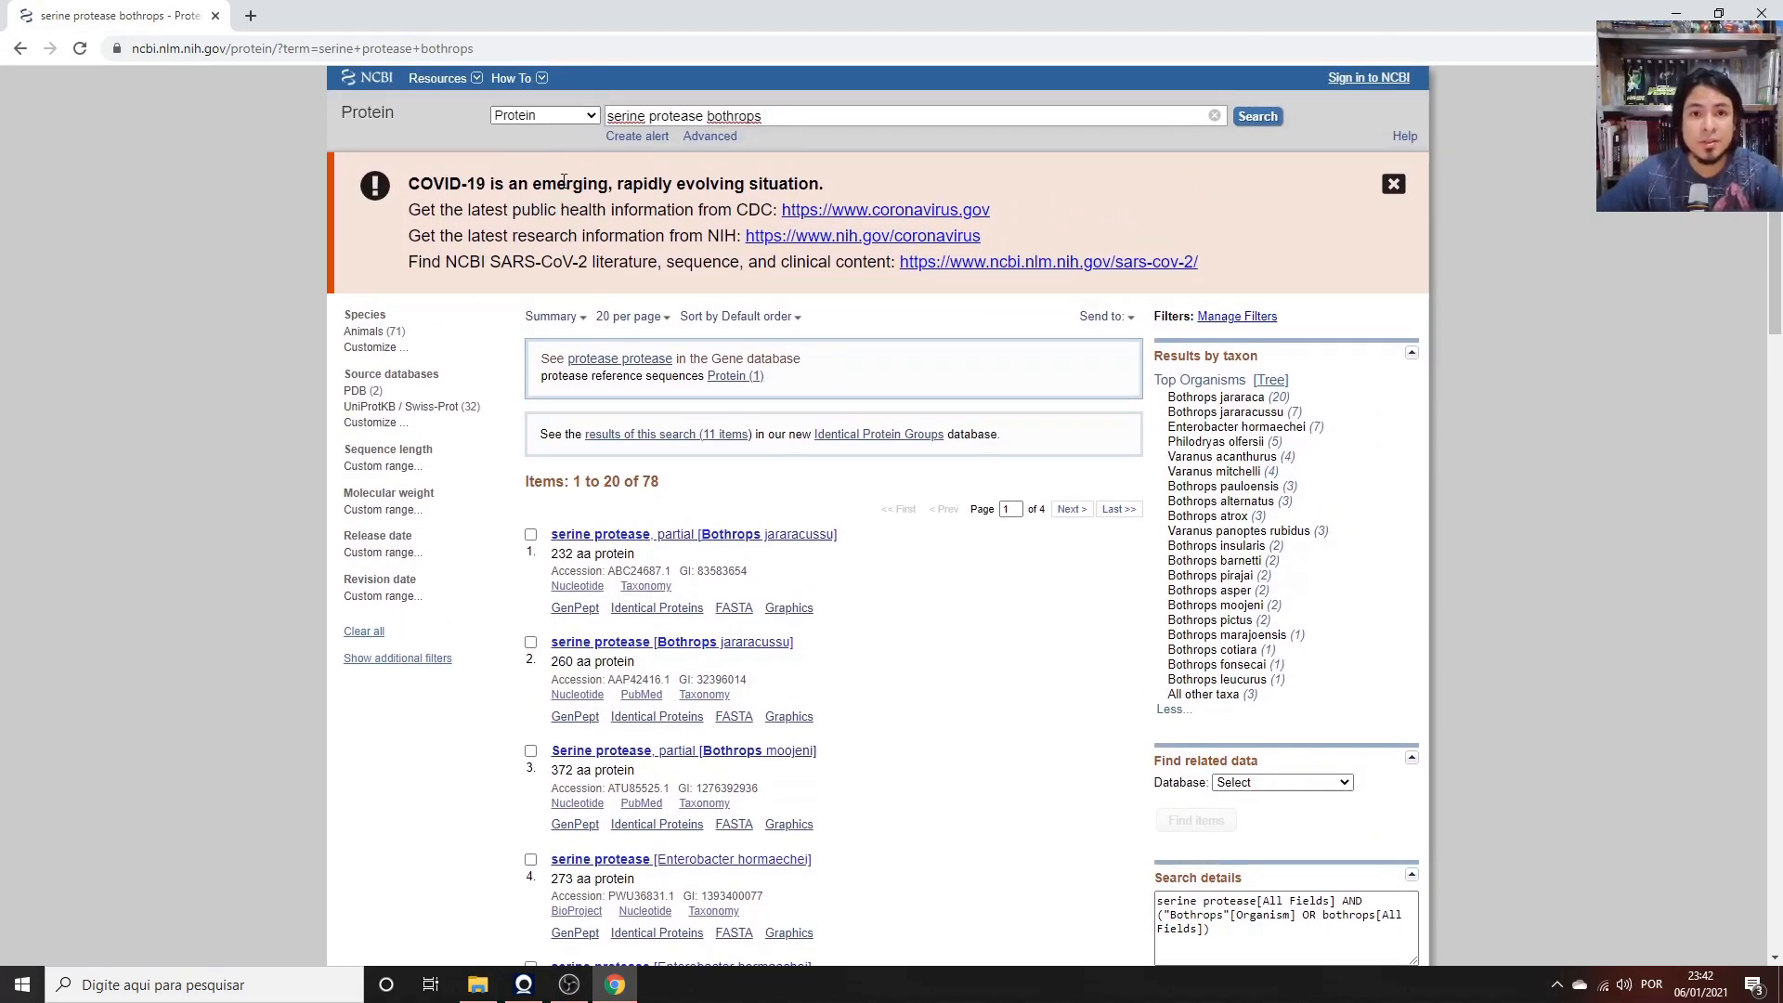
Look through the serine protease results and open the Thrombin-like enzyme batroxobin record from Bothrops atrox.
scroll(801, 493, down, 2)
scroll(800, 493, up, 1)
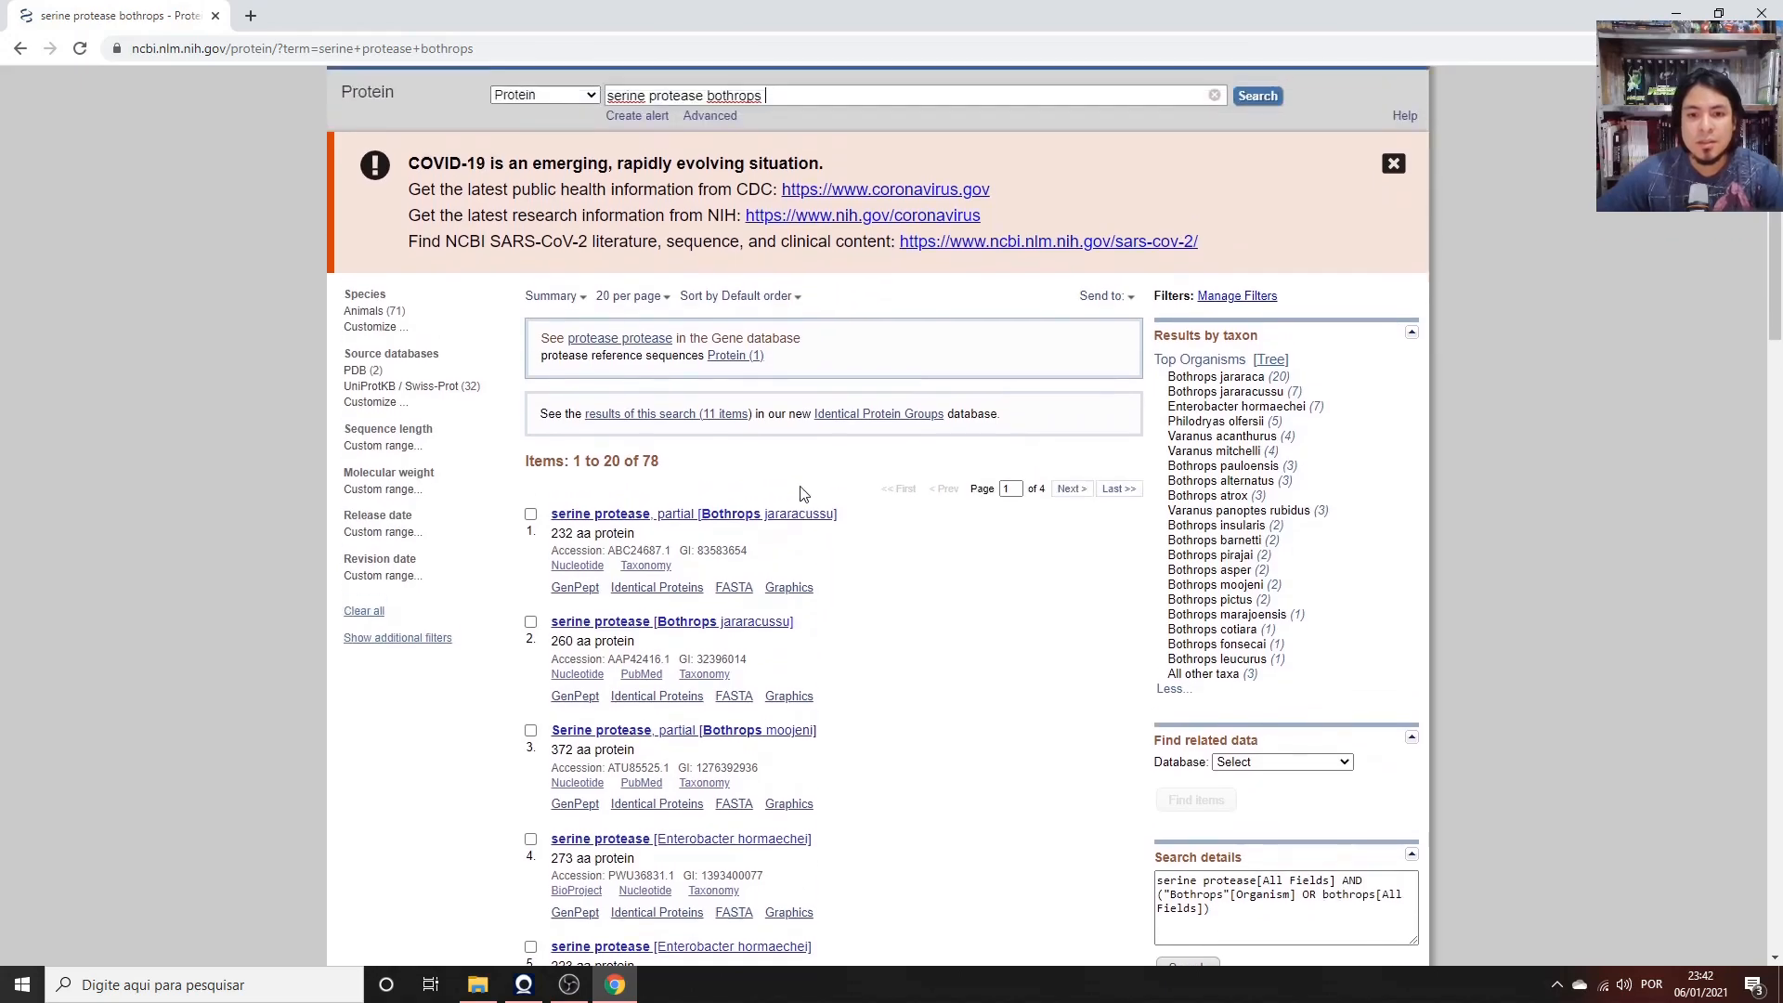
scroll(827, 455, down, 1)
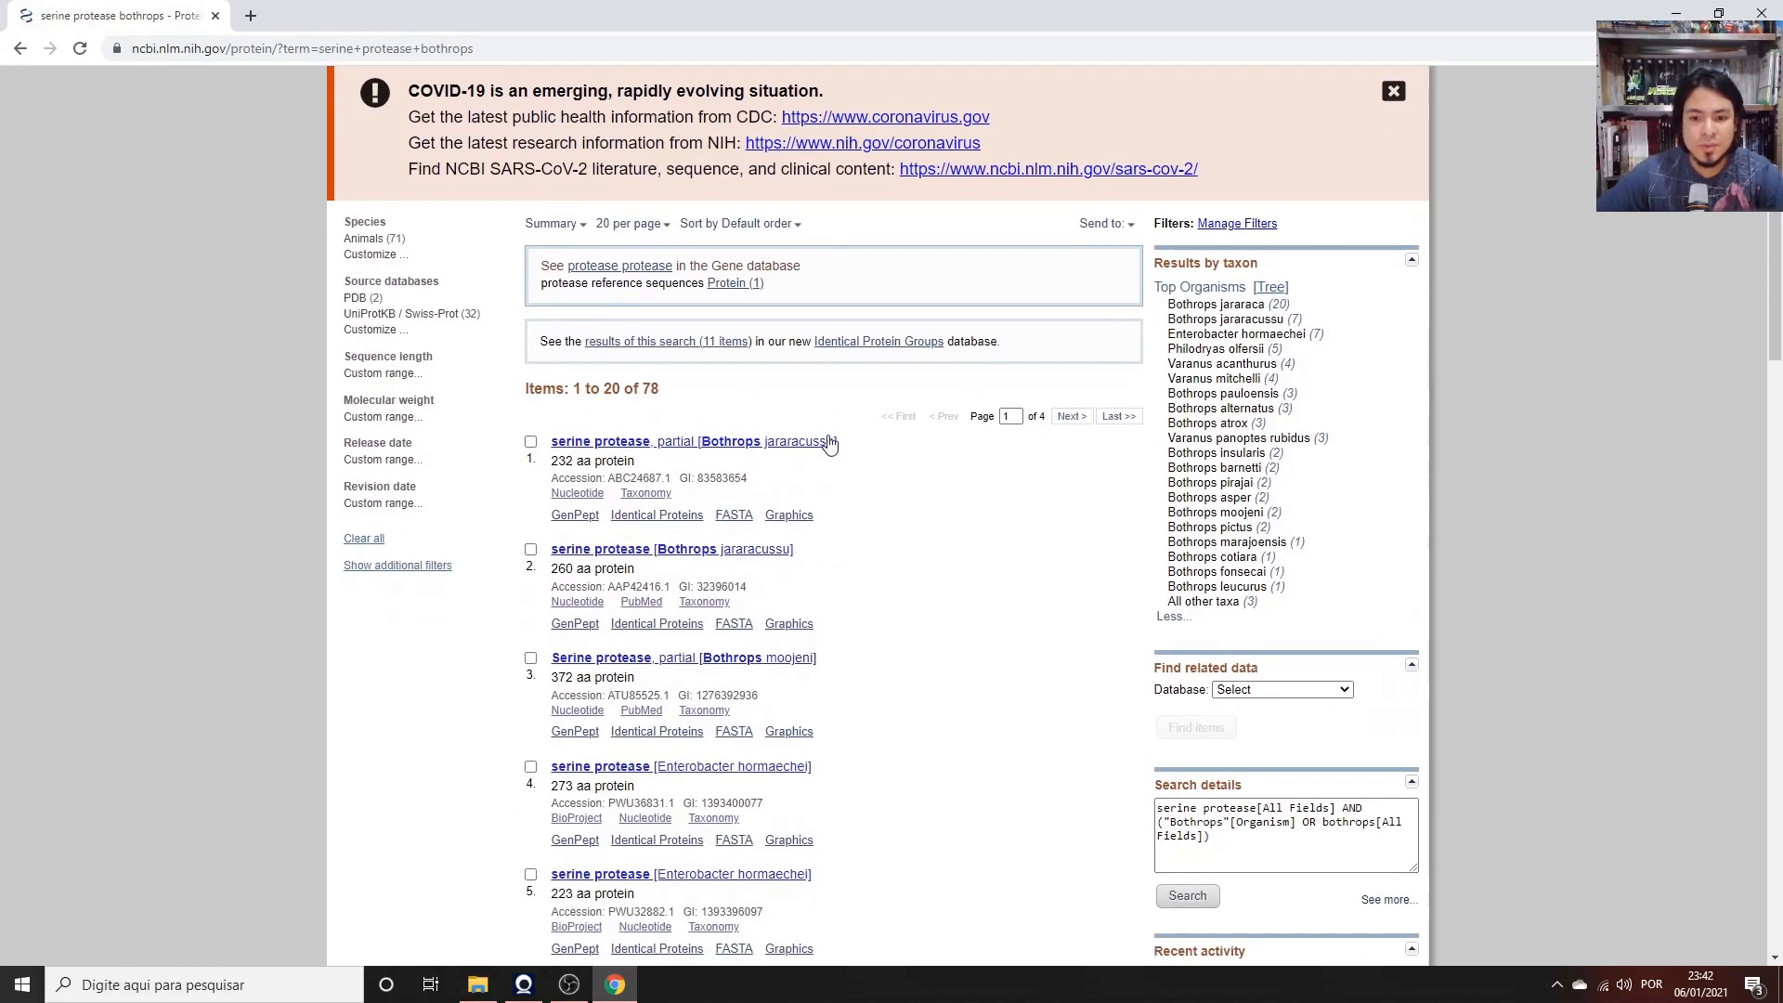
scroll(832, 443, down, 3)
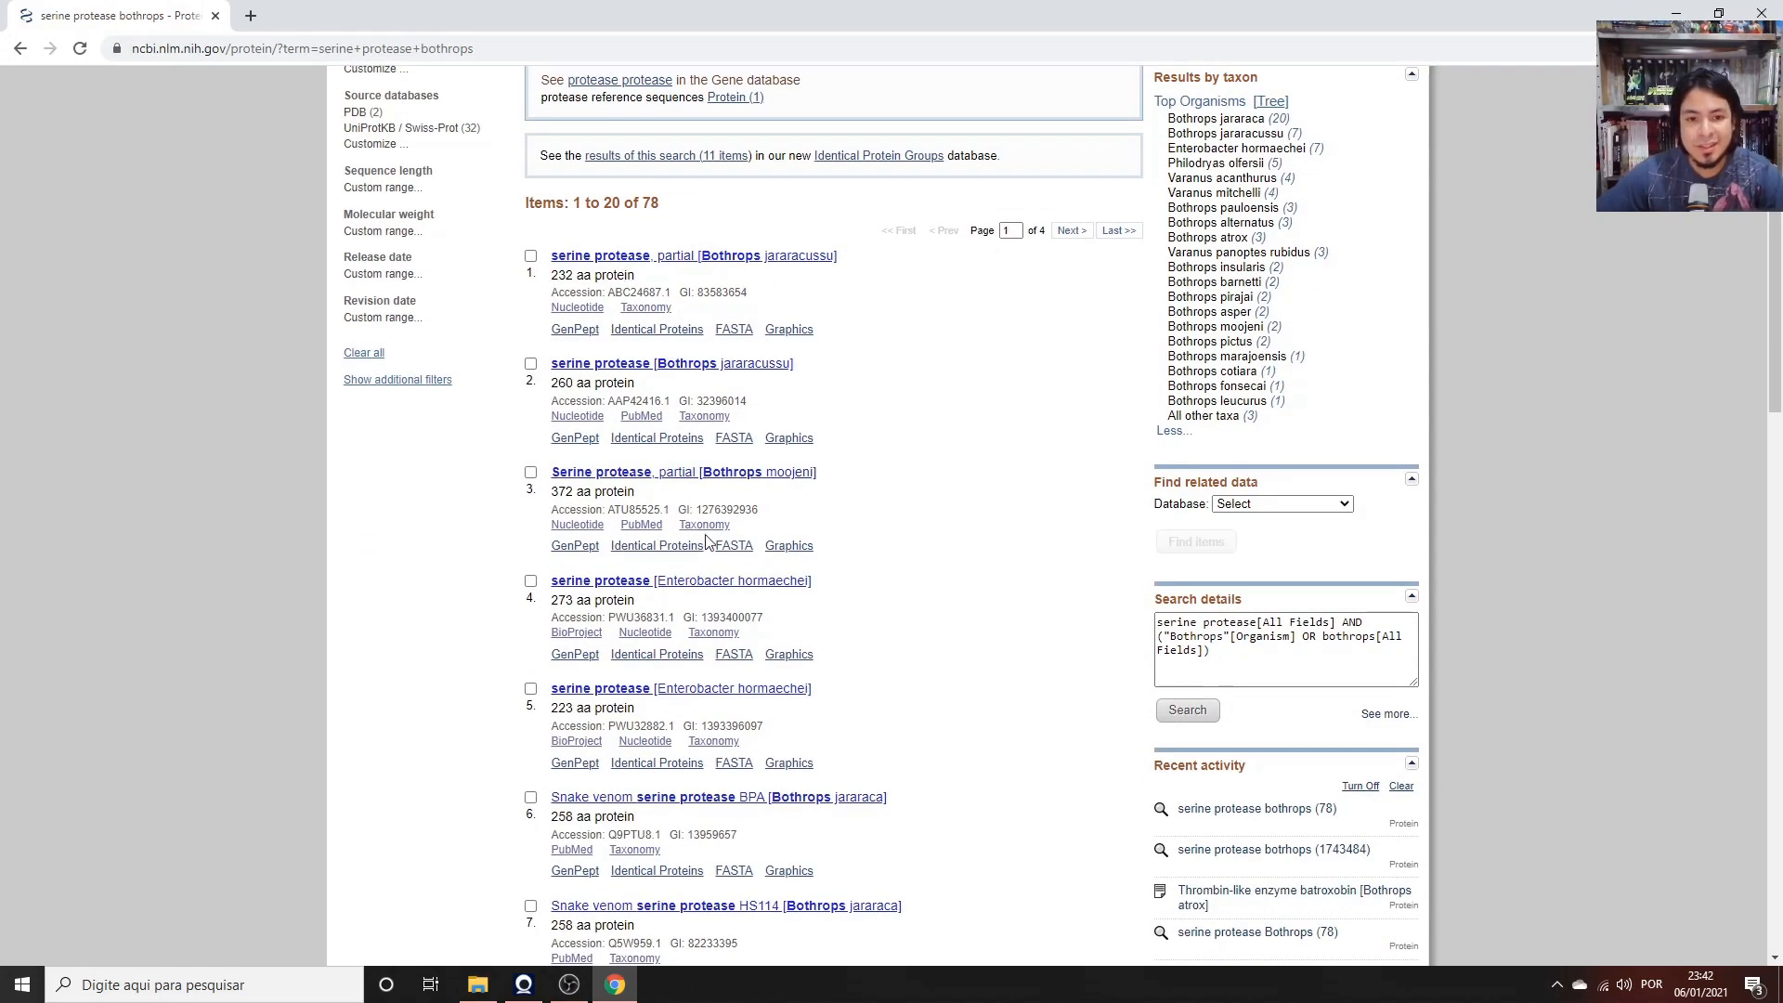
scroll(890, 436, down, 1)
scroll(891, 442, down, 1)
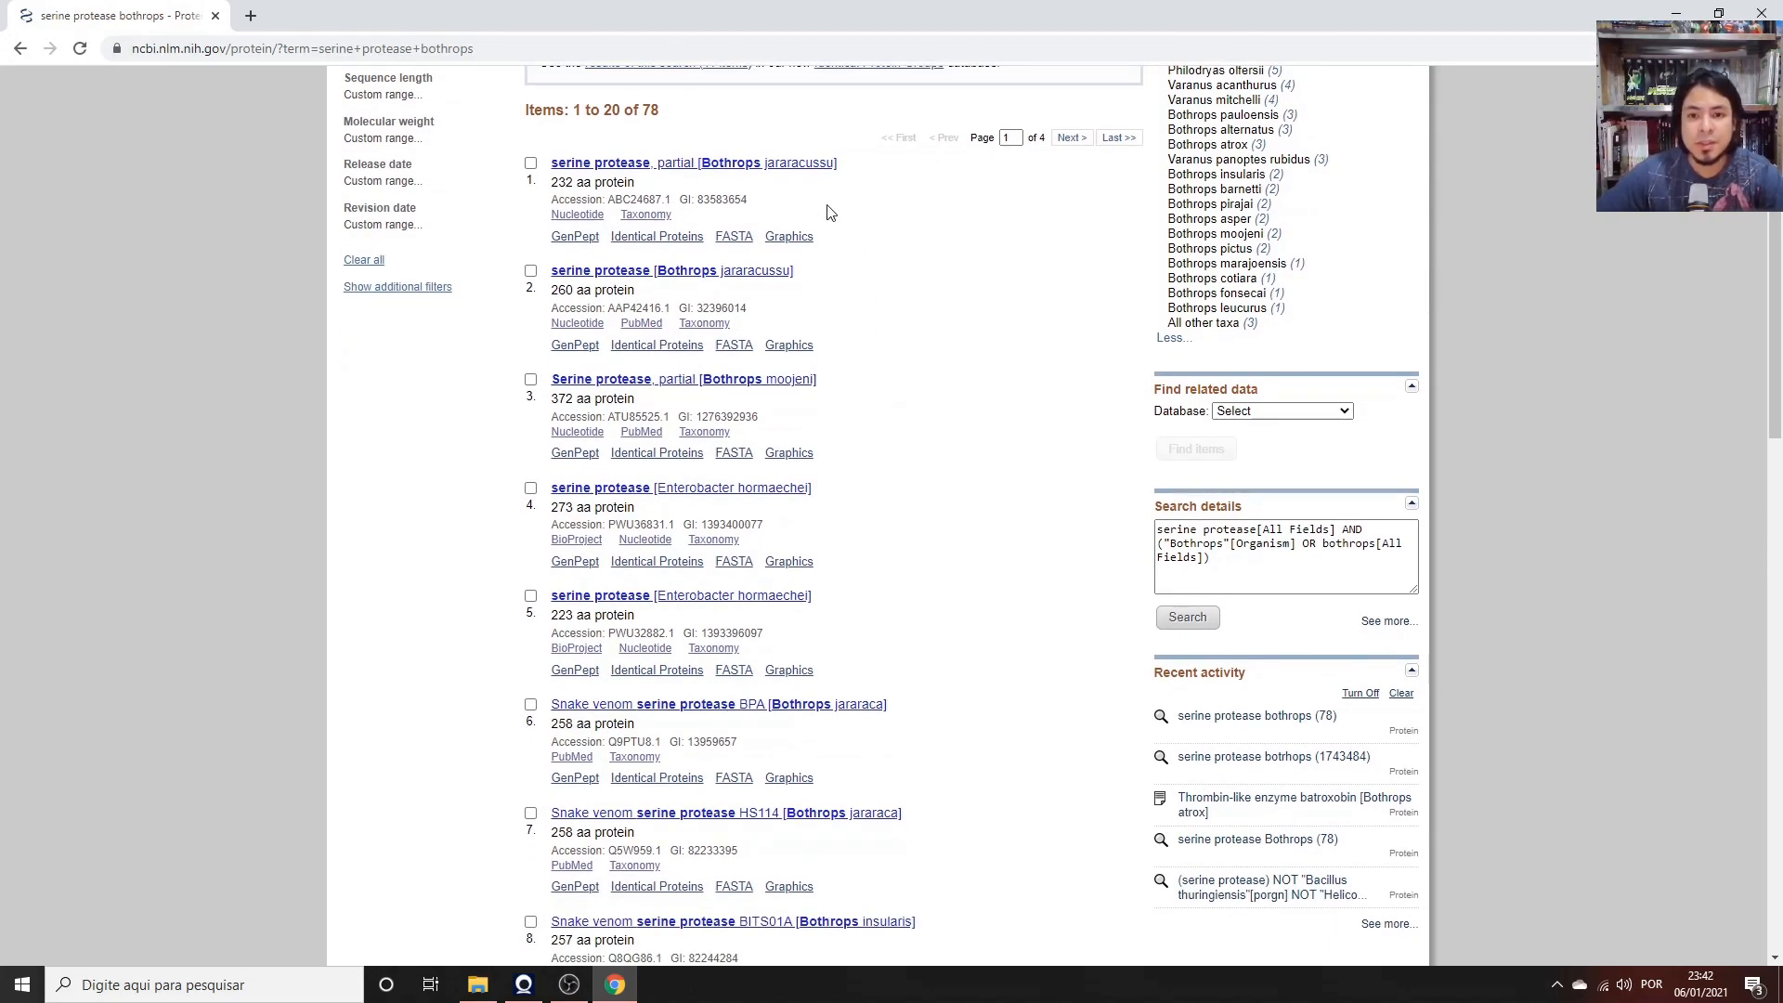
scroll(855, 387, down, 2)
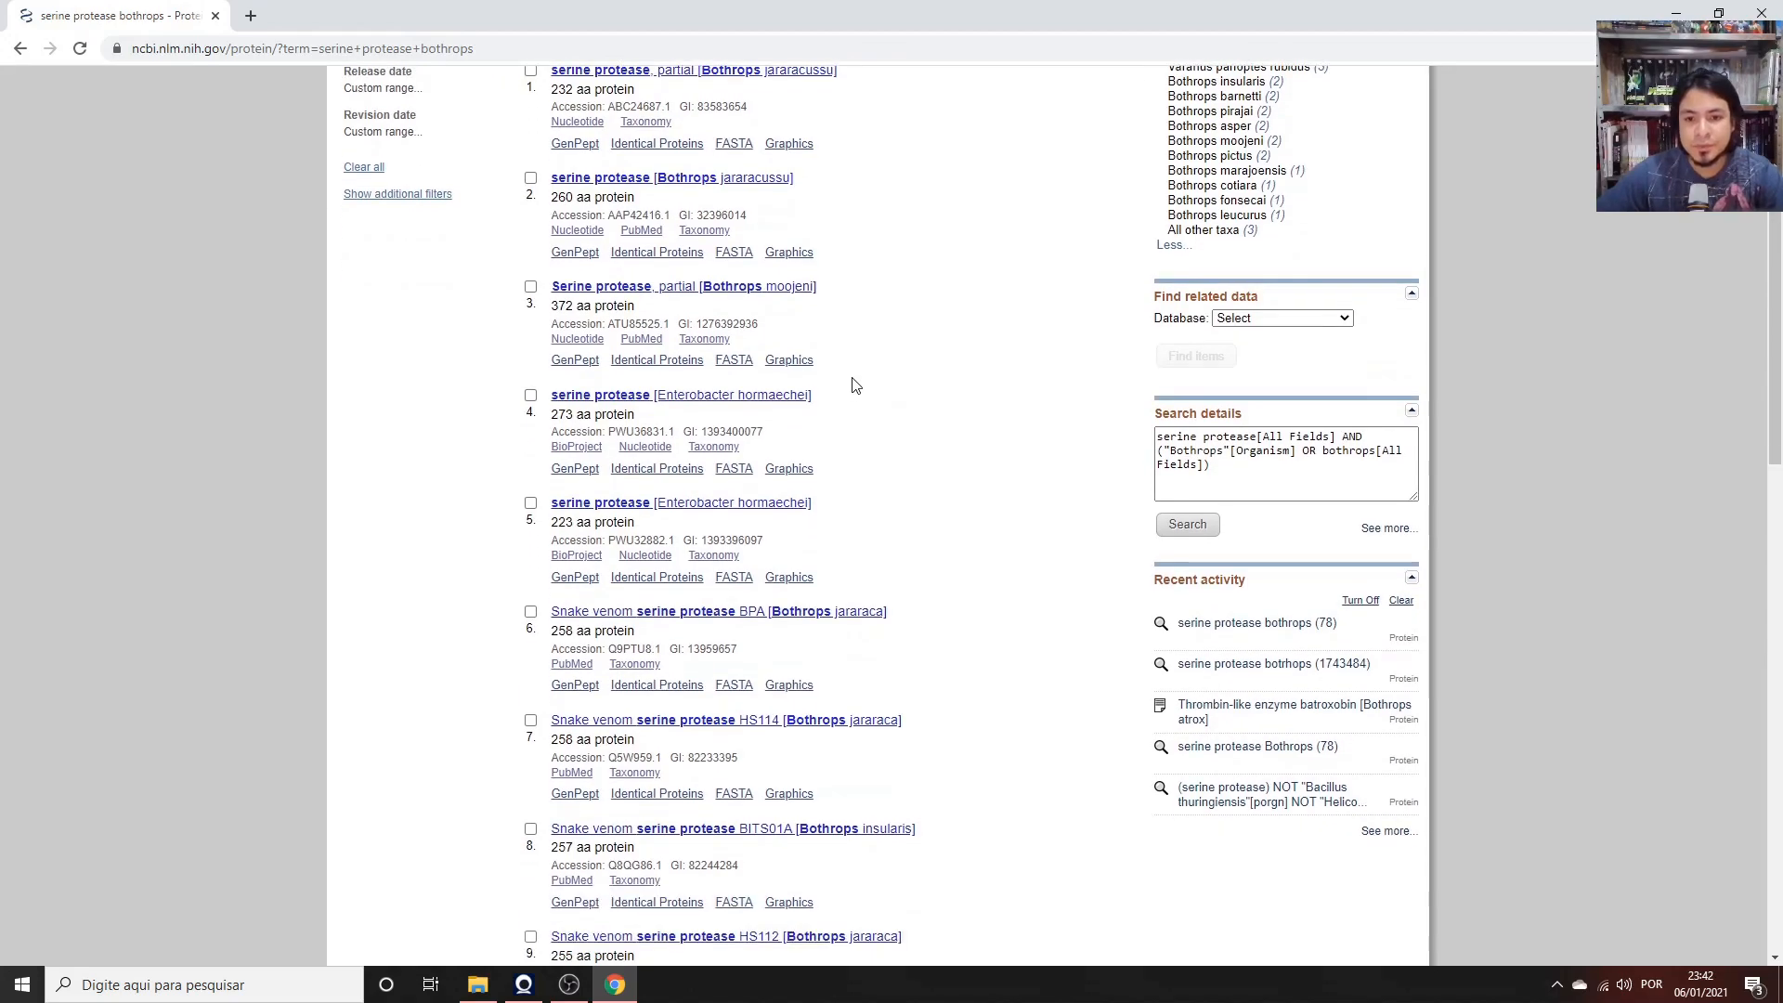
scroll(856, 386, down, 2)
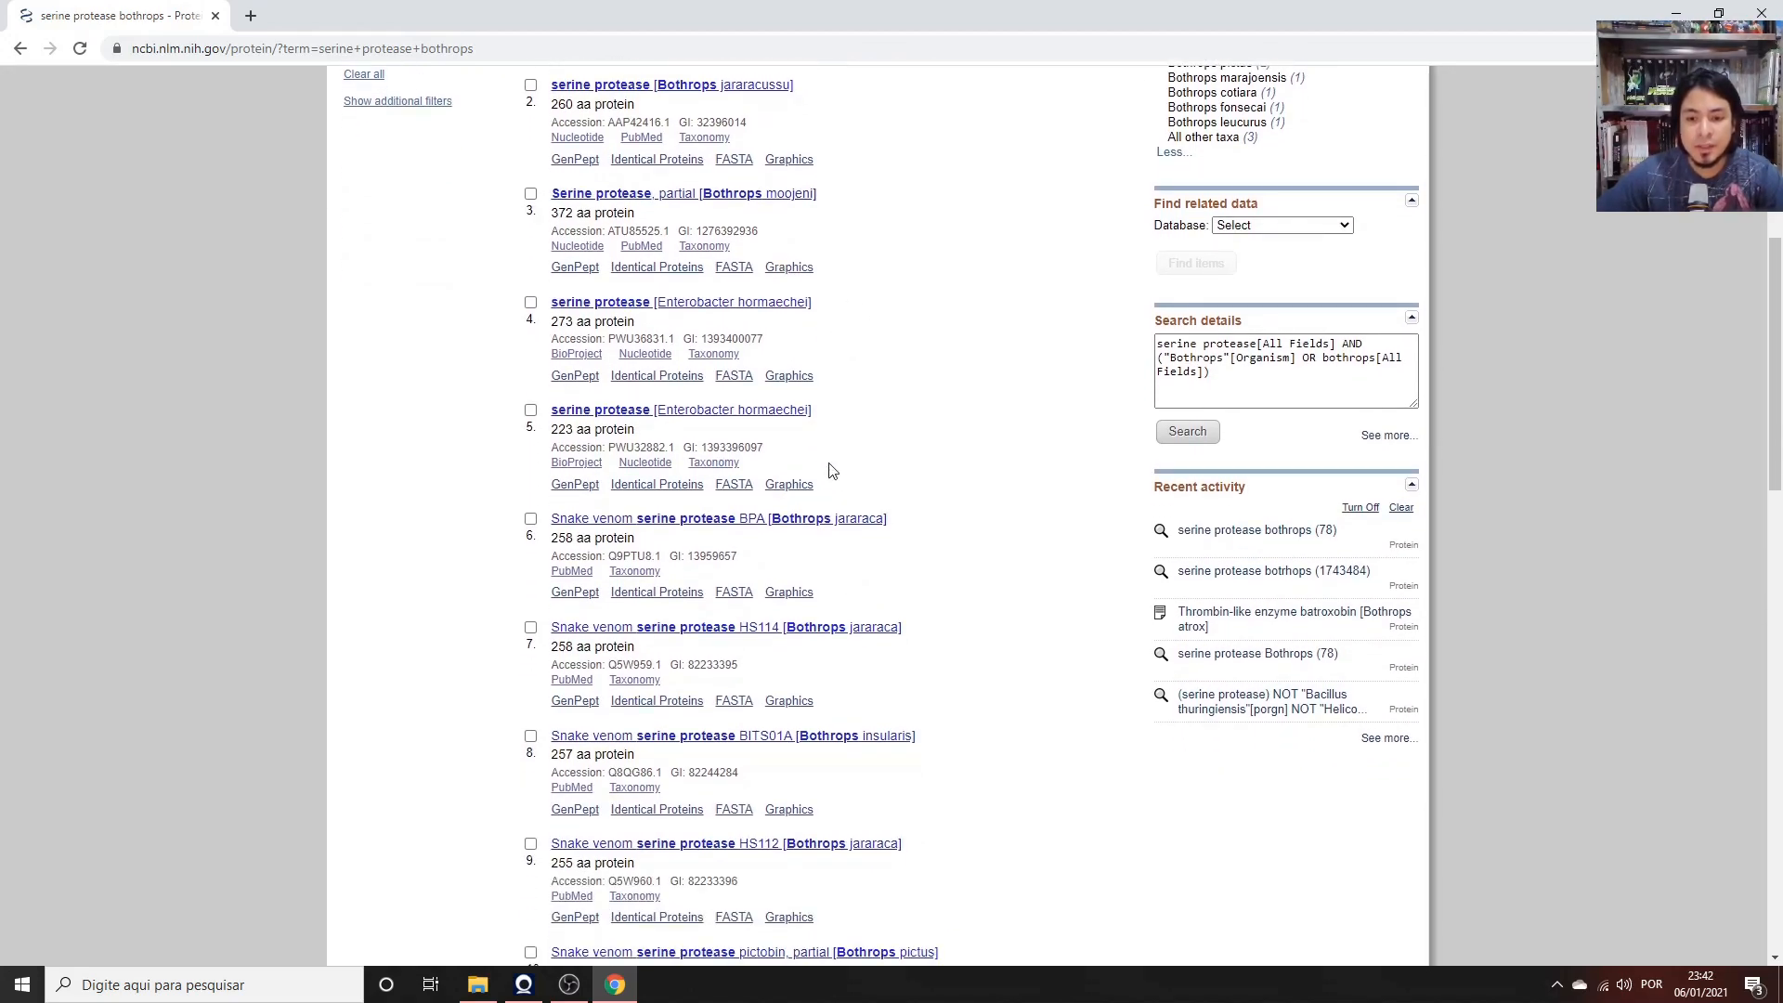
scroll(879, 494, down, 2)
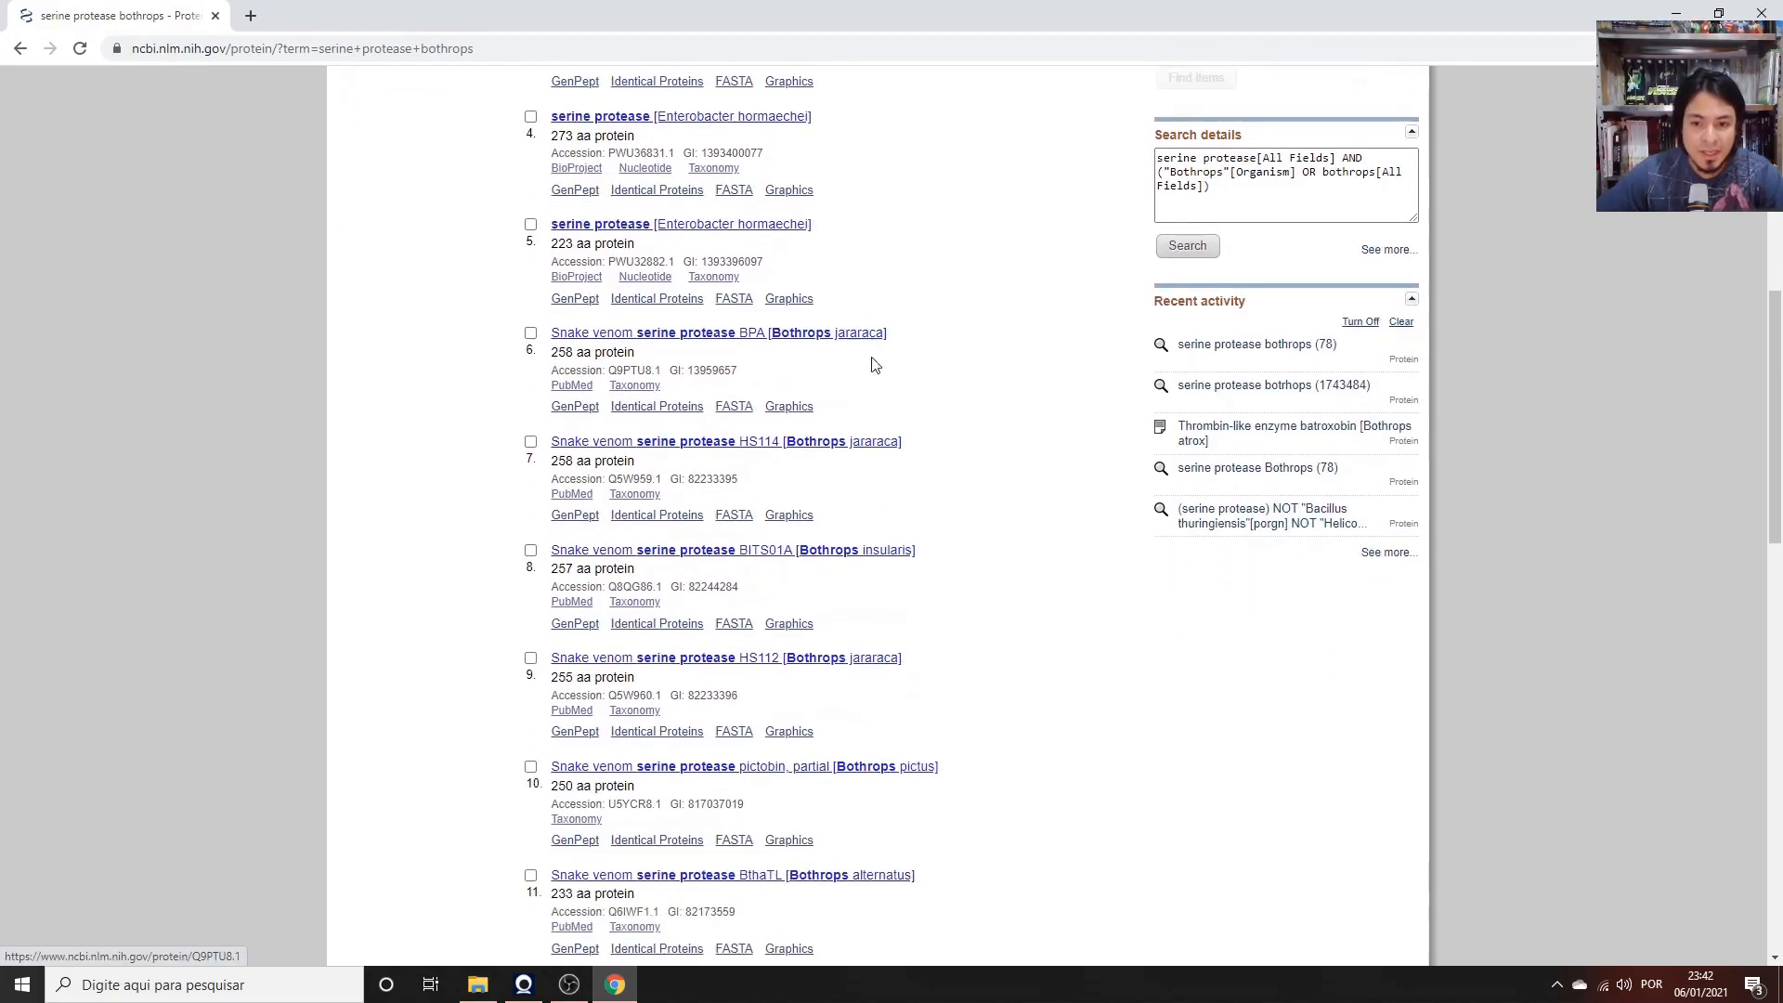
scroll(1019, 521, down, 2)
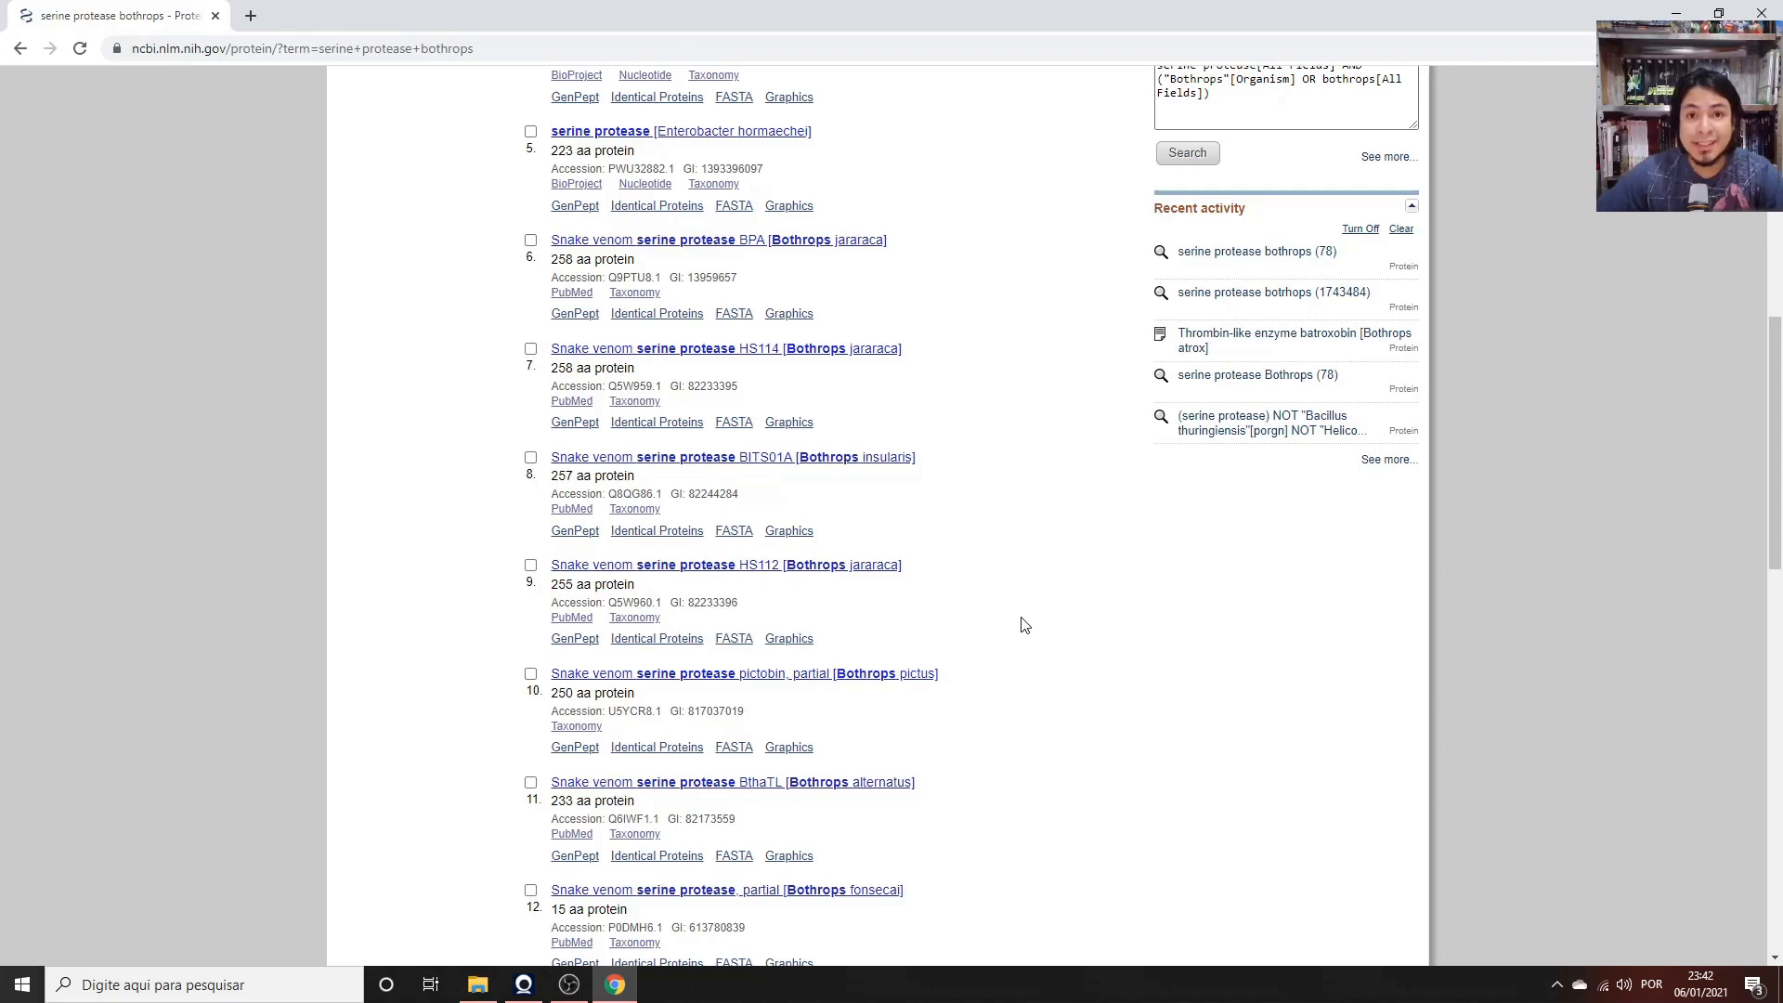
scroll(1043, 611, down, 5)
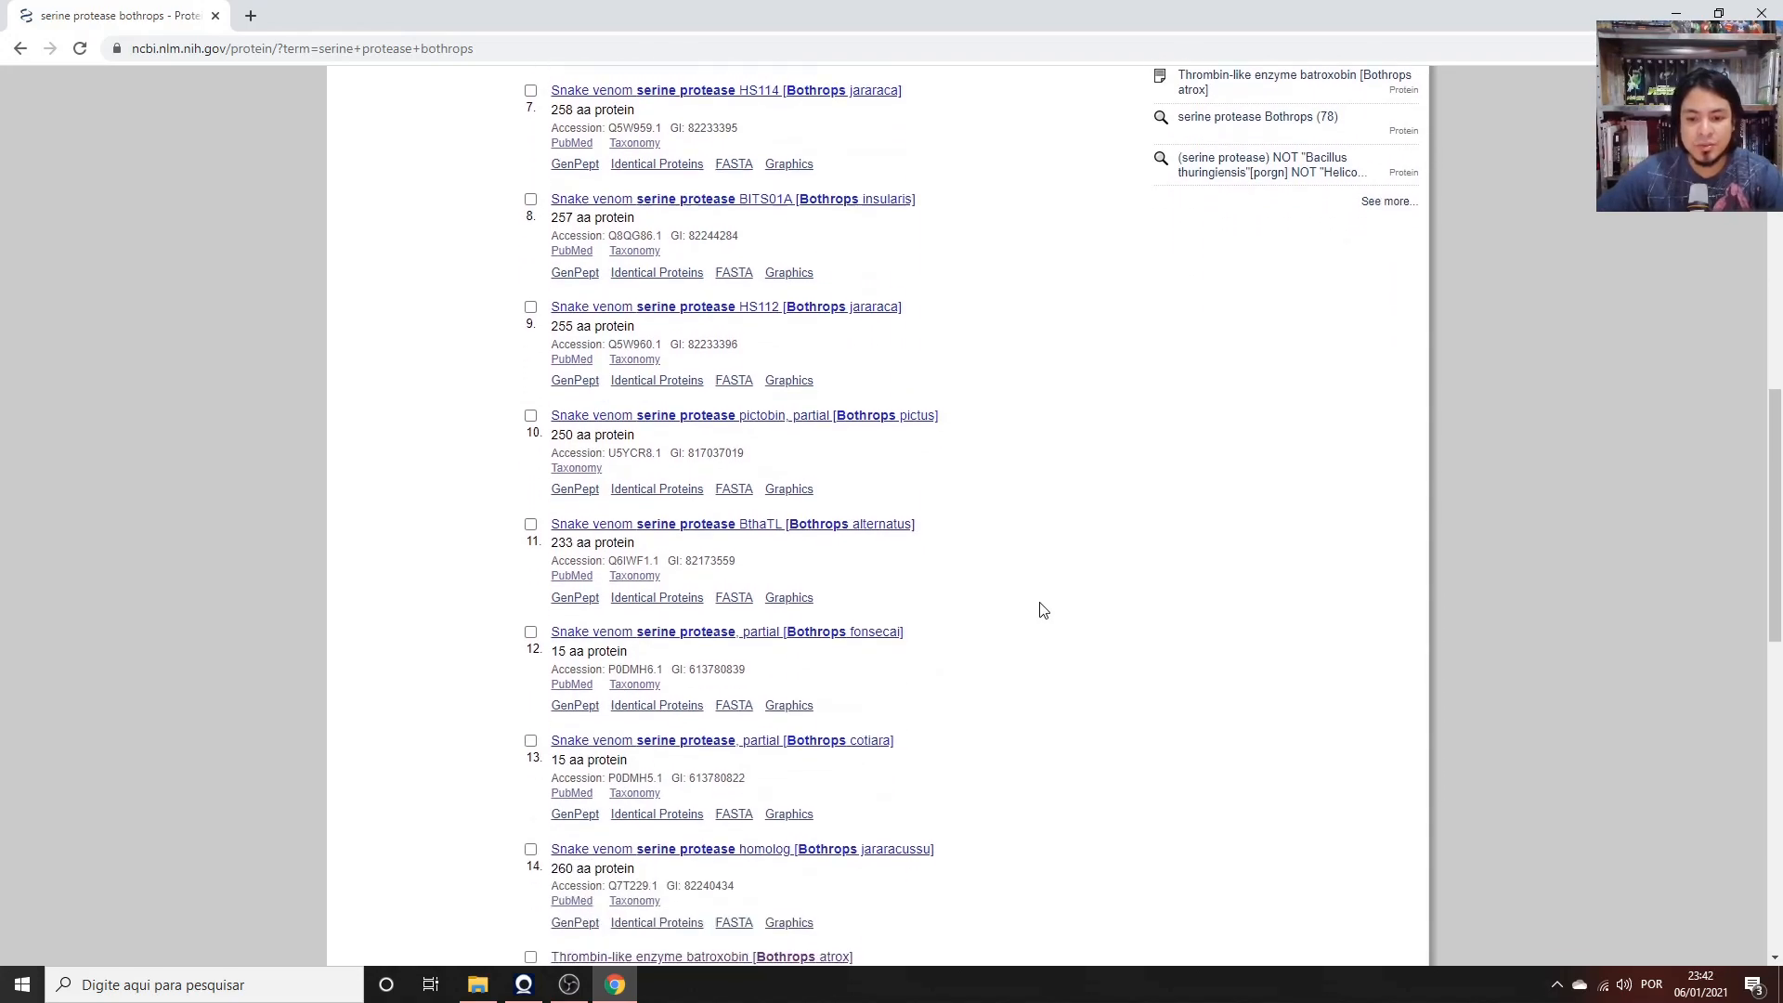
scroll(1043, 610, down, 10)
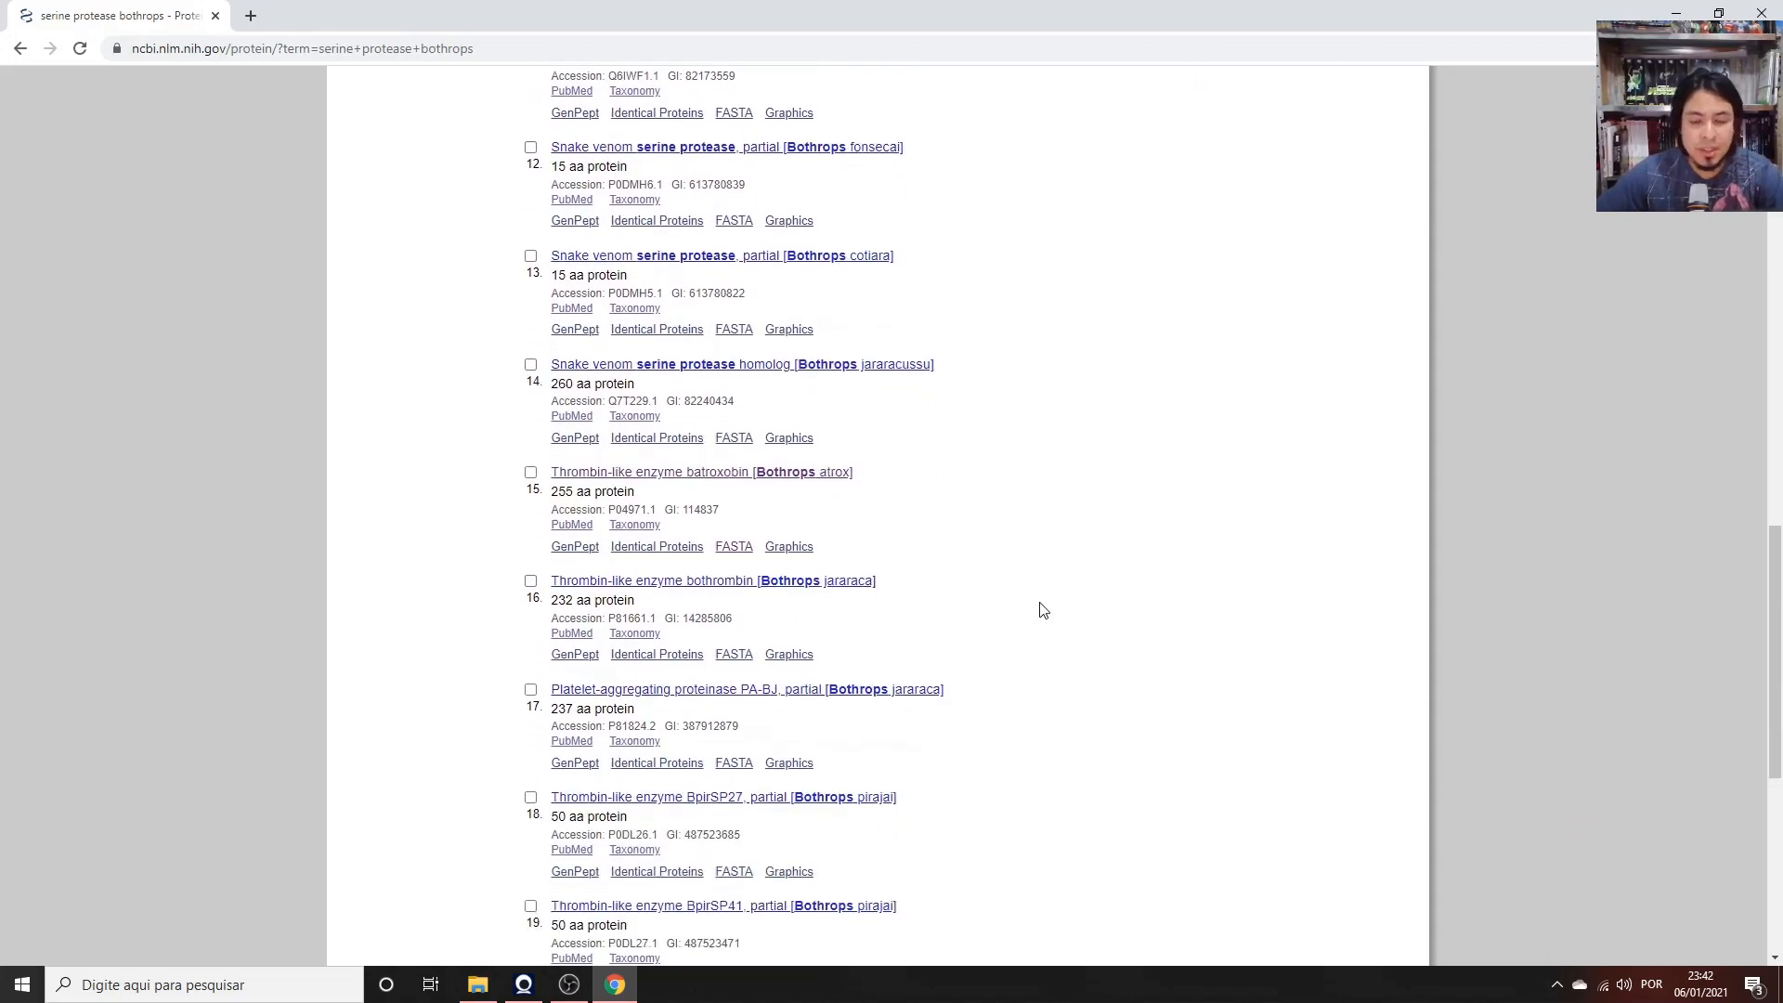
scroll(883, 511, down, 2)
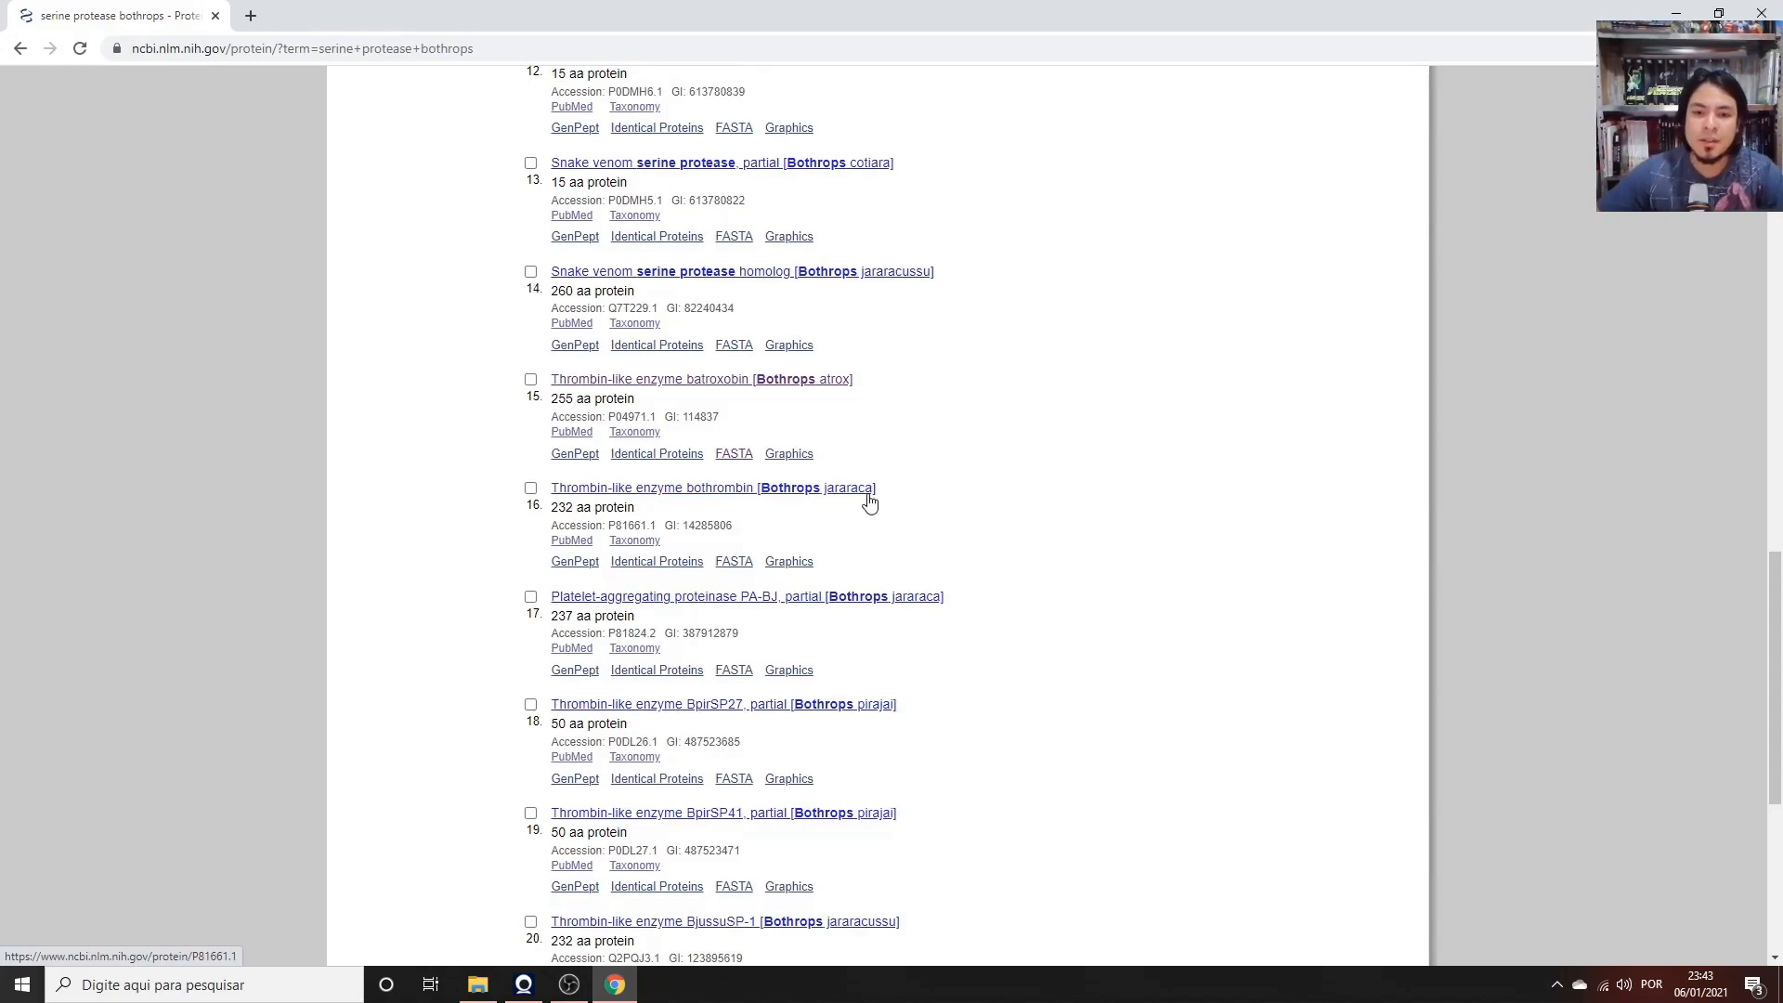
click(823, 394)
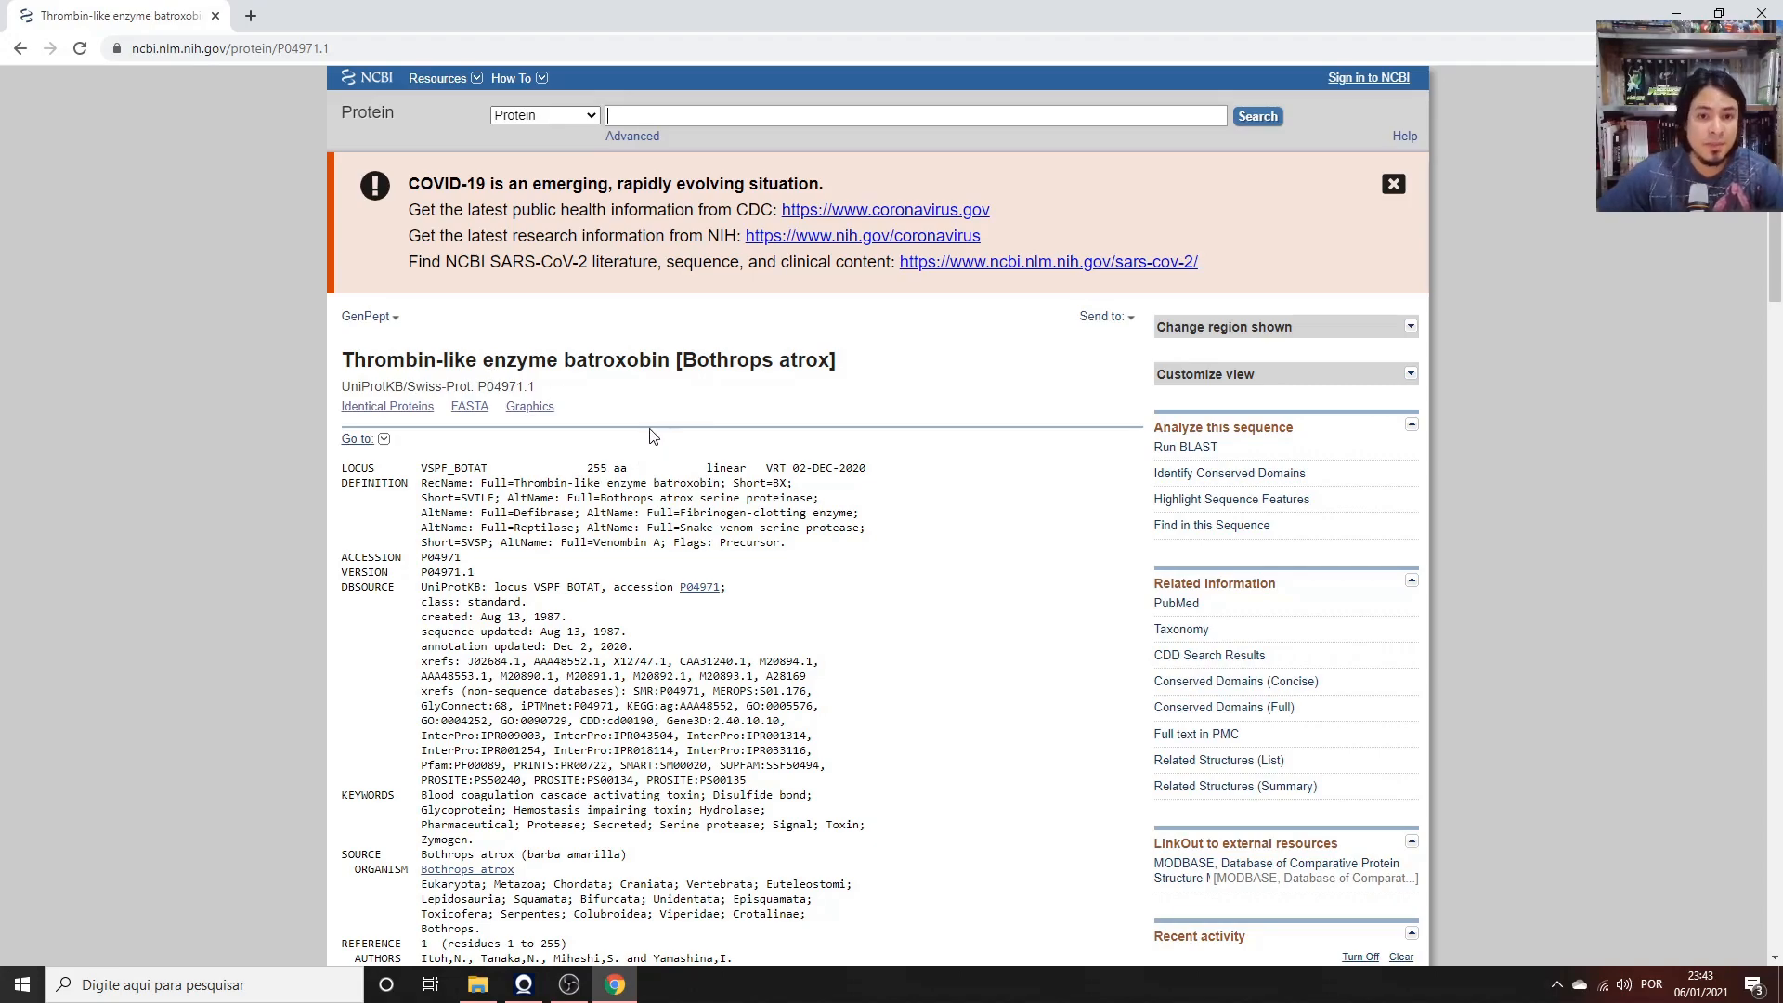
Go through the batroxobin record to its ORIGIN section and highlight the full amino acid sequence.
scroll(655, 526, down, 2)
scroll(655, 526, down, 2)
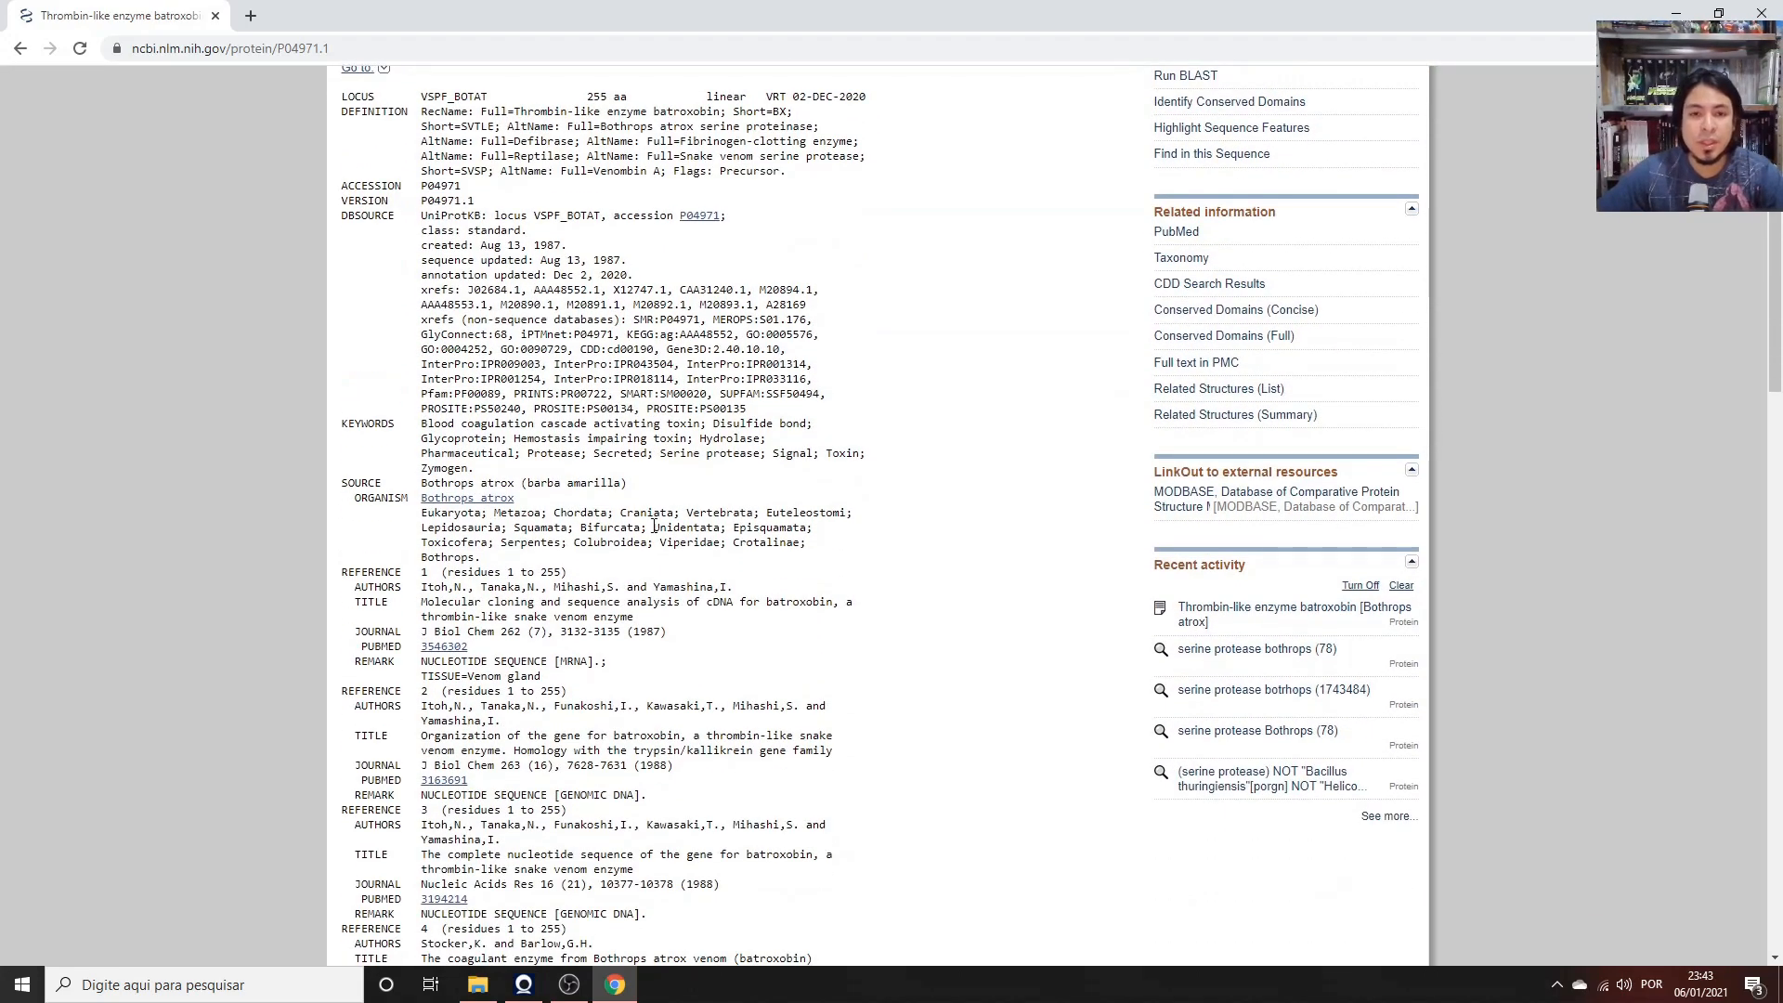
scroll(654, 525, down, 20)
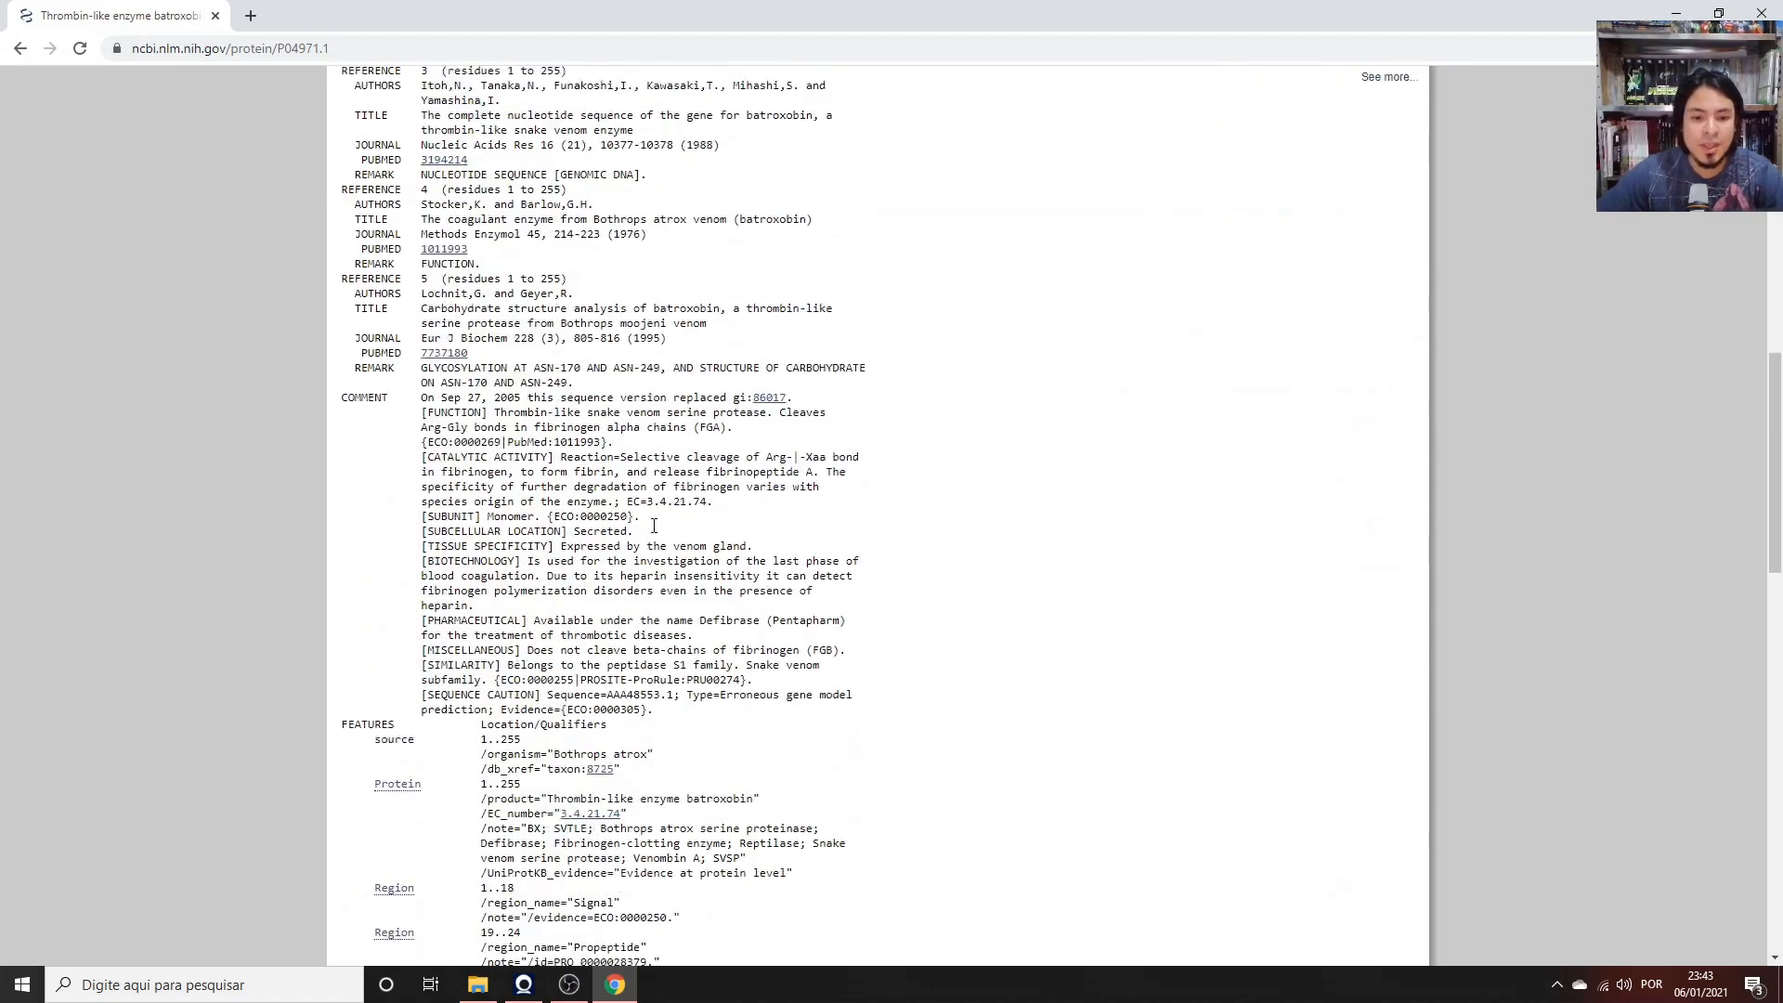
scroll(654, 526, down, 10)
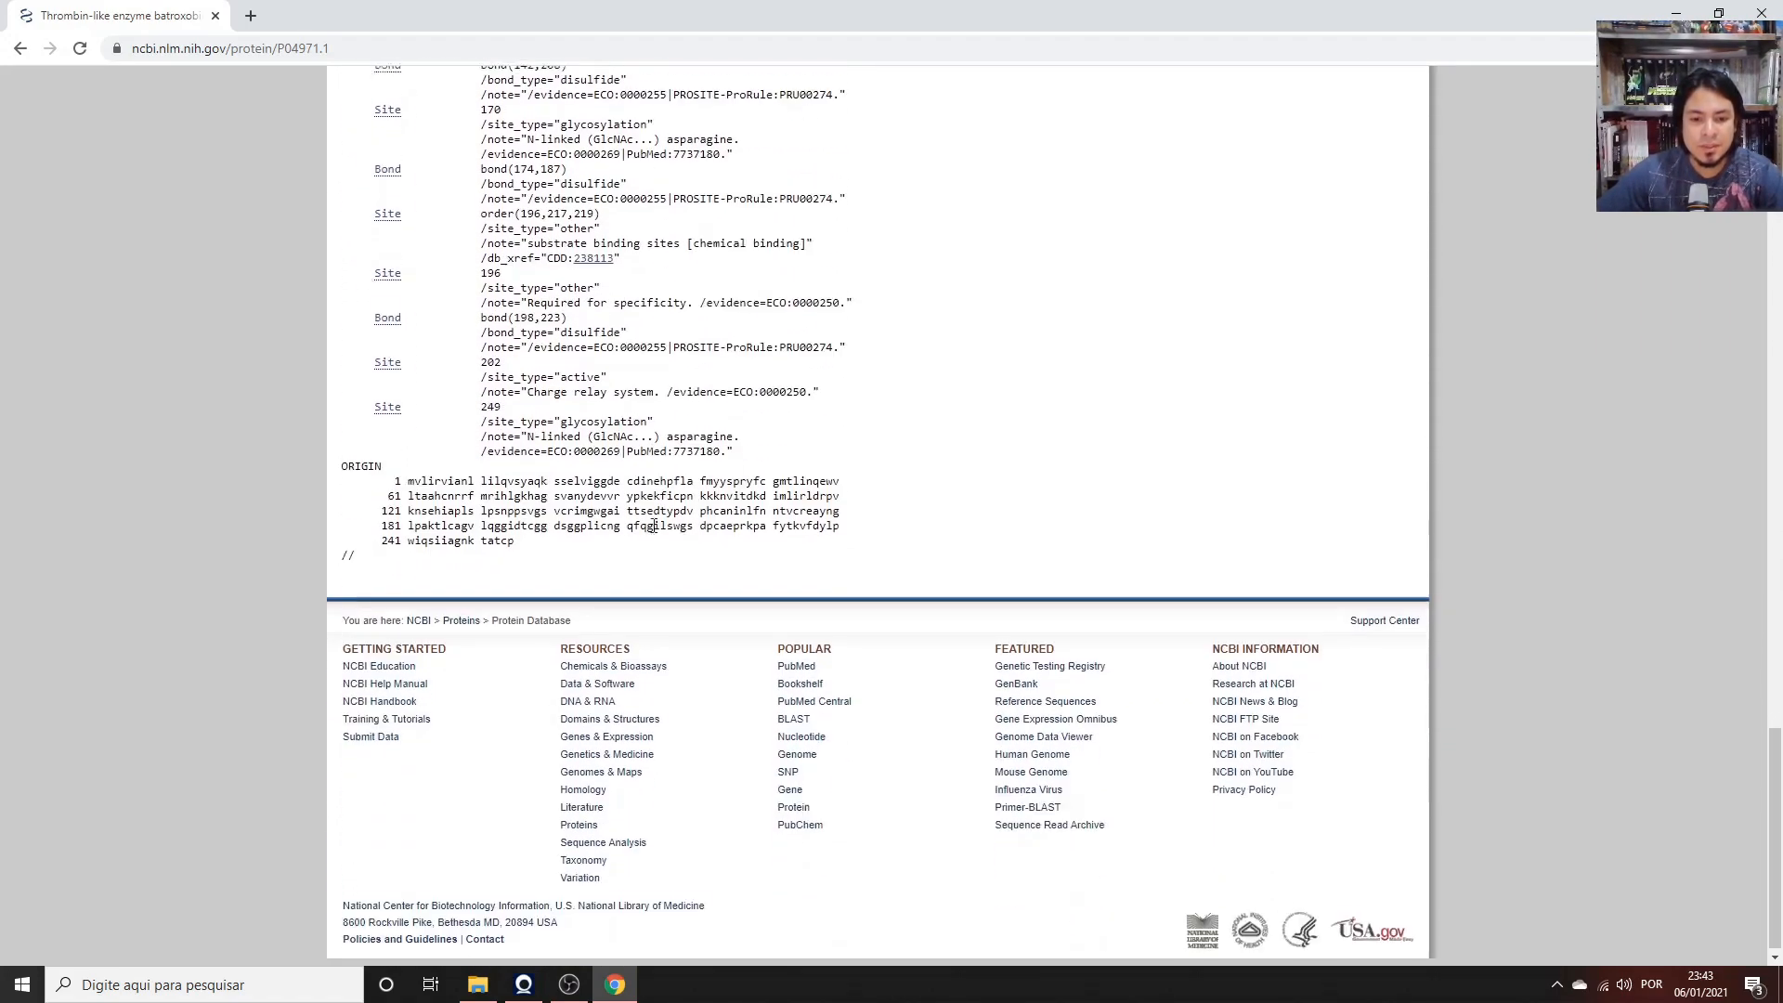
drag(517, 534, 397, 474)
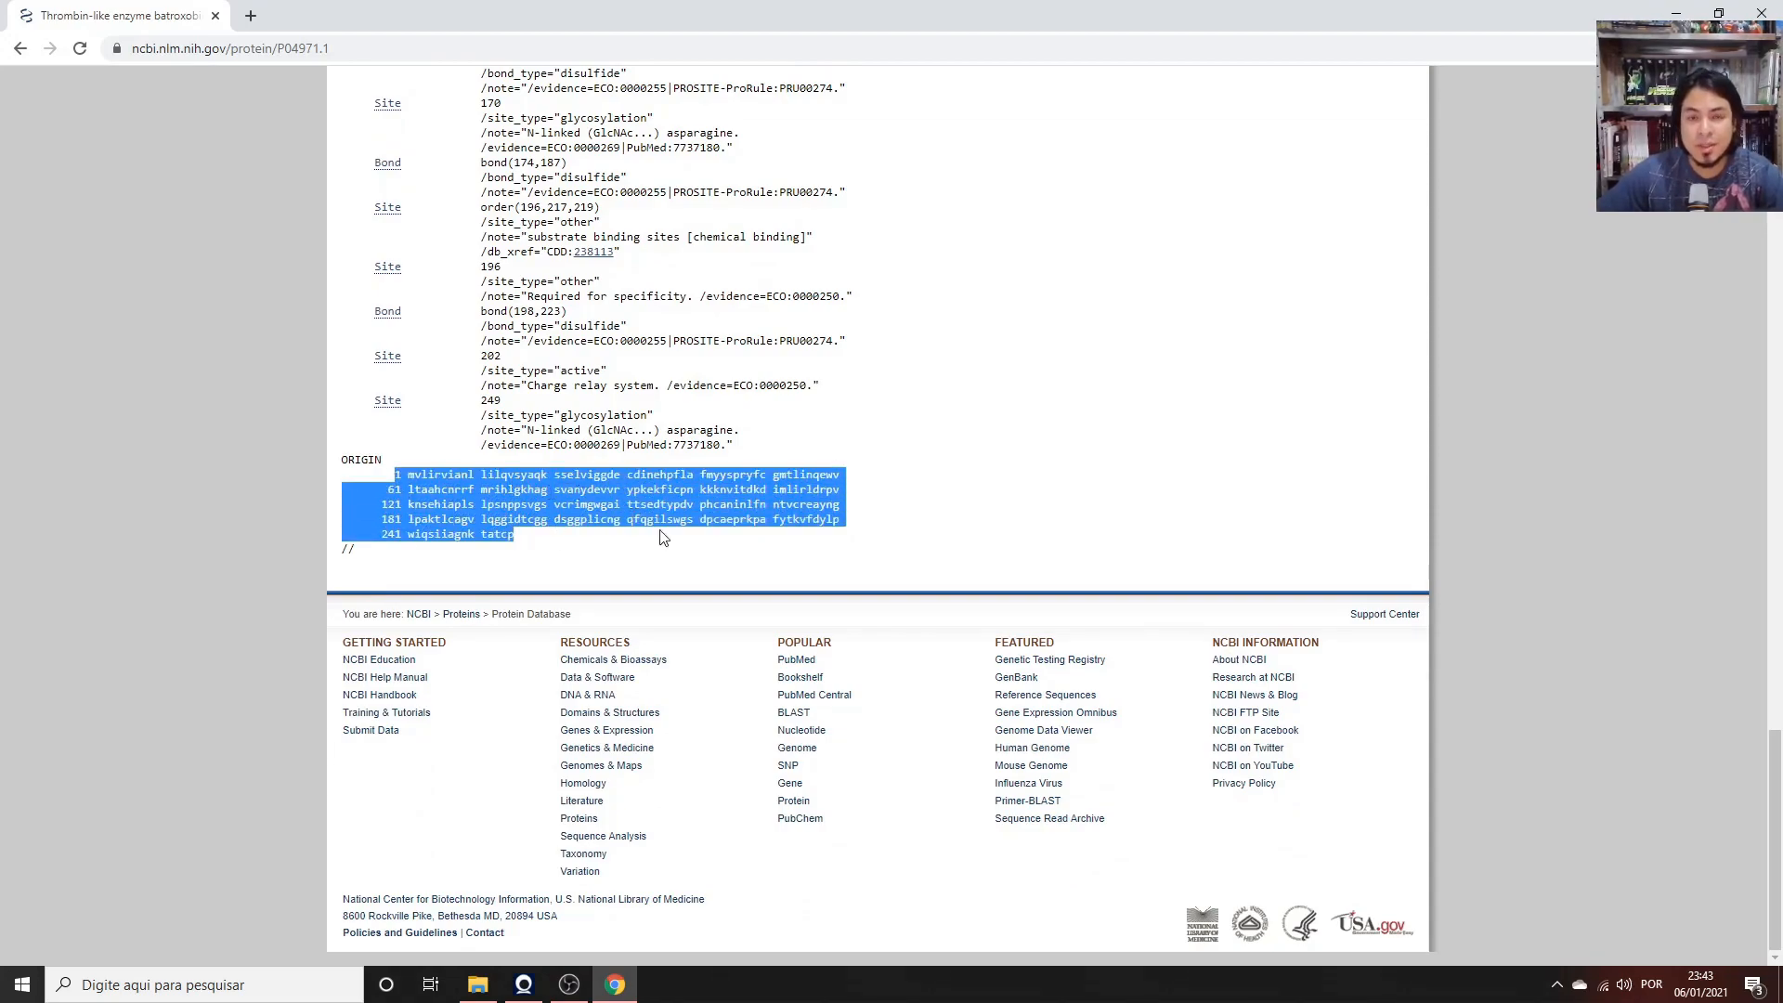
Examine the feature annotations above the sequence, highlighting the disulfide type of bond(174,187) and the substrate binding sites note.
scroll(677, 549, up, 3)
scroll(677, 549, up, 1)
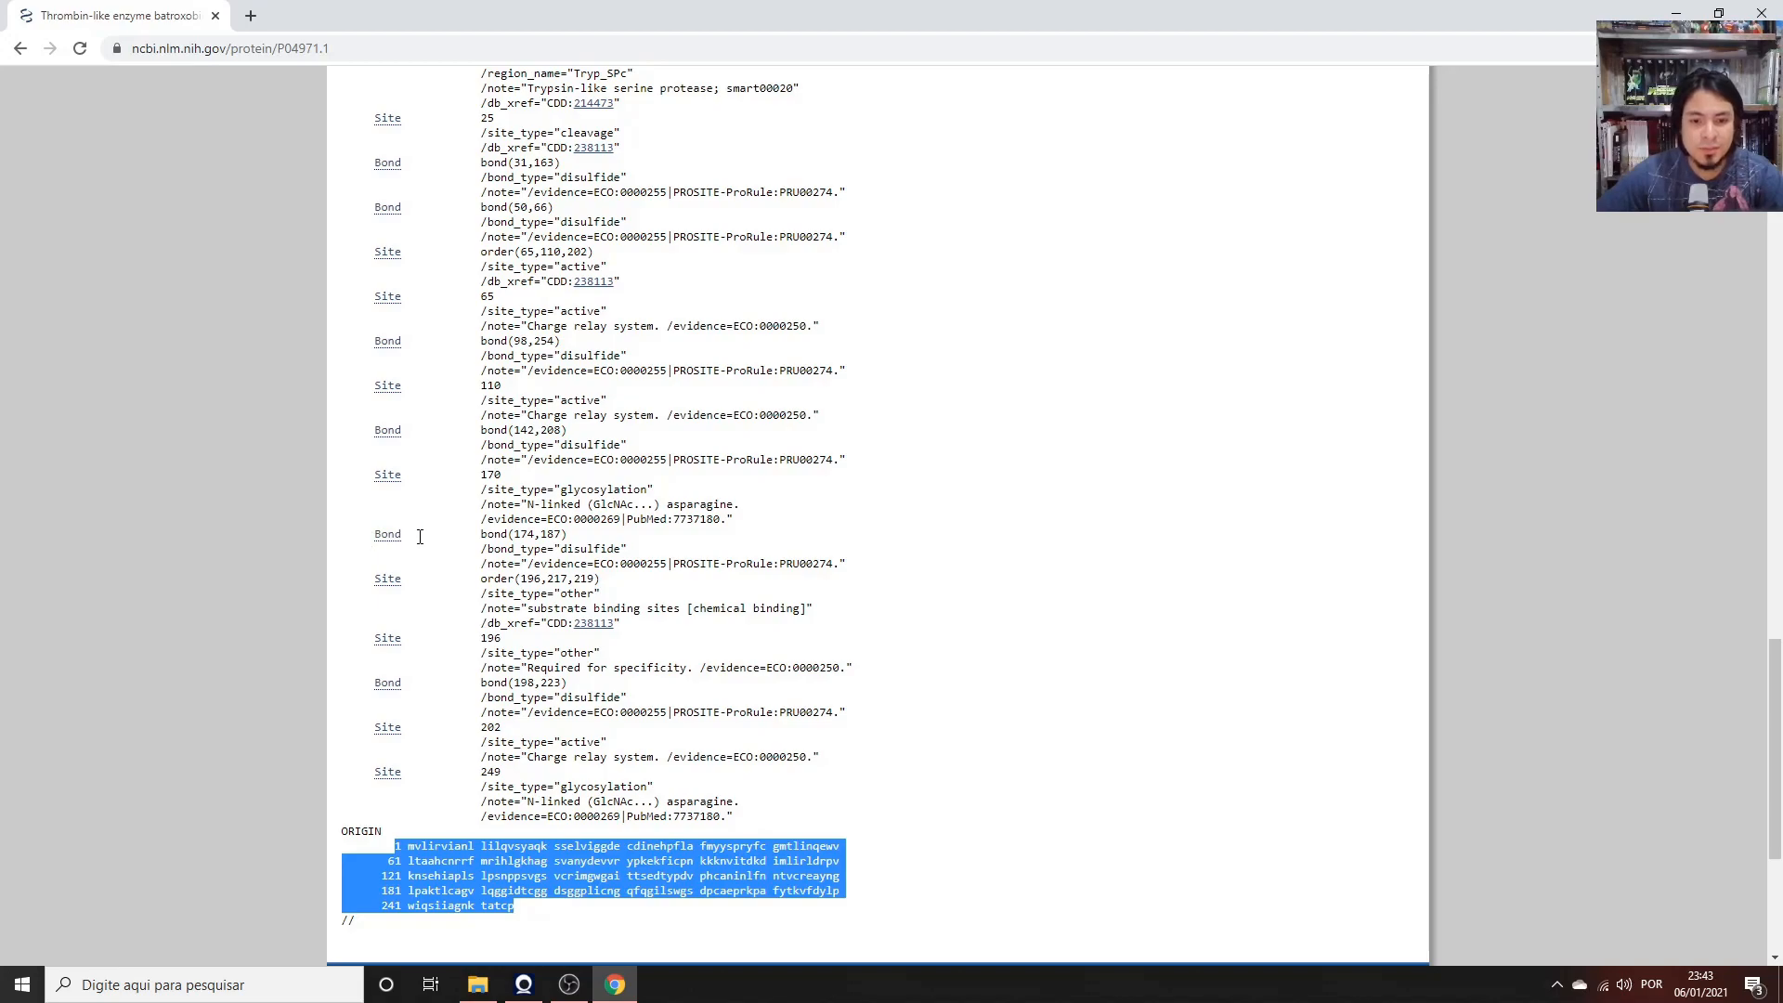
drag(562, 549, 632, 549)
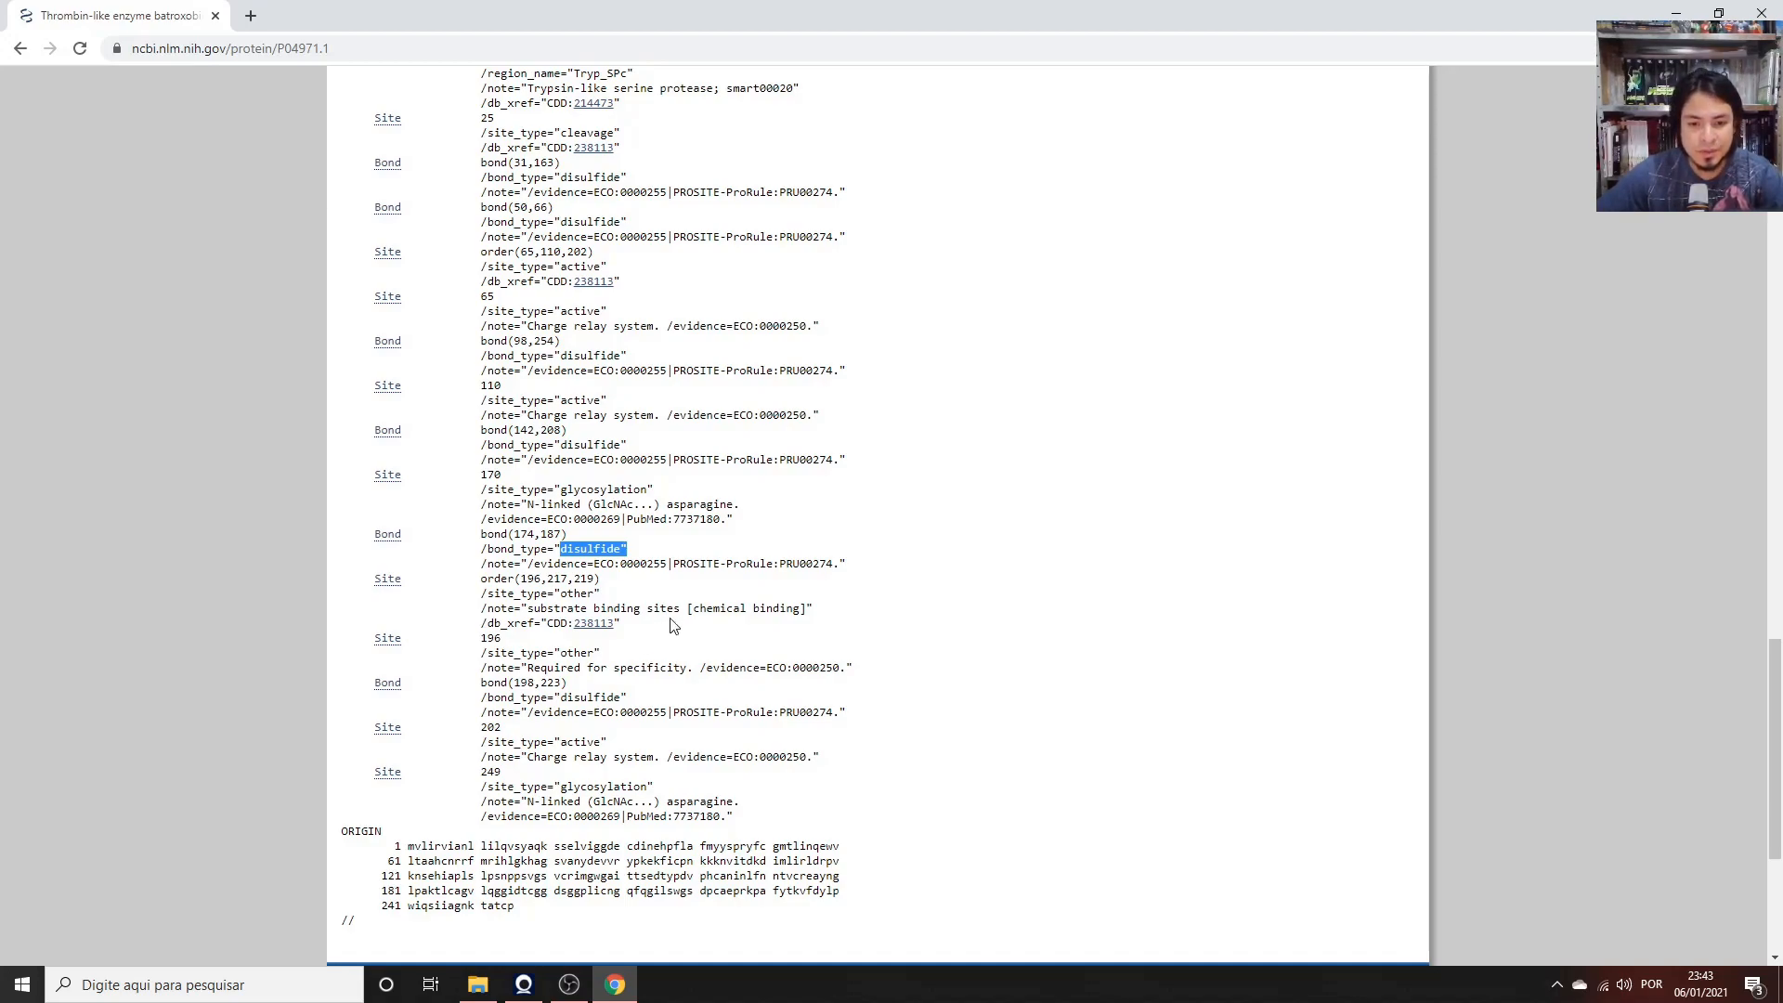
drag(681, 609, 526, 609)
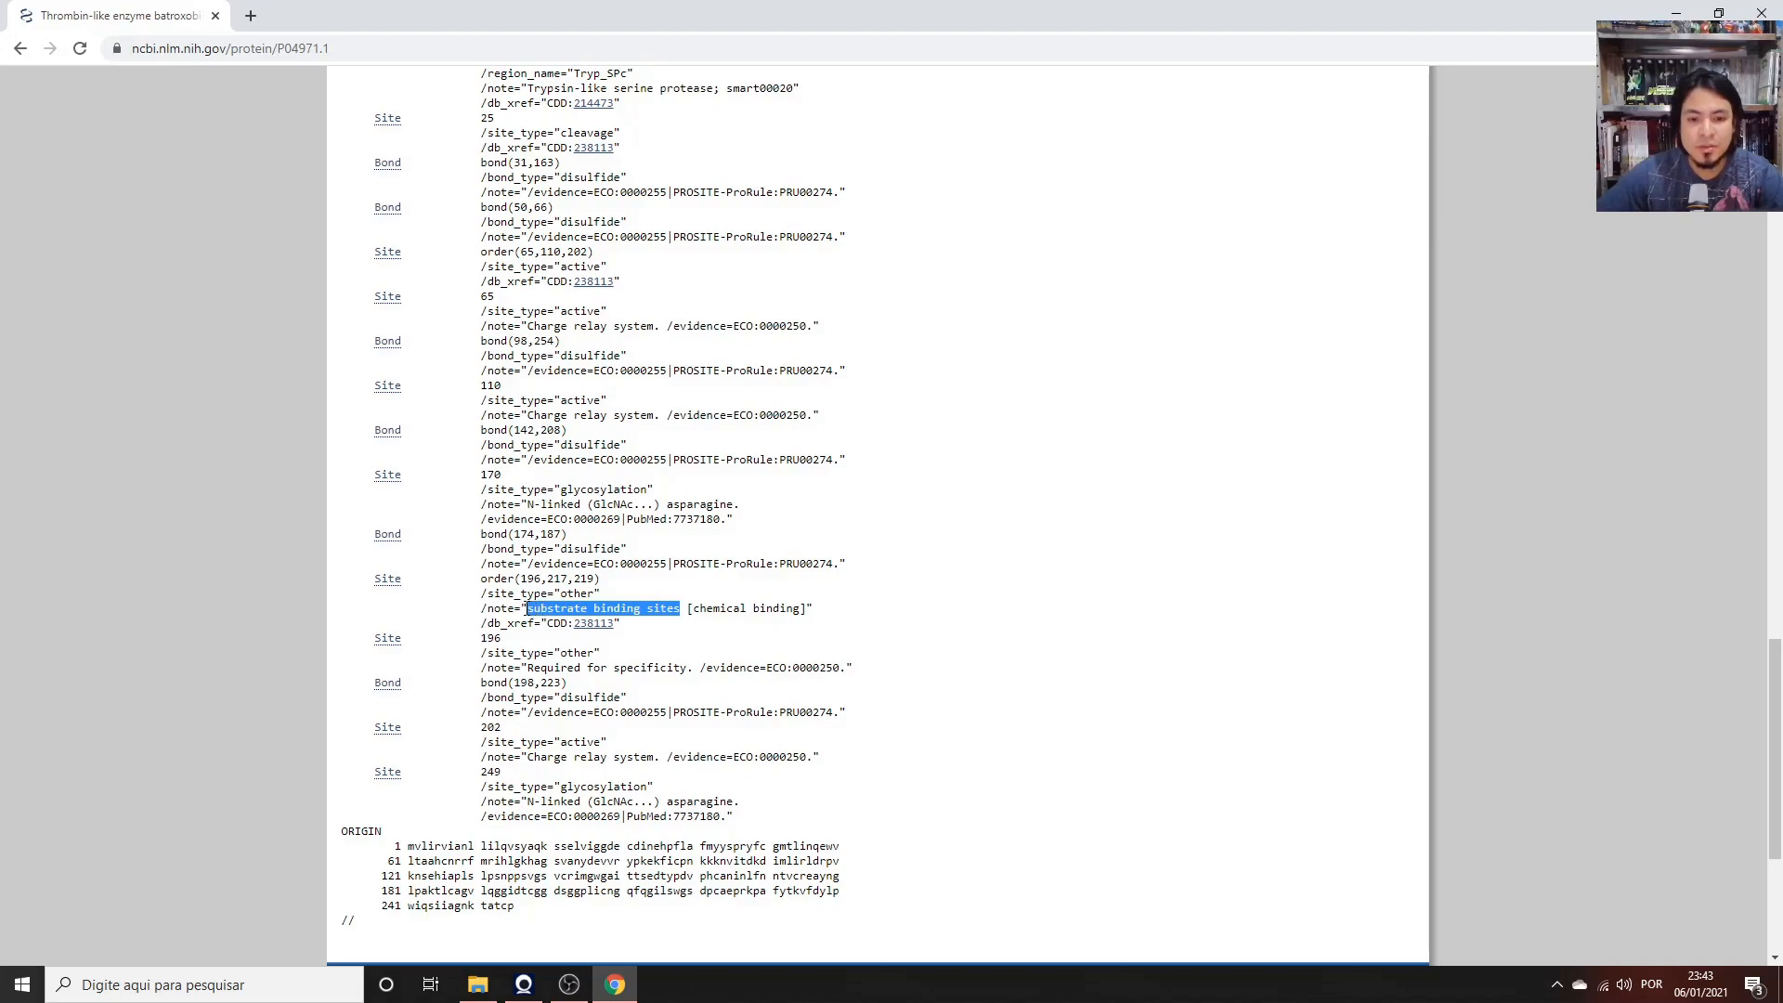
Review the record's region features, comments and references back up to its header.
scroll(695, 755, up, 10)
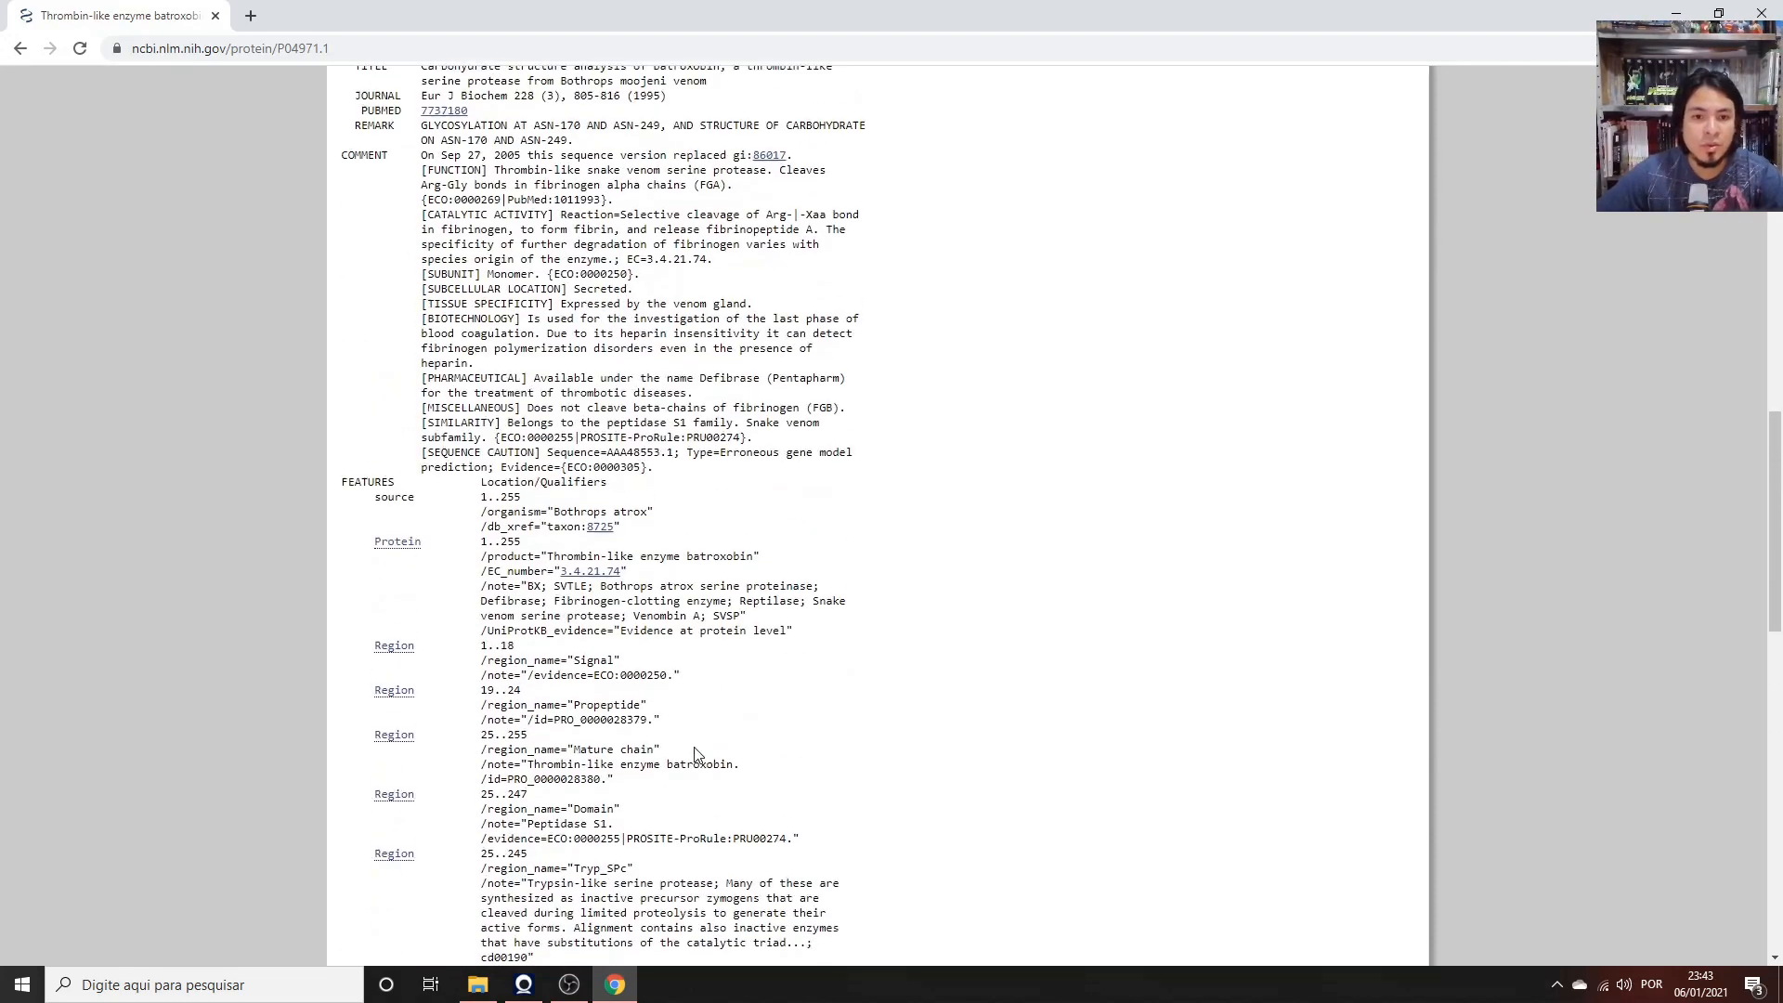
scroll(695, 754, up, 6)
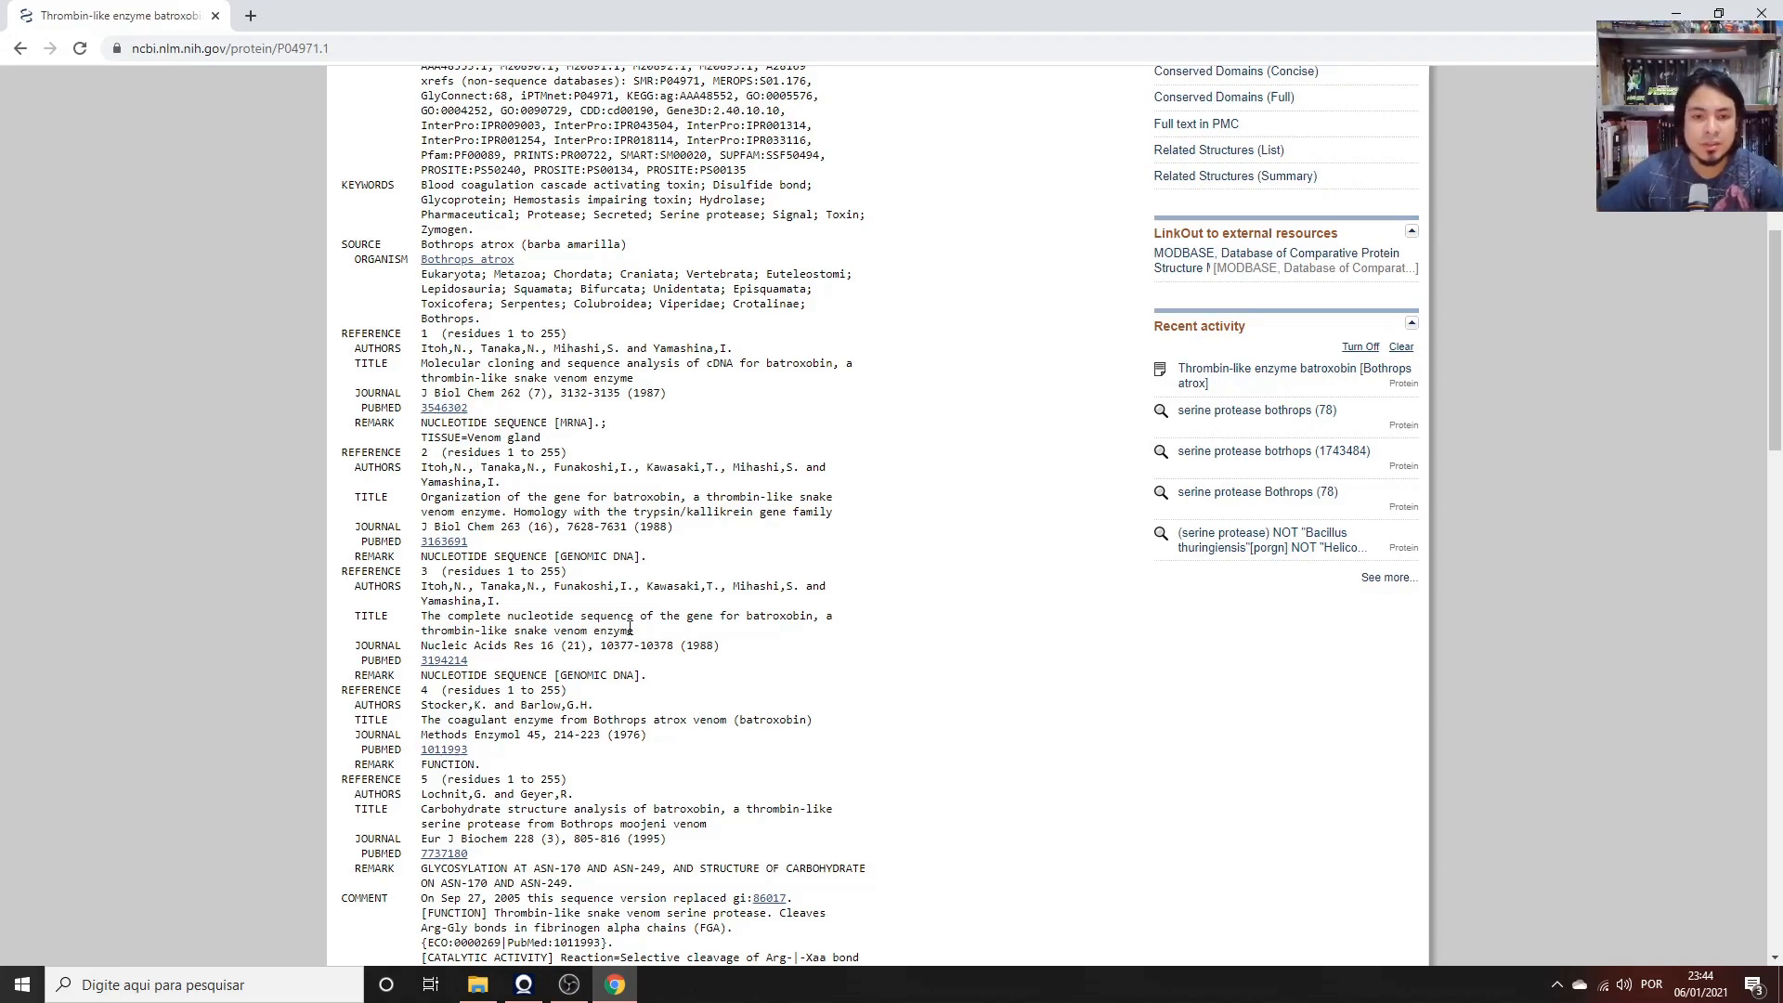
scroll(678, 622, up, 6)
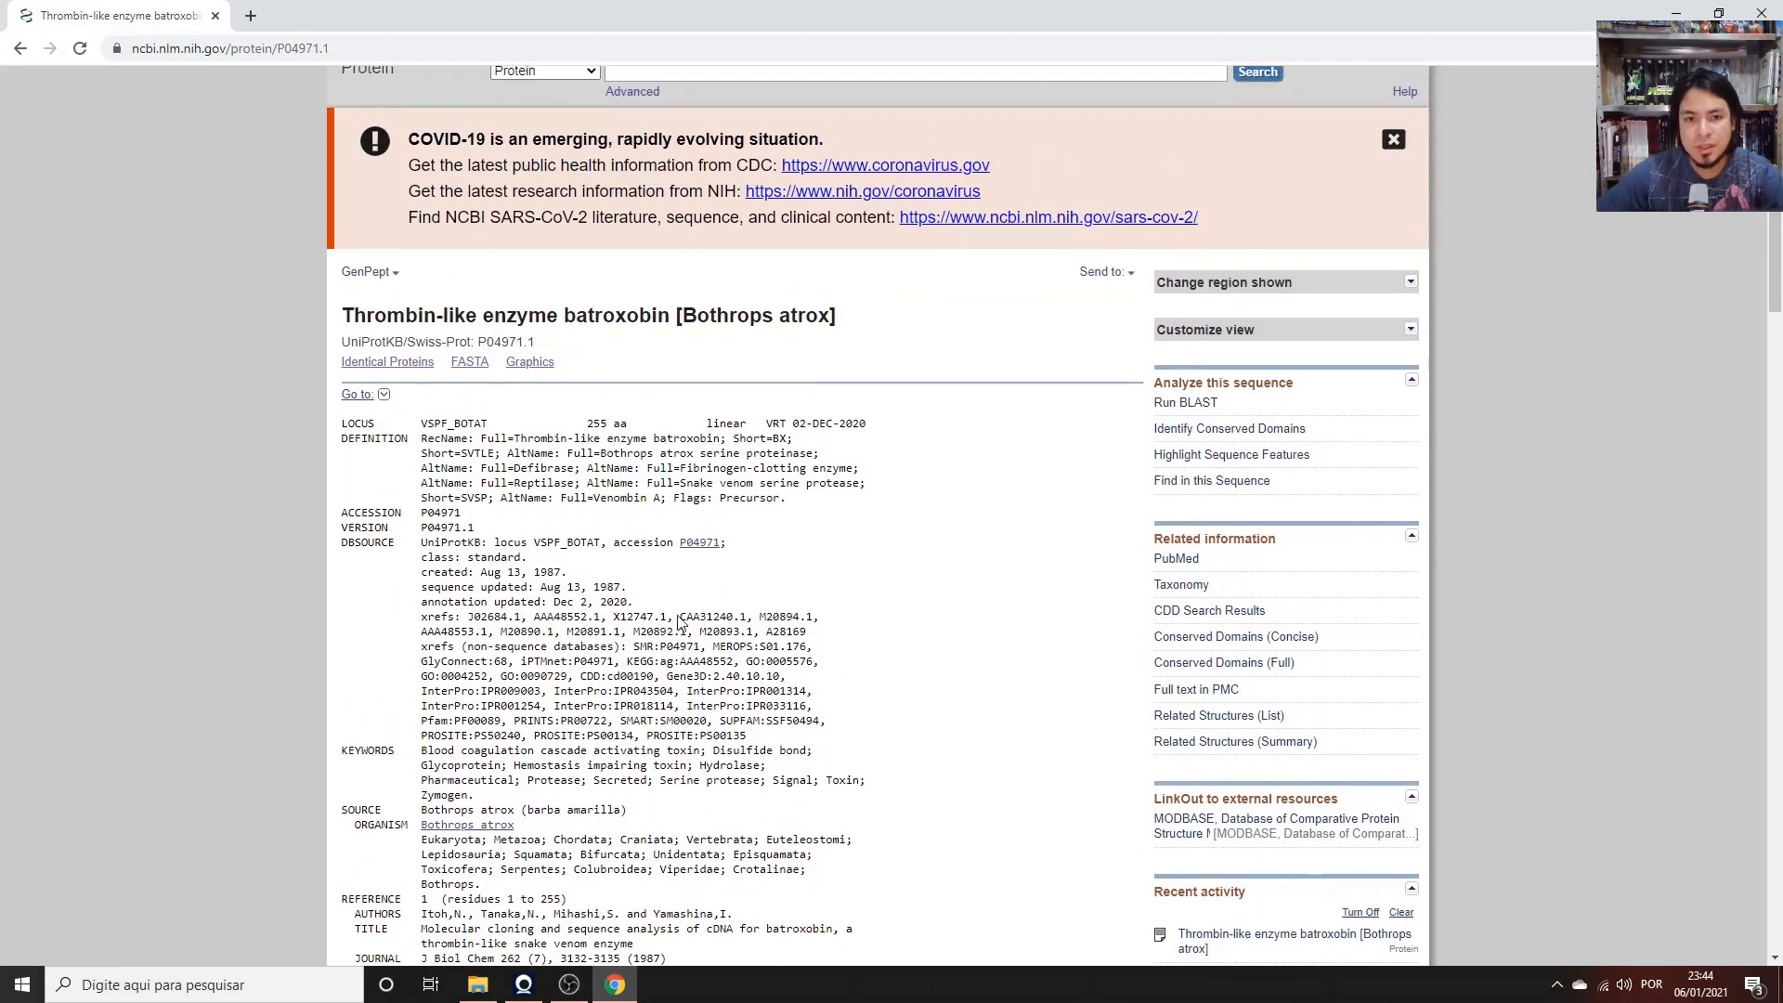
Display the batroxobin record in FASTA format and open a blank Notepad document beside its sequence.
scroll(682, 622, up, 1)
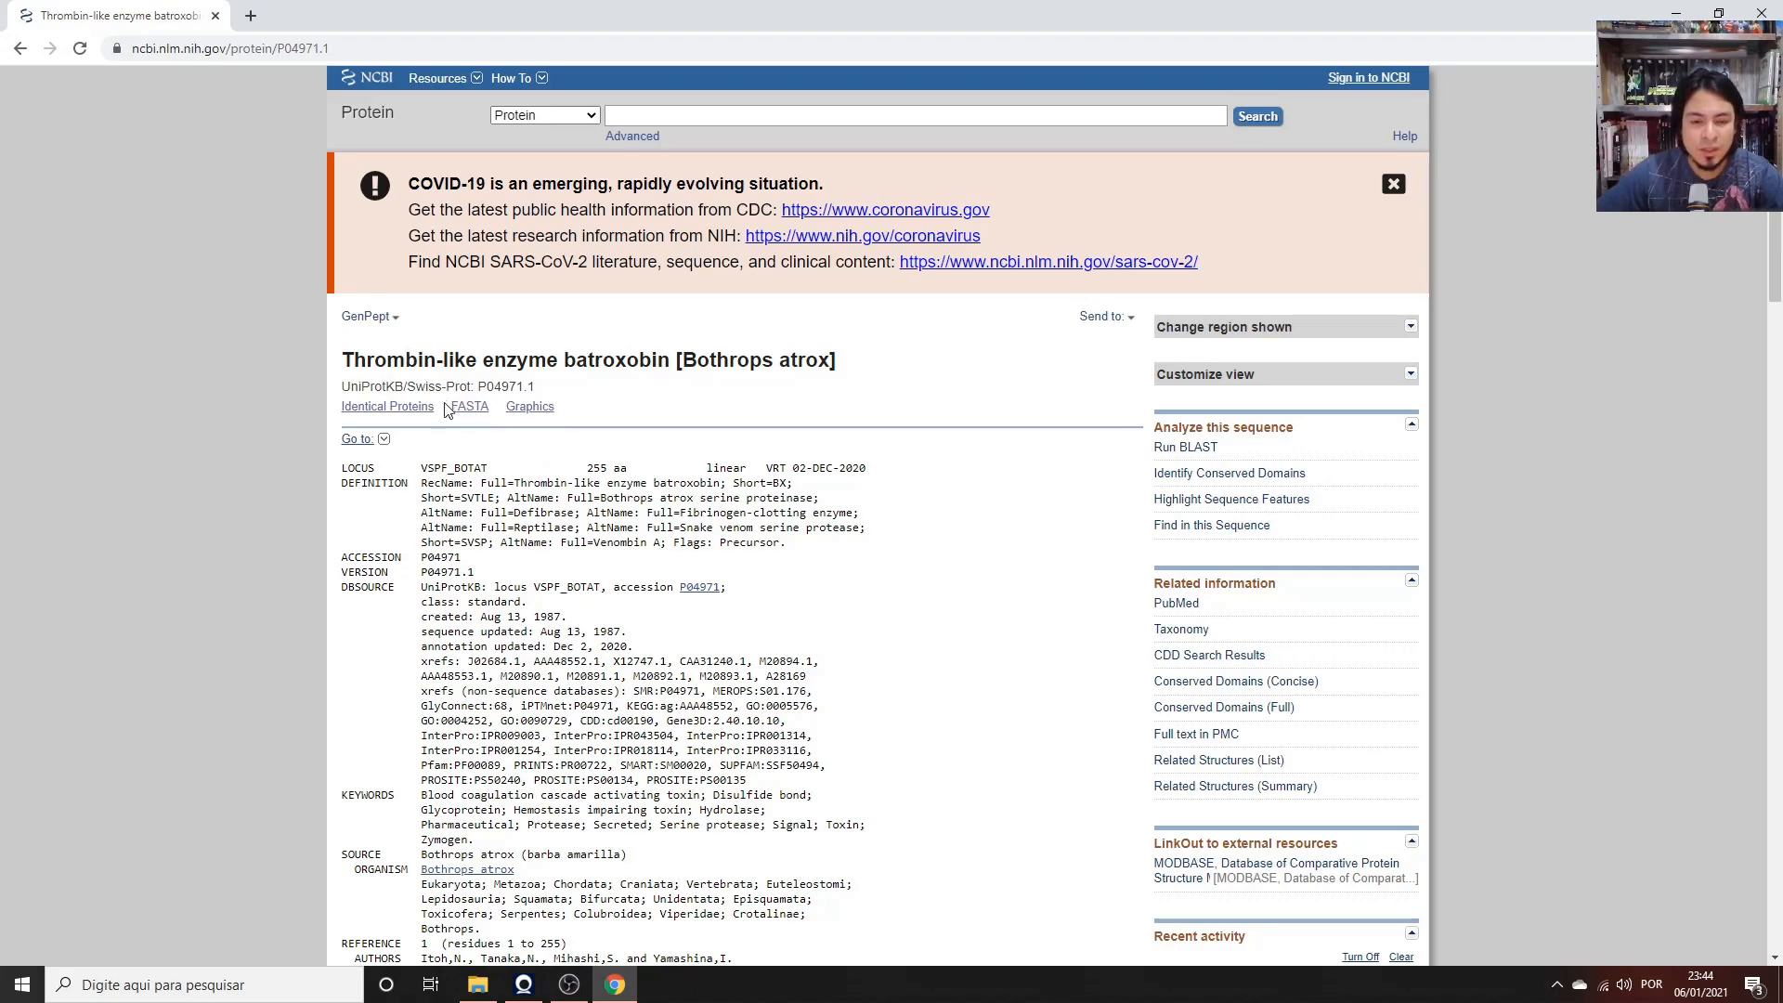
click(473, 410)
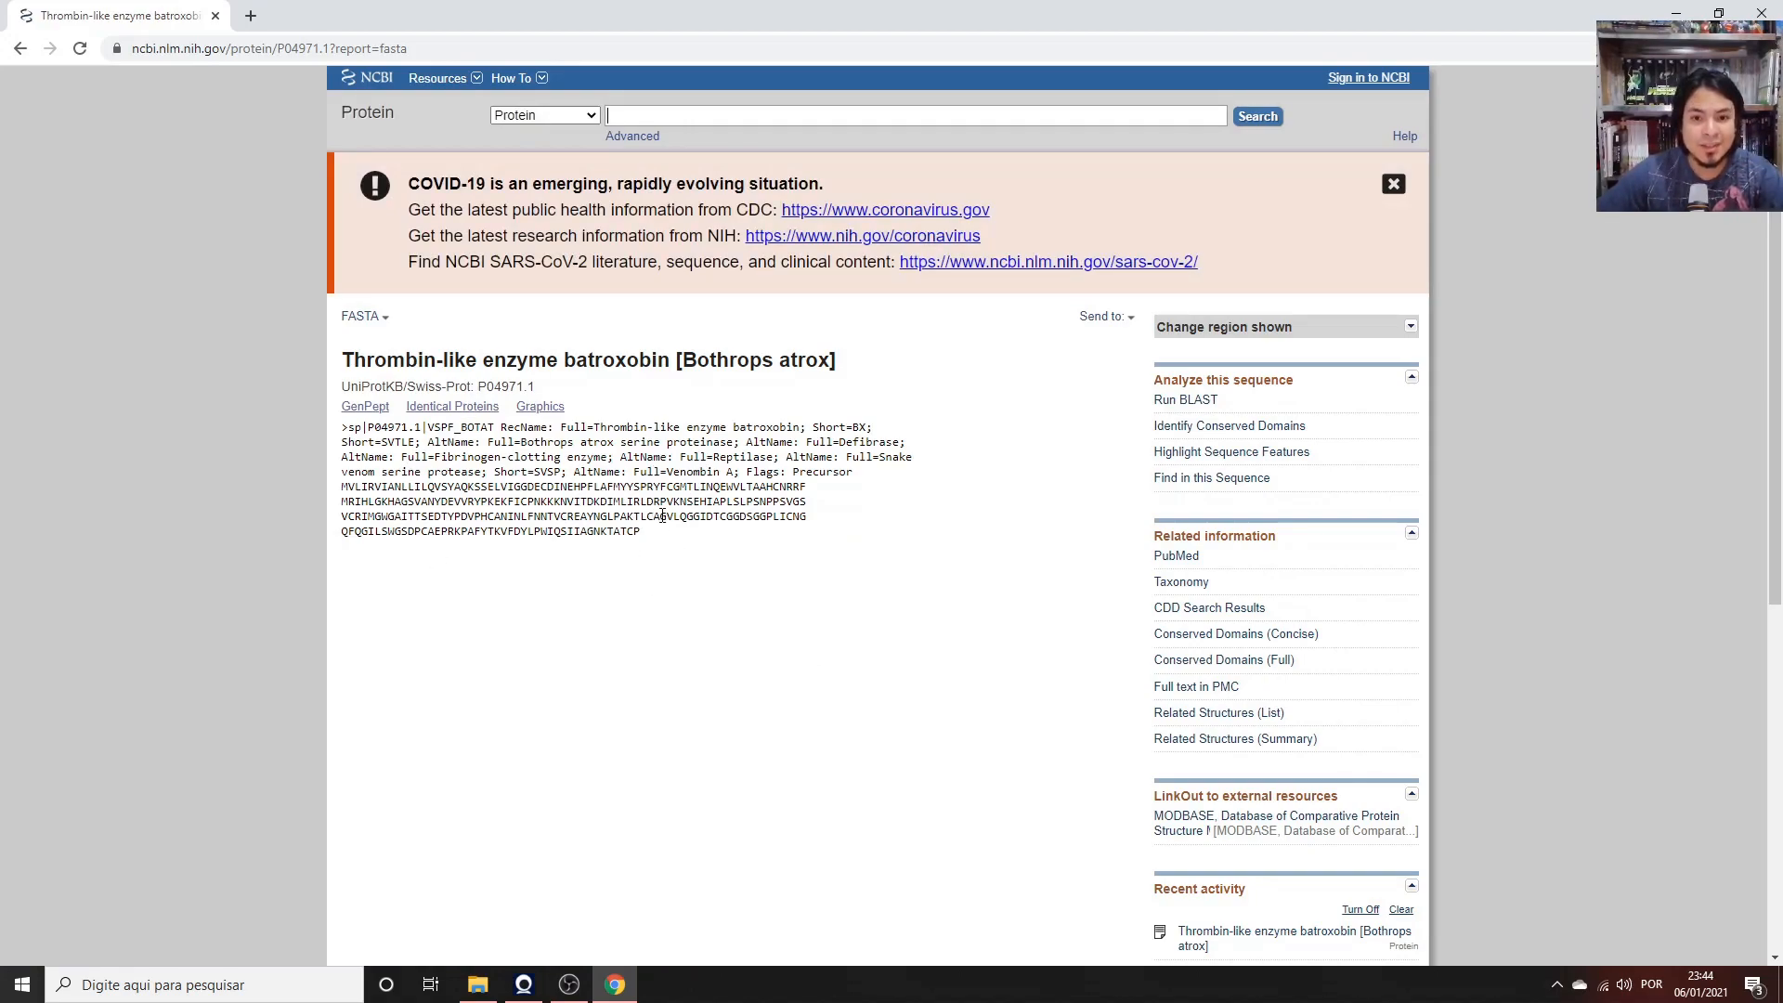
click(190, 985)
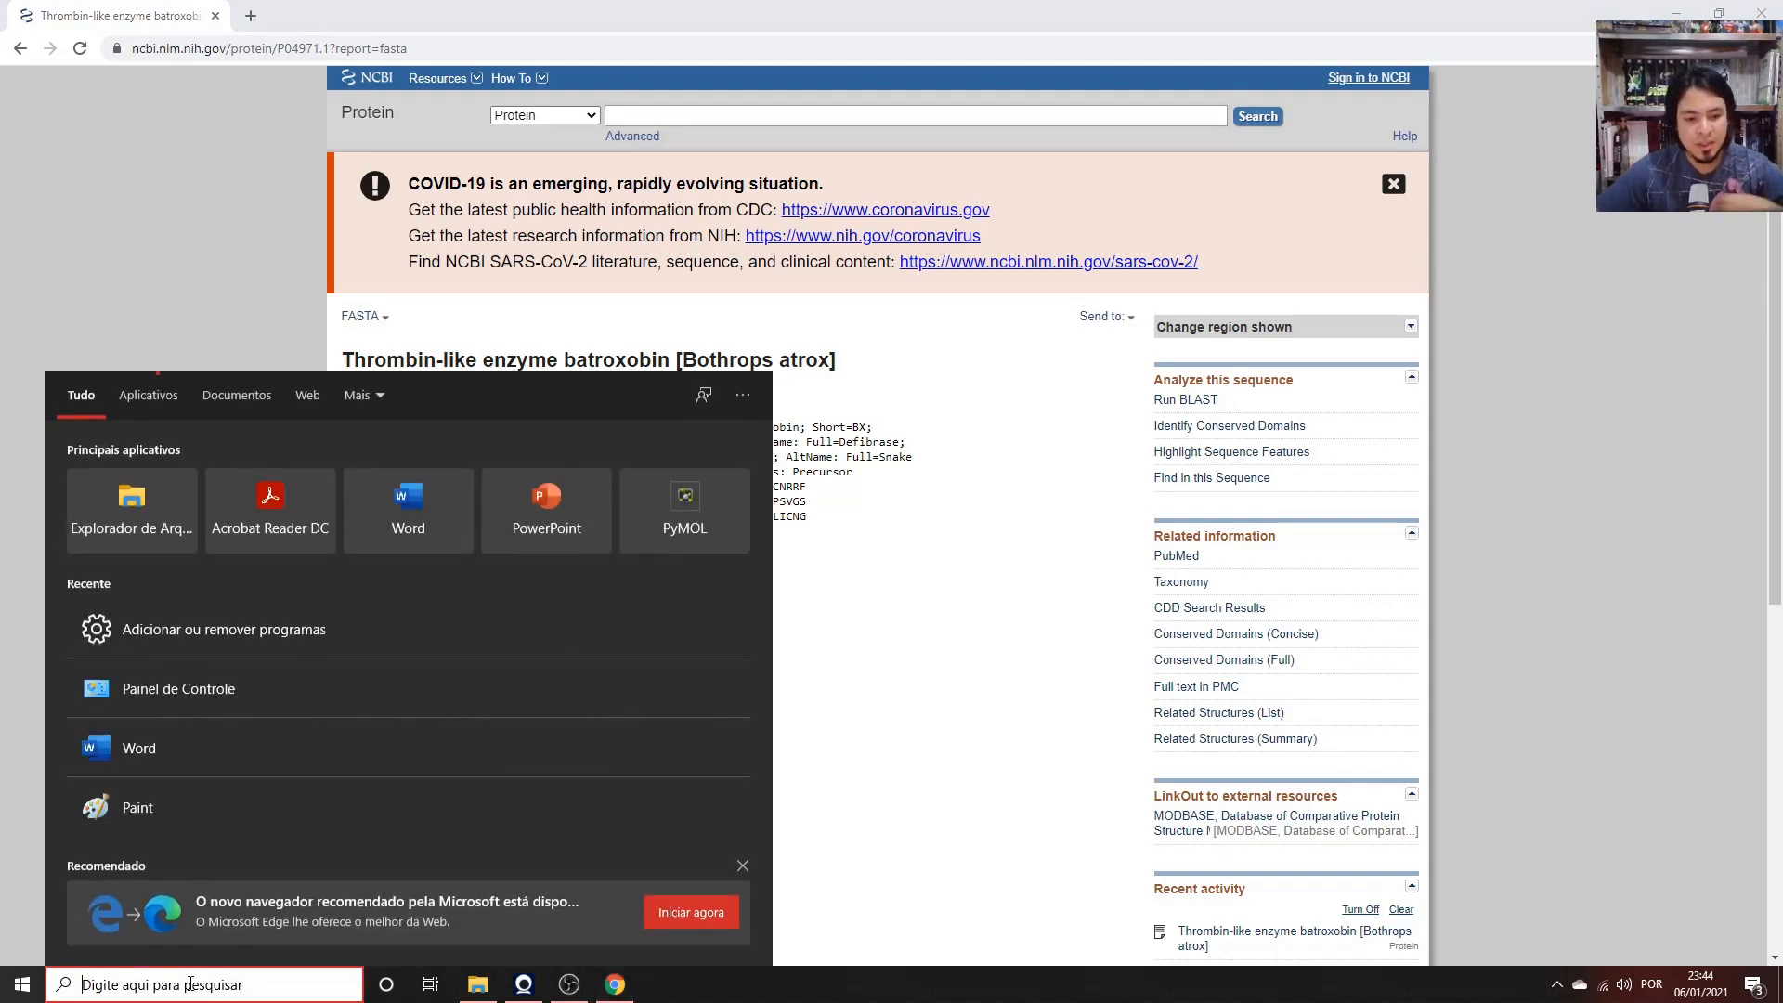
text(blo)
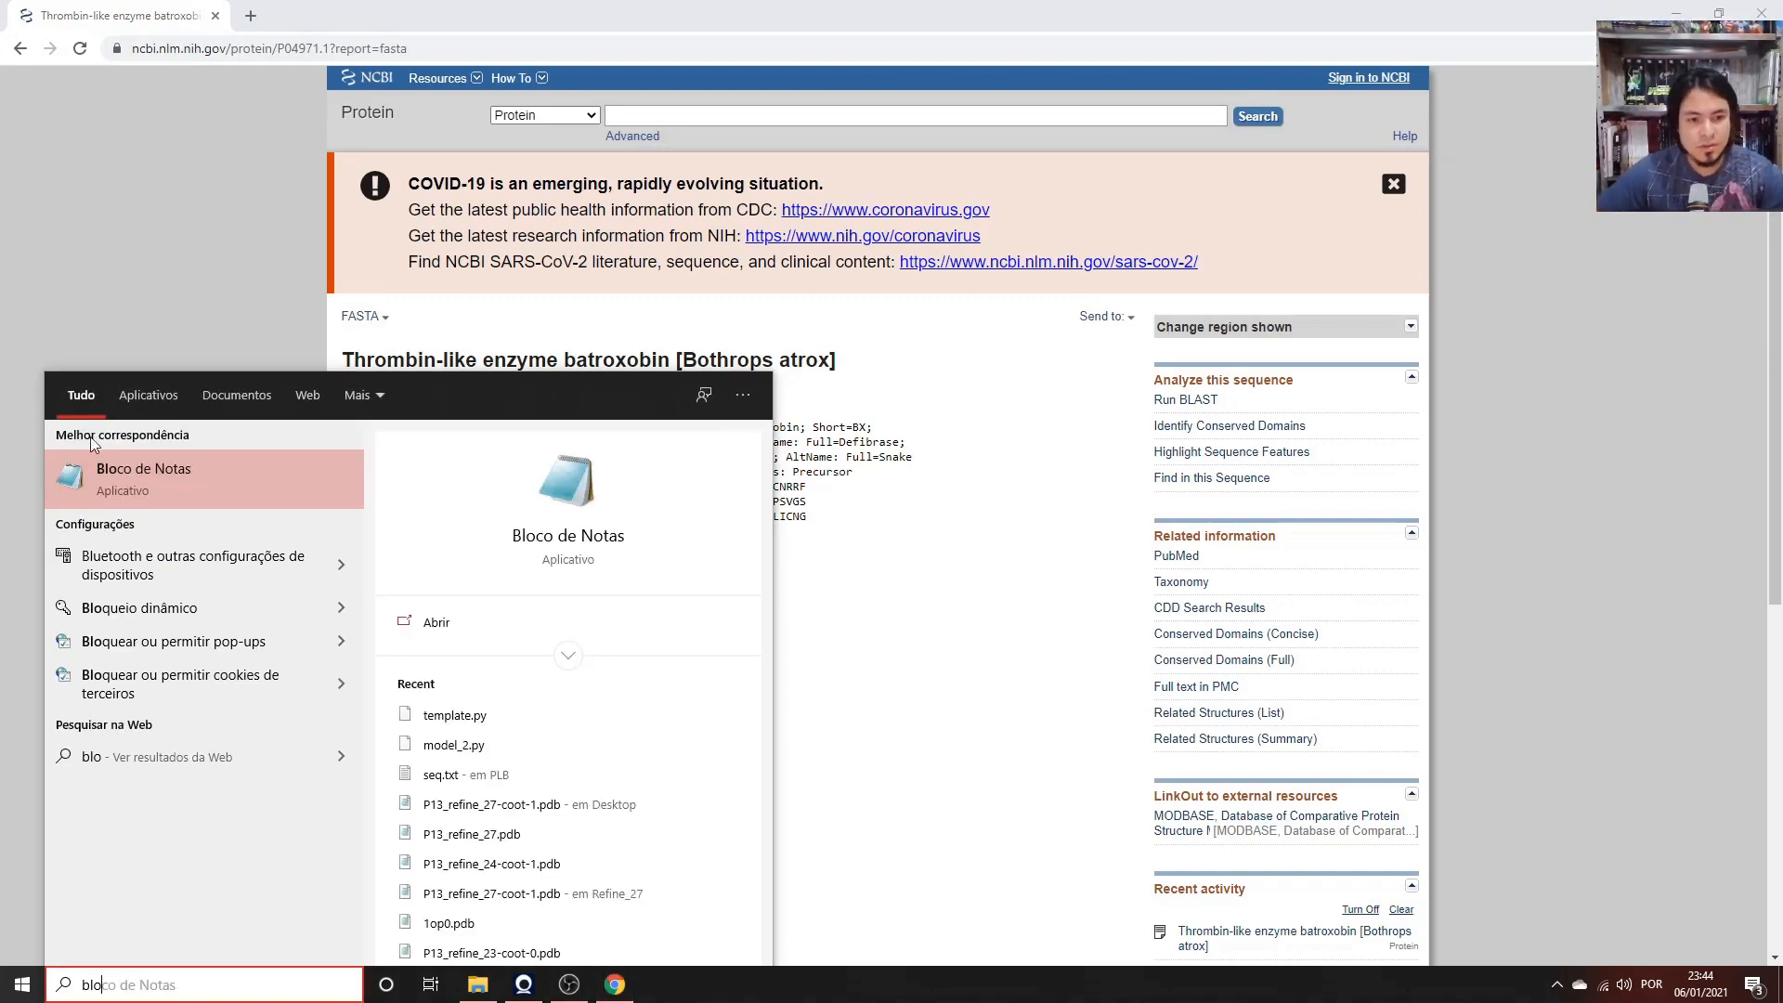
click(127, 470)
drag(1050, 320, 1029, 296)
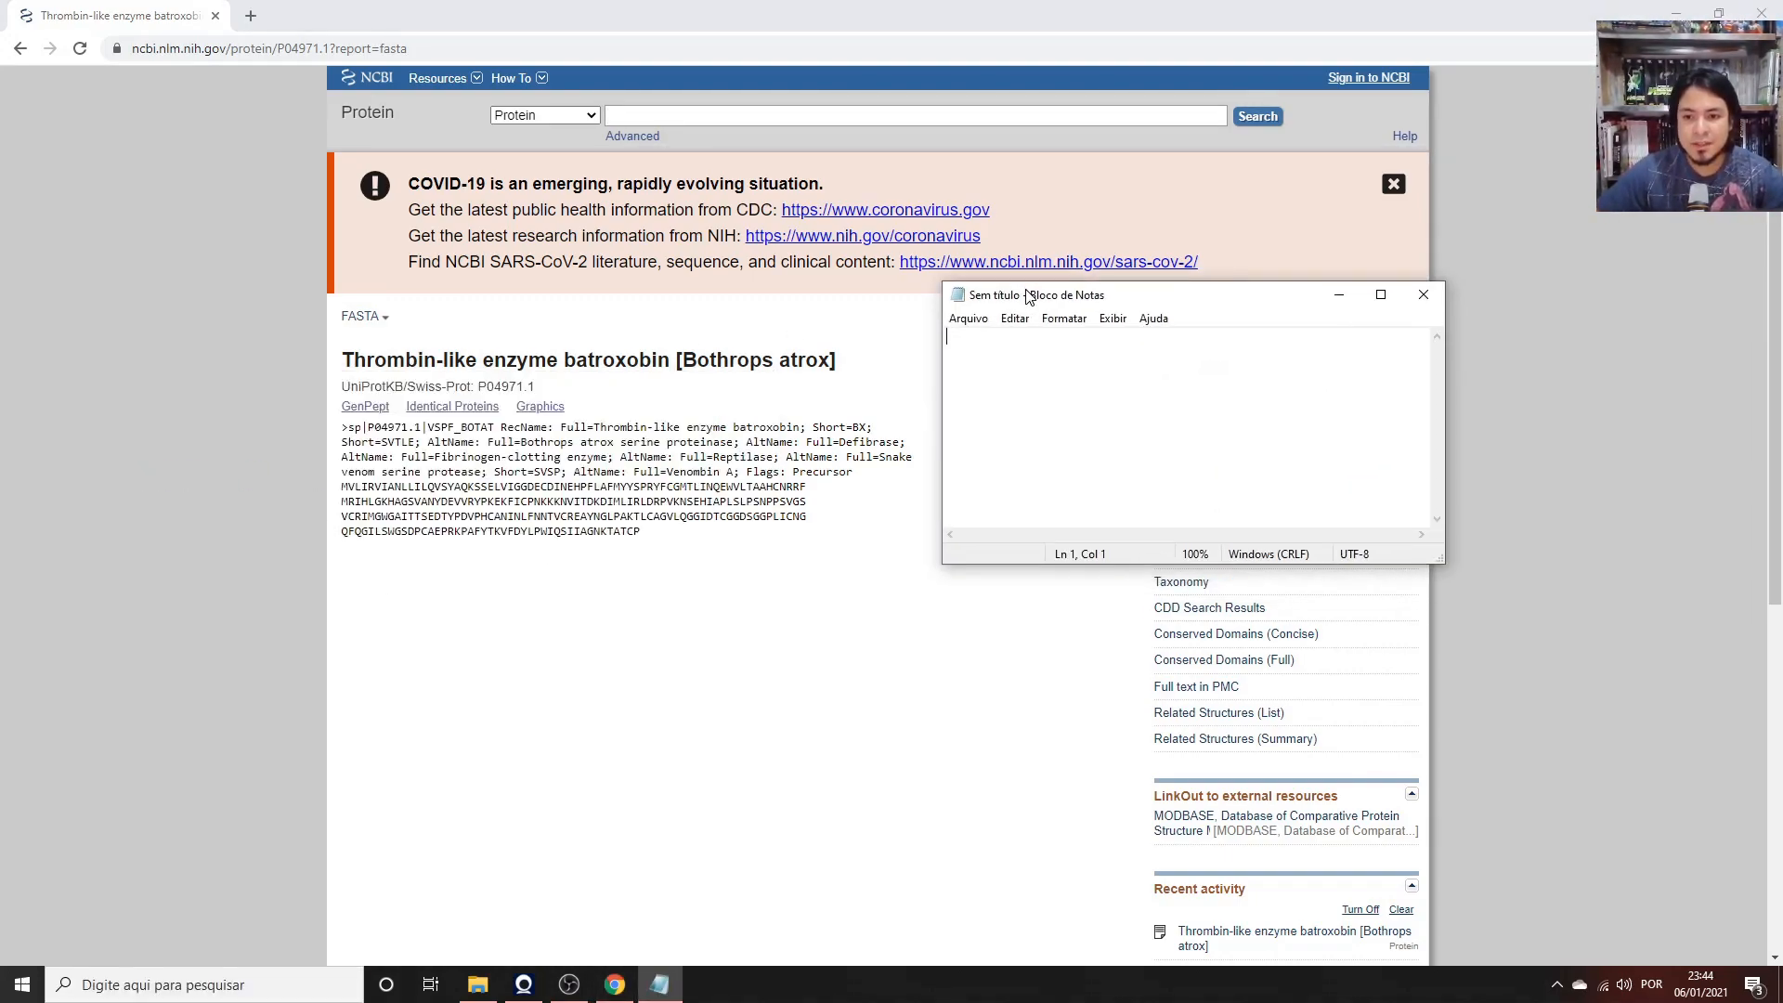
Copy the batroxobin amino acid sequence from the FASTA page, leaving out its header line.
drag(646, 537, 390, 480)
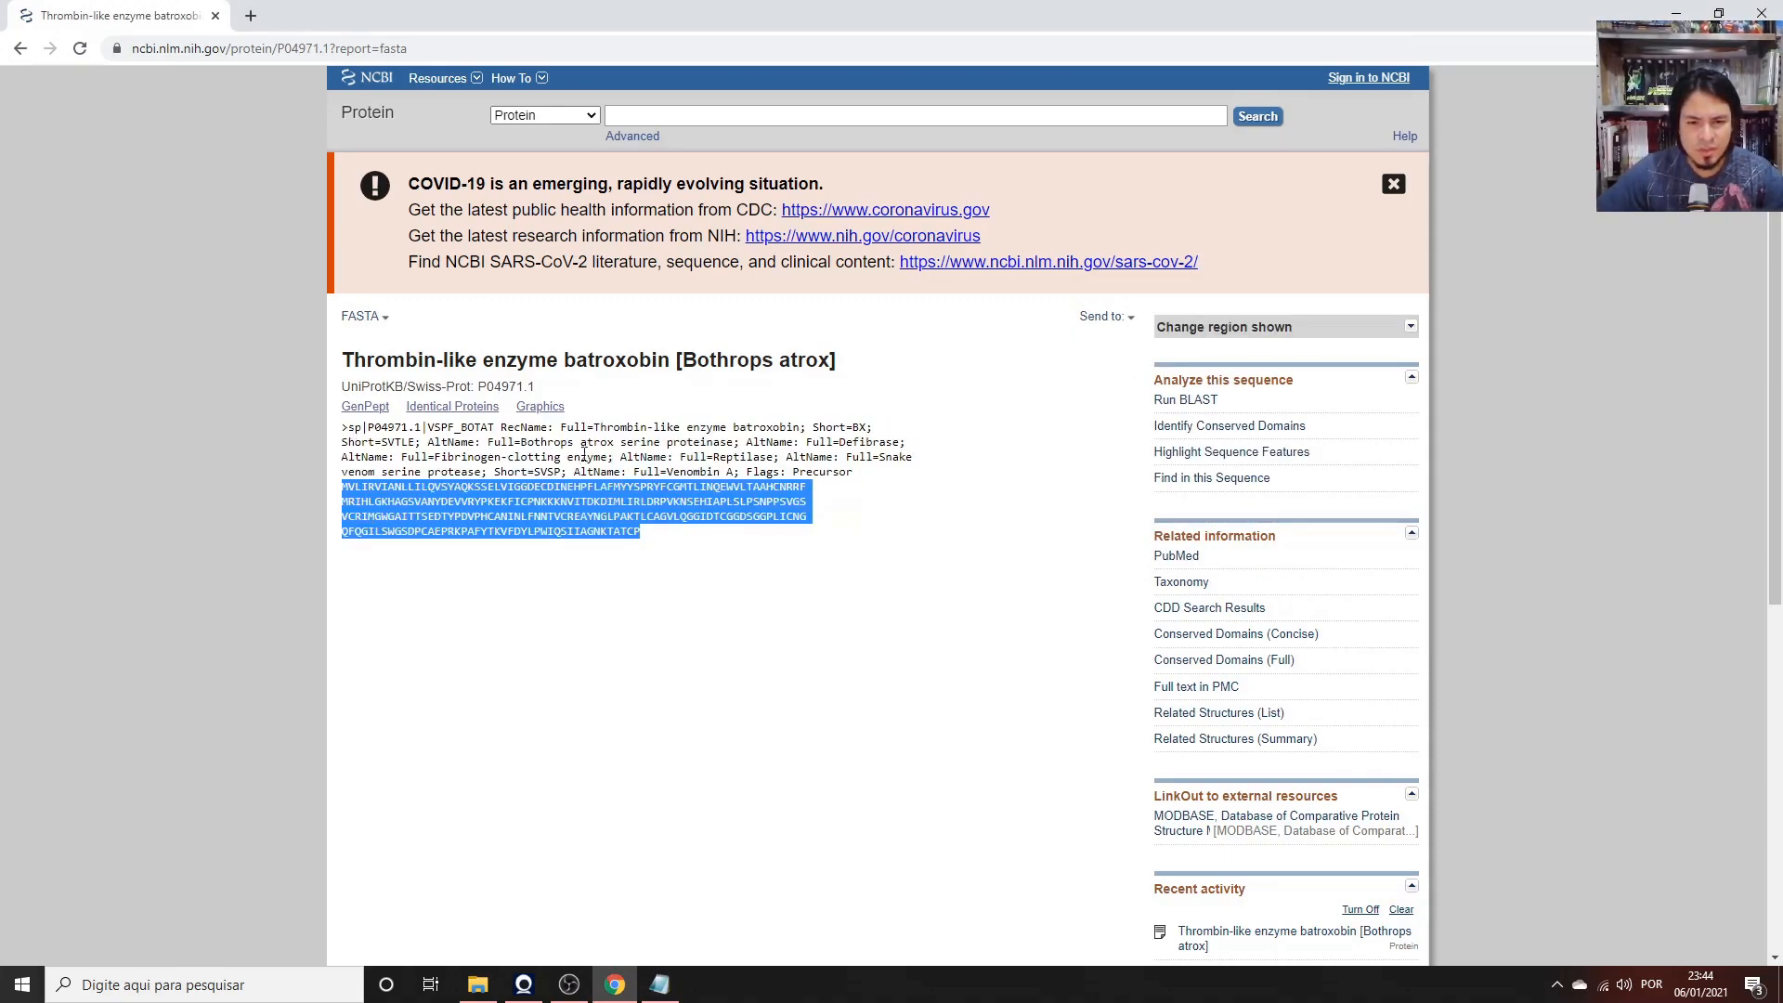
right_click(530, 514)
click(569, 525)
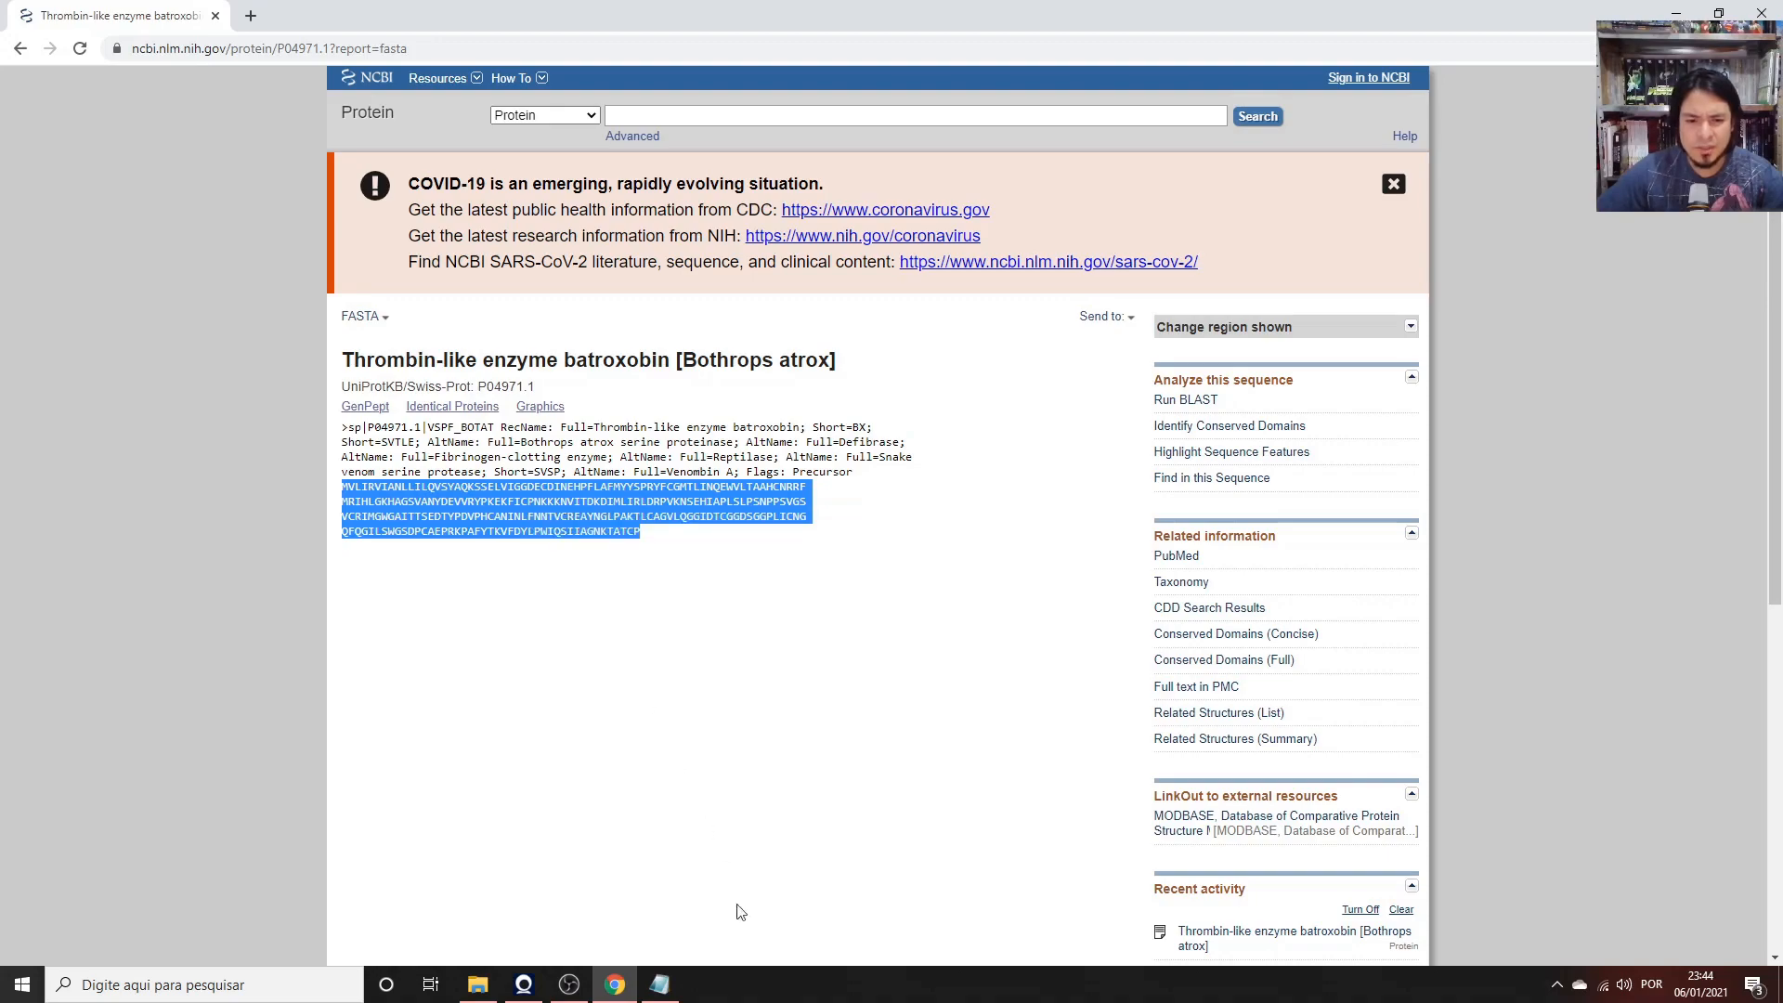
In Notepad, enter the header >serineprotease_Ba, paste the copied sequence beneath it, and widen the window to fit the full lines.
click(659, 985)
text(.)
key(BackSpace)
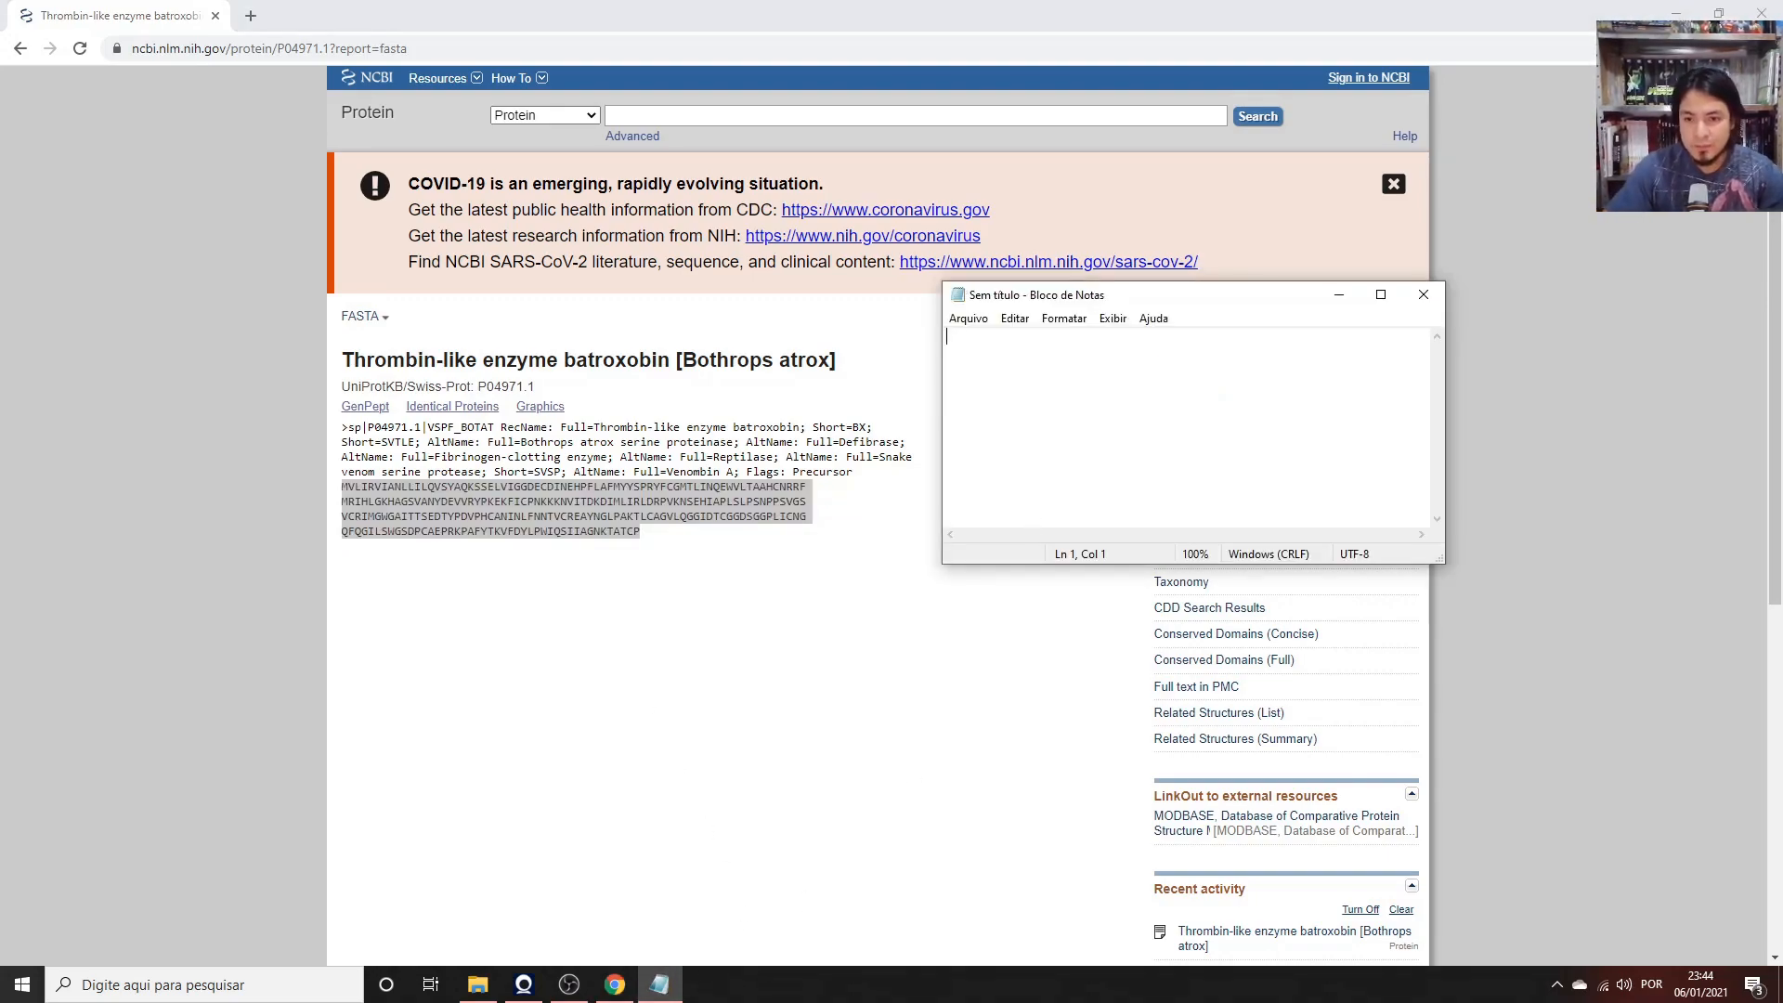
text(>)
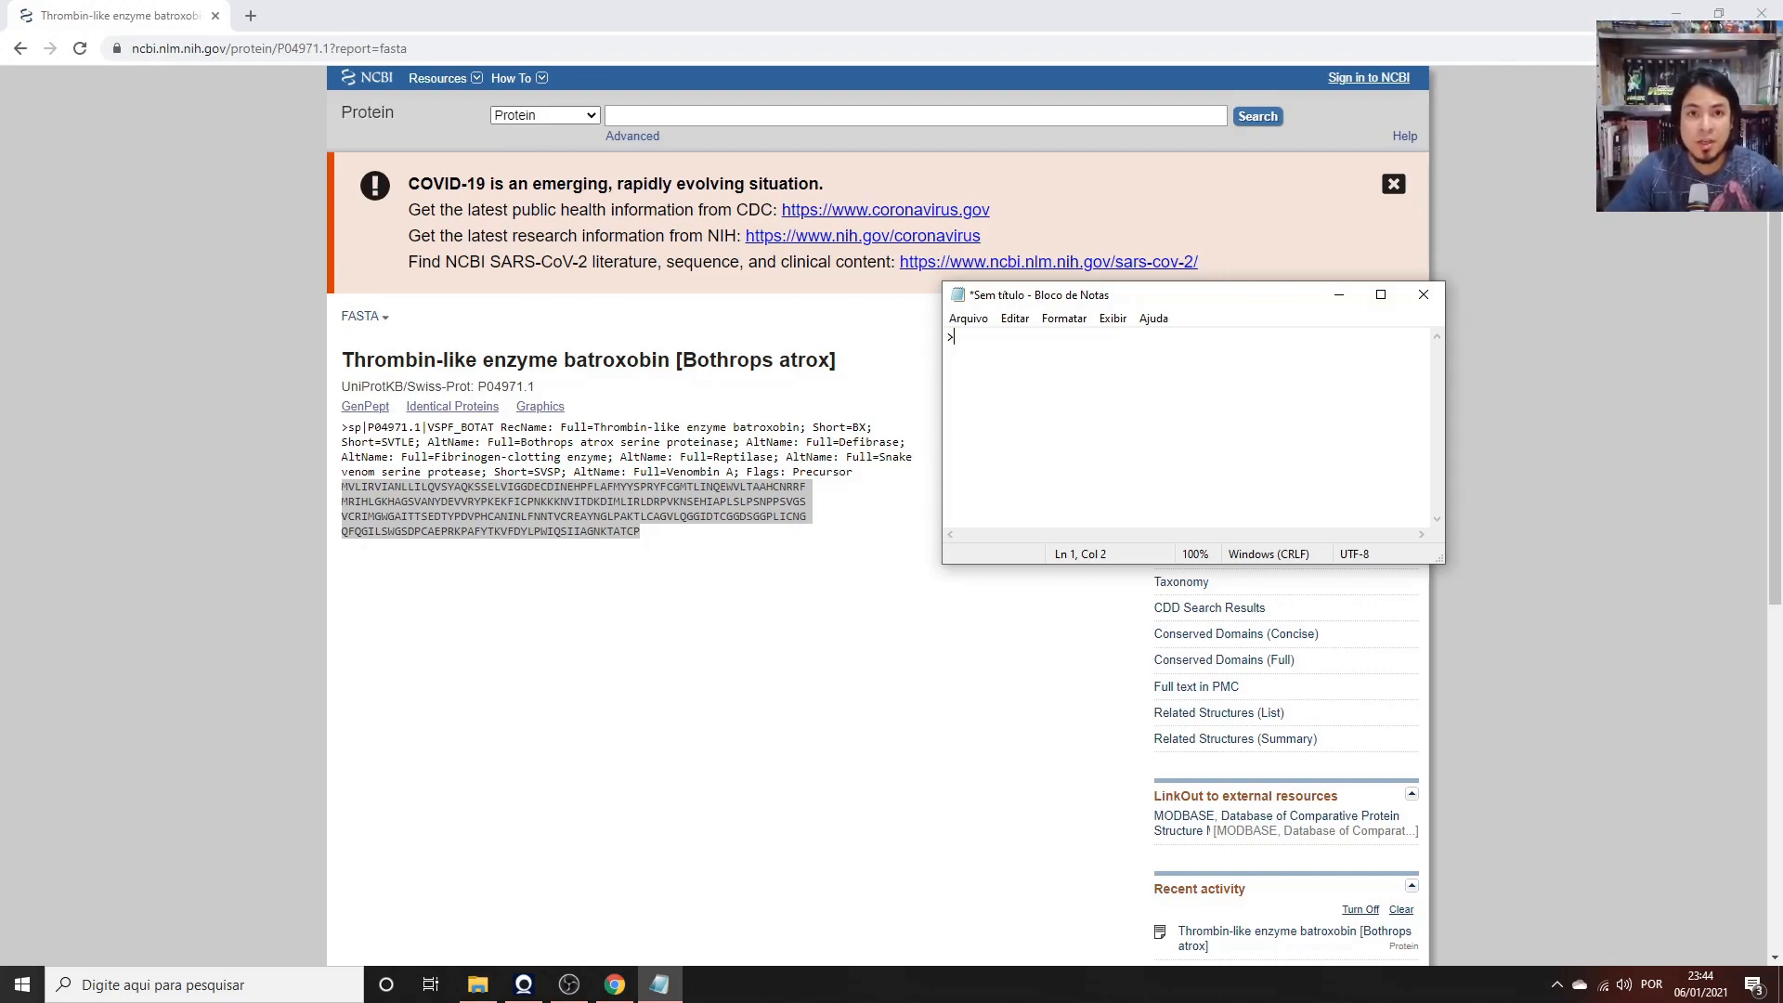
text(serine)
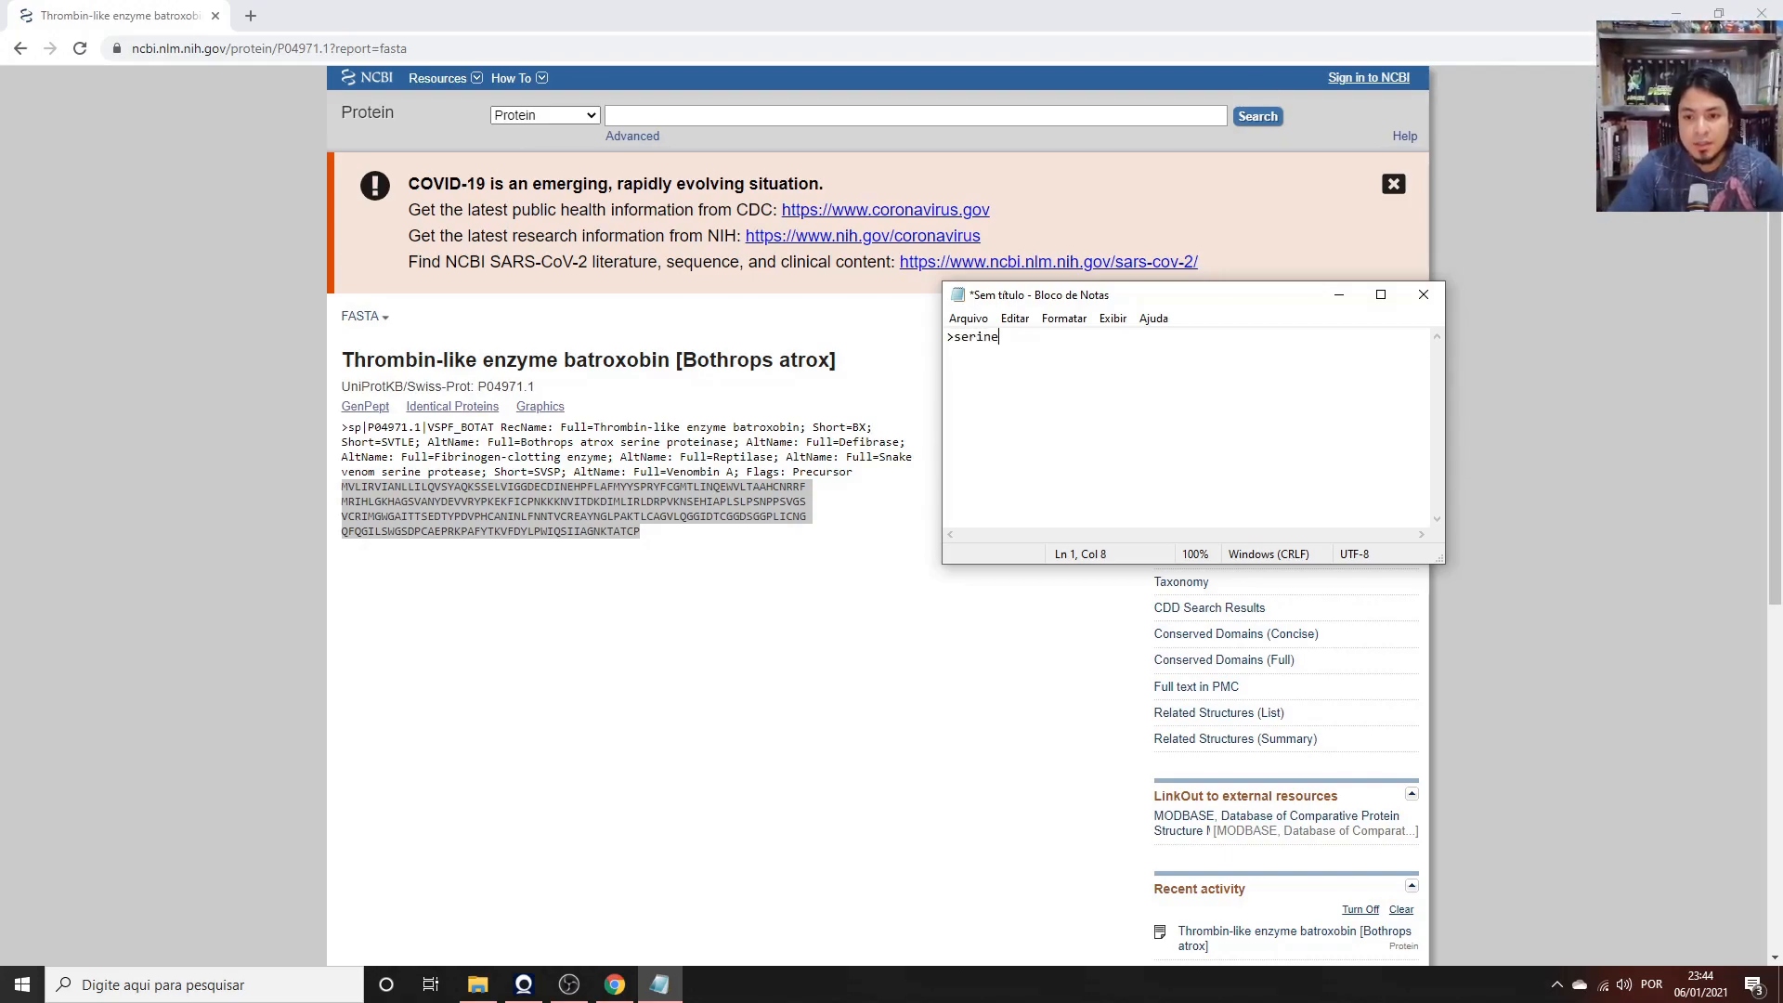
text(protease)
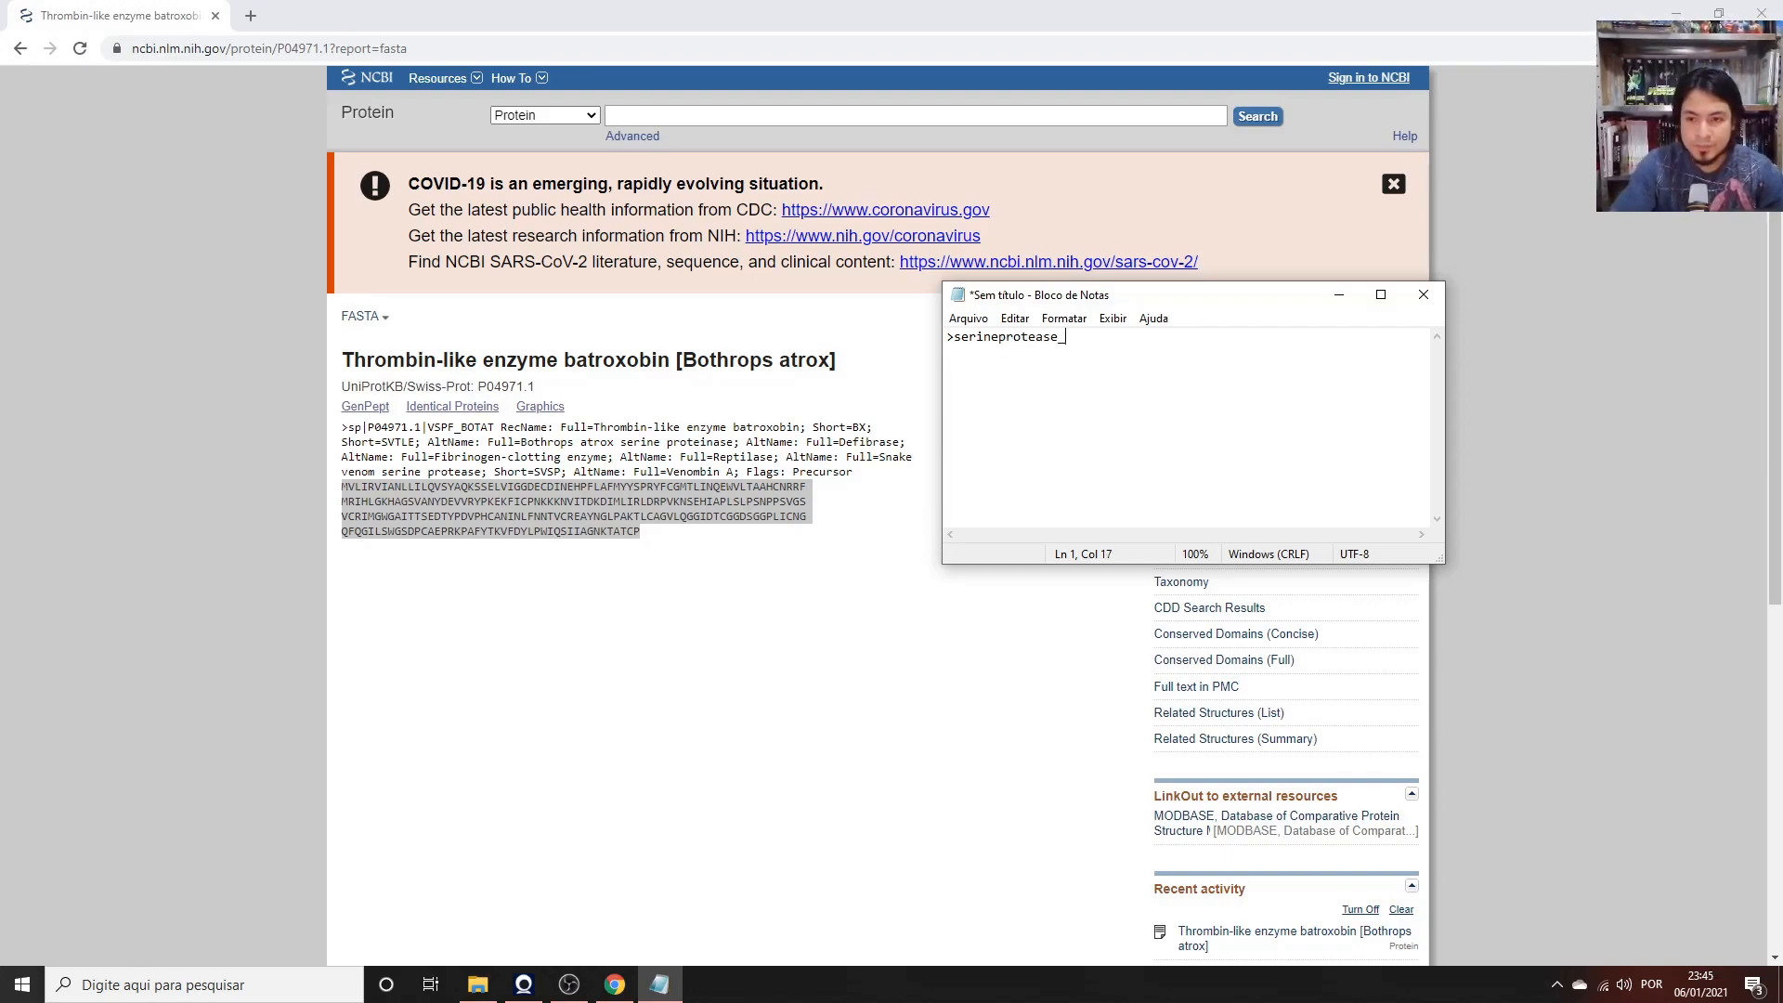
text(_B)
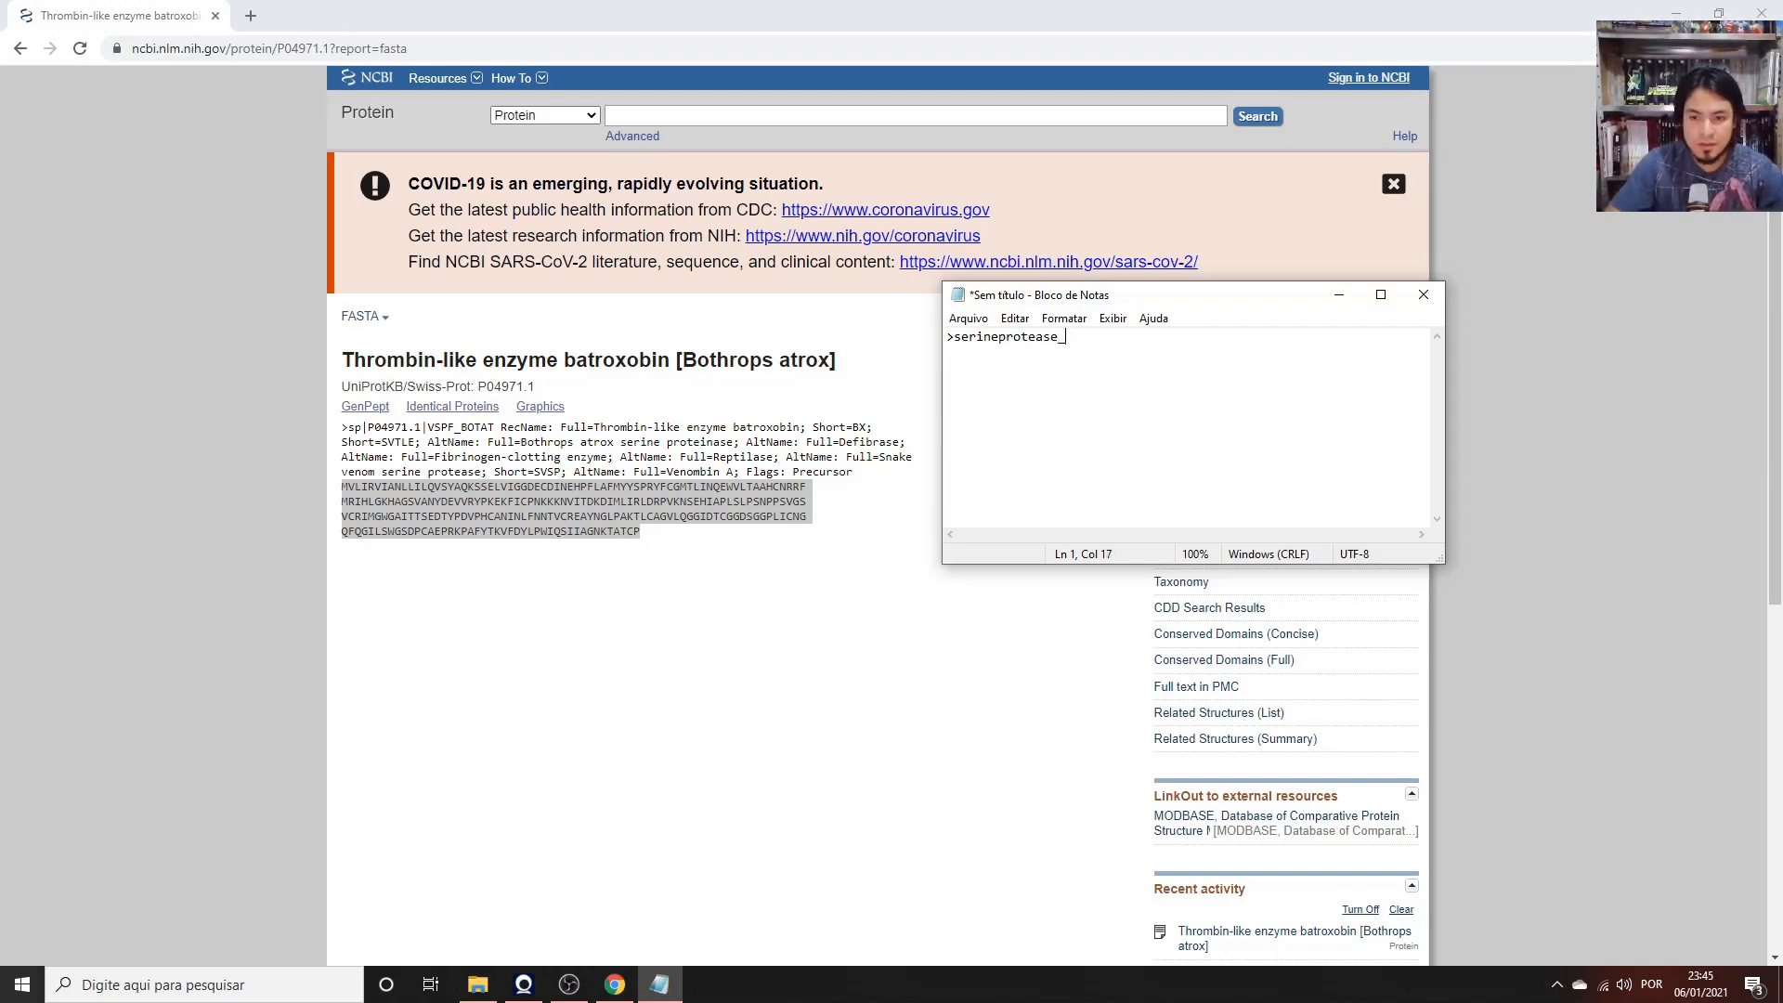
key(ctrl+v)
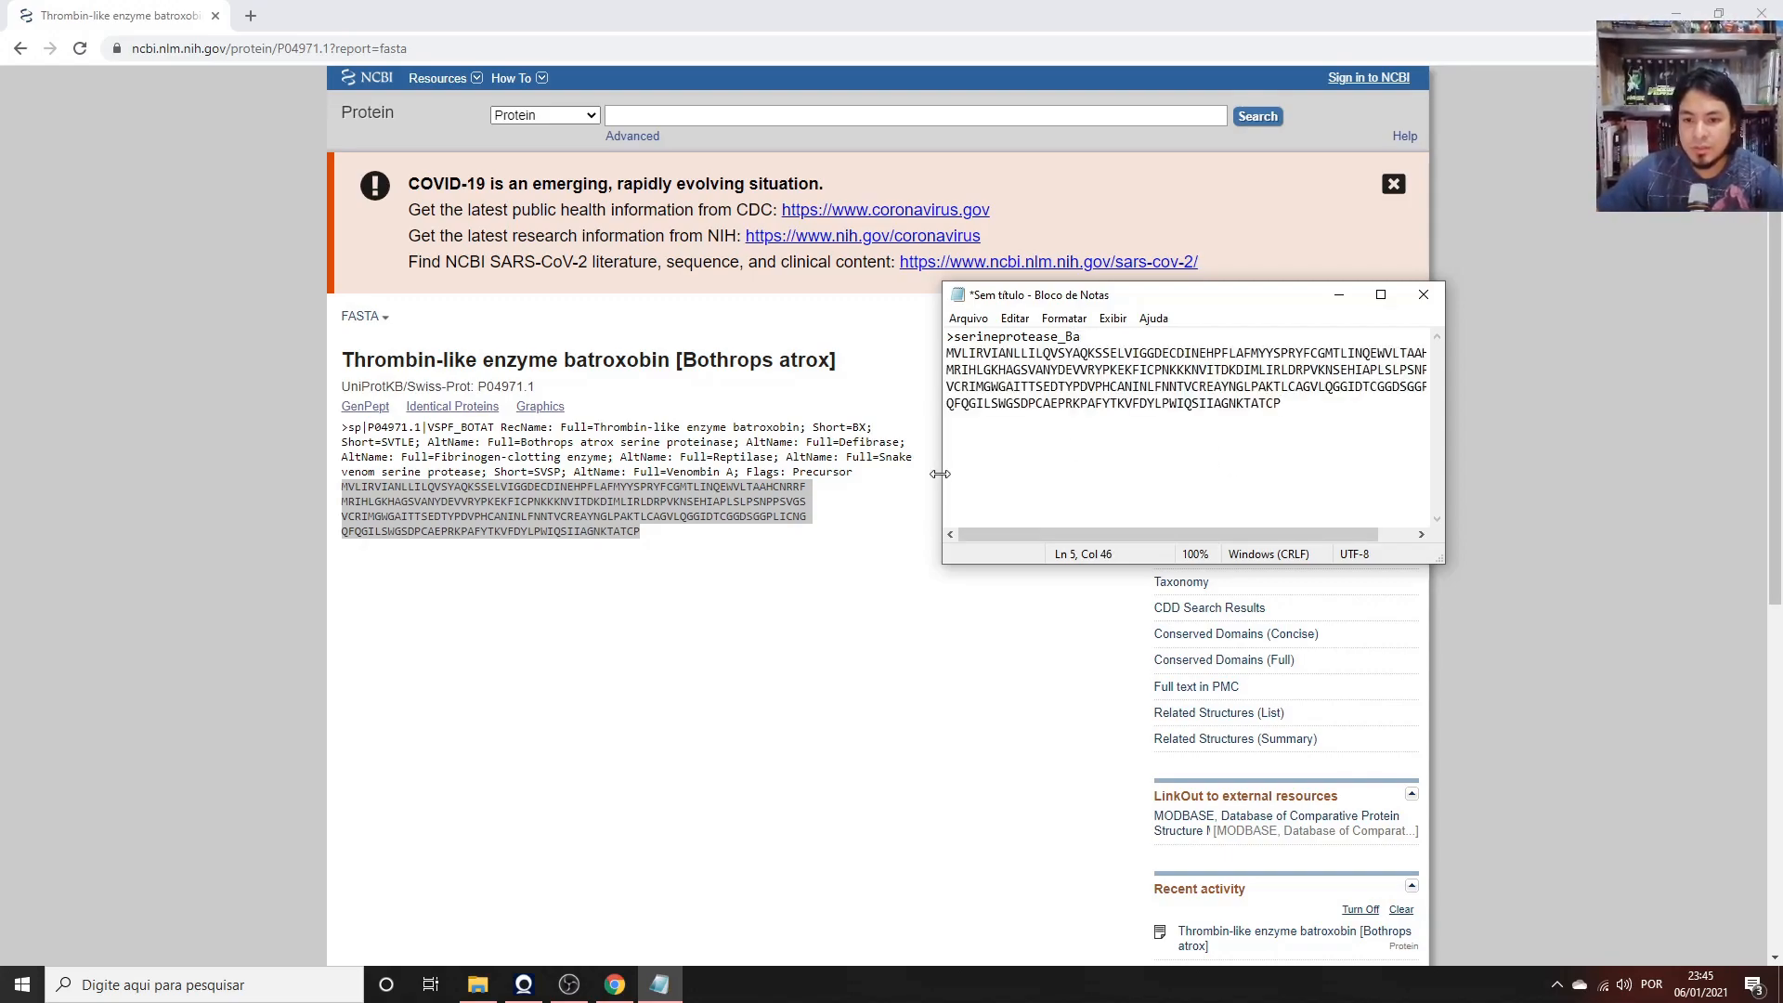
drag(943, 475, 561, 497)
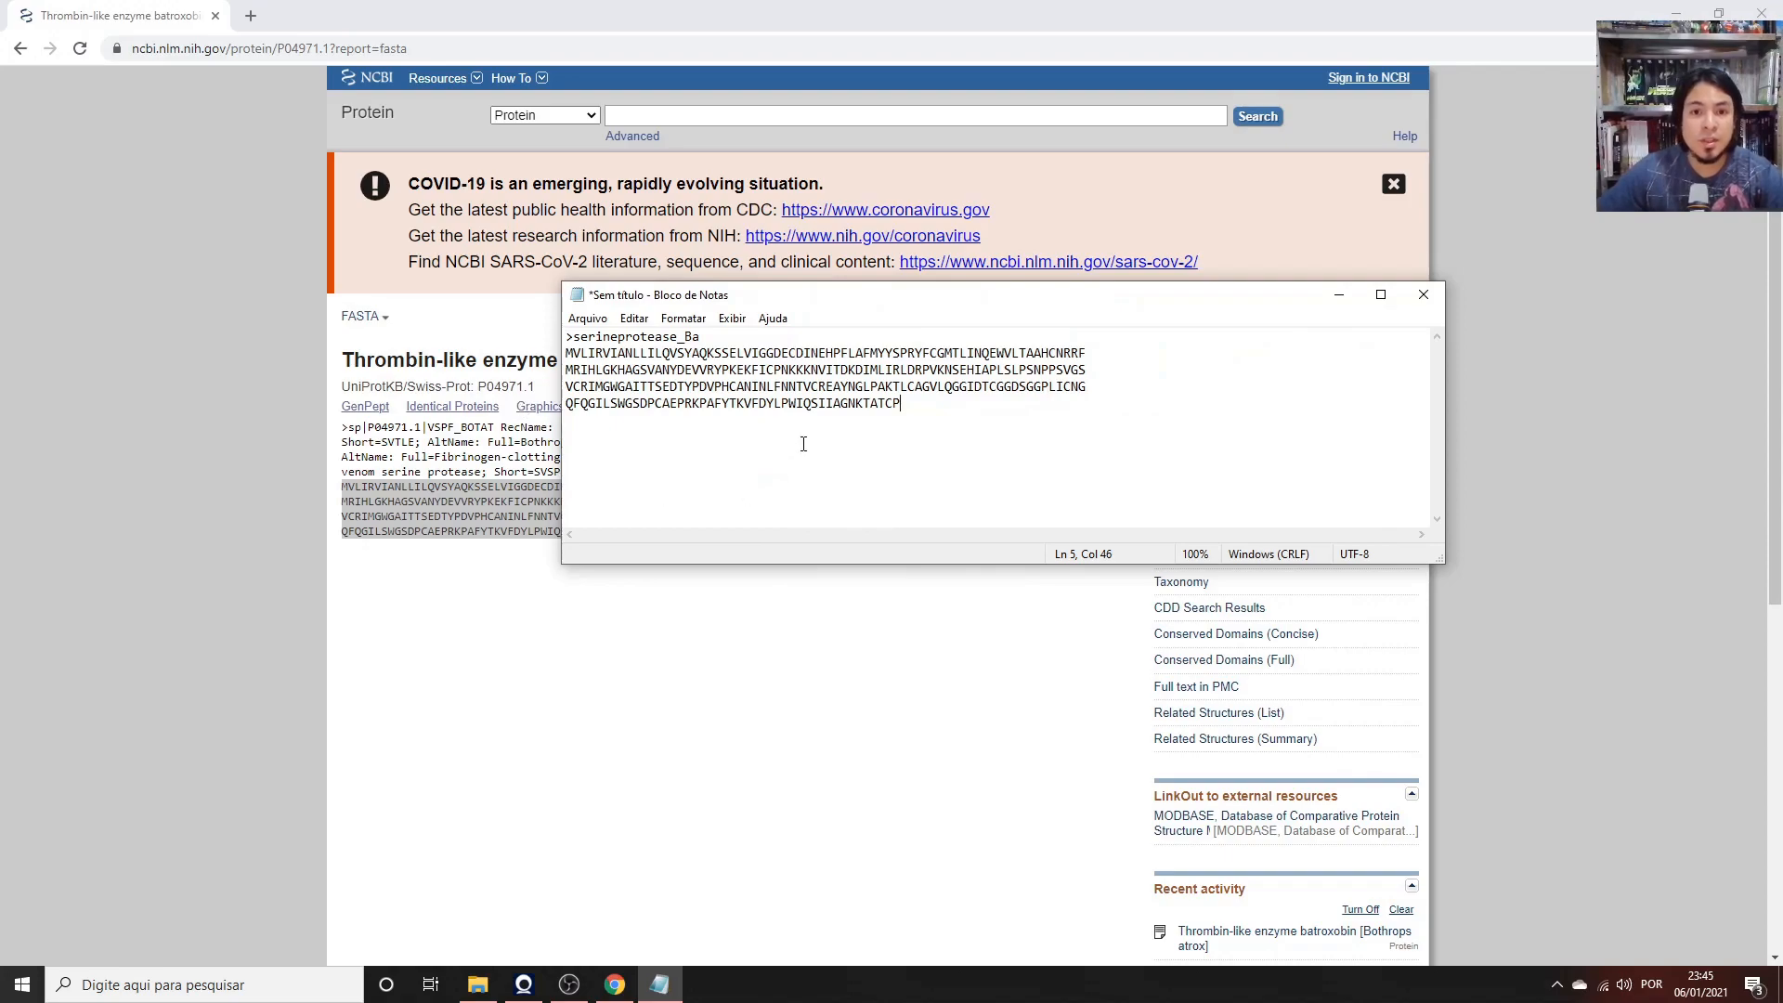
drag(816, 302, 630, 399)
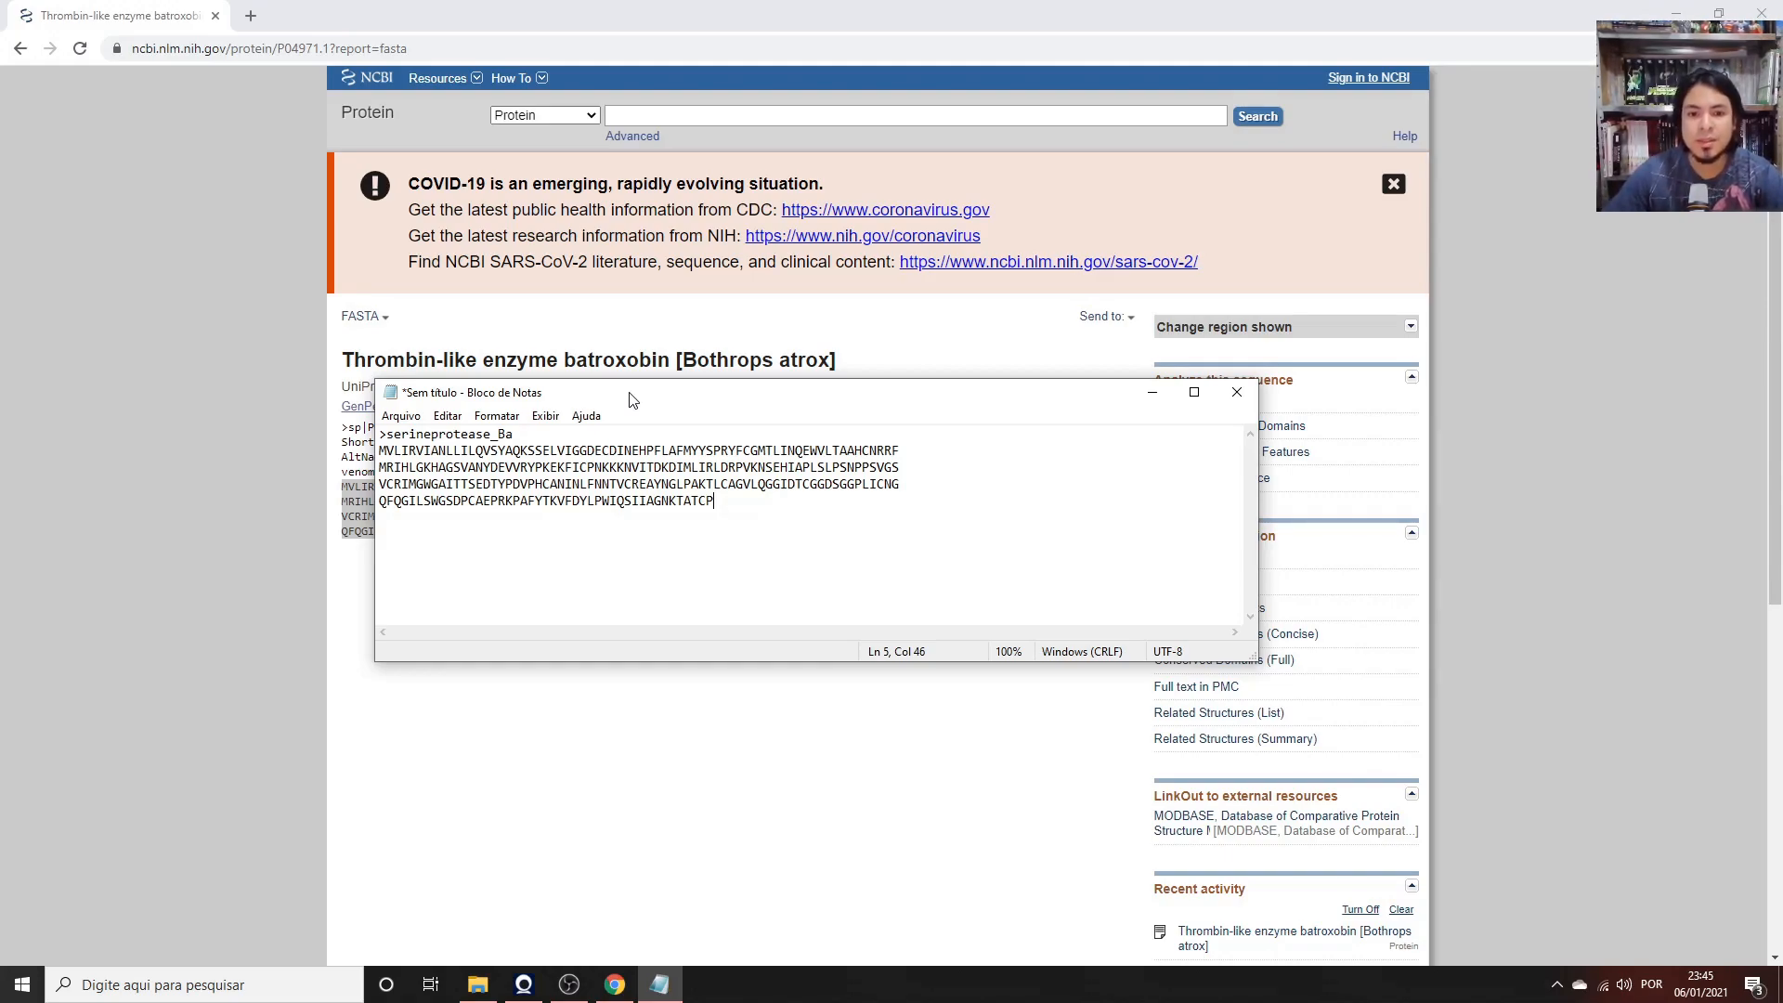
drag(628, 400, 675, 364)
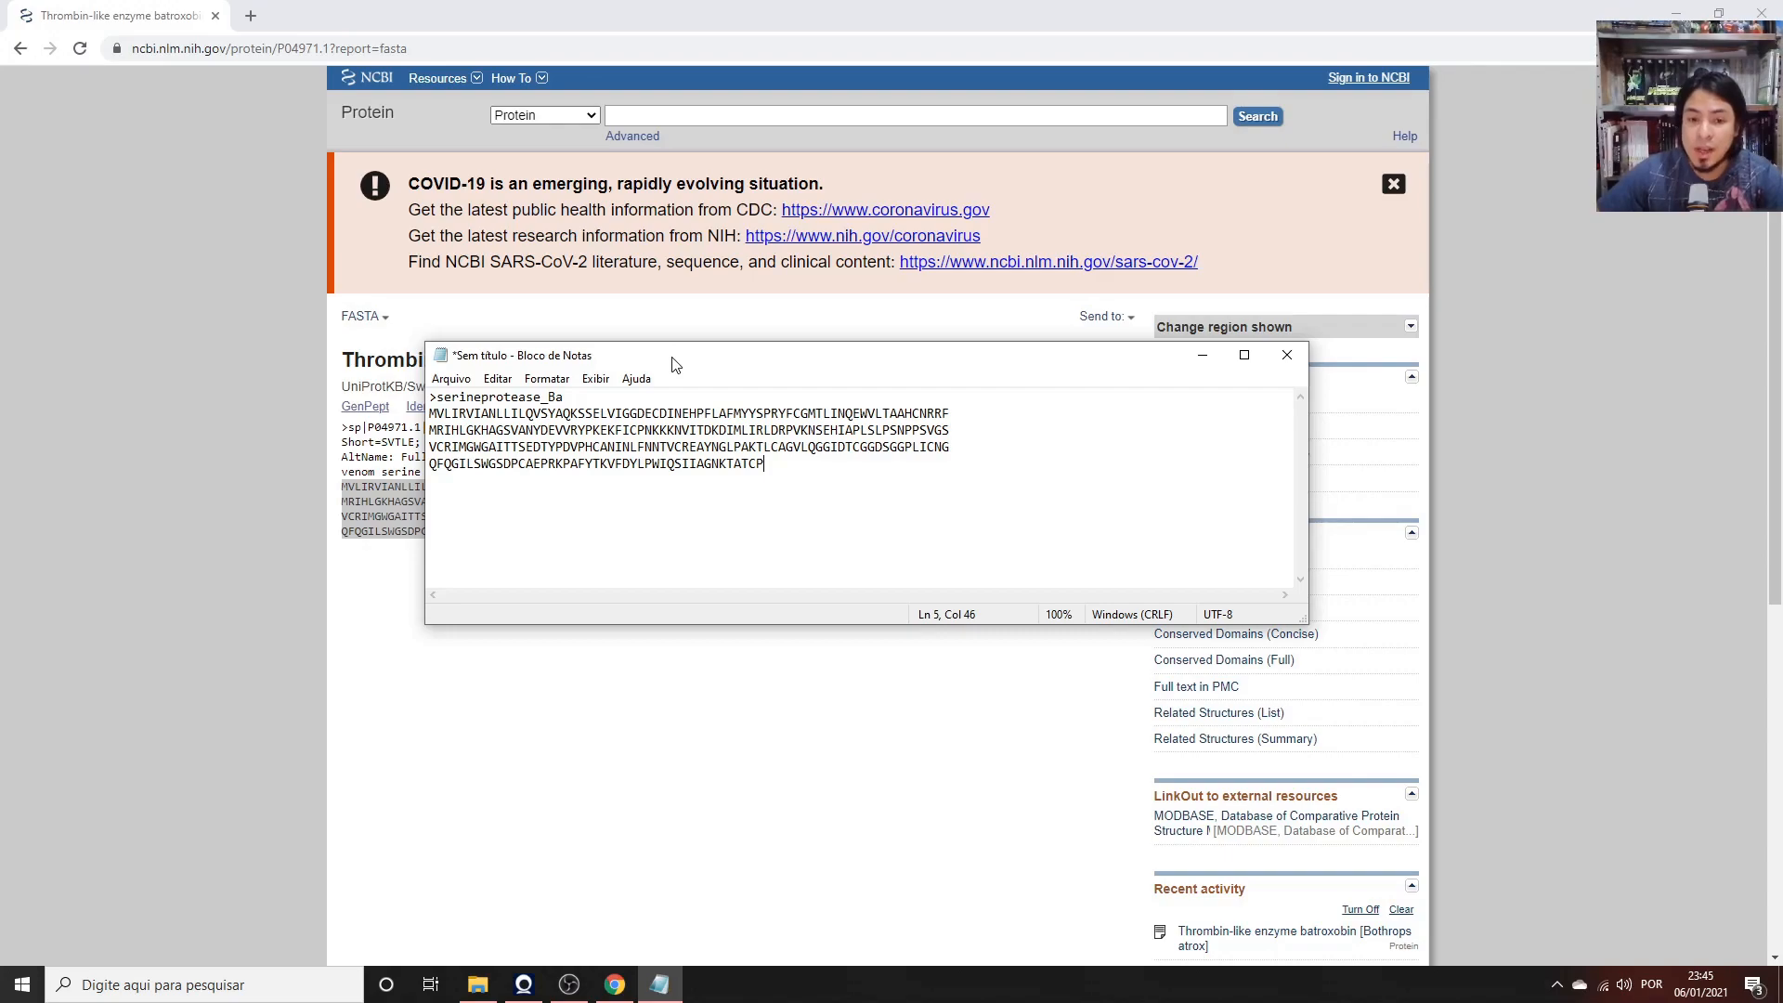
Save the text document as seq in the tutorial_modeller folder on the desktop.
click(451, 378)
click(477, 481)
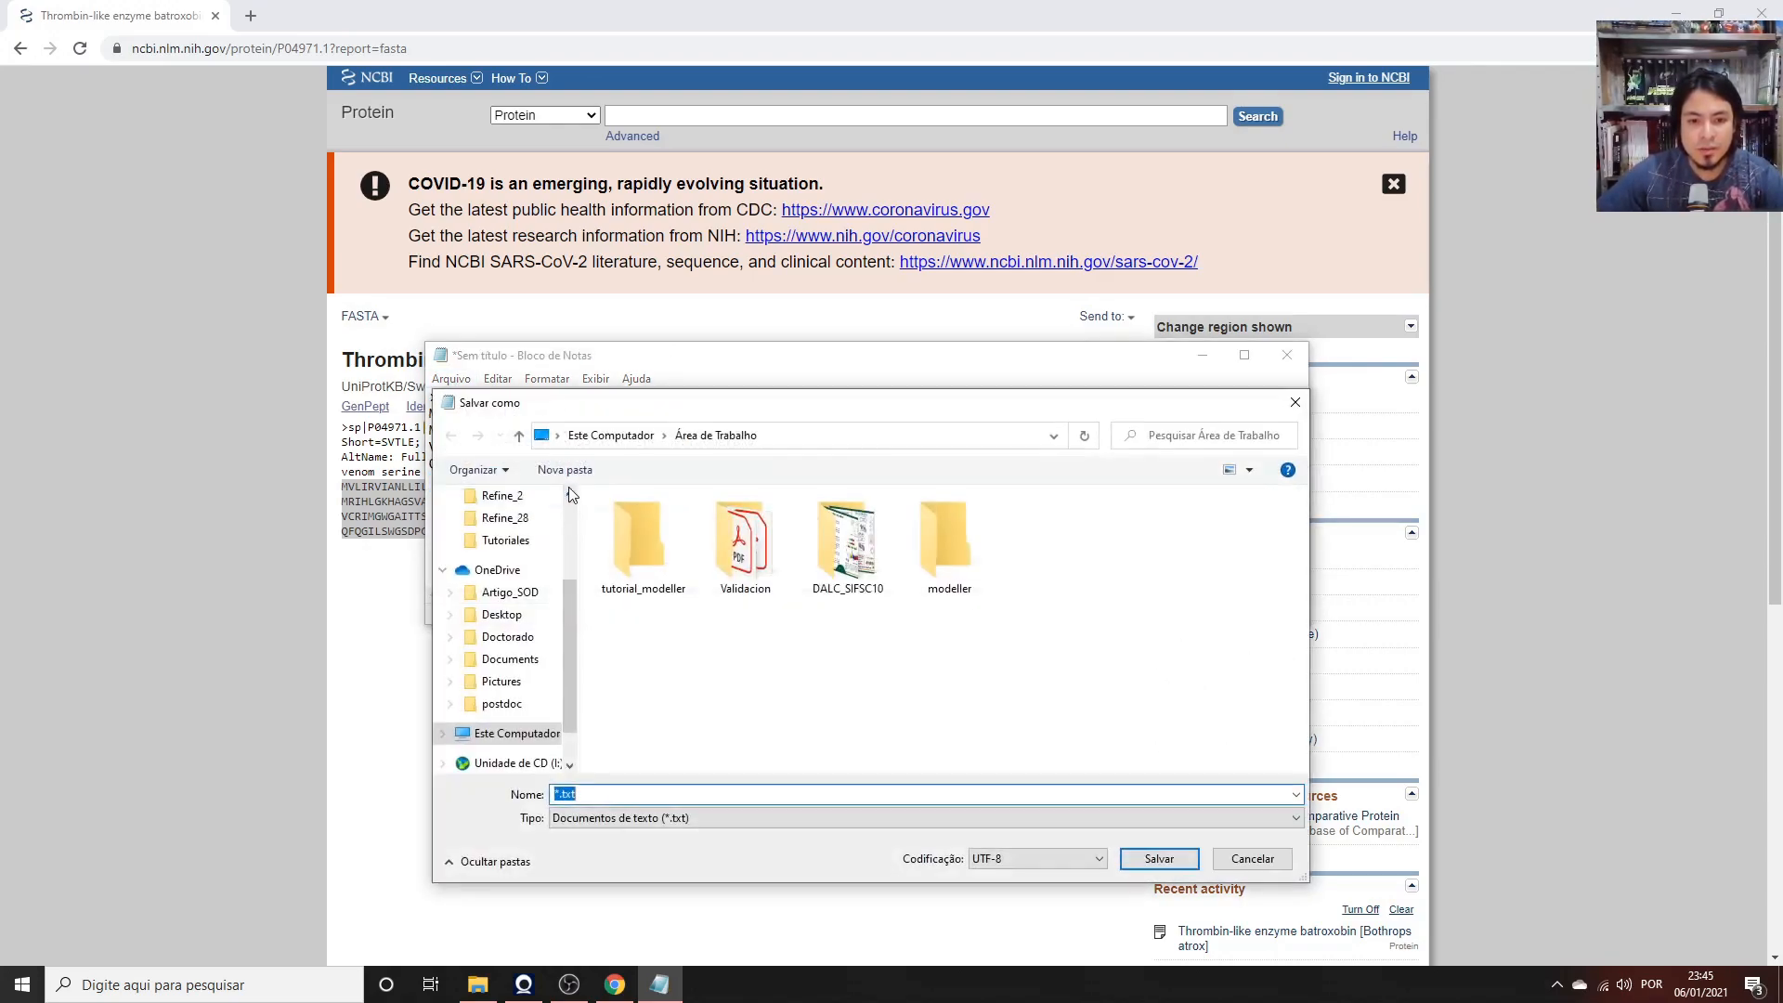
scroll(569, 659, up, 3)
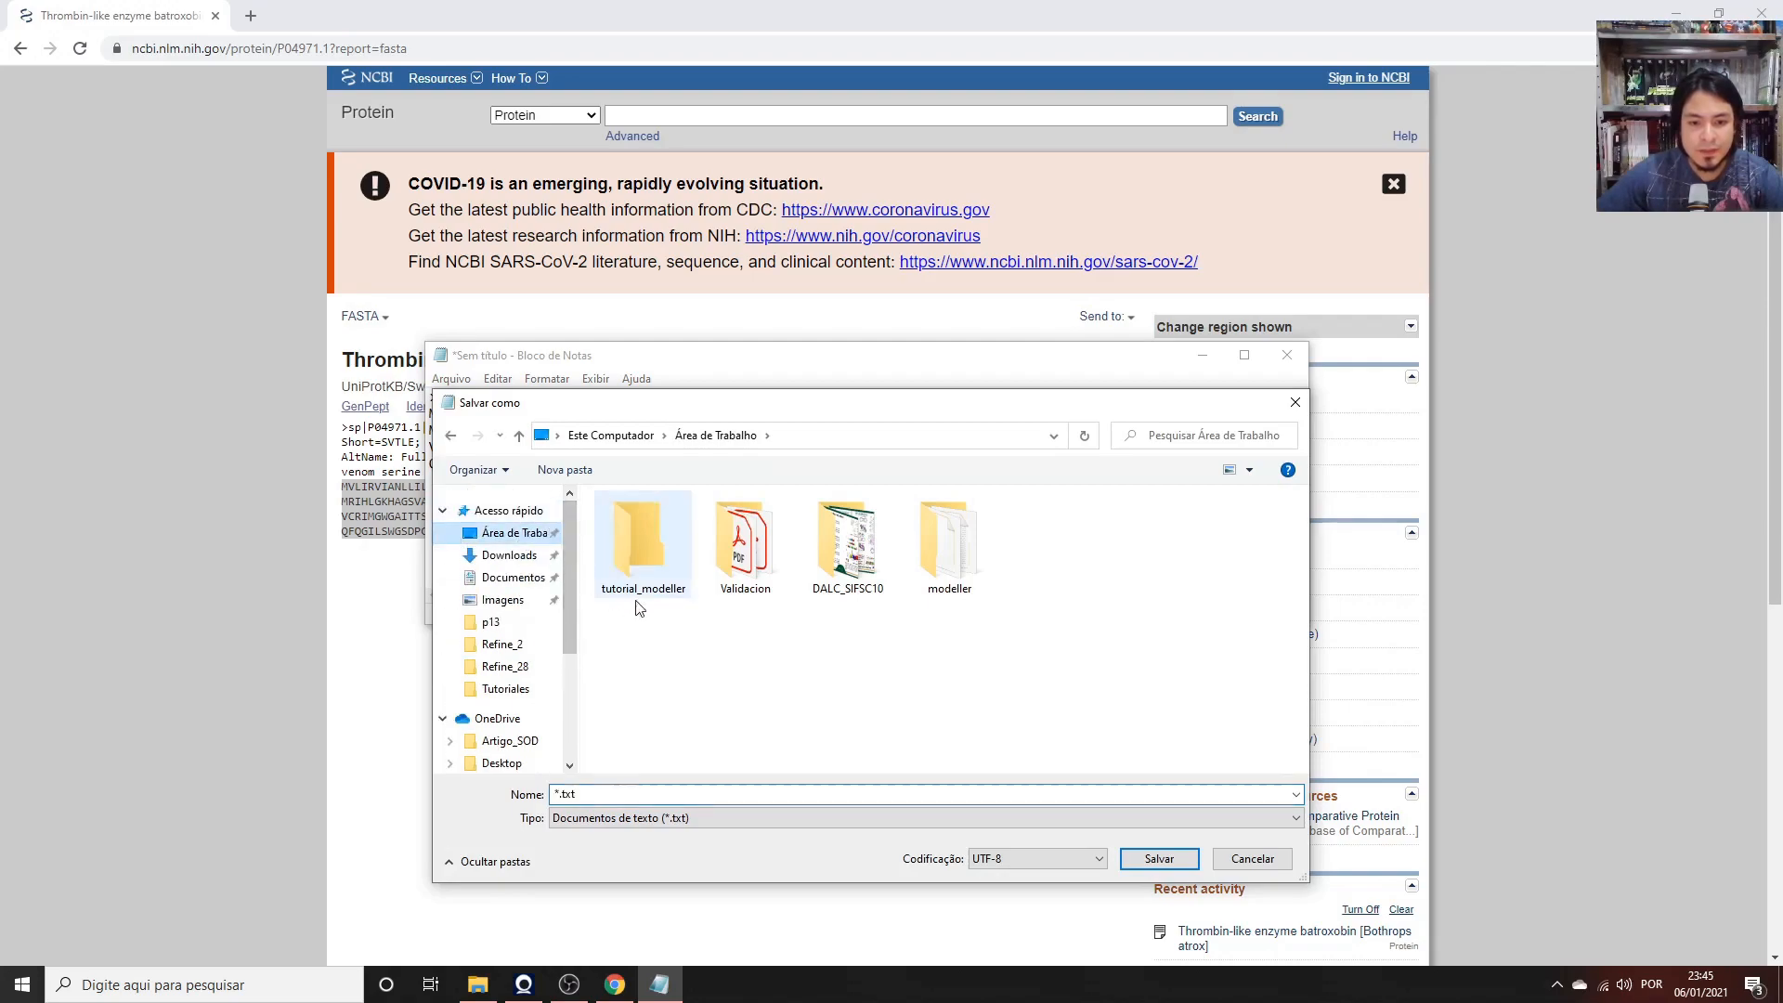
click(643, 549)
double_click(643, 548)
double_click(604, 791)
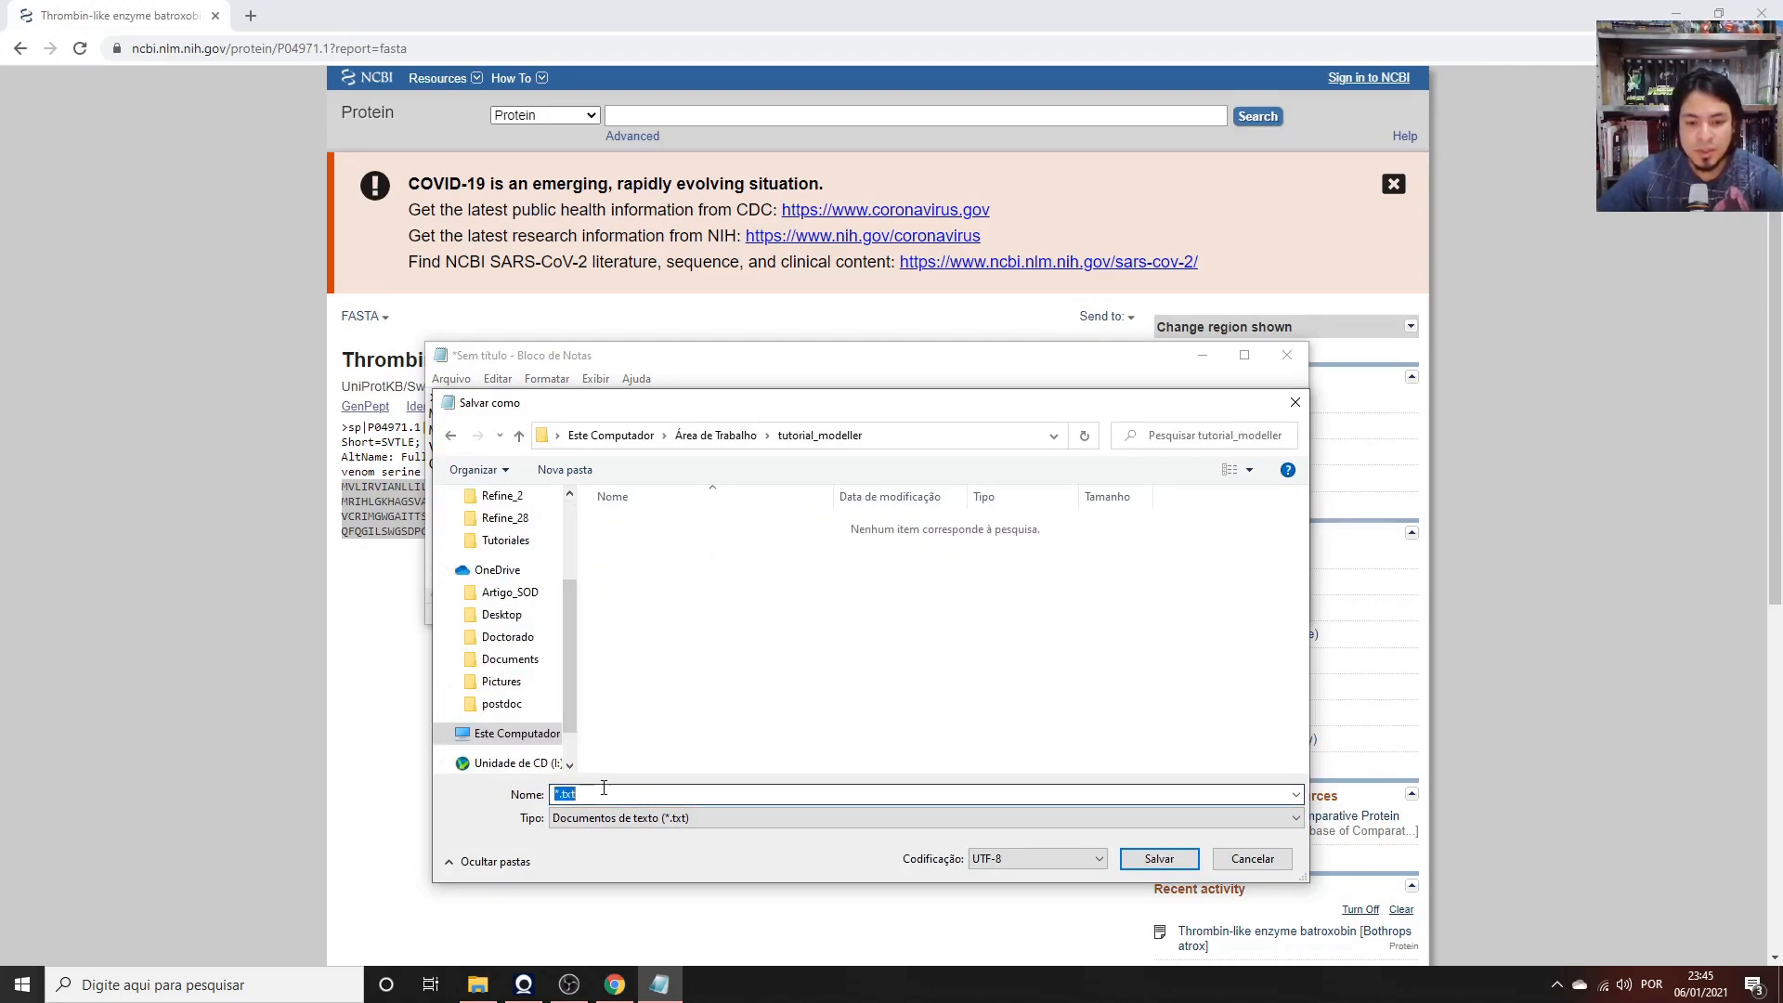
text(seq)
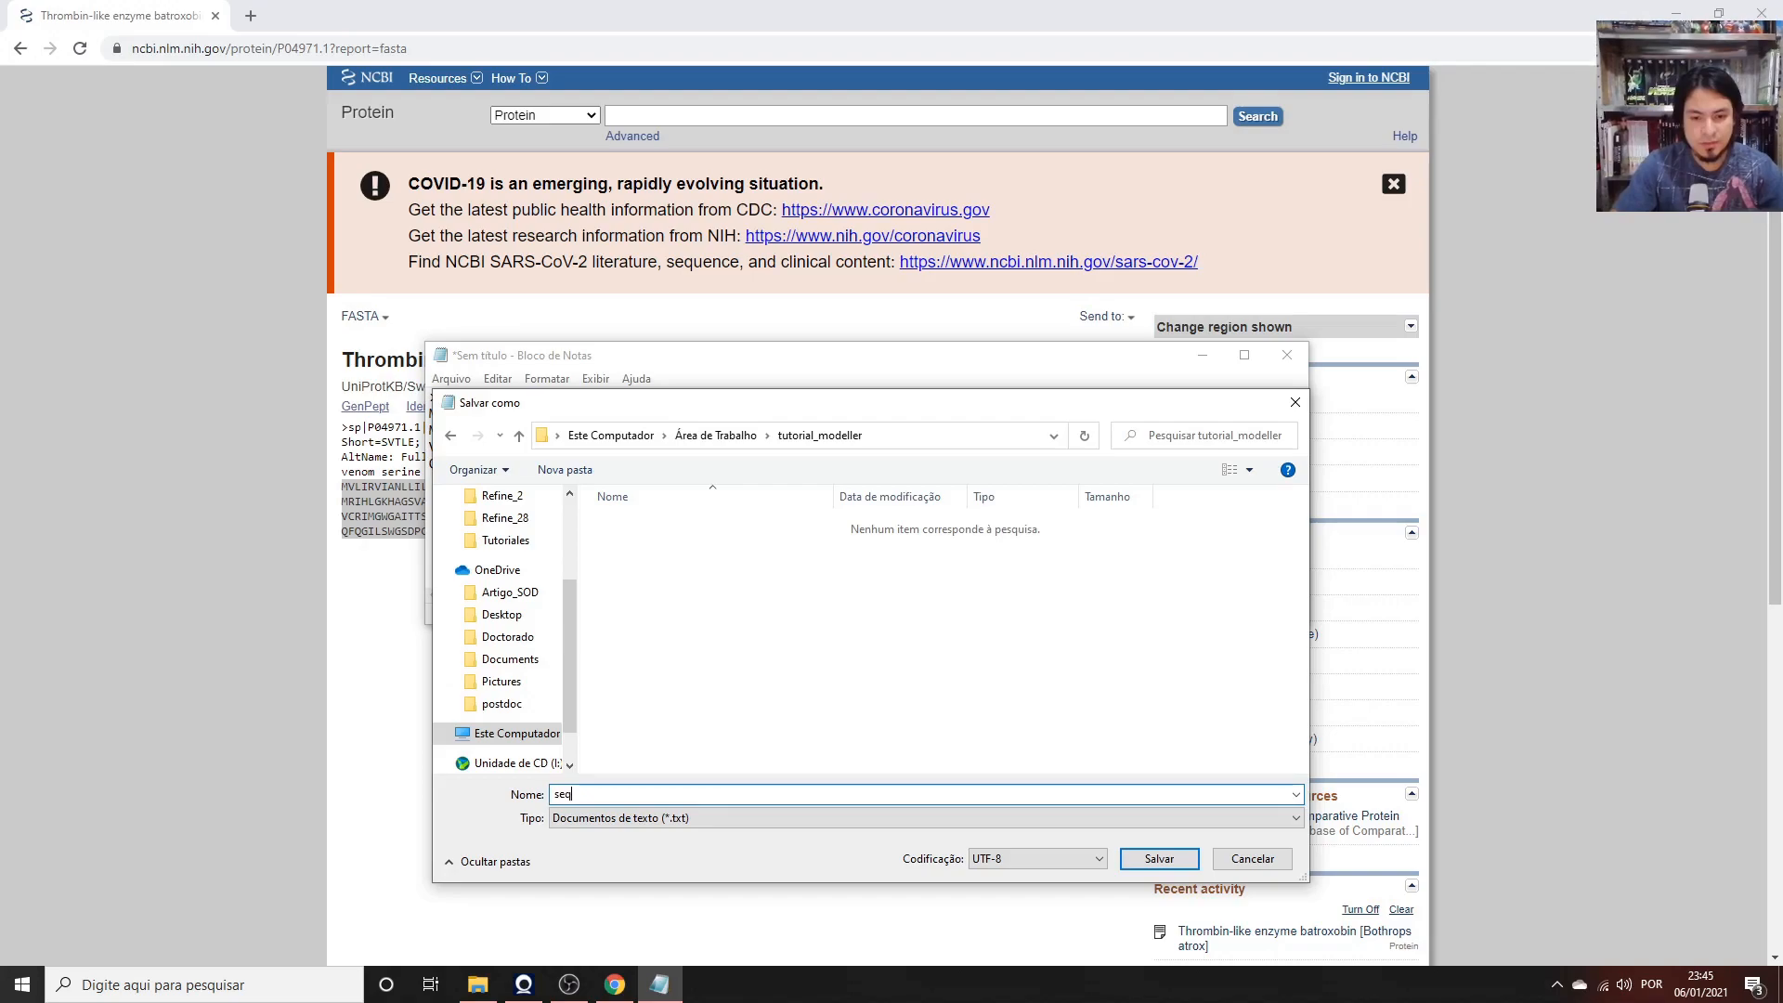
key(Return)
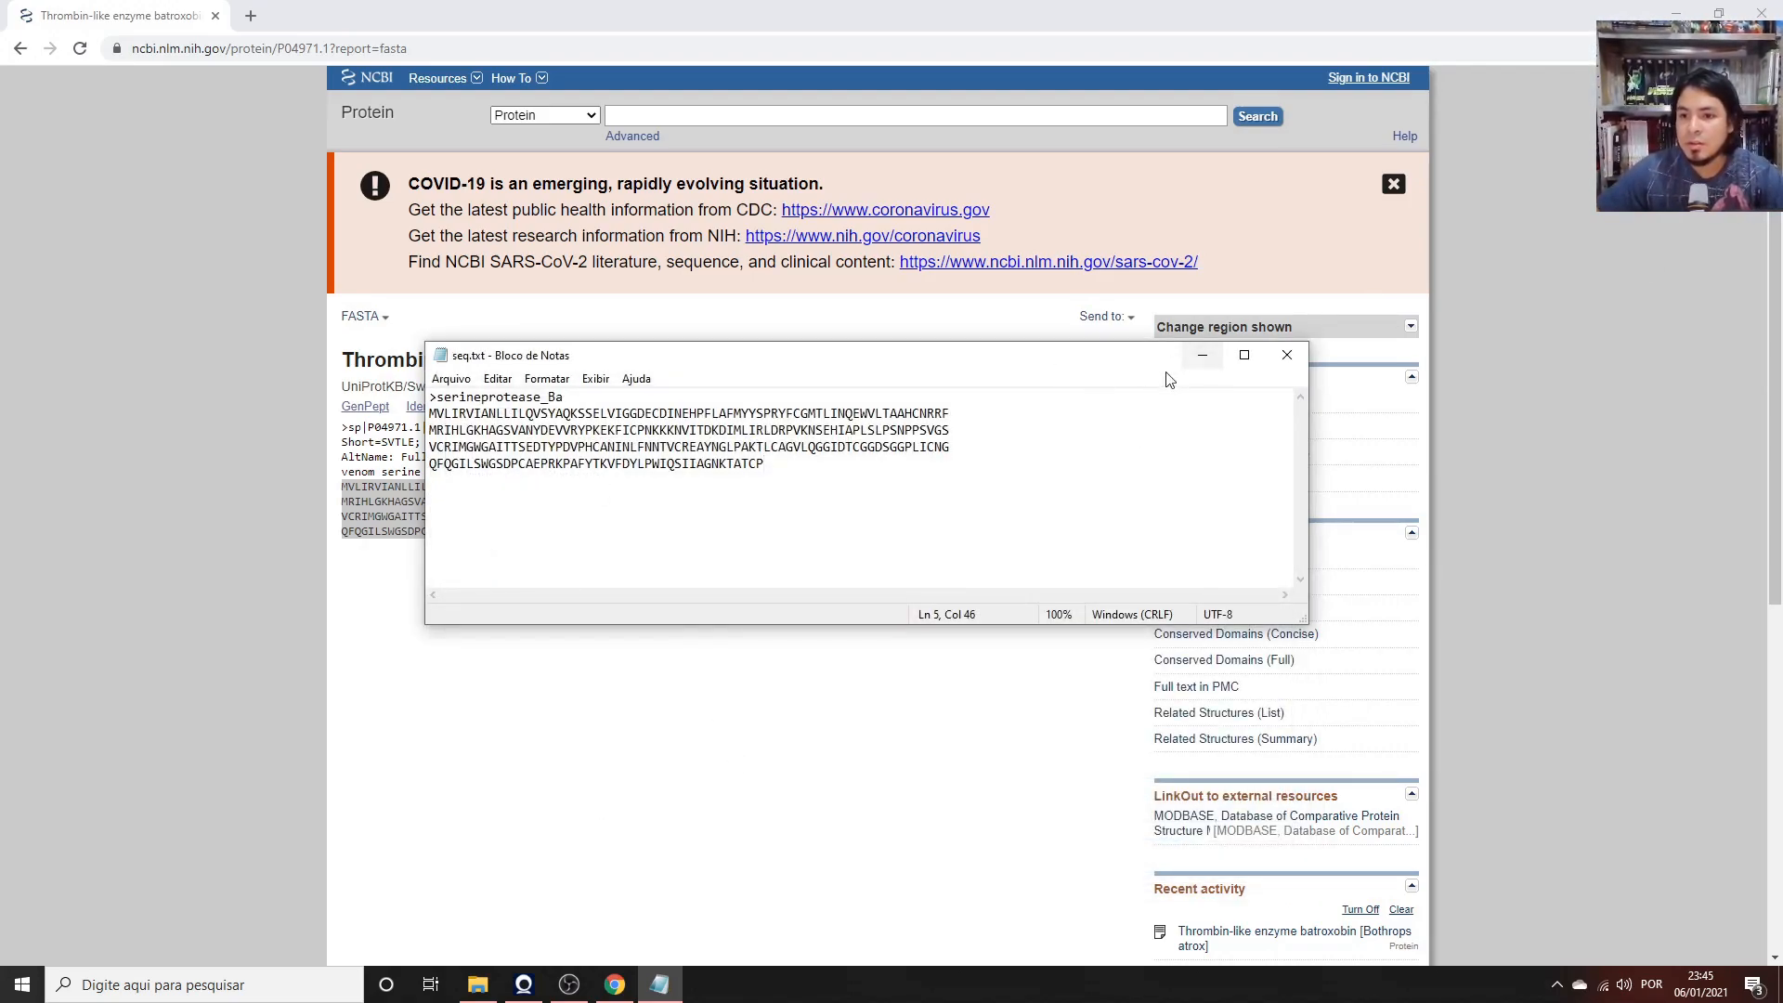
Return to the batroxobin FASTA page in the browser and open its Run BLAST link in a new tab.
drag(957, 347, 689, 333)
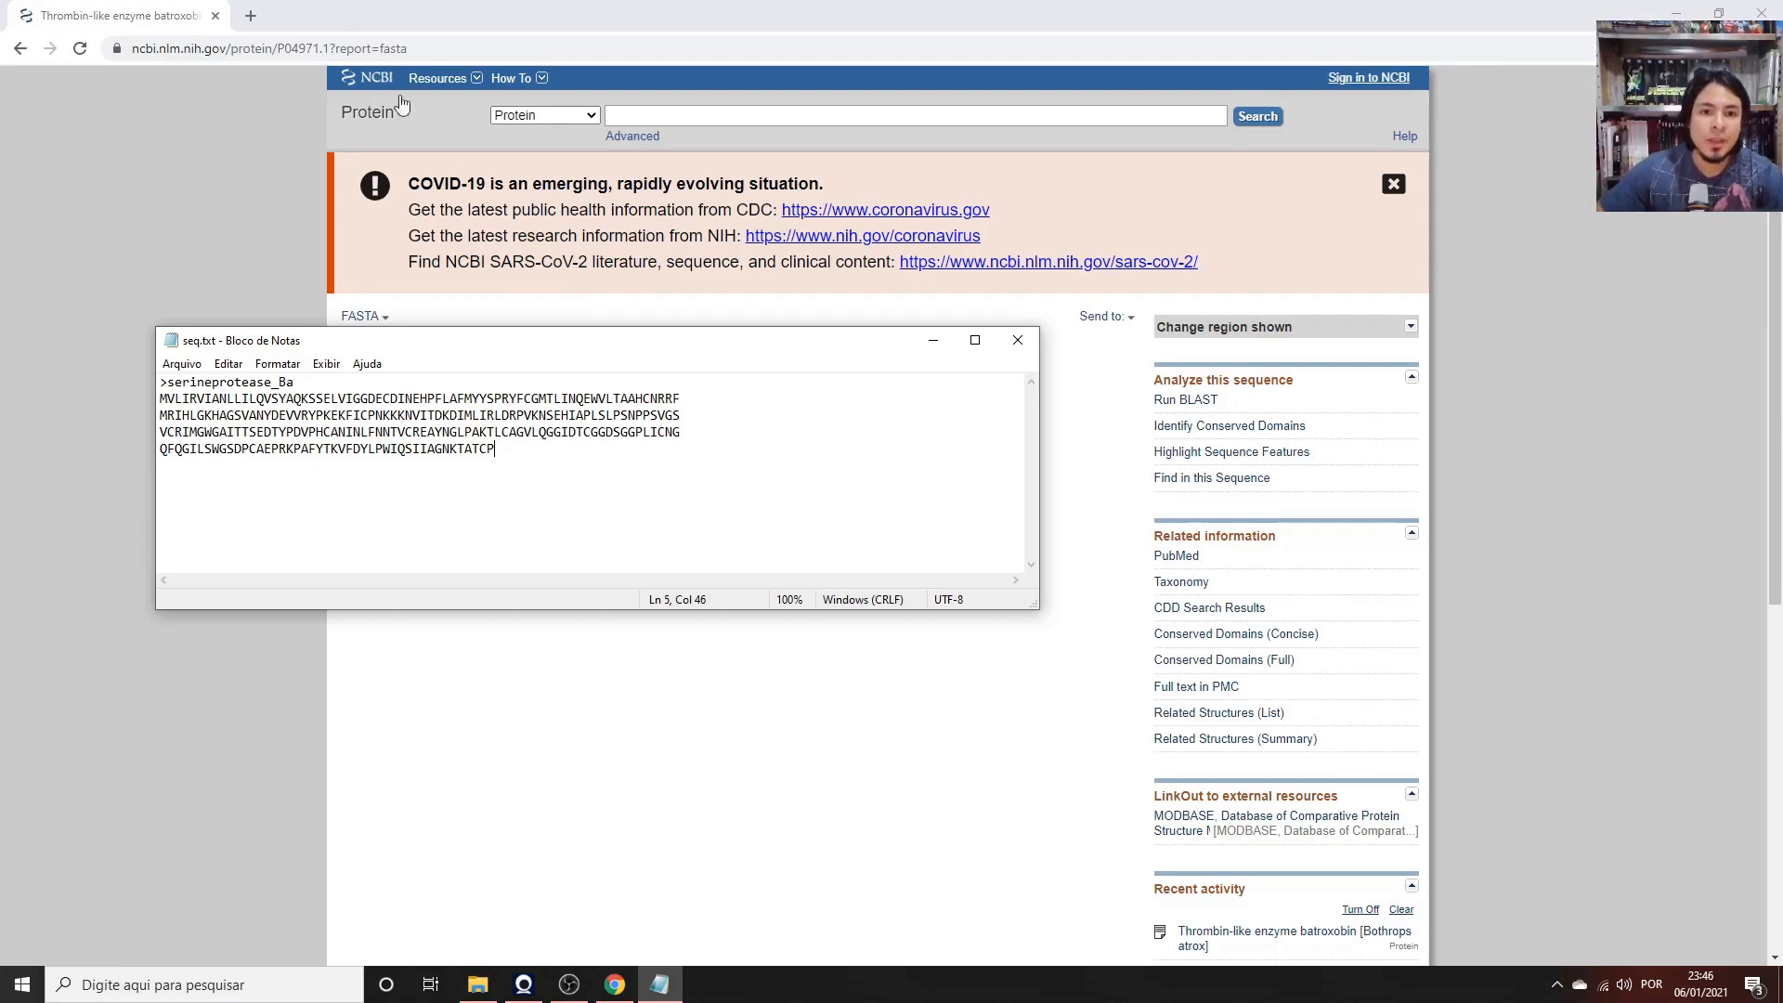
click(160, 11)
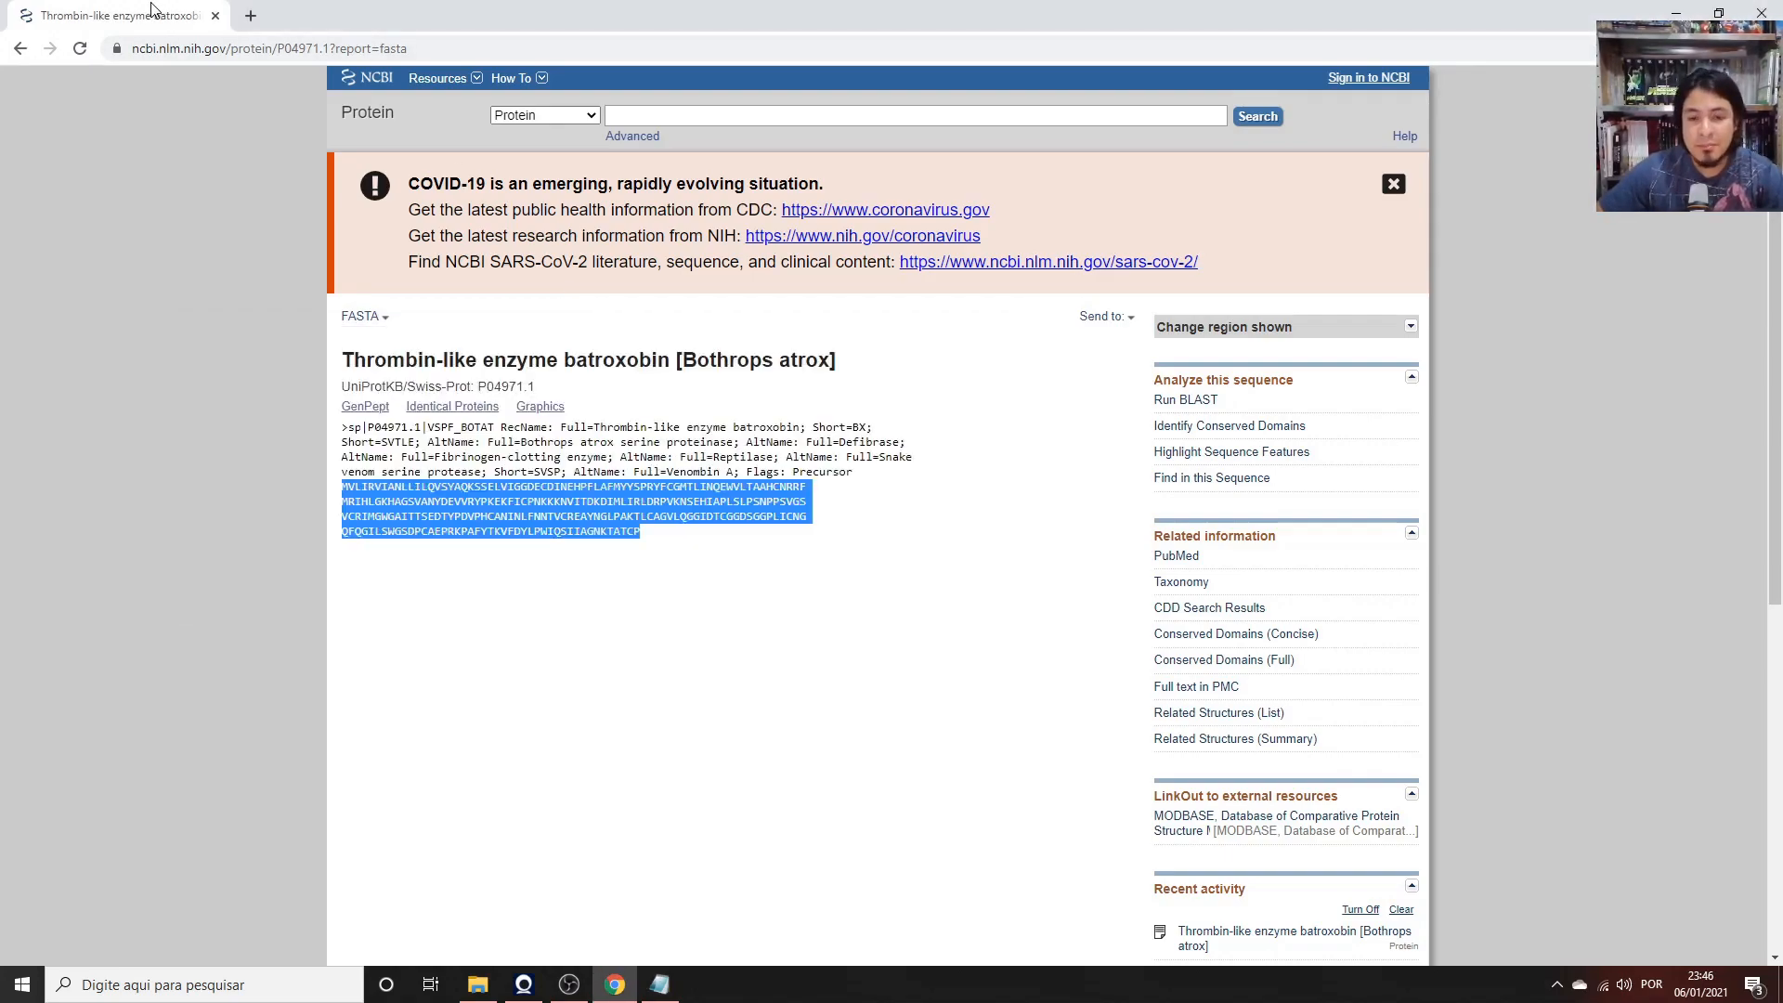
click(965, 440)
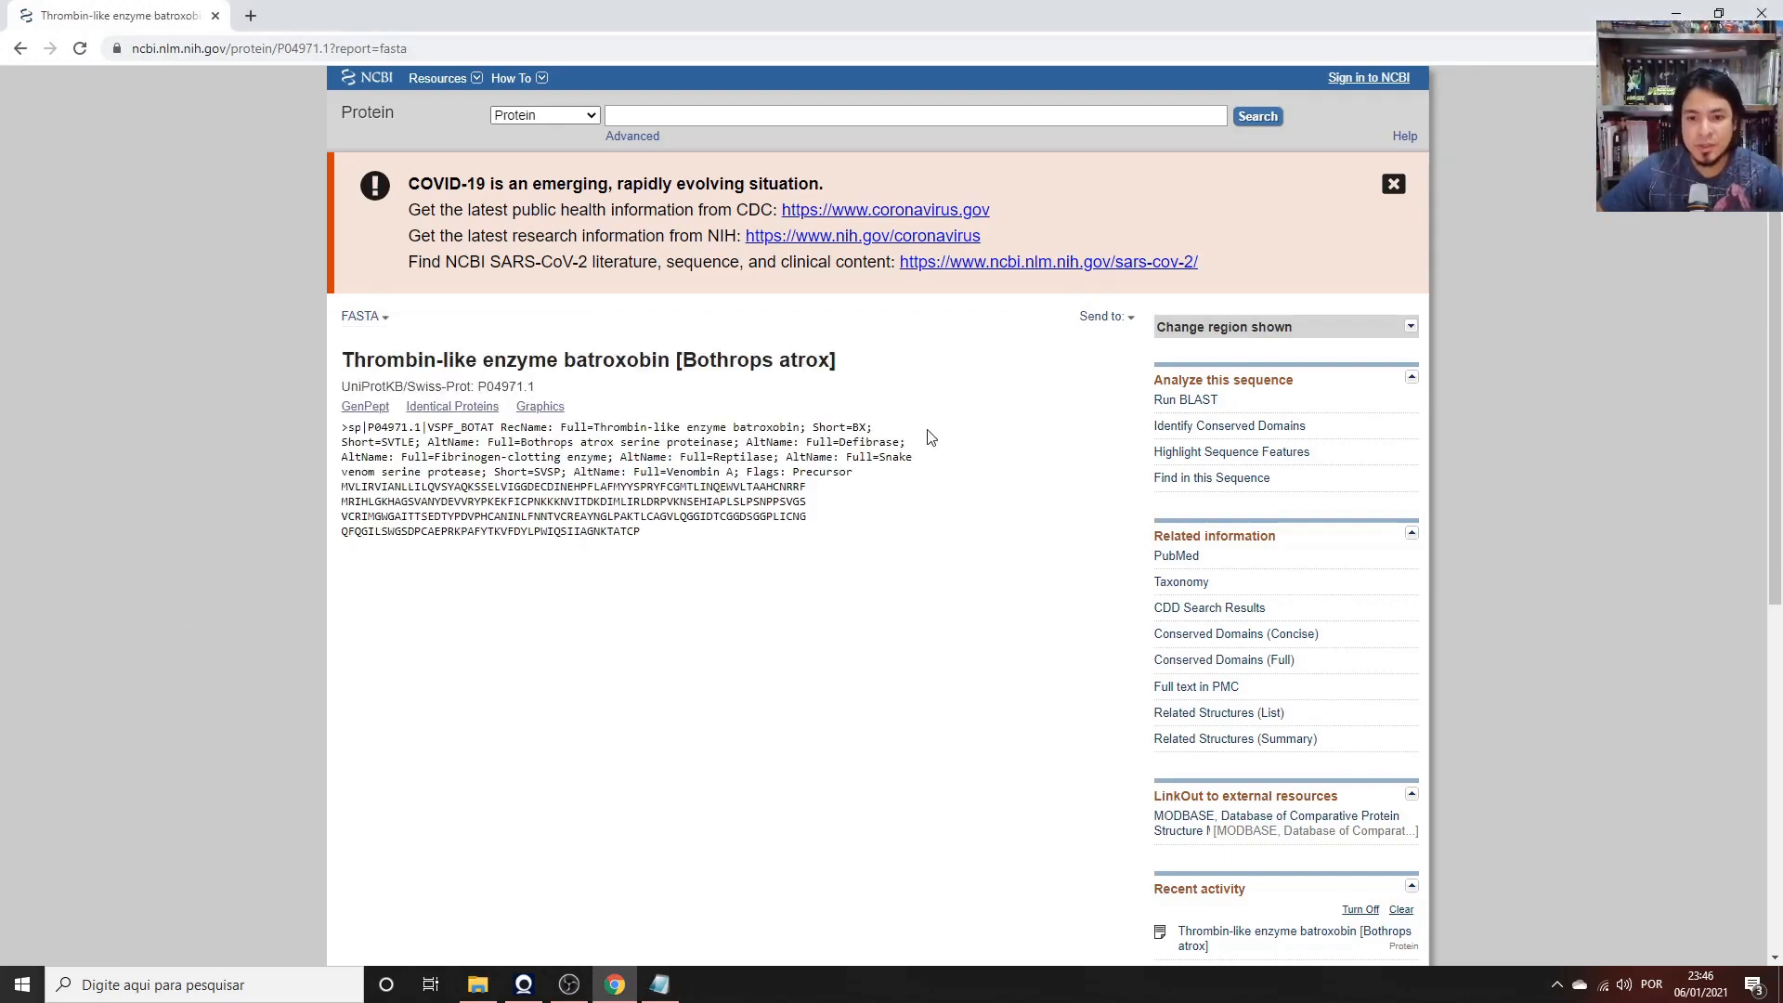
right_click(1178, 407)
click(1210, 416)
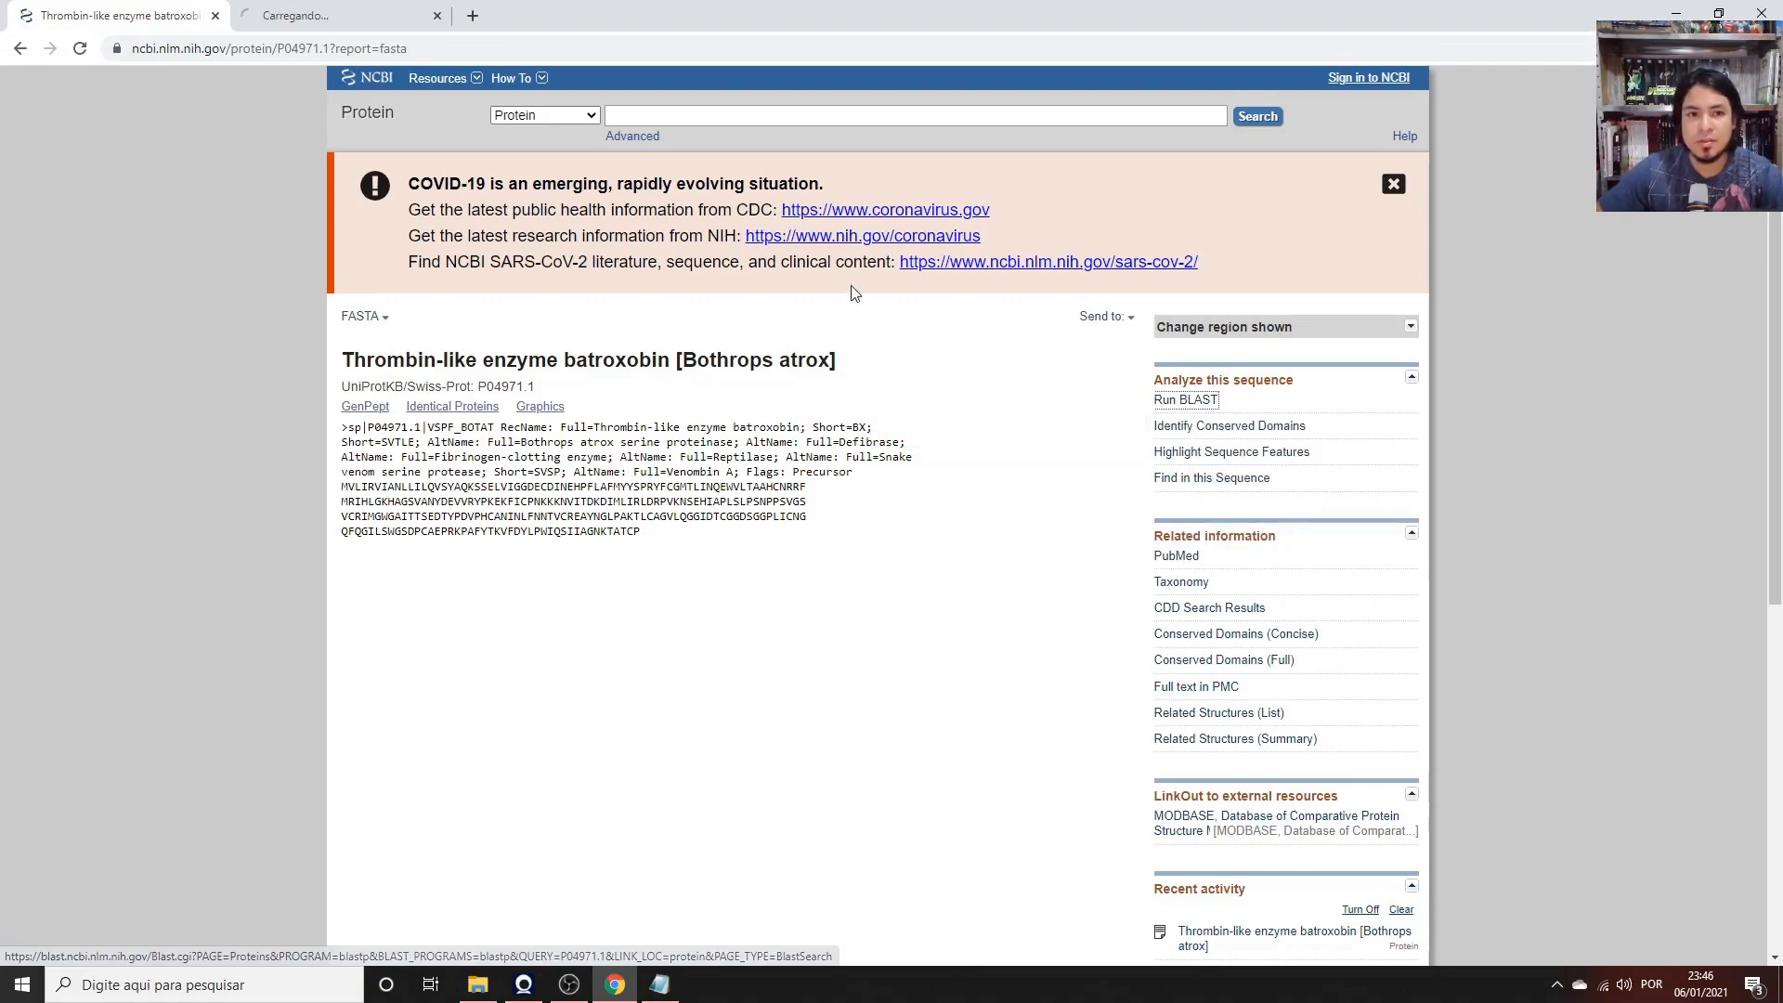
click(306, 16)
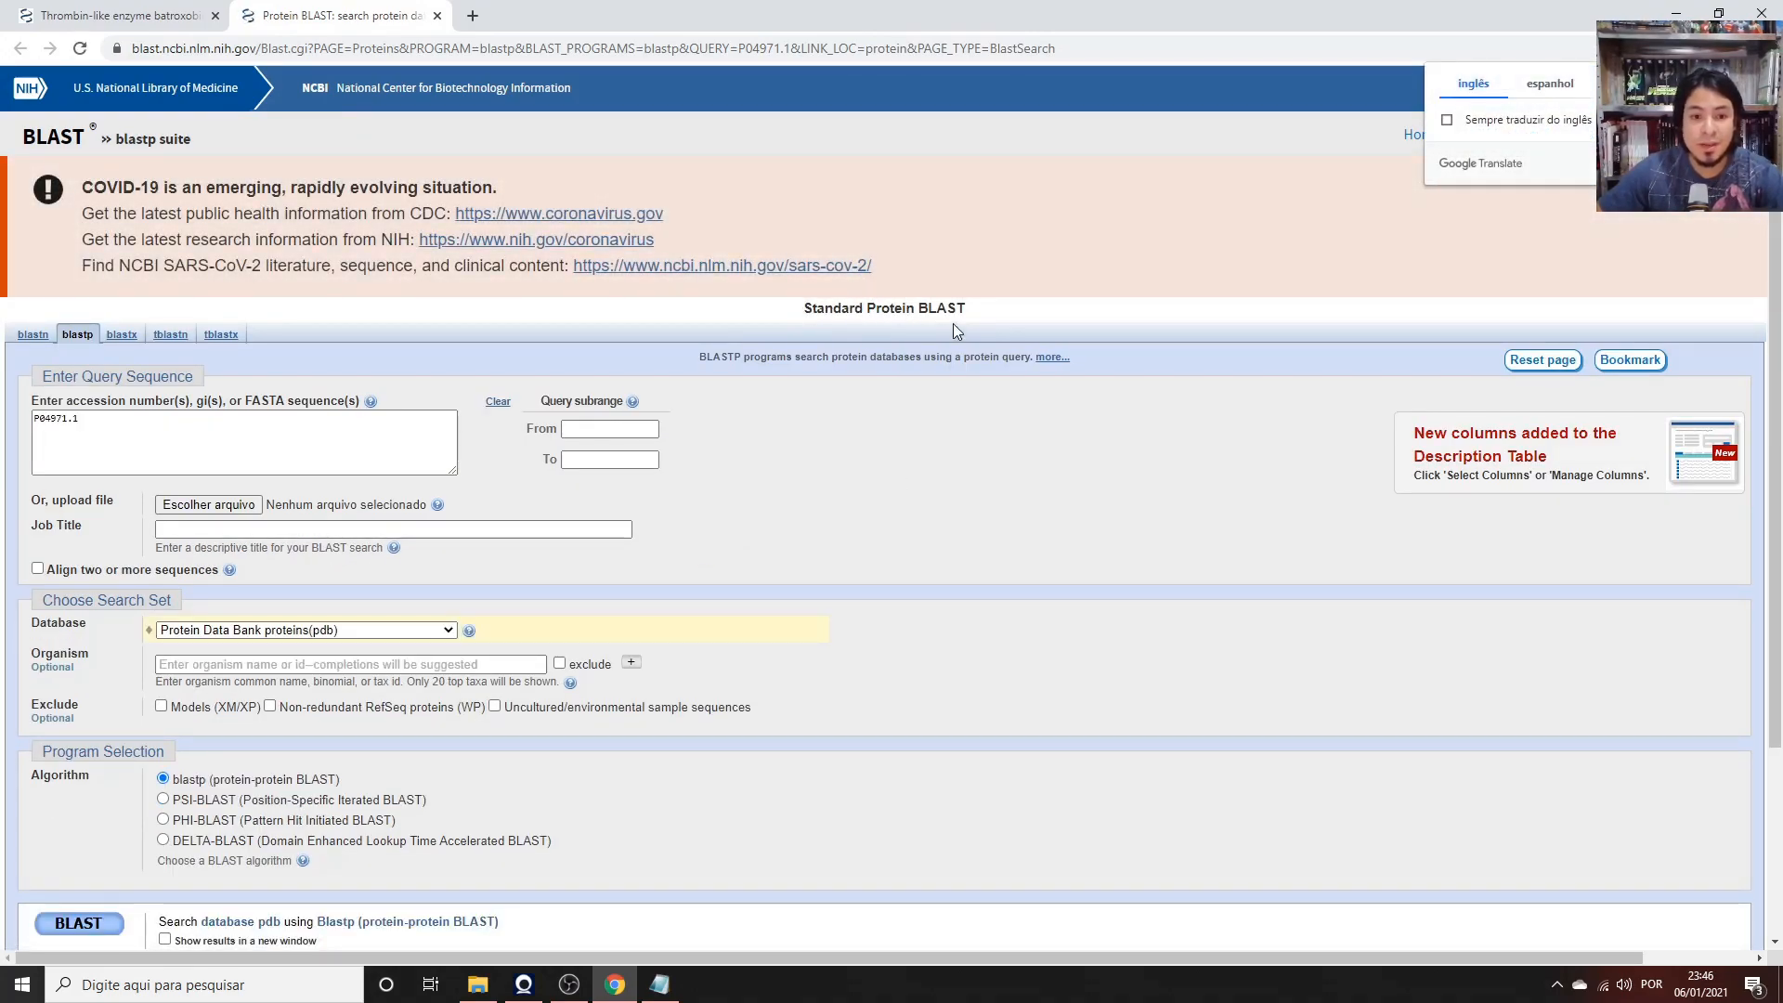
Replace the accession in the BLAST query with the complete >serineprotease_Ba header and sequence copied from seq.txt.
drag(81, 420, 2, 423)
key(BackSpace)
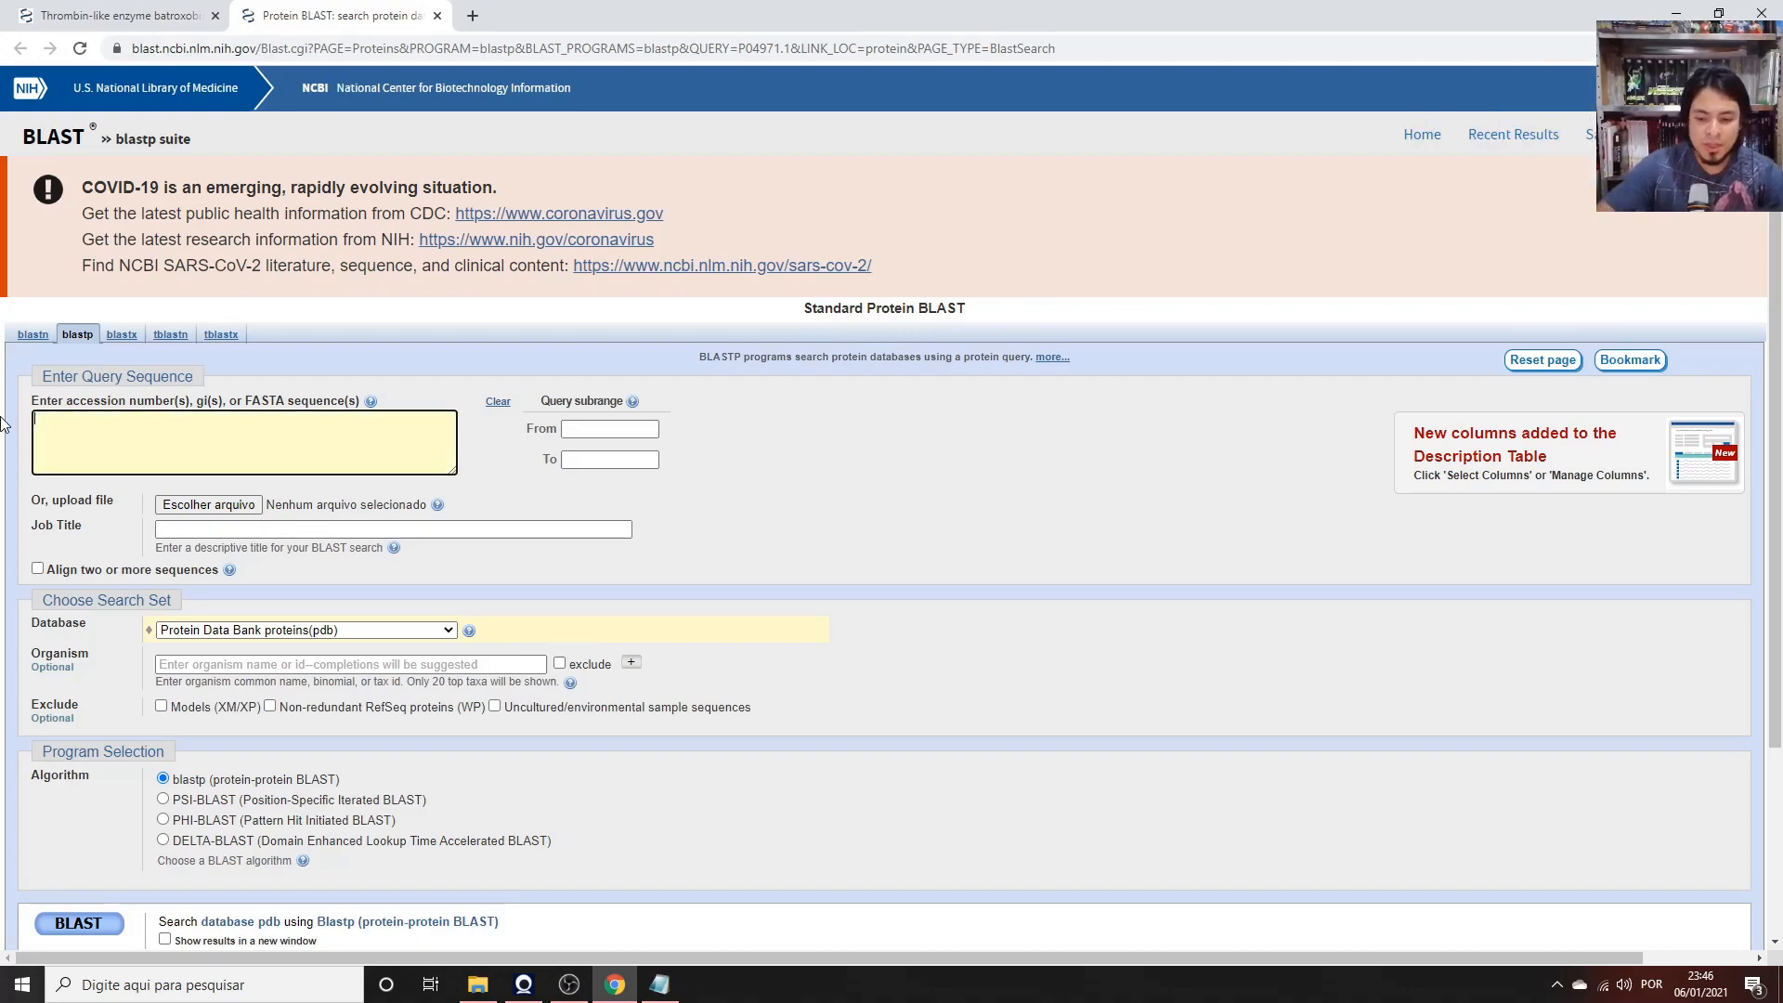
click(660, 984)
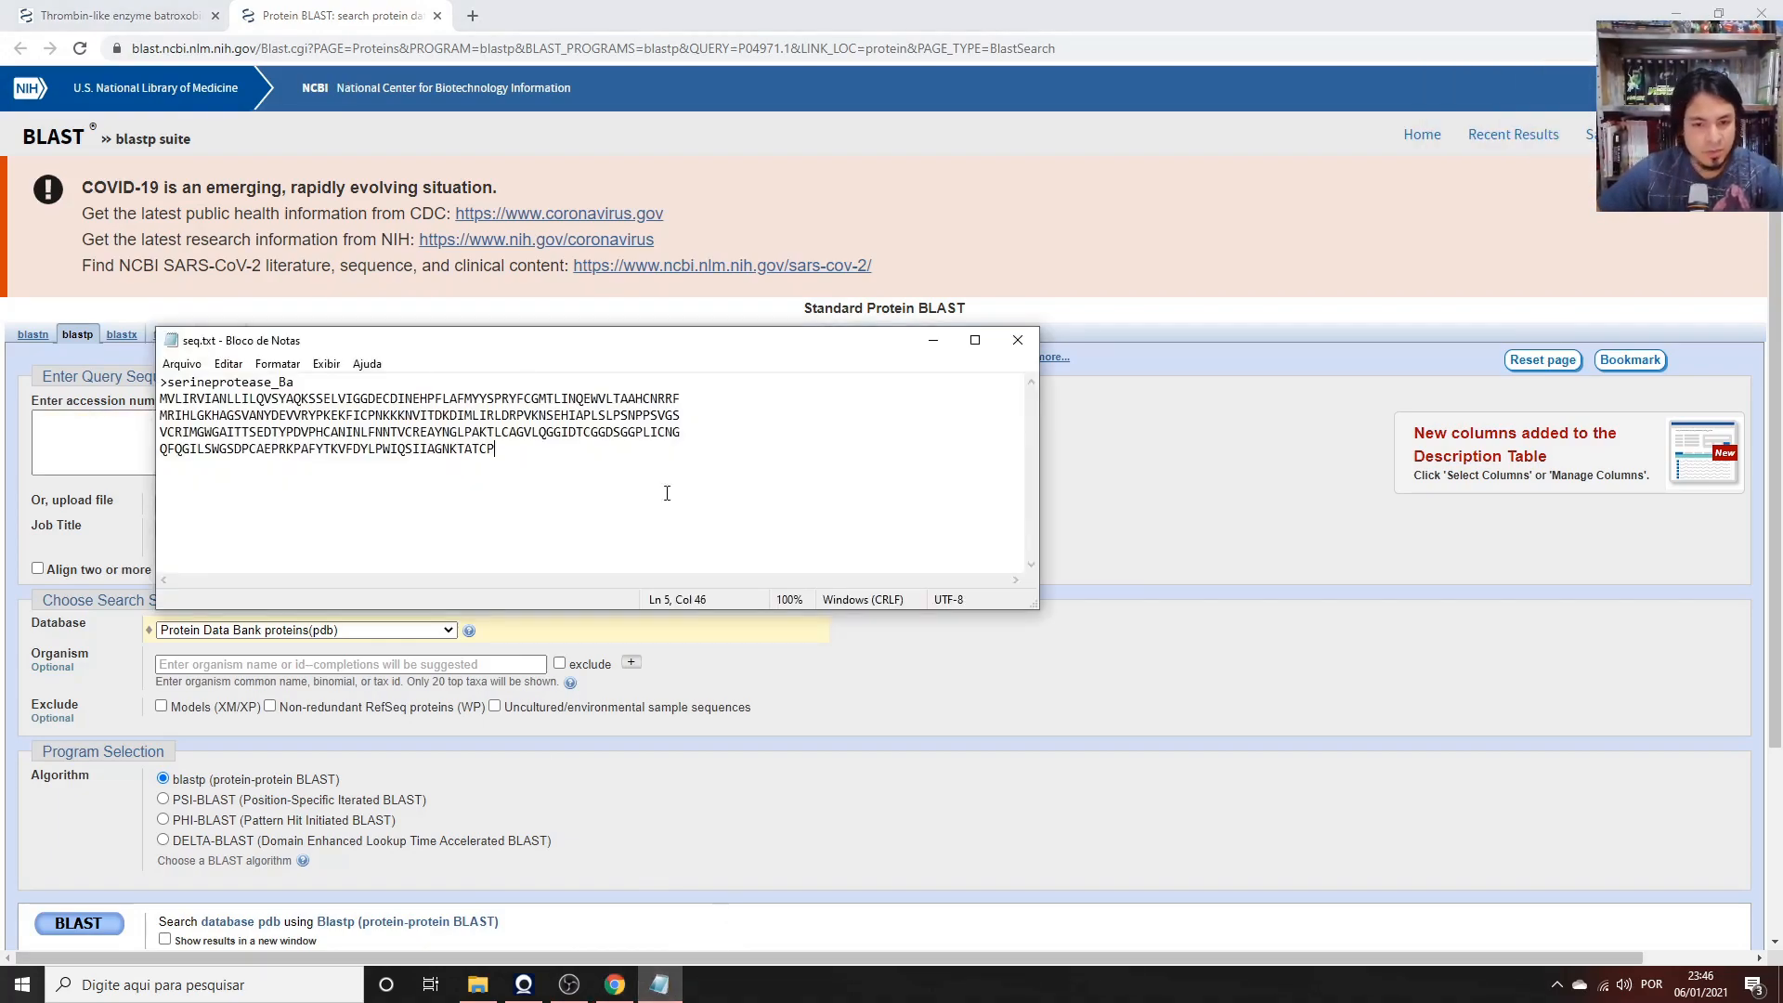
drag(510, 341, 840, 306)
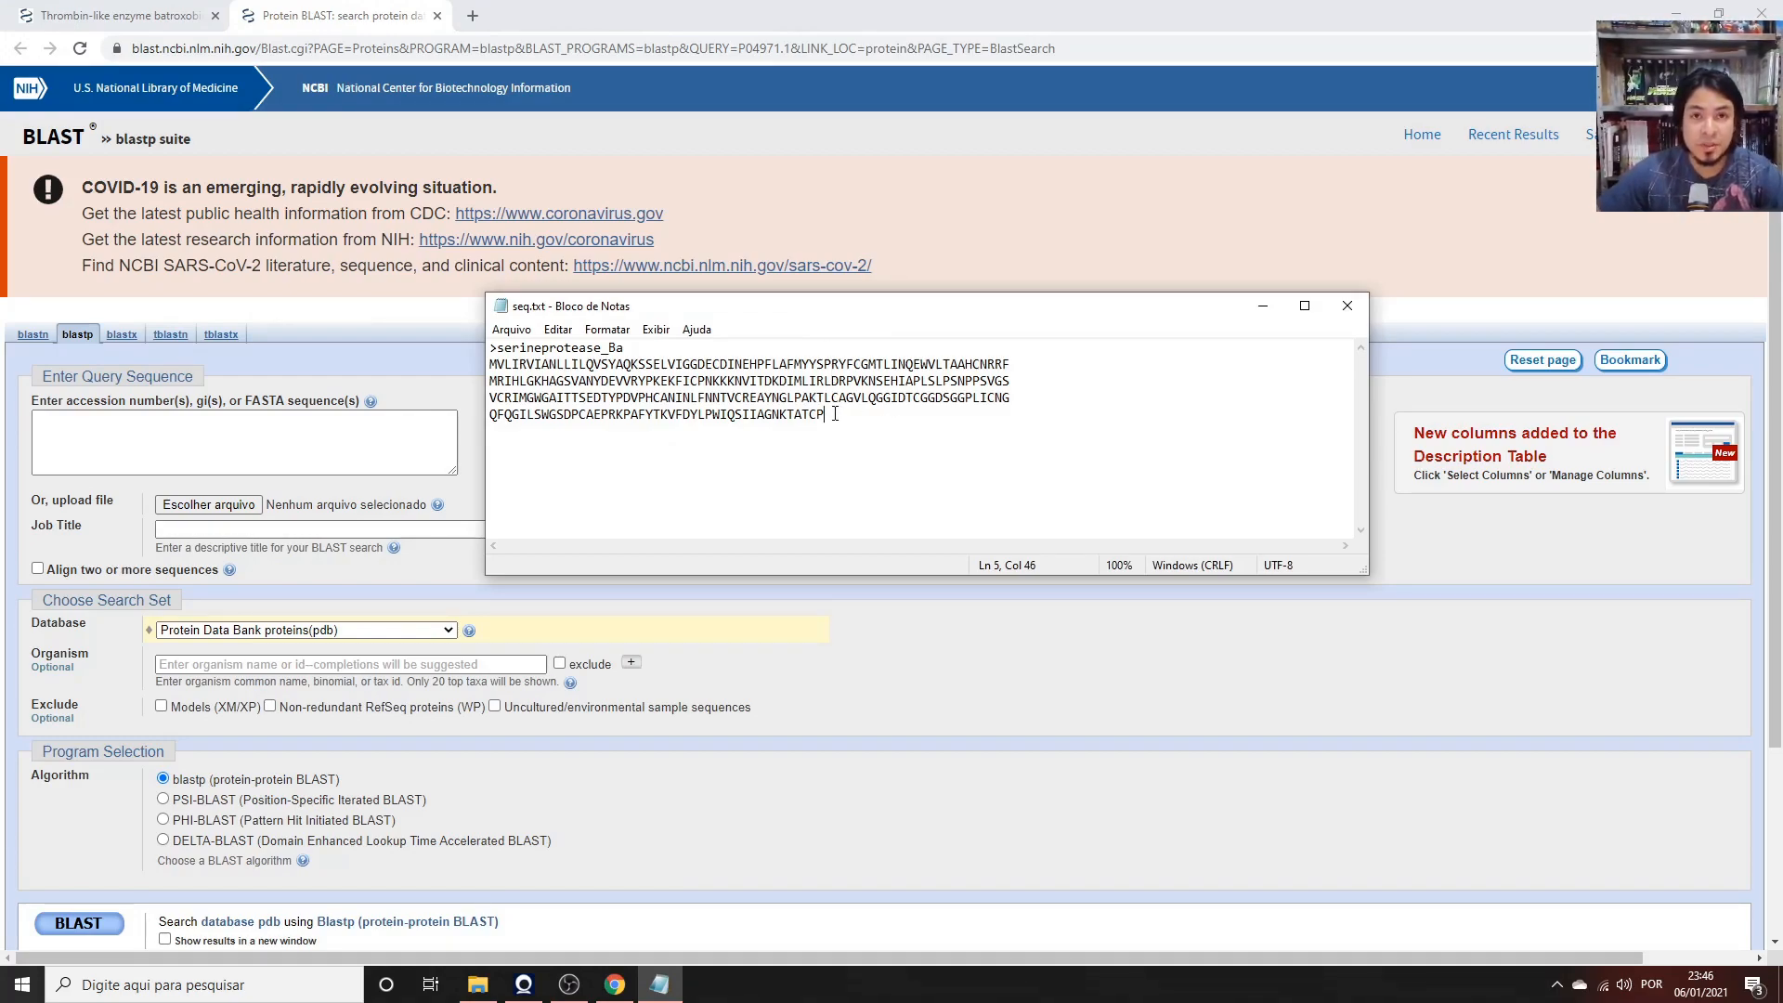
drag(835, 414, 471, 352)
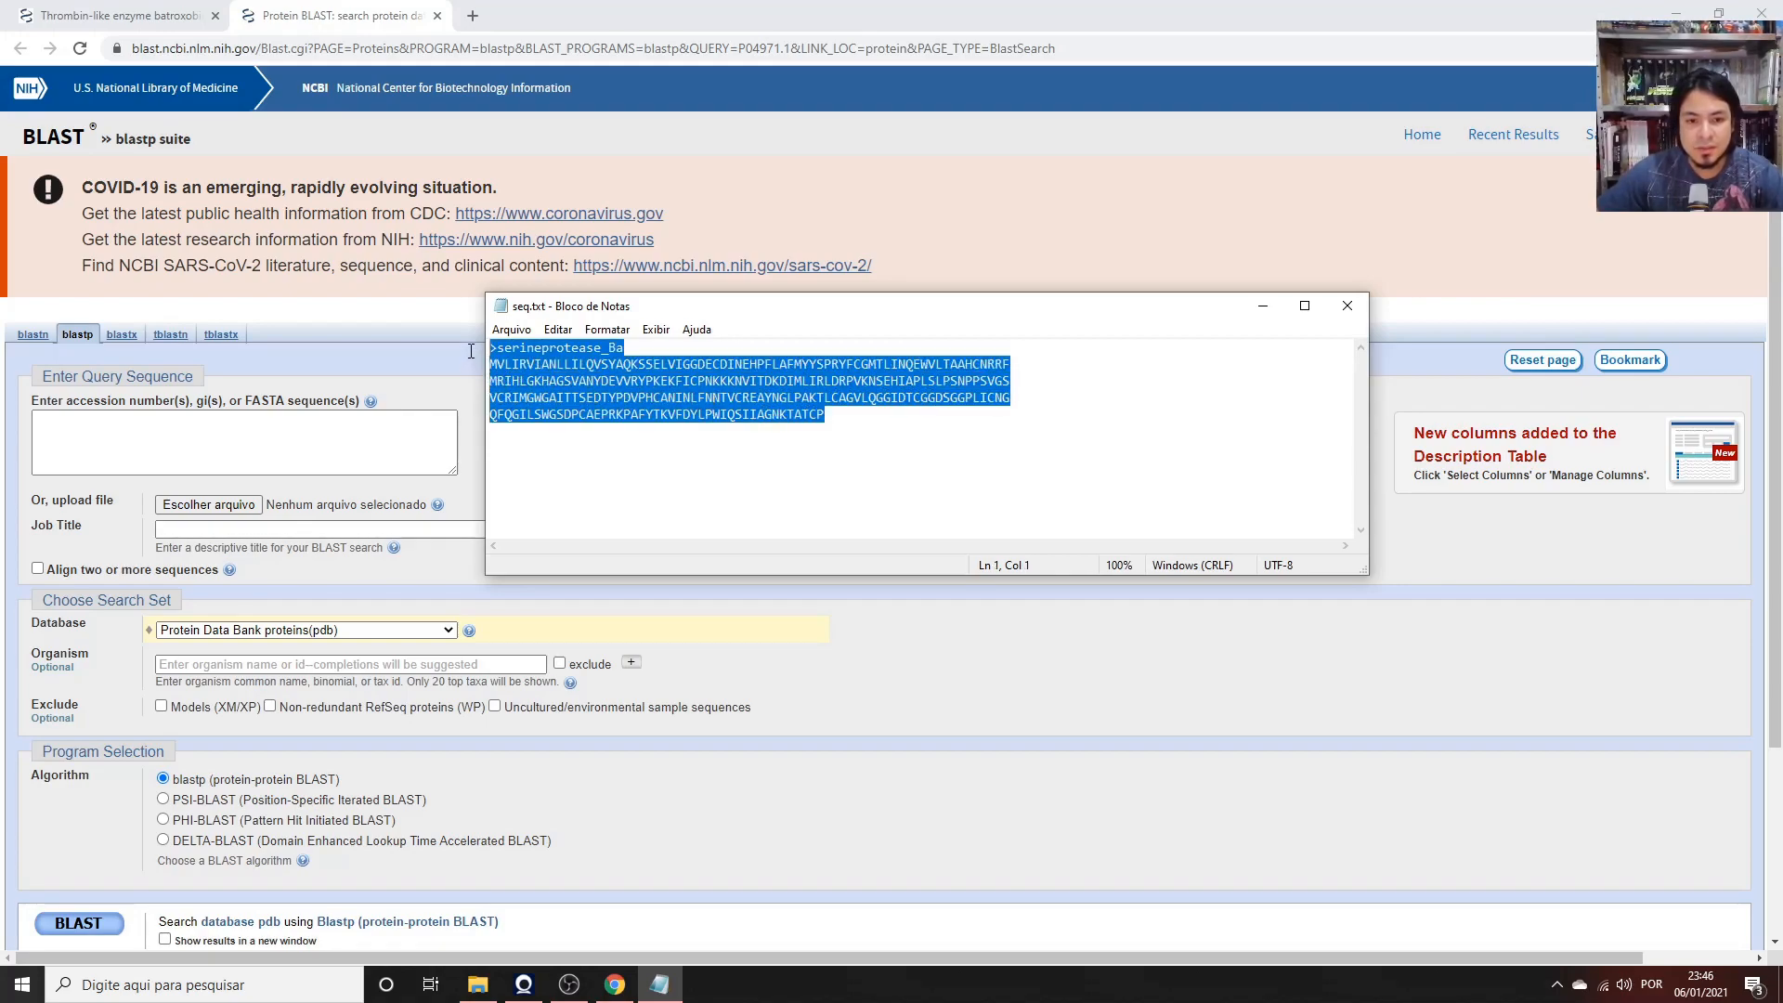
right_click(546, 379)
click(594, 441)
click(293, 413)
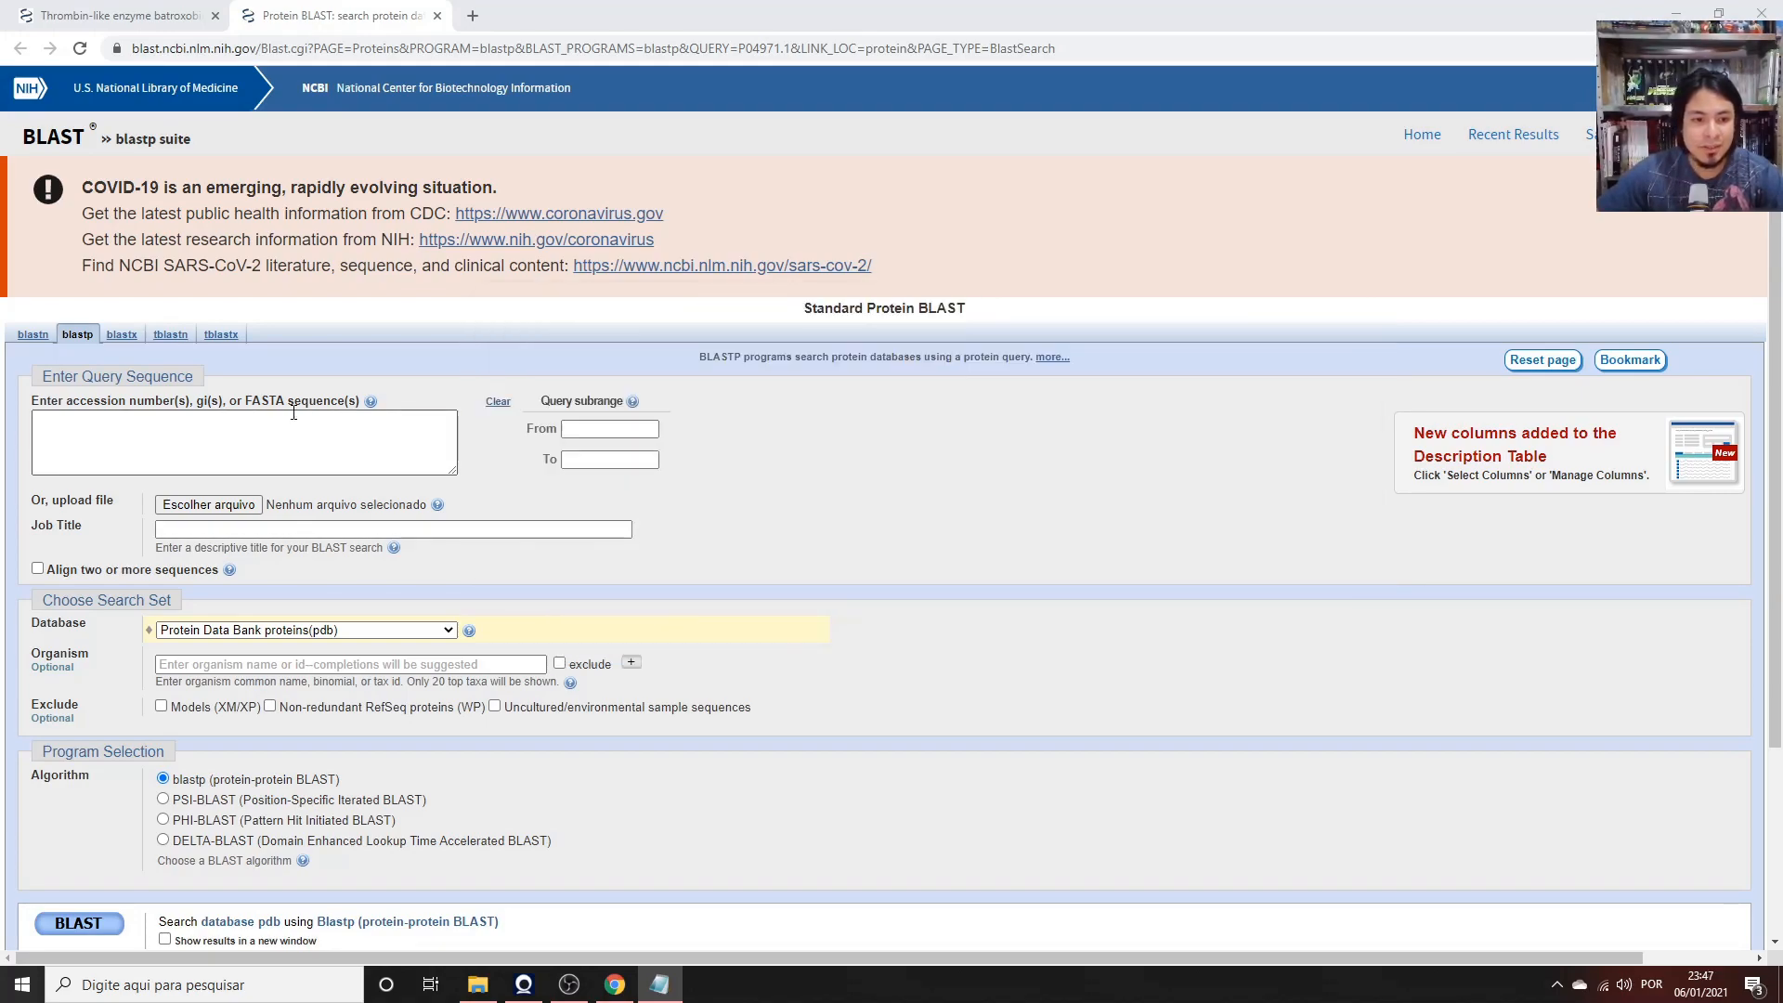
key(ctrl+v)
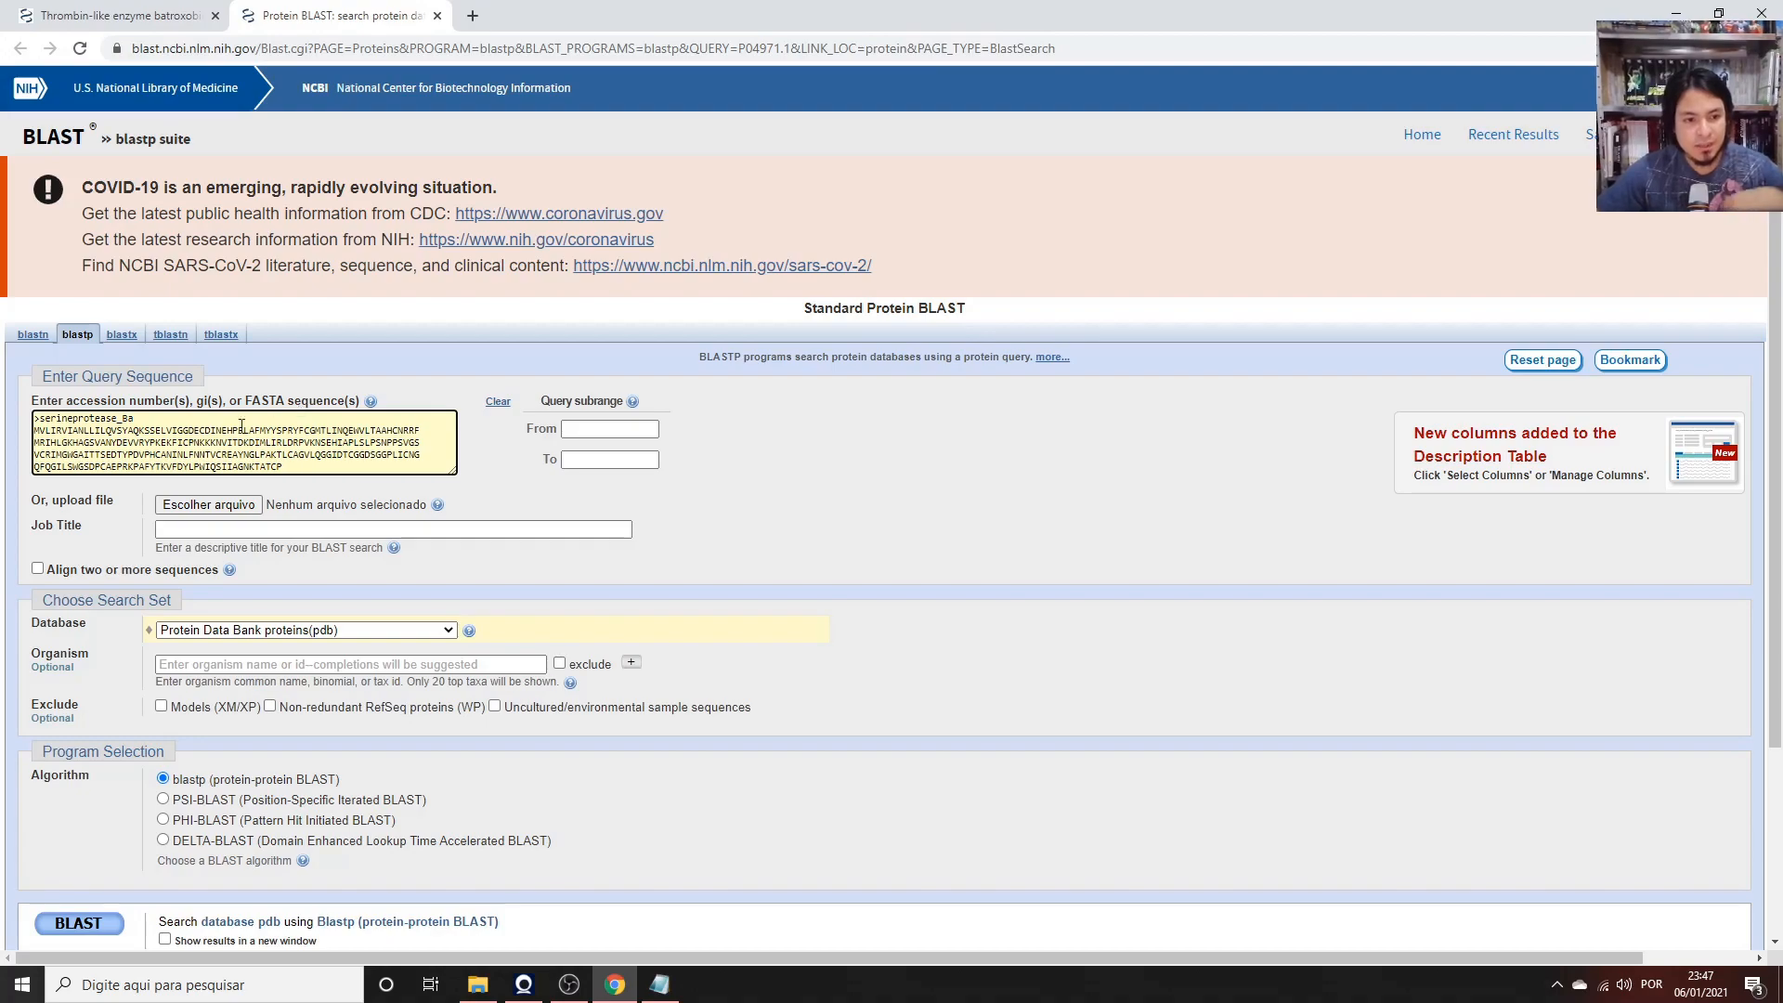
Enlarge the query sequence box and highlight the amino acid sequence below its header for review.
drag(454, 473, 484, 497)
drag(282, 467, 17, 432)
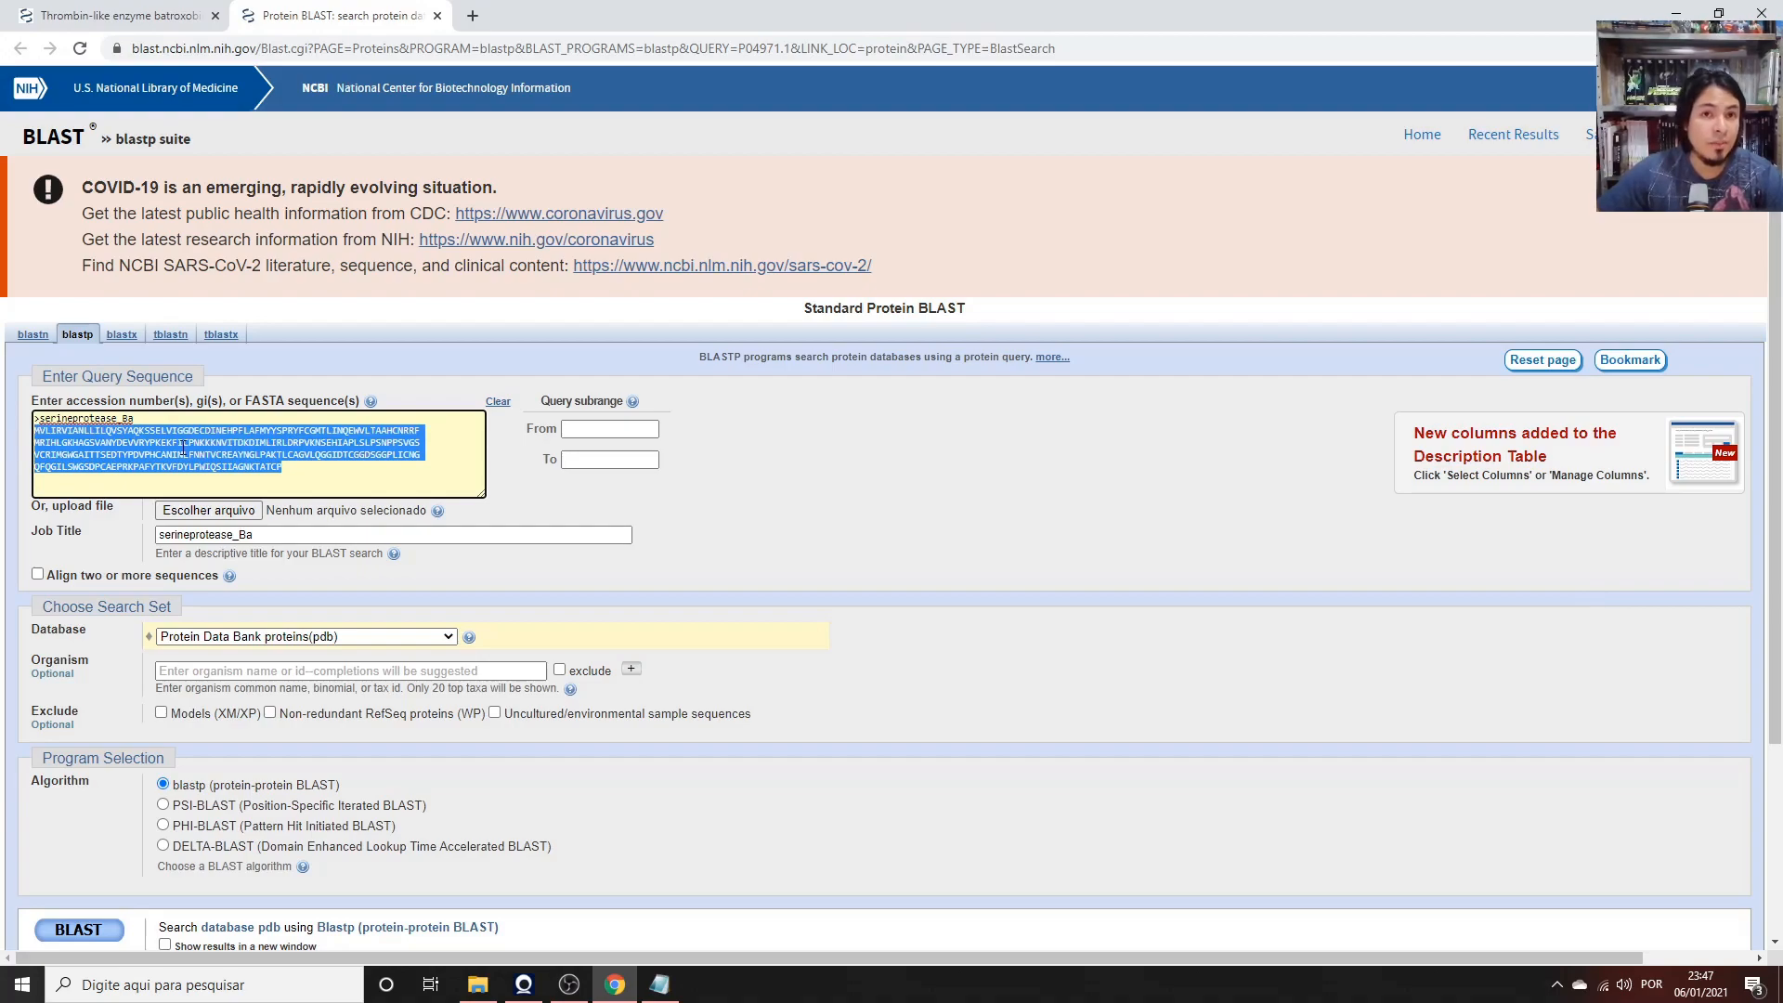
click(704, 492)
Set the protein BLAST search database to Non-redundant protein sequences (nr).
scroll(504, 589, down, 1)
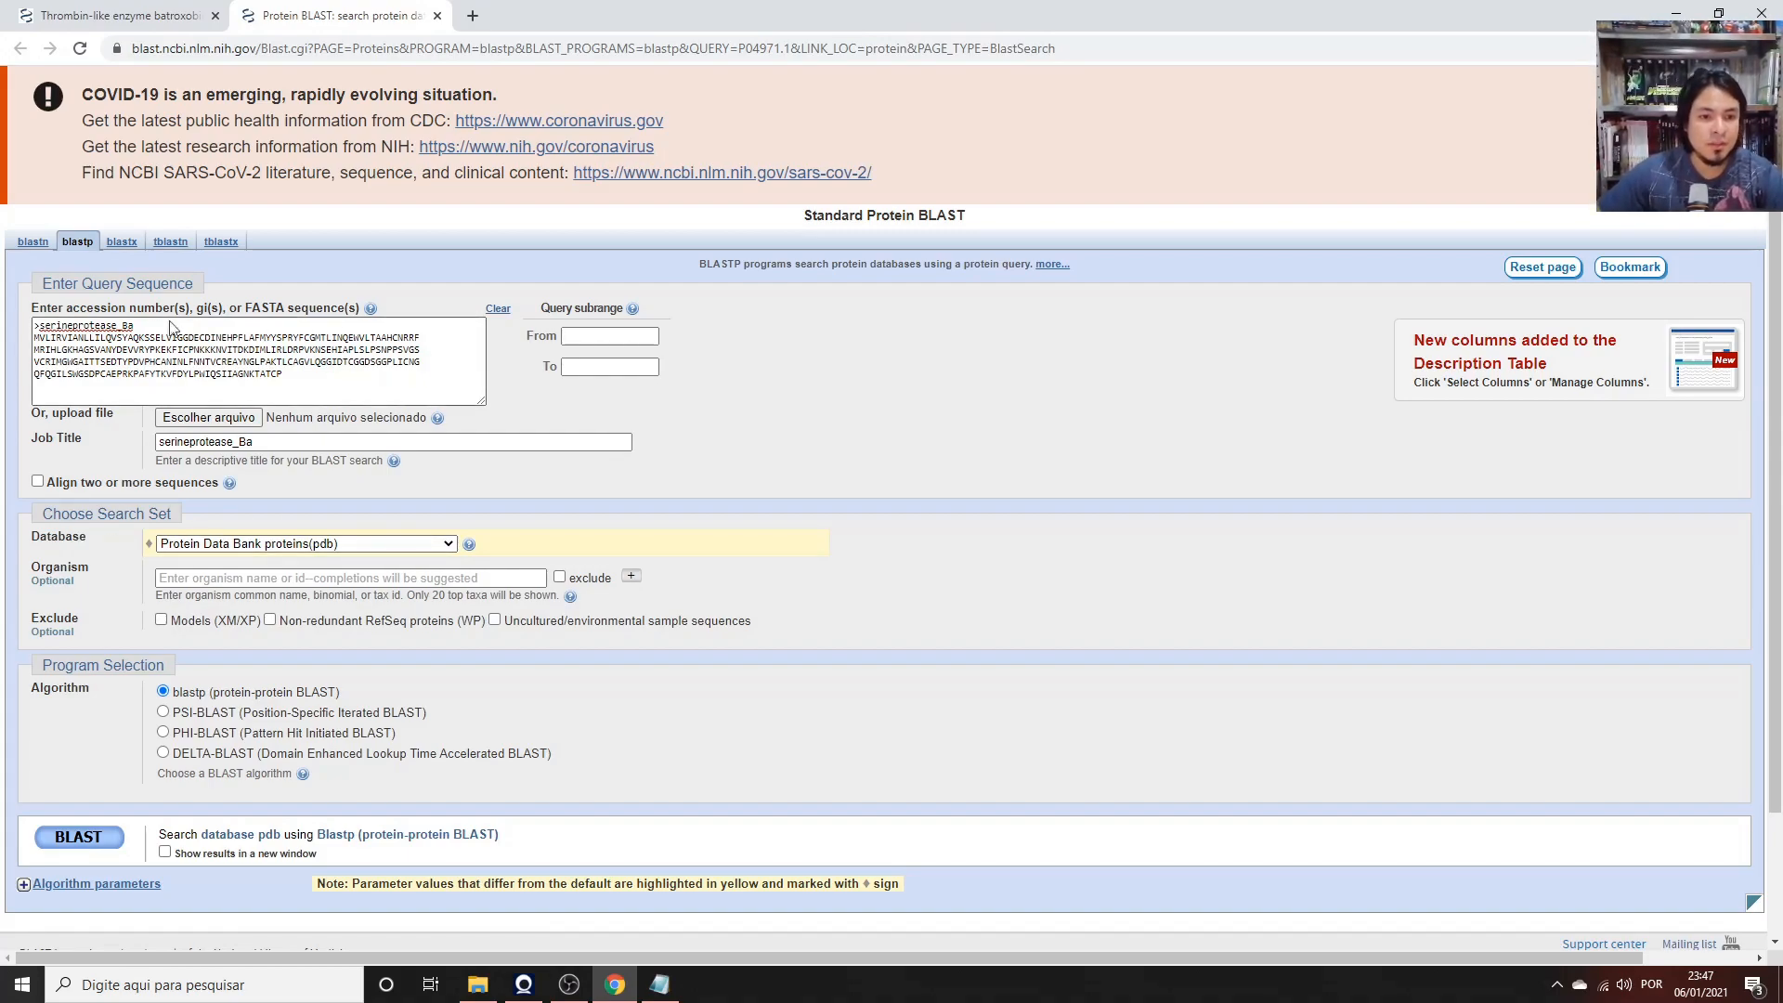
click(202, 548)
click(209, 560)
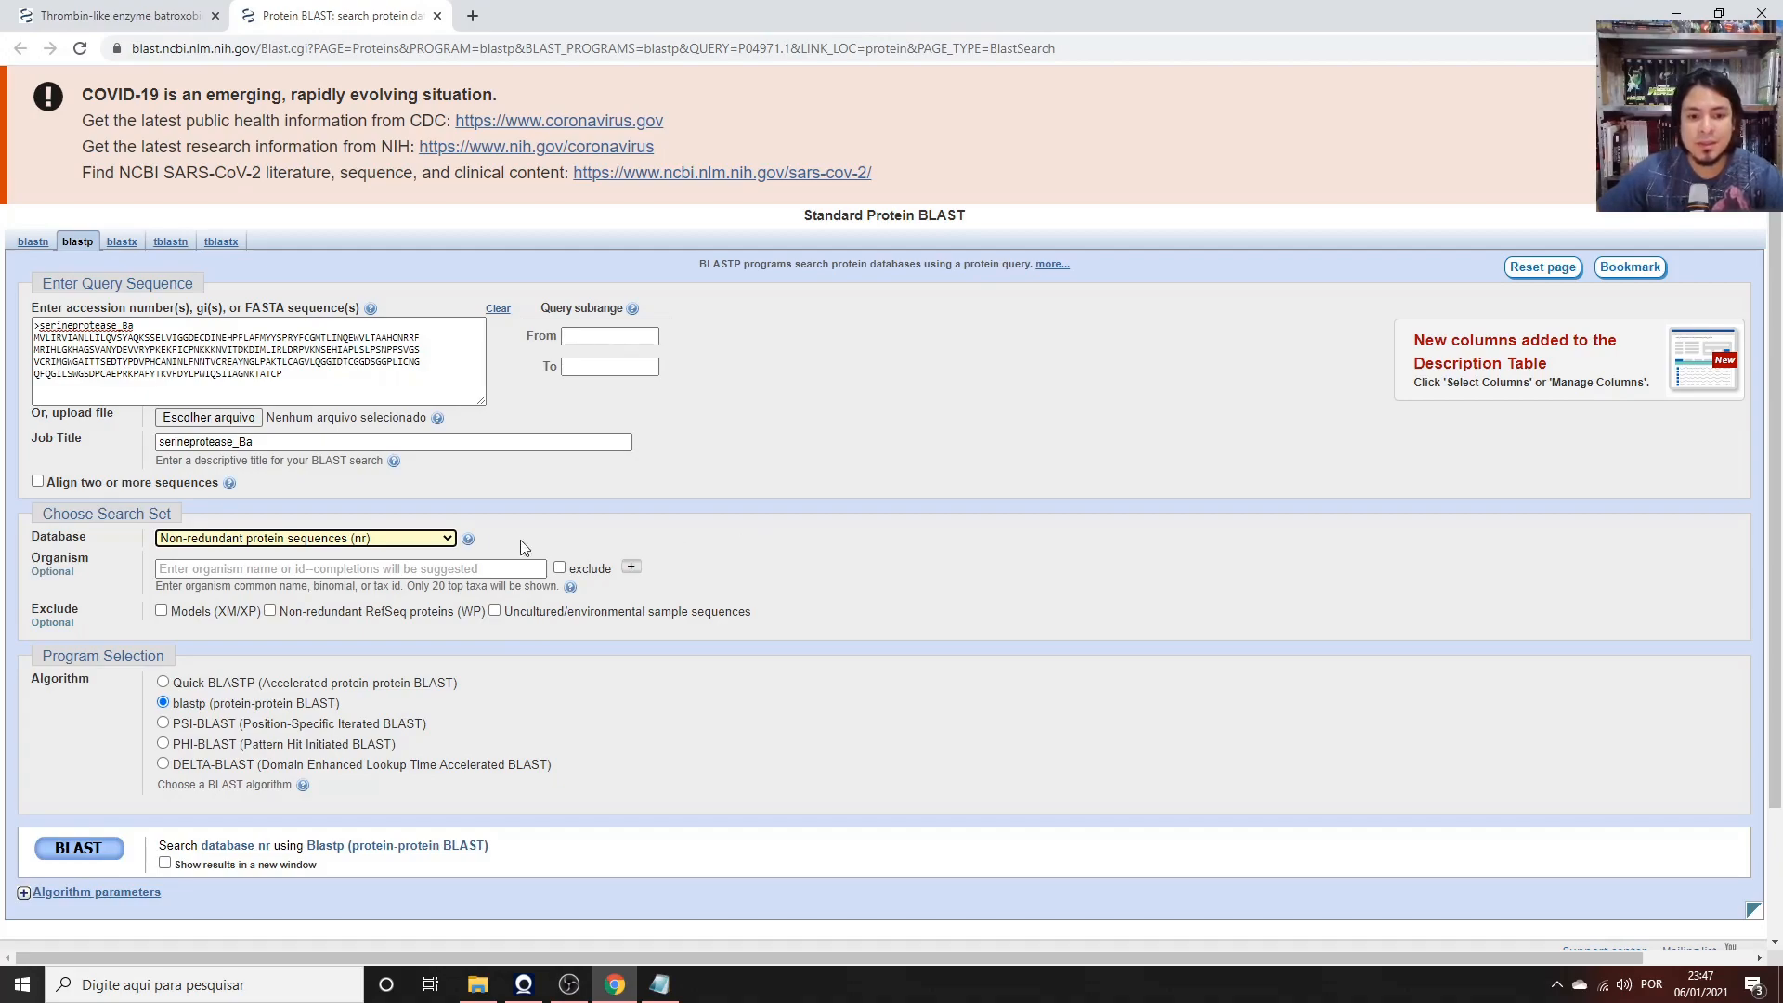
Change the search database to Protein Data Bank proteins(pdb) and run the protein BLAST search.
click(447, 539)
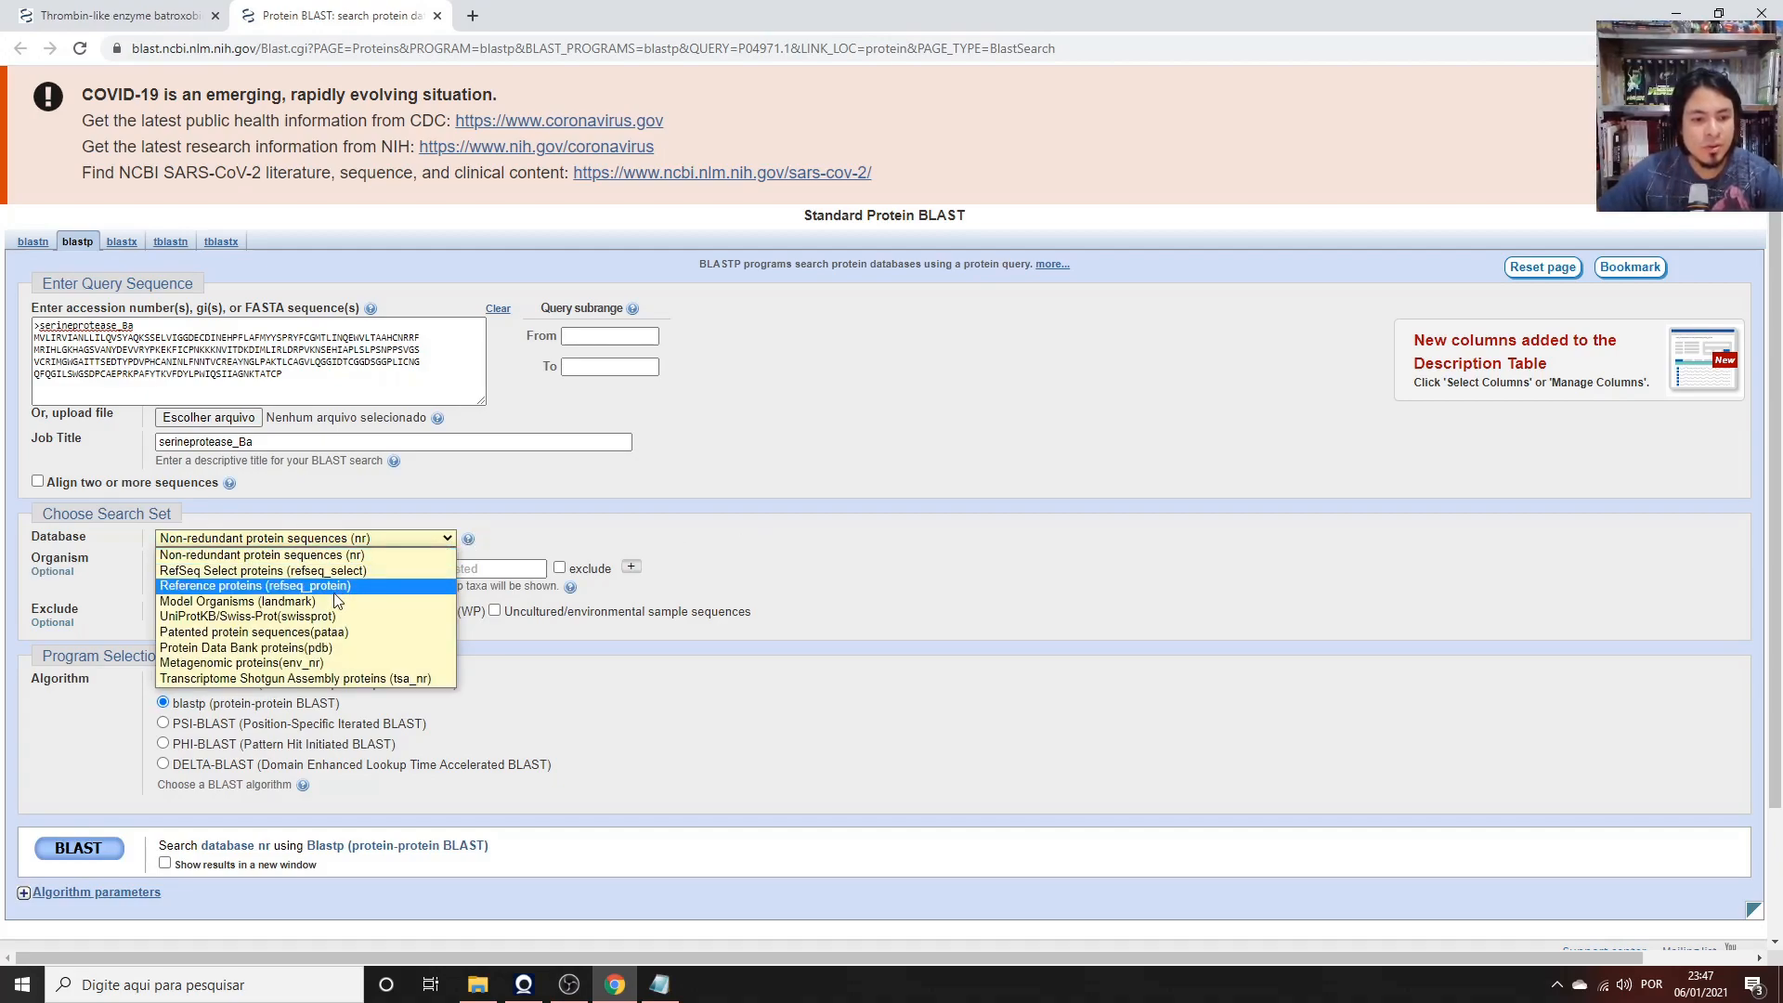
click(330, 645)
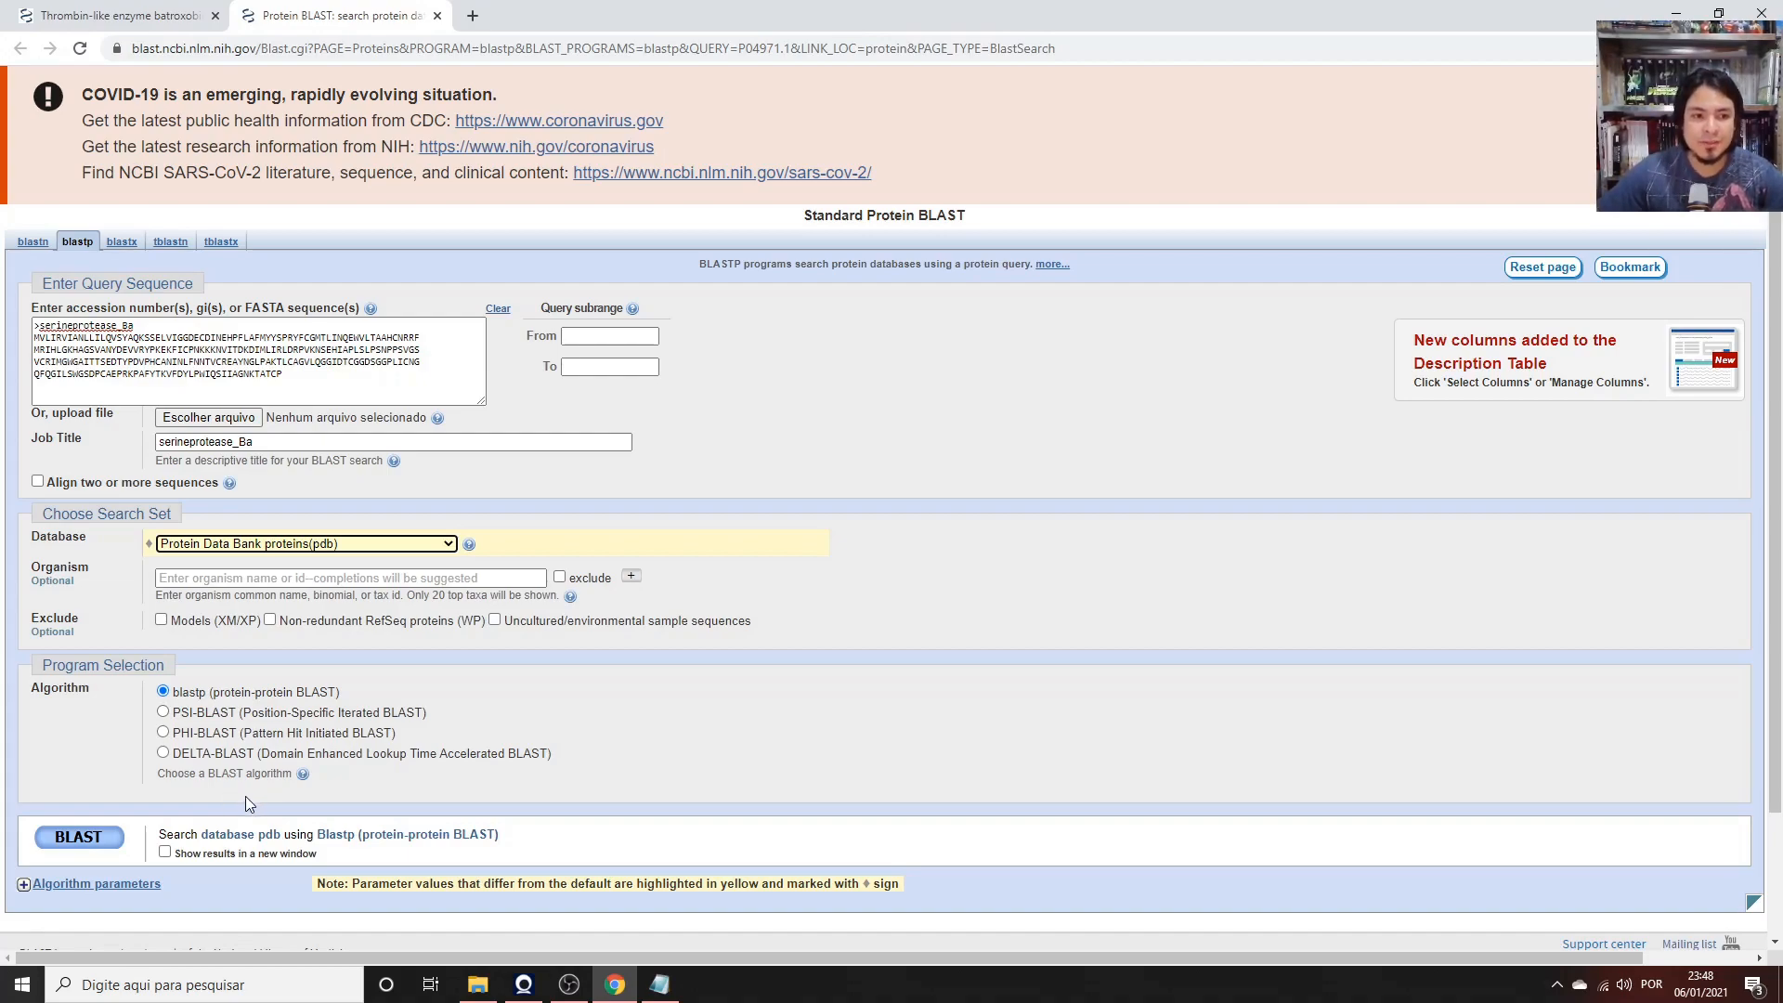
click(77, 838)
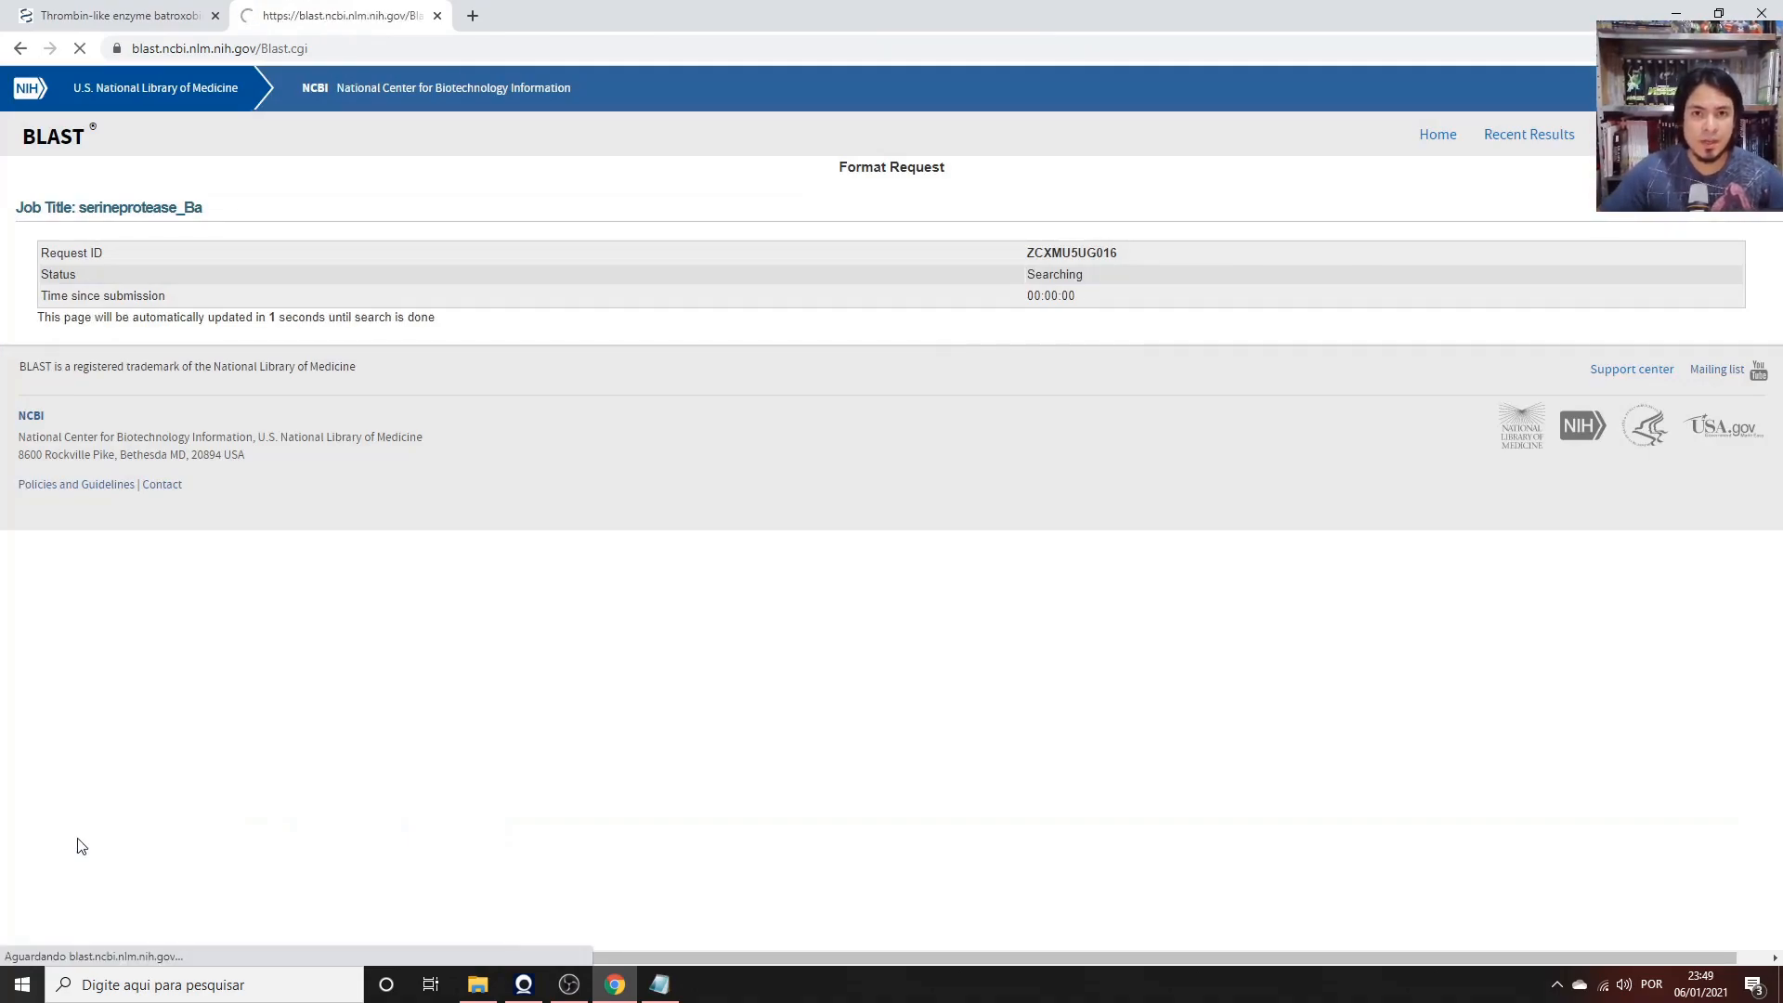
Highlight the query length in the BLAST results and look through the complete list of significant alignments and their source organisms.
scroll(833, 620, down, 1)
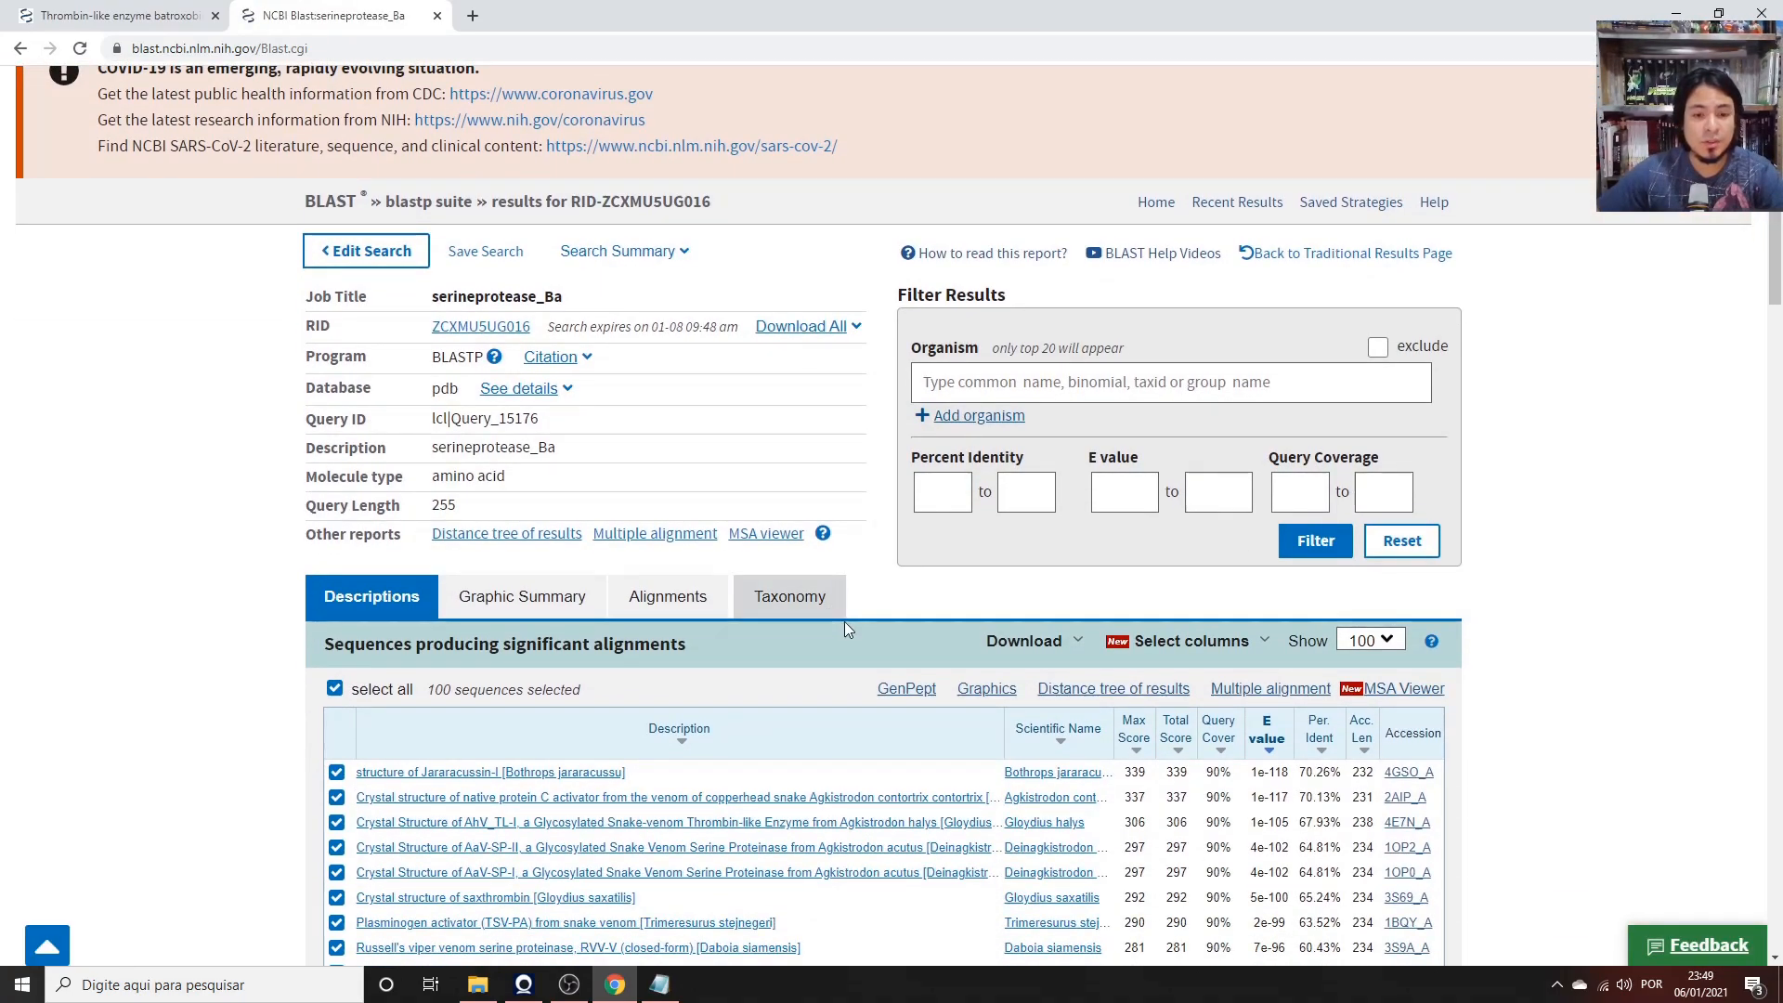
scroll(873, 646, down, 1)
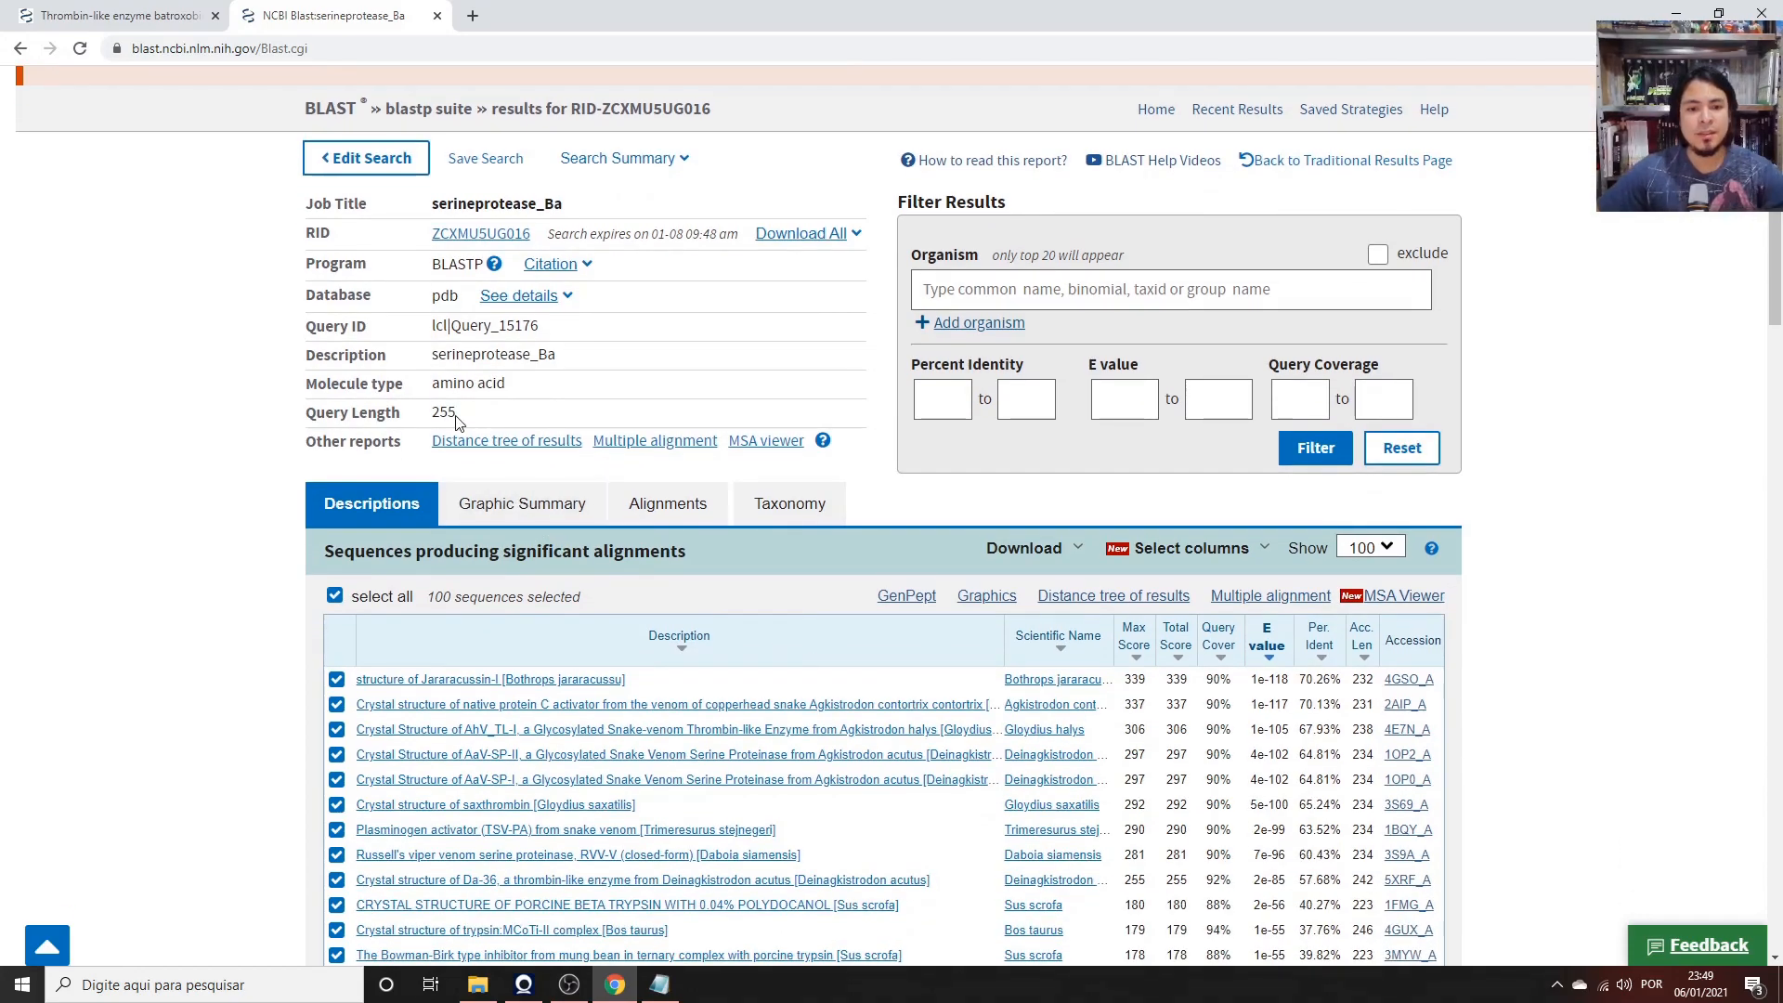
drag(456, 417, 431, 415)
scroll(572, 481, down, 3)
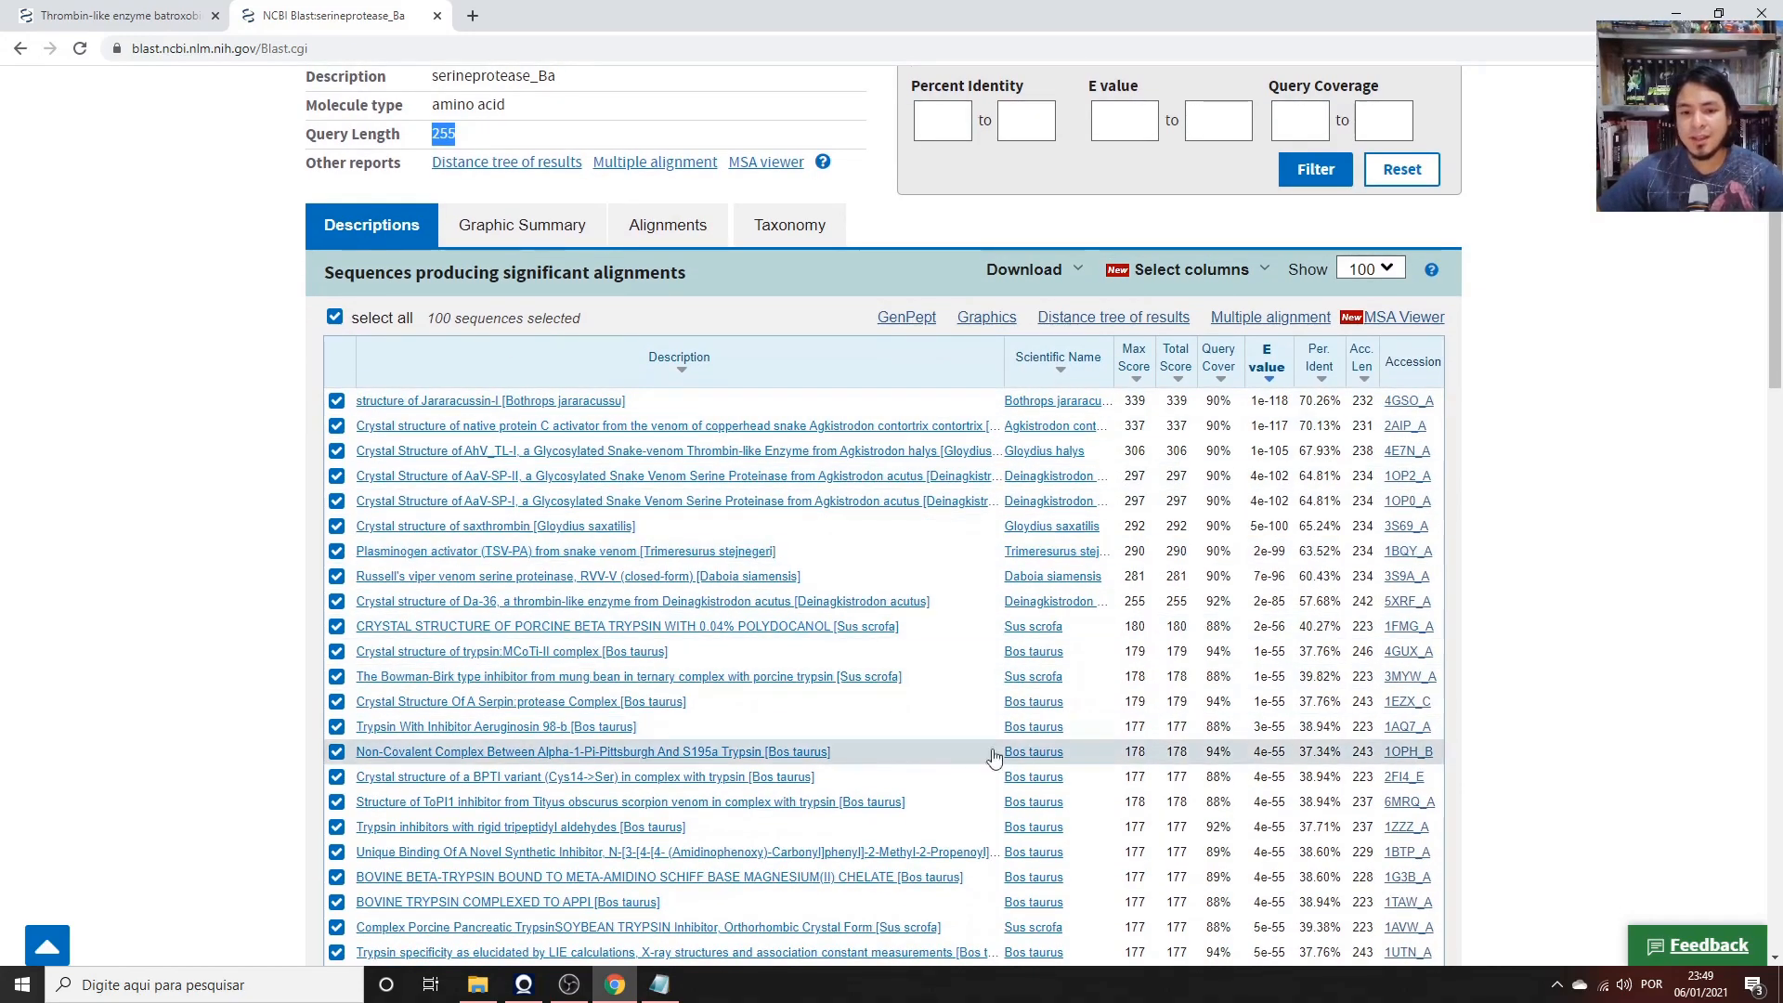
scroll(483, 372, down, 2)
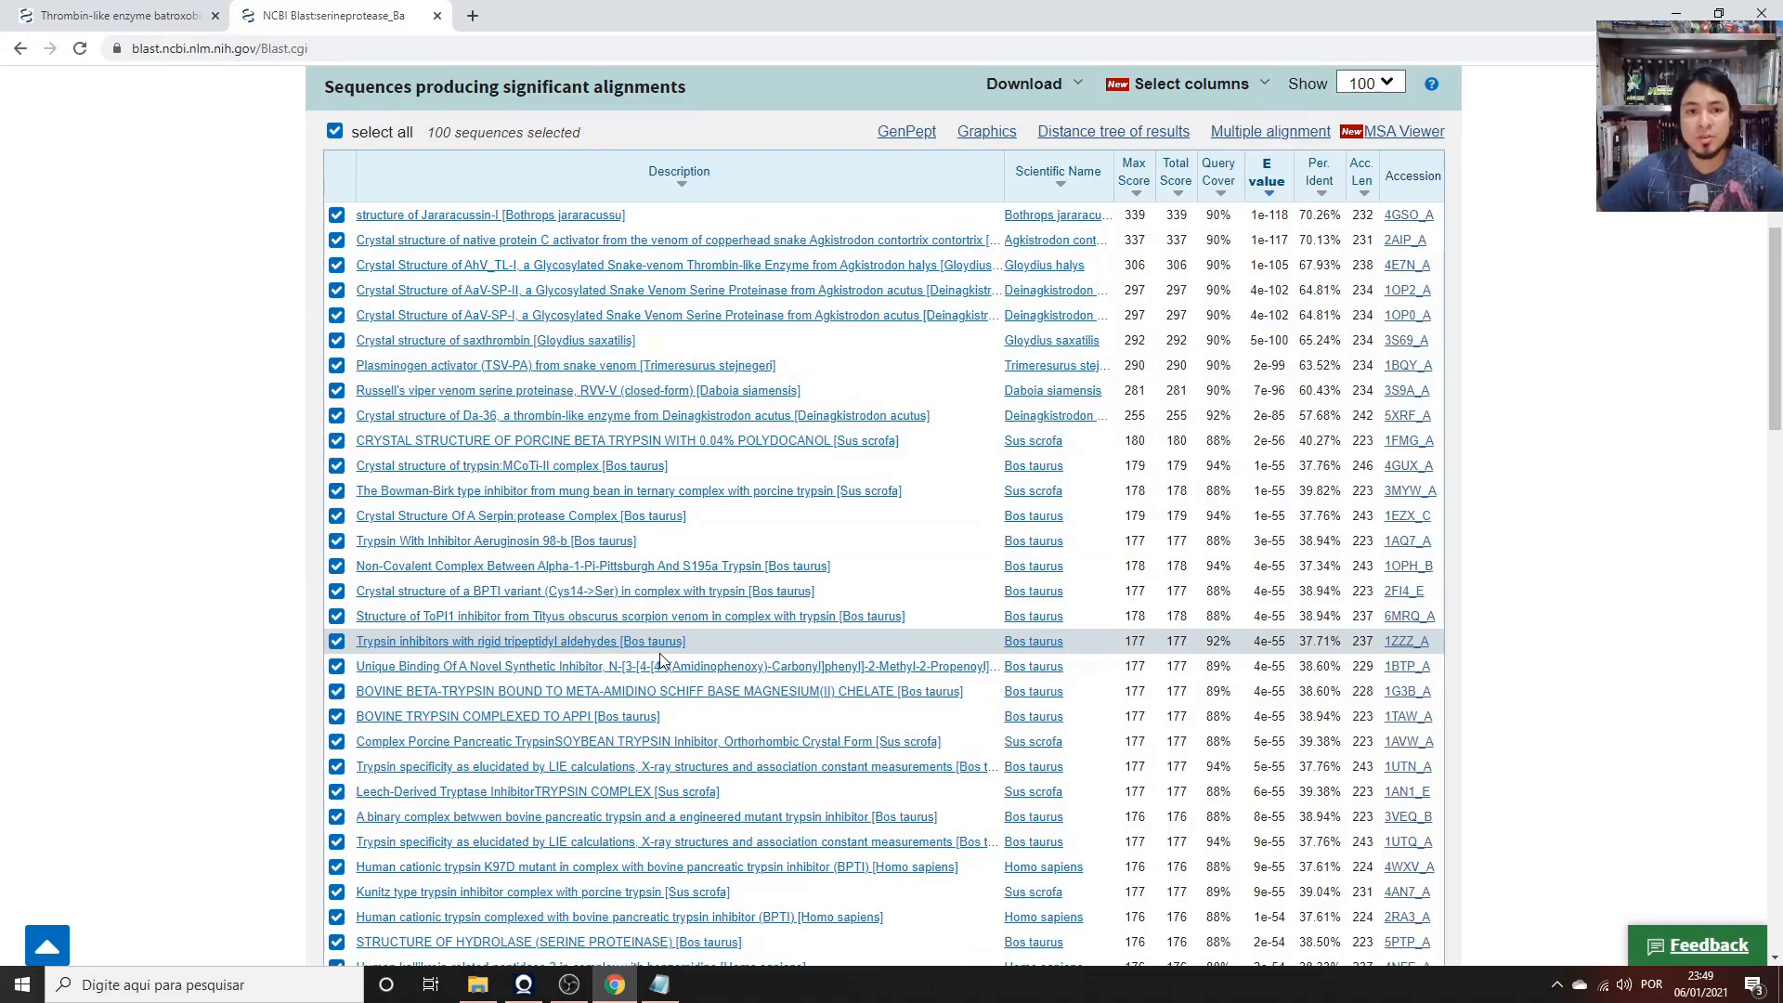
scroll(675, 687, up, 4)
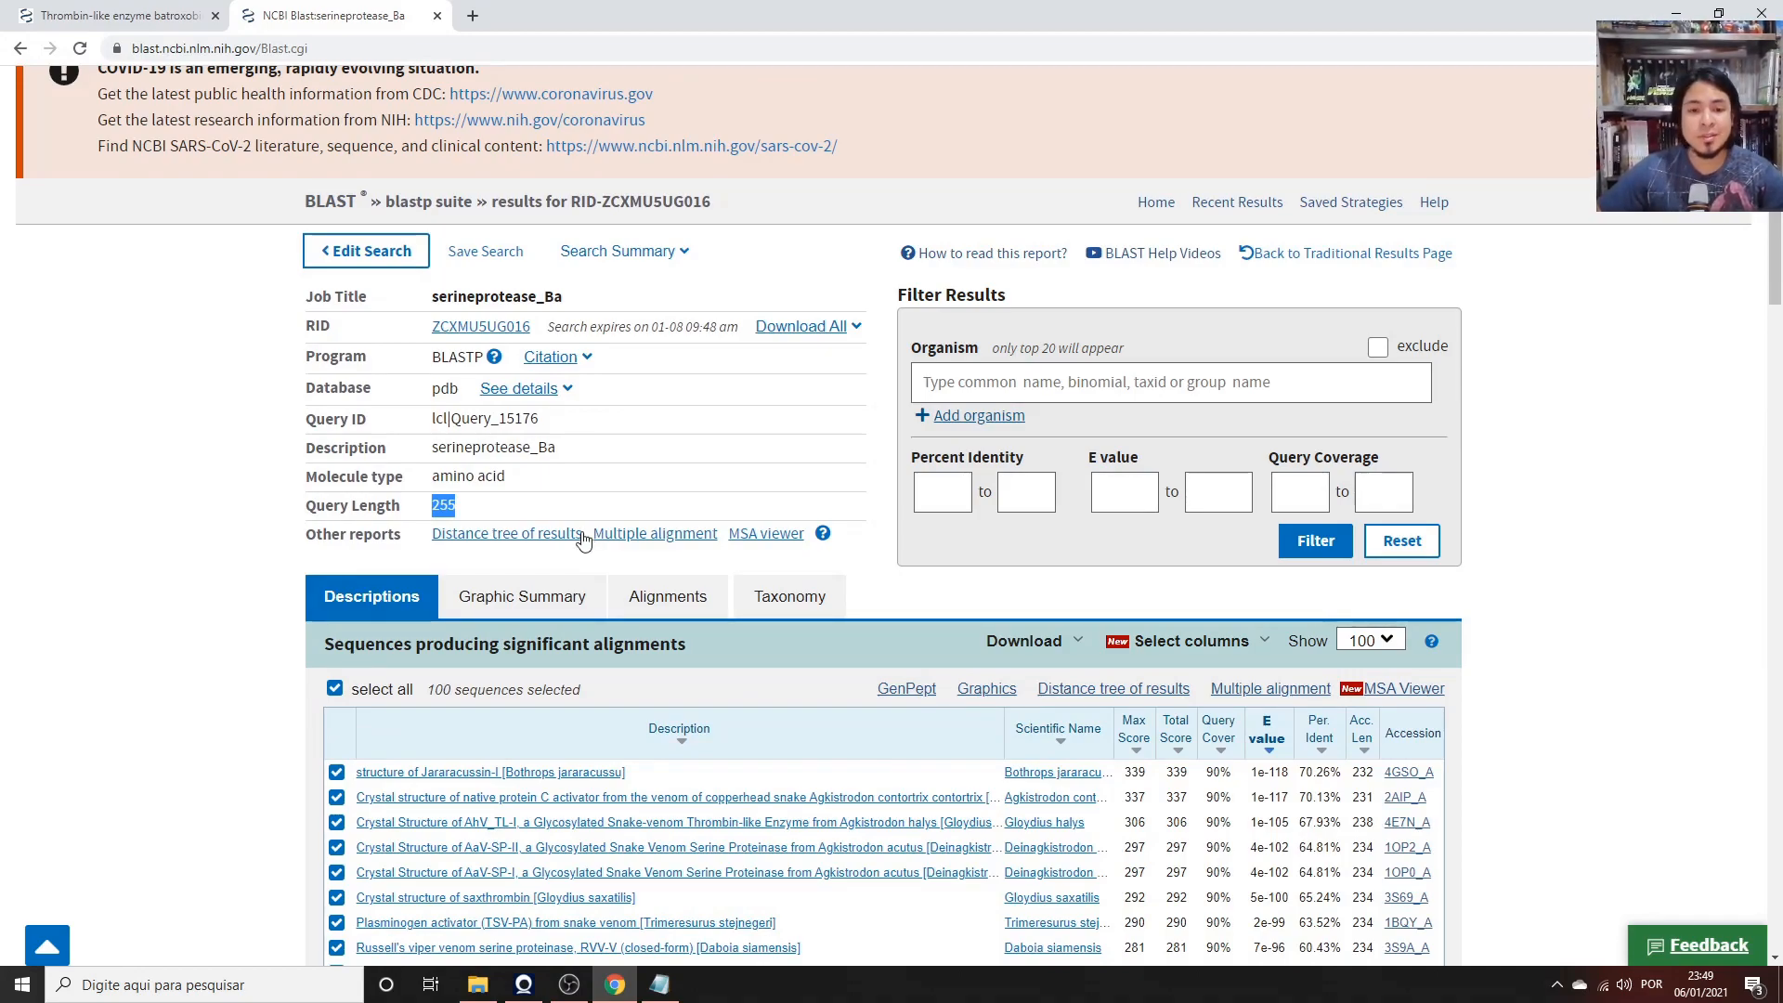
scroll(799, 650, down, 2)
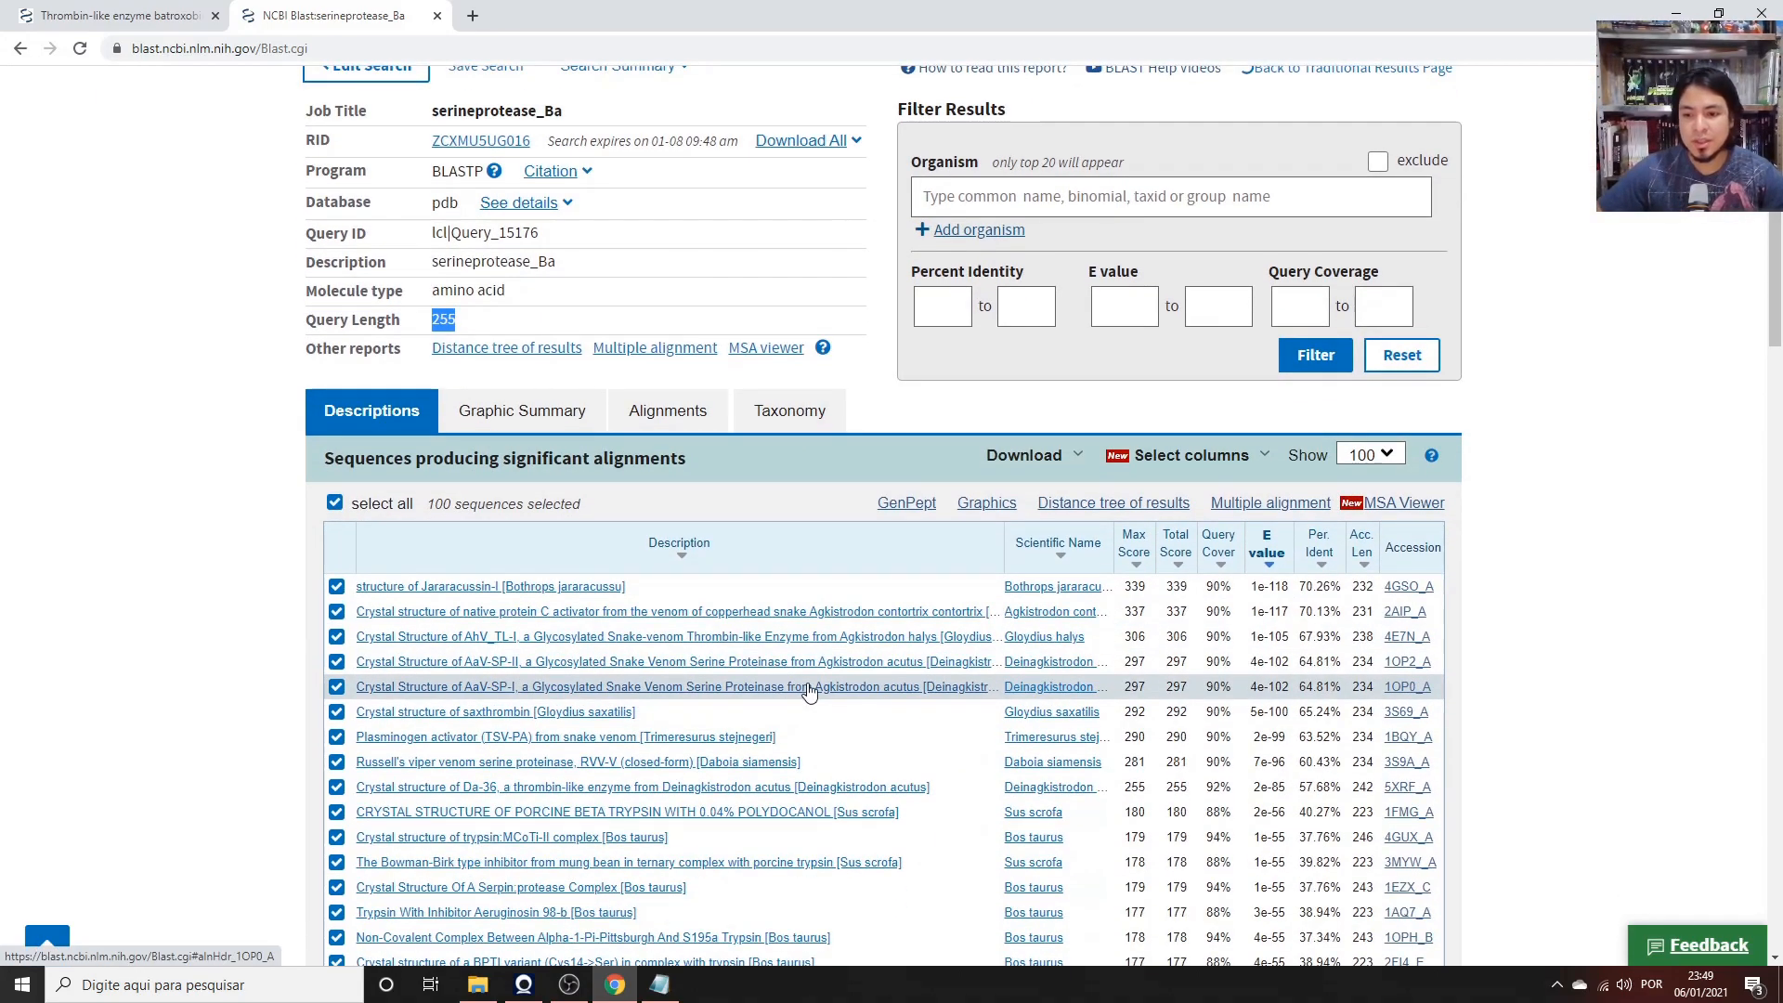
scroll(808, 692, down, 3)
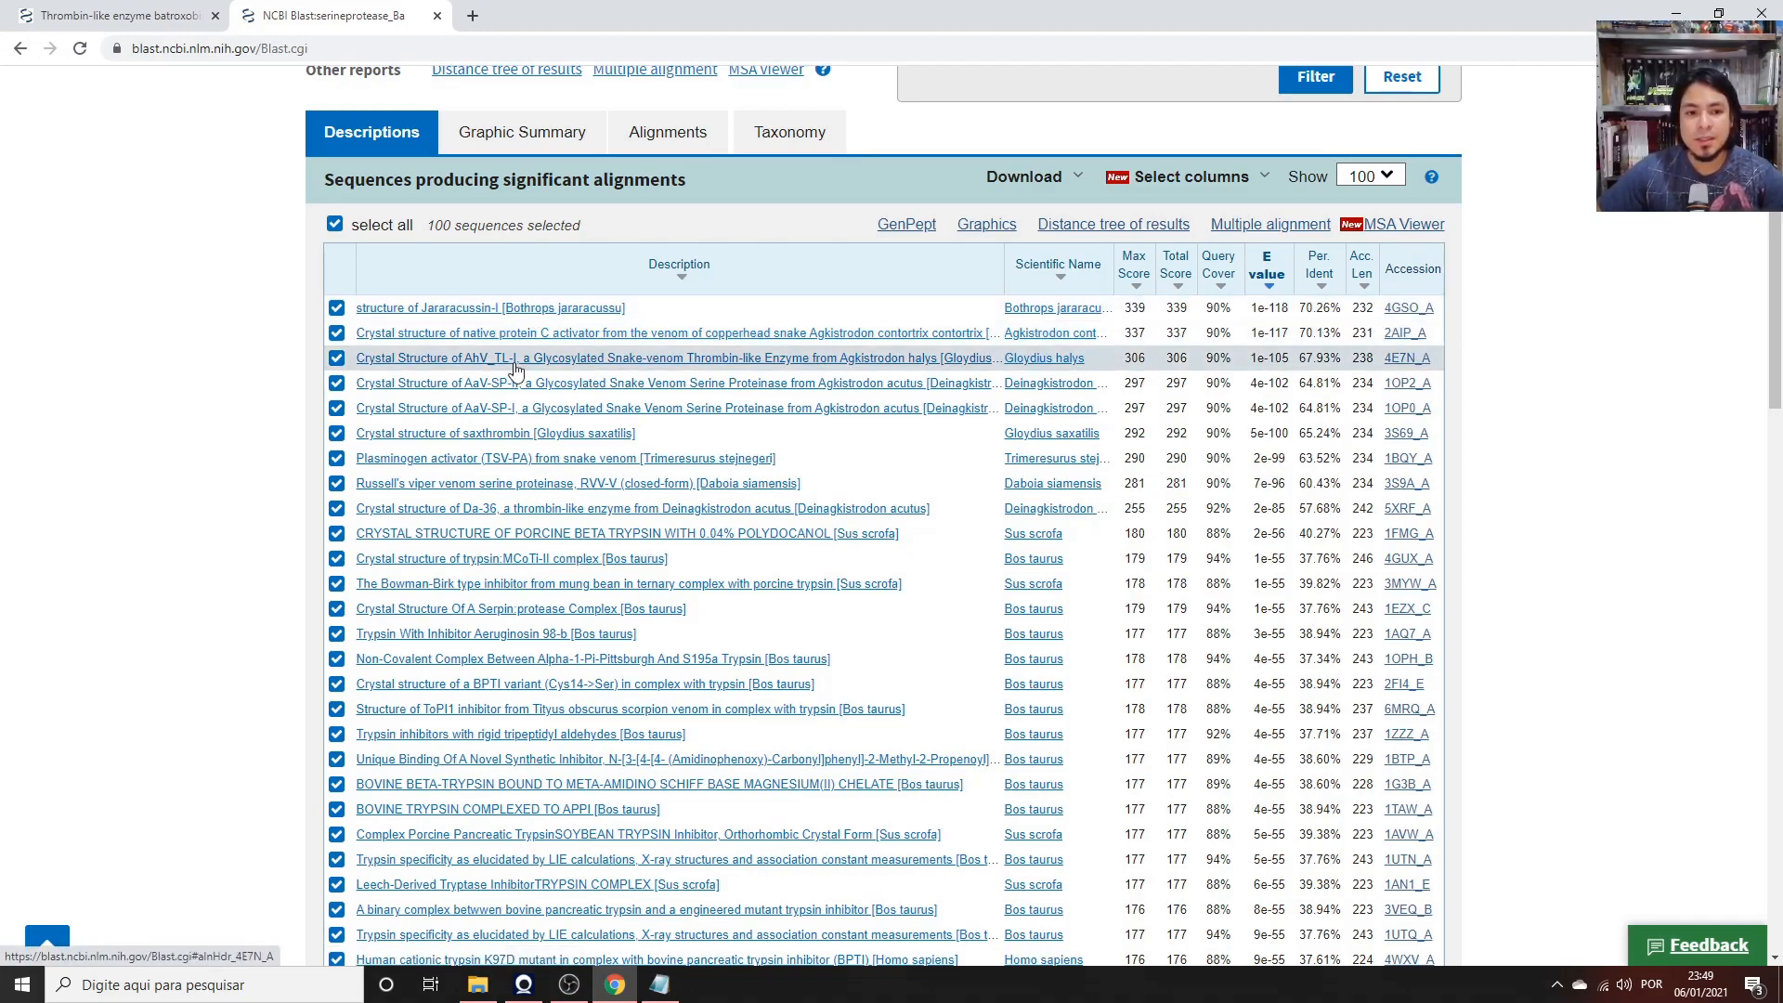
scroll(505, 587, down, 18)
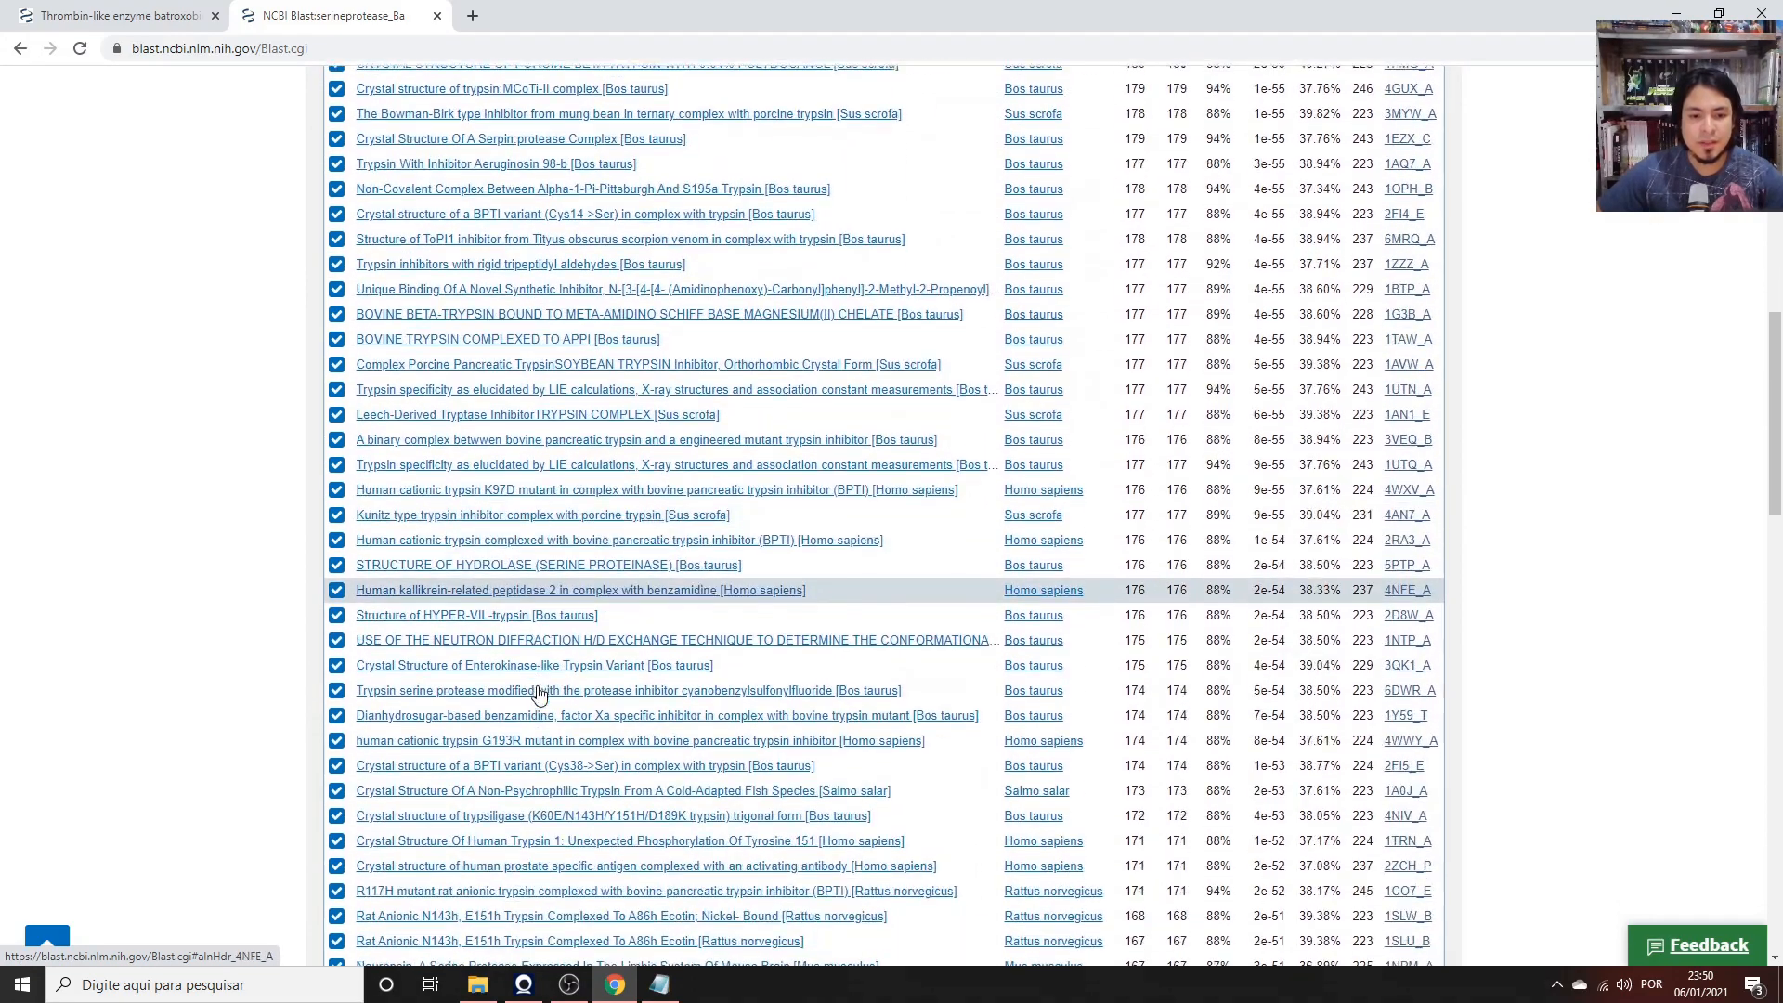
scroll(537, 684, down, 7)
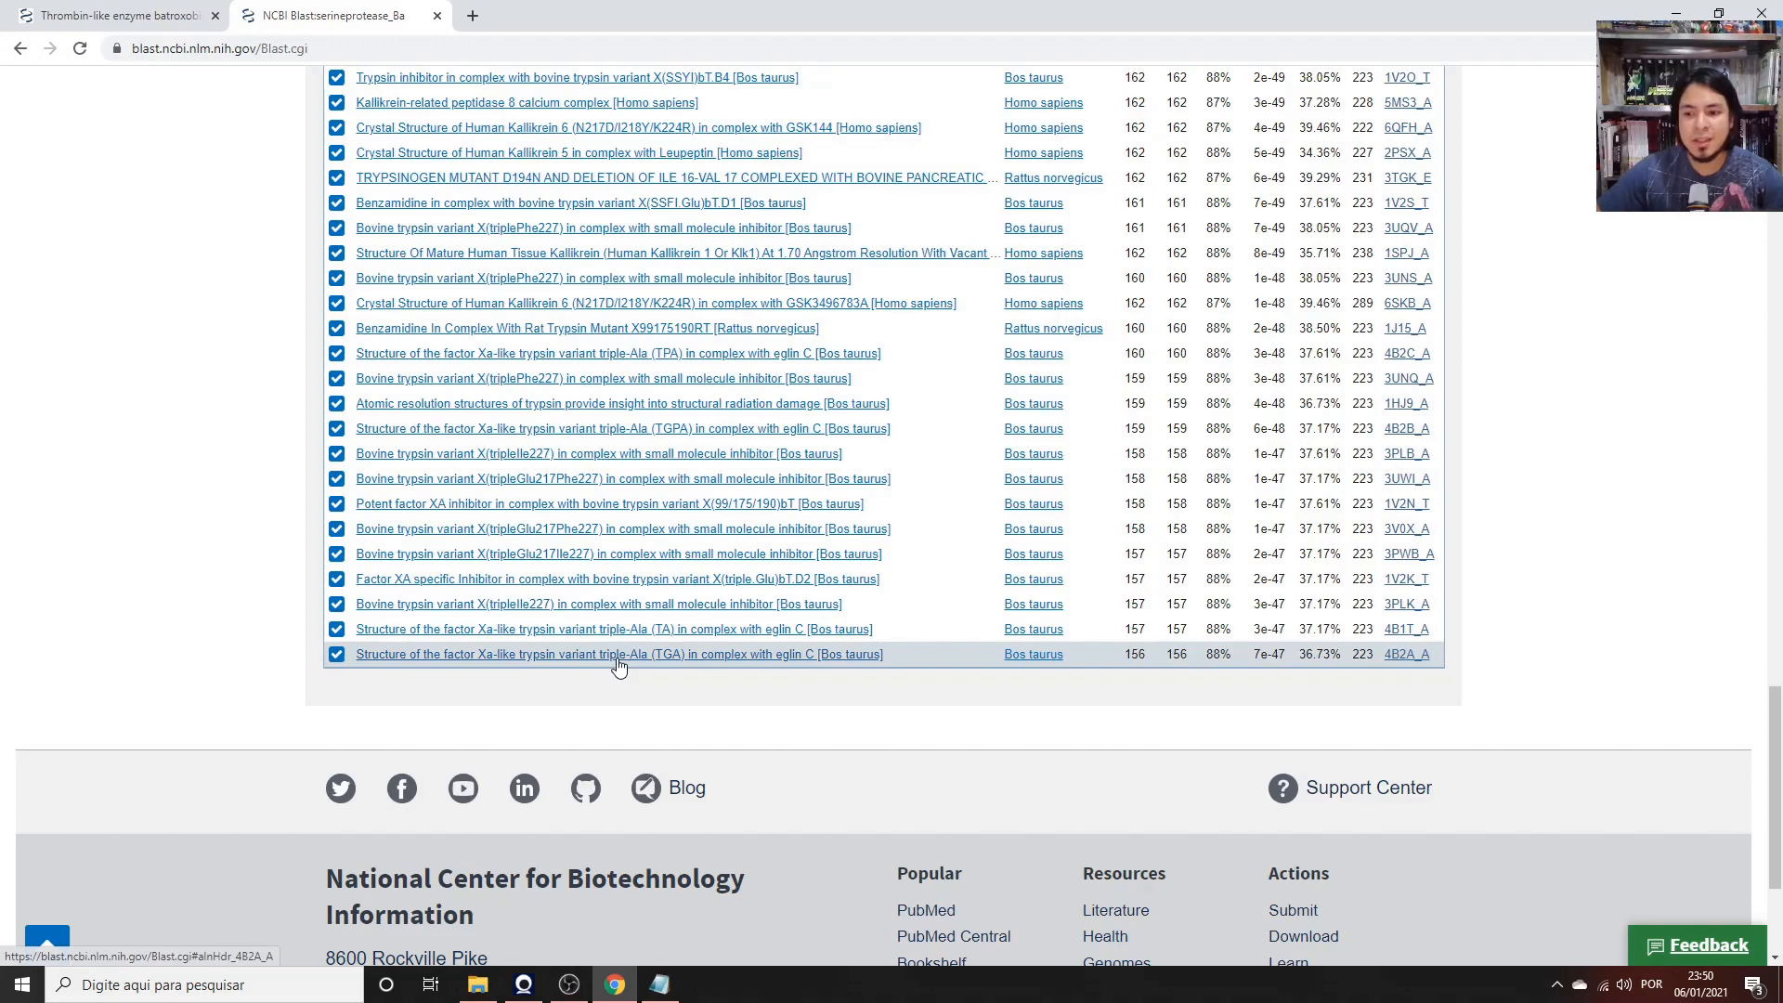
scroll(641, 625, up, 12)
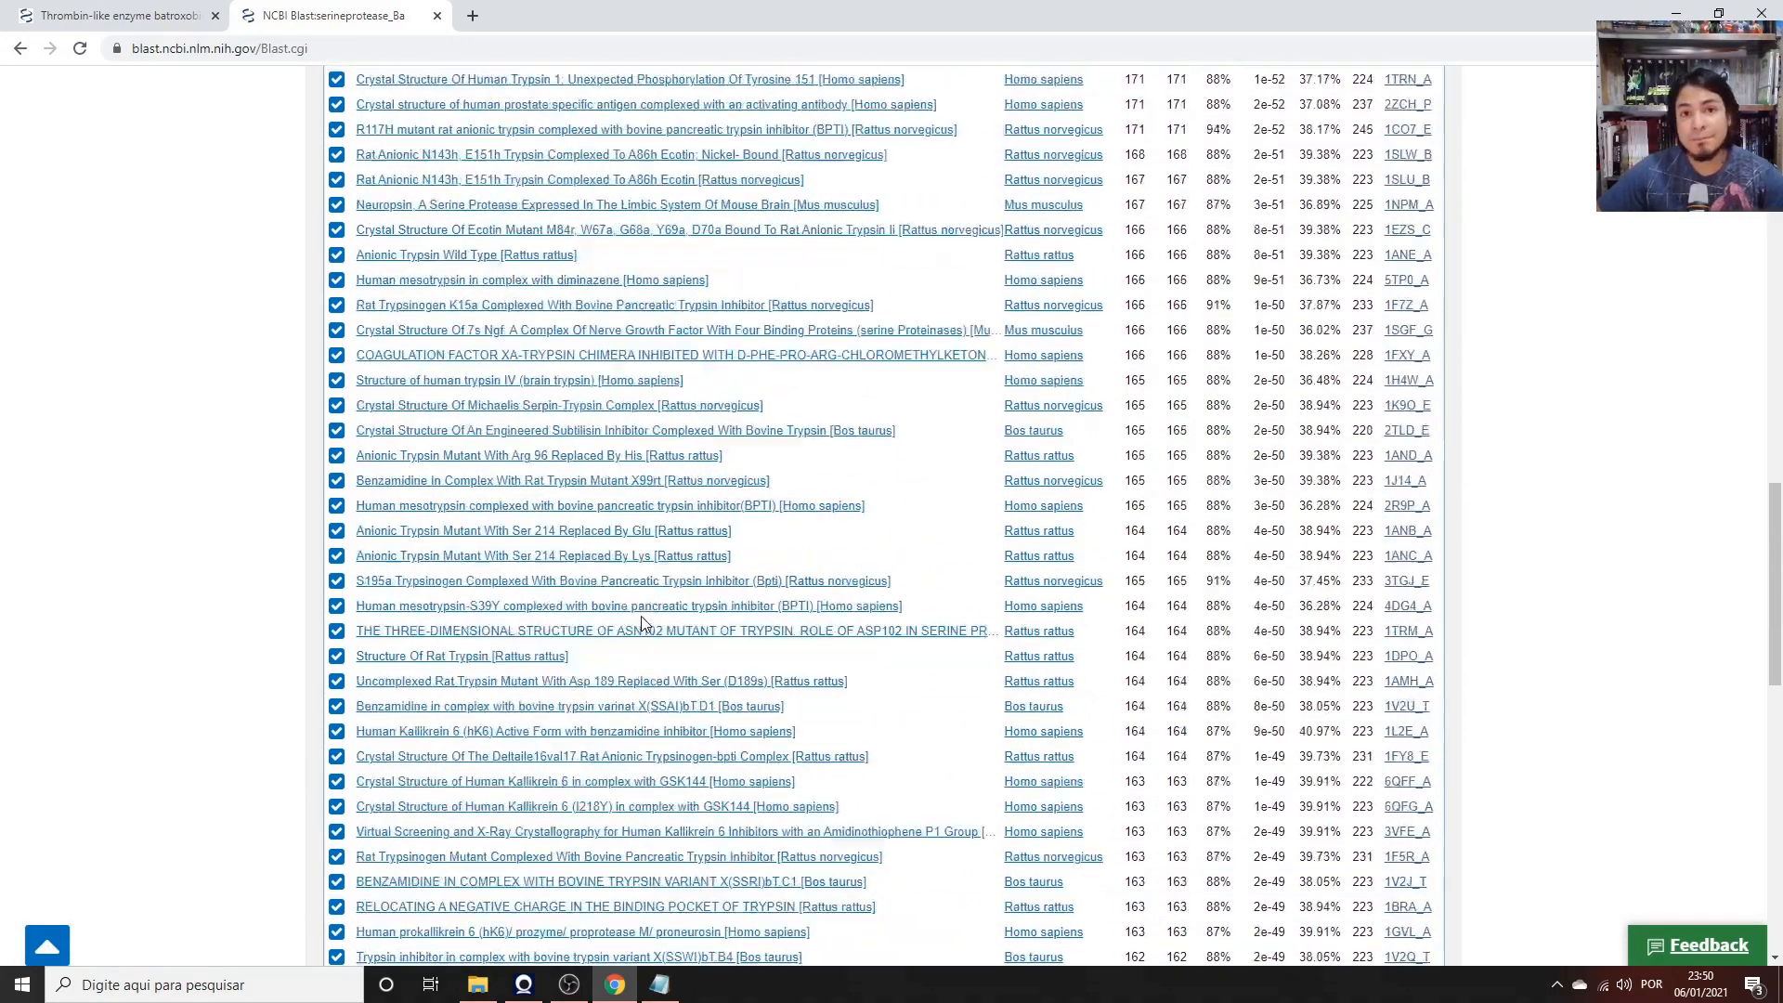
scroll(641, 623, up, 6)
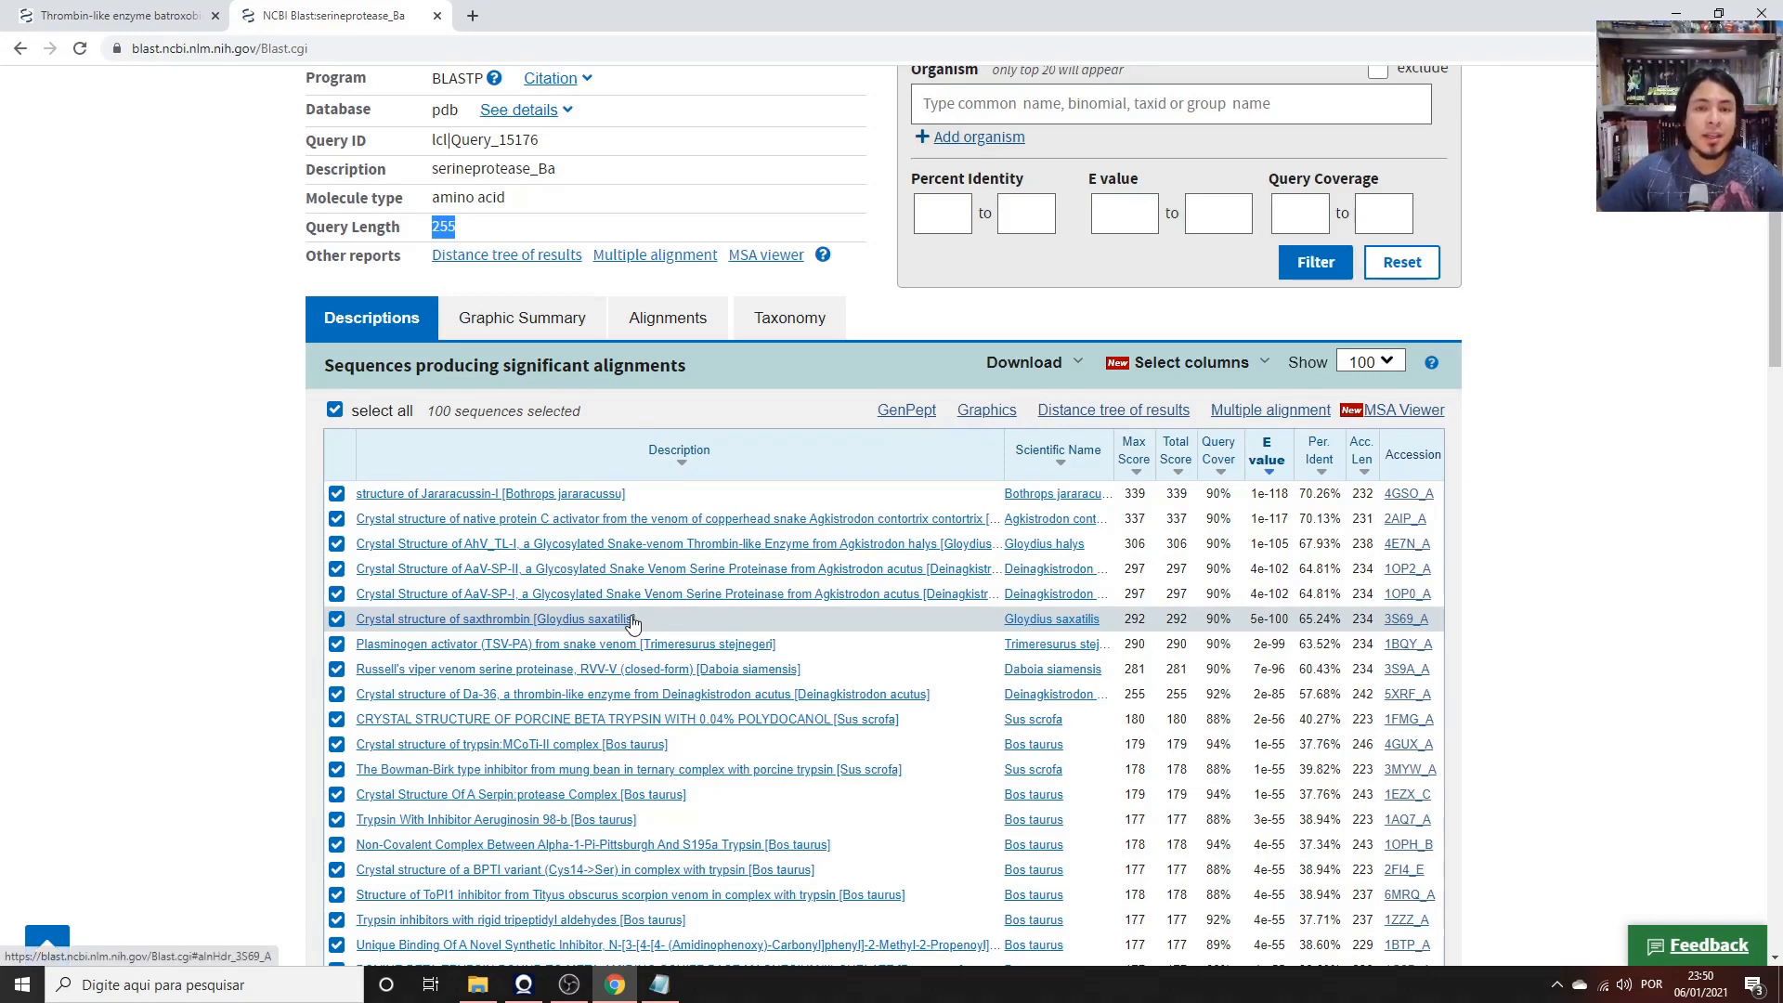
Compare the percent identity, E value and query cover of the hits throughout the alignment list.
scroll(939, 605, down, 2)
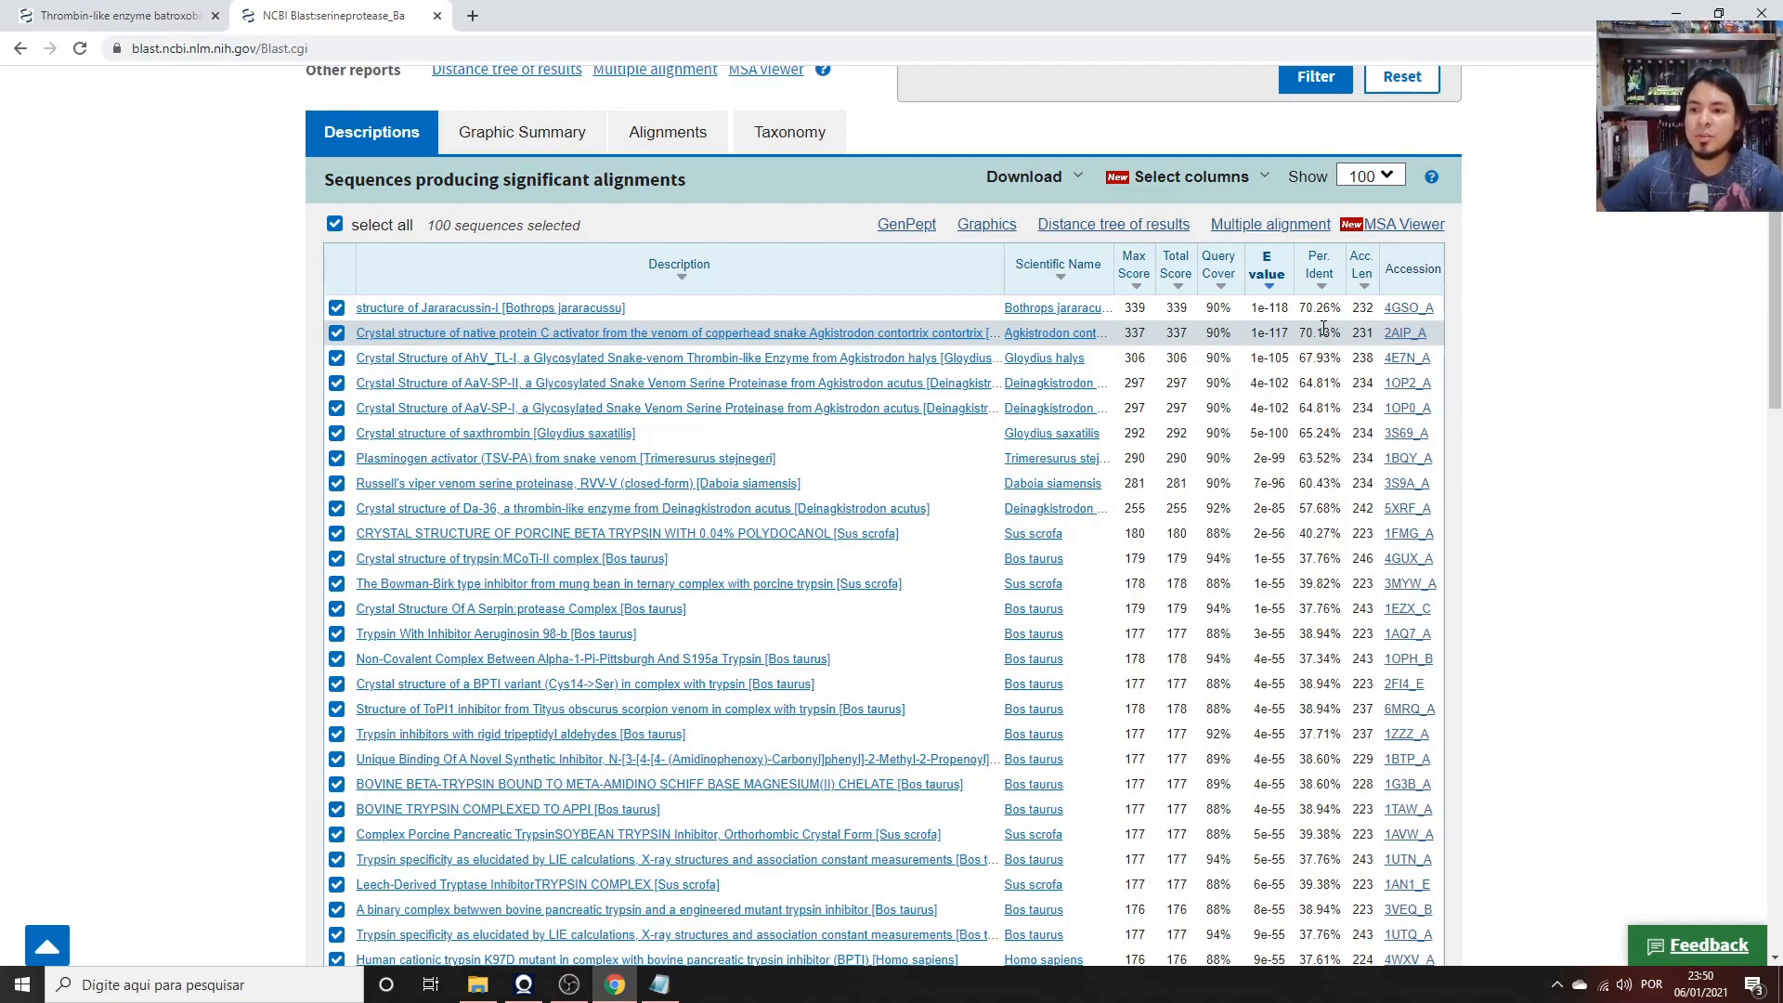
scroll(1330, 437, down, 5)
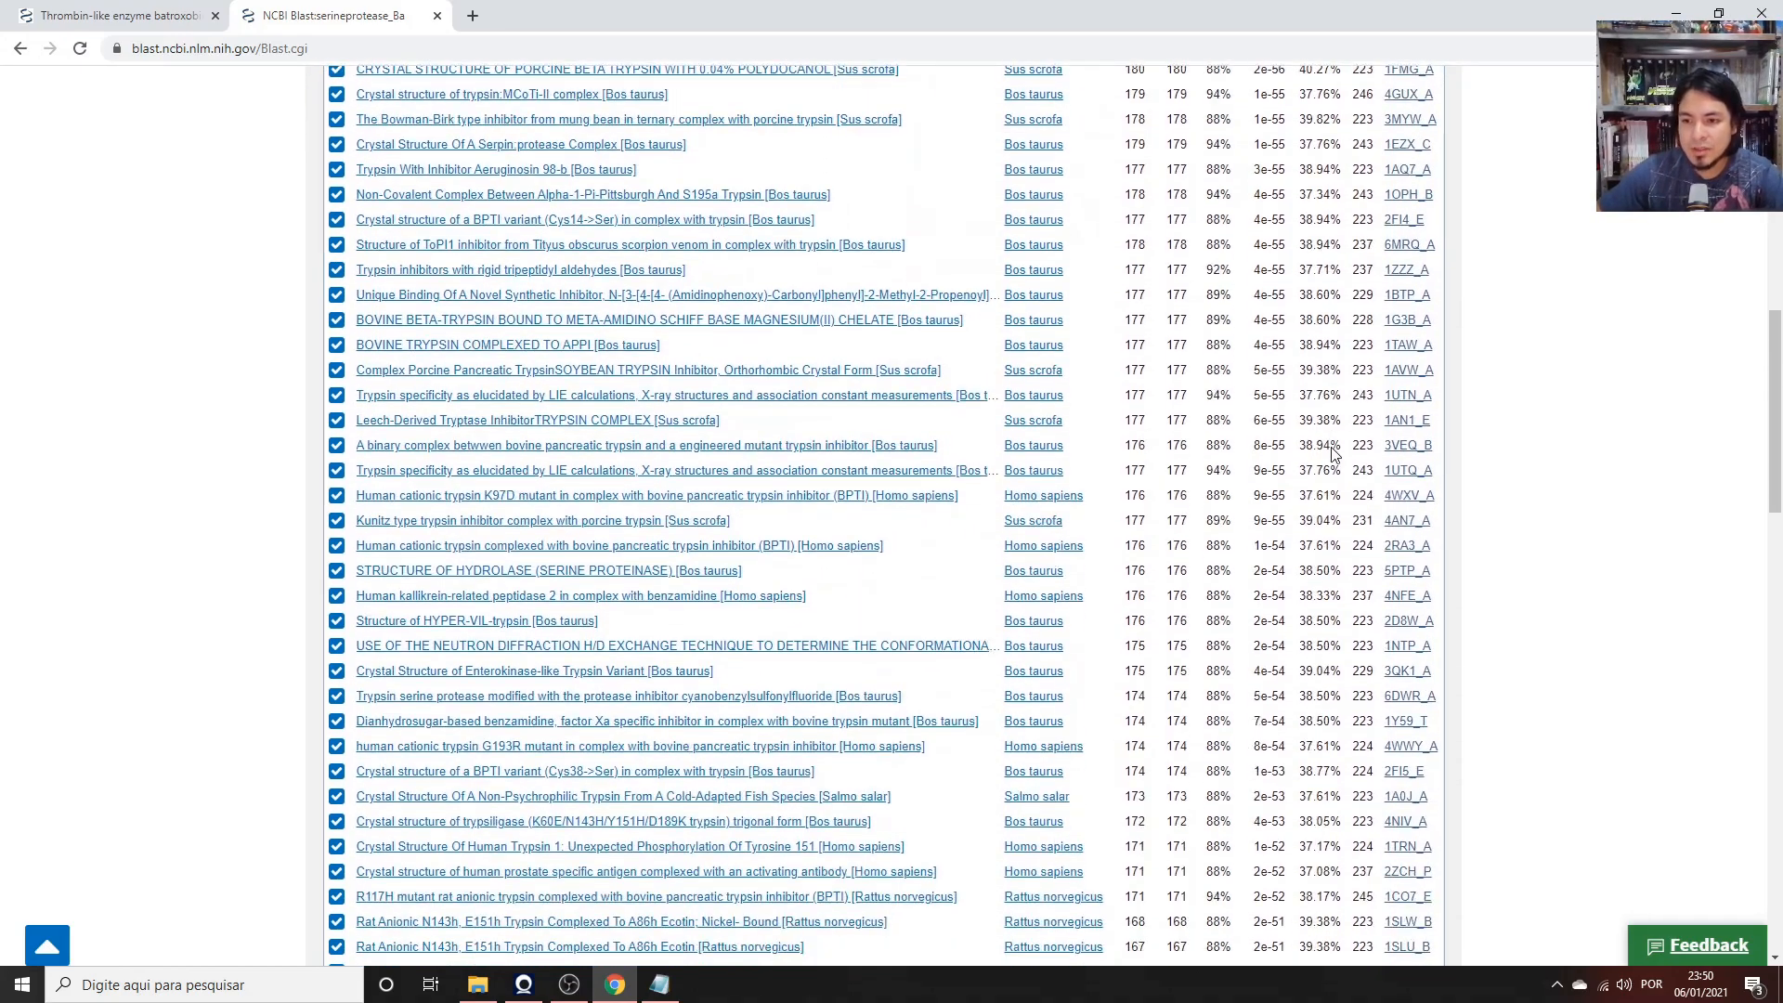
scroll(1330, 453, down, 8)
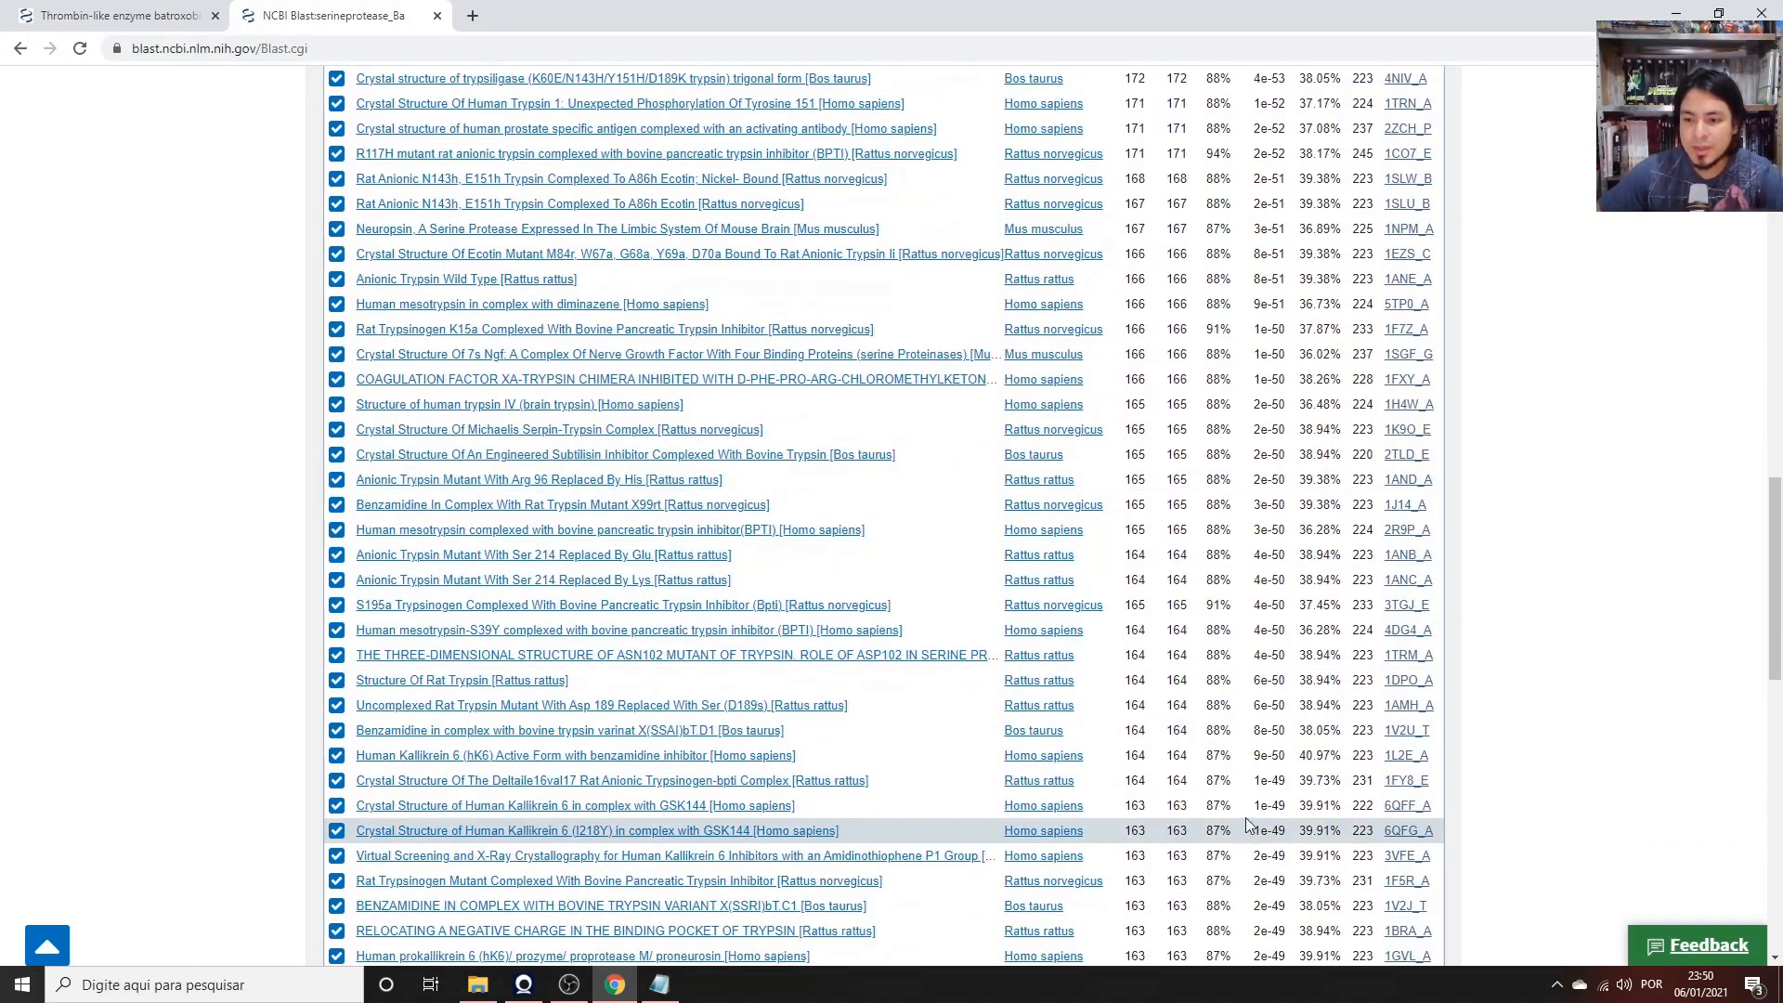
scroll(1249, 824, down, 5)
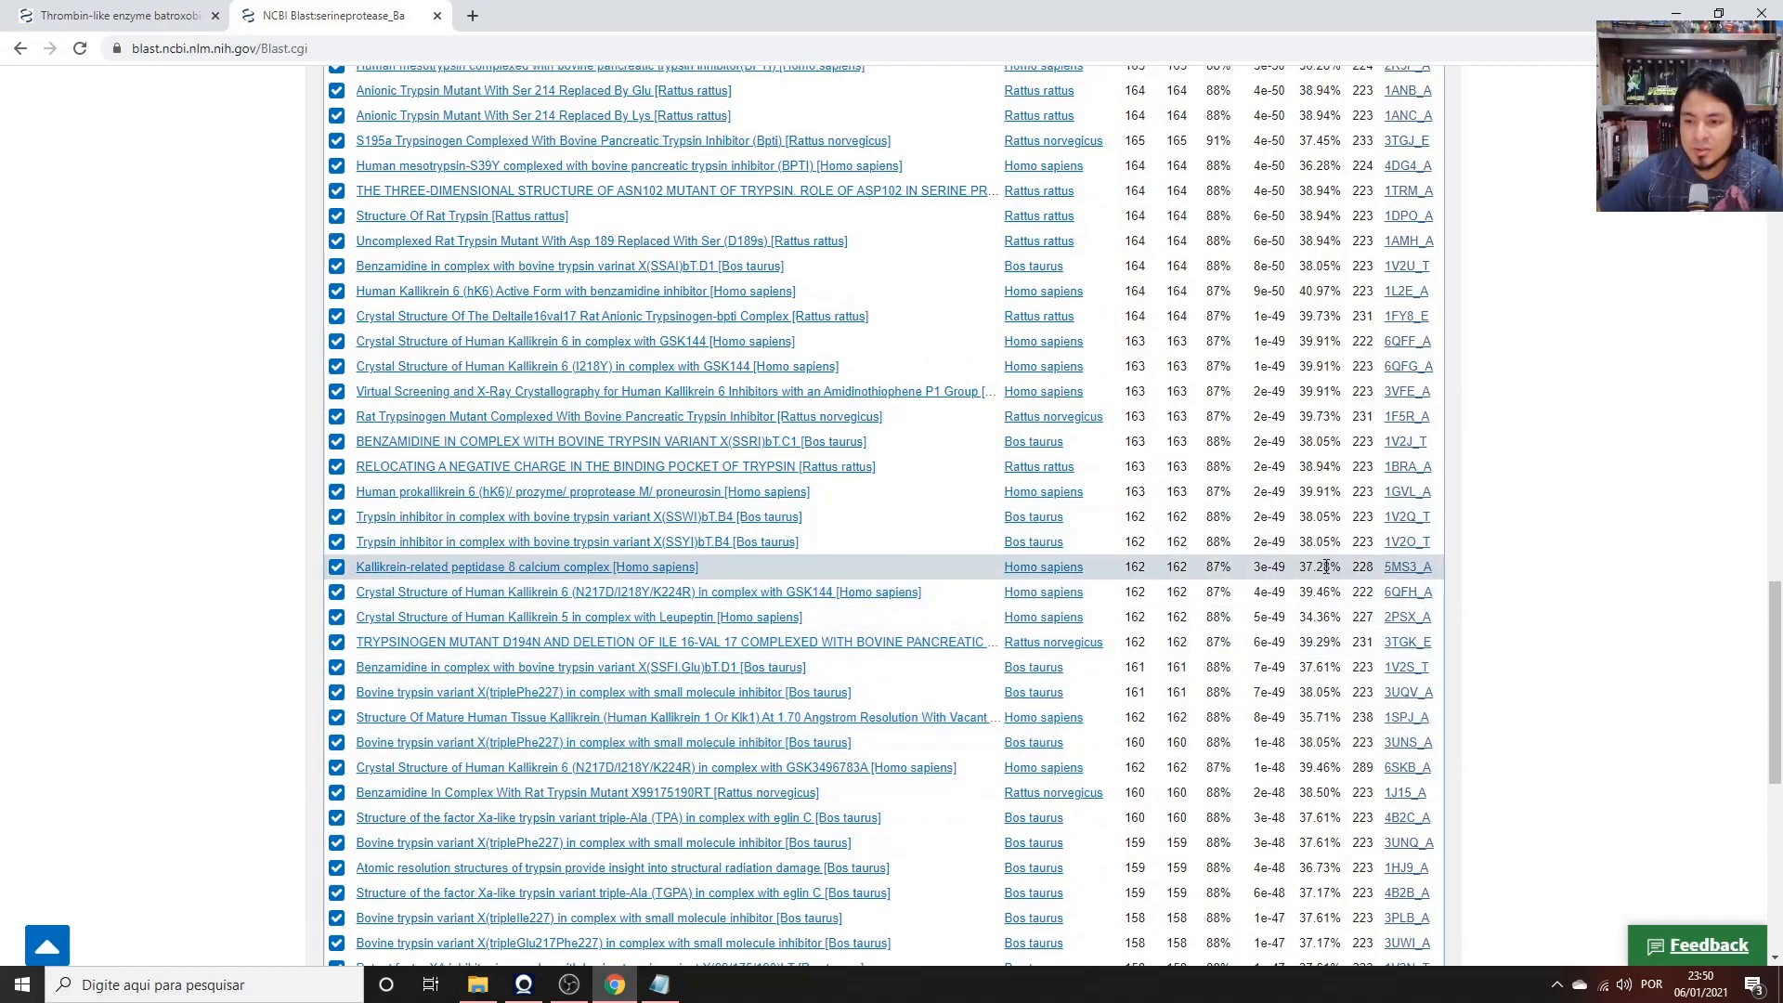
scroll(1328, 566, up, 20)
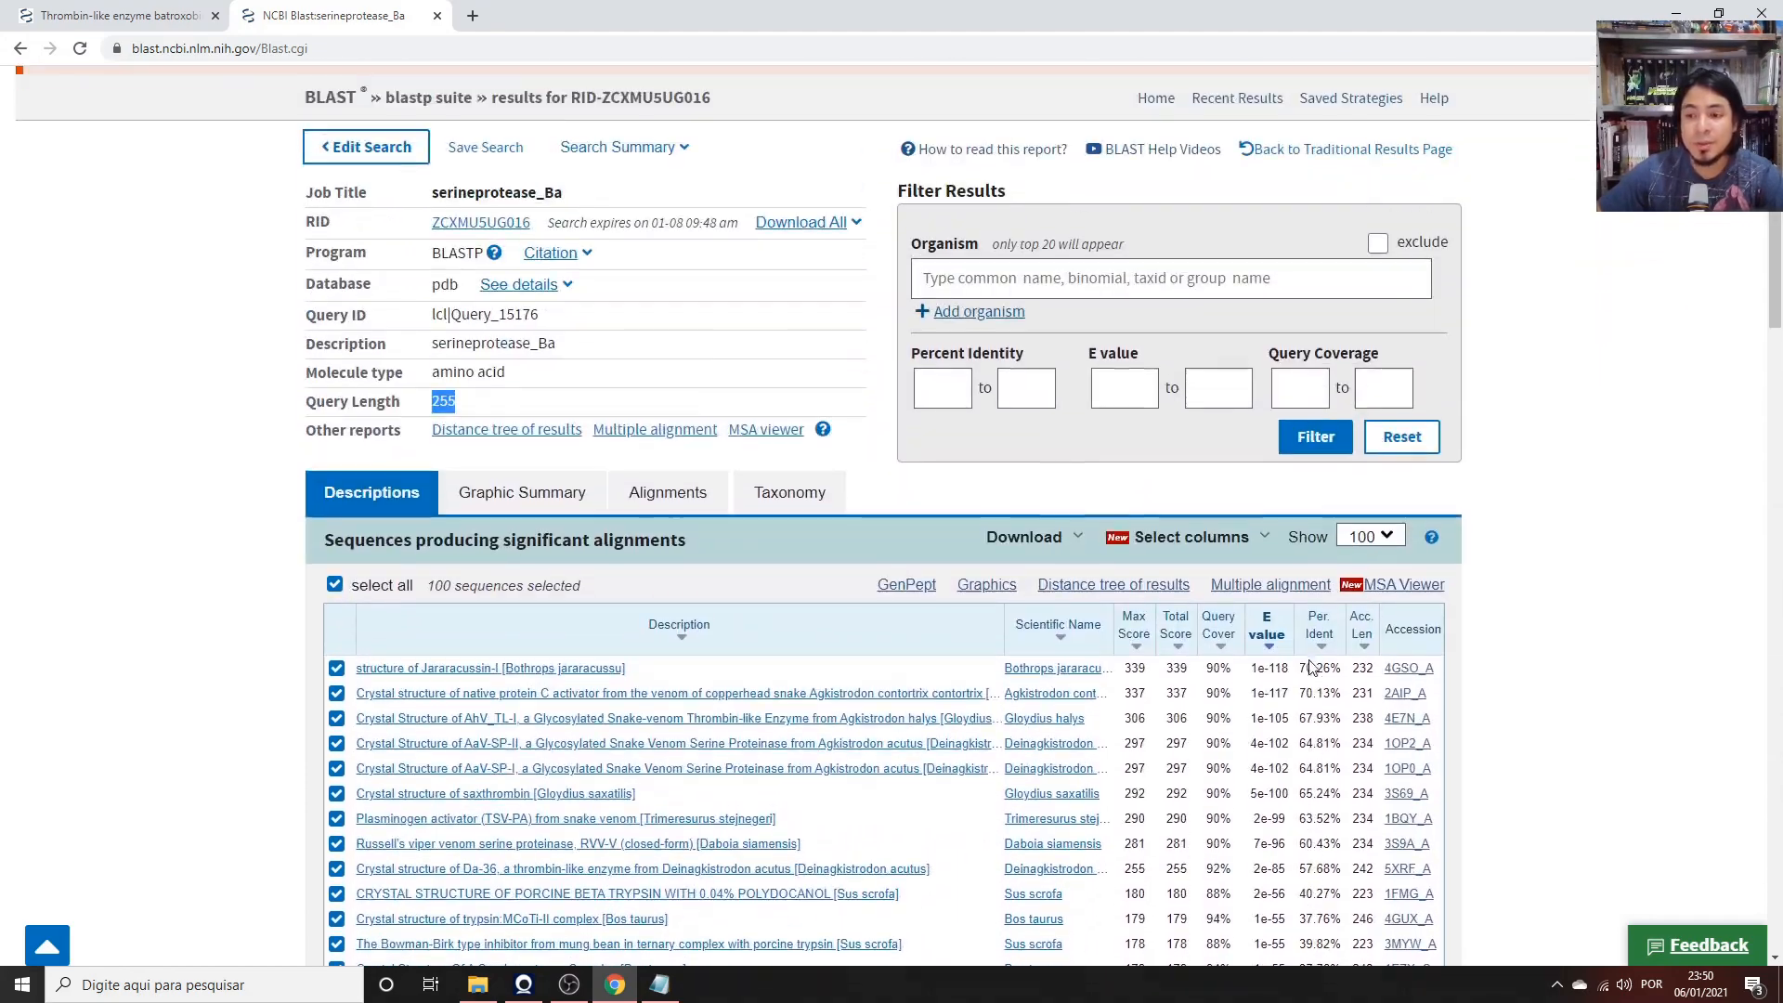
scroll(1549, 478, down, 4)
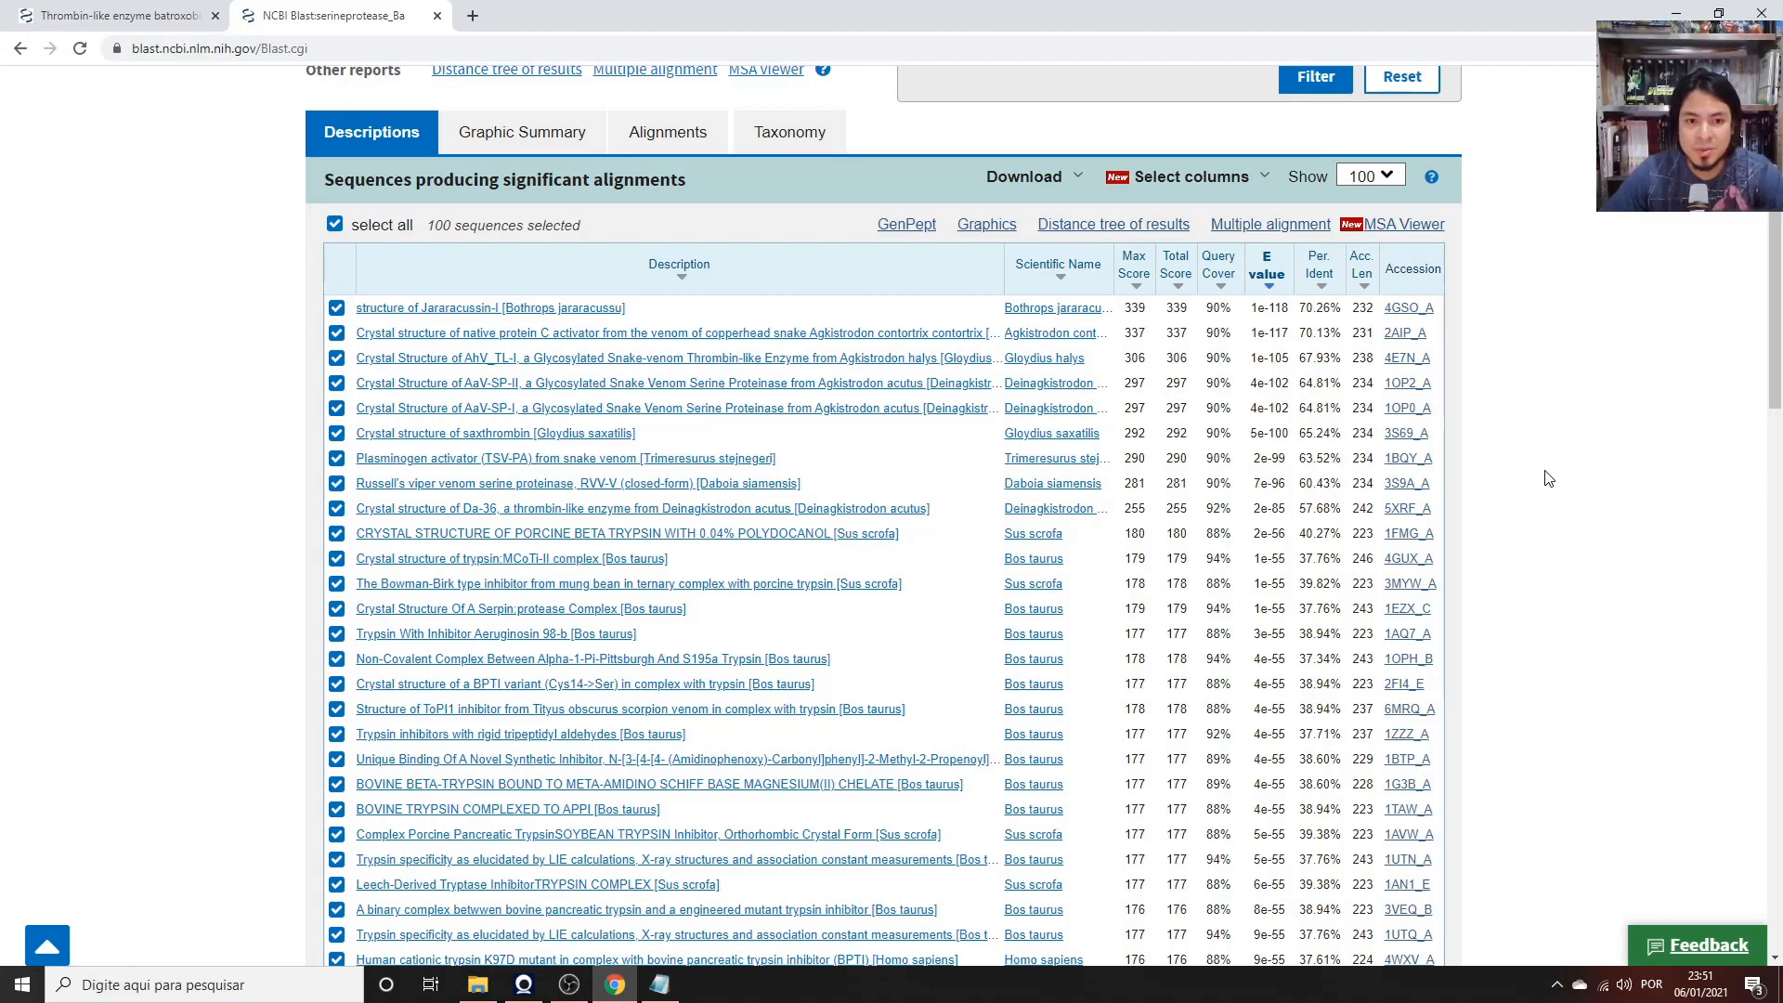
drag(1781, 342, 1782, 340)
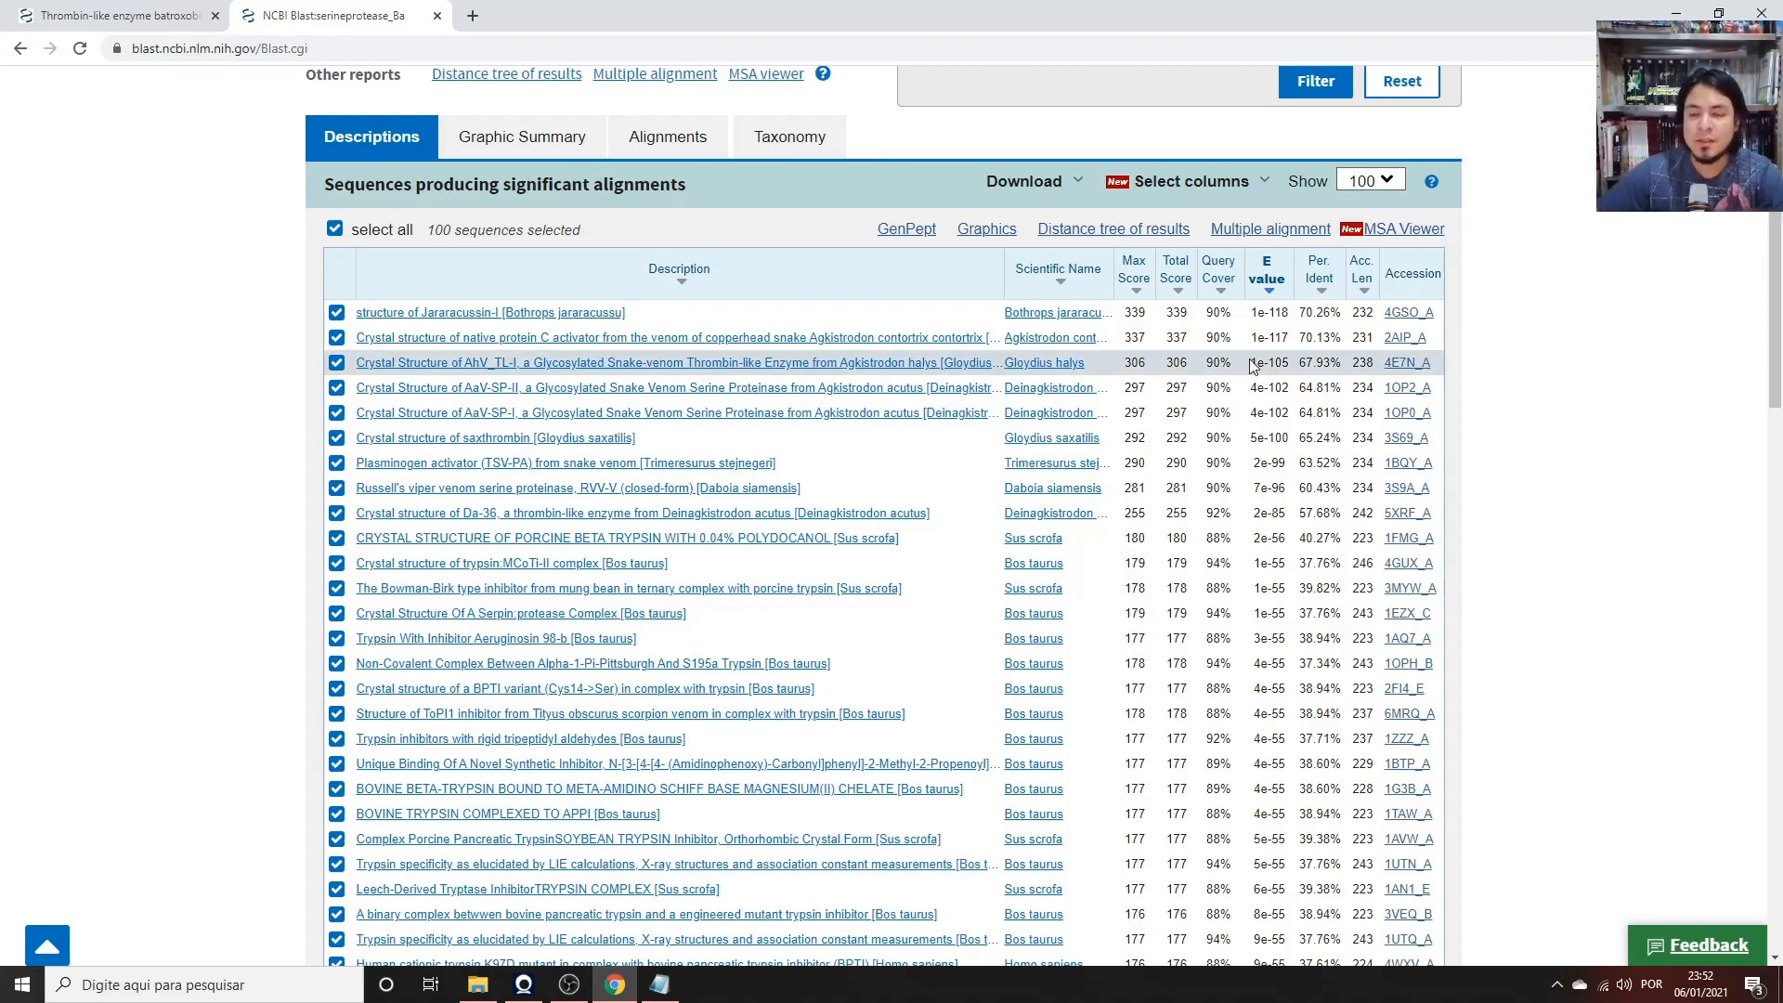
Examine the graphic summary of how the hits cover the query, and return to the hit descriptions.
click(554, 149)
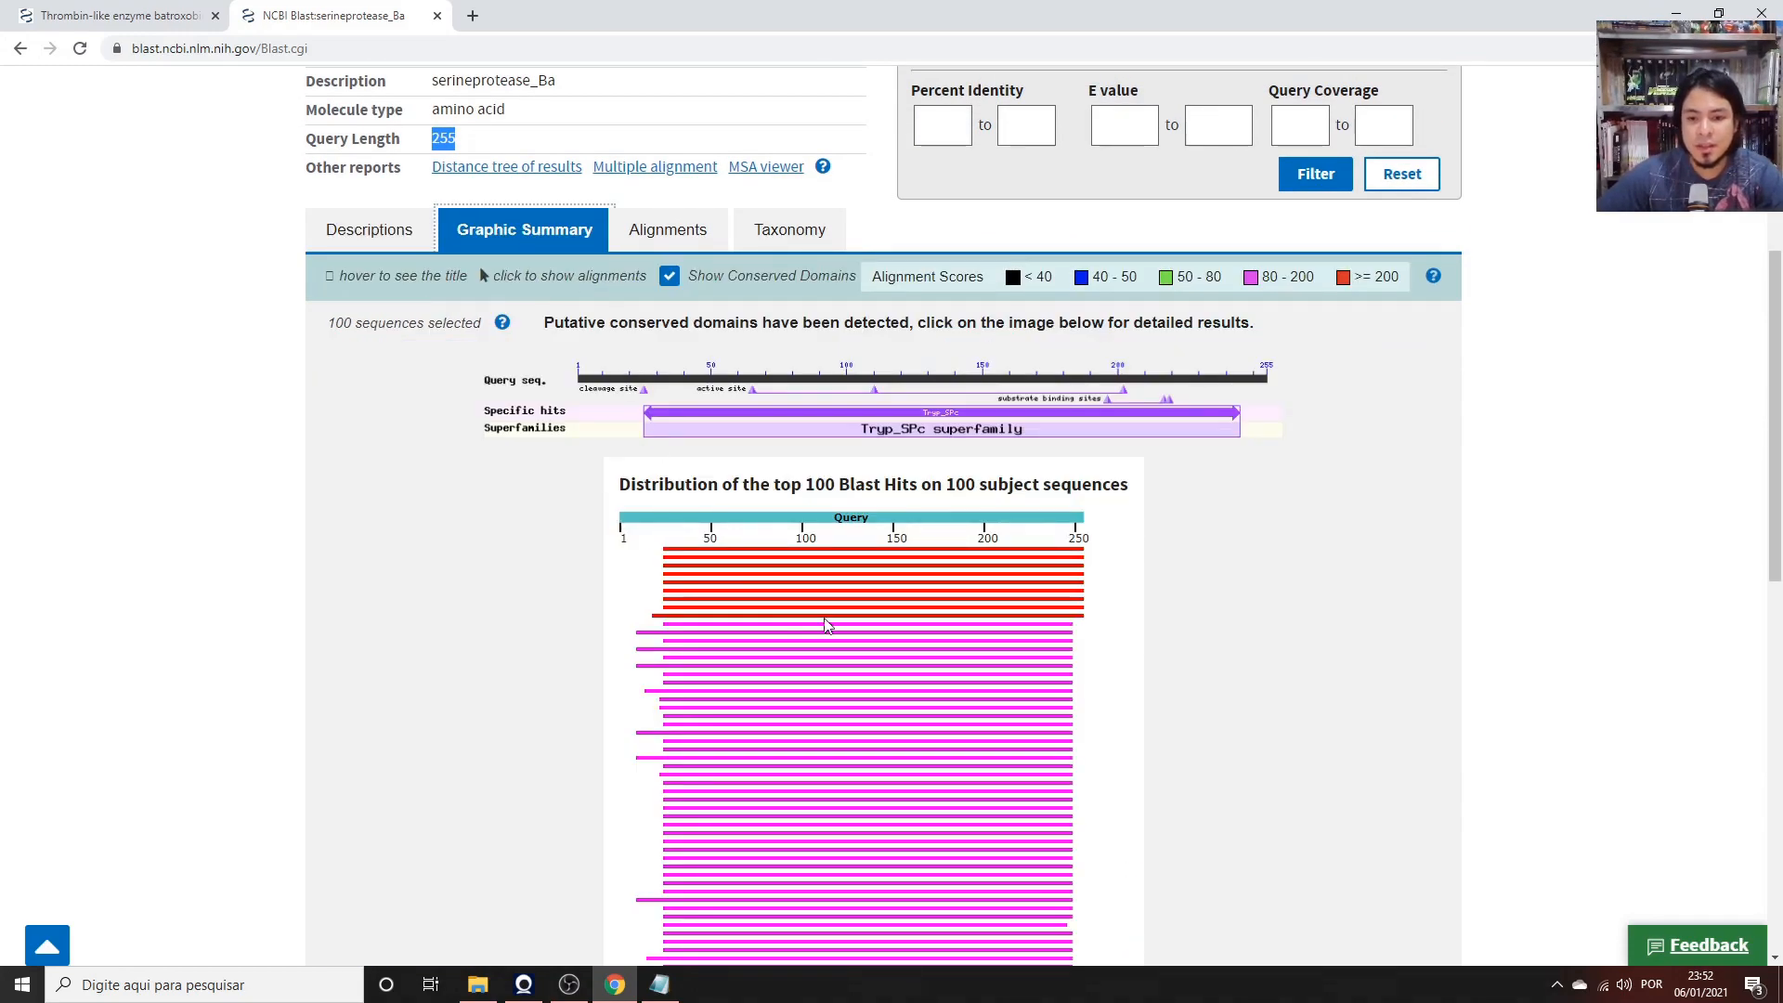
scroll(825, 625, down, 2)
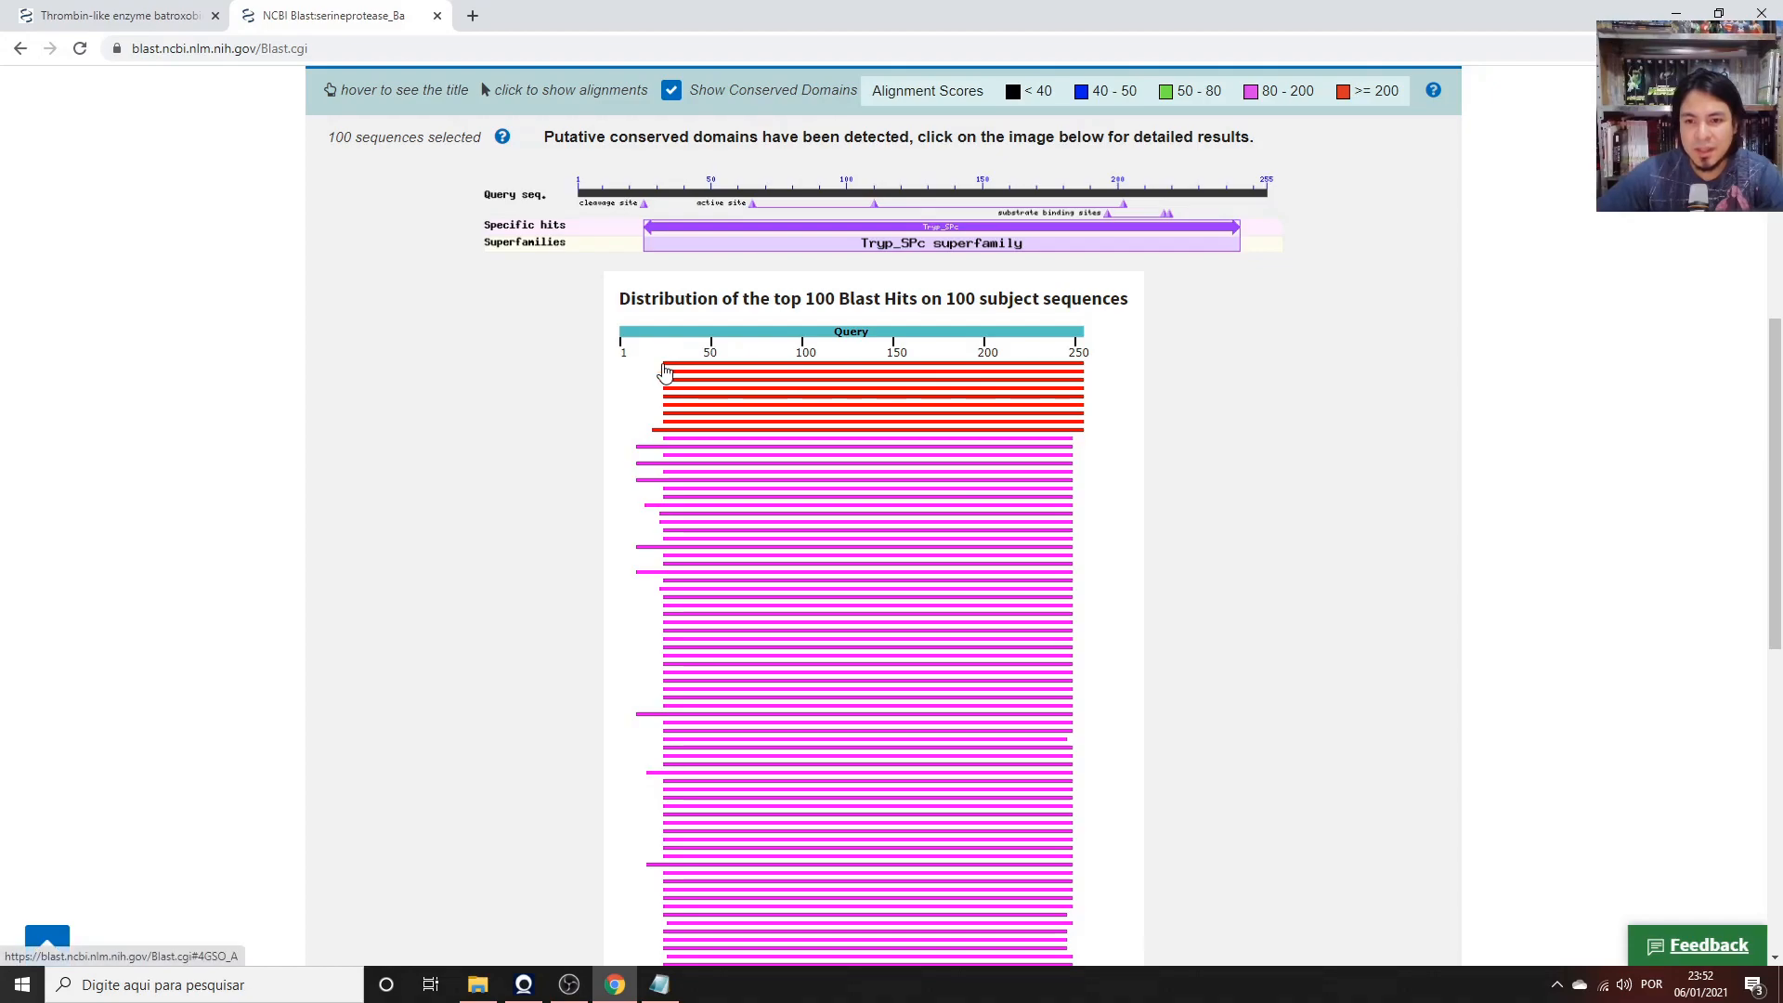
mouse_move(665, 372)
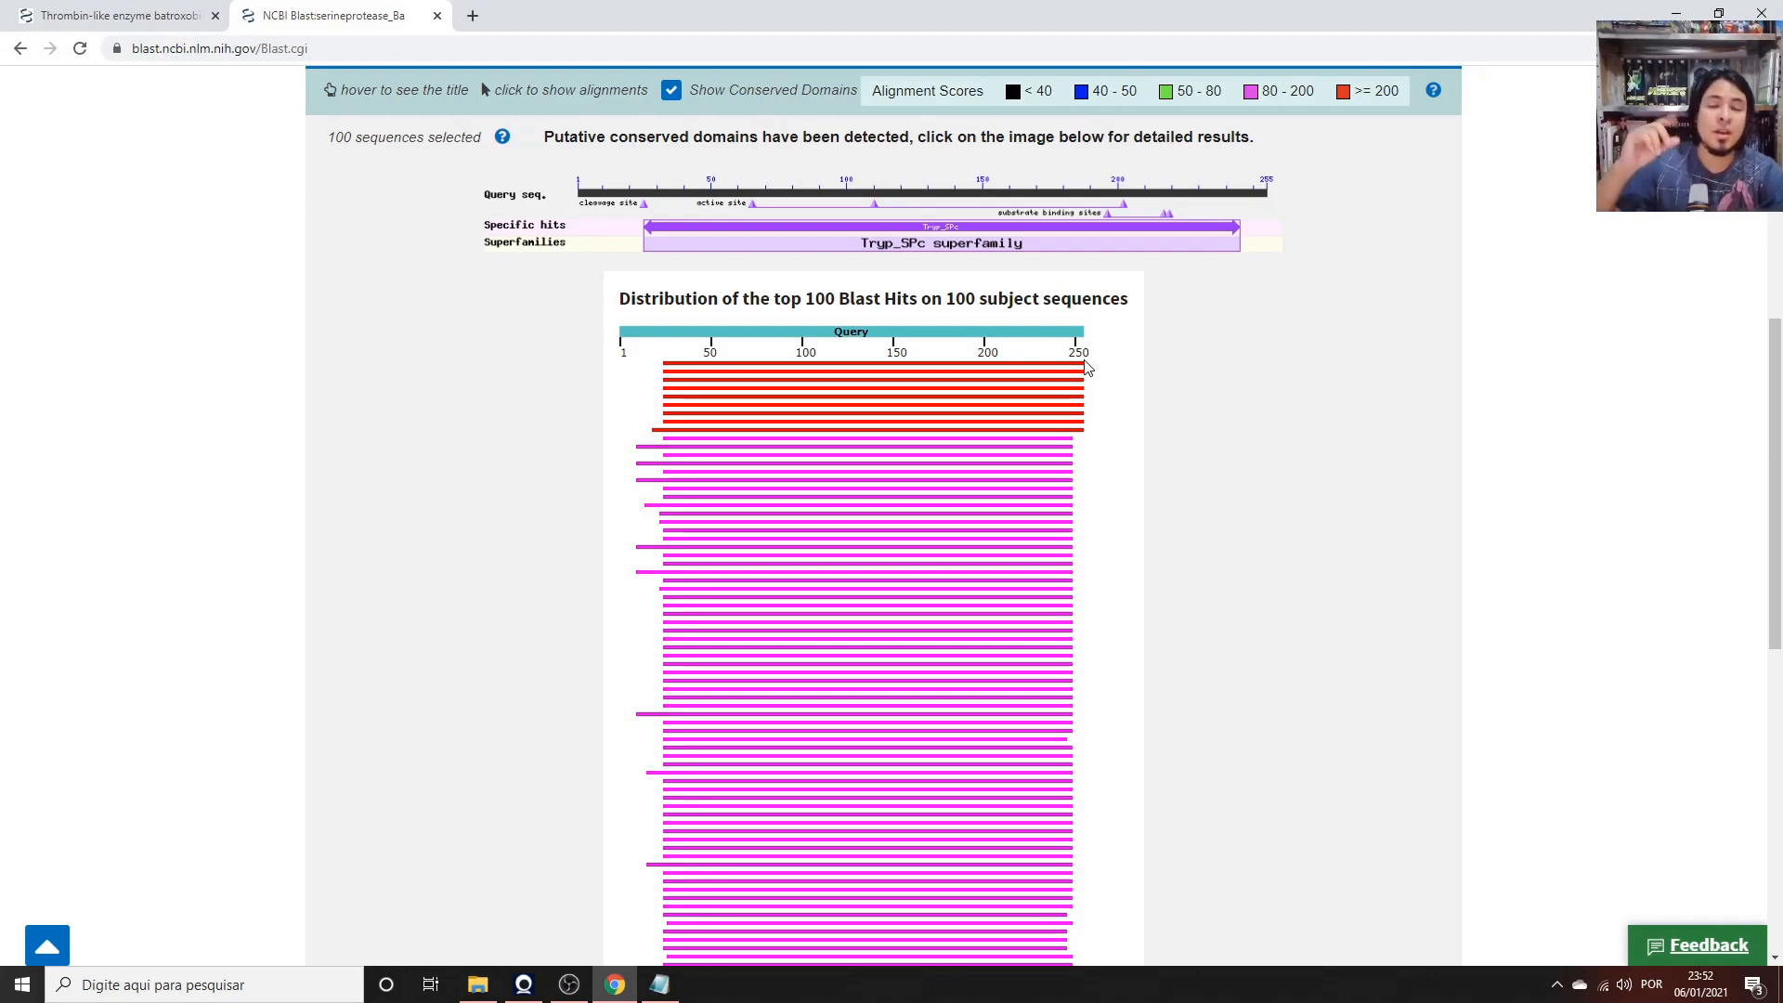
scroll(1050, 466, up, 3)
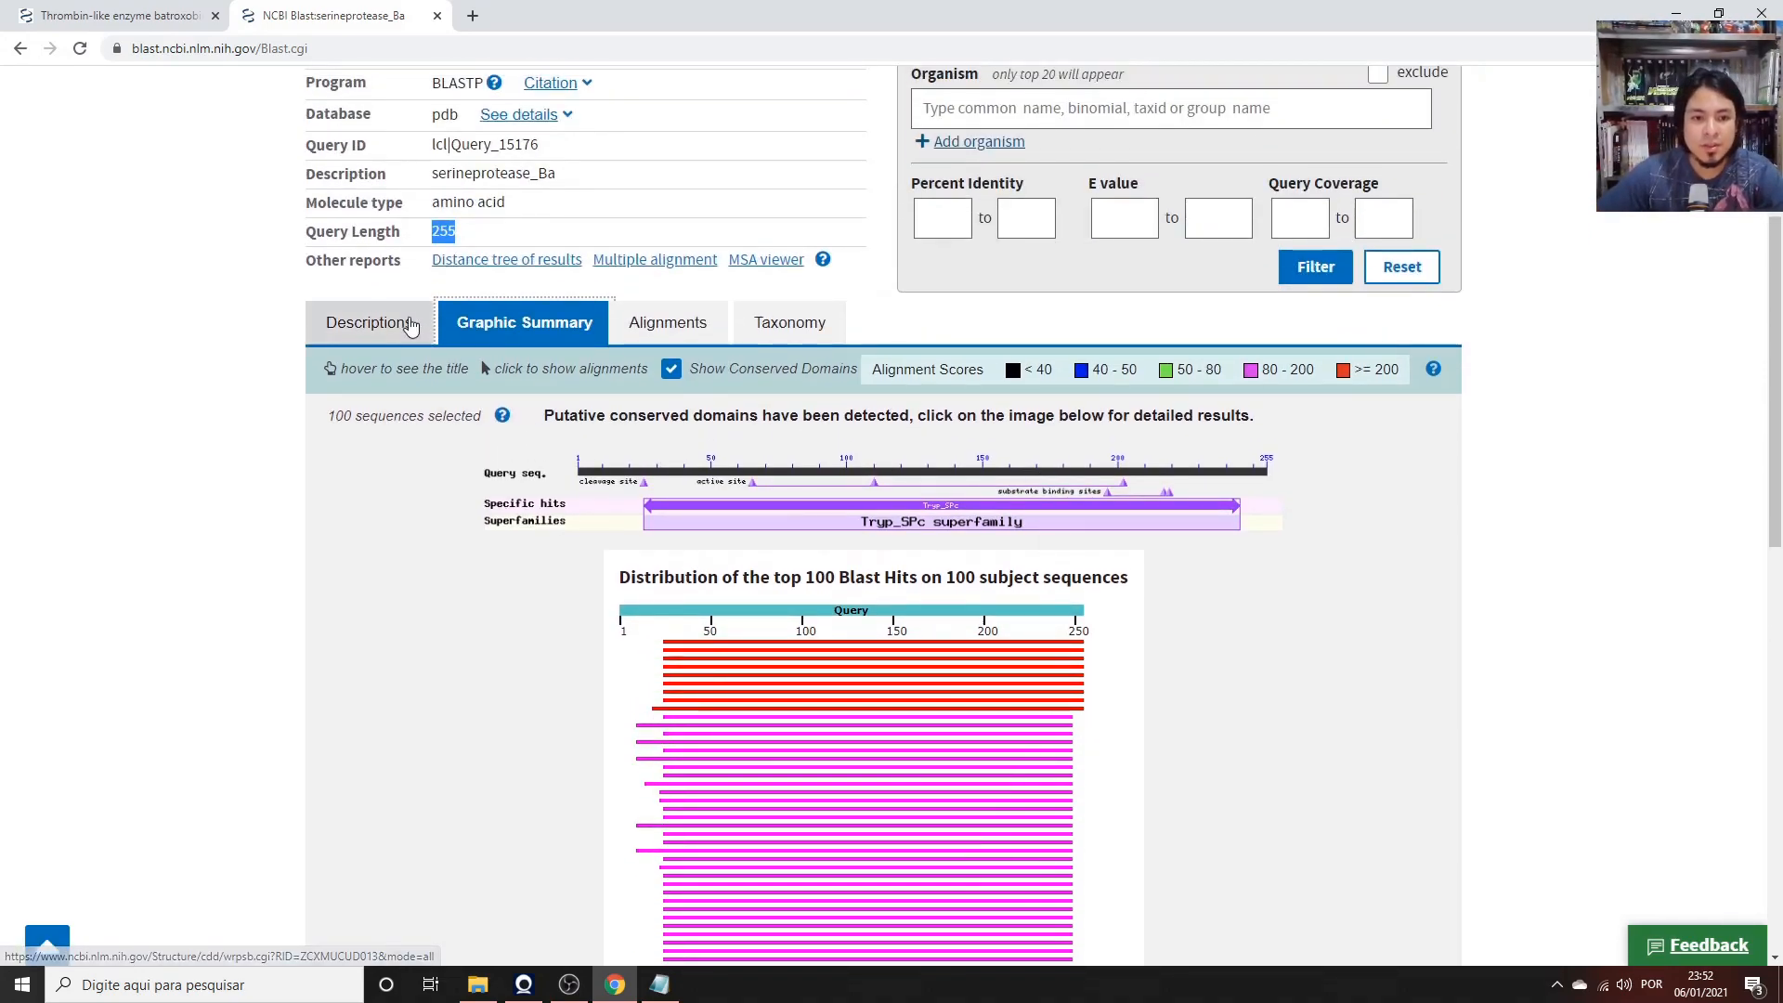
click(401, 327)
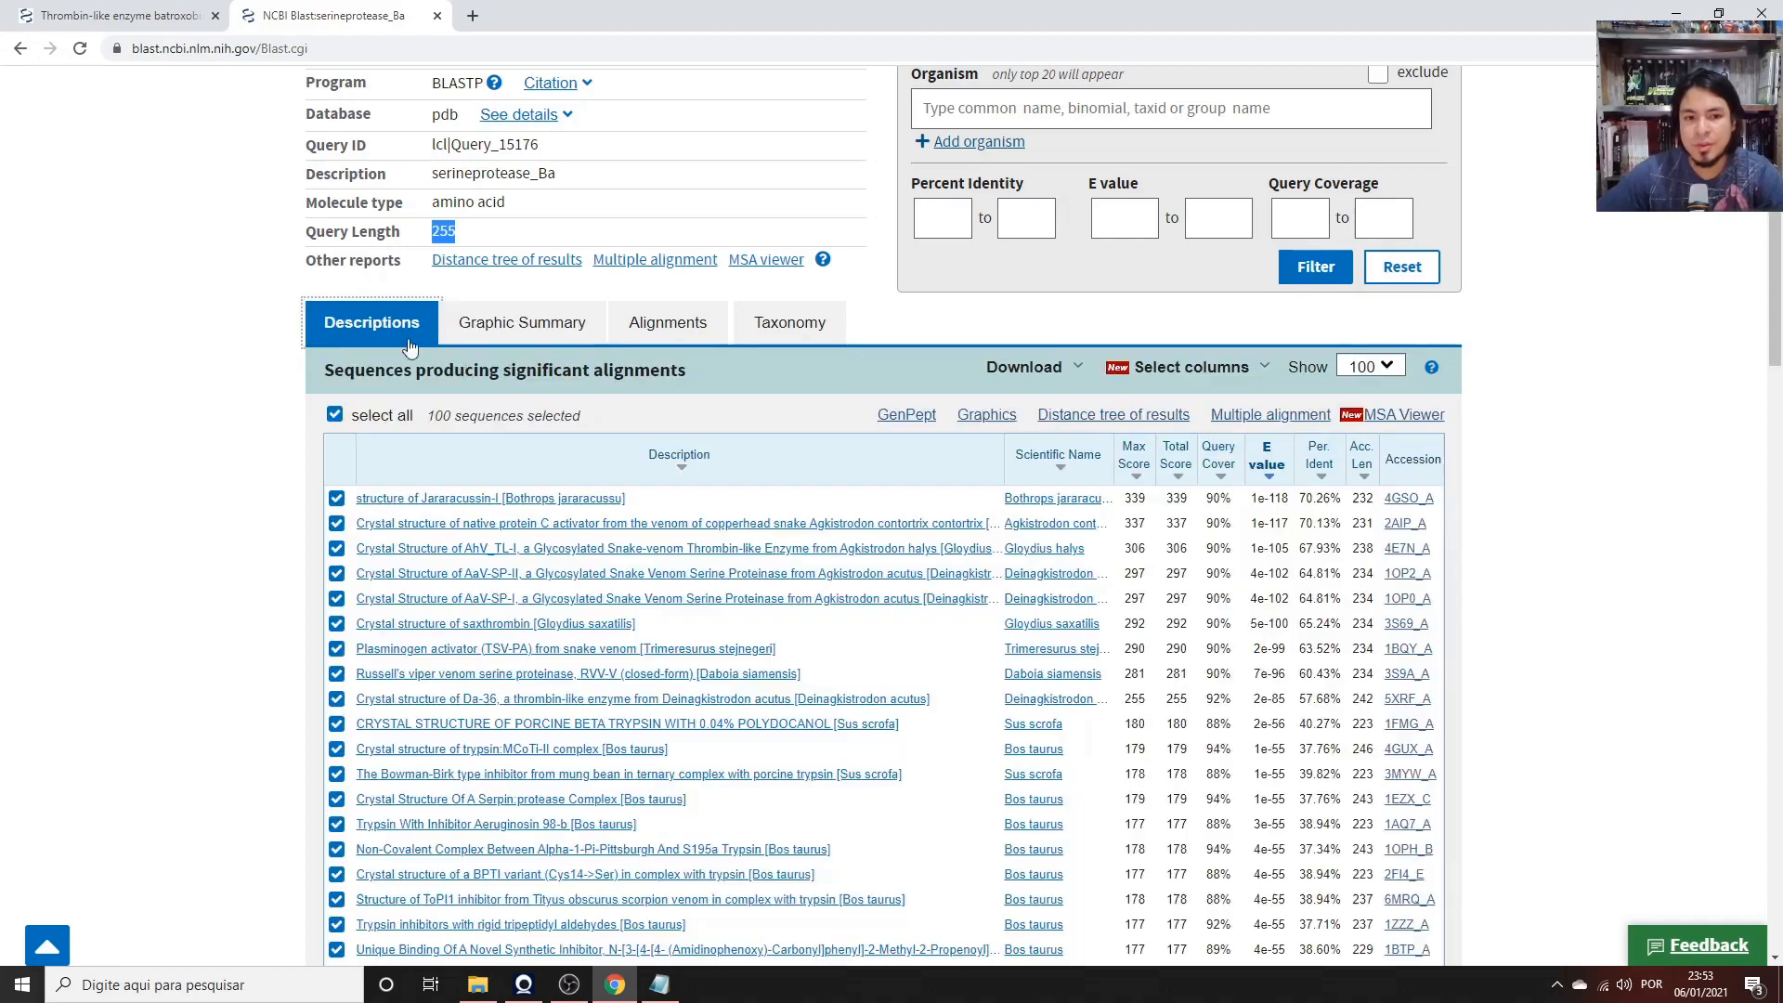
scroll(842, 378, down, 1)
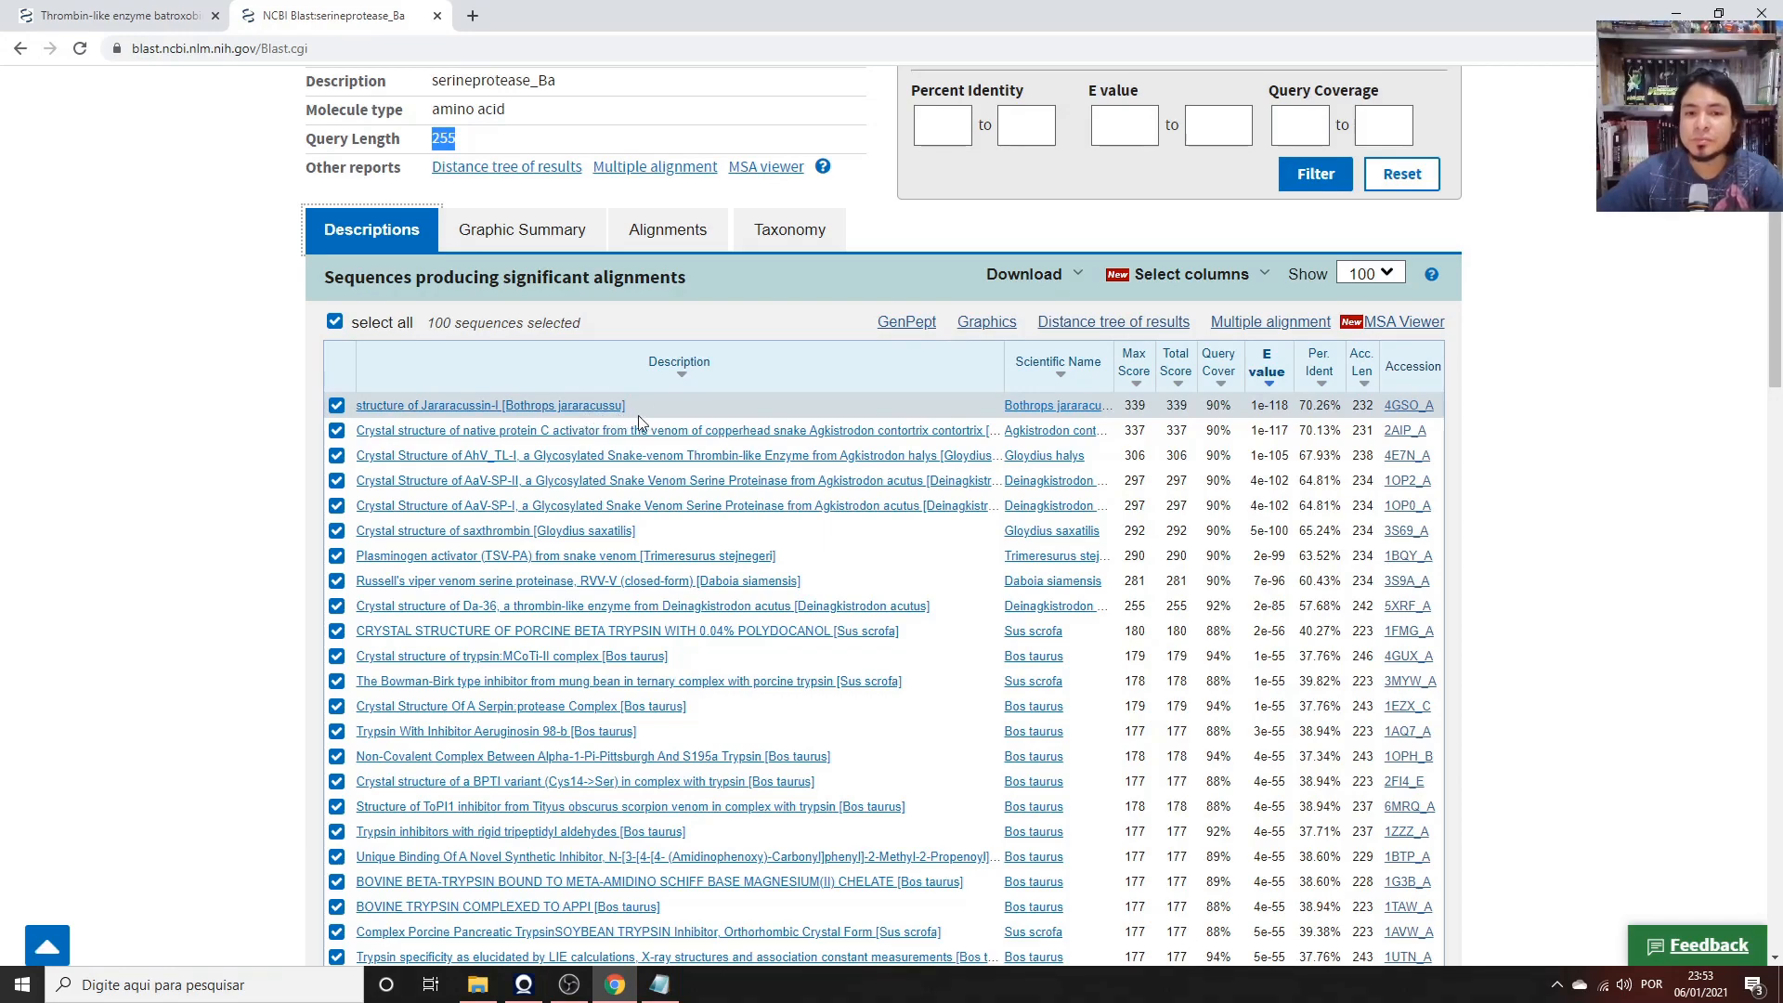
Search the web for pdb in a new tab and open the RCSB PDB homepage.
click(472, 16)
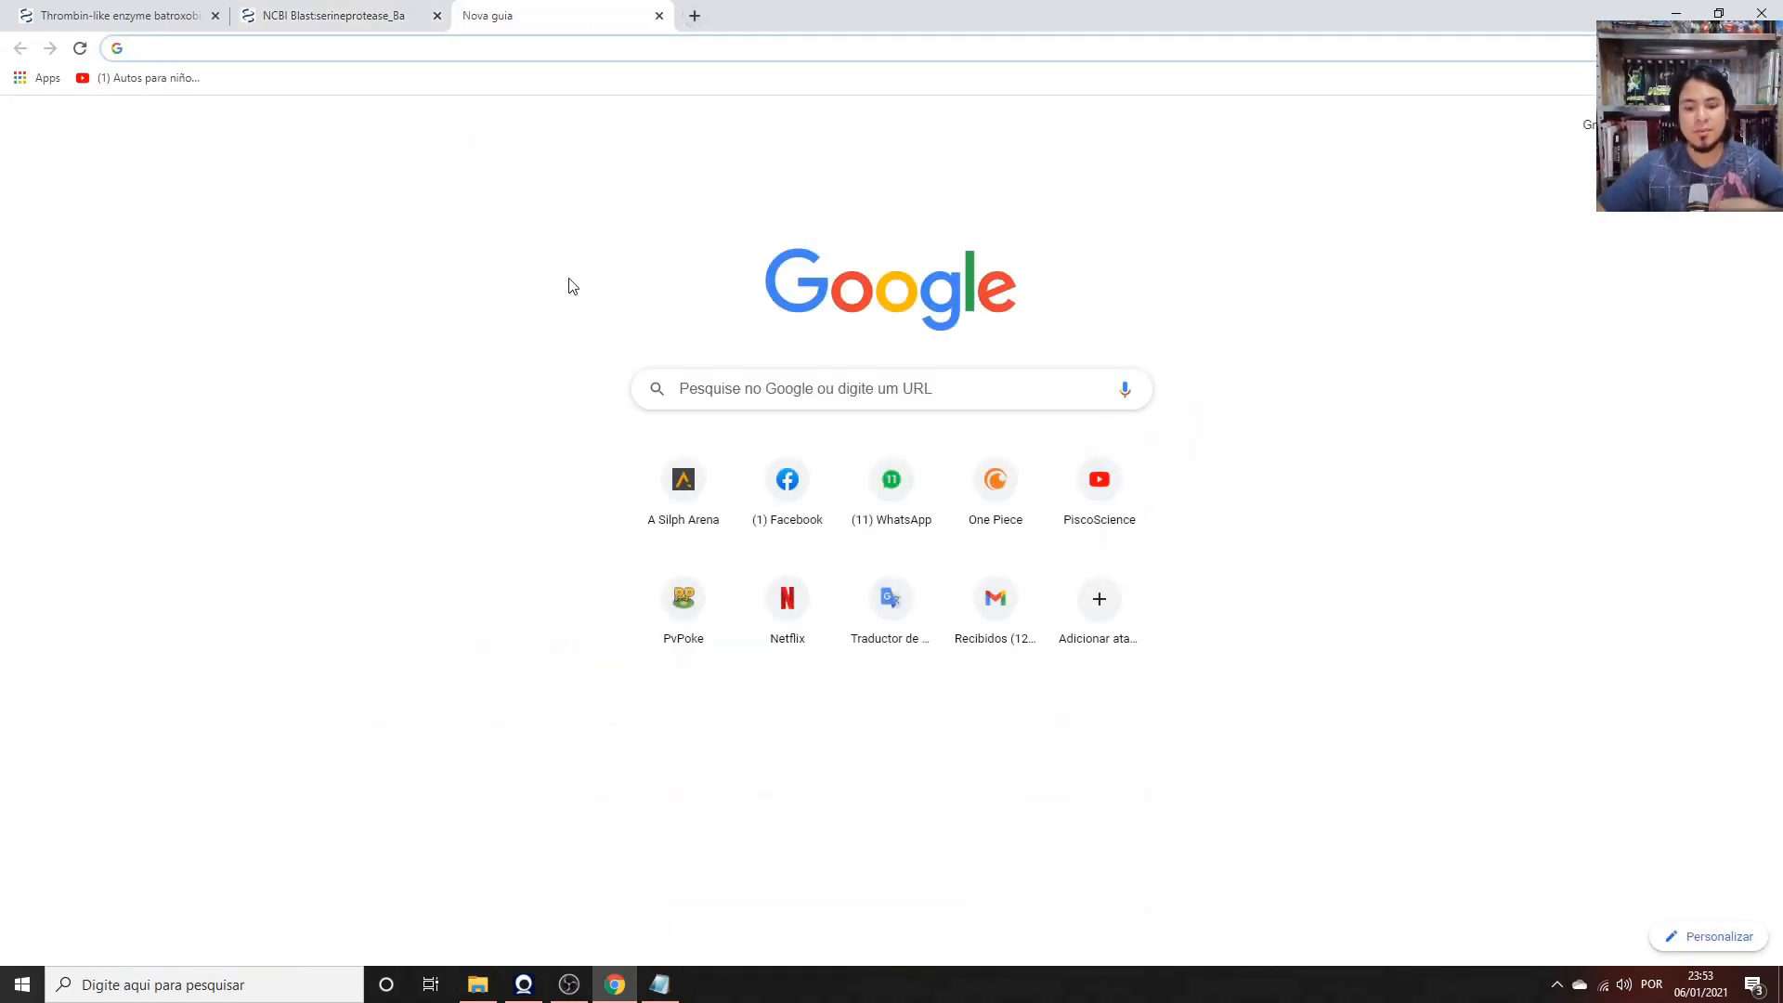
text(pdb)
key(Return)
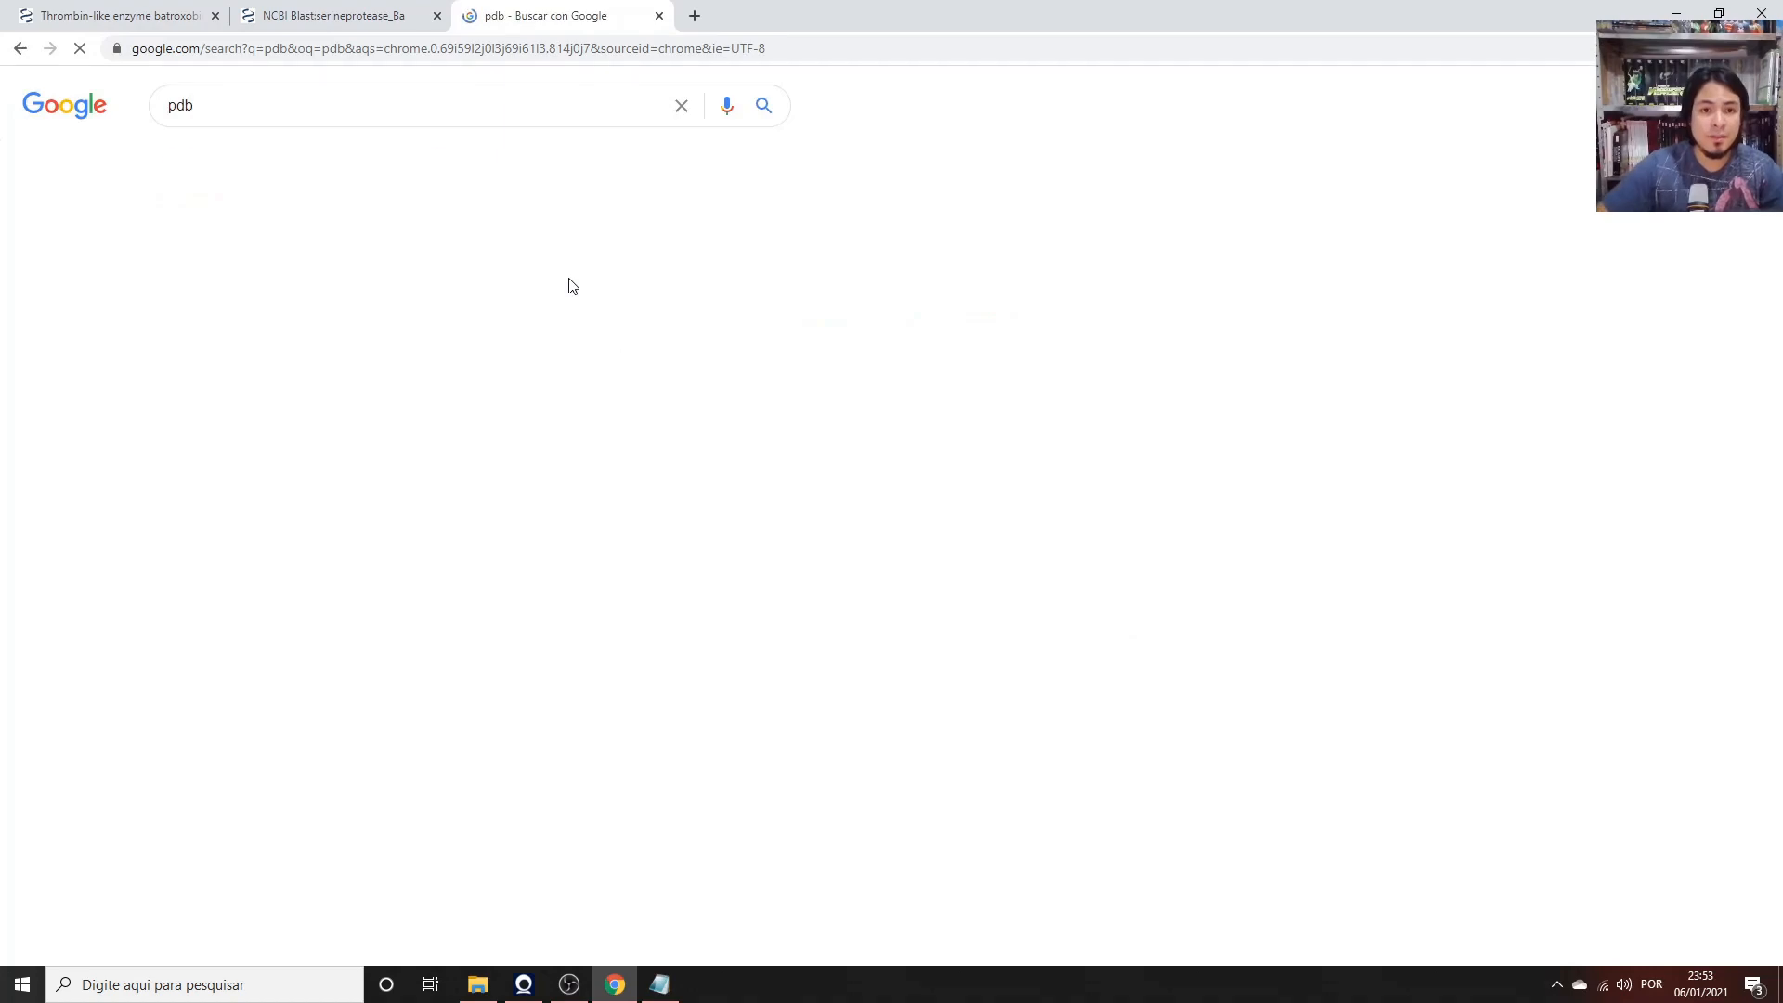
click(270, 264)
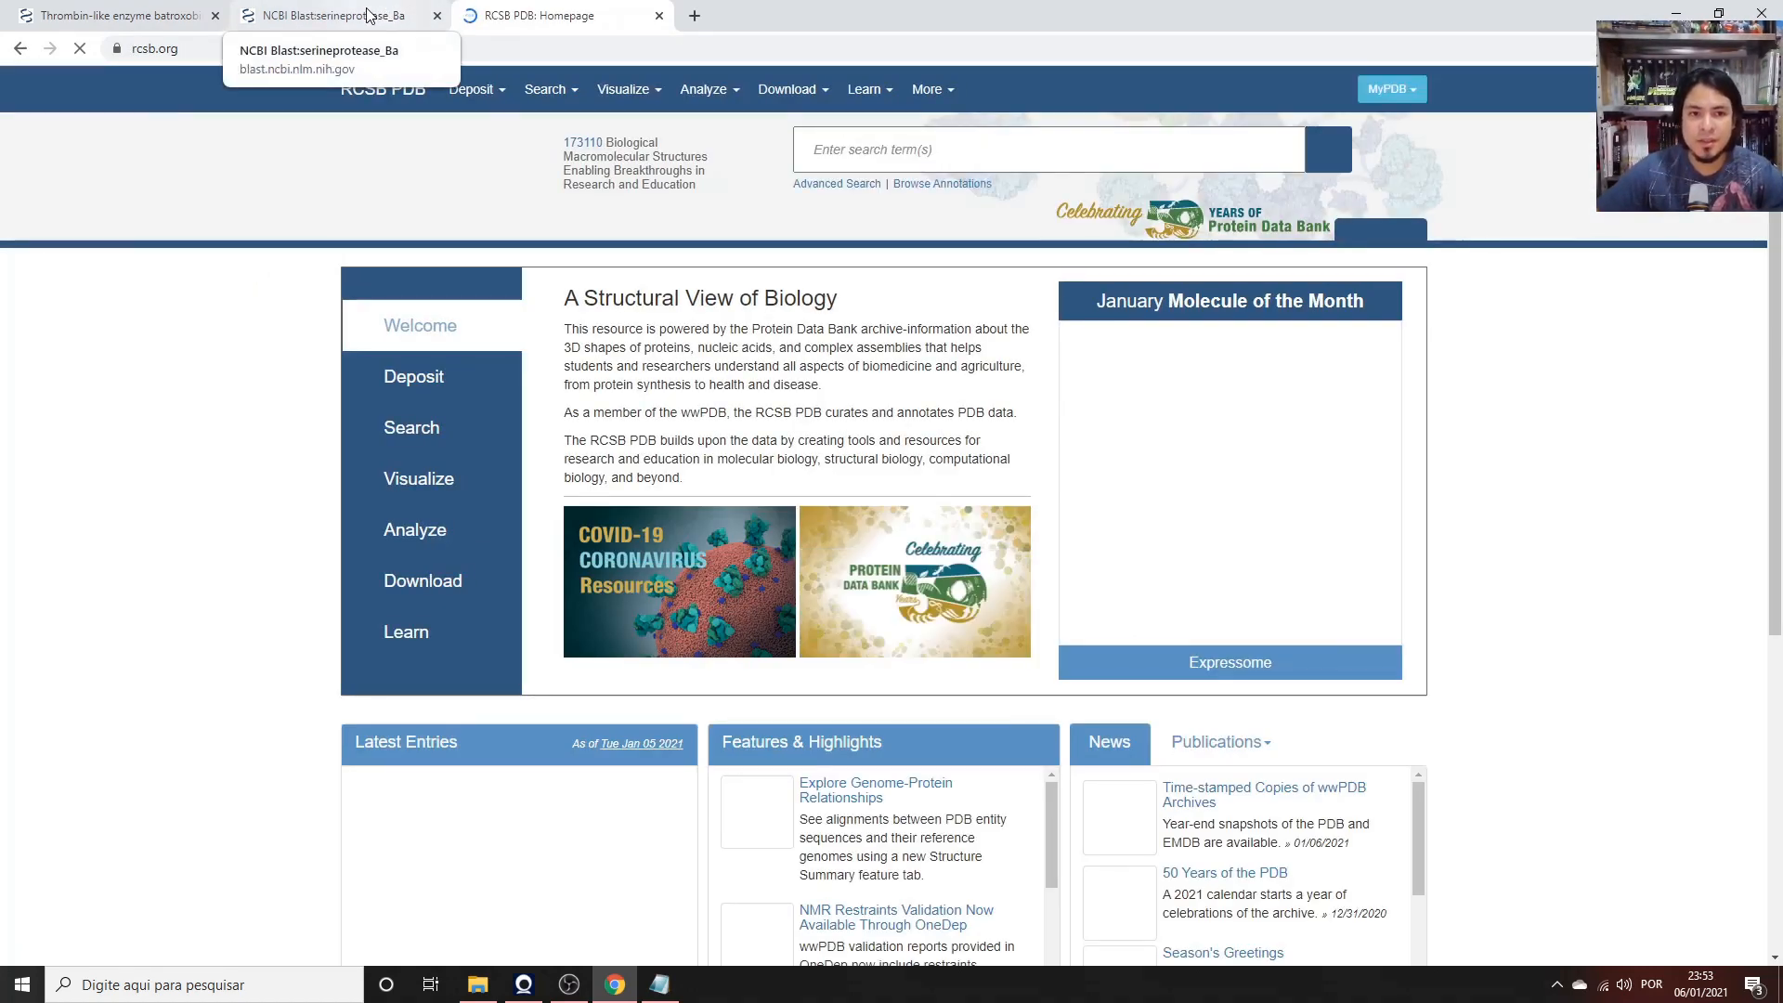
Check the accession of the first BLAST hit, Jararacussin-I, and open its structure entry 4GSO in RCSB PDB.
click(371, 16)
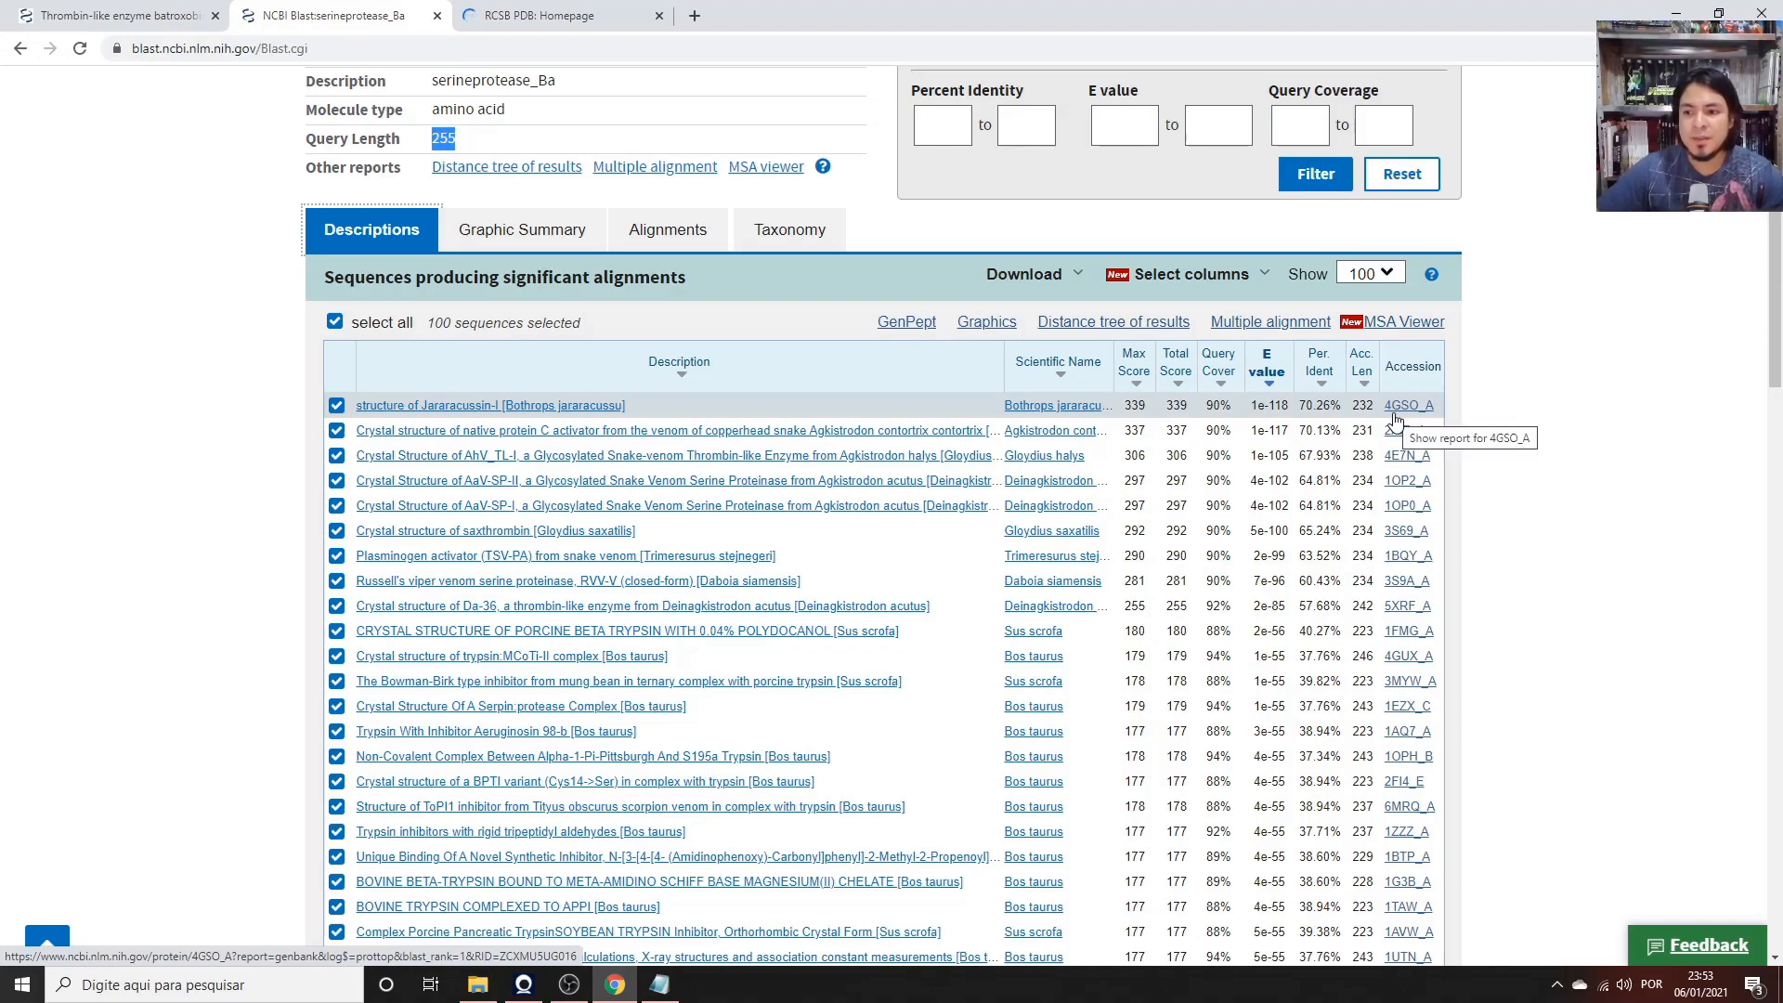
click(557, 16)
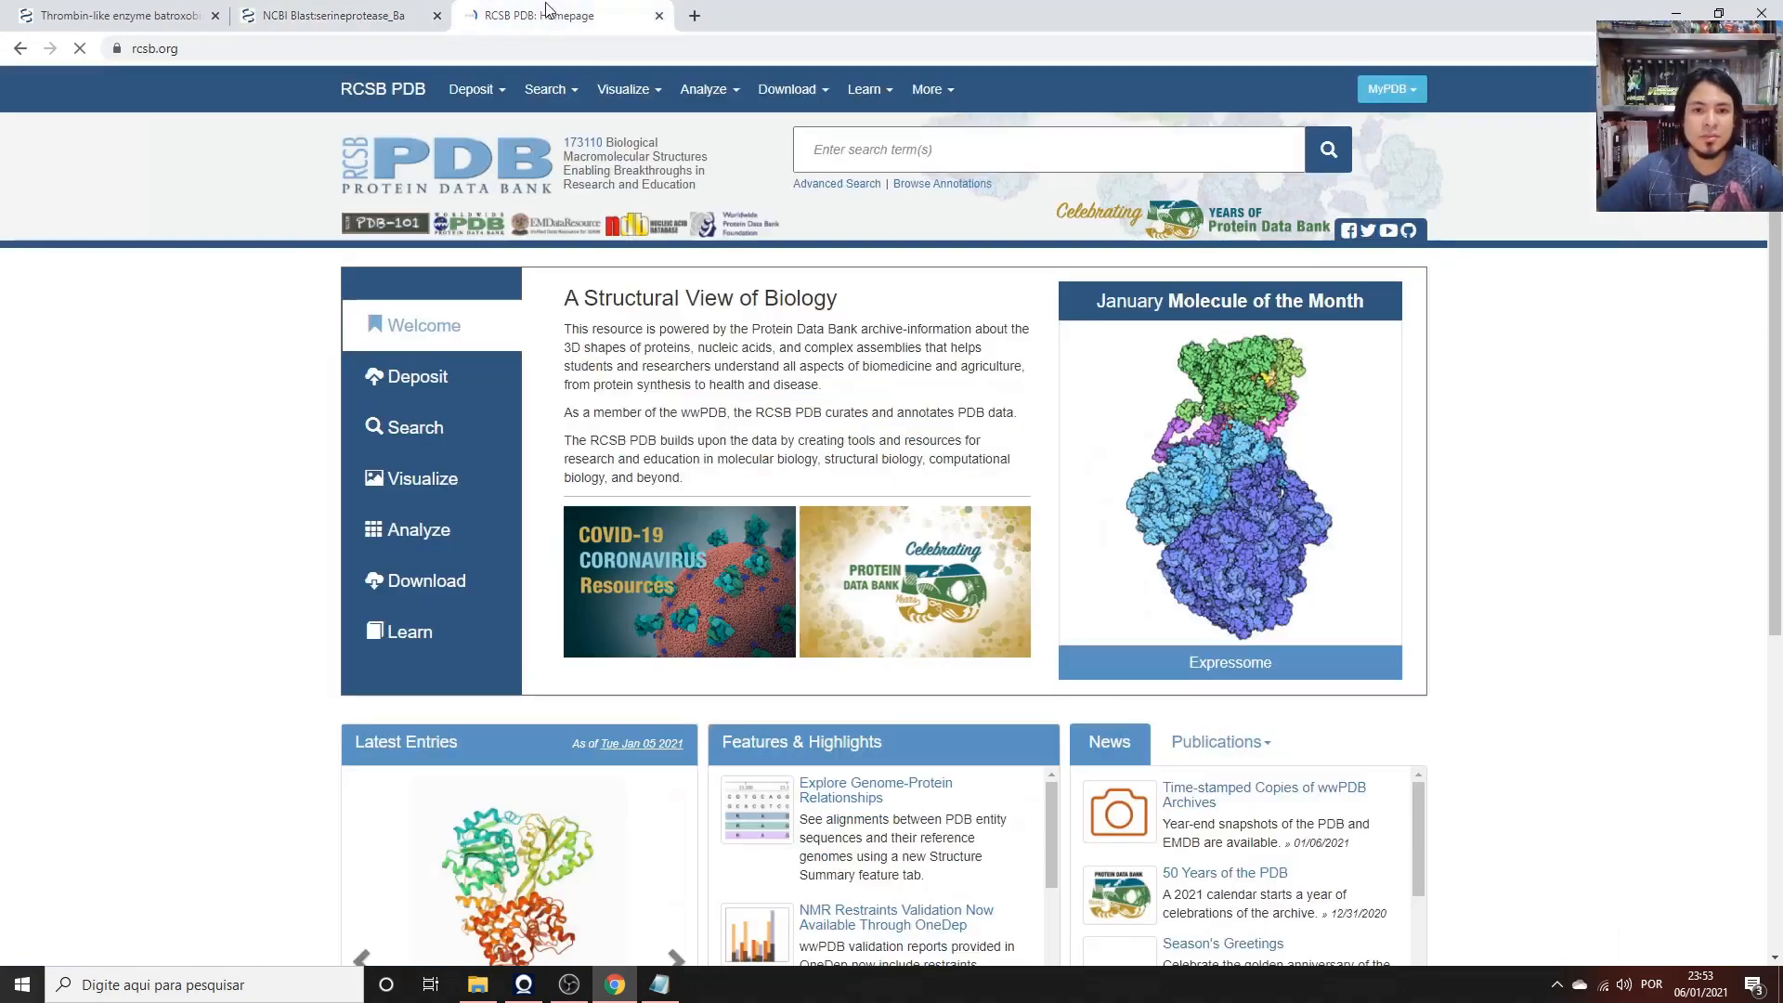
text(4gso)
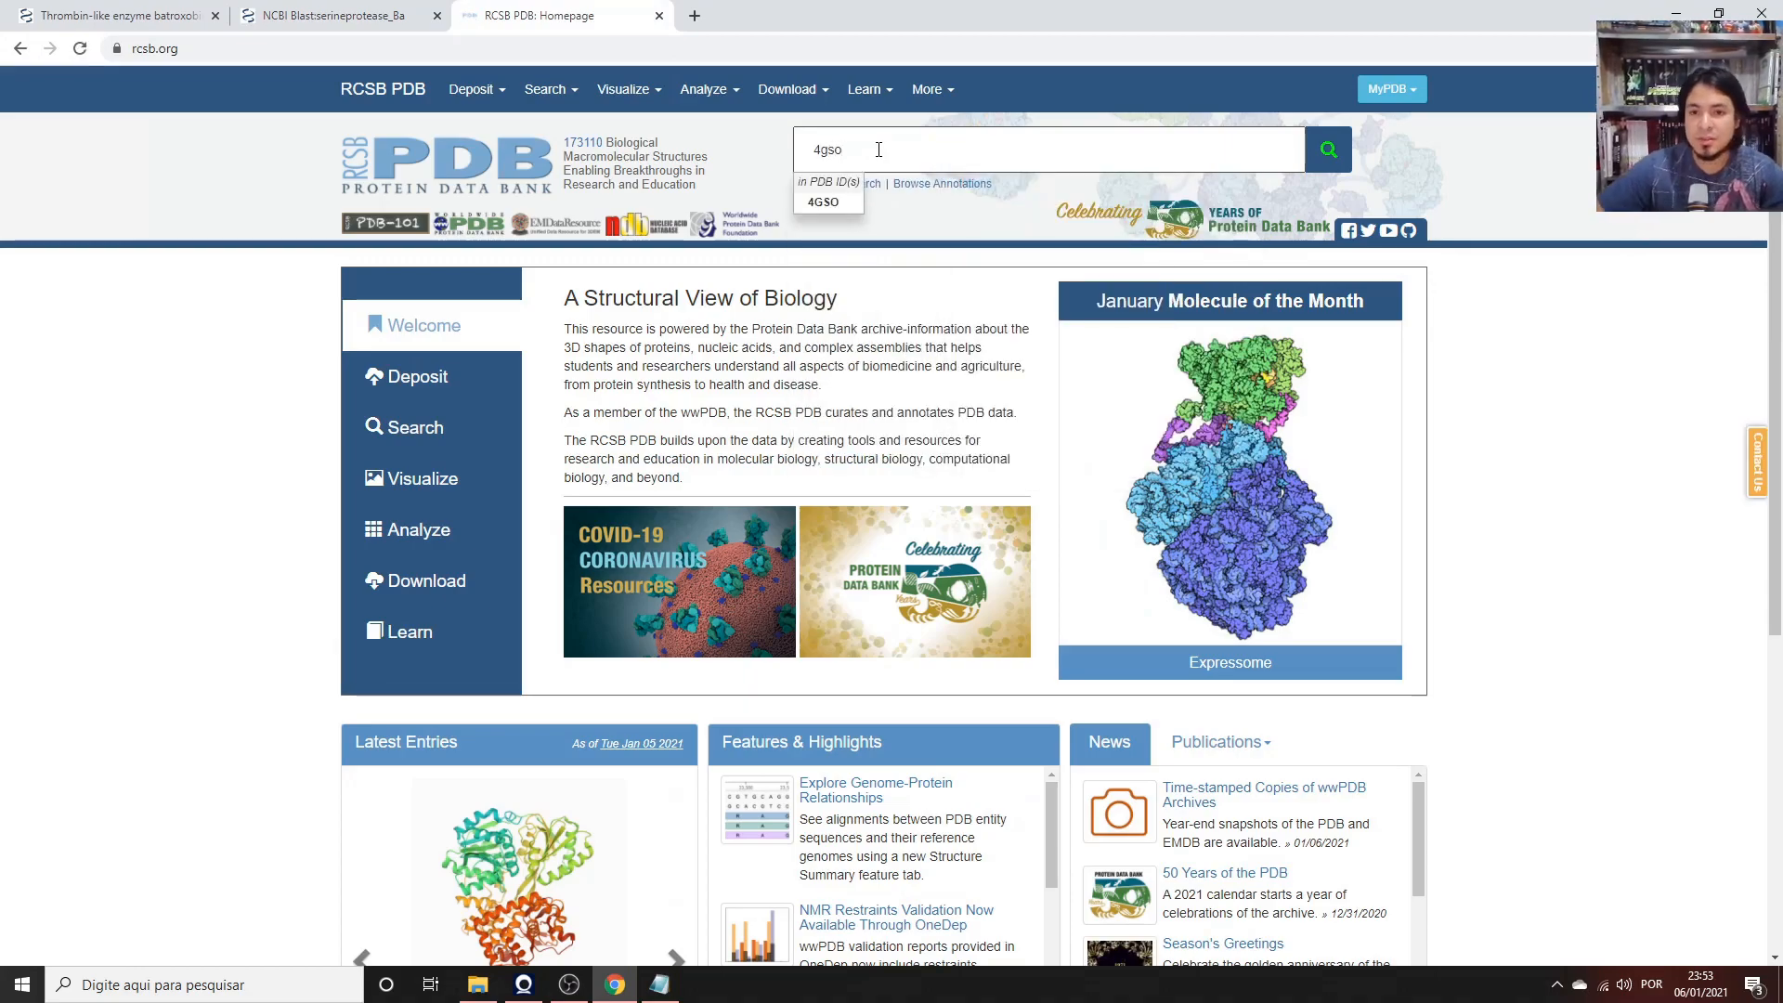
click(823, 201)
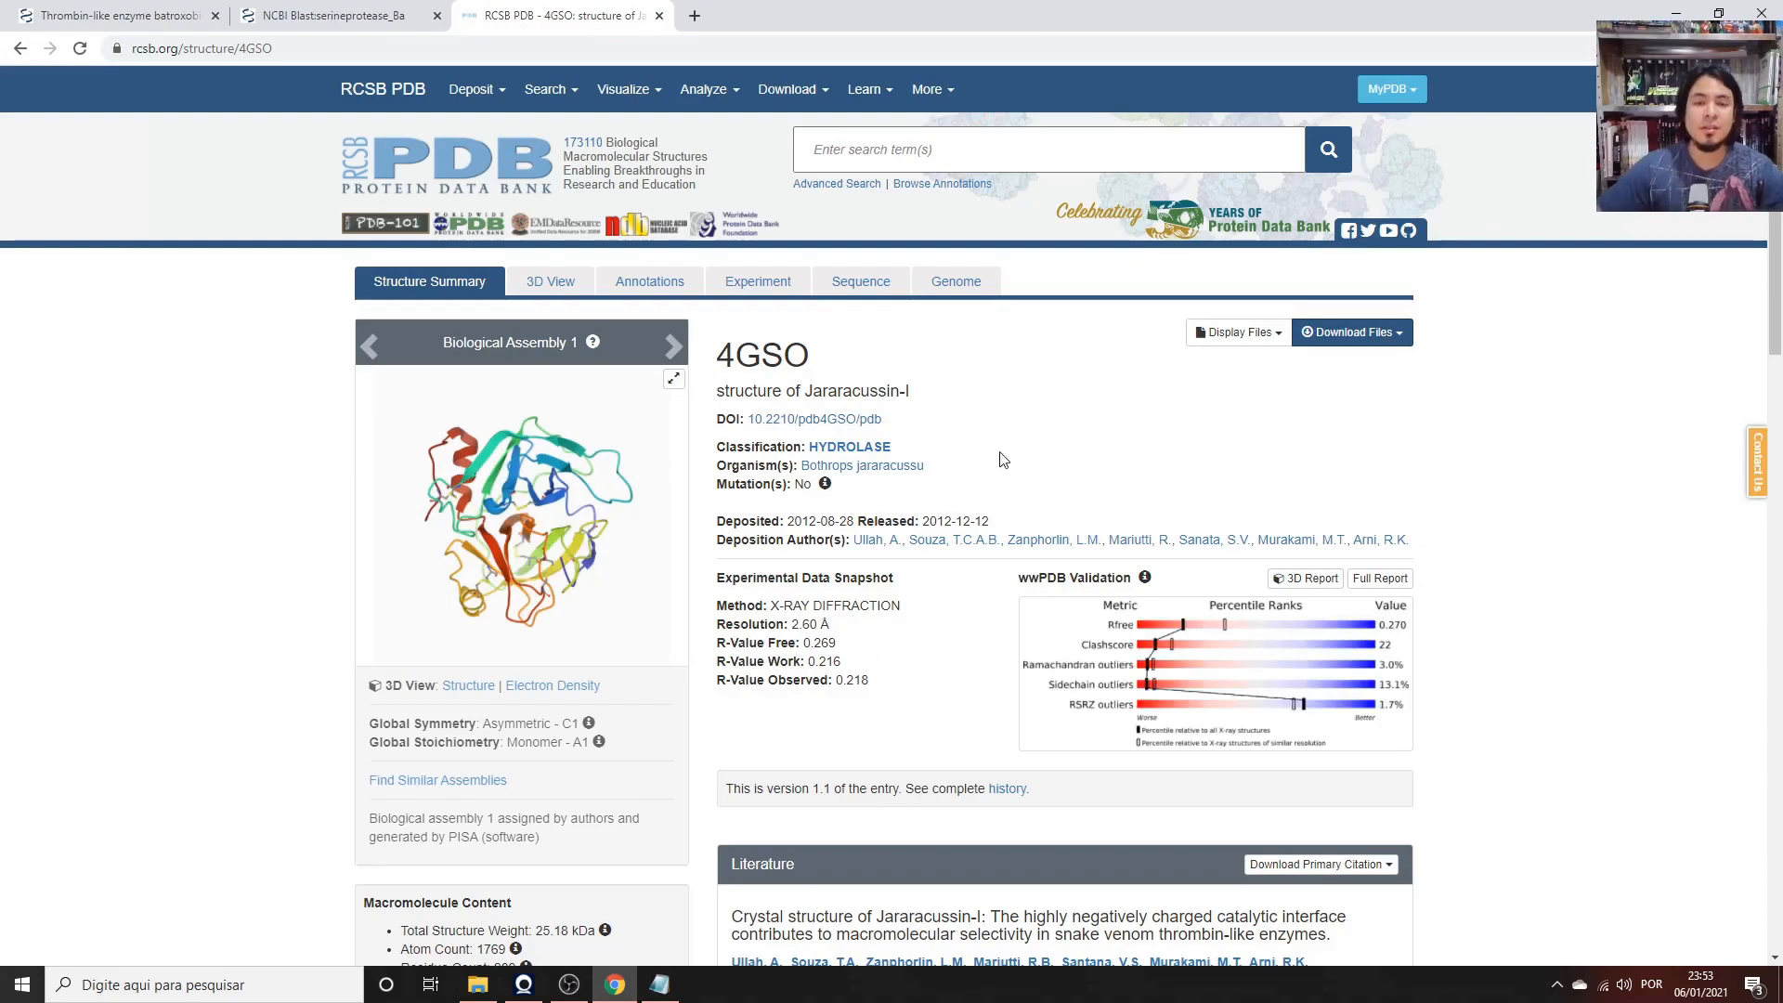
scroll(995, 499, down, 1)
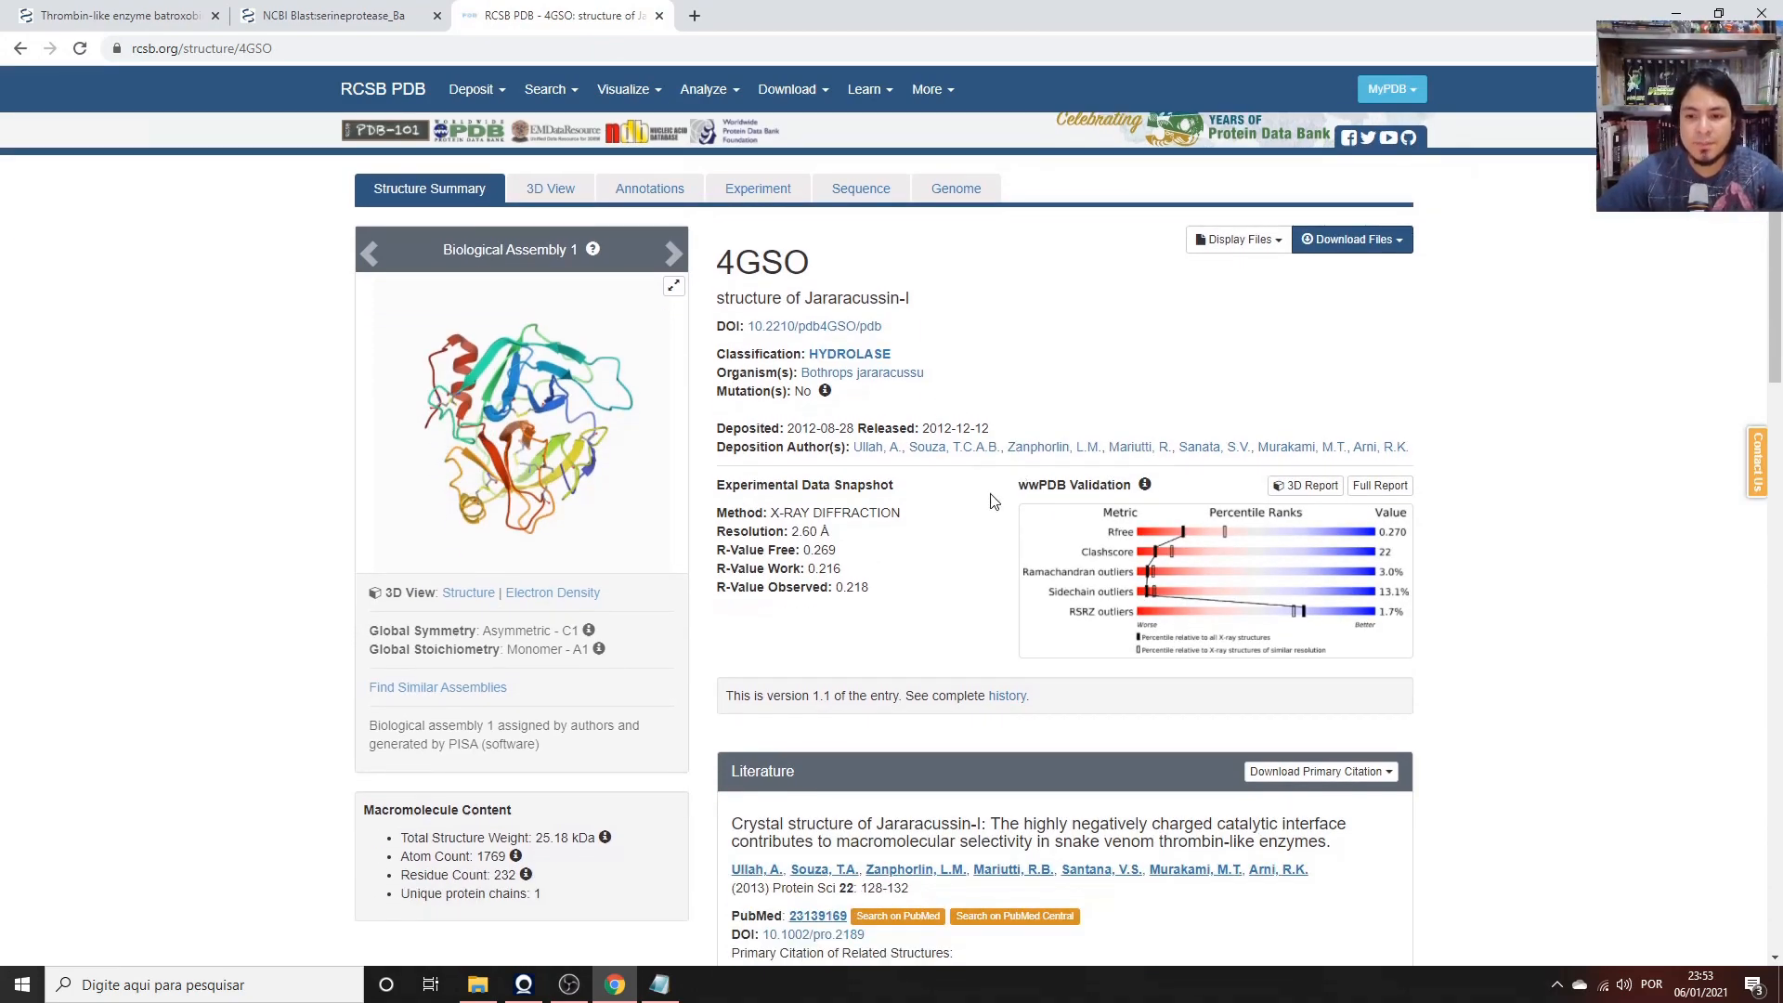
Examine the experimental method, resolution and wwPDB validation metrics of structure entry 4GSO.
scroll(993, 499, down, 1)
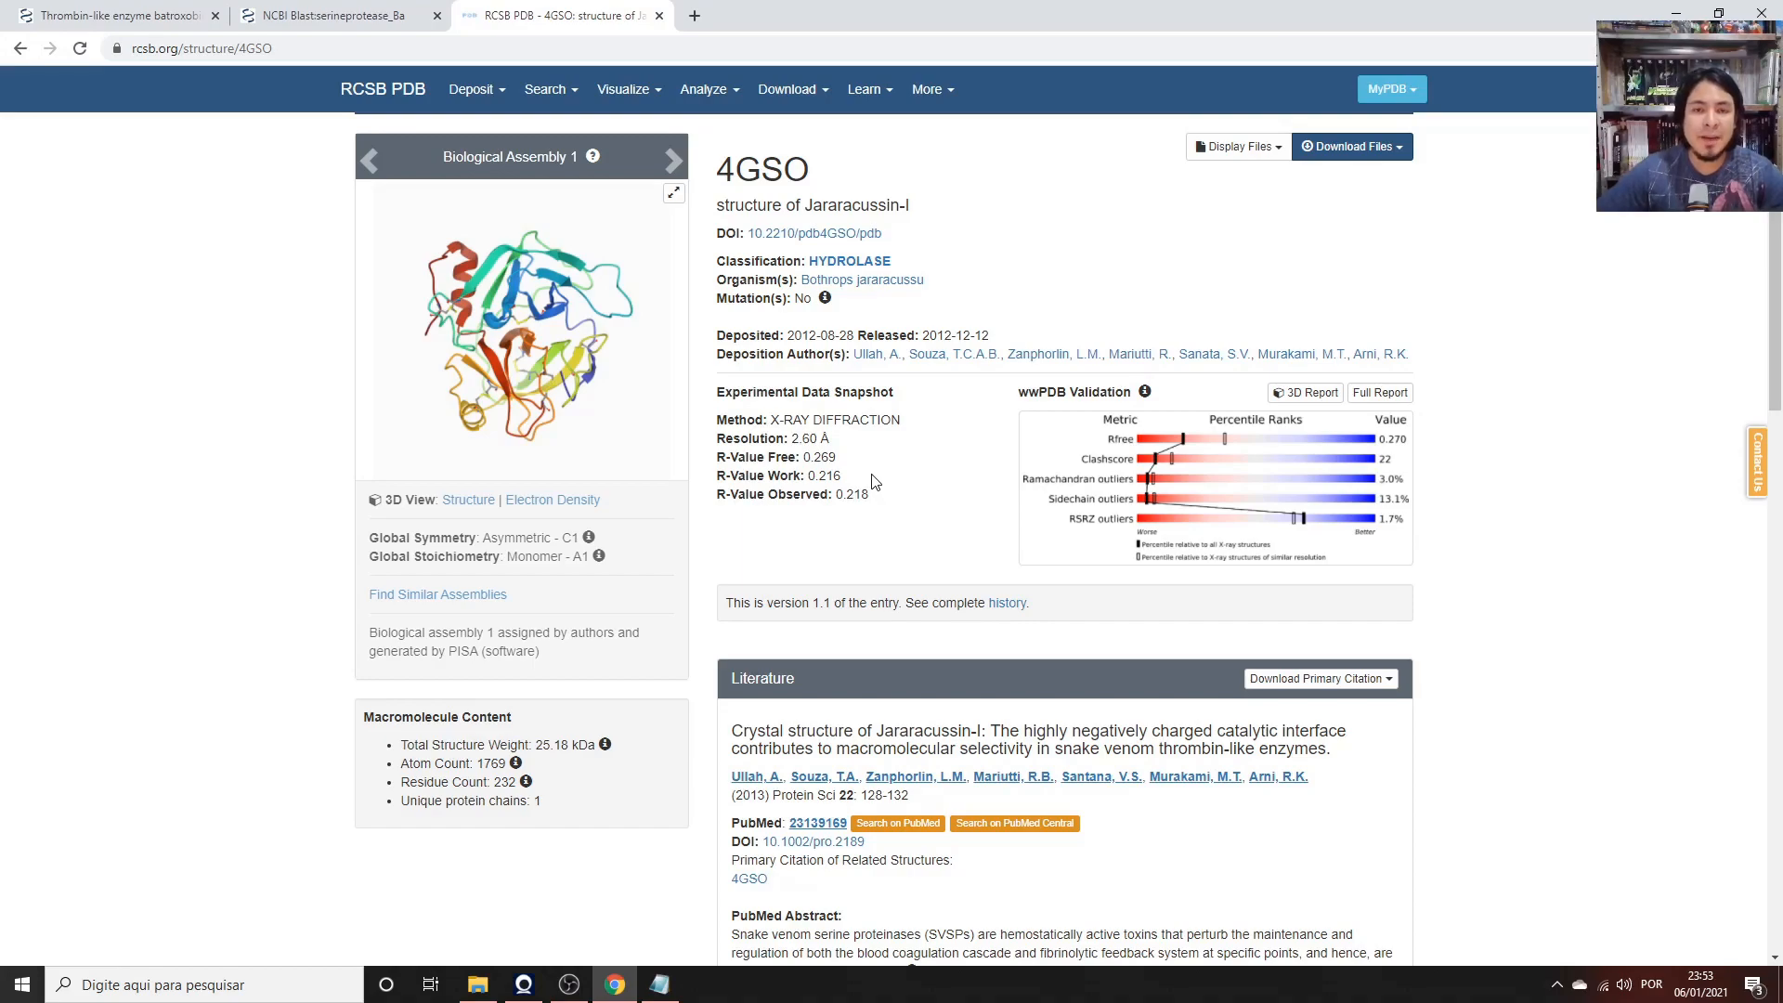
scroll(873, 480, up, 1)
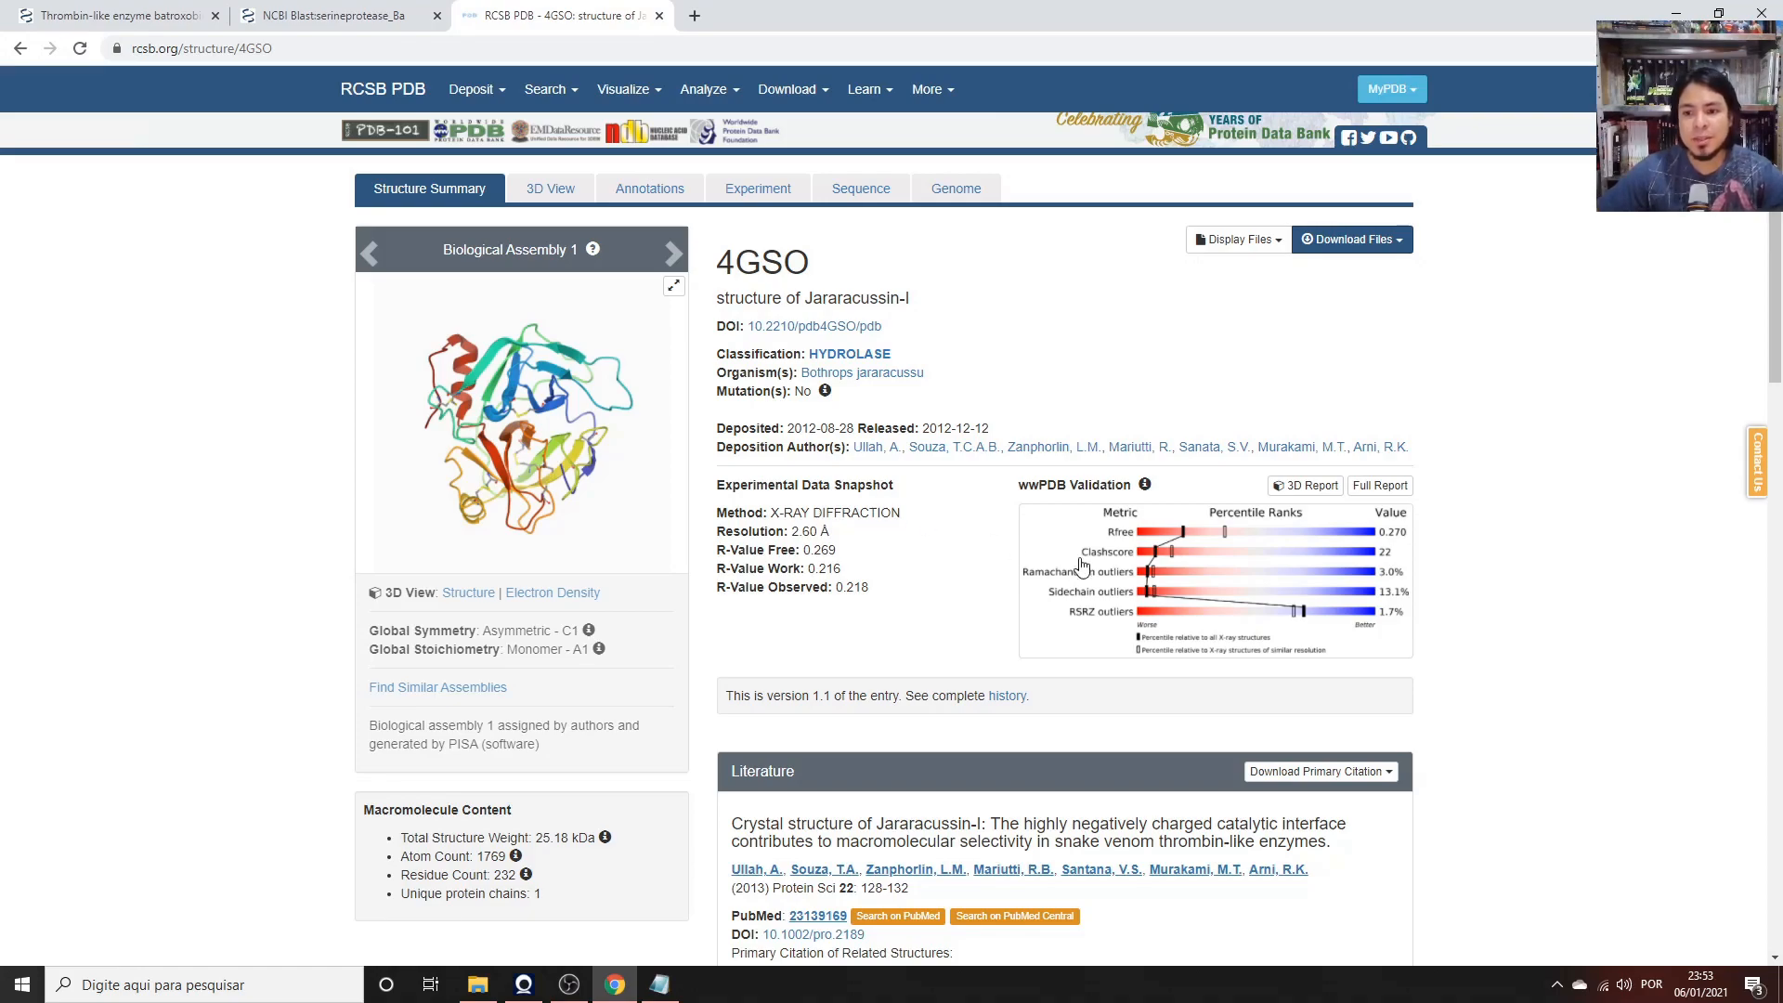
scroll(1078, 569, down, 1)
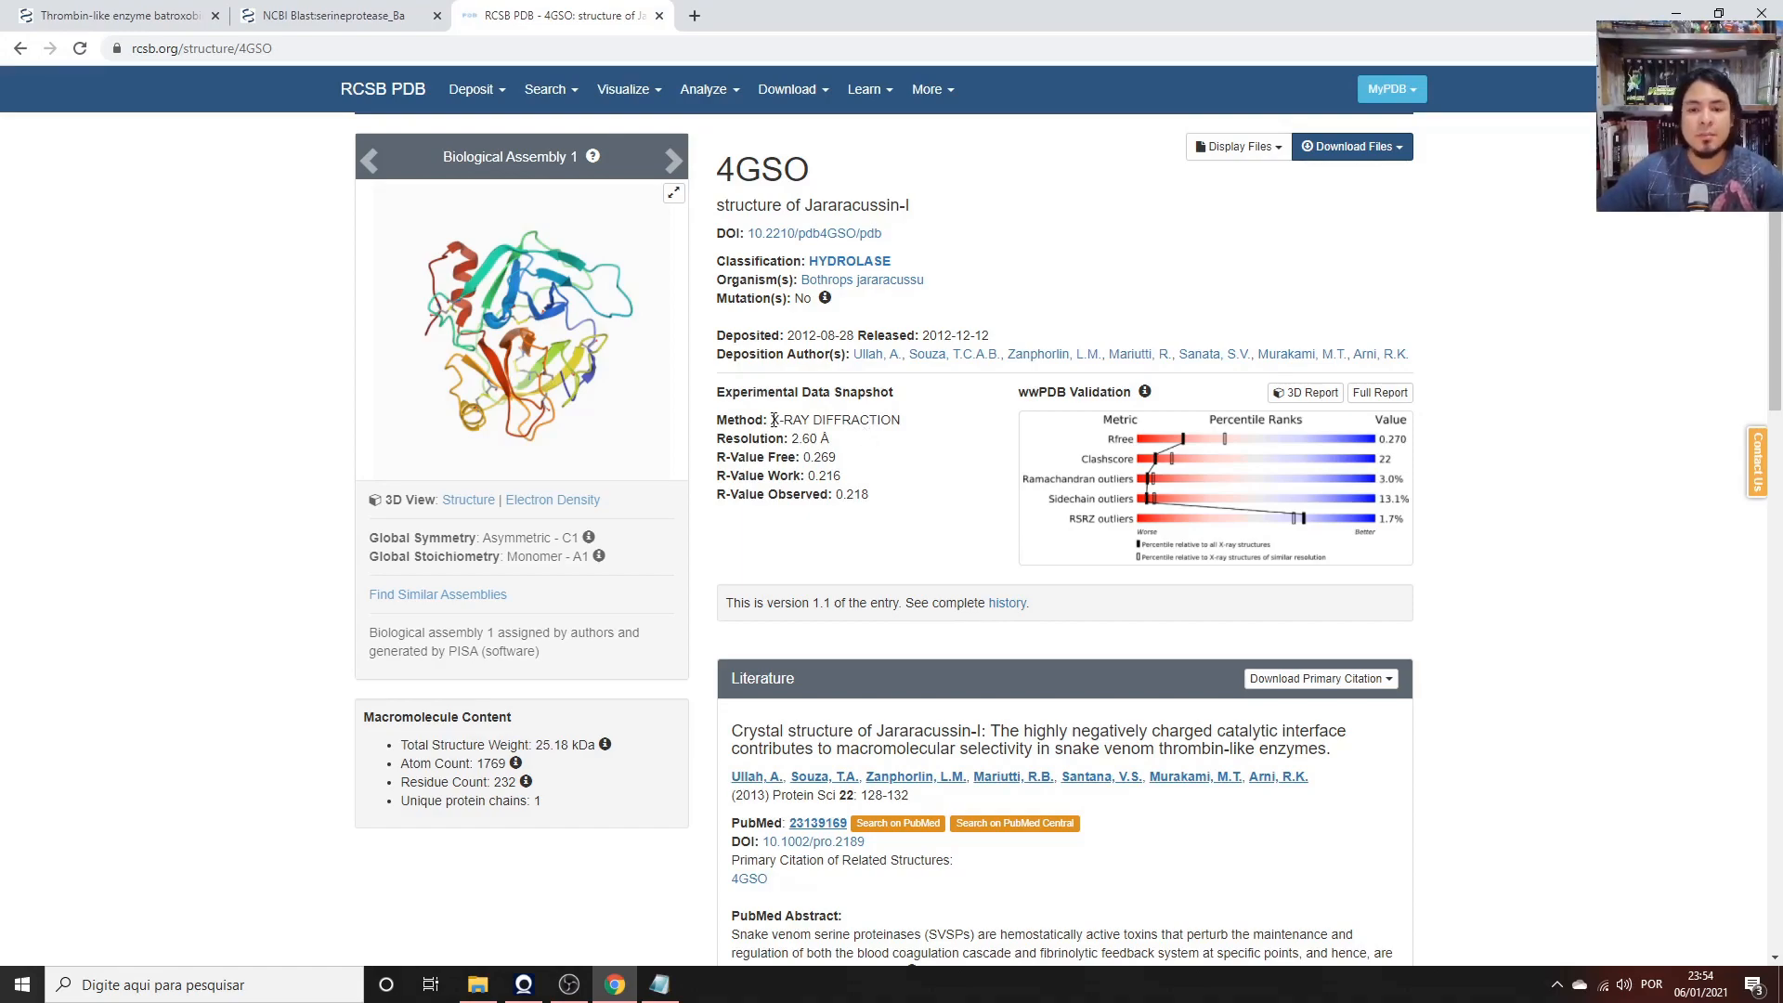
drag(774, 420, 906, 425)
drag(792, 438, 831, 440)
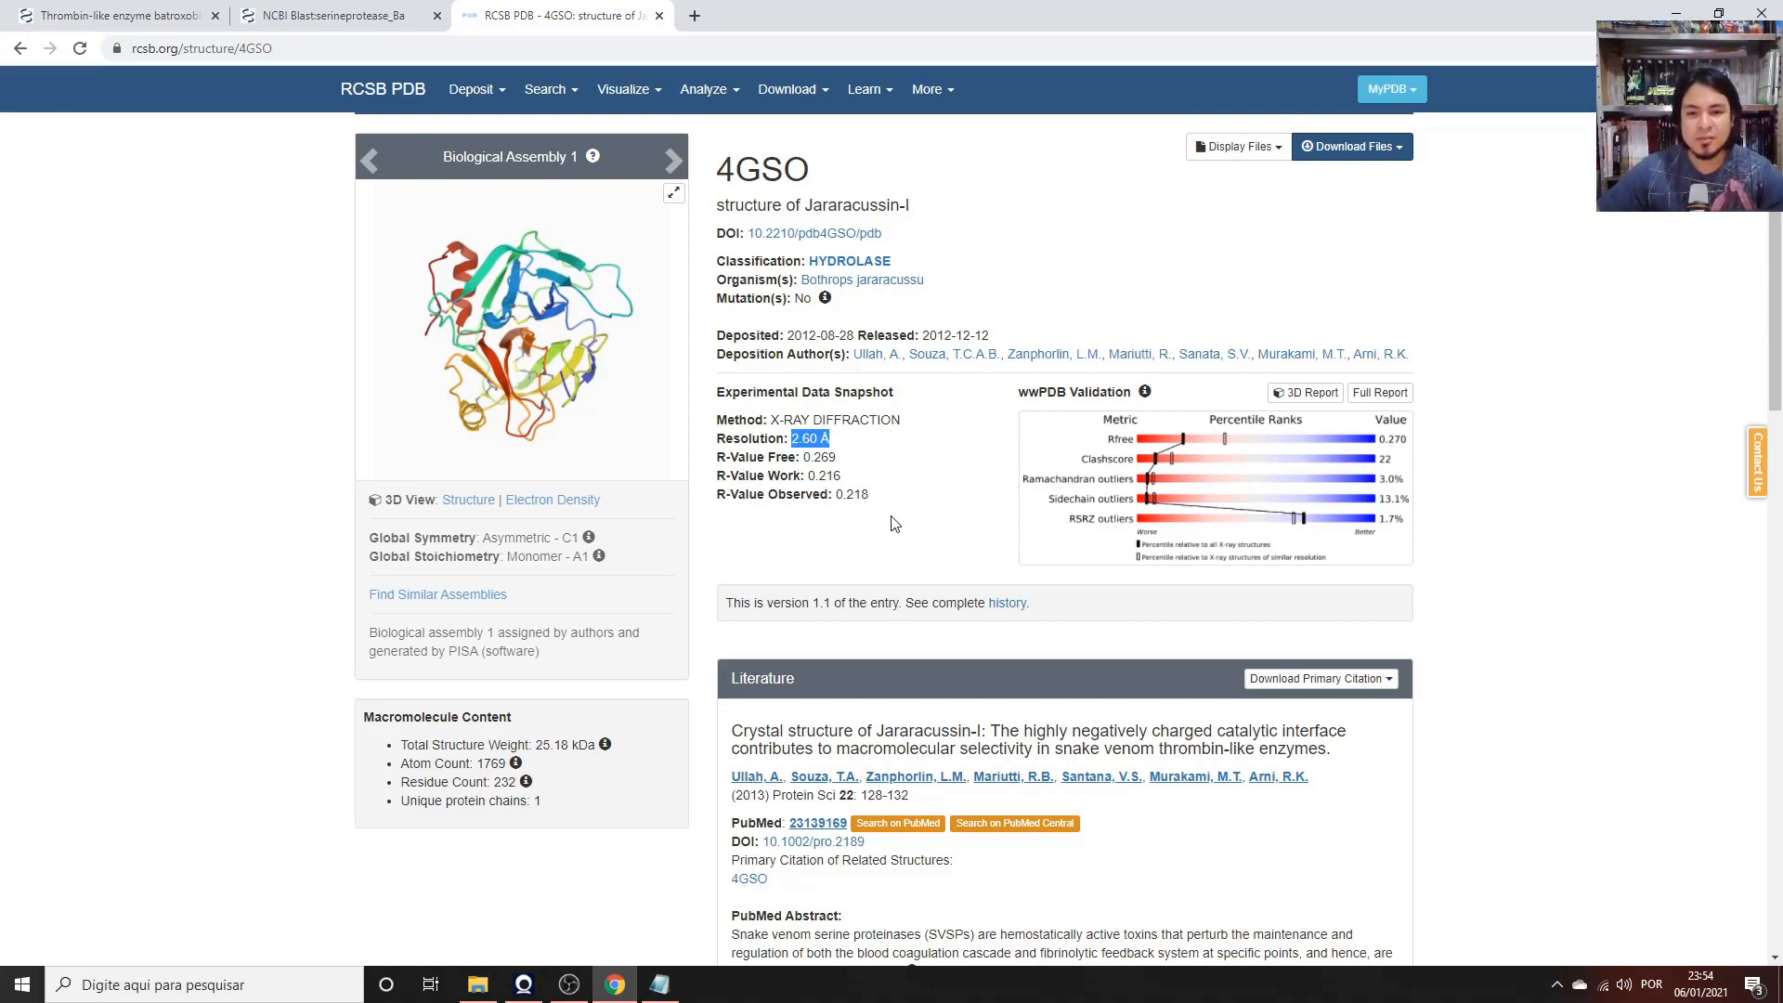
scroll(851, 539, up, 1)
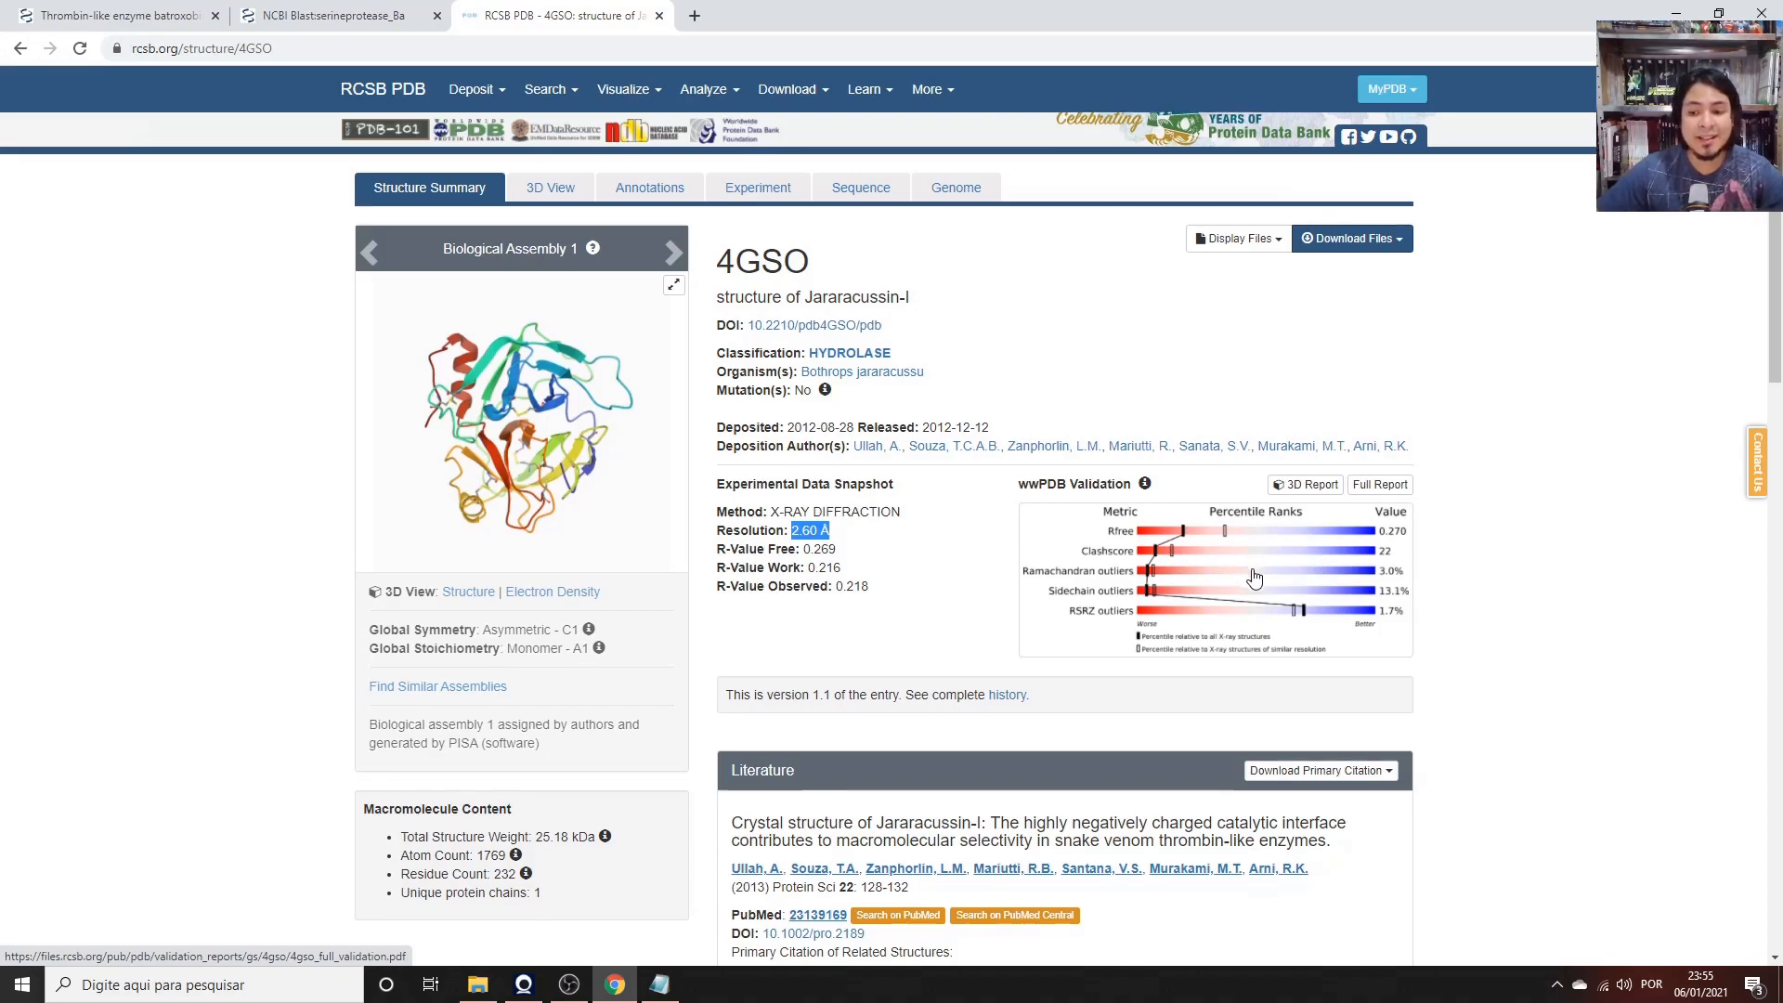
scroll(1256, 576, down, 1)
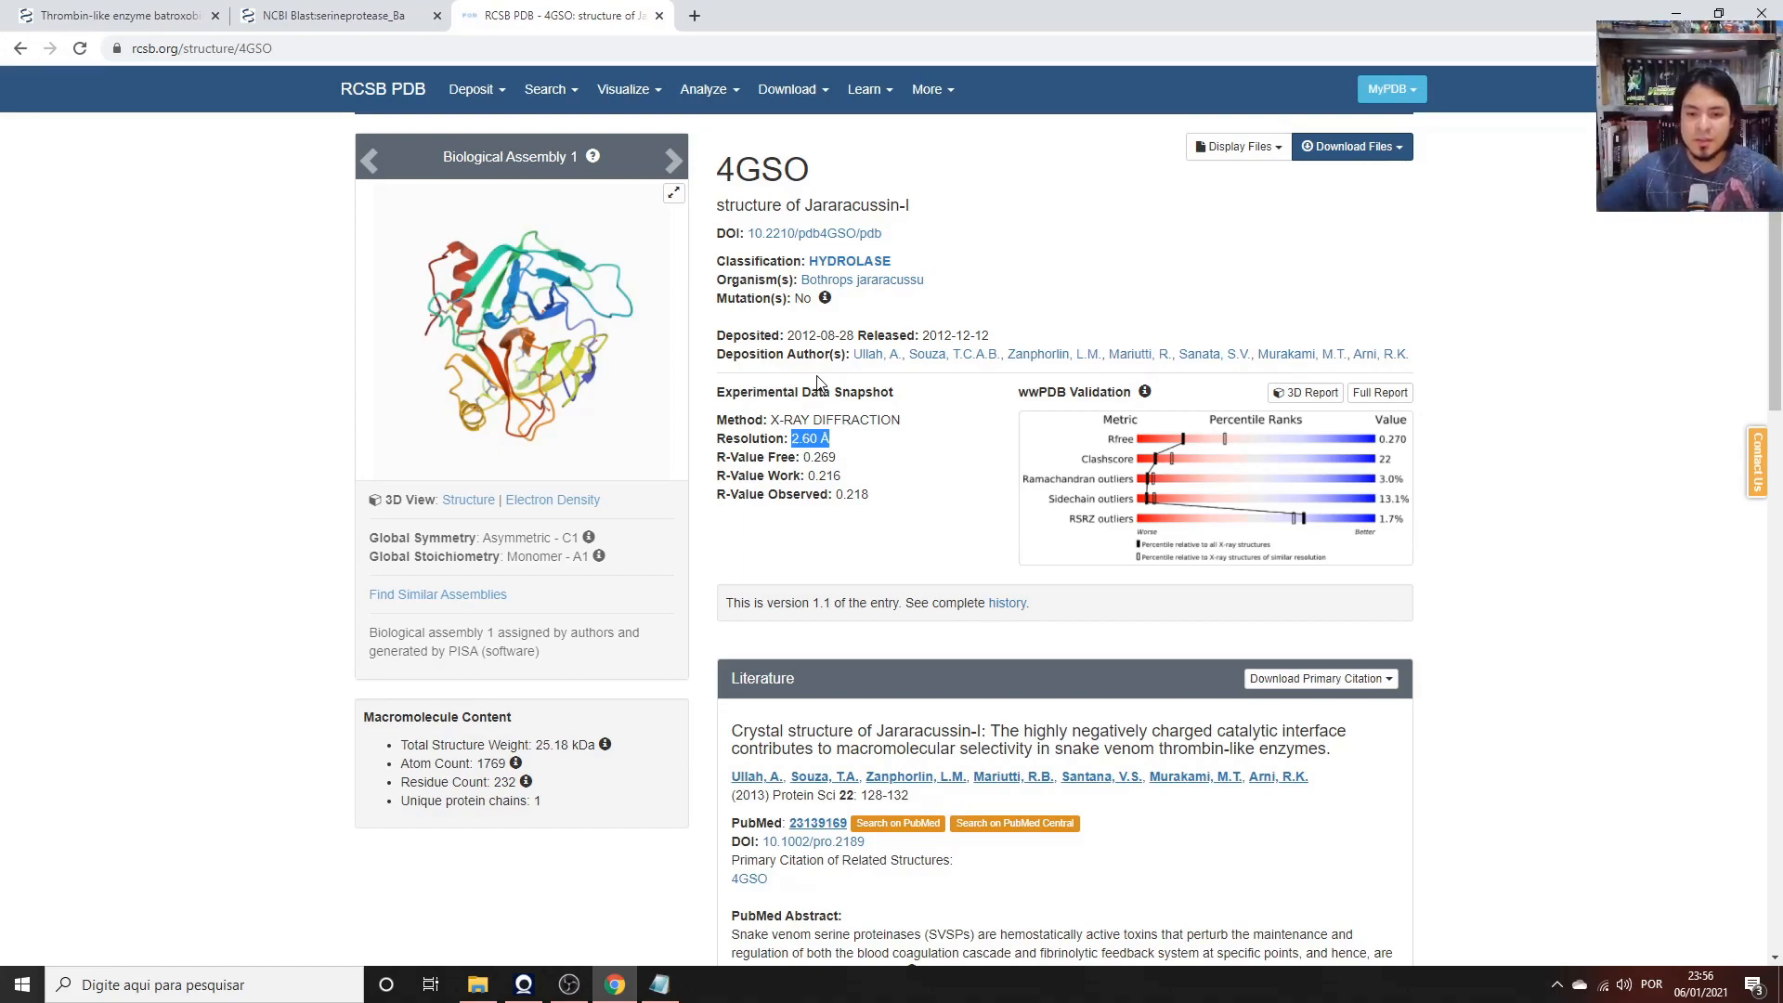
Check the accession of the second BLAST hit, open its entry 2AIP in RCSB PDB and view its validation metrics.
click(336, 15)
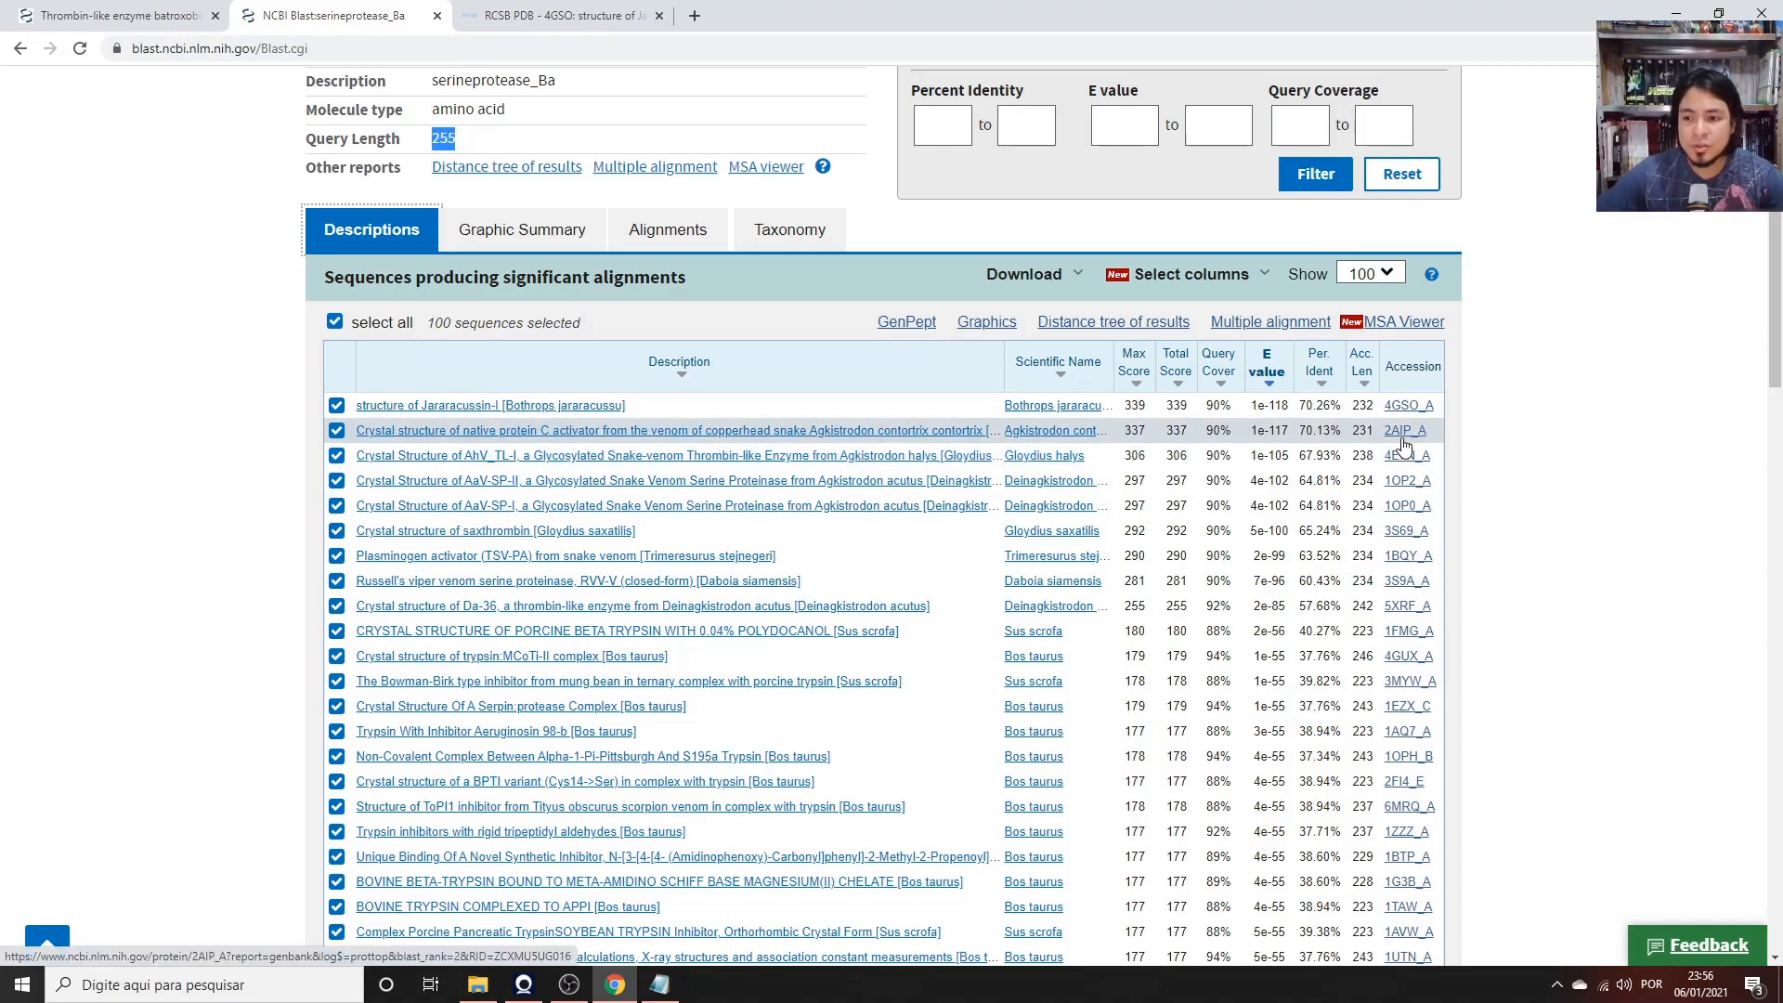
click(569, 15)
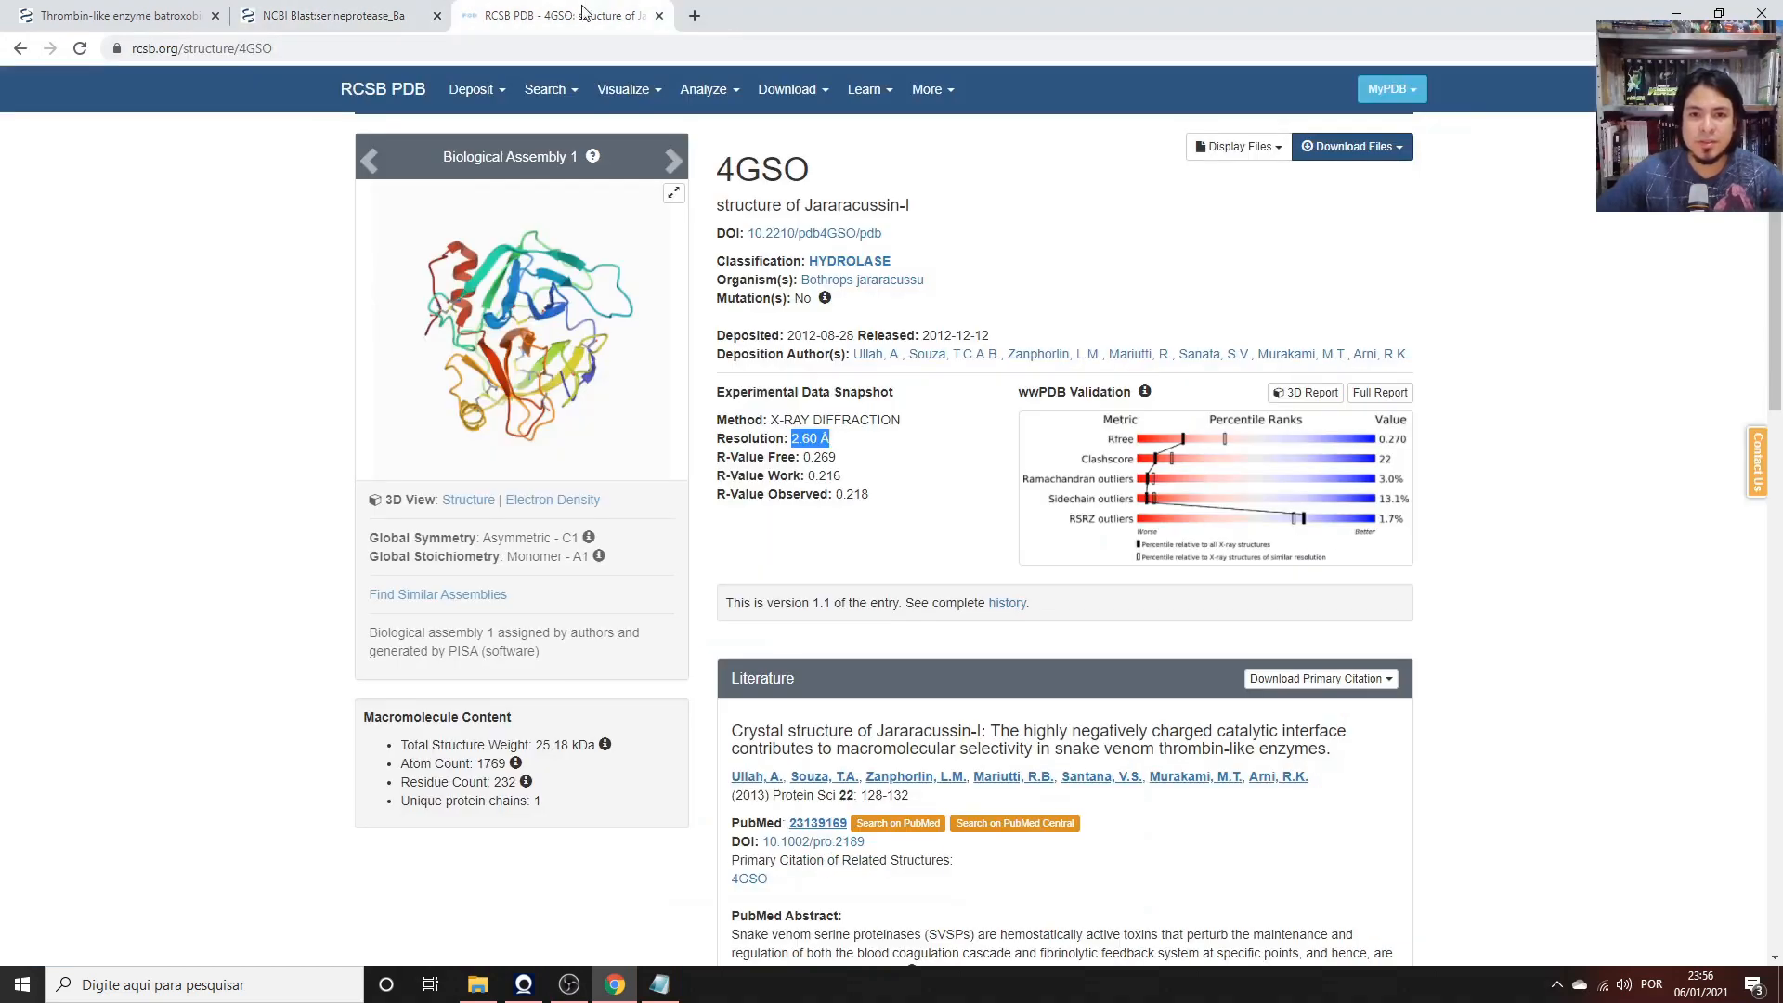
scroll(846, 157, up, 2)
click(847, 149)
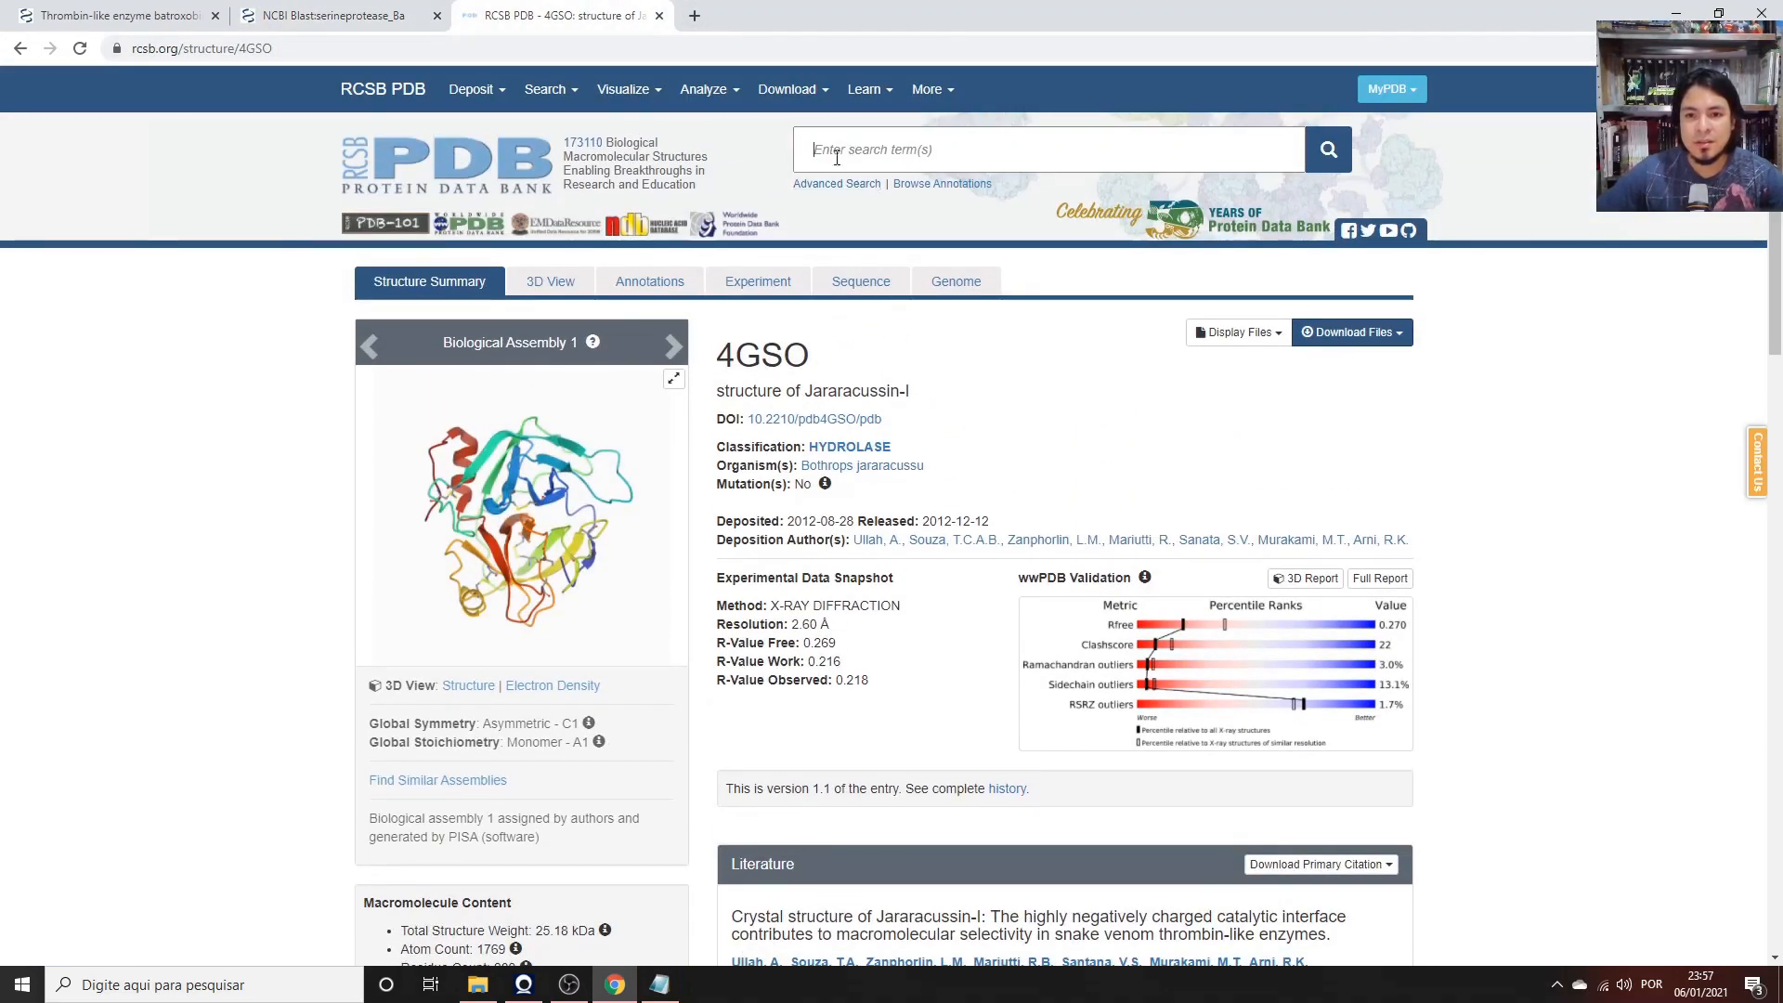
text(2aip)
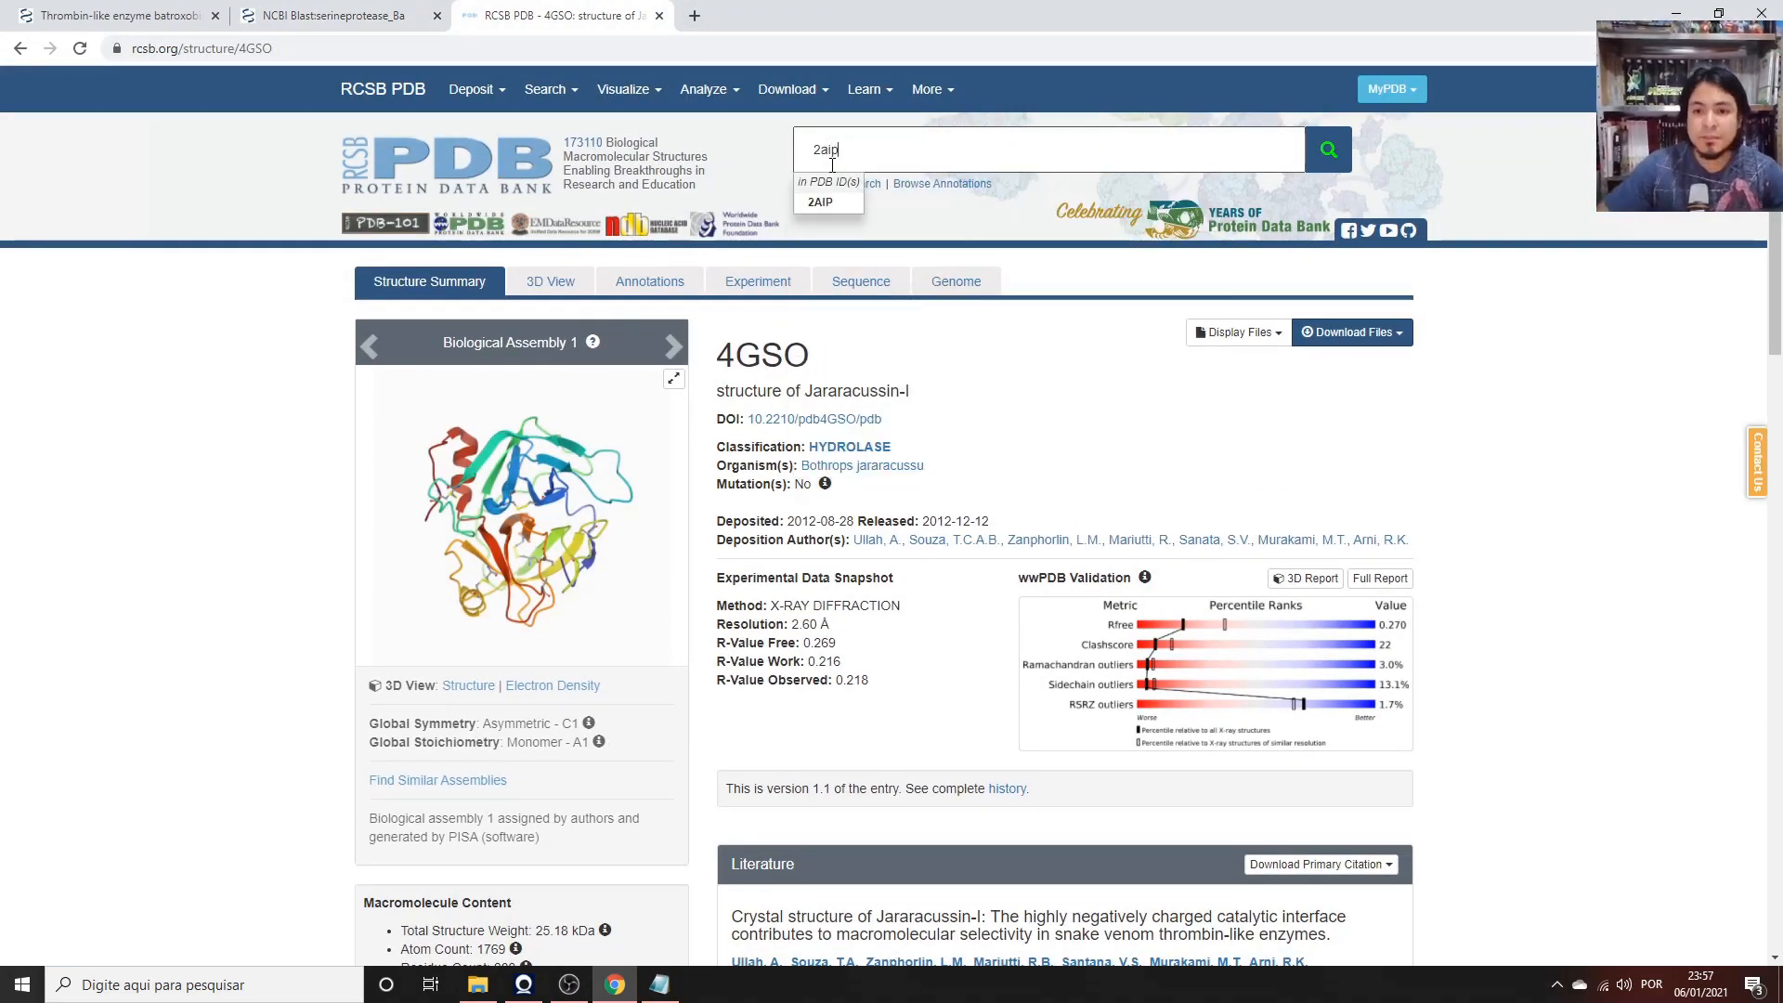
click(827, 203)
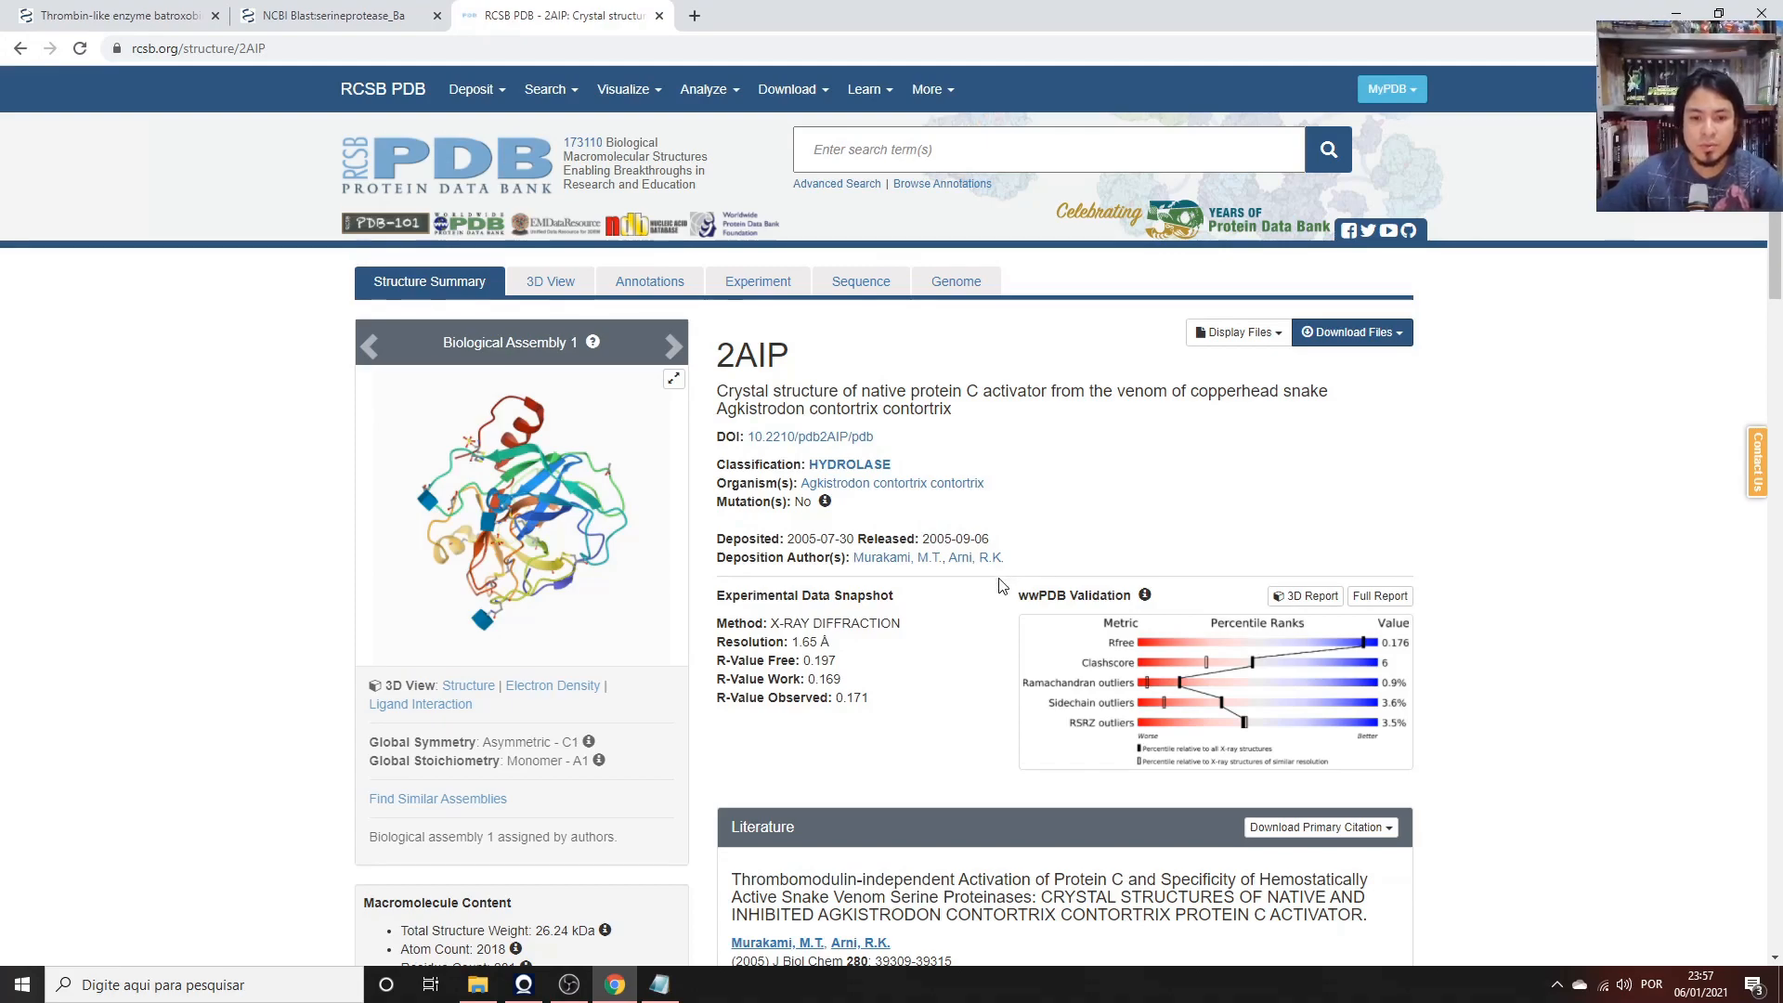
scroll(1004, 583, down, 1)
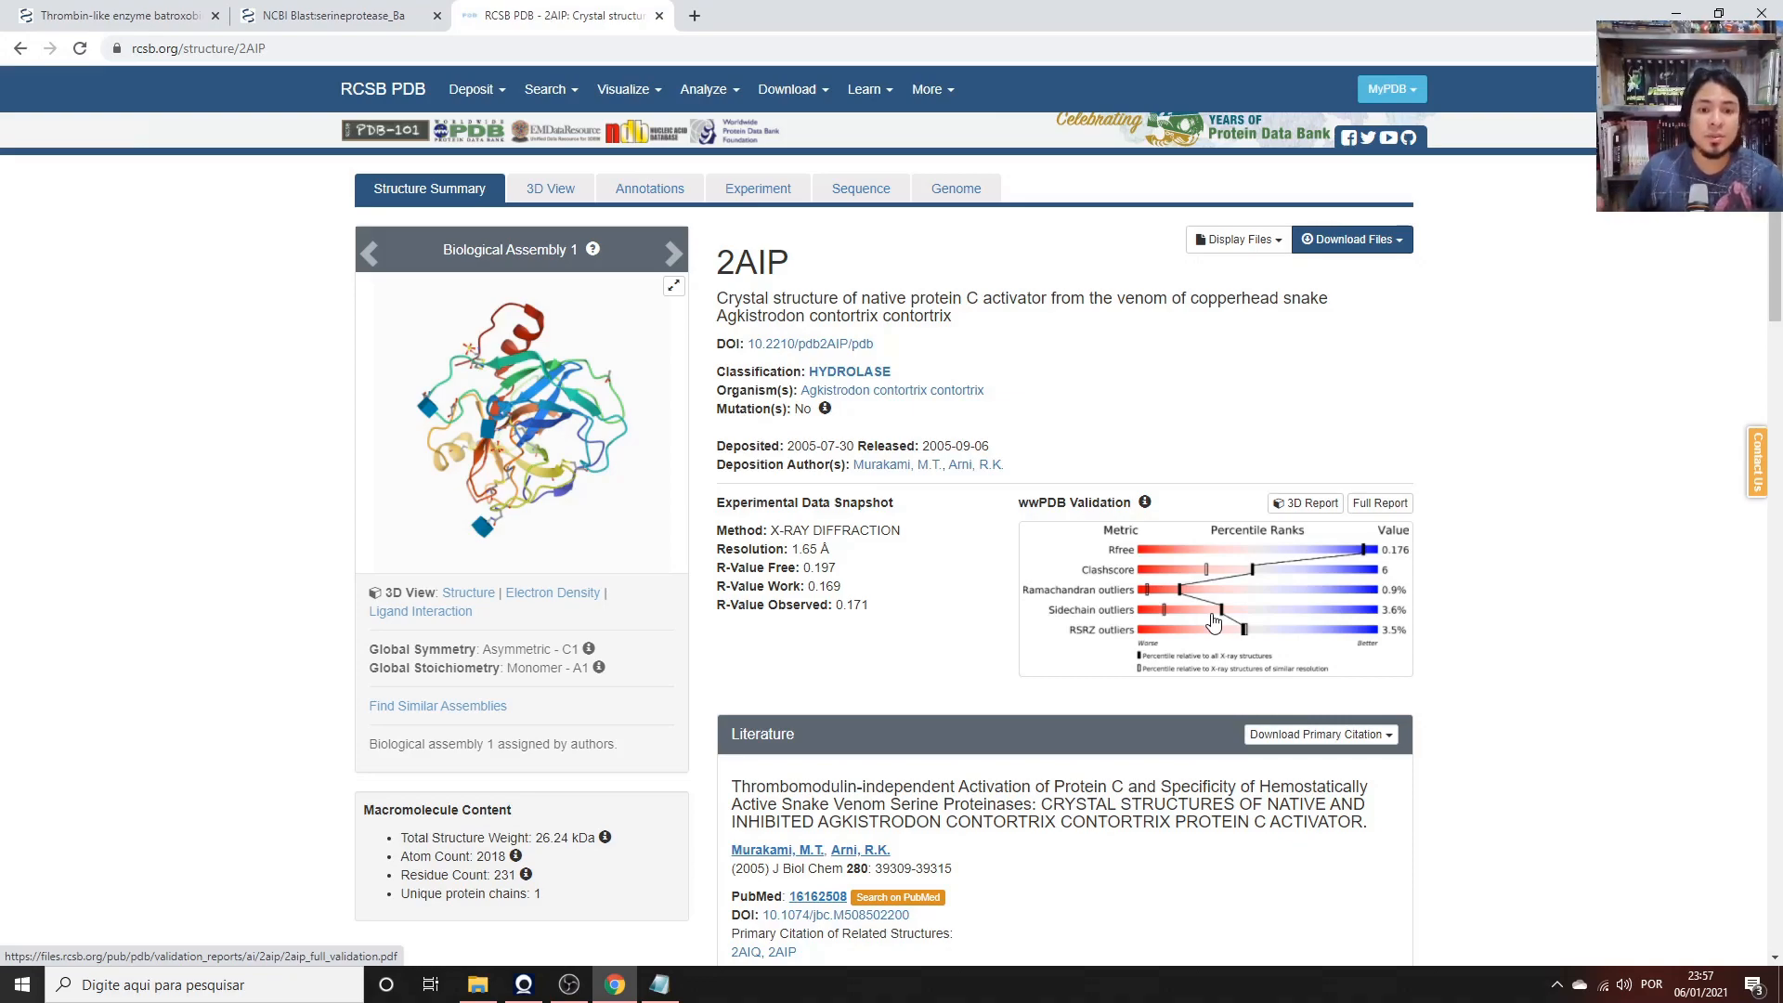
Check the accession of the third BLAST hit, AhV_TL-I, and open its structure entry 4E7N in RCSB PDB.
click(329, 16)
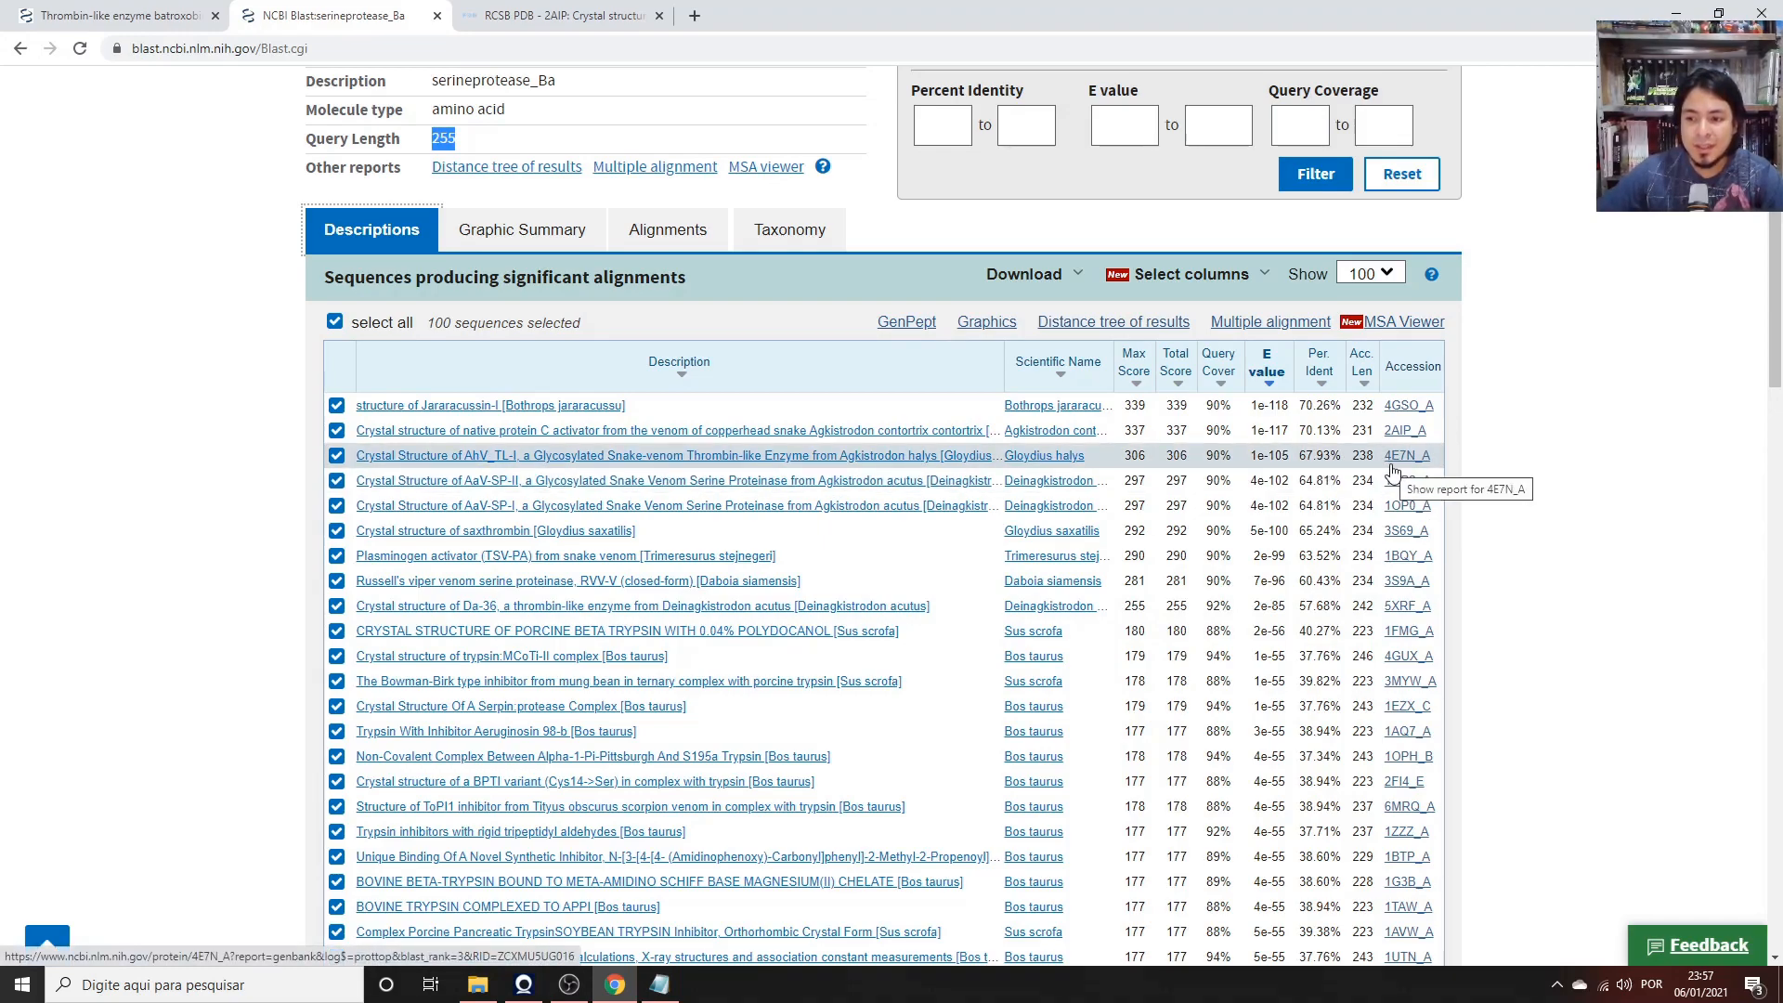
click(557, 16)
click(869, 161)
text(4e7)
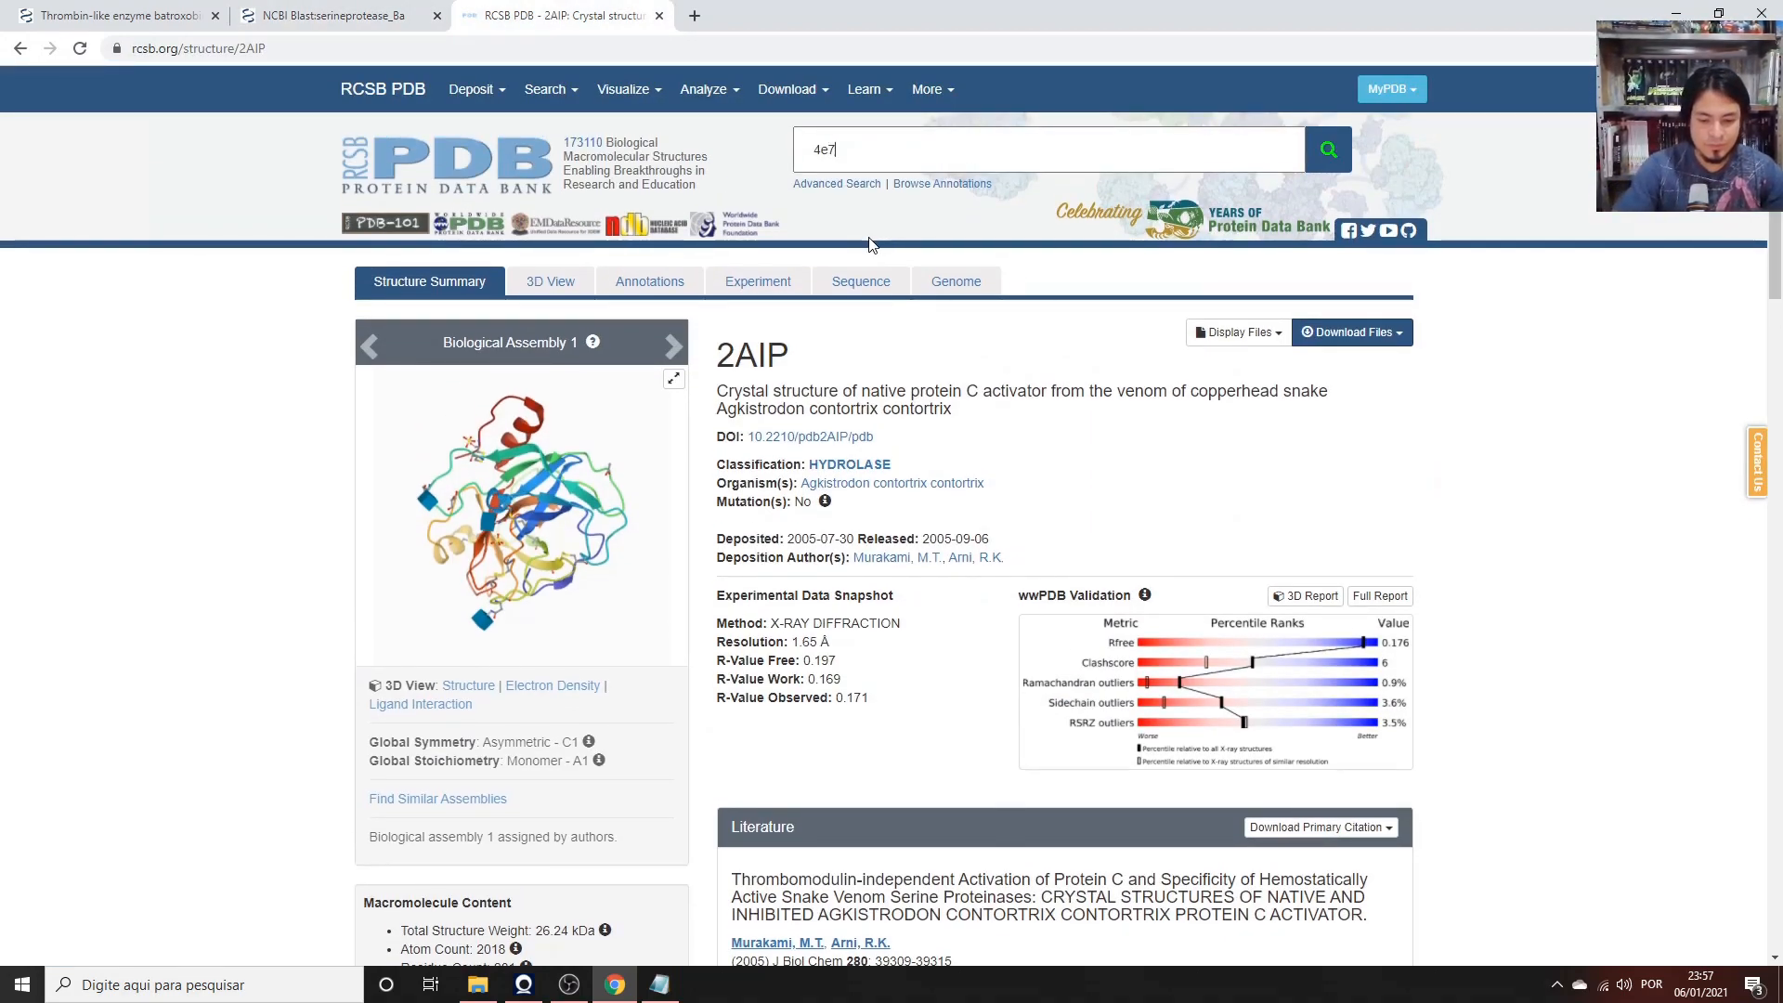
text(n)
click(823, 202)
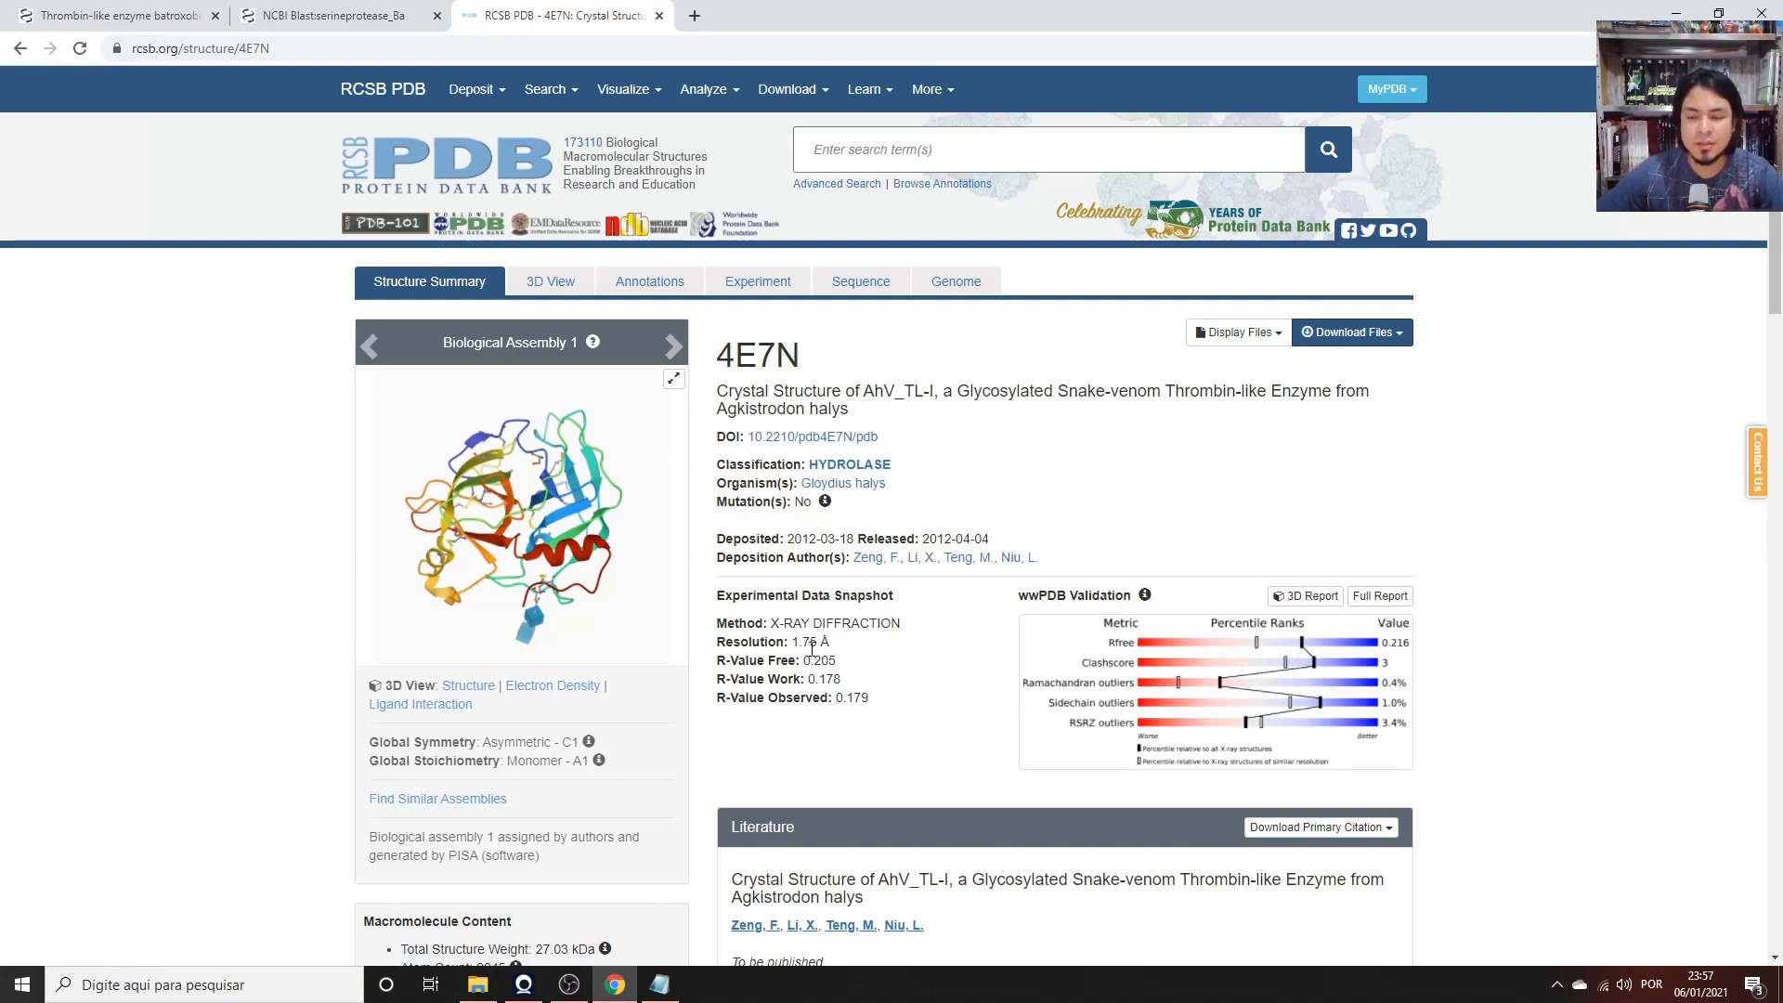
Review the 4E7N entry's title and validation metrics, and download the structure in PDB format.
drag(1166, 391, 1270, 395)
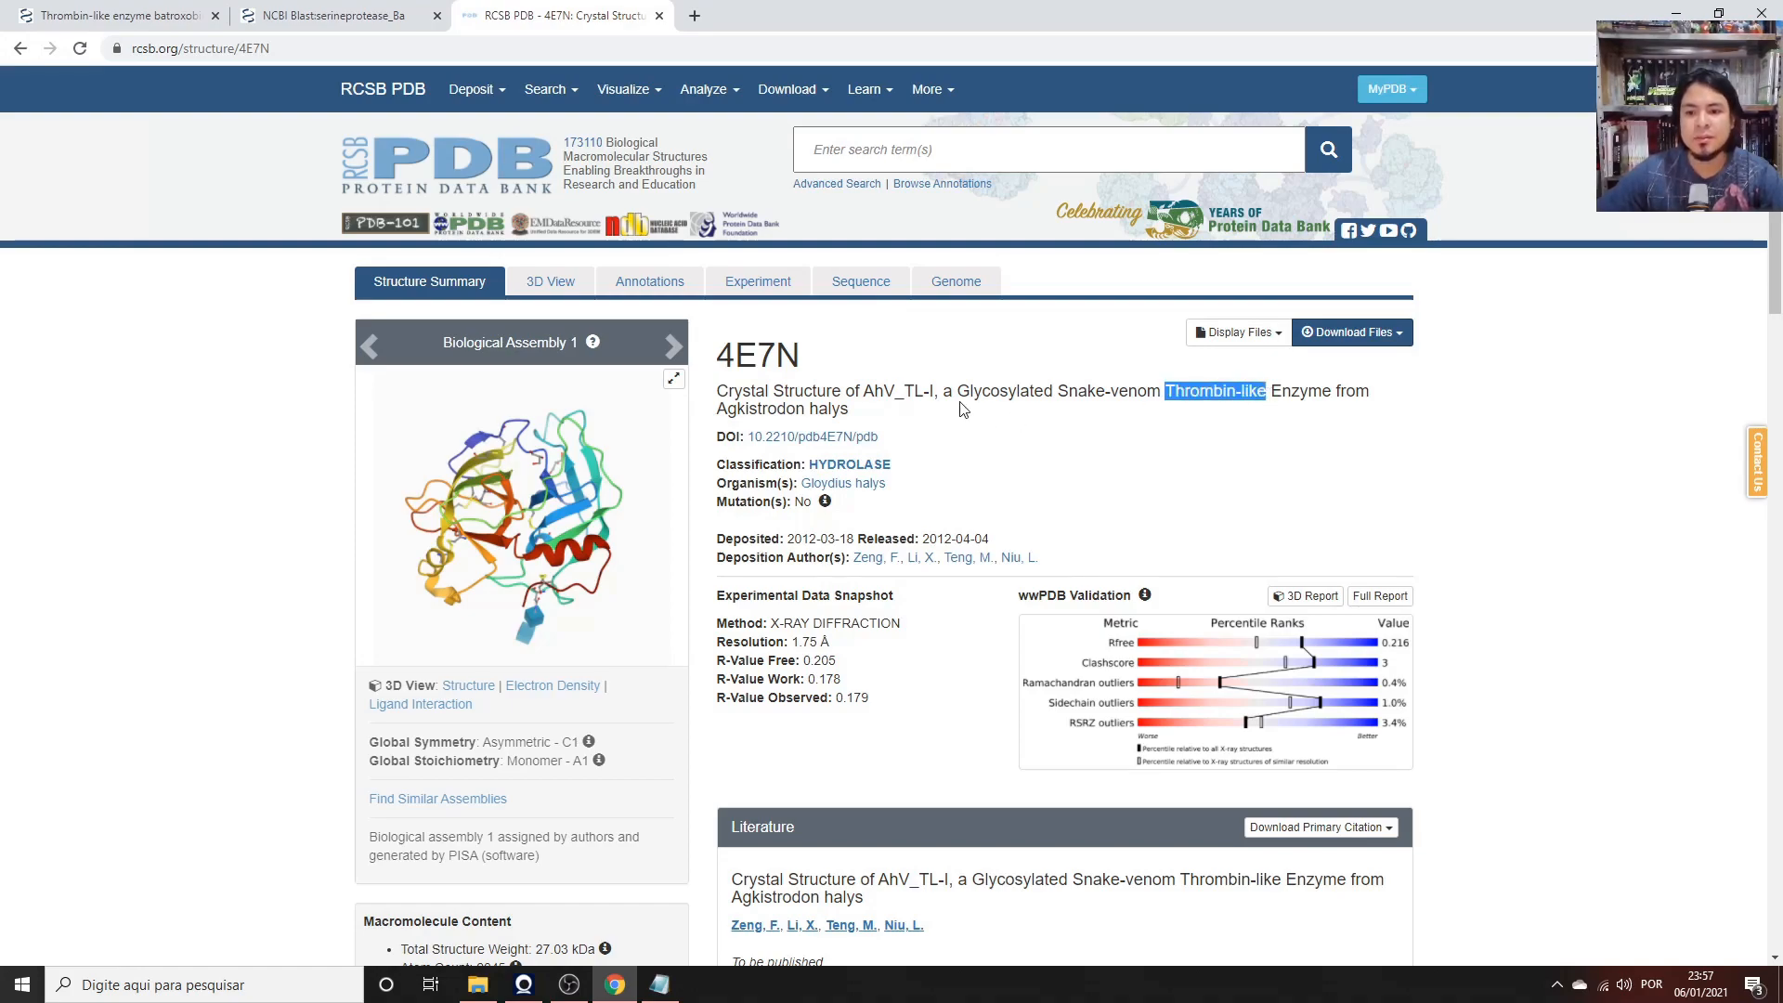
scroll(1013, 574, down, 1)
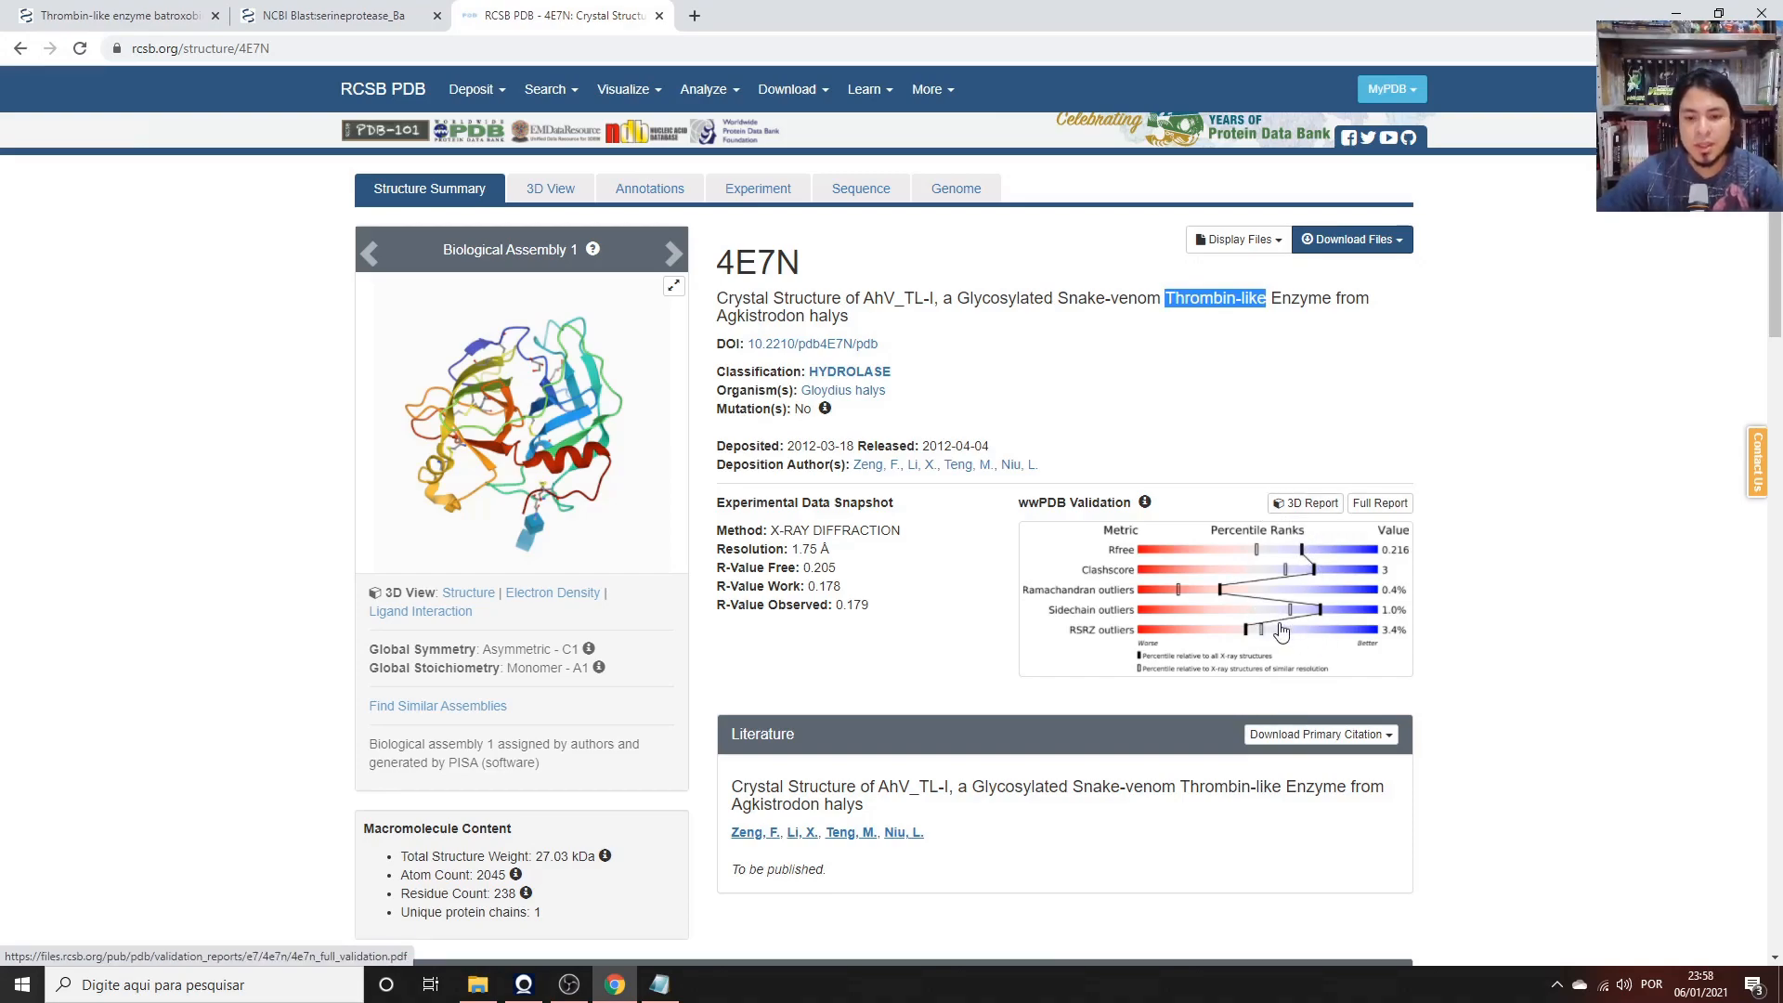
scroll(1281, 636, down, 1)
scroll(1277, 646, up, 1)
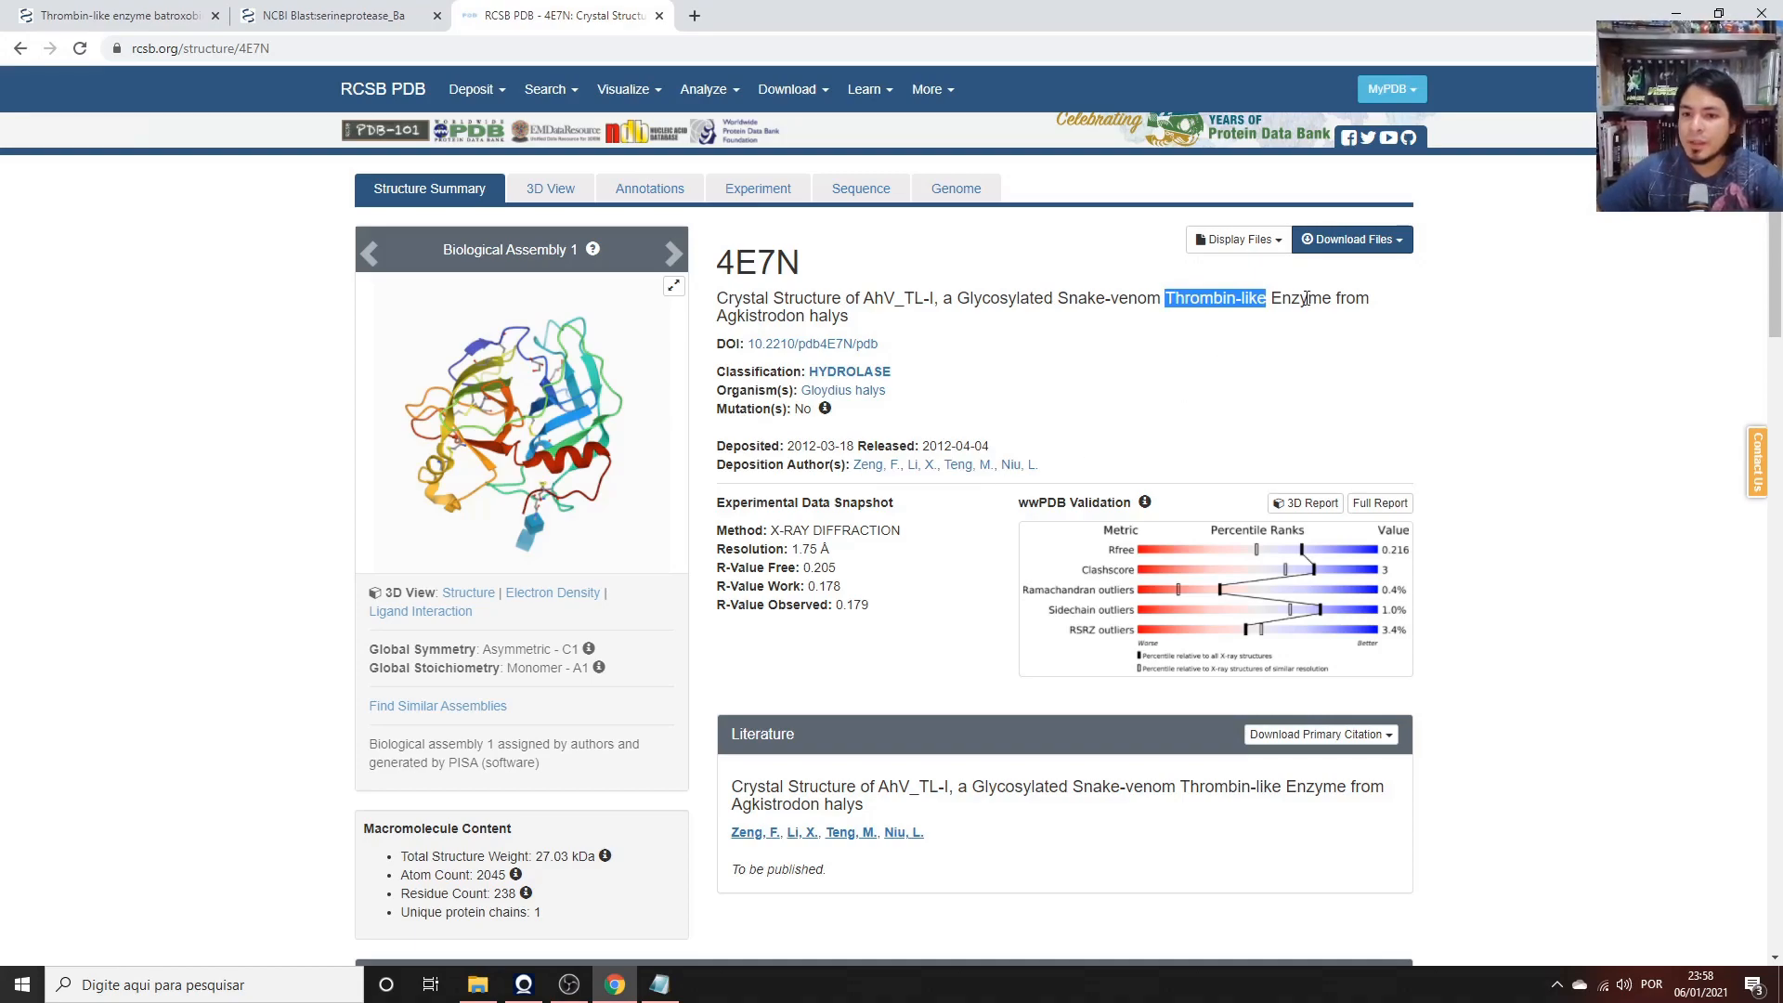
click(1358, 240)
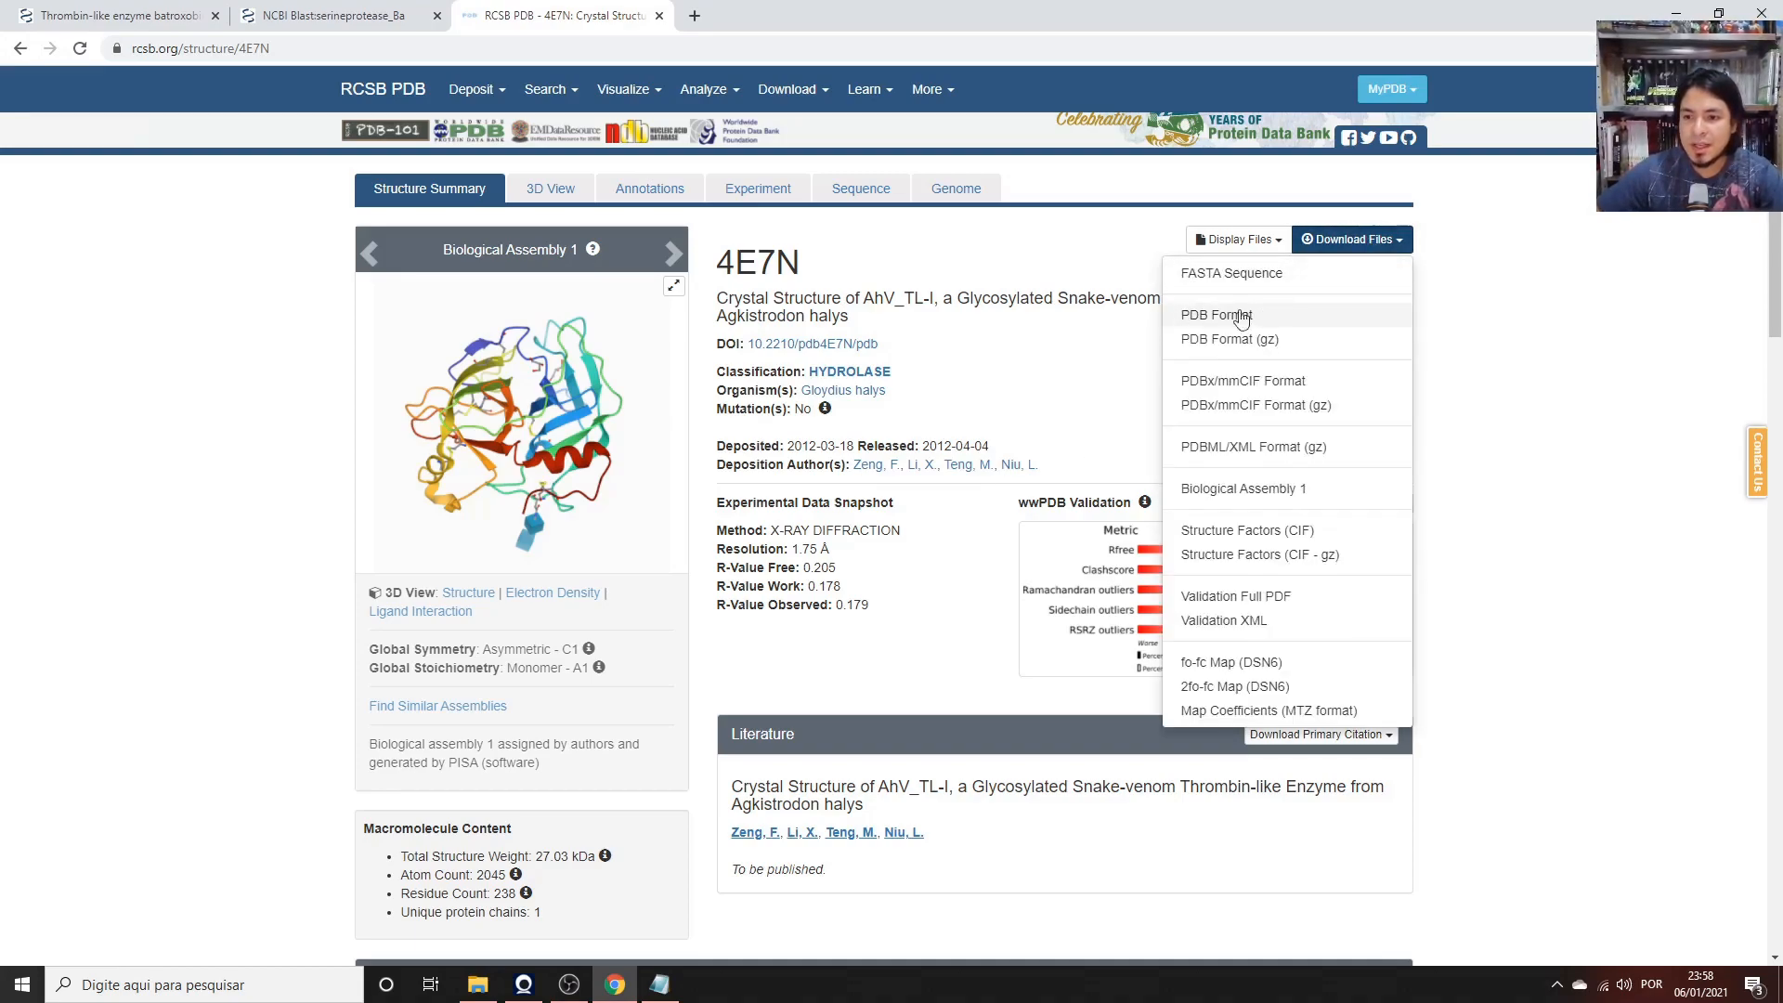
double_click(1225, 321)
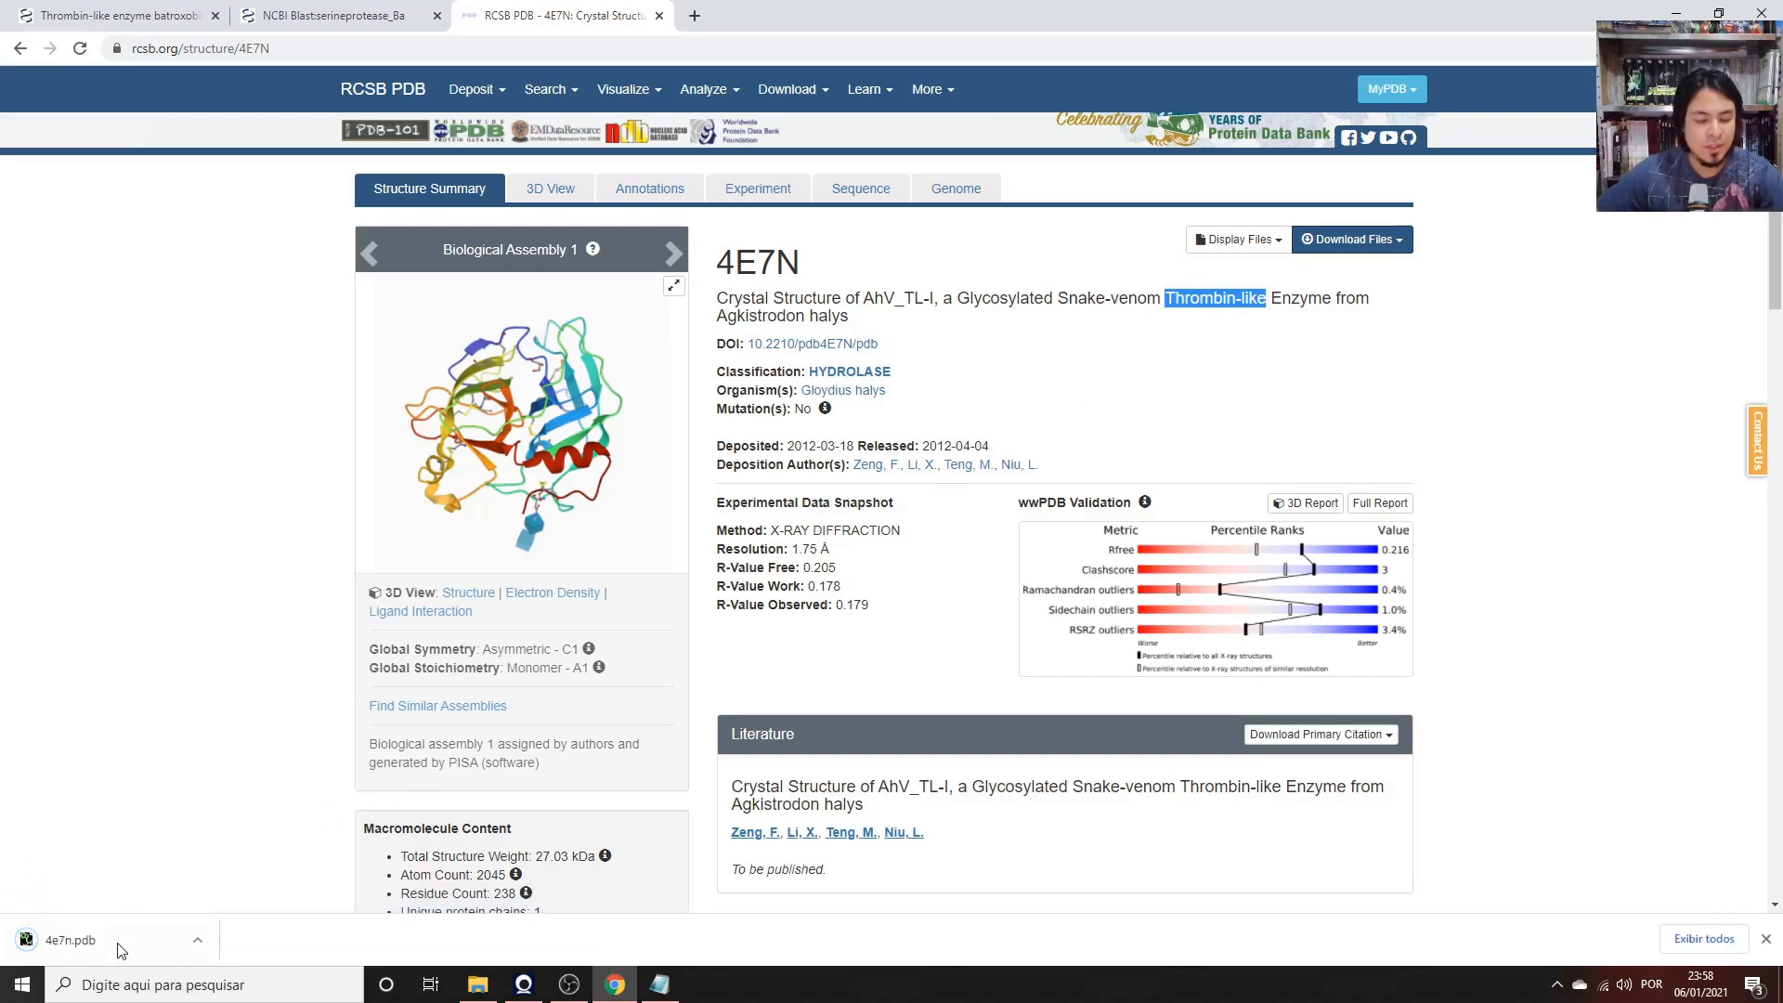
In File Explorer, put the downloaded 4e7n.pdb from Downloads into the tutorial_modeller folder on the desktop, and maximize the window.
click(478, 985)
double_click(650, 12)
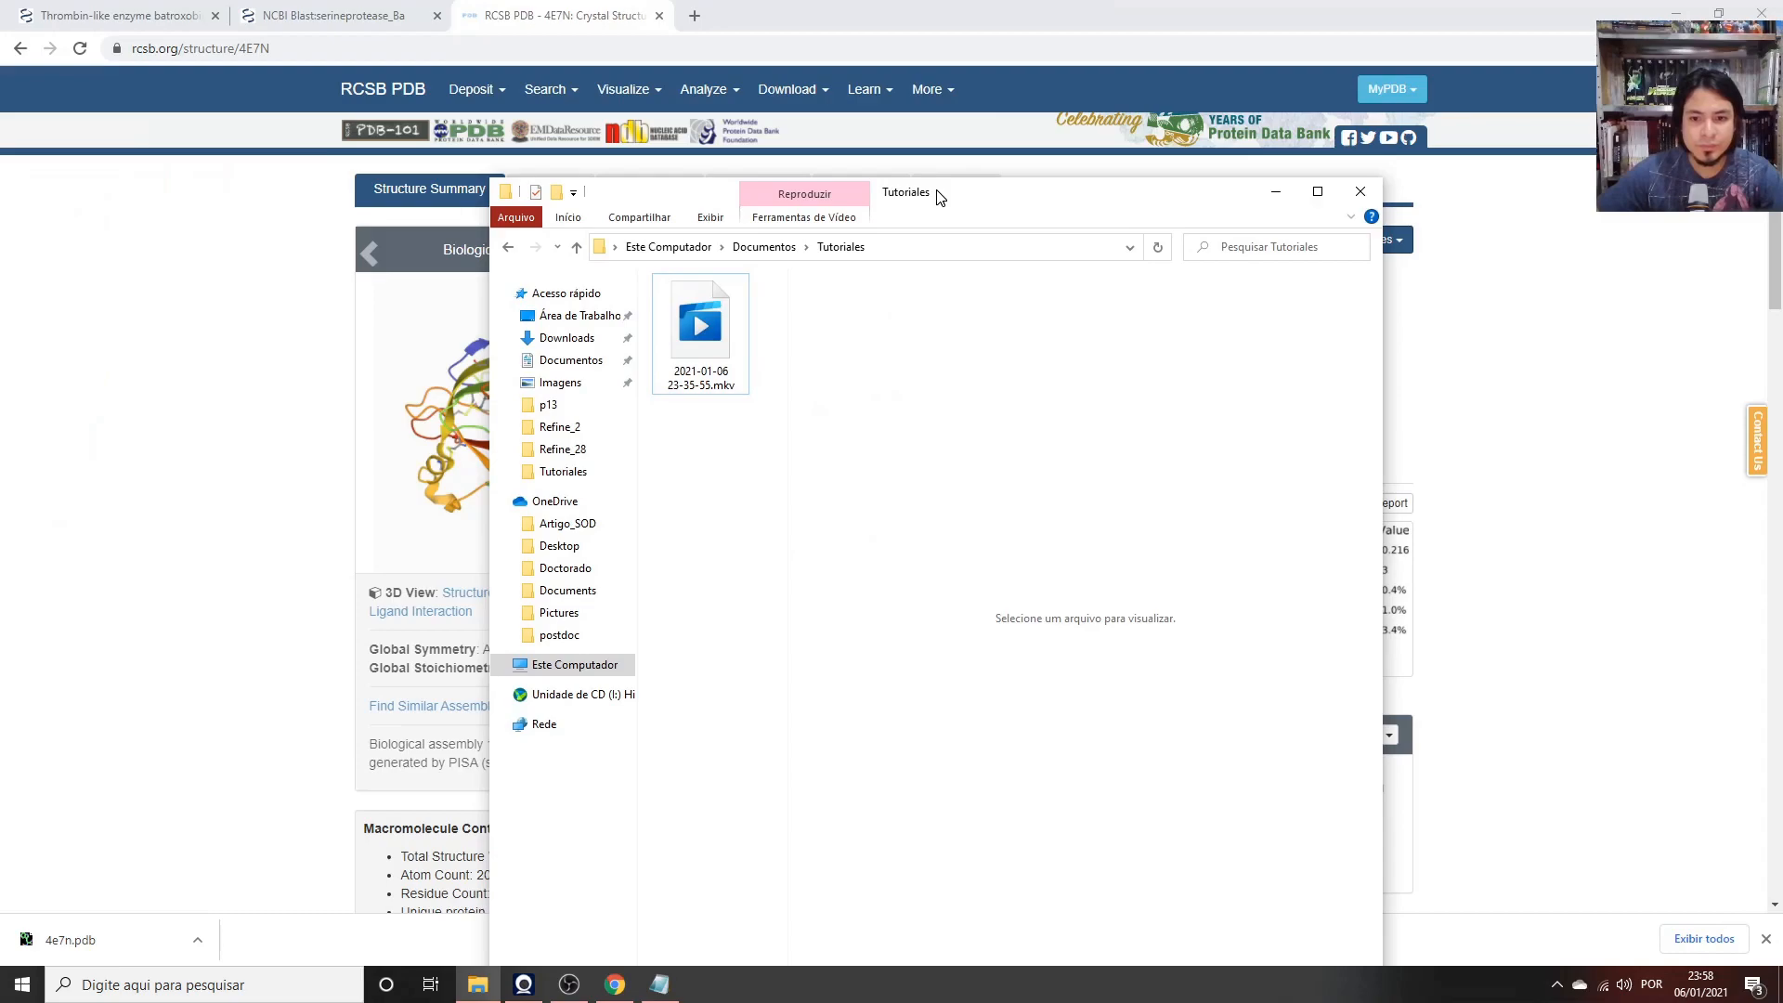
click(576, 316)
click(569, 338)
click(699, 353)
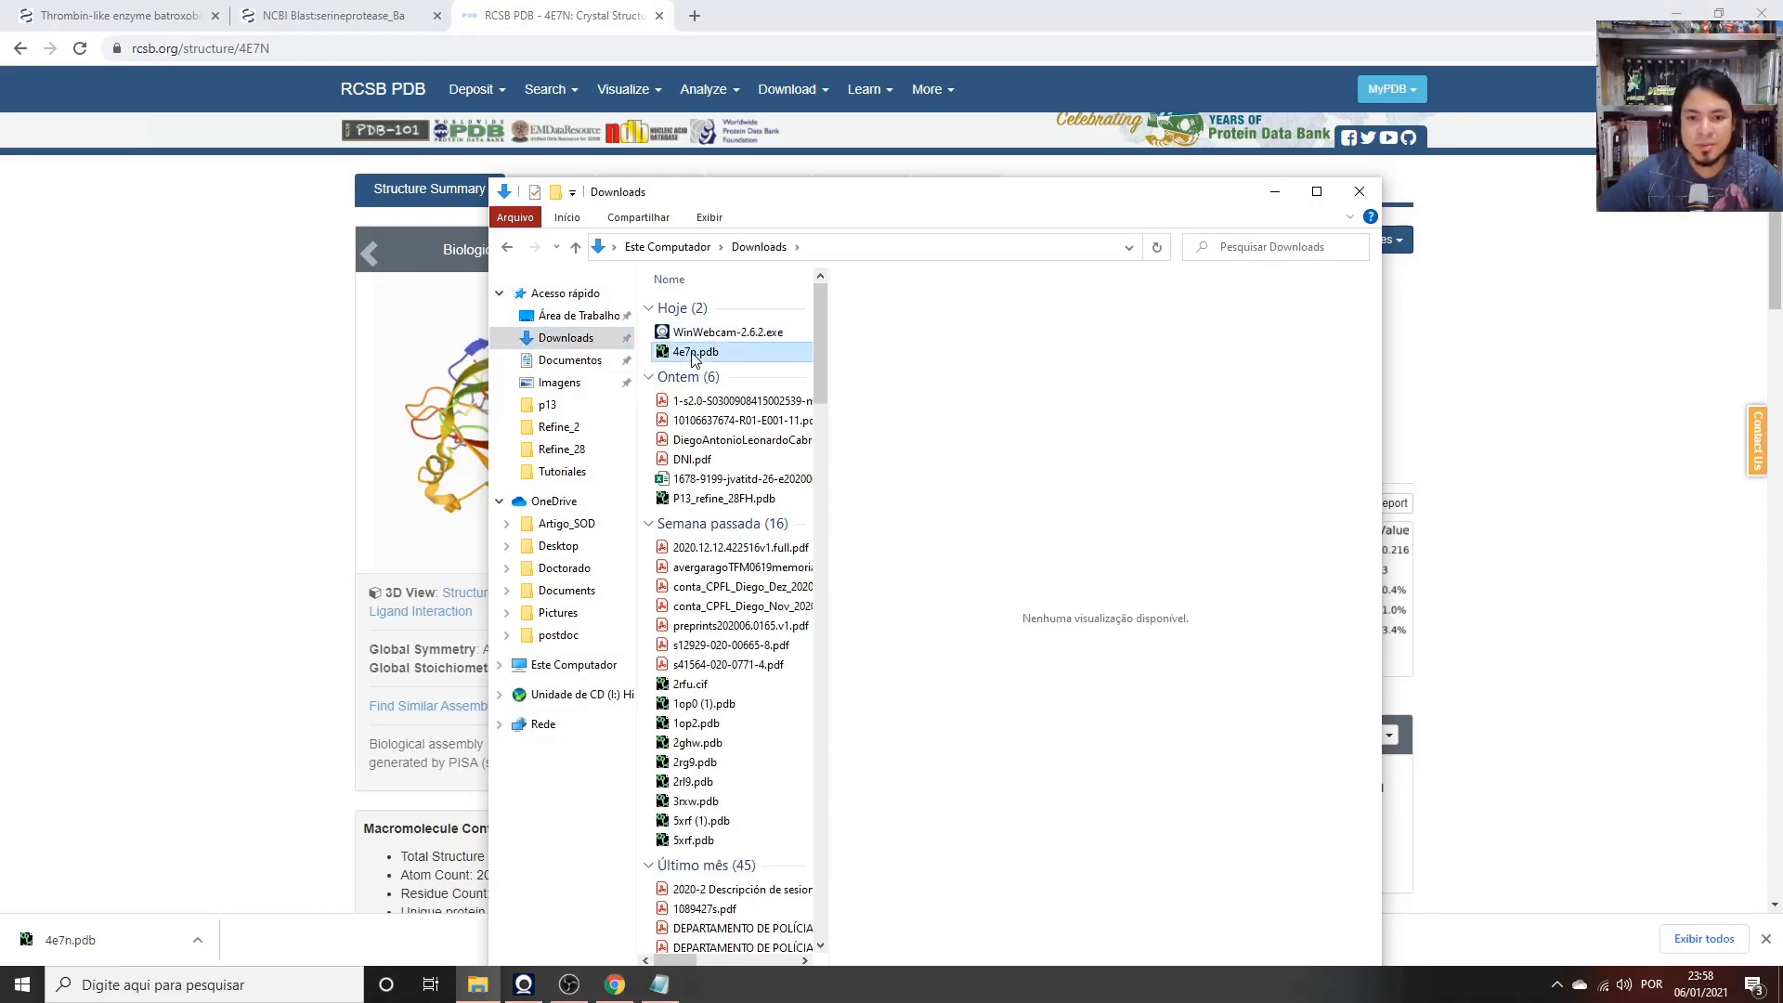
right_click(694, 352)
click(799, 669)
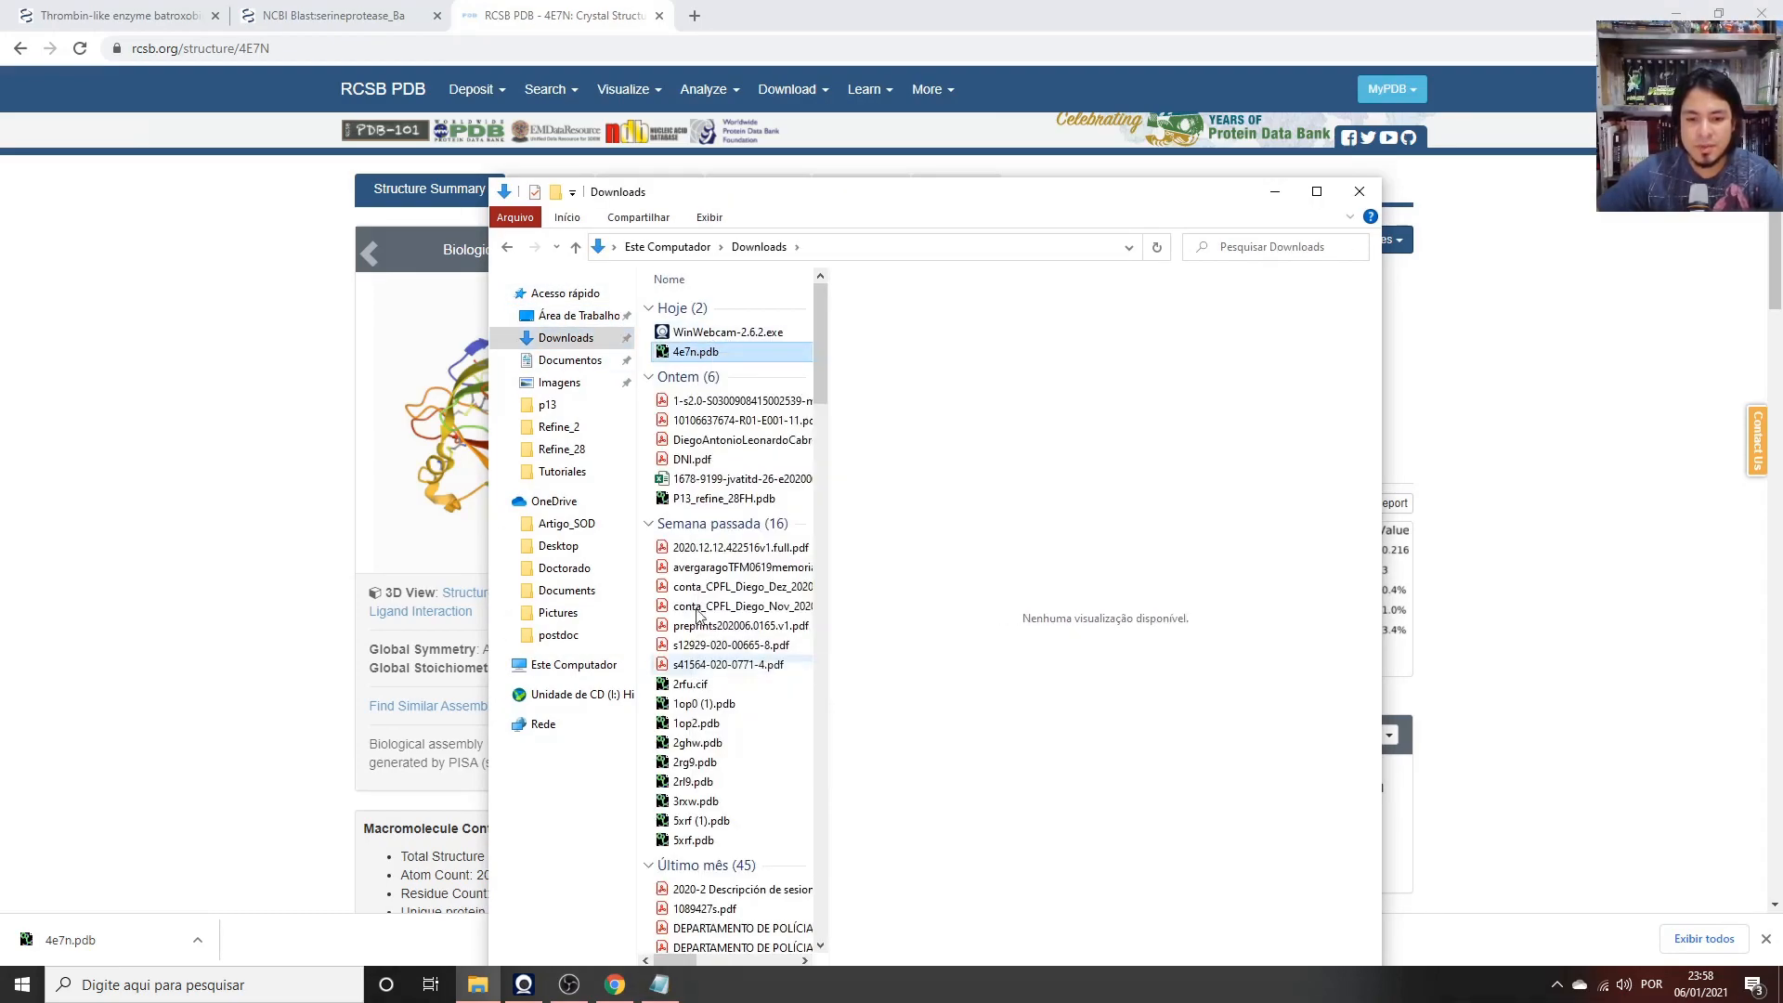
click(576, 316)
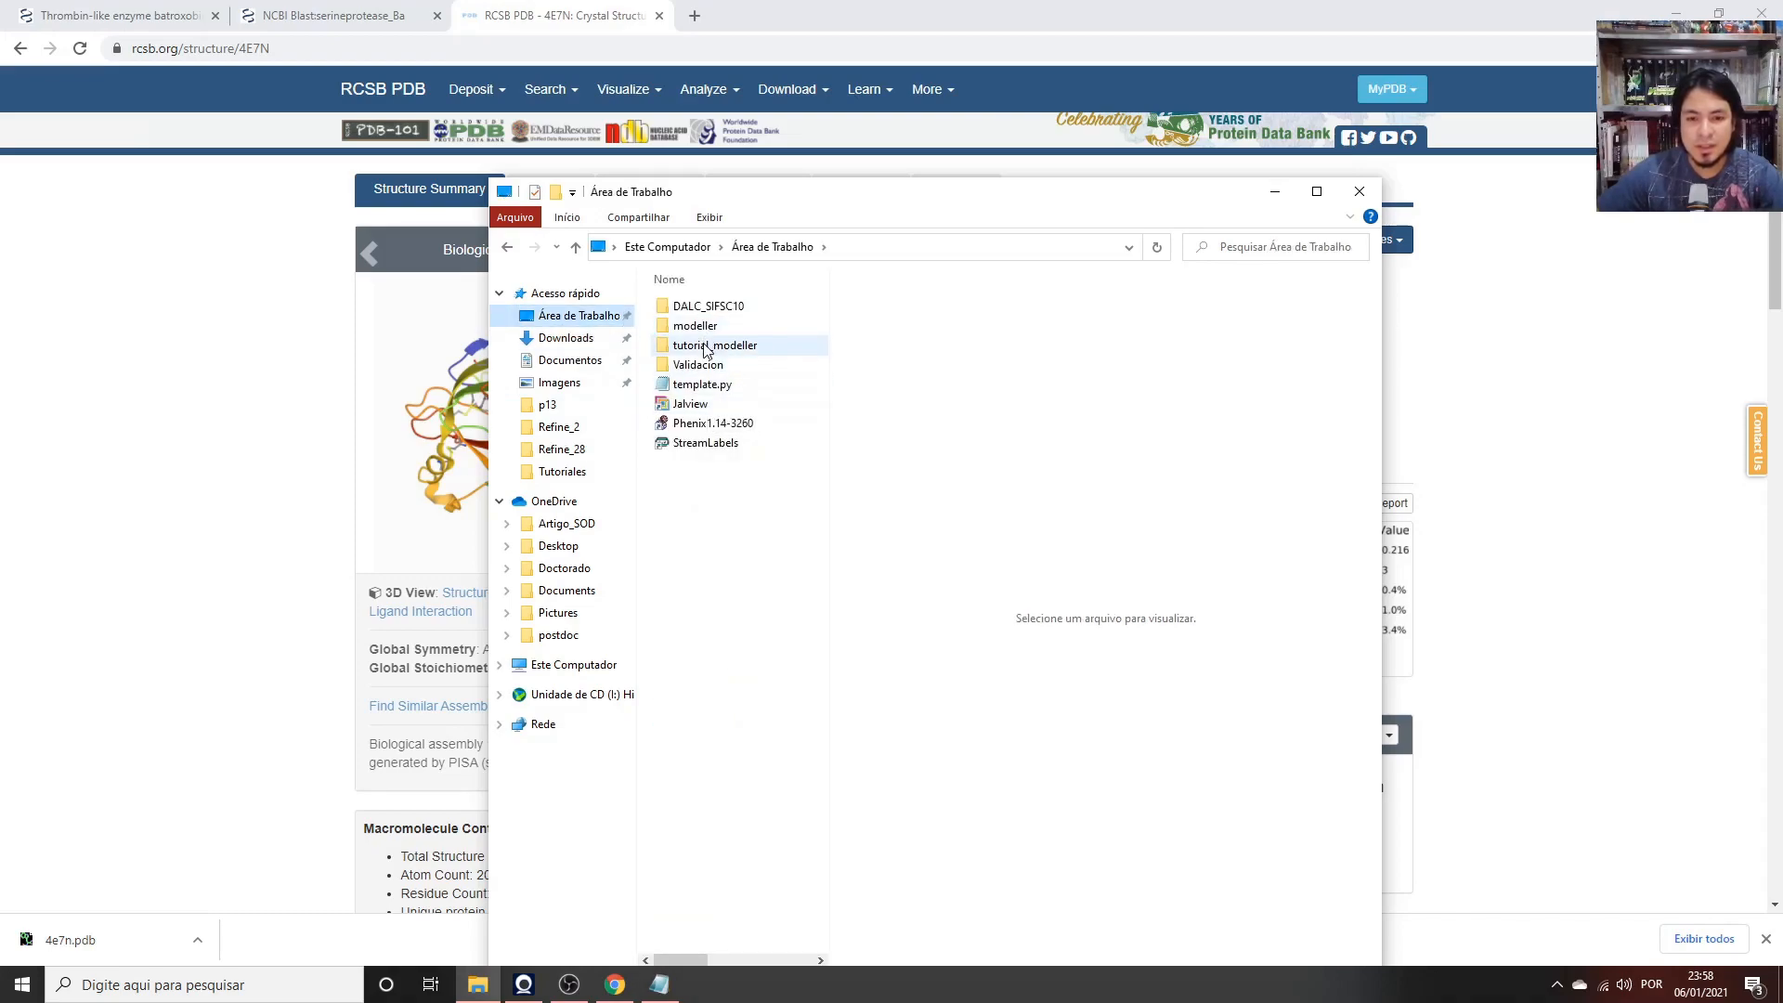
double_click(711, 345)
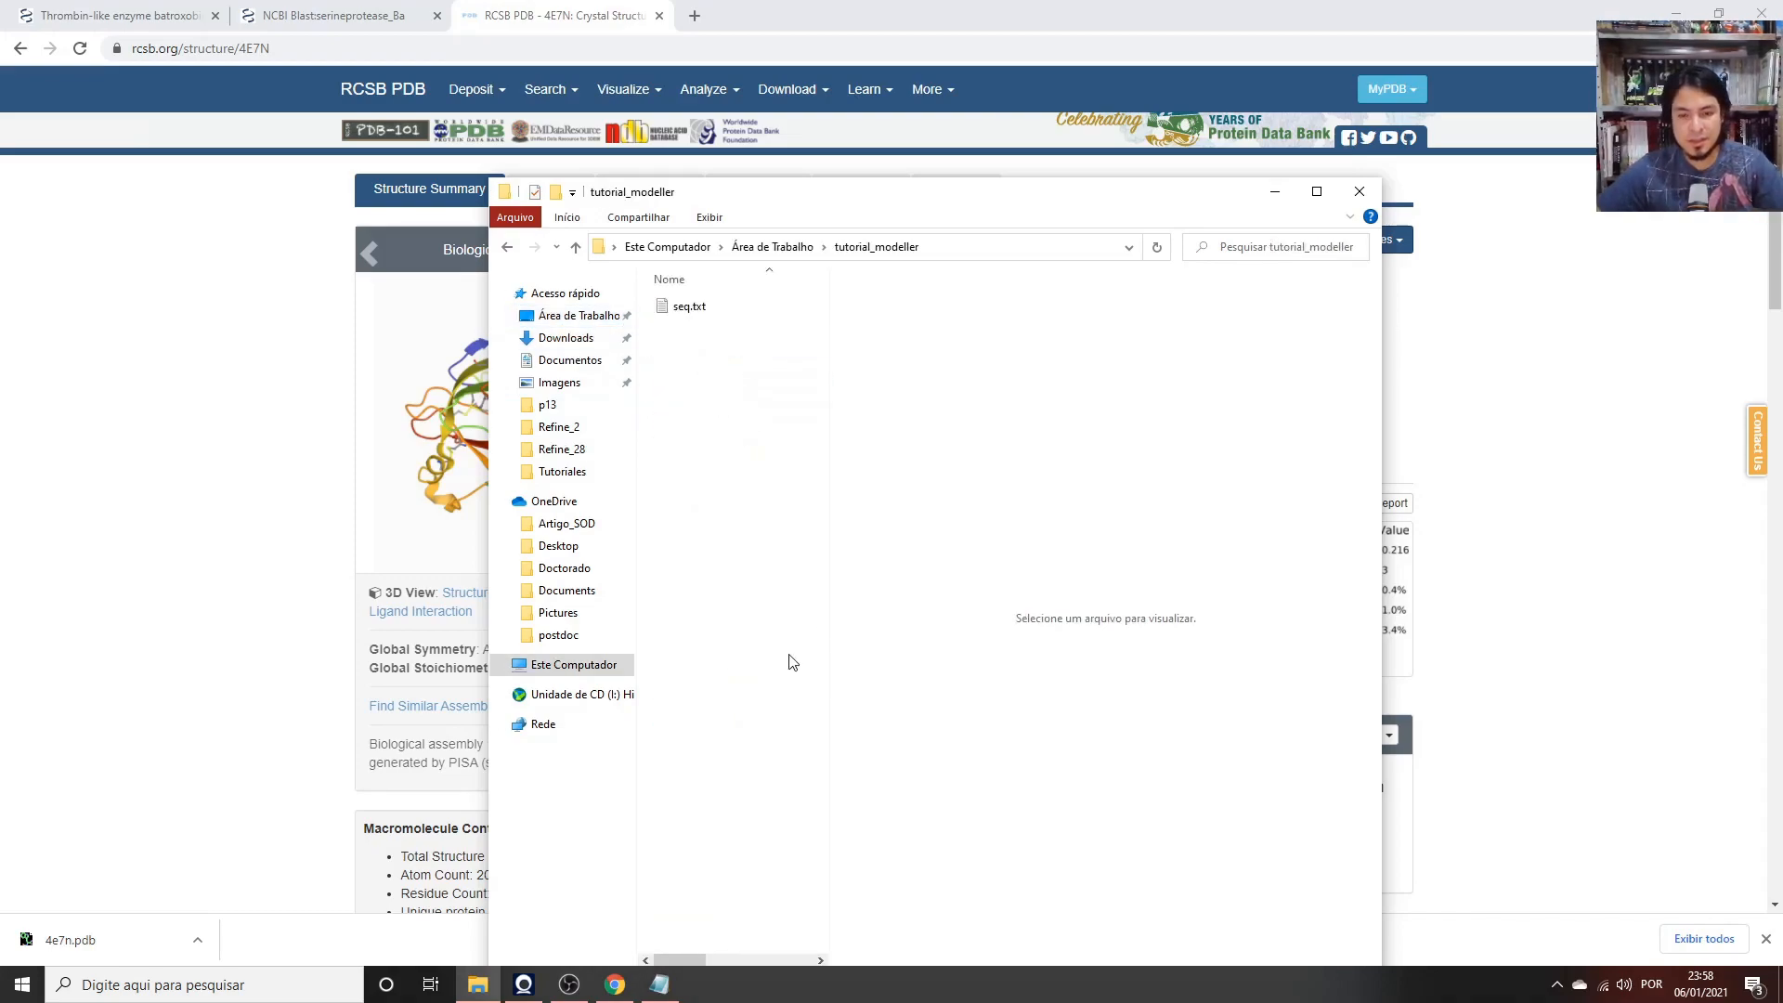
key(ctrl+v)
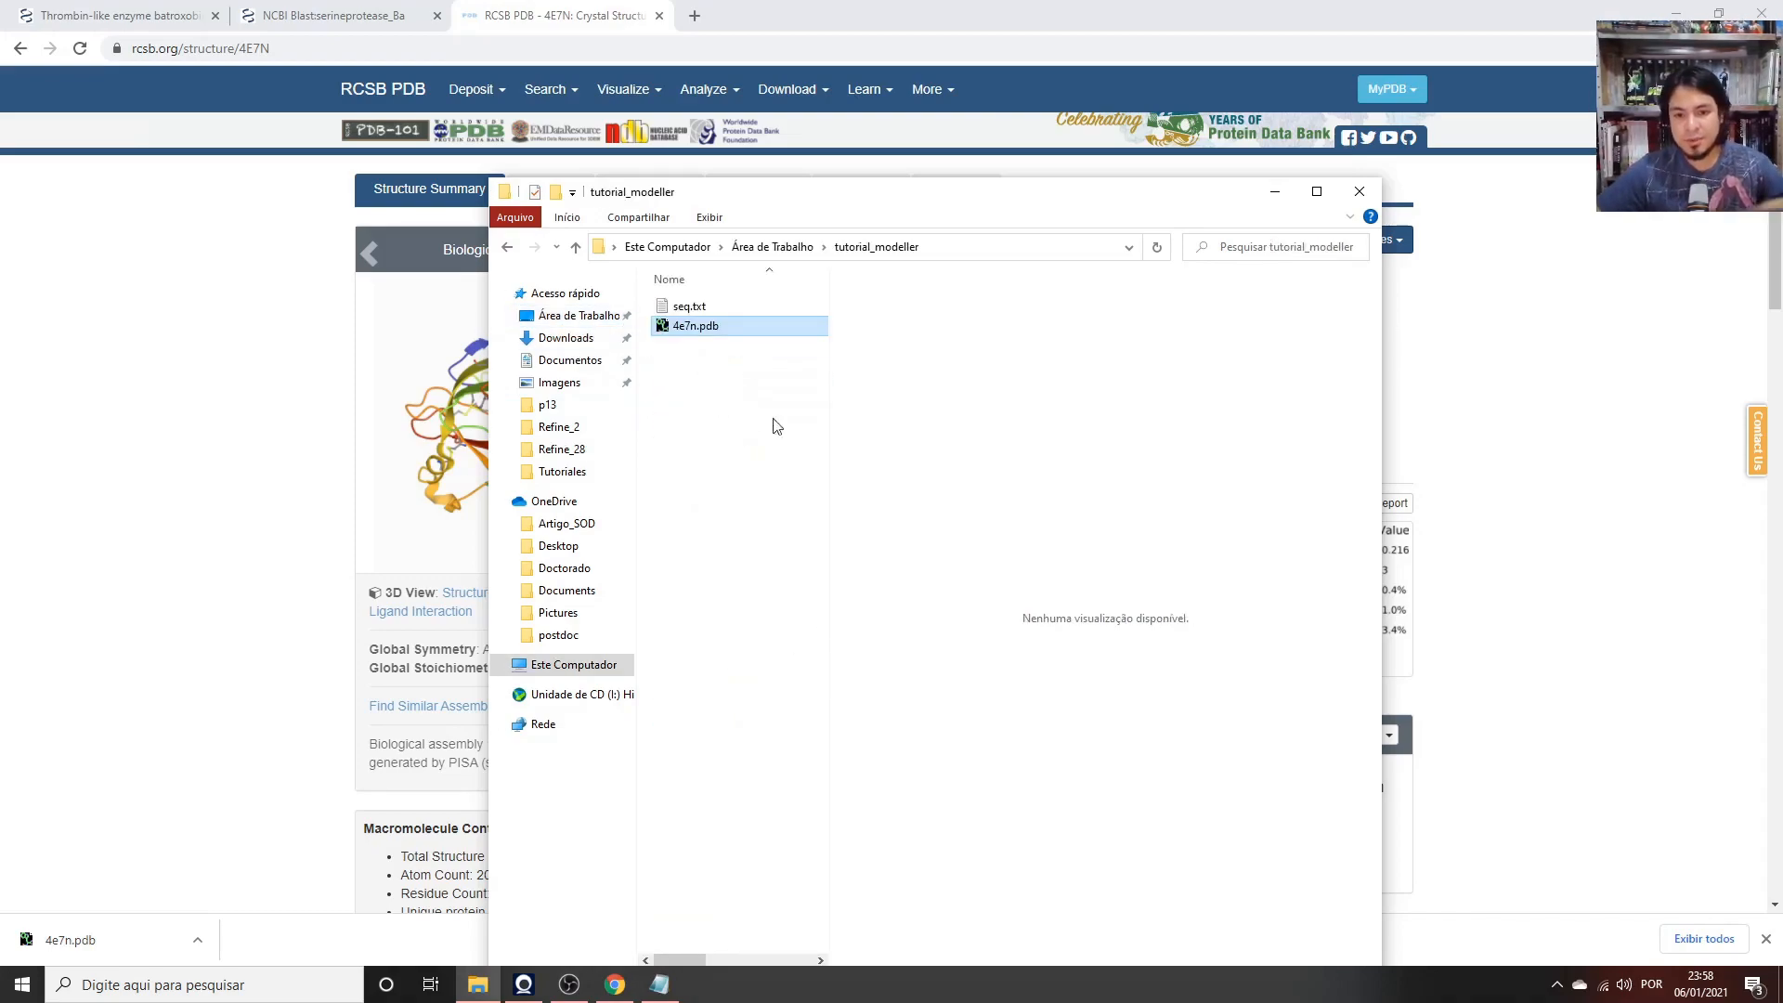
click(1318, 195)
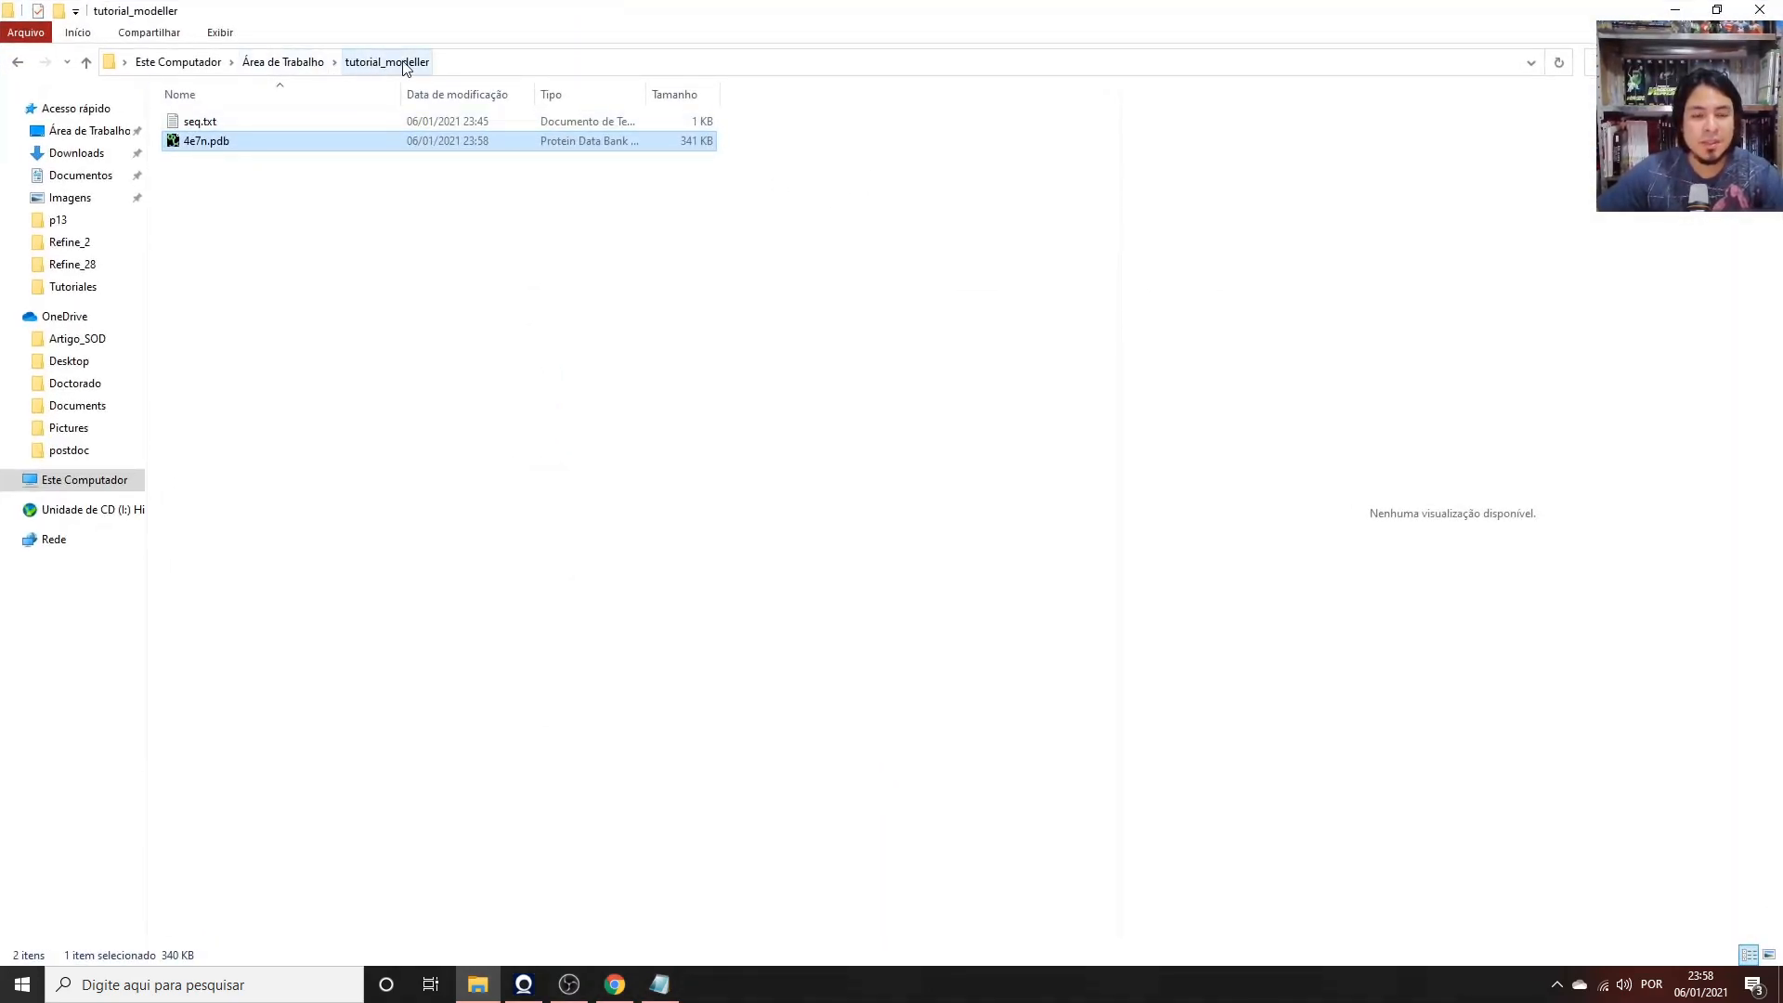
click(327, 237)
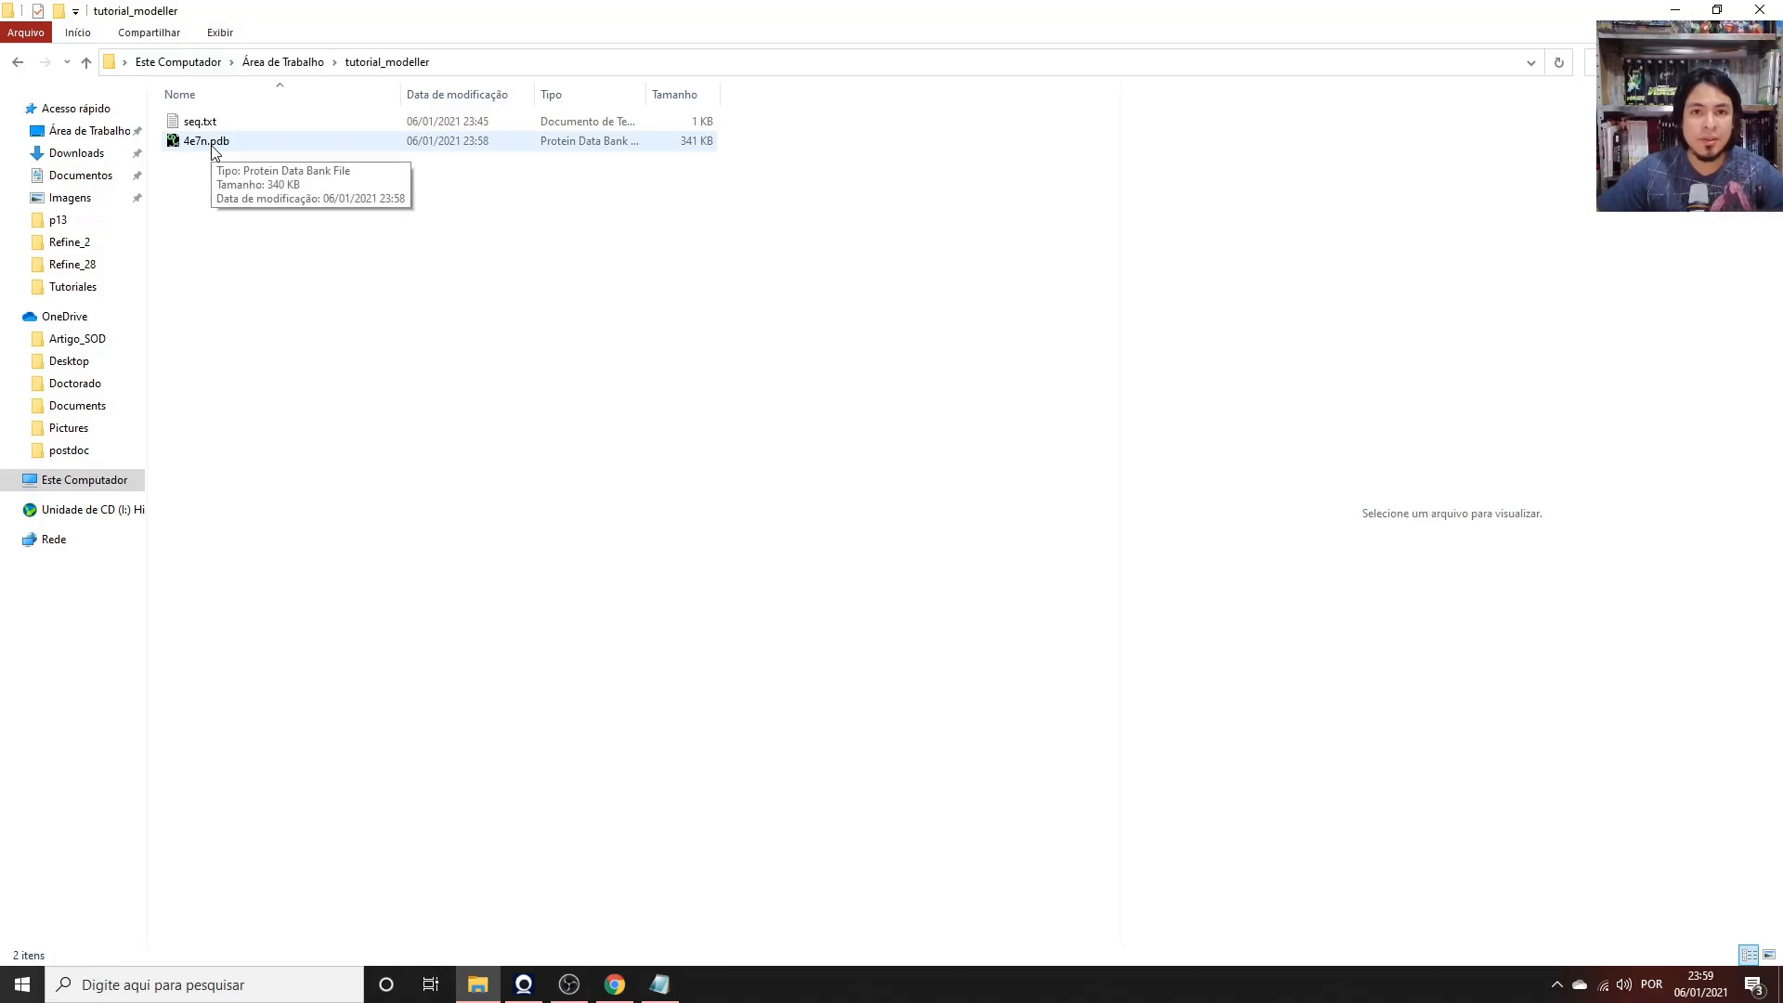
Switch to Chrome to view the file formats offered for 4E7N, including FASTA Sequence, and return to the tutorial_modeller folder in File Explorer.
click(615, 986)
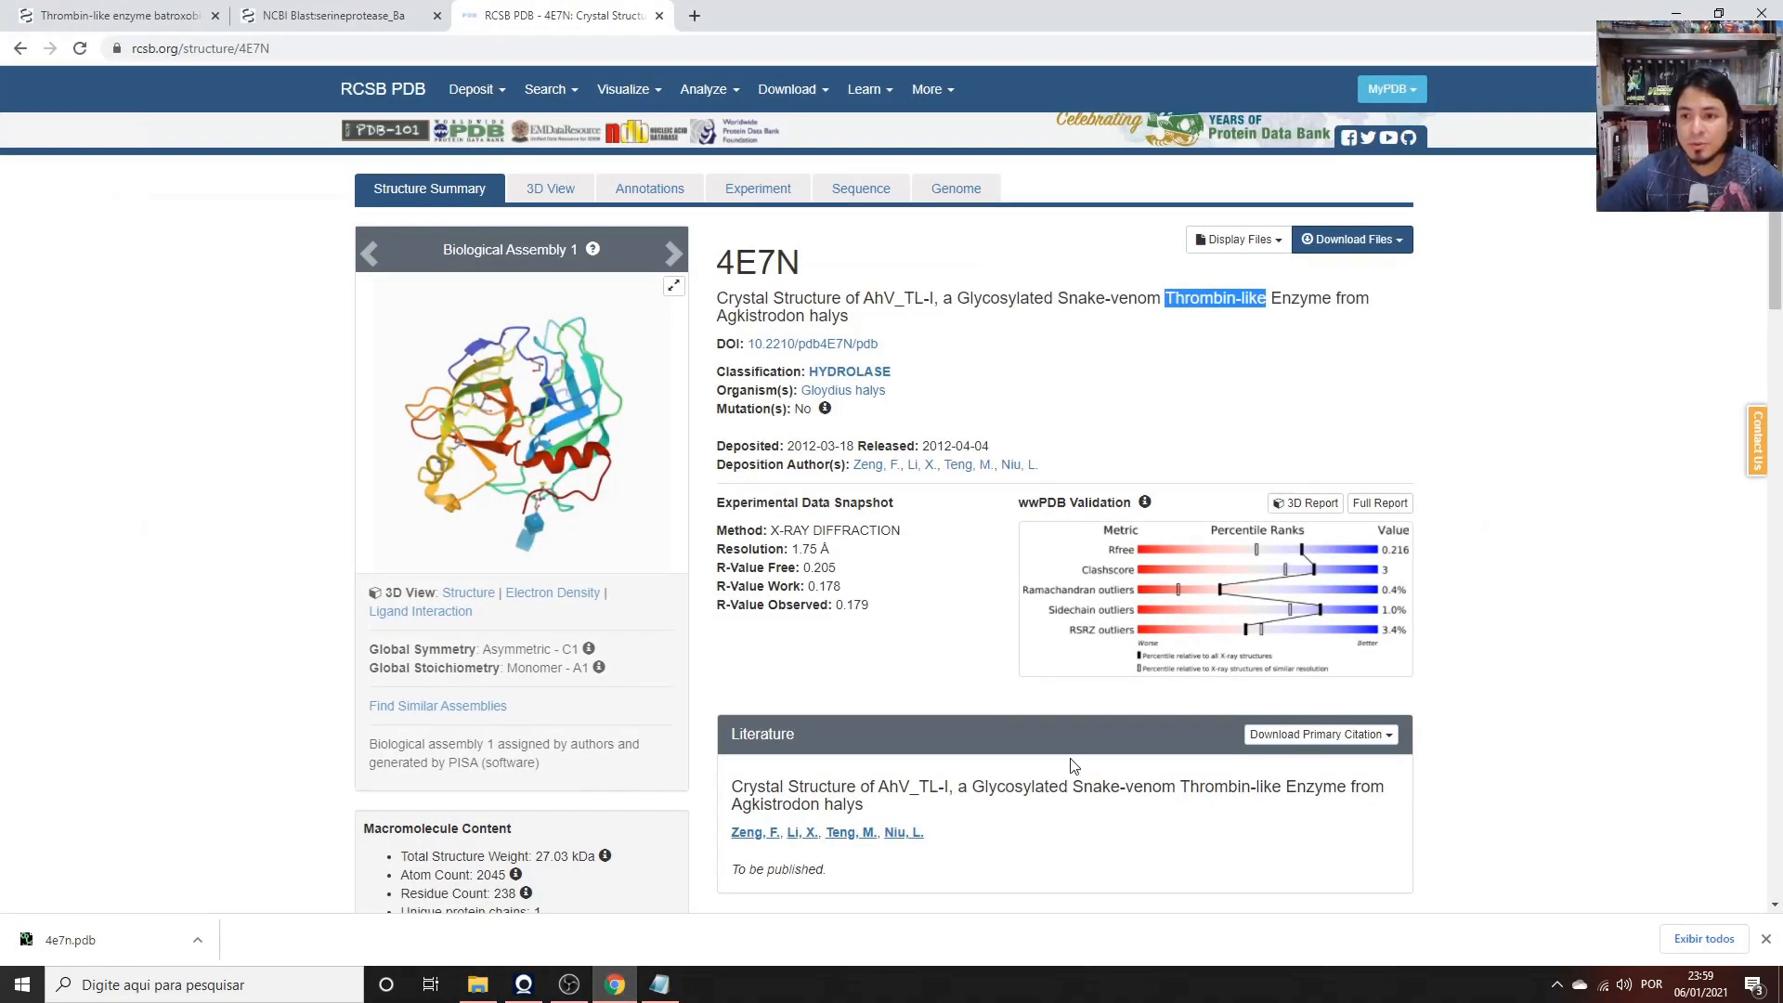
click(1376, 243)
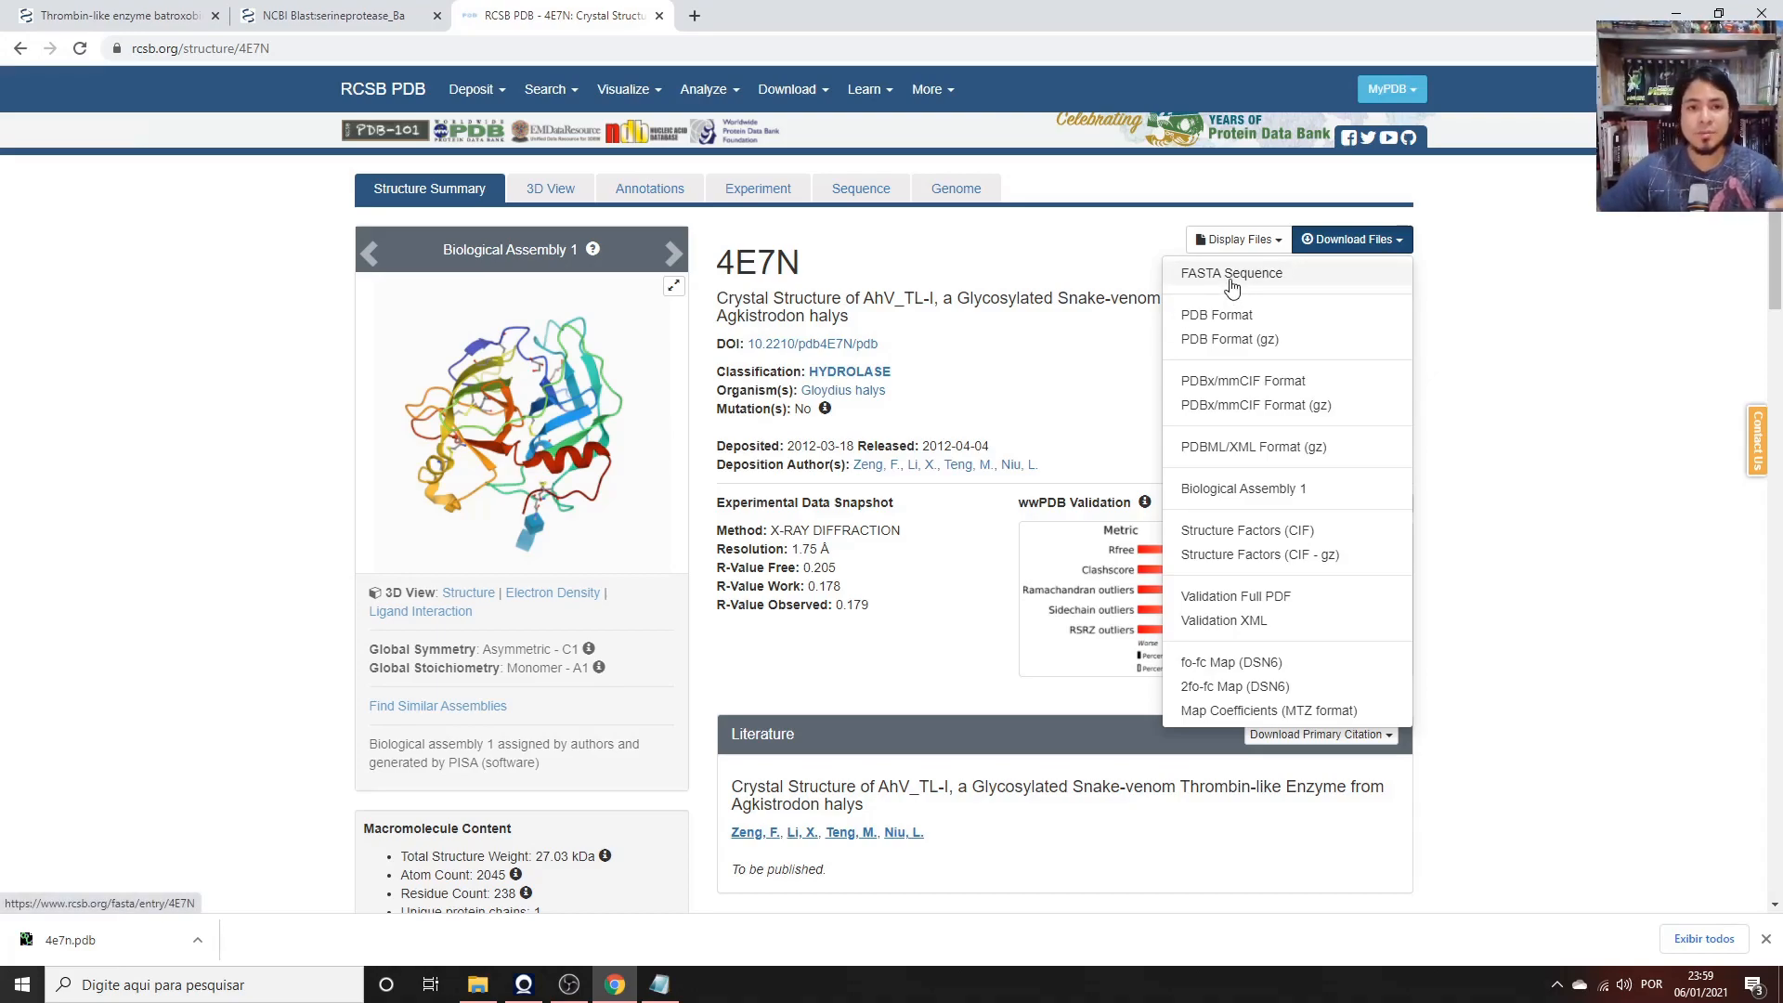
click(204, 460)
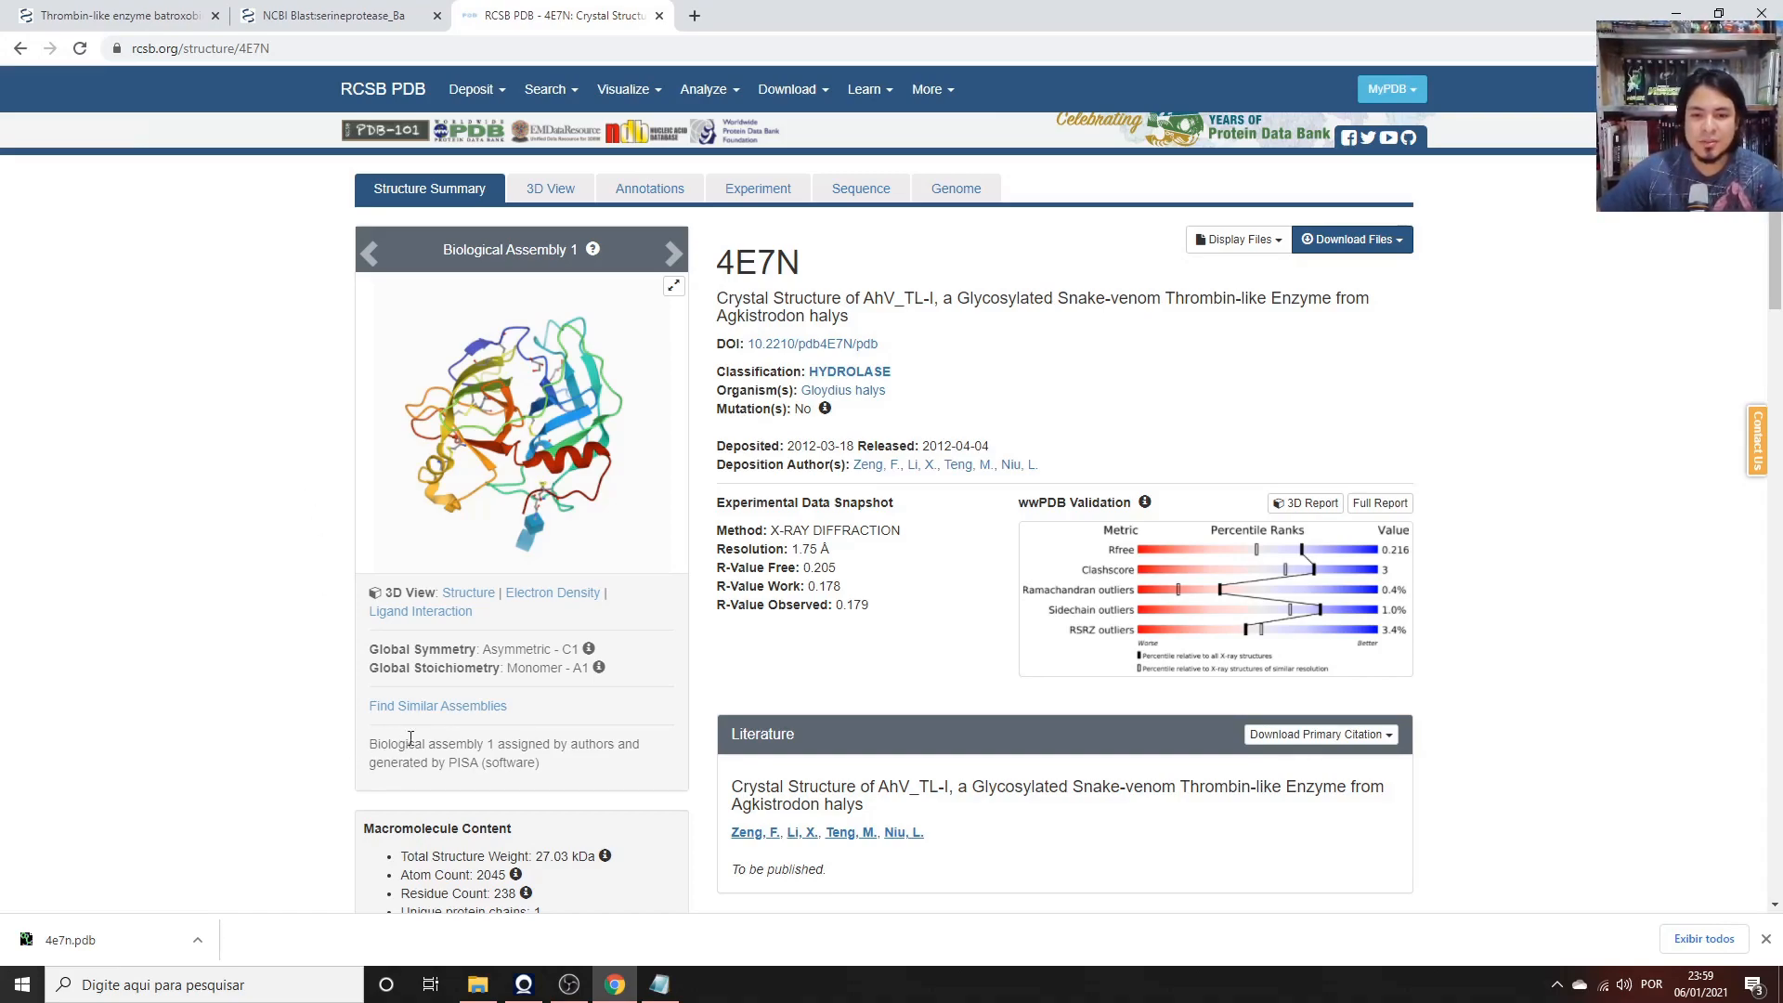
scroll(1438, 487, up, 1)
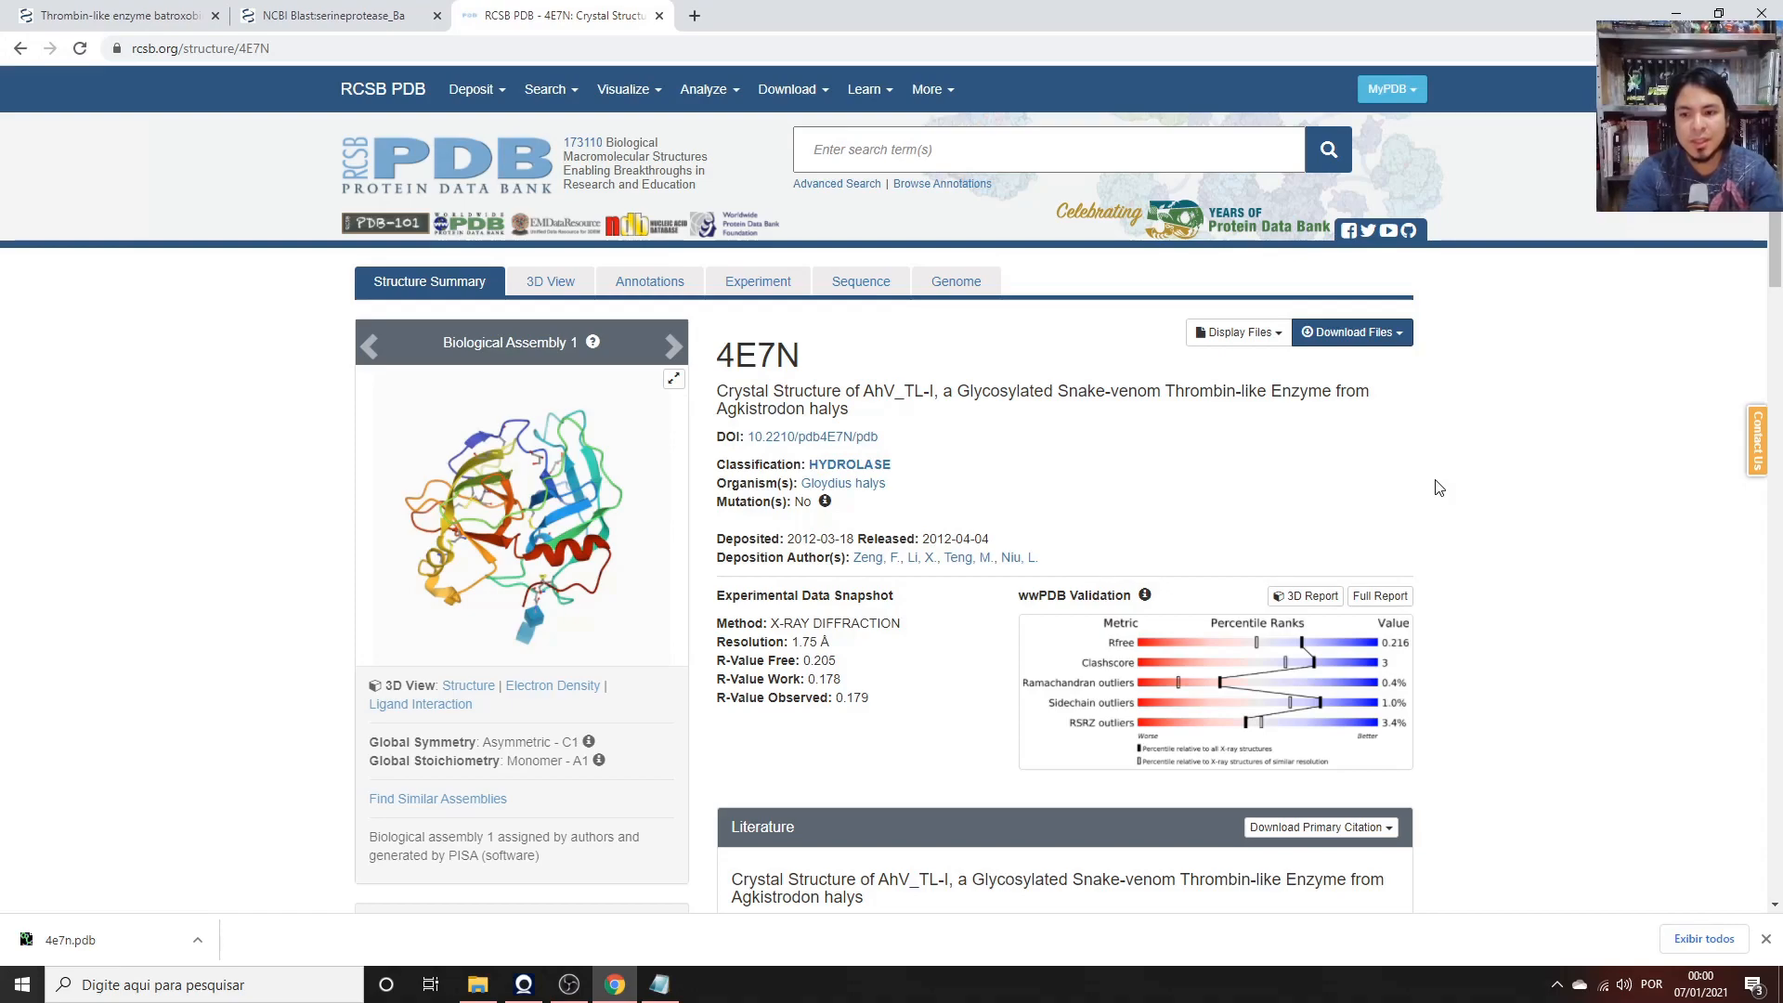
click(1408, 335)
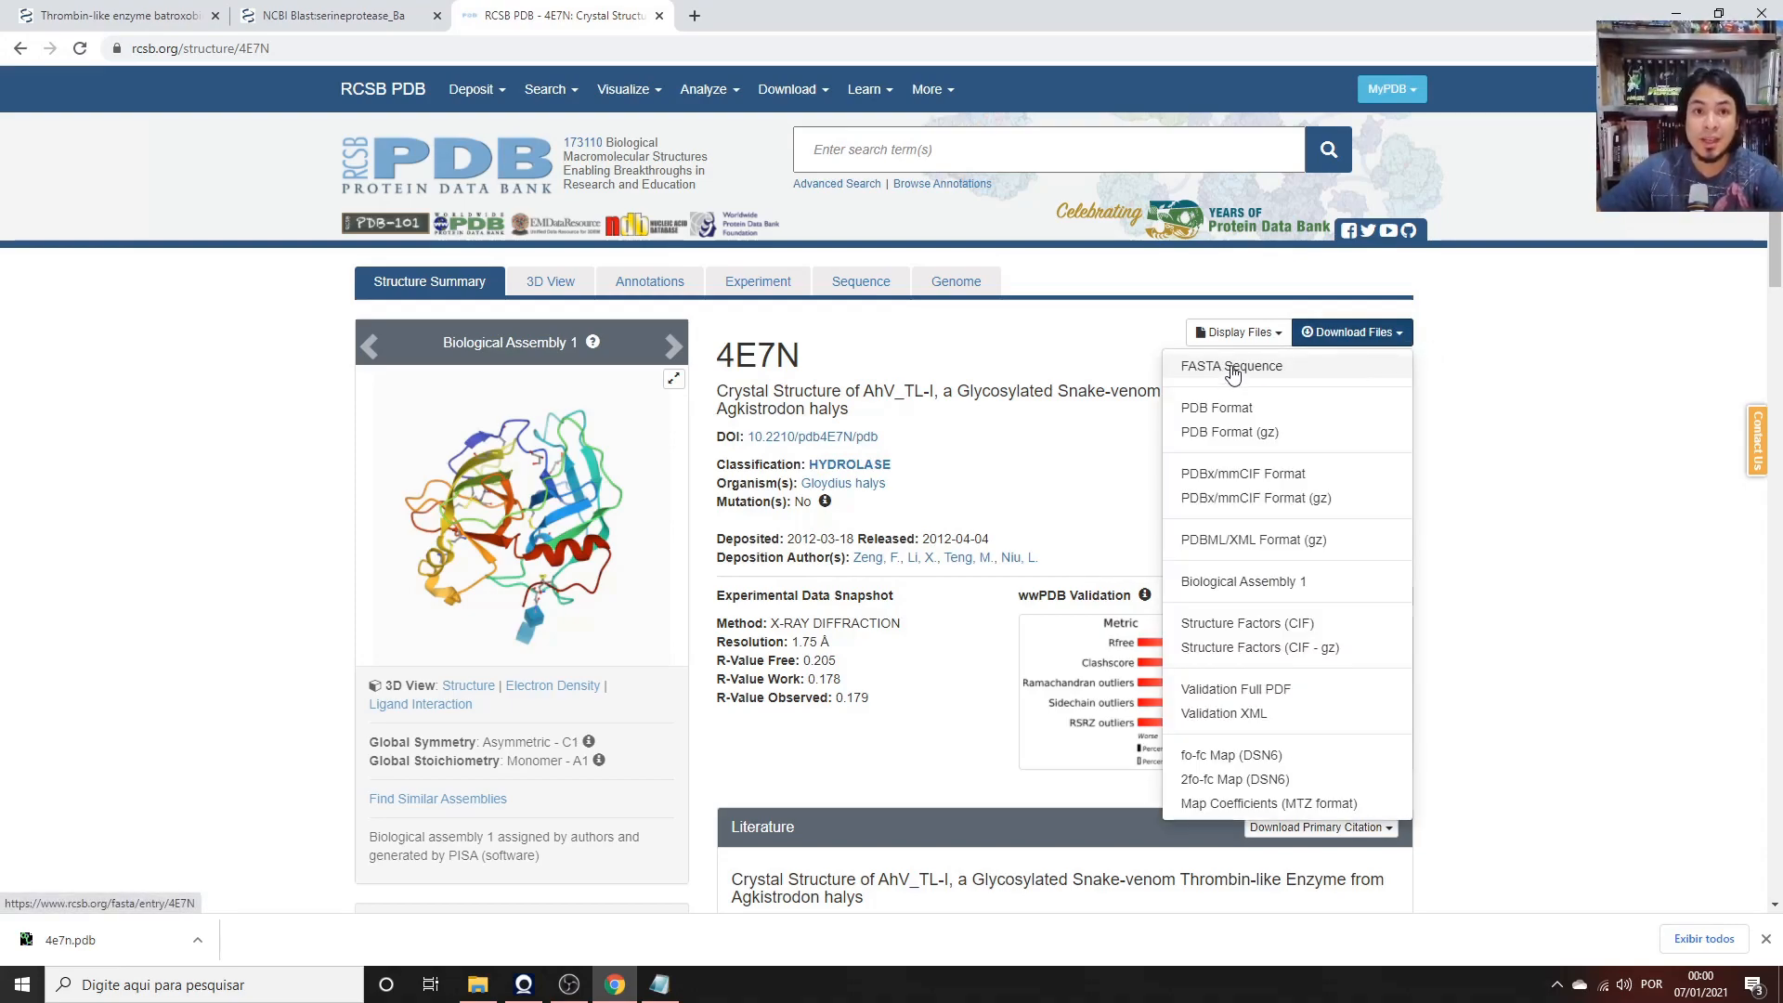
click(1487, 316)
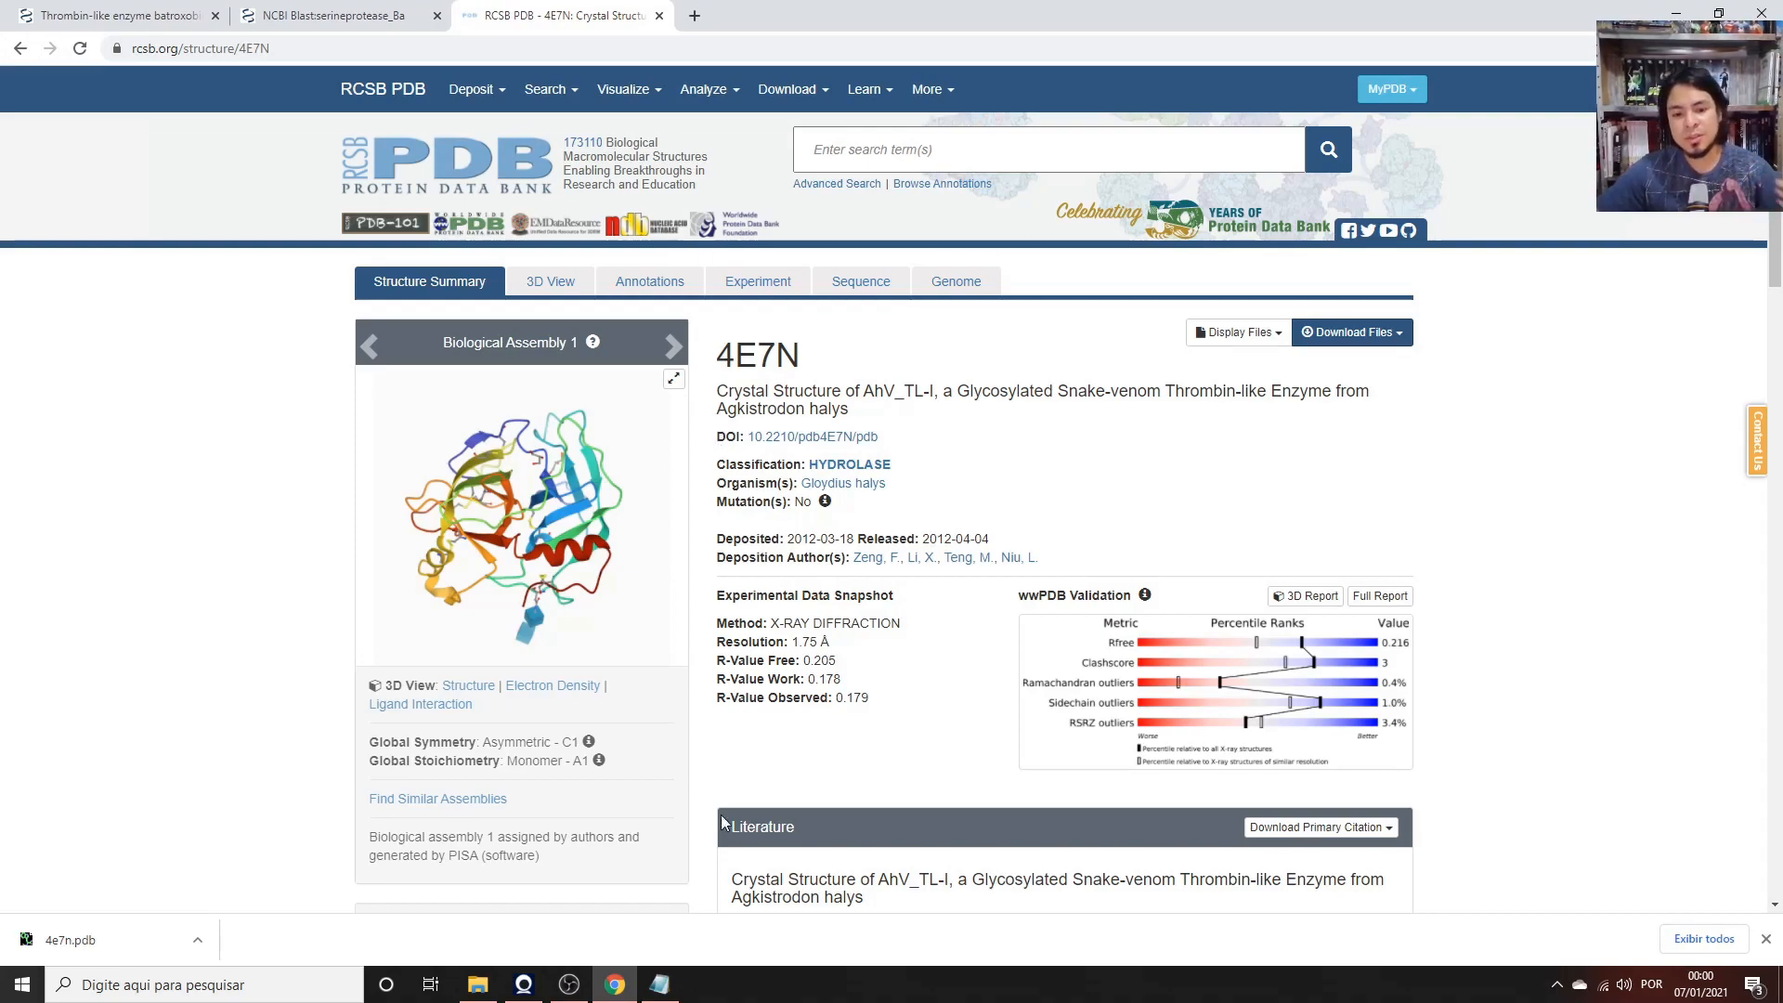
click(490, 992)
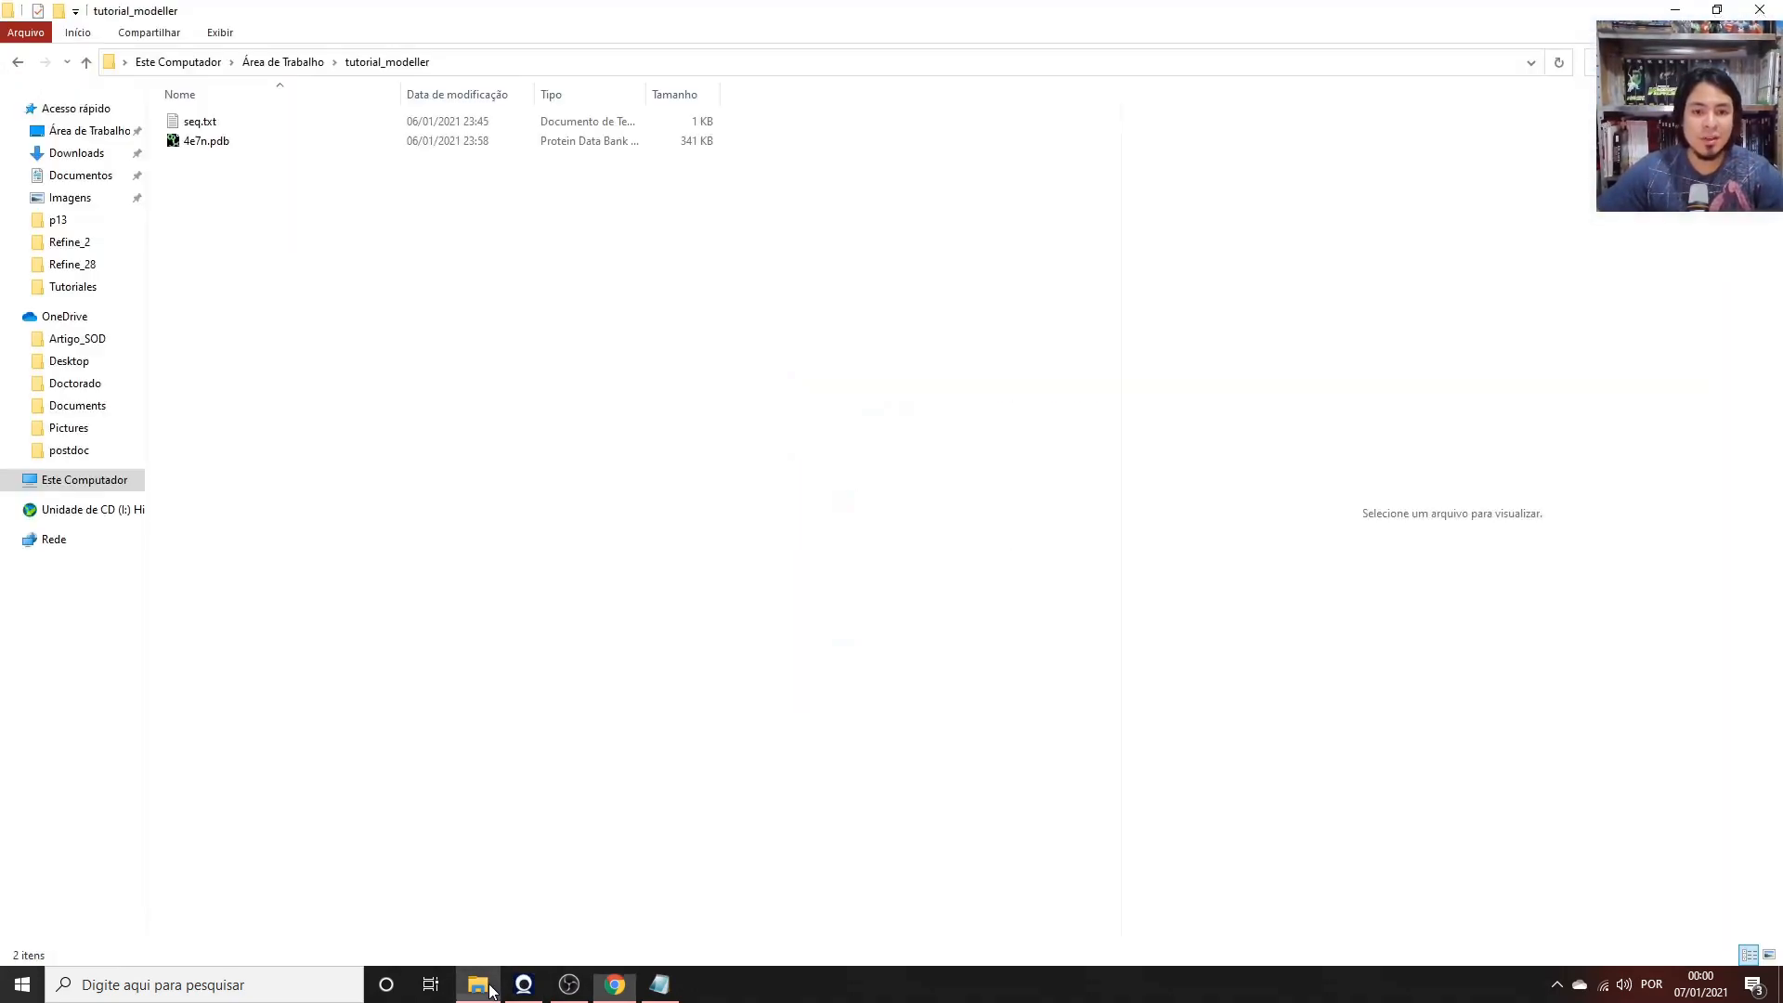
Switch to Chrome, search Google in a new tab for "extract sequence of pdb", and open the "Make sequence file from PDB file" server.
click(206, 148)
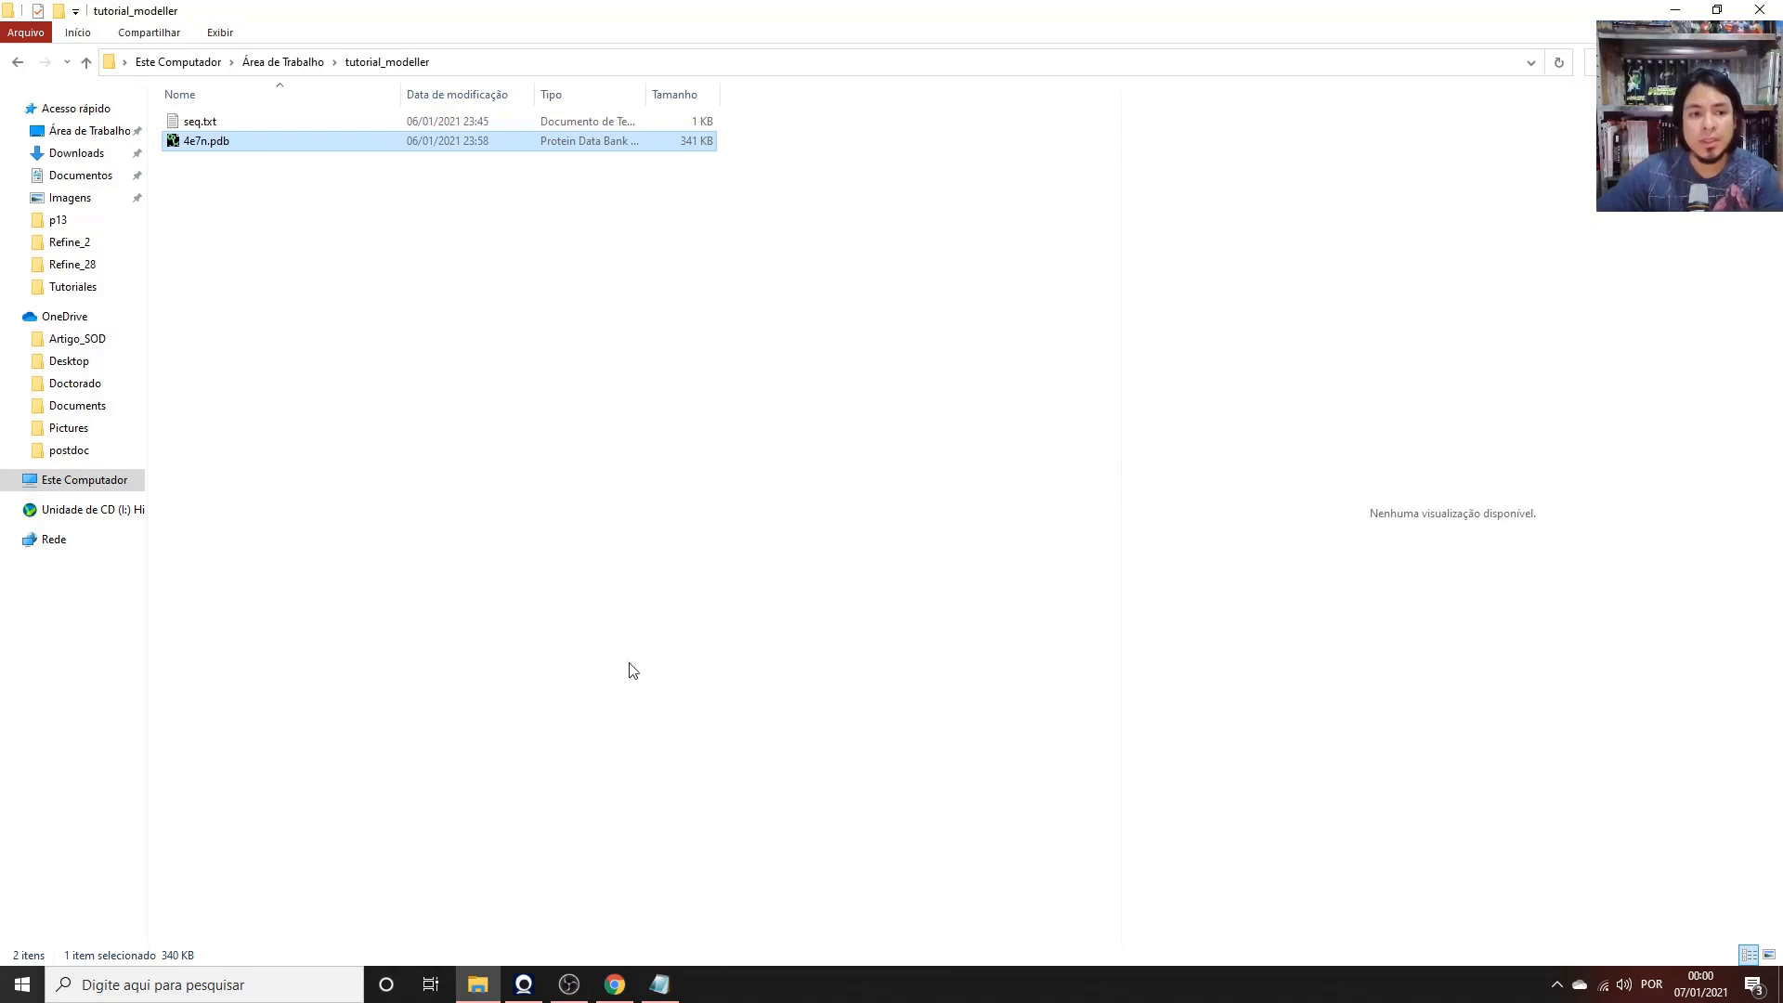
click(615, 987)
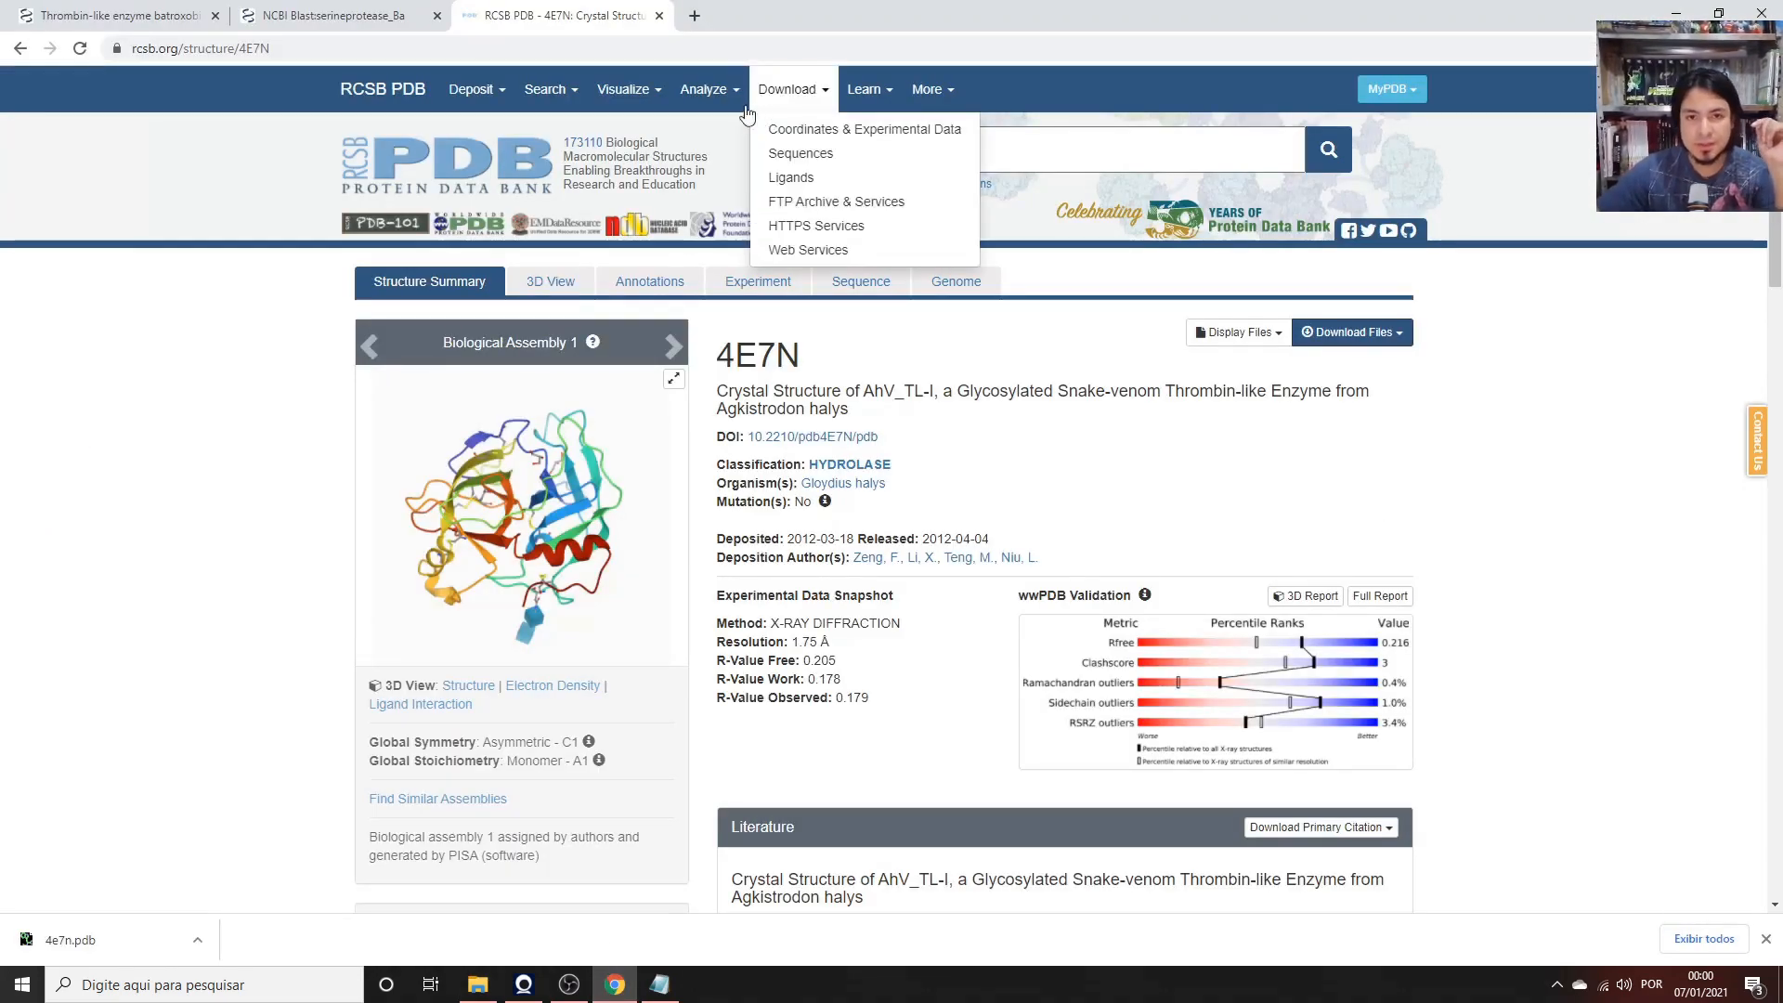
key(ctrl+t)
text(extr)
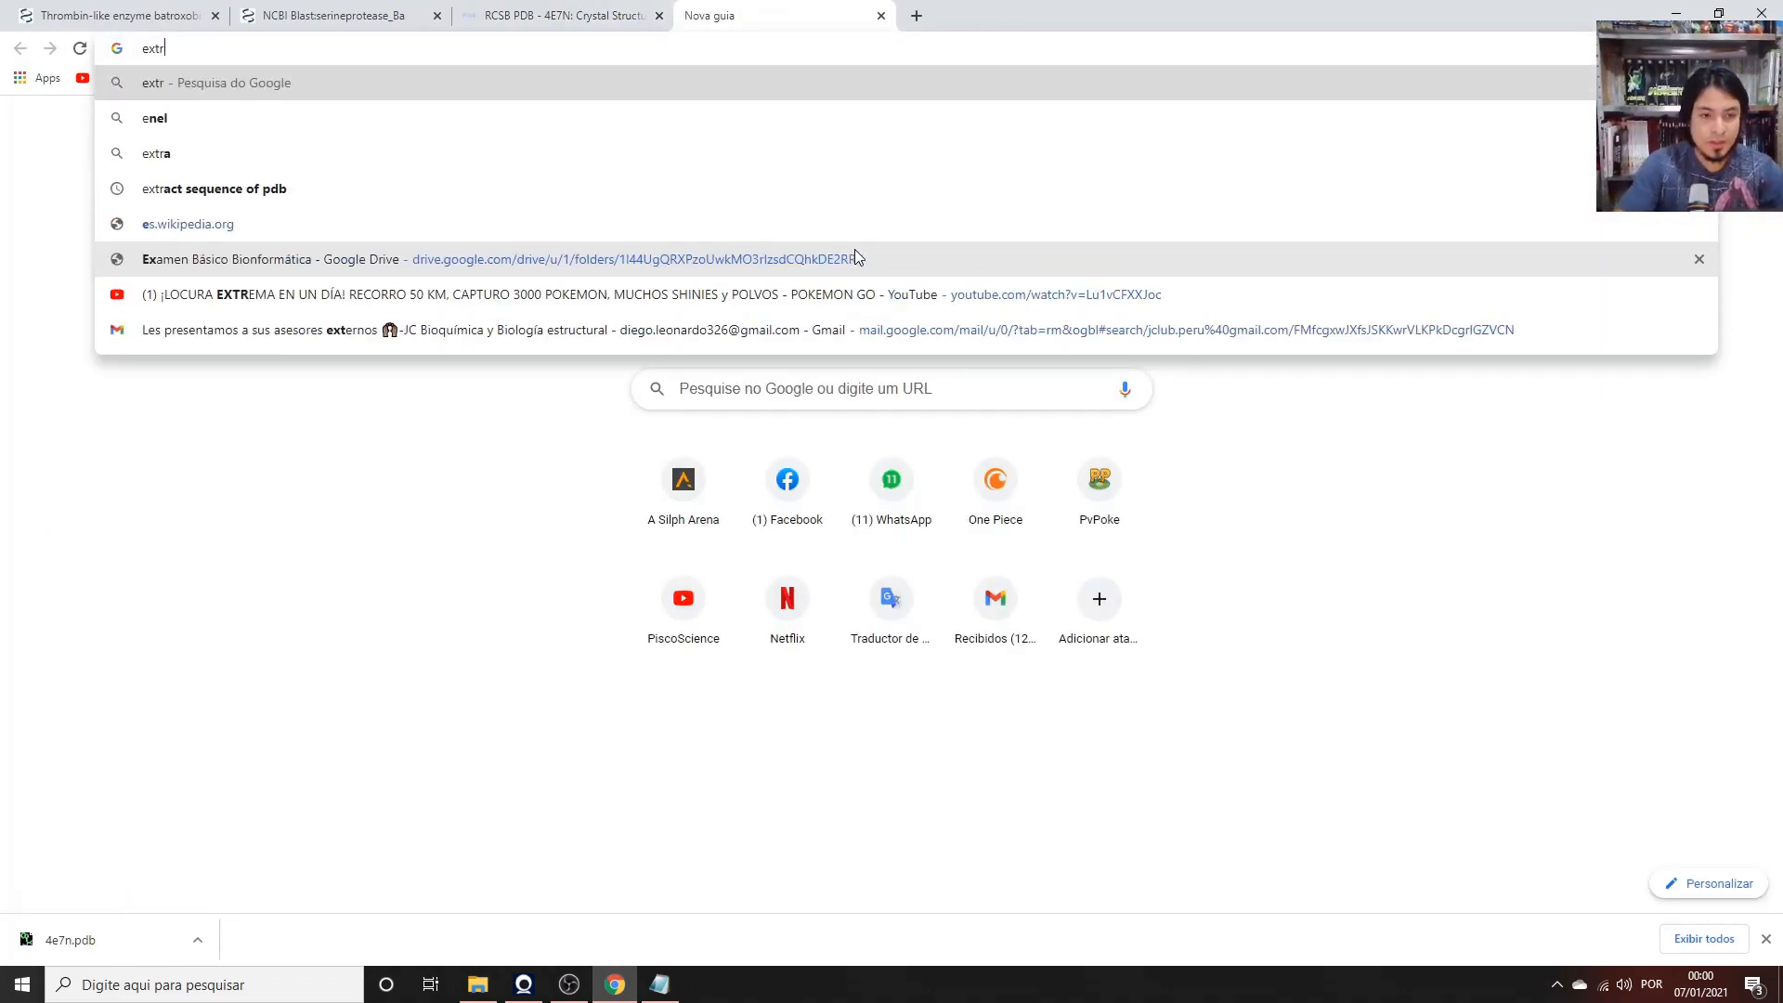
key(Down)
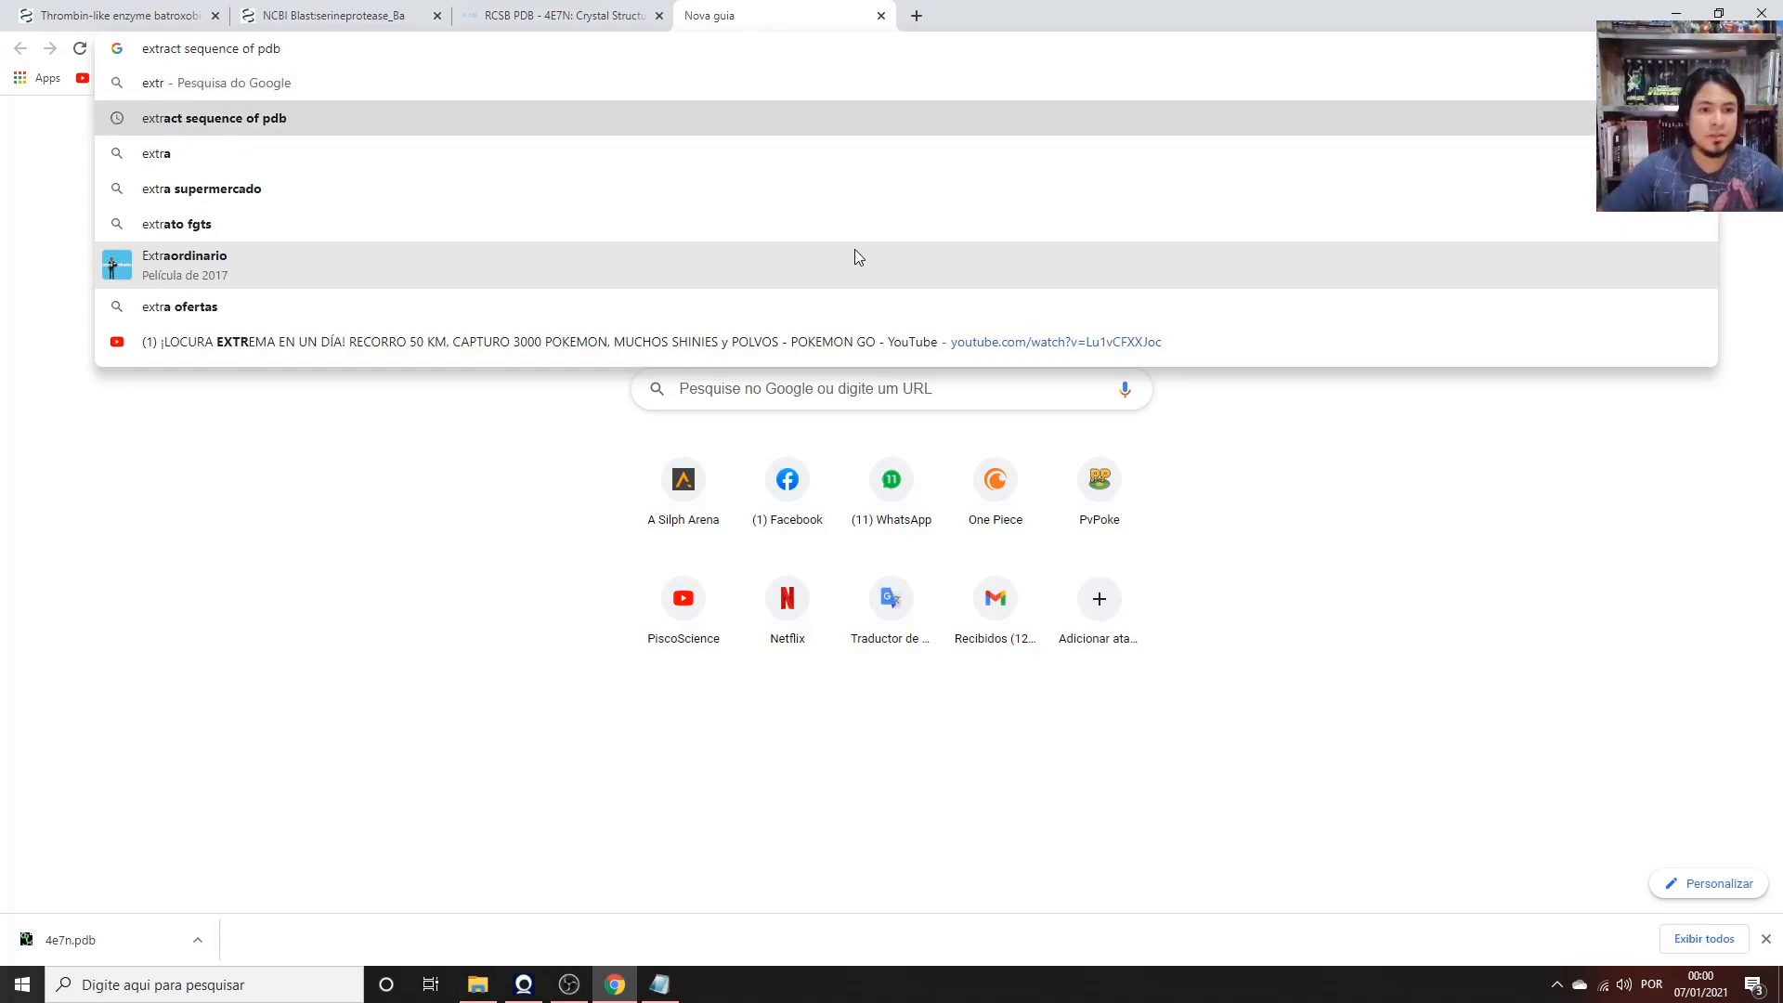
key(Return)
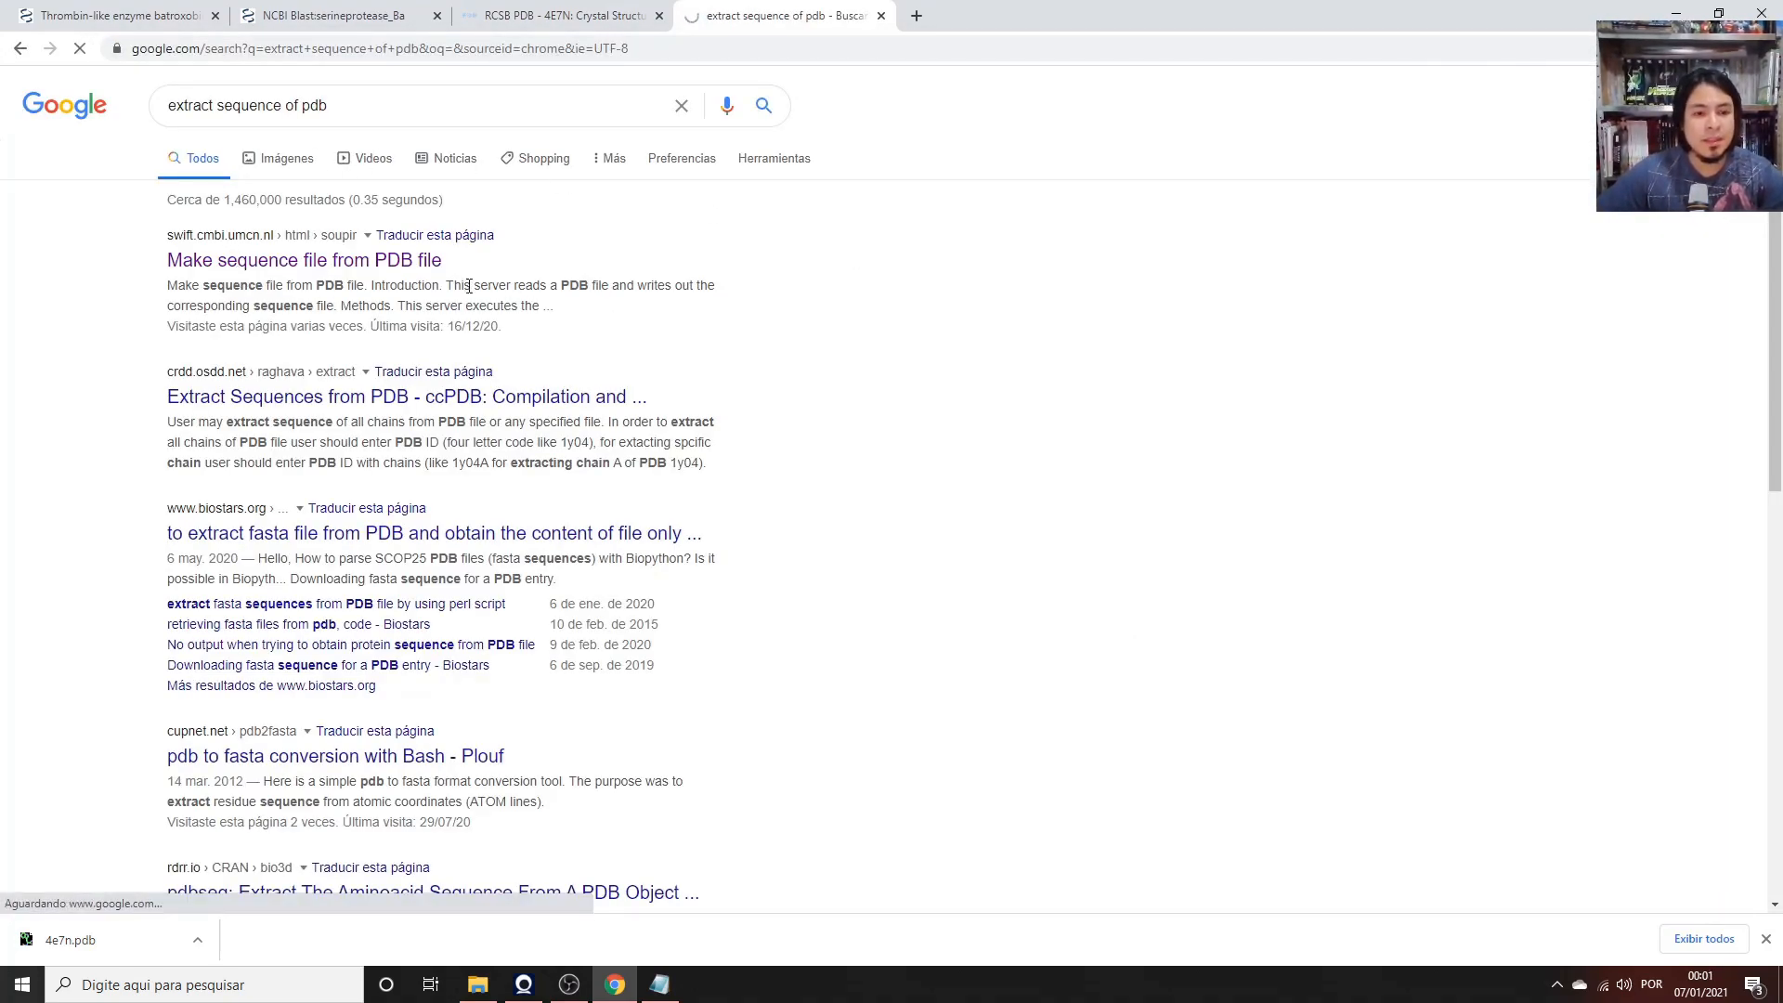
click(271, 264)
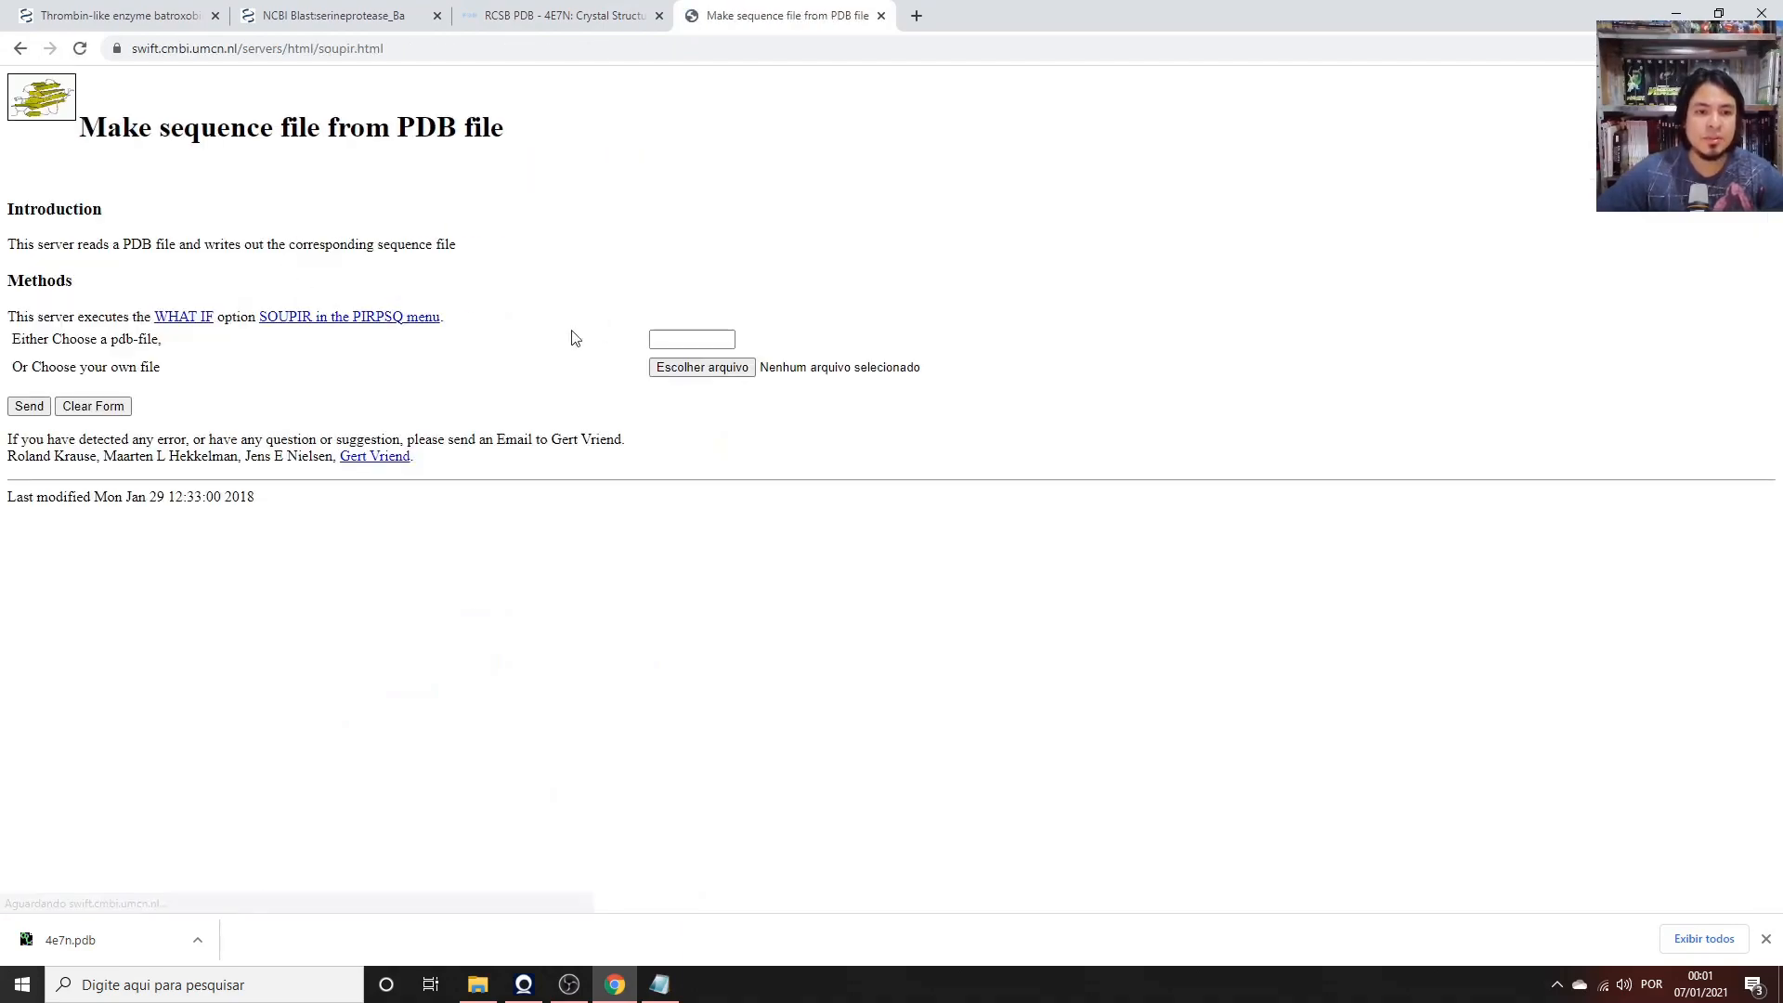
Upload 4e7n.pdb from the desktop's tutorial_modeller folder to the server and submit it to generate its sequence file.
click(702, 366)
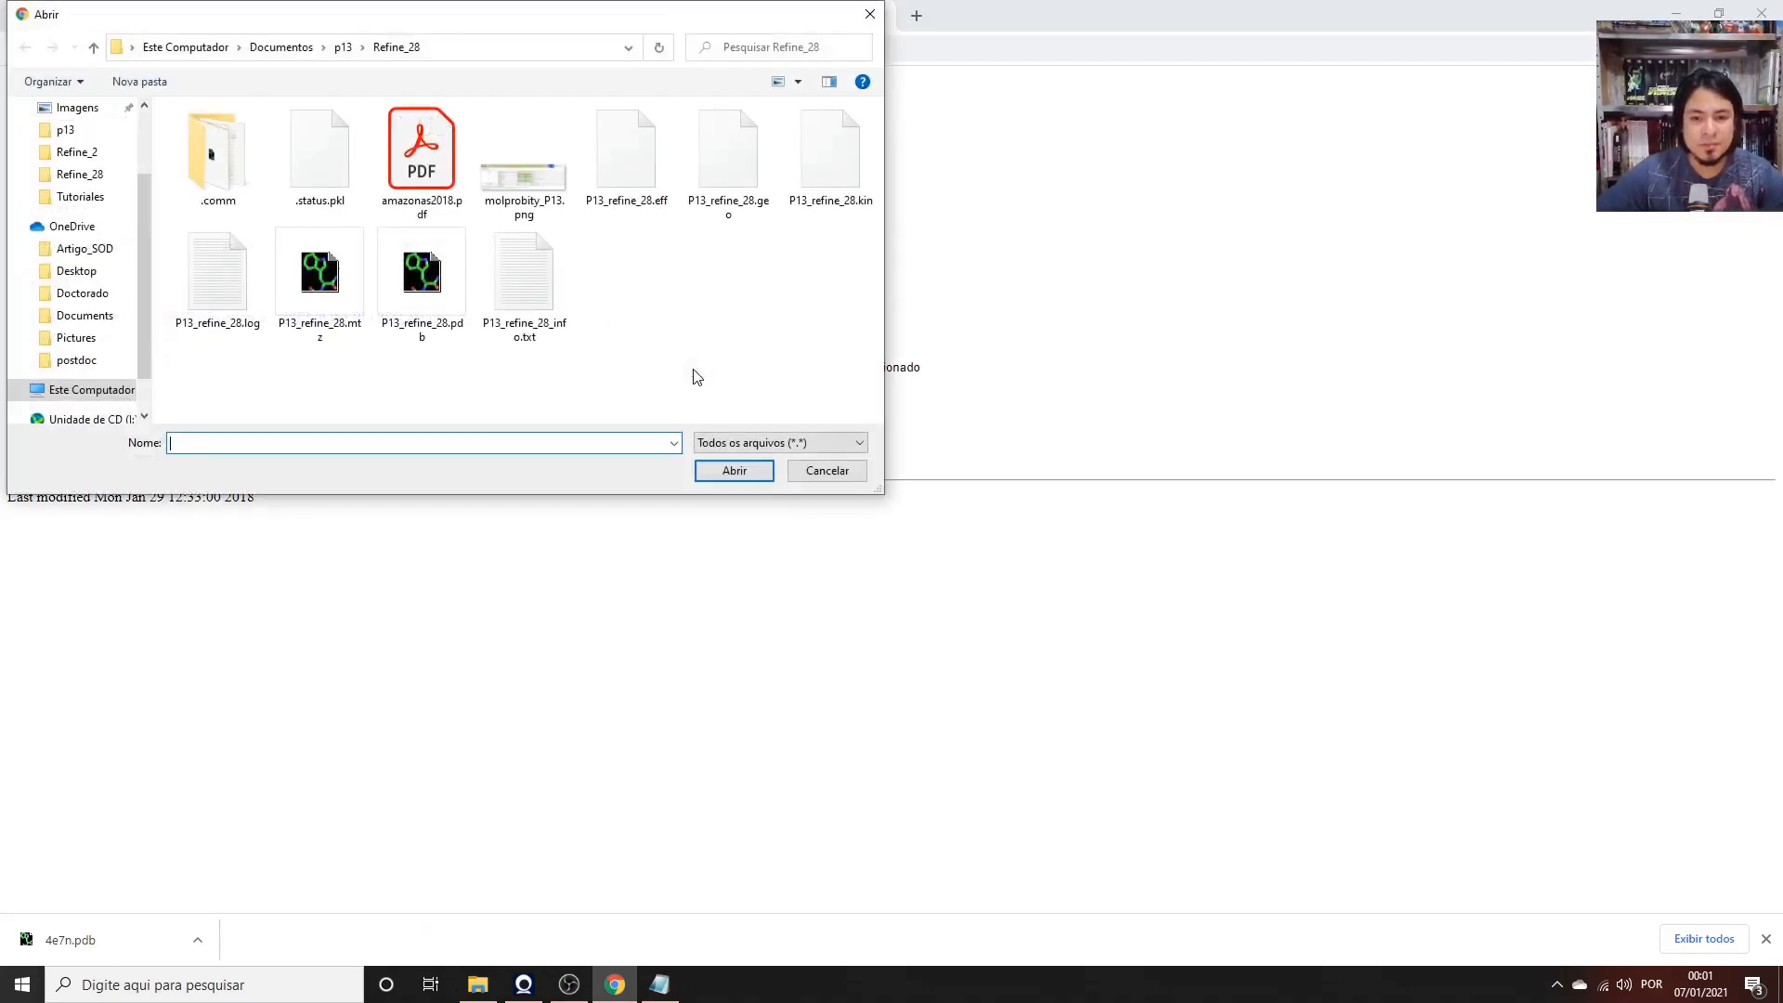
scroll(139, 150, up, 2)
click(90, 144)
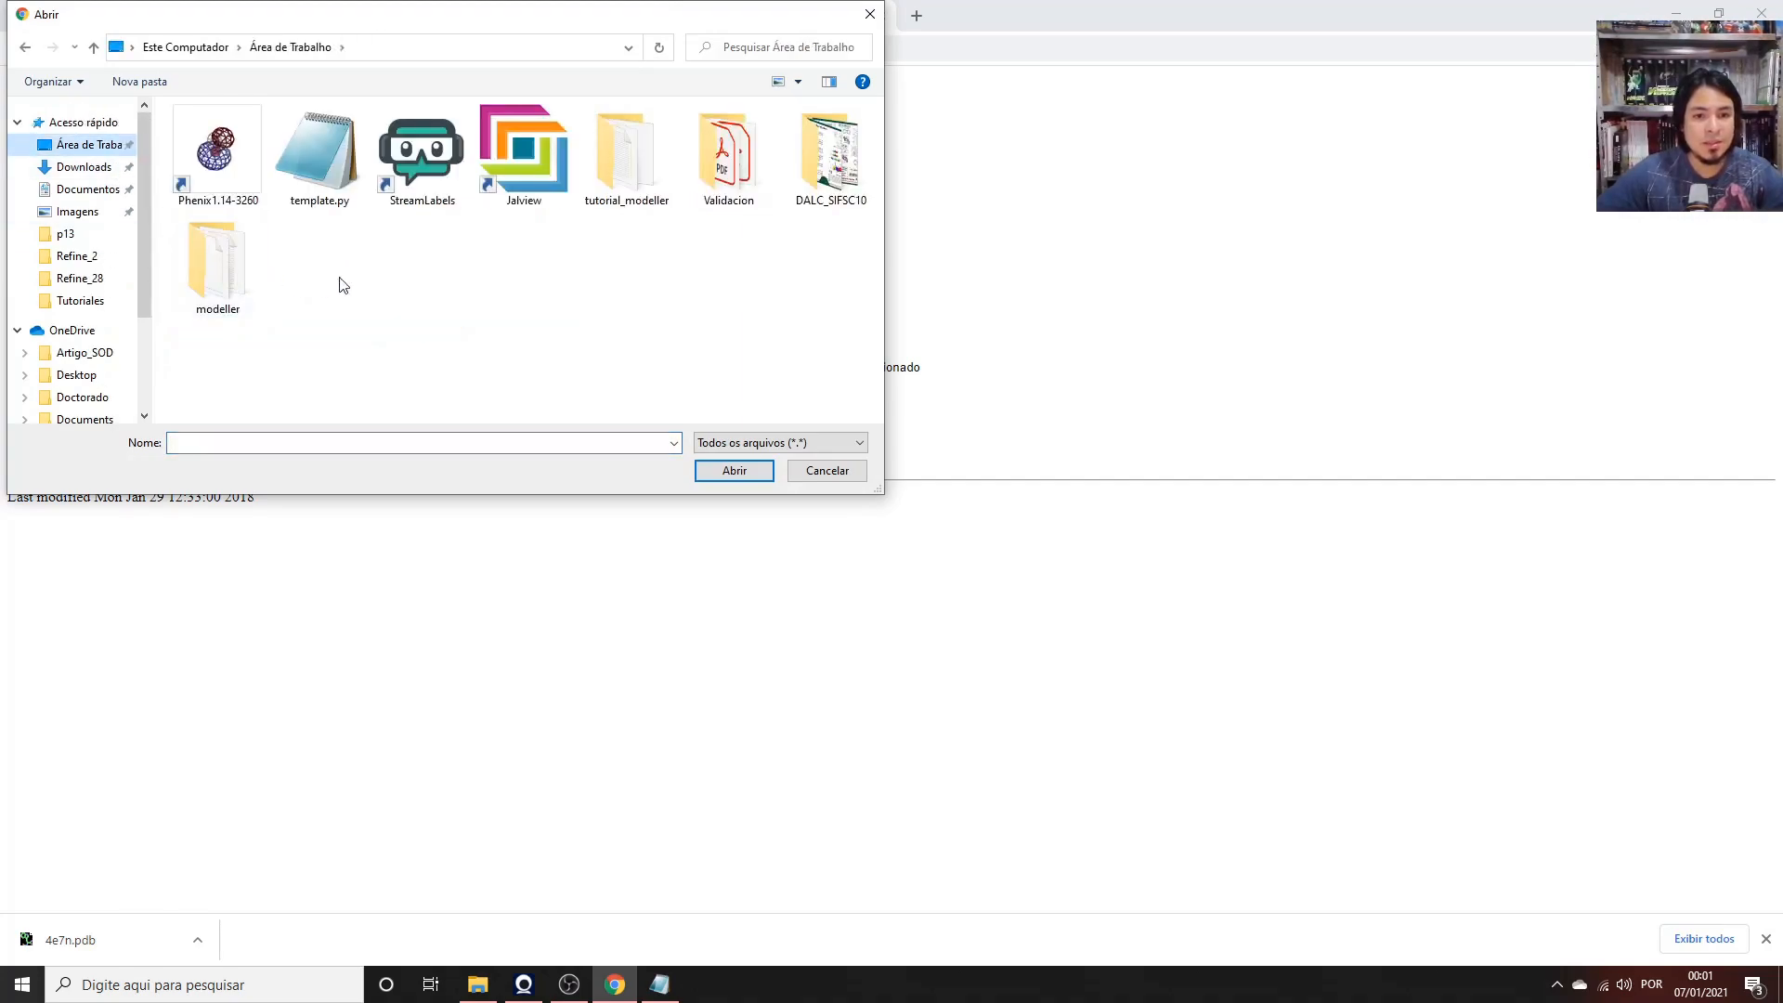
double_click(625, 153)
click(215, 137)
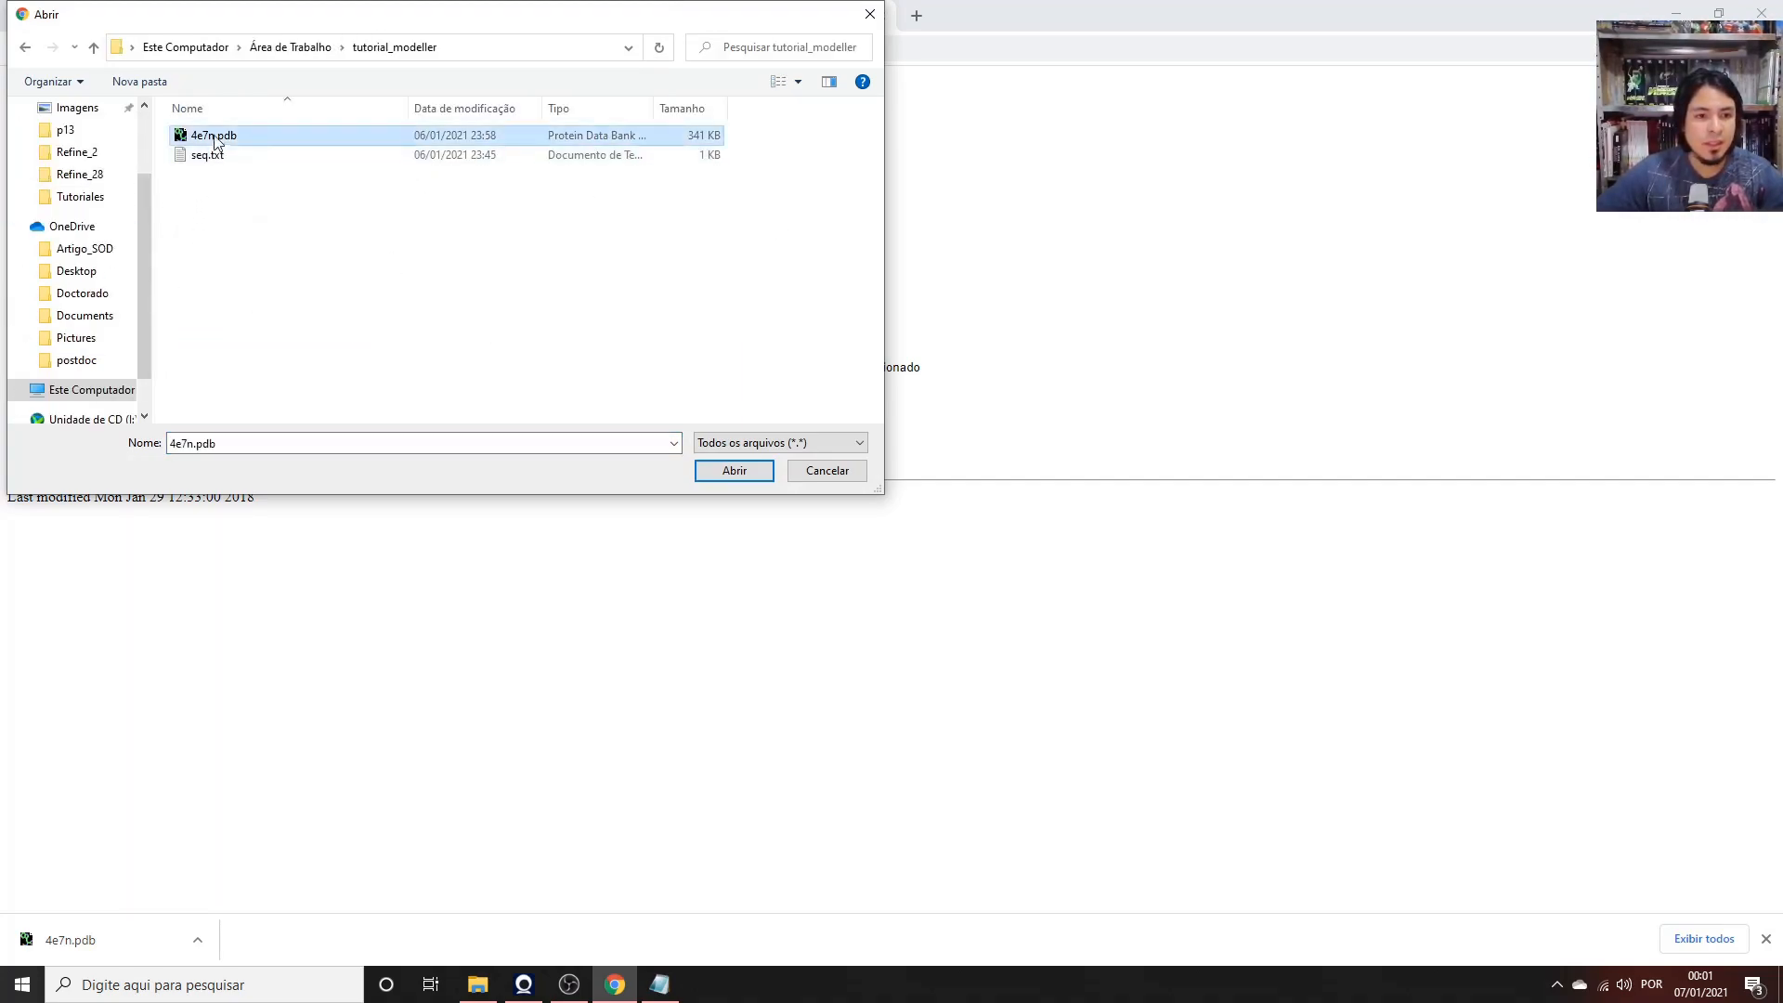
click(738, 478)
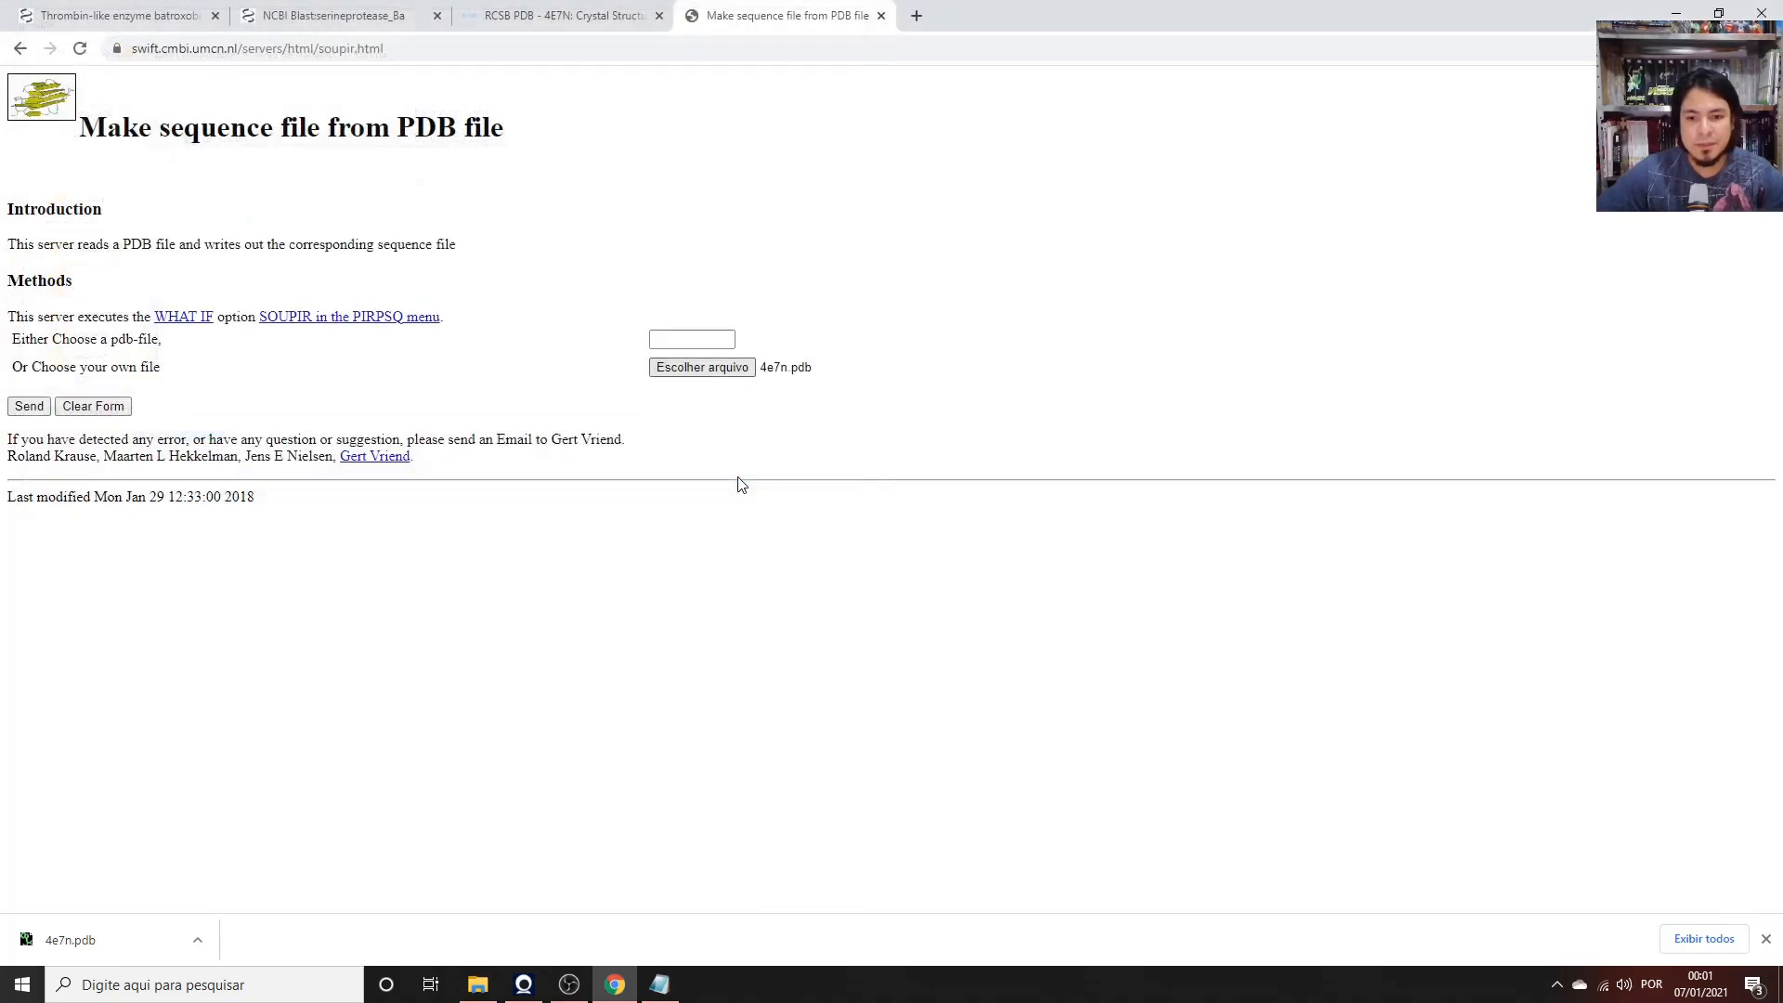
click(38, 412)
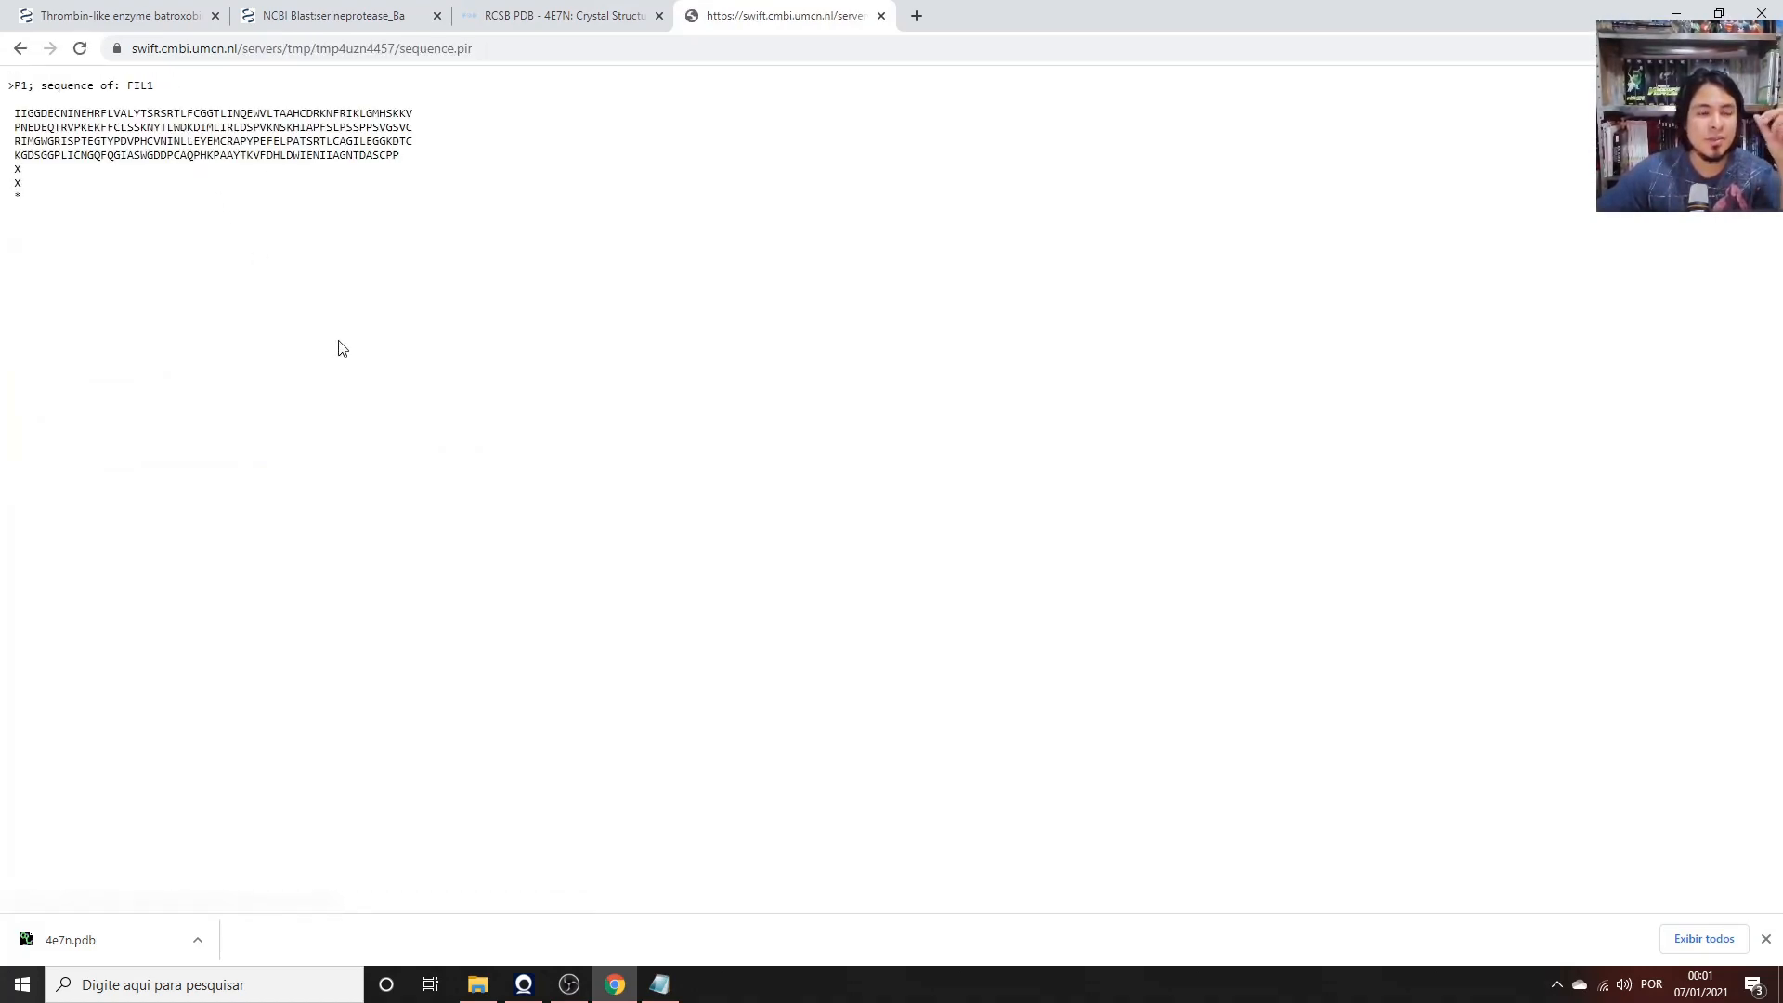
Copy the four lines of amino acid sequence from the result, leaving out the header and the trailing X characters.
drag(15, 113, 408, 156)
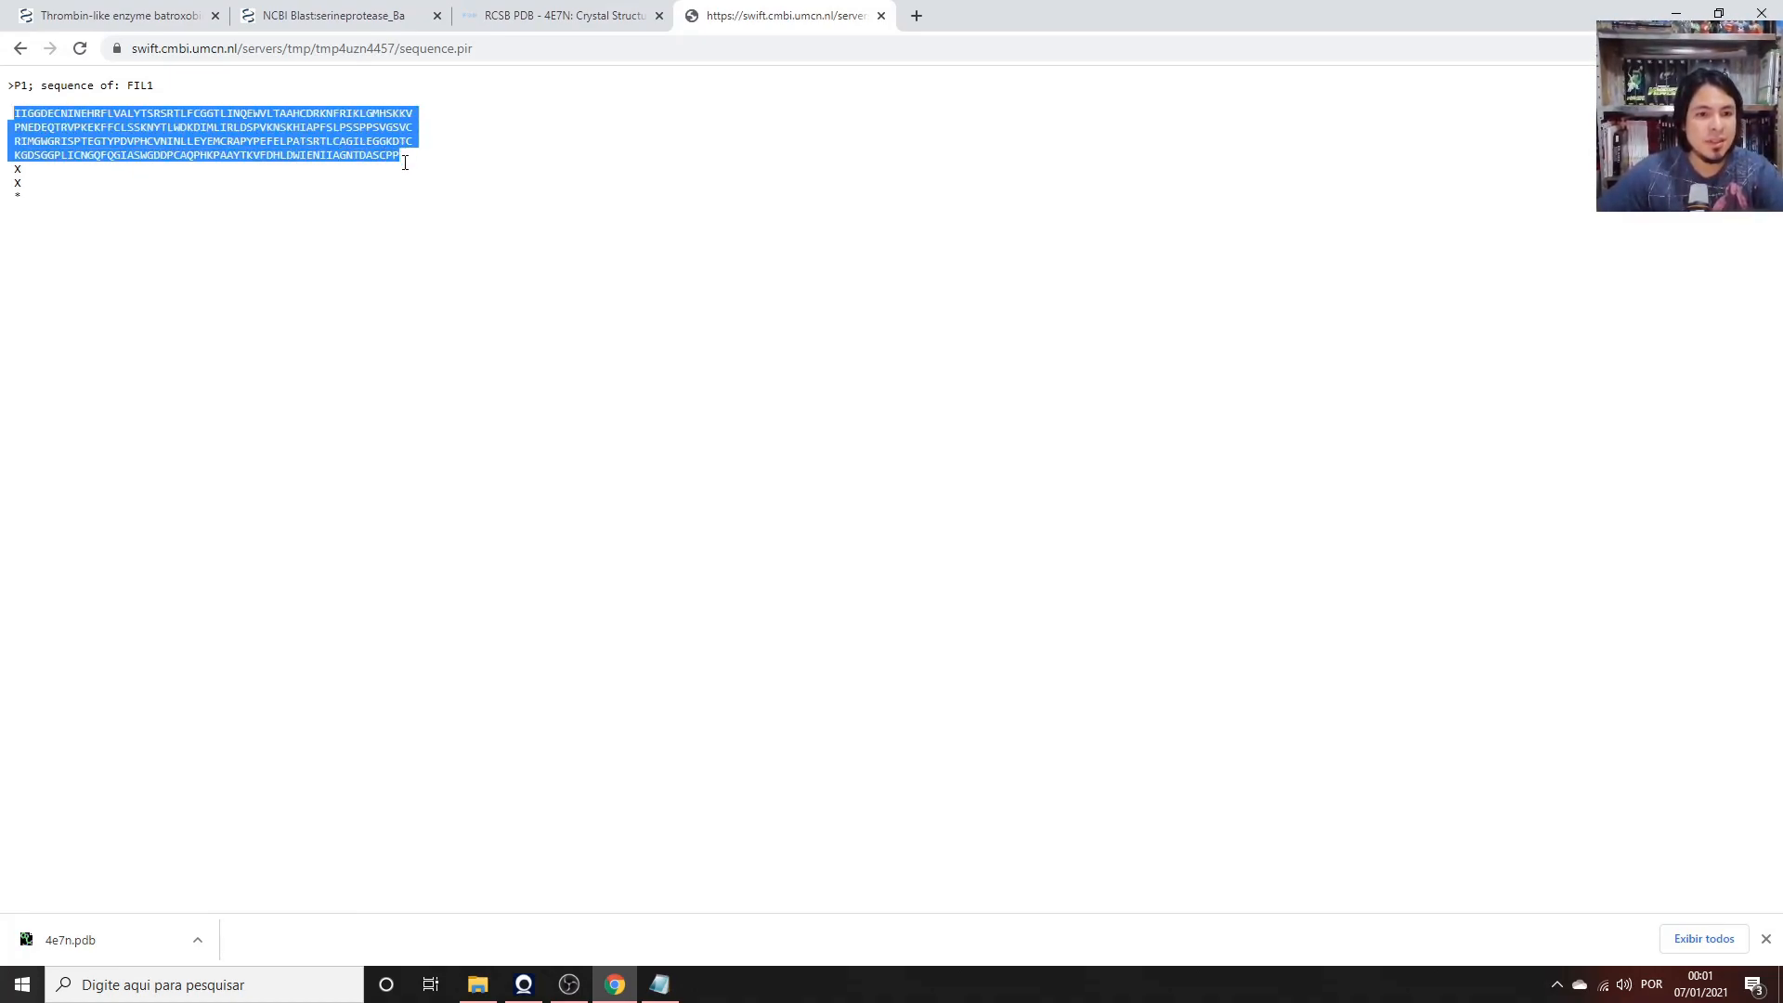
right_click(167, 129)
click(191, 144)
right_click(166, 139)
click(169, 144)
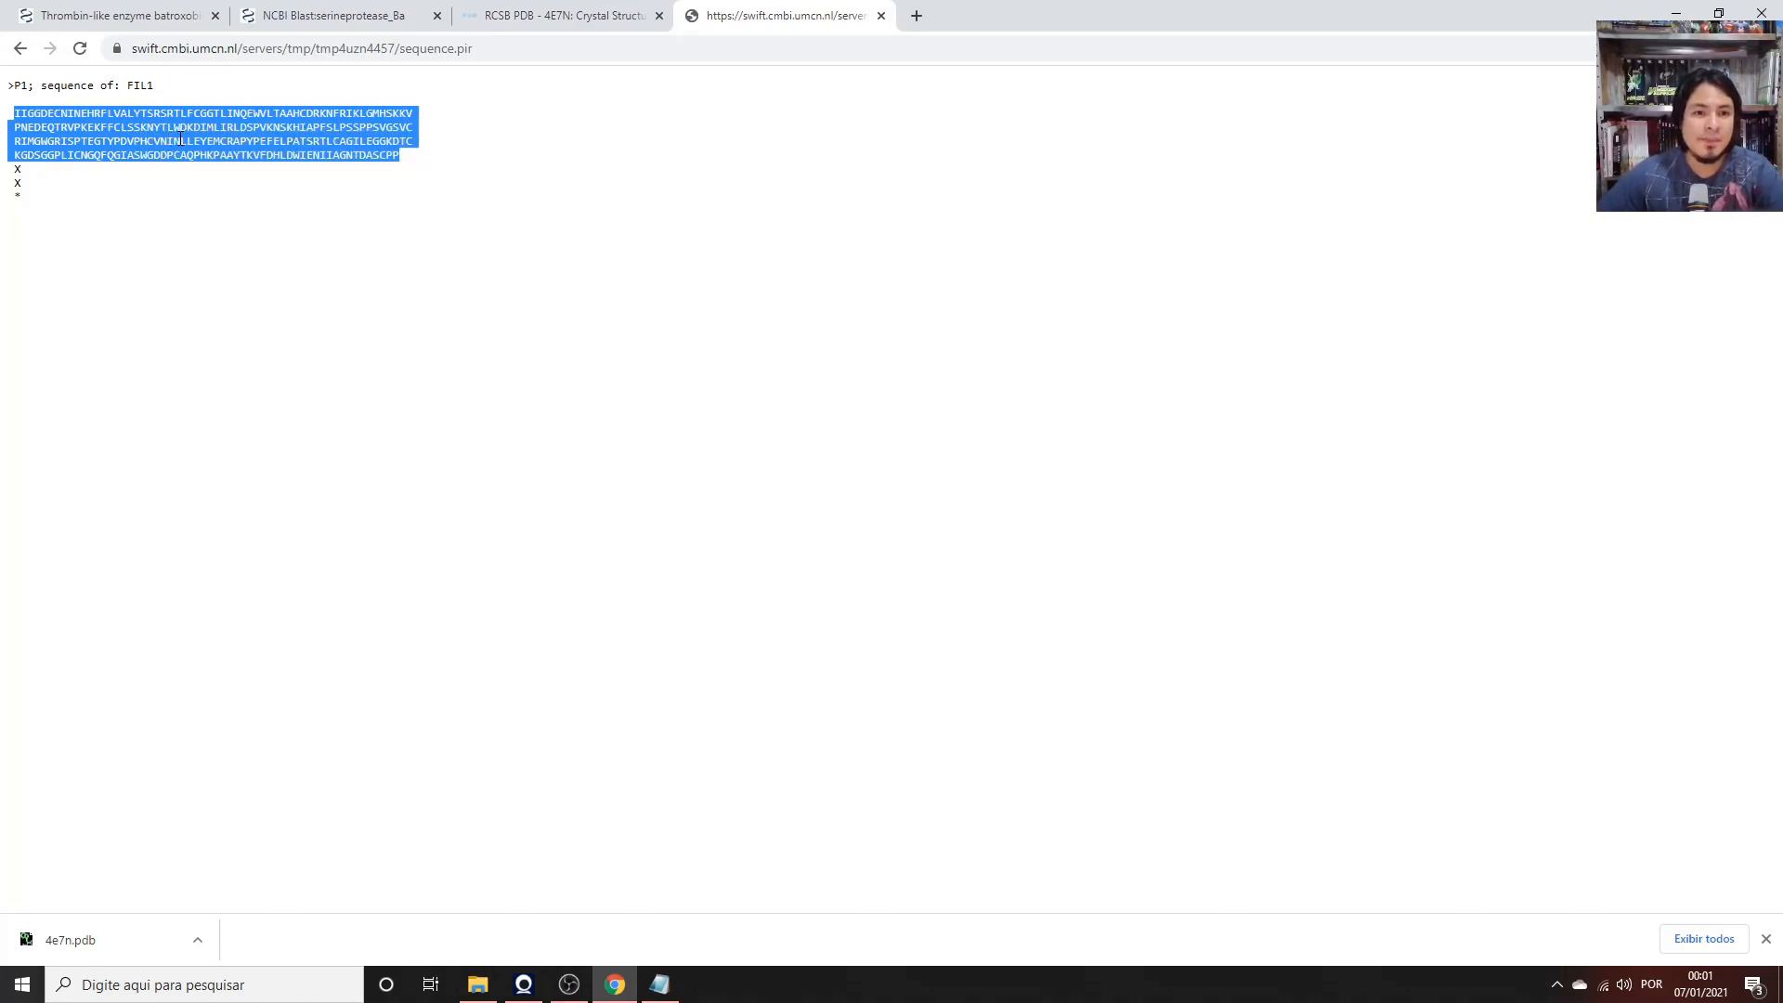
right_click(156, 127)
click(176, 144)
Open a new Notepad document, enter the header ">template" and paste the copied sequence on the line below.
click(265, 990)
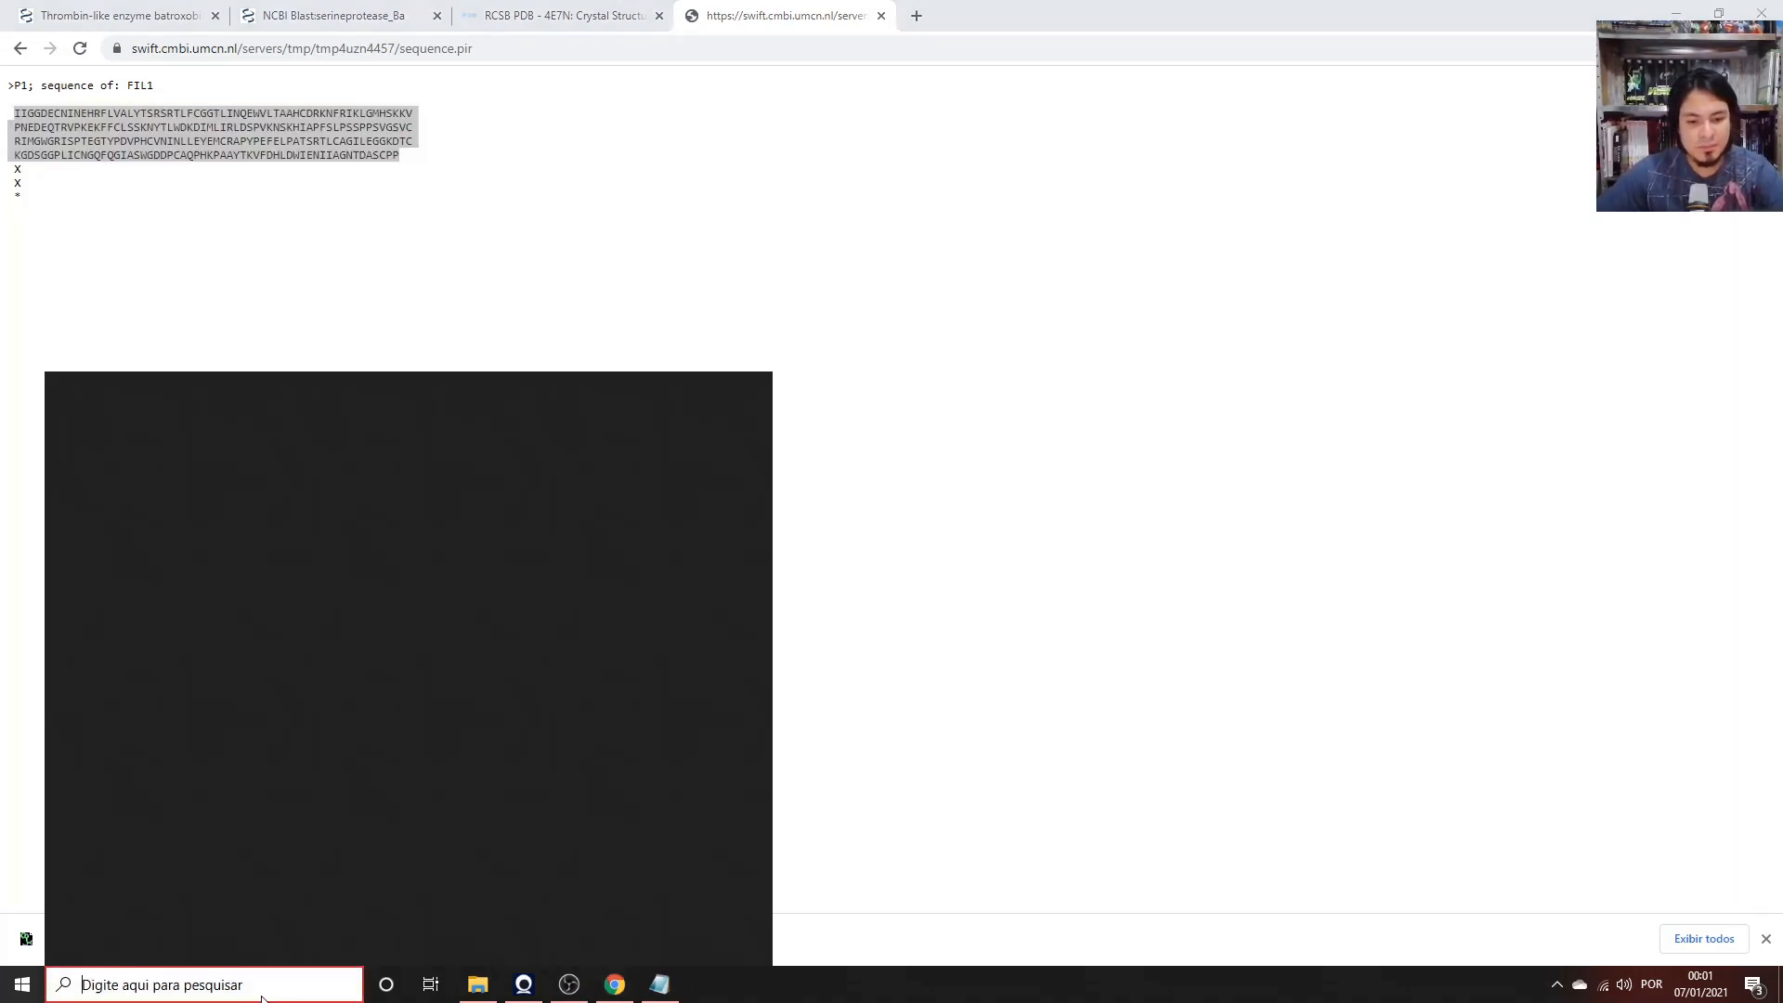
text(blo)
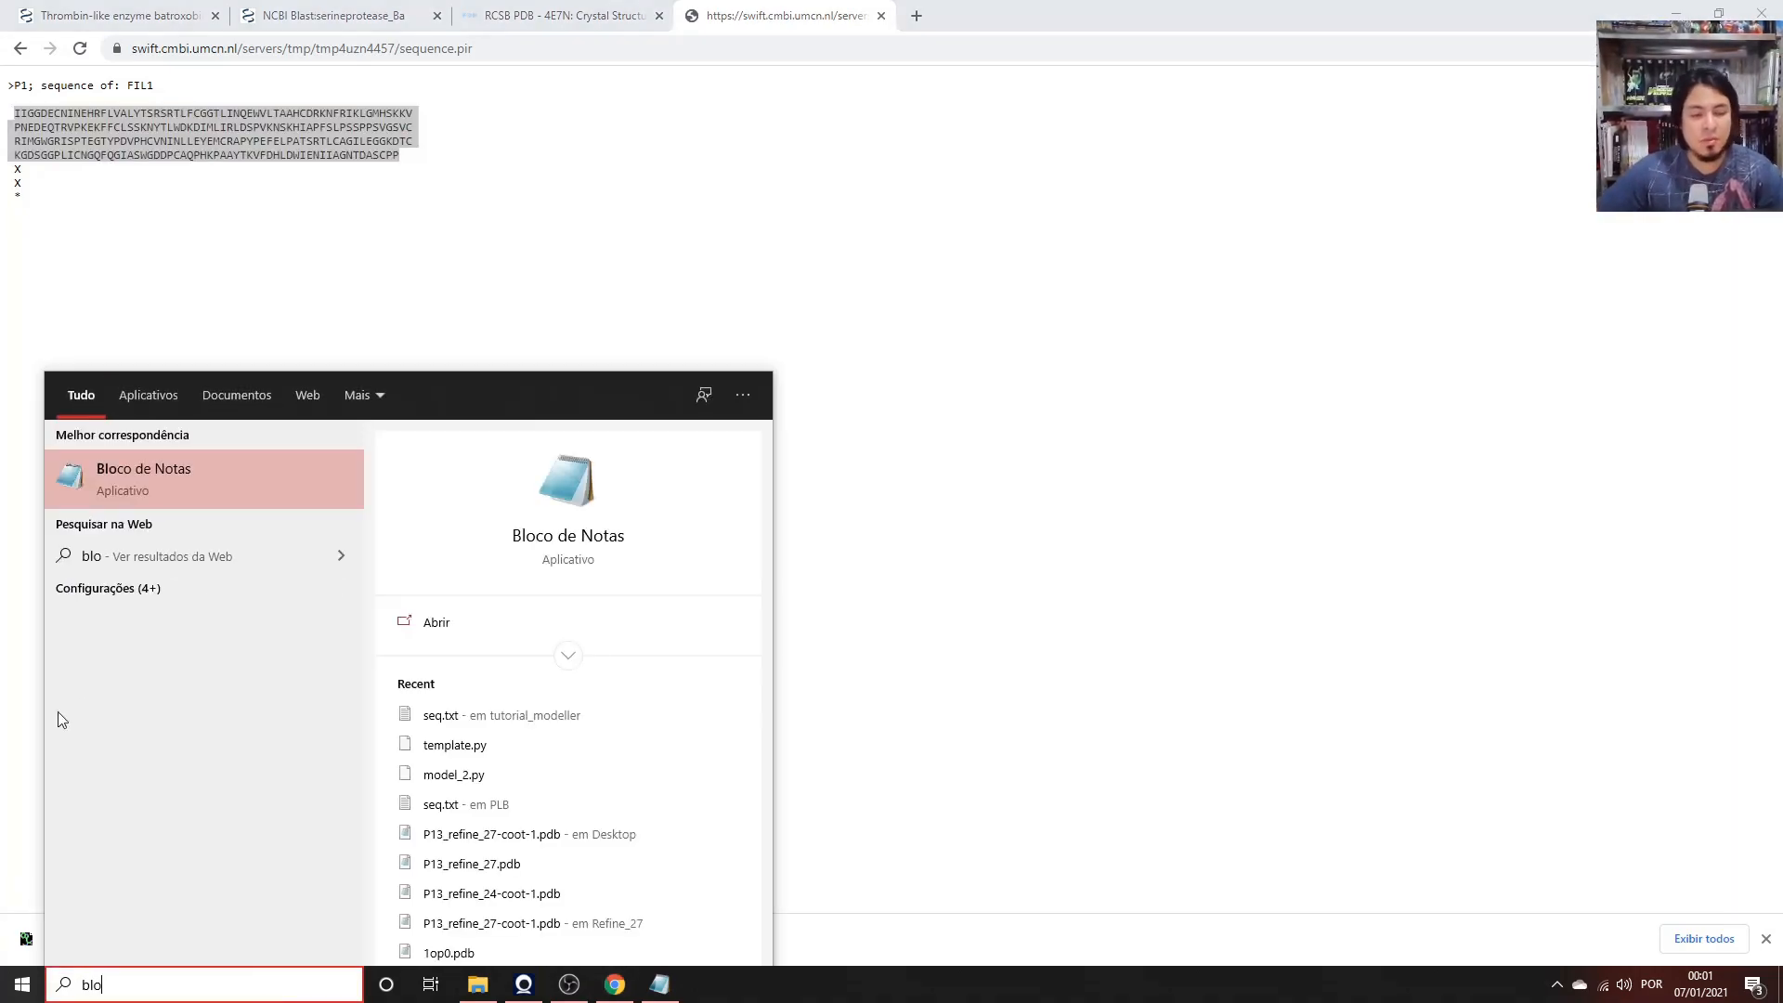
click(140, 479)
text(>template)
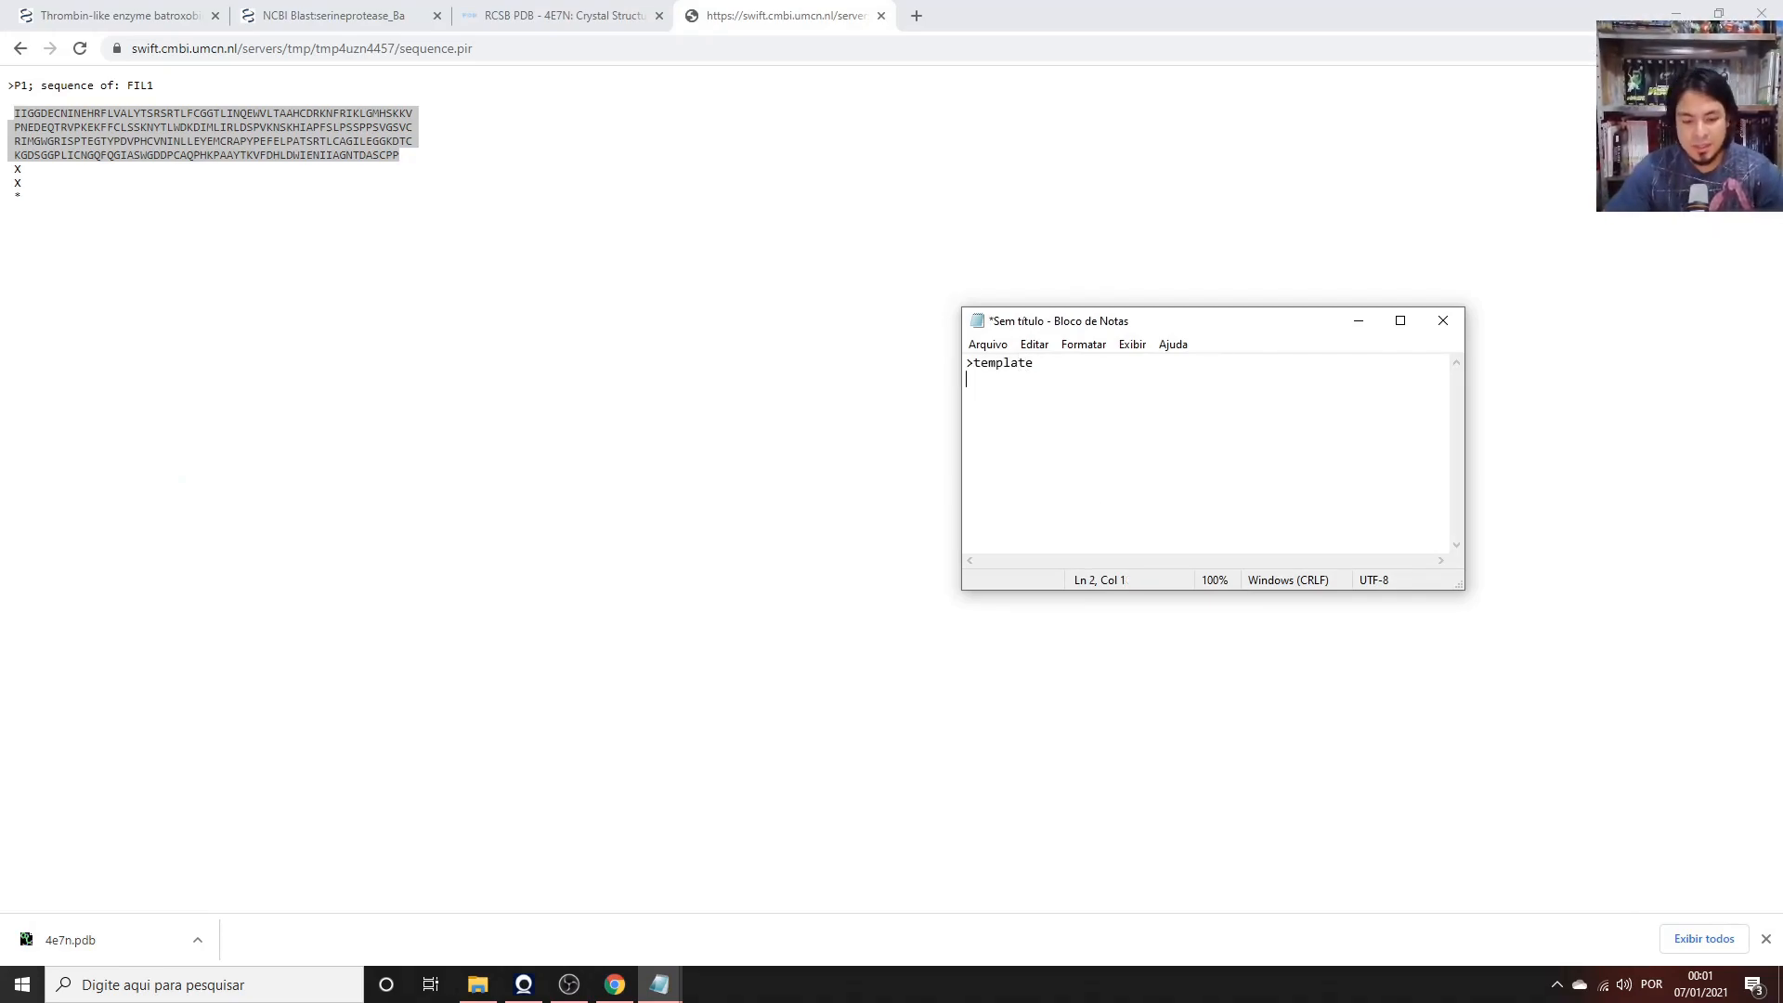
key(ctrl+v)
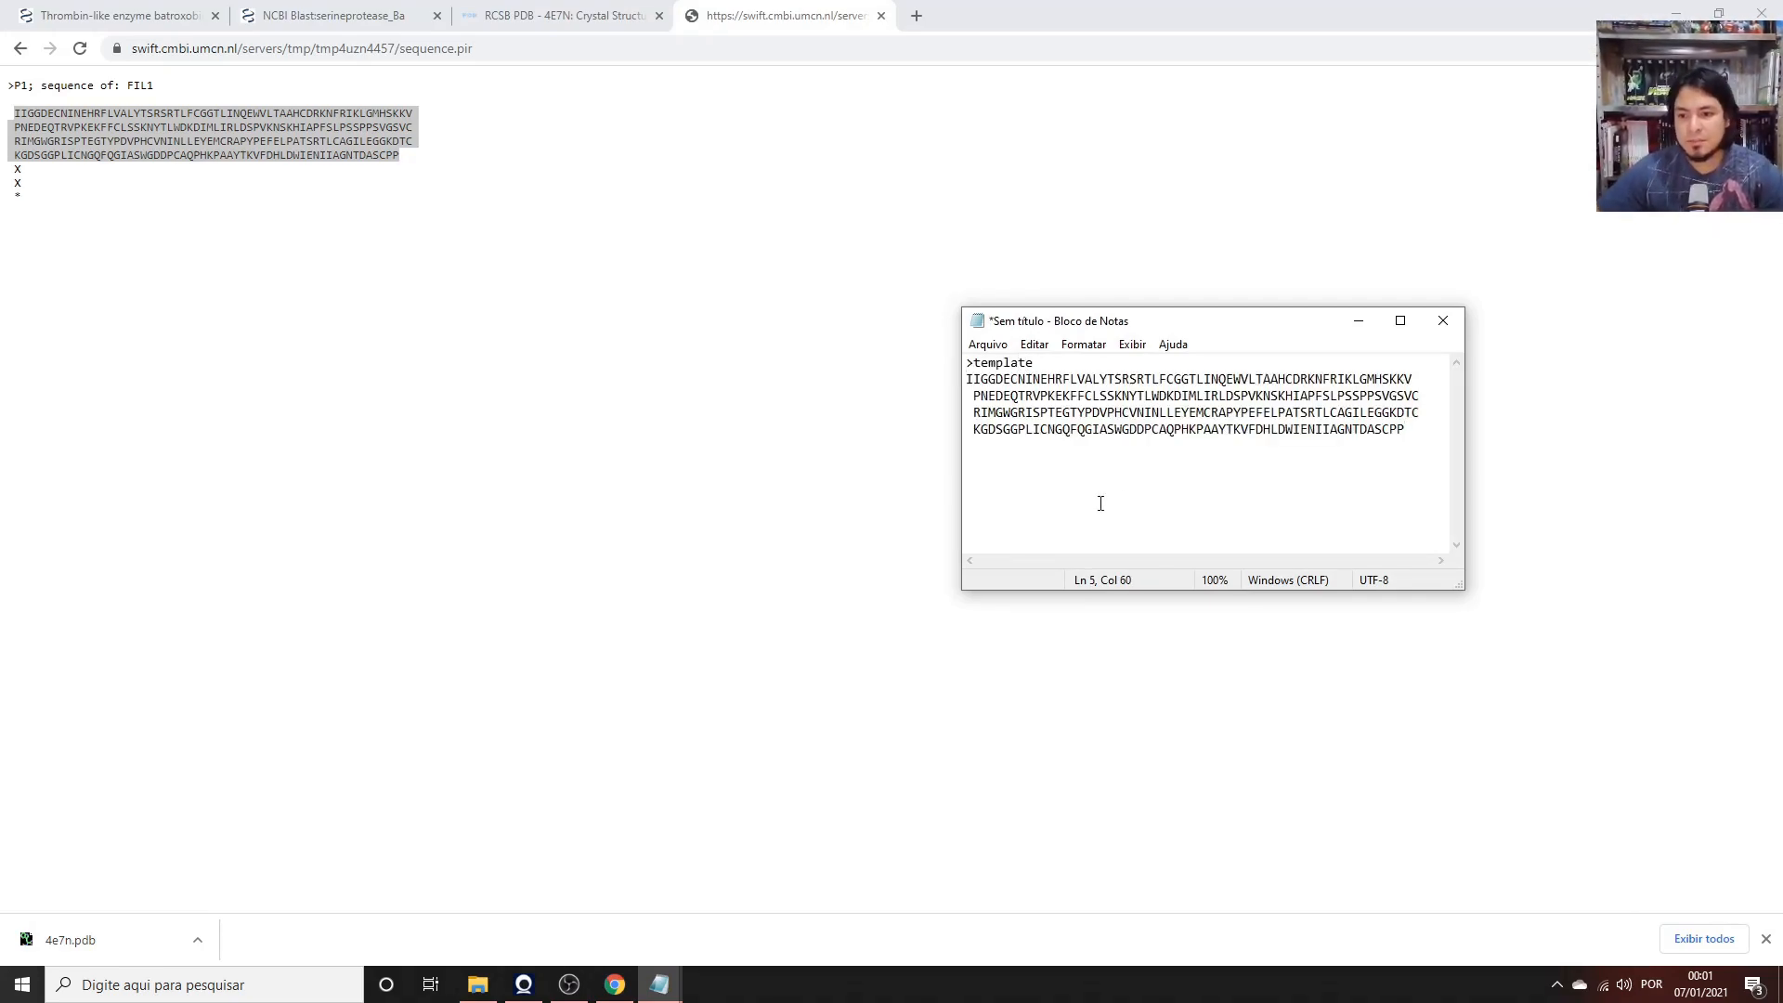
Save the sequence document as a text file named template in the desktop's tutorial_modeller folder.
click(988, 344)
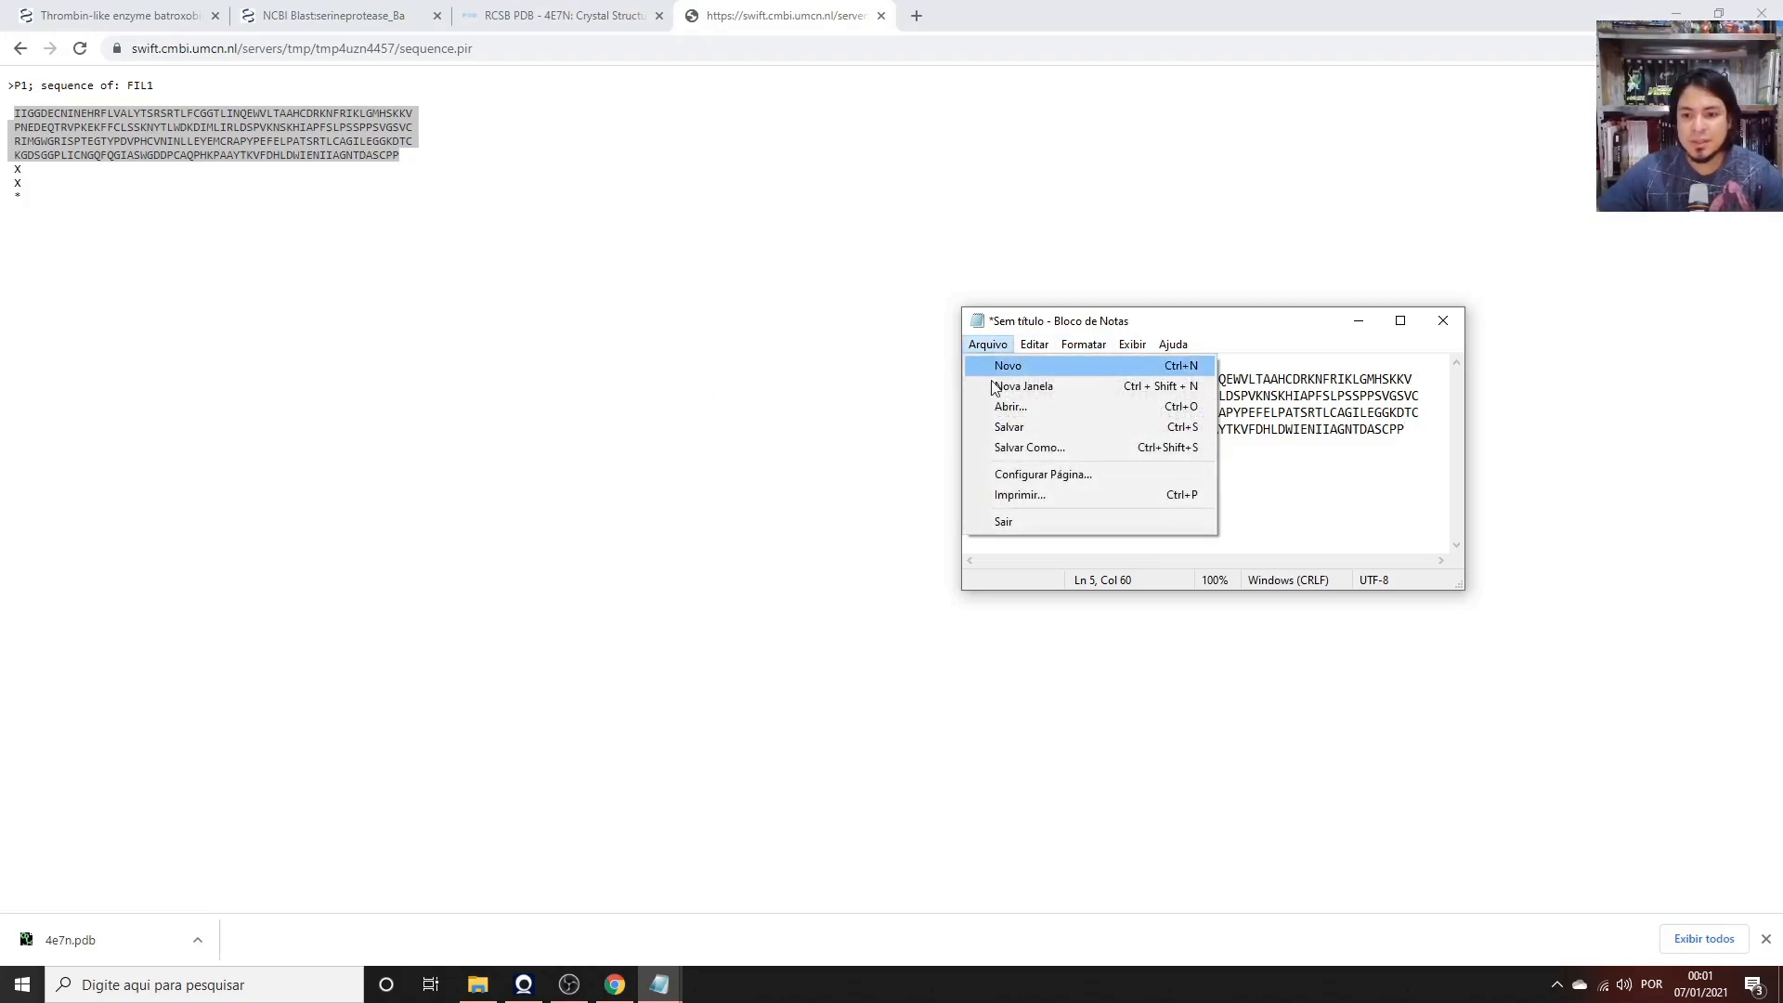
click(1030, 448)
drag(1037, 595, 1036, 506)
click(992, 509)
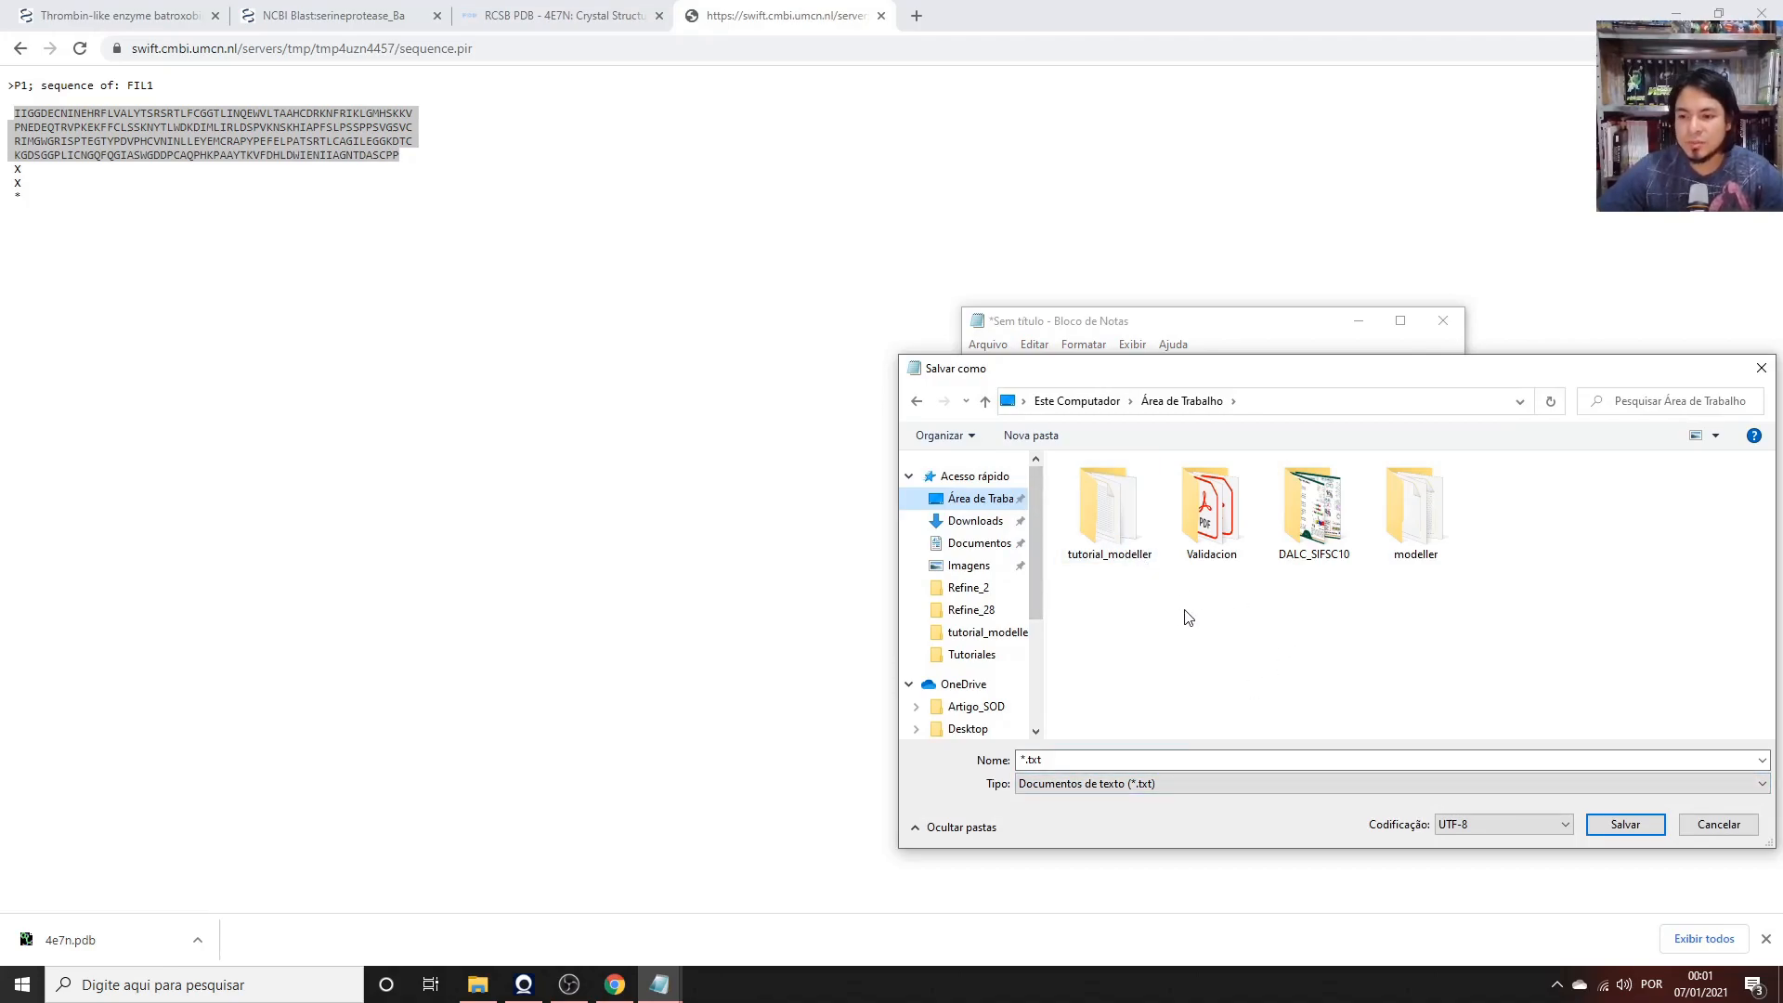
double_click(1113, 523)
click(1074, 757)
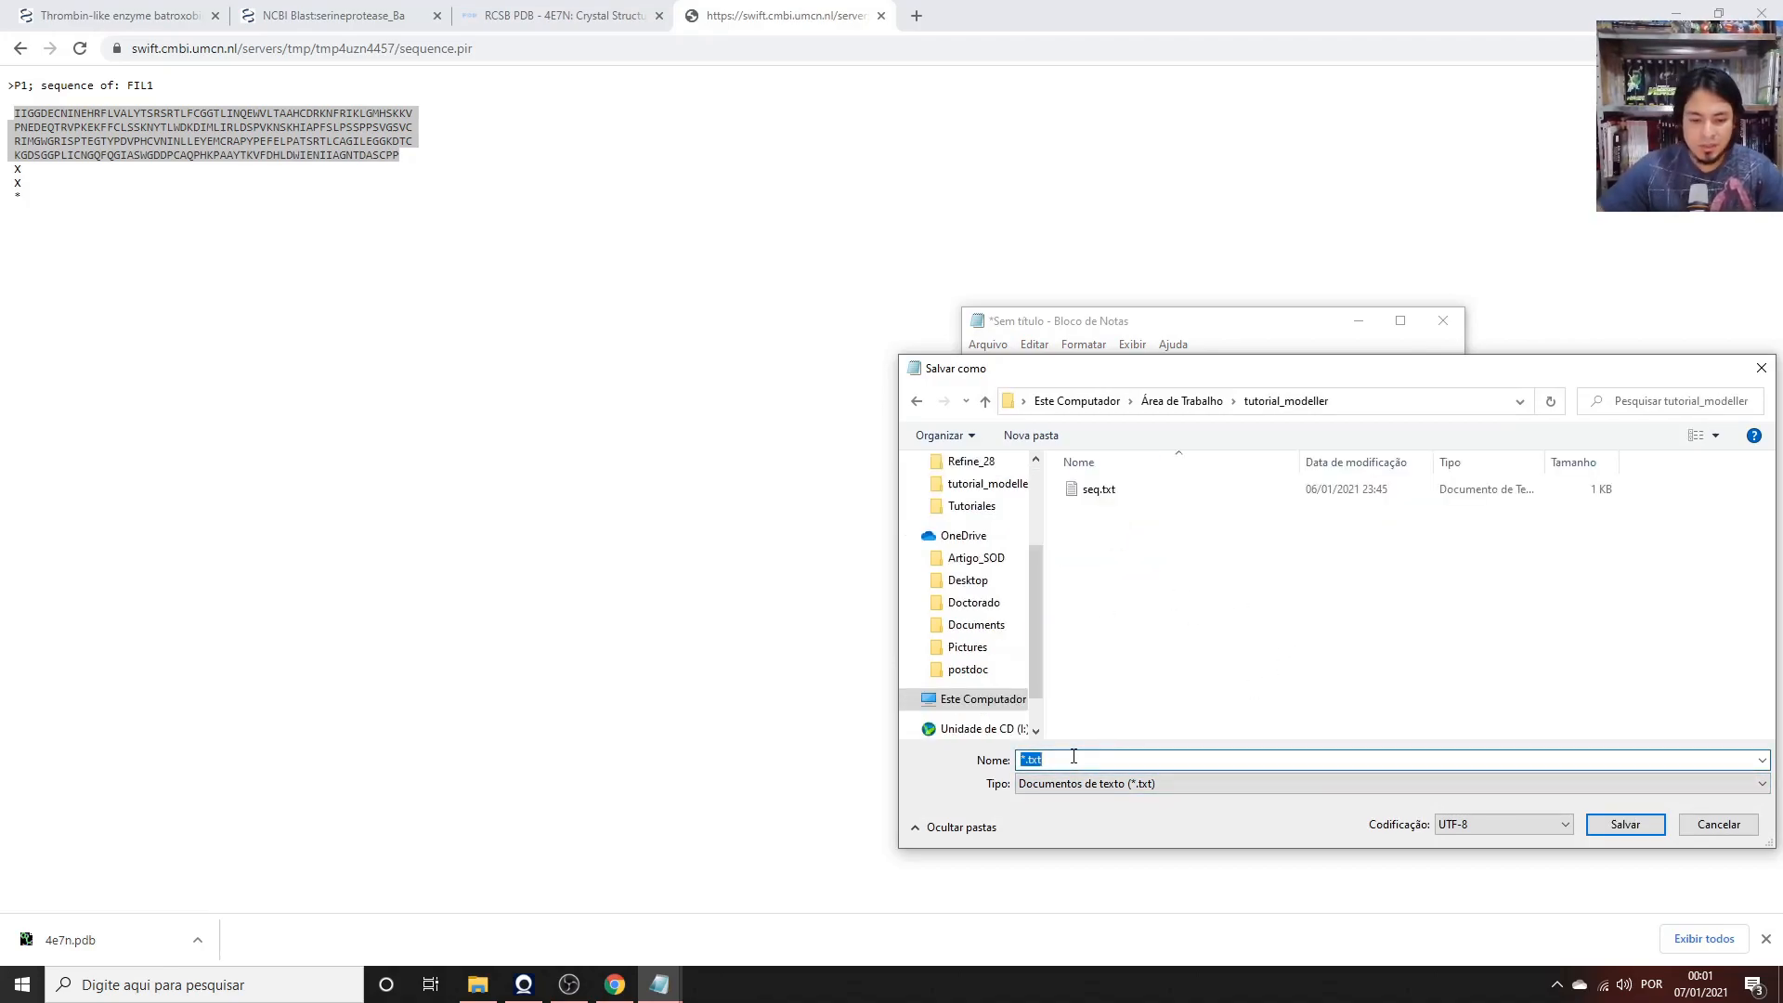
text(template)
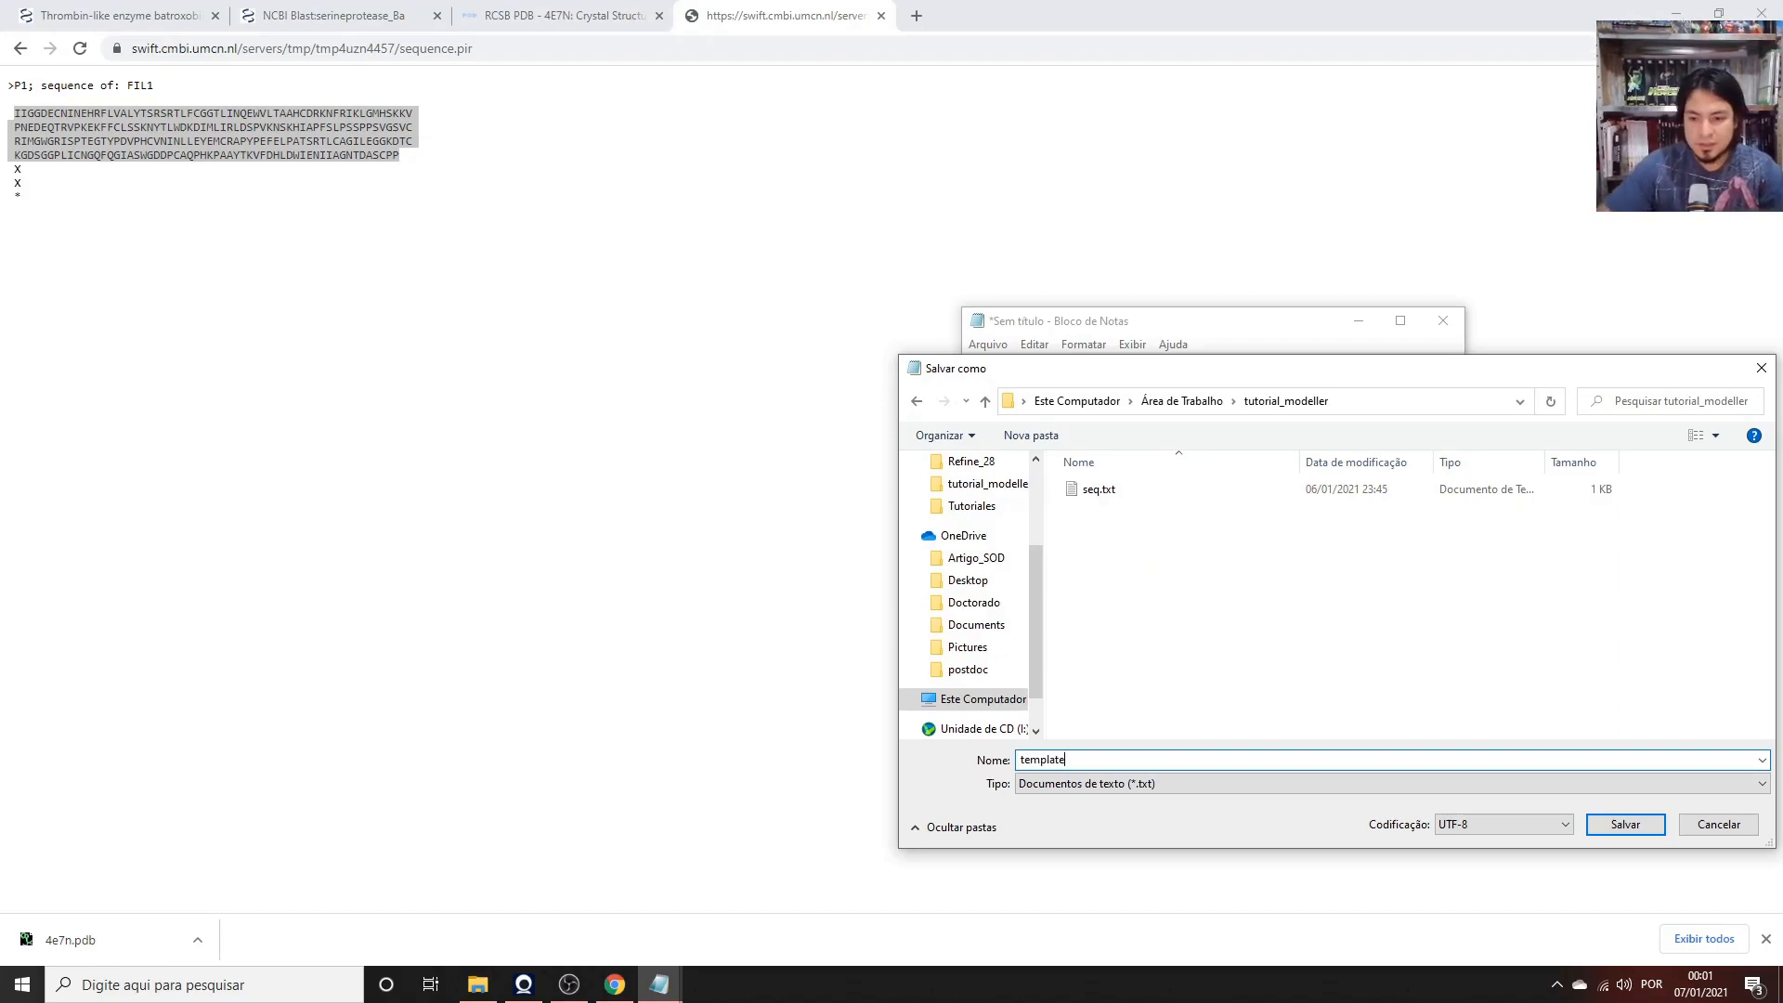
click(1632, 827)
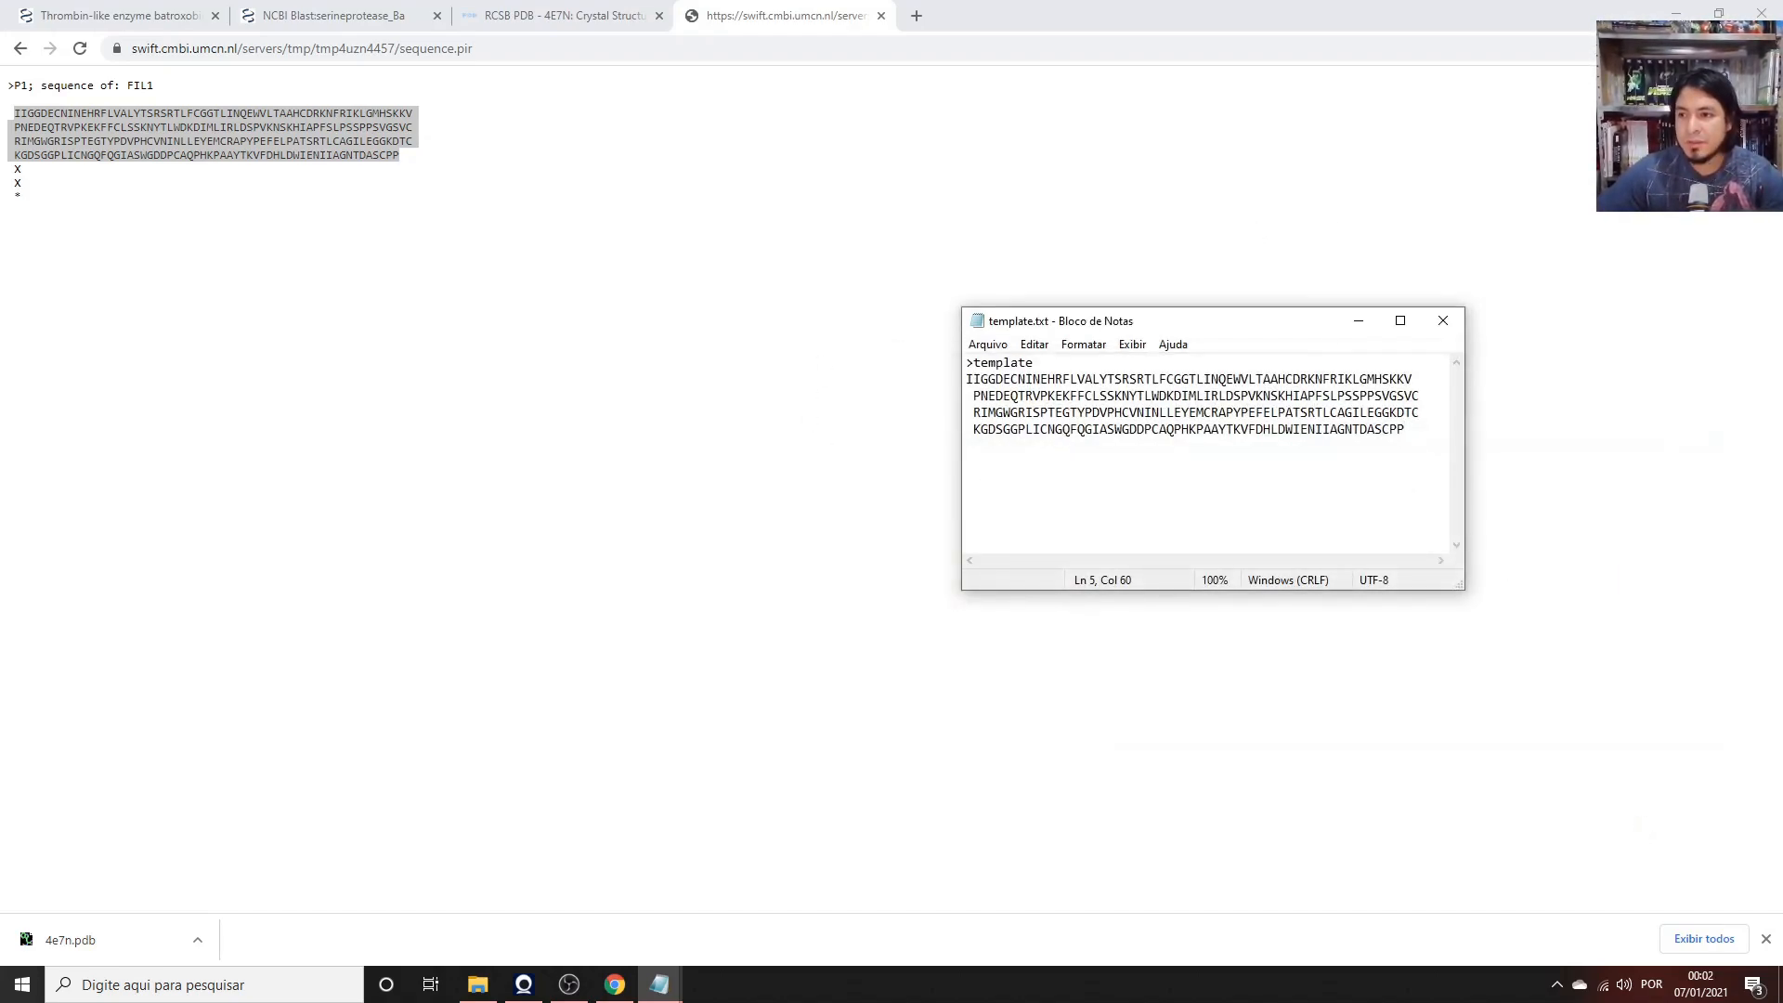
Return to the tutorial_modeller folder in File Explorer and check seq.txt, 4e7n.pdb and template.txt in the preview.
click(1662, 13)
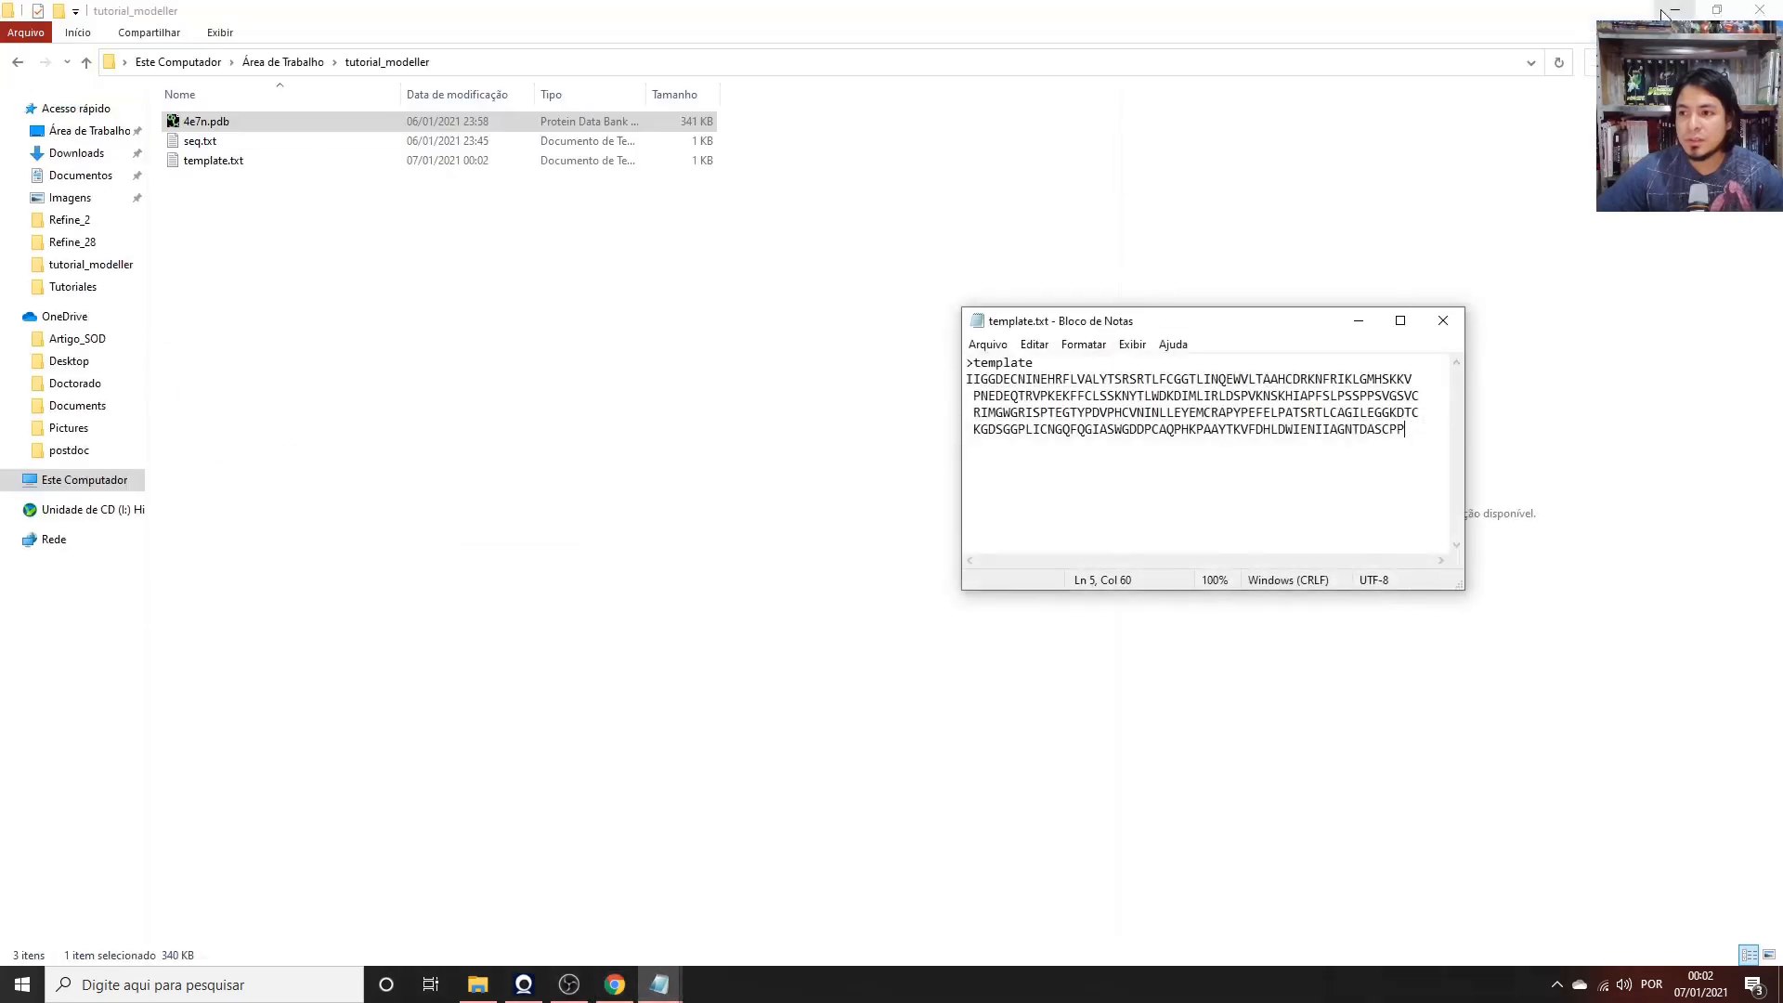
click(364, 273)
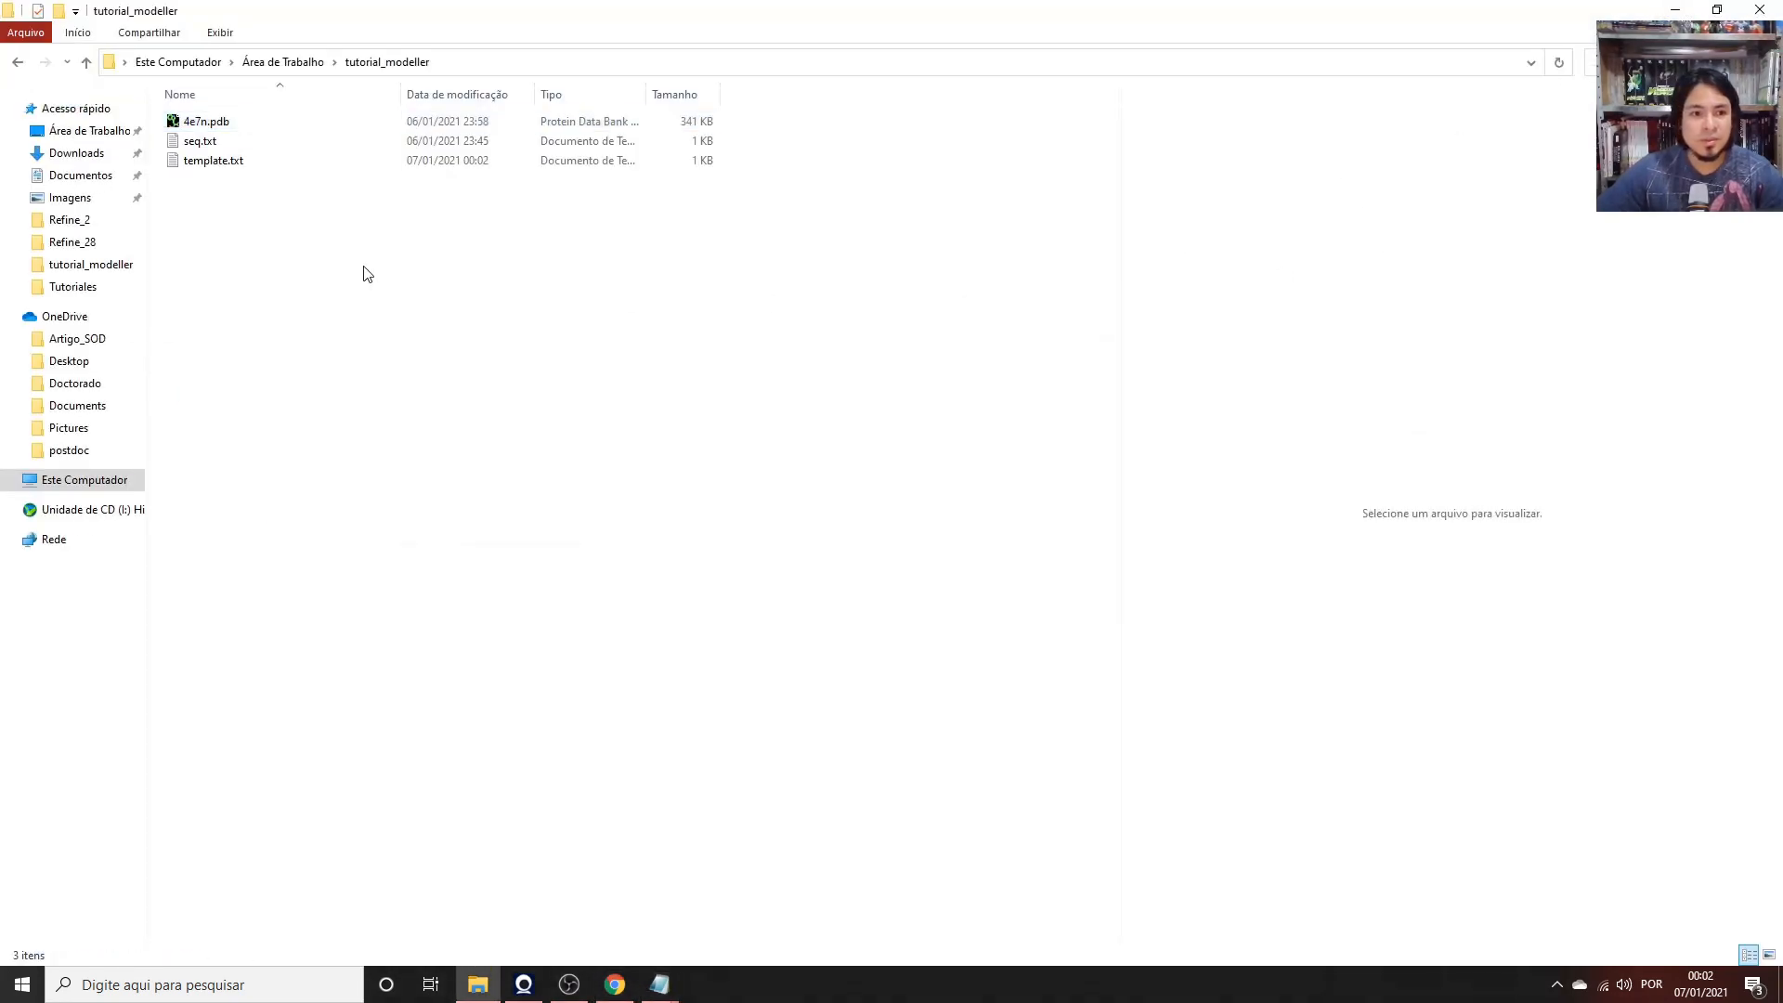
click(195, 140)
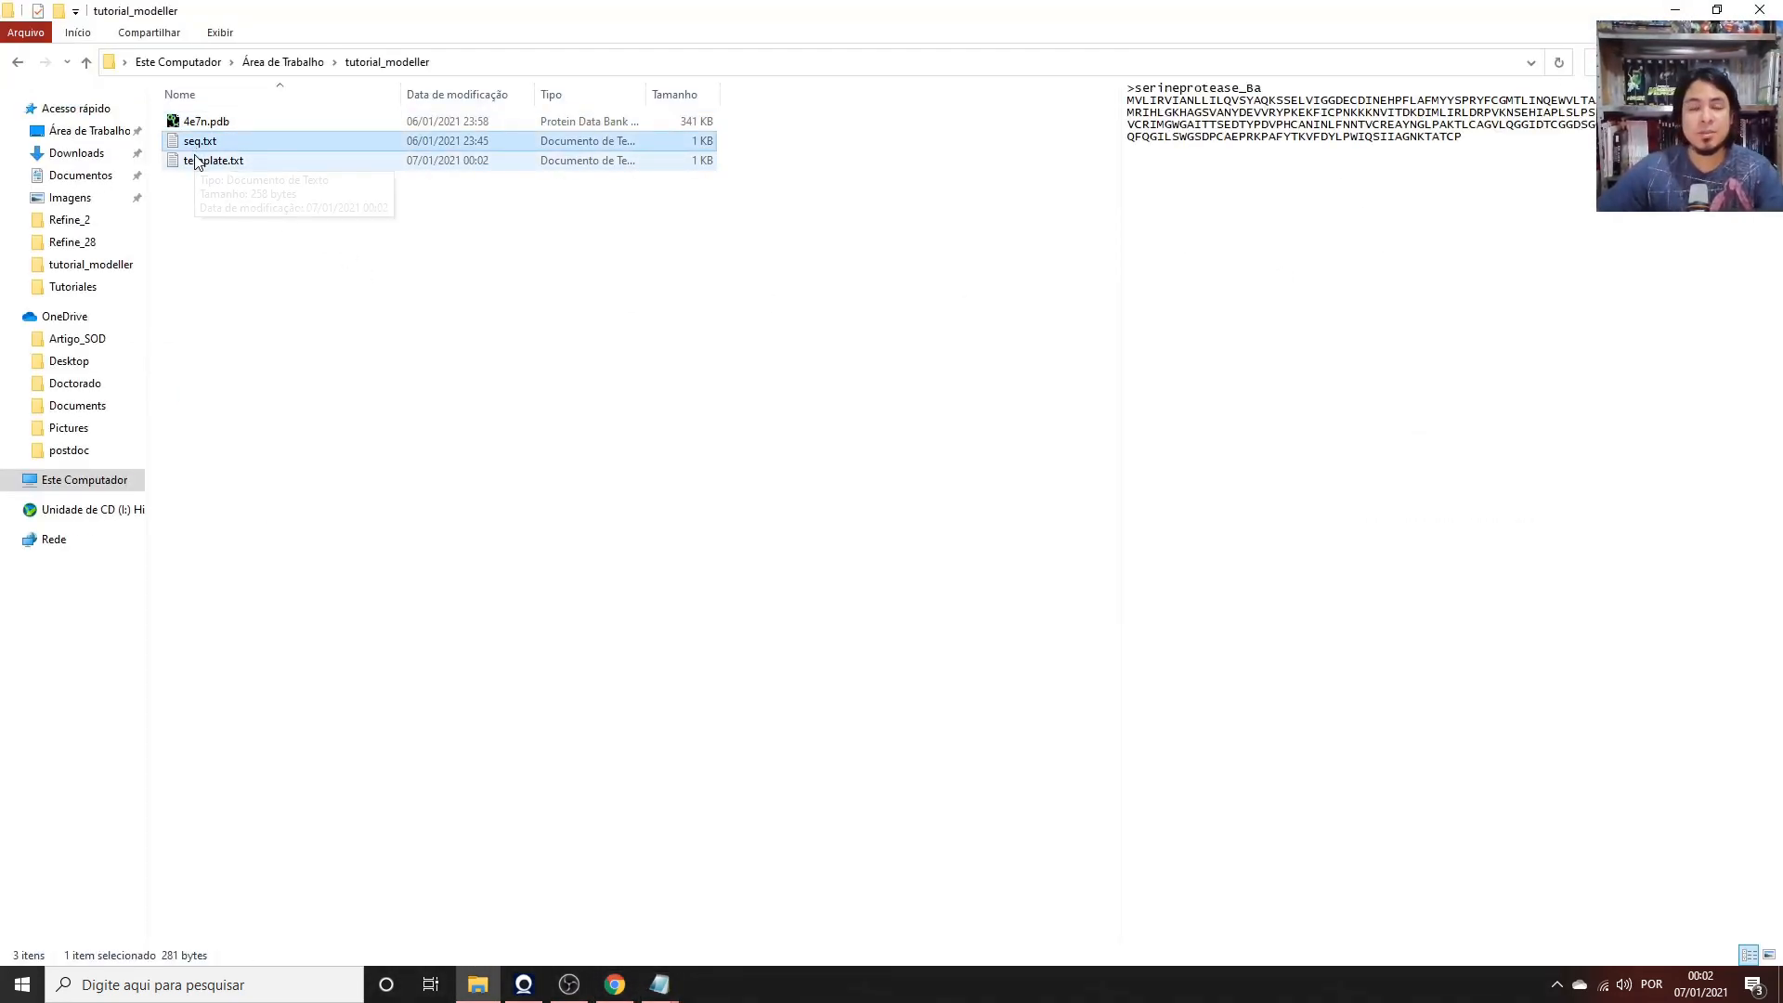
click(204, 122)
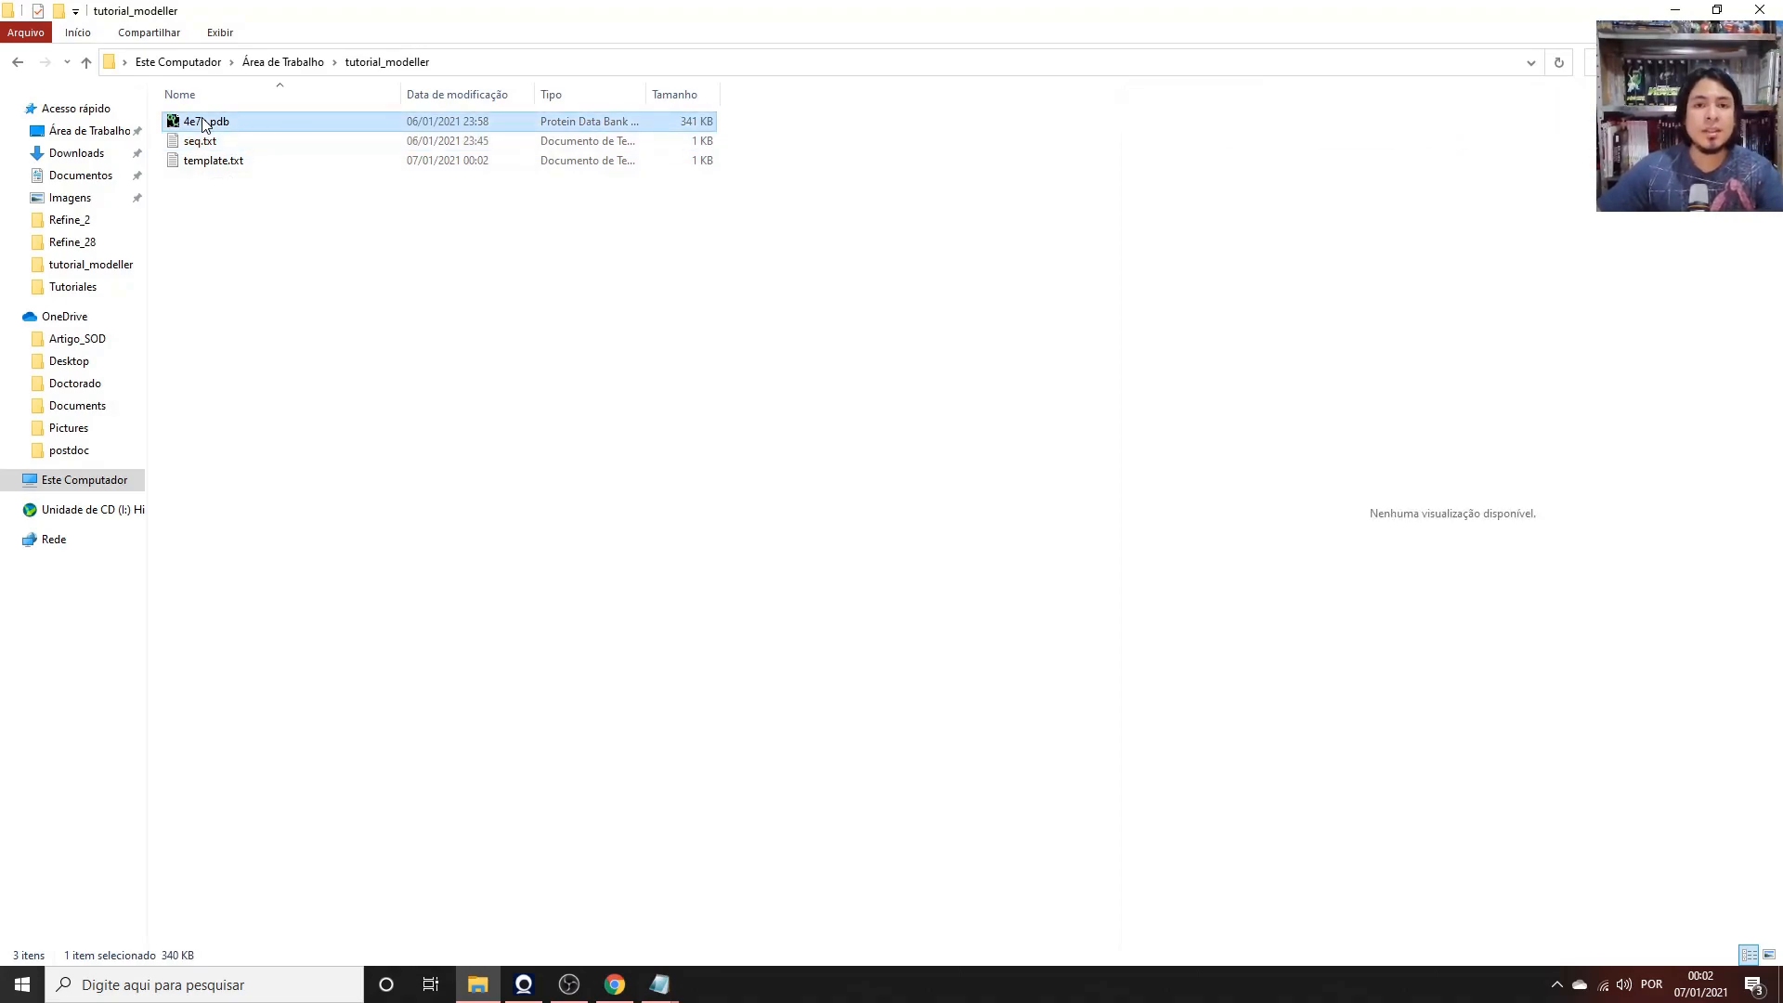
click(201, 165)
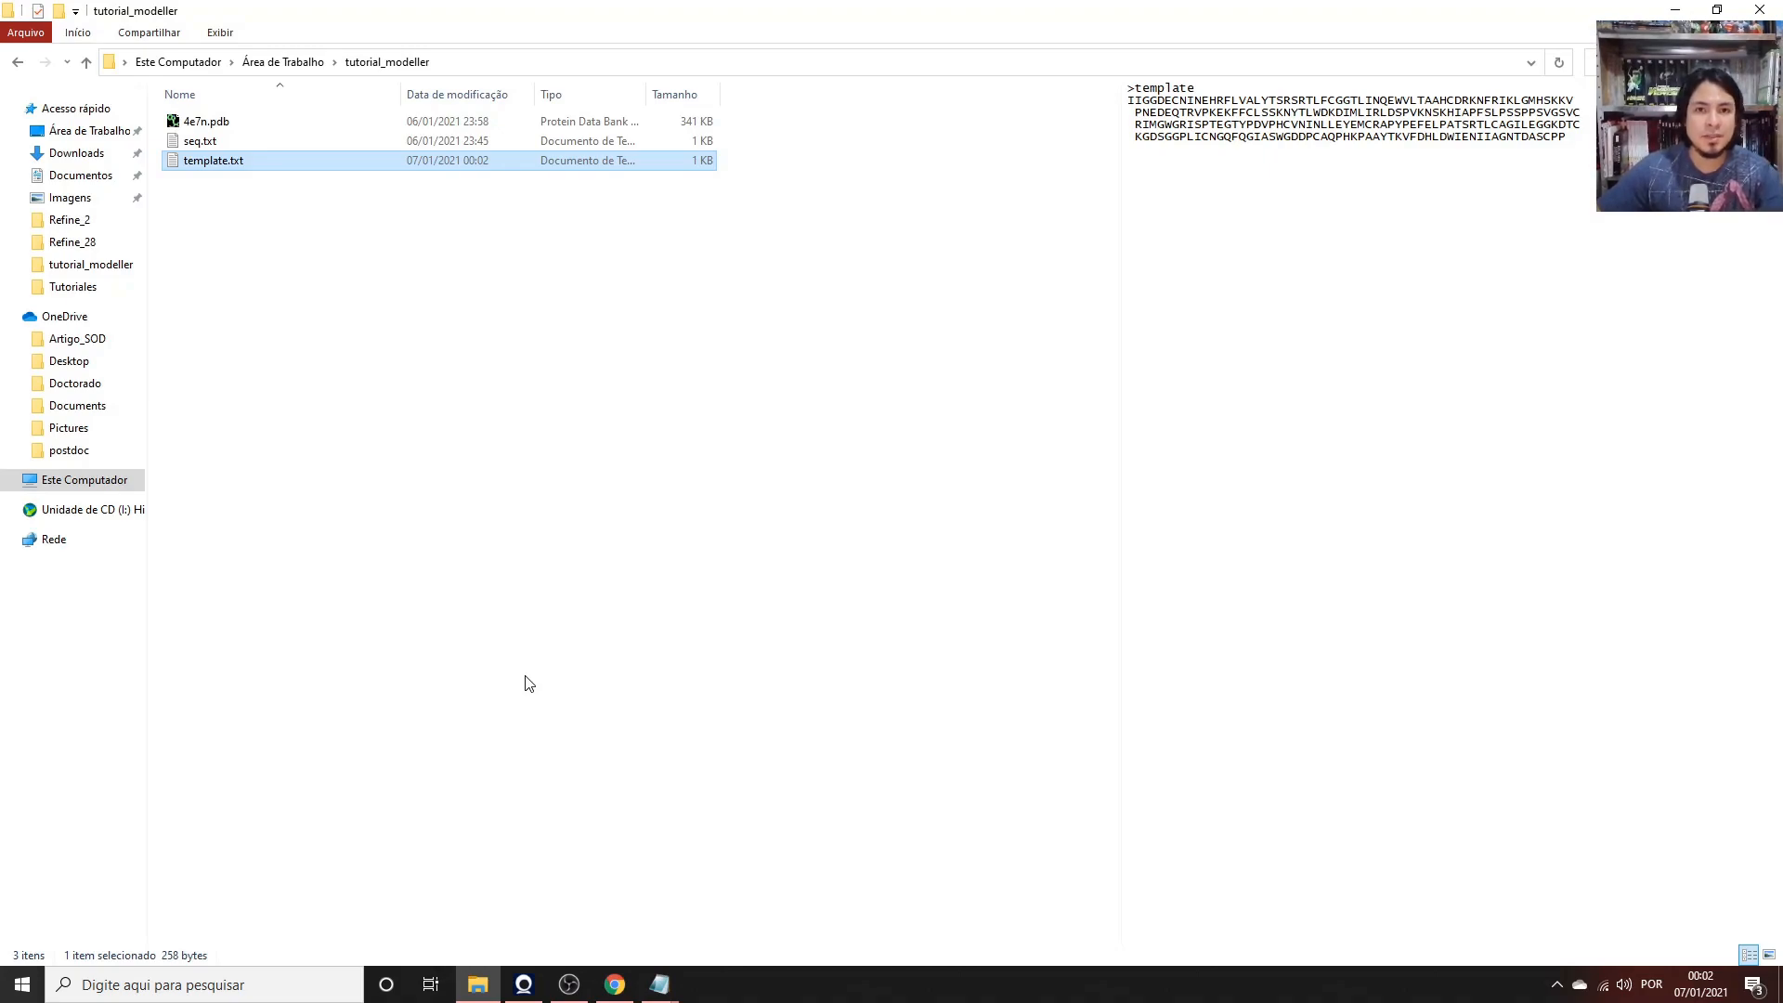
Launch Jalview and close the sample distance tree, alignment and Jmol structure windows.
click(186, 992)
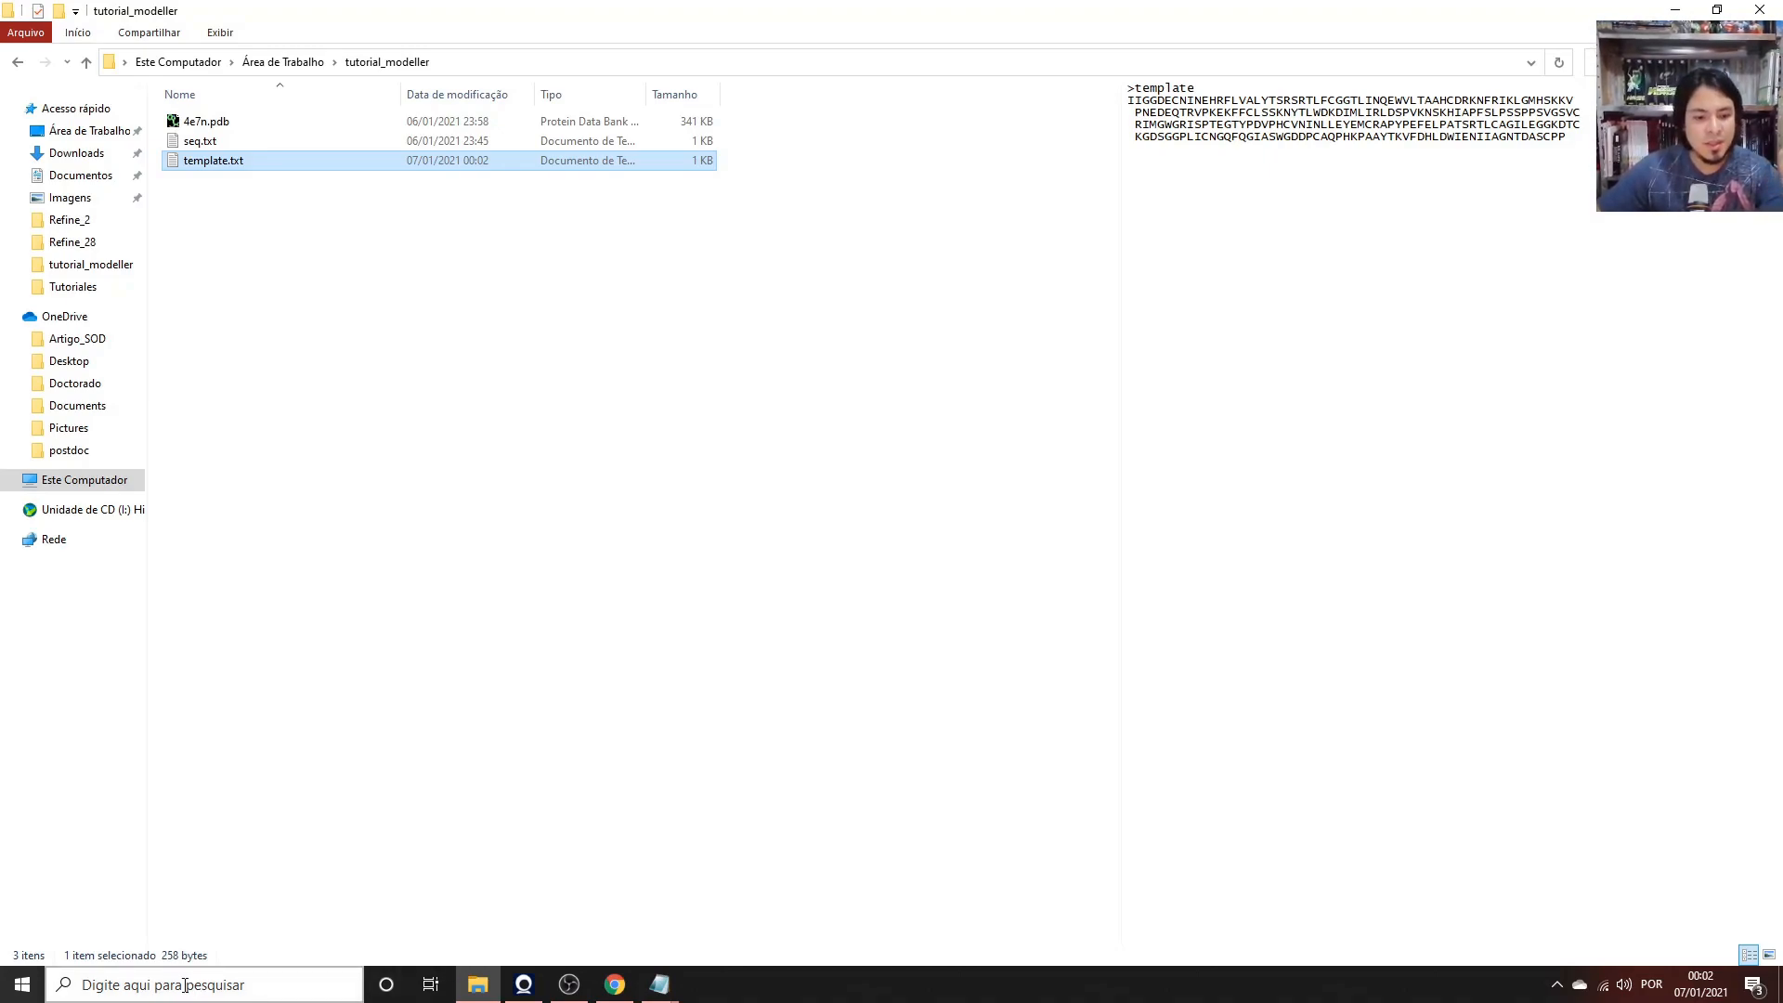
text(jal)
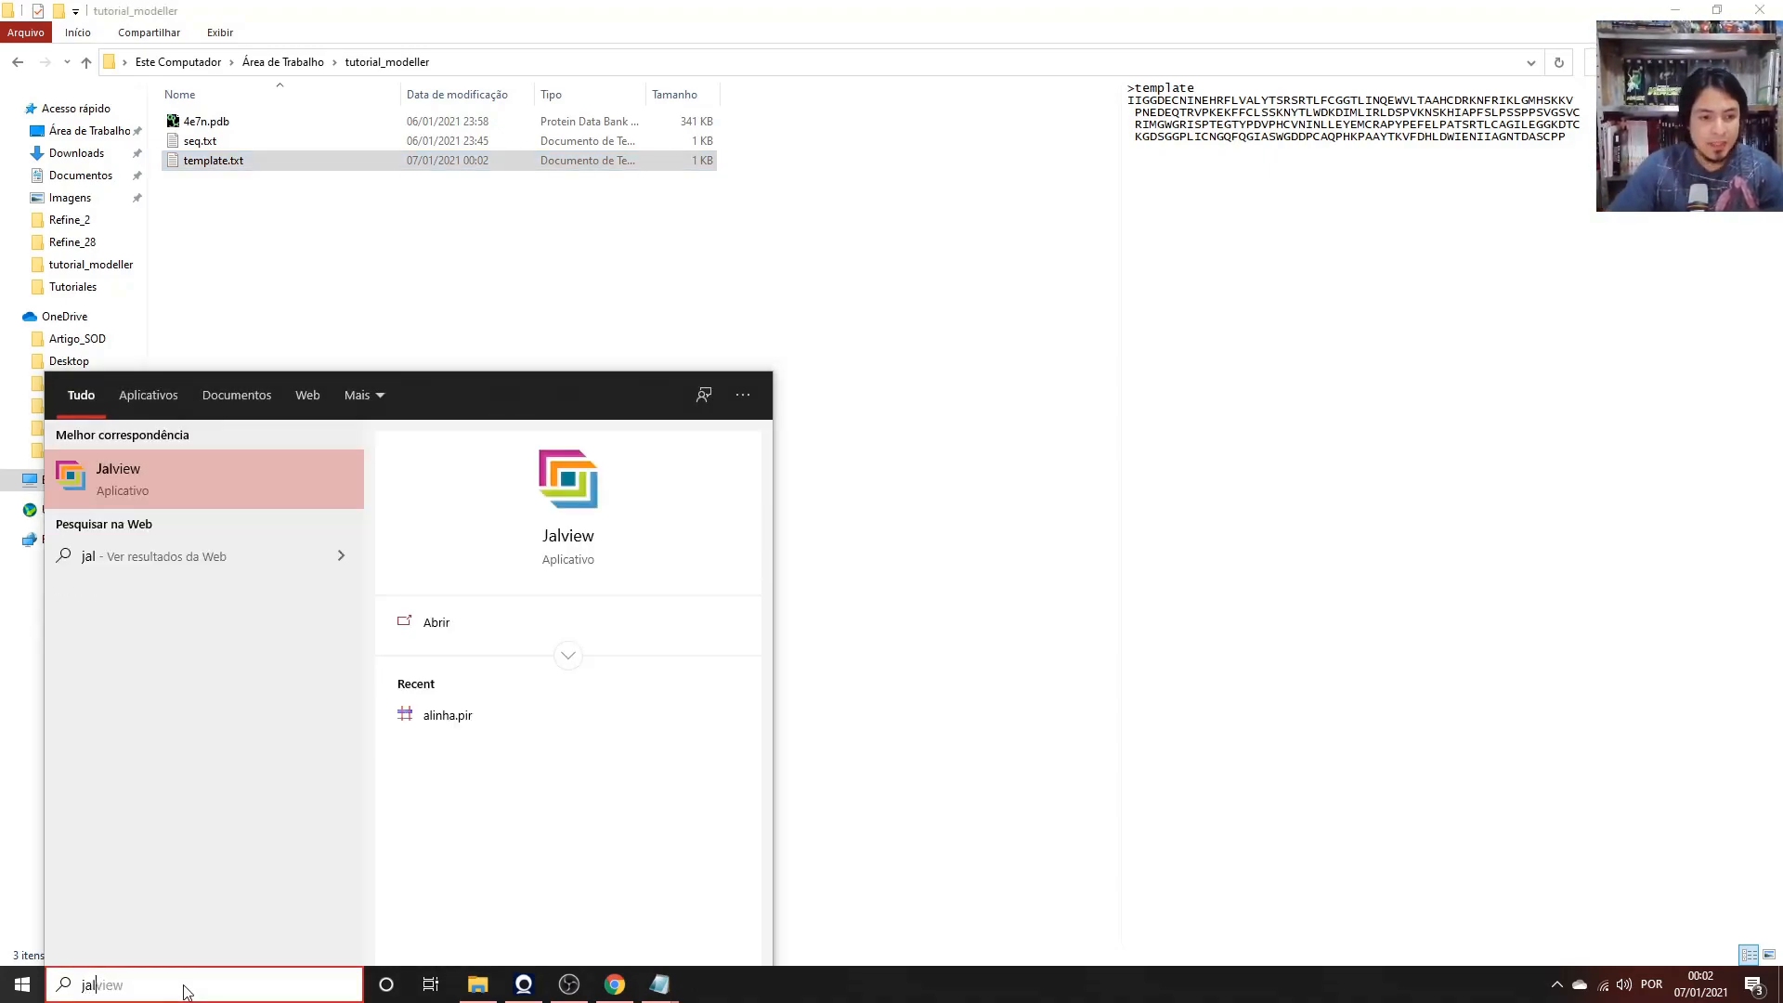
click(168, 468)
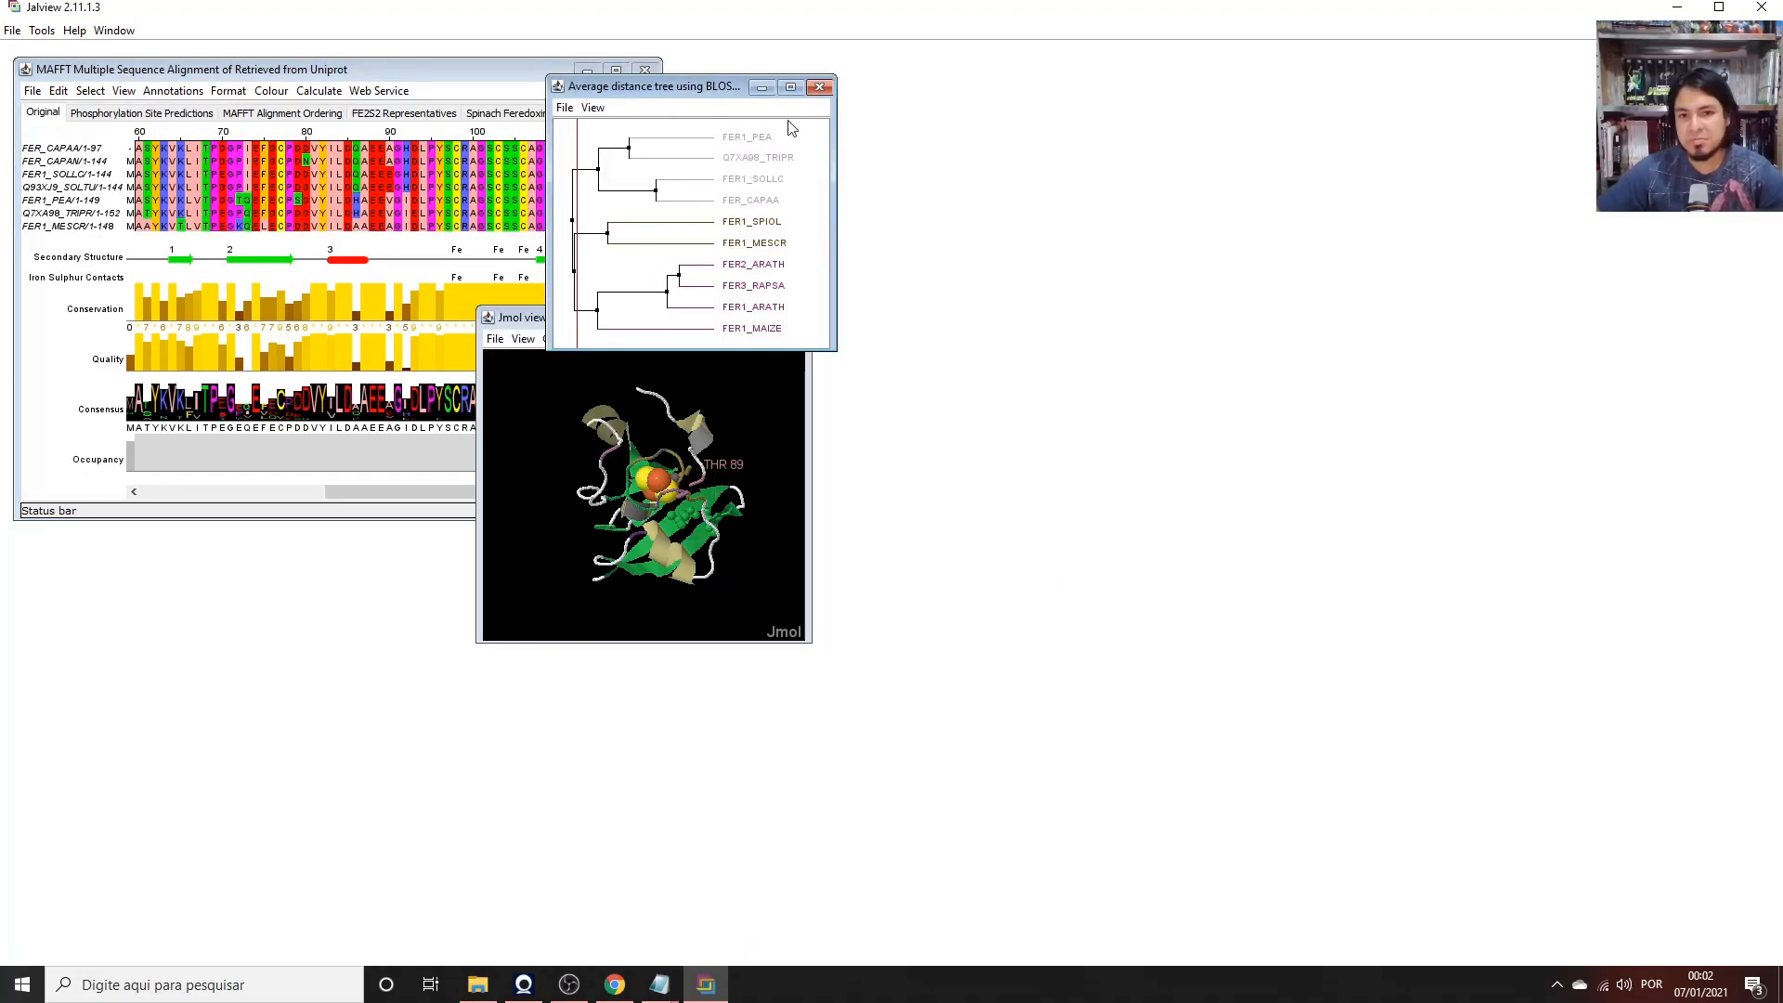
click(820, 86)
click(644, 69)
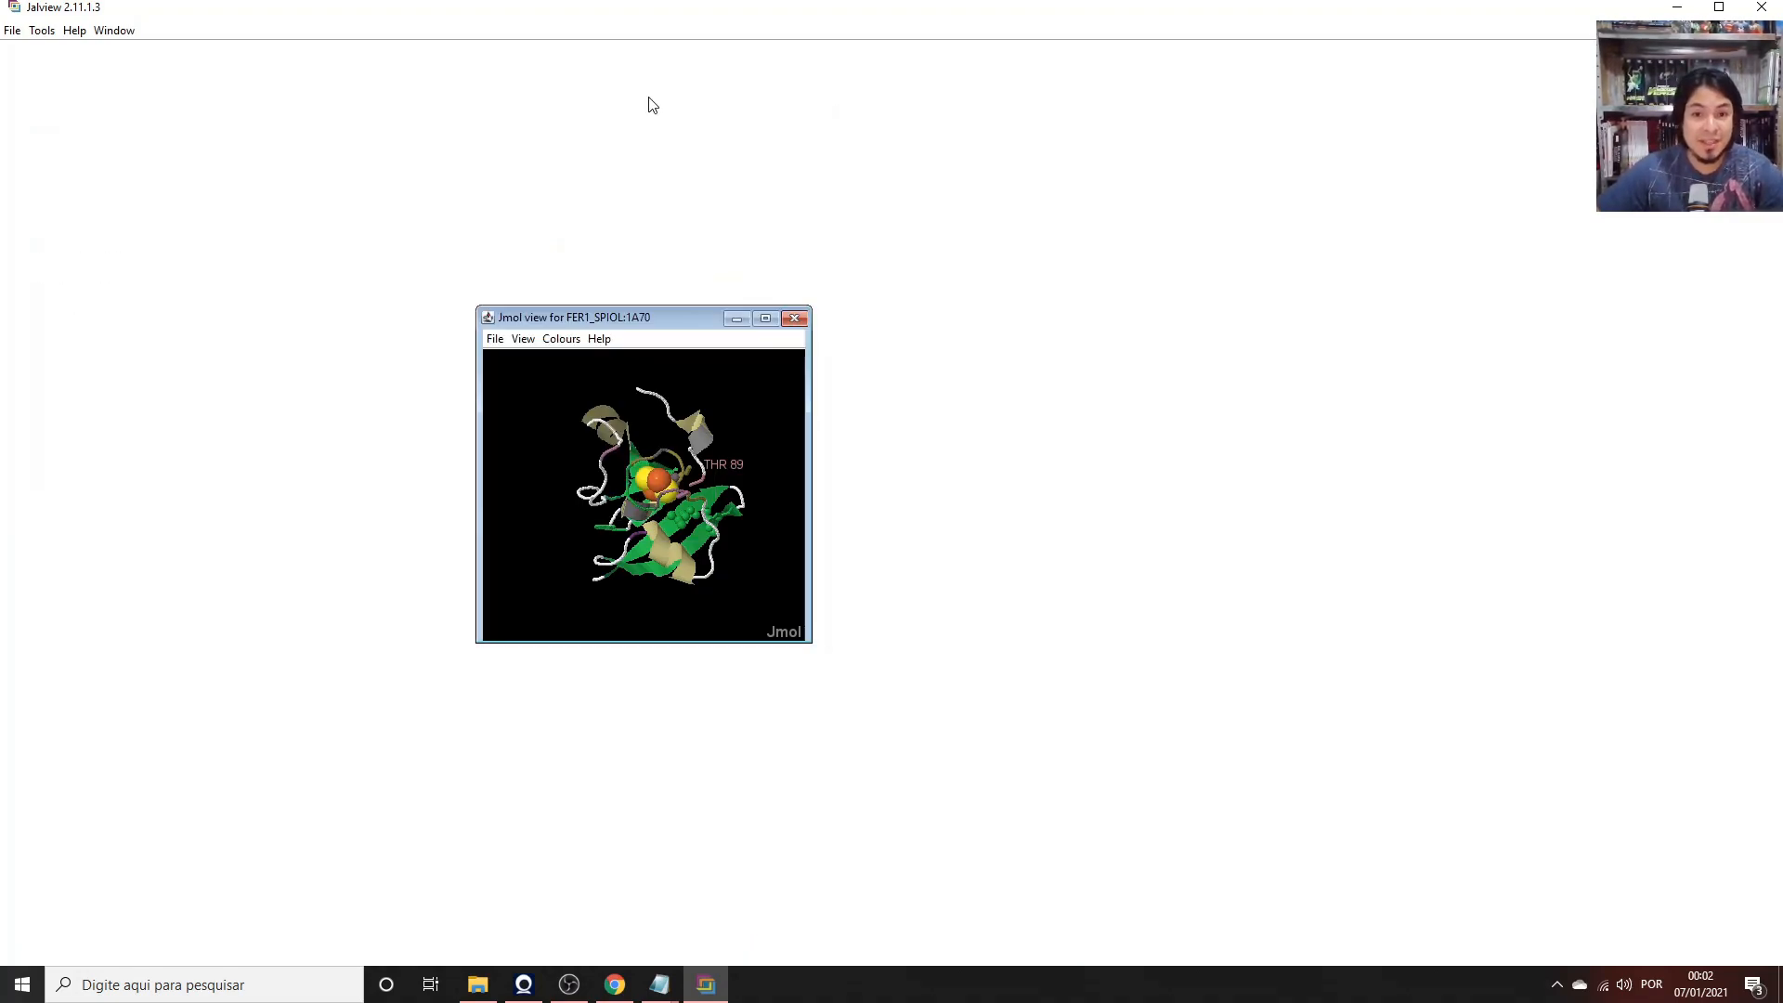
click(795, 318)
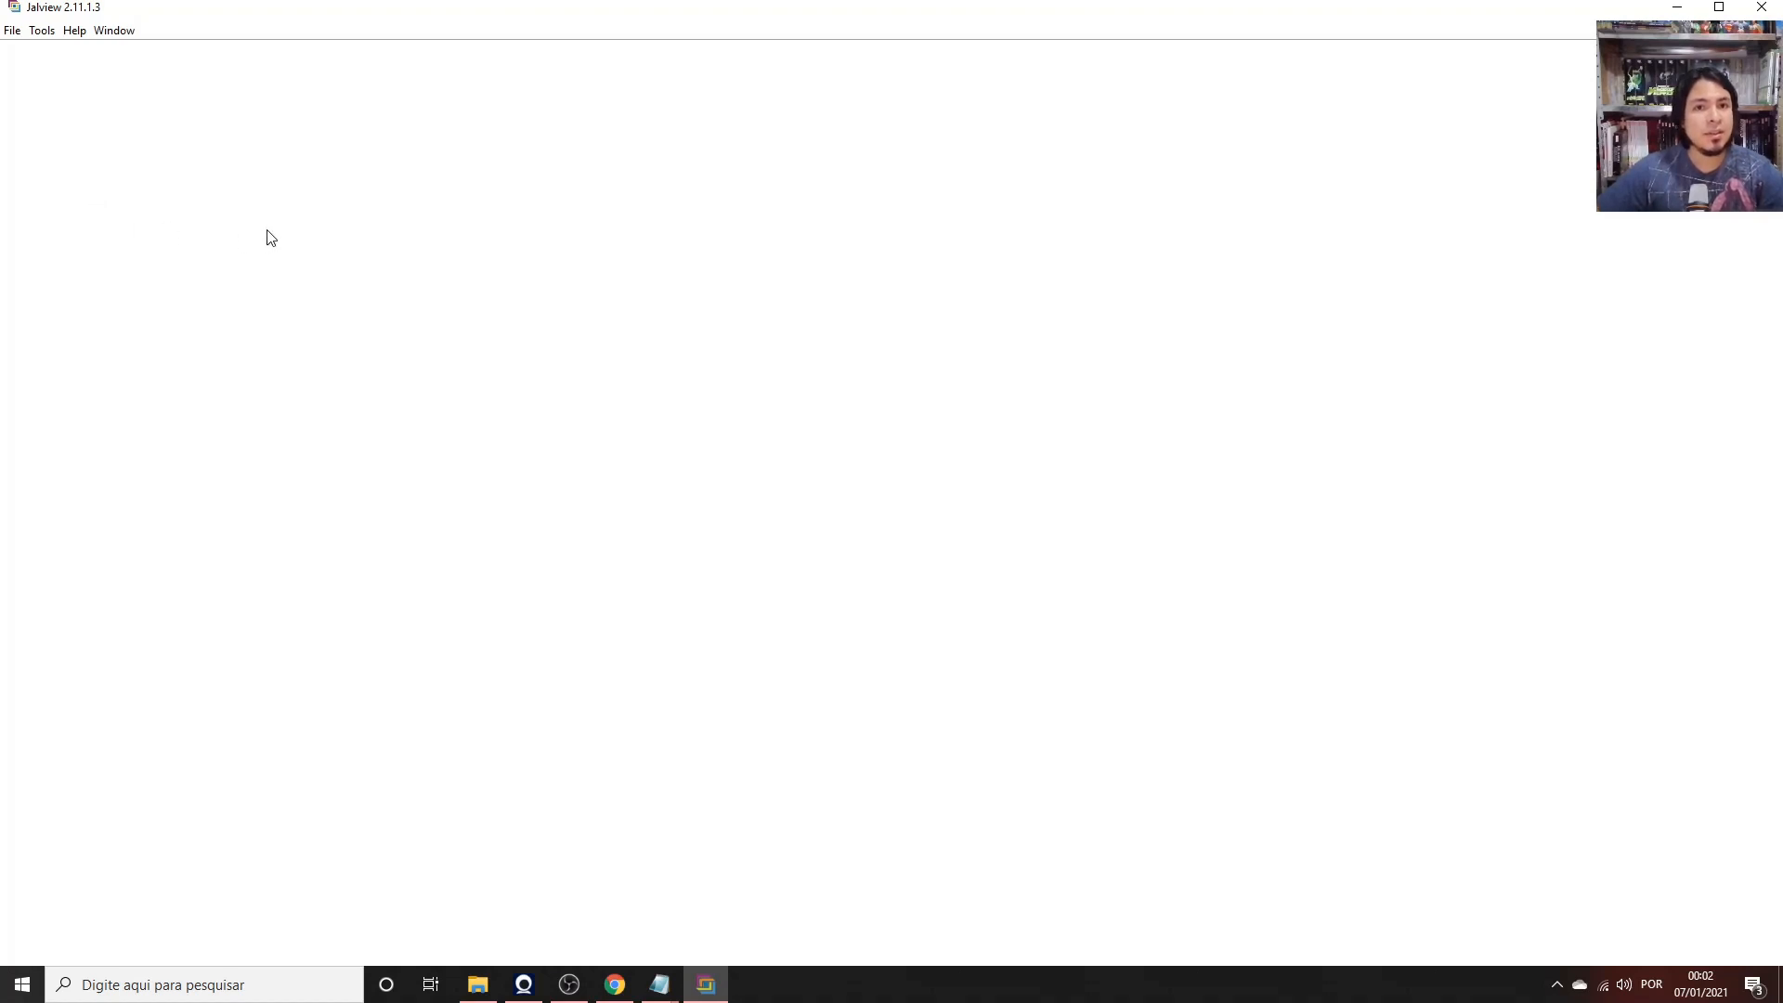
Open an empty text box for alignment input and move its window further into the workspace.
click(12, 30)
mouse_move(30, 54)
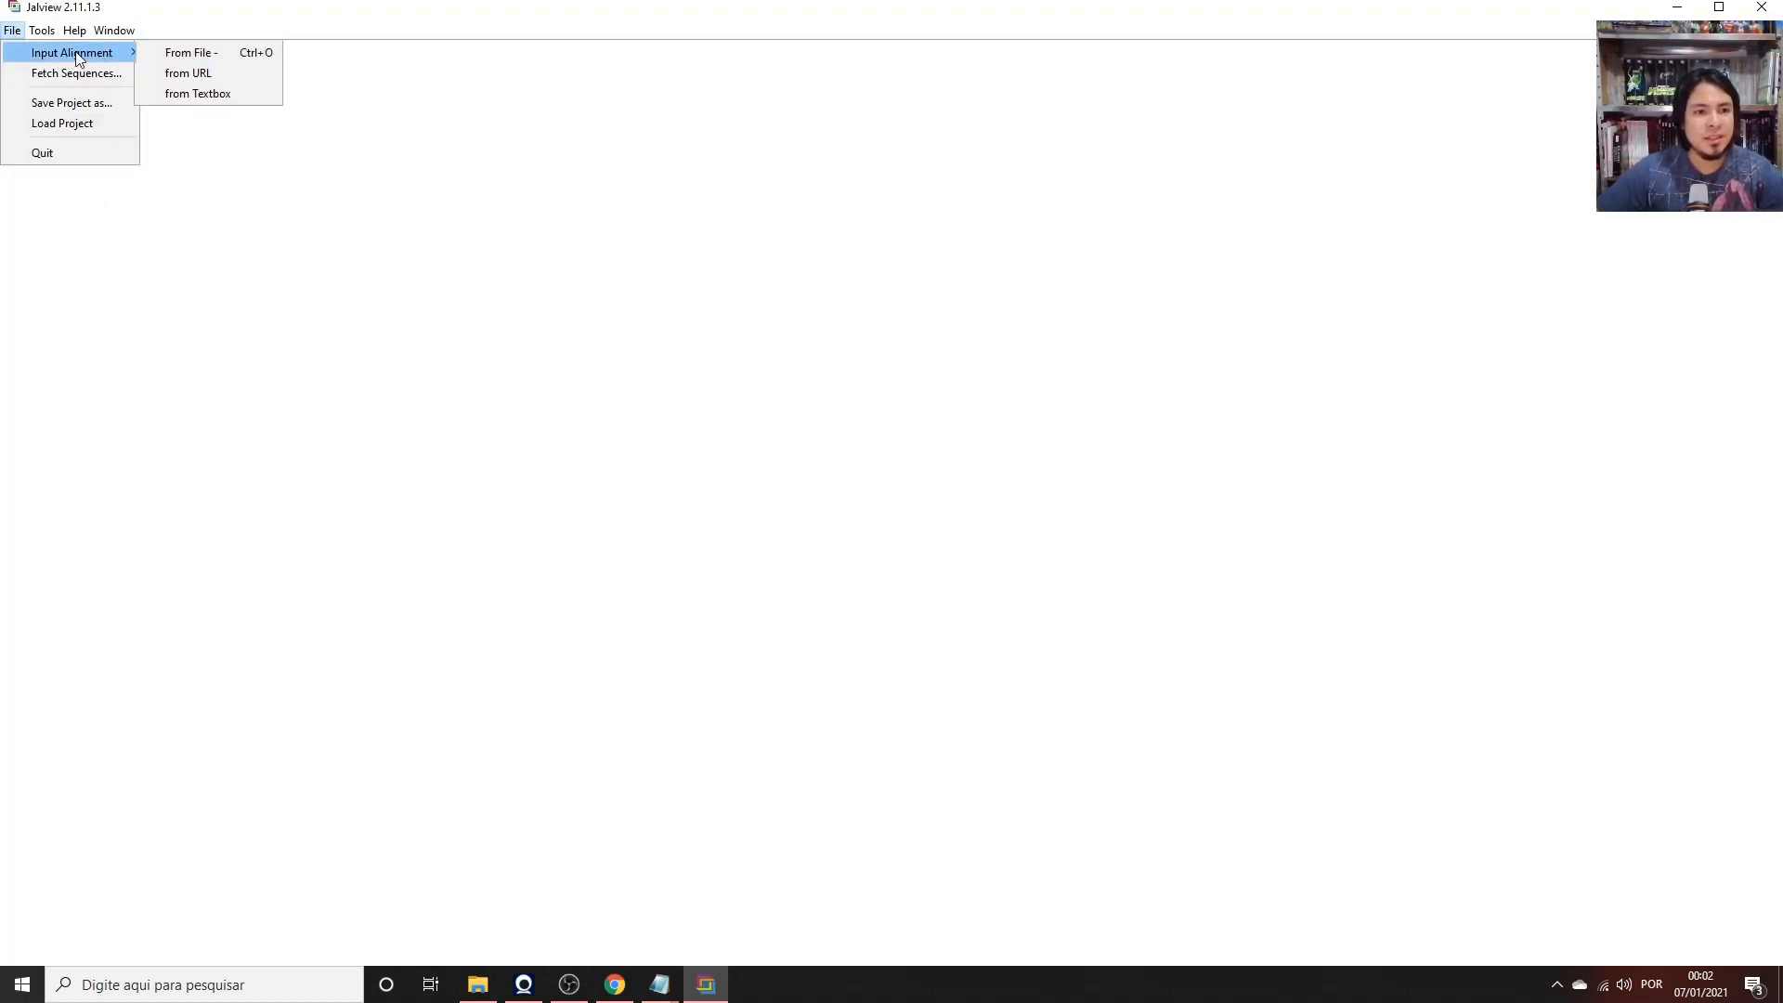
click(198, 93)
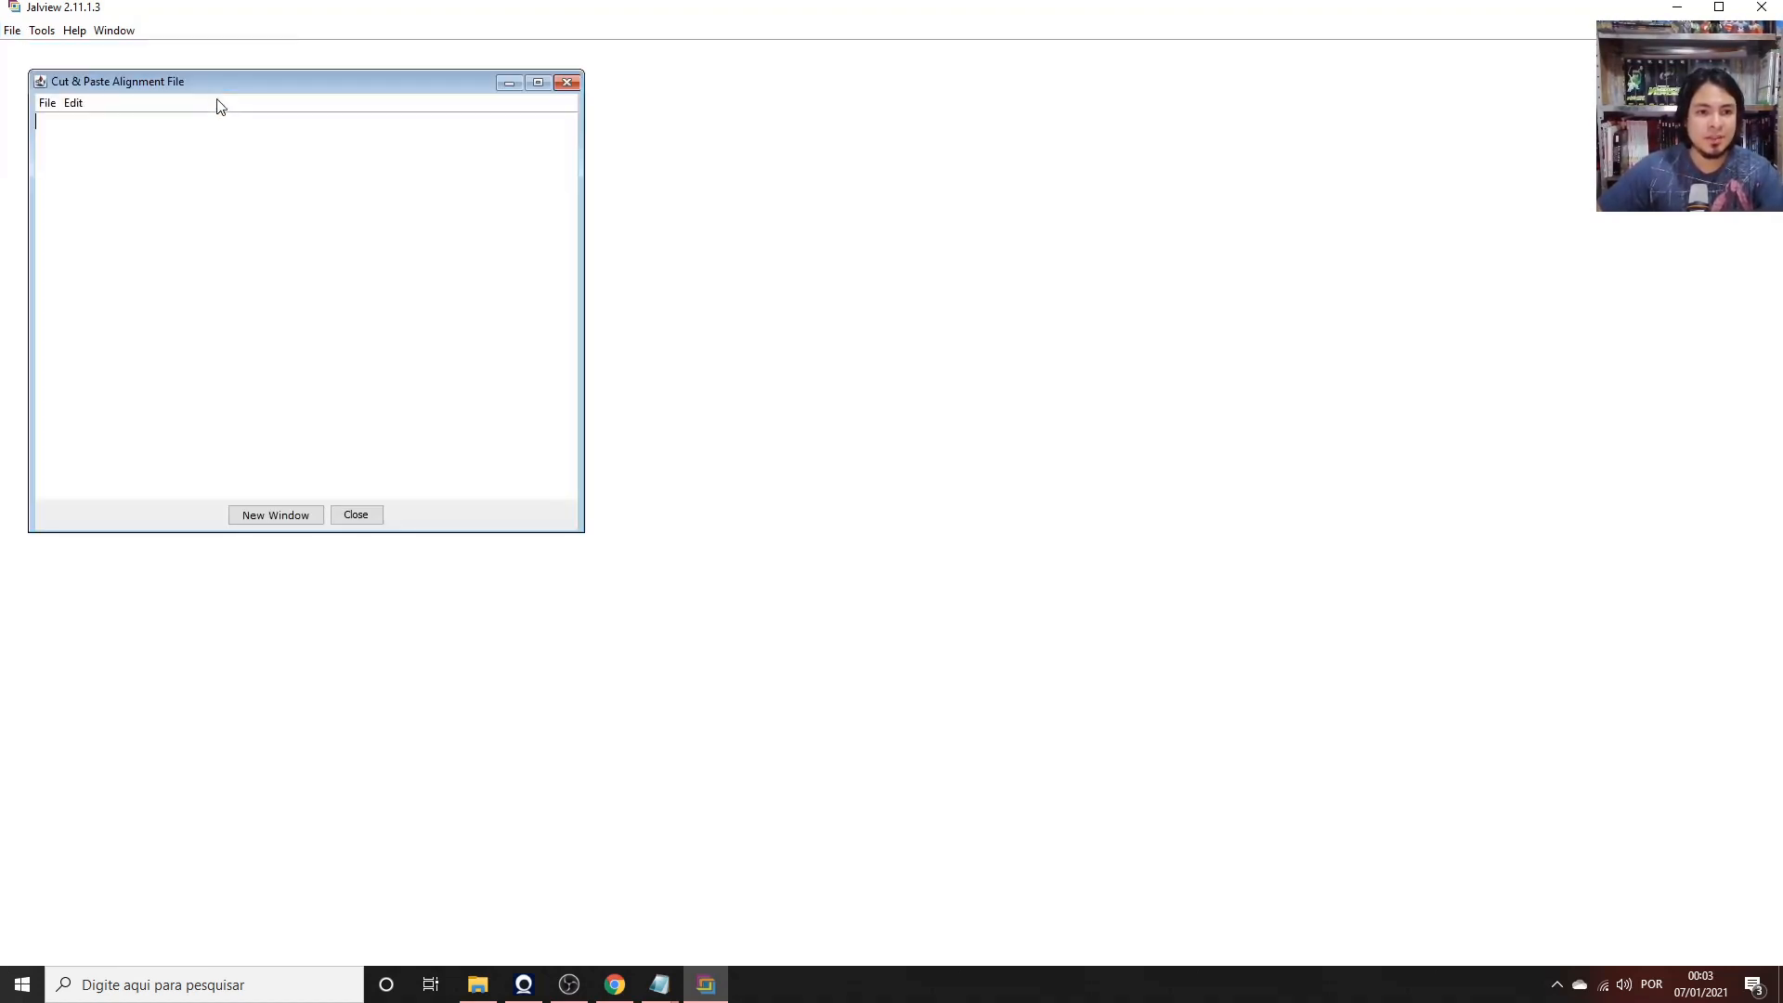
drag(381, 83, 508, 146)
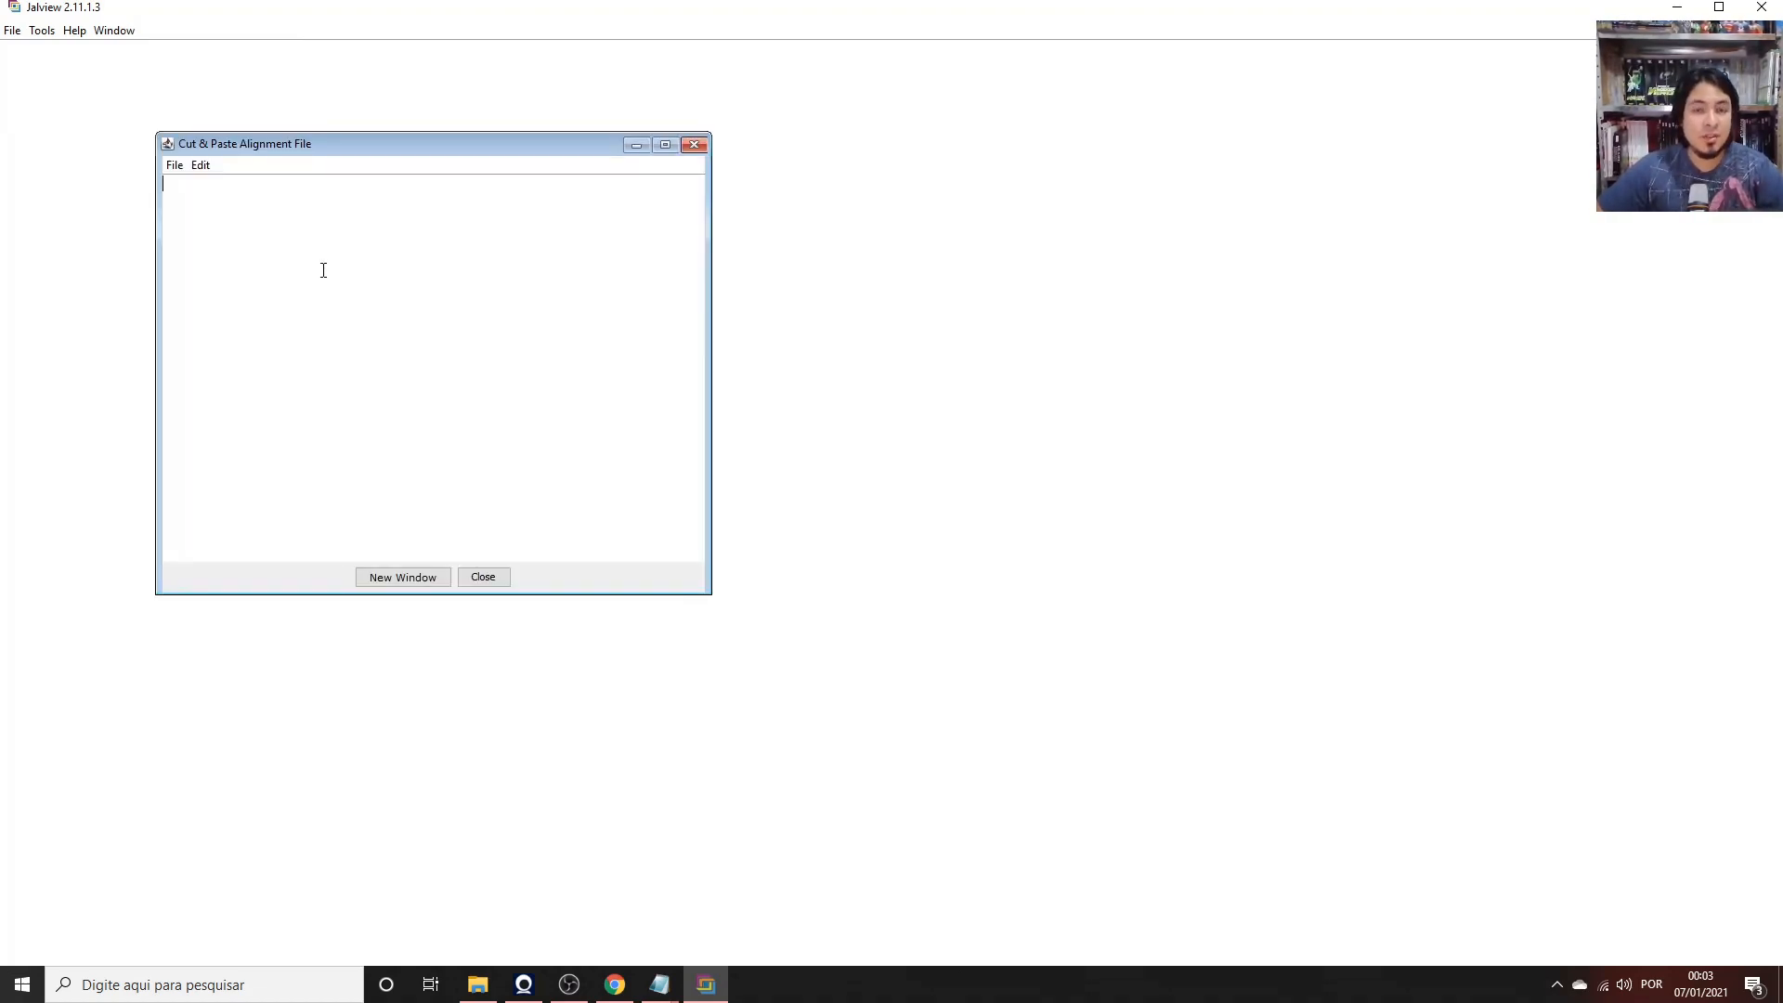
Copy the full serineprotease_Ba FASTA entry from seq.txt in Notepad and paste it into Jalview's alignment text box.
click(703, 993)
click(704, 992)
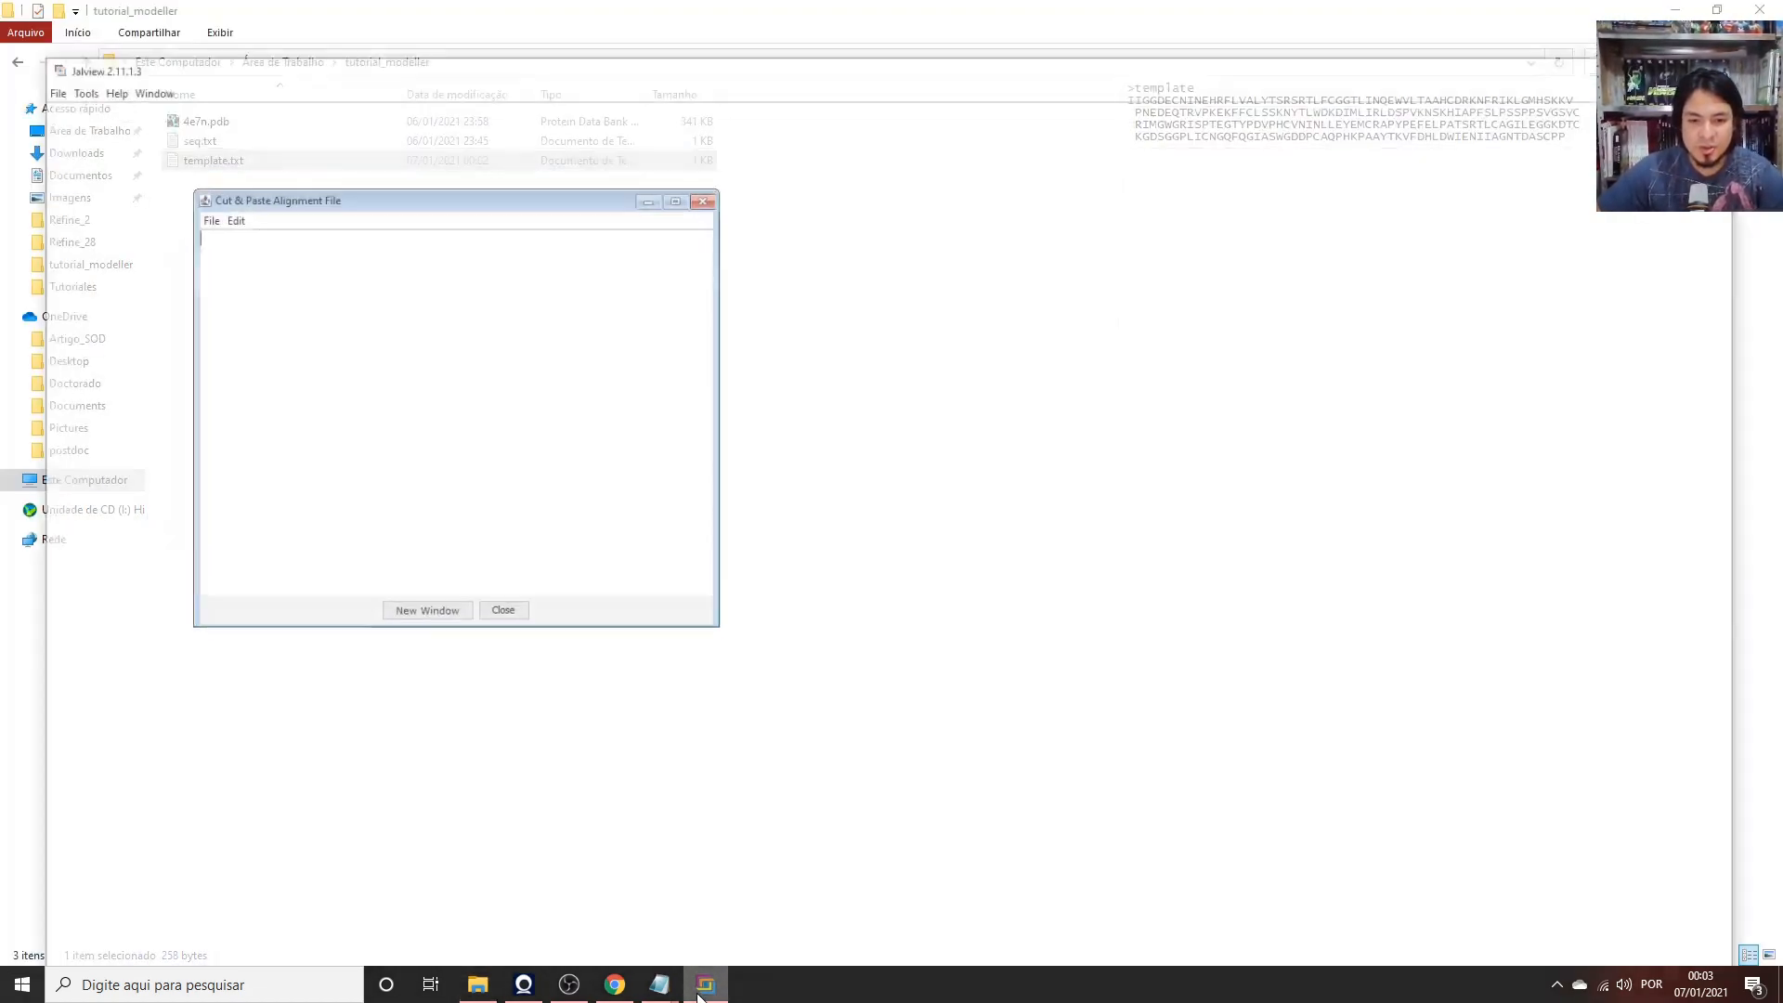
click(667, 994)
click(558, 912)
click(545, 395)
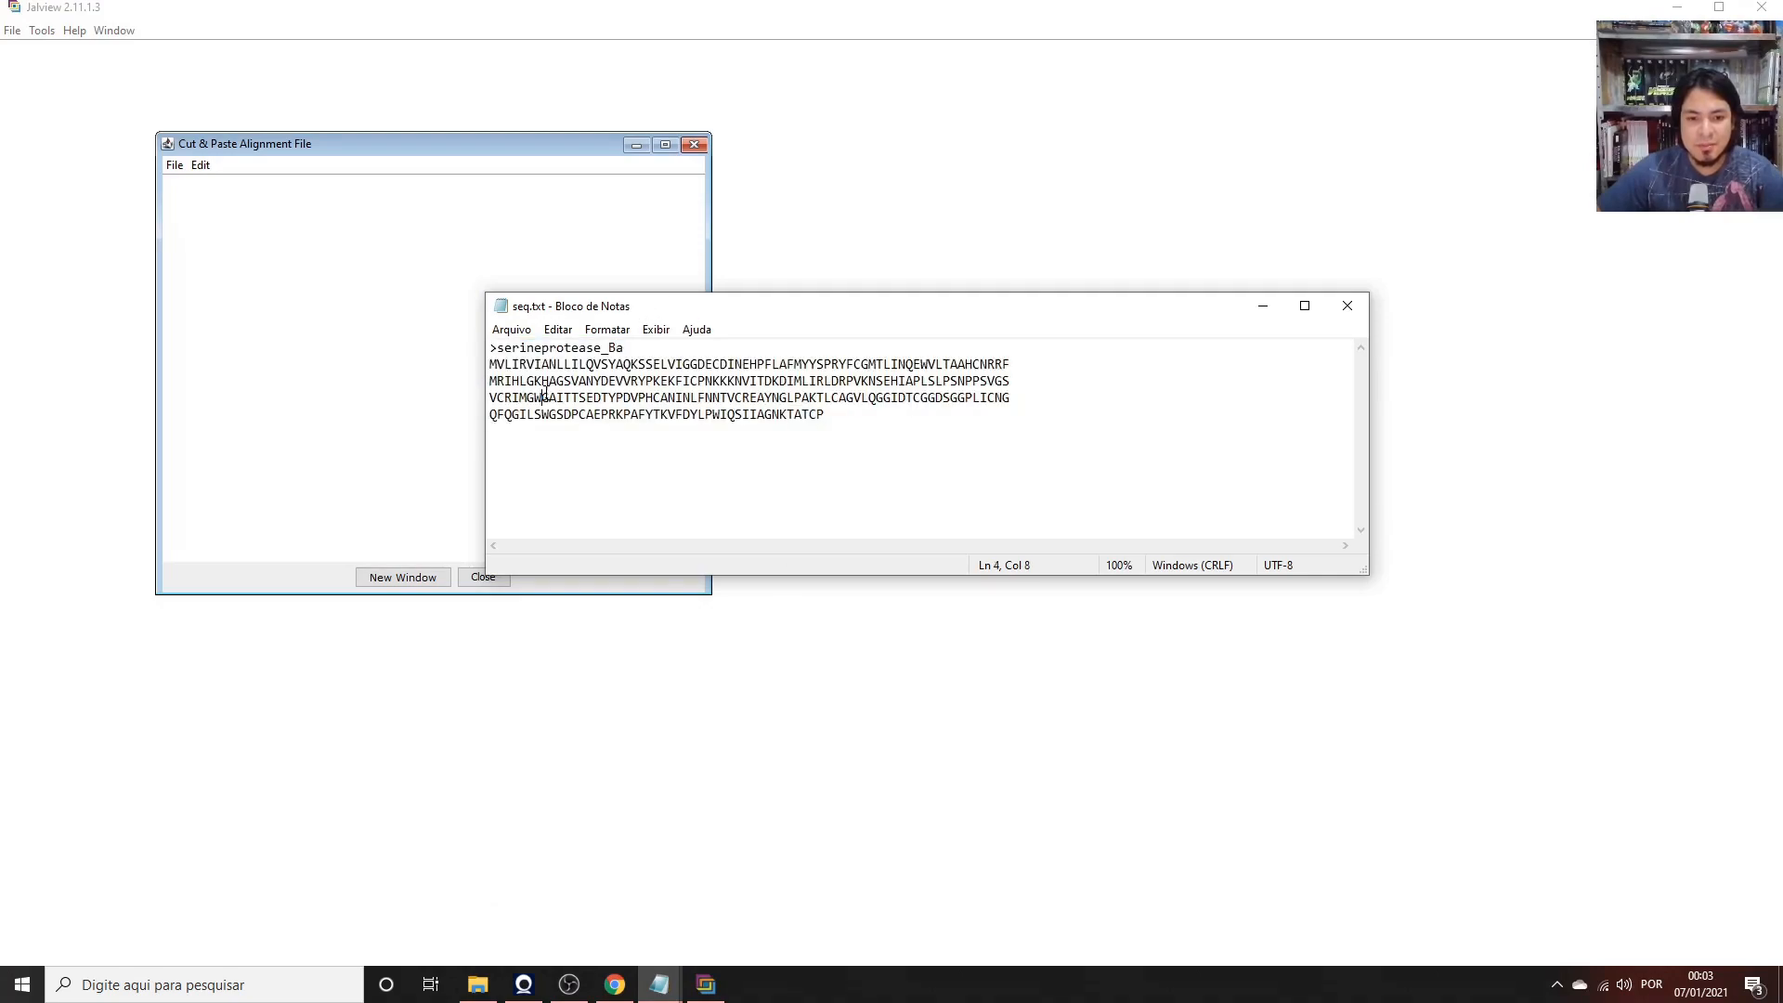
drag(821, 419, 490, 349)
right_click(537, 388)
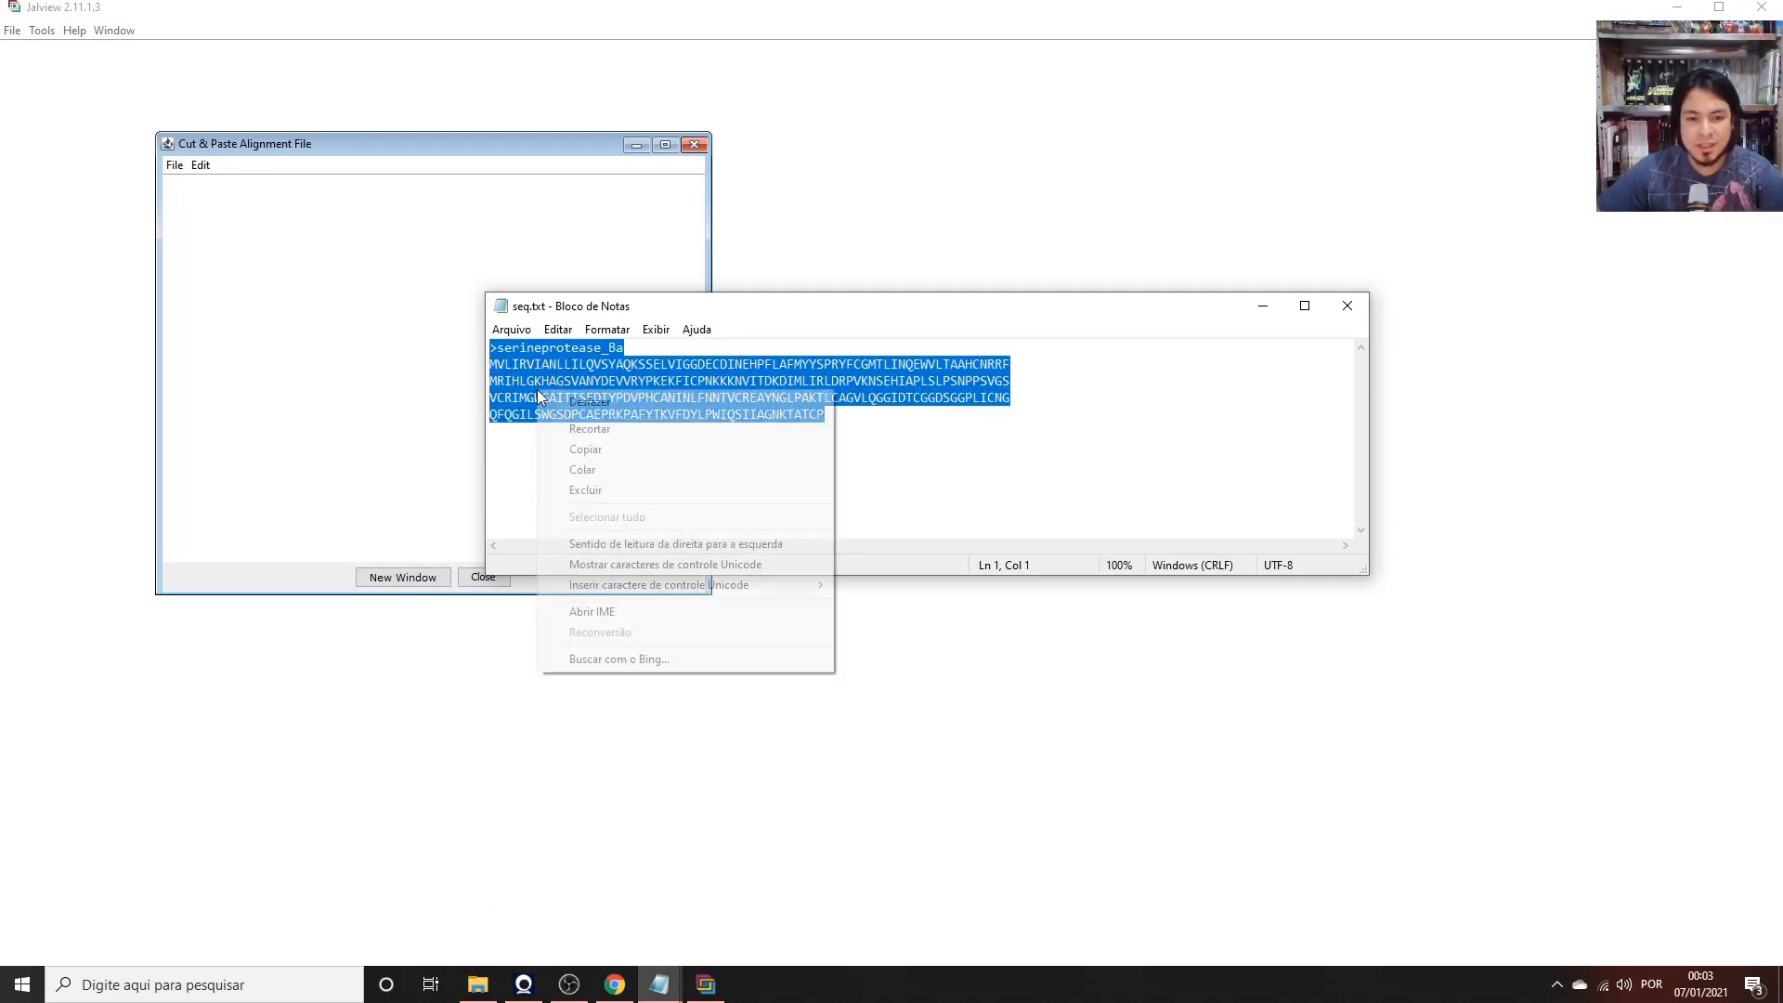
click(585, 450)
click(314, 251)
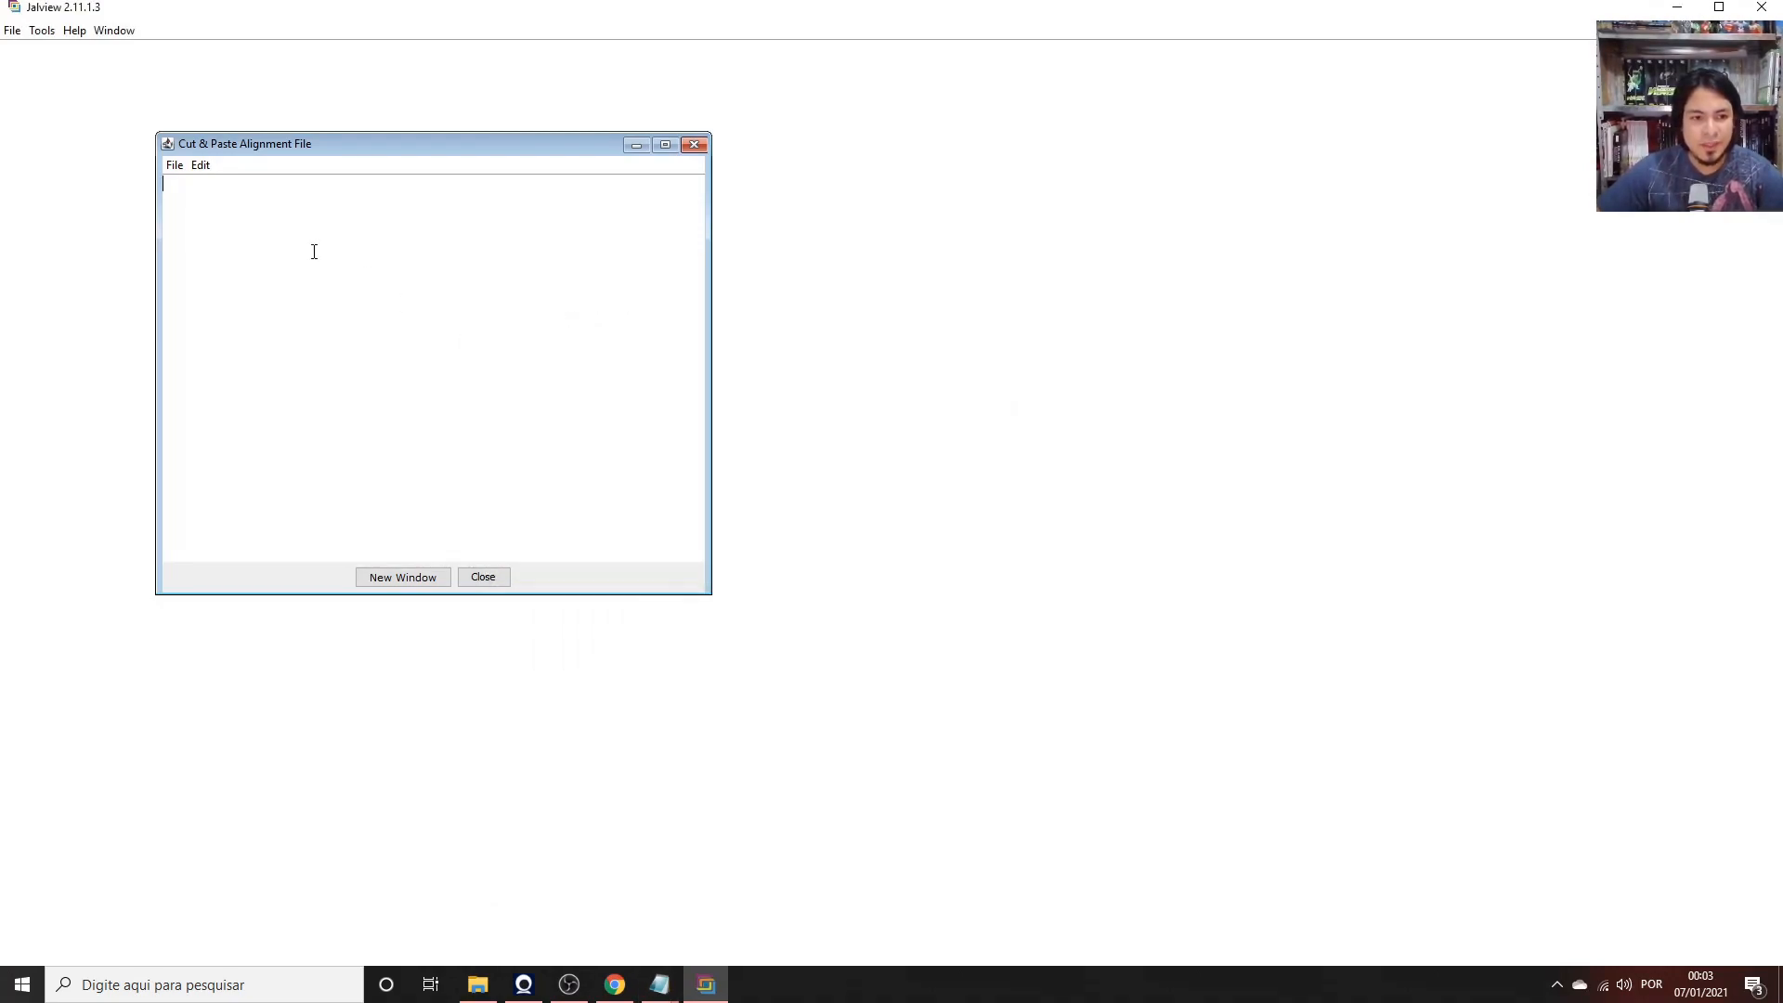
text(>serineprotease_Ba MVLIRVIANLLILQVSYAQKSSELVIGGDECDINEHPFLAFMYYSPRYFCGMTLINQEWVLTAAHCNRRF MRIHLGKHAGSVANYDEVVRYPKEKFICPNKKKNVITDKDIMLIRLDRPVKNSEHIAPLSLPSNPPSVGS VCRIMGWGAITTSEDTYPDVPHCANINLFNNTVCREAYNGLPAKTLCAGVLQGGIDTCGGDSGGPLICNG QFQGILSWGSDPCAEPRKPAFYTKVFDYLPWIQSIIAGNKTATCP)
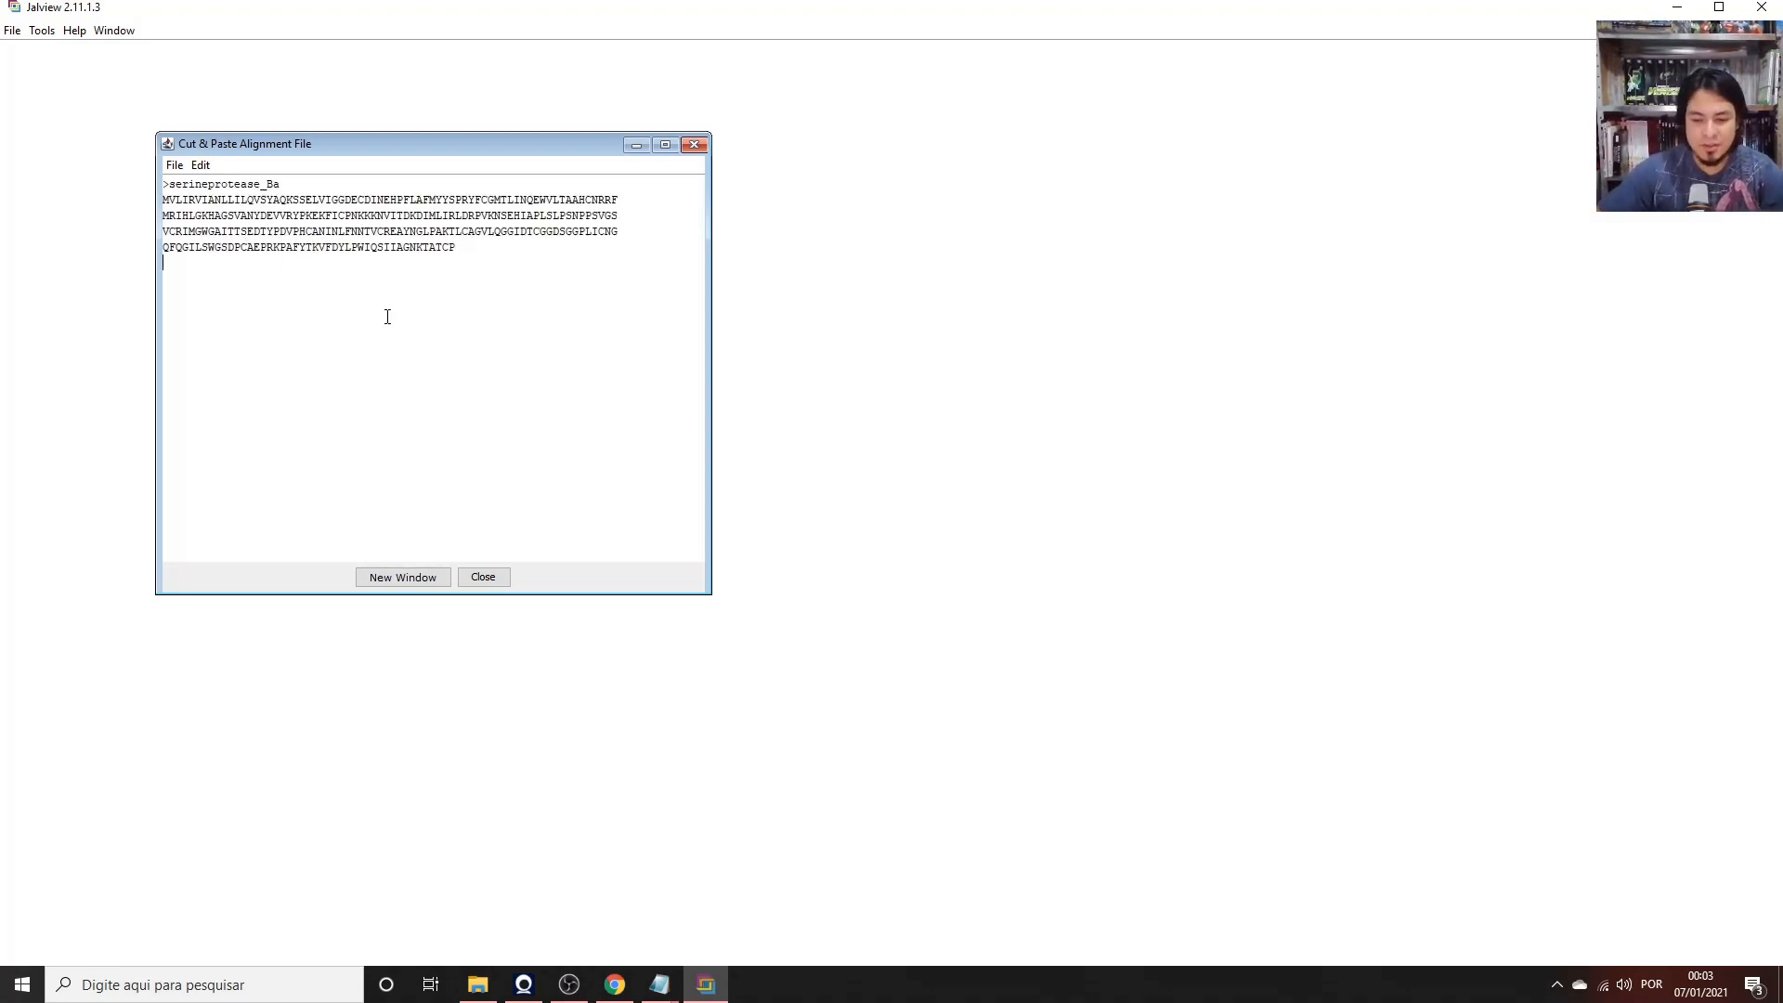
Copy the full template FASTA entry from template.txt in Notepad and paste it below the serineprotease_Ba entry in Jalview.
click(624, 996)
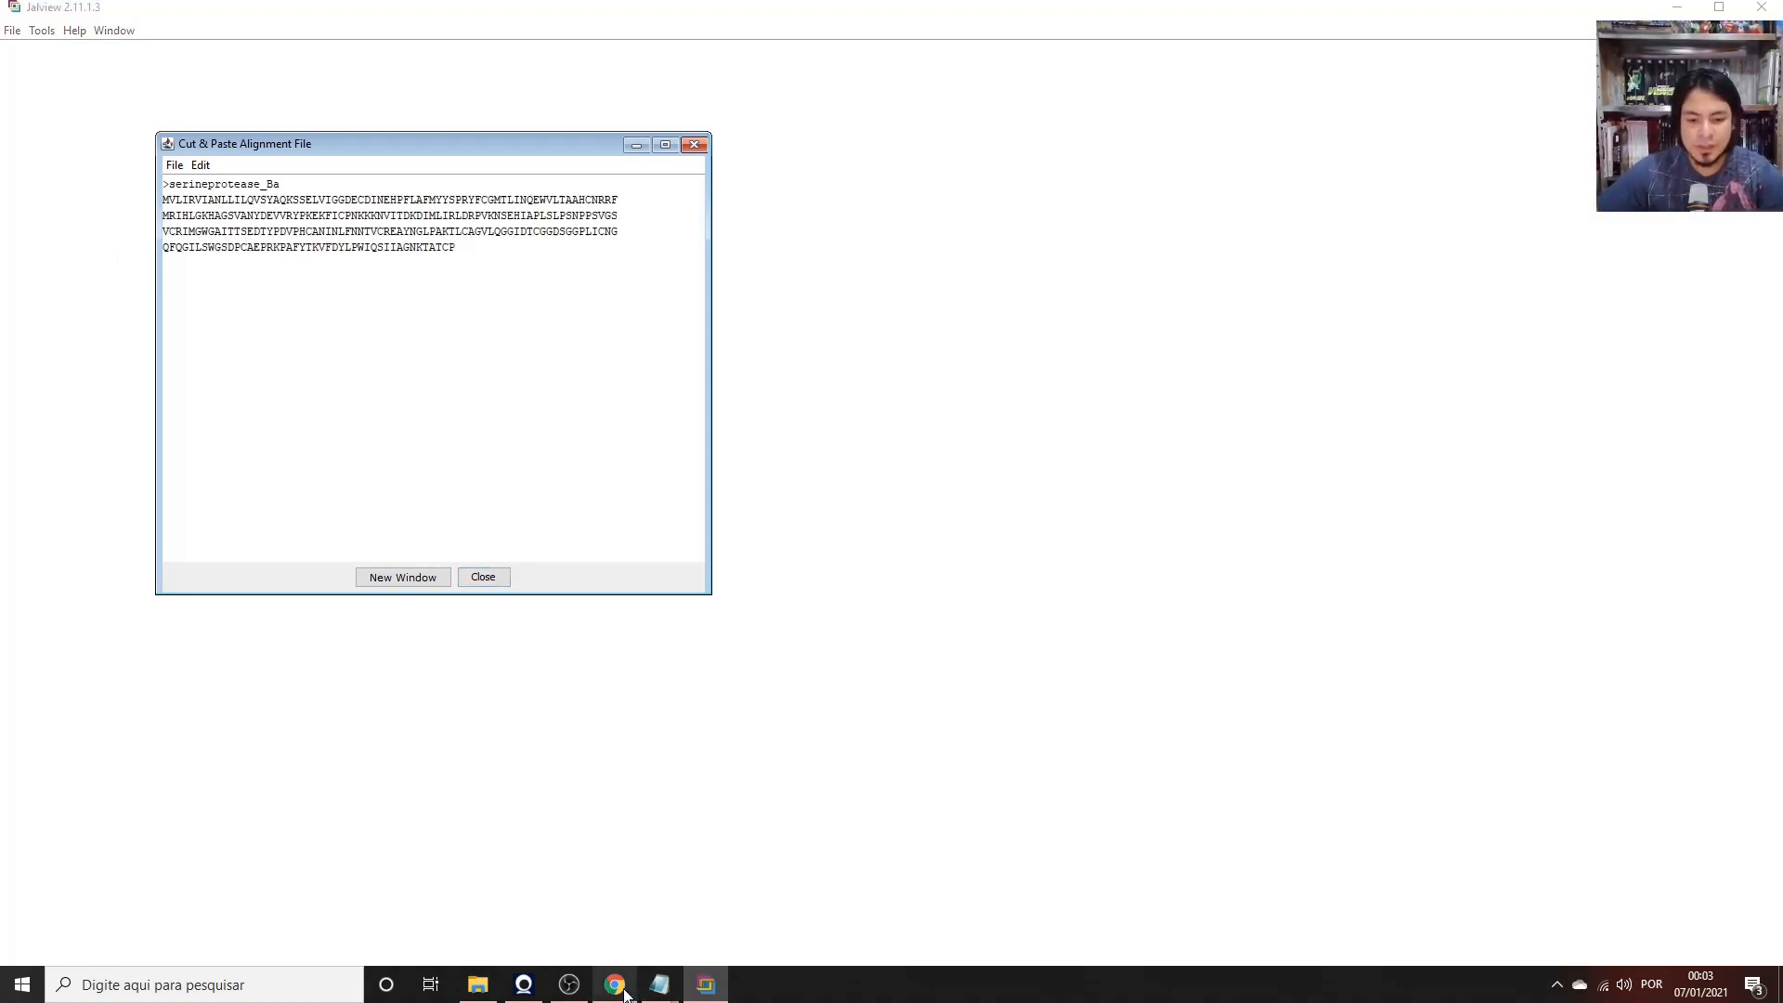
click(616, 987)
mouse_move(660, 986)
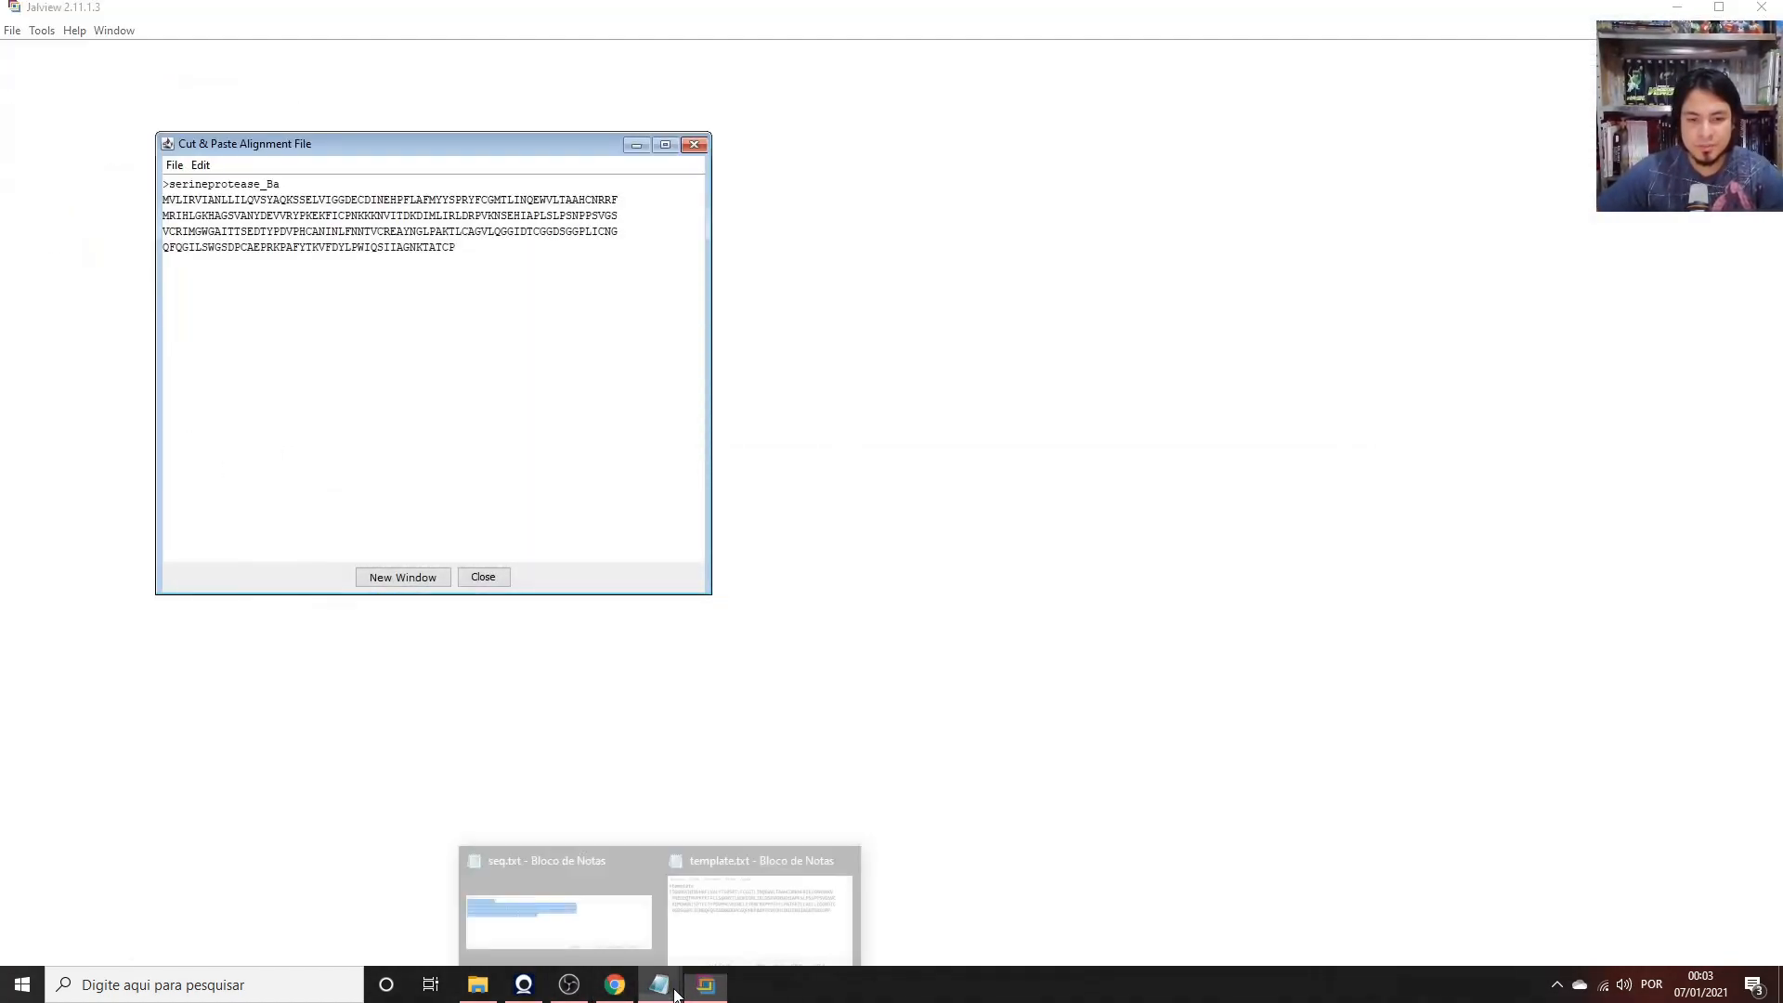
click(770, 927)
drag(1409, 433, 869, 357)
key(ctrl+c)
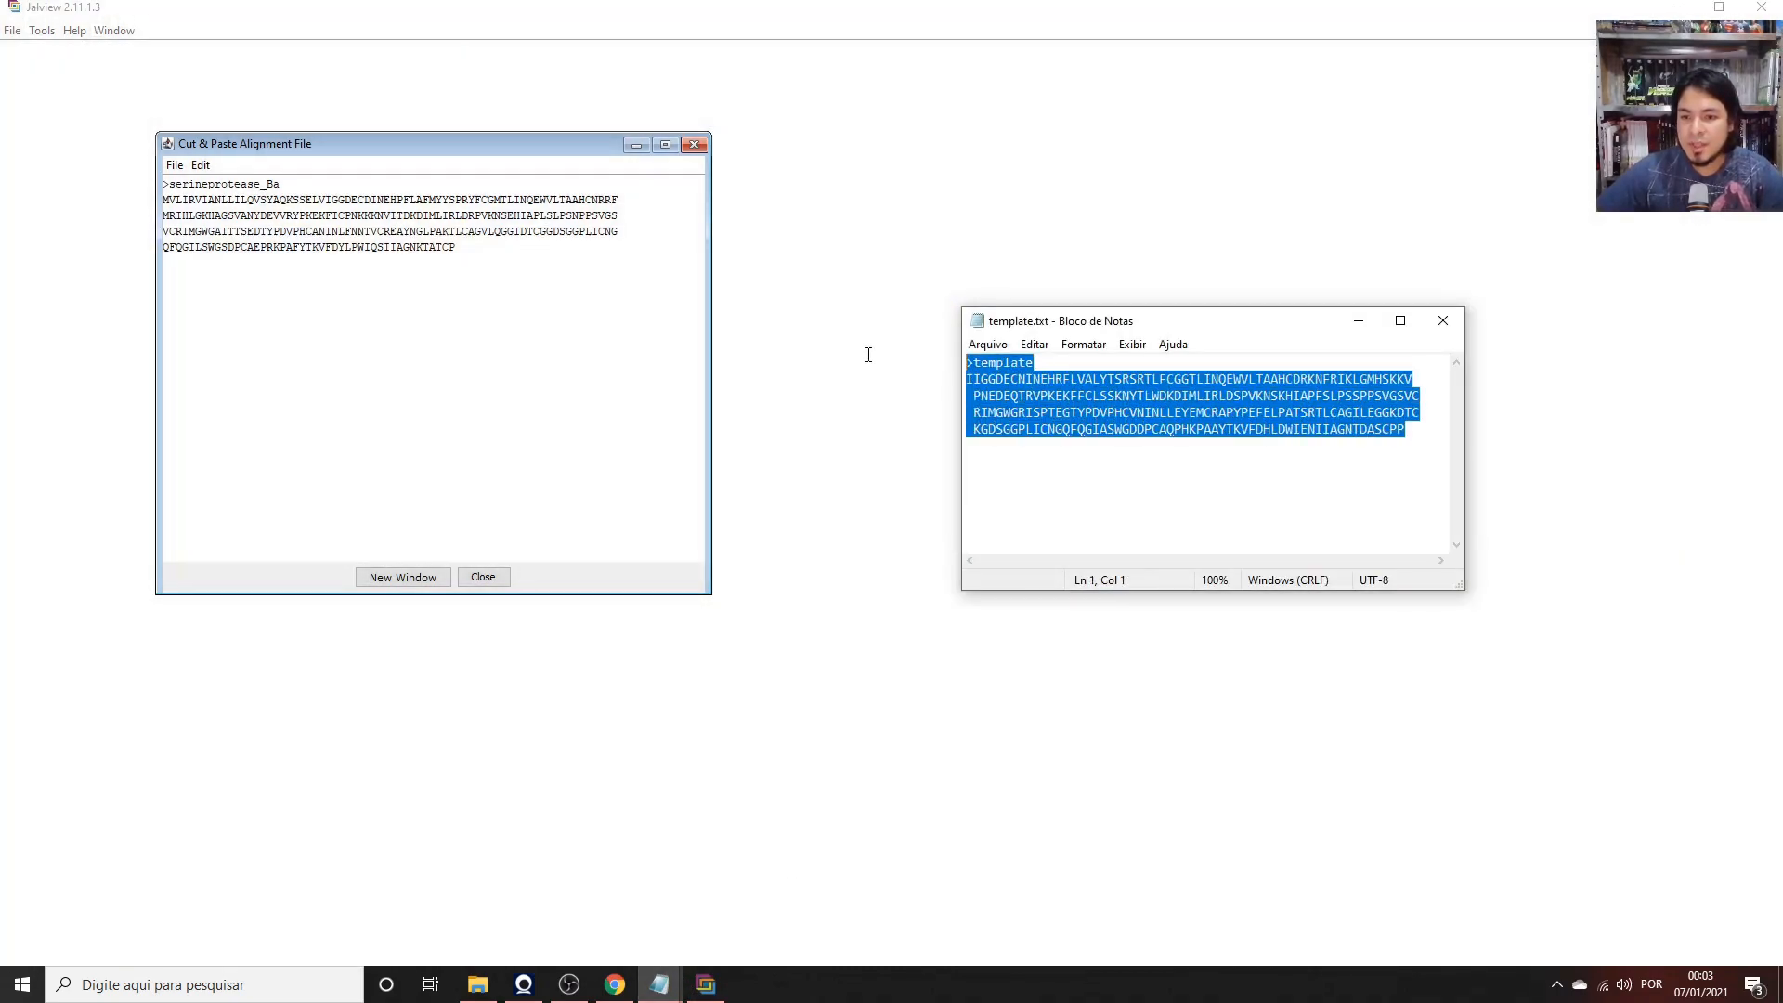
right_click(1046, 413)
click(1101, 469)
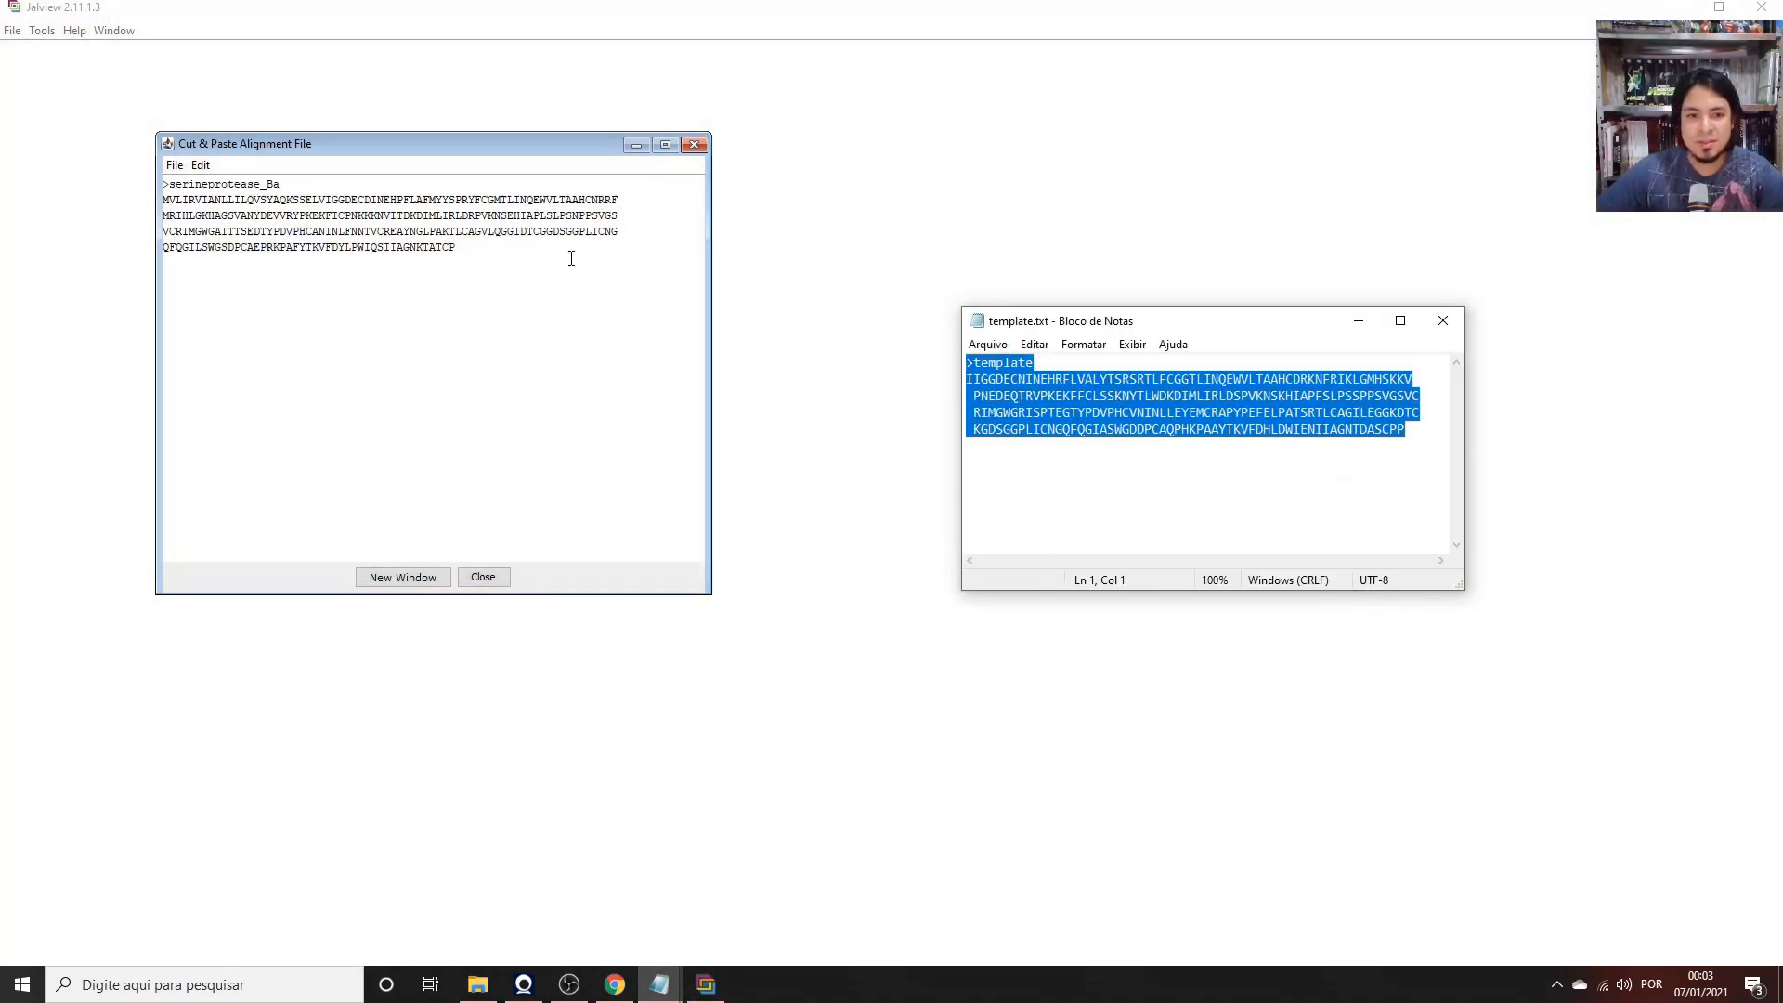
click(571, 285)
key(ctrl+v)
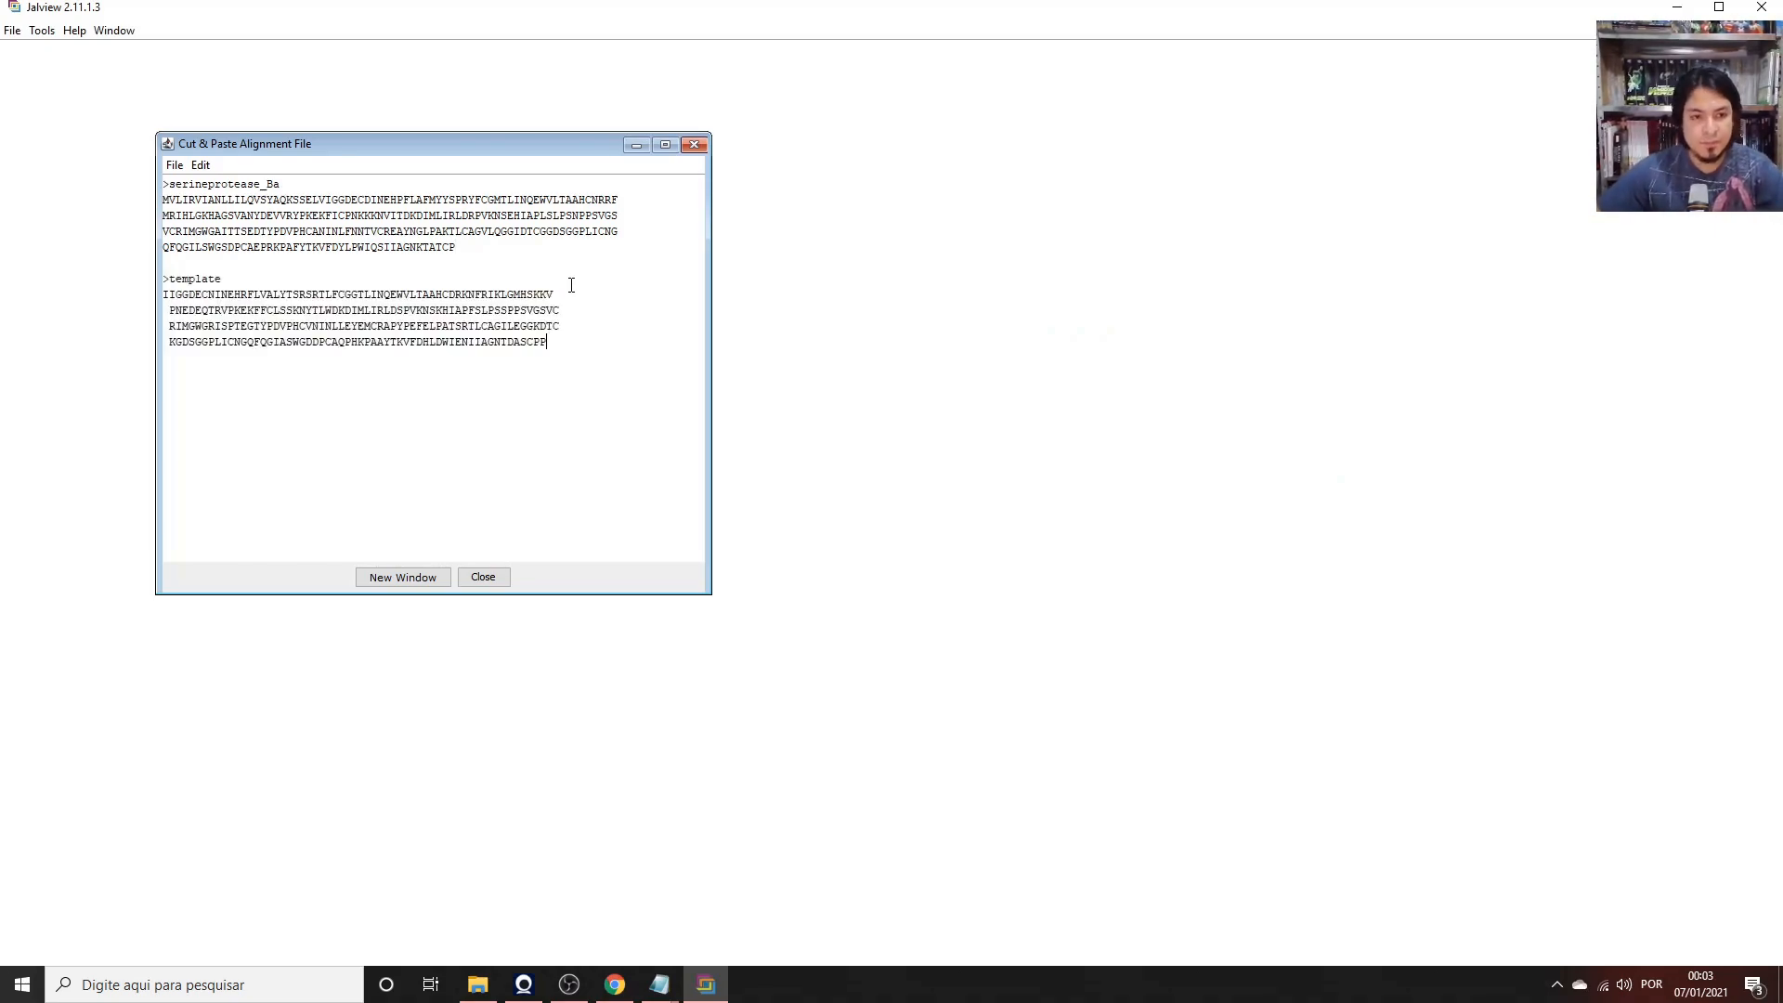
Load the two pasted sequences into a new alignment window, view it maximised, and restore its size.
drag(493, 160, 391, 109)
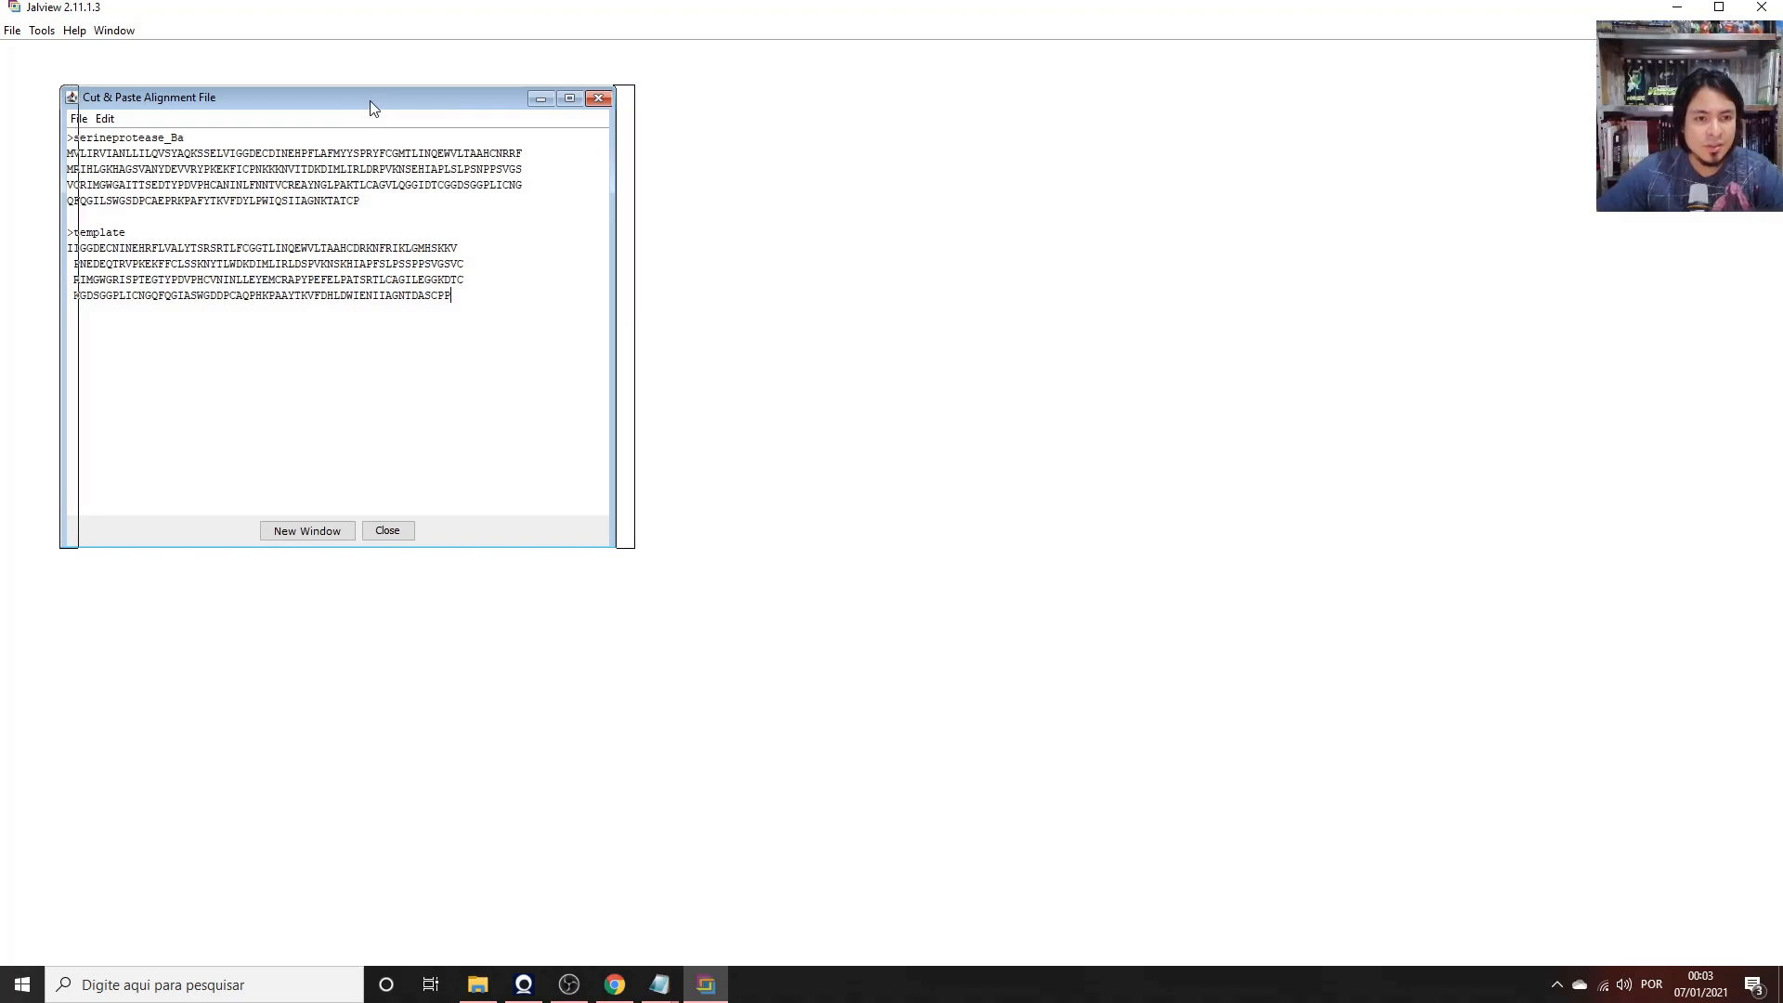
drag(369, 101, 363, 82)
click(320, 509)
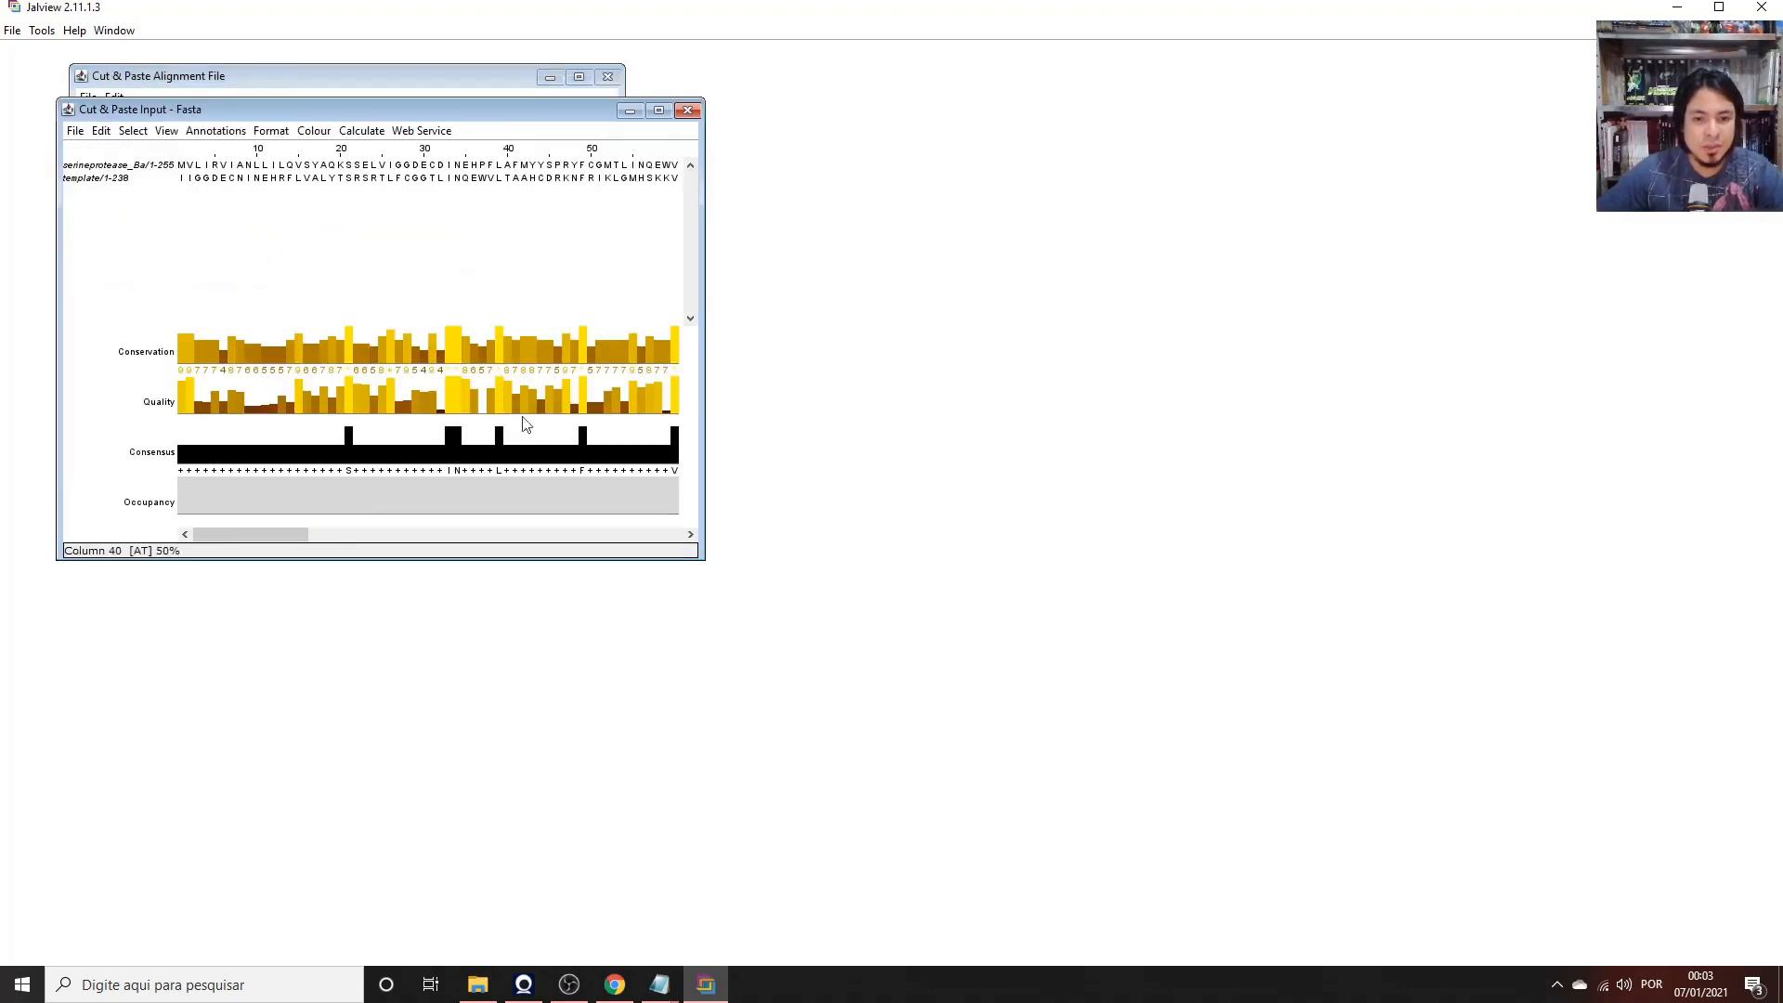
drag(517, 115, 520, 132)
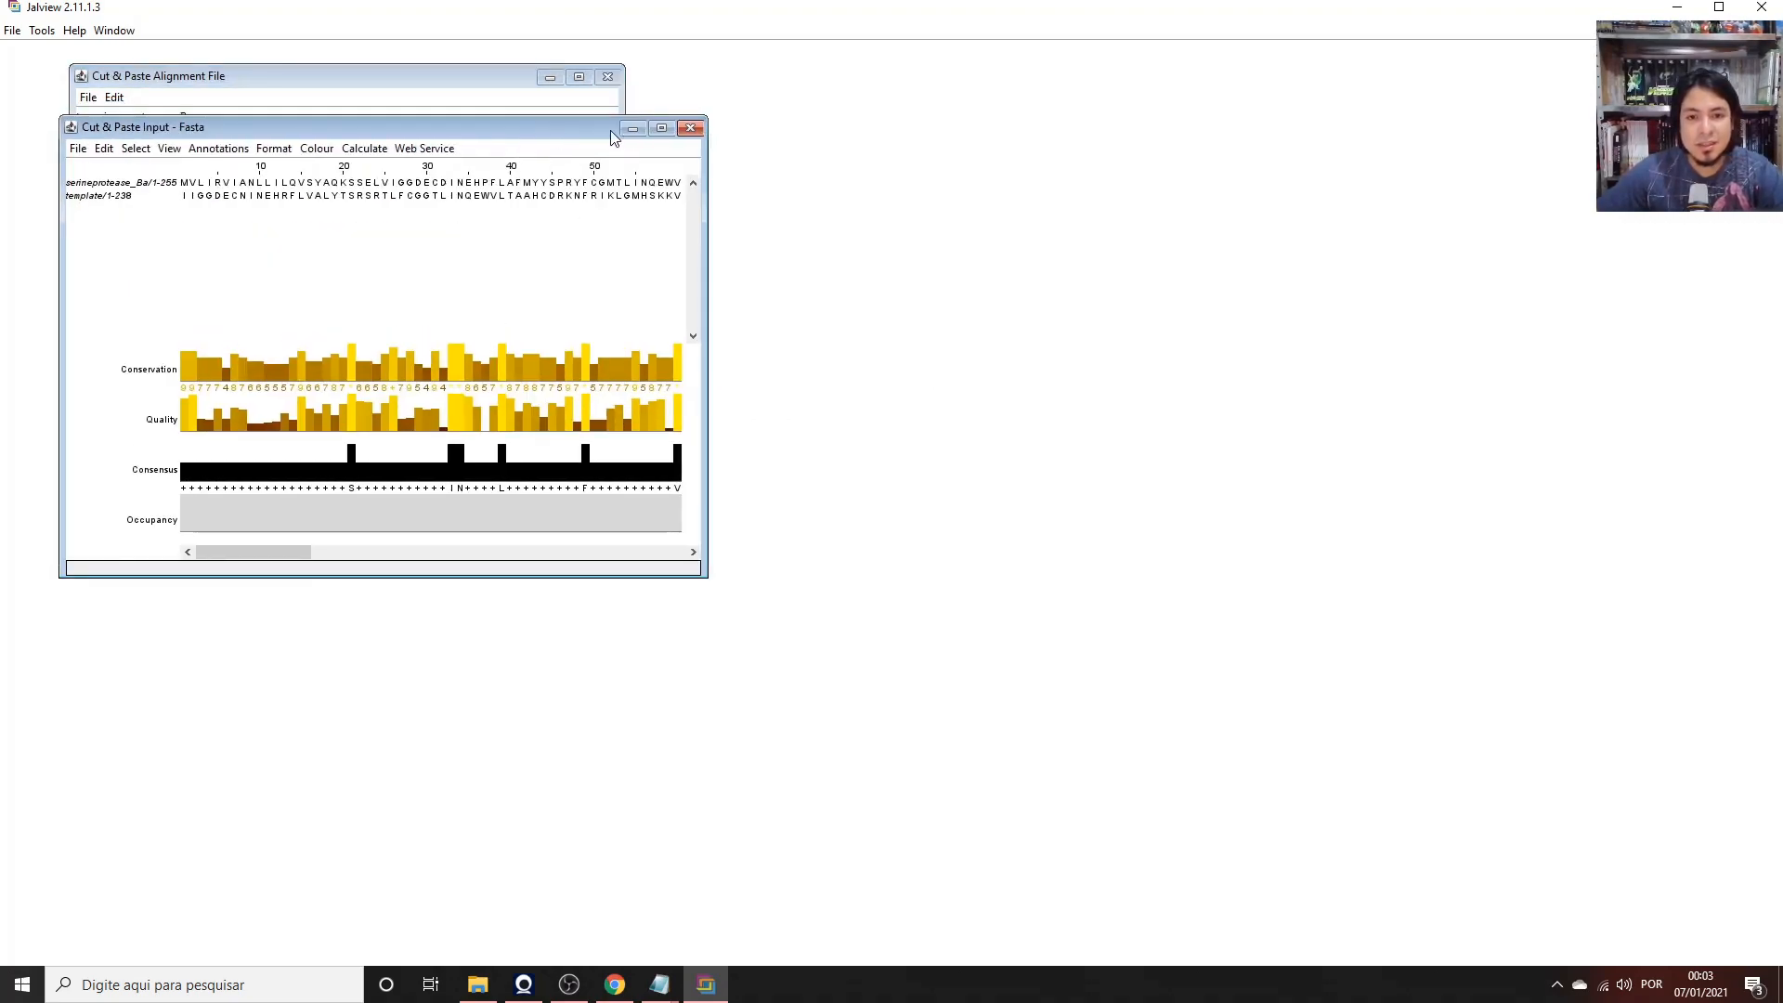
click(661, 127)
mouse_move(428, 940)
mouse_down()
mouse_move(743, 940)
mouse_move(882, 971)
mouse_move(431, 905)
mouse_up()
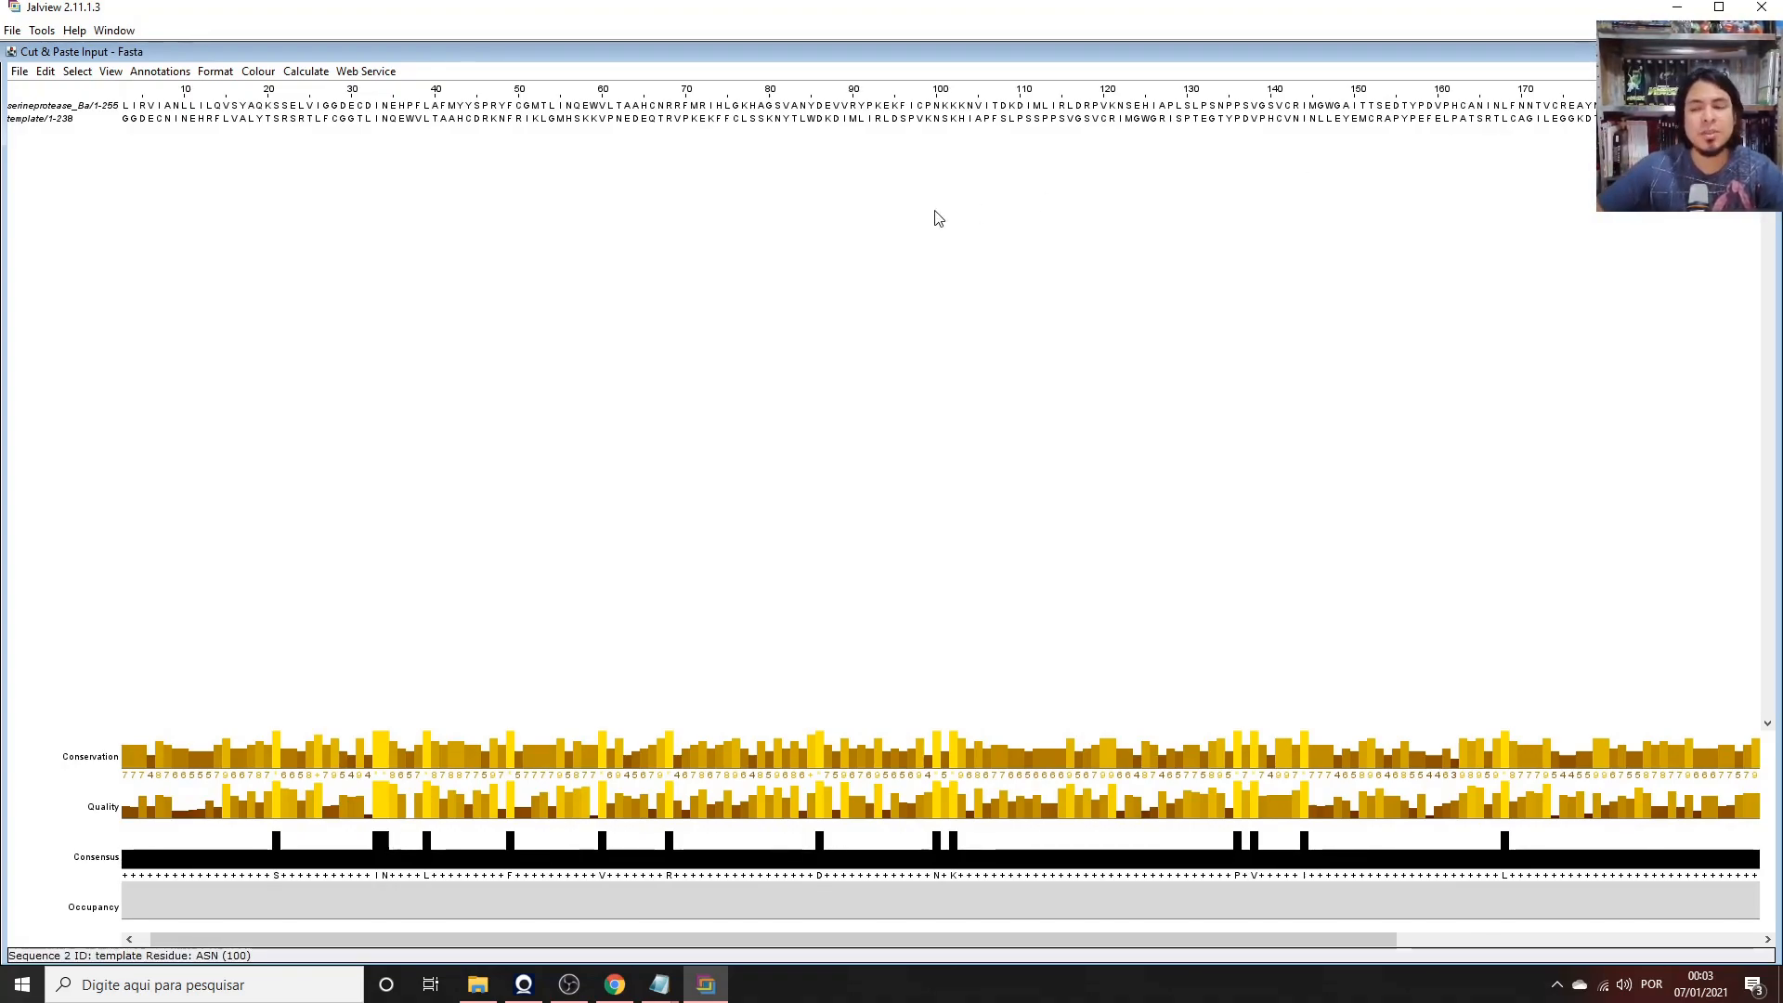
click(1736, 52)
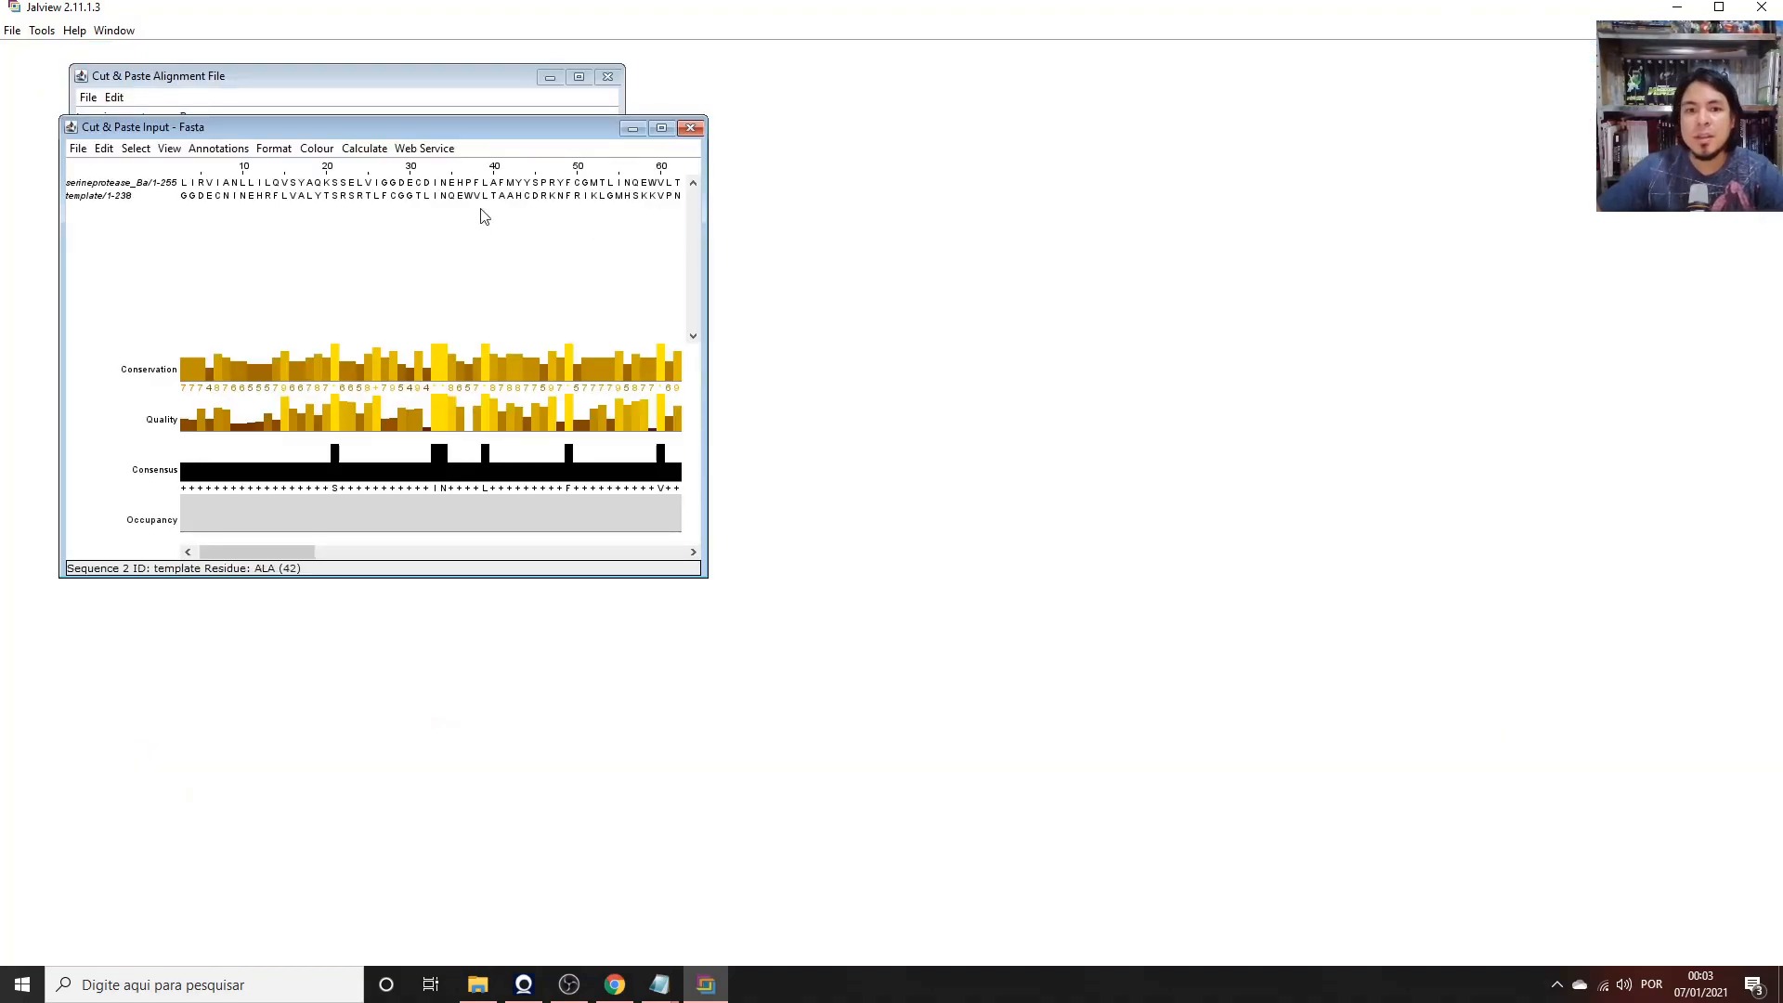
Align the two sequences with the Clustal web service at default settings and minimise the two input windows.
click(425, 158)
mouse_move(483, 171)
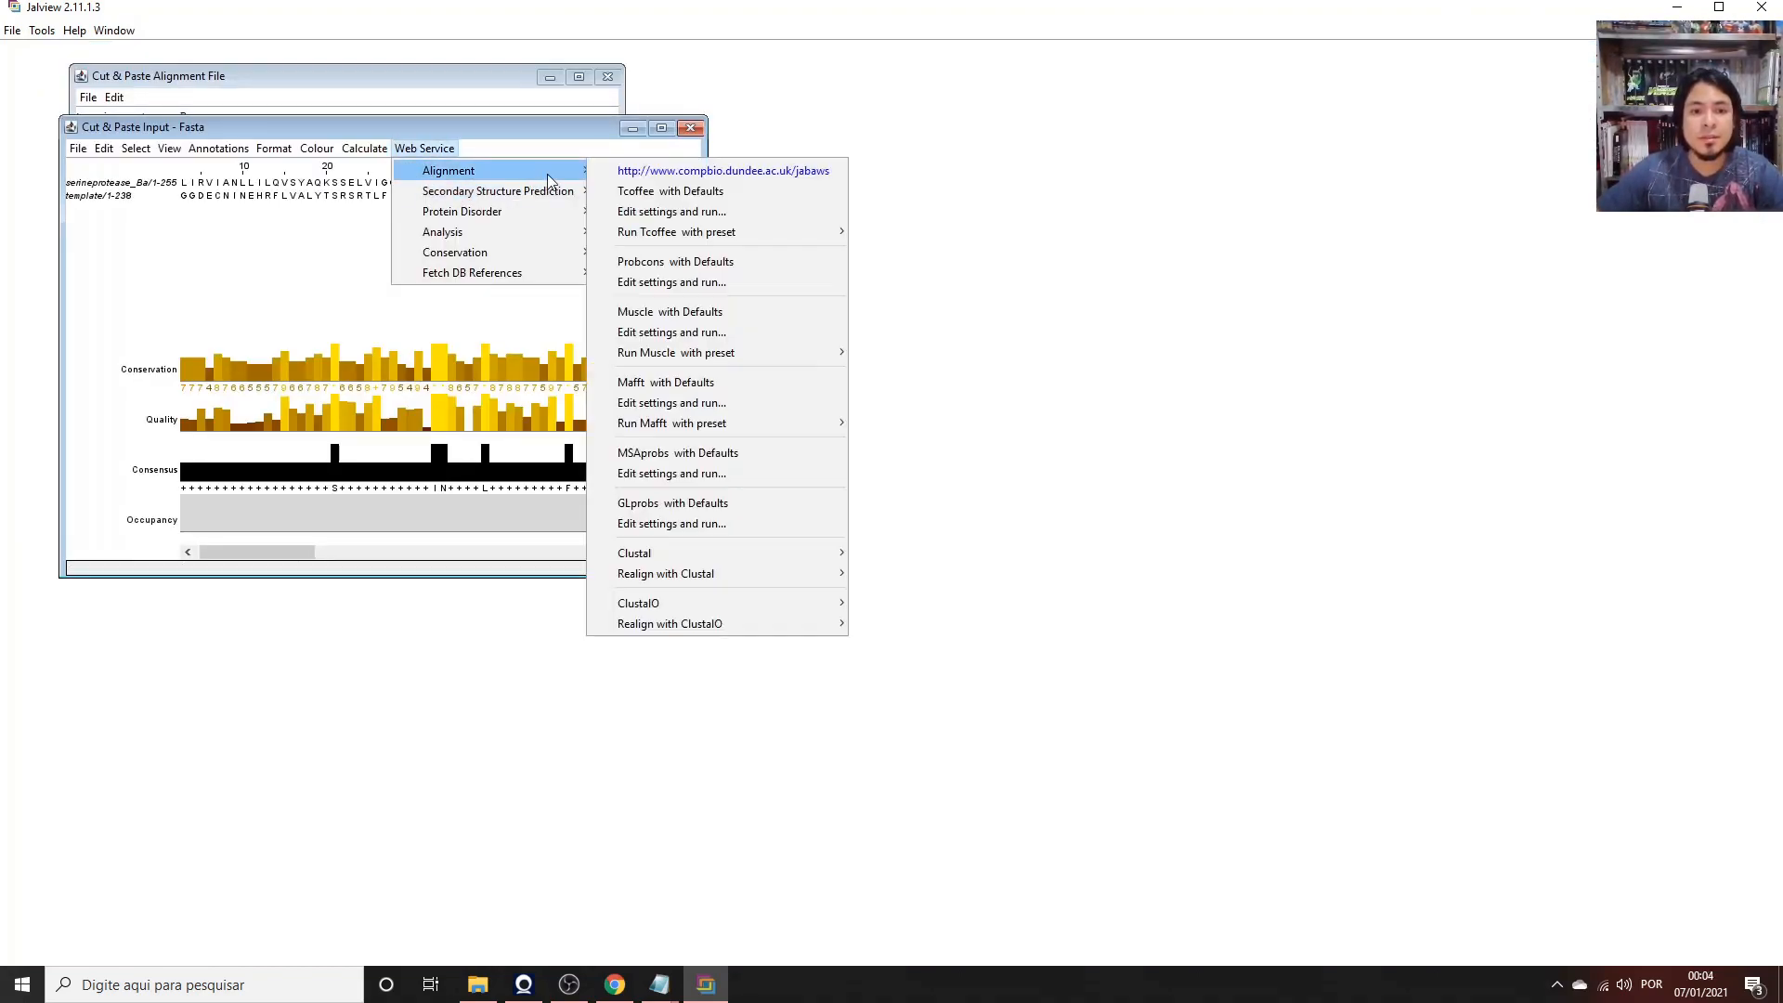
mouse_move(761, 555)
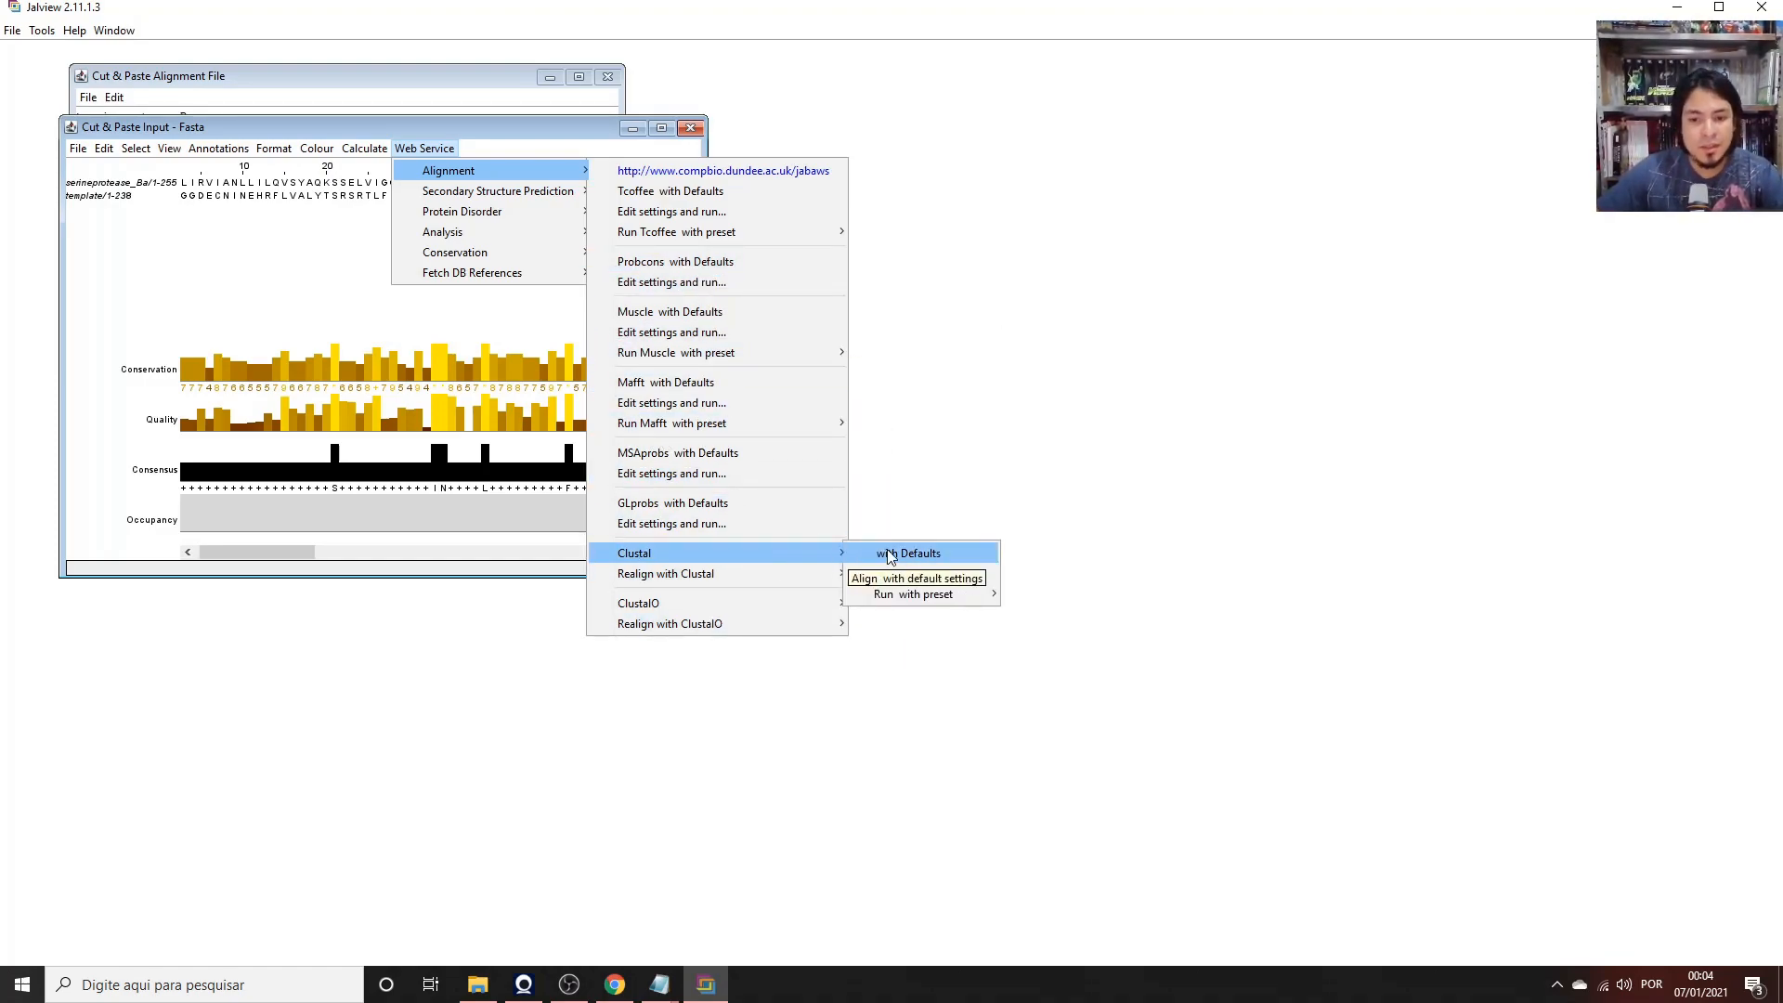
click(890, 555)
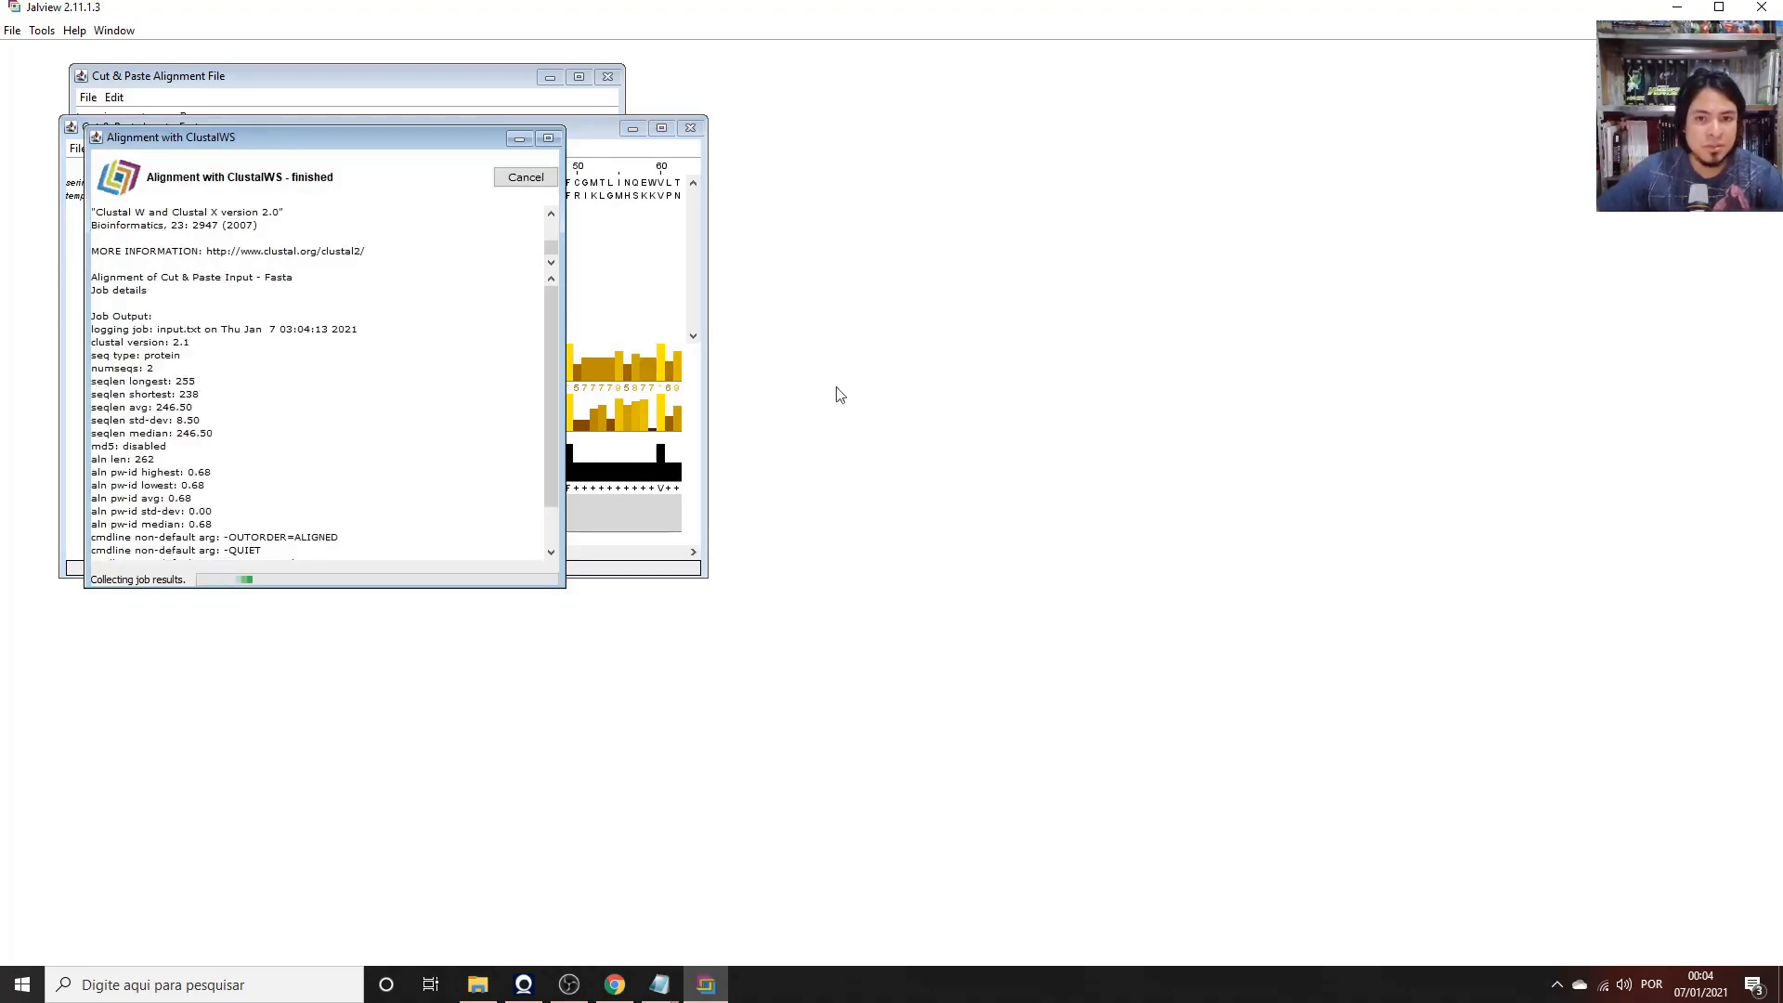
click(632, 129)
click(550, 77)
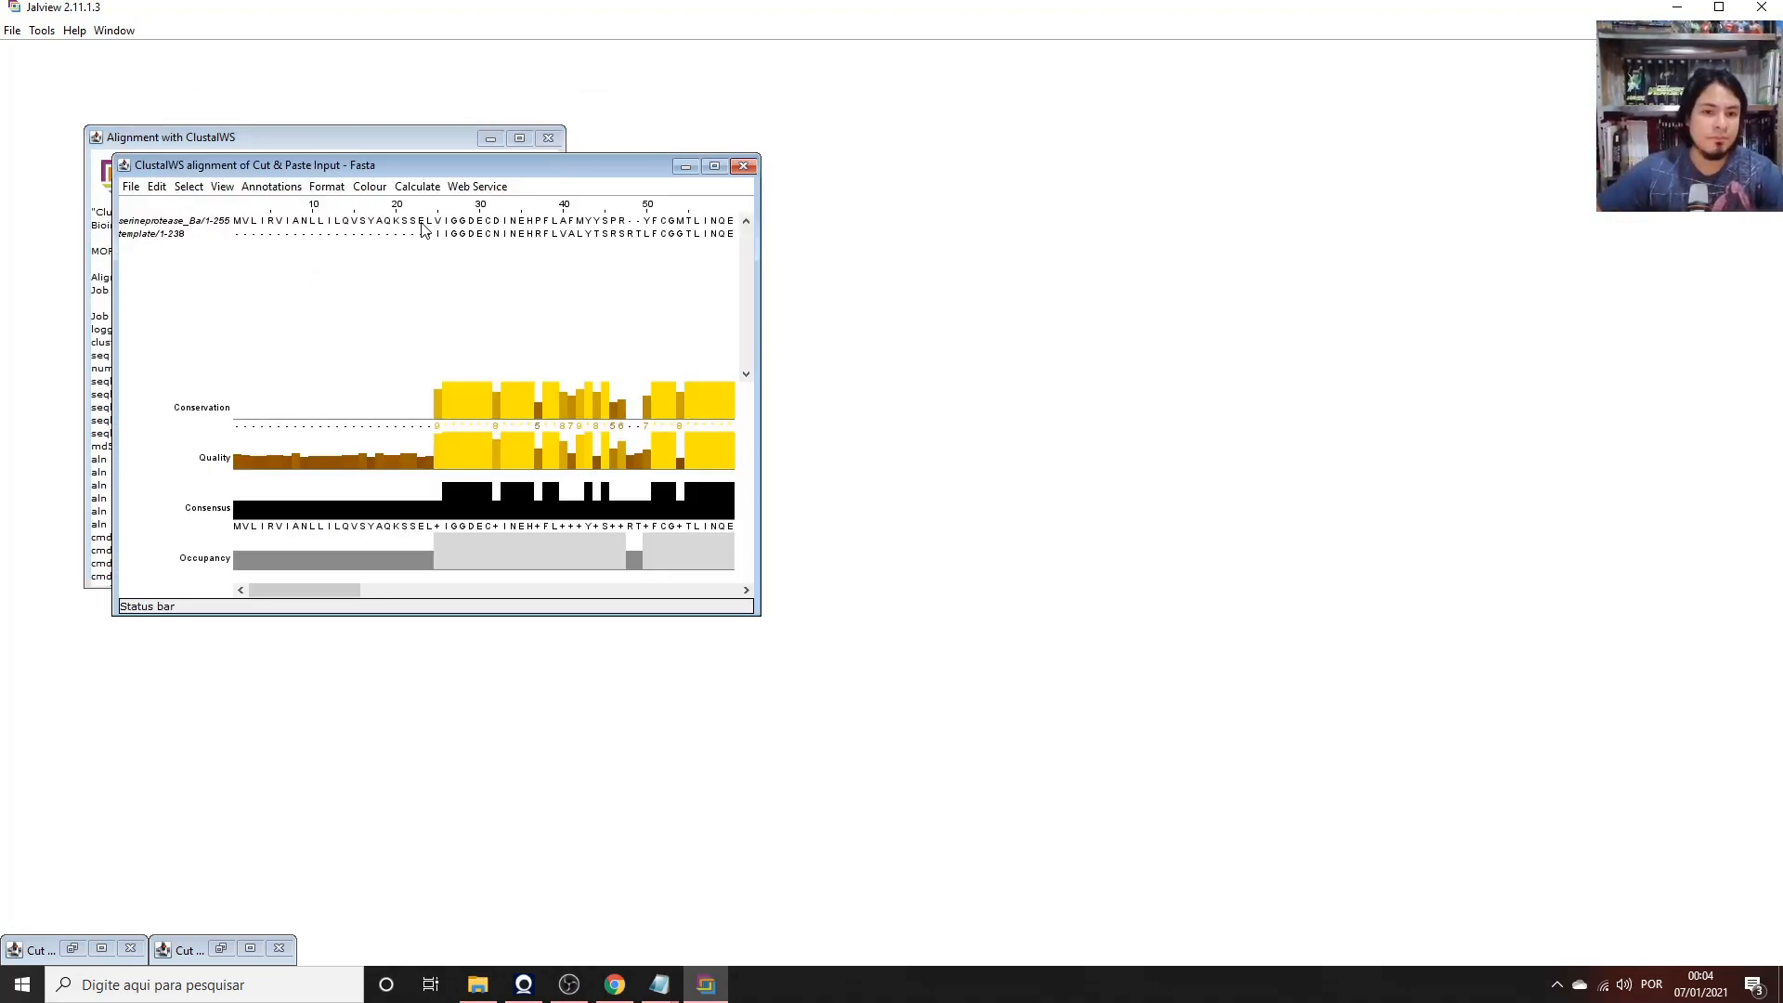
Maximise the ClustalWS alignment, look through its full length, and colour it by Percentage Identity.
click(714, 165)
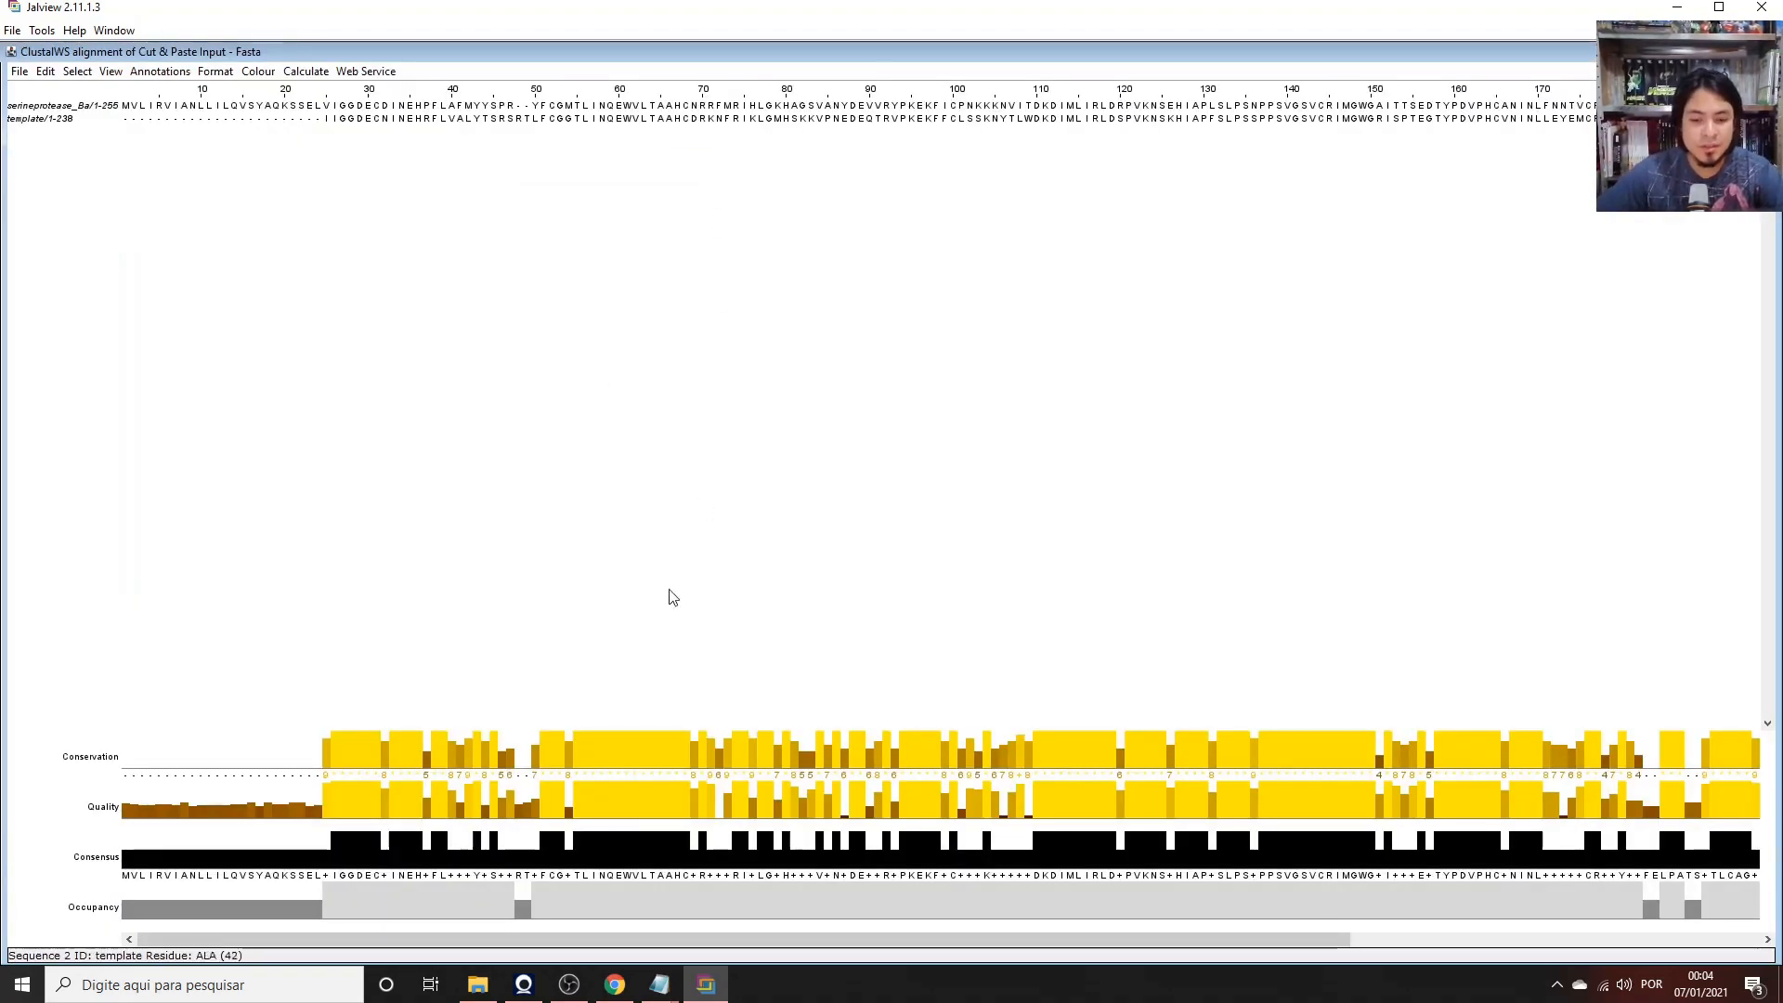
drag(543, 940, 948, 942)
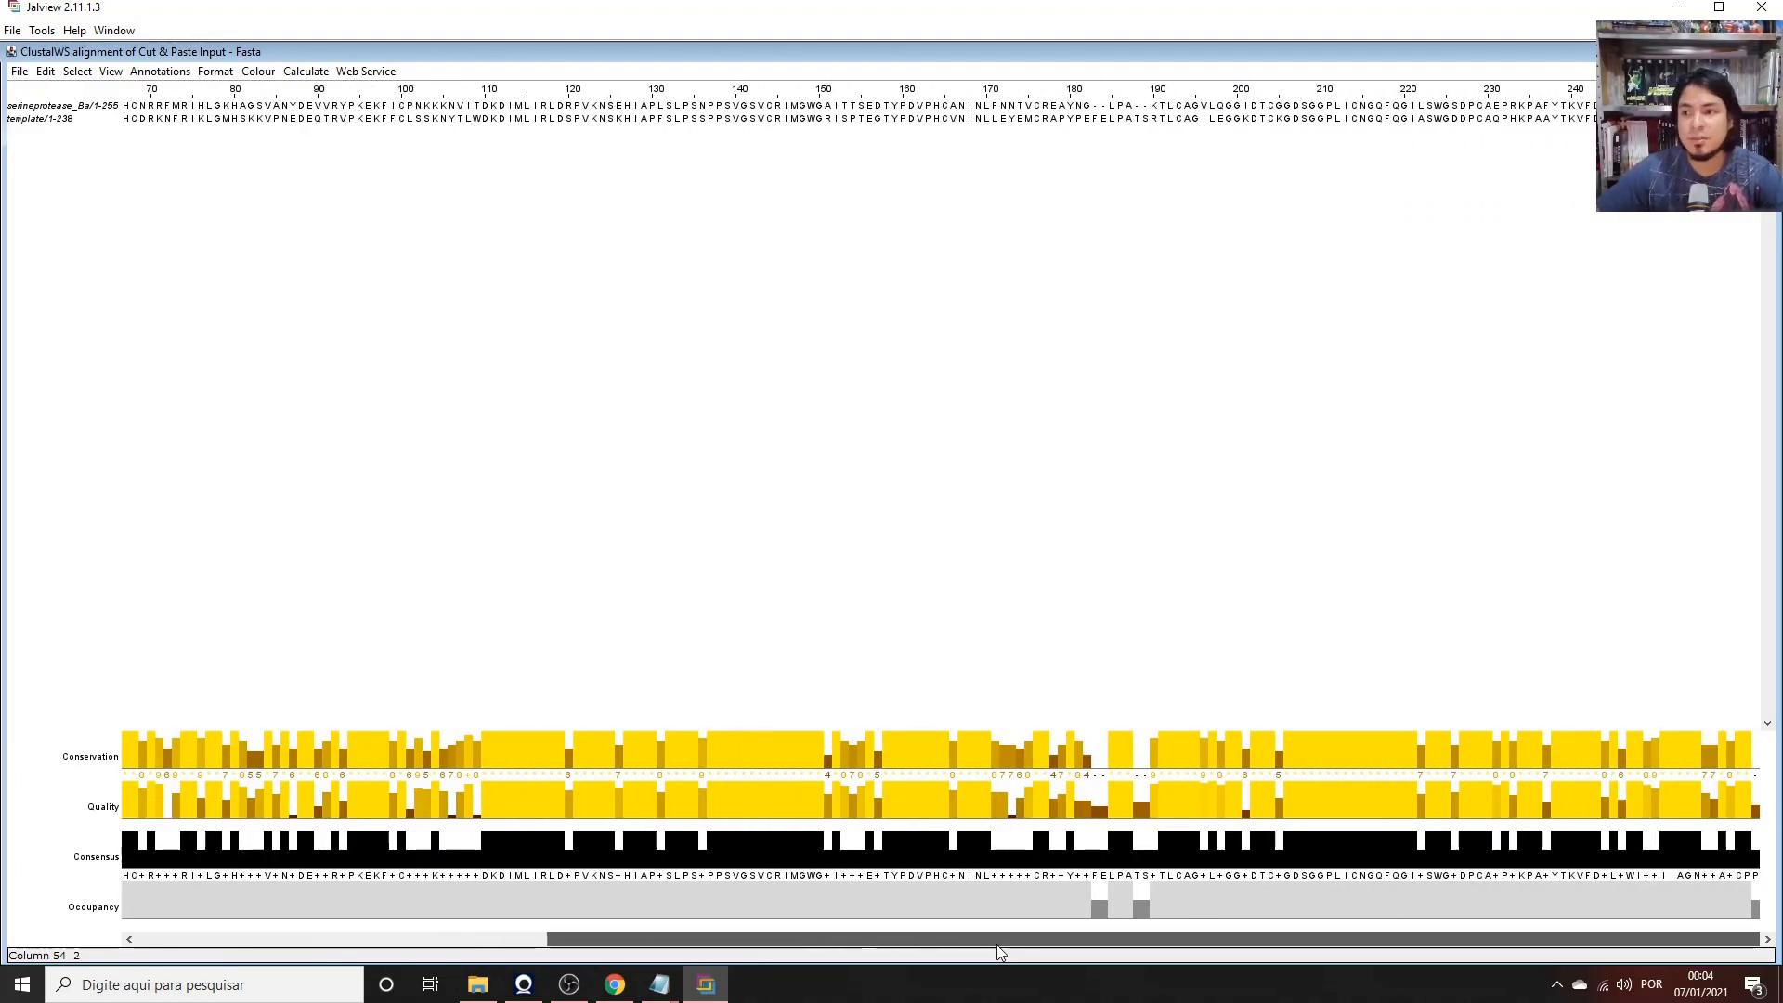
drag(996, 942, 381, 899)
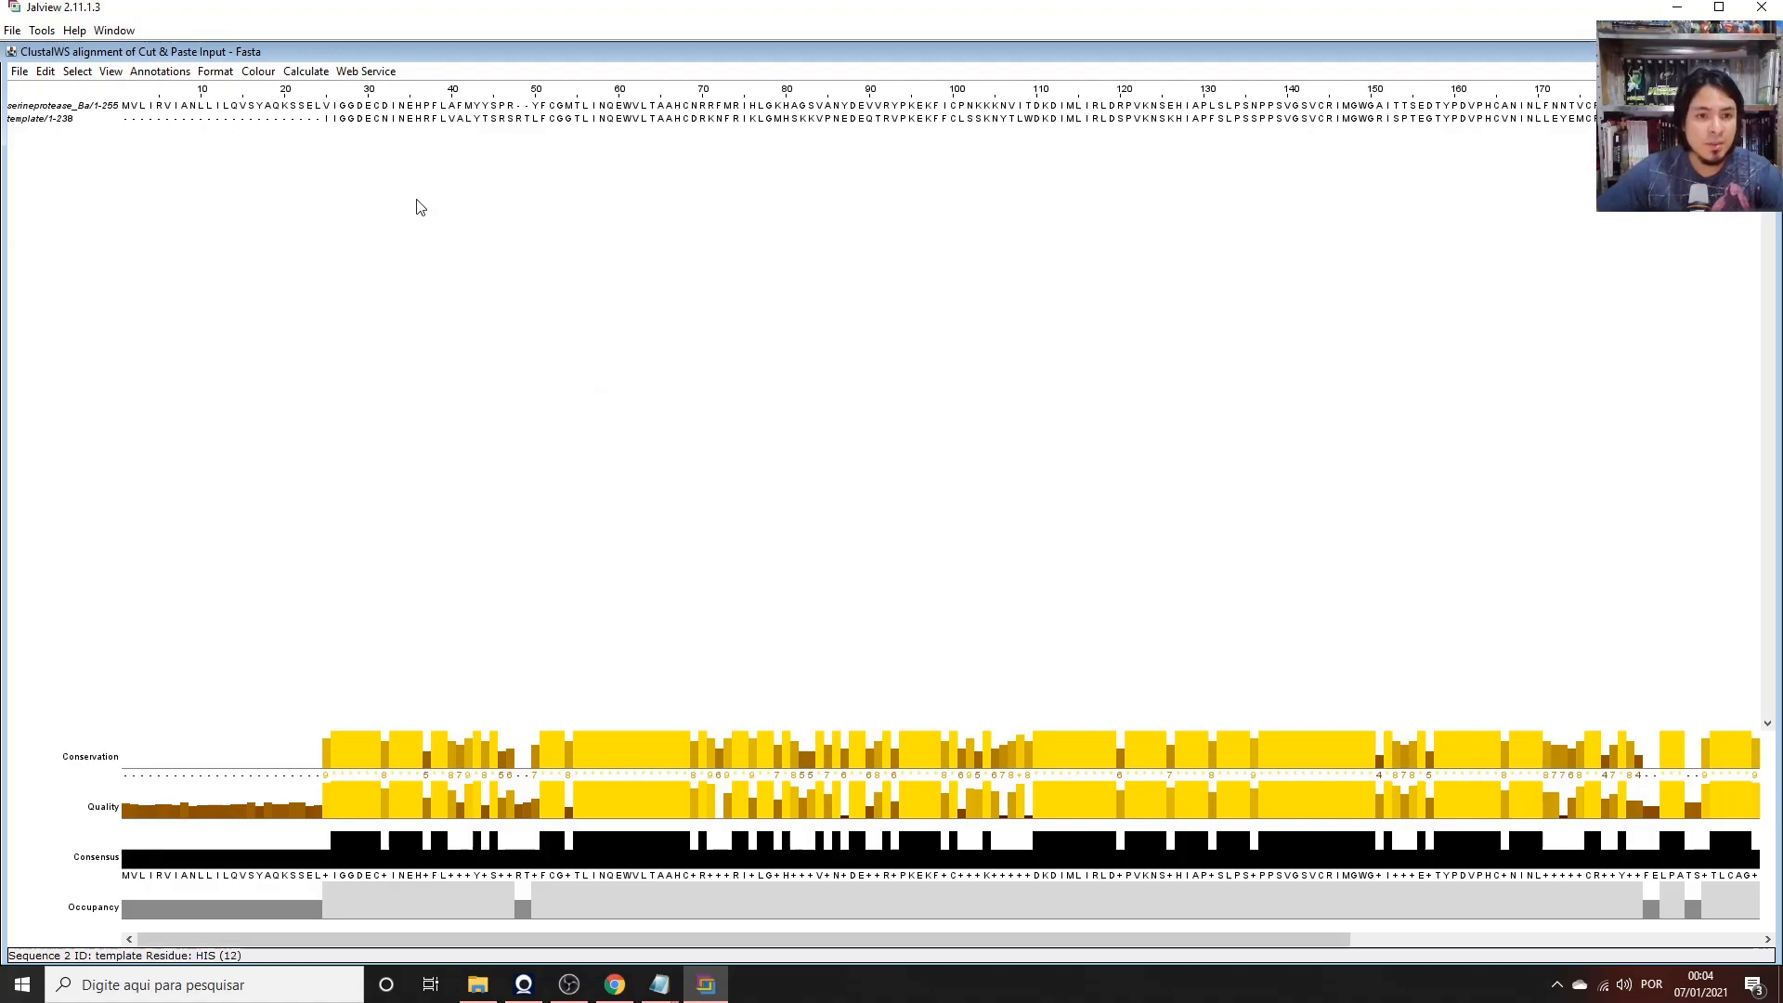
click(259, 74)
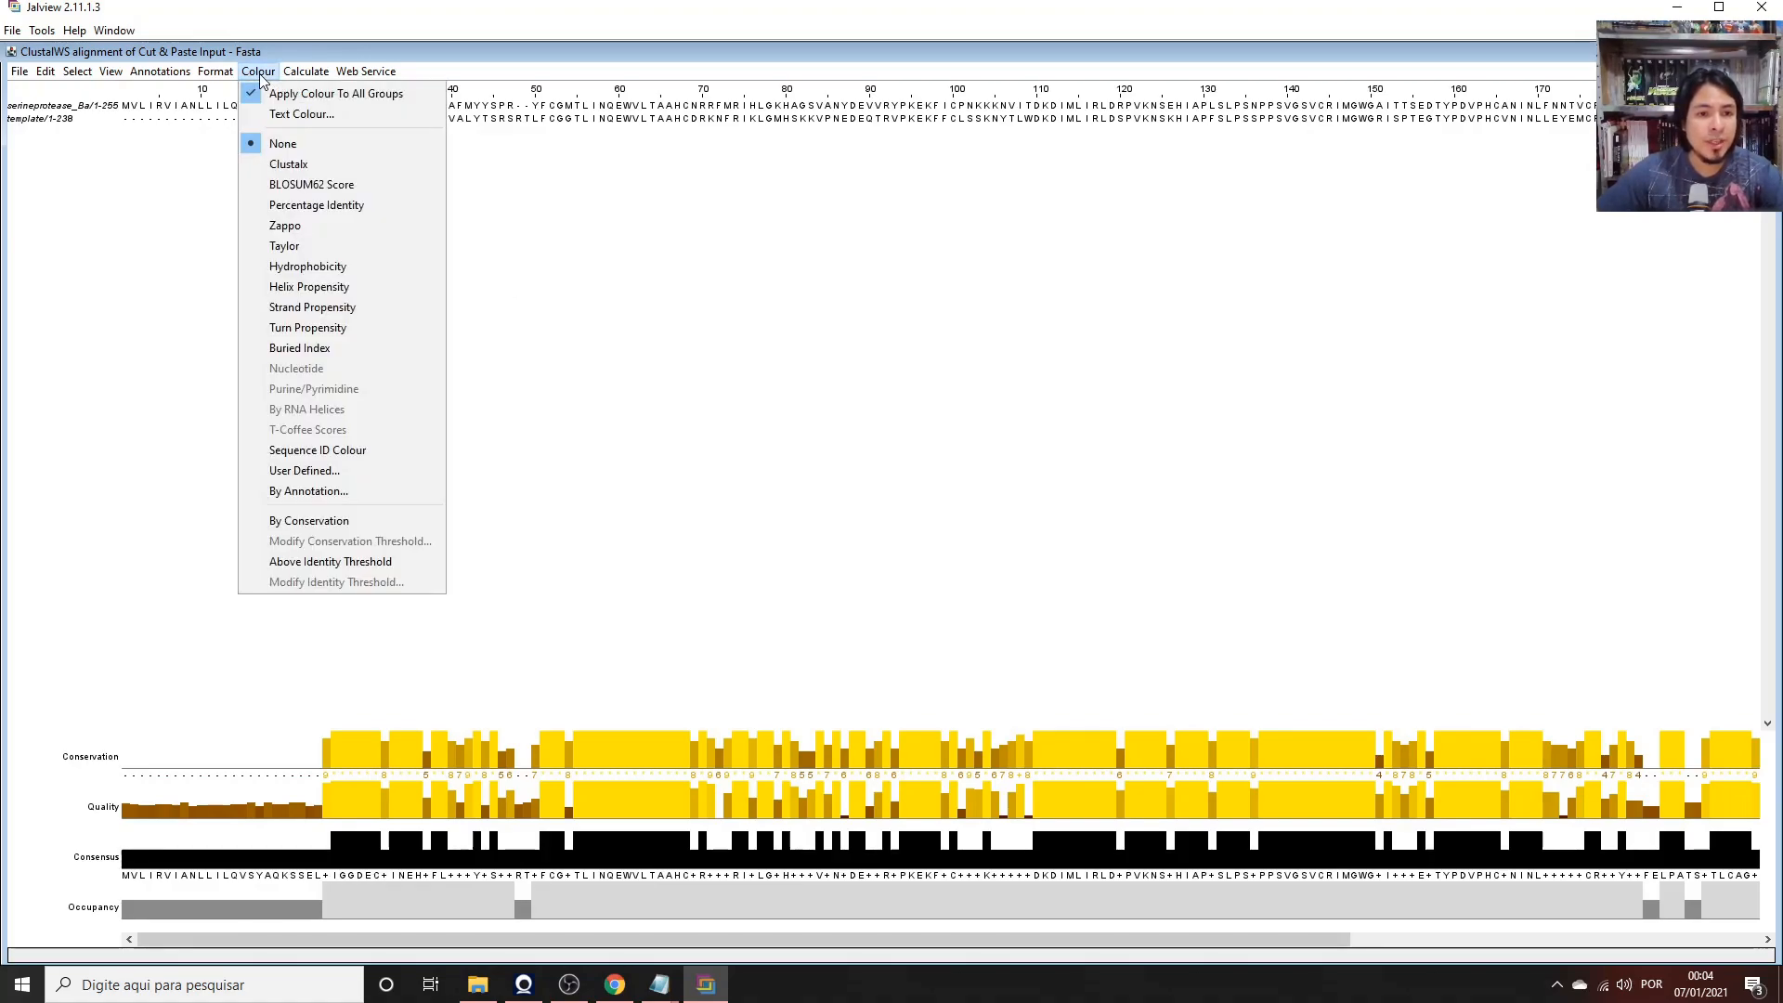
click(366, 204)
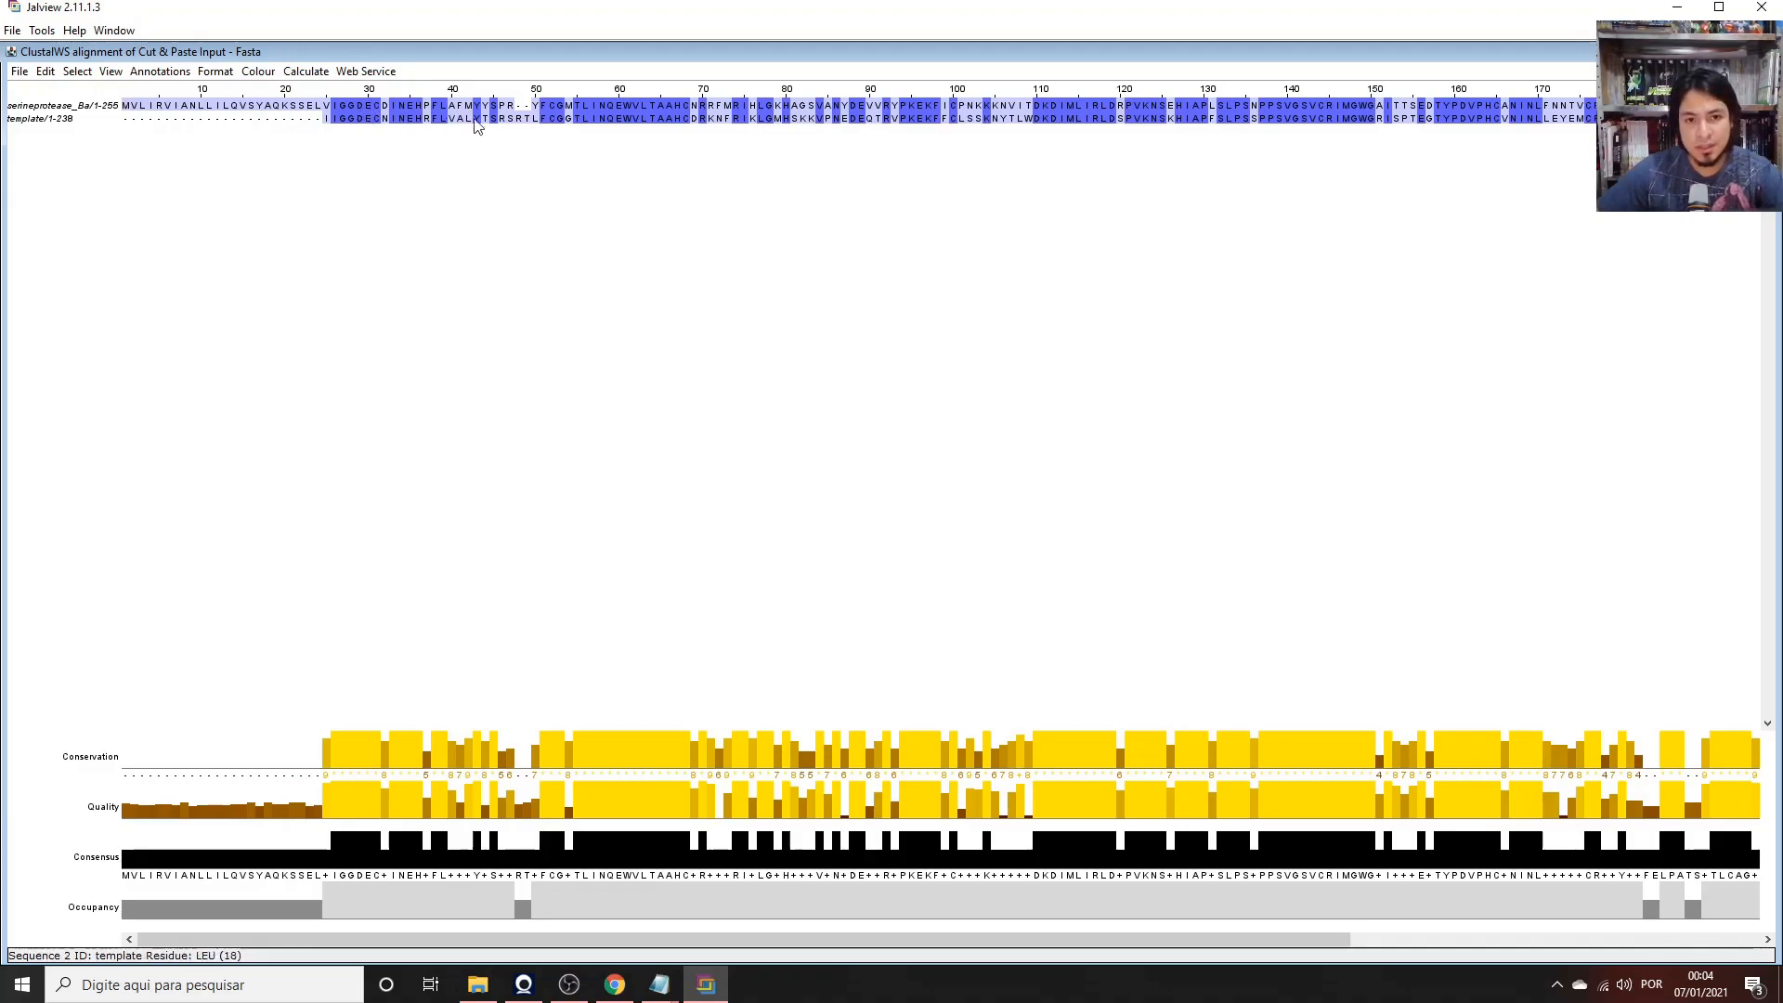
Compare the serineprotease_Ba and template rows, checking the differing residues at column 44 and the template's leading gap.
mouse_move(666, 937)
mouse_down()
mouse_move(1095, 939)
mouse_move(675, 940)
mouse_up()
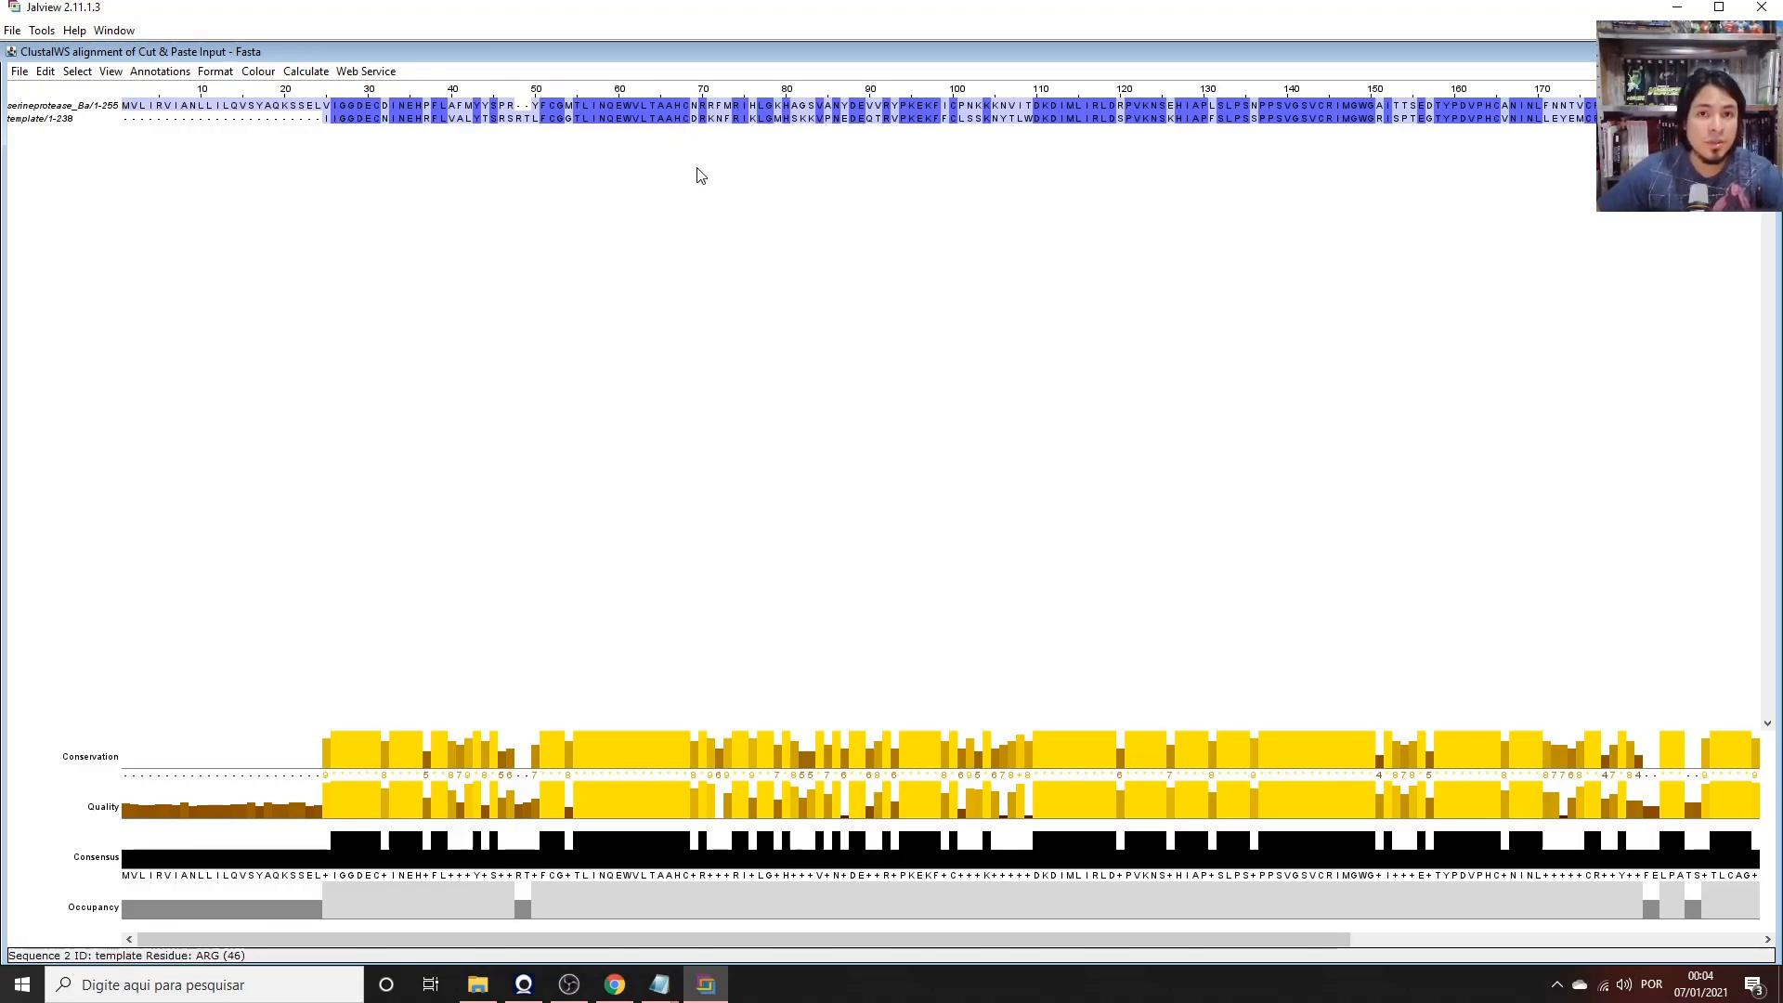
click(485, 107)
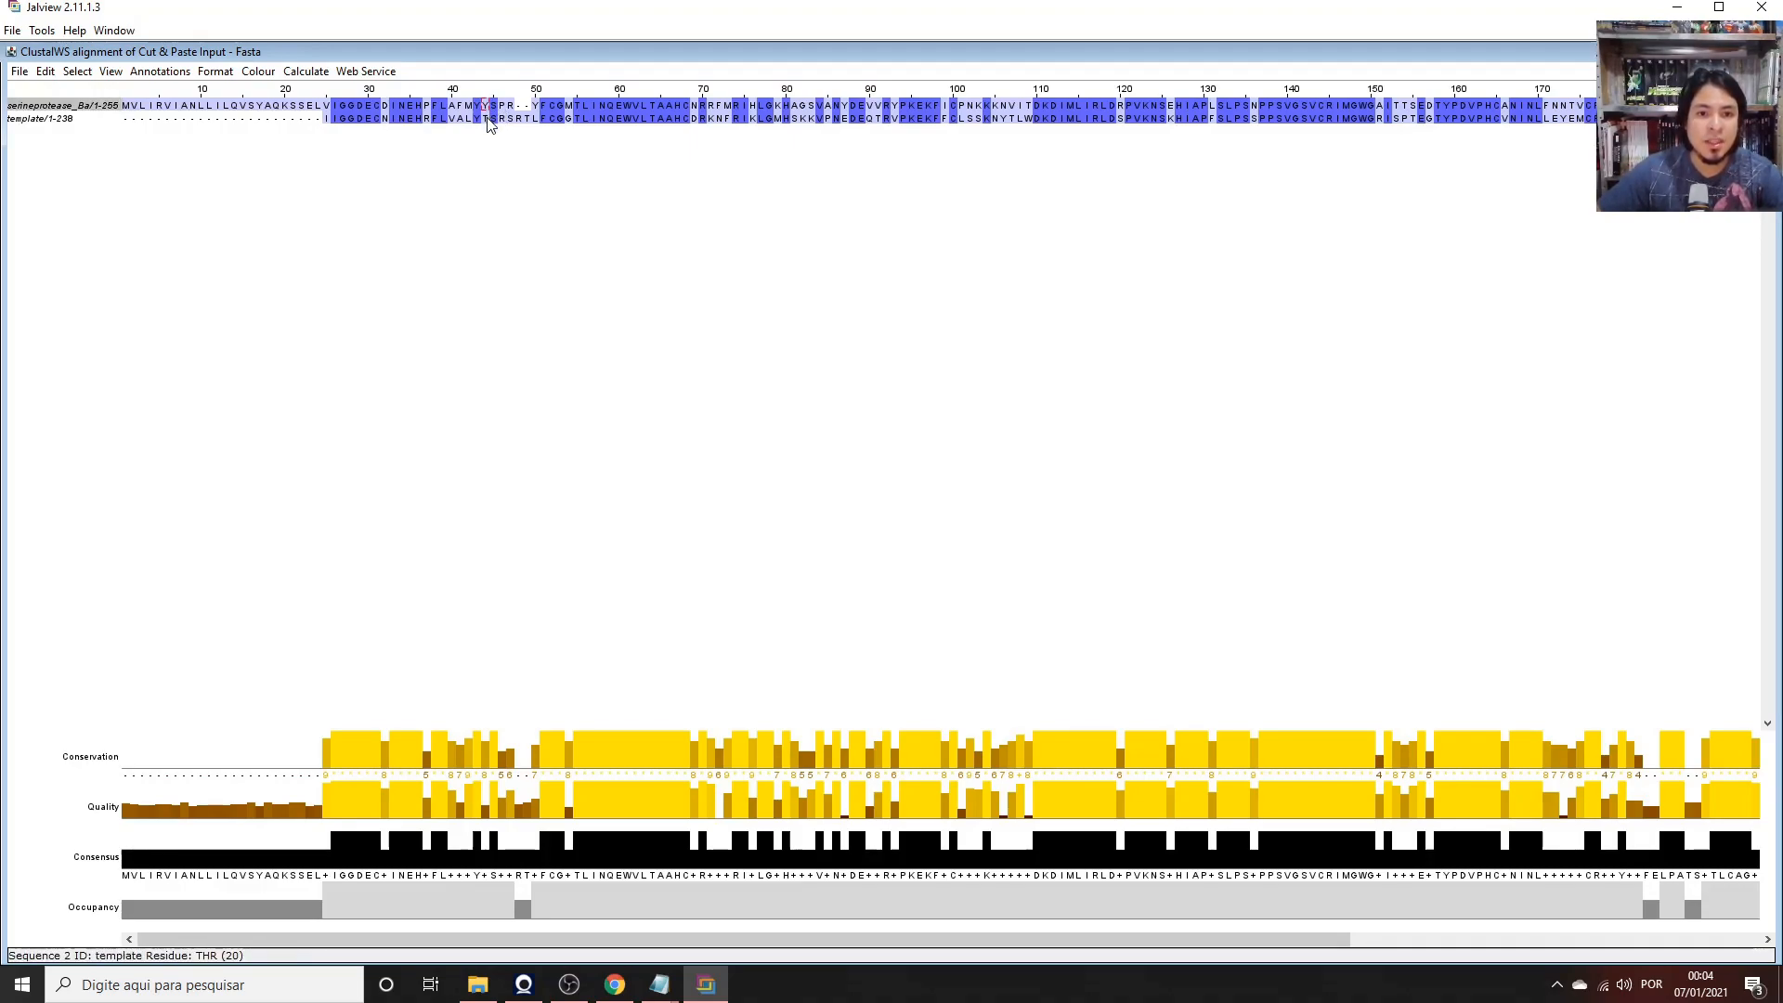
click(487, 119)
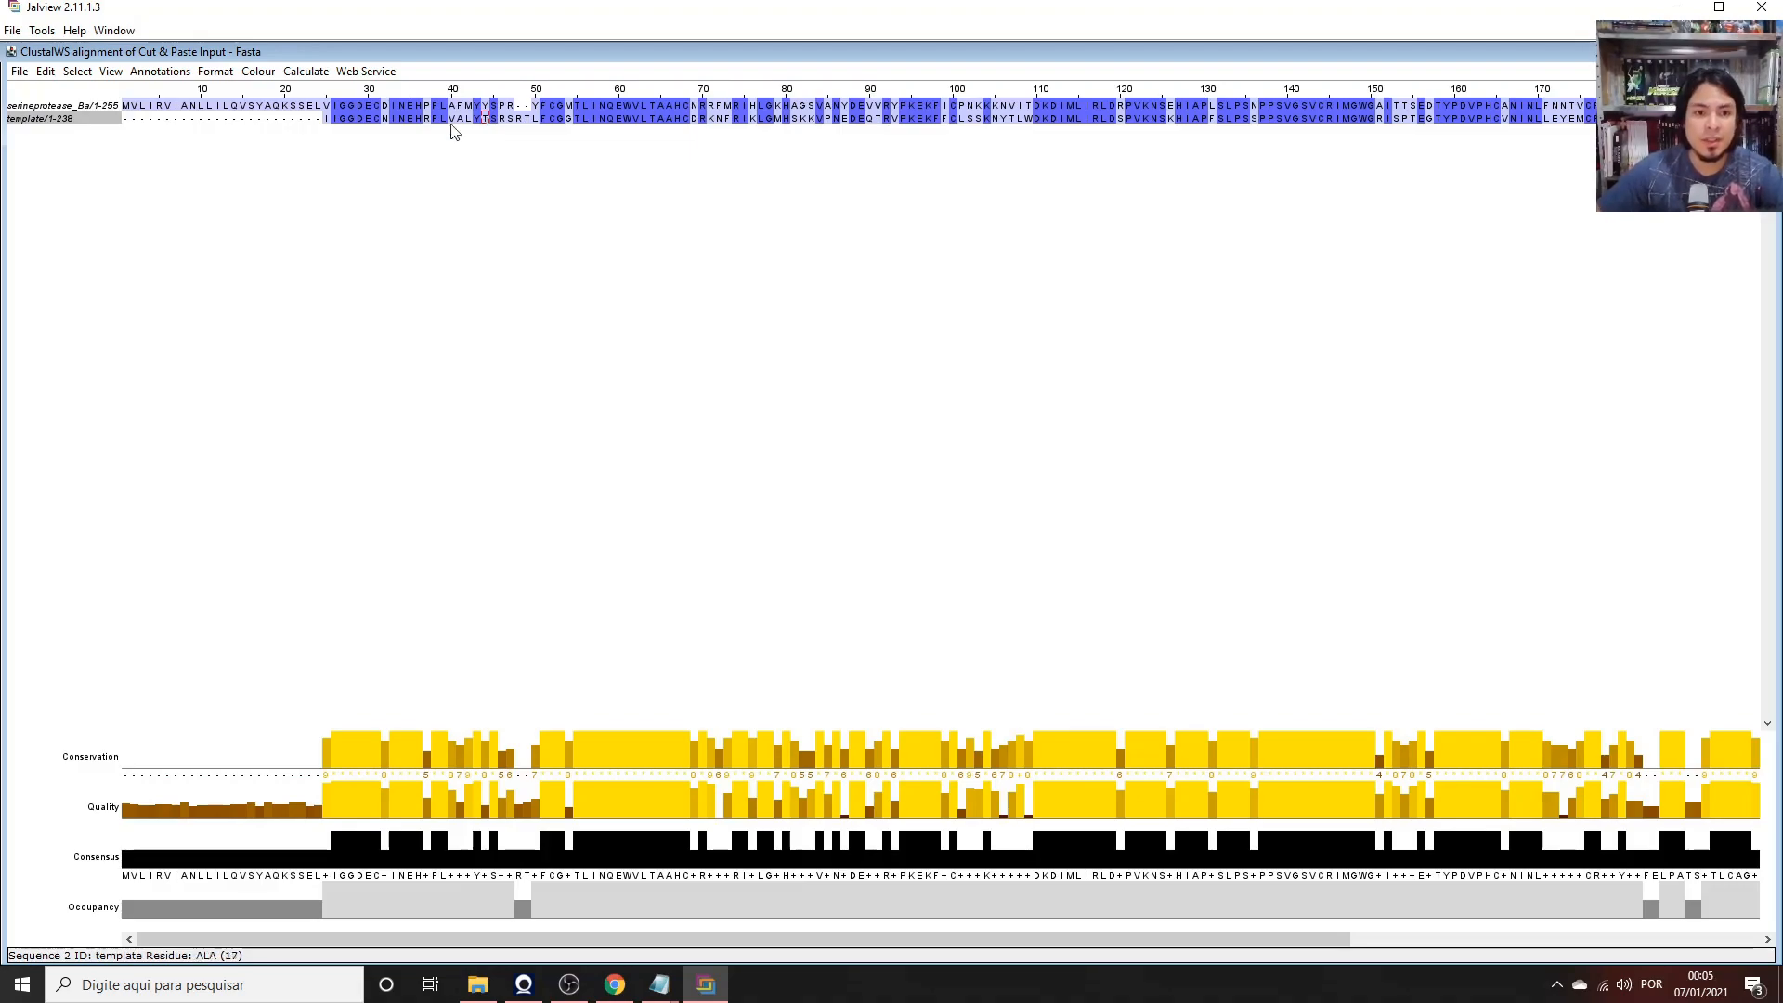
click(58, 120)
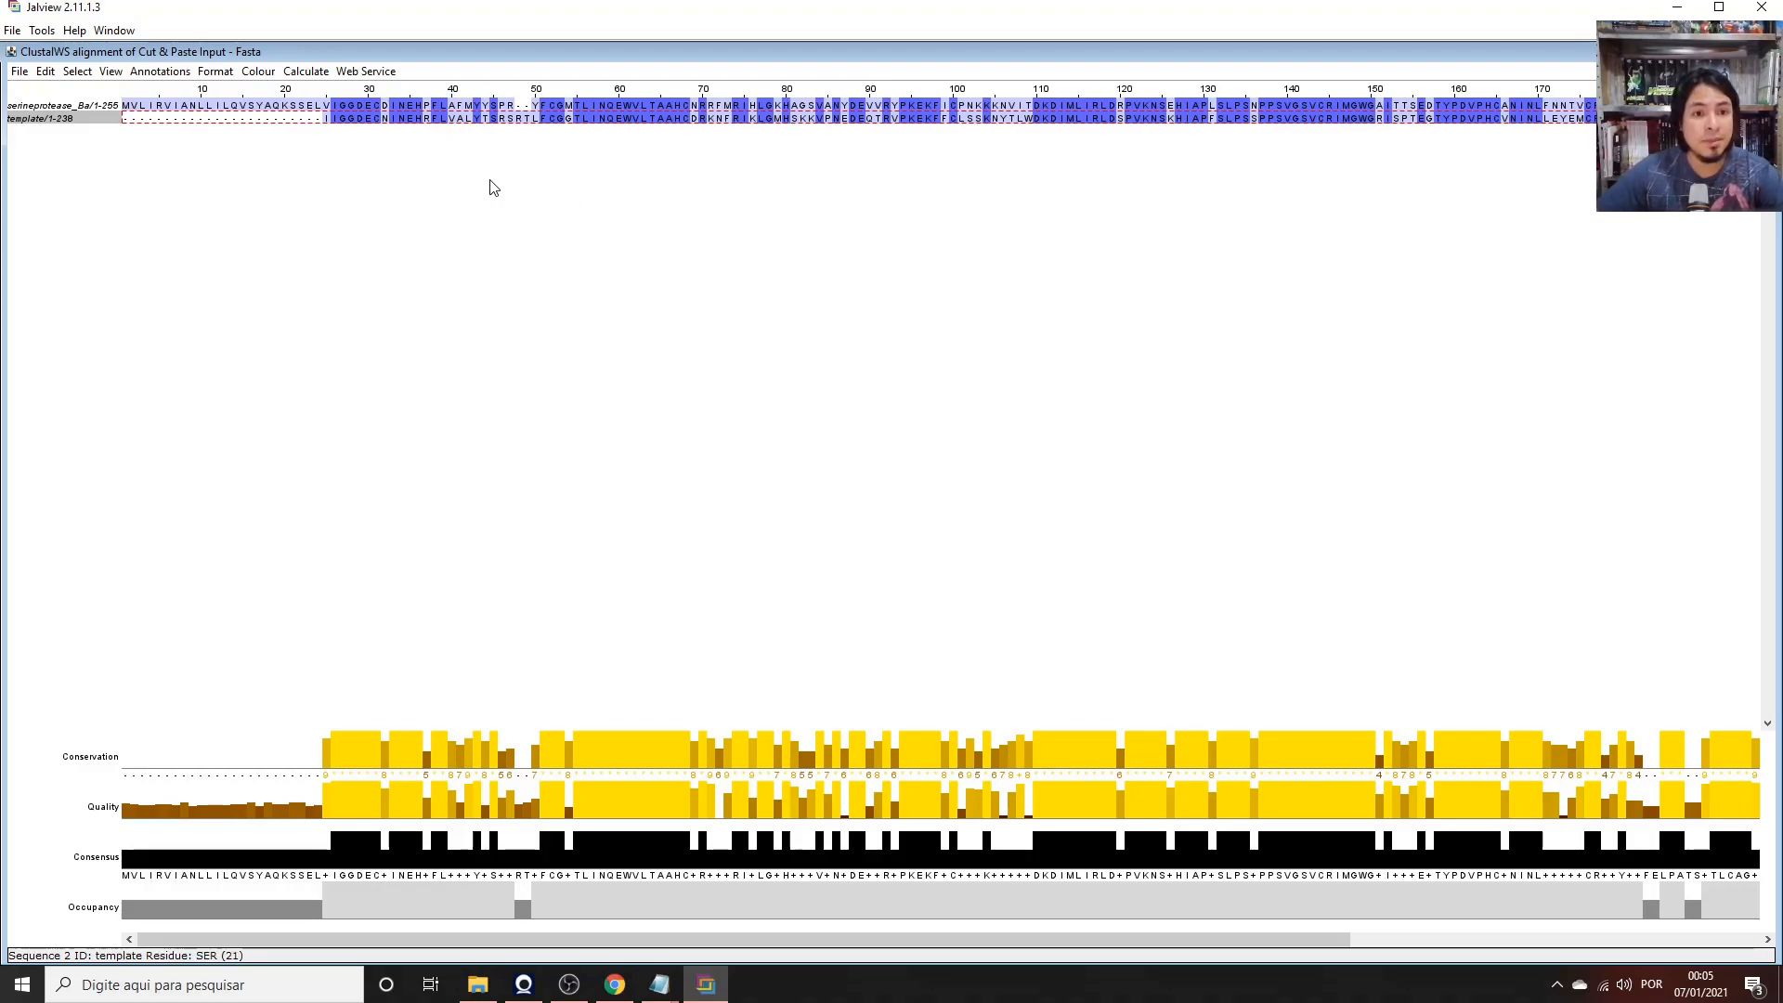
click(44, 106)
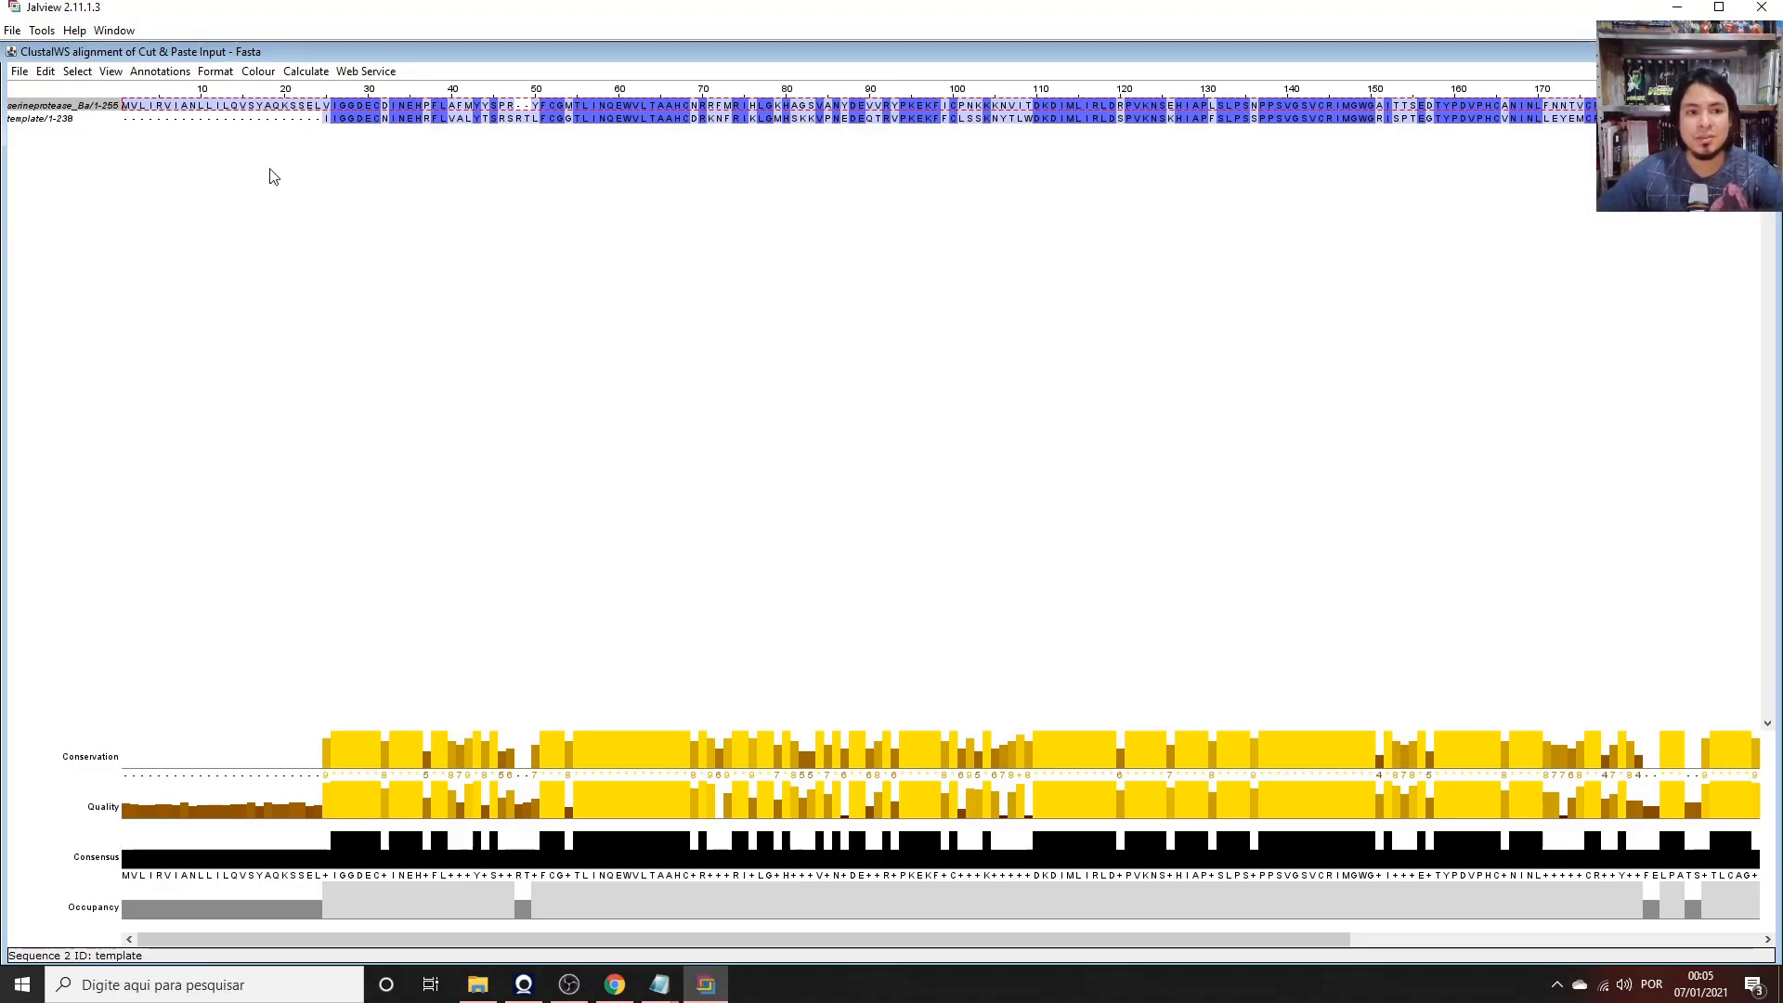
click(225, 119)
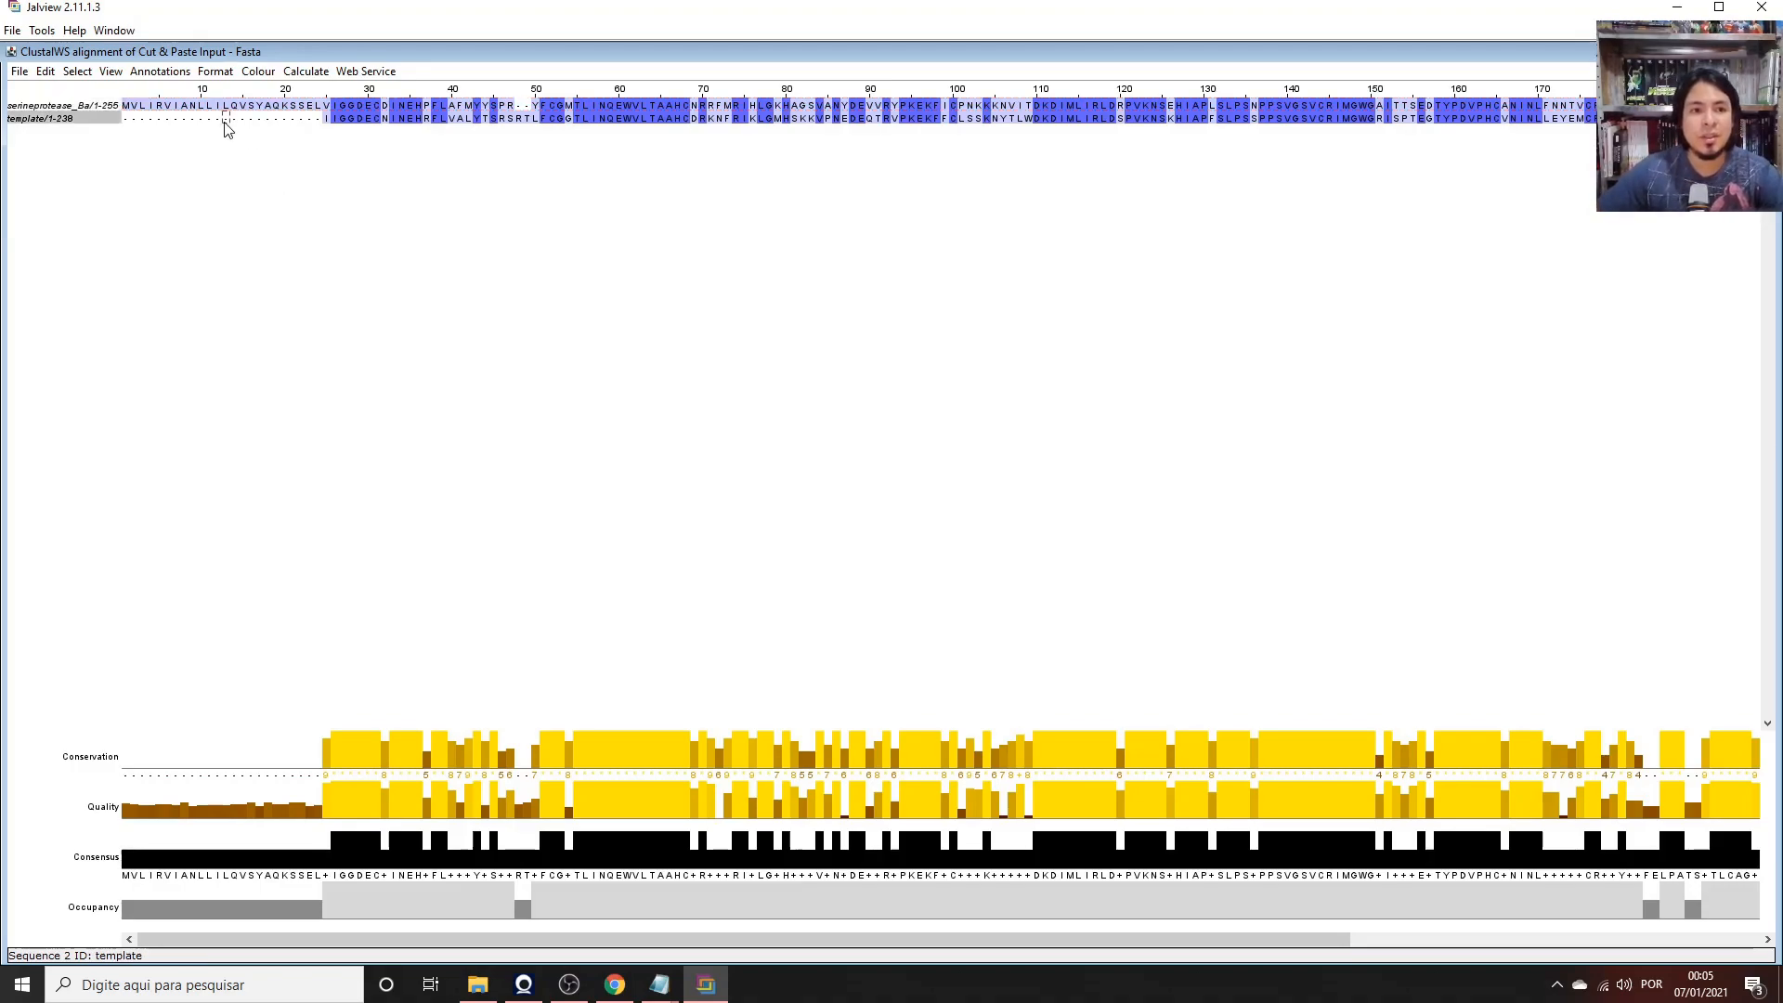
Examine the leading stretch where the template has only gaps and select columns 1 to 24 in both sequences.
drag(125, 120, 320, 127)
click(127, 106)
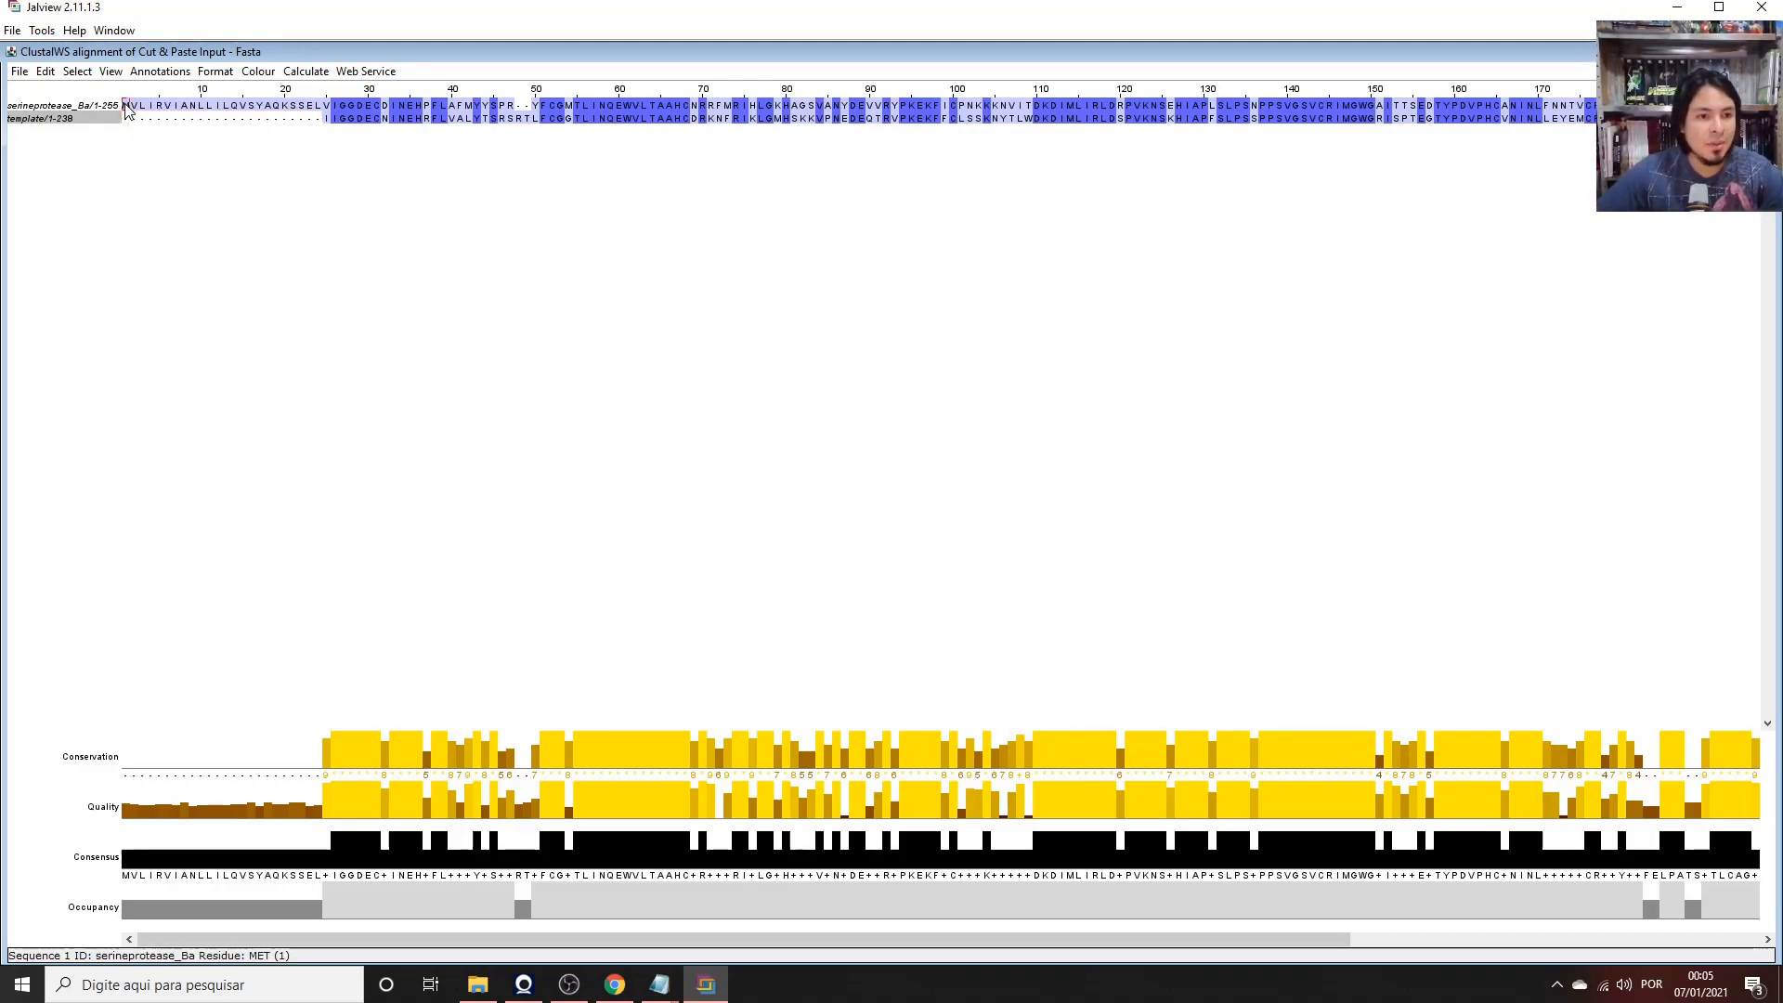
click(316, 118)
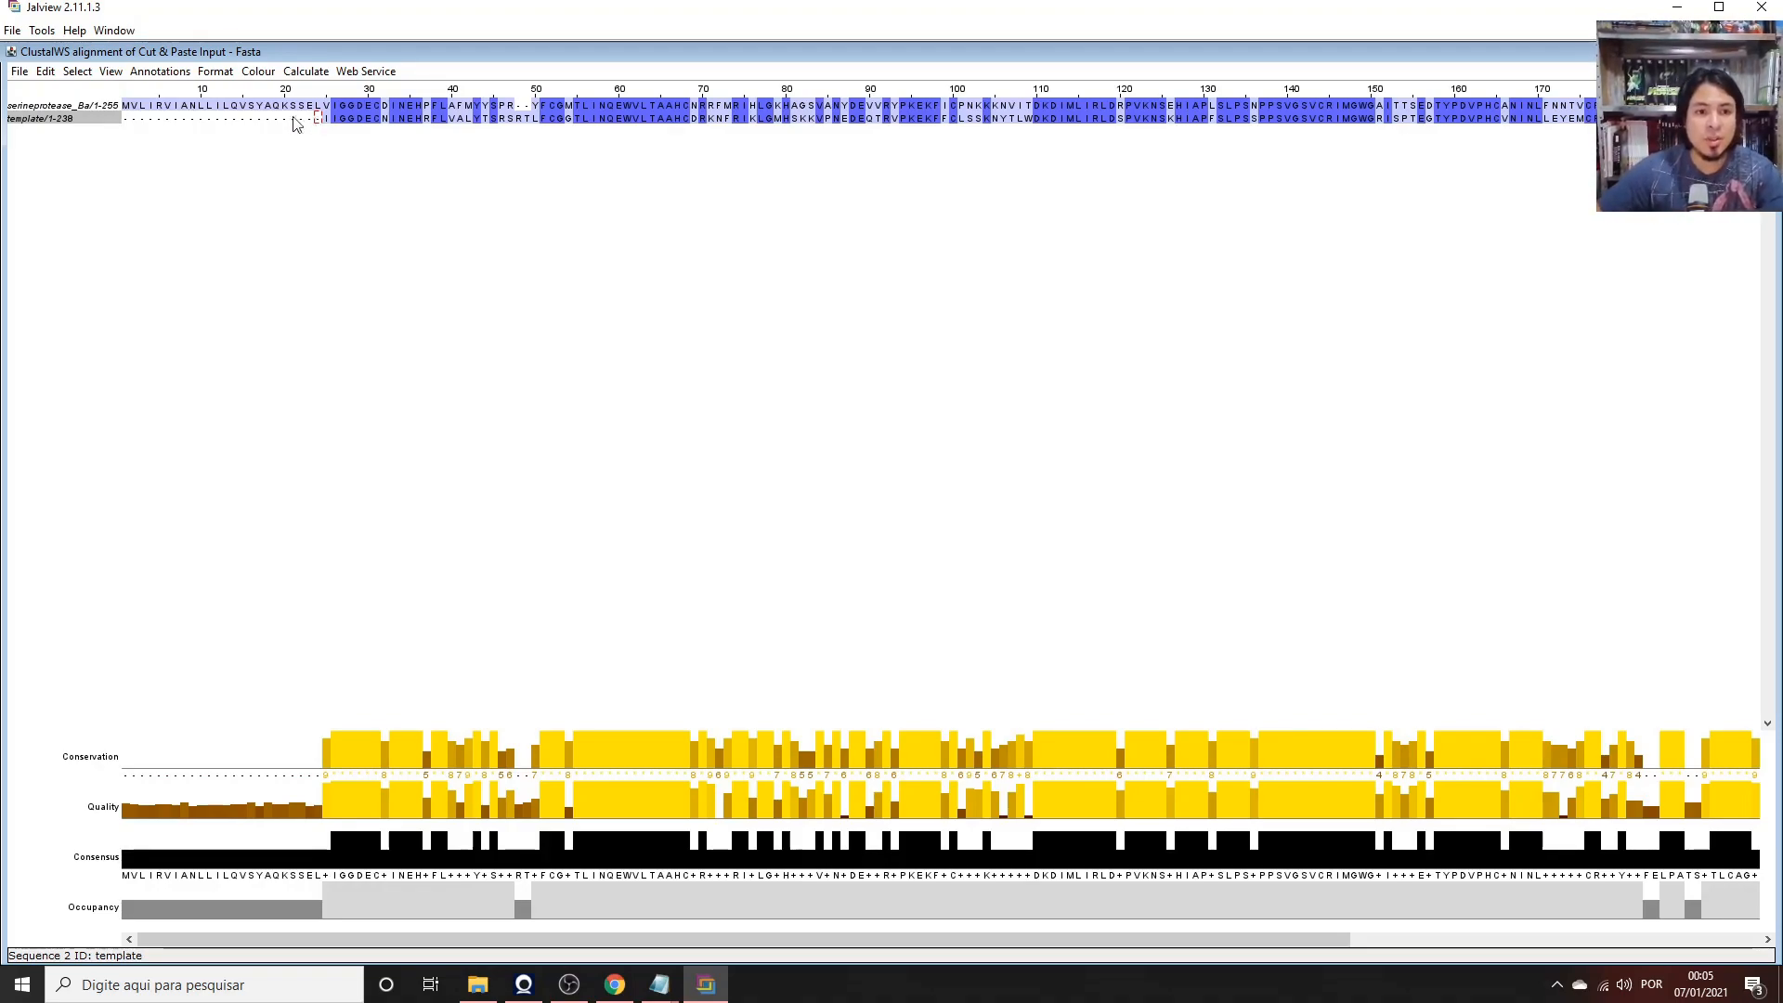
drag(125, 105, 319, 104)
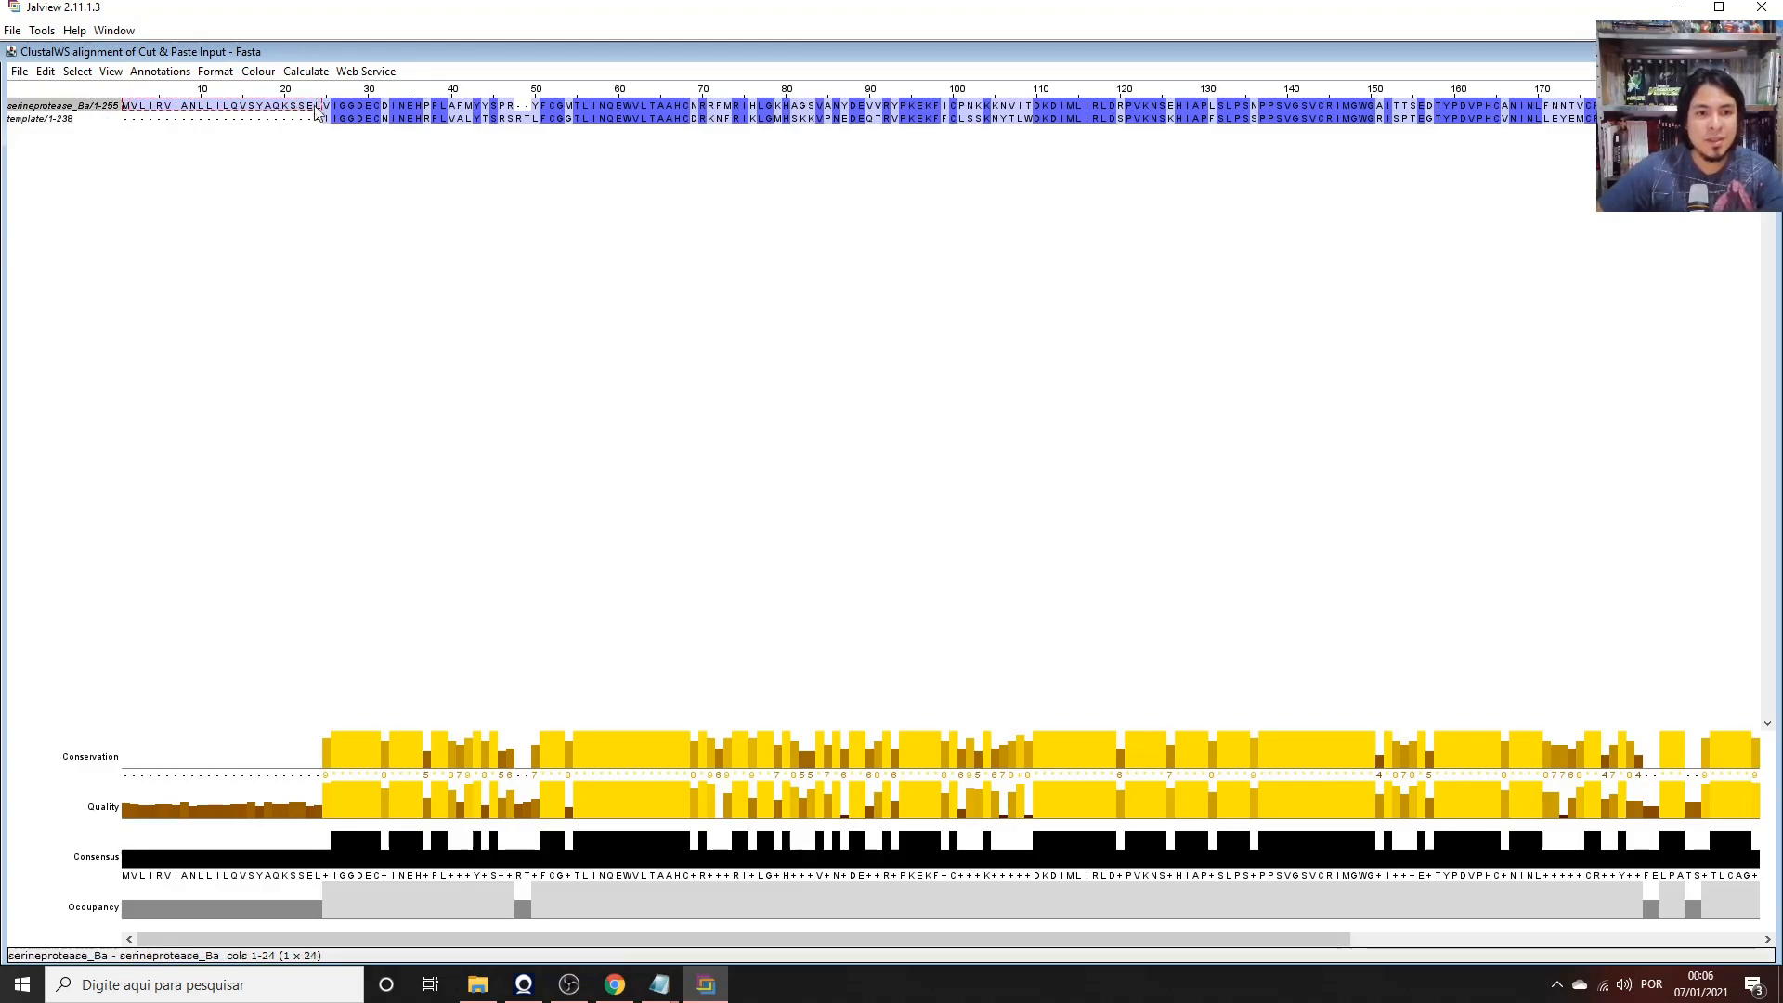
click(319, 119)
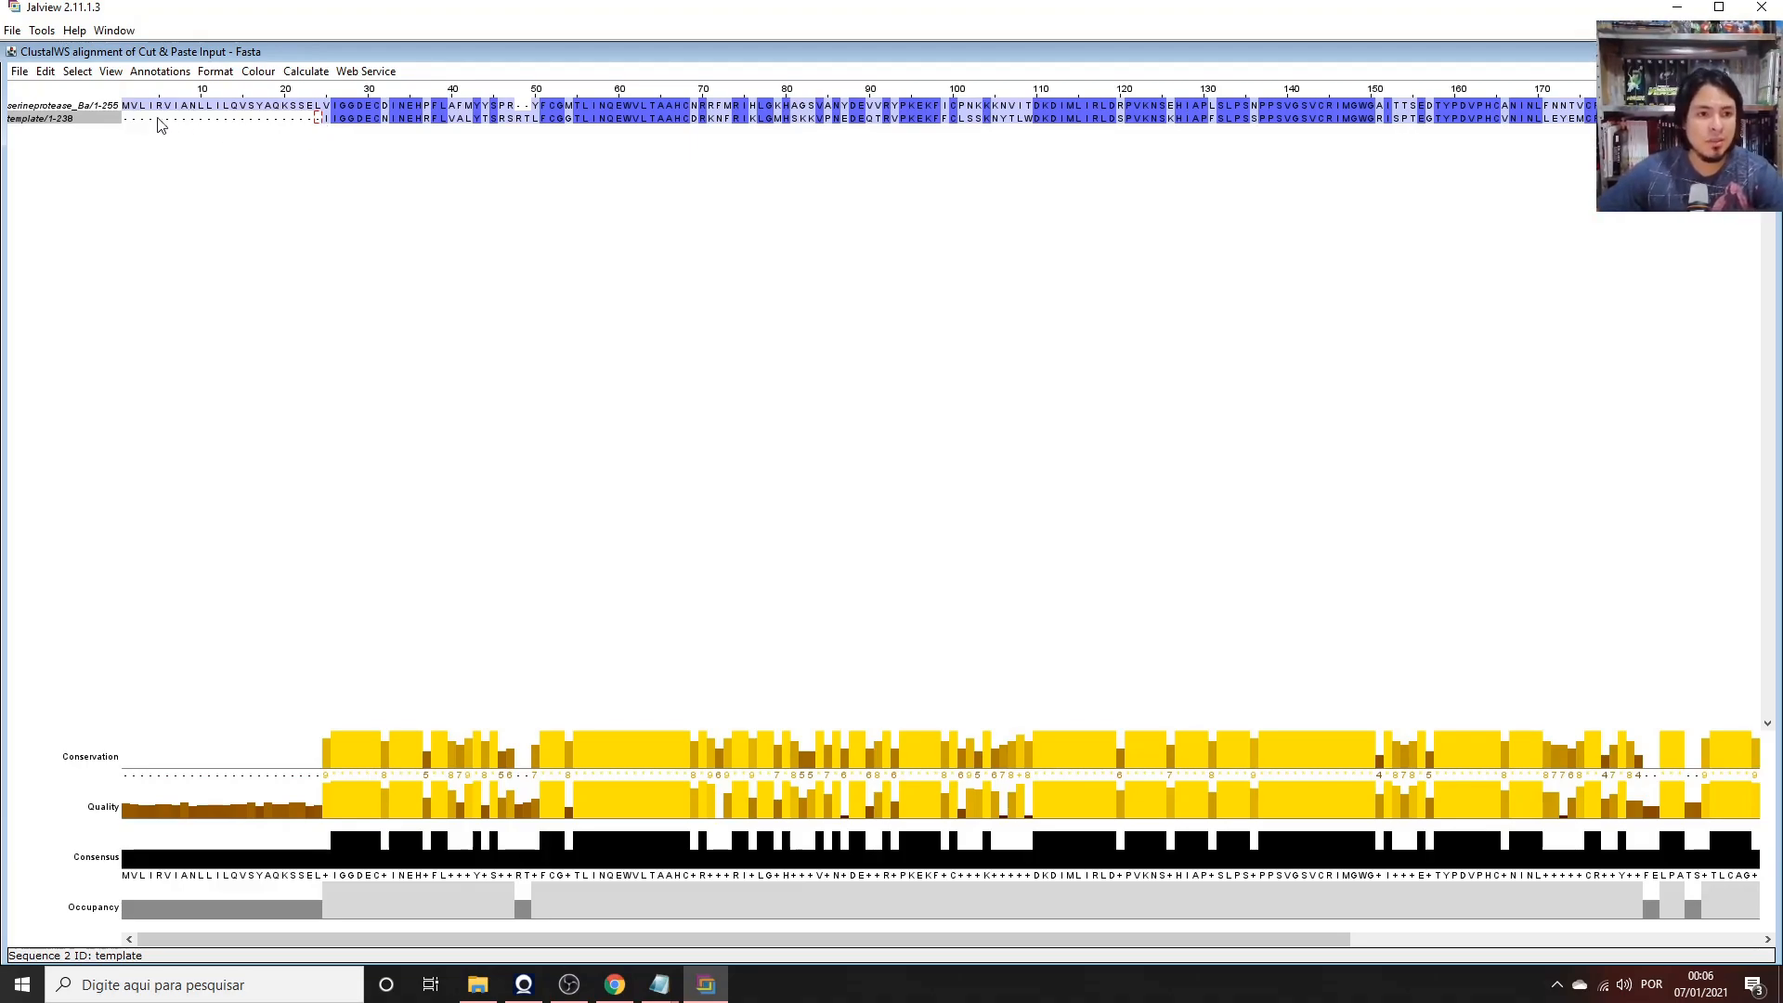
drag(128, 107, 319, 133)
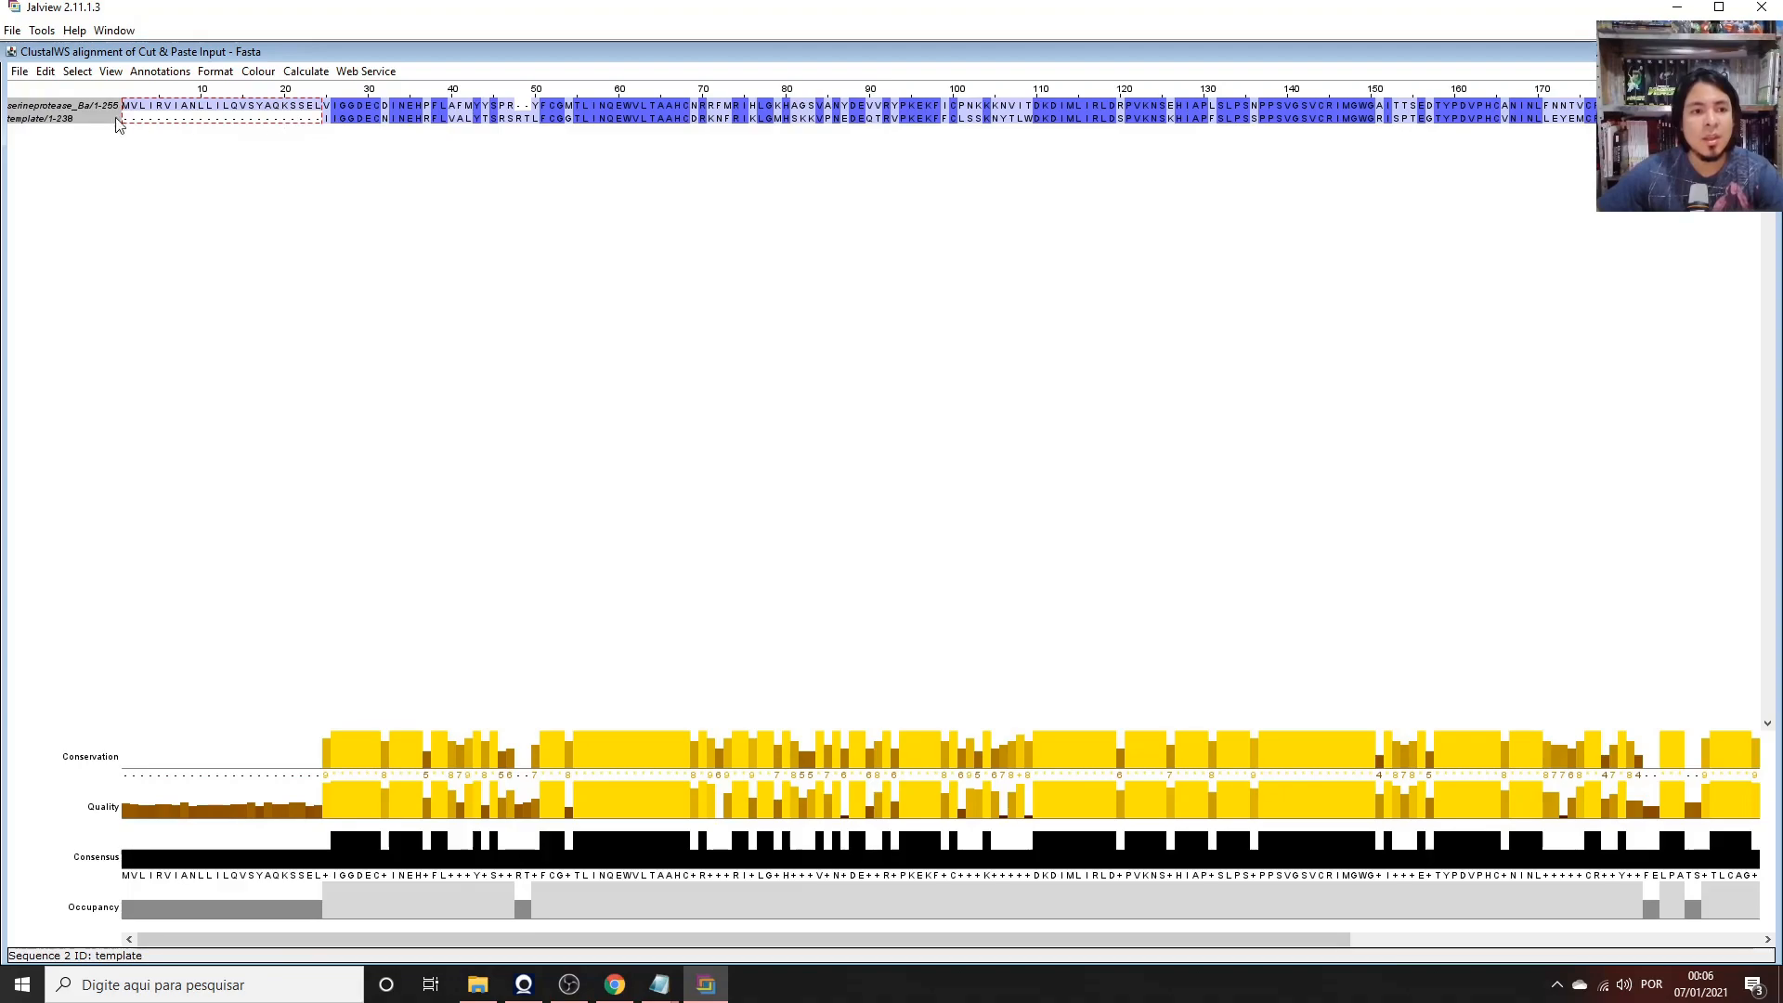
Cut the selected leading columns 1 to 24 from both sequences so the alignment starts where the template has residues.
click(260, 118)
drag(126, 106, 324, 130)
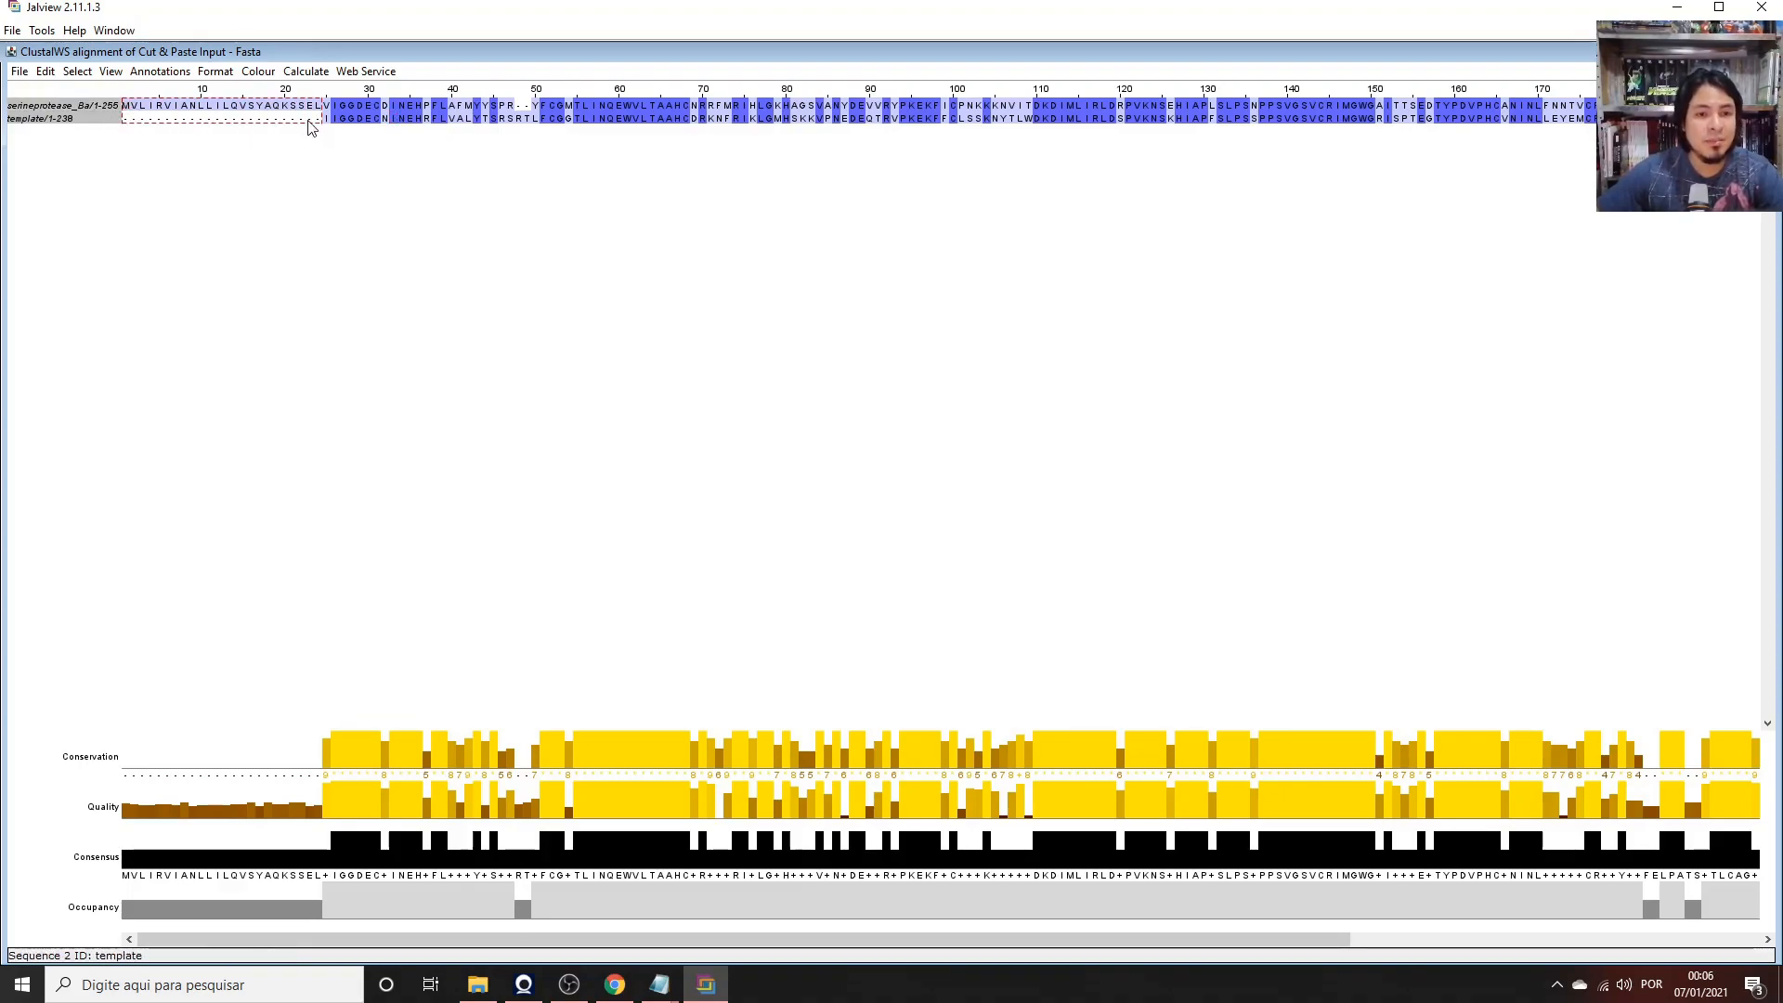
right_click(310, 125)
mouse_move(345, 135)
click(260, 118)
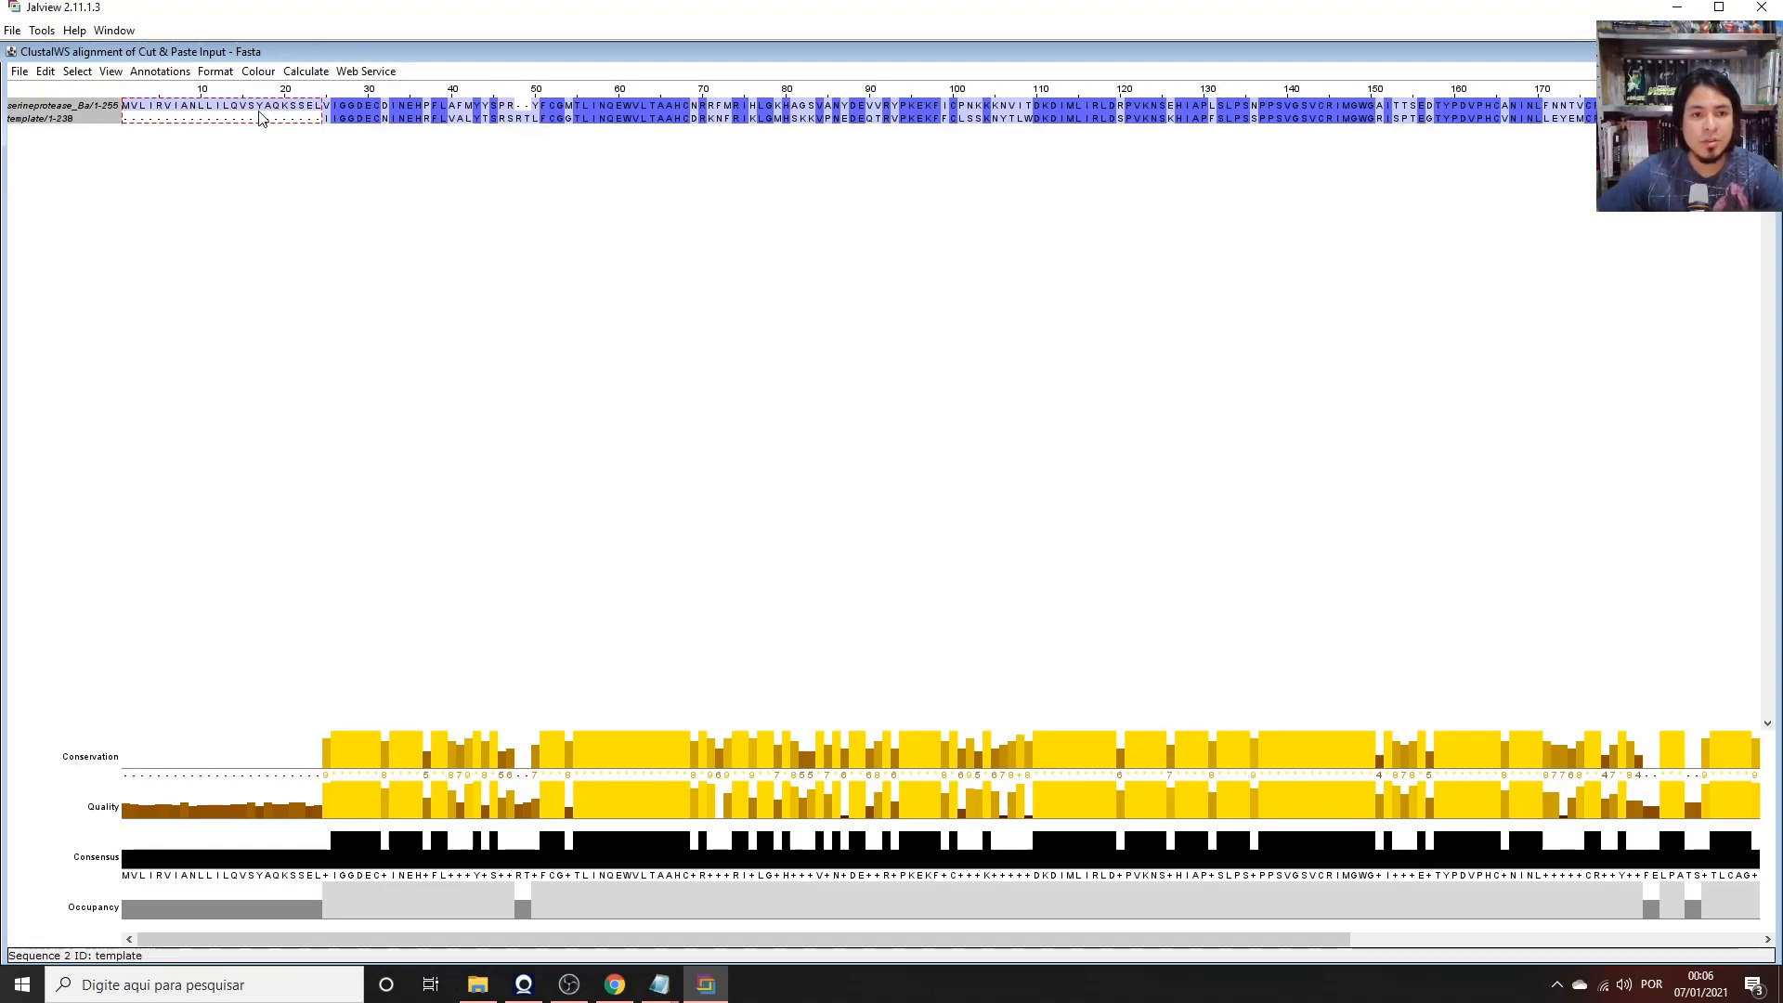
right_click(260, 118)
mouse_move(314, 130)
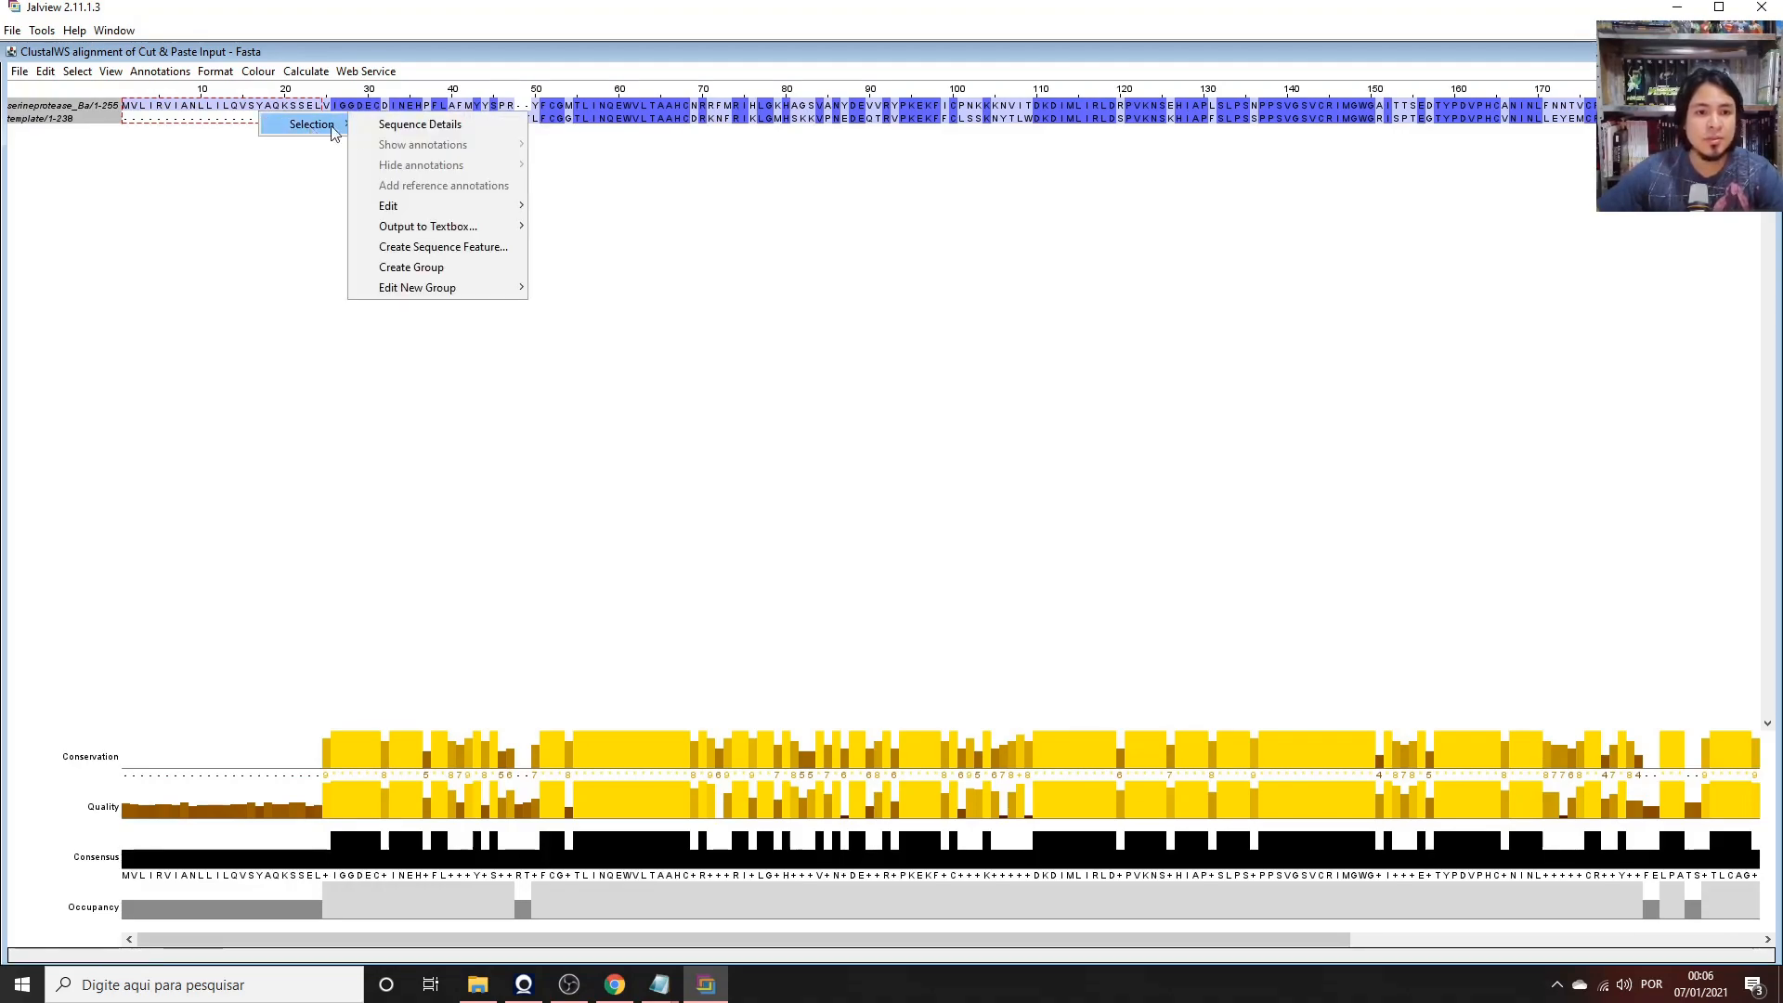
mouse_move(466, 204)
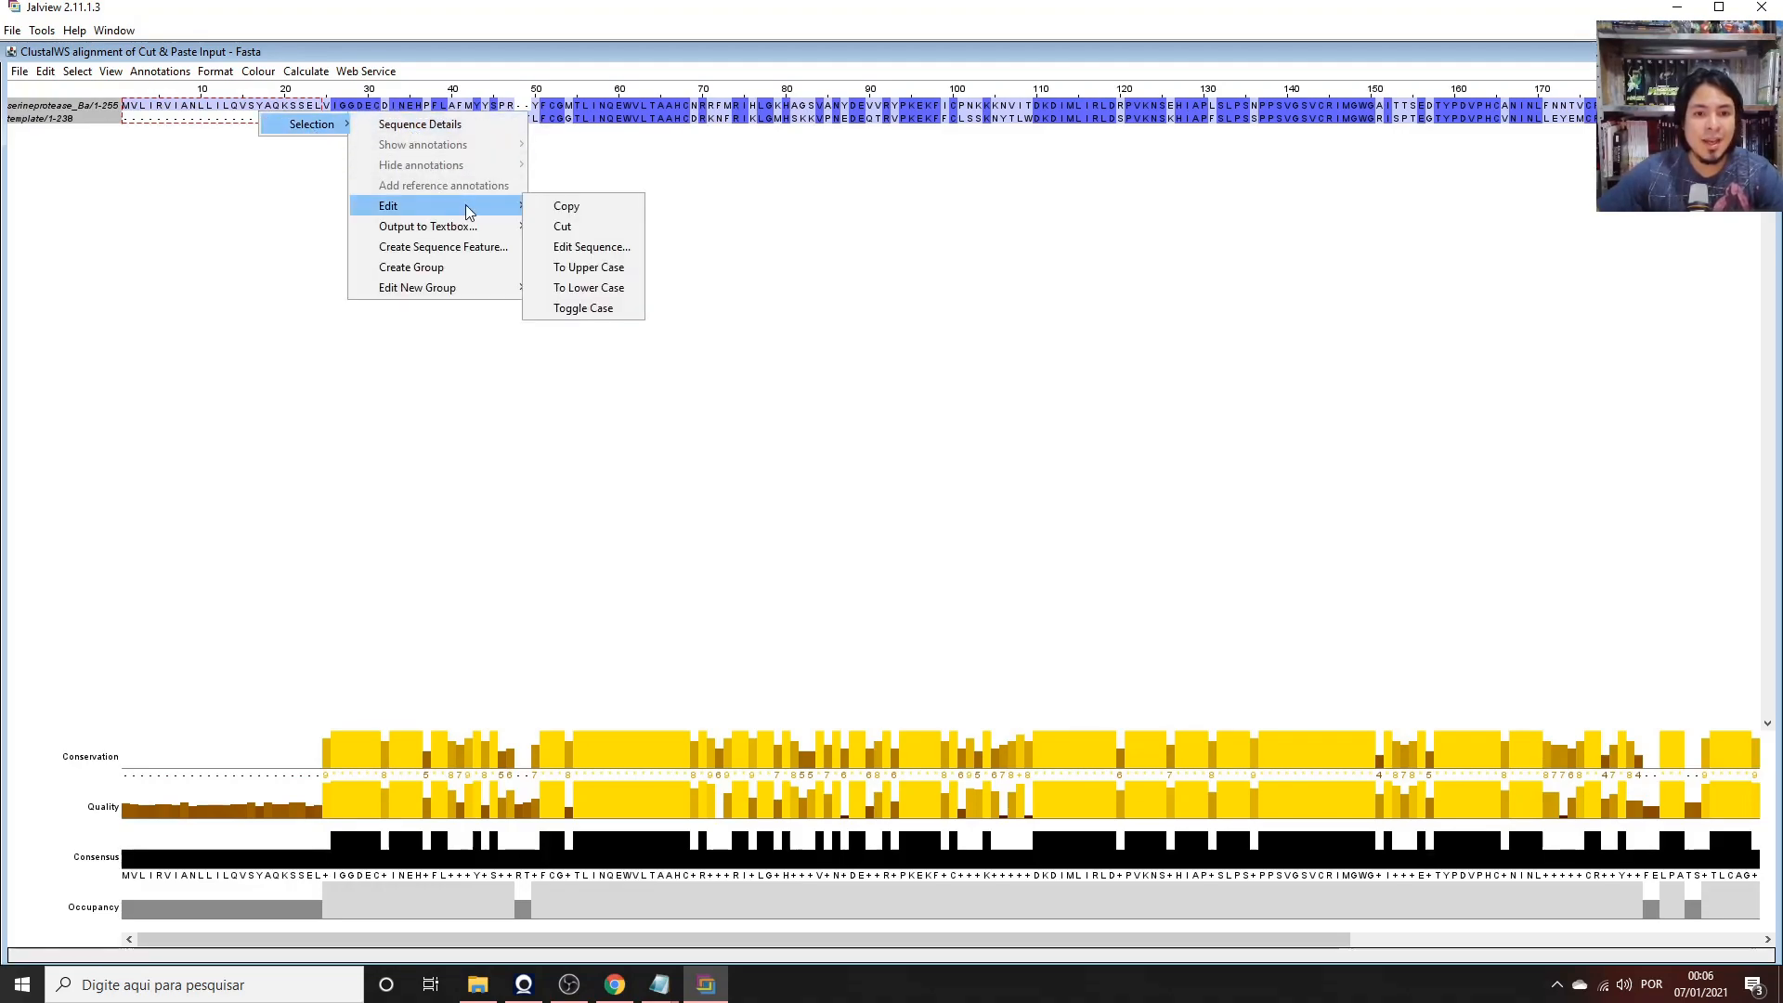
click(599, 230)
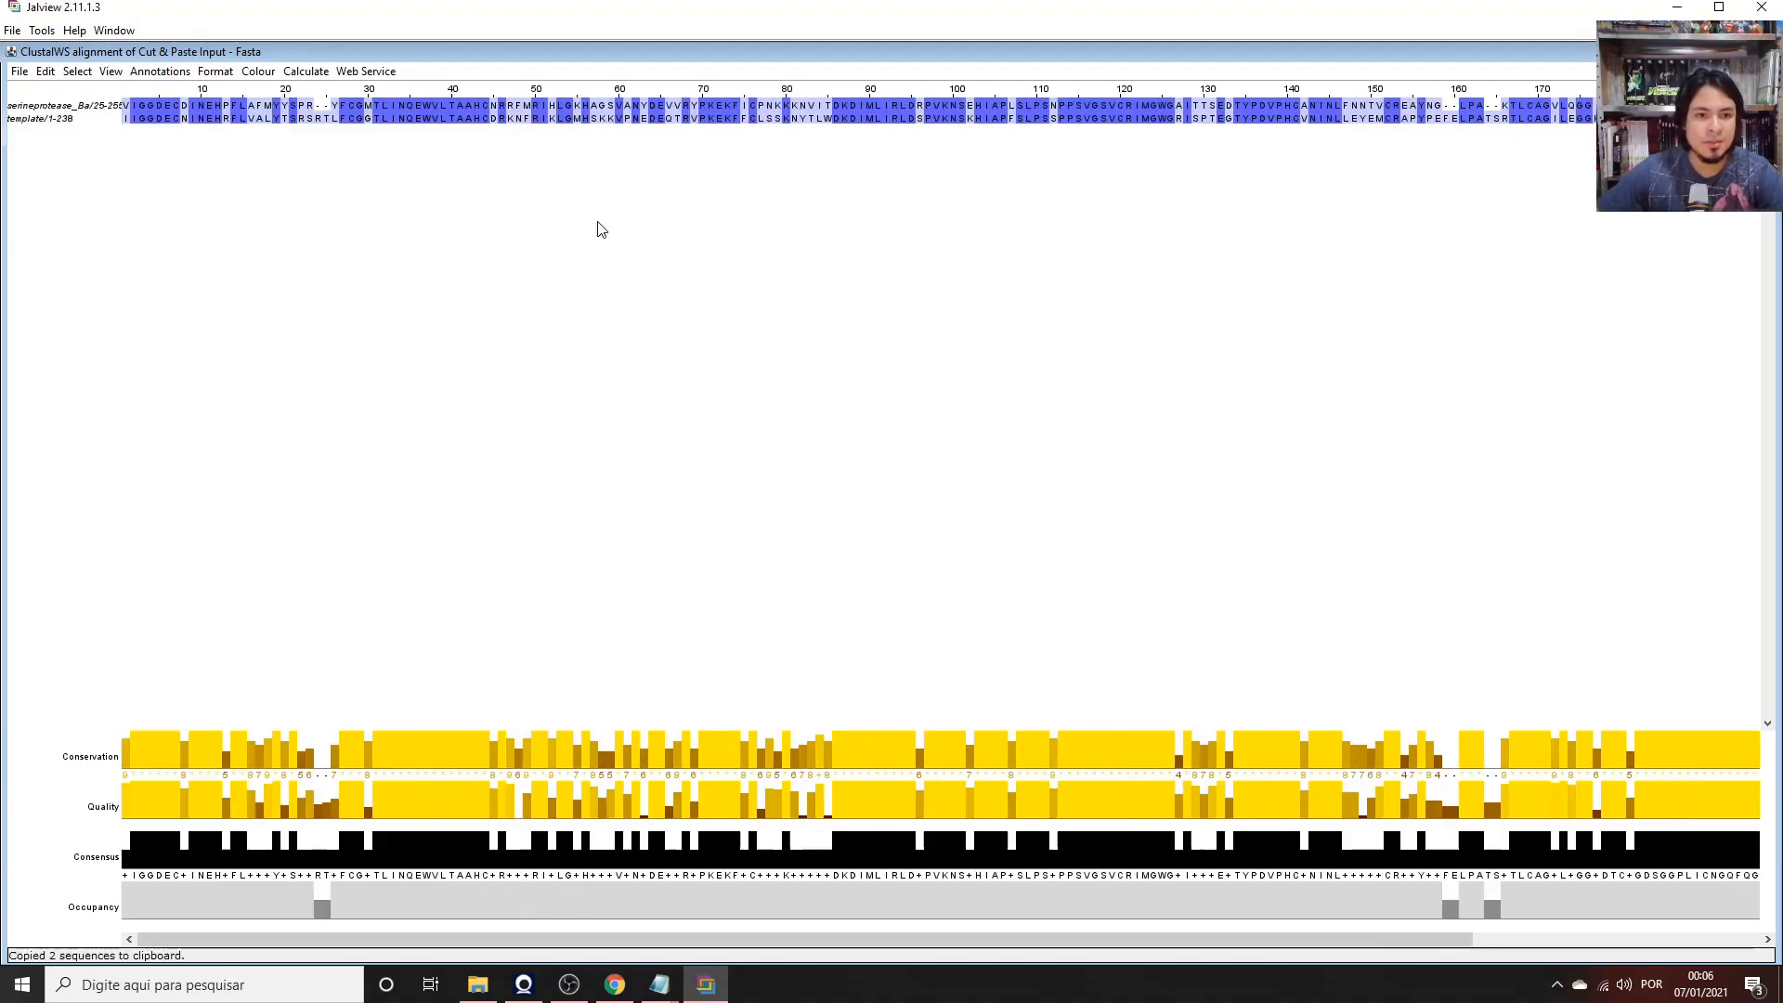
Look through the full length of the trimmed alignment and check the remaining gap regions.
drag(376, 941, 246, 929)
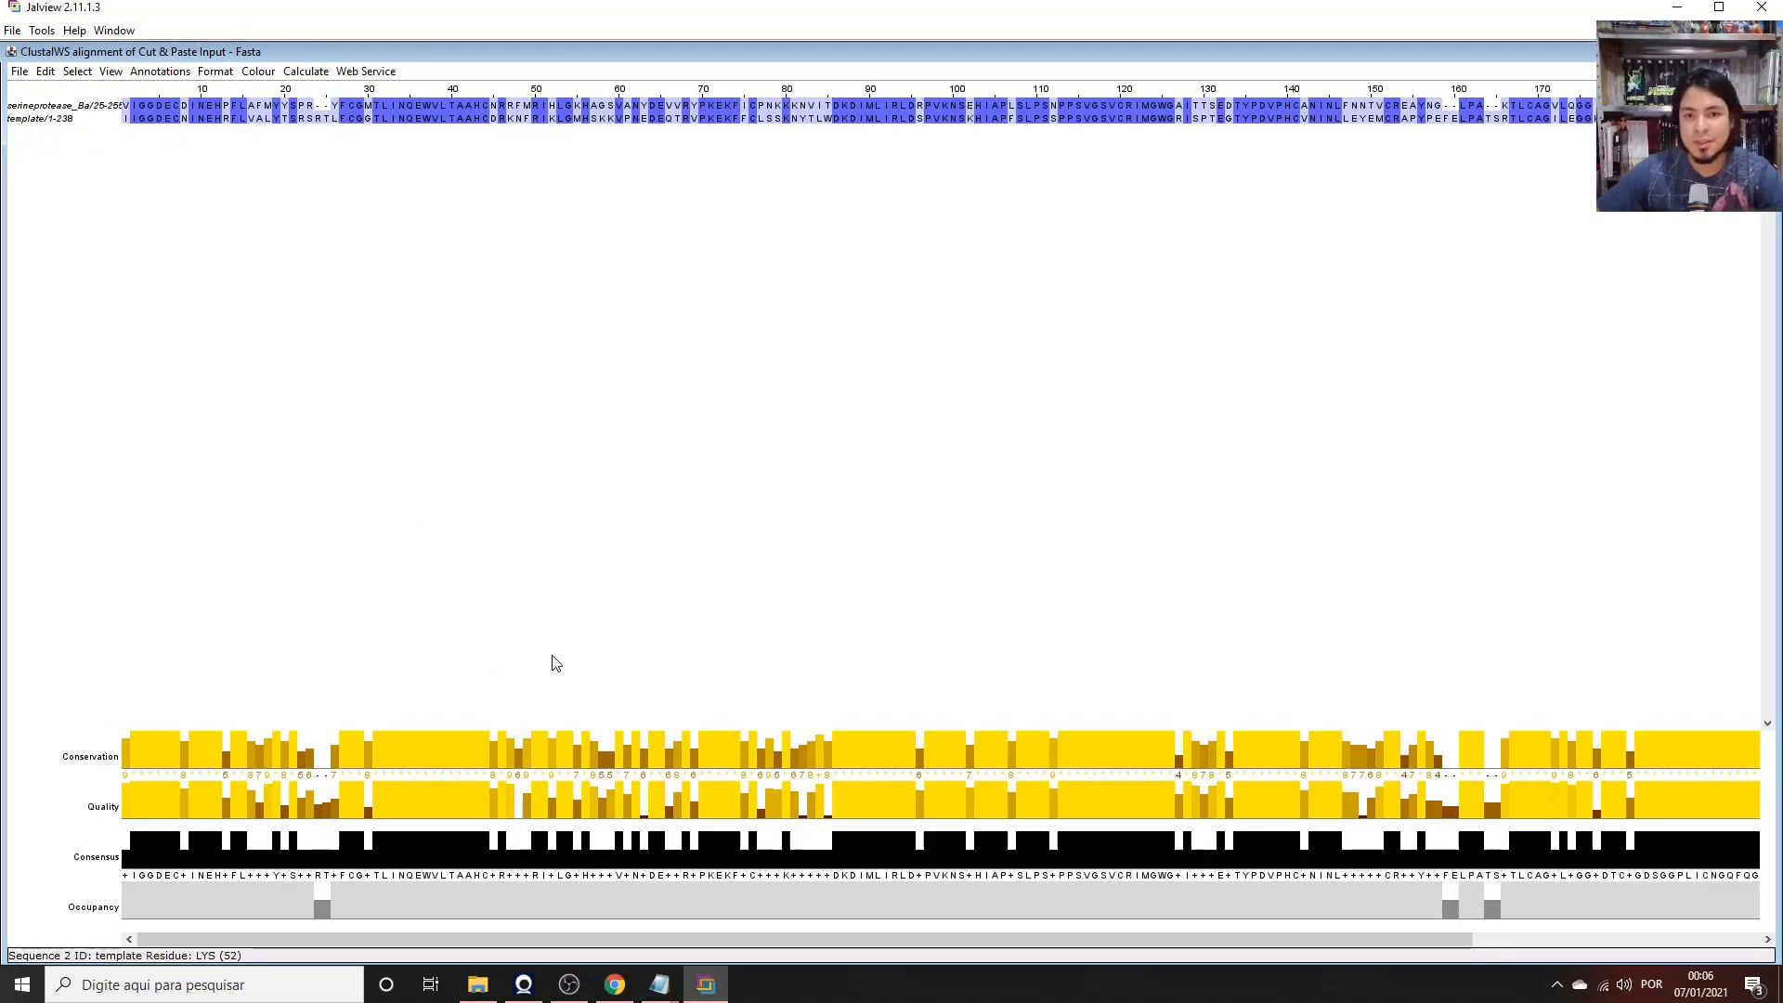
drag(492, 943, 1022, 882)
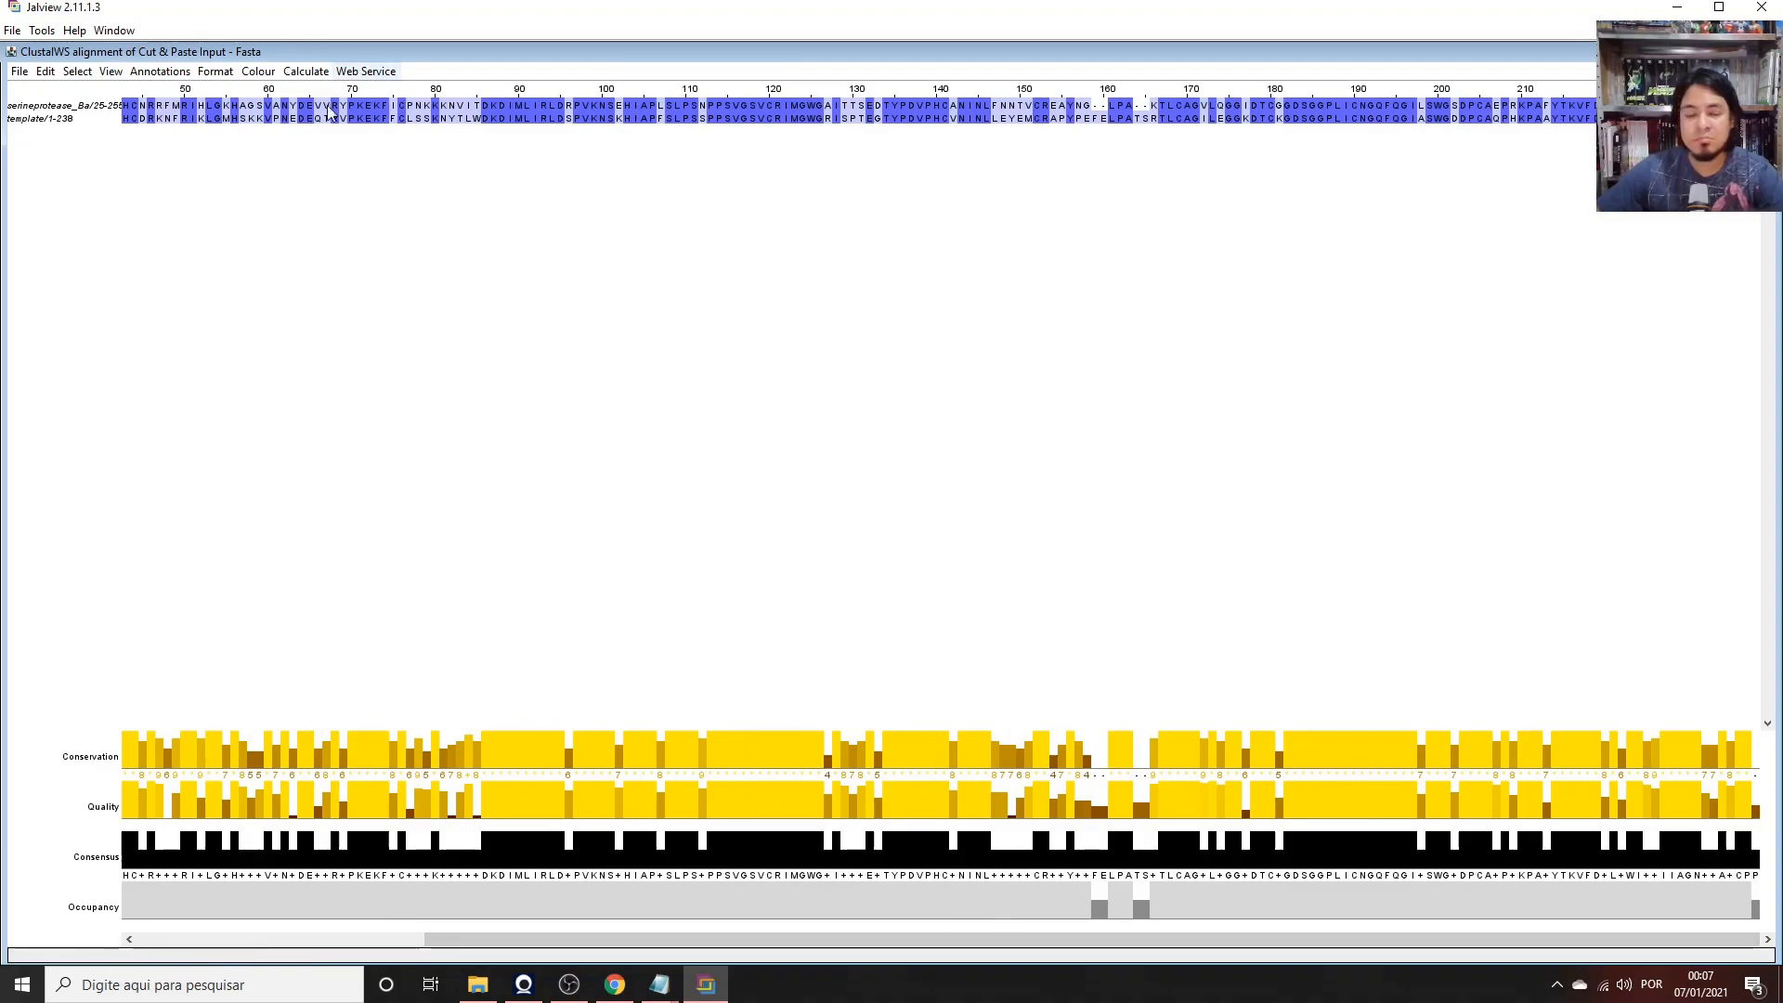
drag(715, 951, 104, 953)
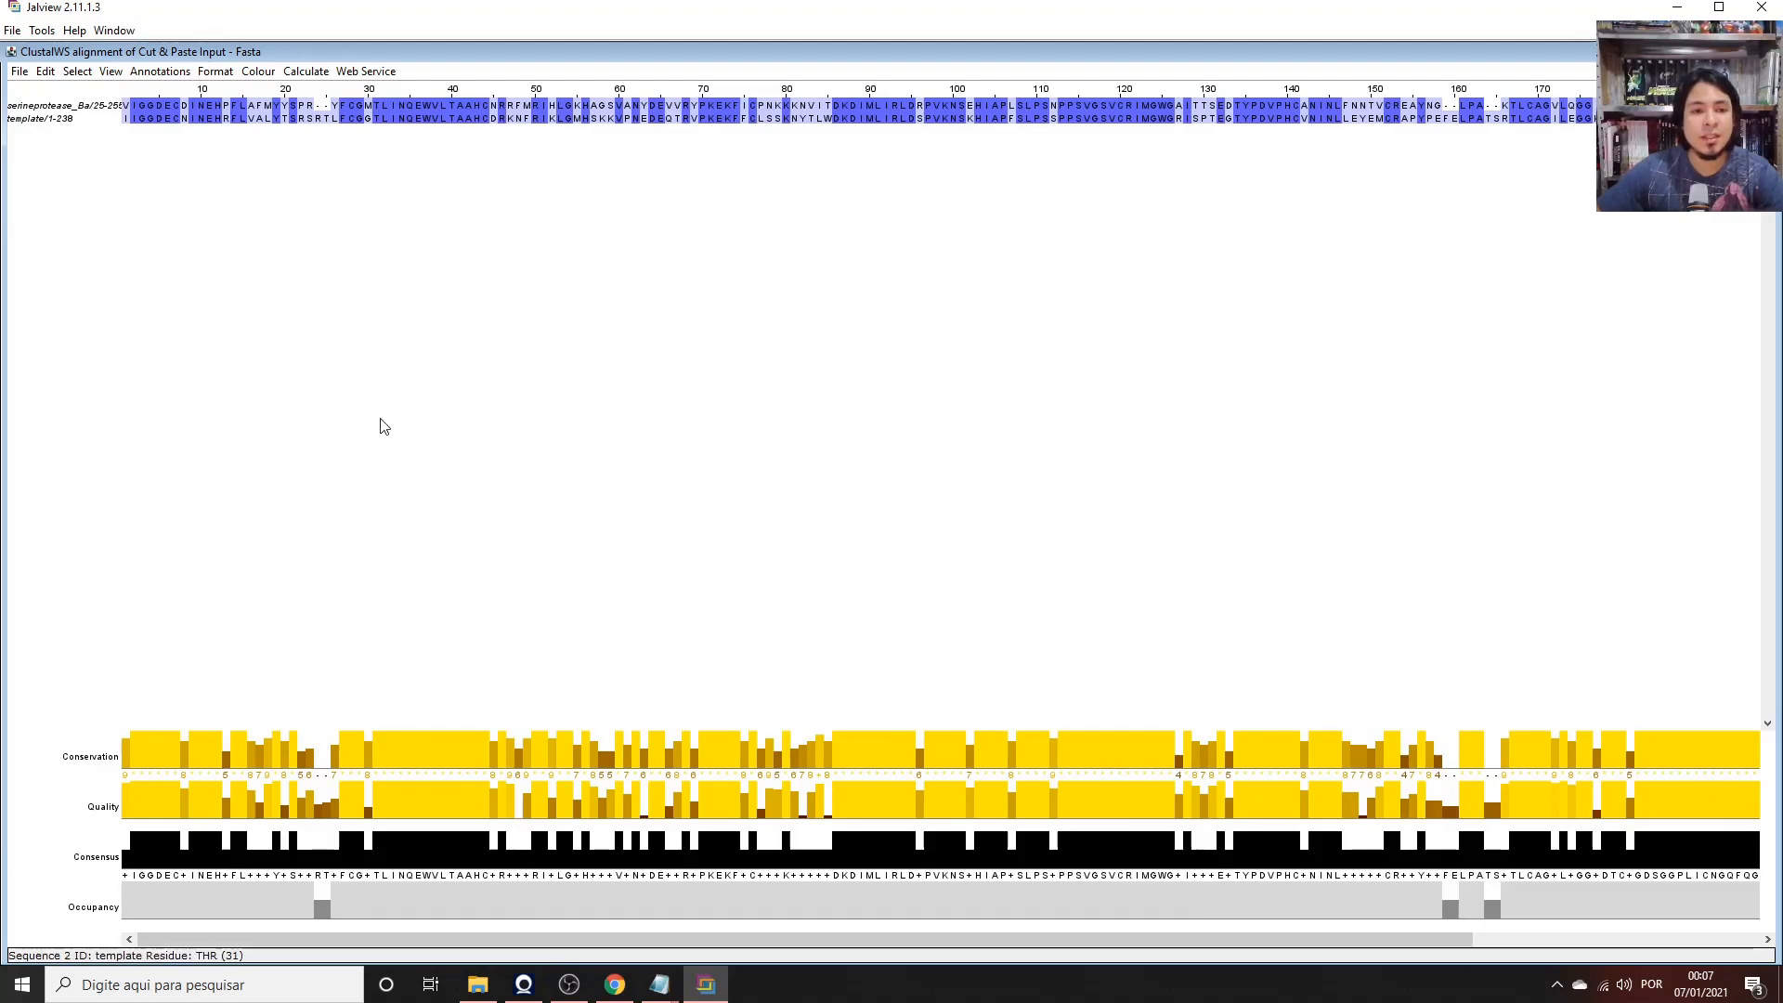
drag(427, 941, 318, 926)
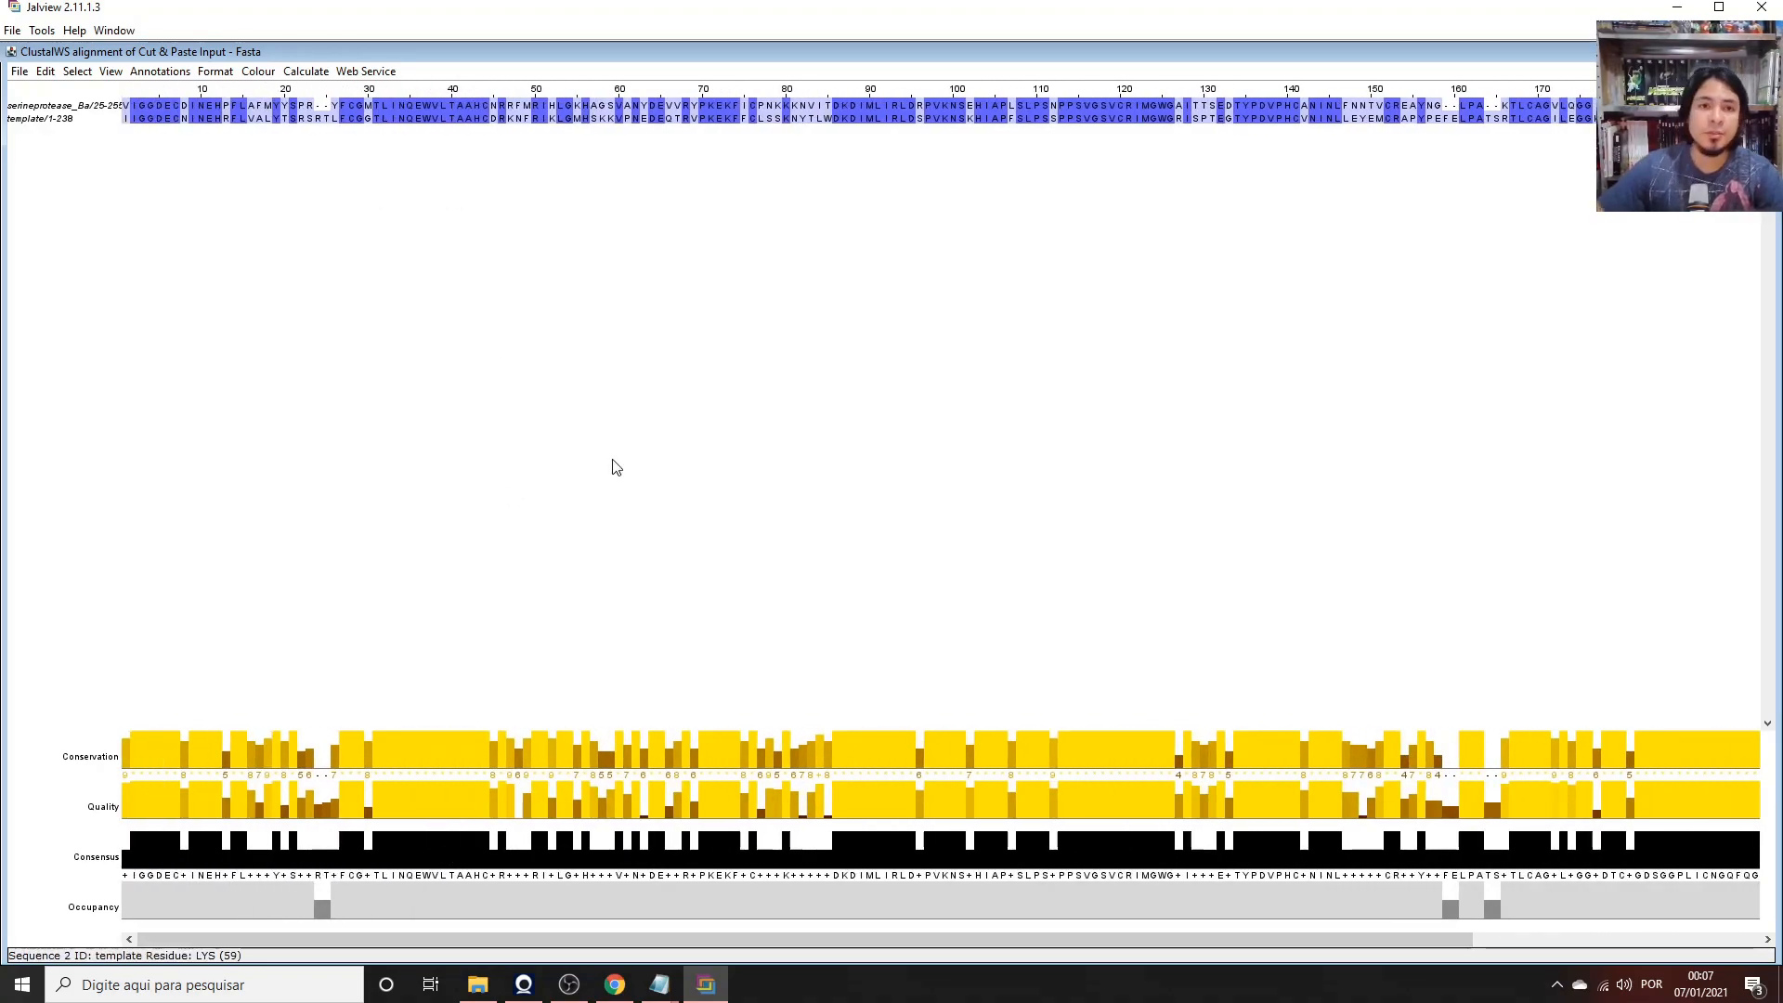
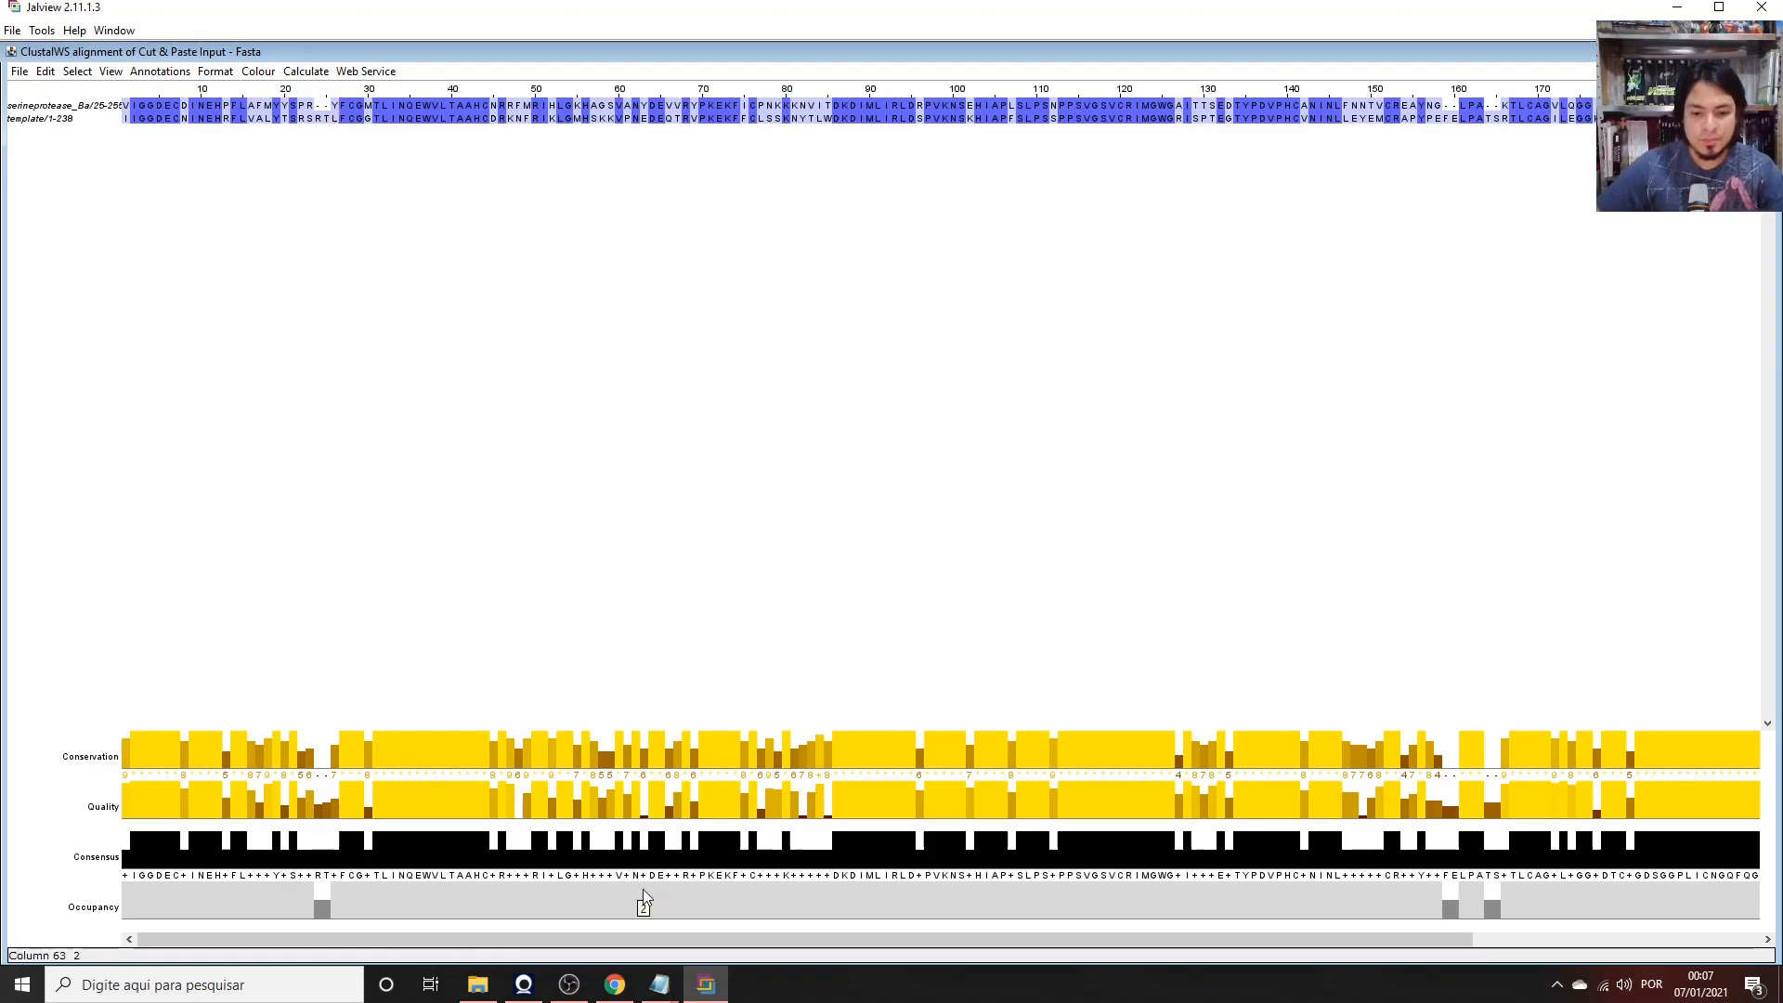
Open 4e7n.pdb from the tutorial_modeller folder in PyMOL and display its sequence in a widened window over the alignment.
click(477, 985)
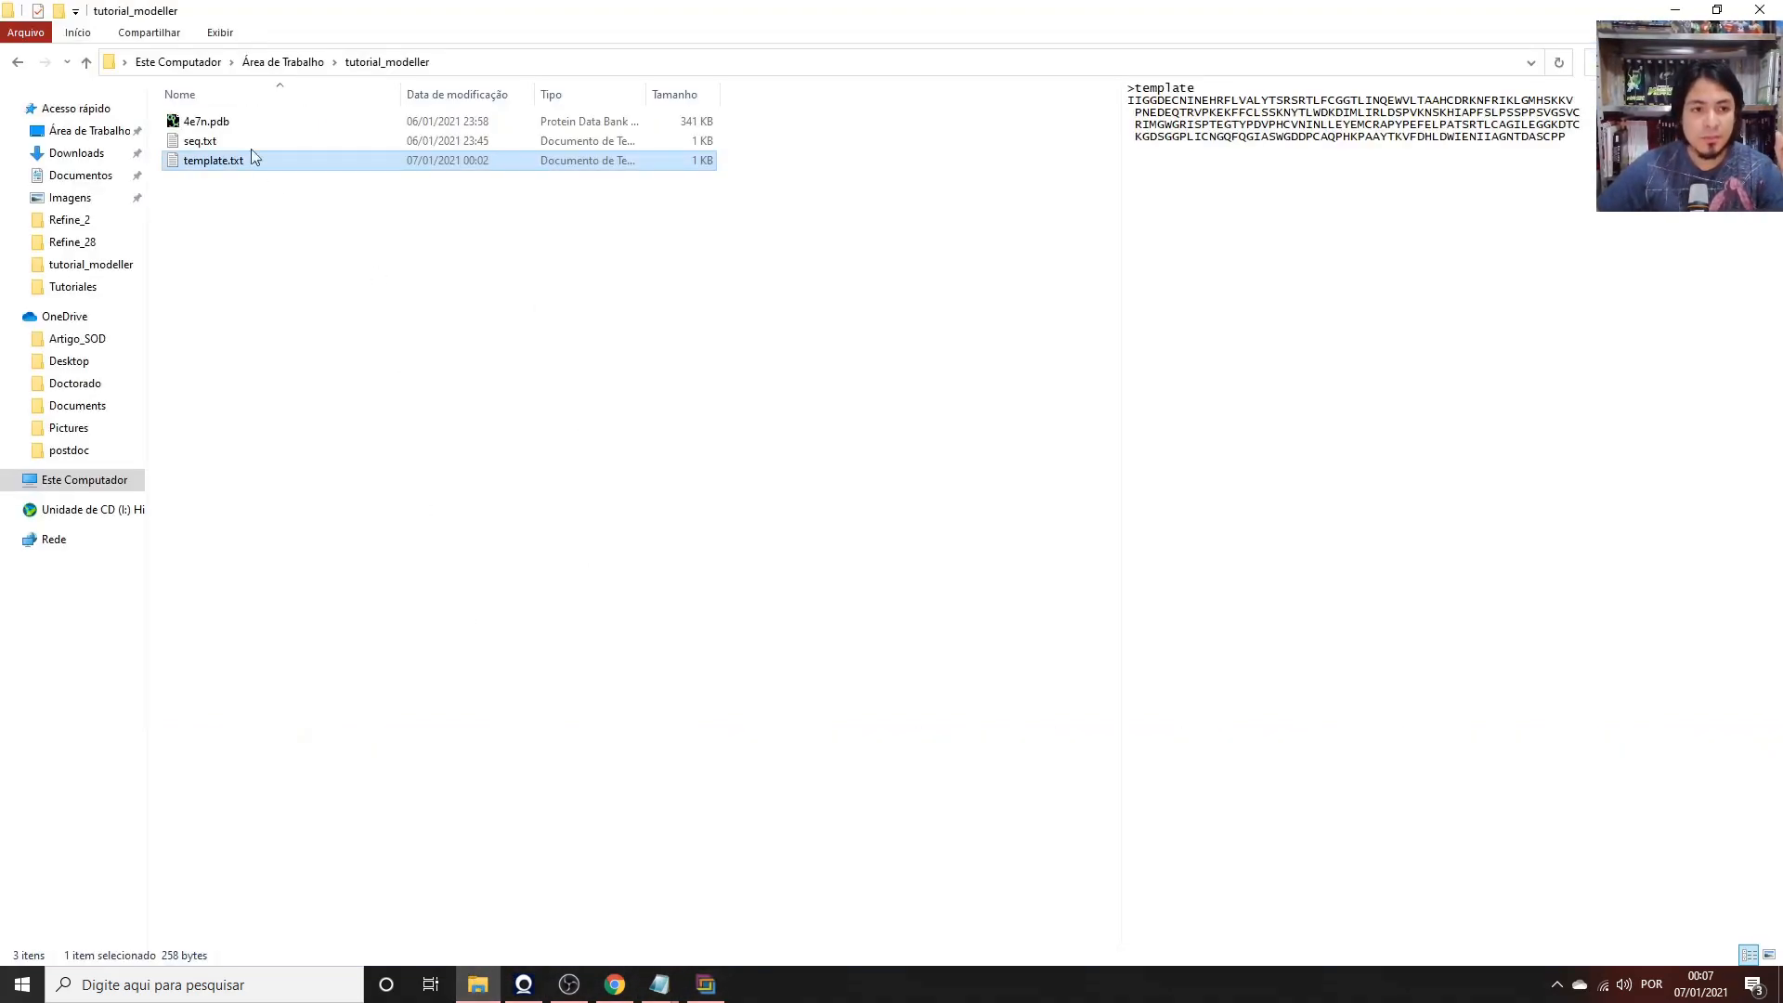
click(207, 122)
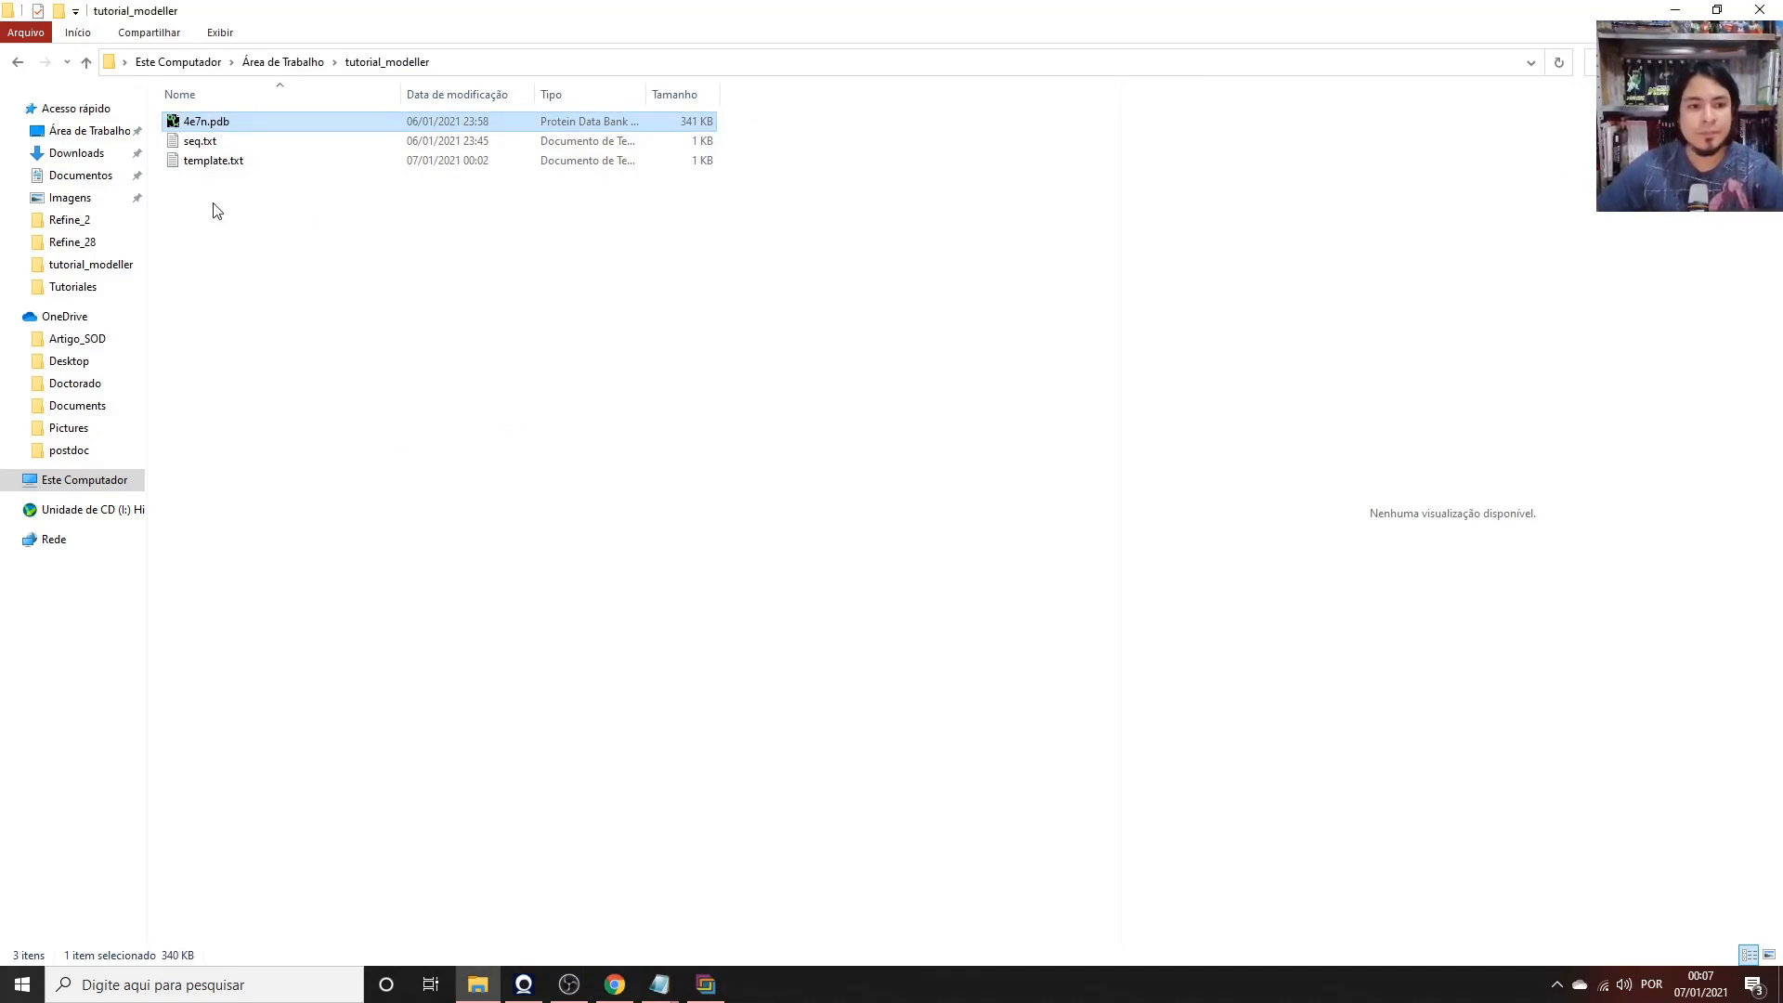
double_click(214, 129)
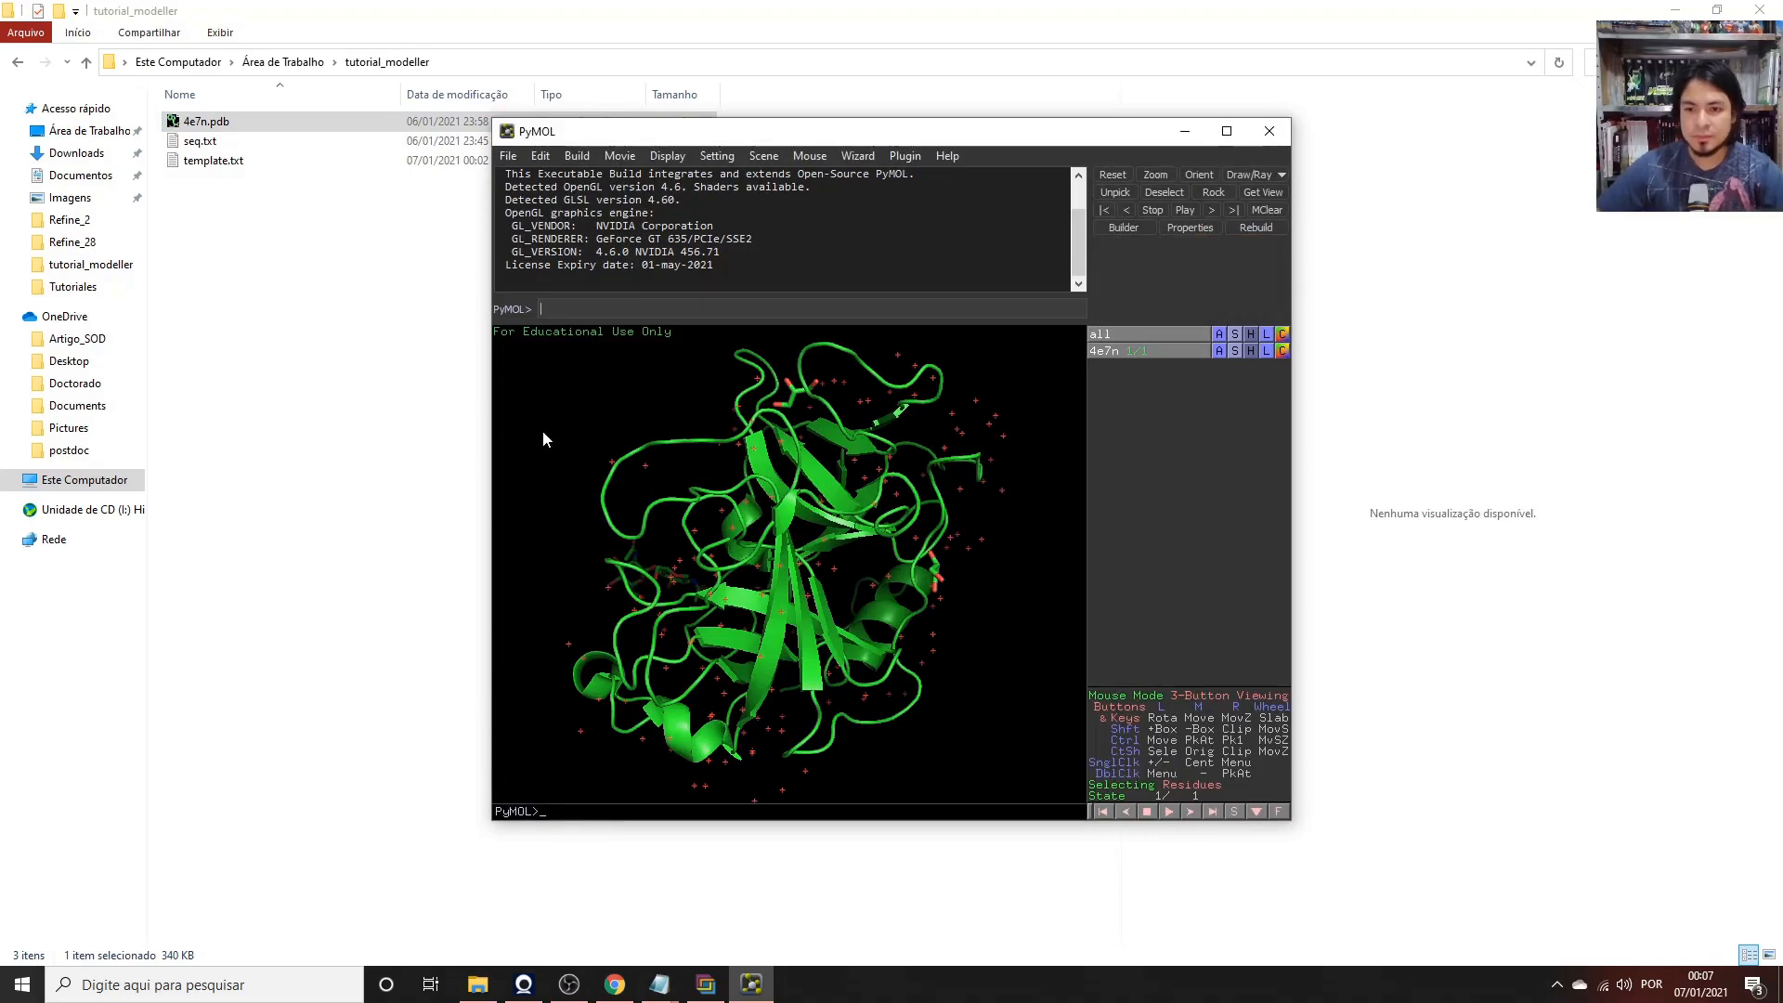
click(1675, 12)
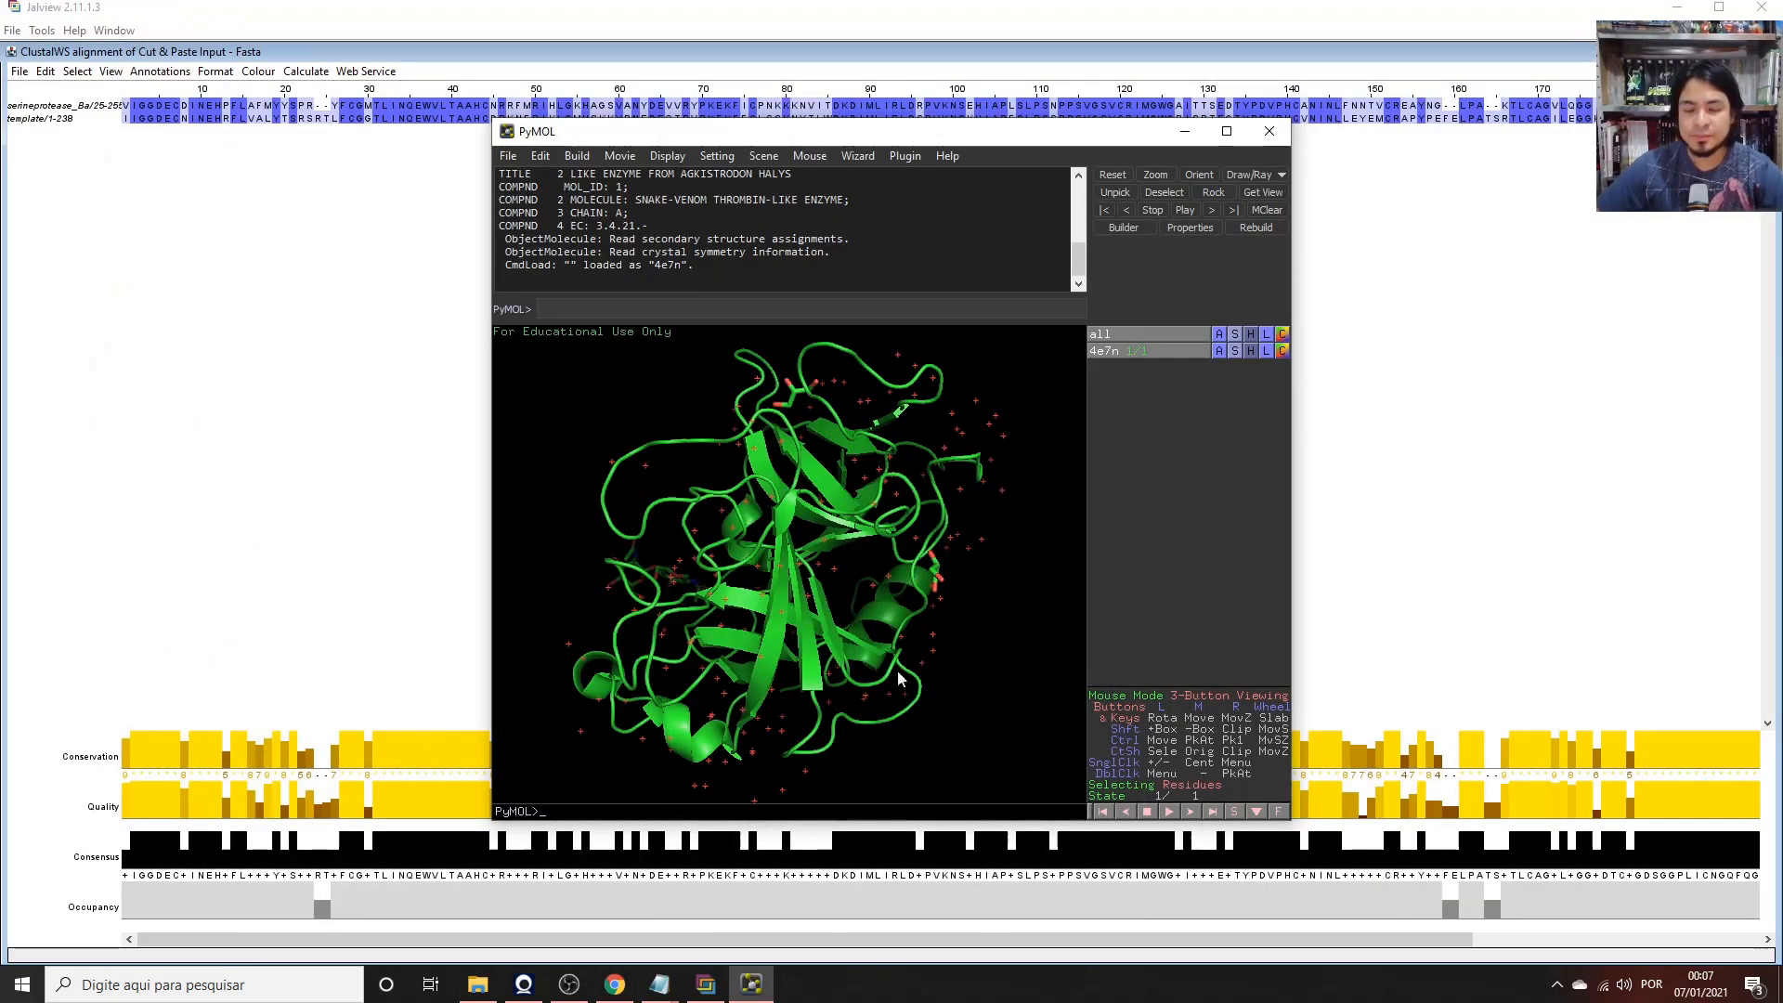
click(1233, 812)
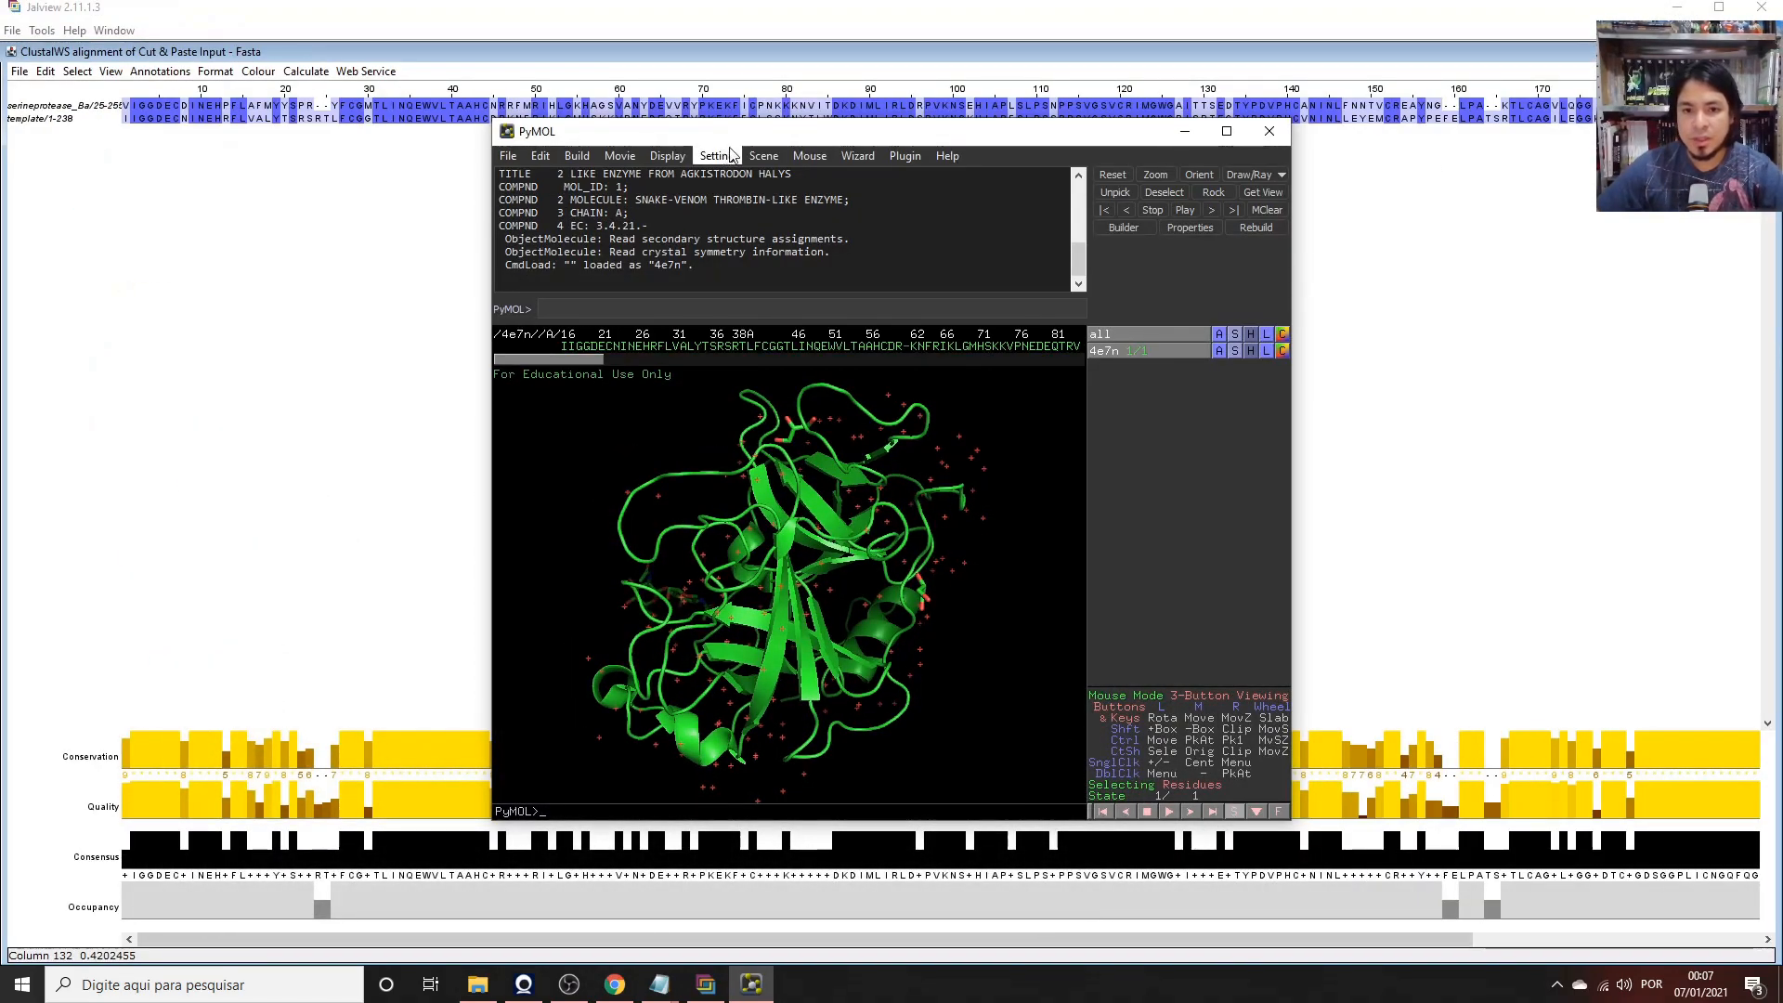
drag(744, 140, 691, 181)
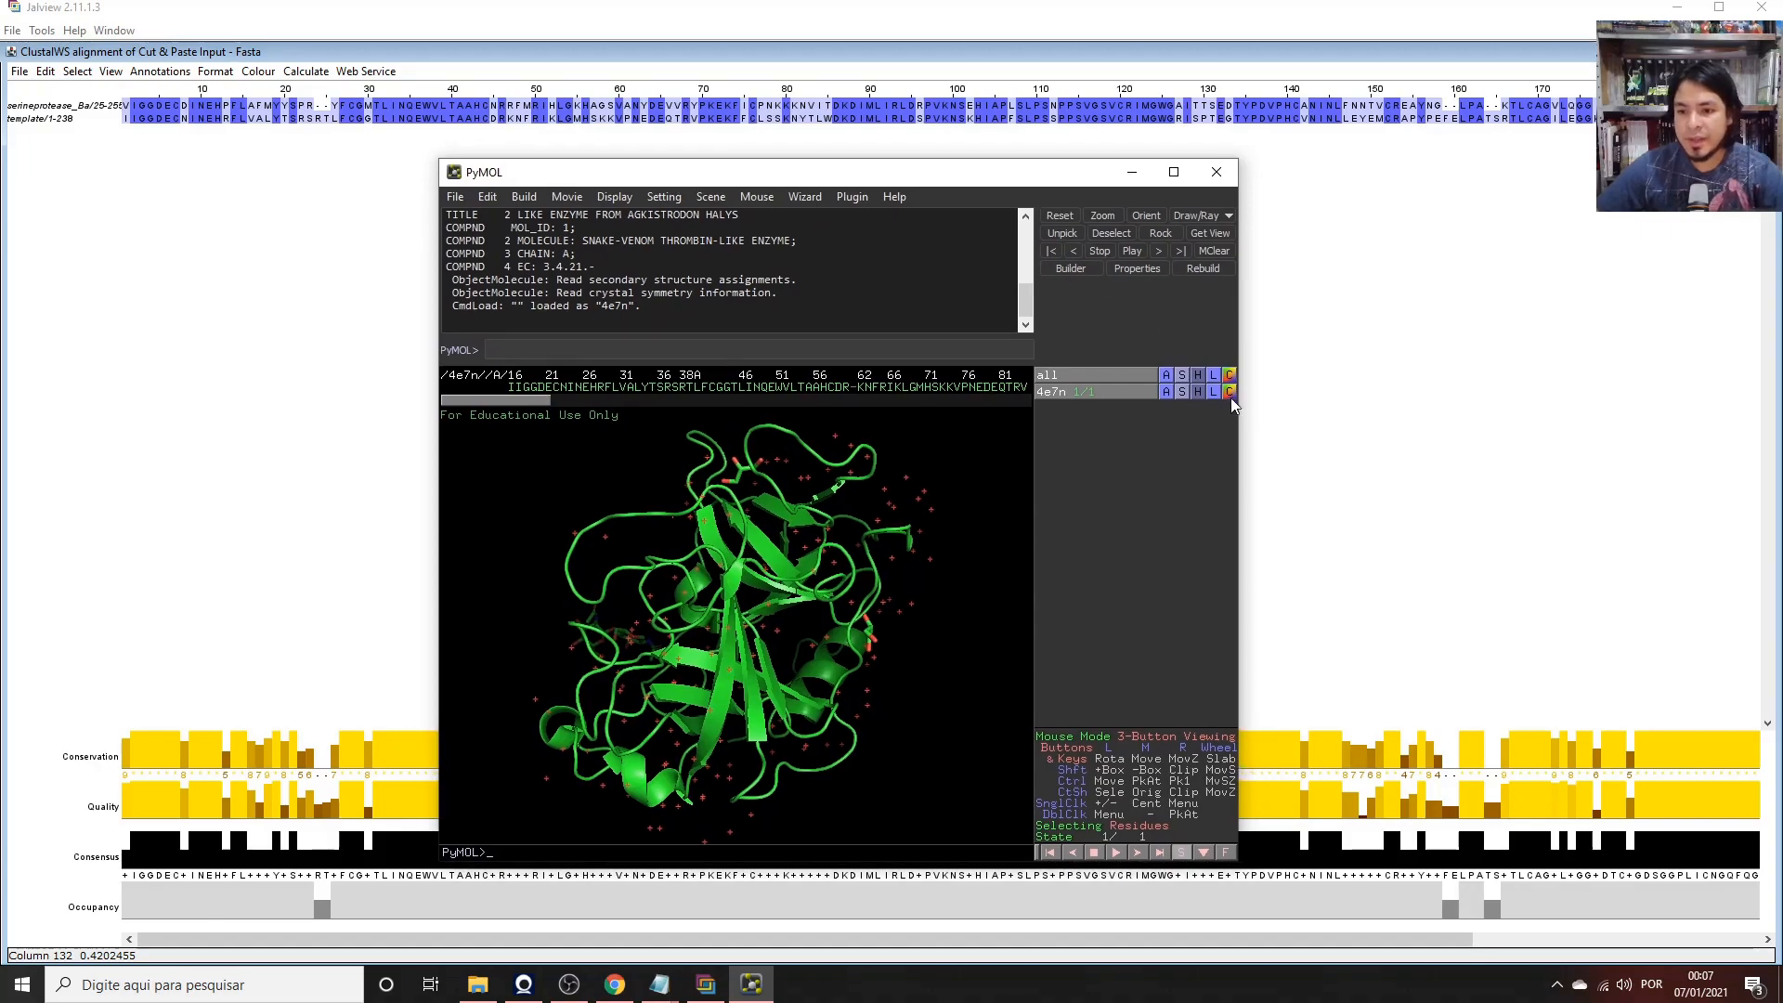
drag(1239, 469, 1729, 452)
drag(1088, 174, 868, 165)
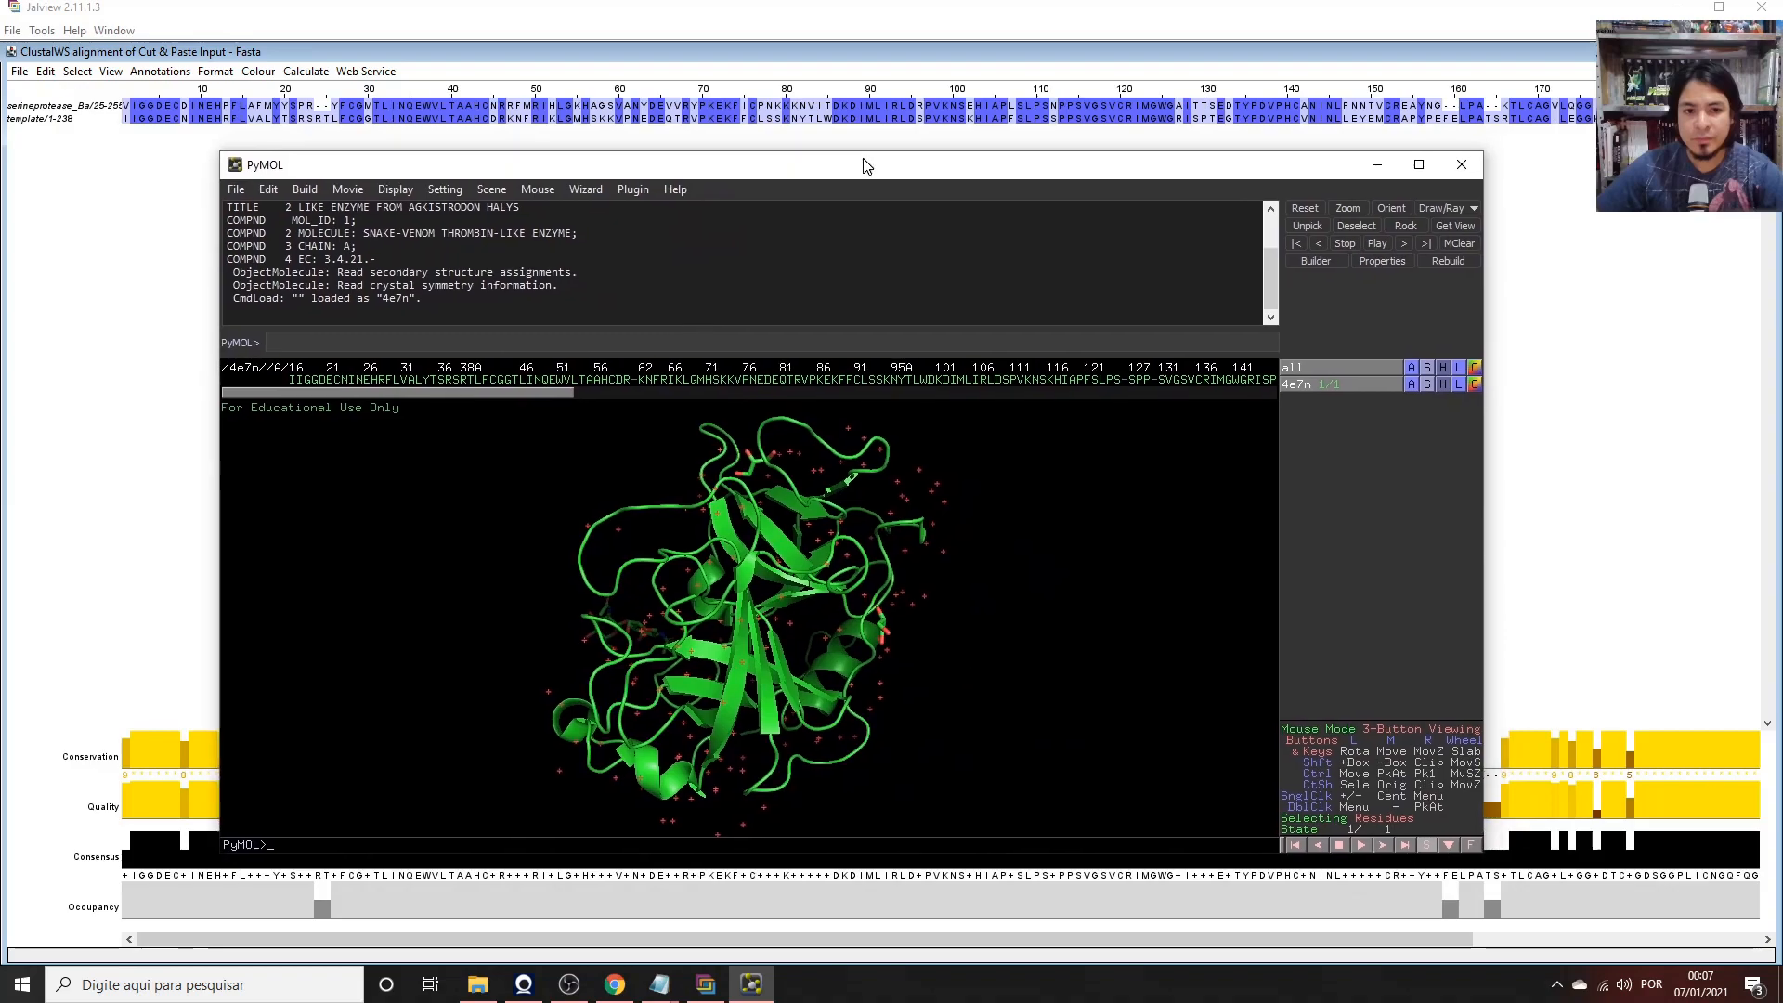
Colour the 4e7n structure by secondary structure, with red helices, yellow sheets and green loops.
click(1475, 386)
mouse_move(1431, 438)
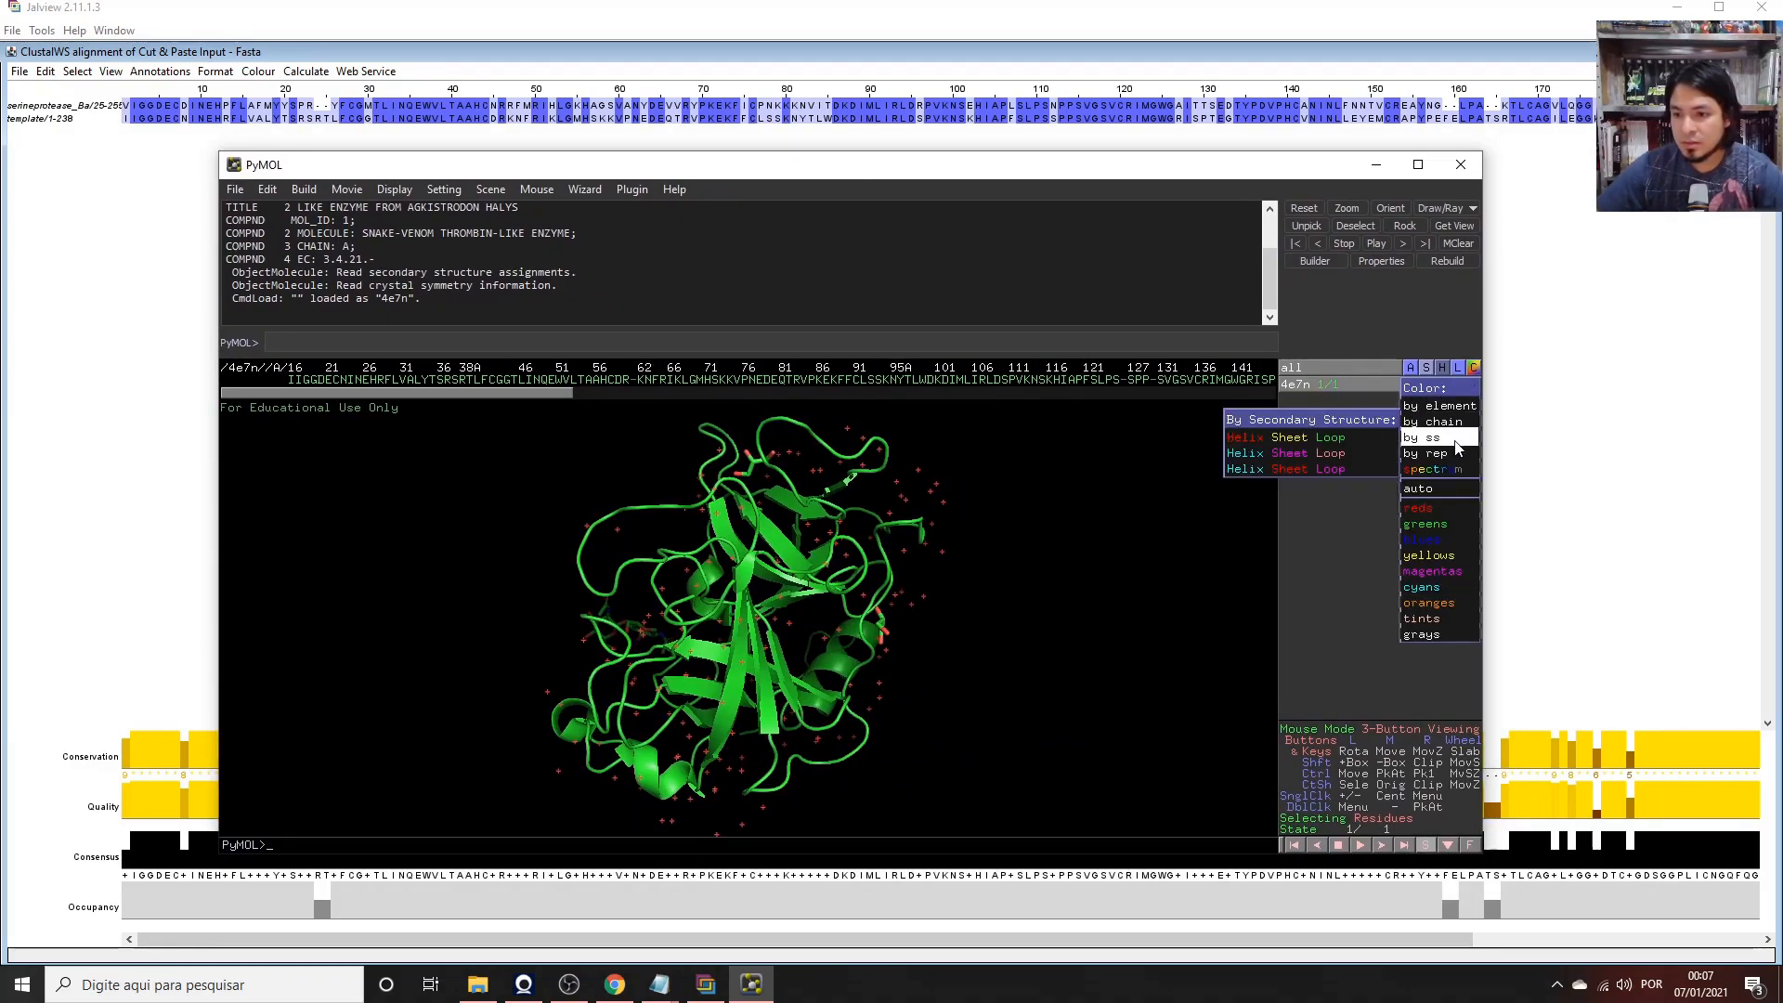
click(1285, 448)
drag(517, 543, 658, 511)
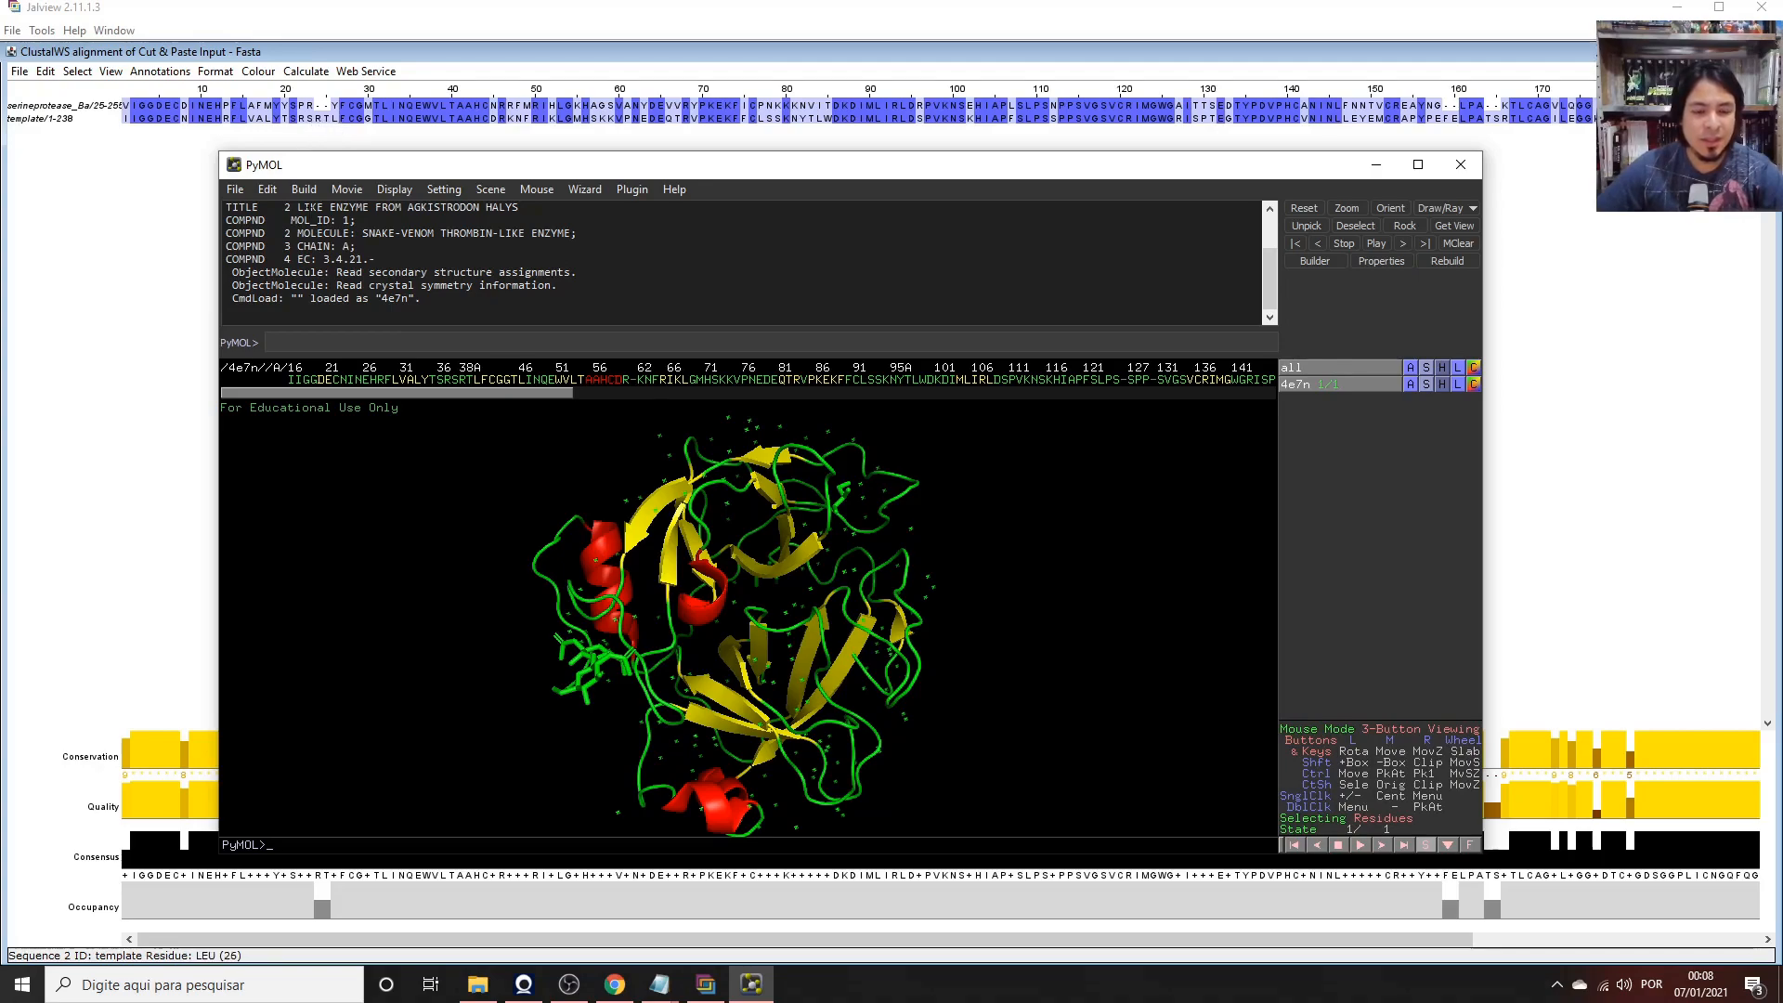
Select the R-T-L residues around position 38A to 40 in the 4e7n sequence and inspect them close up in the structure.
click(456, 380)
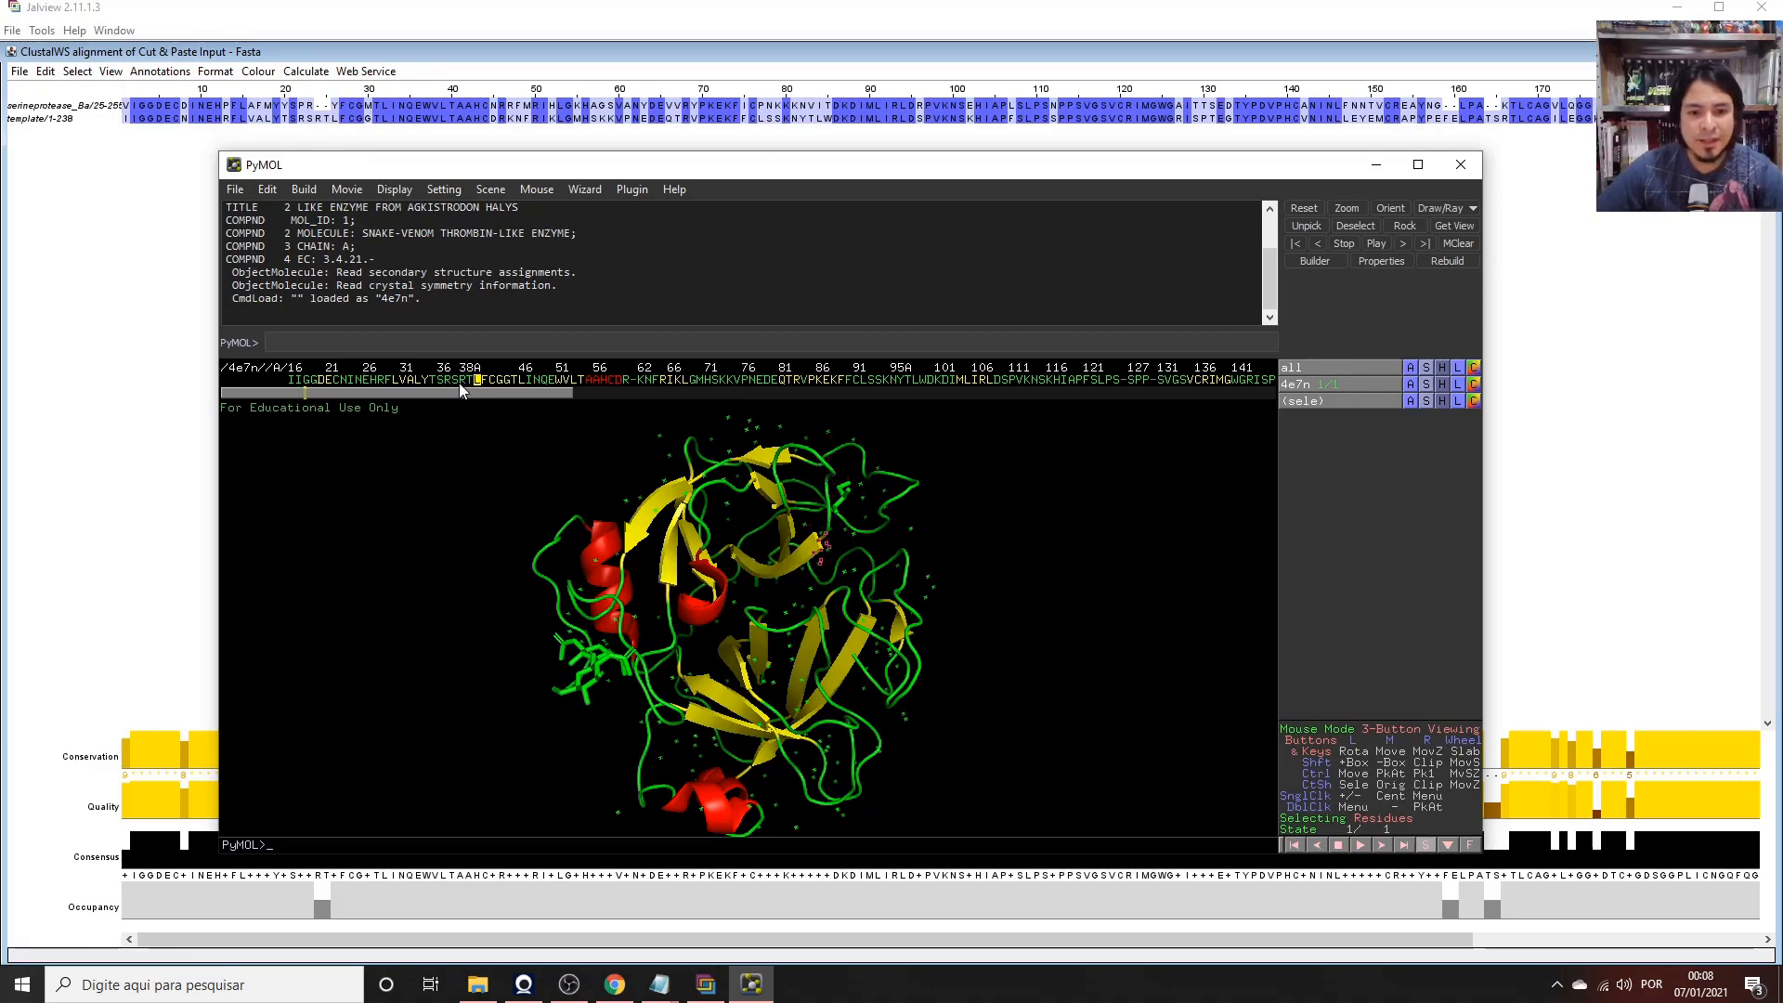
drag(984, 620, 799, 566)
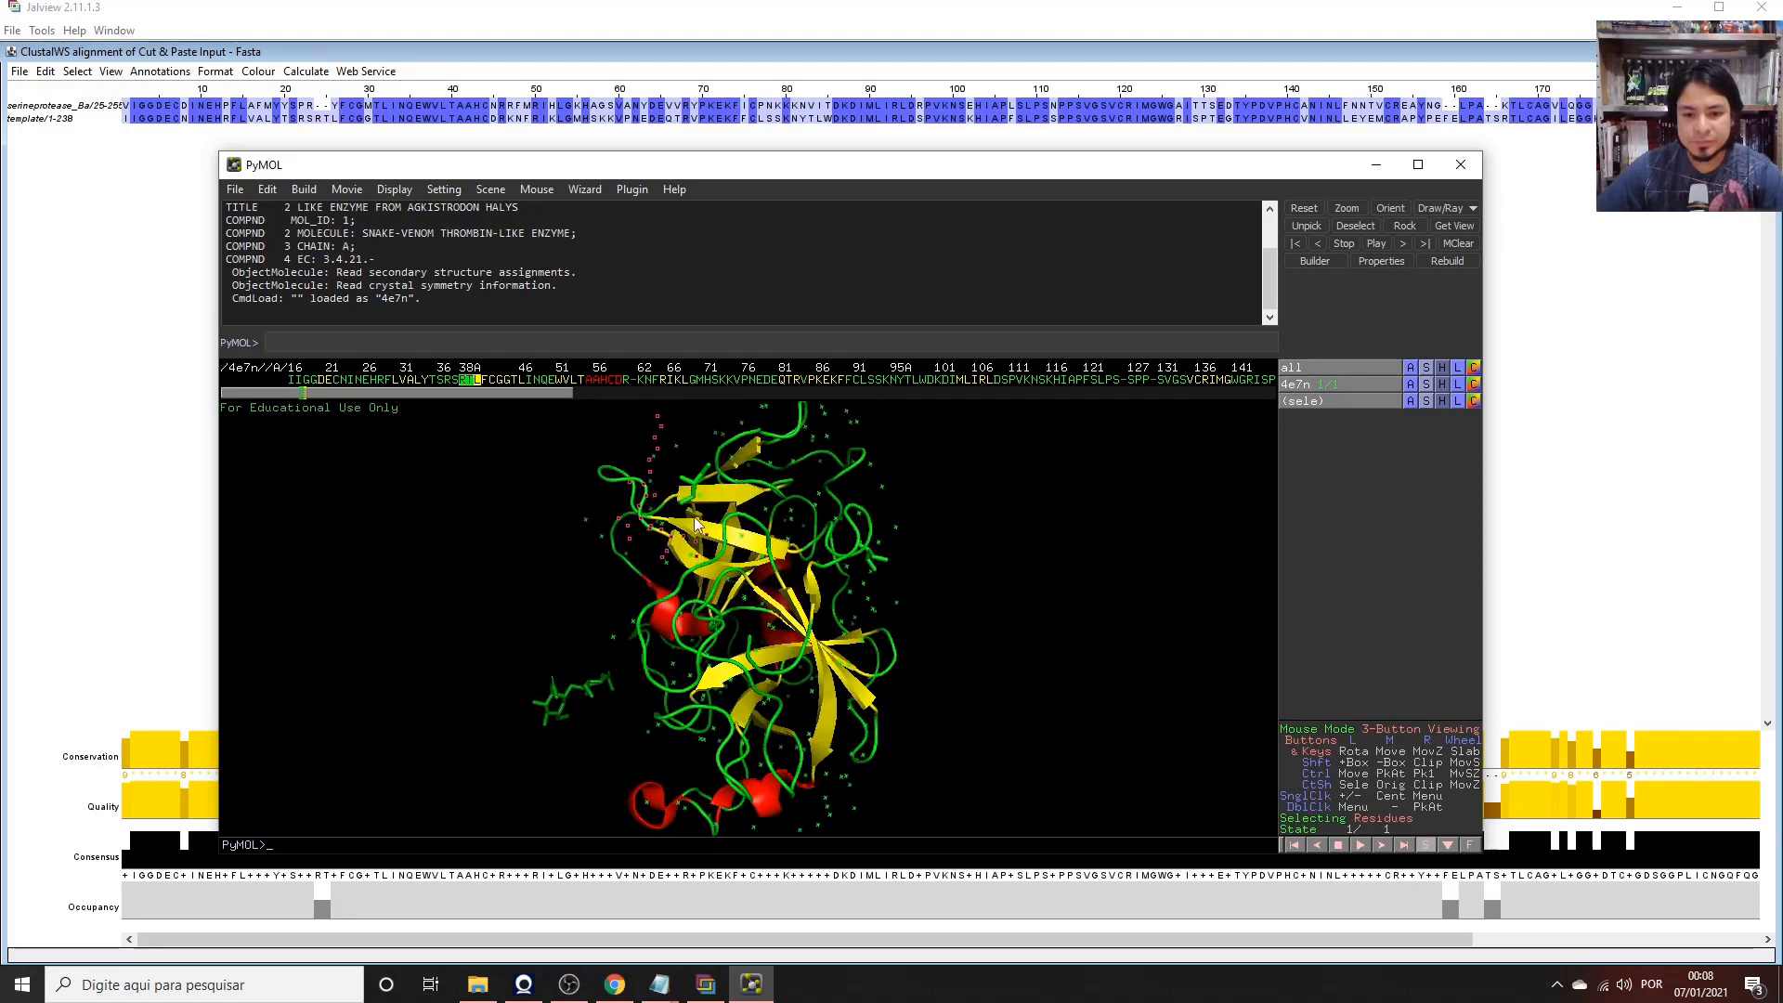
drag(668, 483, 641, 550)
middle_click(639, 506)
drag(743, 695, 578, 545)
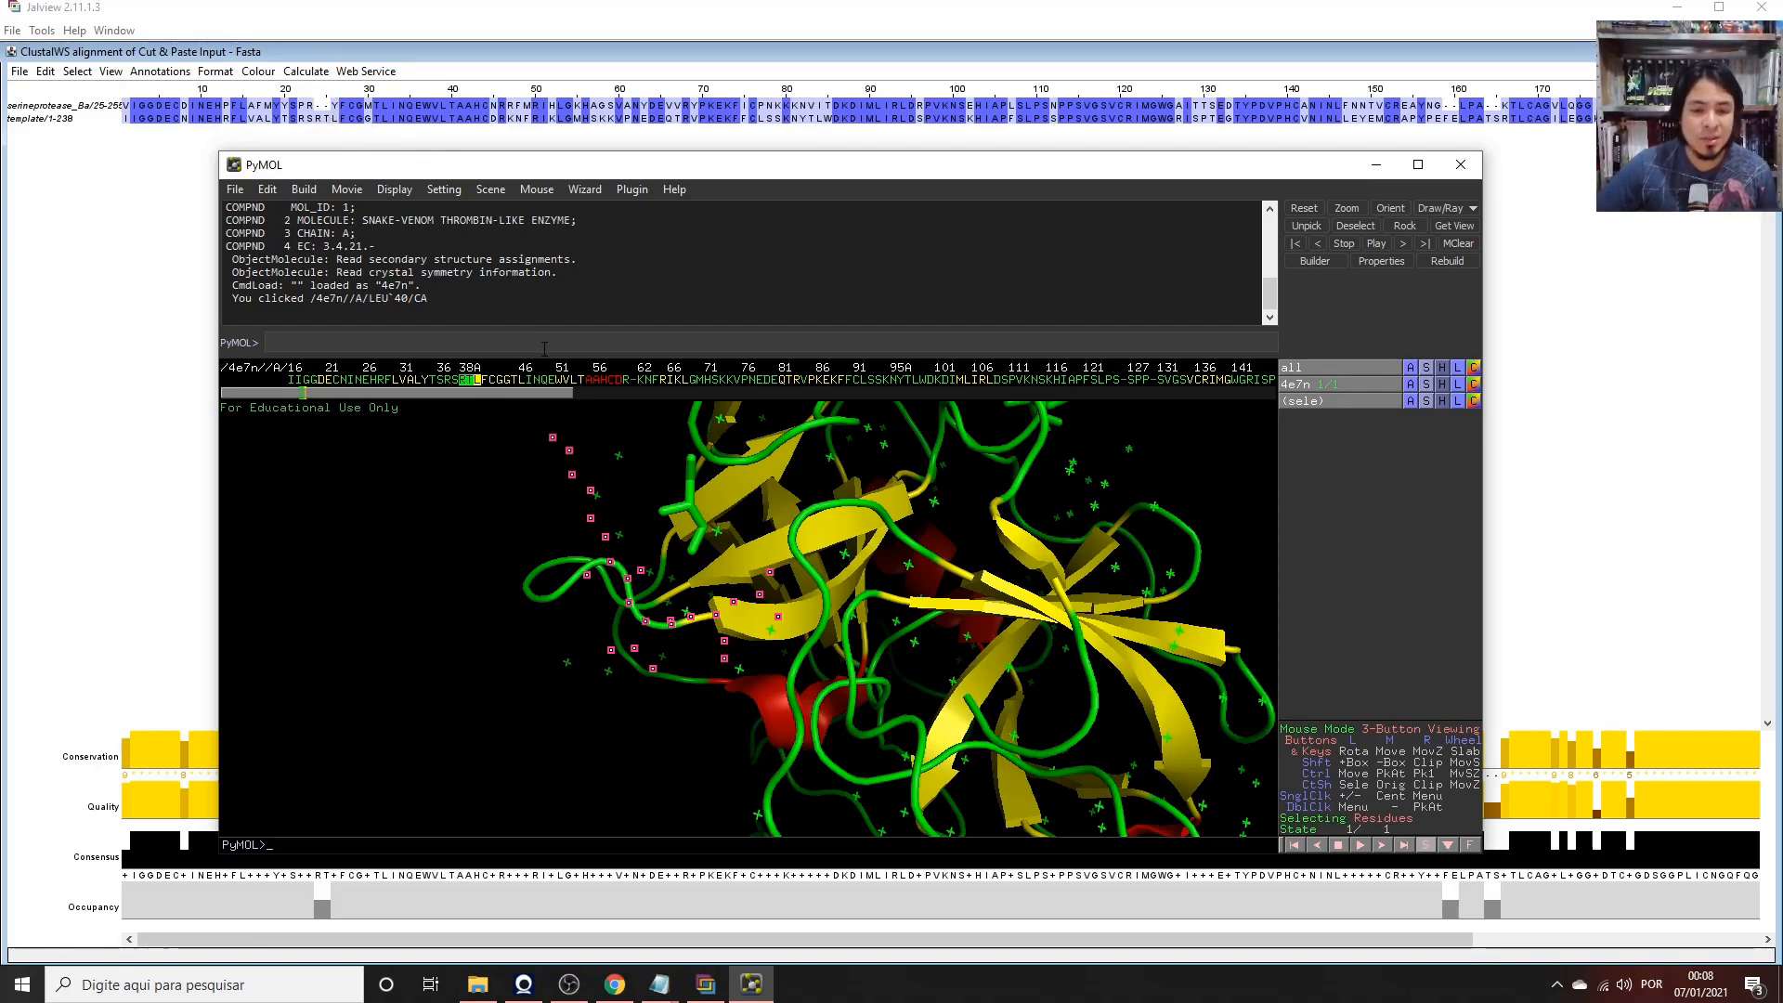
Examine the loop around residues 39 to 41 and its neighbouring strands from several angles, and return to the Jalview alignment.
drag(786, 622, 585, 706)
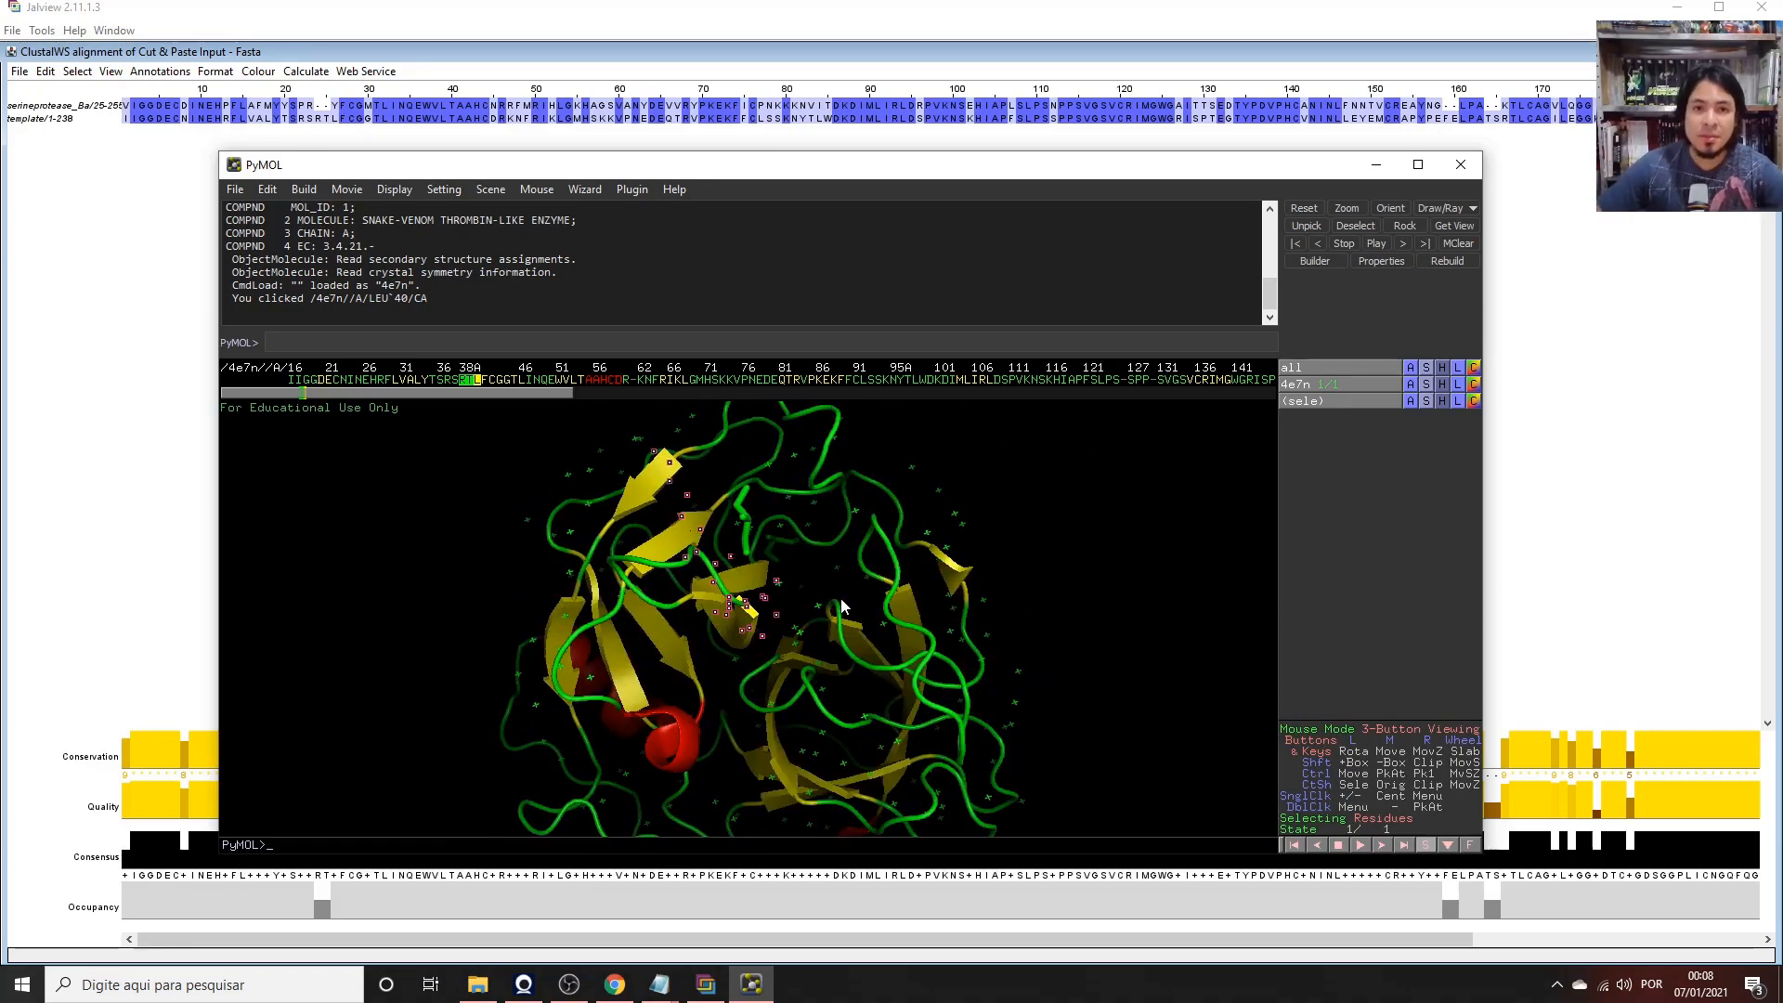
drag(839, 612, 761, 617)
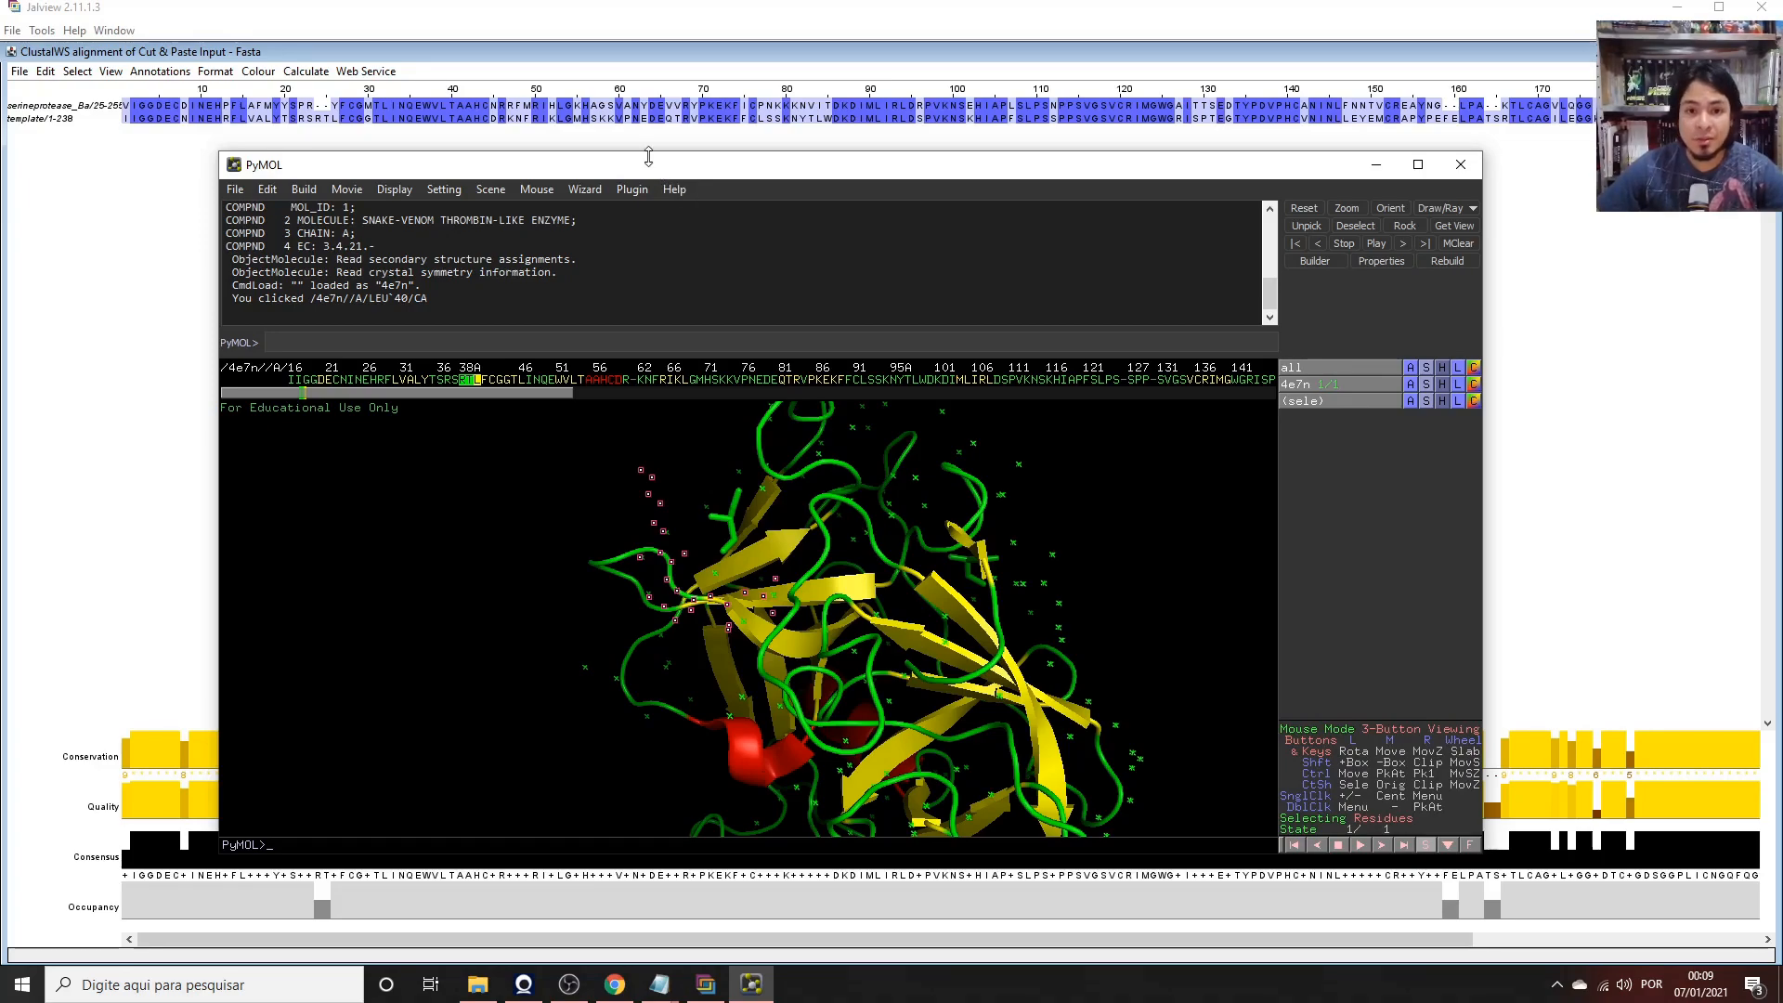
drag(648, 158, 649, 144)
click(714, 584)
drag(806, 662, 724, 628)
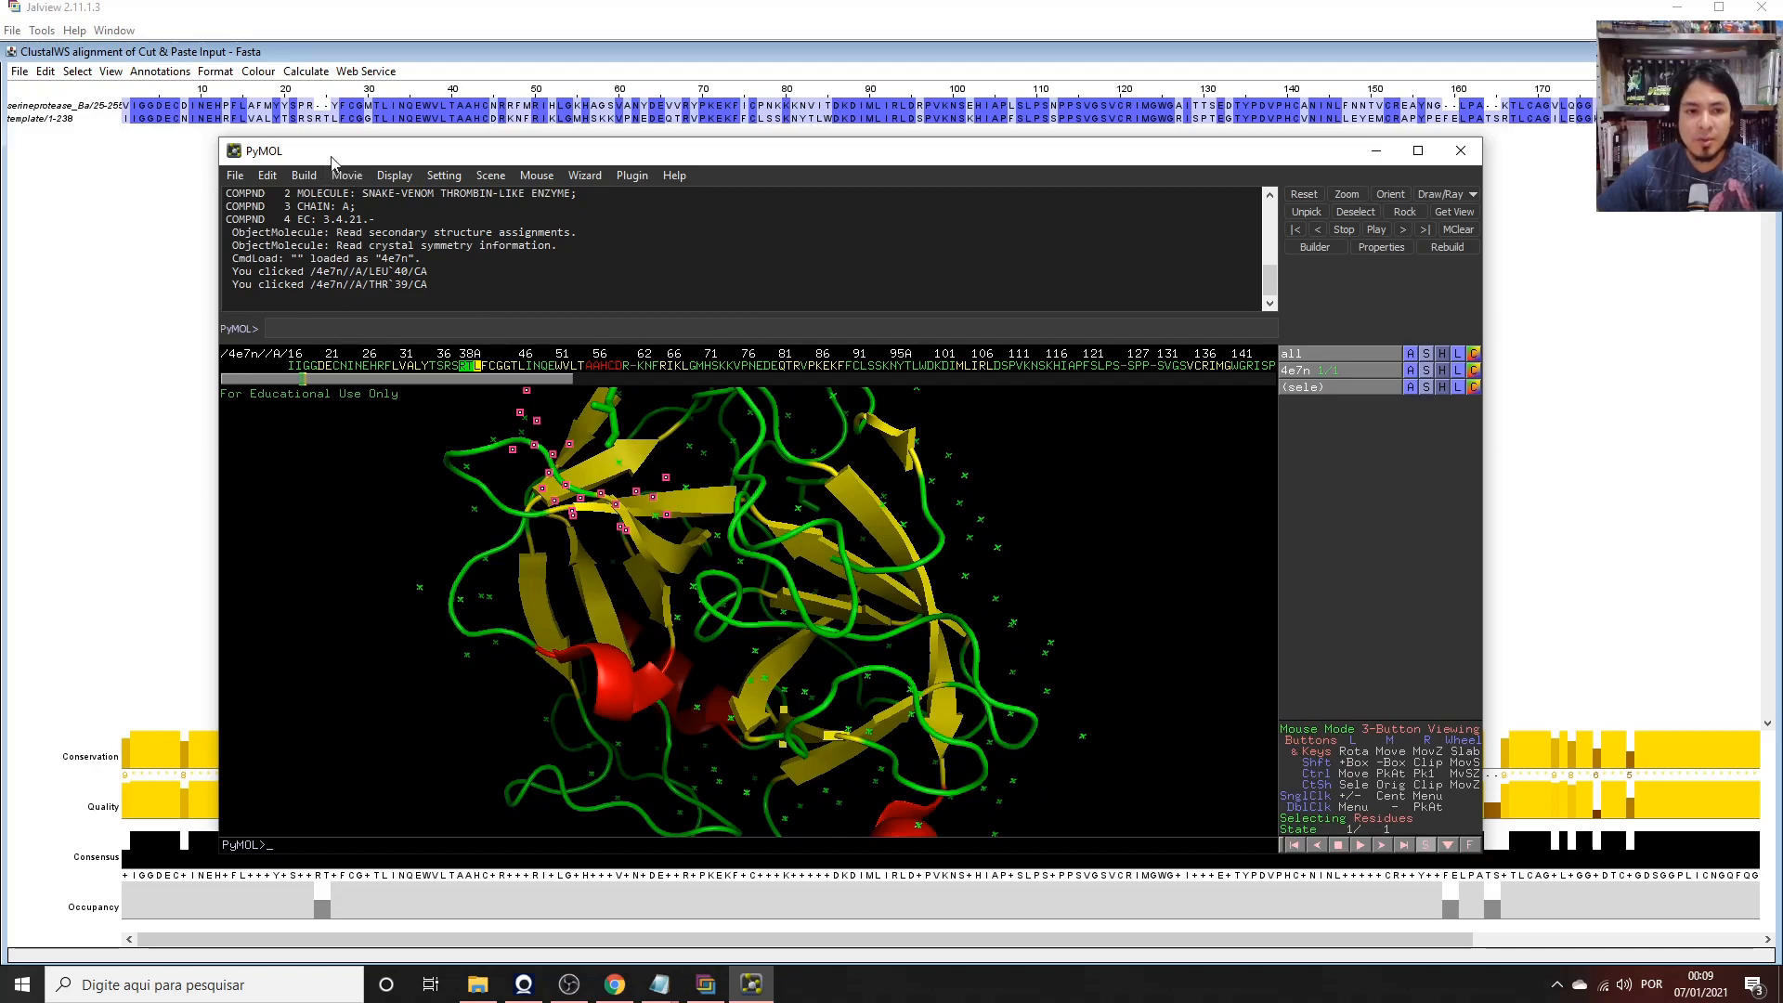
drag(644, 600, 767, 580)
click(778, 675)
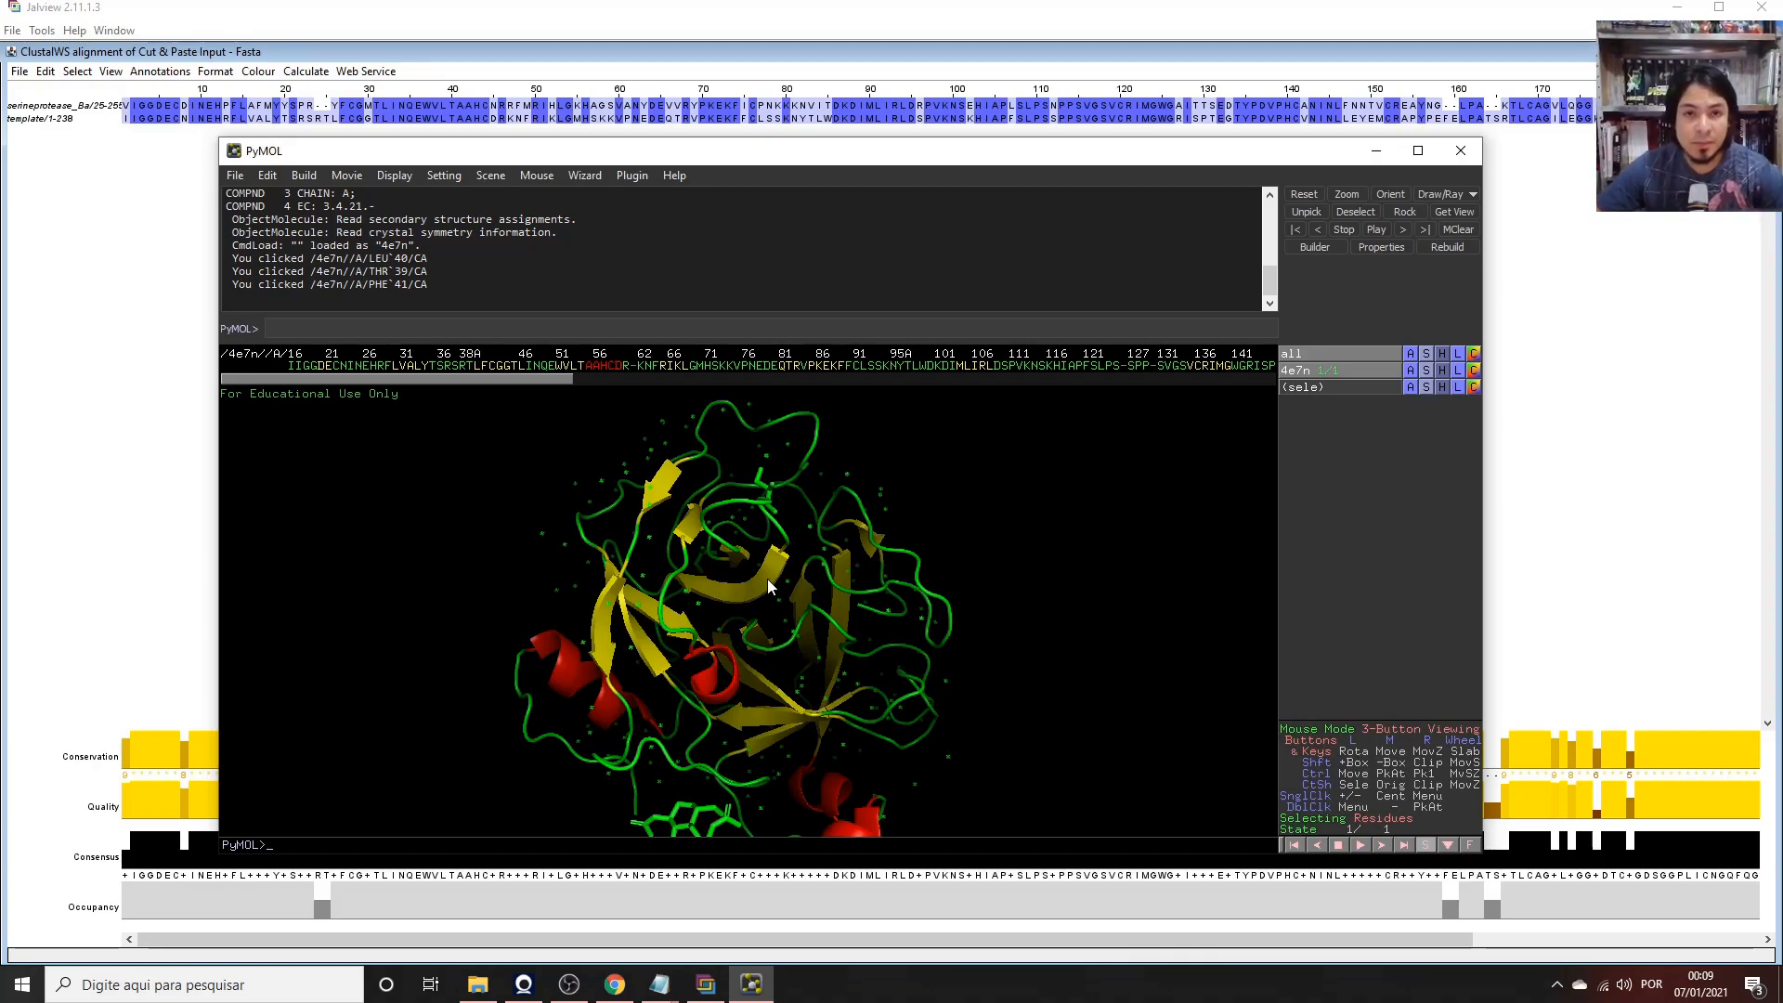
drag(750, 639, 797, 674)
click(1375, 152)
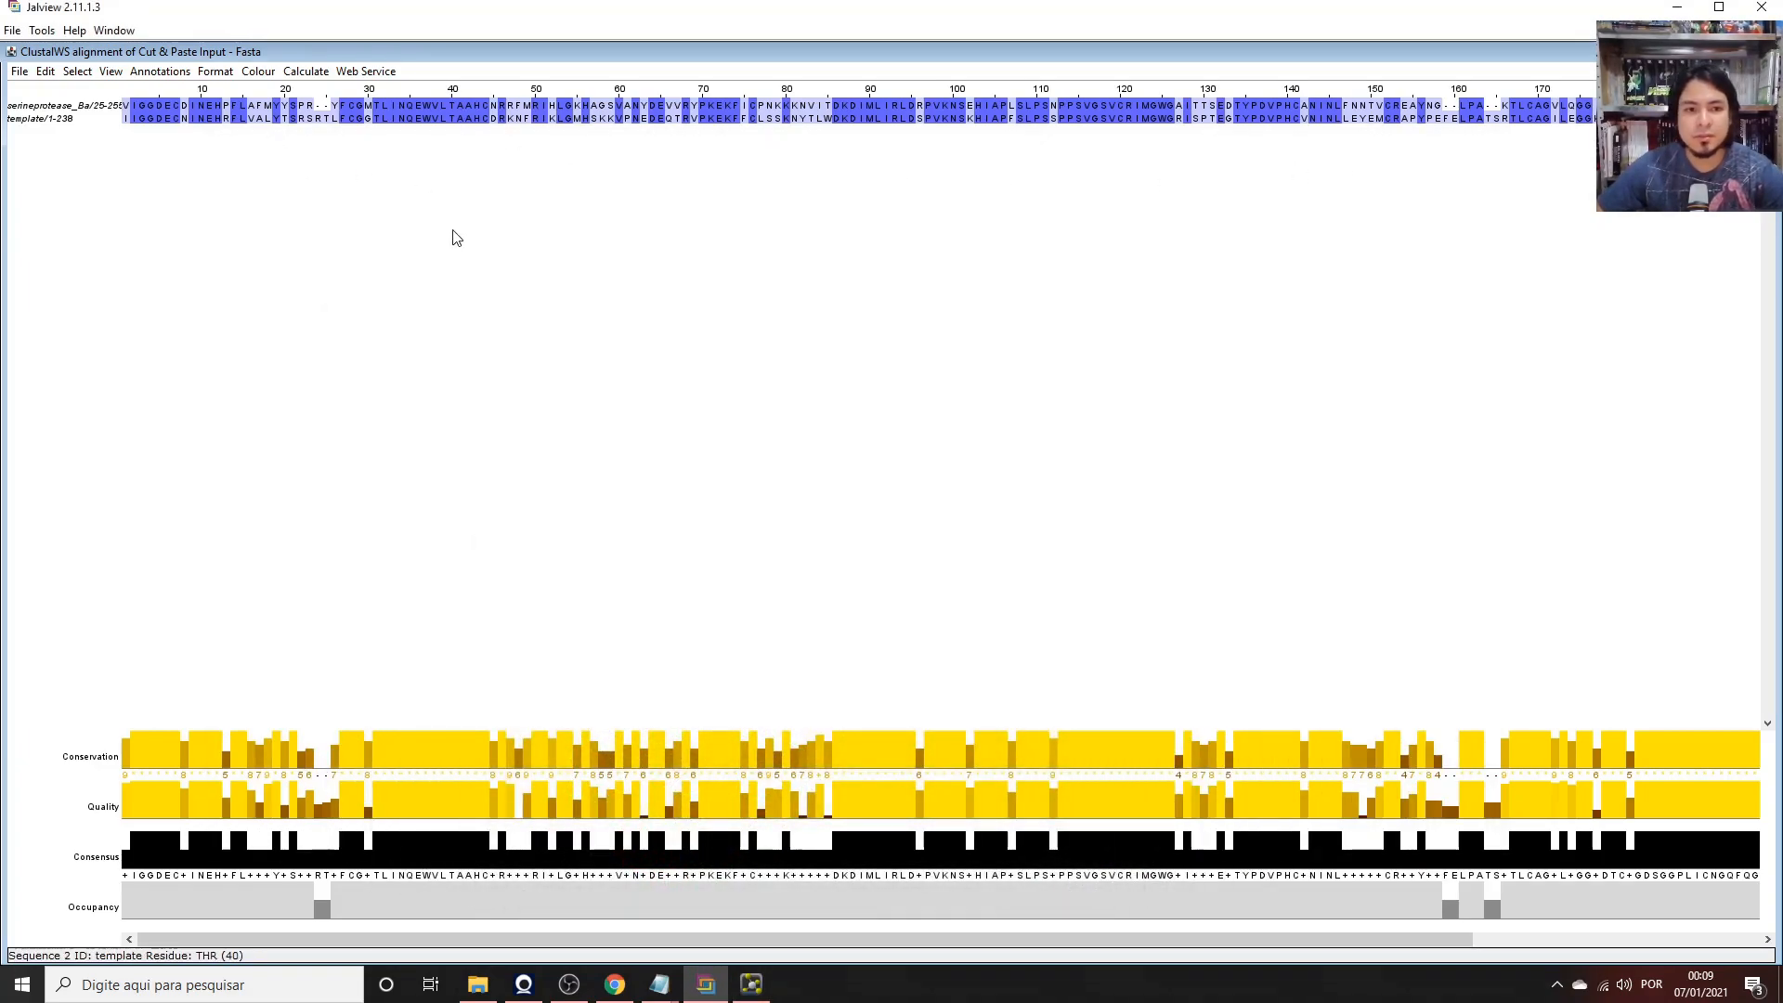
Start saving the trimmed alignment to a file in the desktop's tutorial_modeller folder.
click(22, 74)
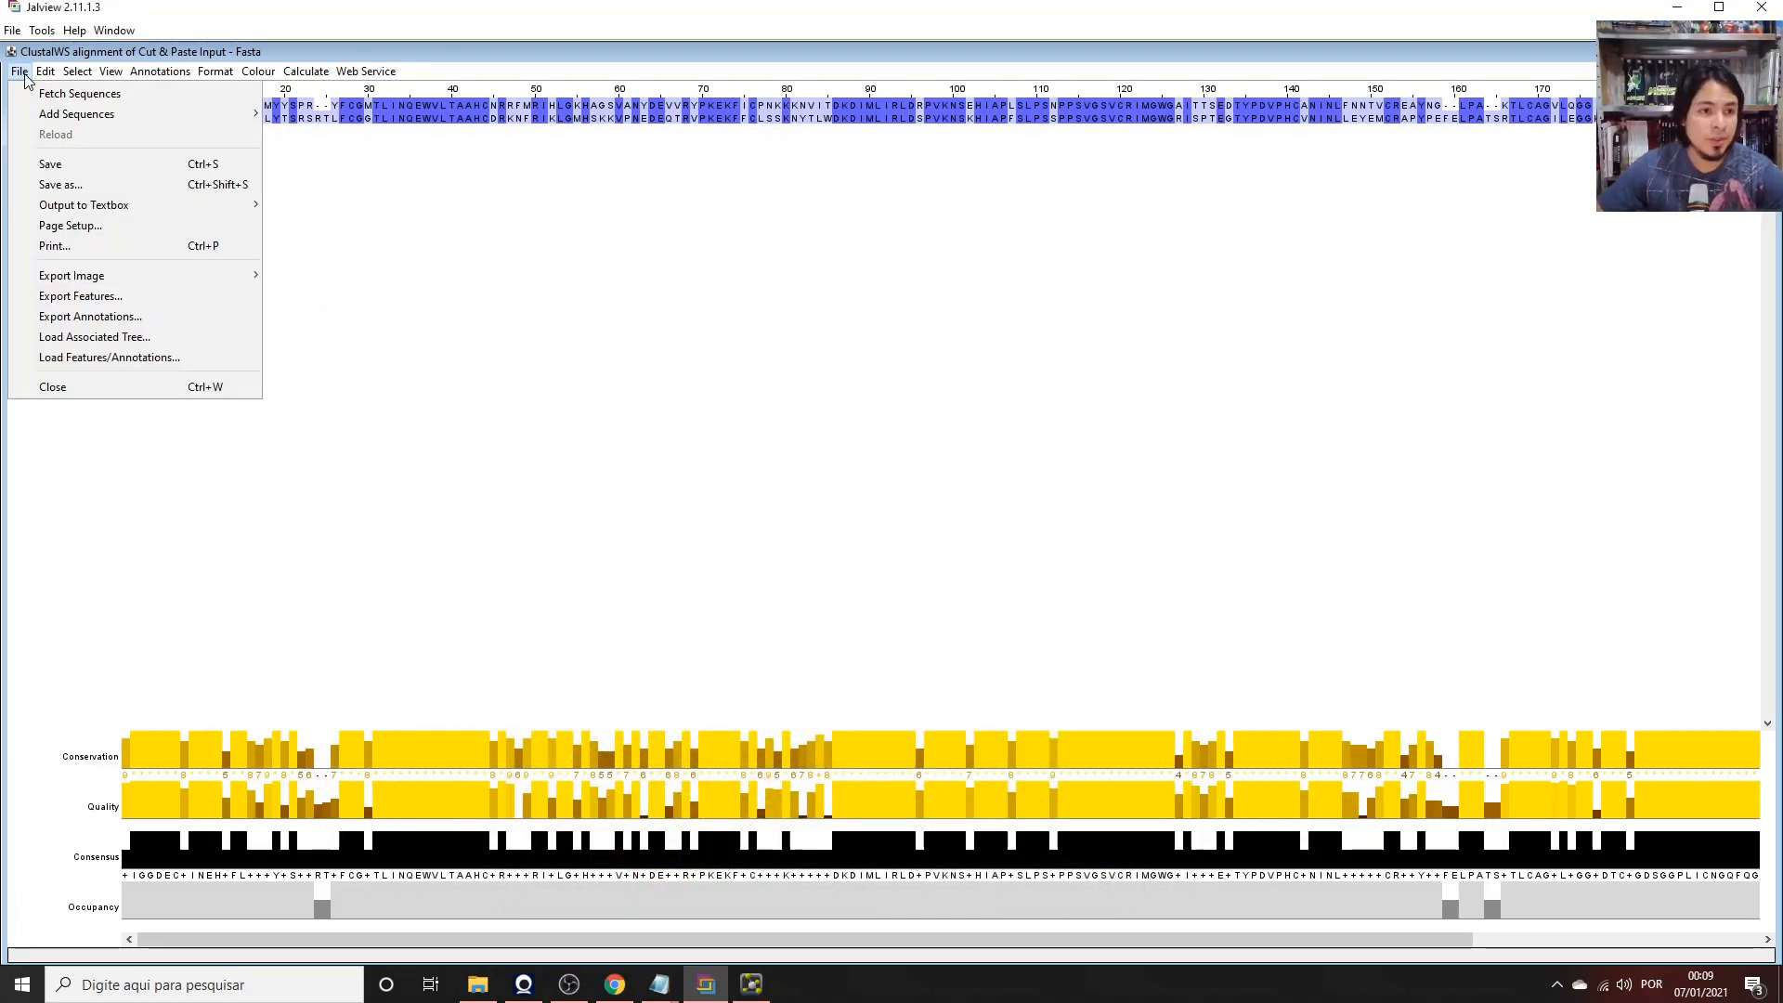
click(46, 179)
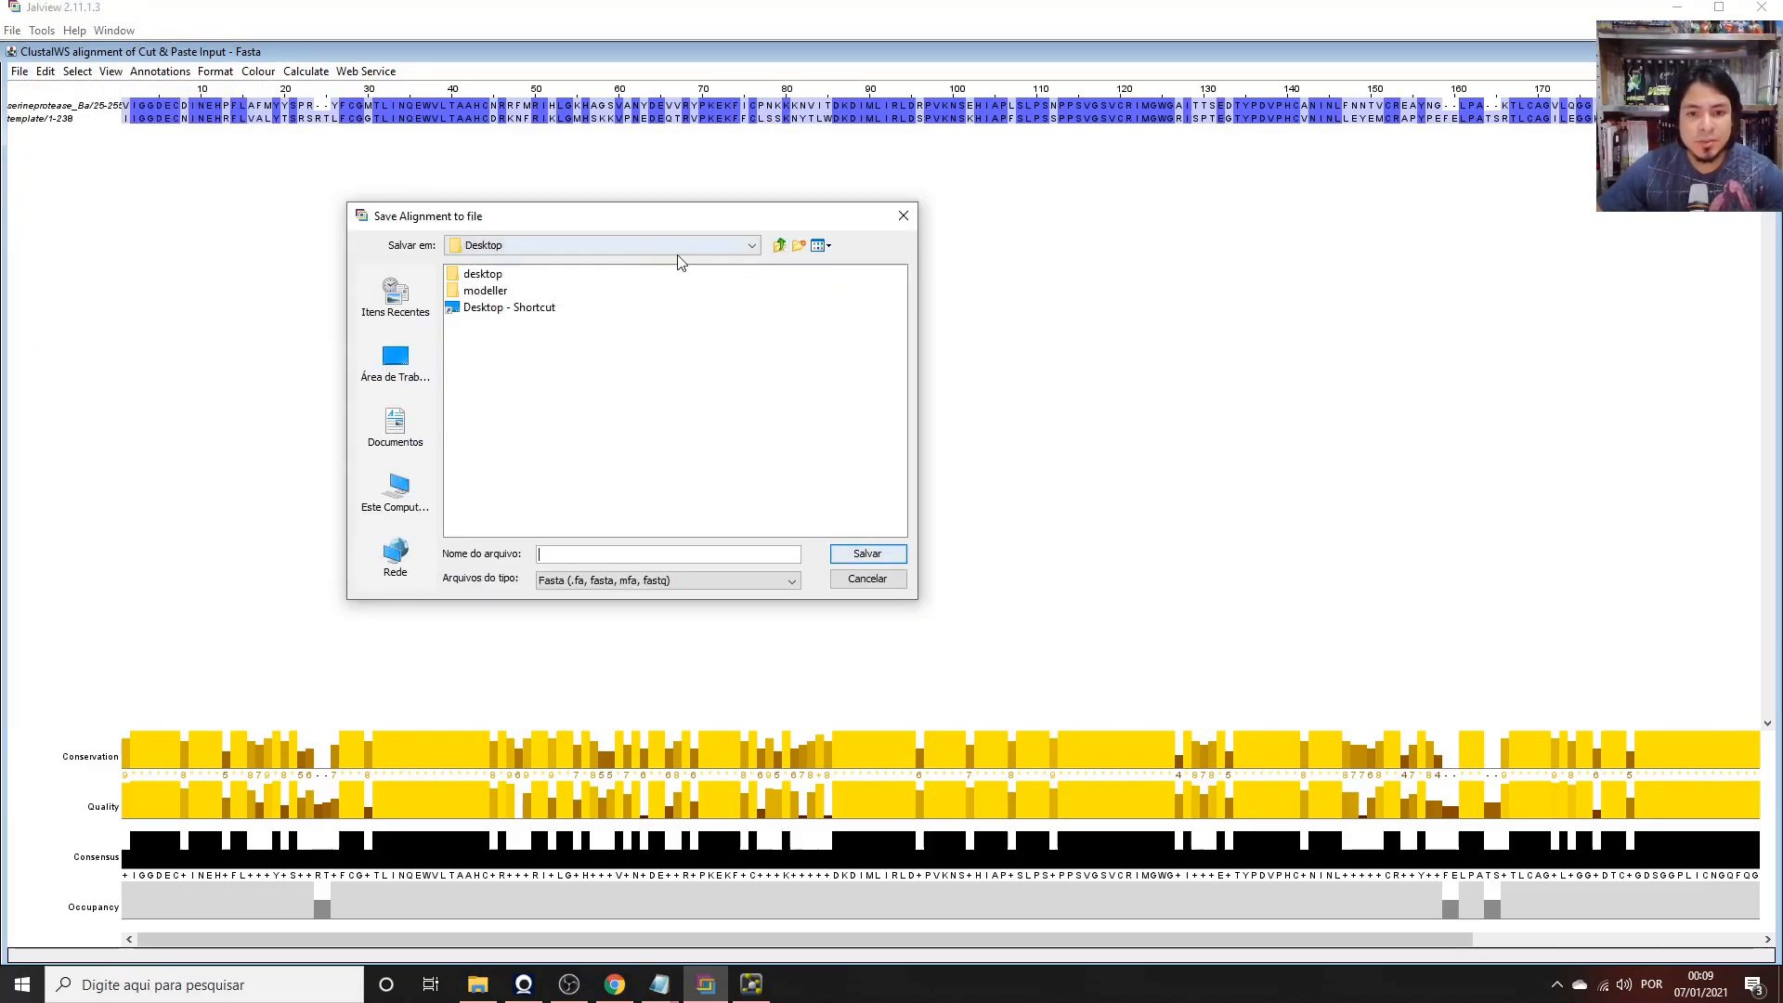
click(751, 245)
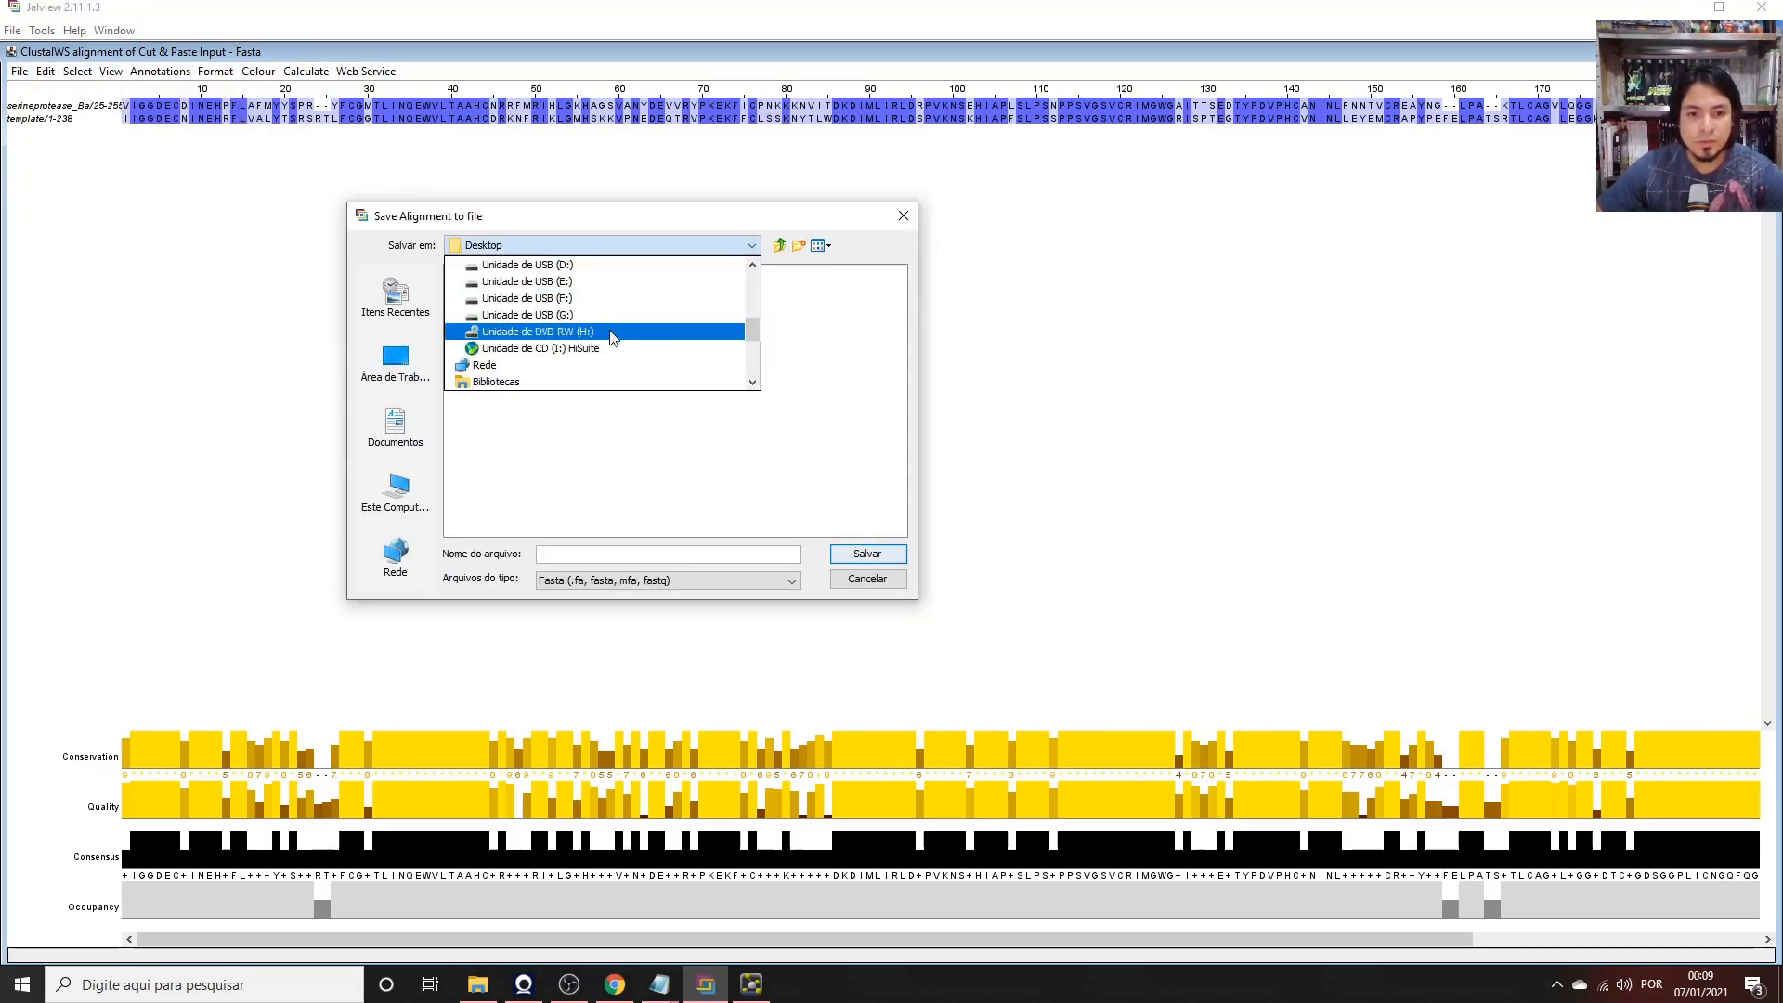
scroll(572, 367, up, 5)
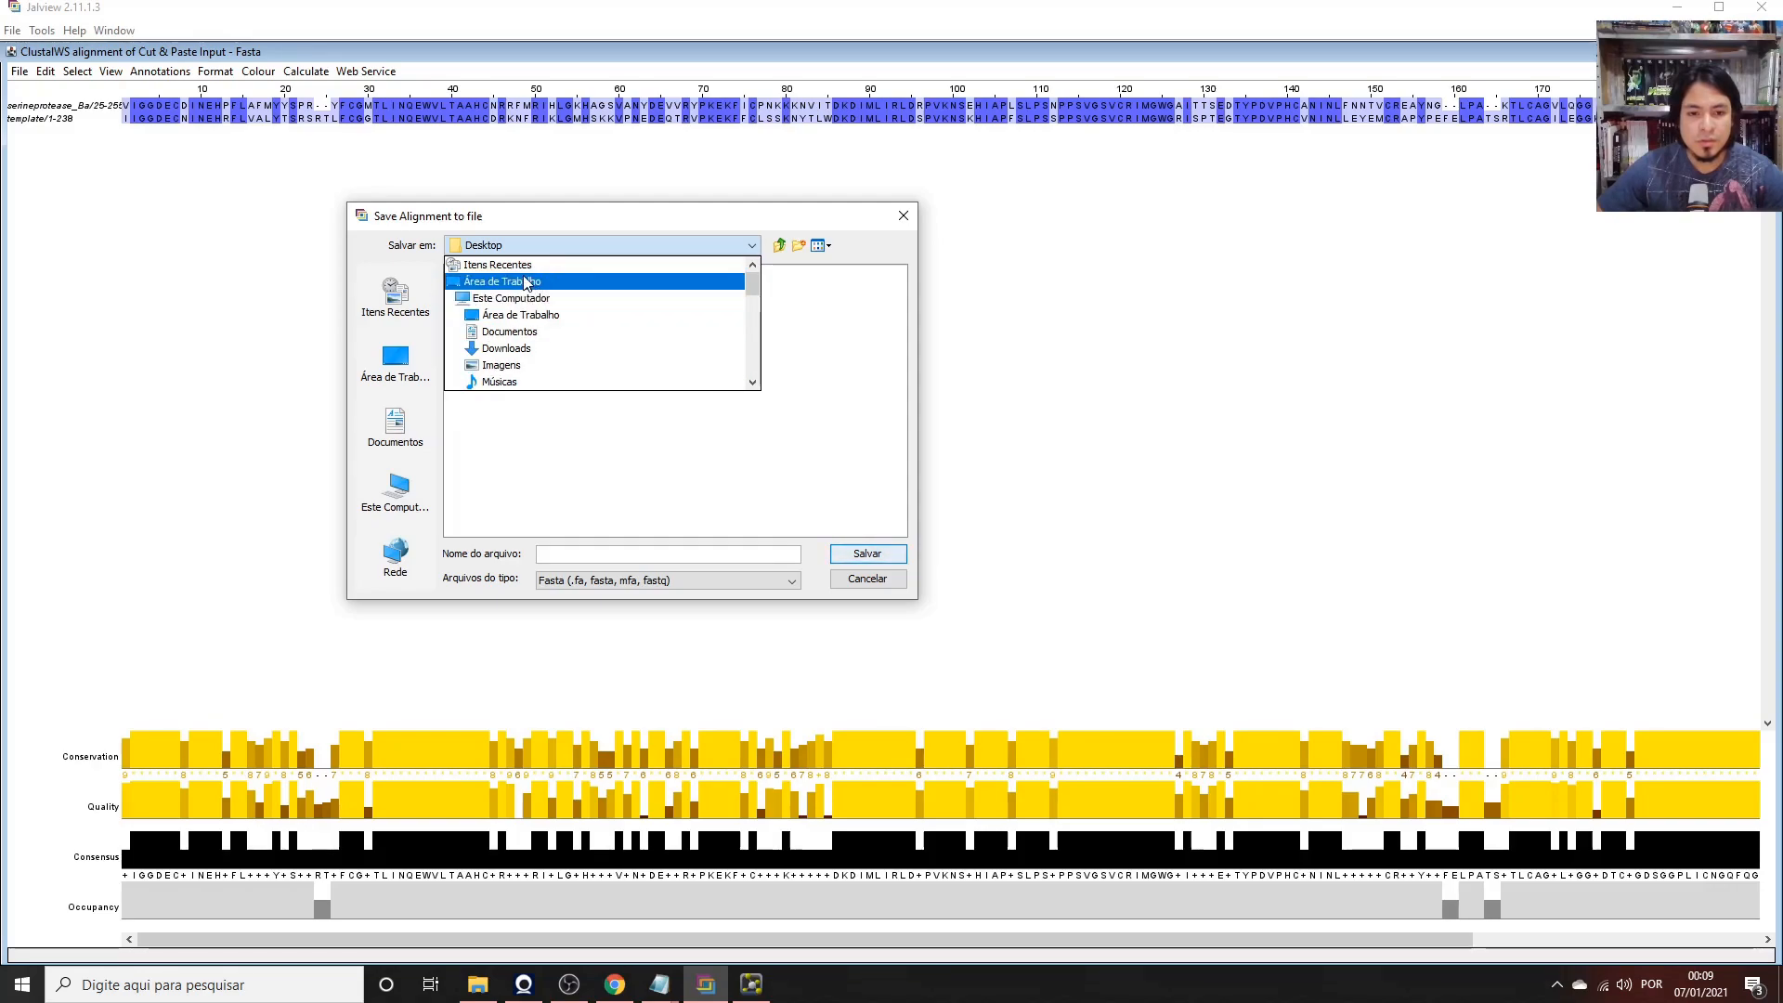
click(612, 313)
double_click(535, 475)
Save the trimmed alignment in the tutorial_modeller folder as a PIR file named alineamiento.
click(581, 583)
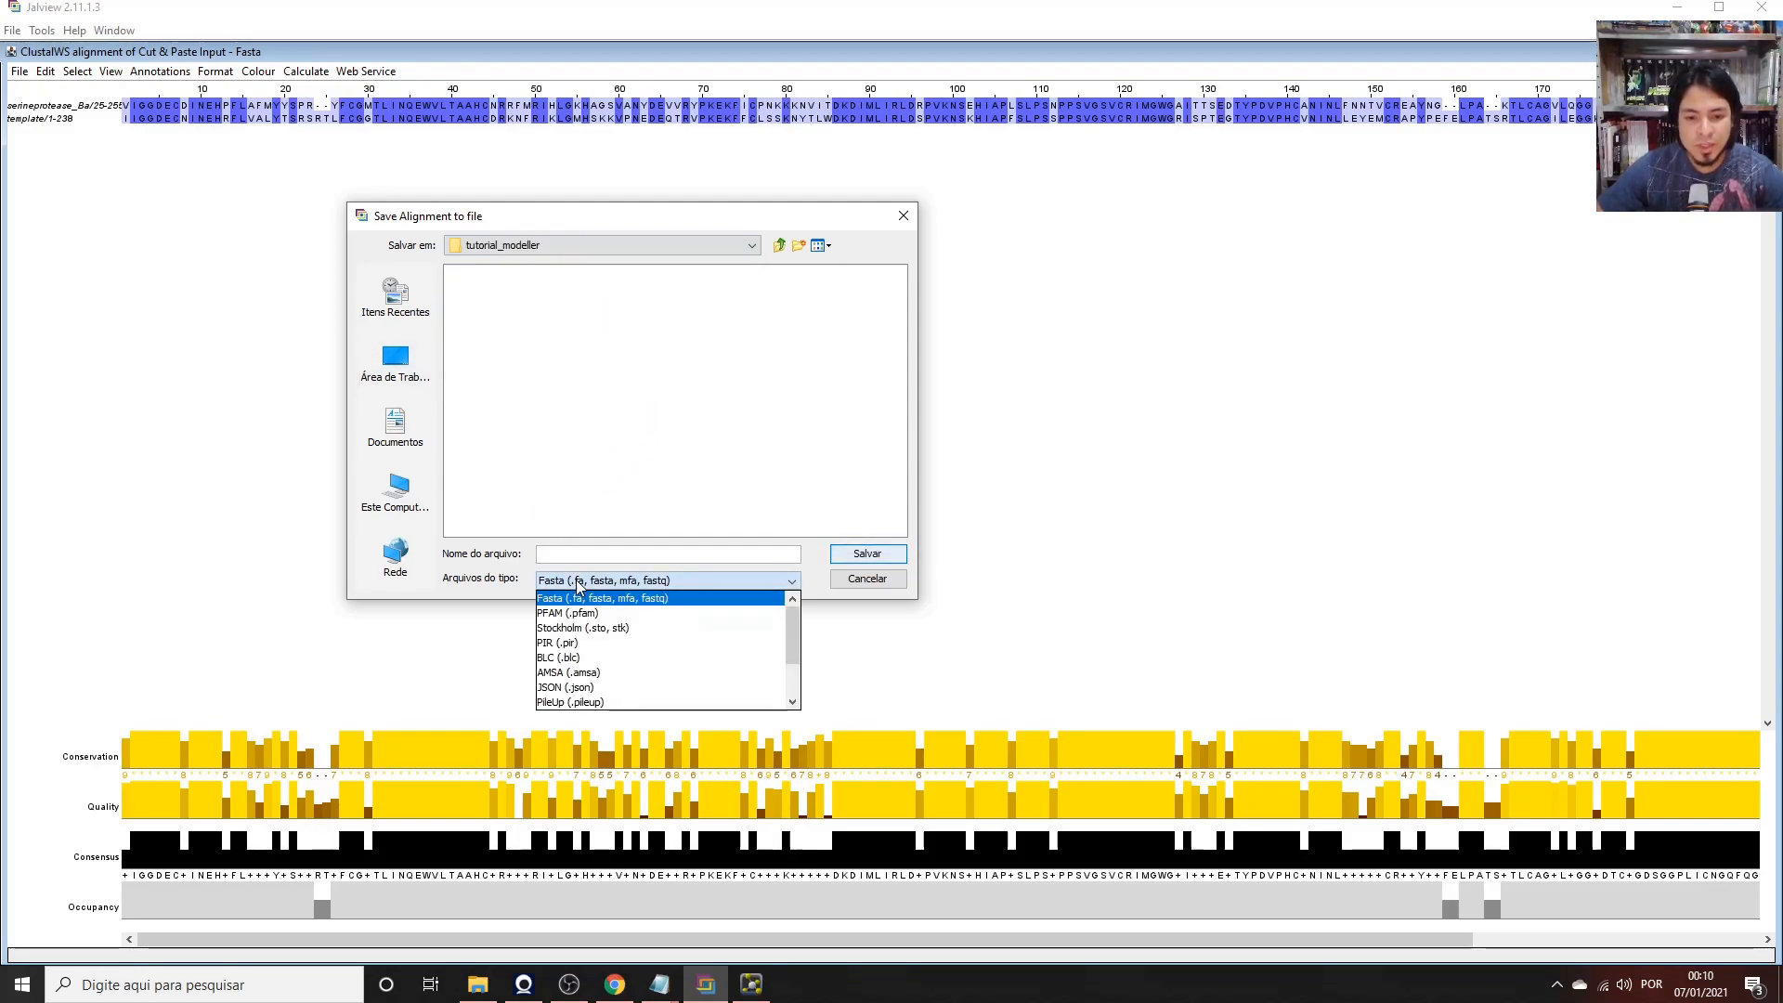
click(567, 645)
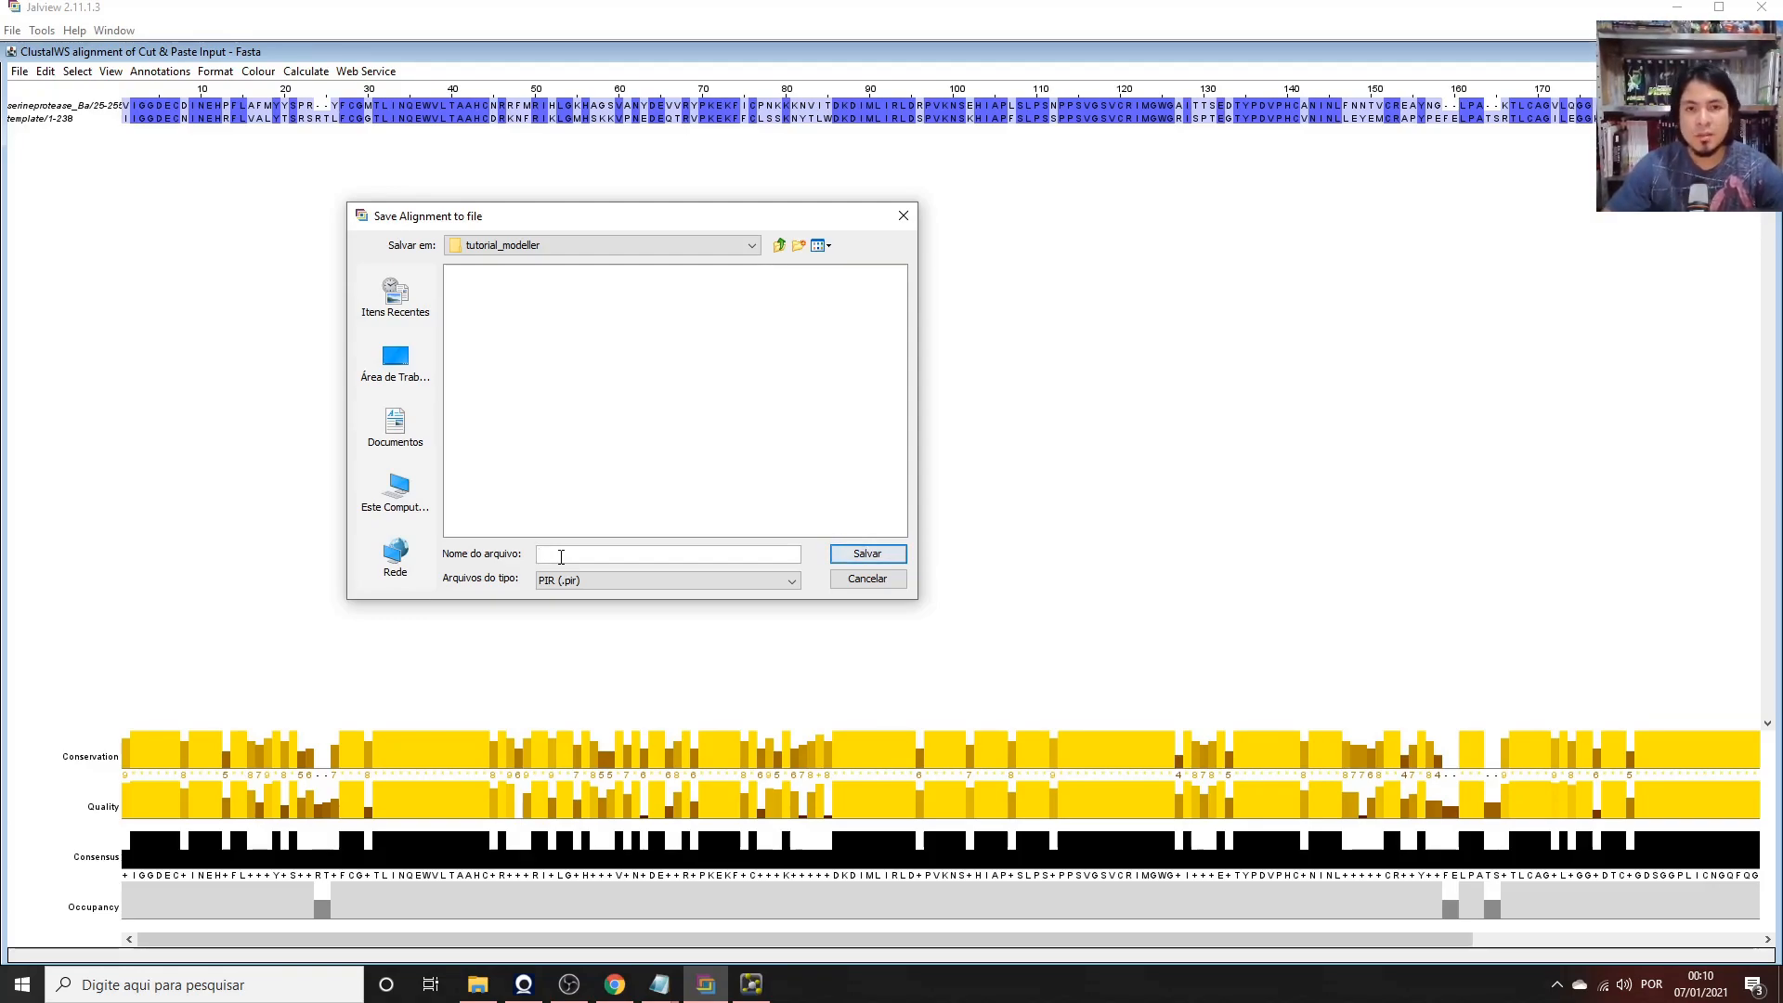
text(a.)
key(BackSpace)
key(BackSpace)
key(BackSpace)
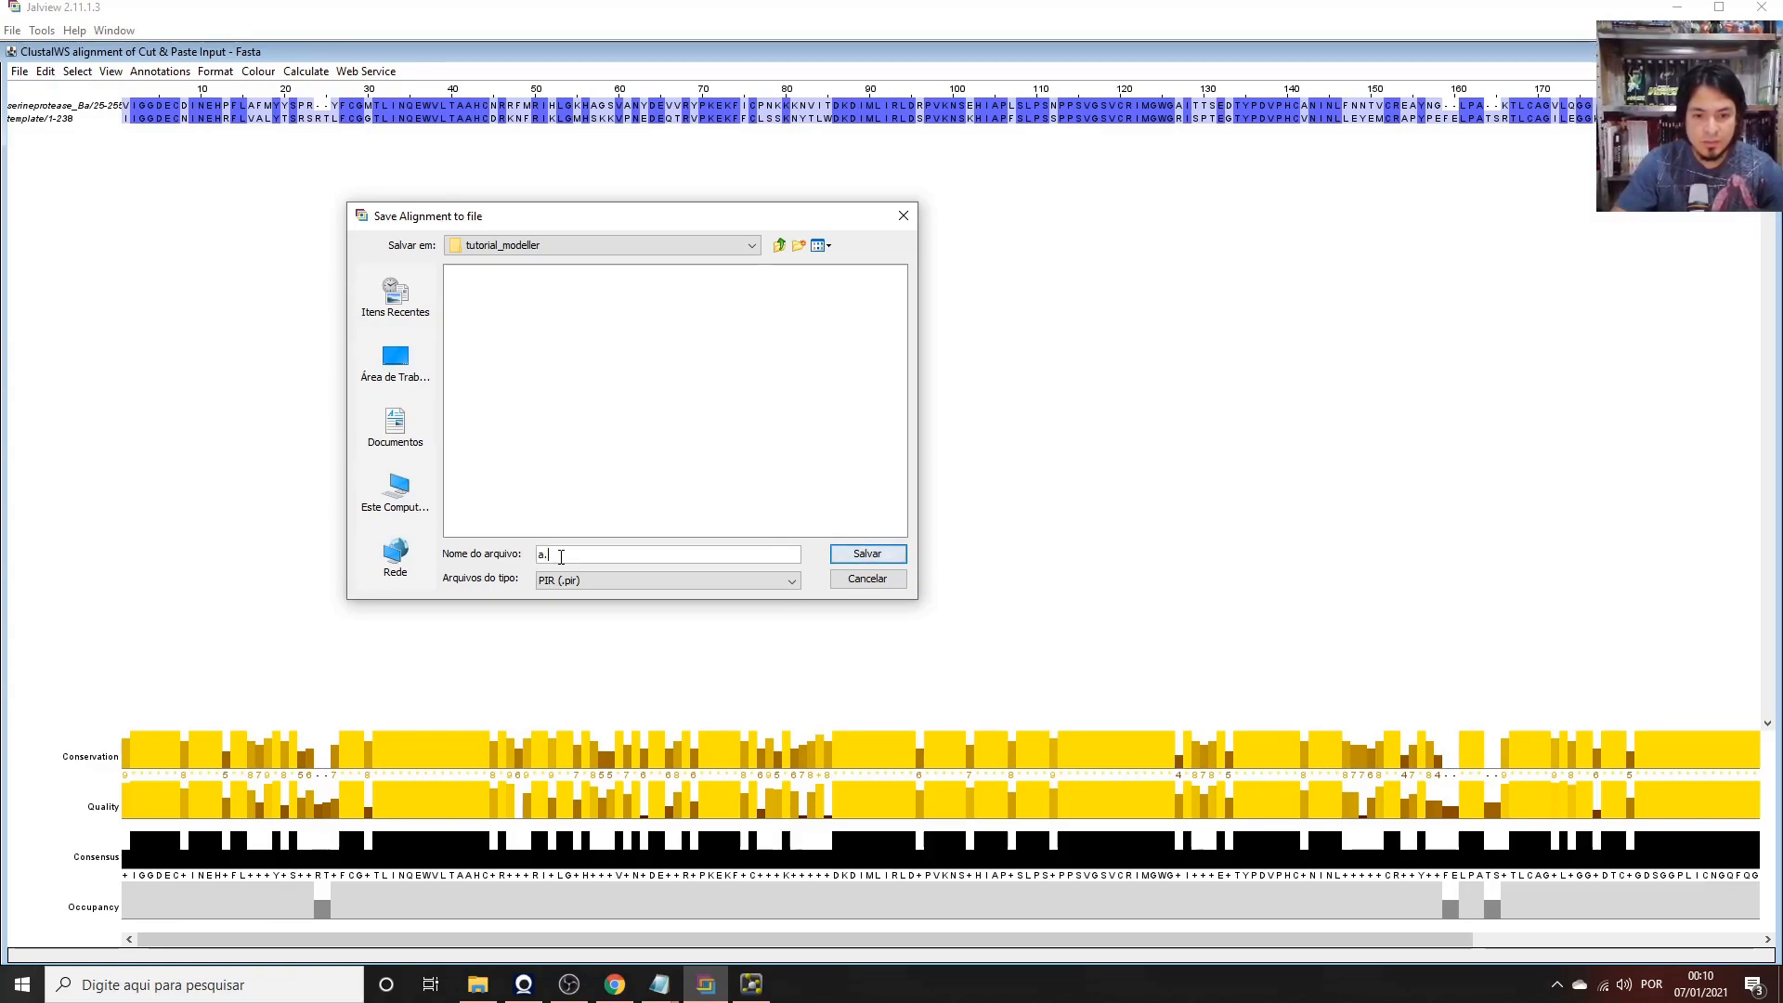
text(lineamiento)
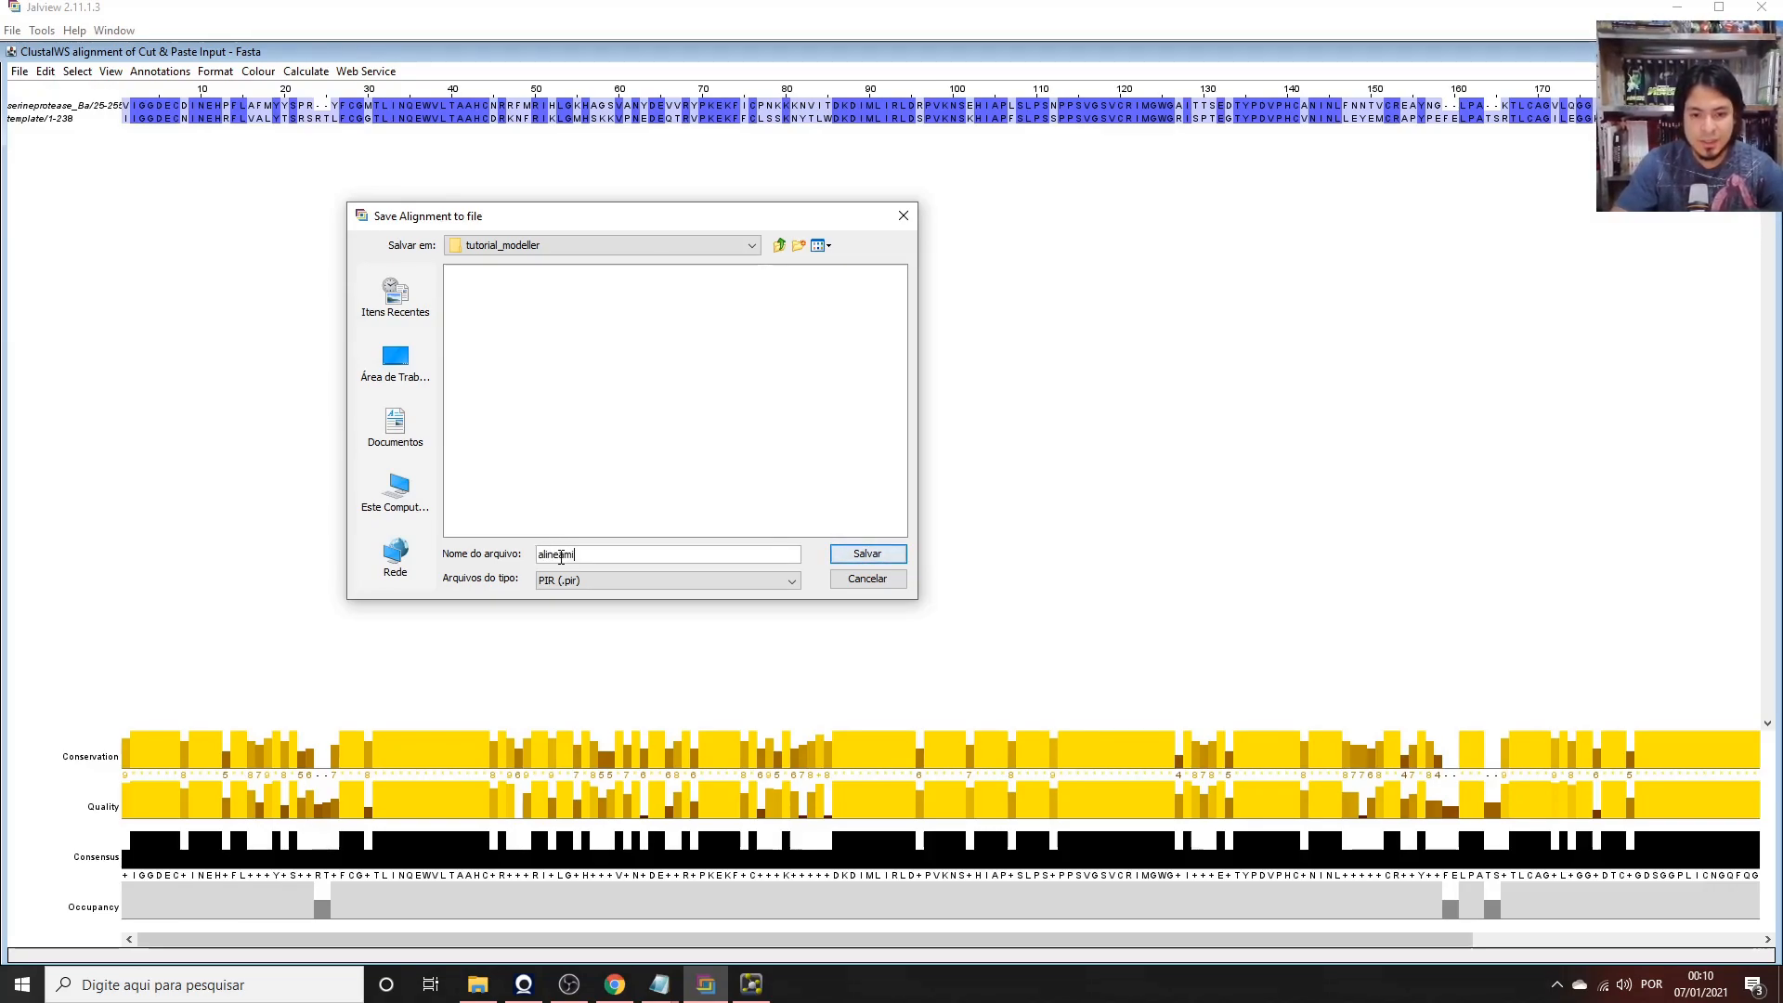
click(842, 557)
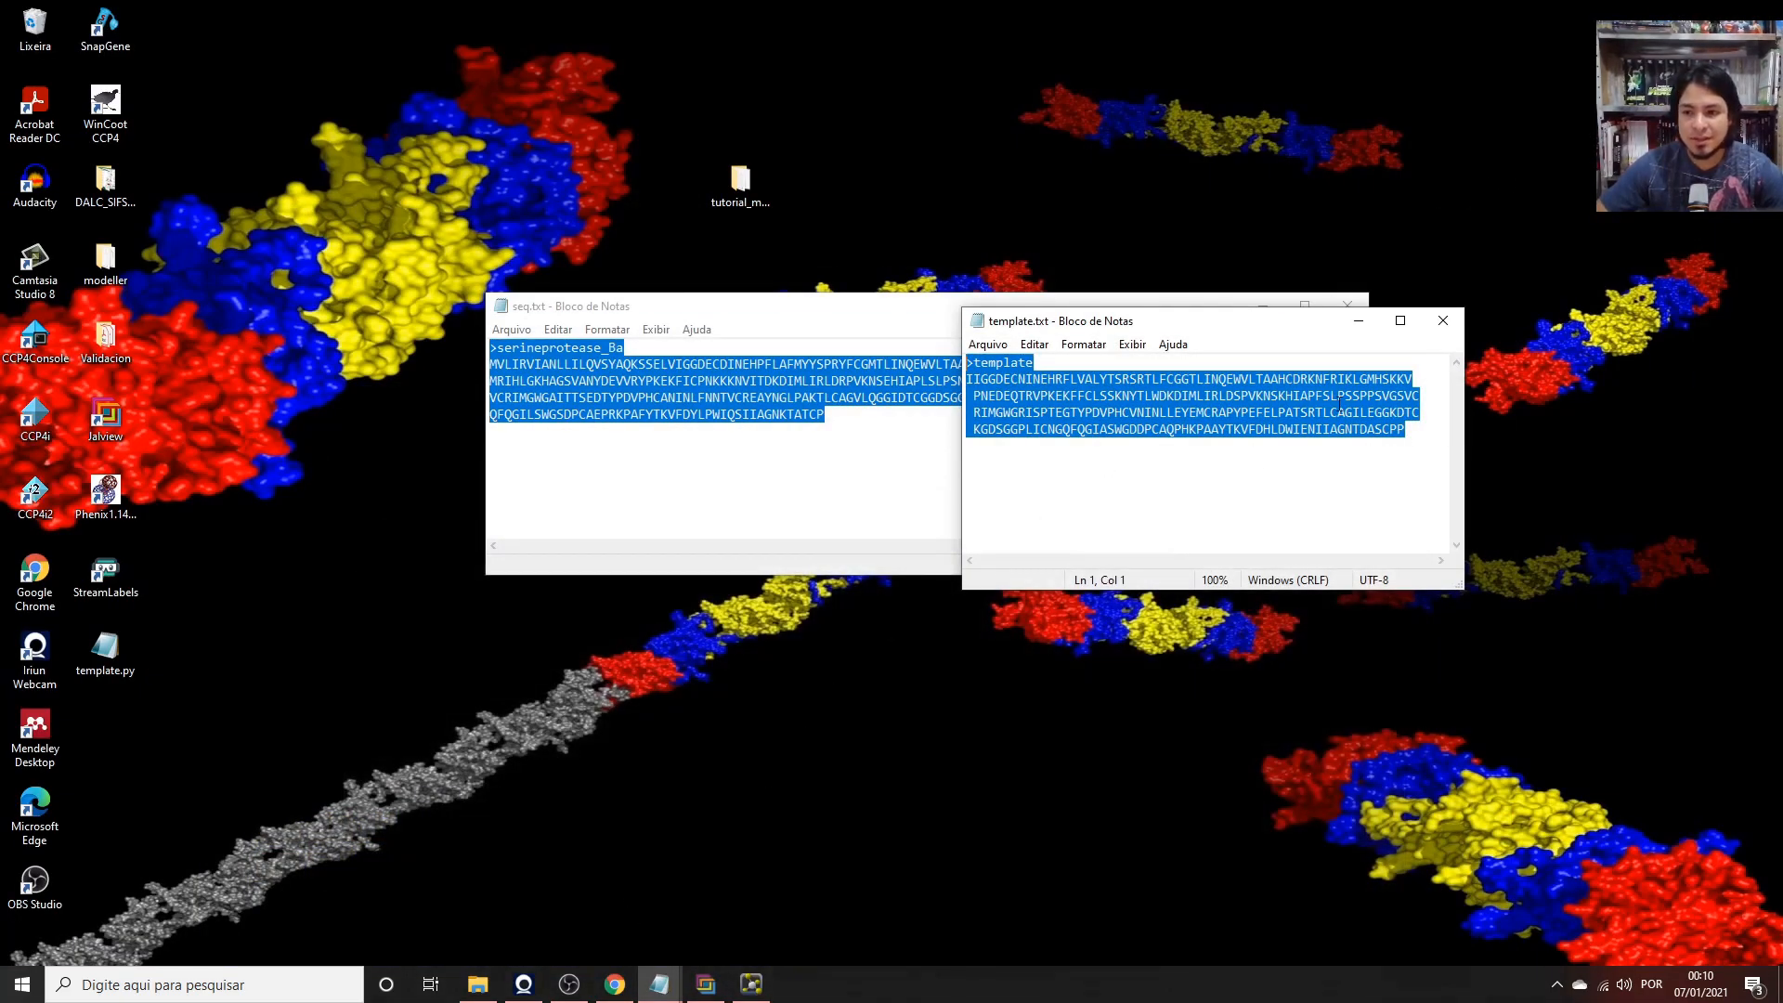
Put away the two open sequence notes and open alineamiento.pir from the tutorial_modeller folder in Notepad.
click(1359, 320)
click(1263, 305)
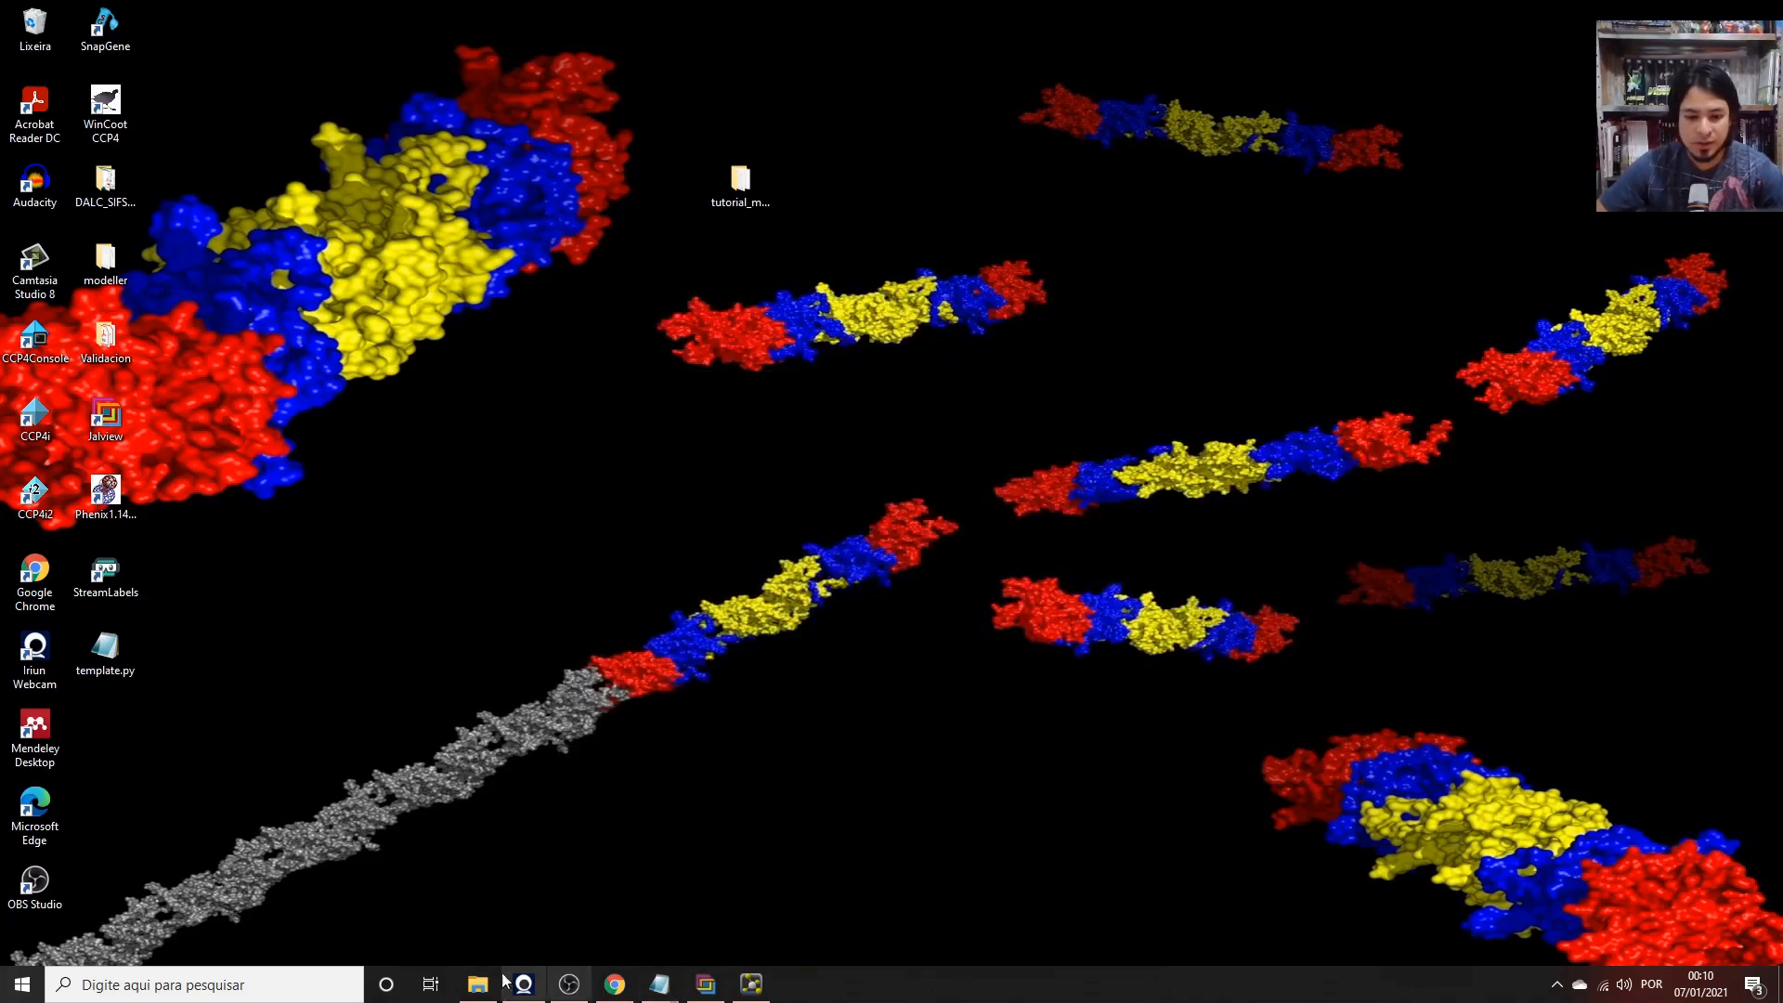
click(477, 985)
click(239, 145)
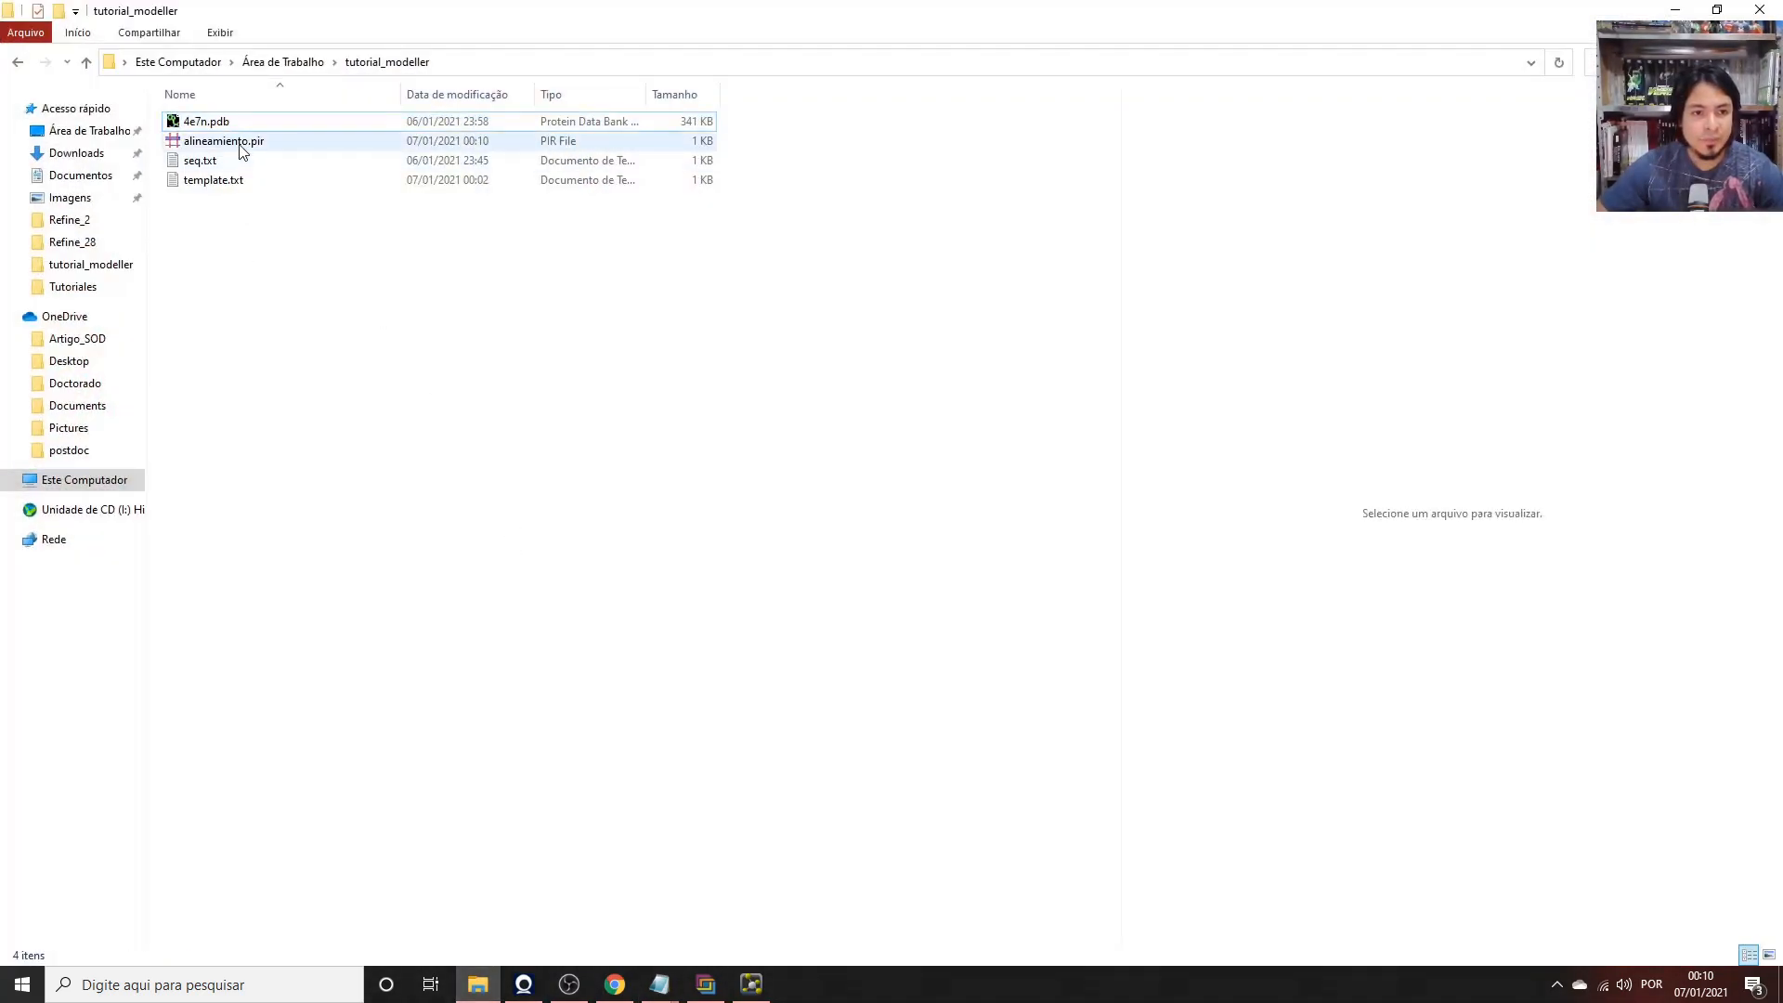
right_click(241, 151)
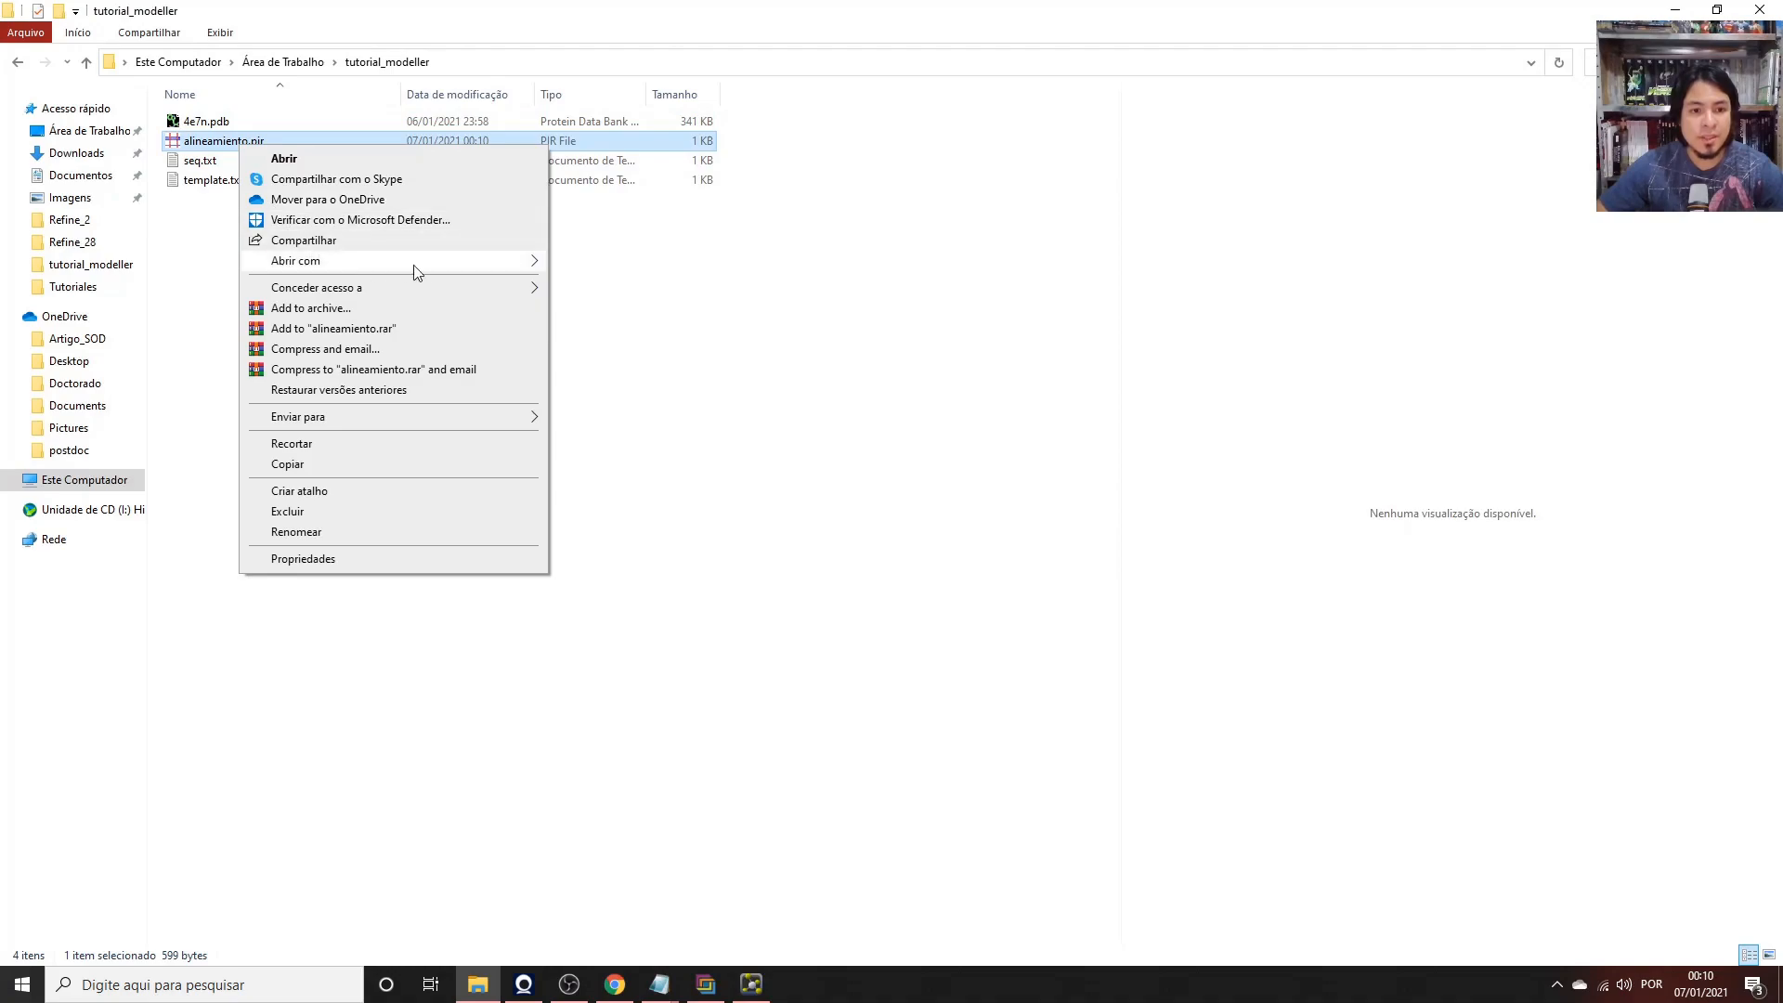
mouse_move(409, 262)
click(594, 263)
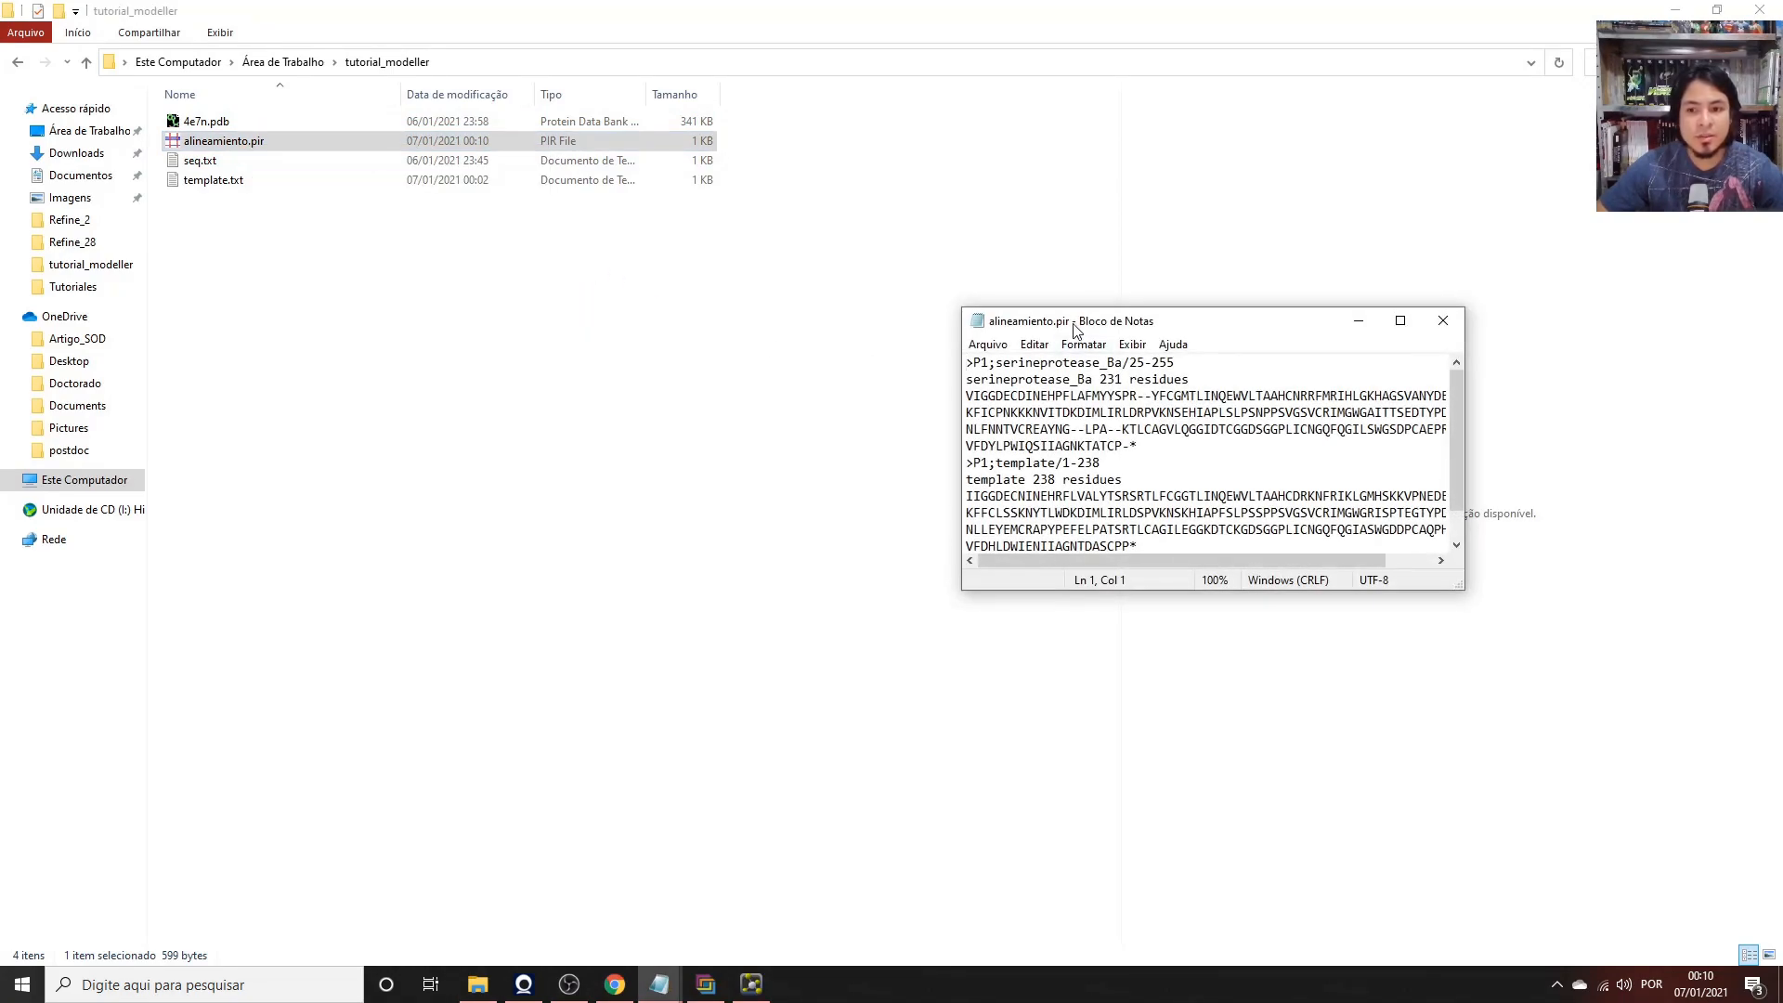
Review the serineprotease_Ba and template entries of the PIR file at full-screen size, and restore the smaller text window.
double_click(1241, 320)
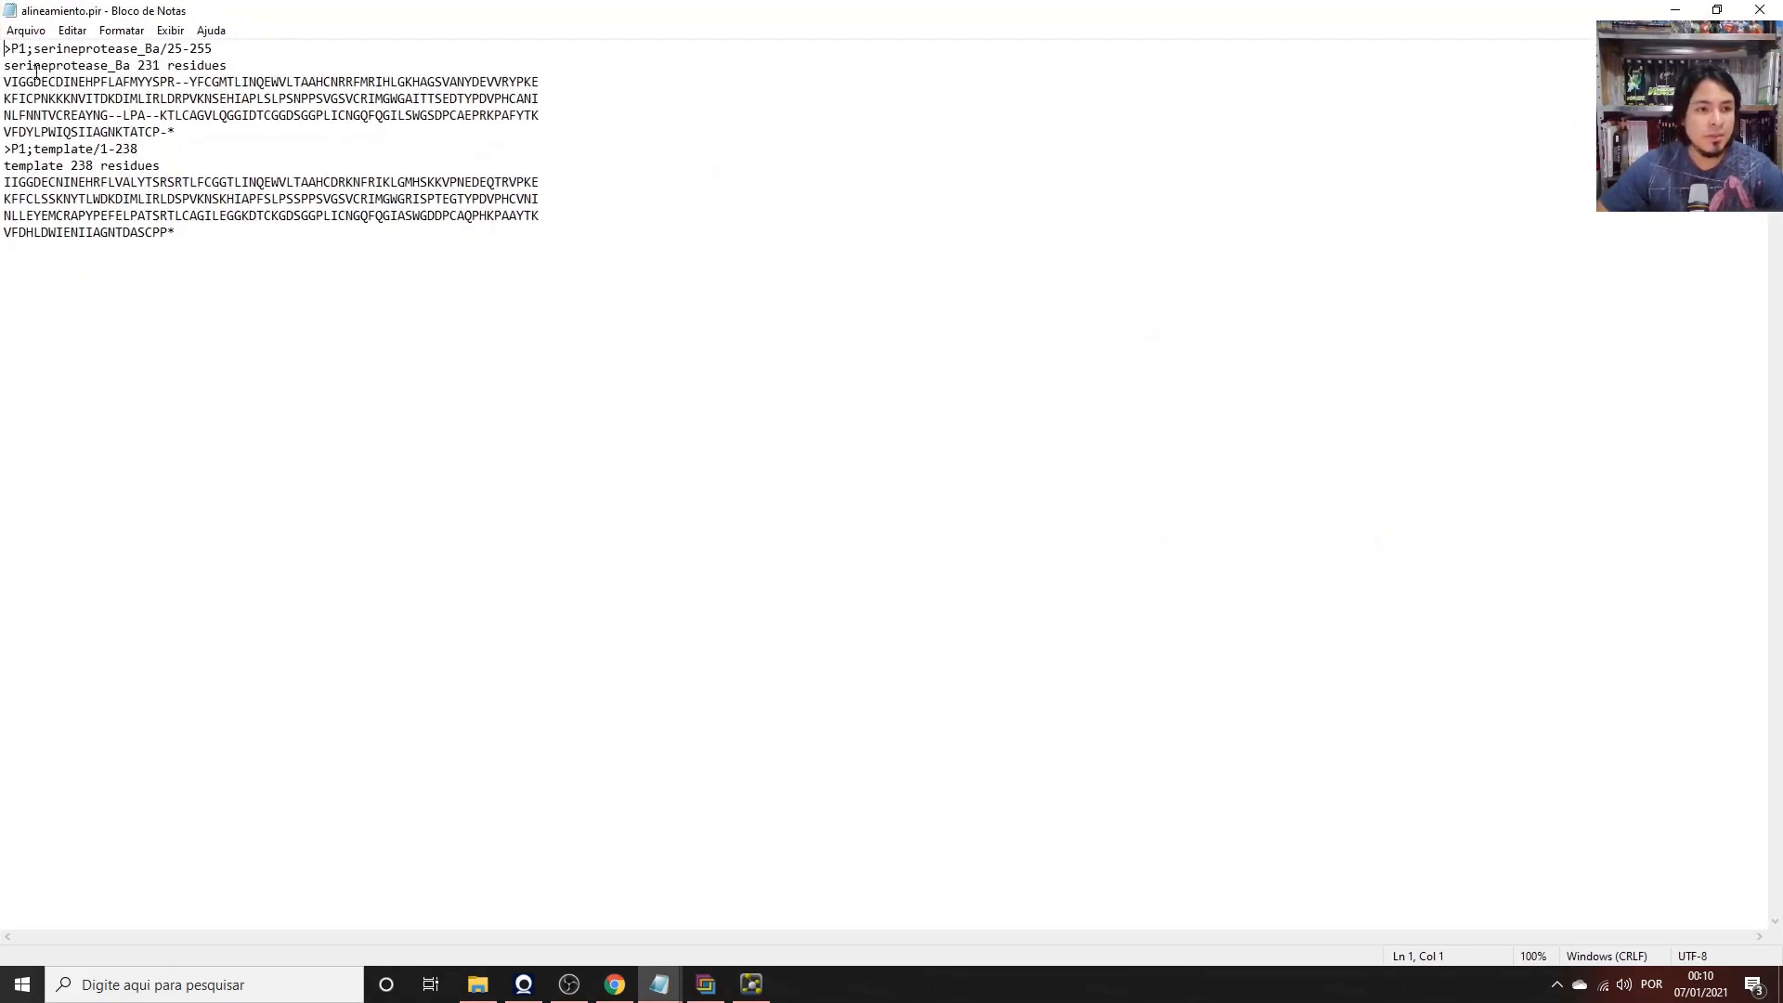
drag(181, 132, 4, 49)
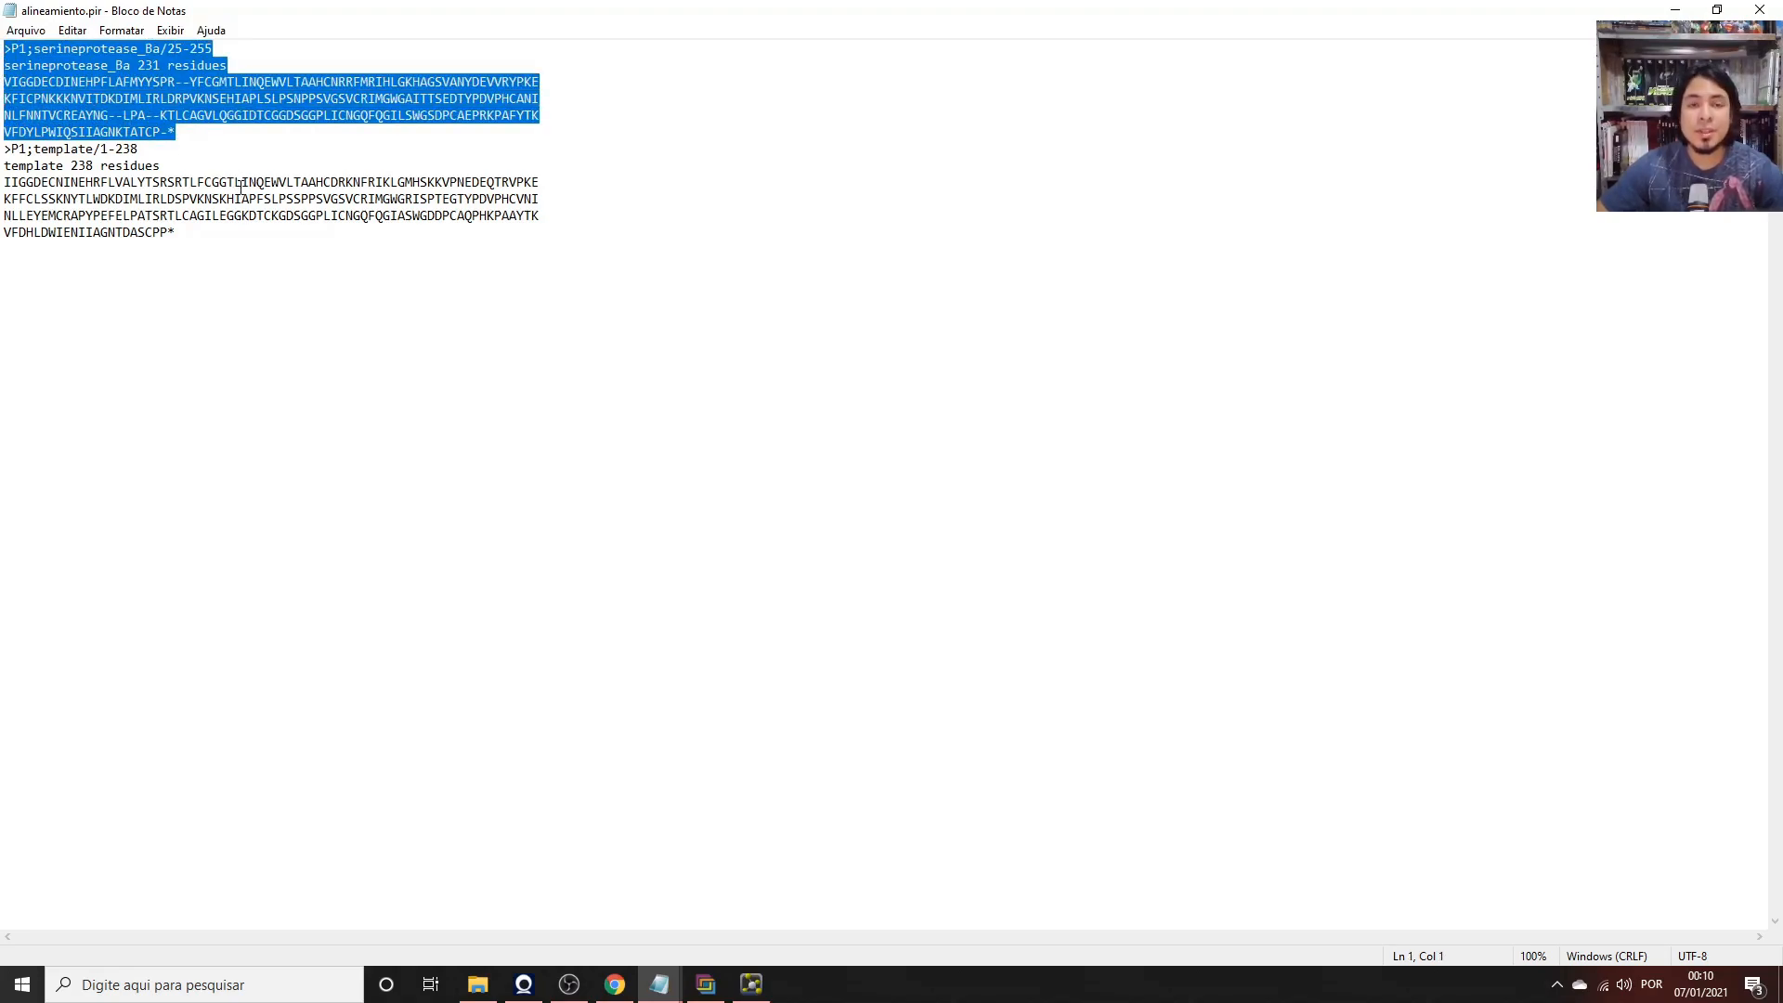
drag(197, 237, 4, 155)
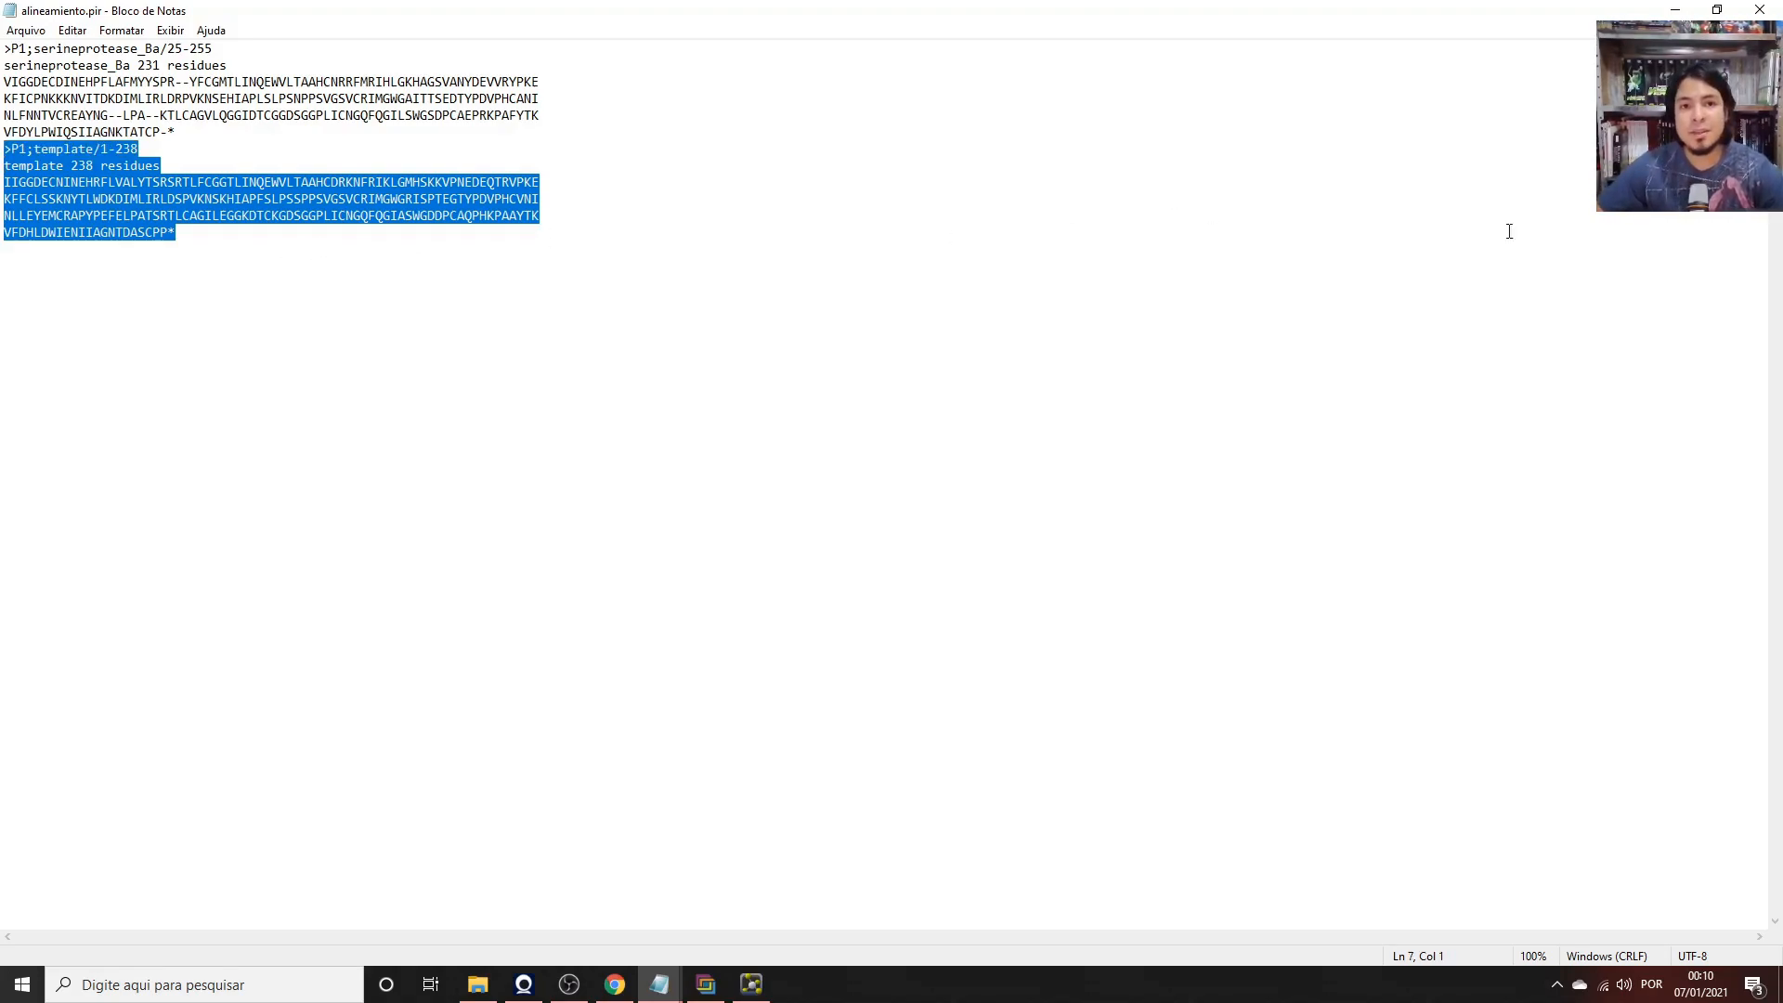
click(1718, 10)
drag(1243, 326, 630, 347)
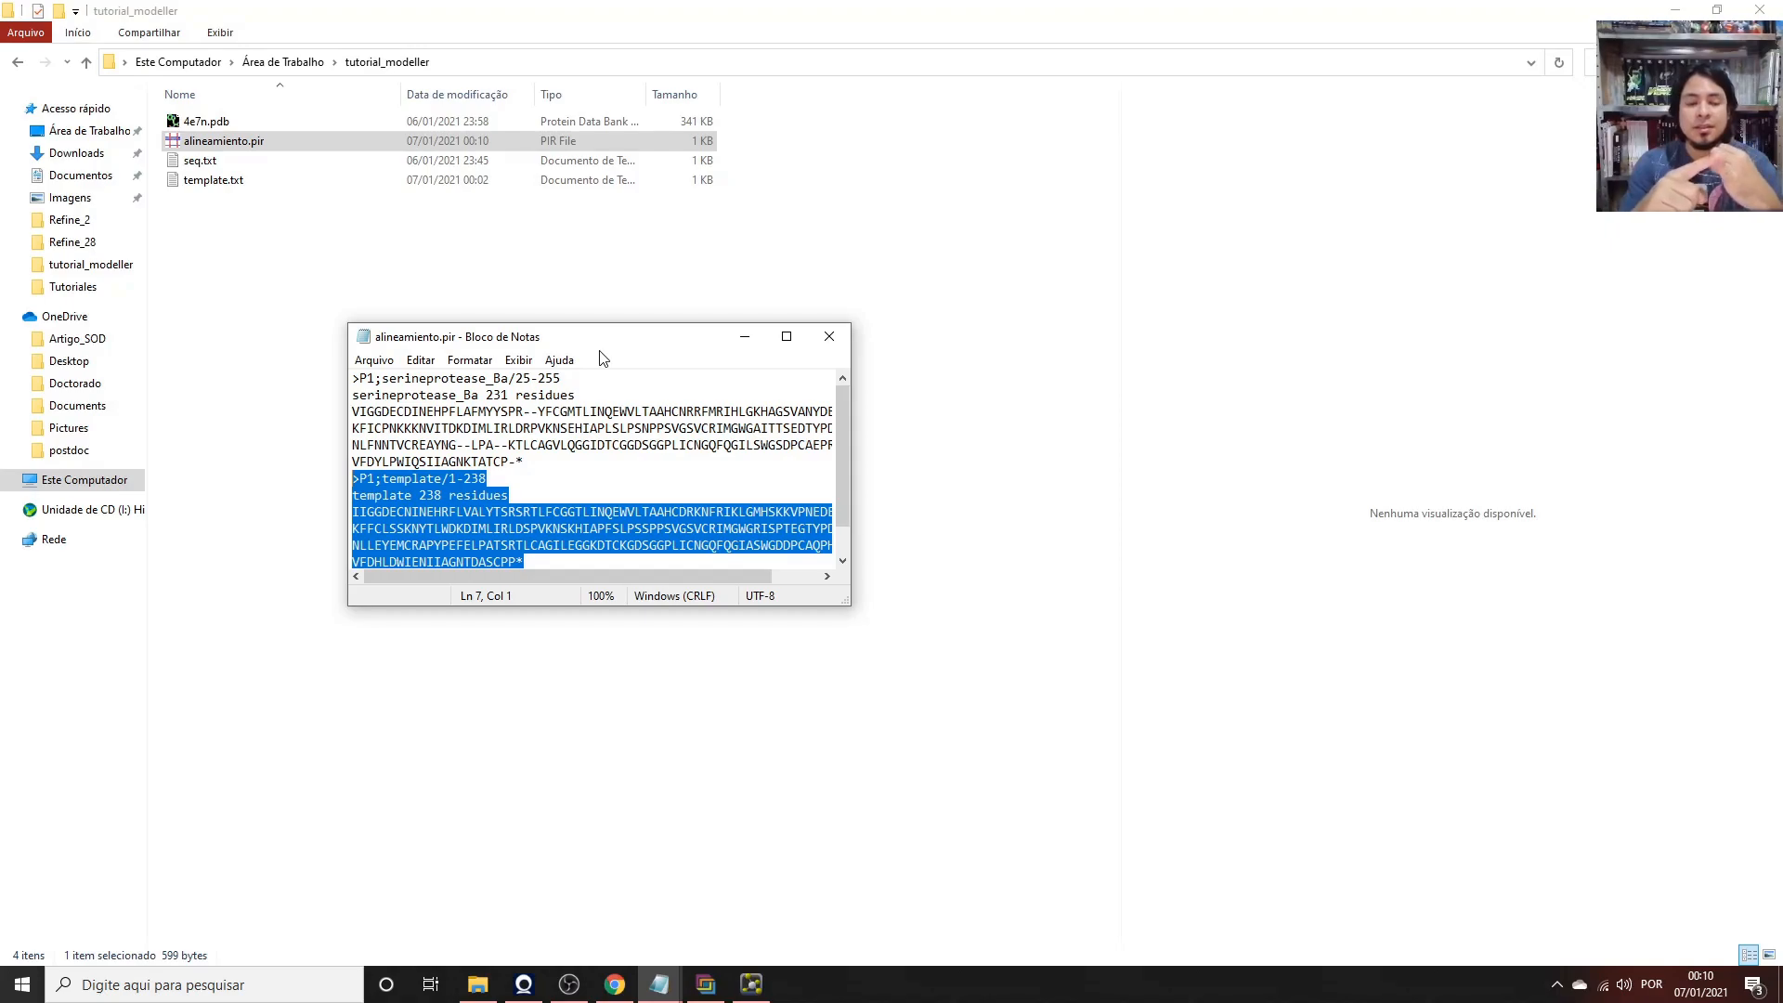
Return to the tutorial_modeller folder and point out the 4e7n.pdb and alineamiento.pir files.
click(225, 123)
click(260, 144)
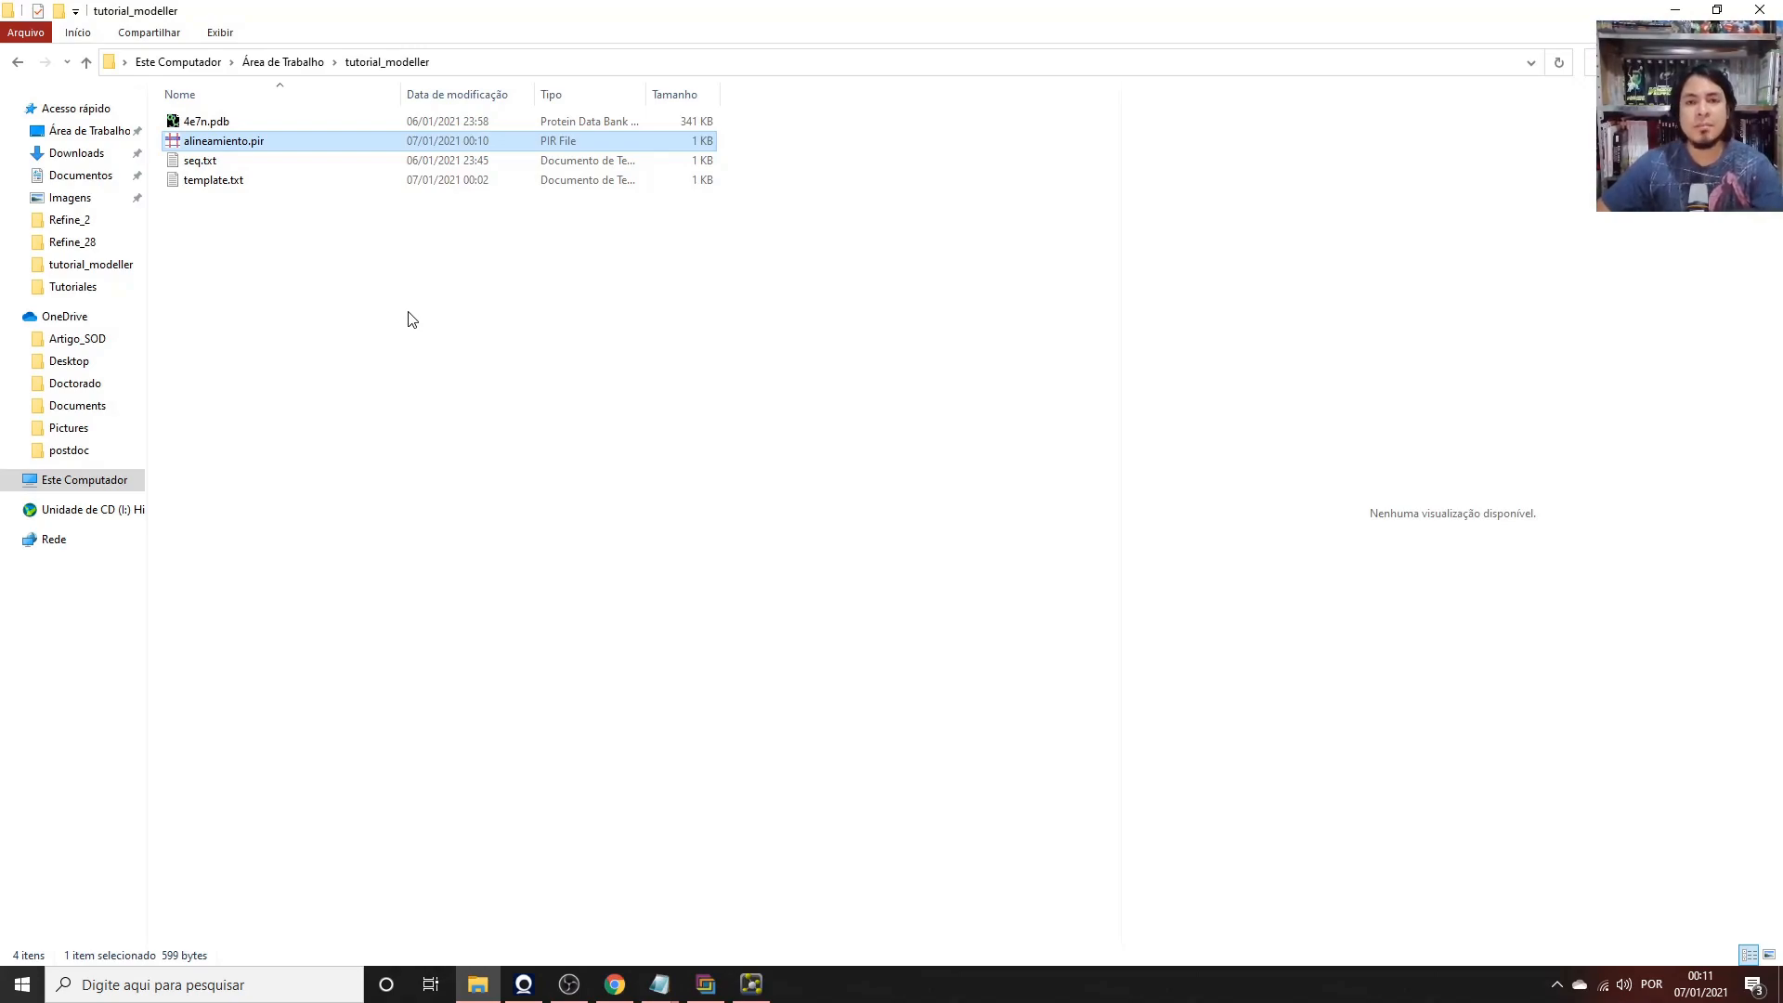
click(361, 276)
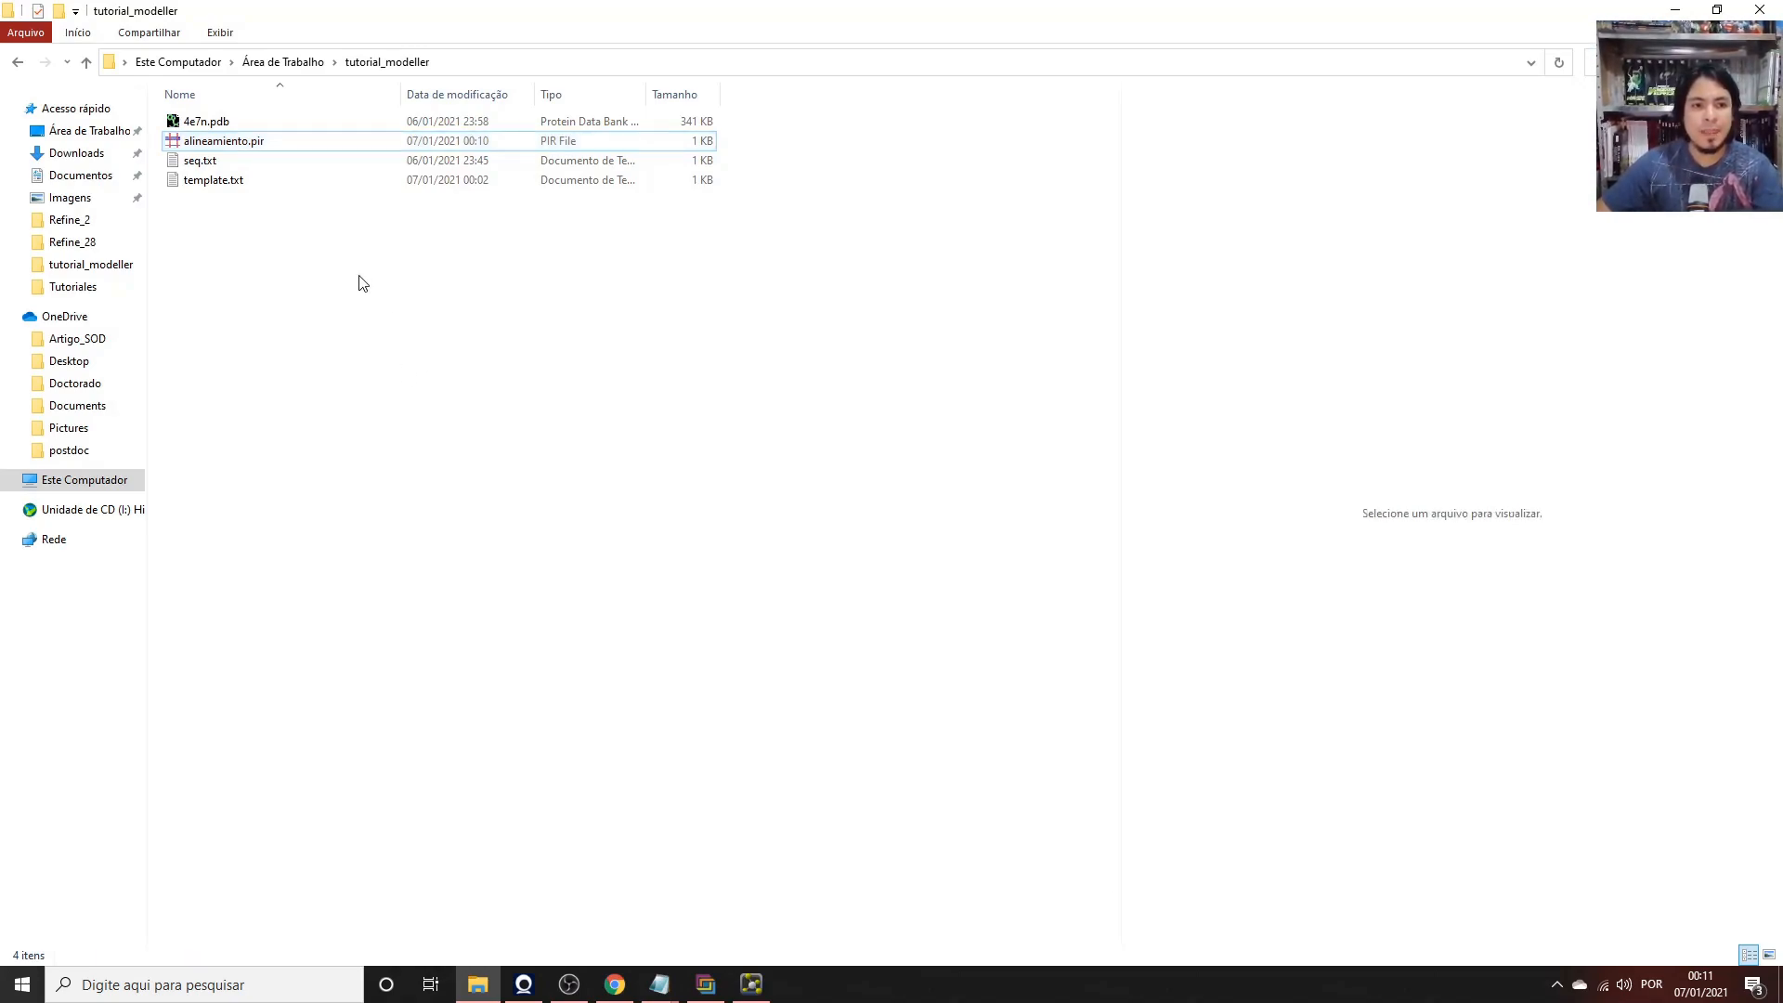
click(219, 122)
click(220, 139)
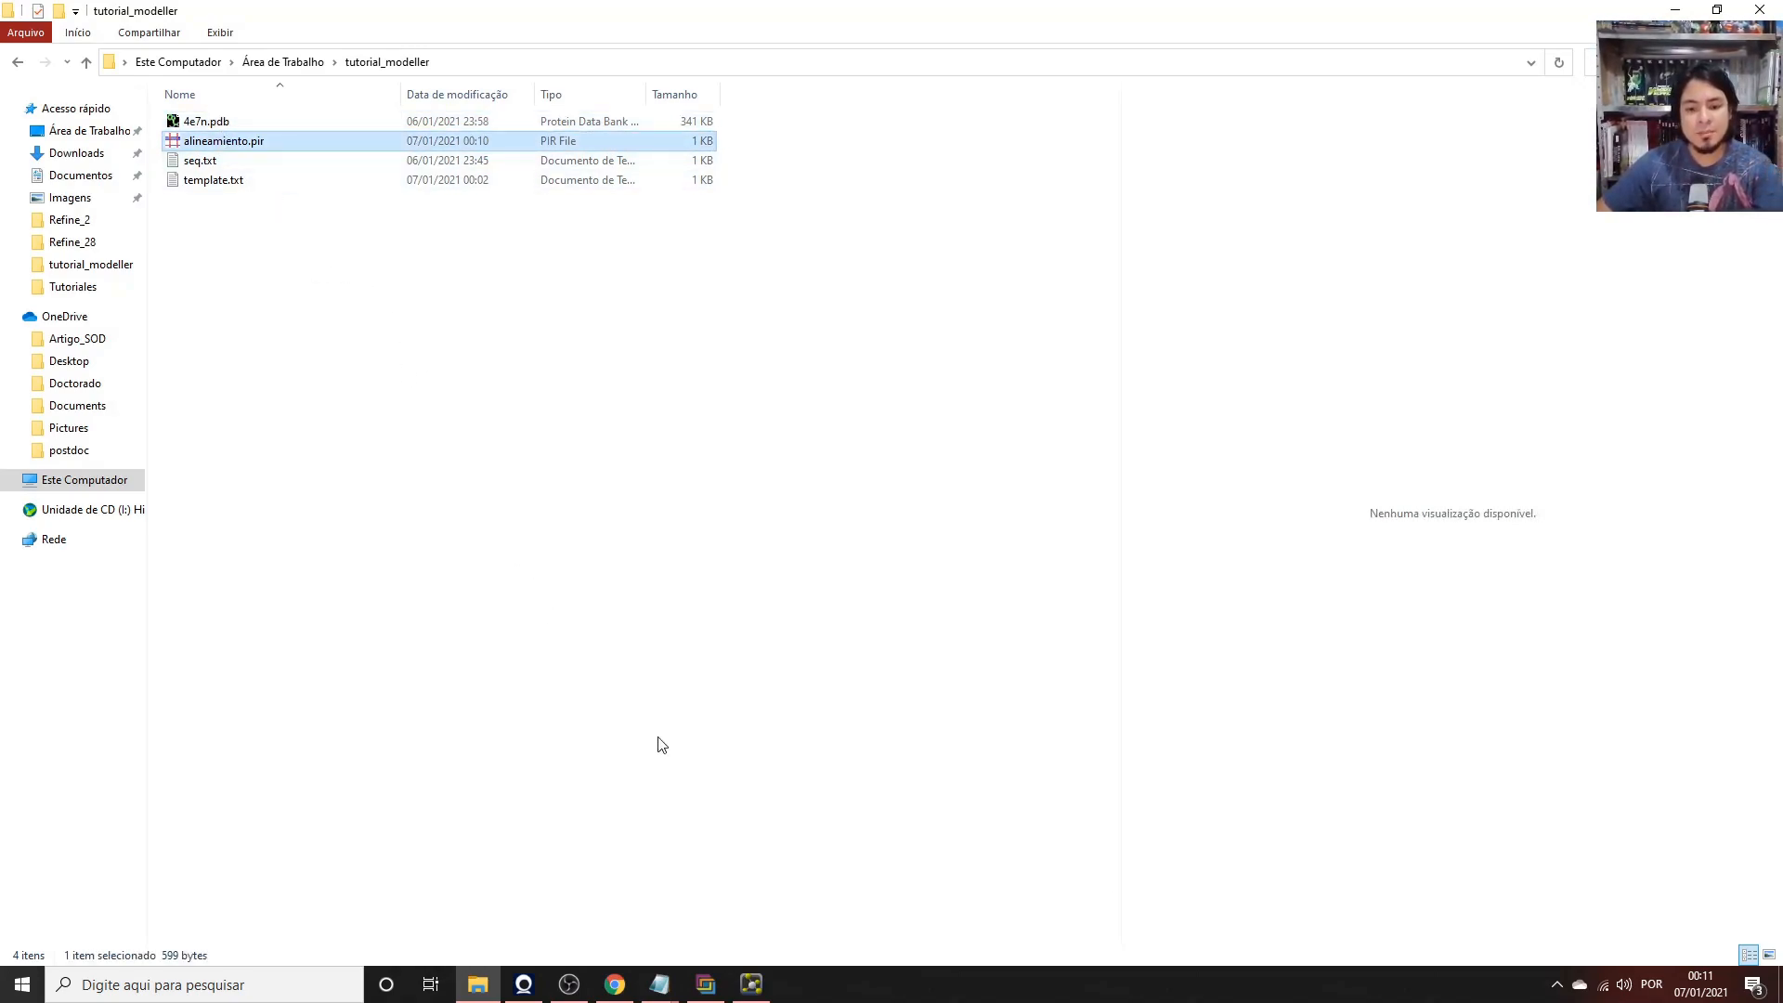
Switch to PyMOL at full-screen size and examine the 4e7n structure with its waters and ligands from several angles.
click(752, 984)
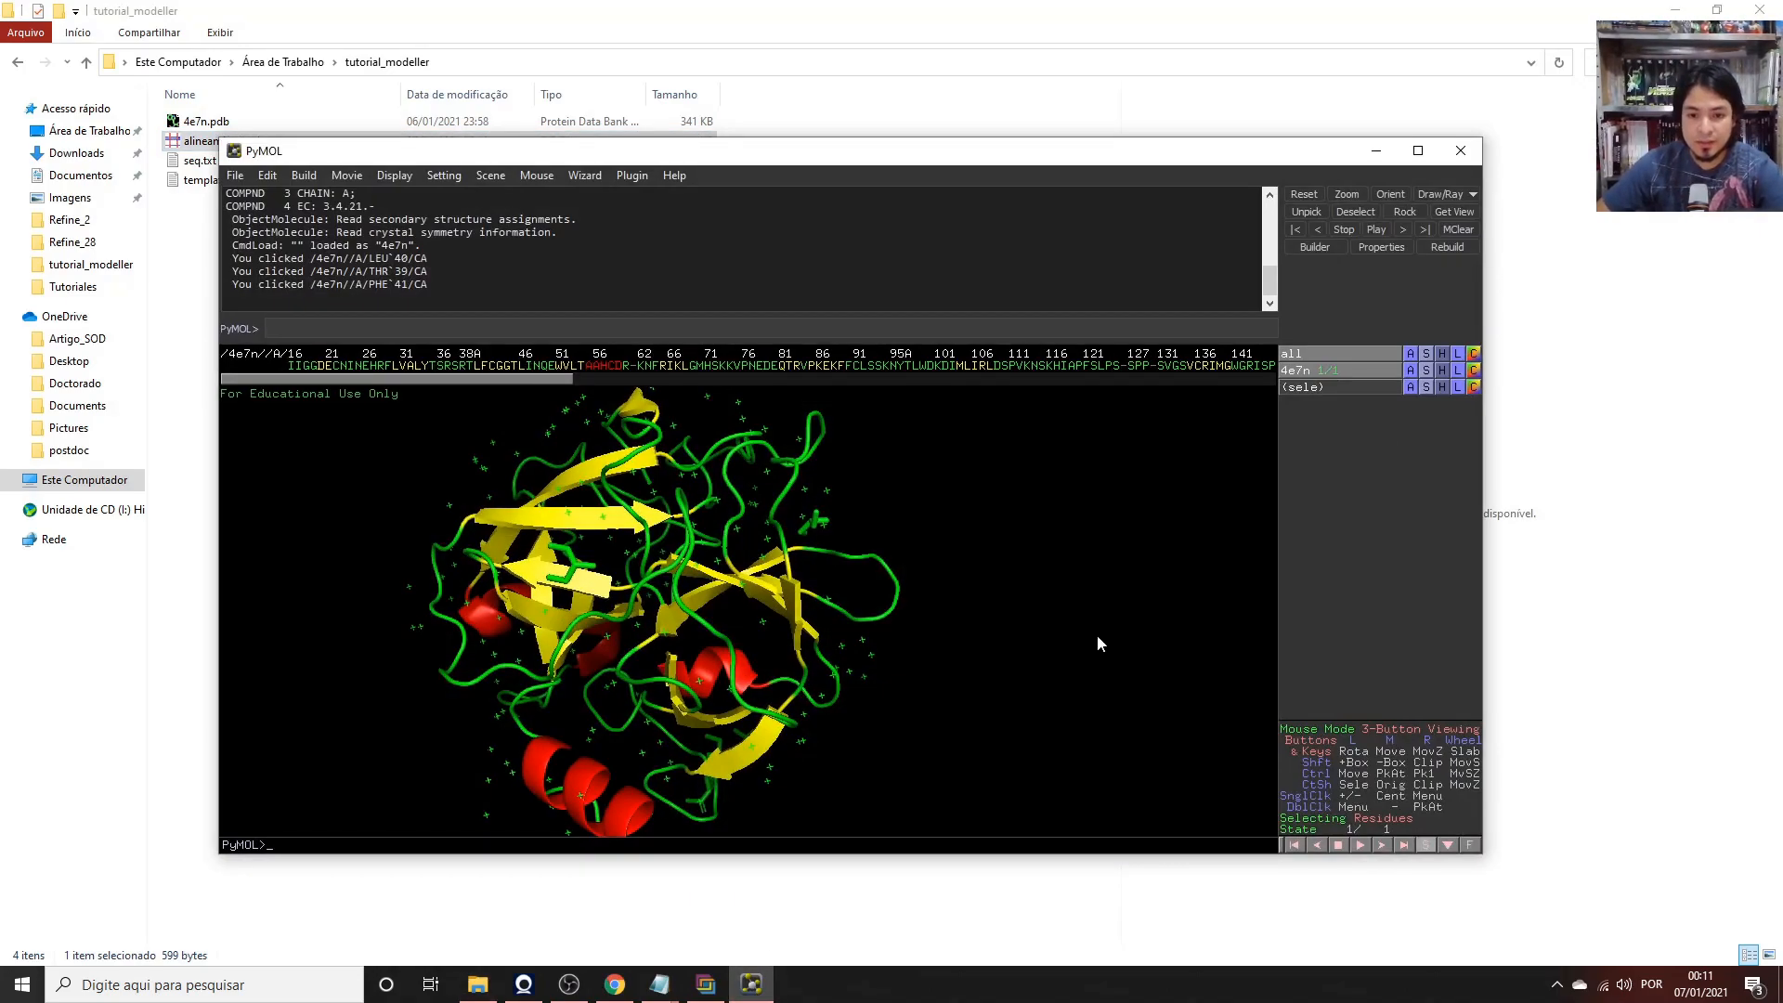
click(1426, 211)
click(1419, 150)
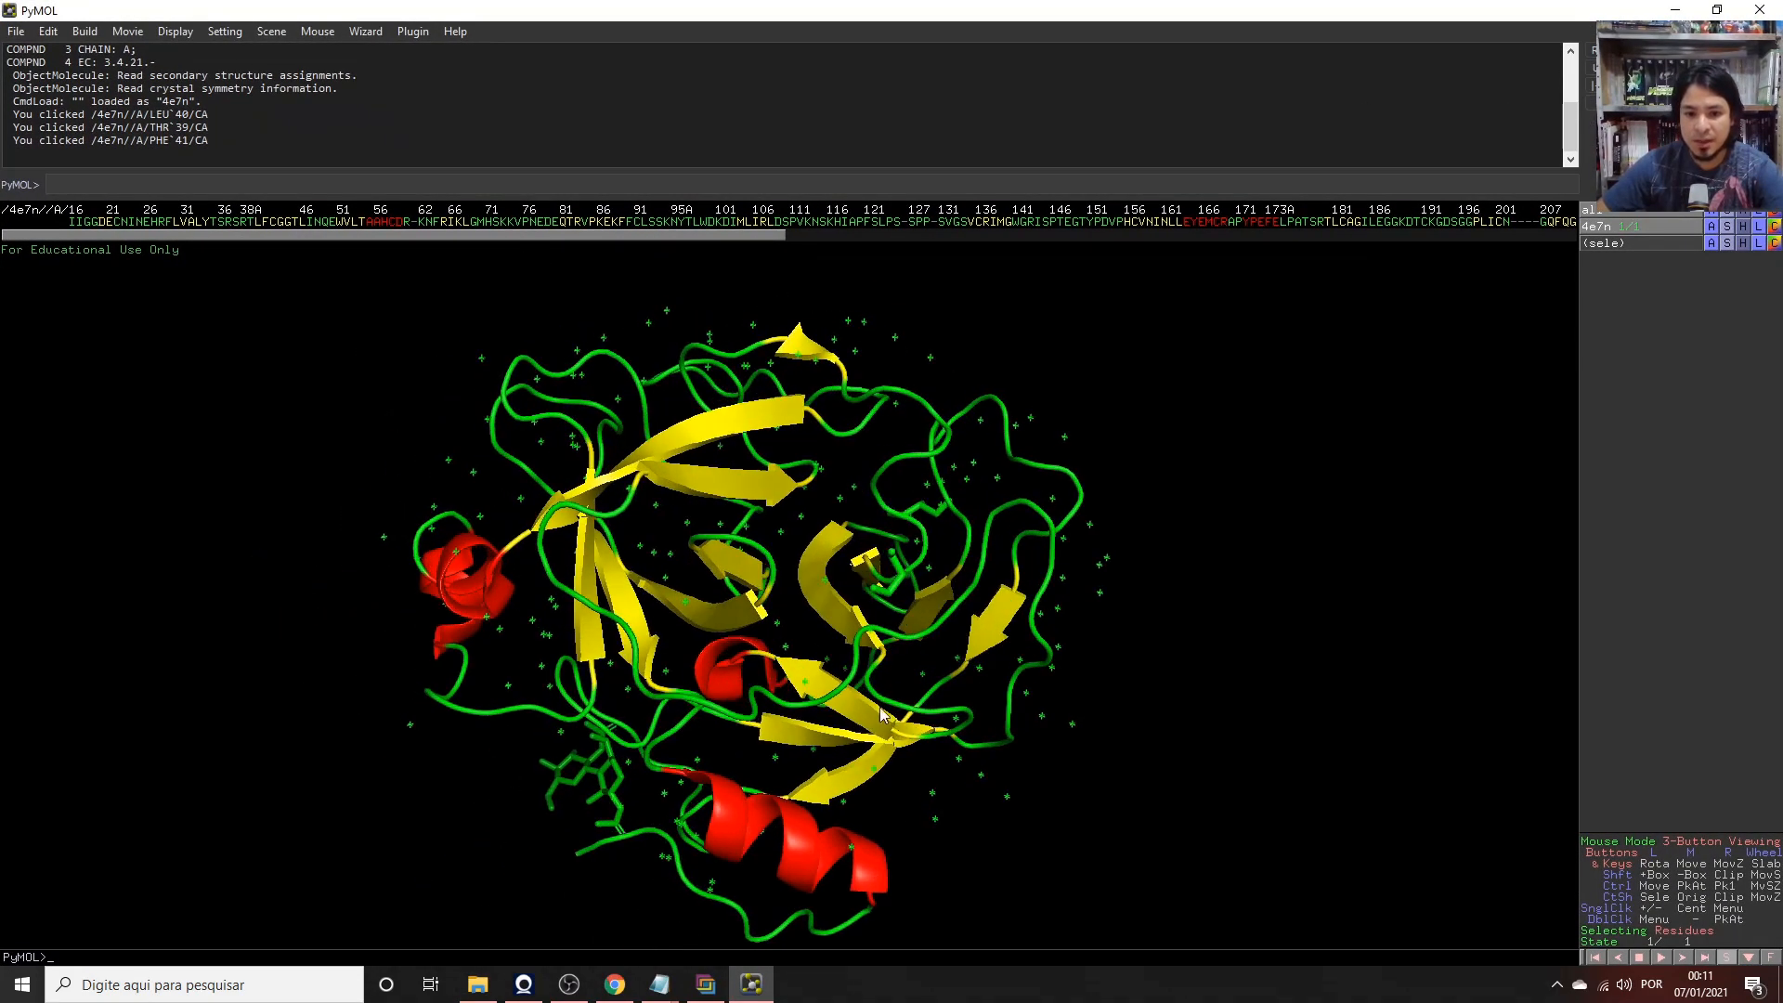
drag(882, 720, 833, 669)
middle_click(749, 652)
drag(805, 739, 871, 570)
drag(941, 638, 555, 455)
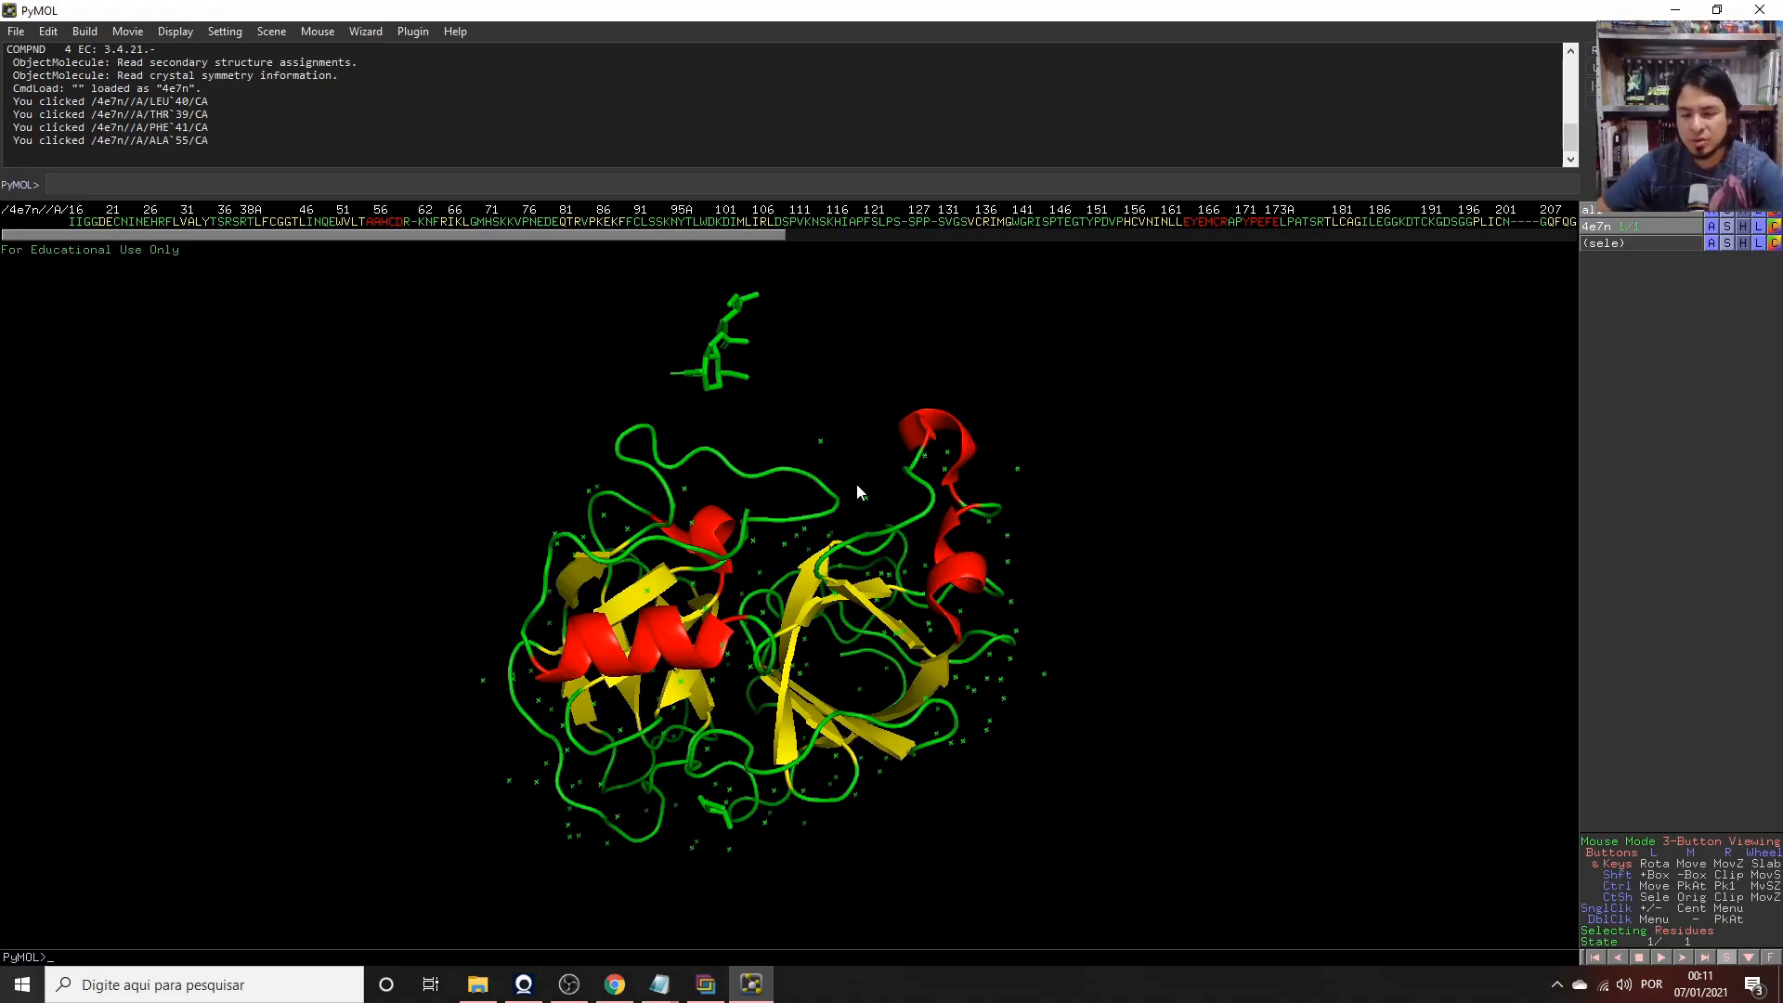
drag(741, 490, 641, 298)
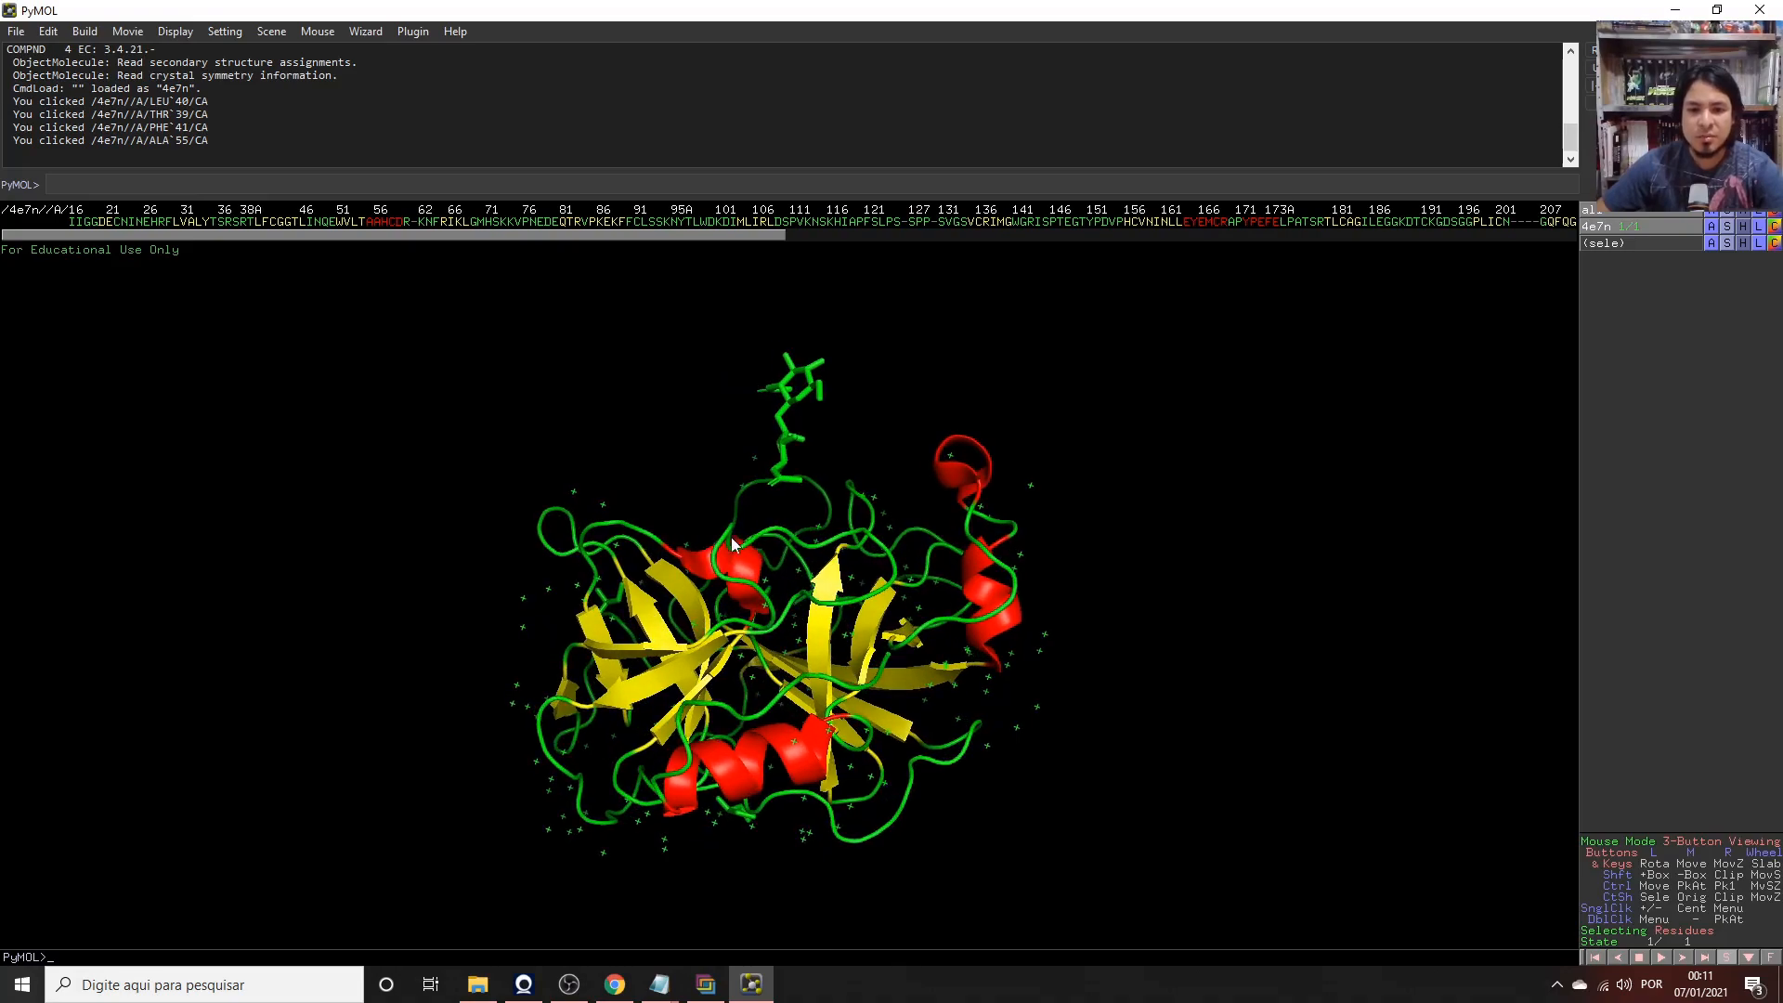
drag(561, 240, 458, 390)
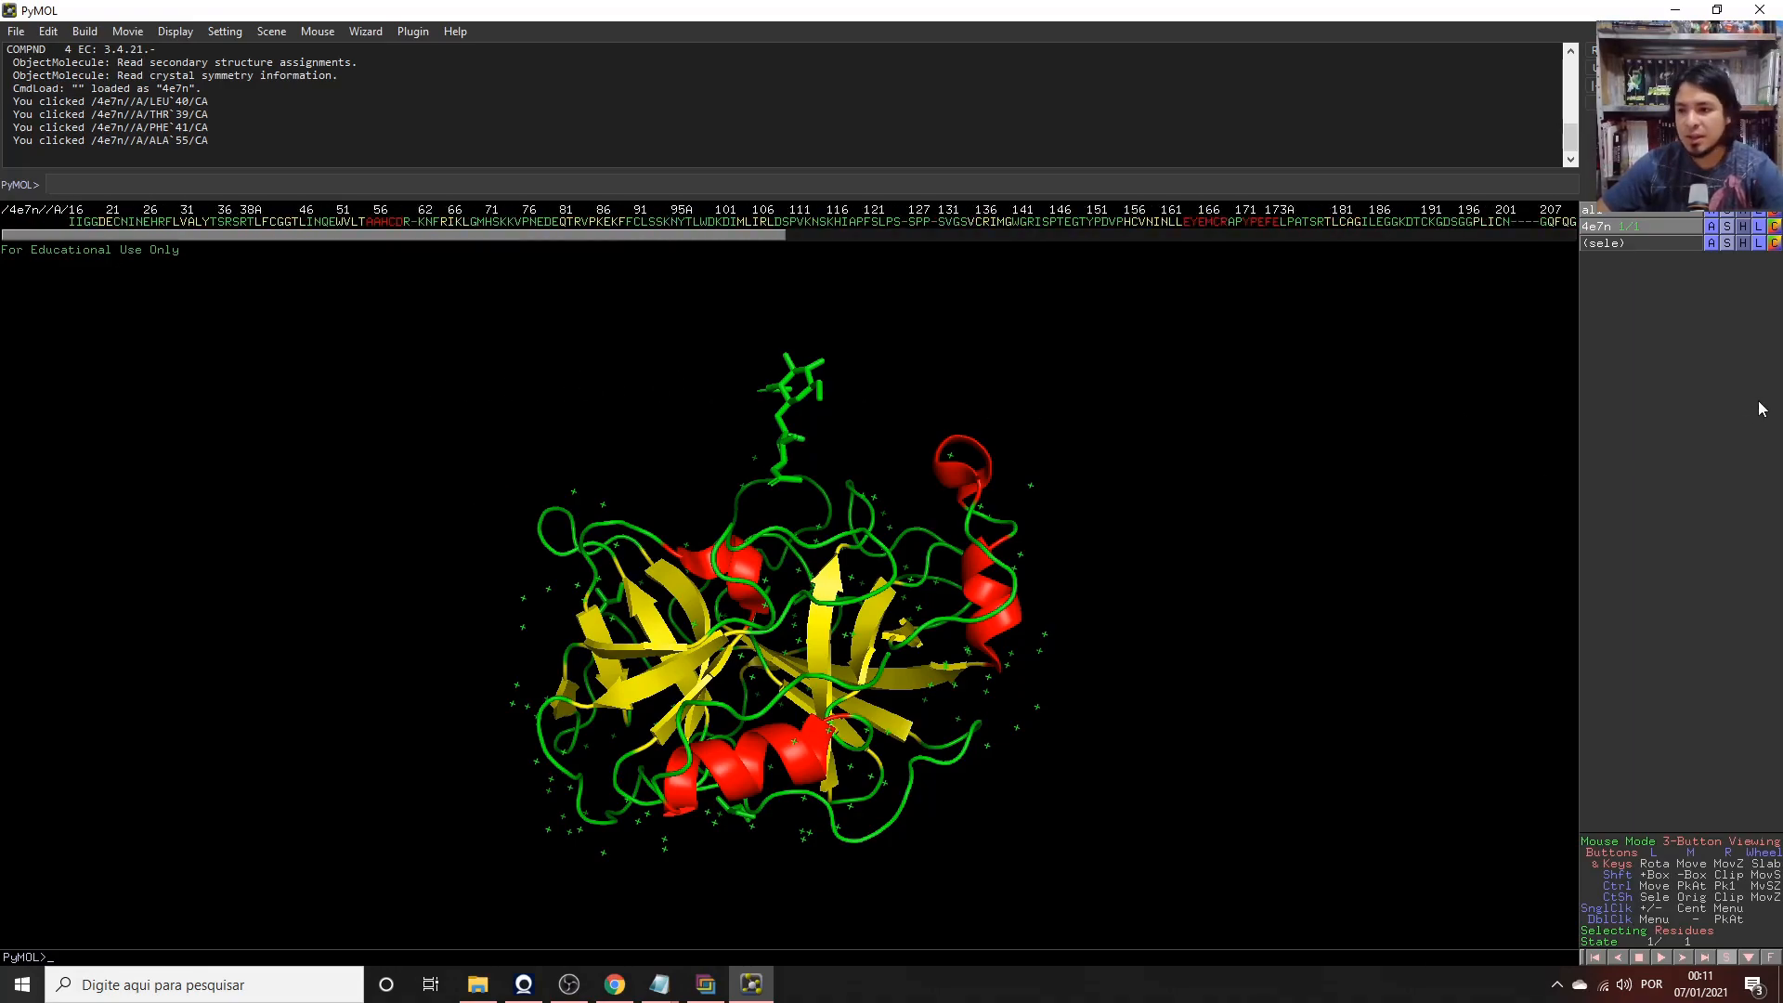
Remove the water molecules from the 4e7n object and check the structure from other angles.
click(1714, 229)
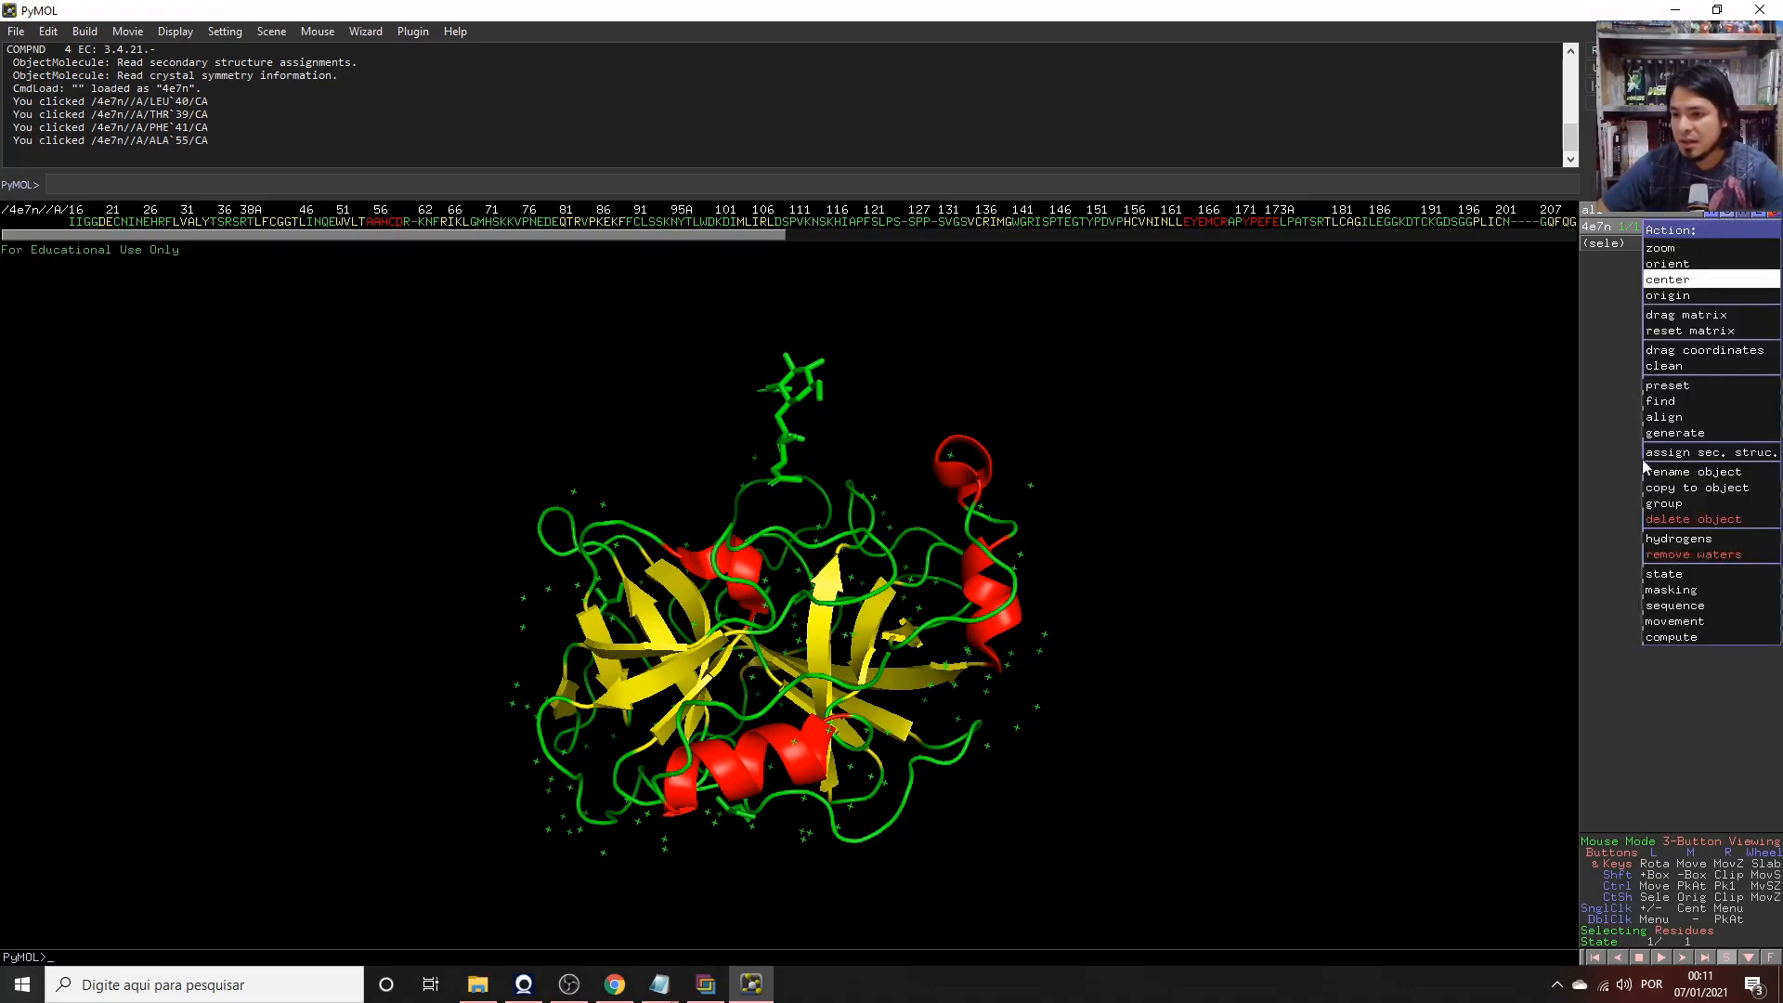
click(1712, 556)
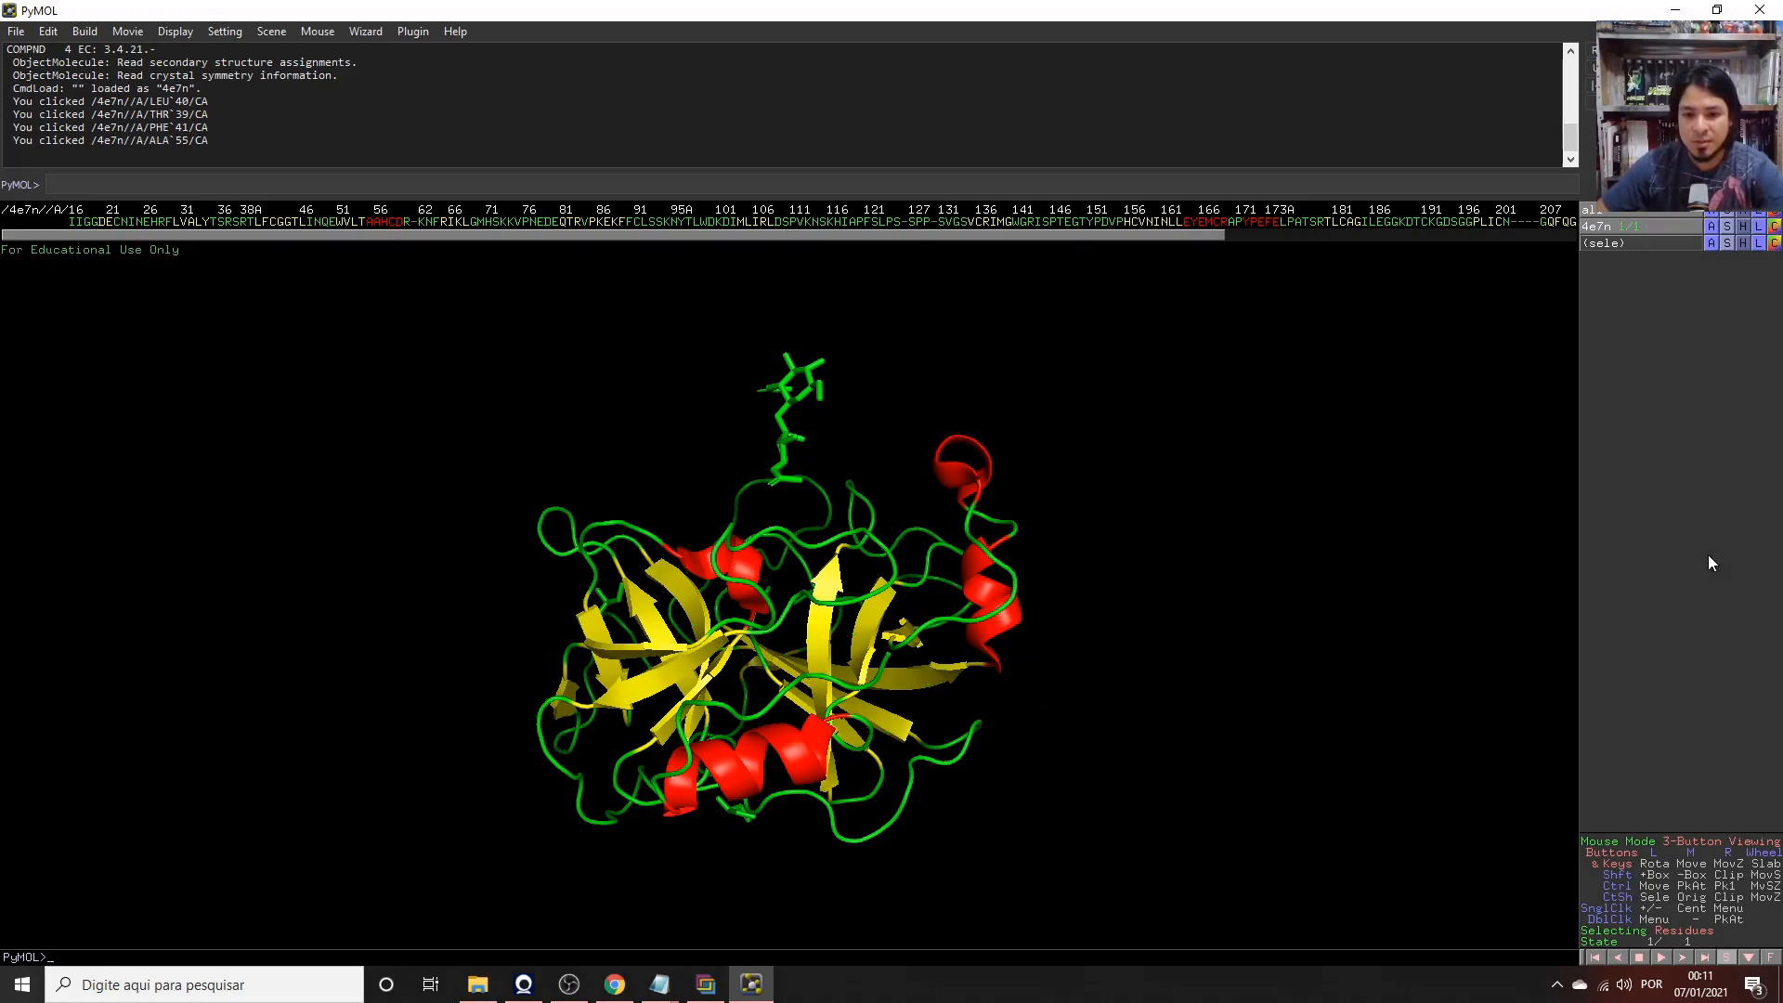
click(704, 676)
drag(704, 676, 862, 662)
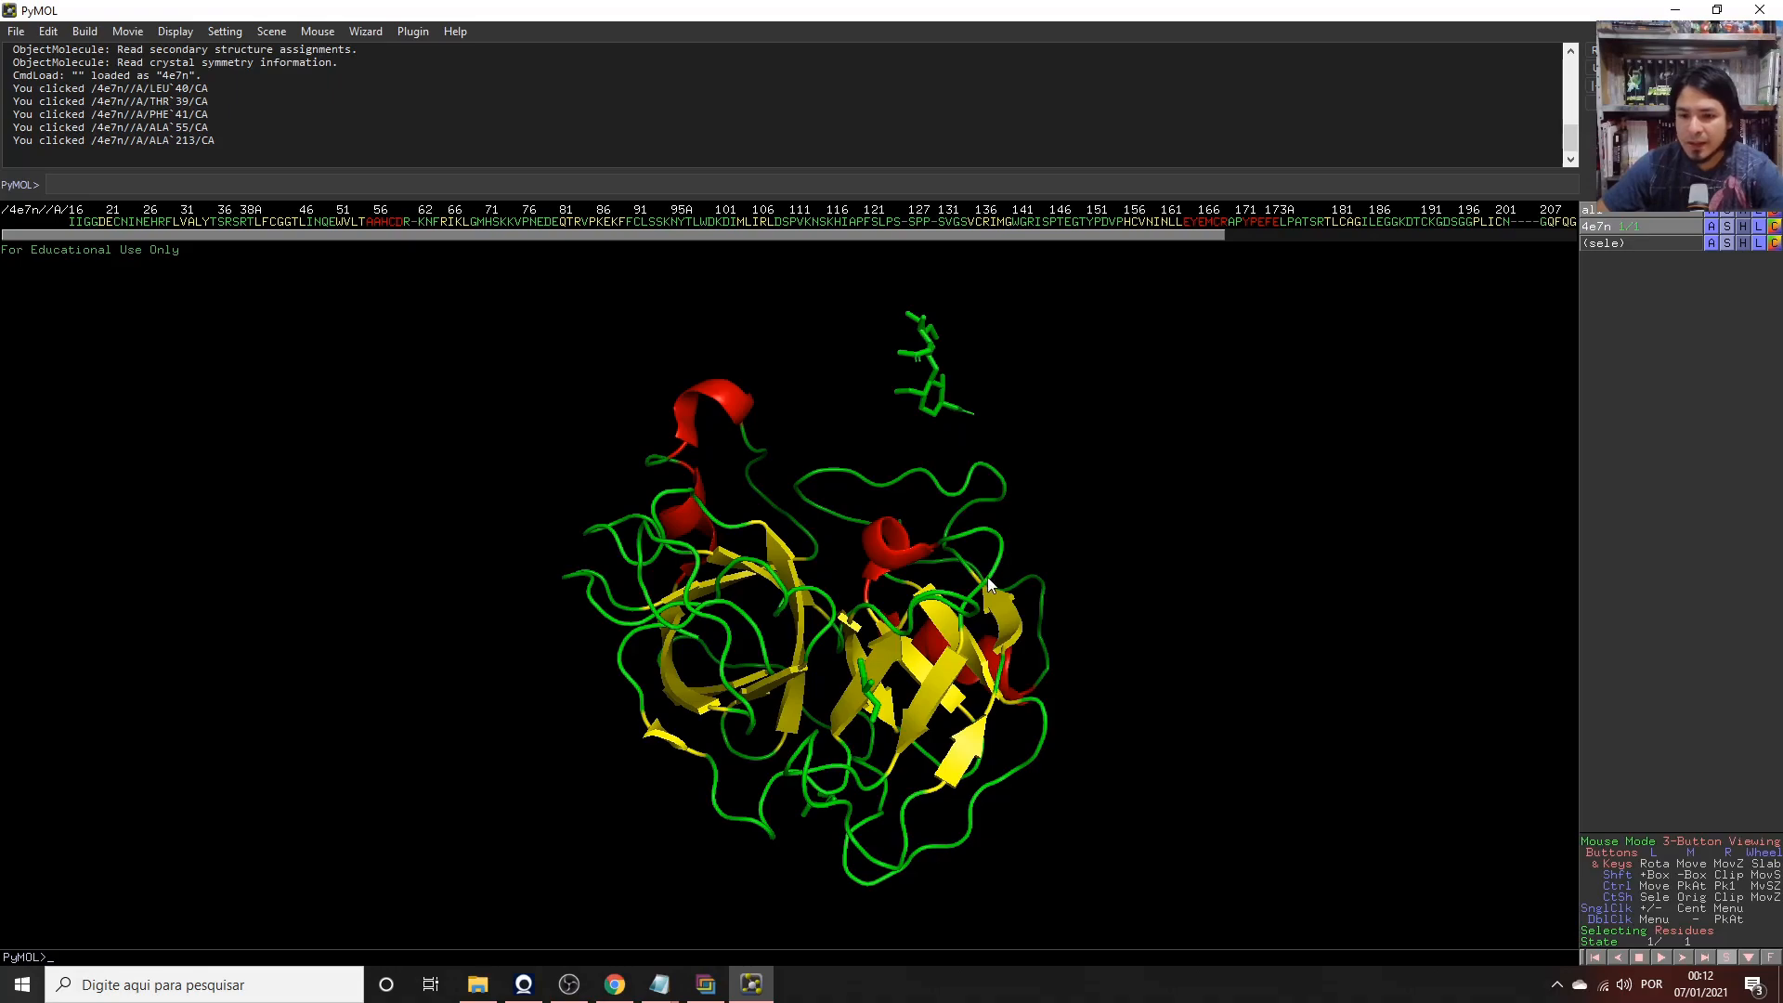
drag(991, 584, 618, 617)
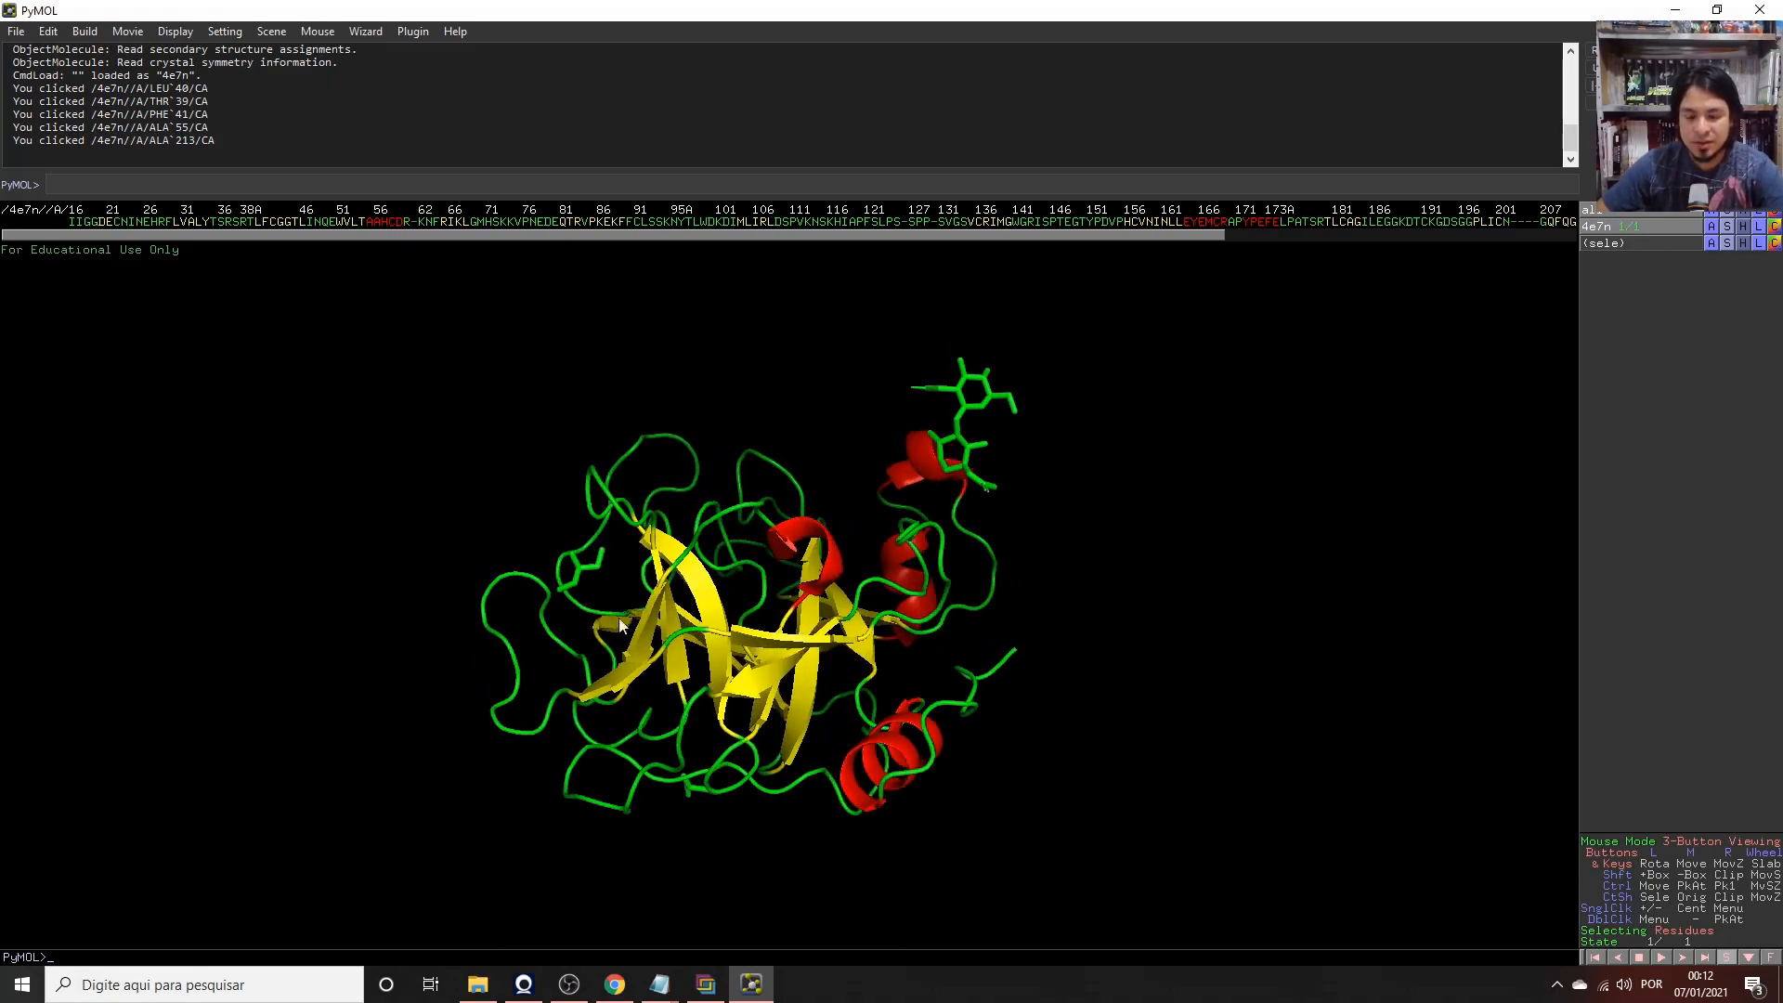
Select the two GOL and two NAG residues at the end of the 4e7n sequence and remove their atoms.
click(589, 569)
drag(1169, 237, 1505, 246)
click(1481, 223)
drag(1313, 438, 939, 619)
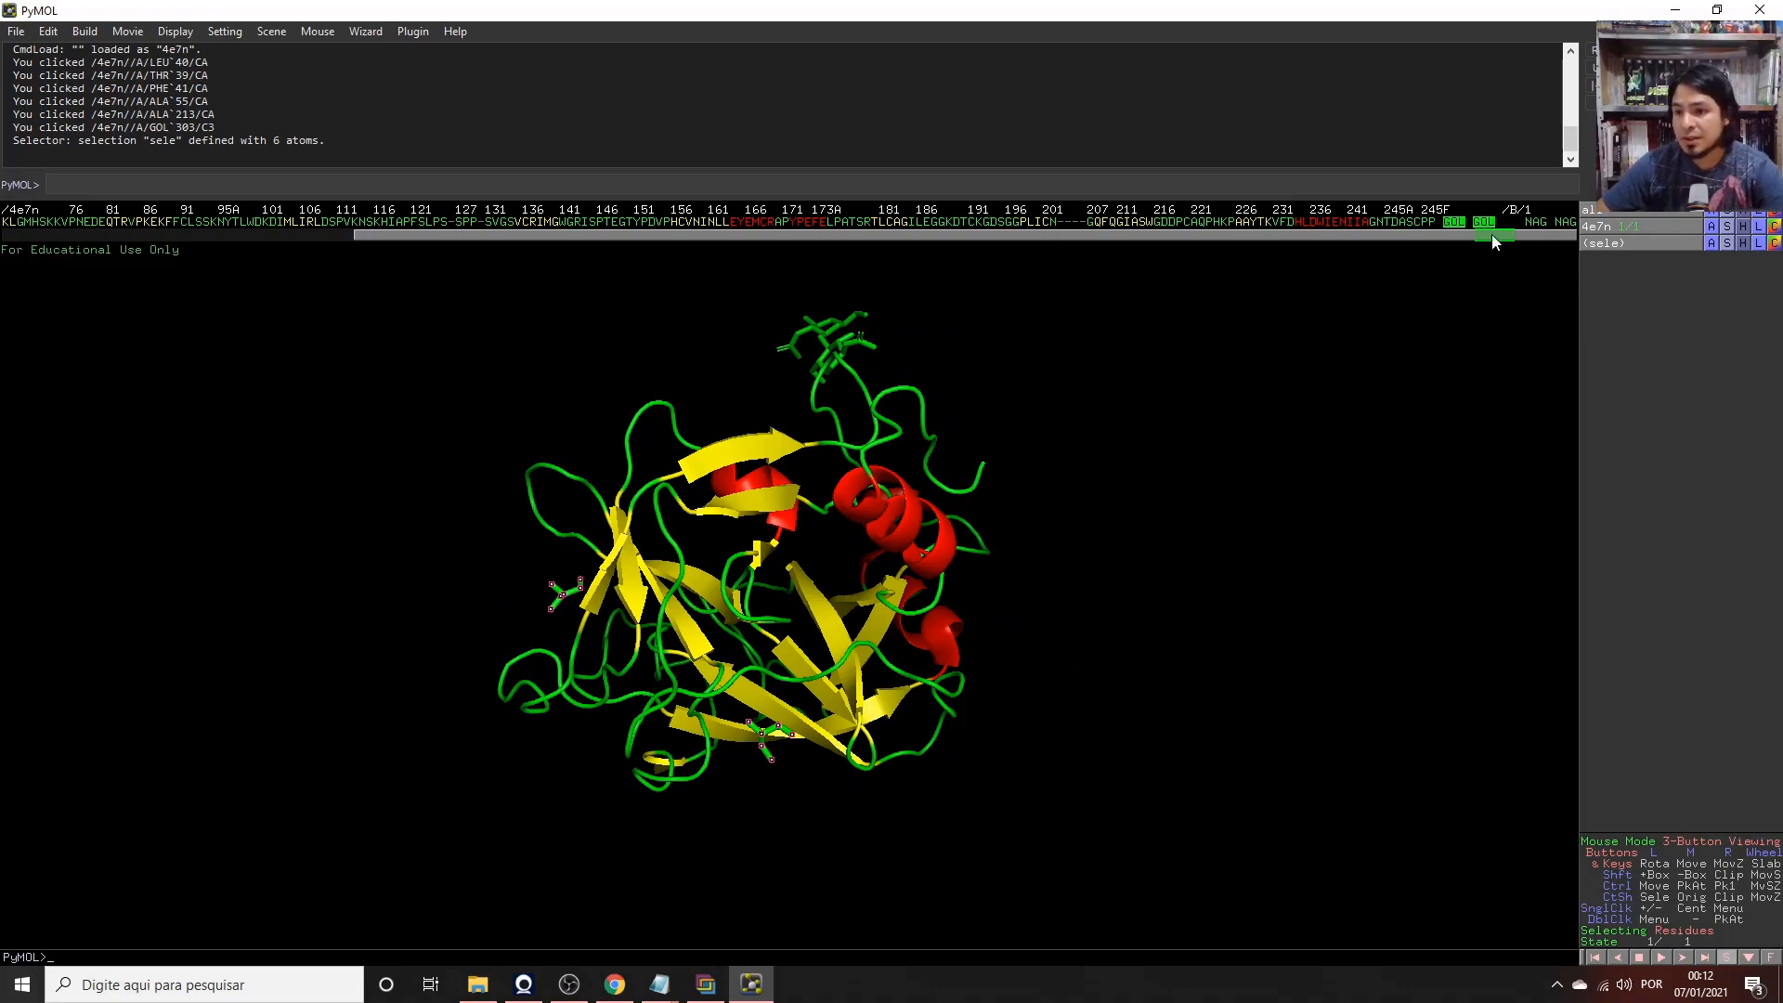
click(1536, 223)
click(1562, 225)
drag(943, 492, 936, 349)
drag(850, 388, 839, 525)
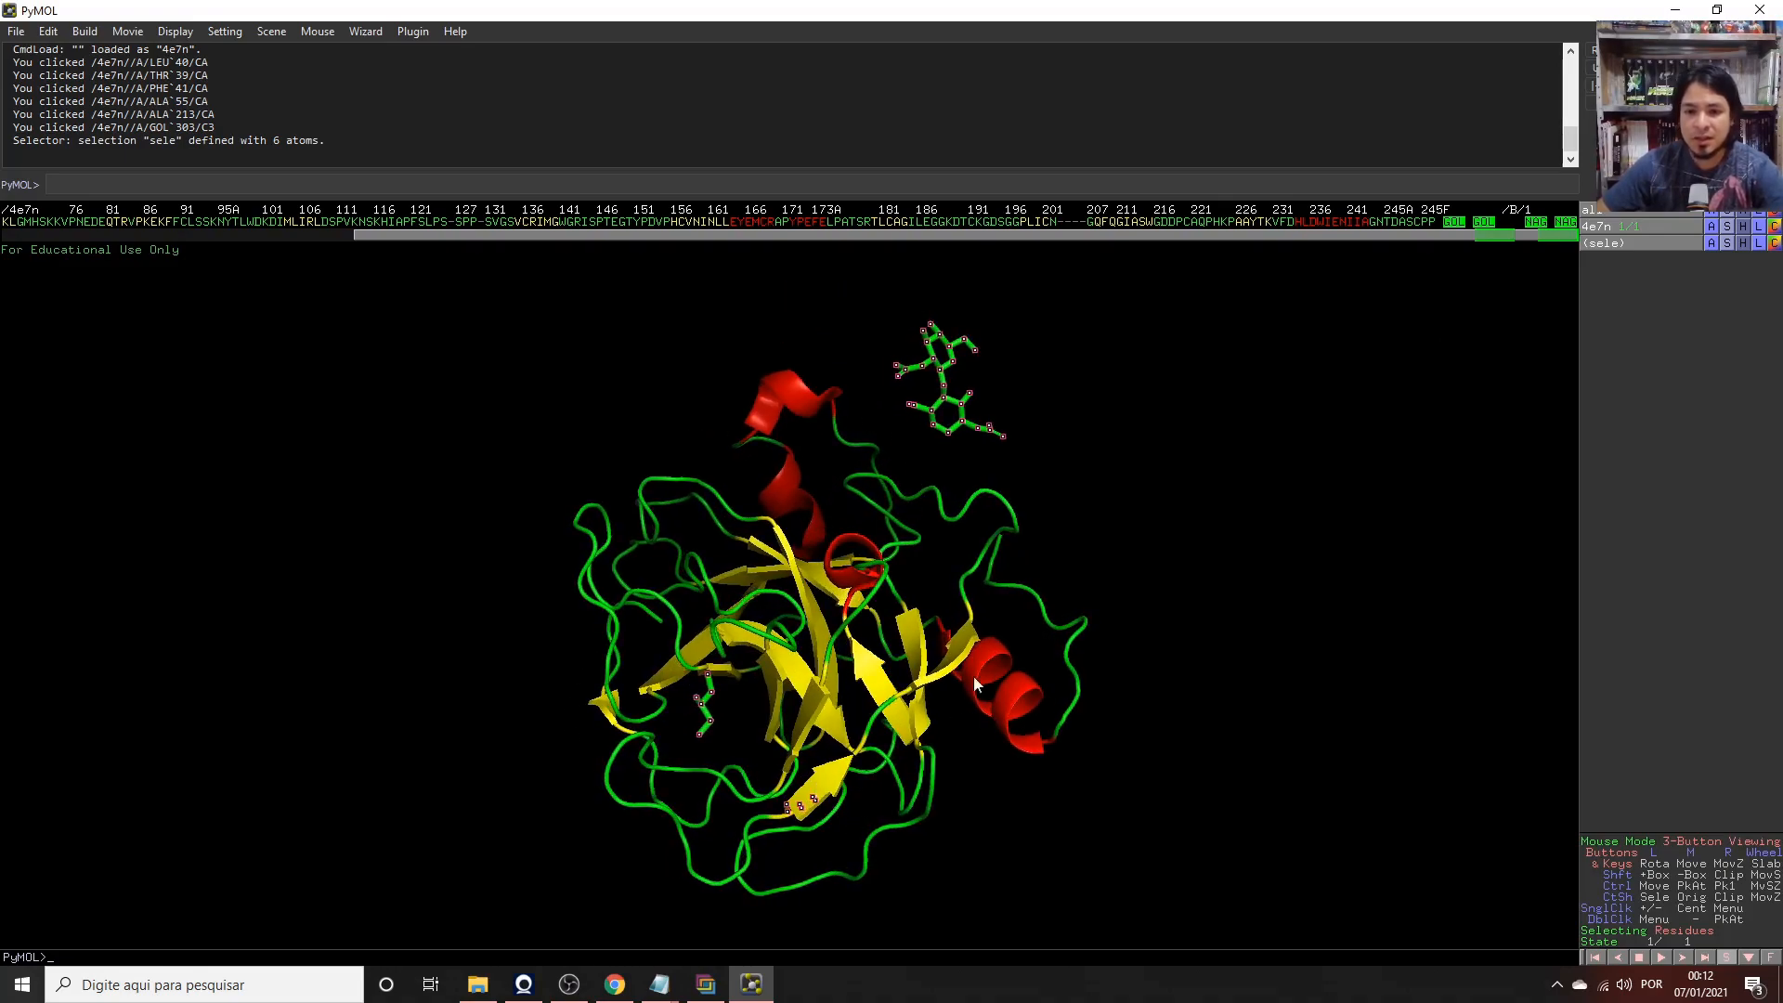
drag(898, 683, 904, 668)
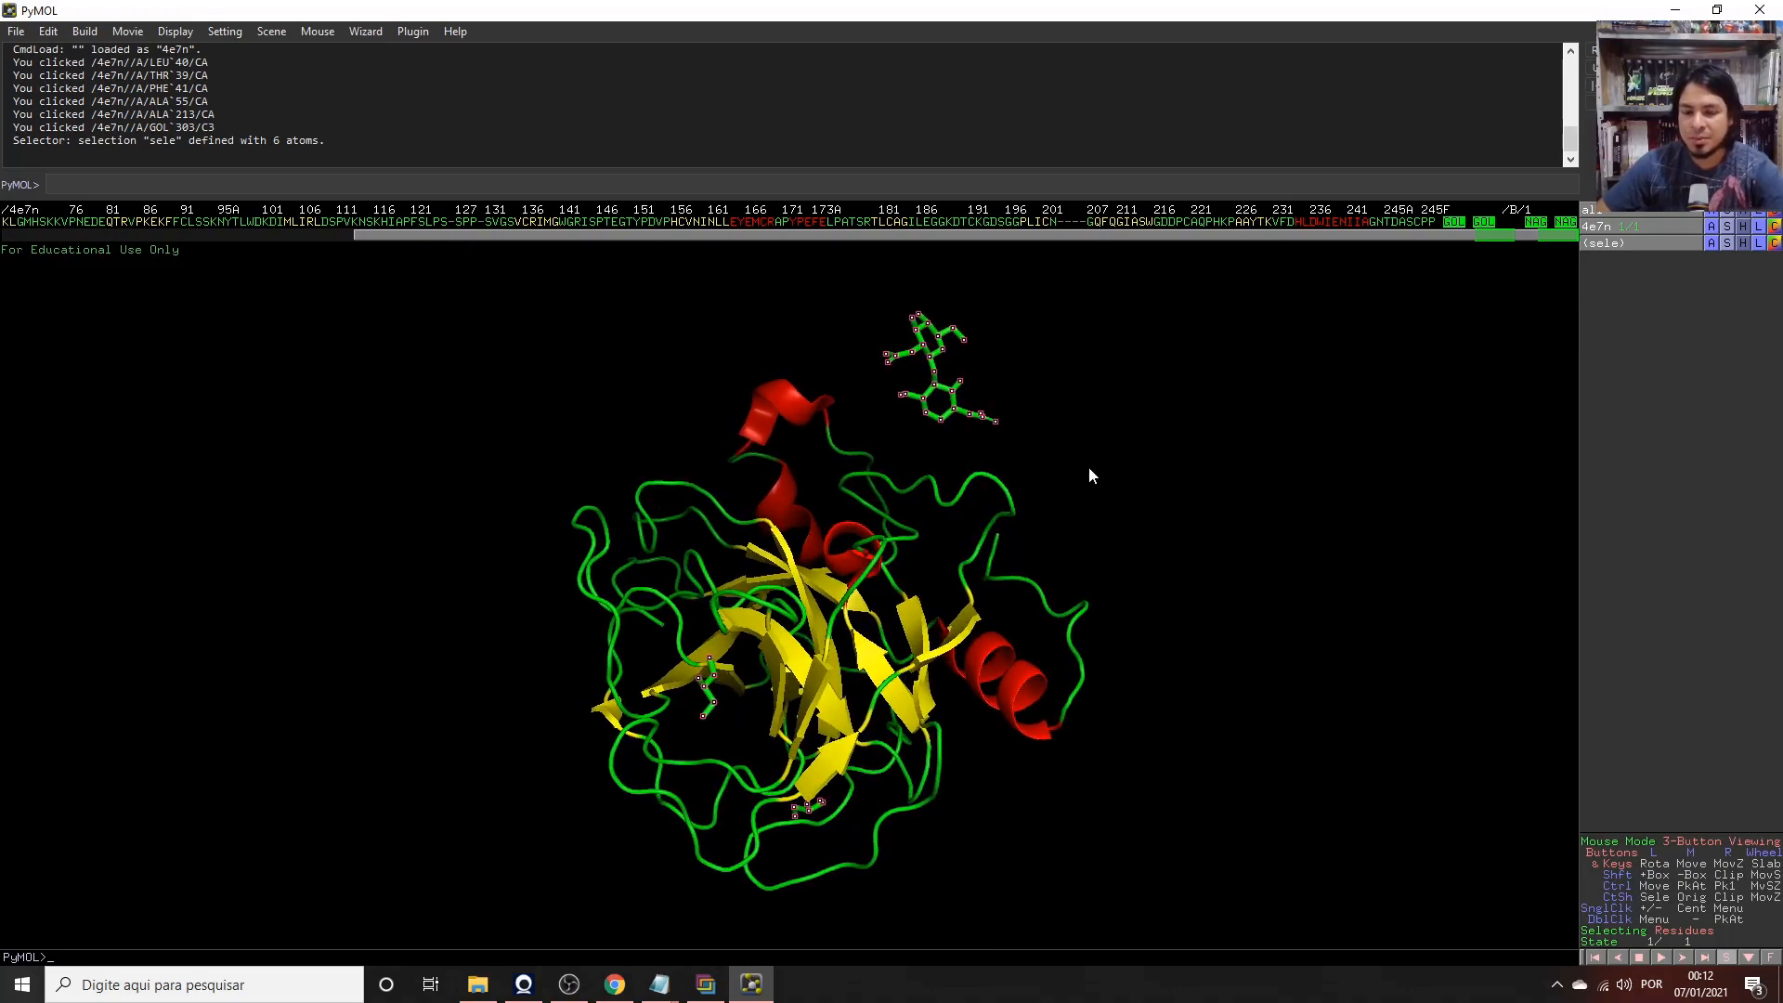
drag(818, 619, 827, 634)
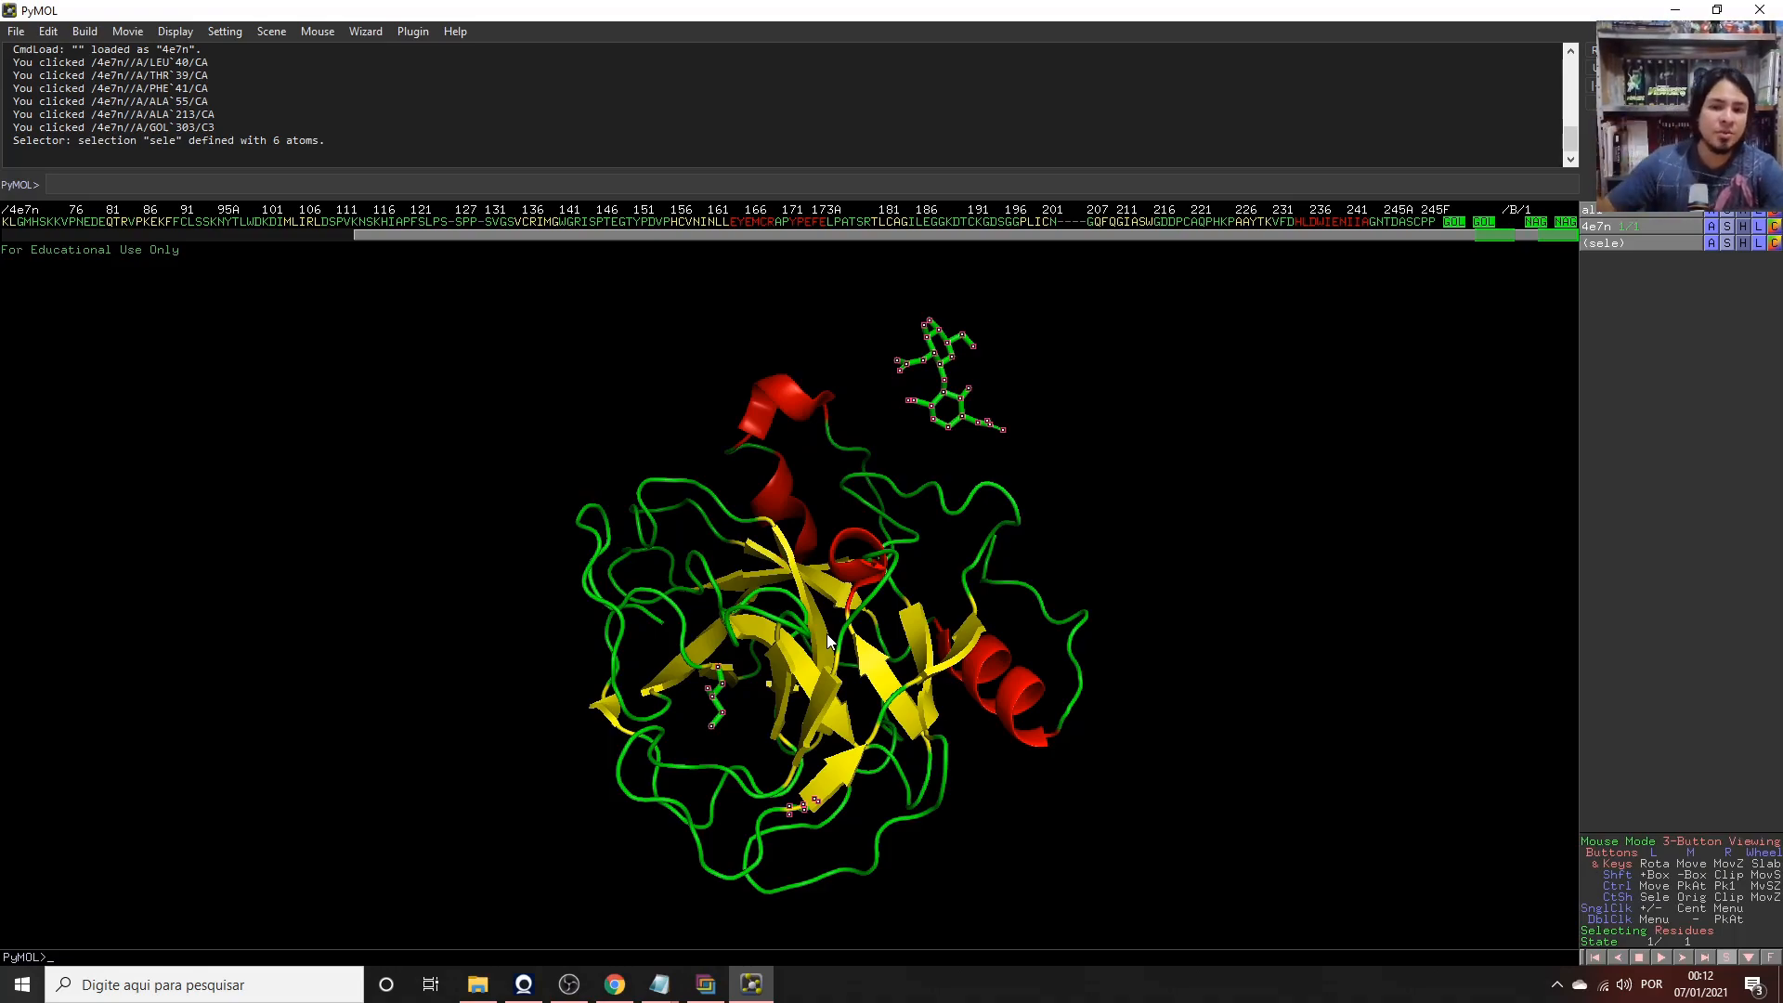
mouse_move(864, 637)
mouse_down()
mouse_move(851, 650)
mouse_move(869, 641)
mouse_up()
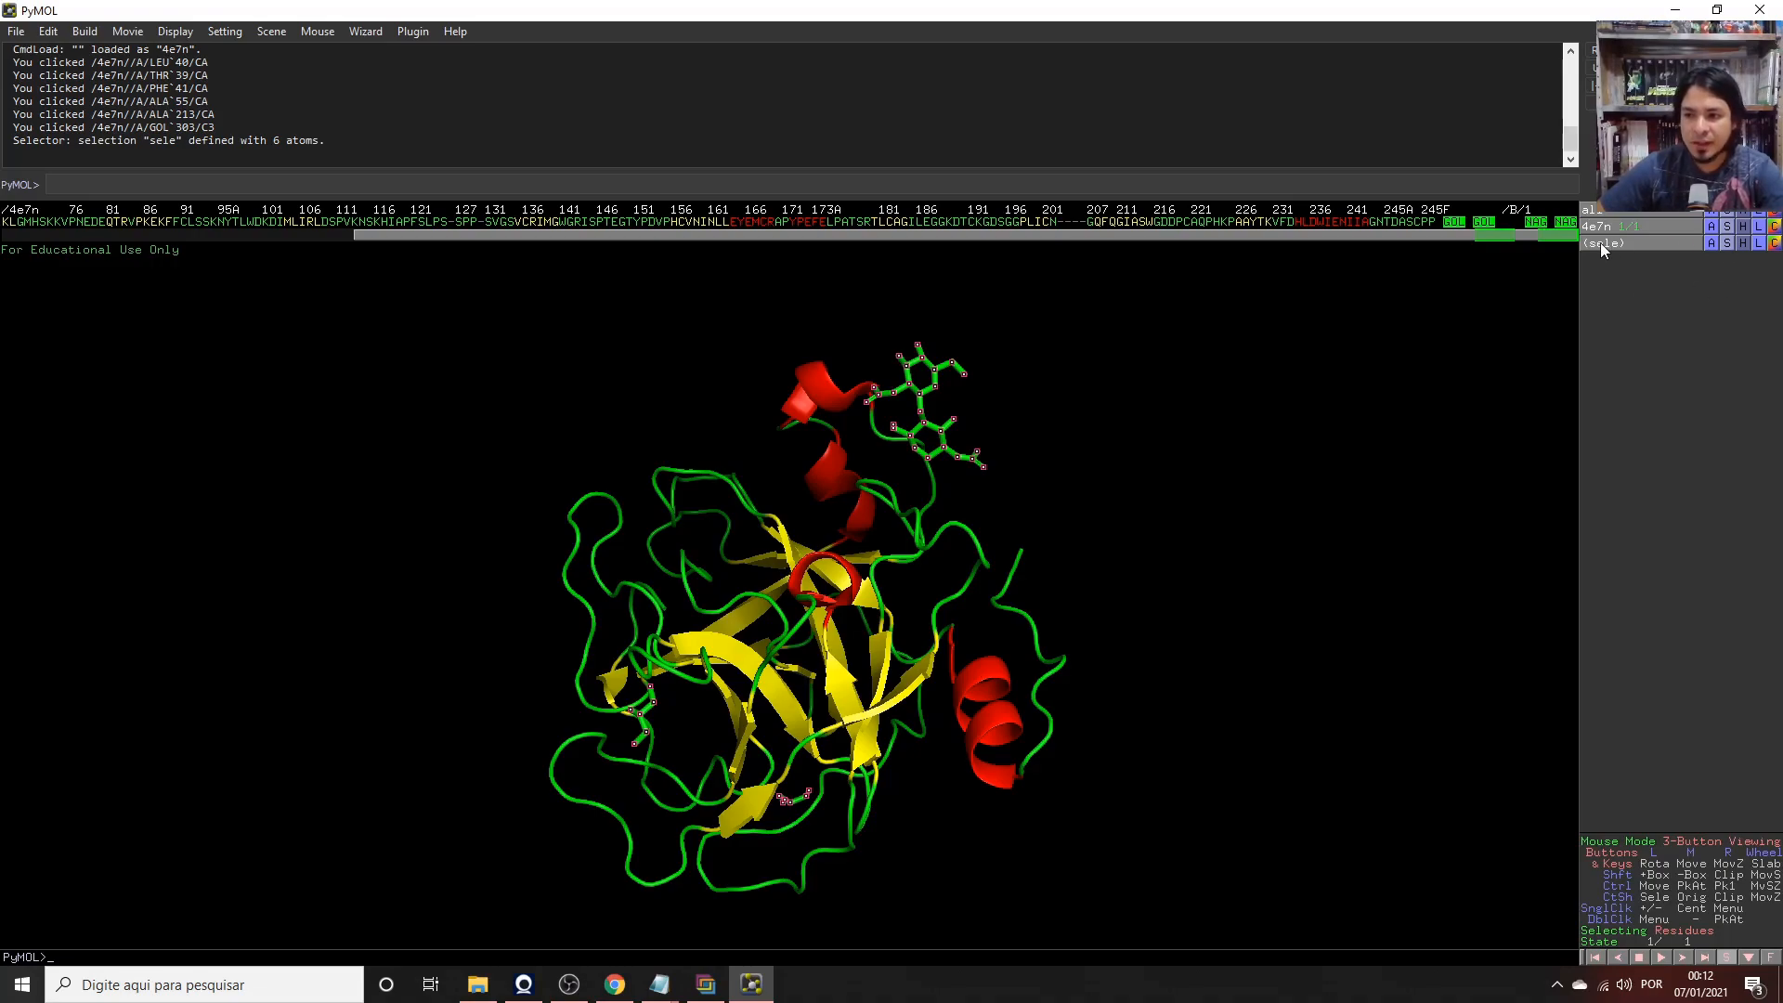
click(1711, 244)
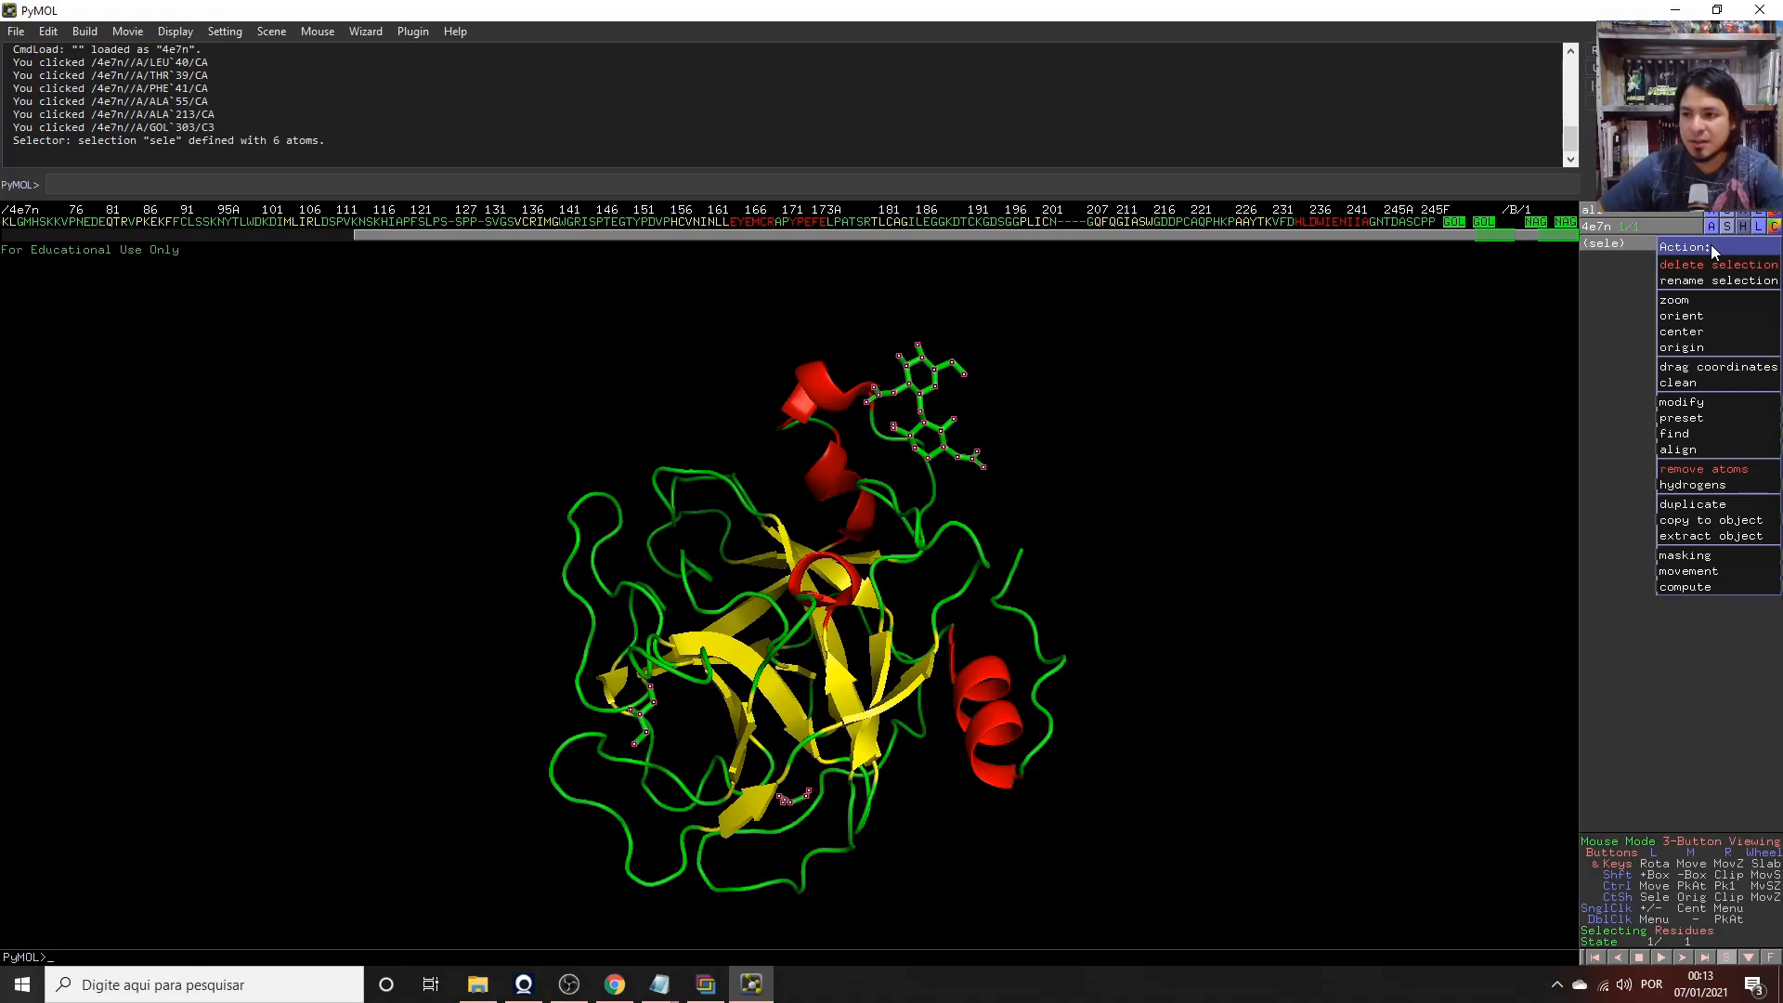
click(1689, 470)
Inspect the 4e7n protein chain from several angles and go back to the start of its sequence.
drag(938, 416, 799, 616)
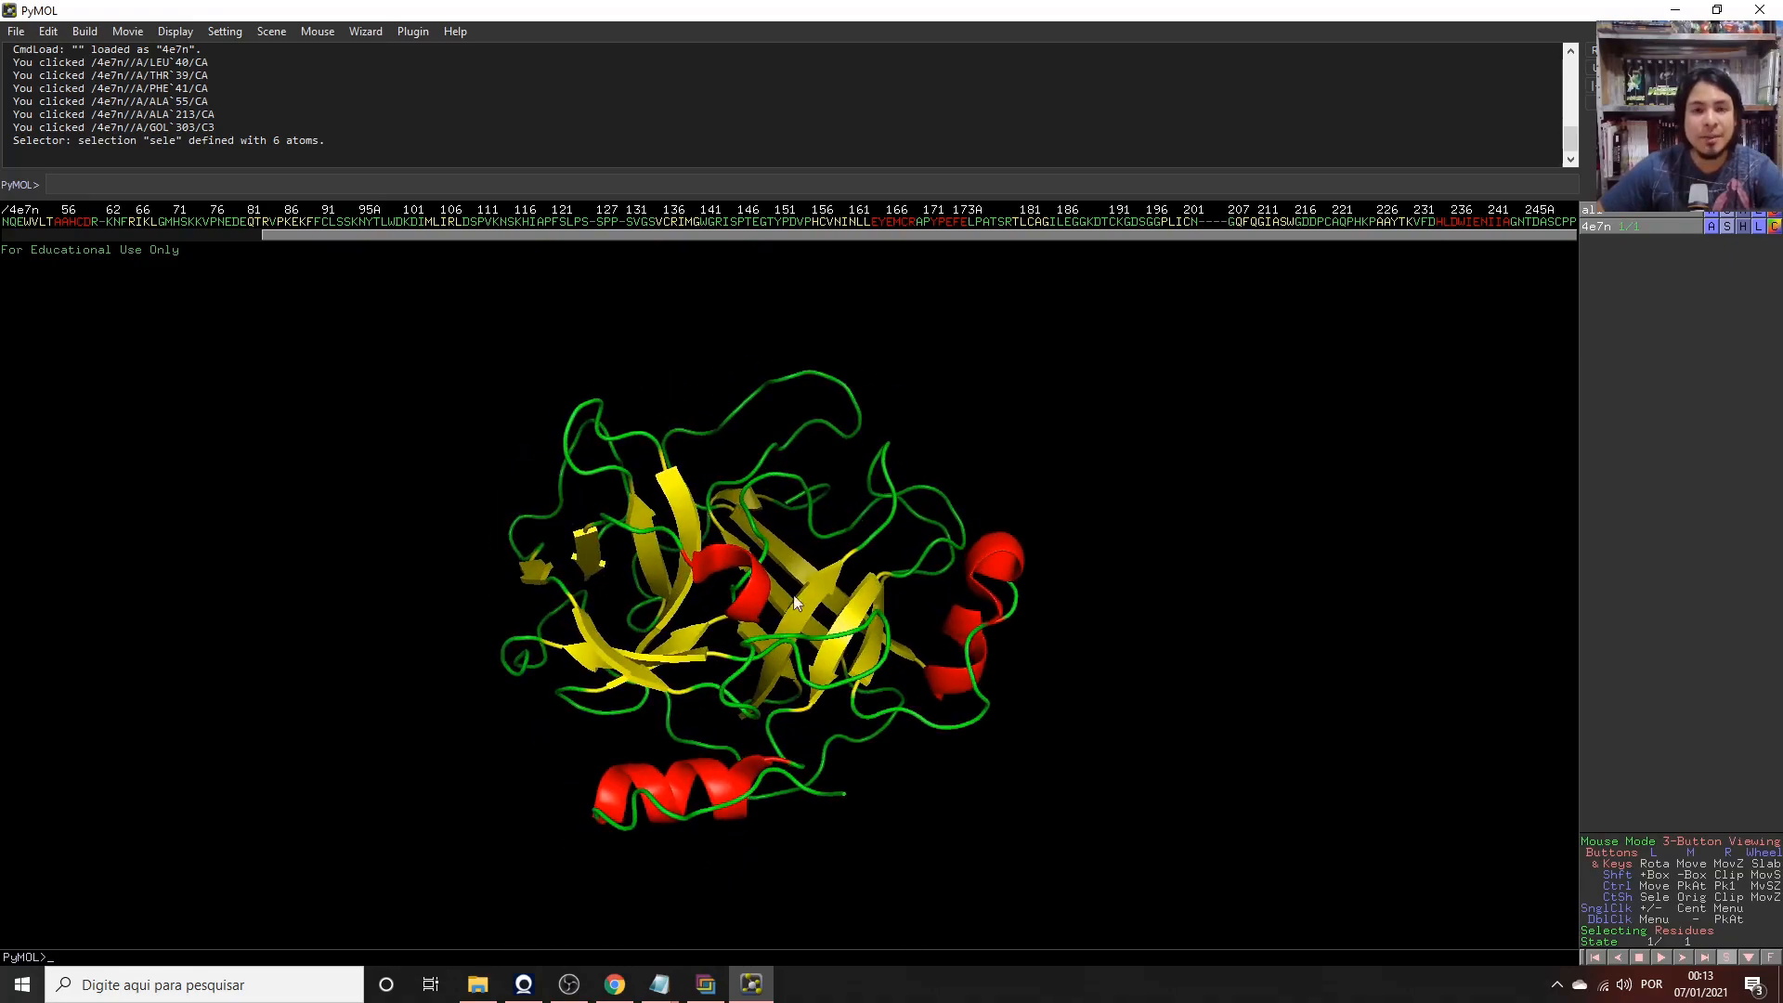
drag(689, 236, 347, 240)
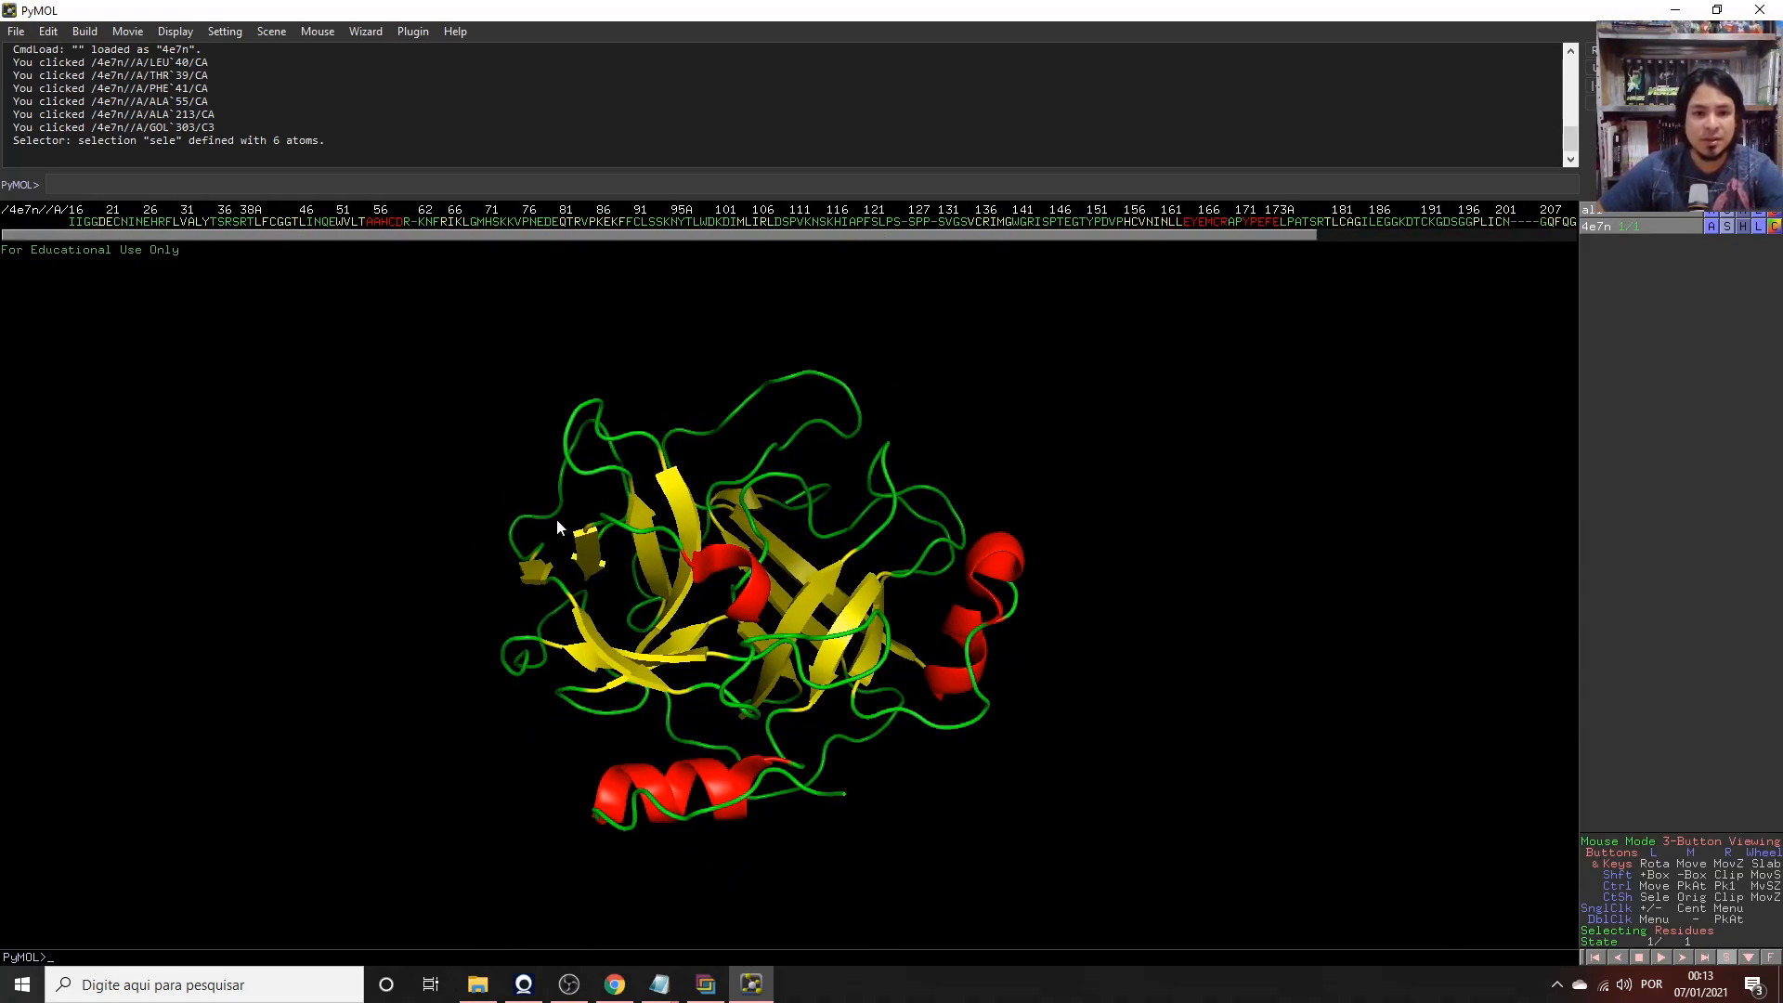
drag(592, 511, 613, 630)
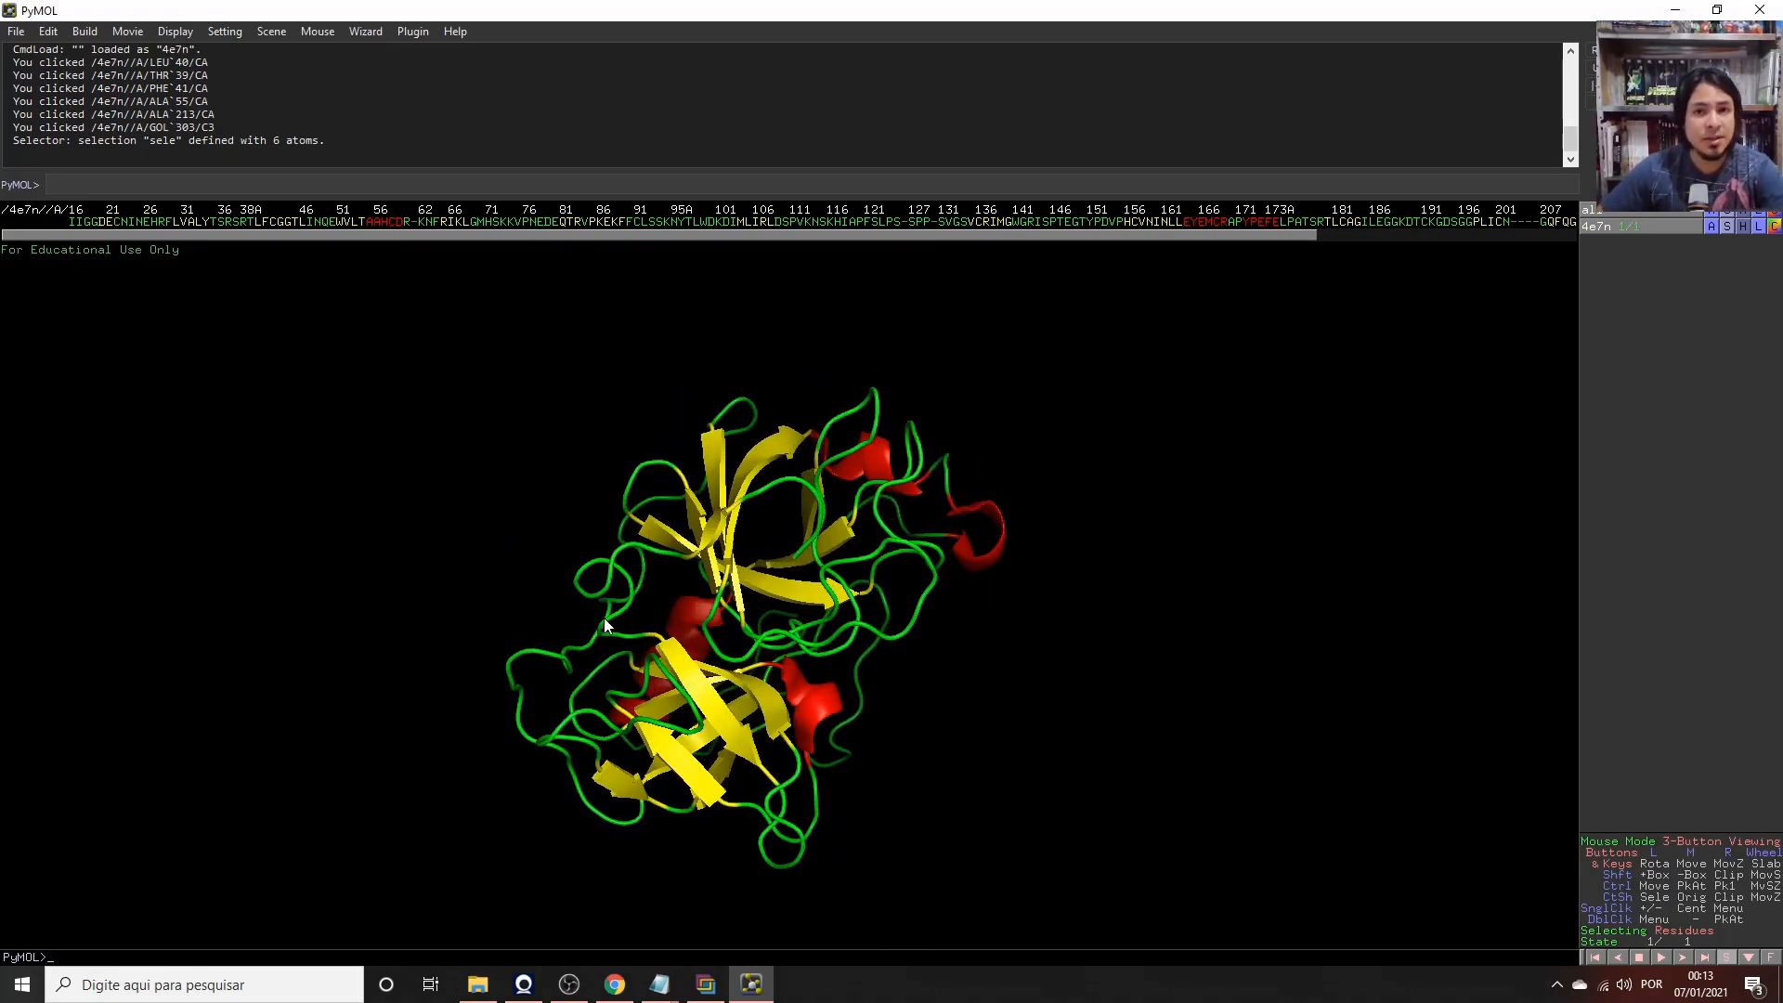
drag(591, 624, 801, 600)
click(804, 639)
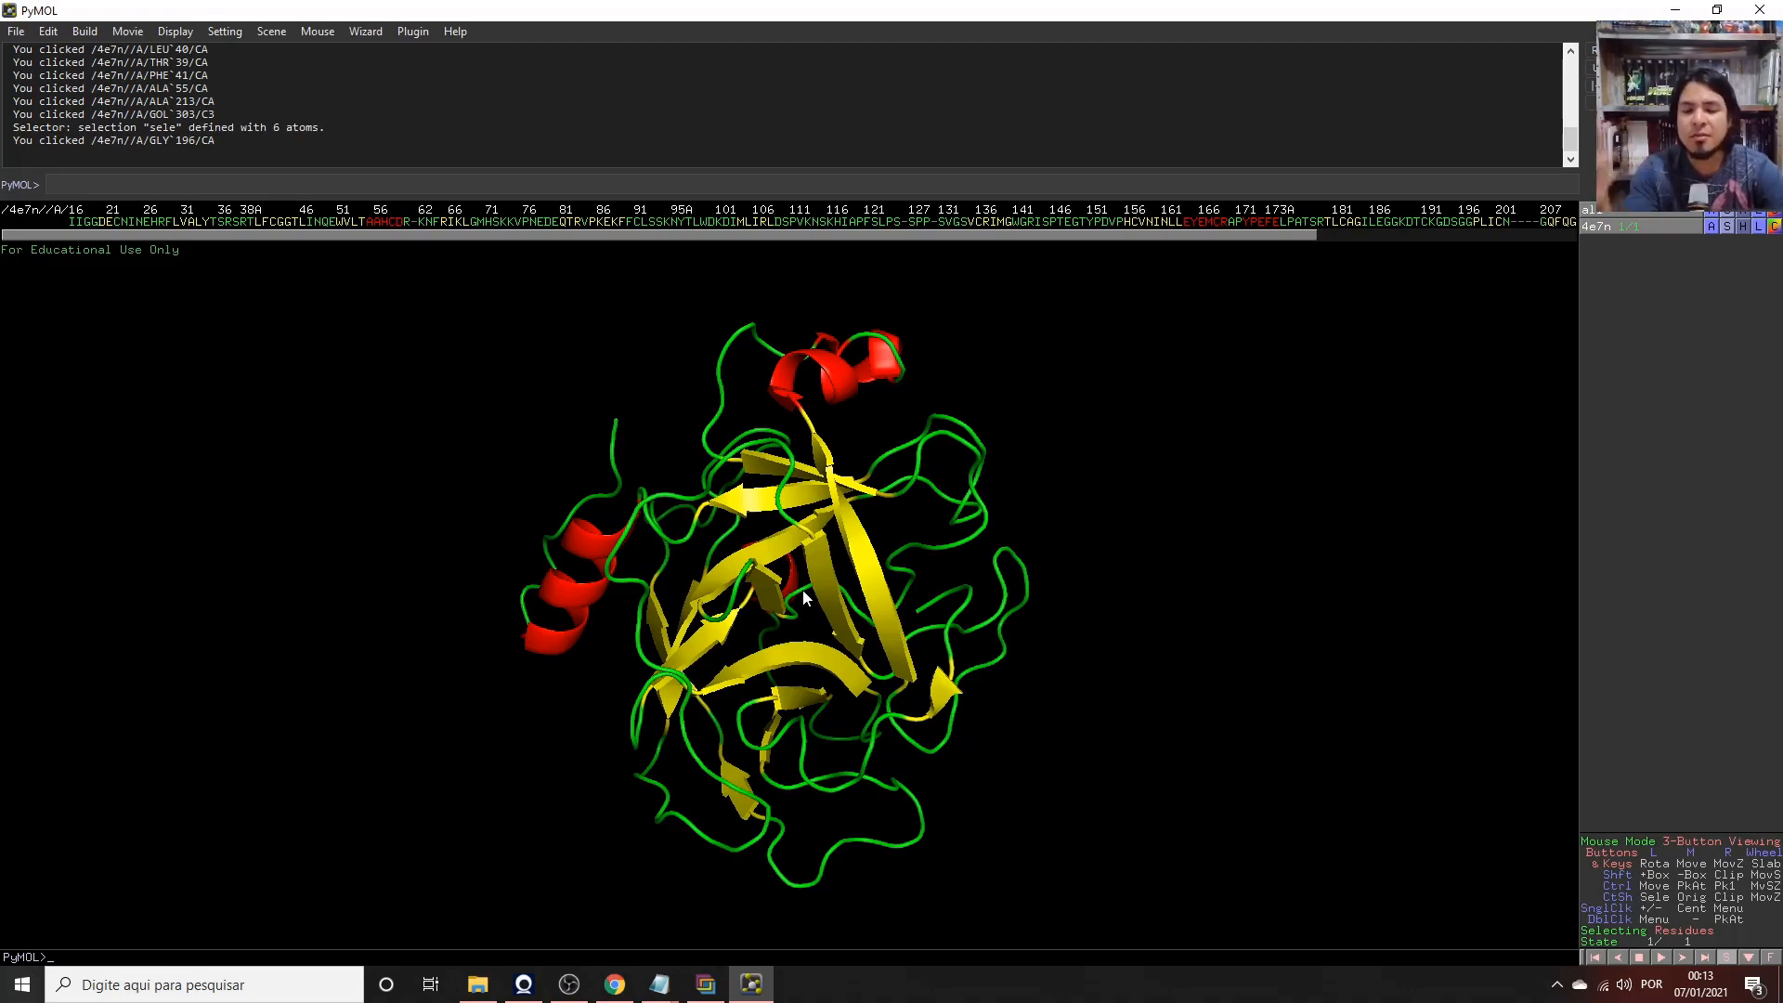
Export the cleaned 4e7n molecule in PDB format as template in the tutorial_modeller folder, using the enabled selection and current state.
mouse_move(806, 598)
mouse_down()
mouse_move(867, 600)
mouse_move(772, 683)
mouse_move(614, 683)
mouse_move(789, 655)
mouse_move(704, 616)
mouse_move(810, 634)
mouse_up()
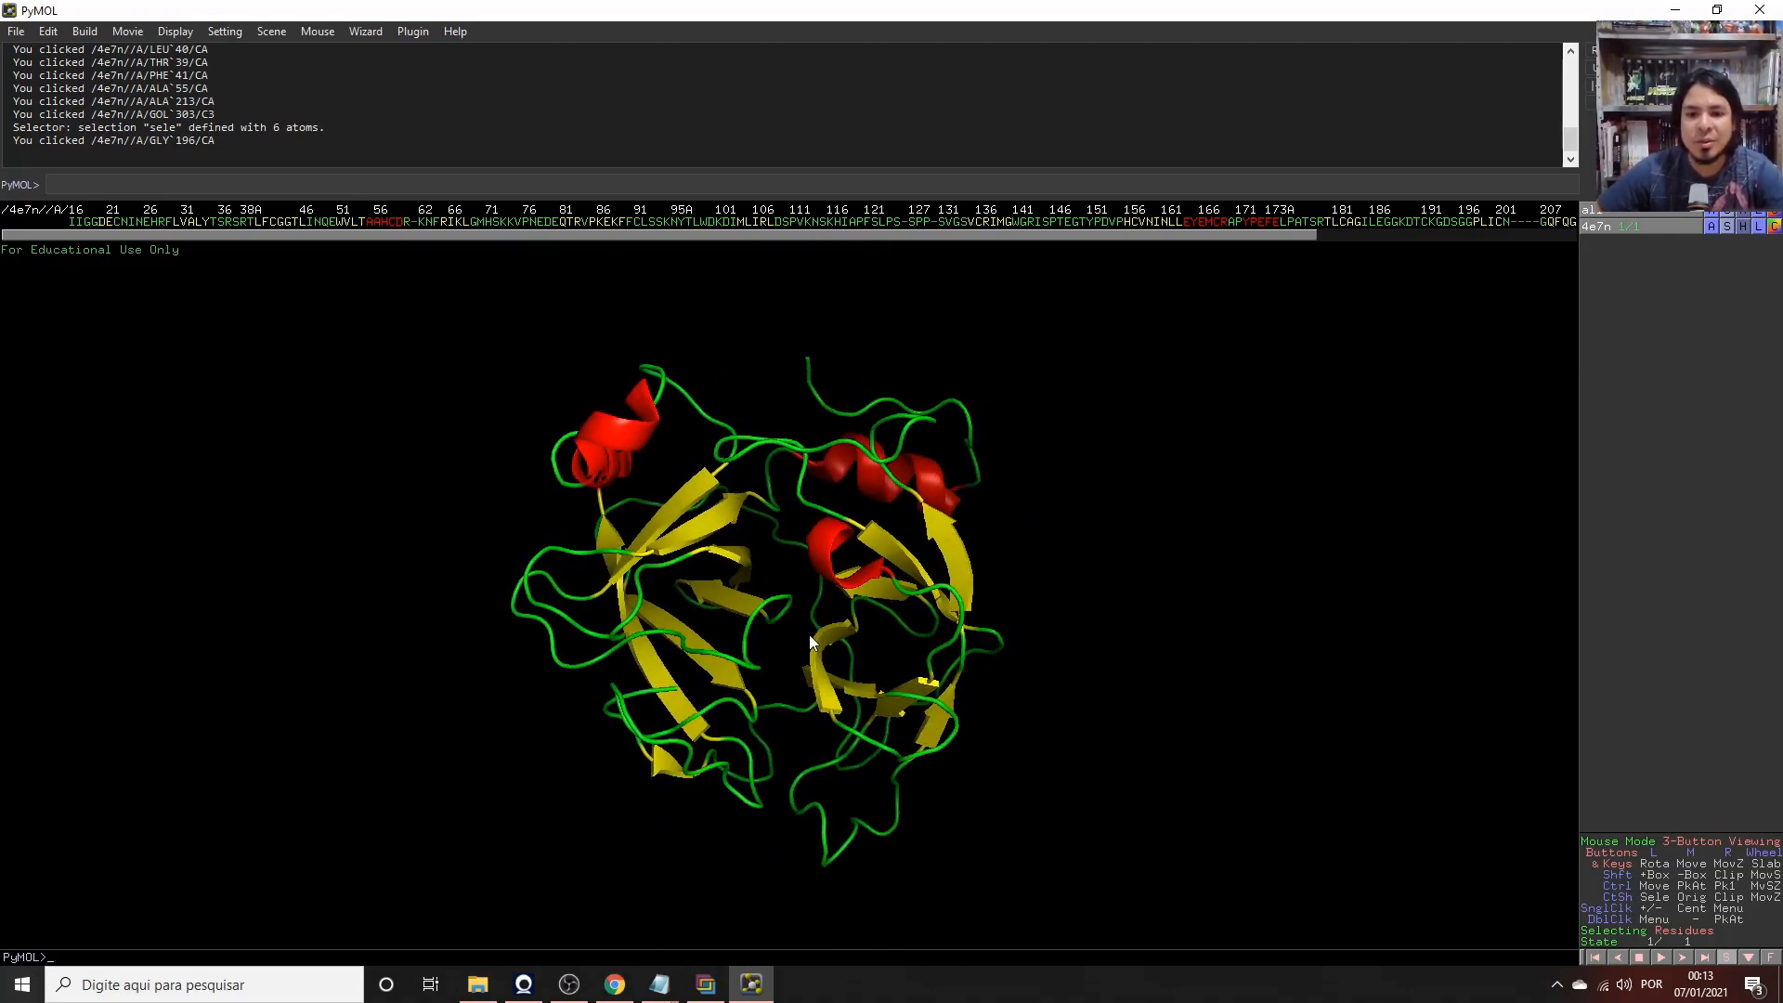
drag(881, 555, 1011, 654)
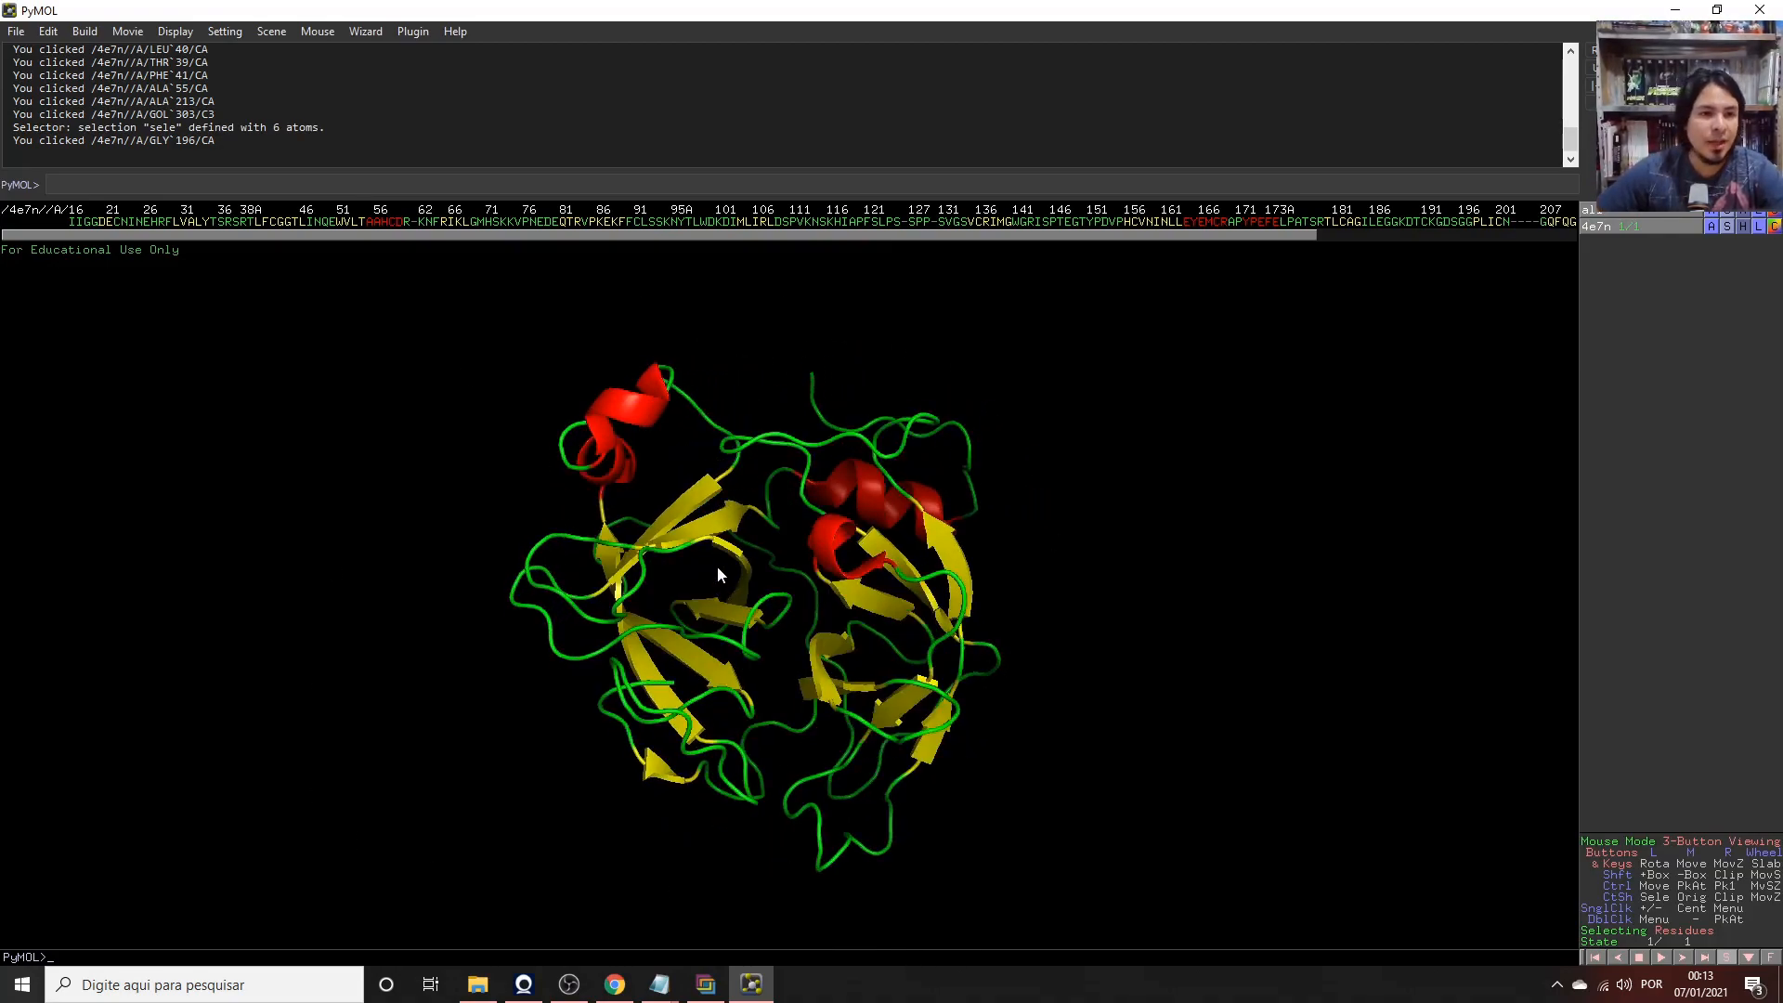
click(16, 31)
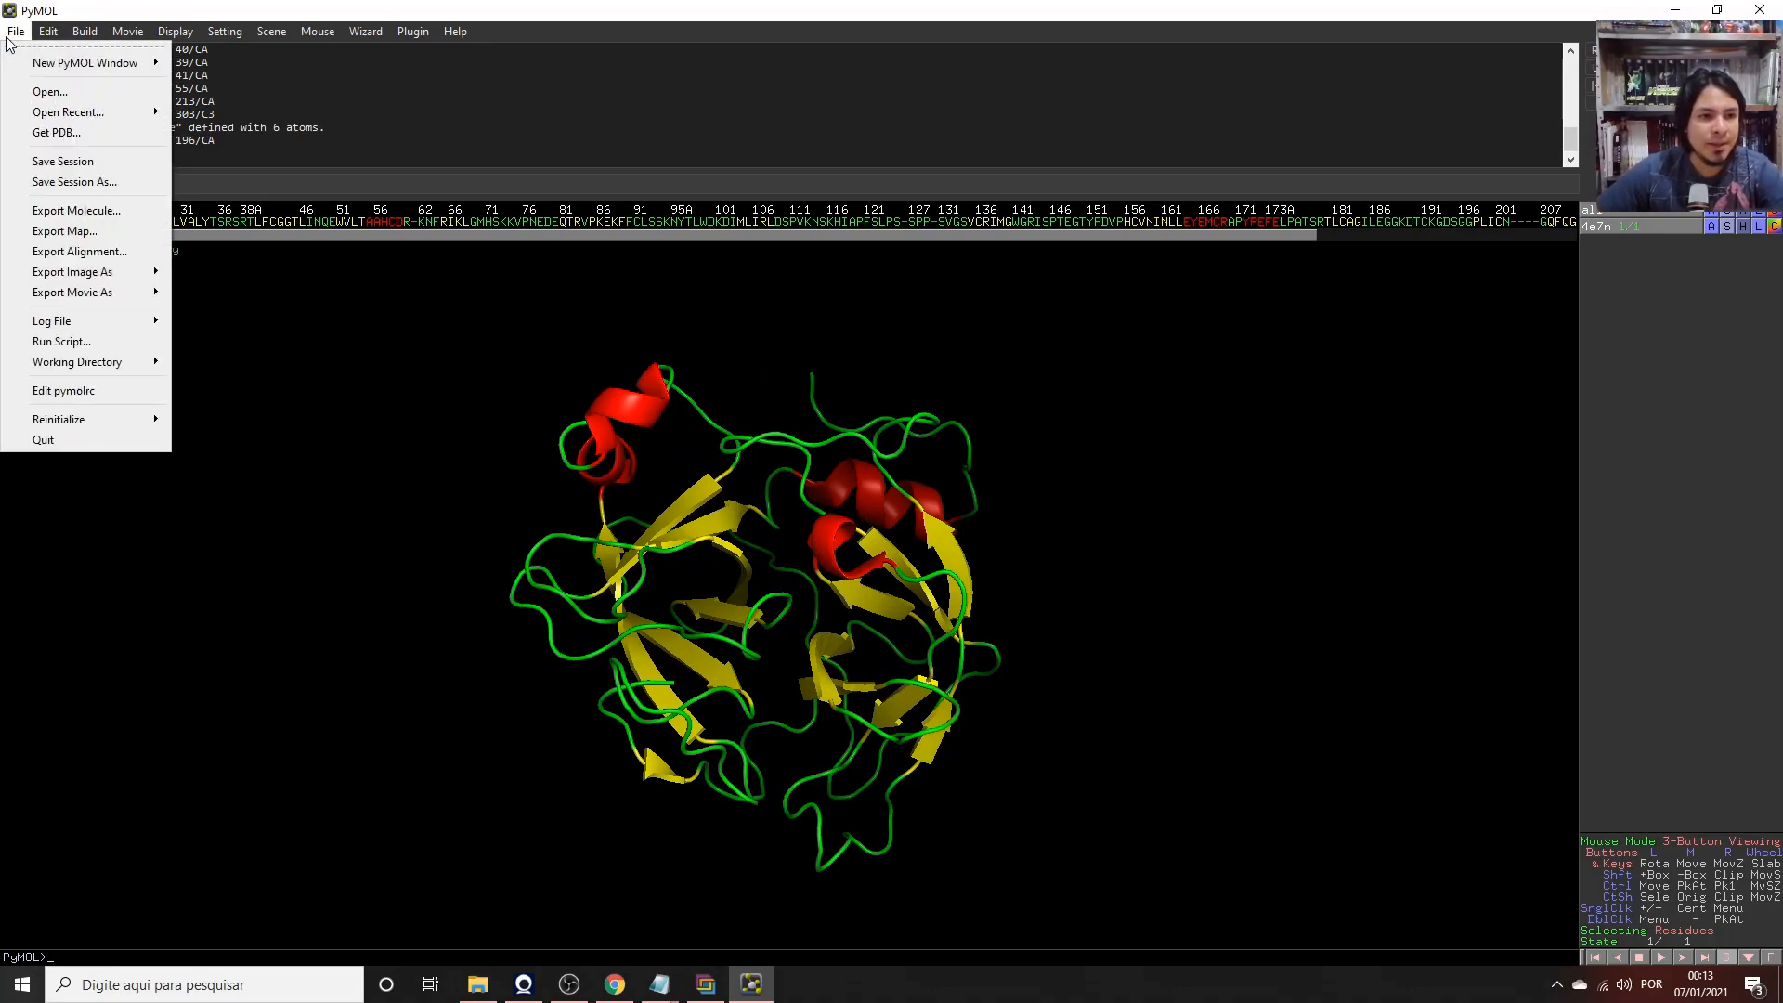
click(104, 212)
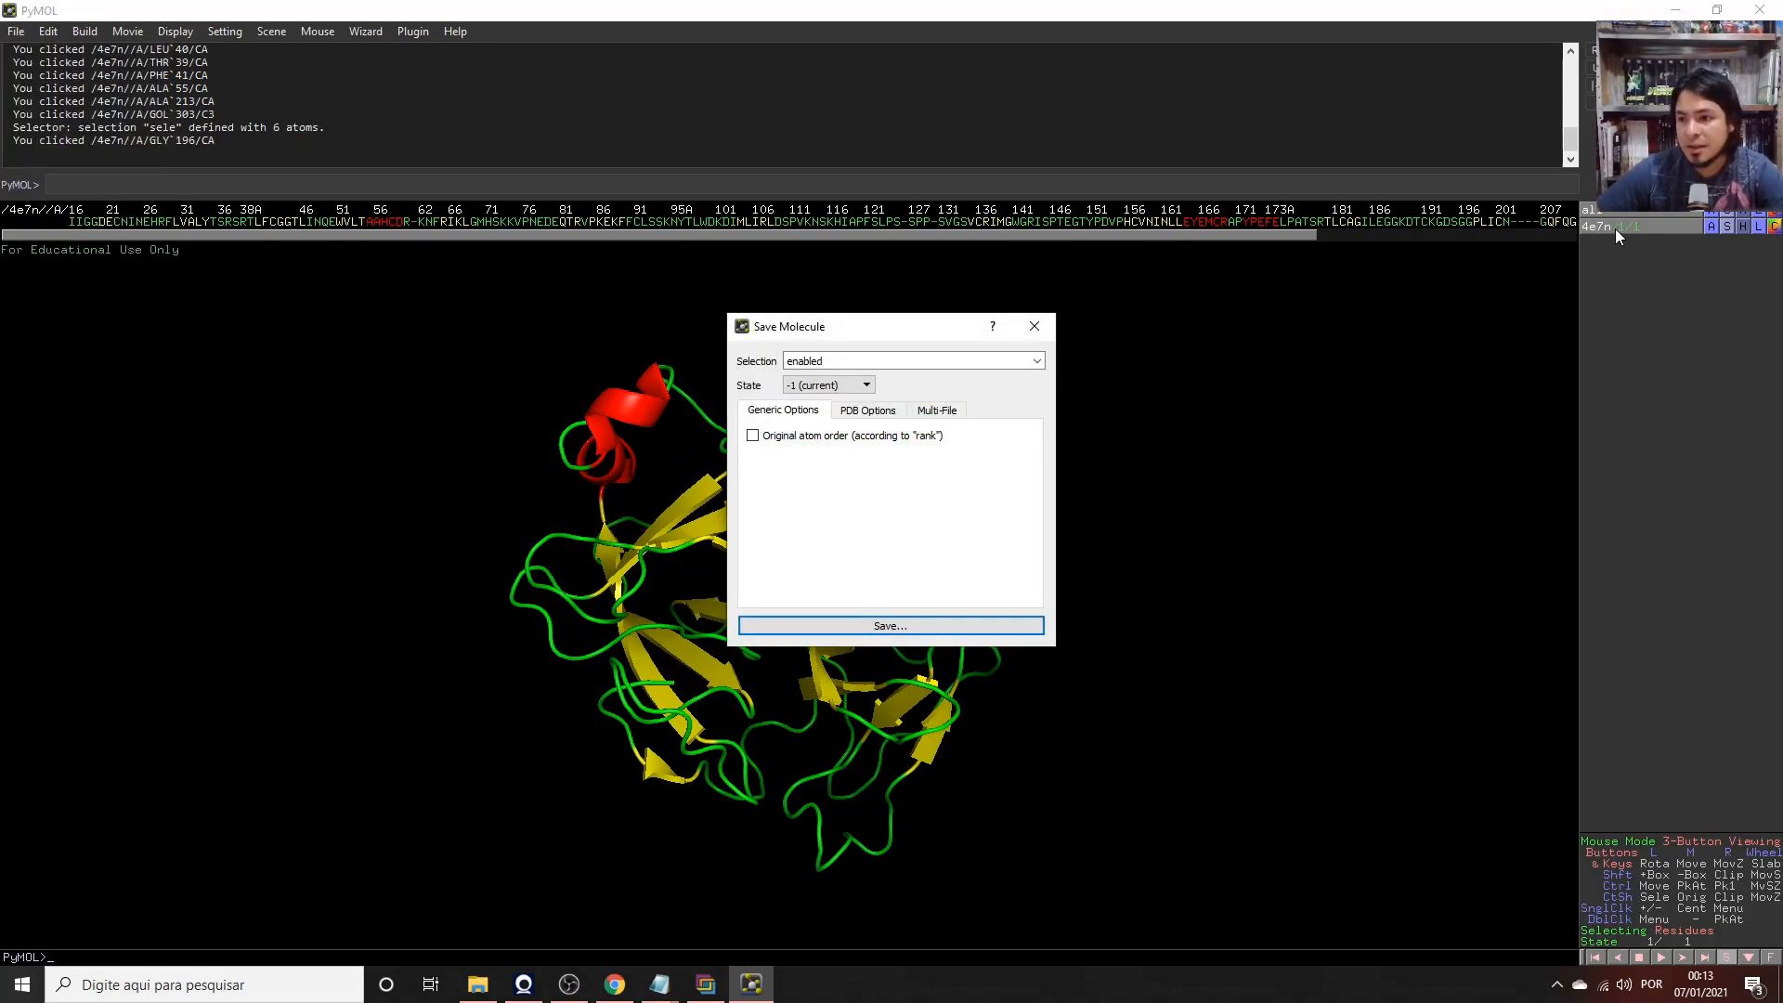
click(897, 627)
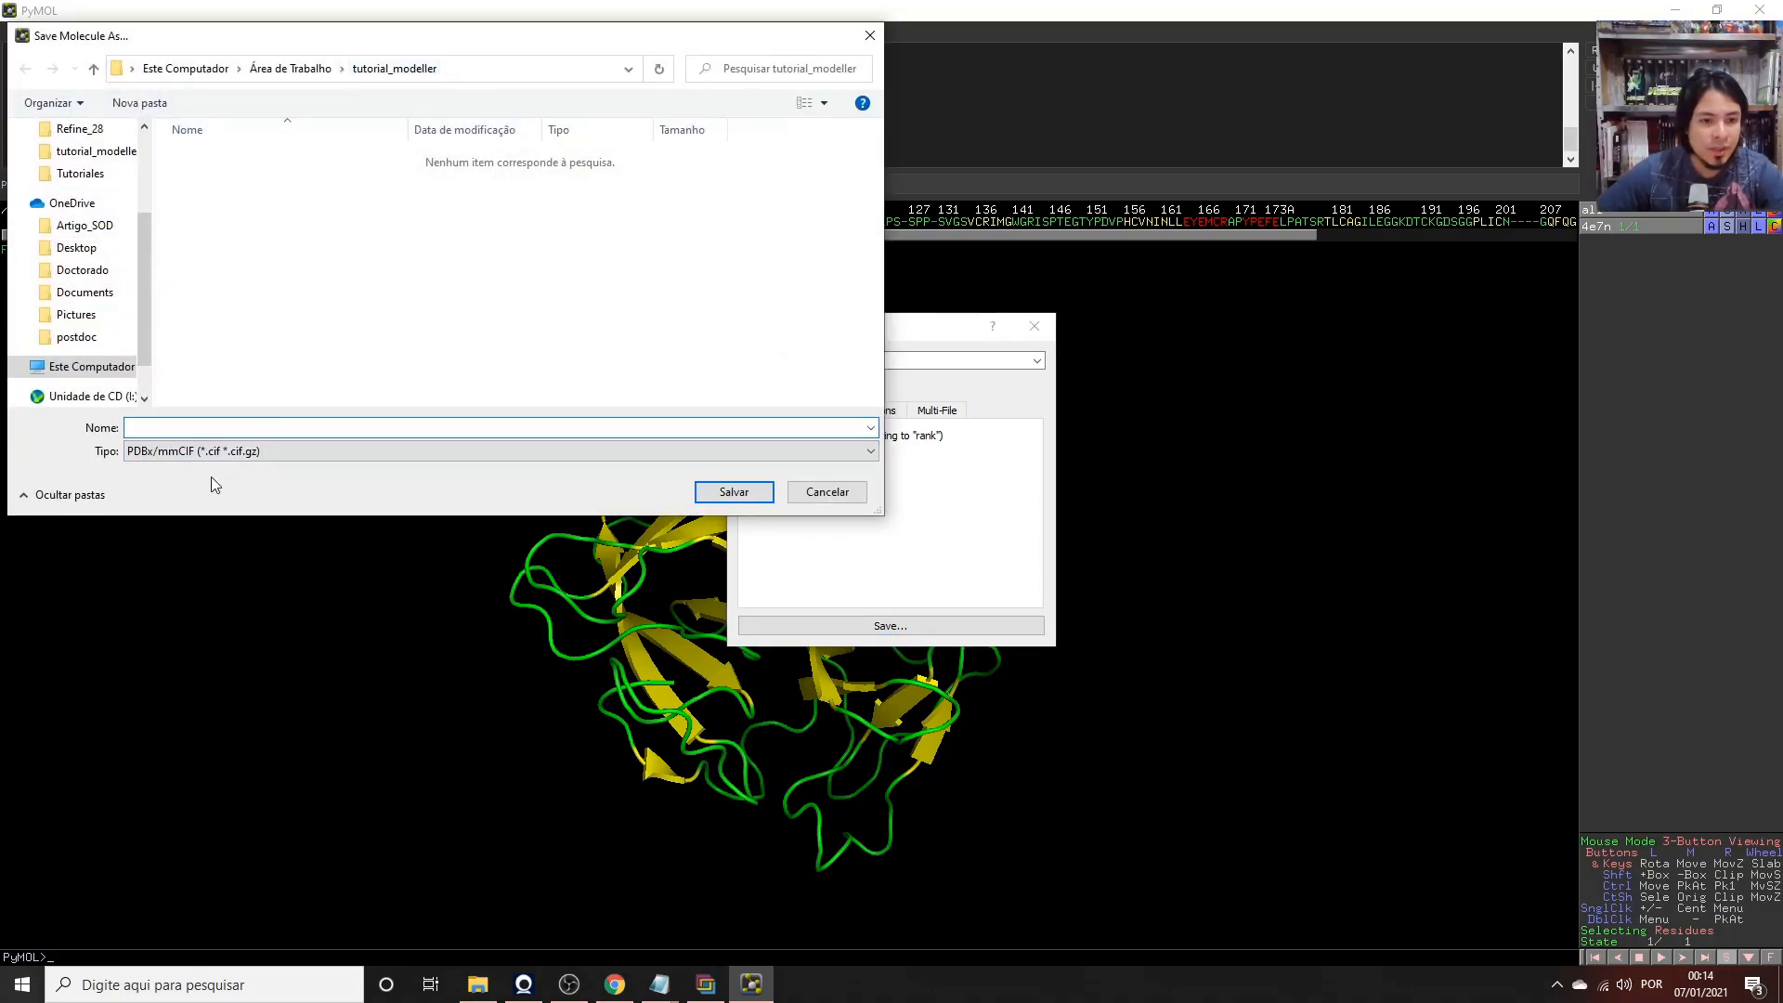
click(186, 456)
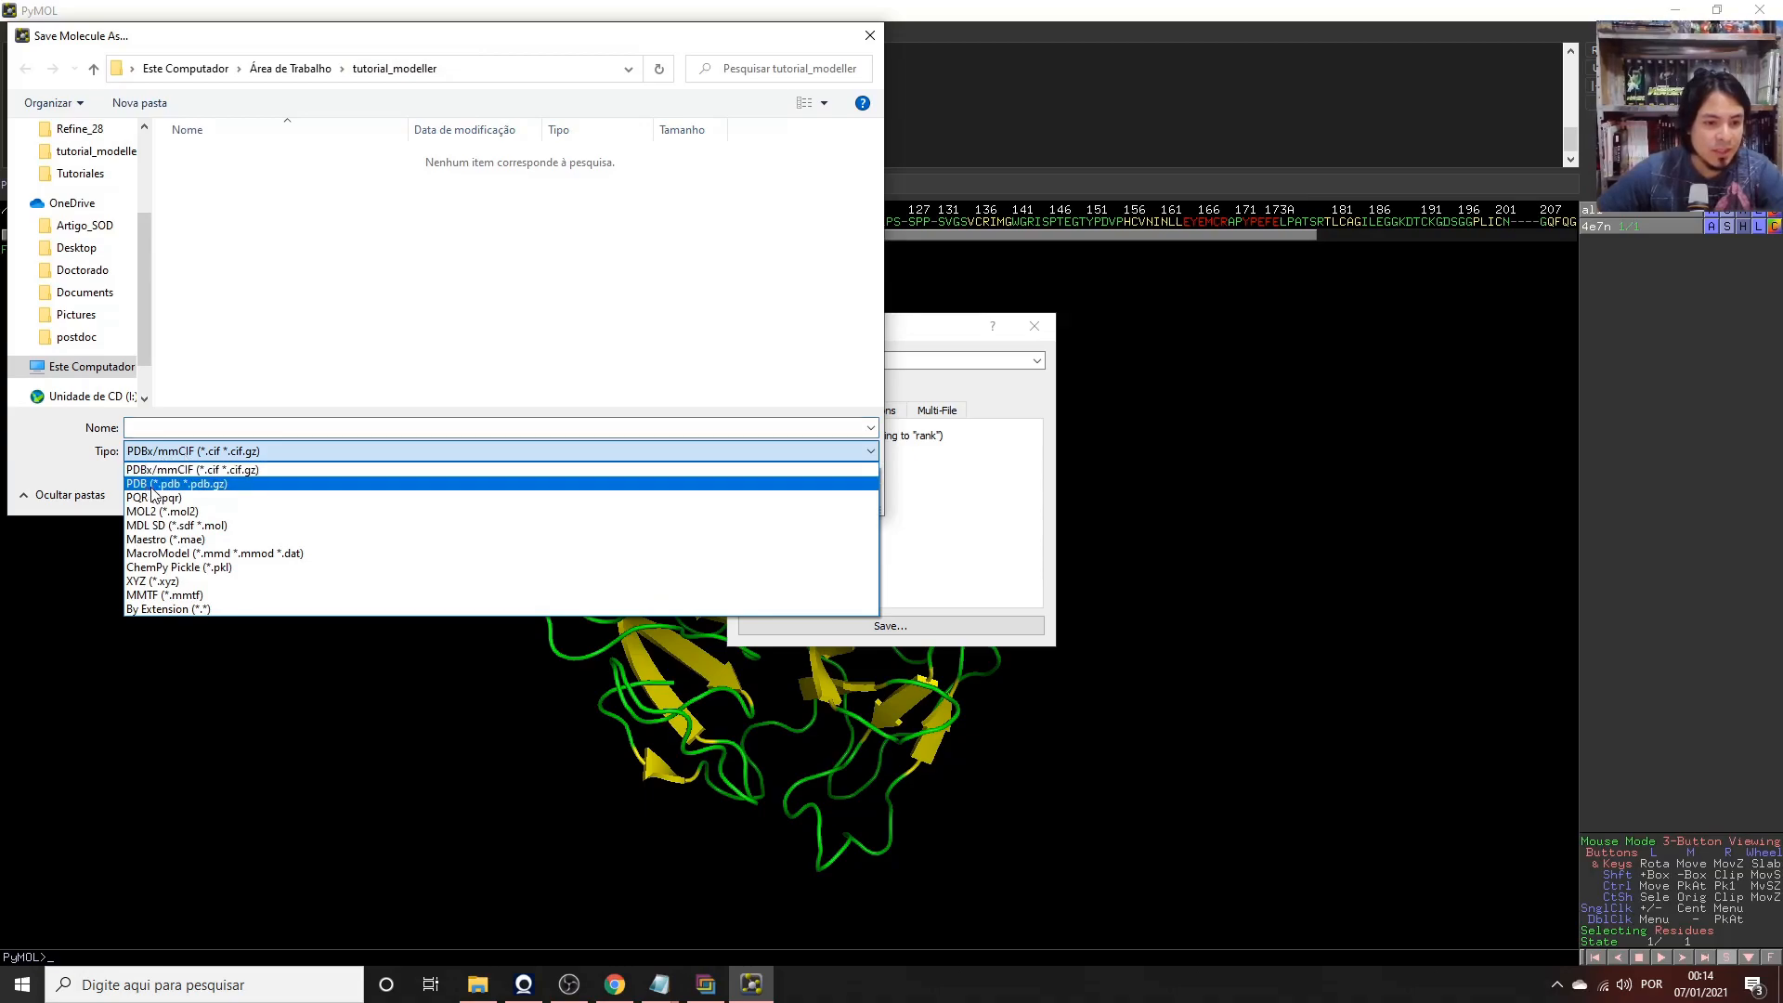
click(158, 485)
click(176, 426)
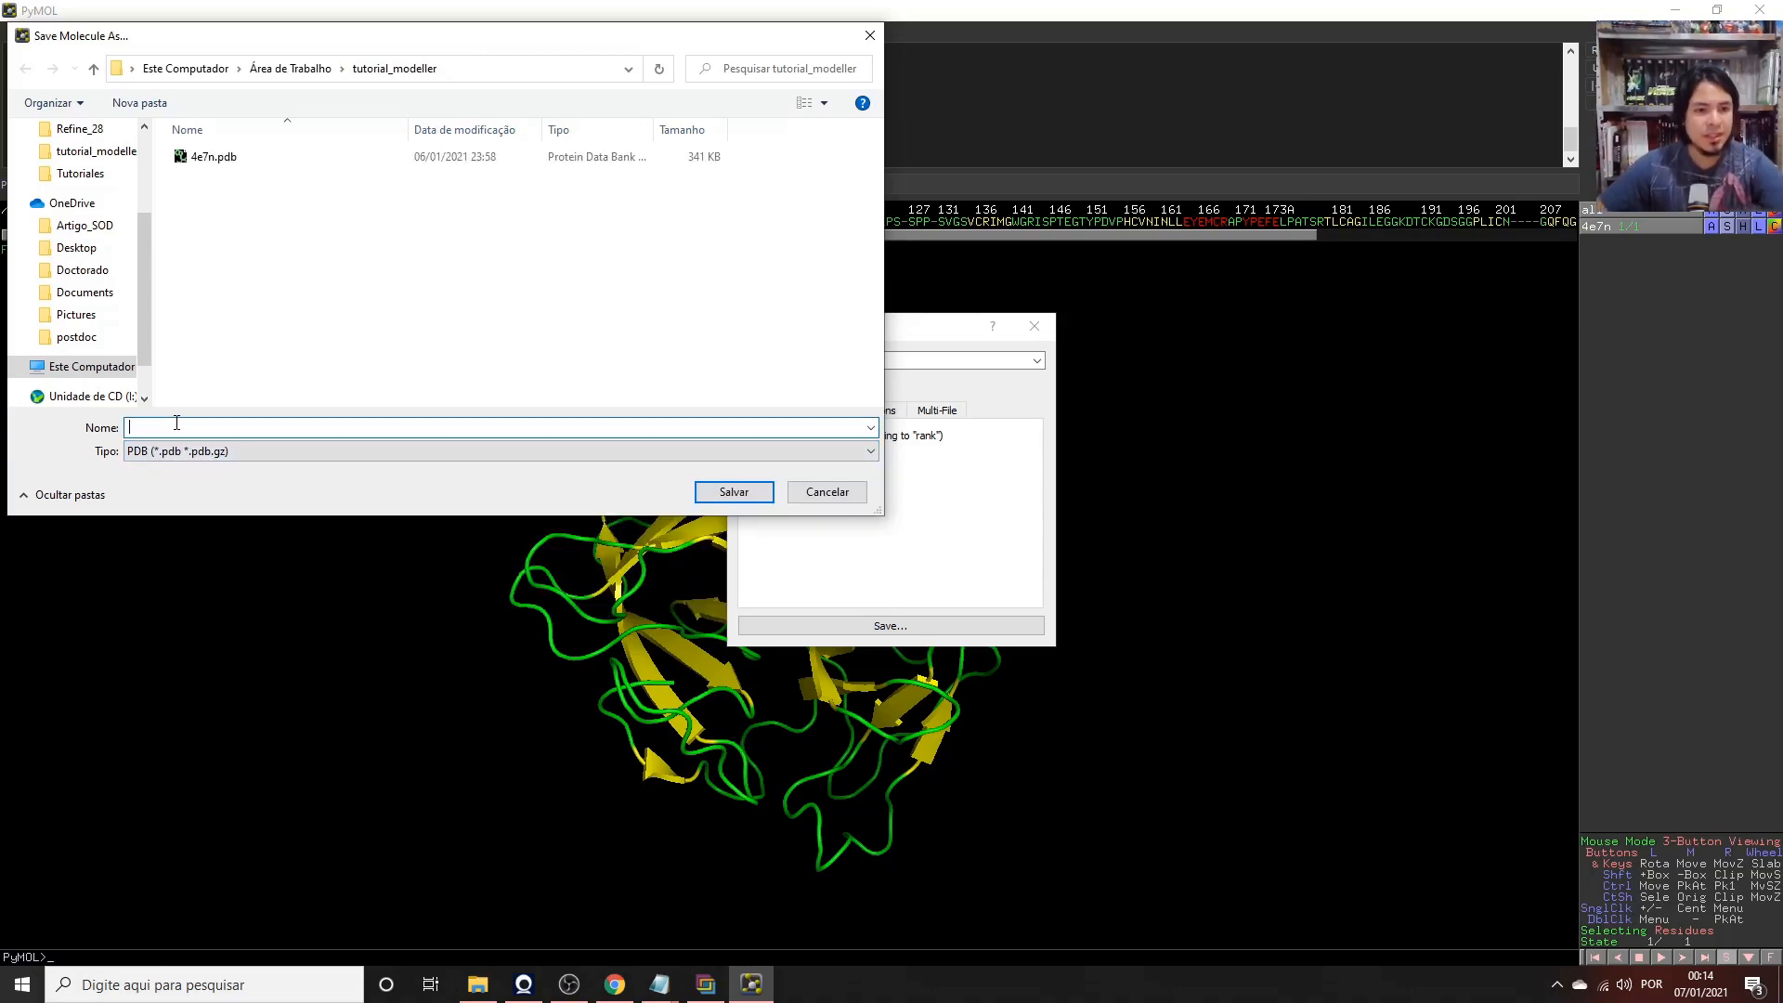
text(template)
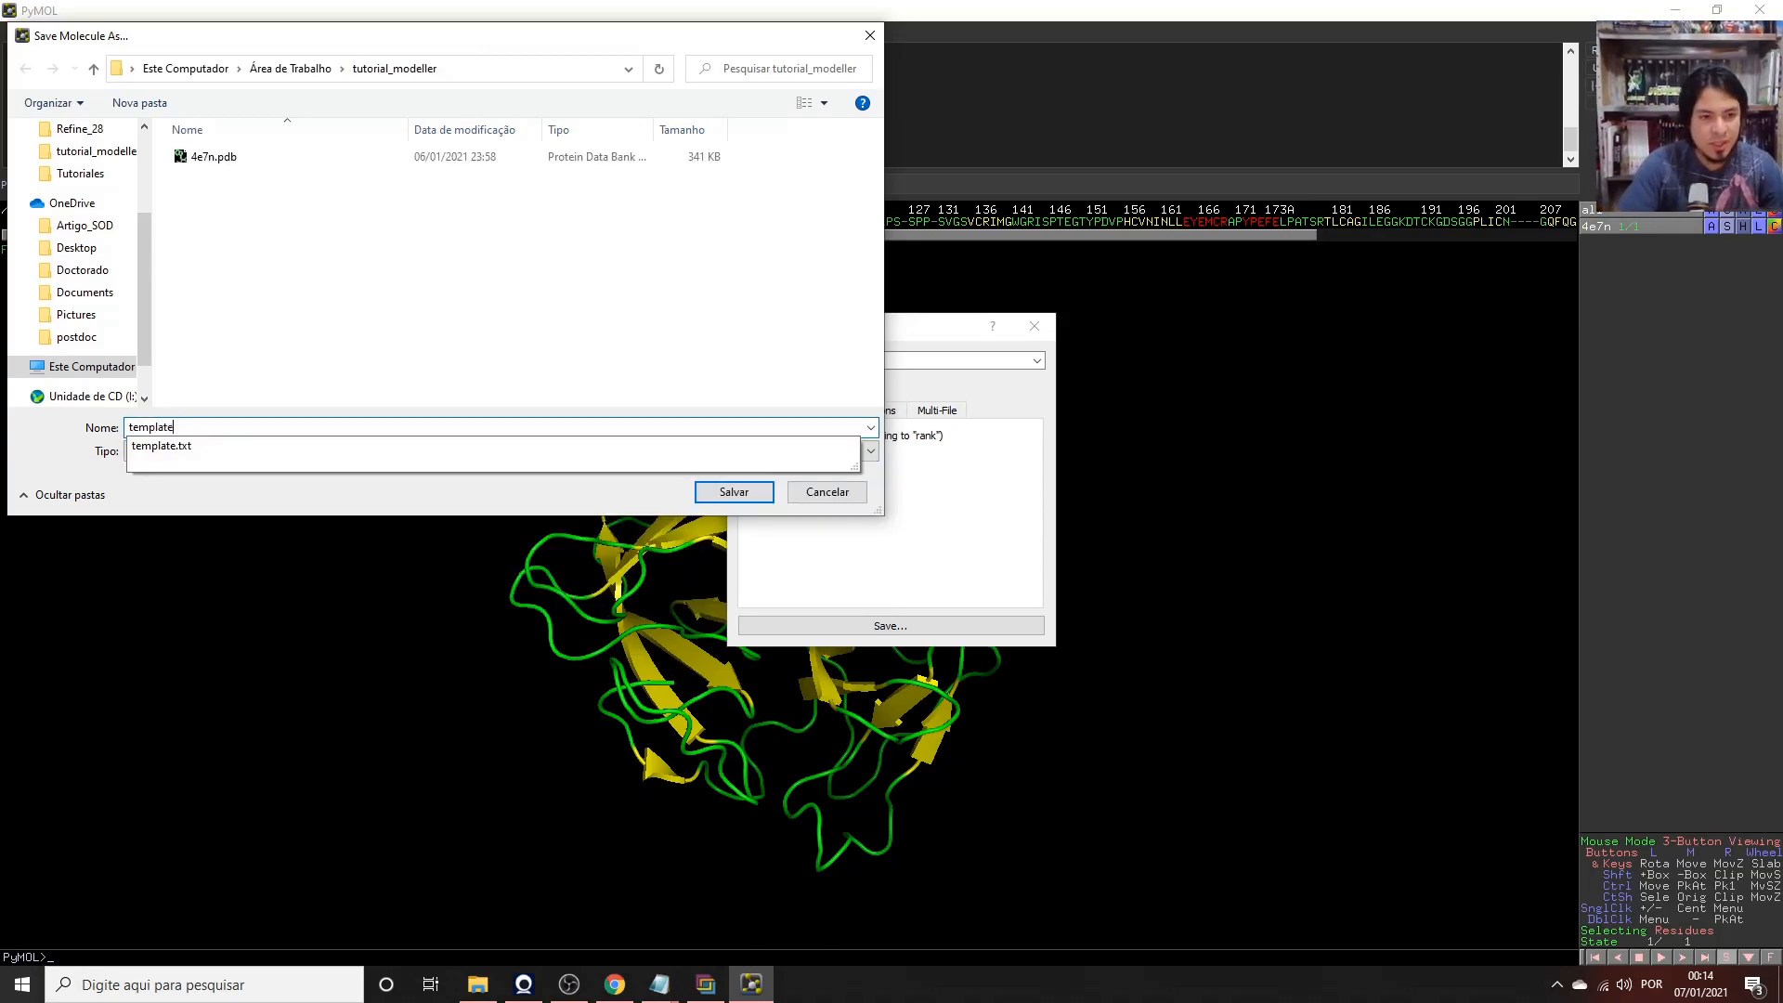
key(Escape)
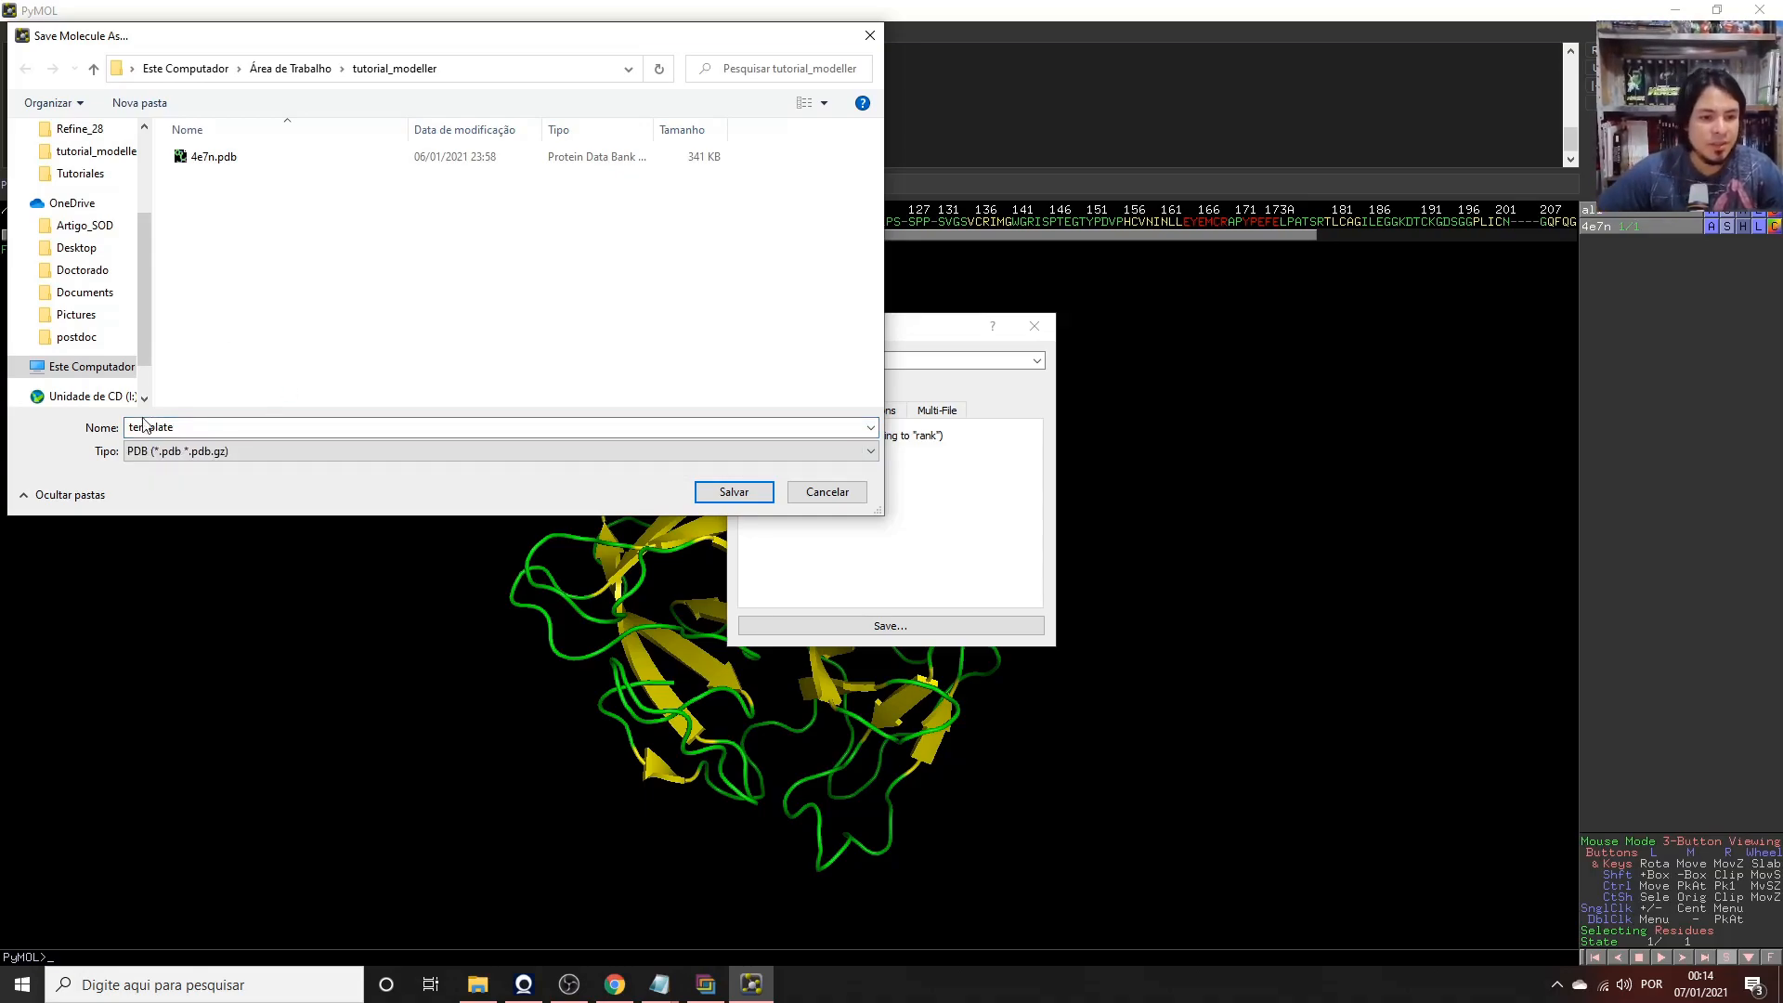
click(734, 492)
drag(699, 485, 855, 604)
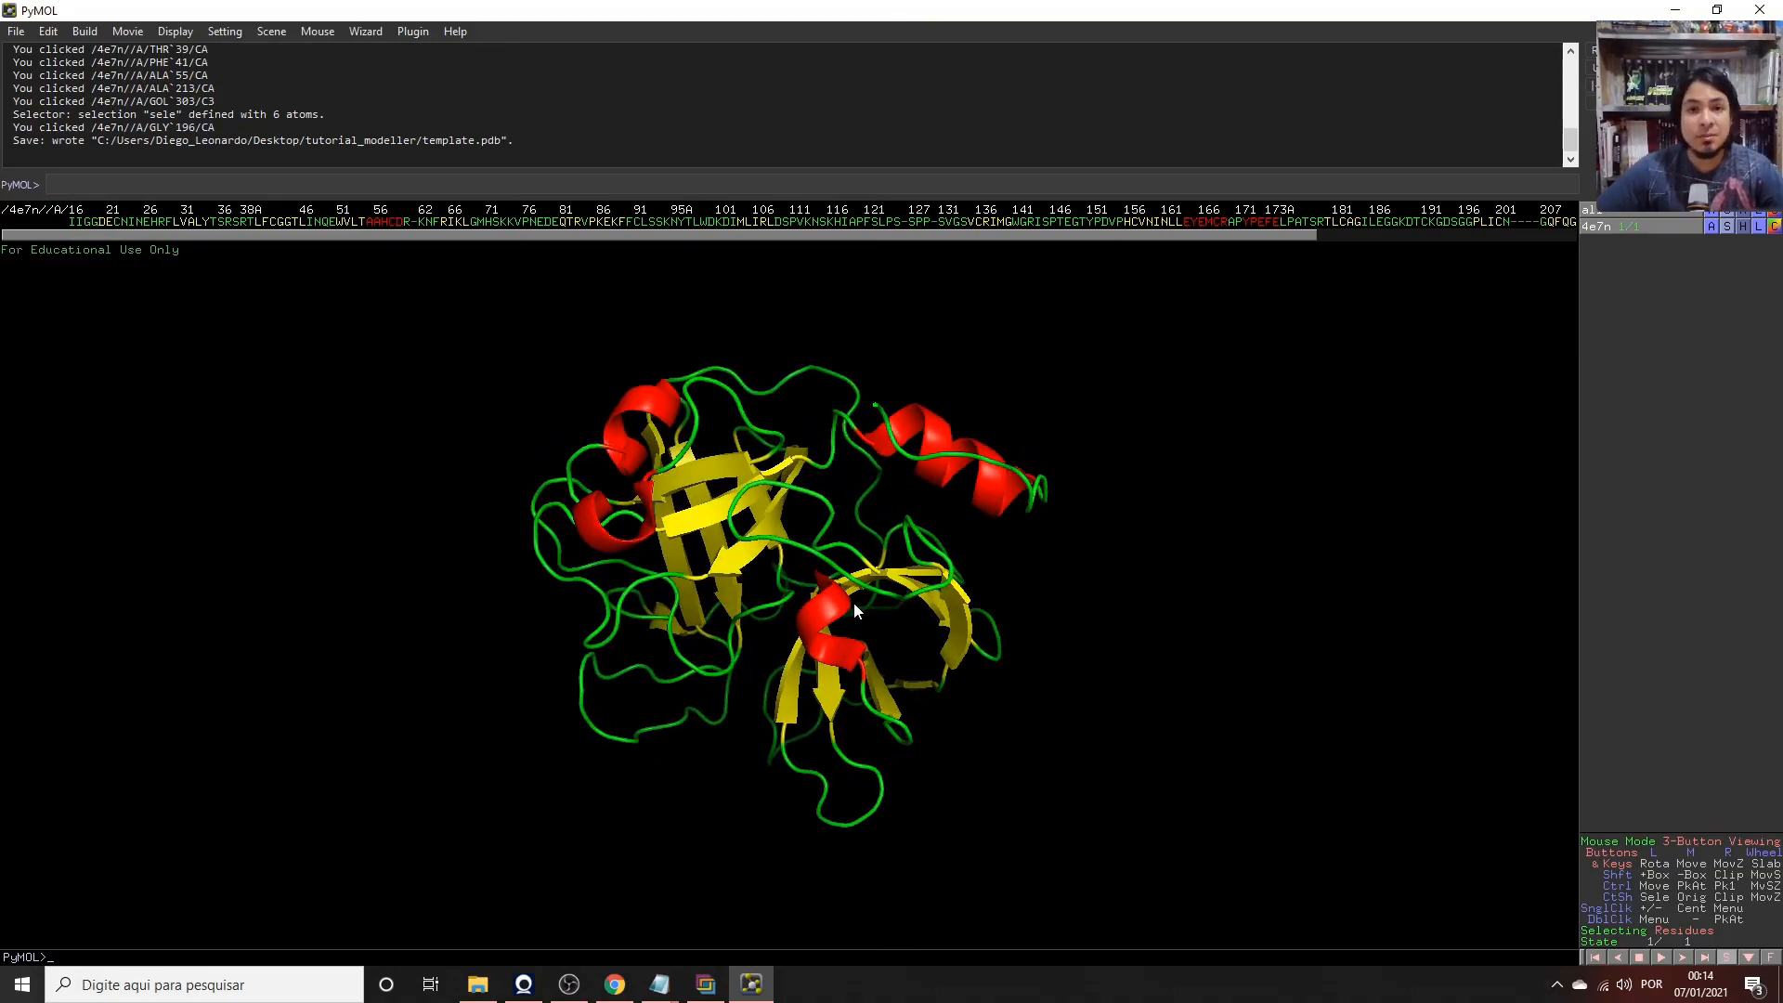
Switch to the tutorial_modeller folder in File Explorer and check the exported template.pdb among the input files.
click(1688, 13)
click(231, 271)
click(222, 180)
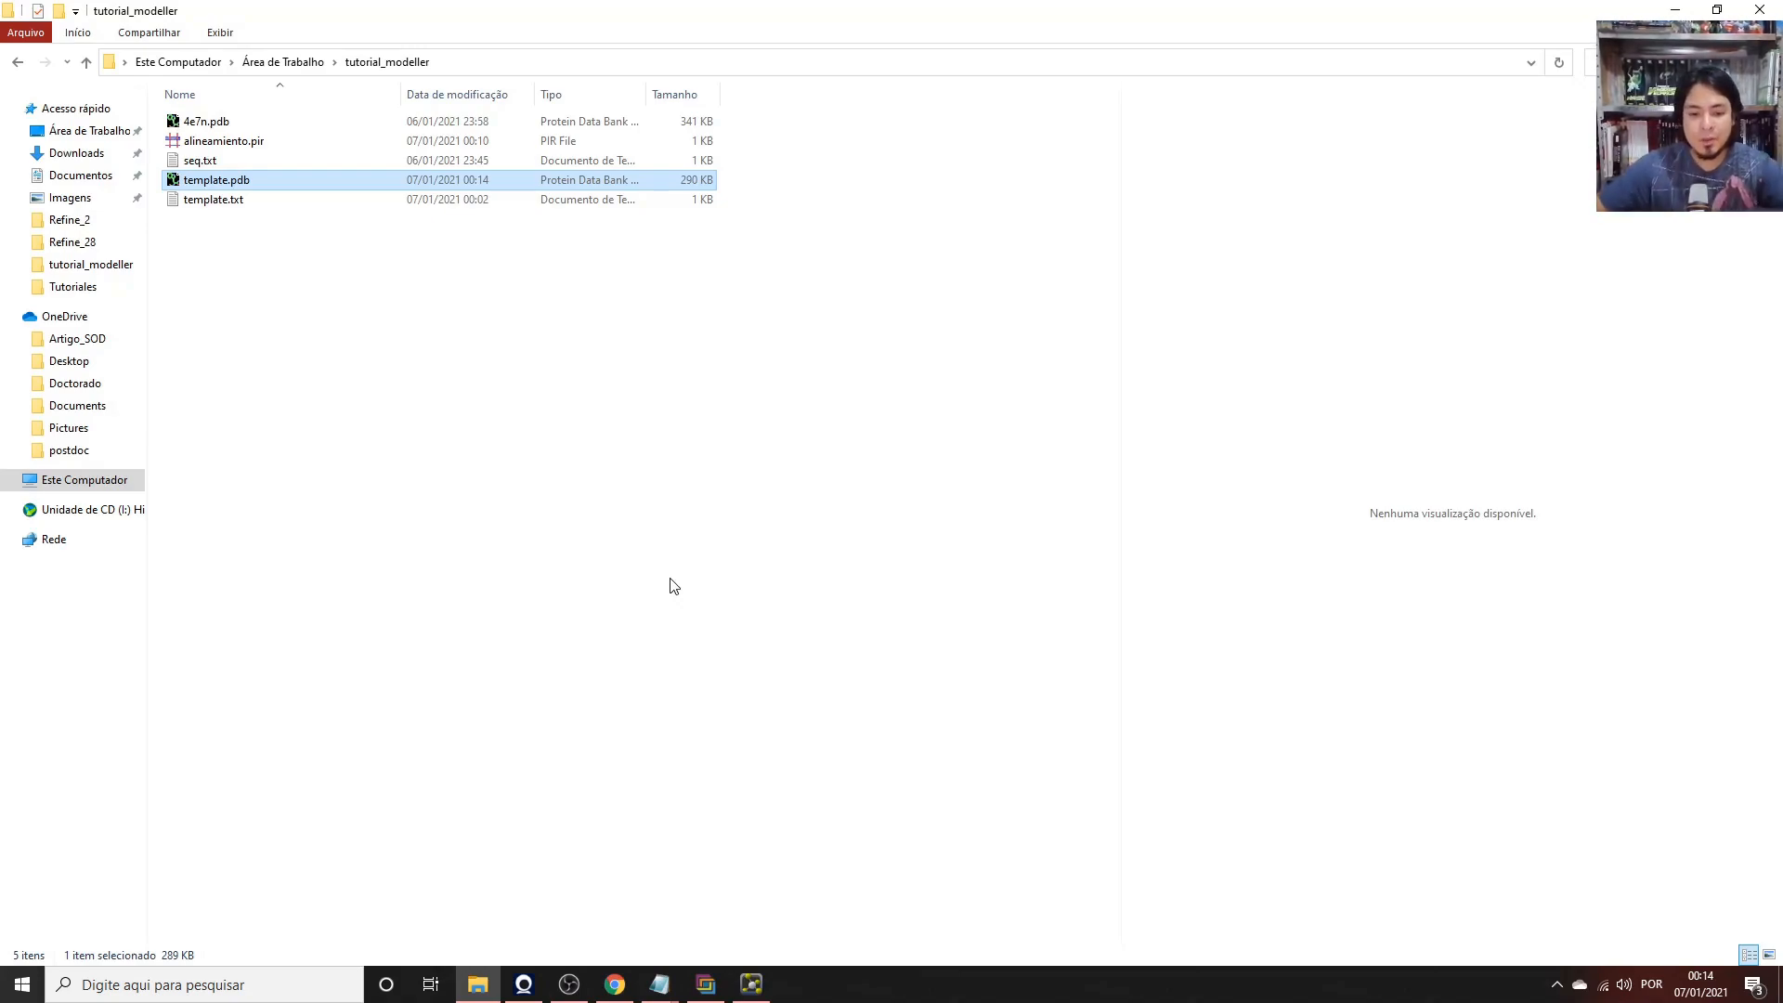
Switch to Chrome and search Google for modeller in a new tab.
click(615, 985)
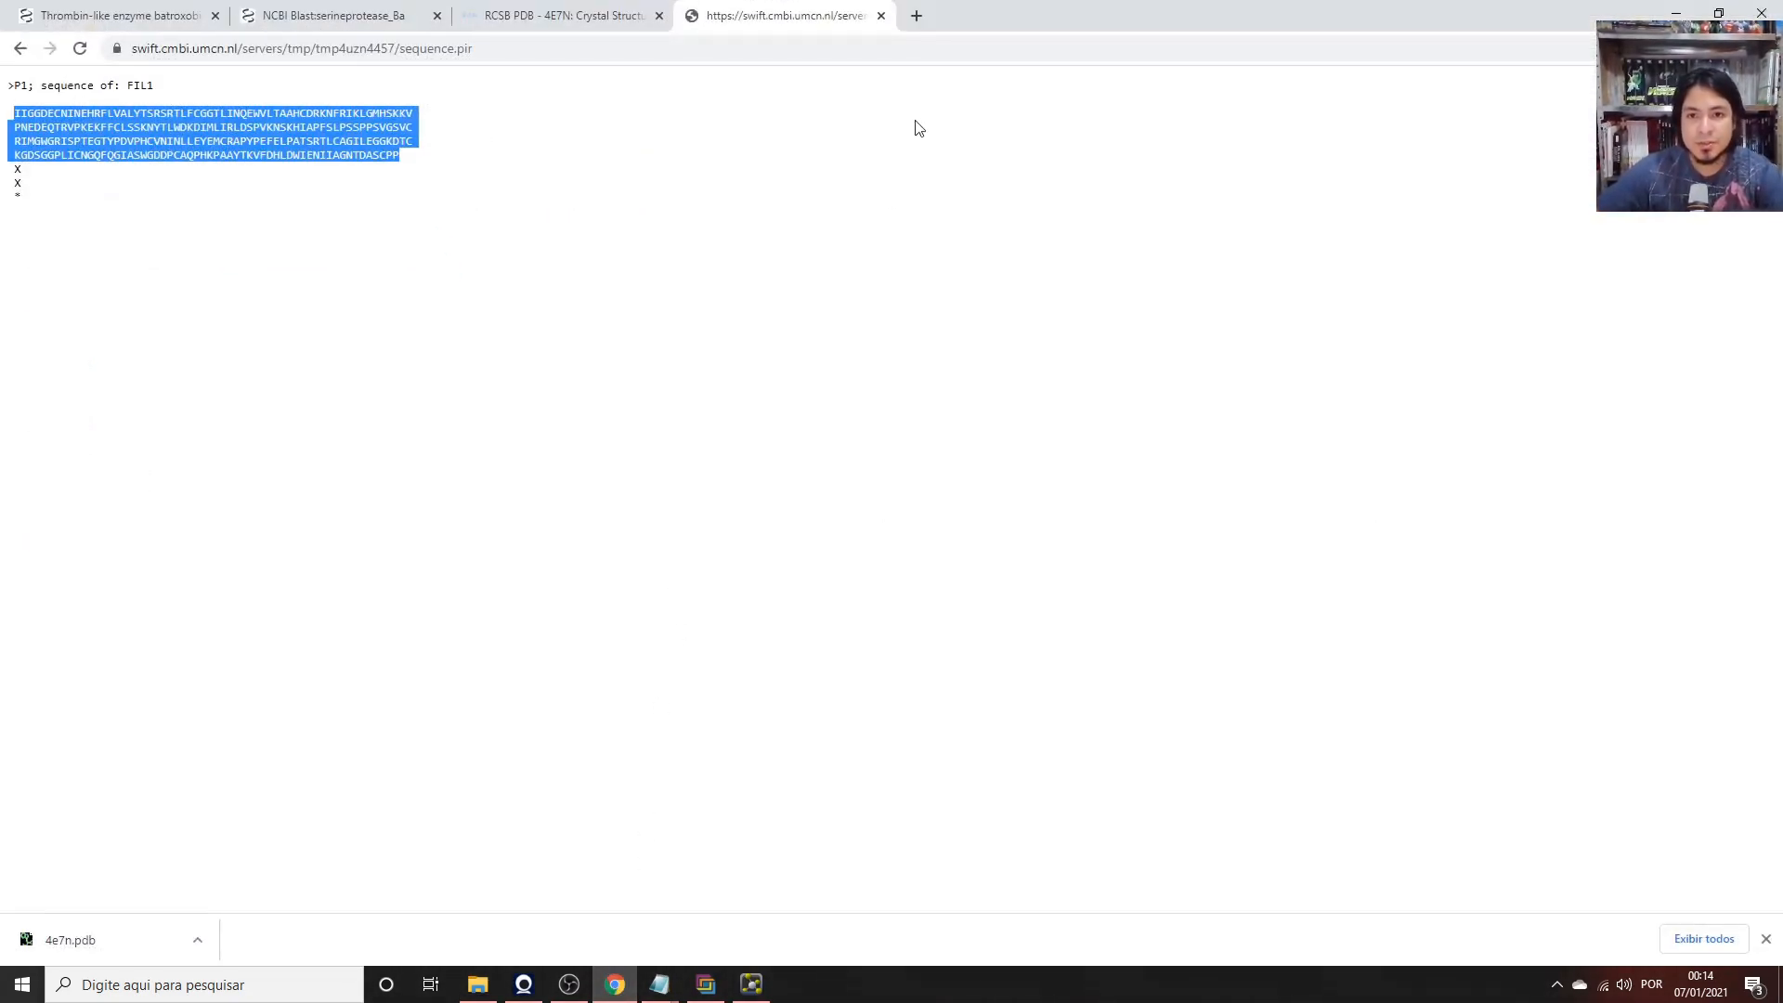
key(ctrl+t)
text(modeller)
key(Return)
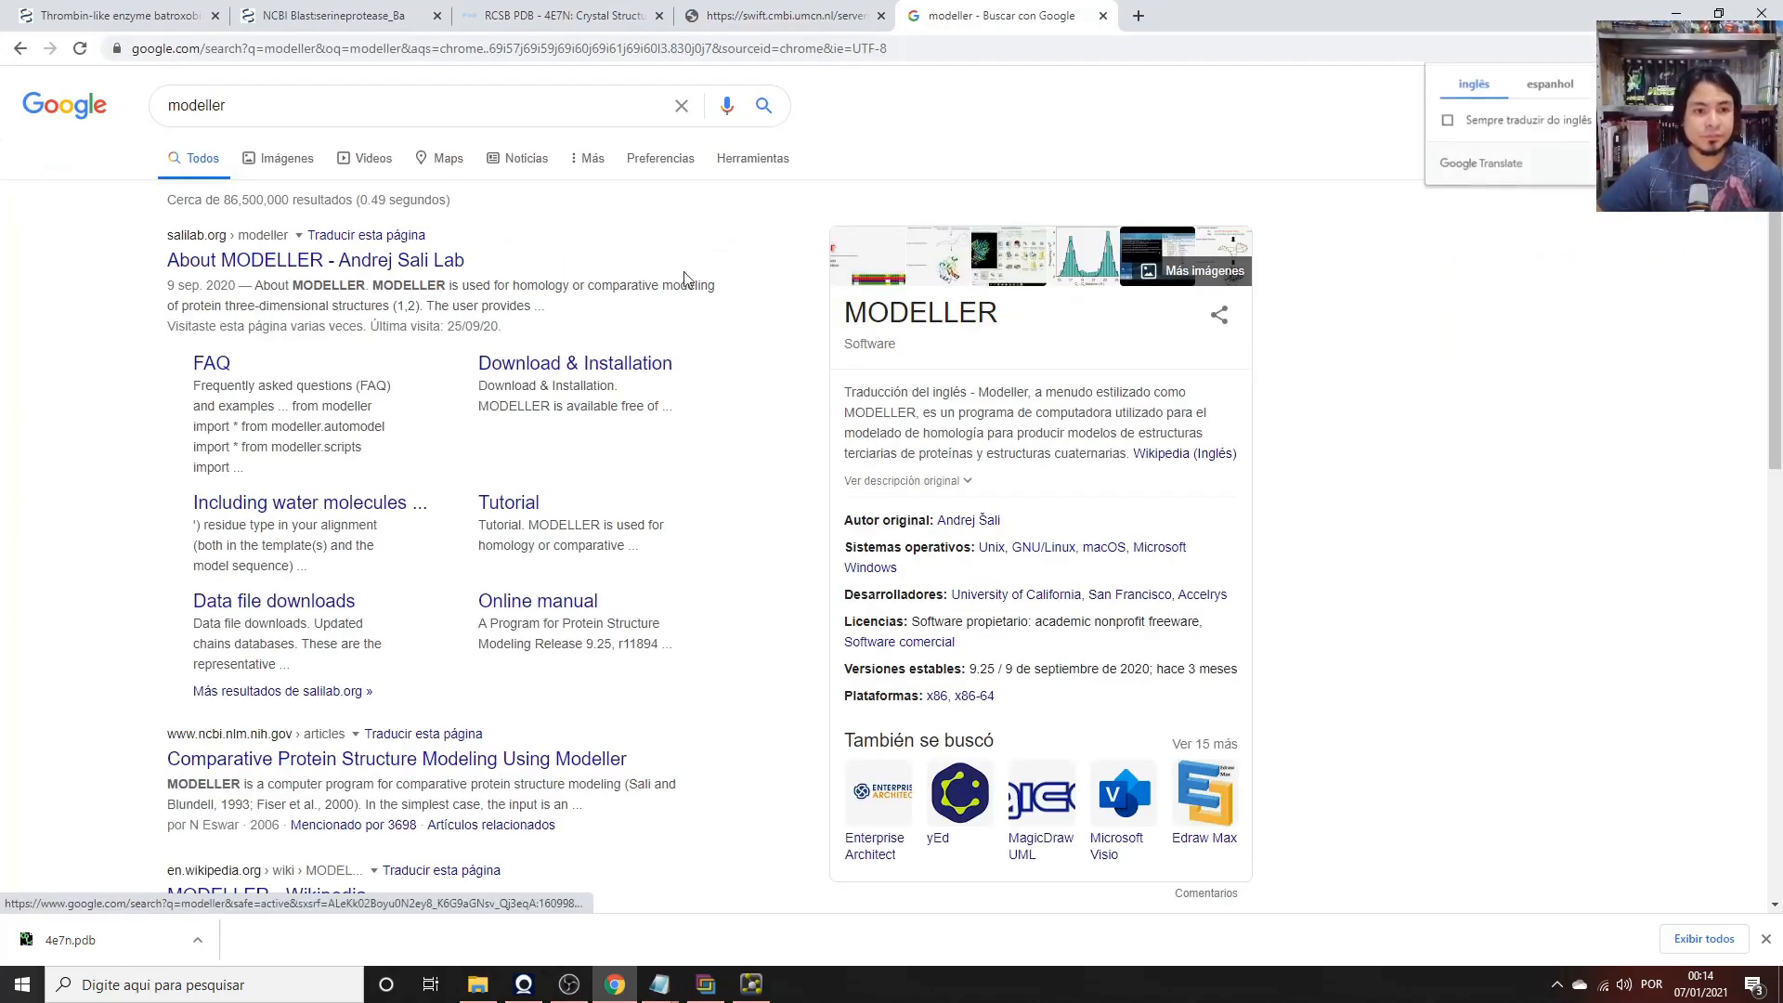
Open the online MODELLER manual through the site's documentation page and go to its Preparing input files section.
click(330, 265)
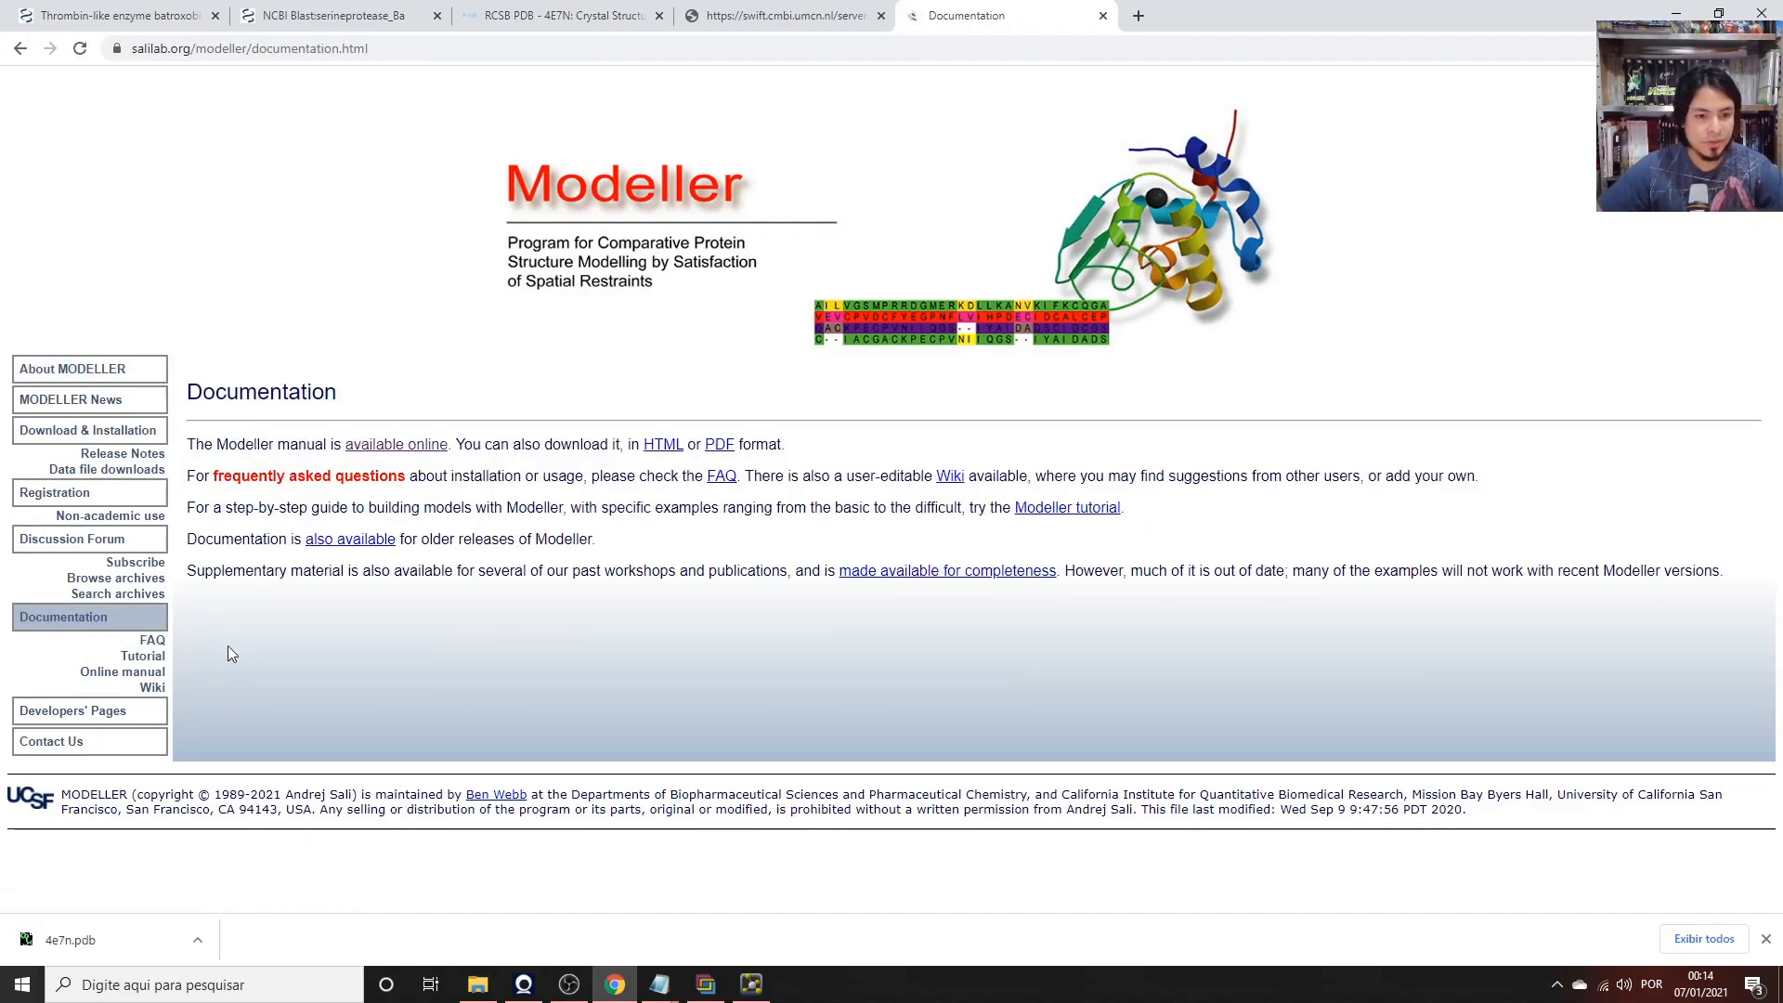
click(405, 446)
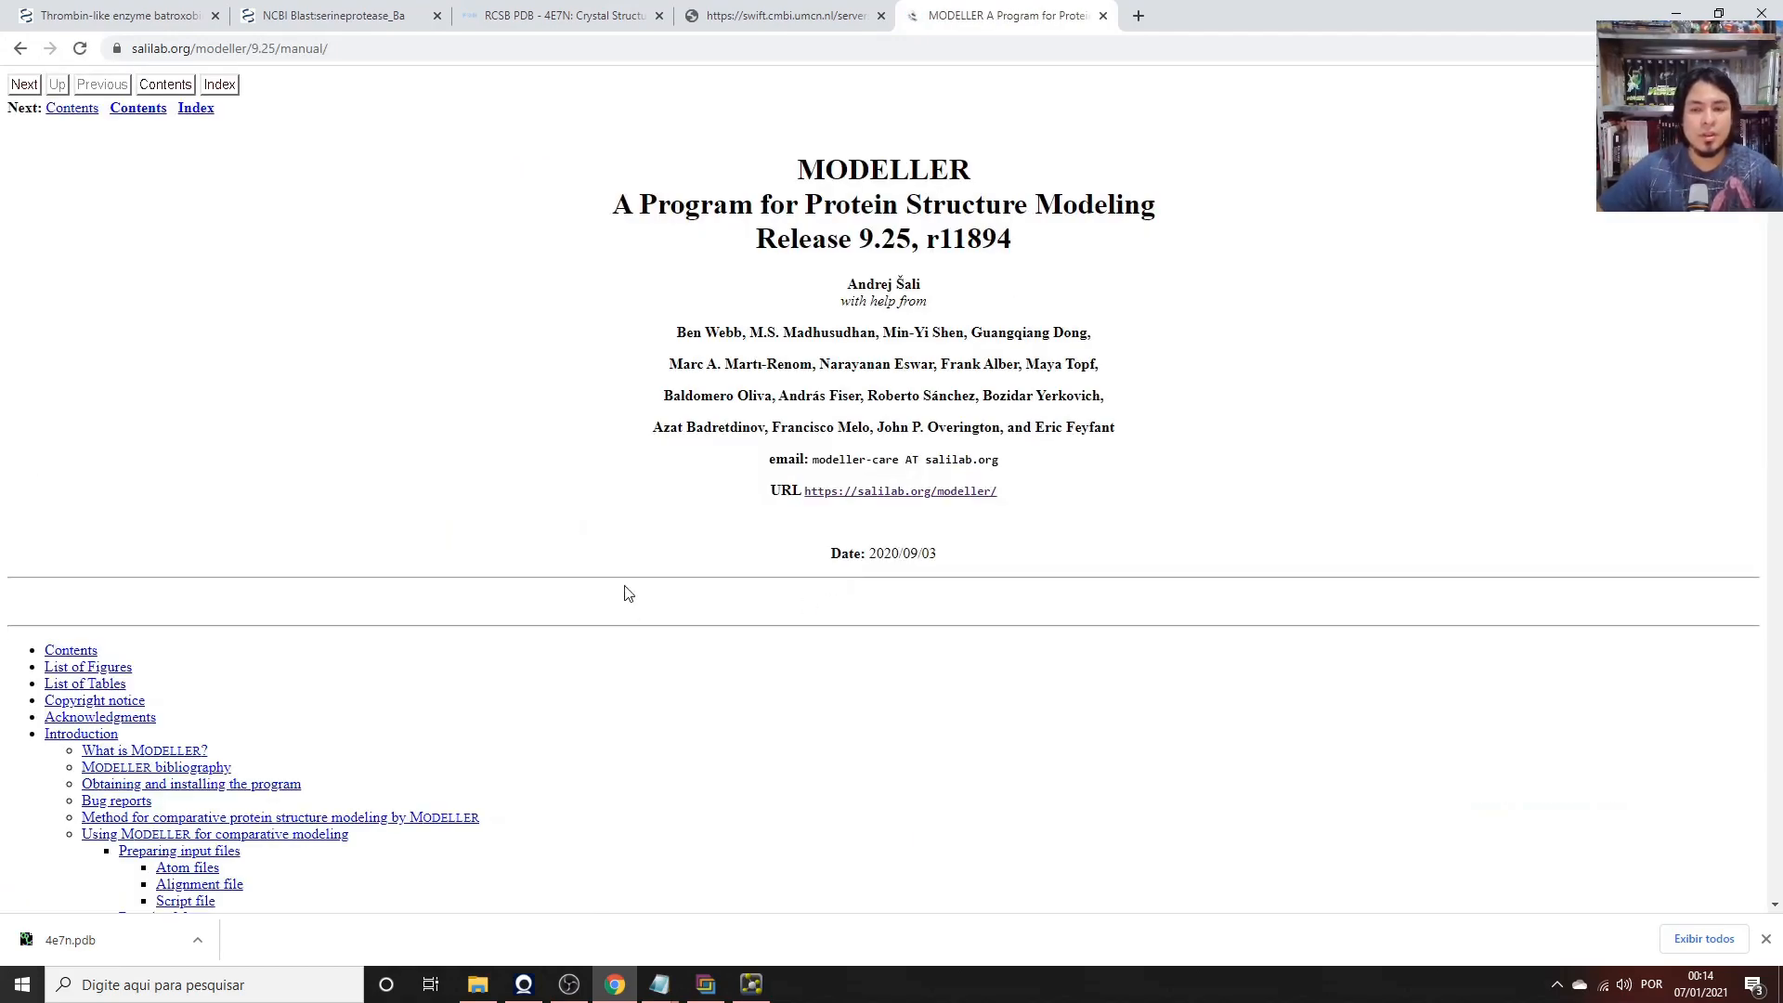
scroll(701, 615, down, 4)
scroll(703, 615, down, 2)
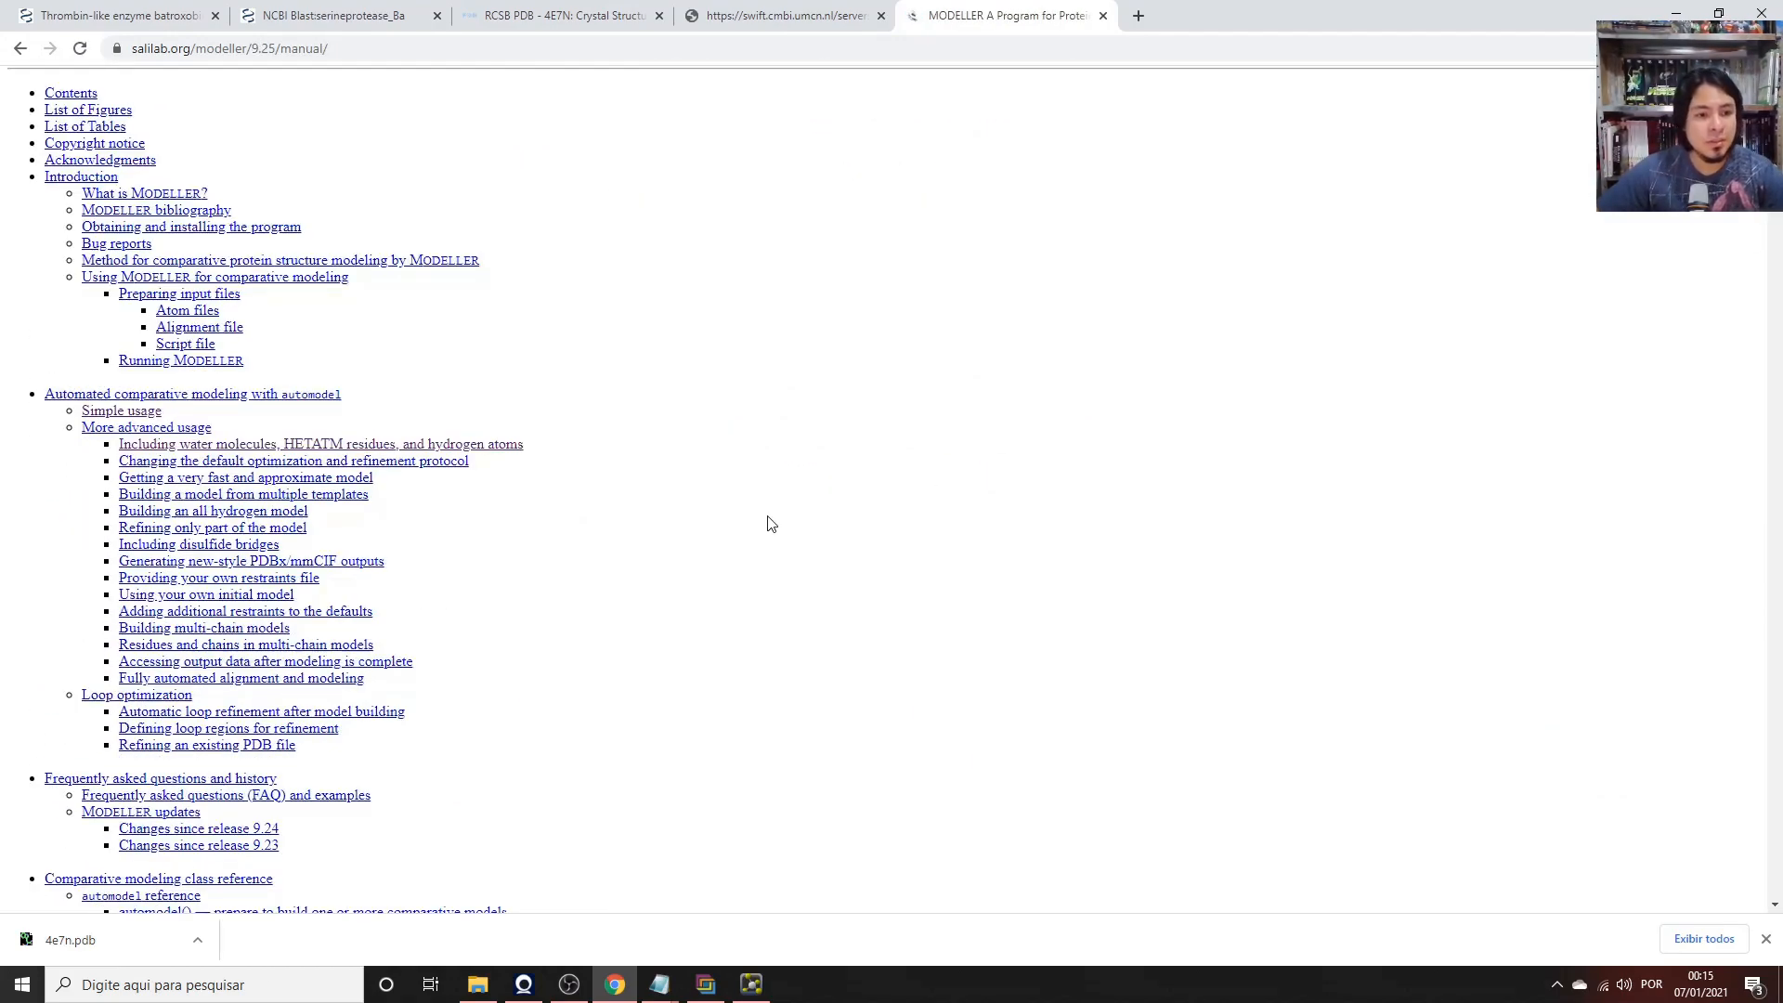
scroll(510, 410, up, 1)
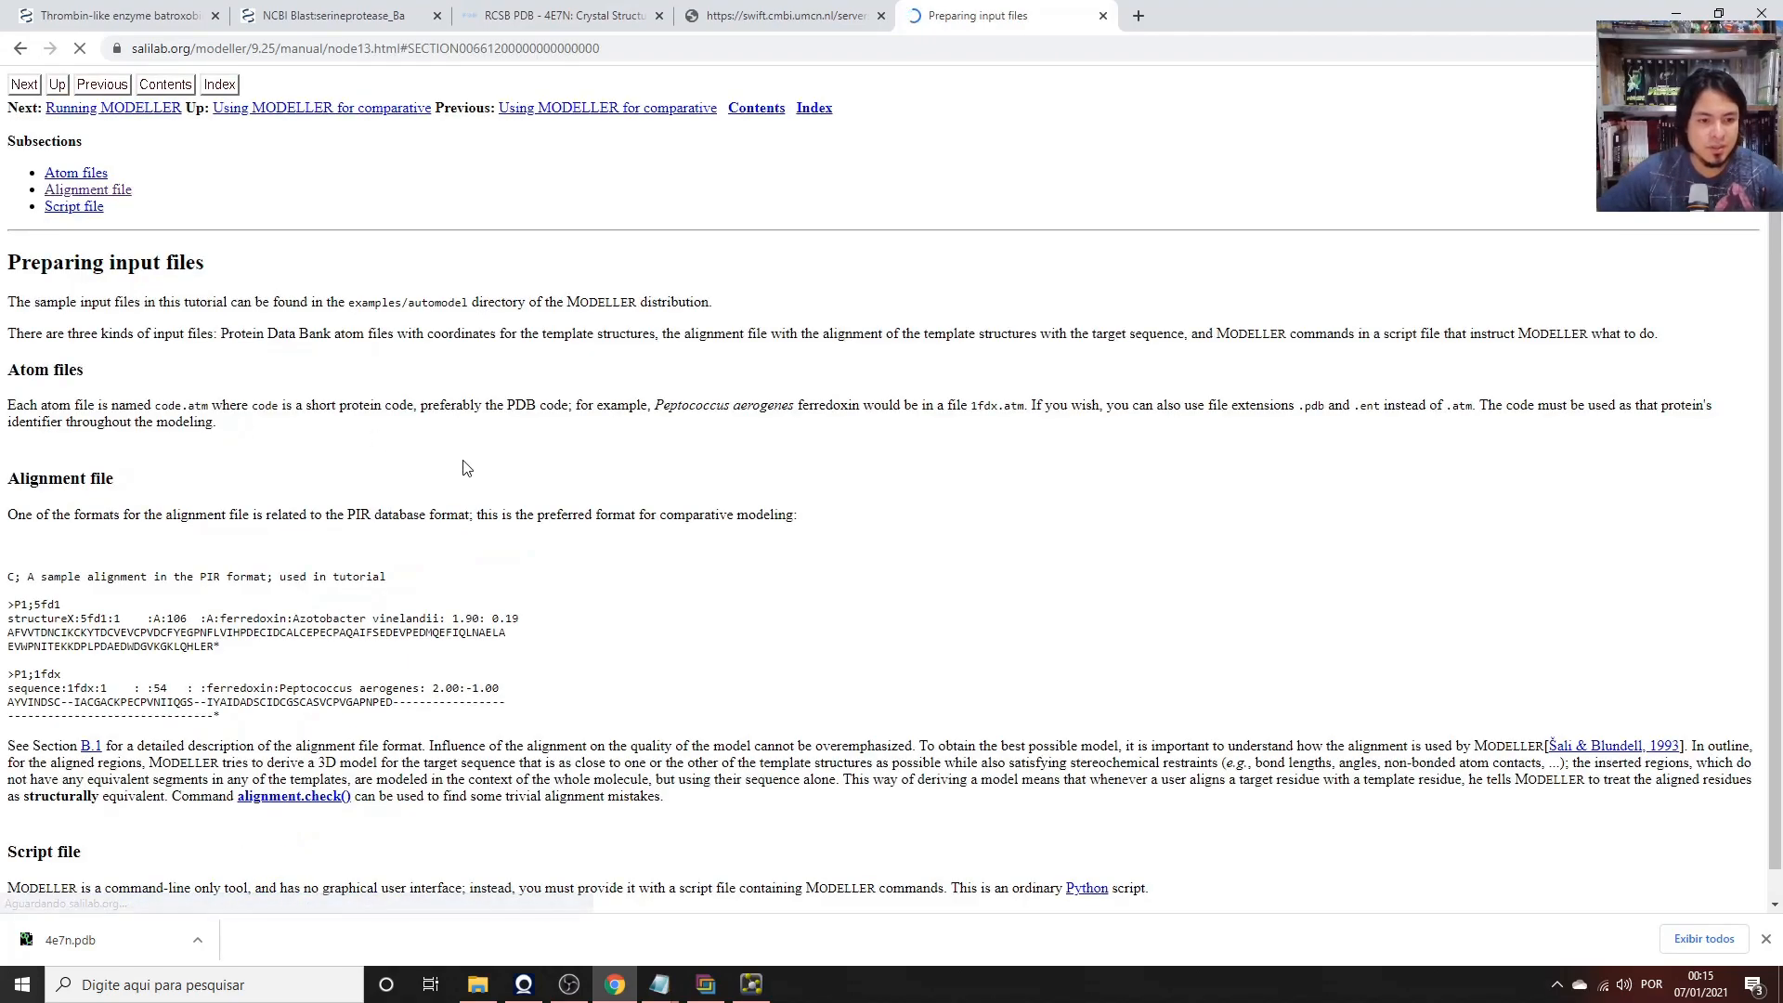
Copy the sample PIR alignment with the P1;5fd1 and P1;1fdx entries from the Alignment file section.
scroll(464, 469, up, 5)
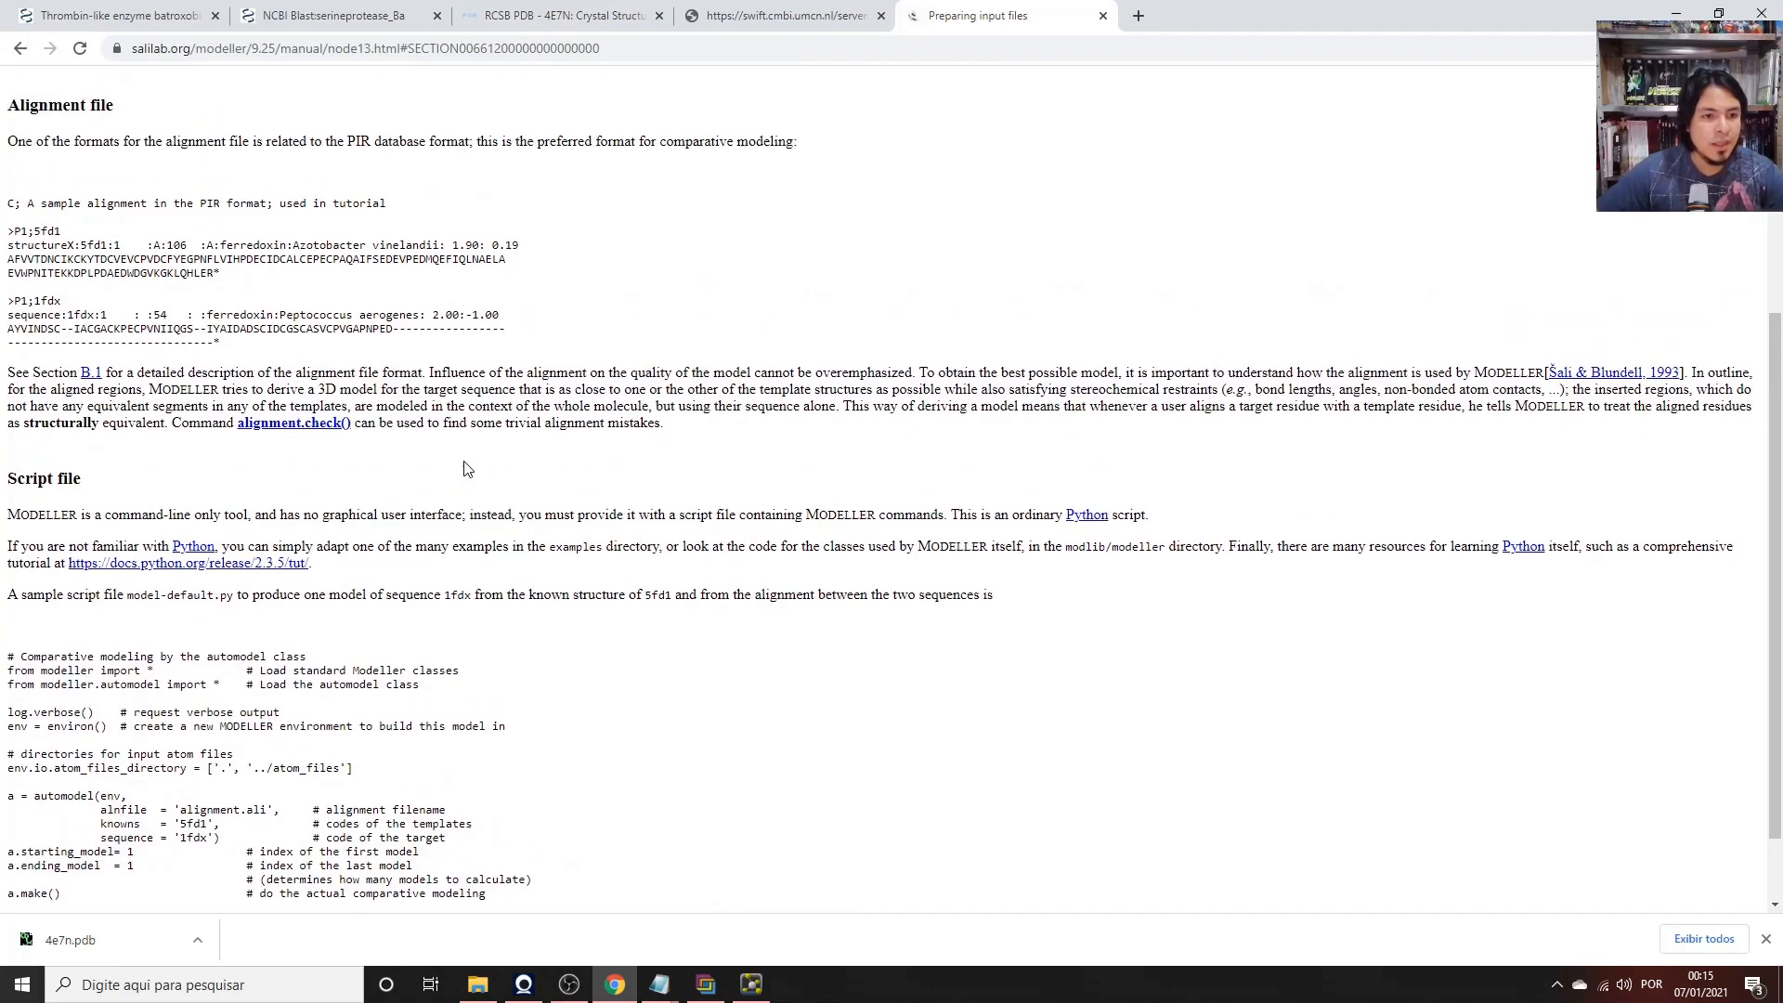
scroll(467, 469, down, 1)
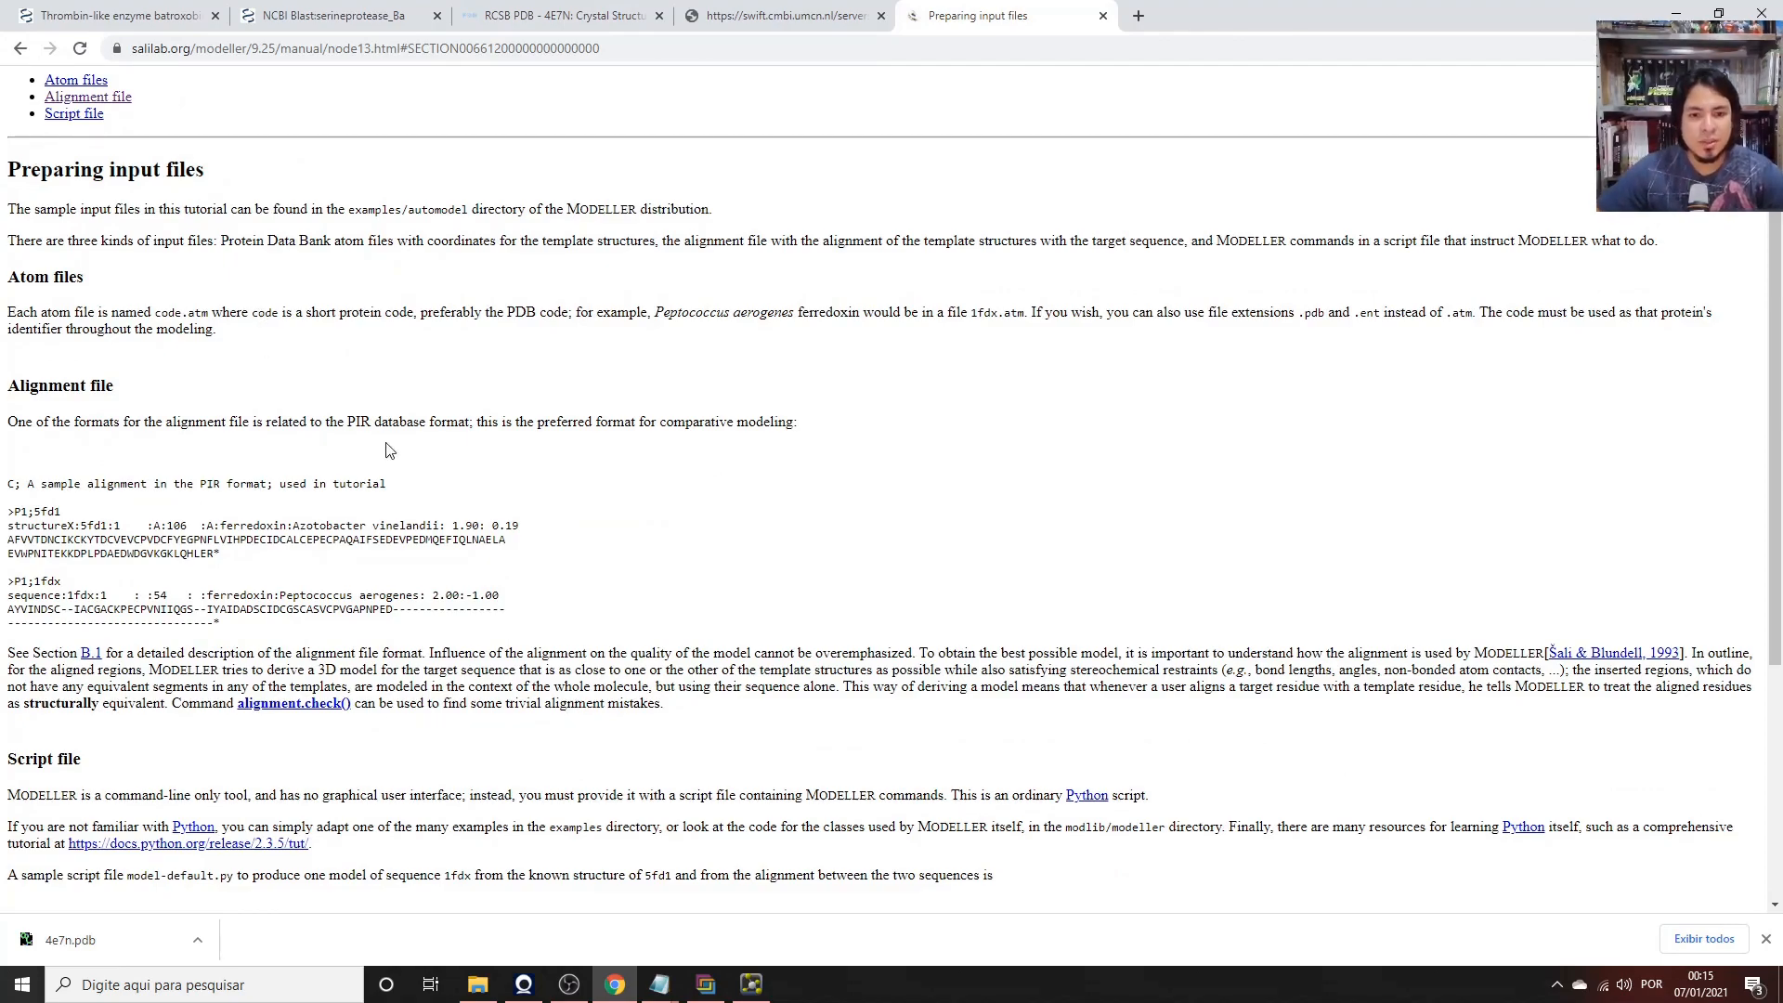
scroll(306, 444, down, 2)
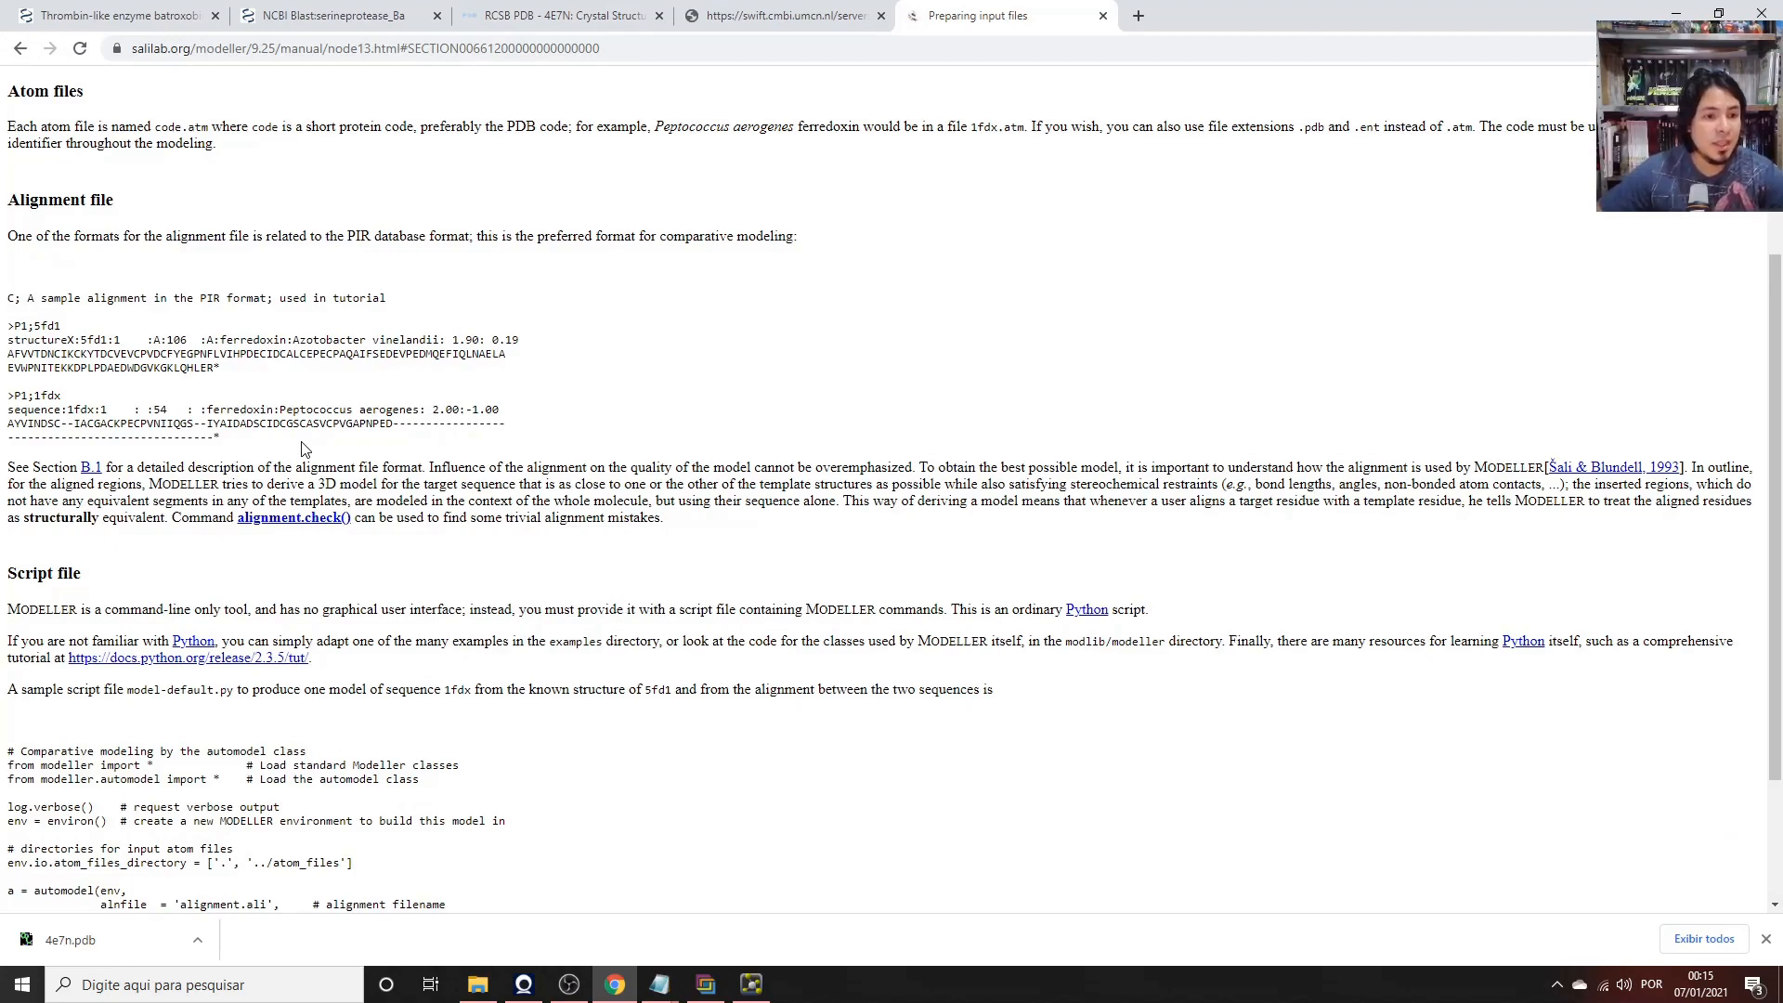
drag(7, 327, 224, 440)
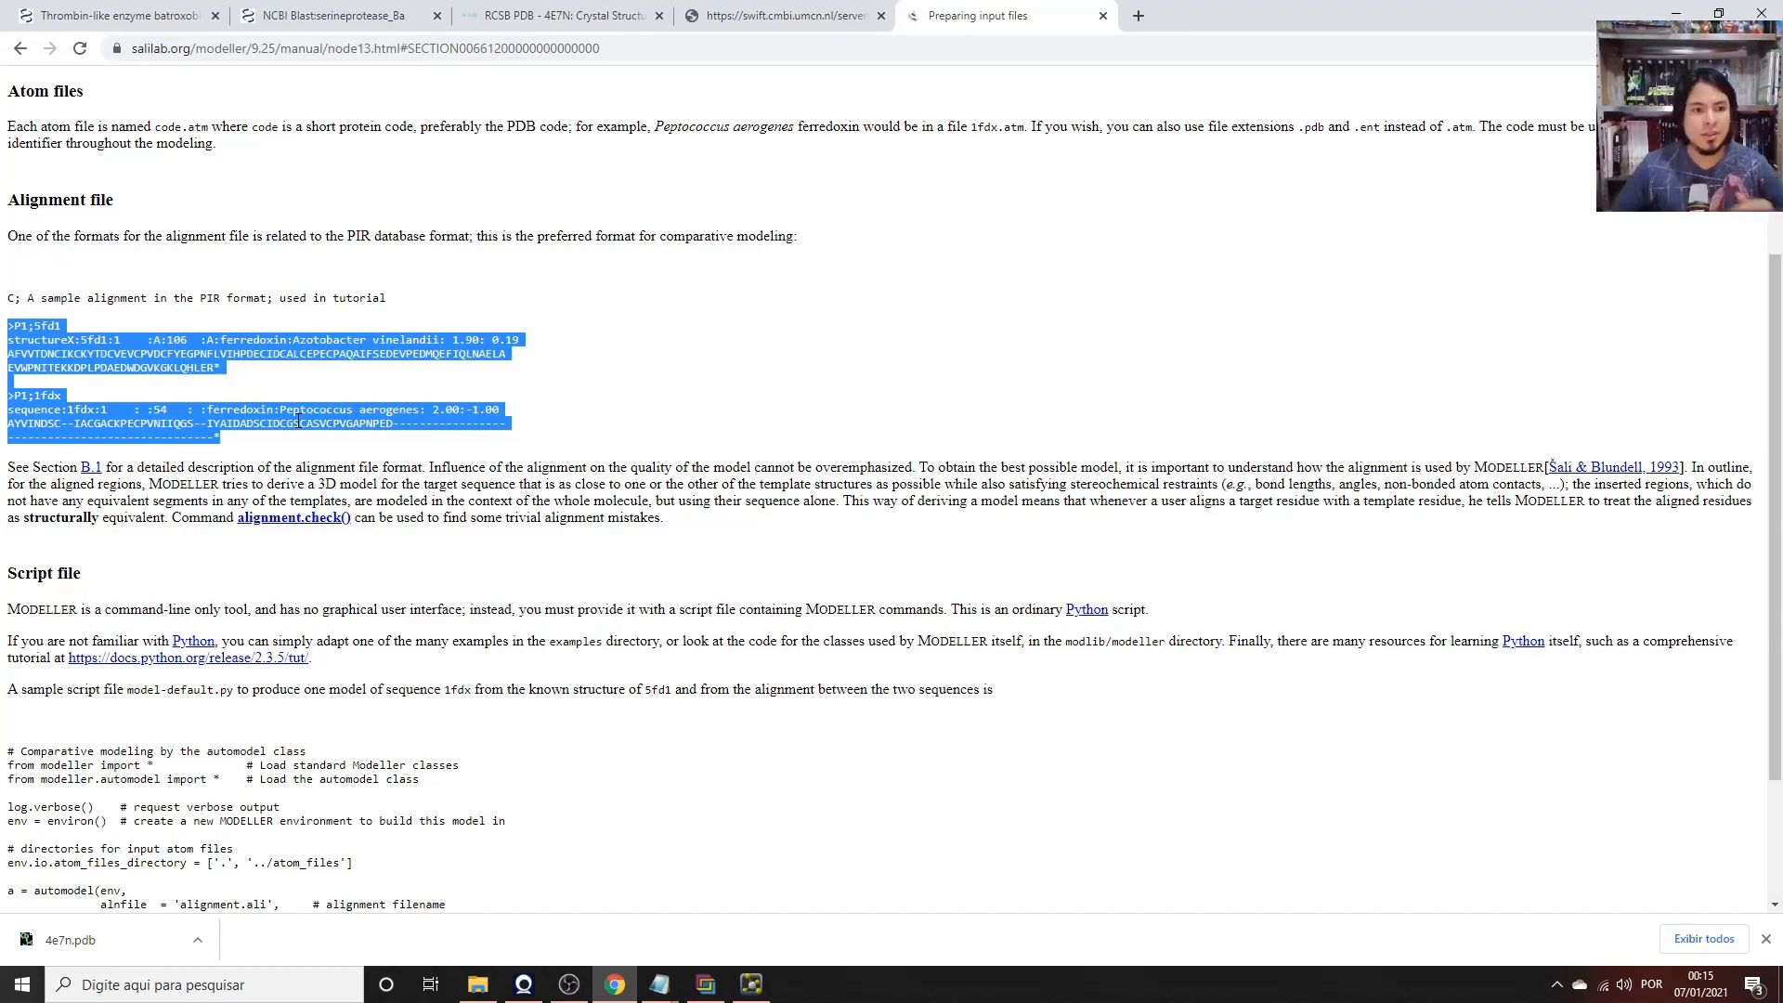
right_click(127, 371)
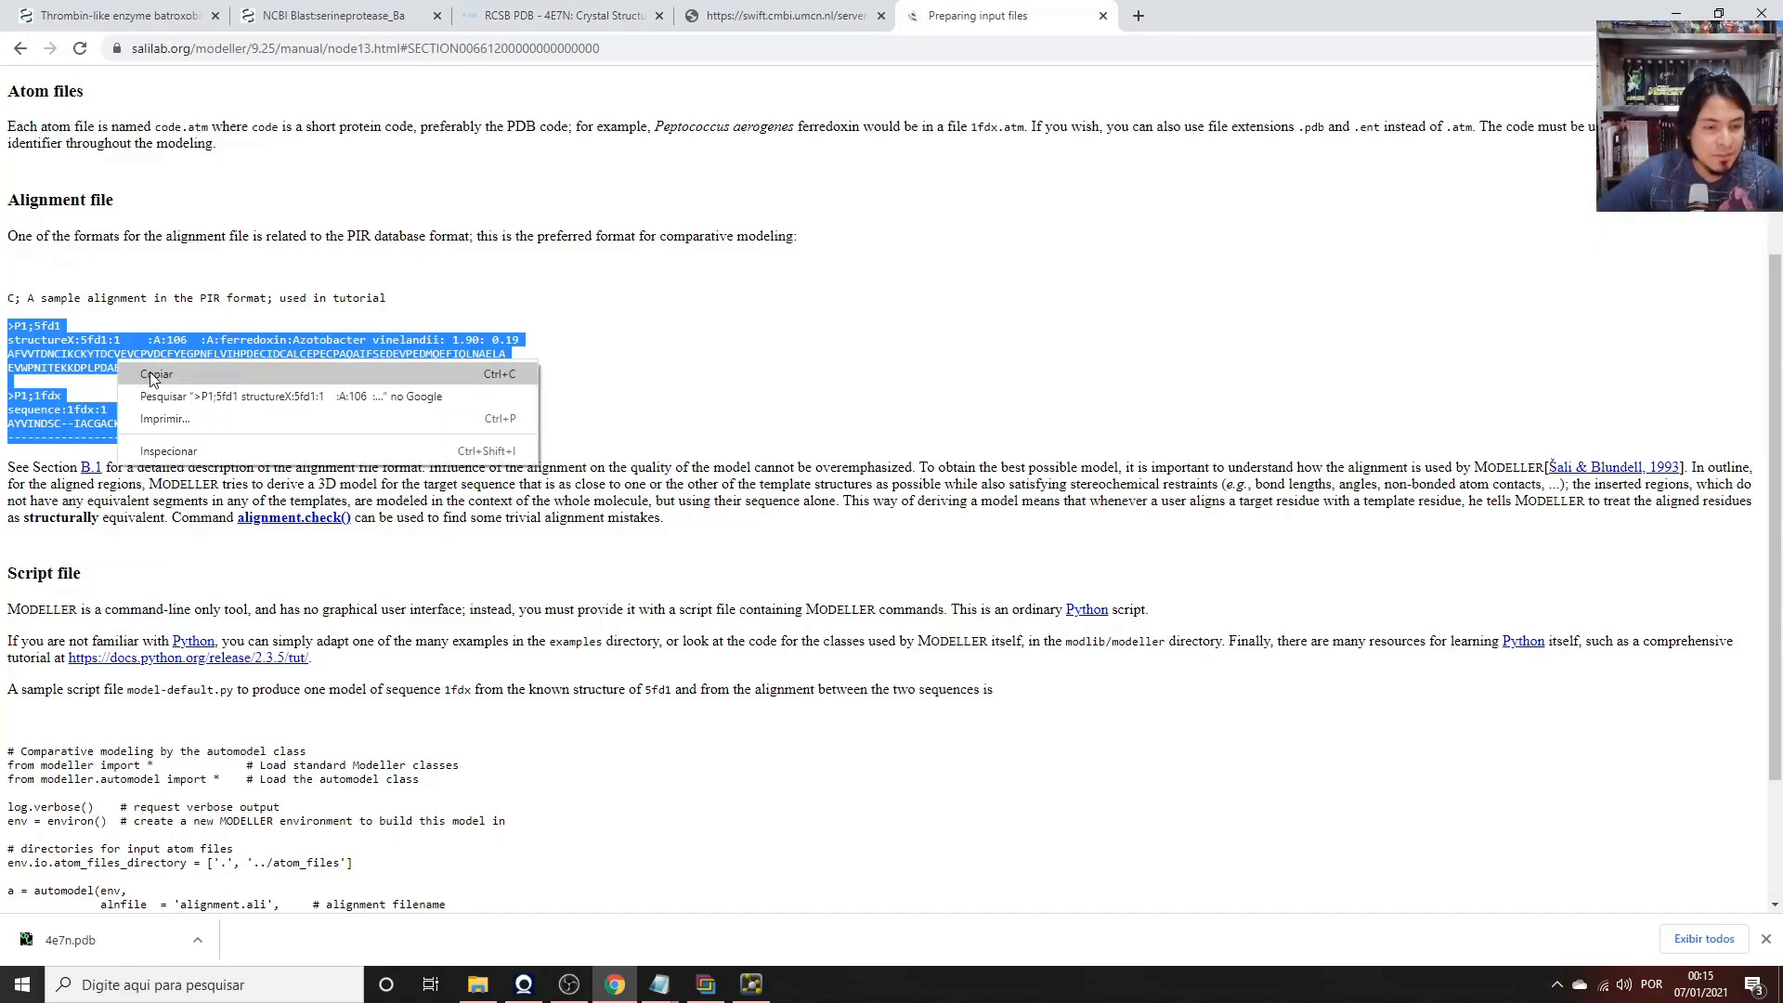
click(155, 375)
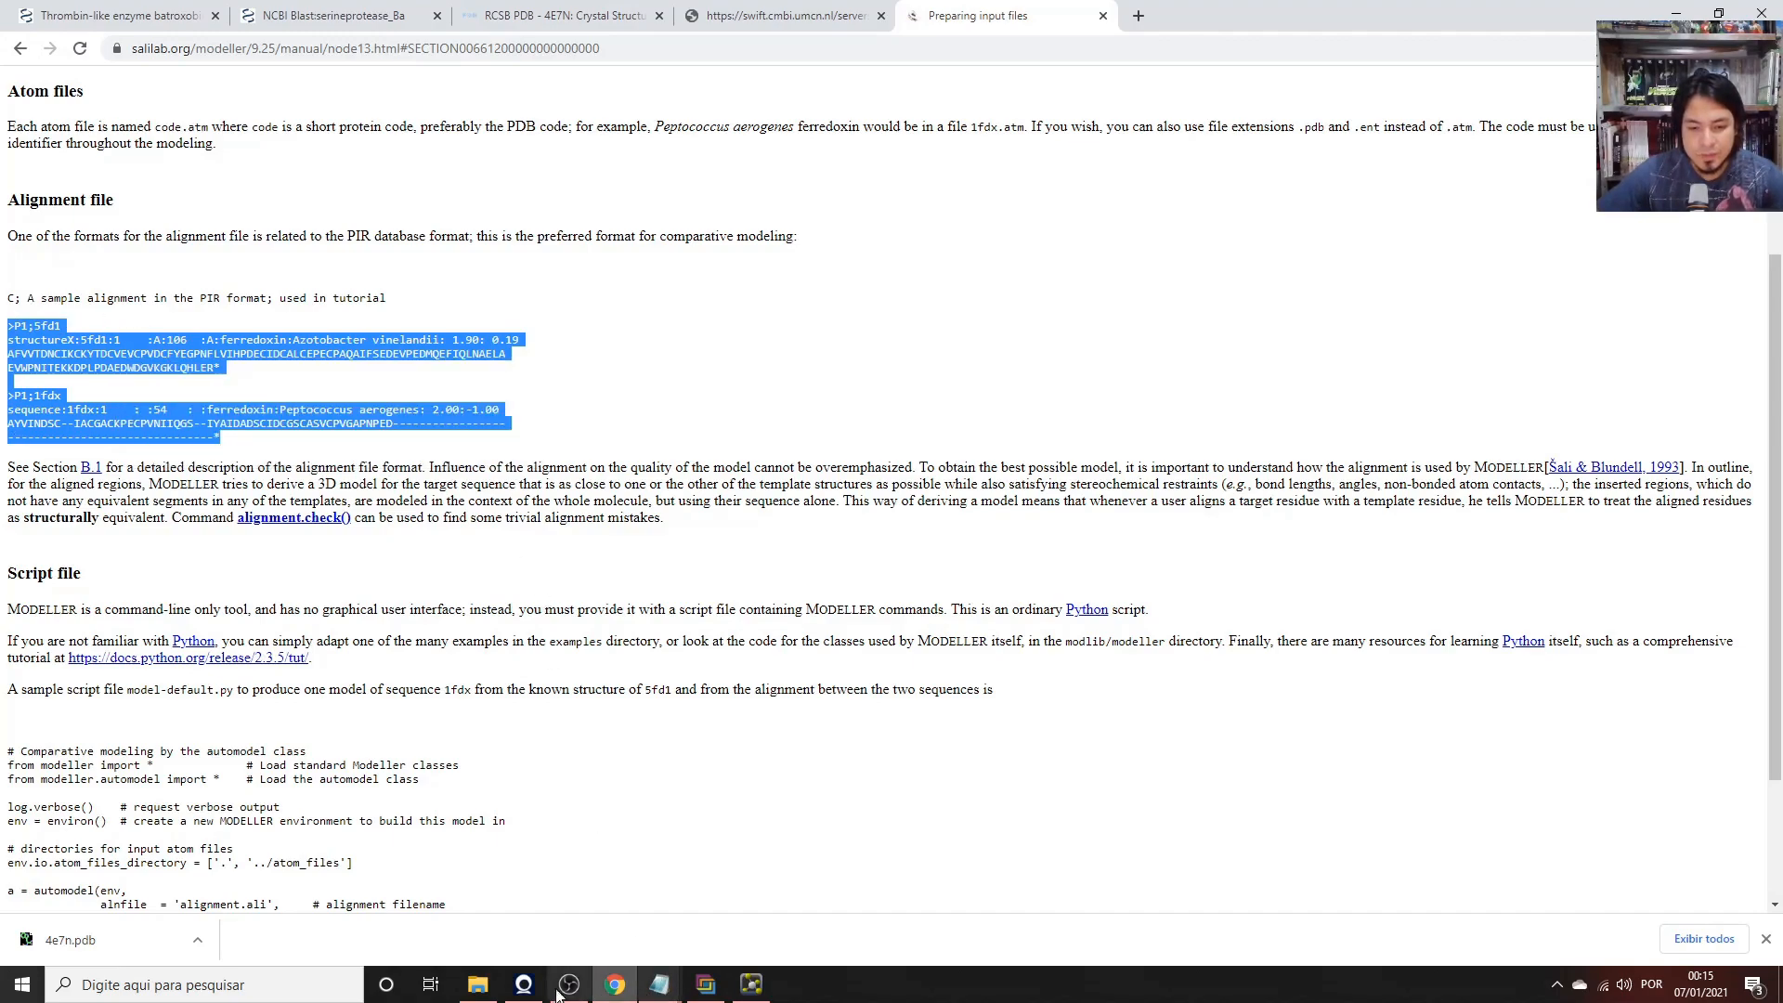
Paste the copied sample alignment into a new Notepad (Bloco de Notas) document and maximize its window.
click(232, 986)
text(bloc)
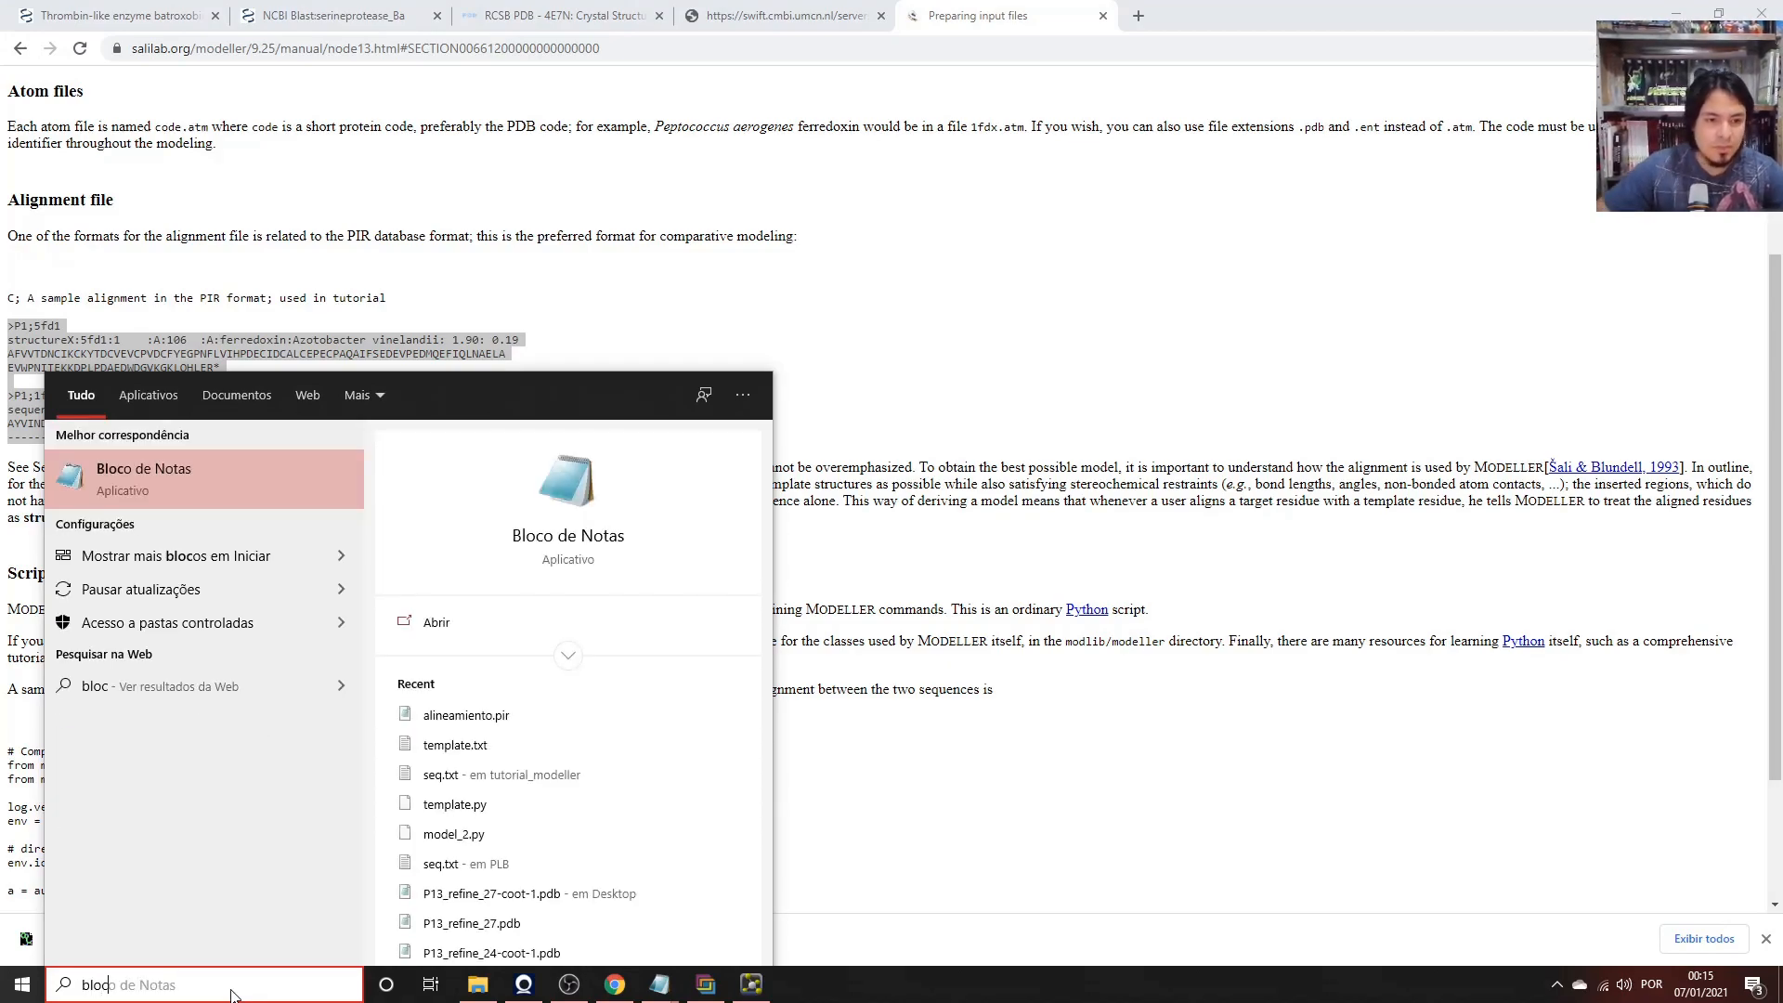
click(198, 480)
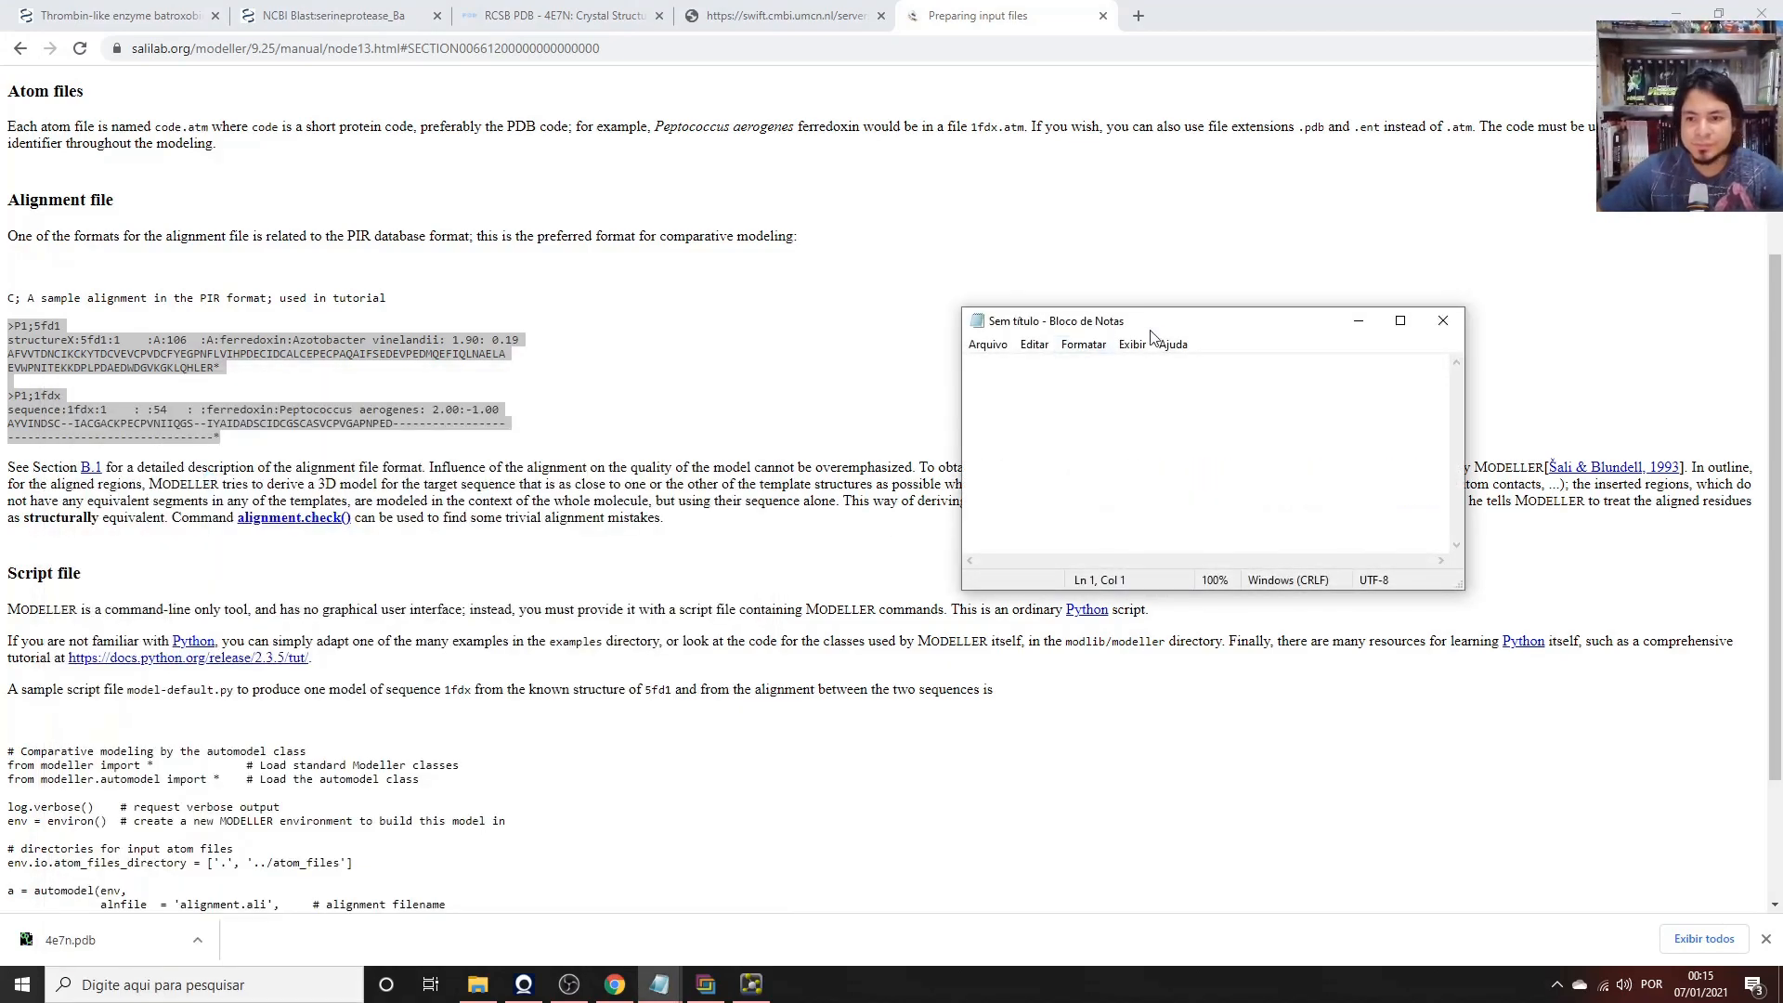
key(ctrl+v)
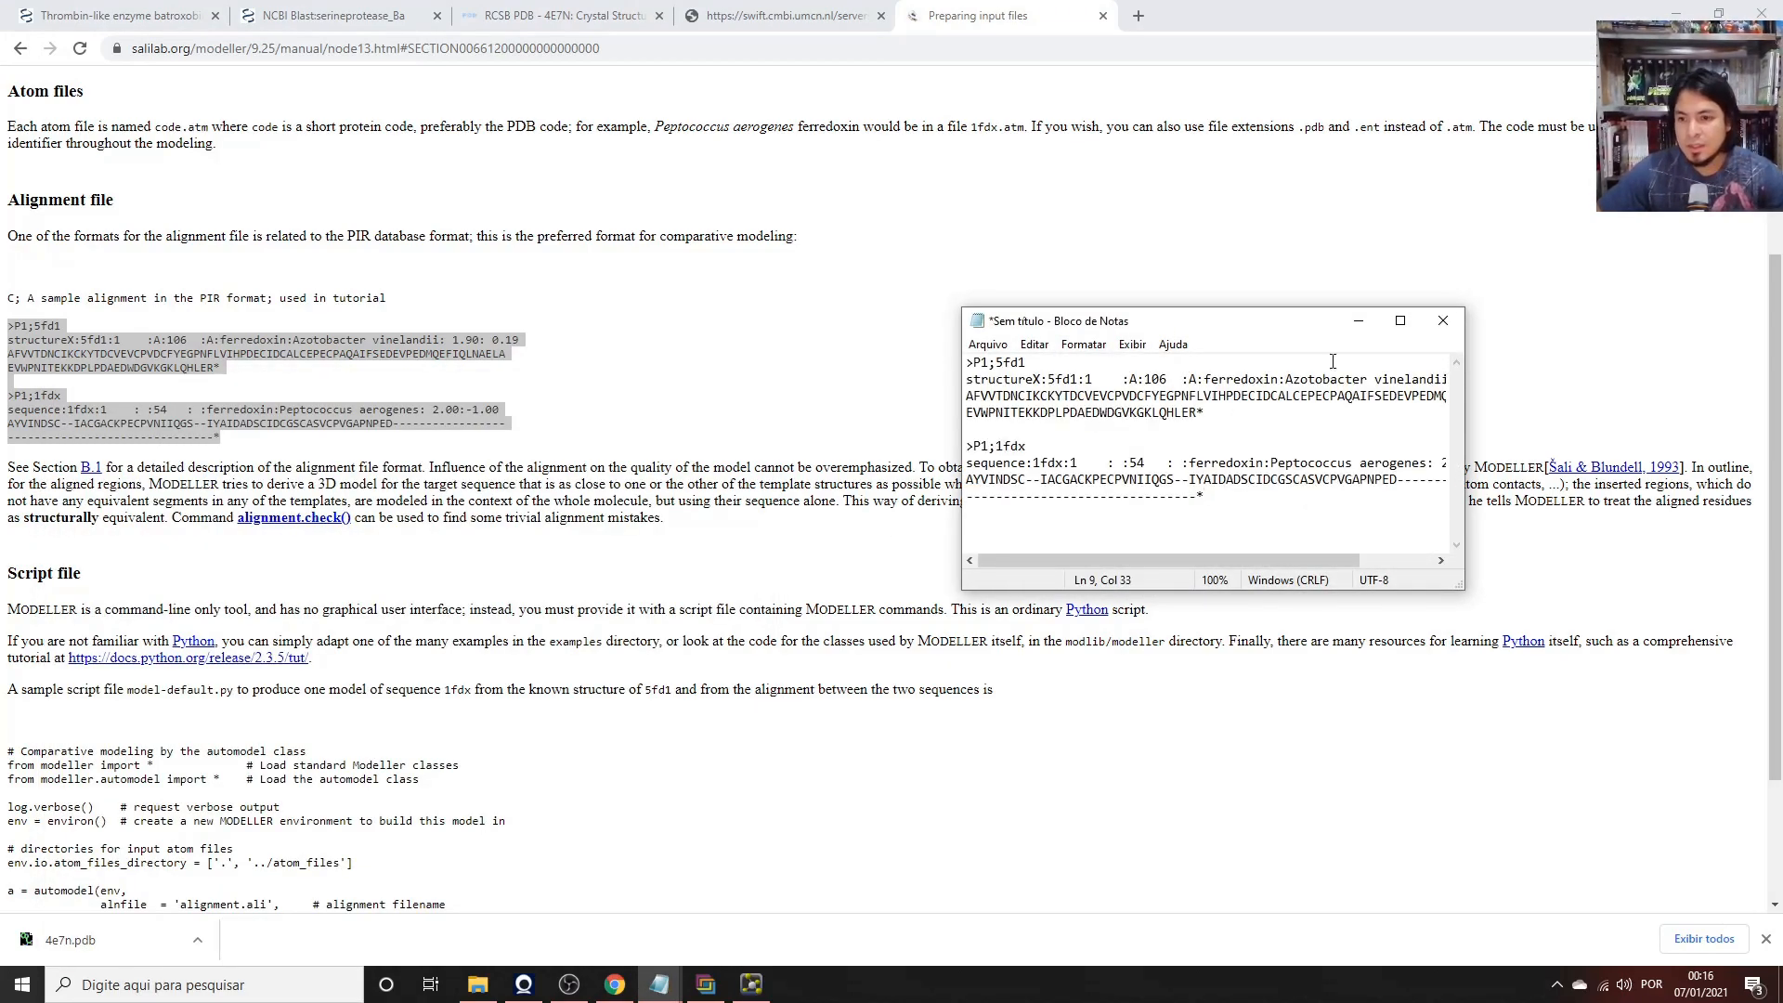
click(1401, 320)
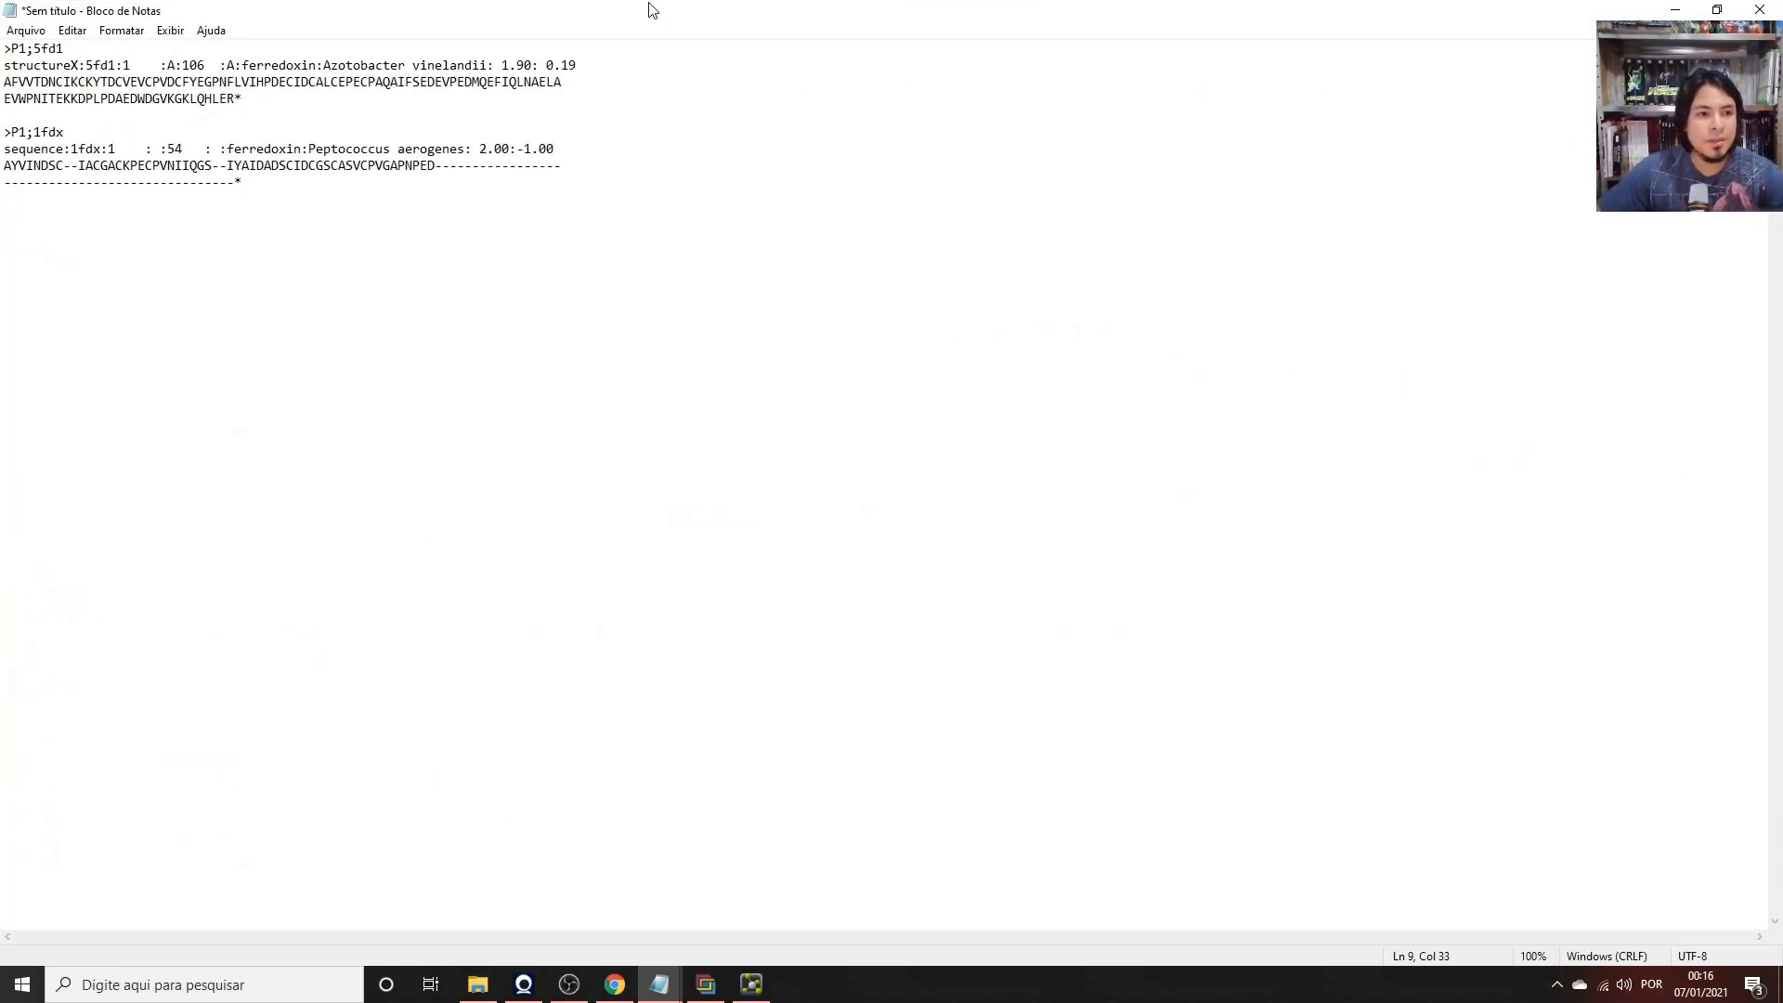
Arrange the sample alignment document side by side with alineamiento.pir to compare their entry formats.
drag(75, 50, 2, 40)
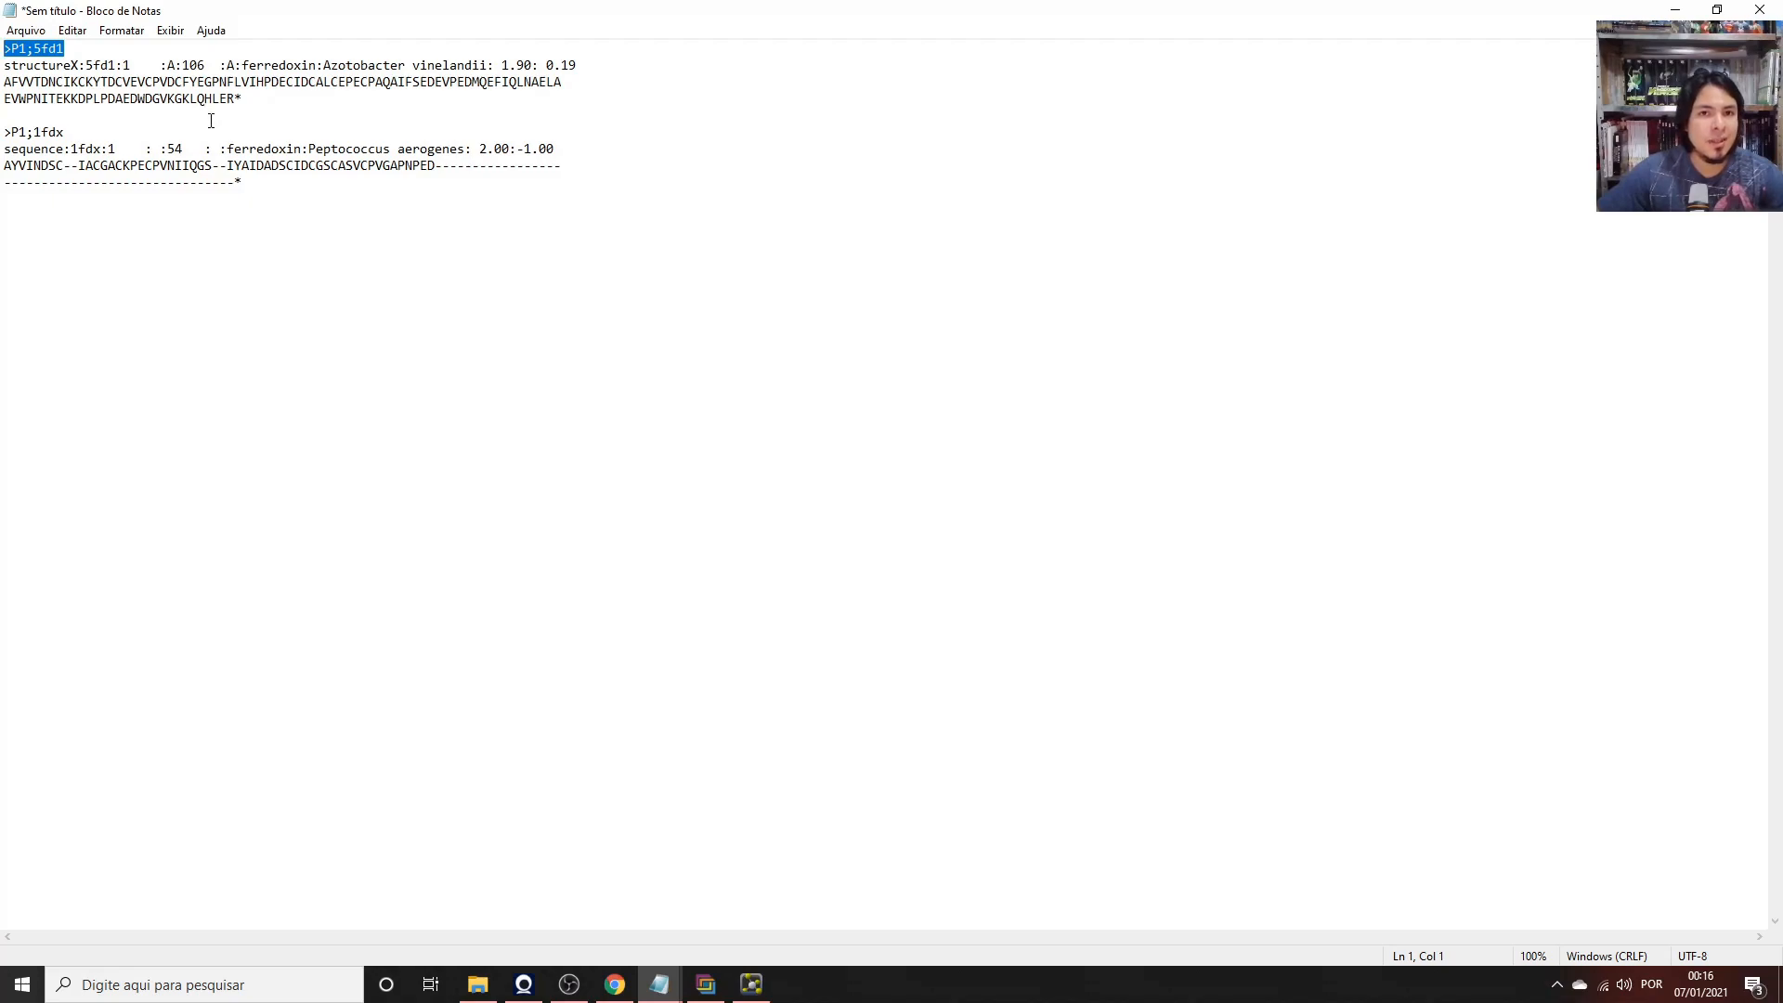
drag(84, 135, 2, 131)
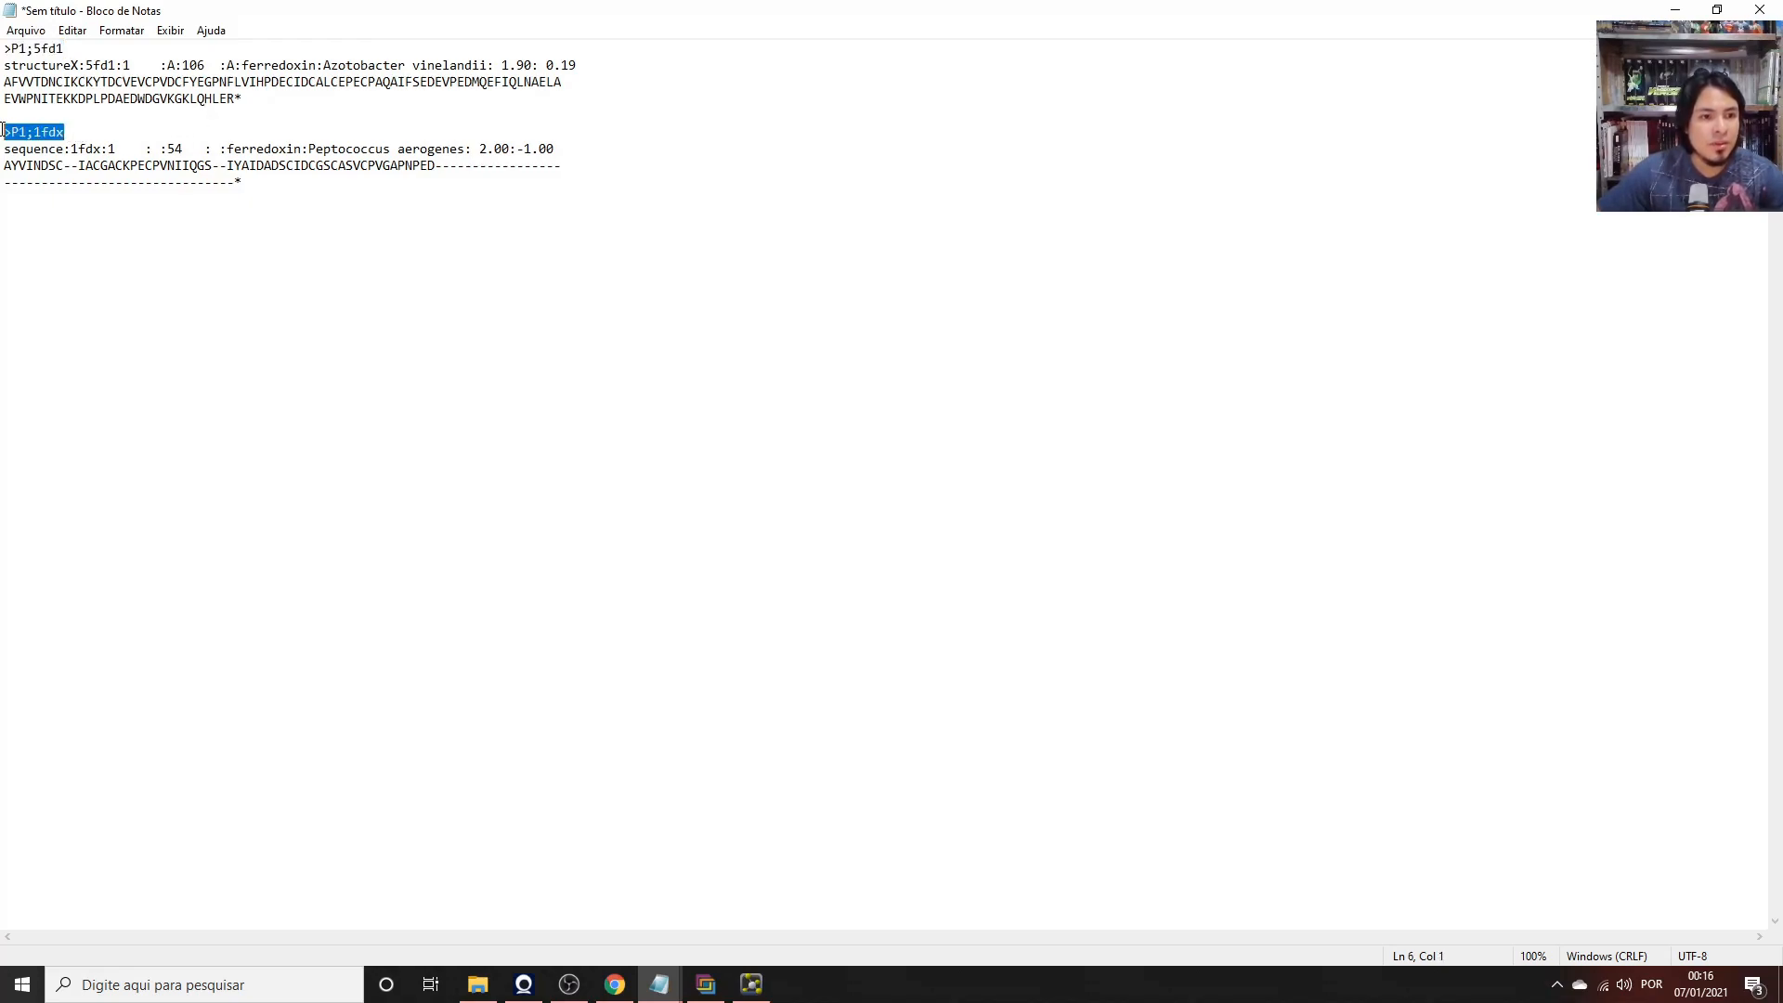
drag(777, 16, 2, 446)
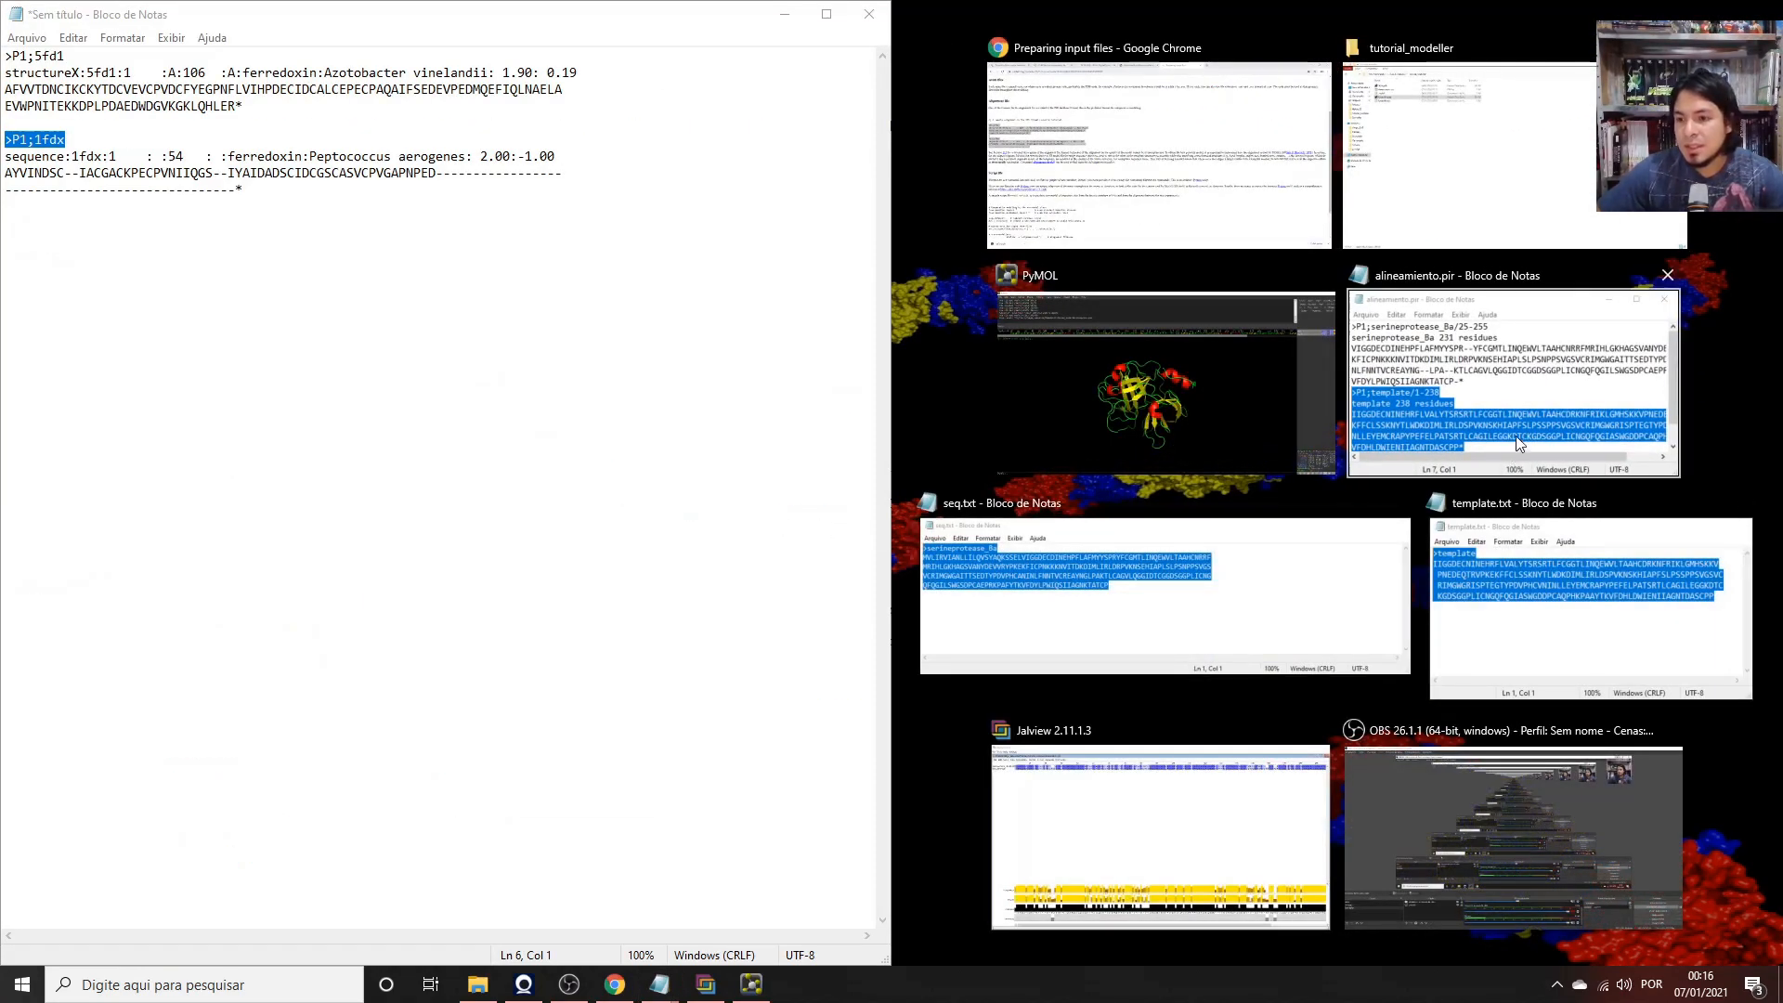
click(1482, 372)
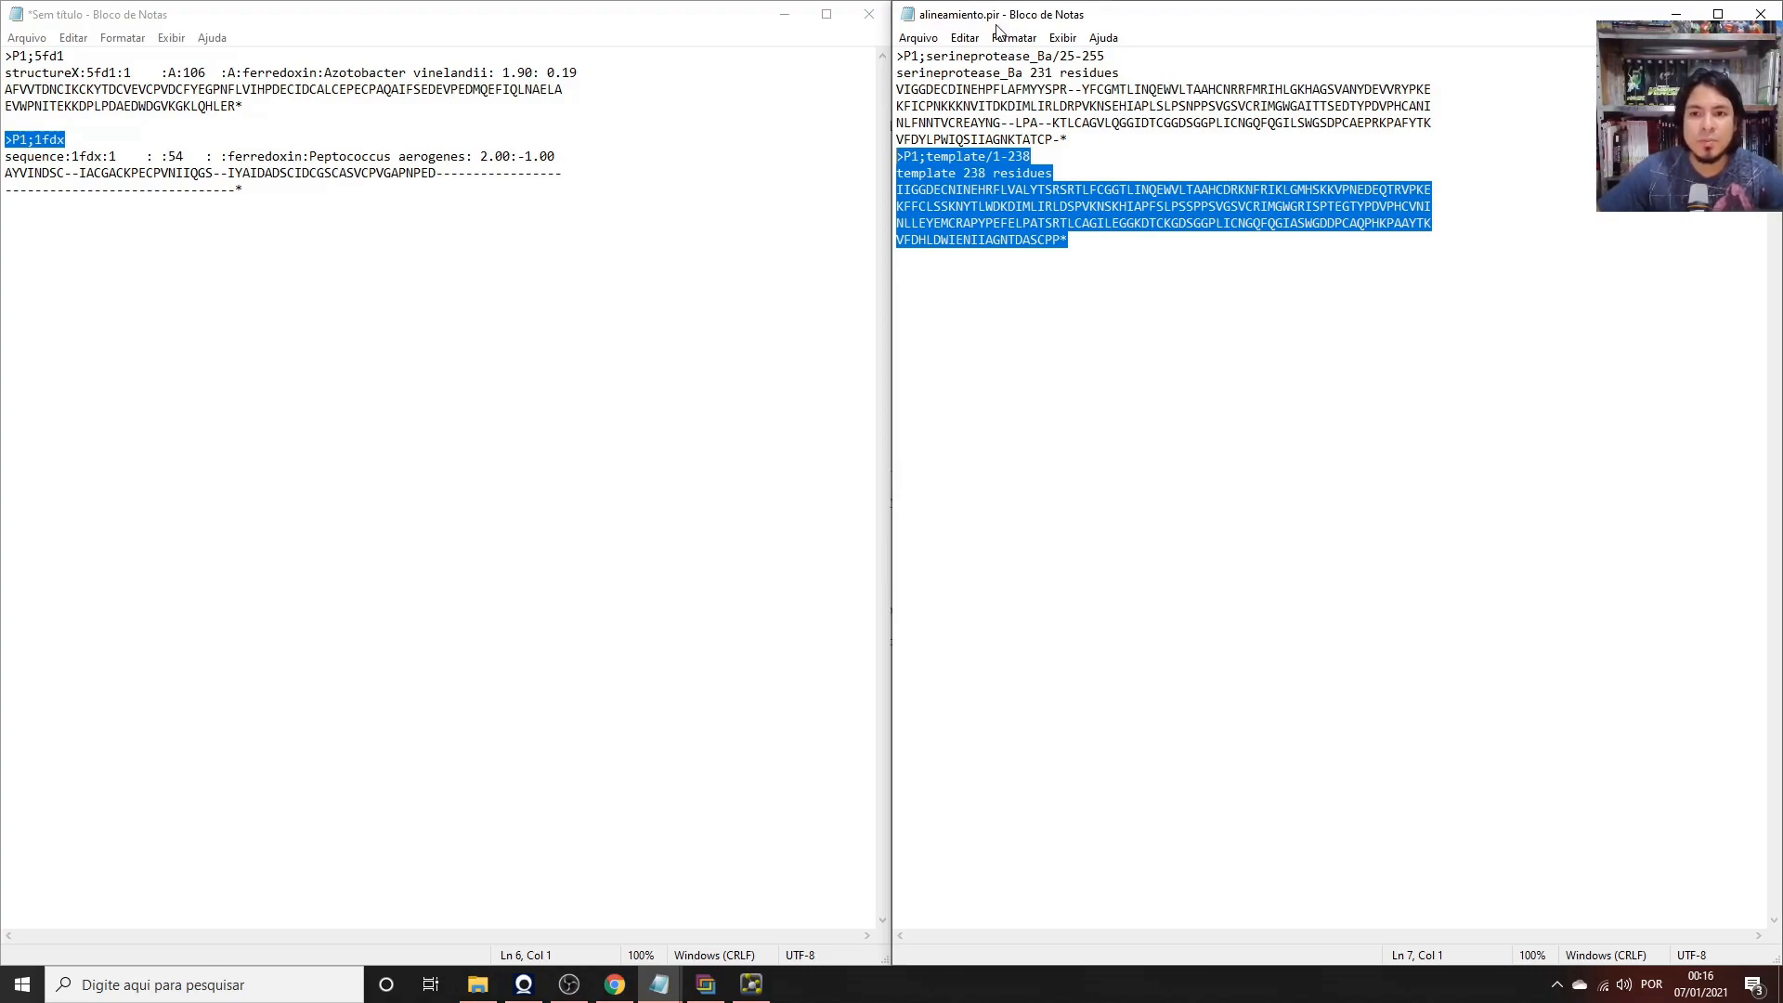
click(1055, 140)
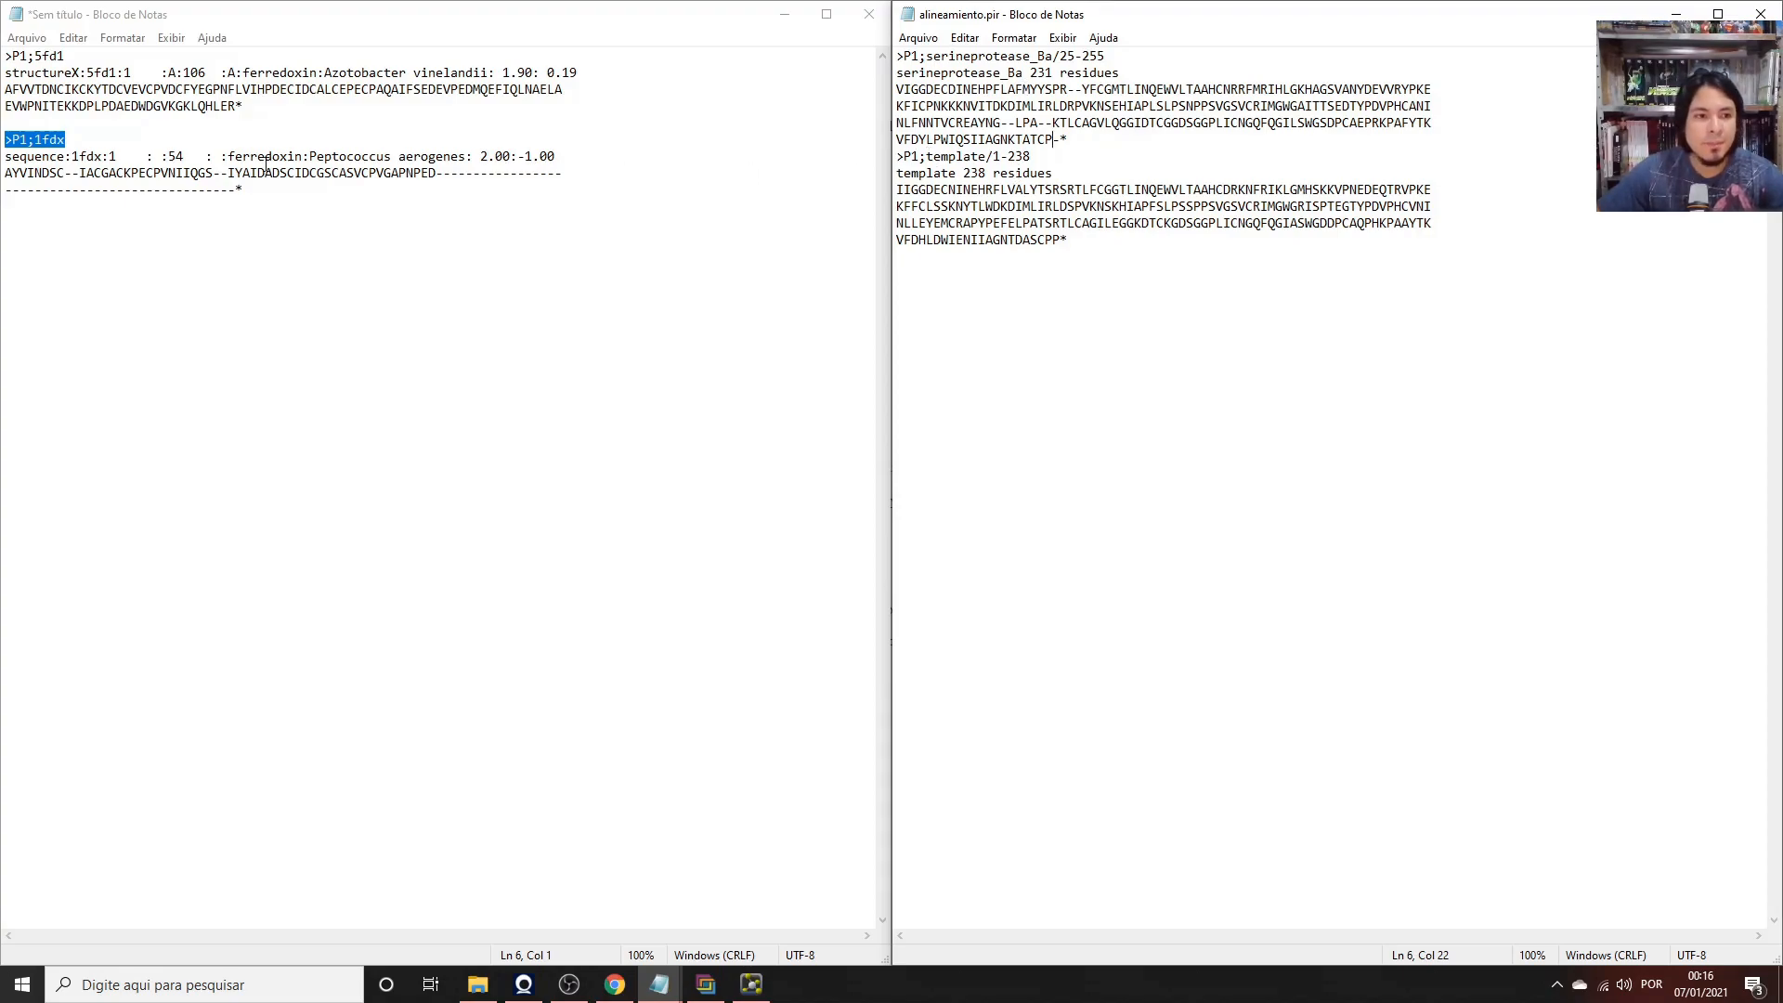
Replace the 5fd1 code in the first entry's P1 header line with template.
click(139, 62)
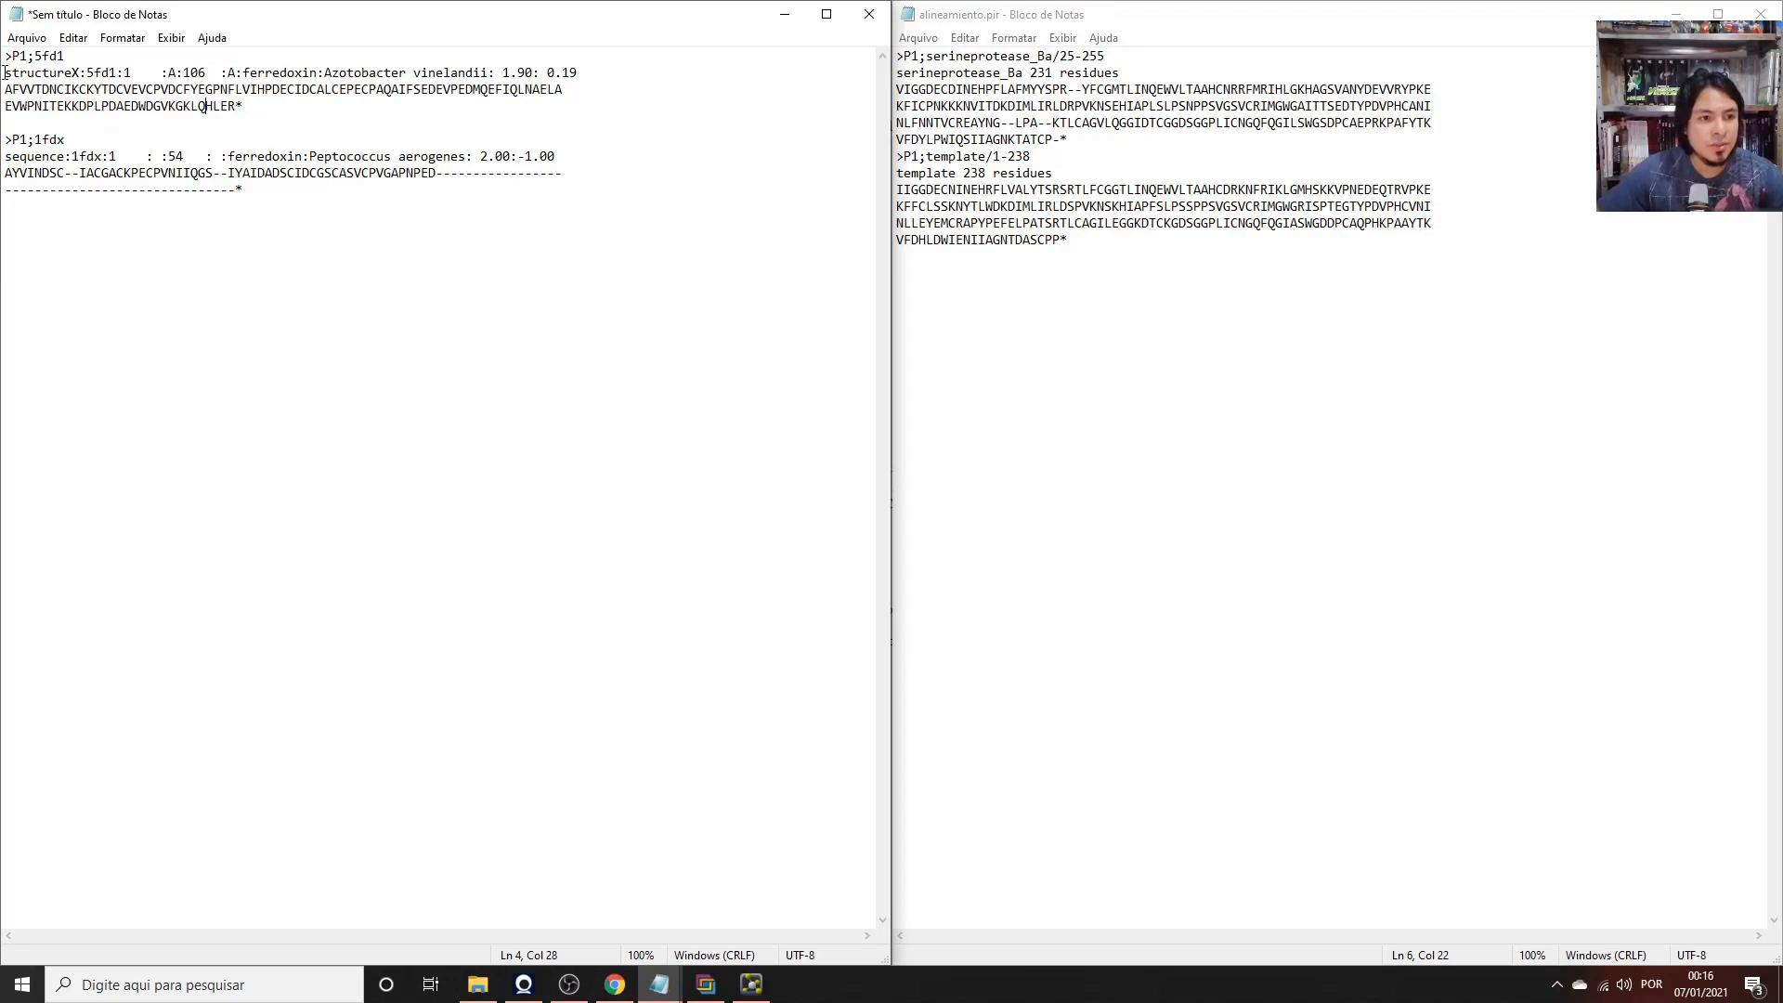
drag(522, 61, 581, 72)
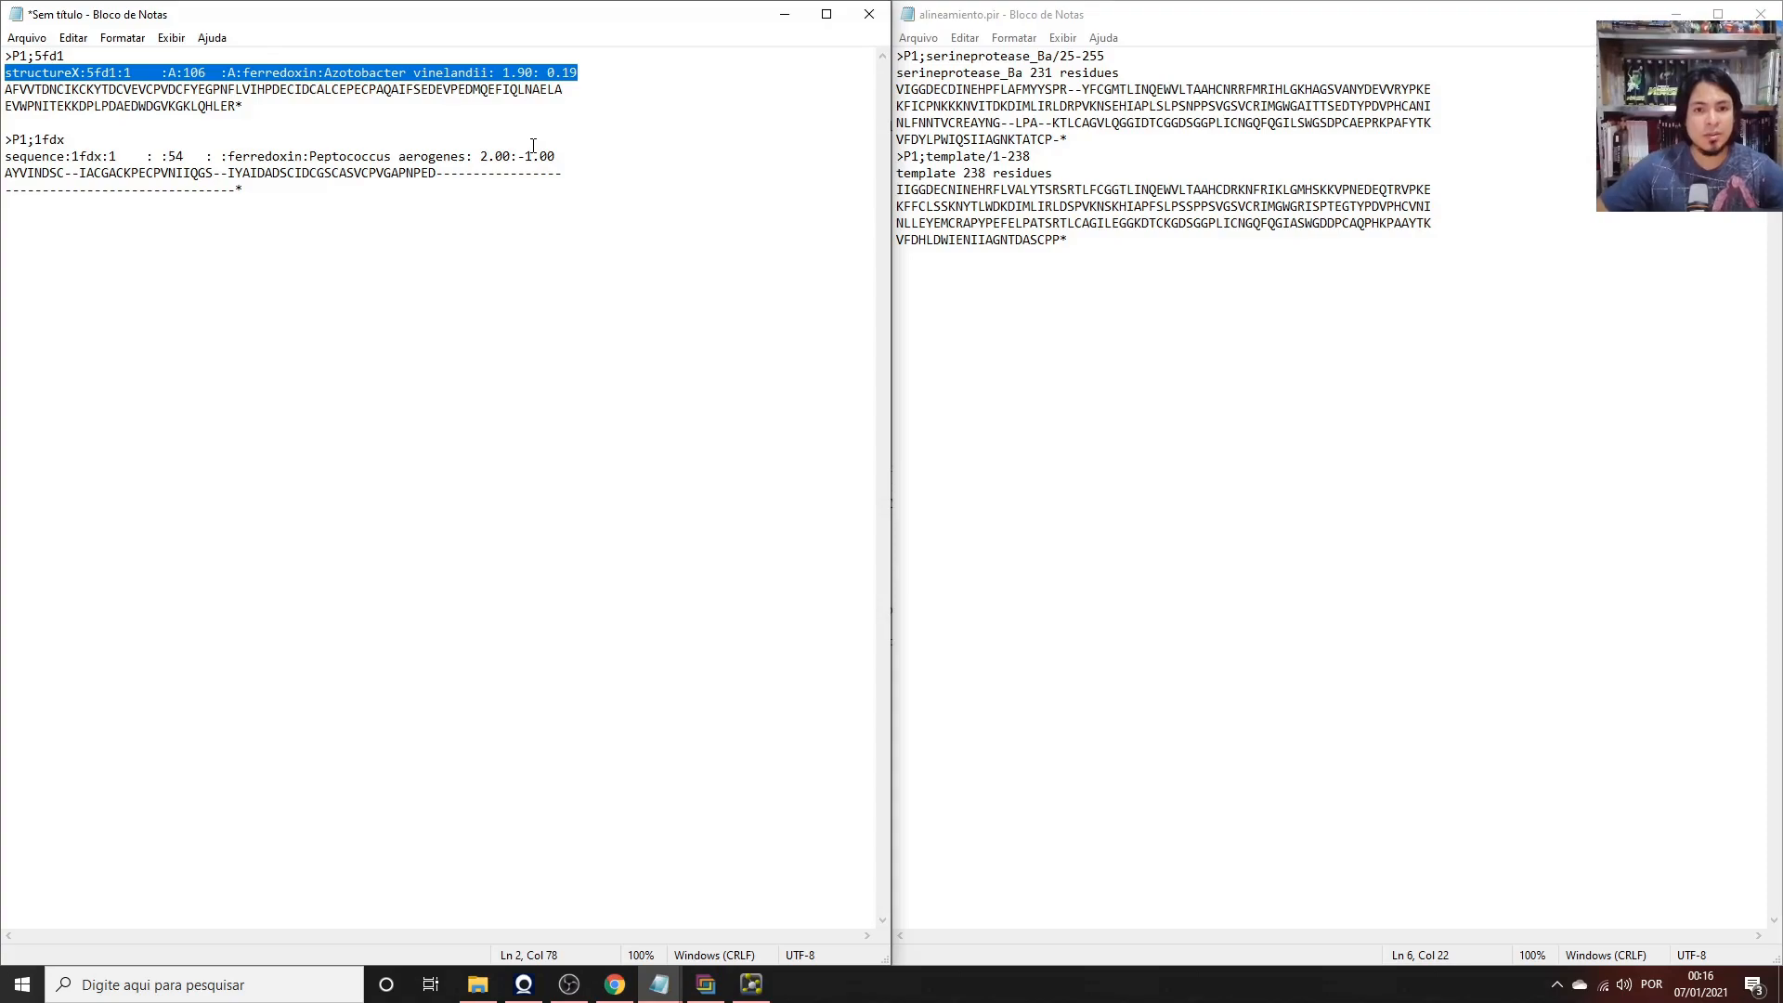
click(405, 229)
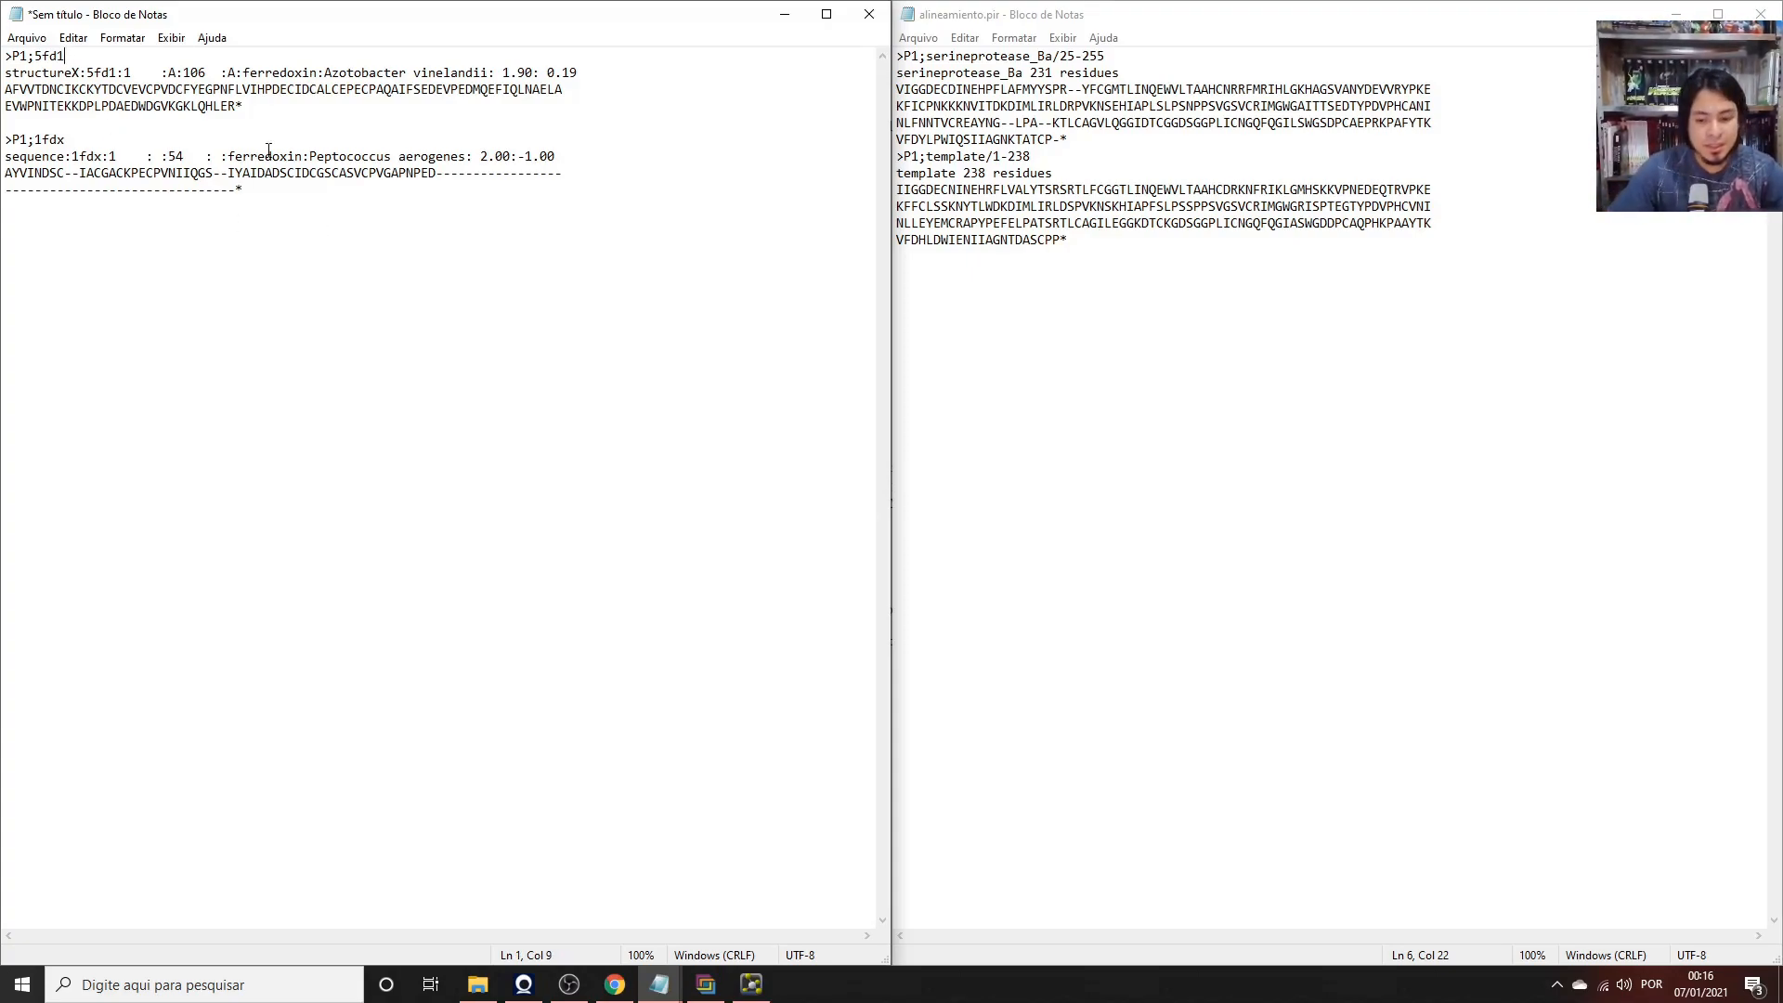
key(BackSpace)
key(BackSpace)
key(BackSpace)
key(BackSpace)
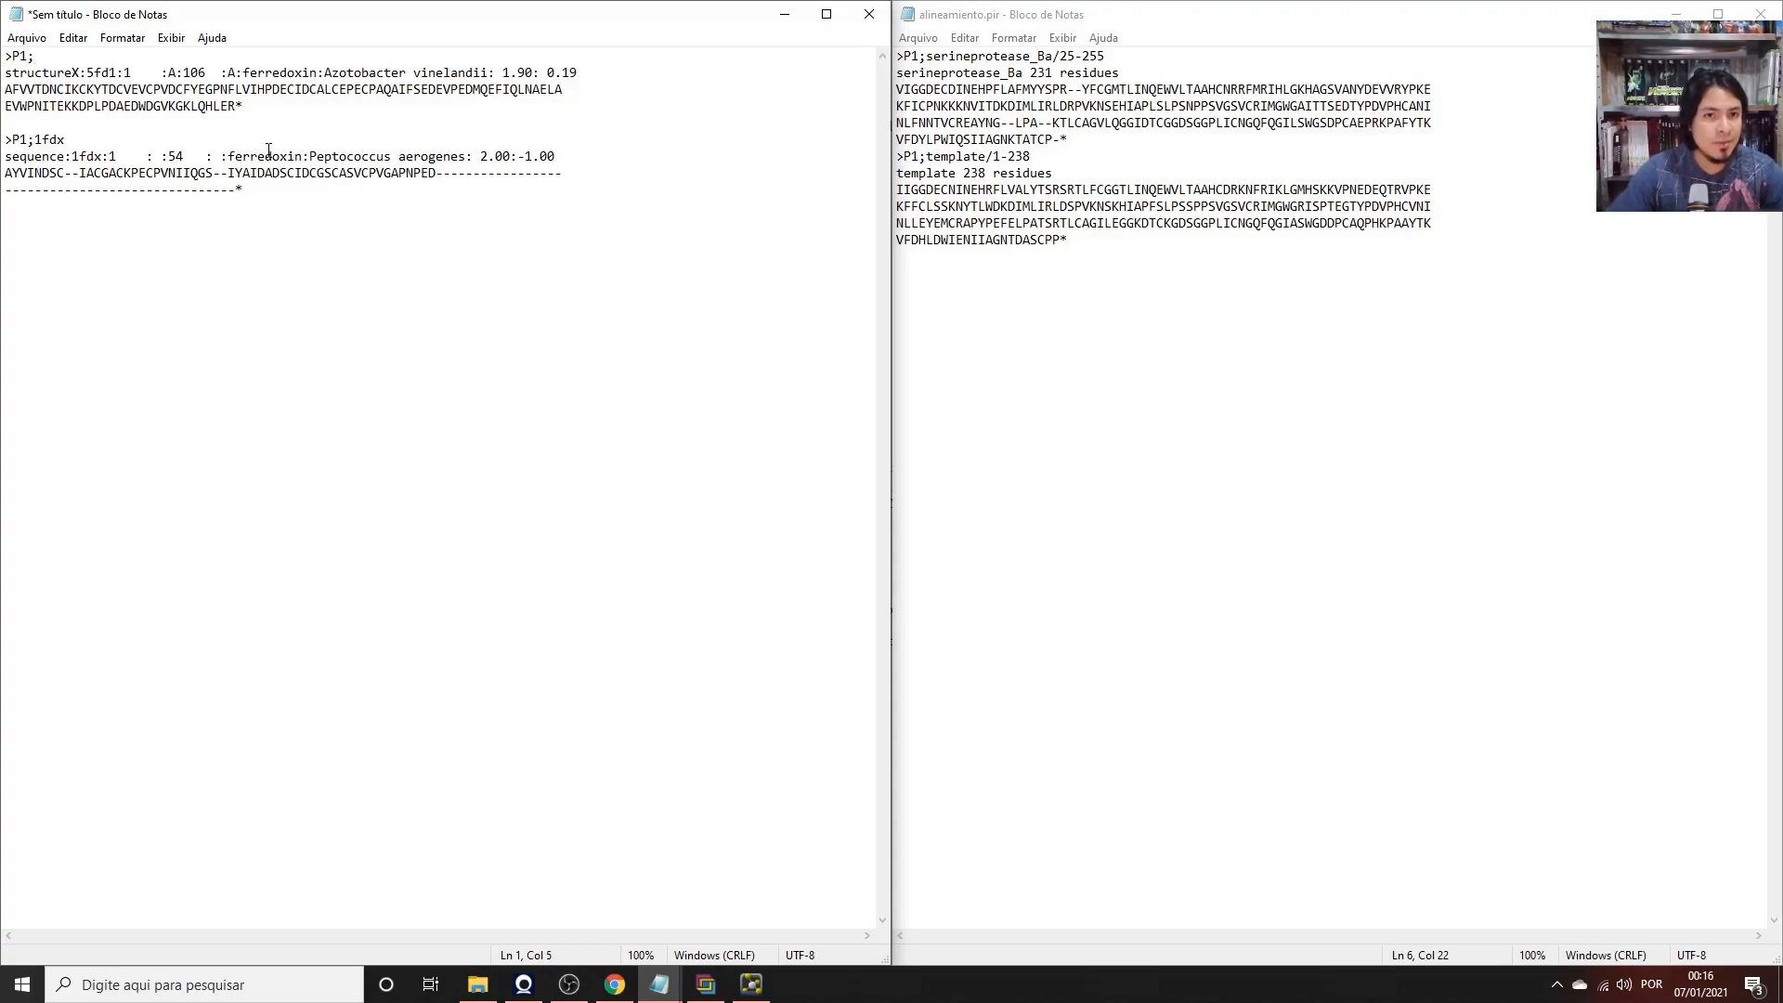
text(template)
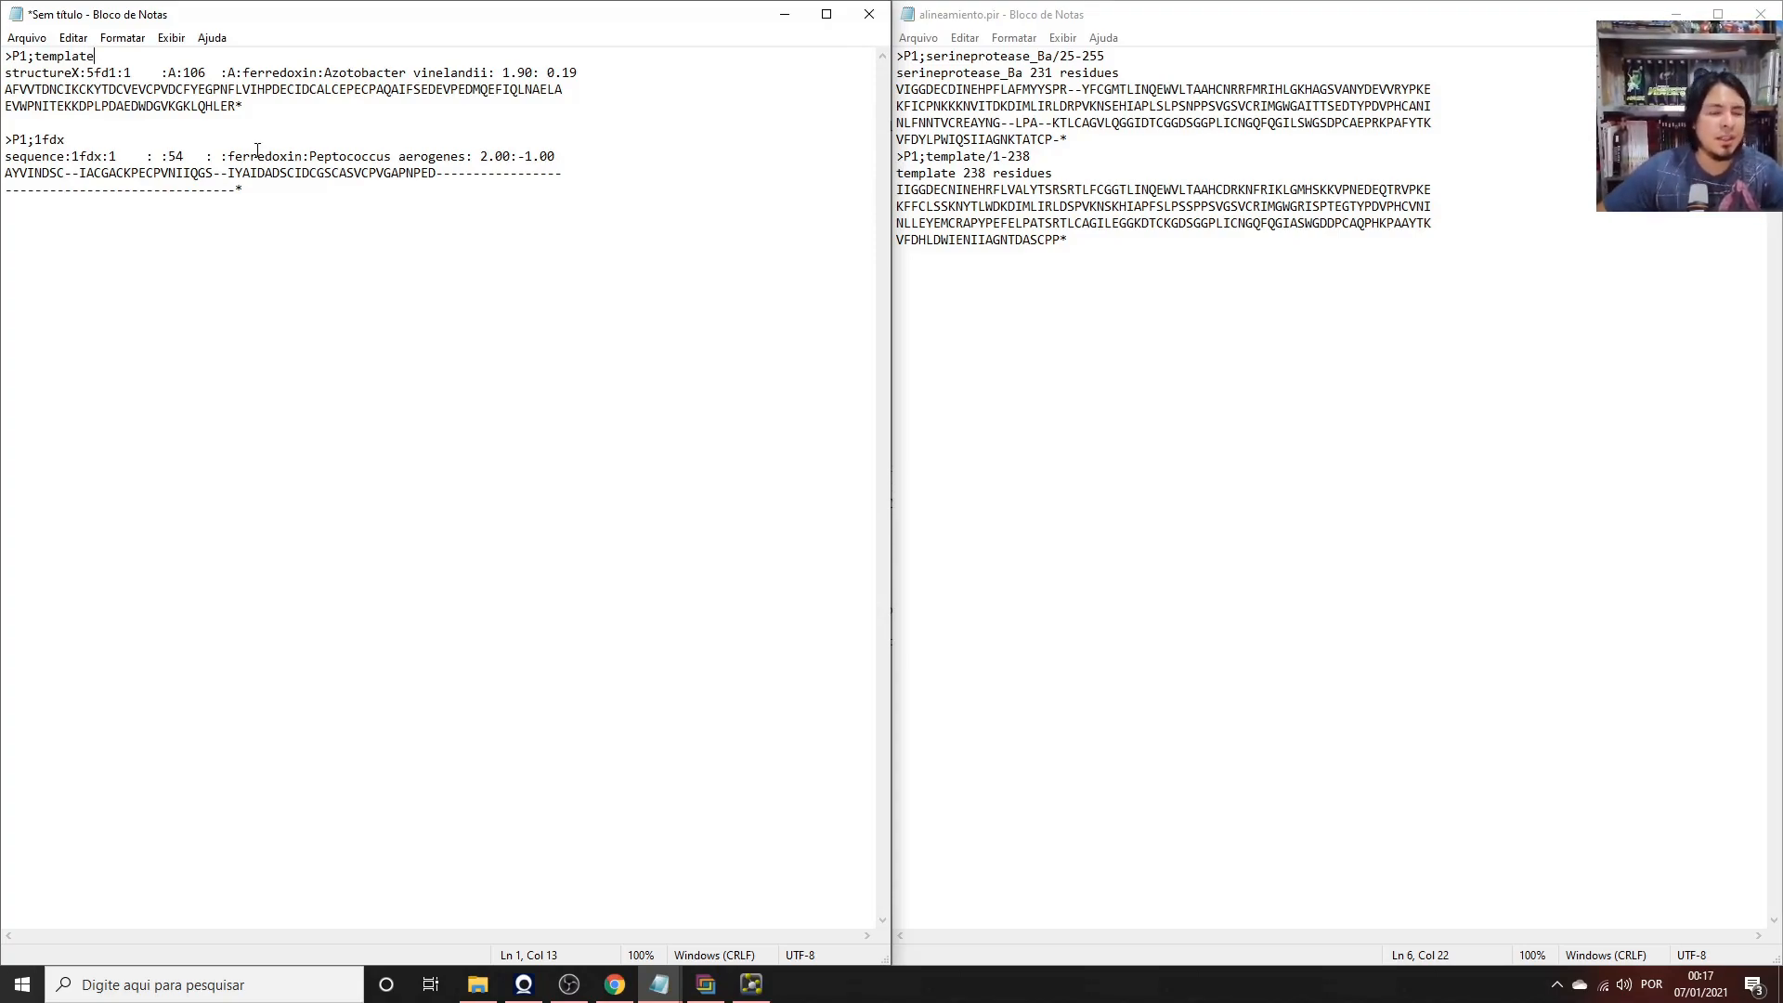
Replace the 5fd1 code in the structureX line of the first entry with template.
click(82, 73)
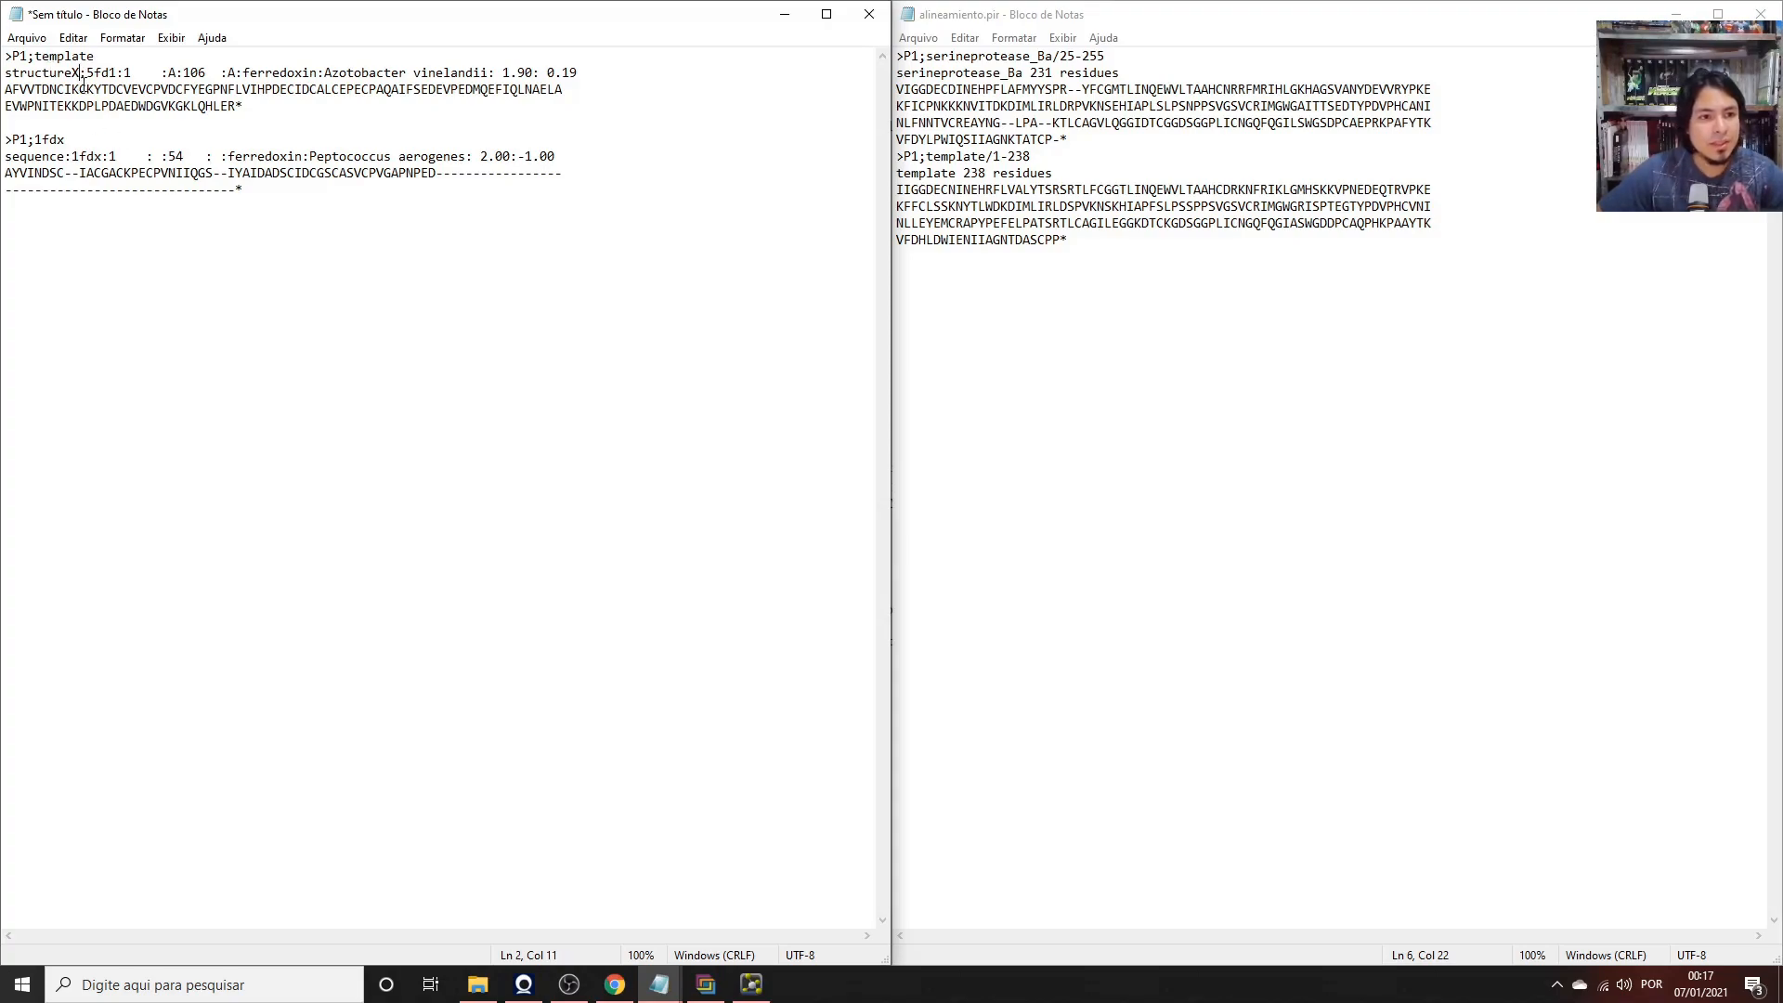
click(117, 74)
key(BackSpace)
key(BackSpace)
key(BackSpace)
key(BackSpace)
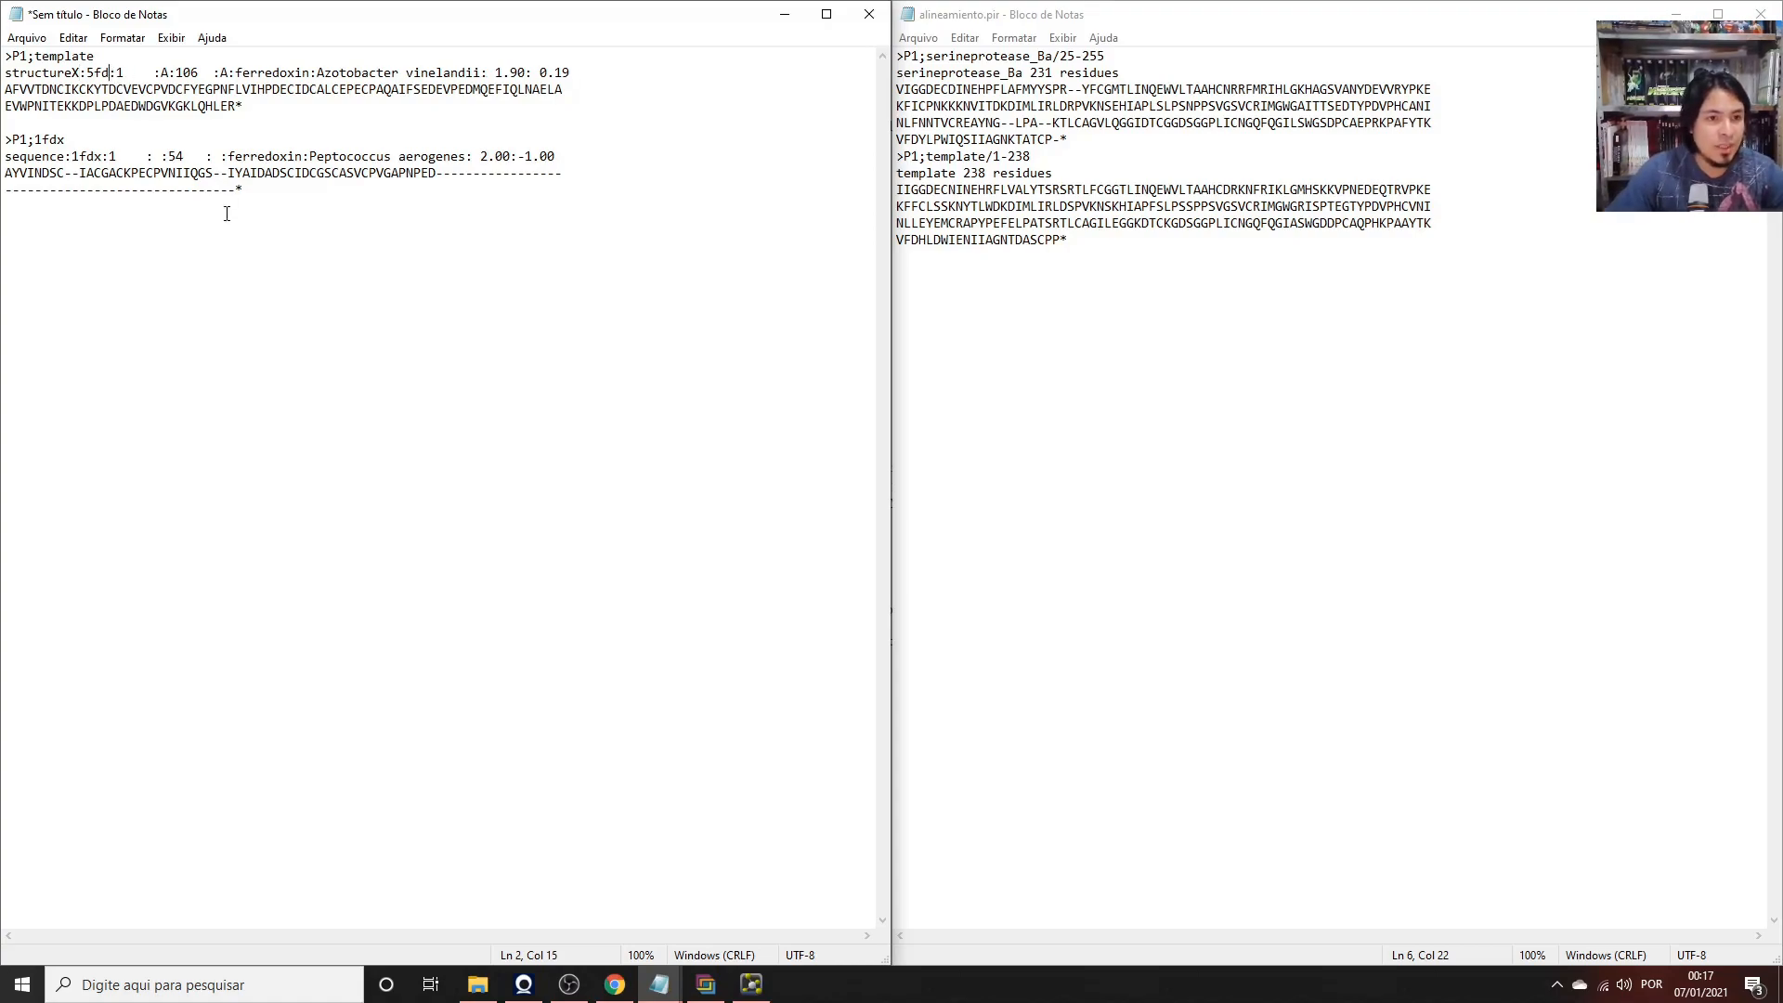
text(template)
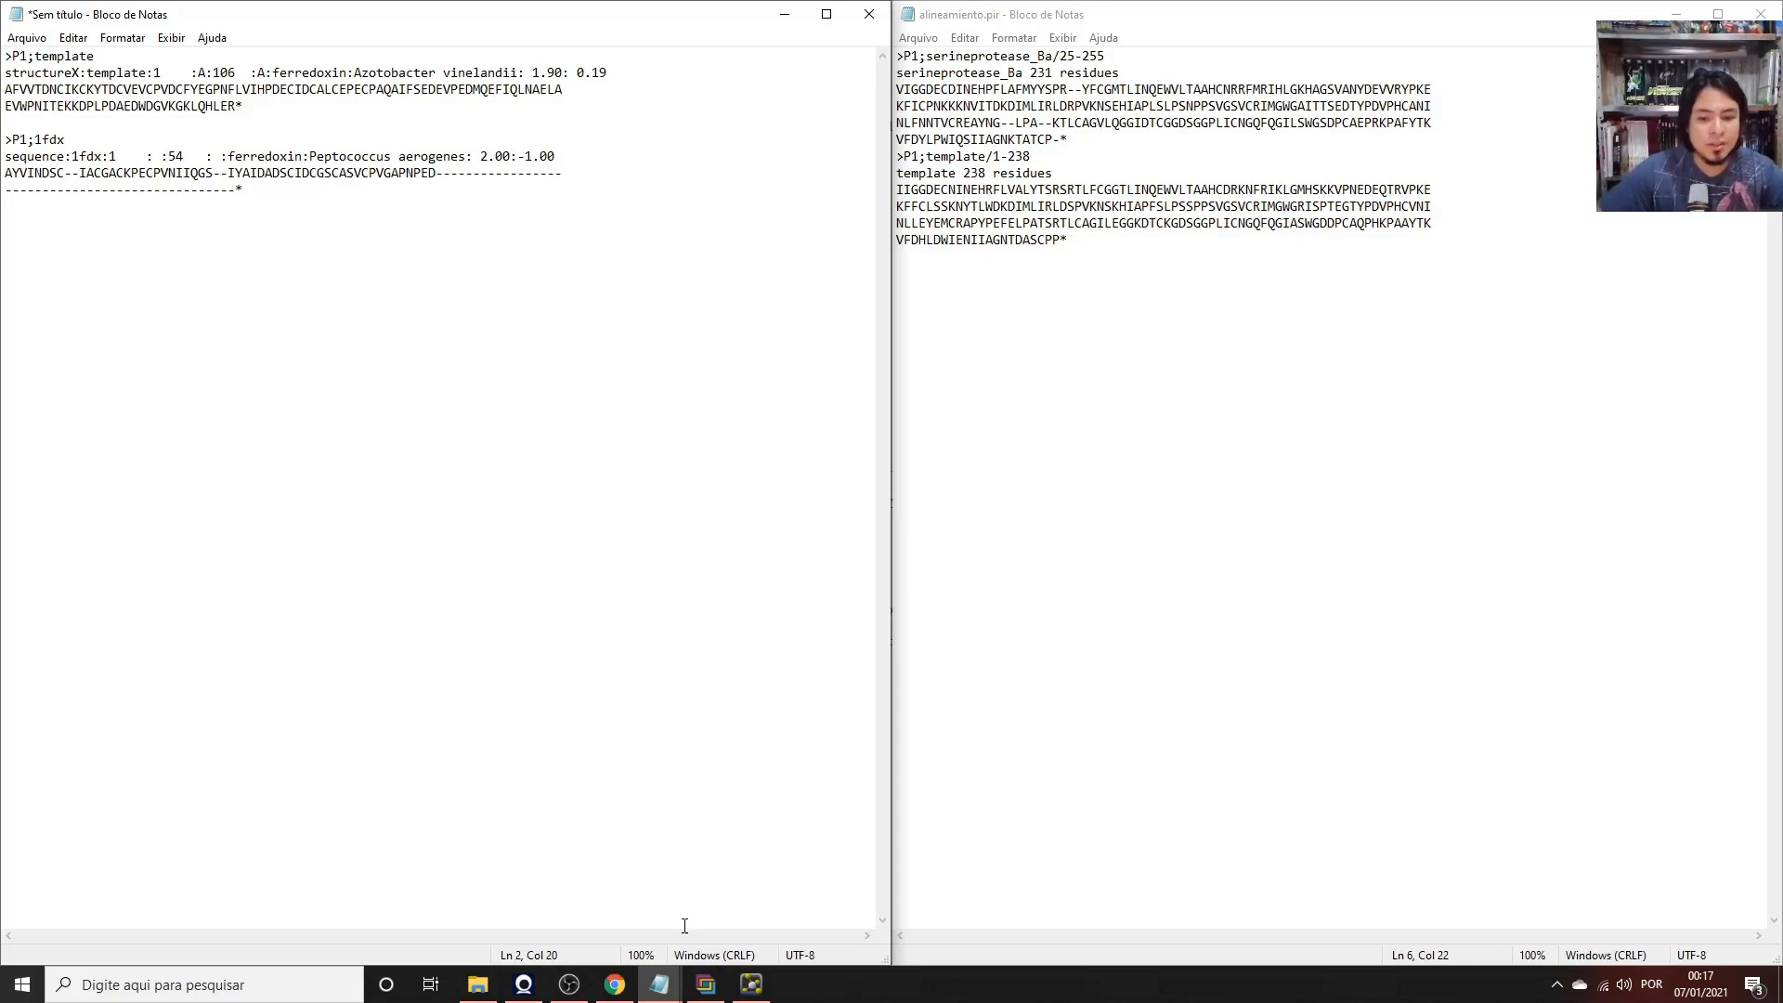
Switch to PyMOL, shrink its window over the alignment documents, and examine the first and last residue numbers in the 4e7n sequence.
click(752, 984)
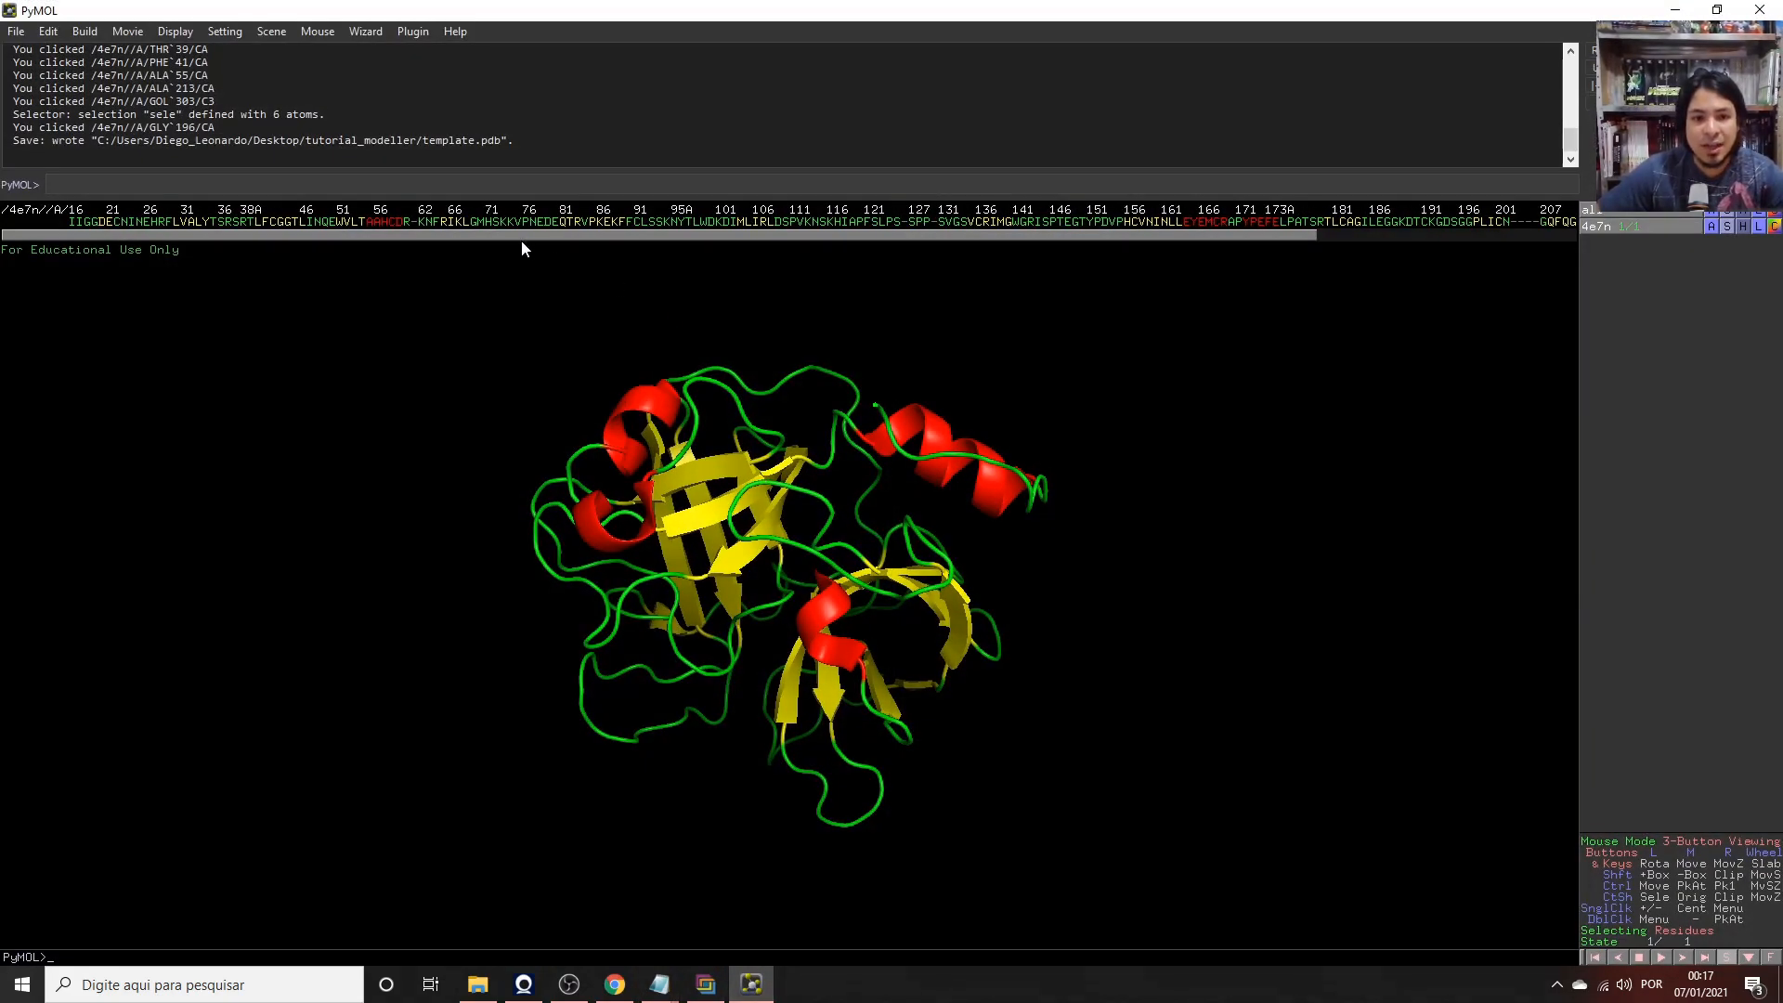
drag(651, 15, 1008, 228)
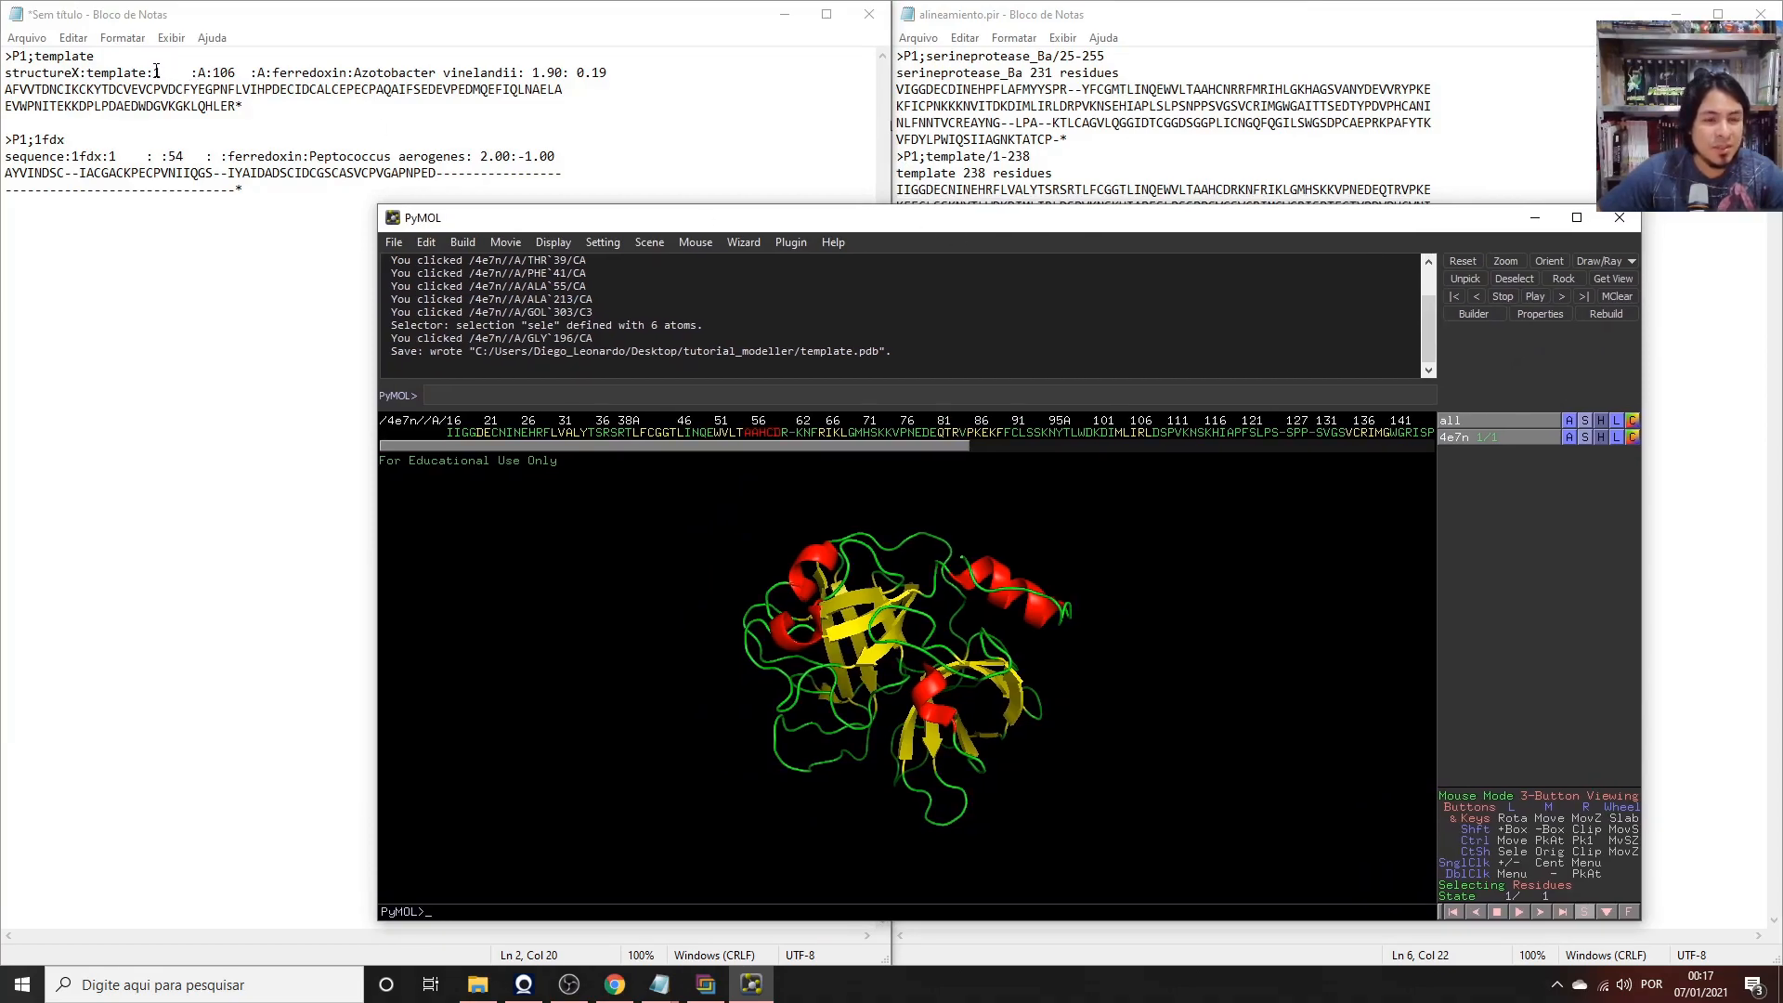
click(176, 72)
drag(153, 72, 251, 74)
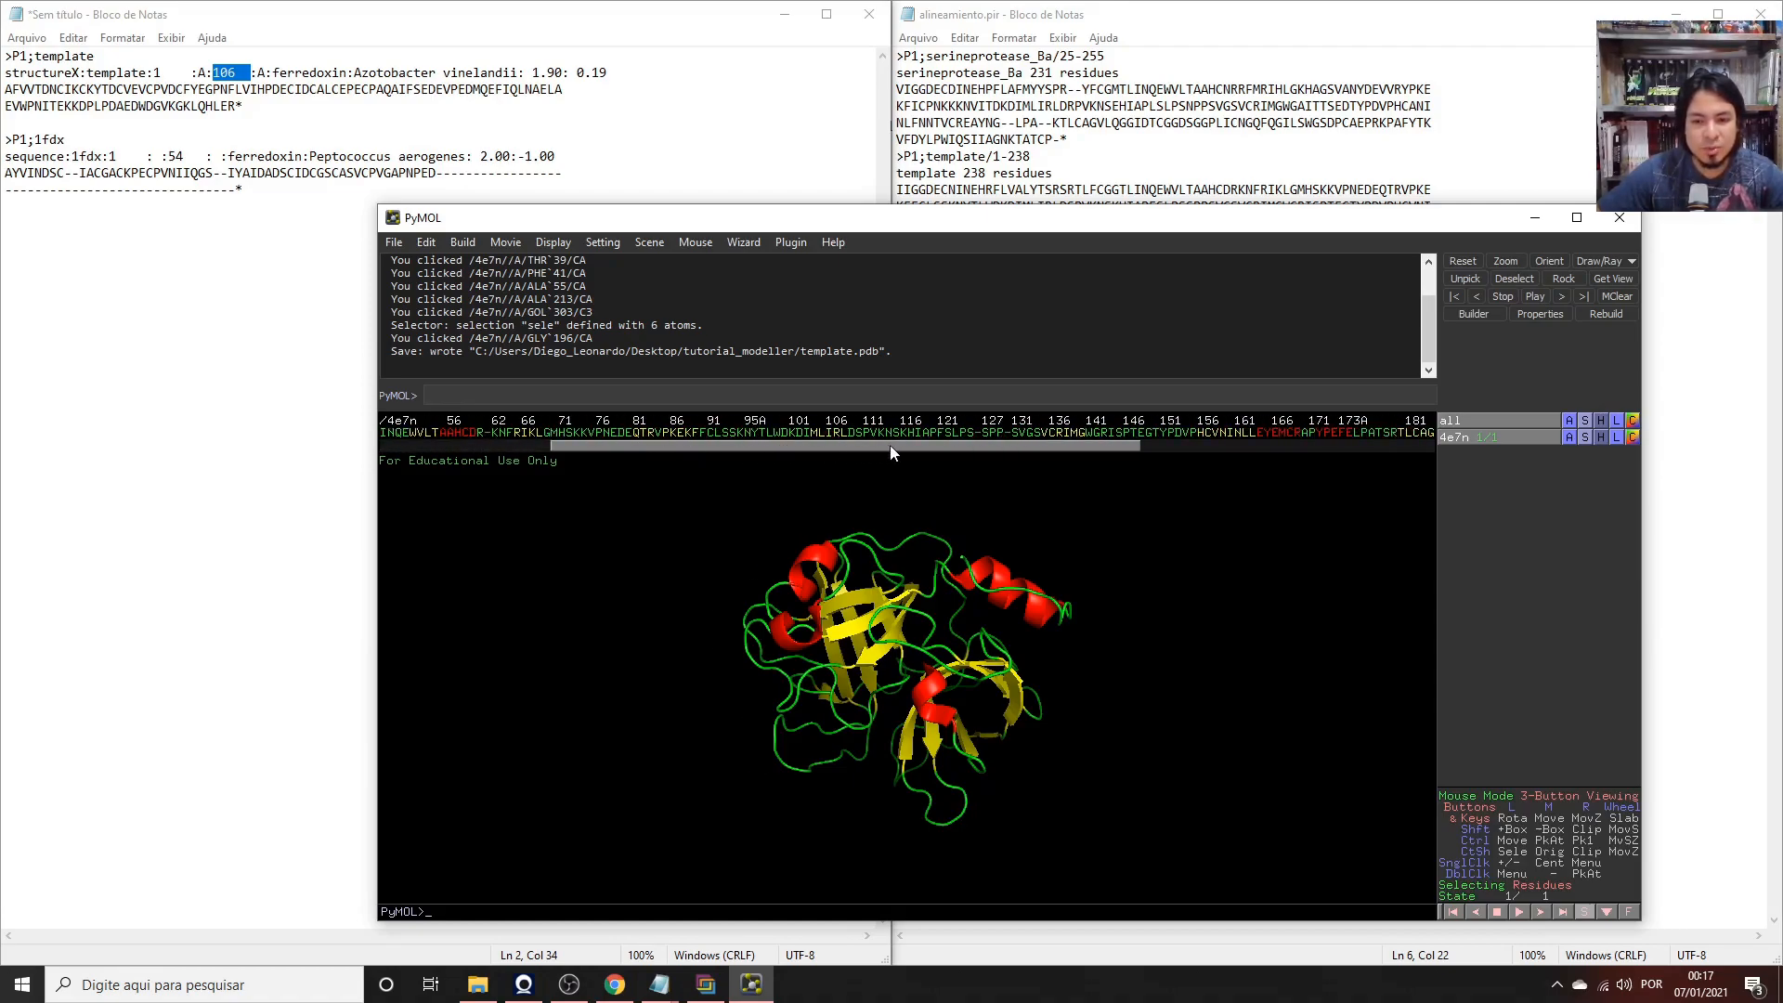
click(1586, 912)
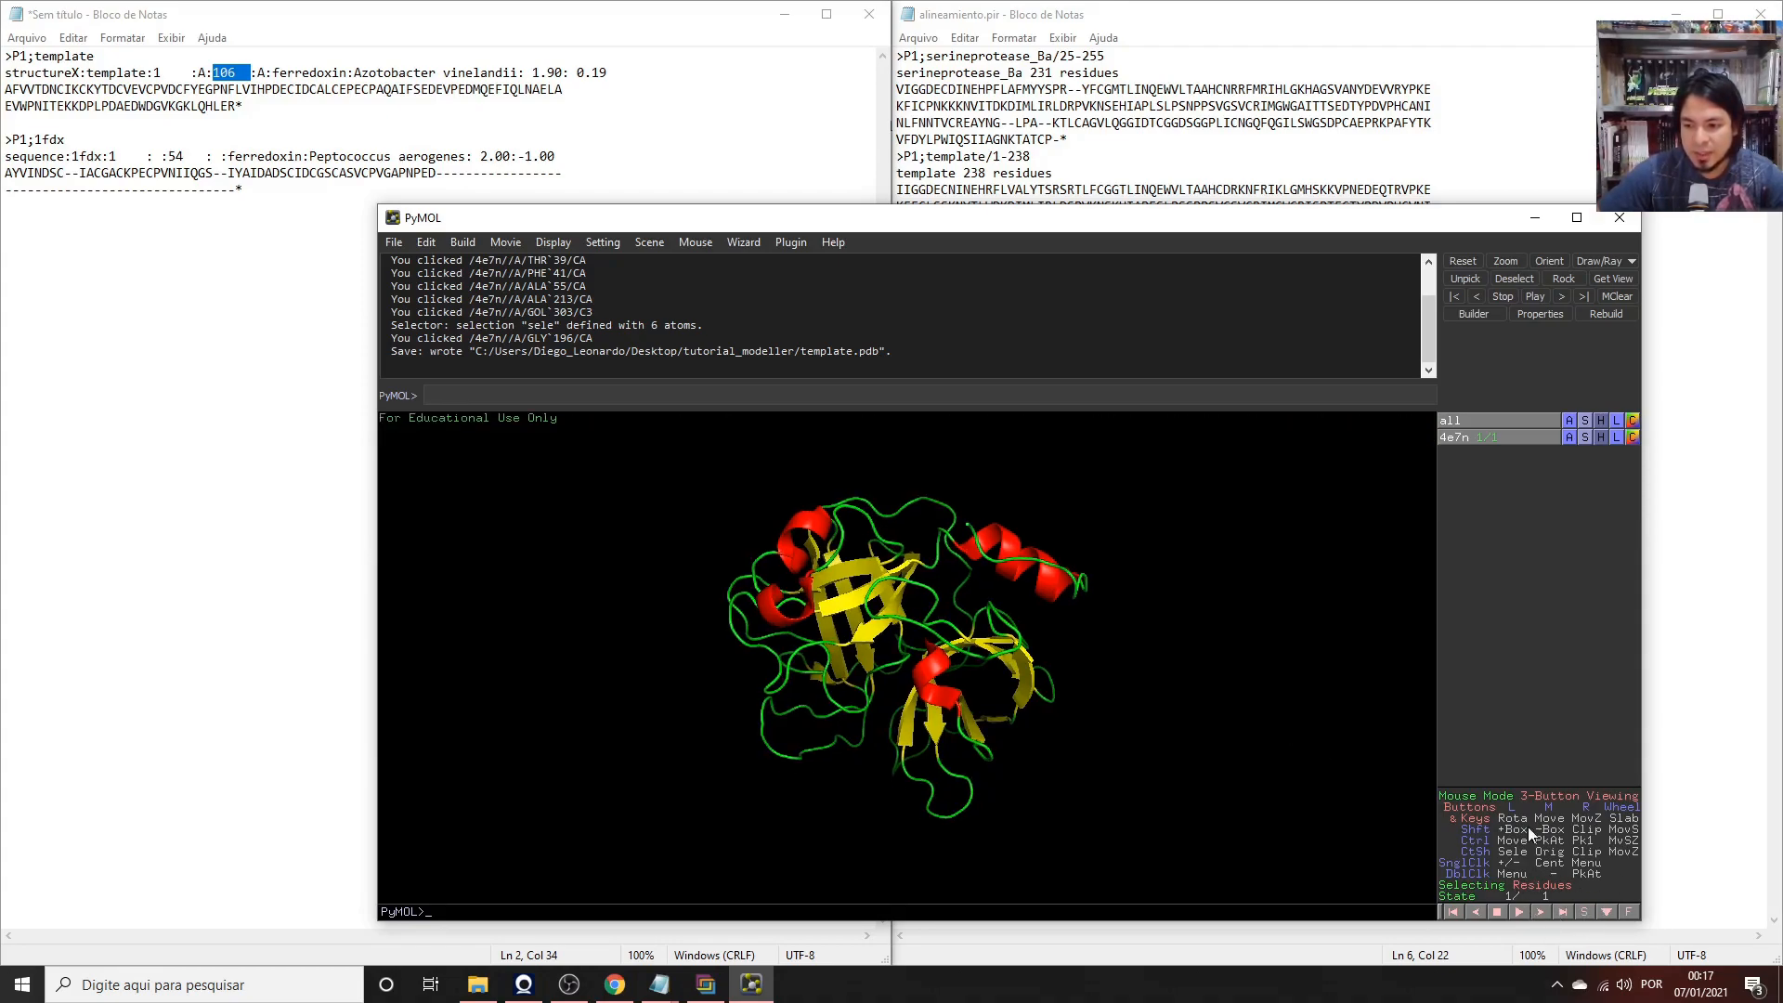
click(1586, 912)
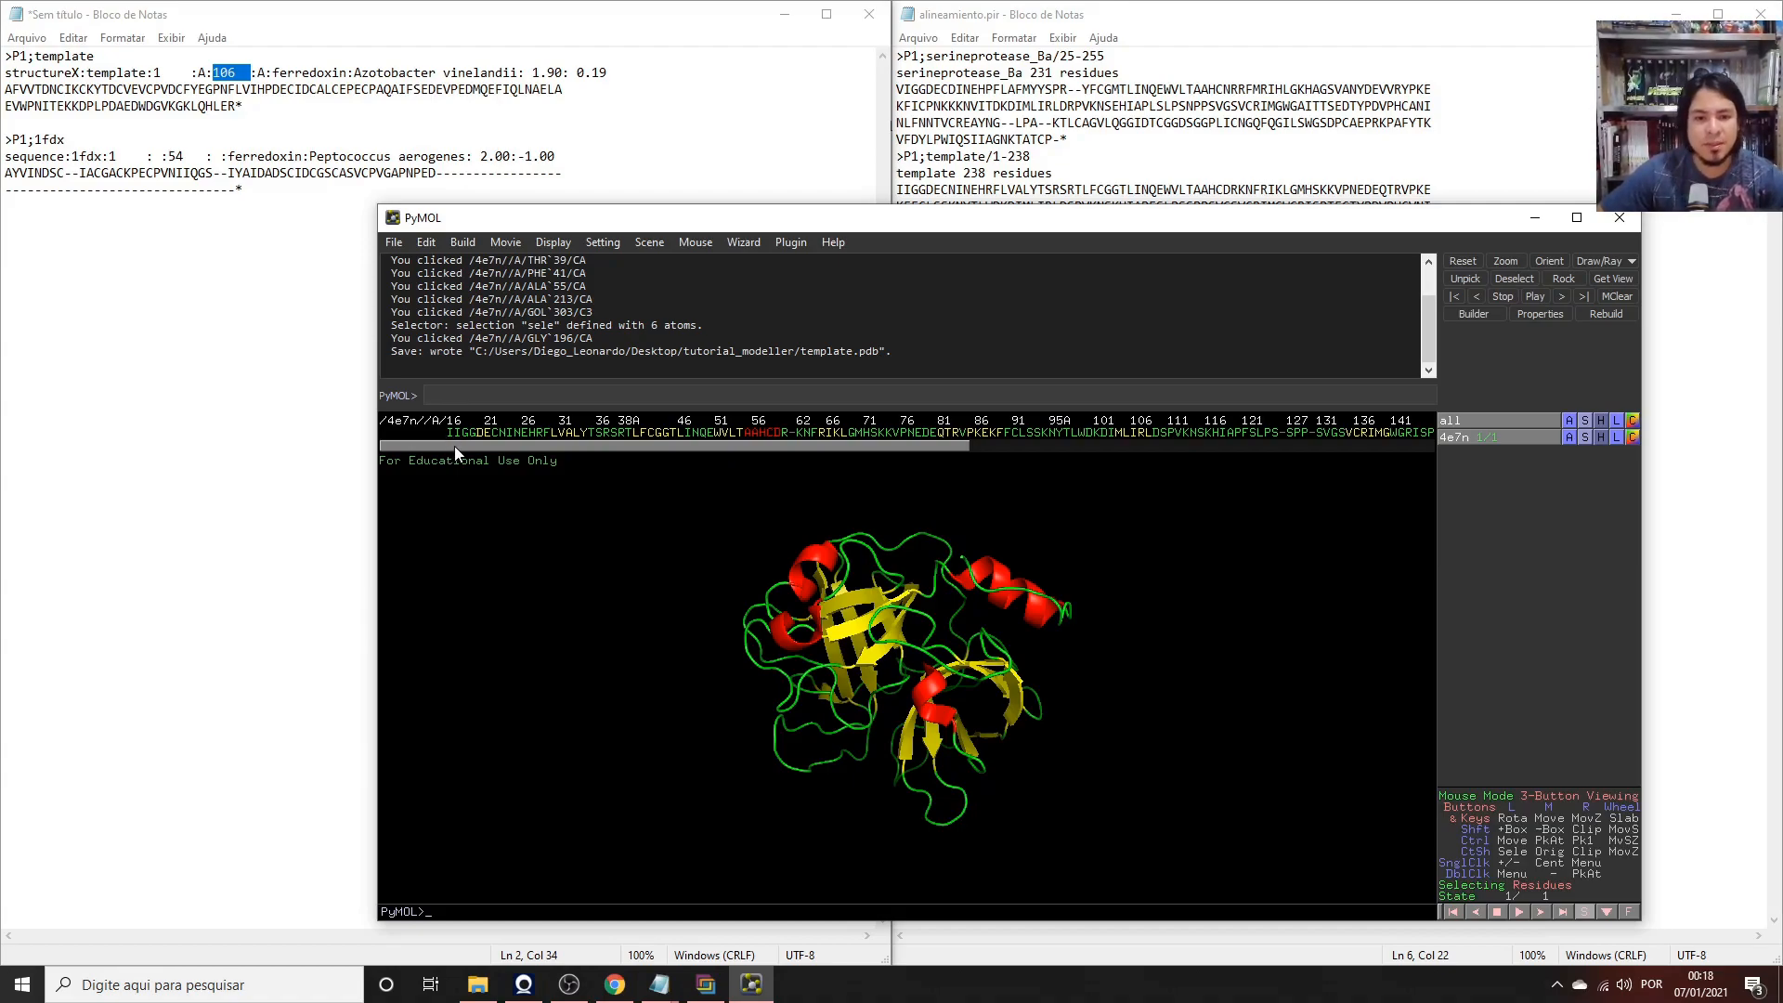
drag(453, 445, 1085, 517)
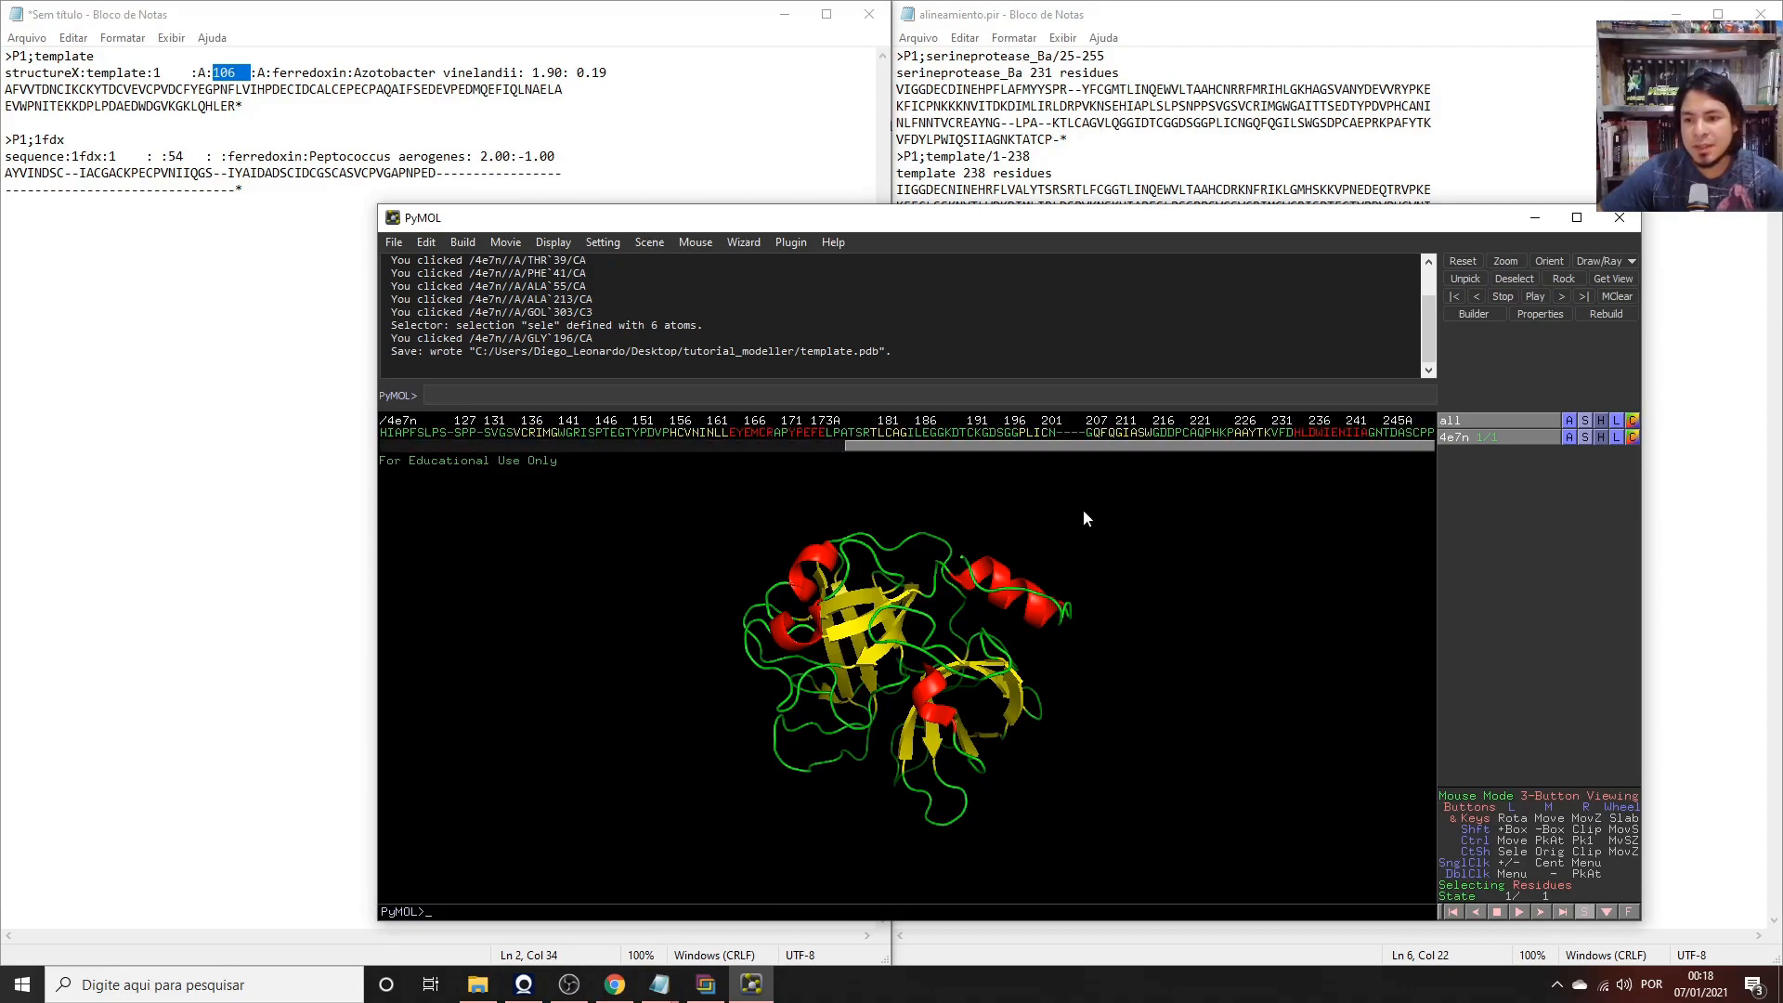
right_click(1430, 433)
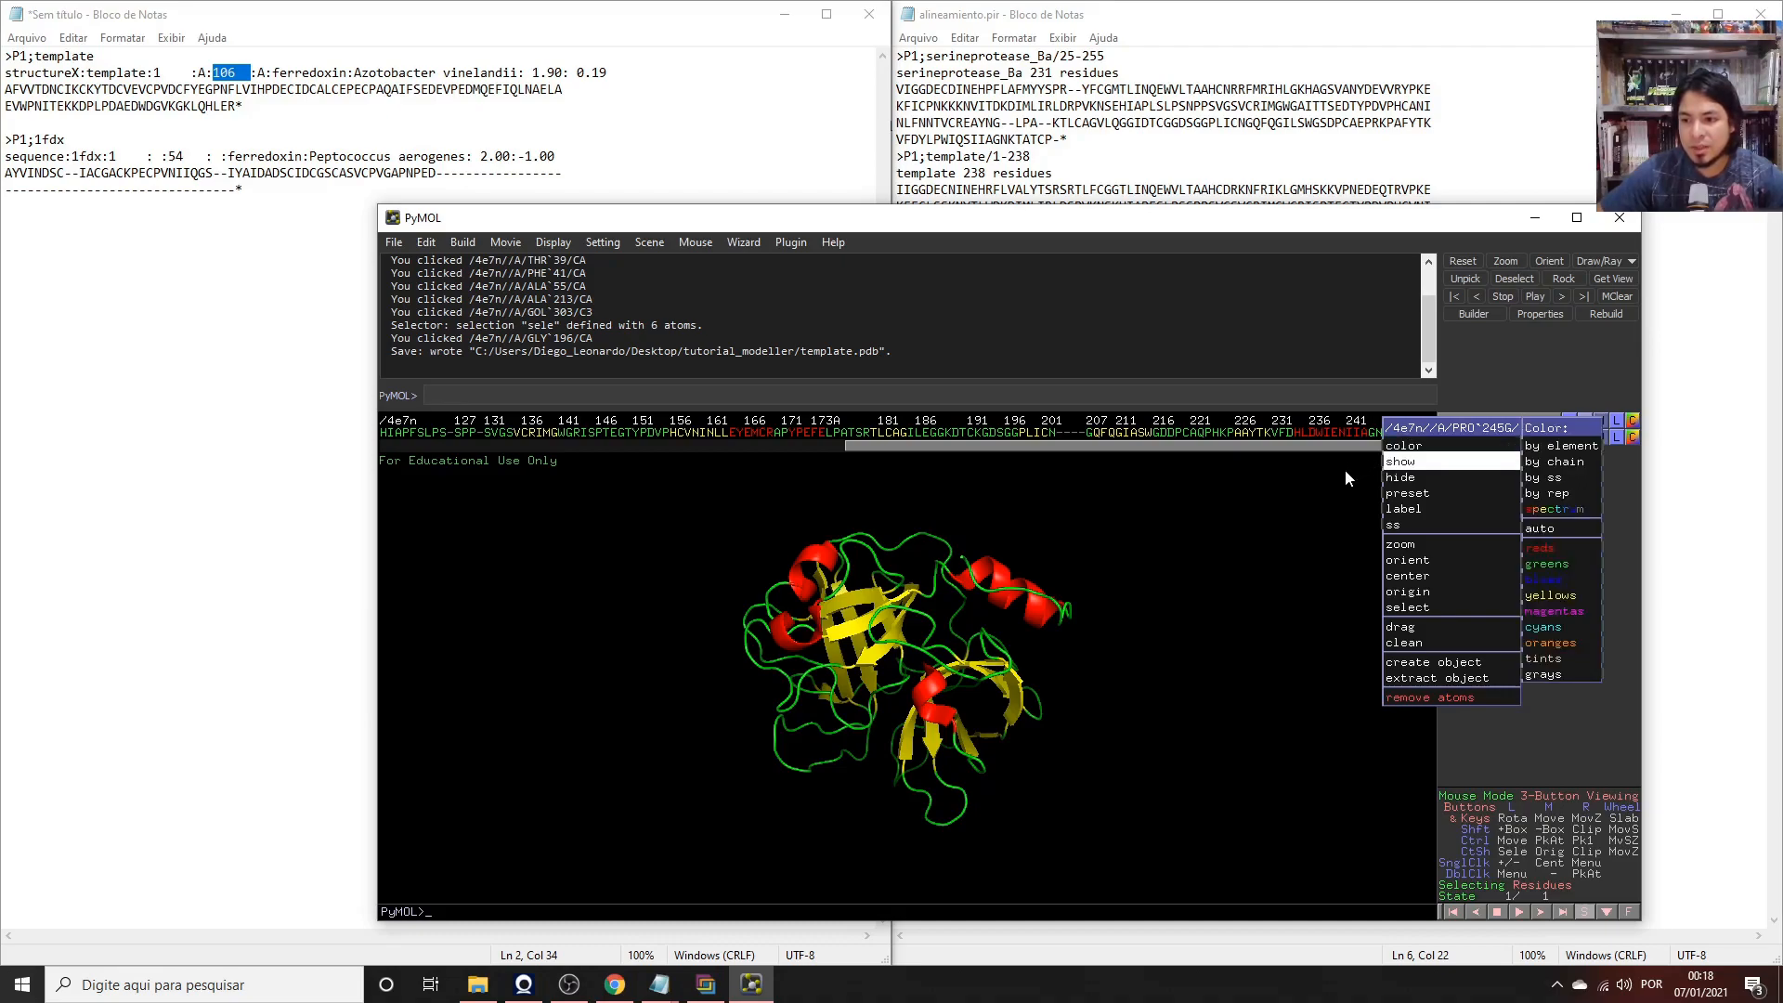
Set the start residue in the first entry's structureX line to 16 and remove the padding spaces before chain A.
click(177, 73)
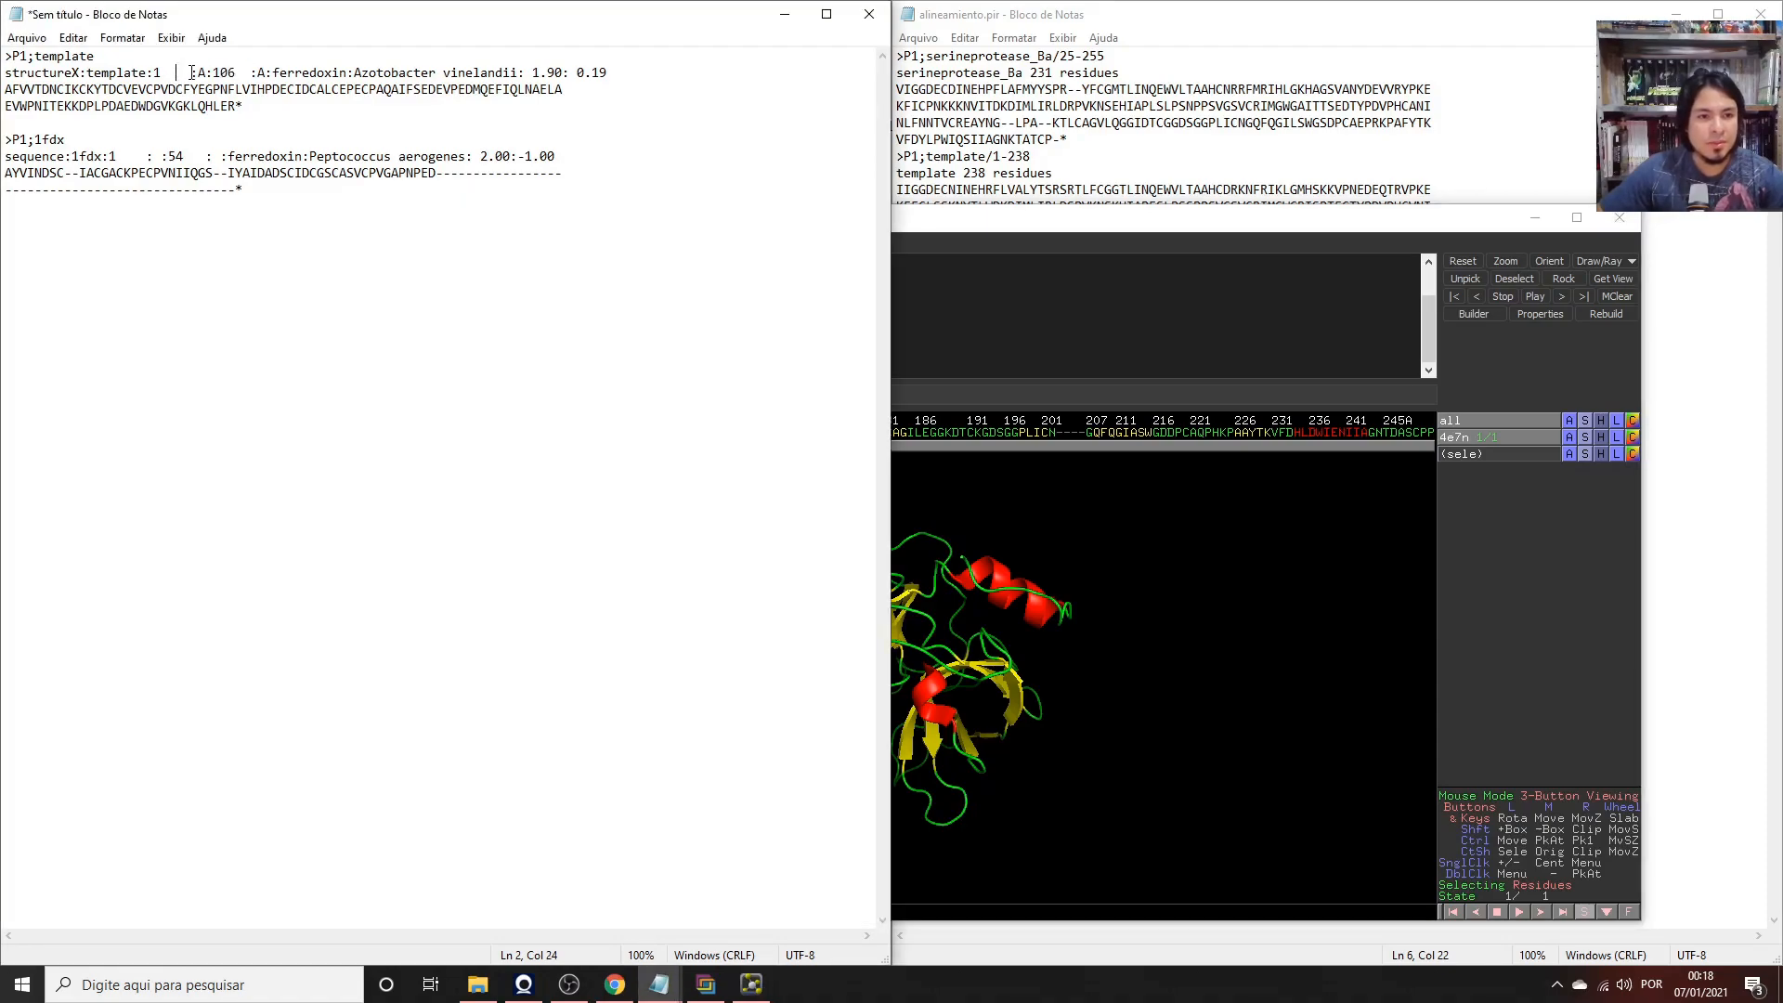
key(BackSpace)
key(BackSpace)
key(BackSpace)
key(BackSpace)
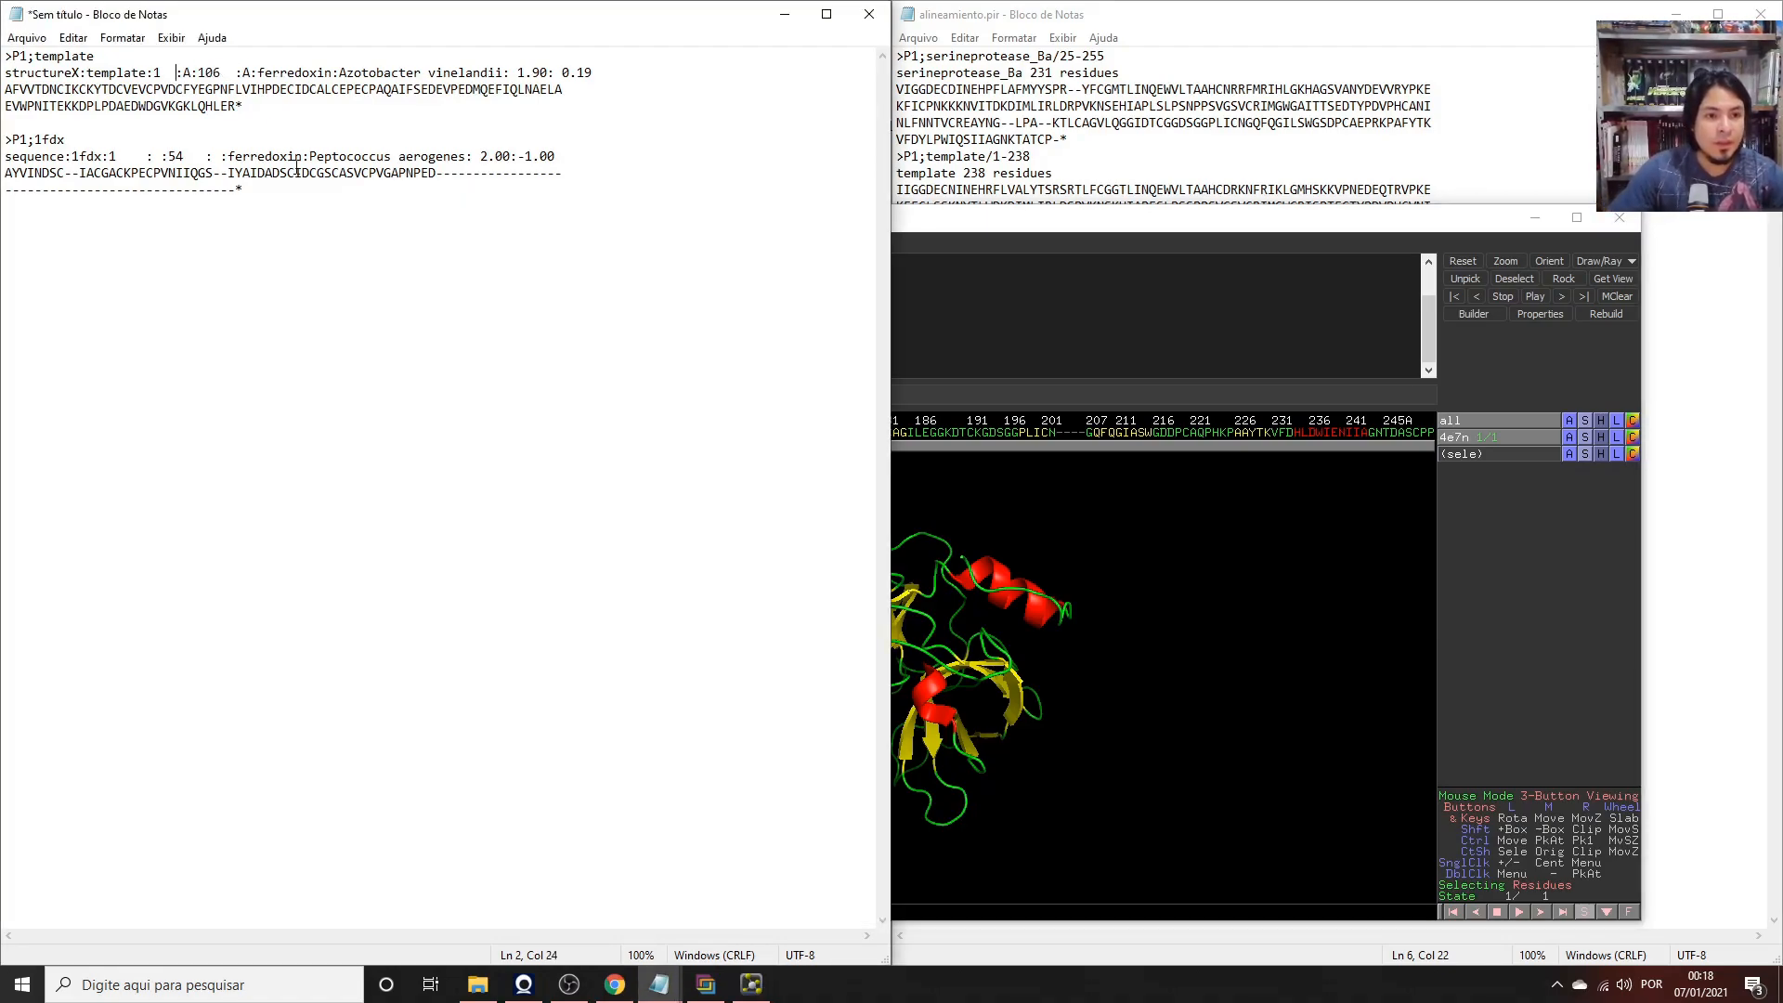
text(6)
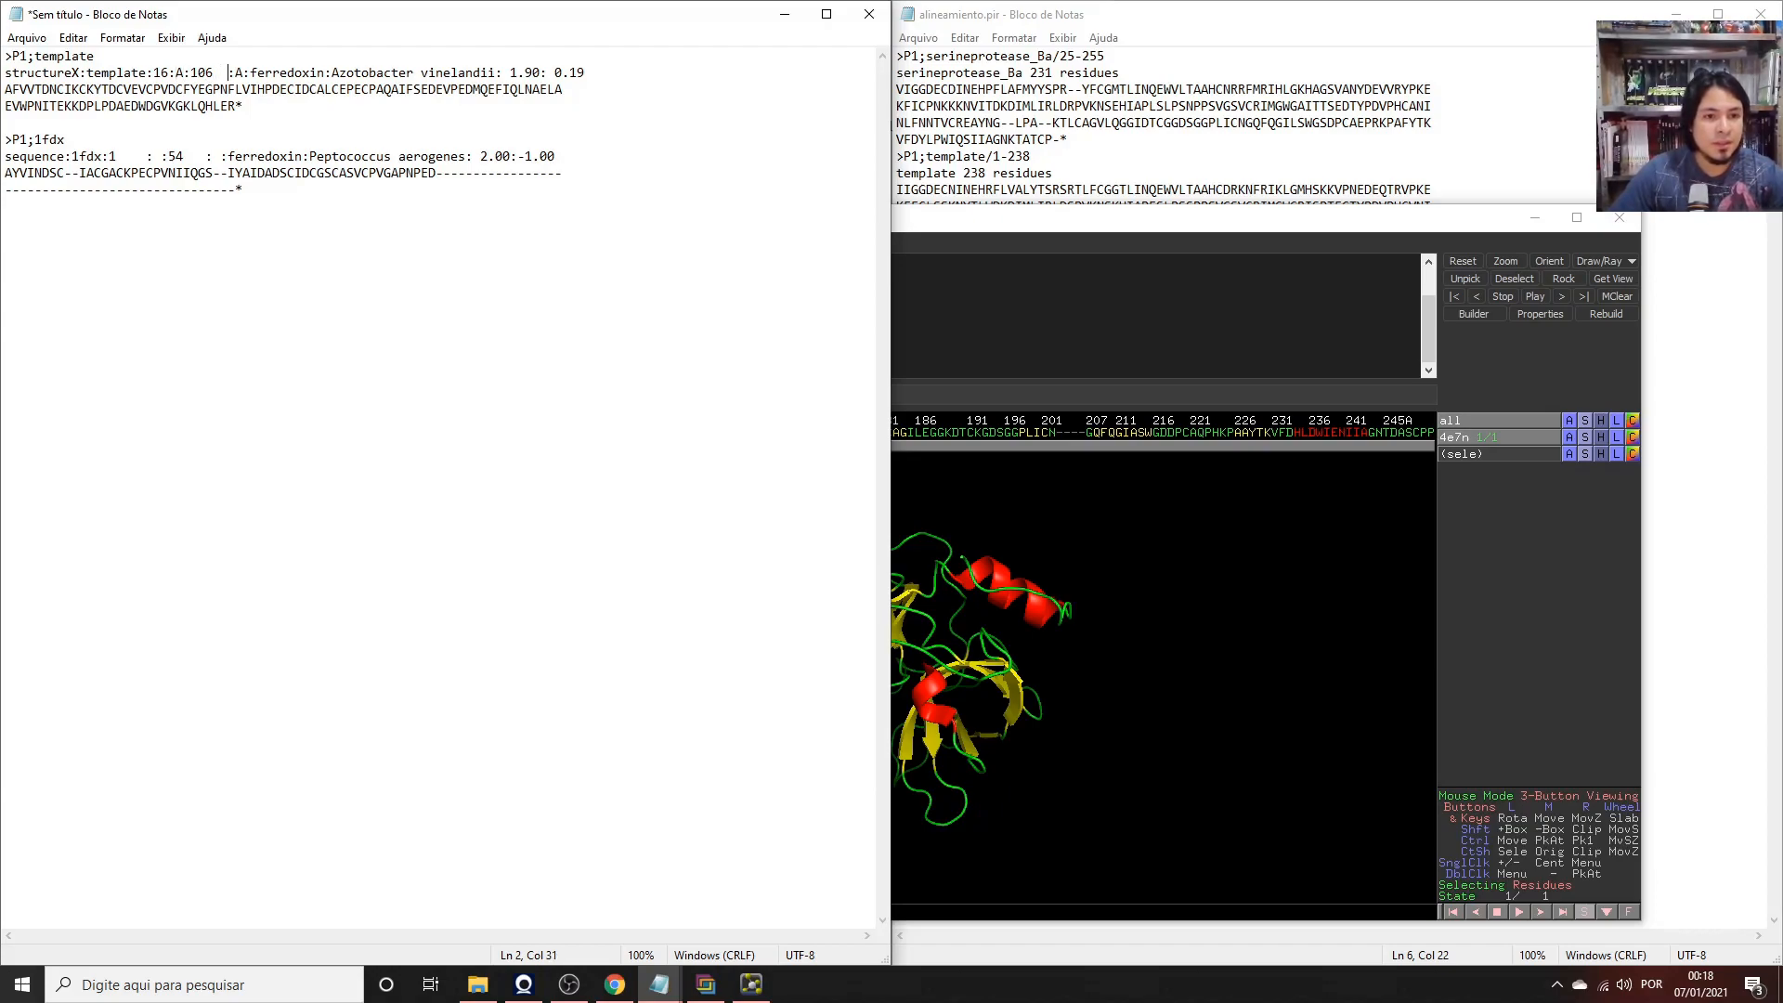
Set the end residue in the structureX line to 245 and remove the padding spaces after it.
key(BackSpace)
key(BackSpace)
key(BackSpace)
key(BackSpace)
key(BackSpace)
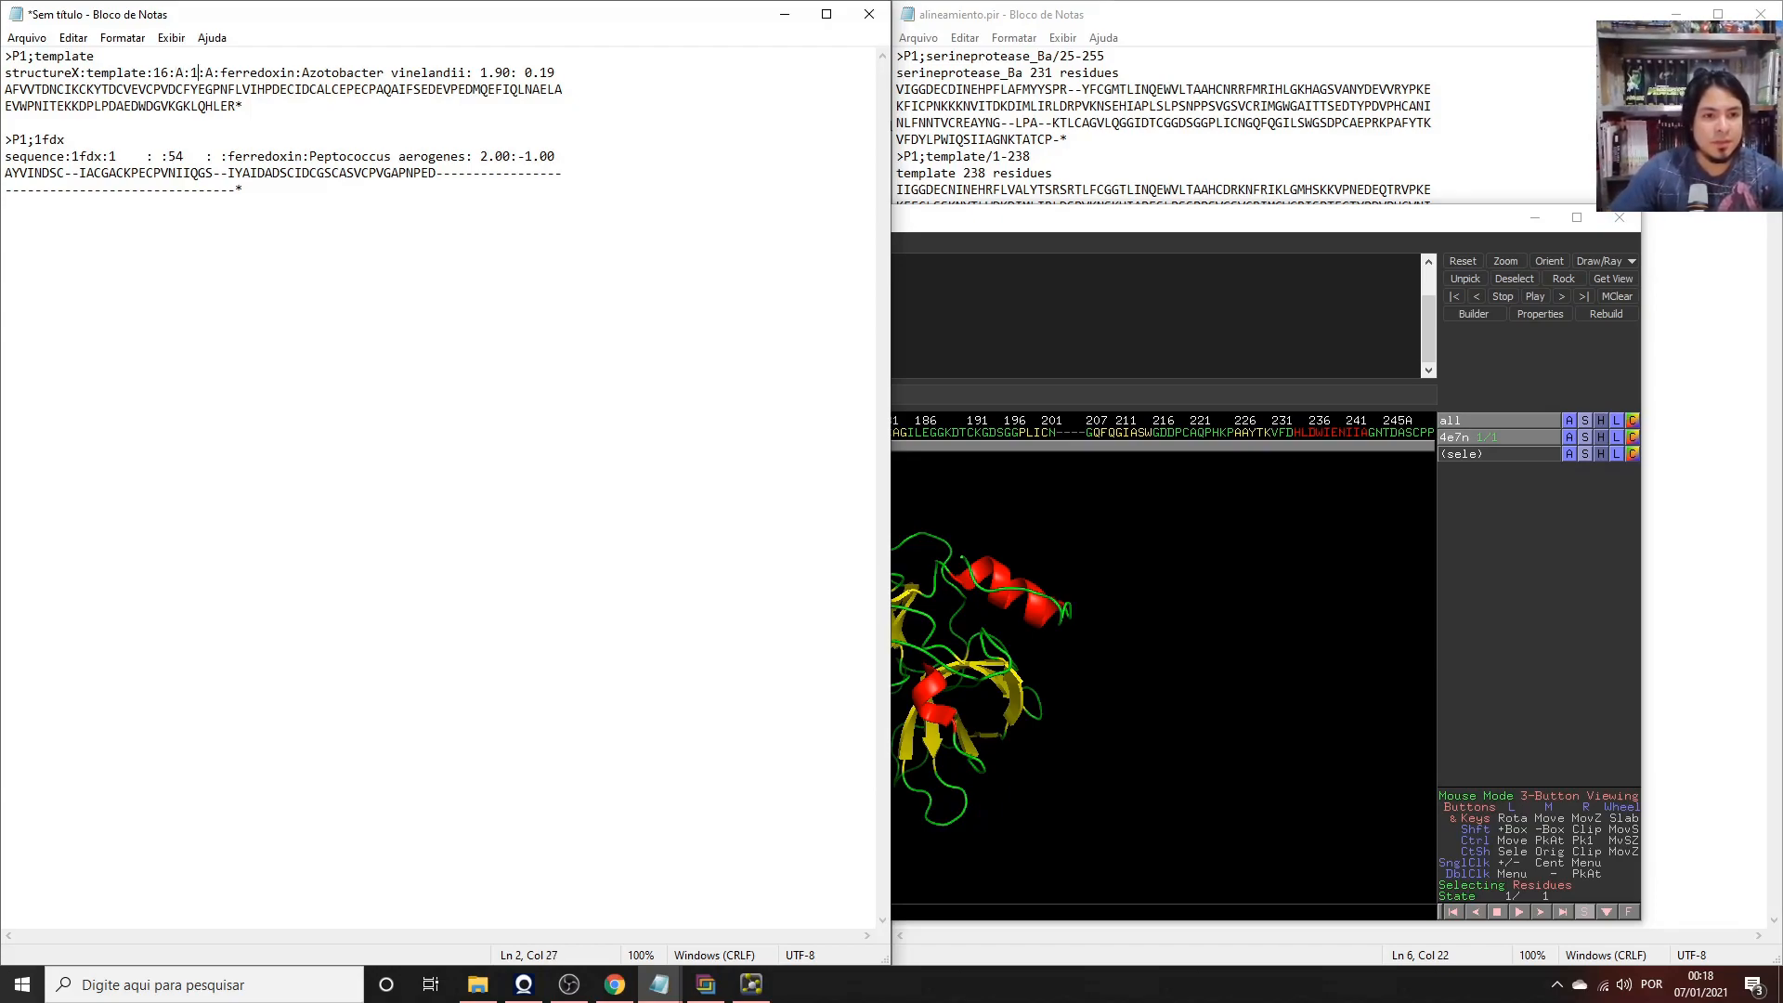
text(245)
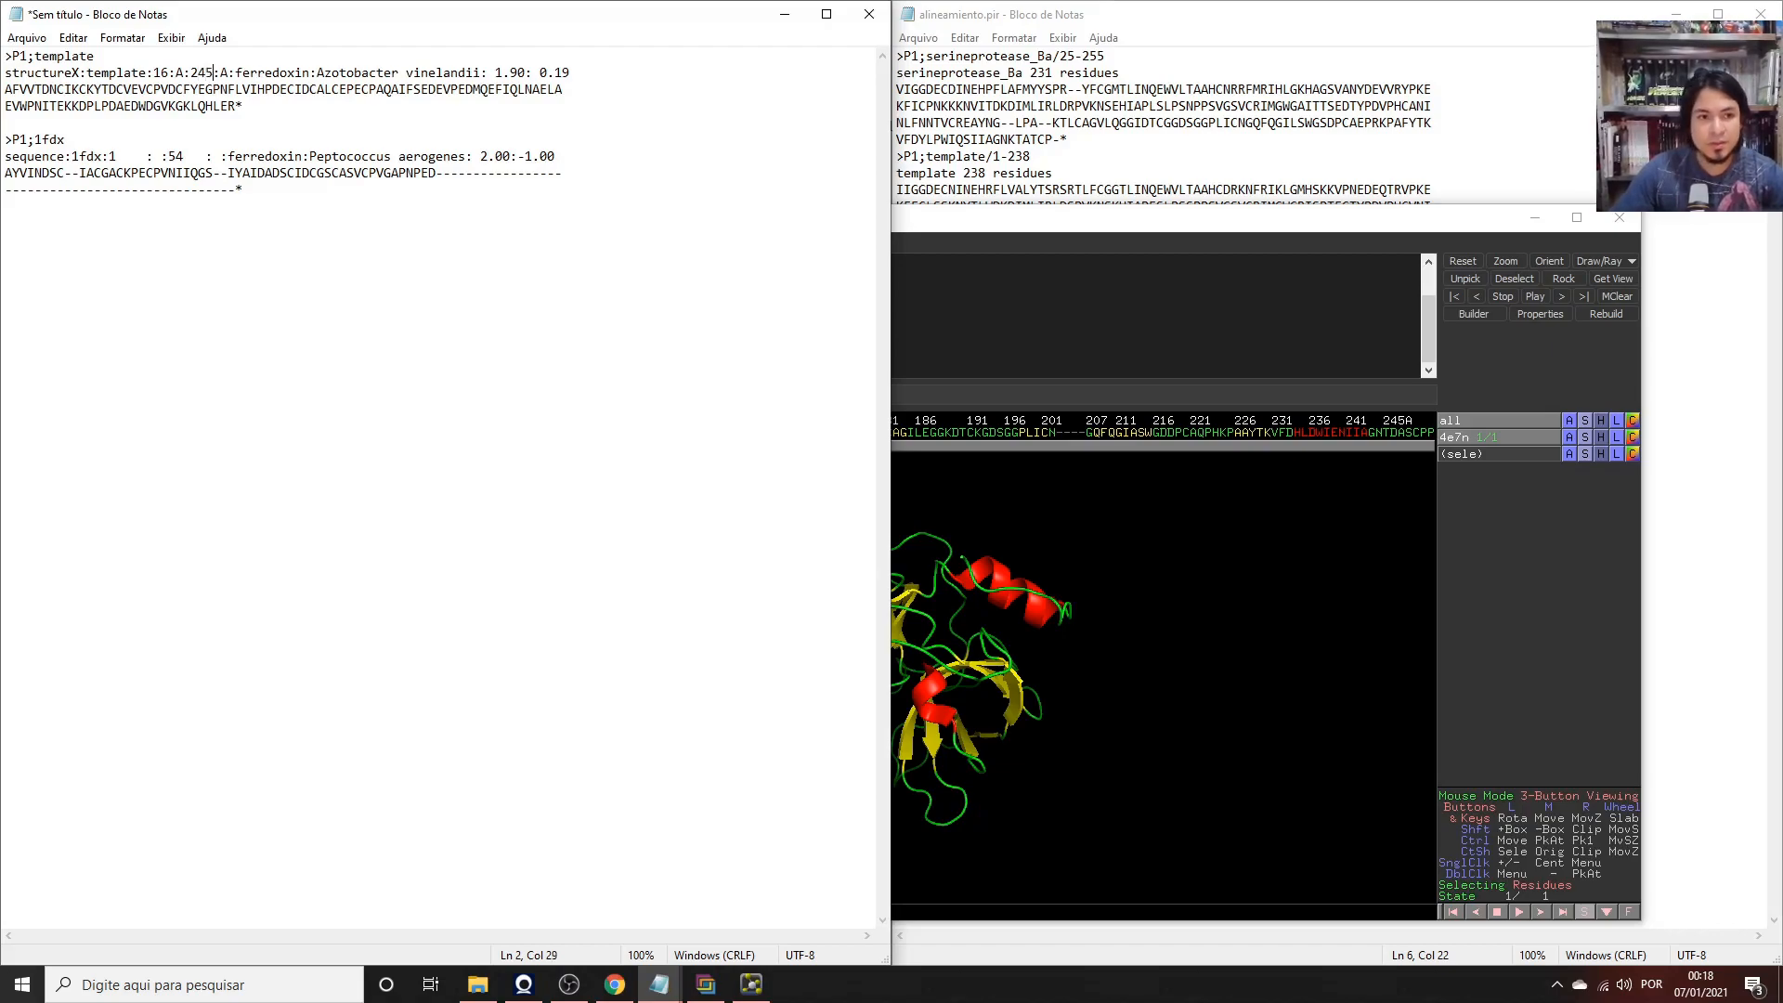
Switch to PyMOL and check the 4e7n start residue and chain identifier against the chain fields of the structureX line.
click(1003, 230)
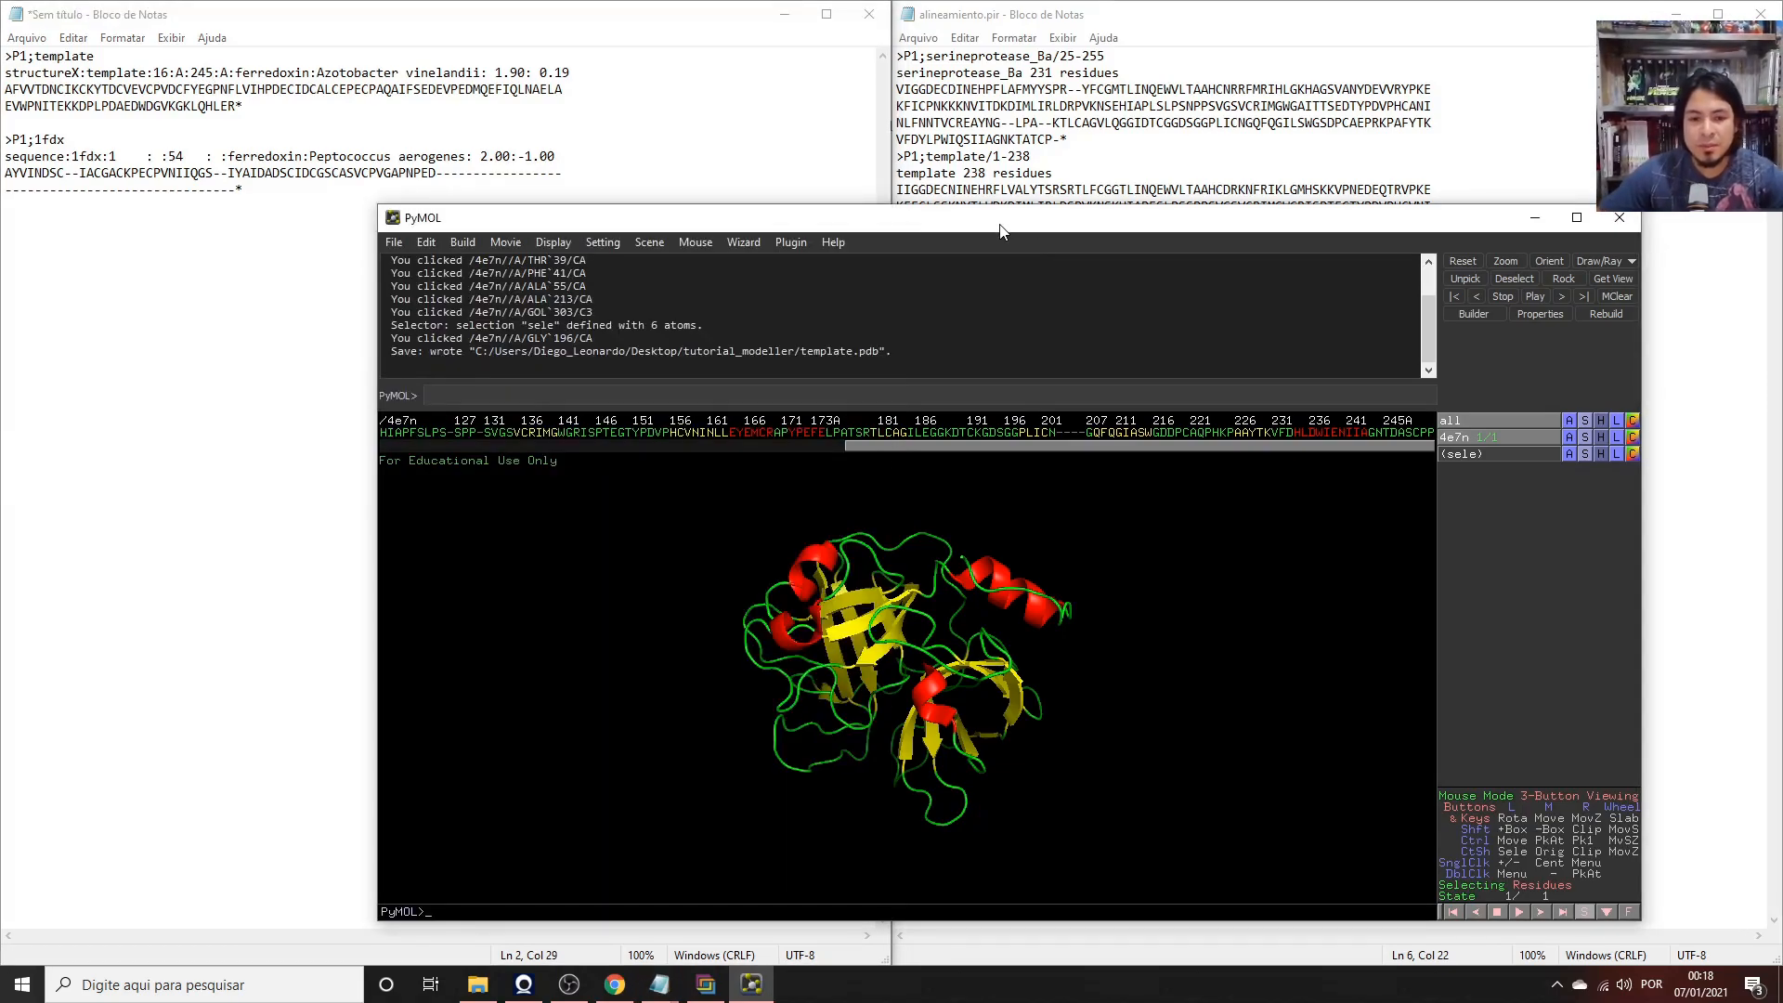
drag(897, 448, 399, 442)
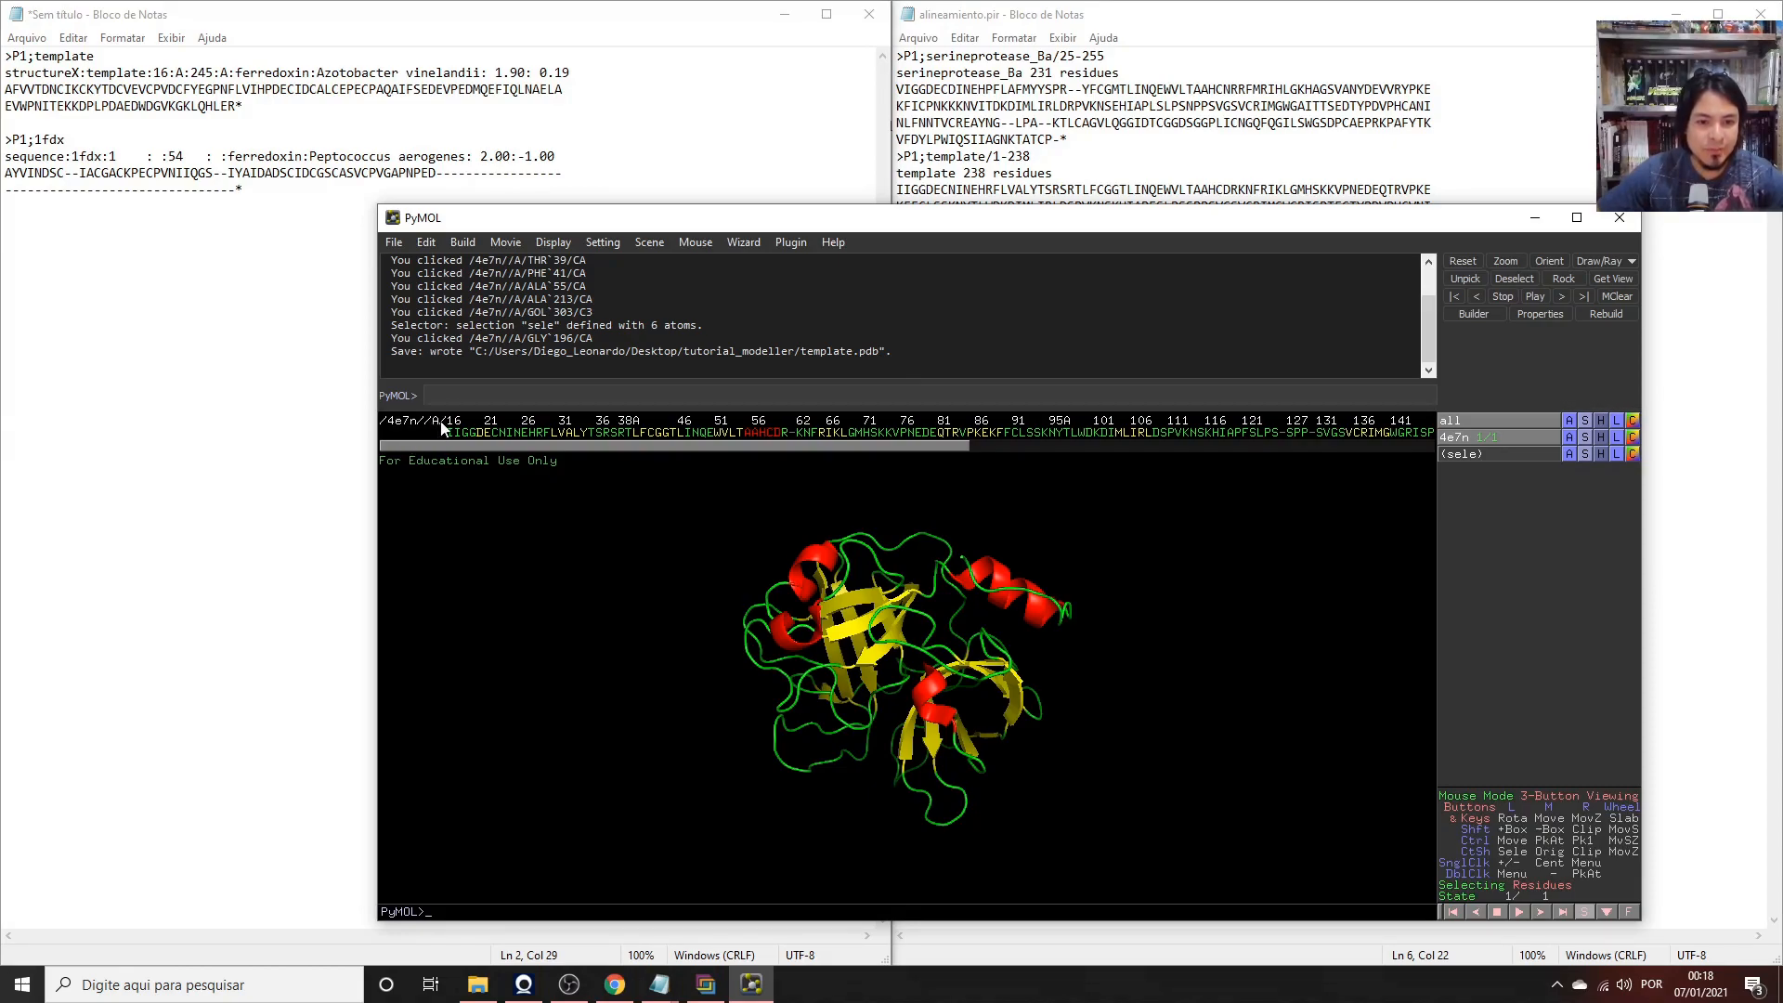
double_click(180, 73)
drag(1031, 228, 801, 240)
drag(650, 641, 680, 712)
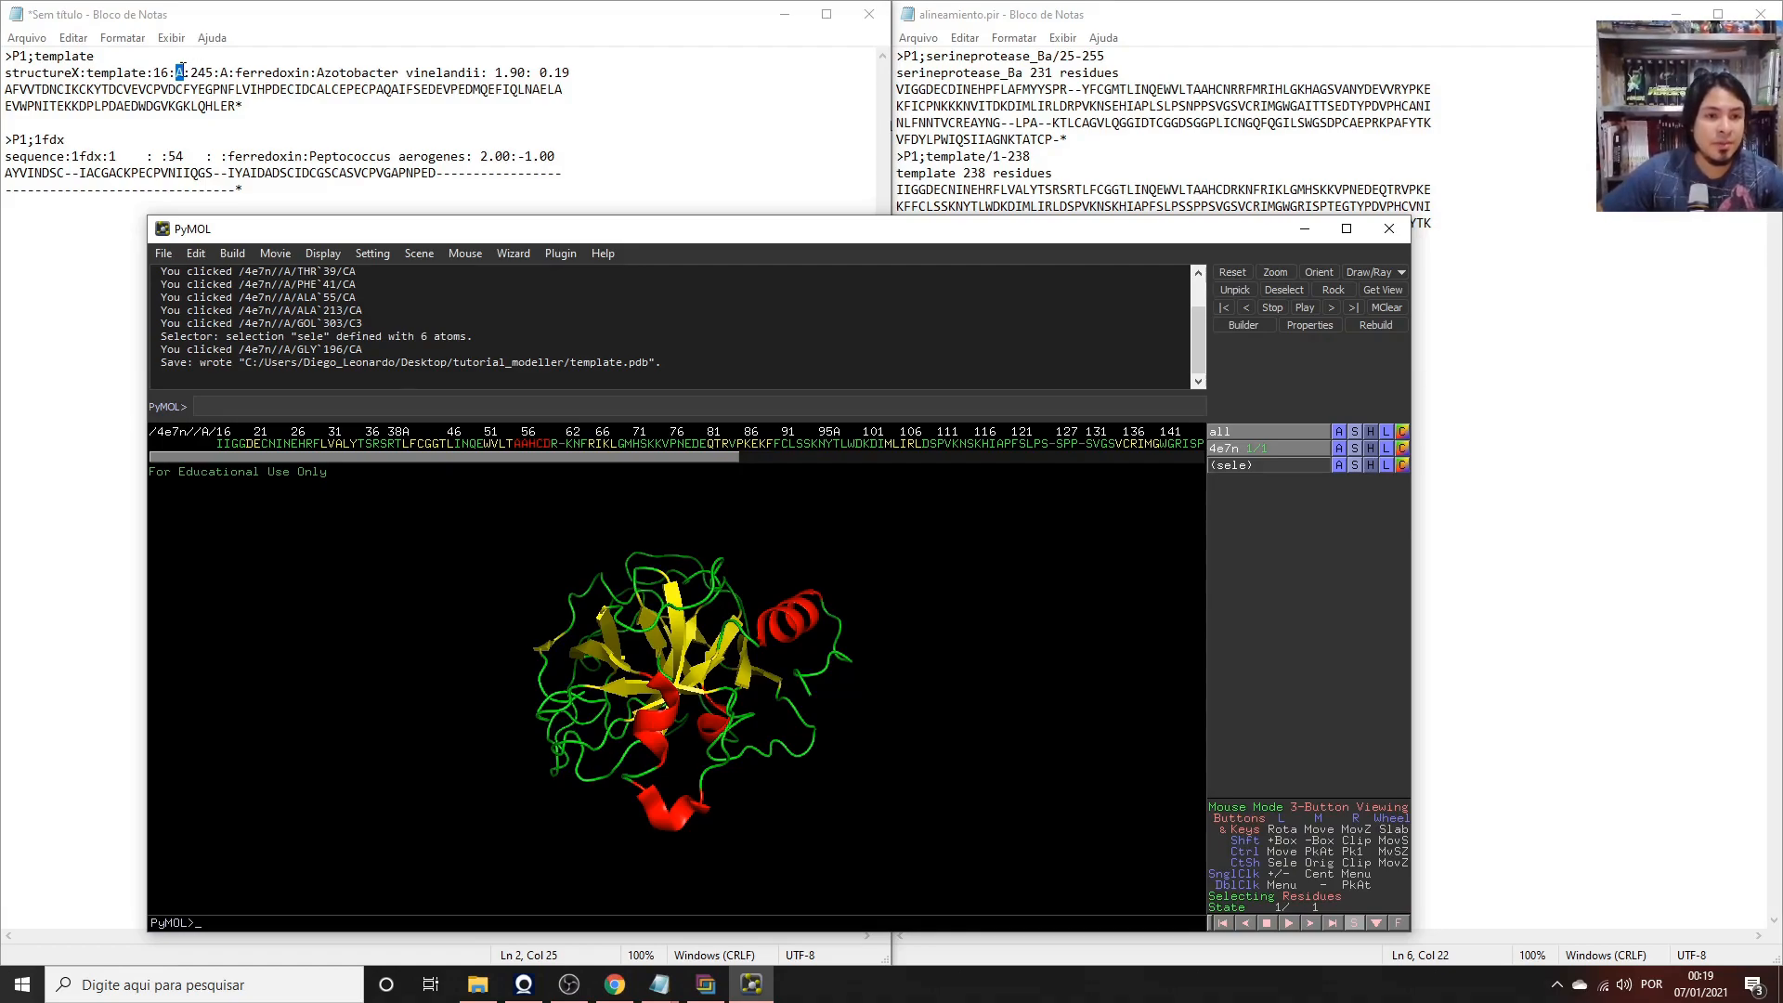
click(183, 71)
click(225, 70)
key(shift+Left)
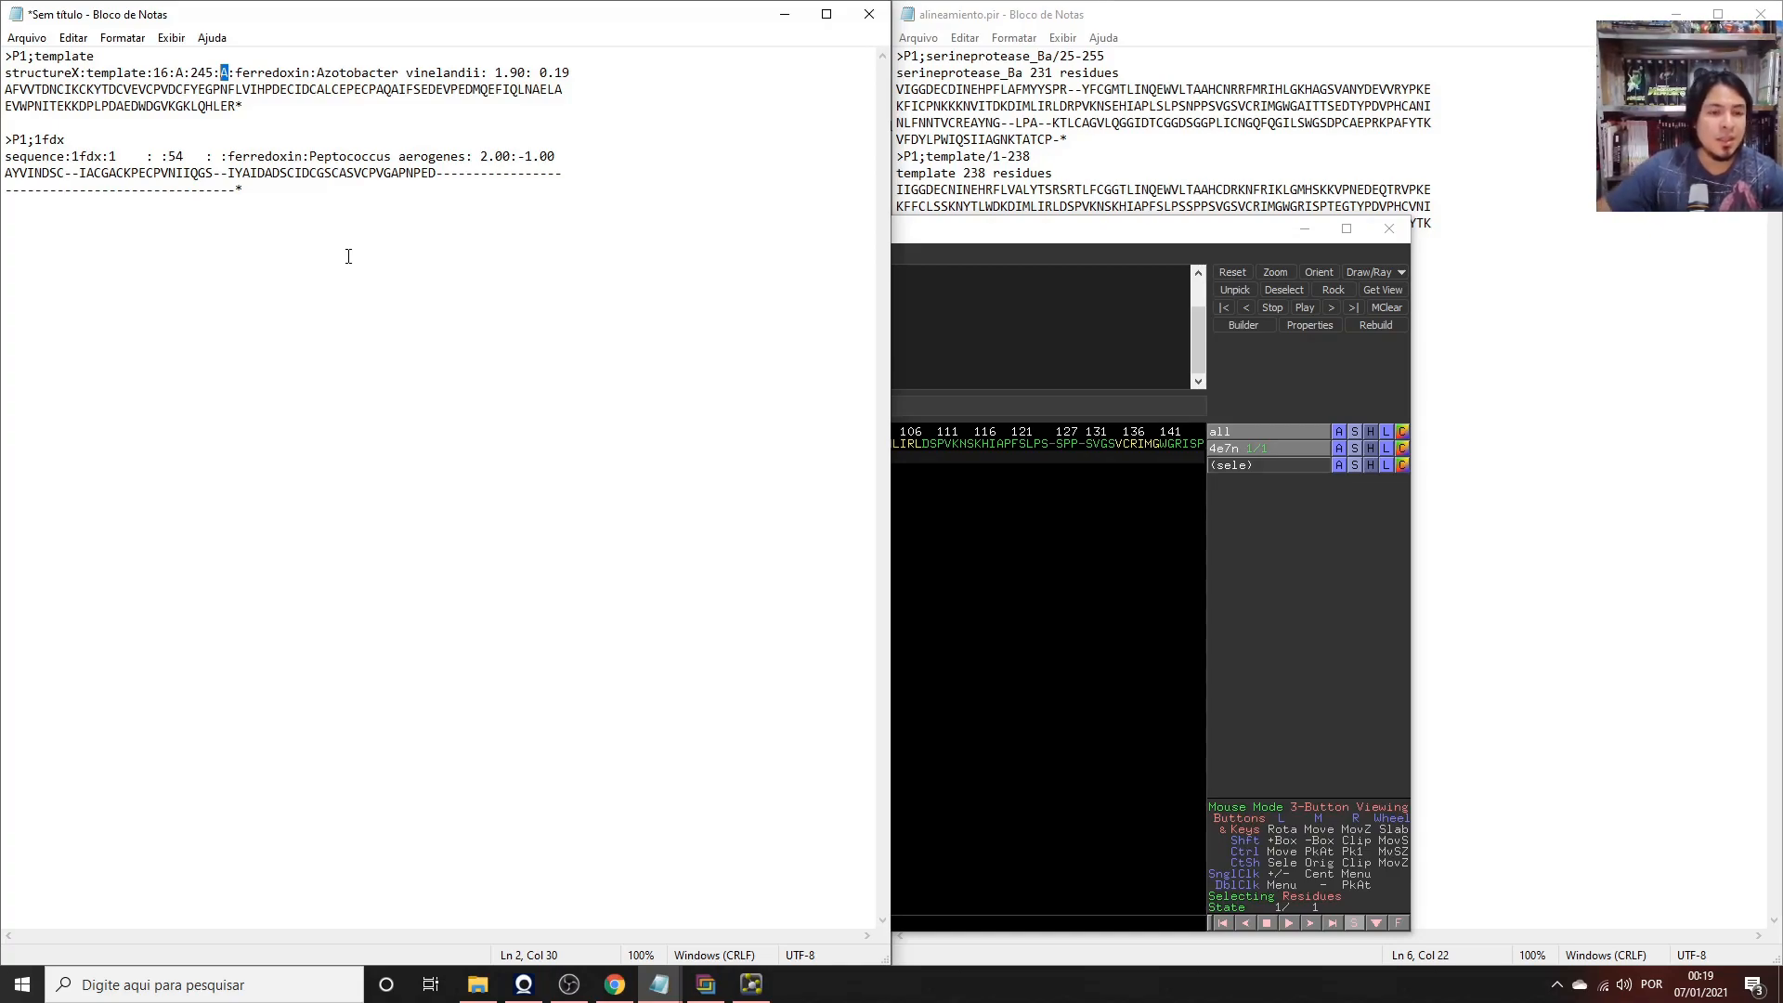
Replace the protein name ferredoxin in the structureX line with serineprotease.
drag(155, 72, 313, 74)
text(serinepr)
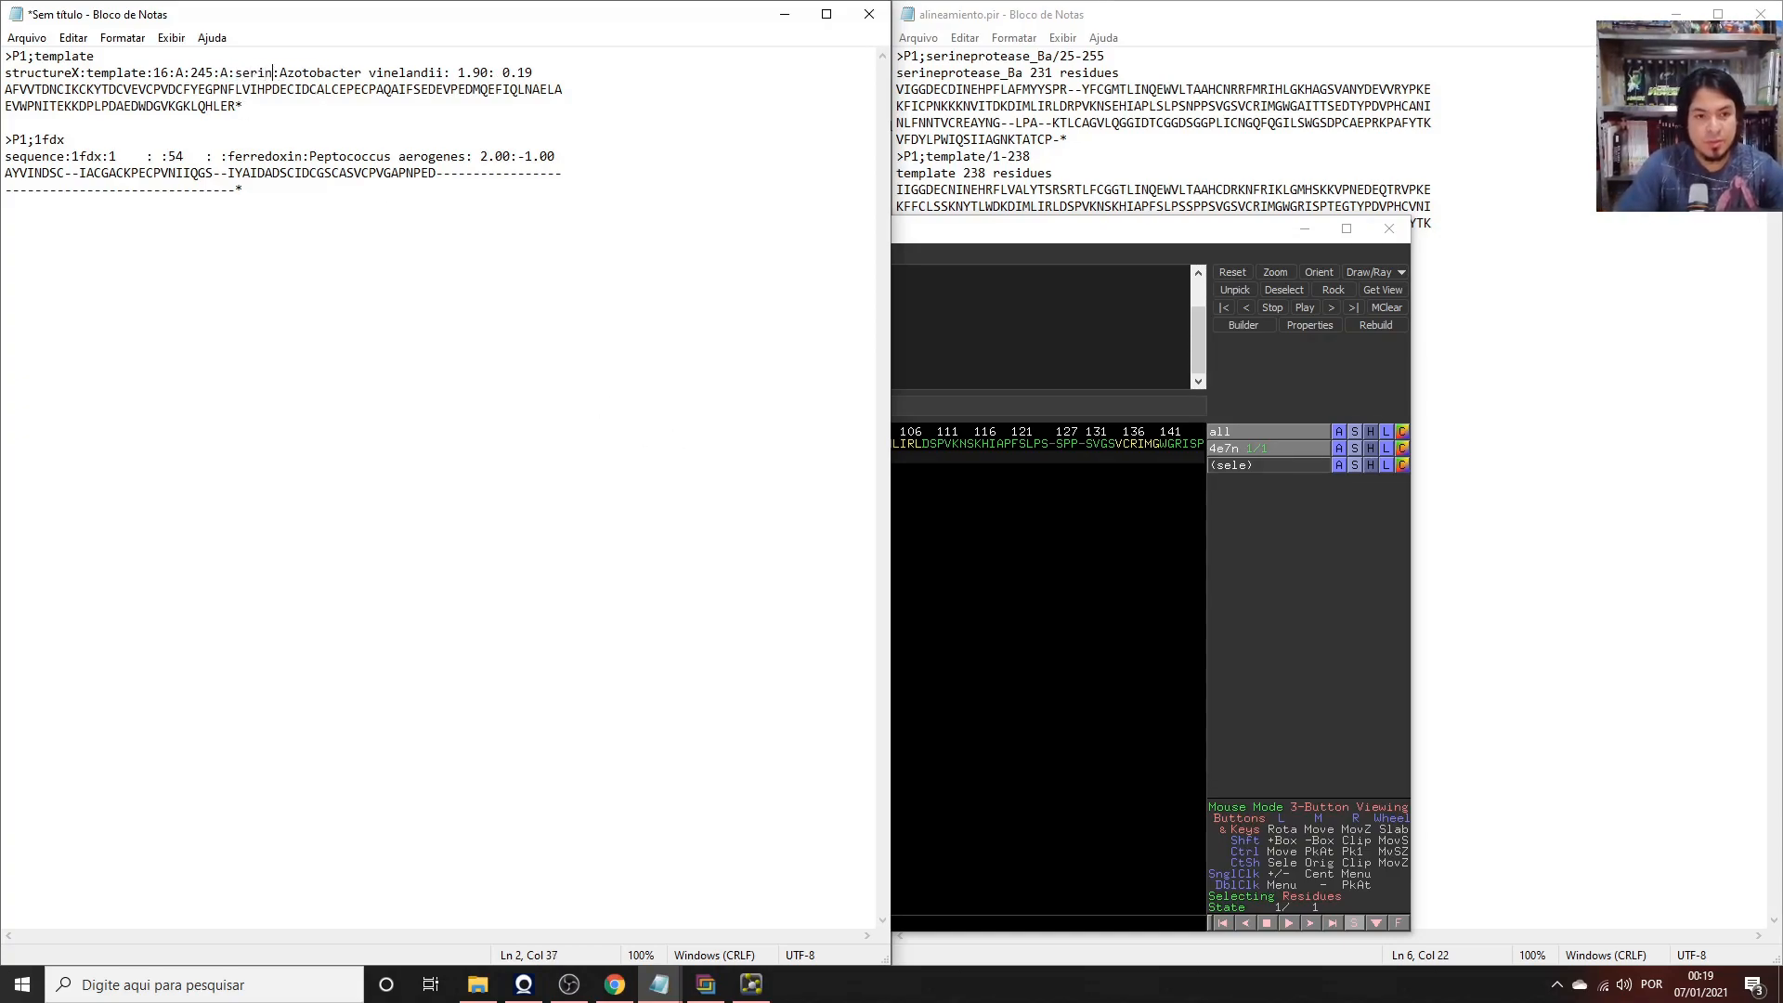
text(otease)
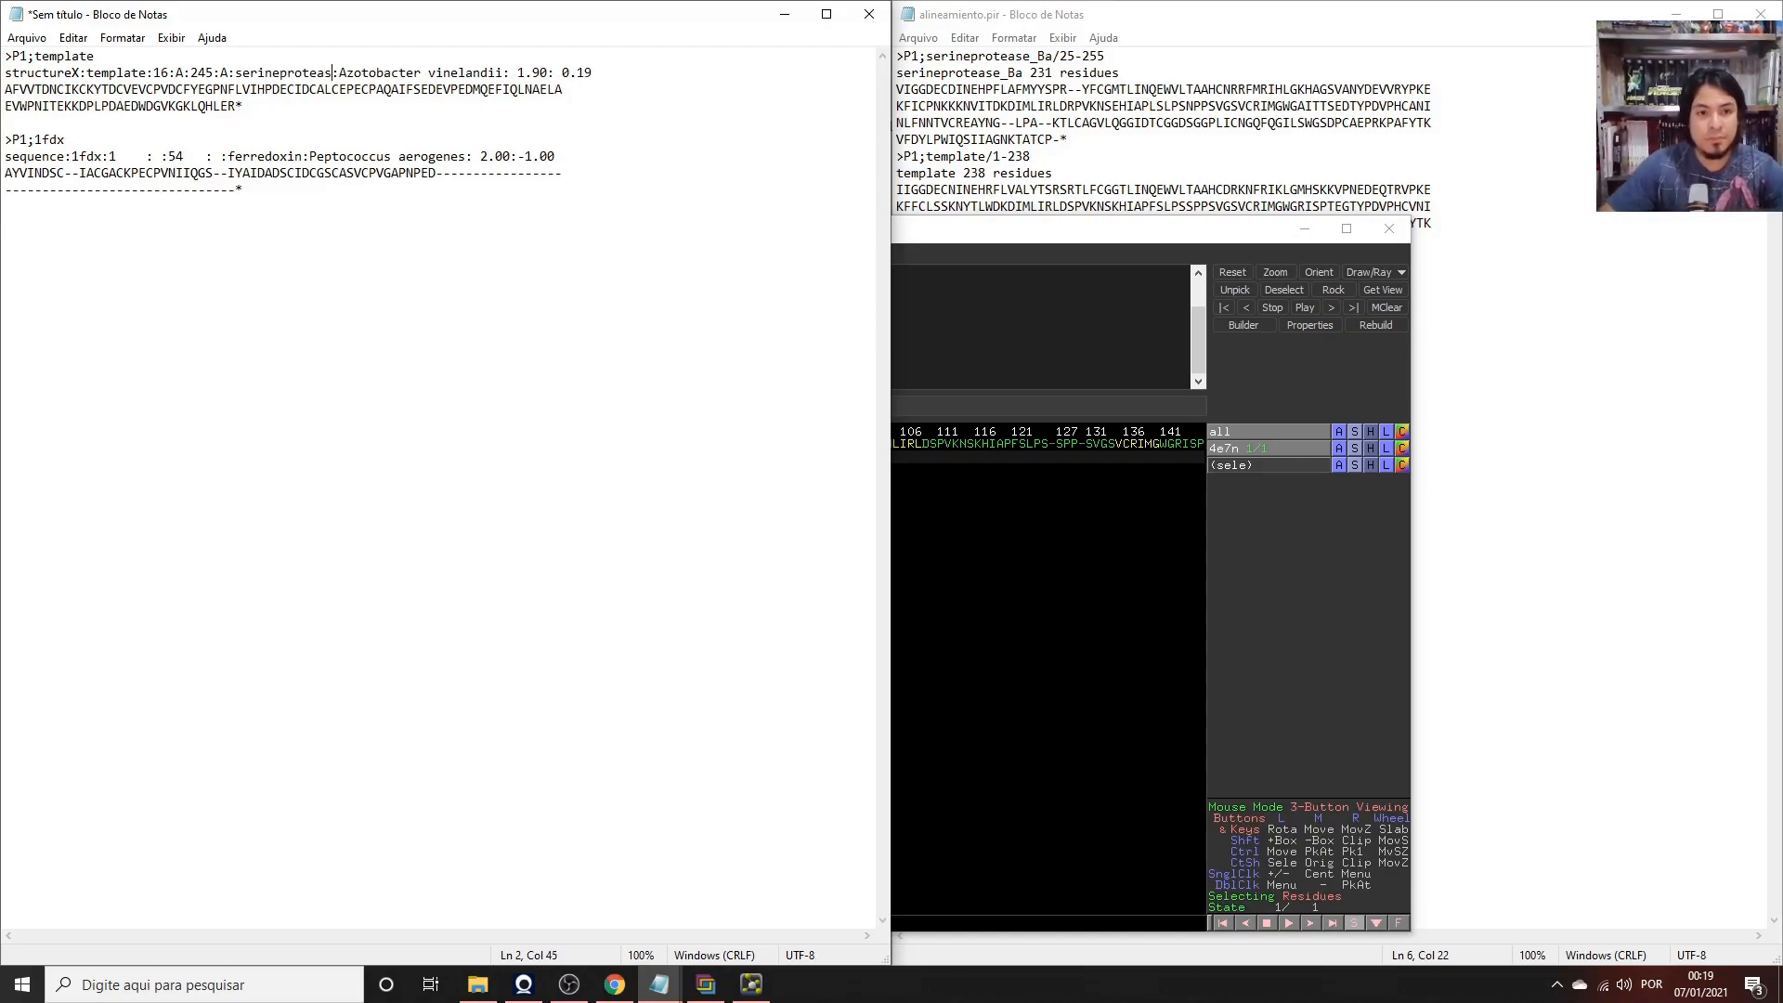
Replace the organism name Azotobacter vinelandii in the structureX line with bja.
drag(348, 72, 510, 73)
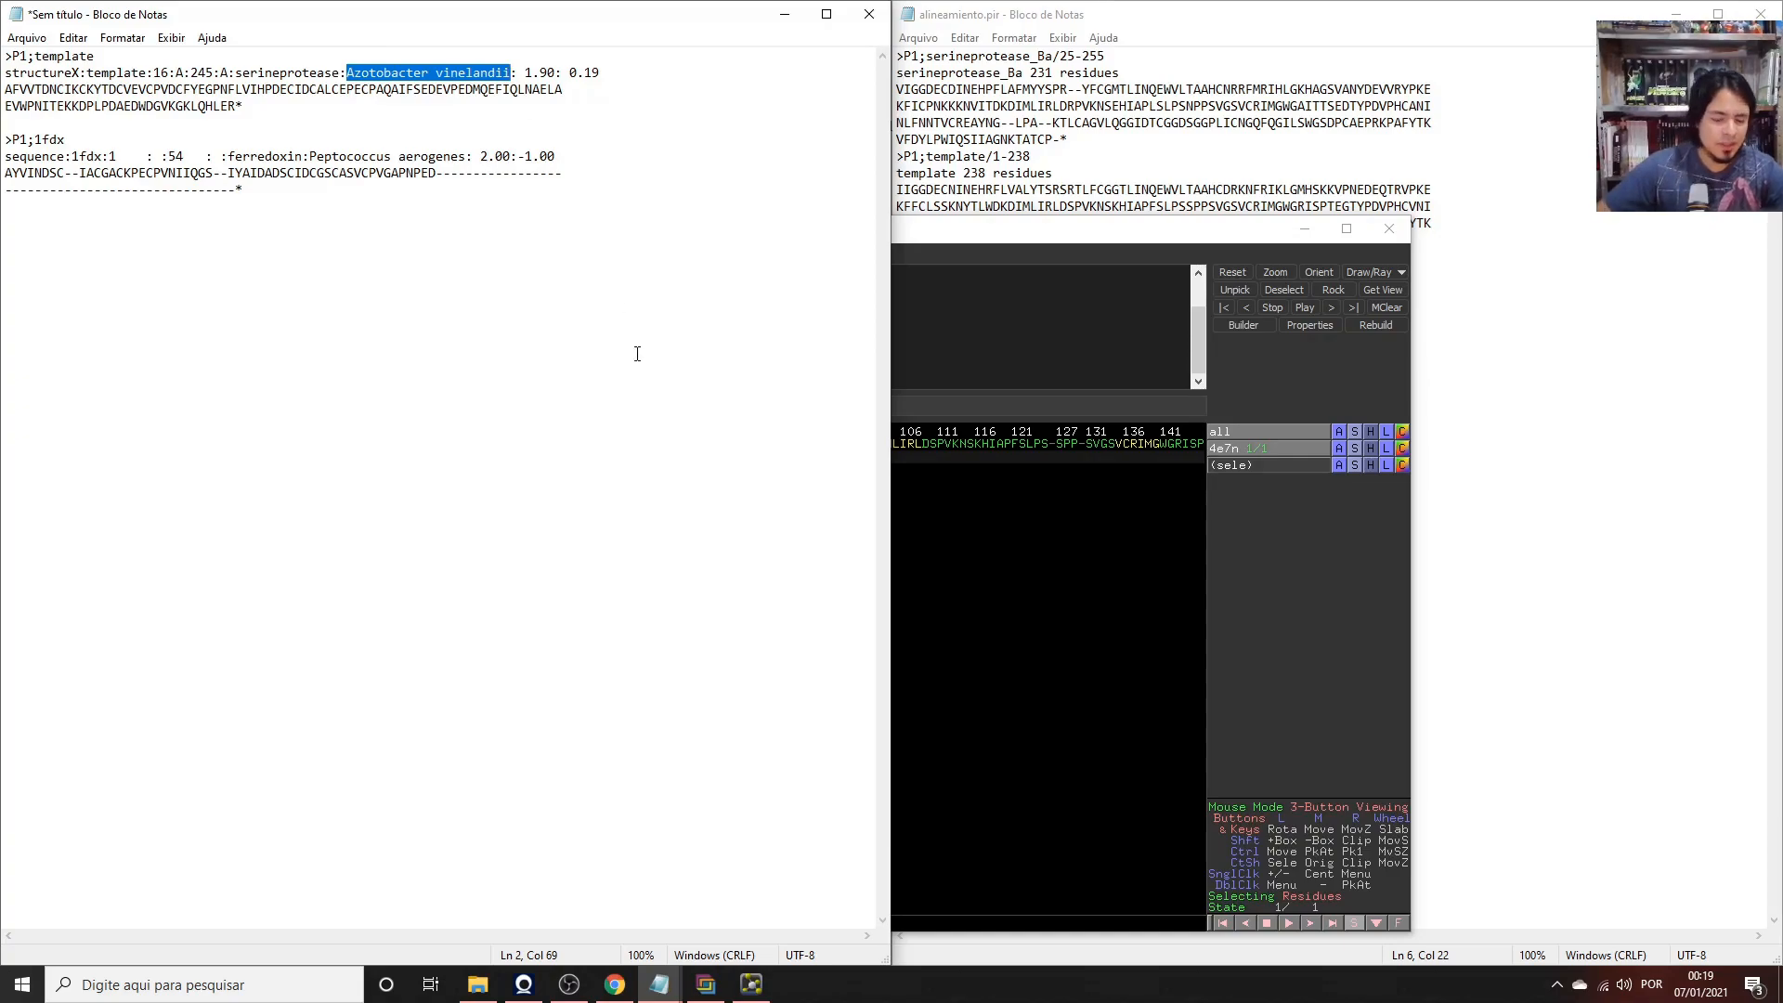
text(b)
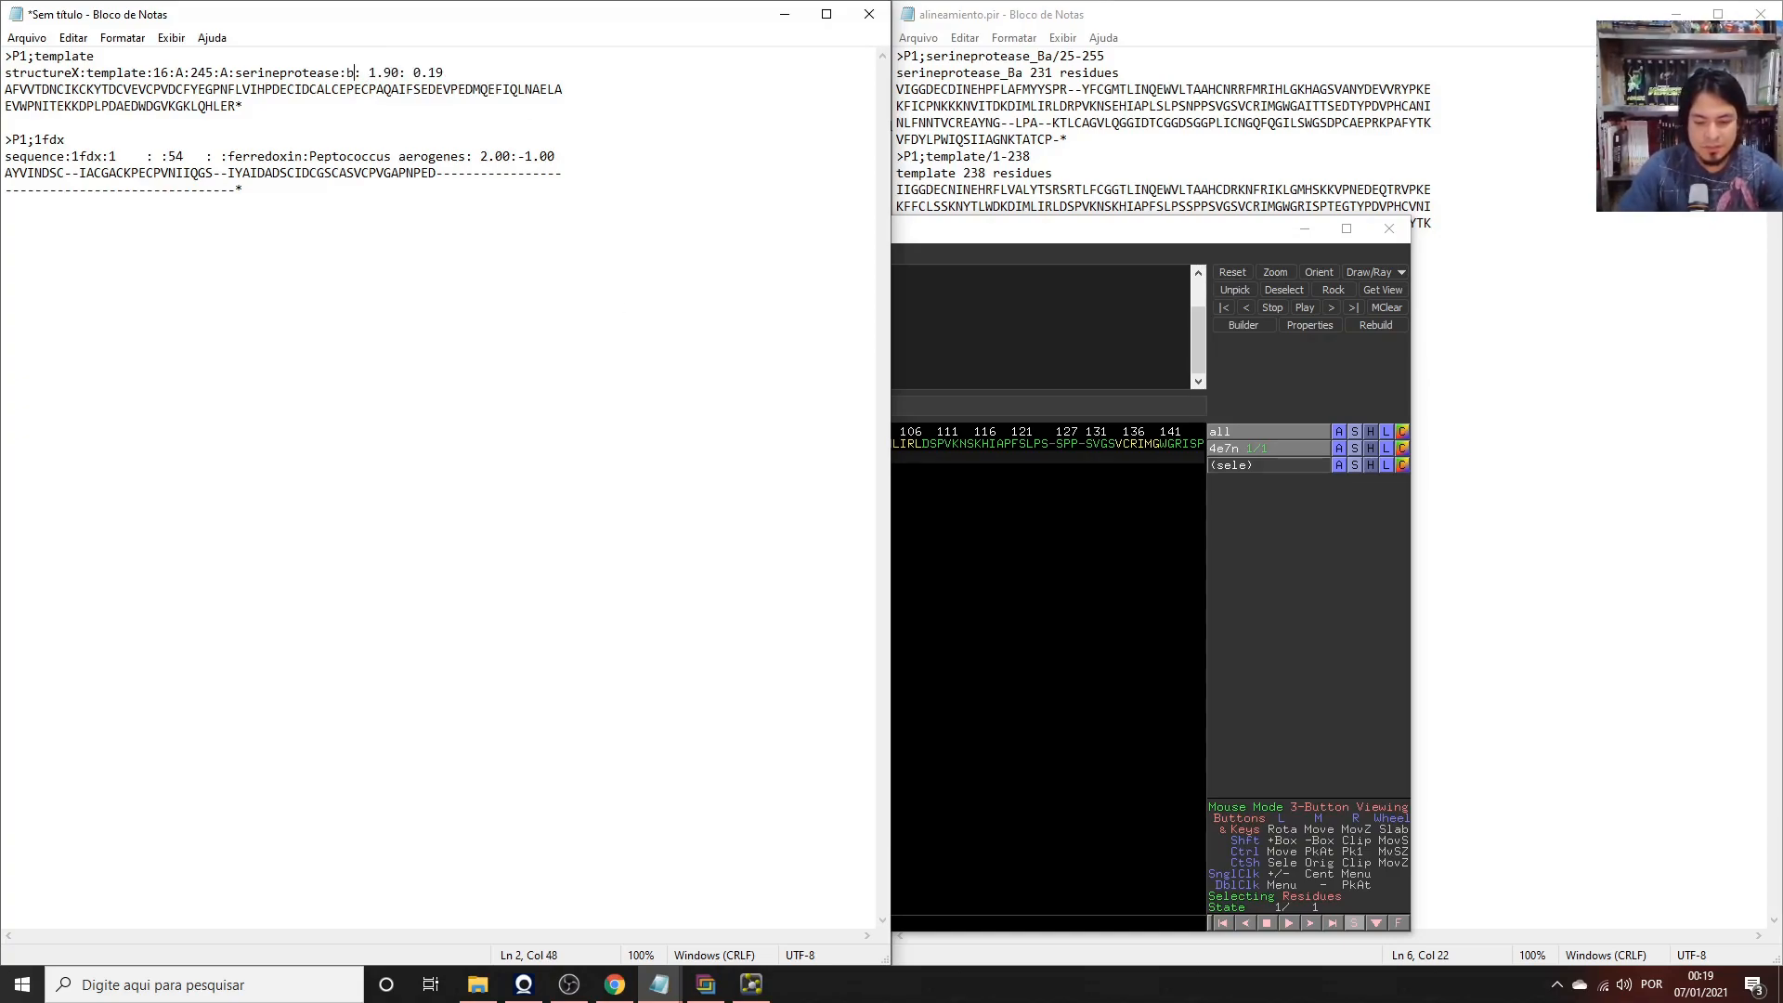
text(ja)
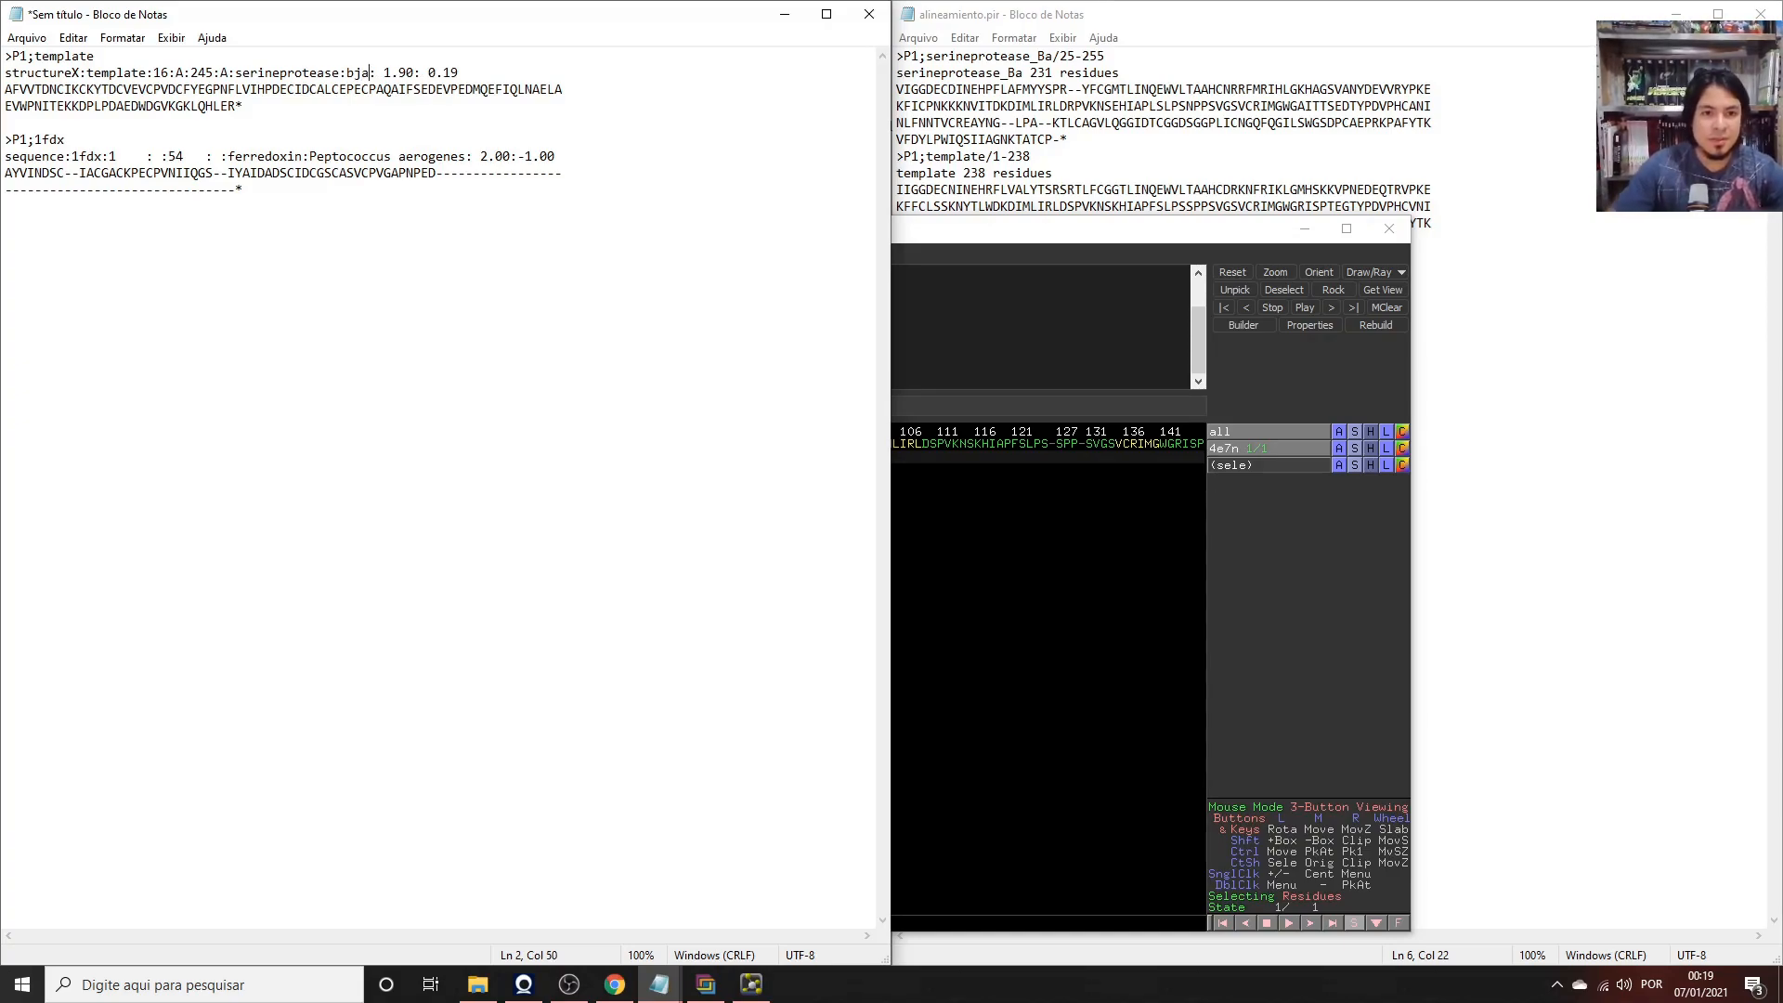
Remove the spaces before the 1.90 and 0.19 values in the structureX line and review the whole line.
key(Right)
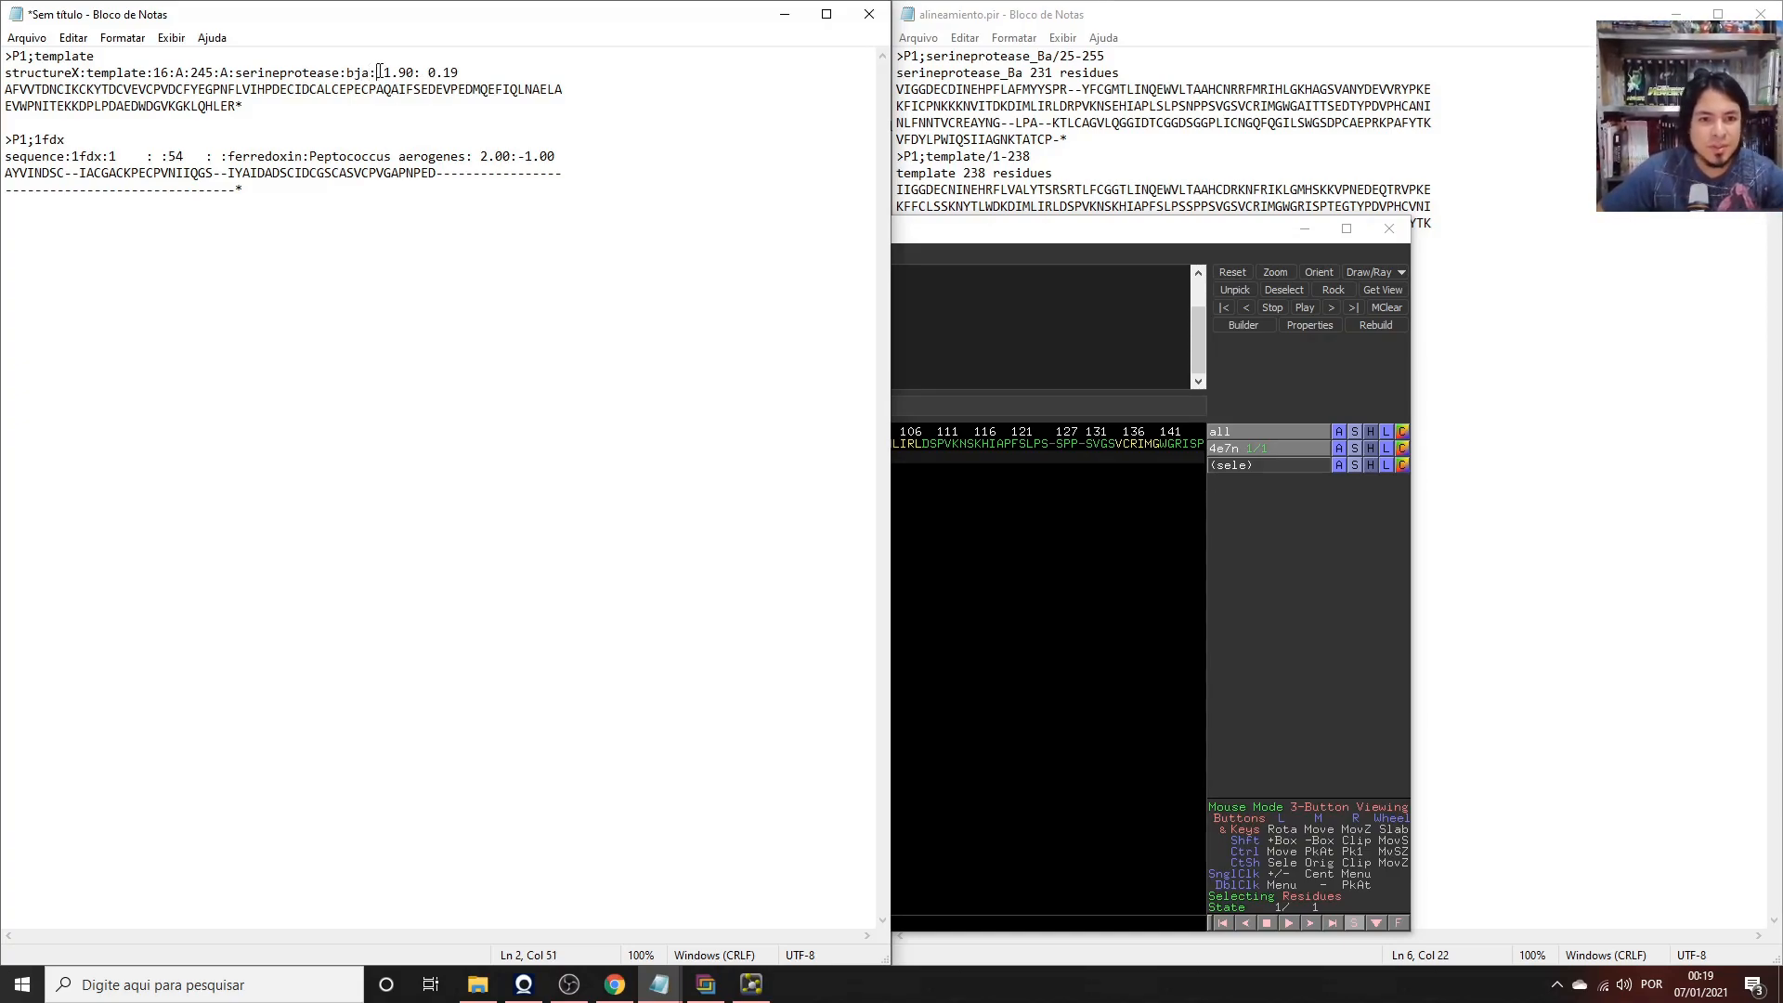
key(Delete)
key(Right)
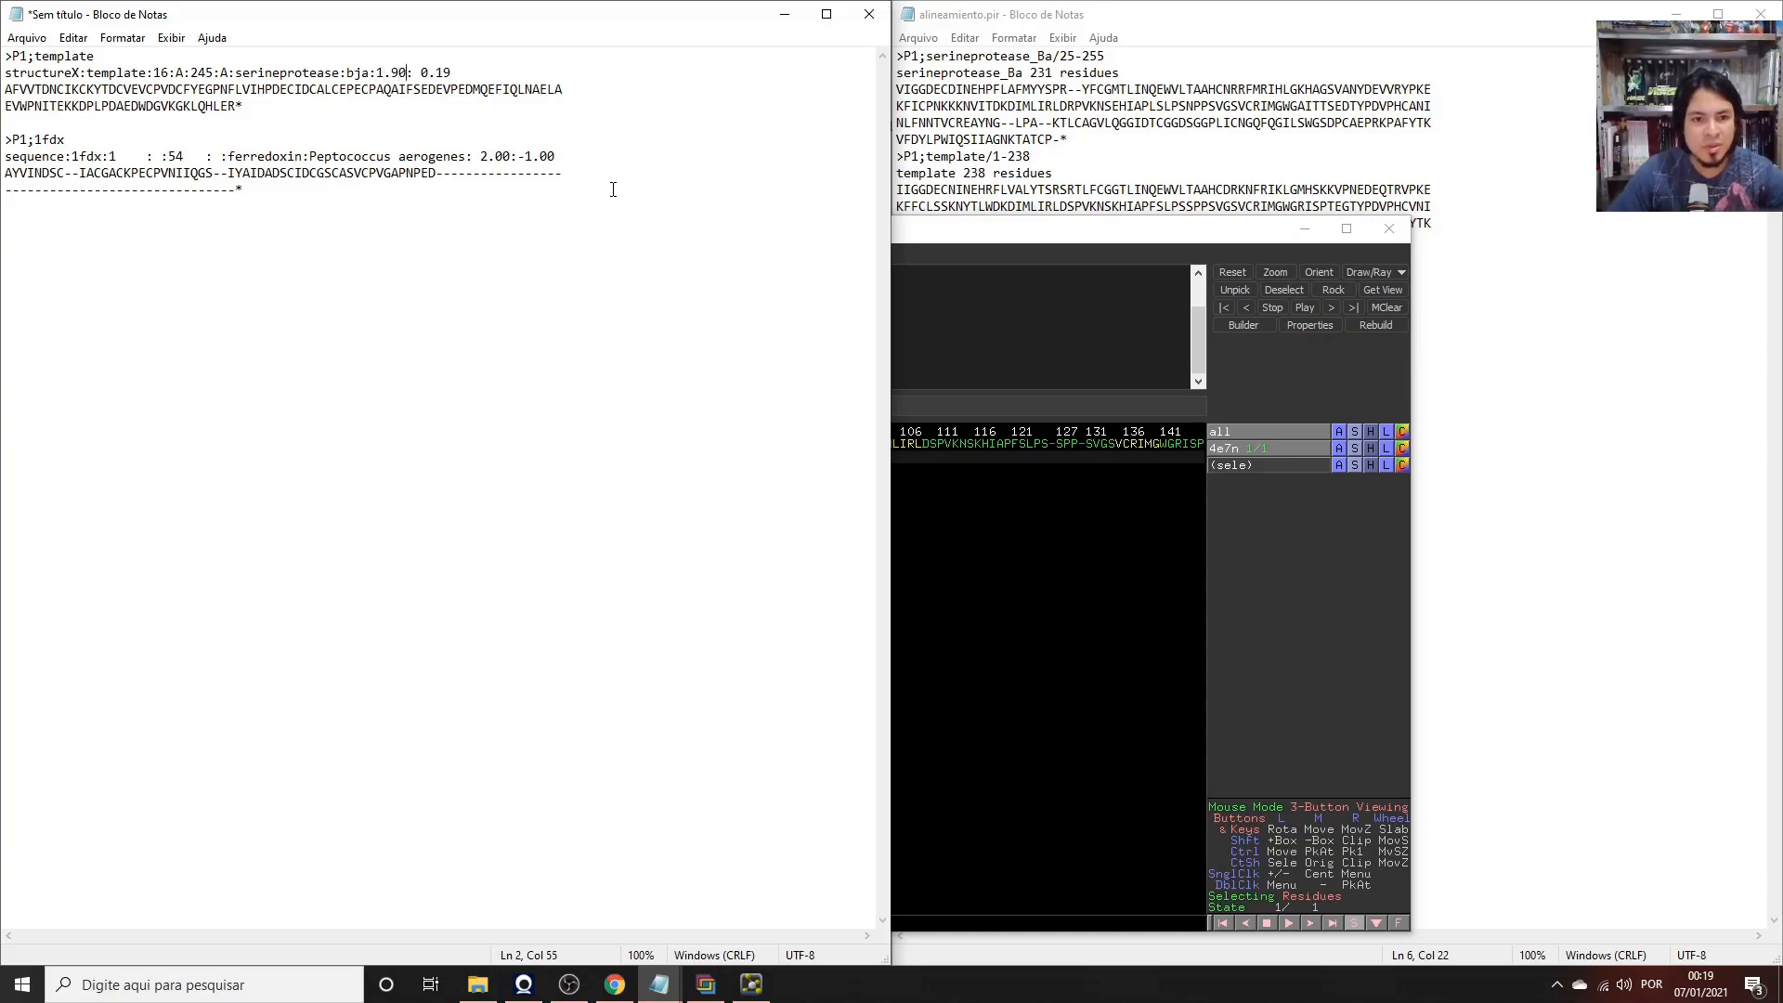
key(BackSpace)
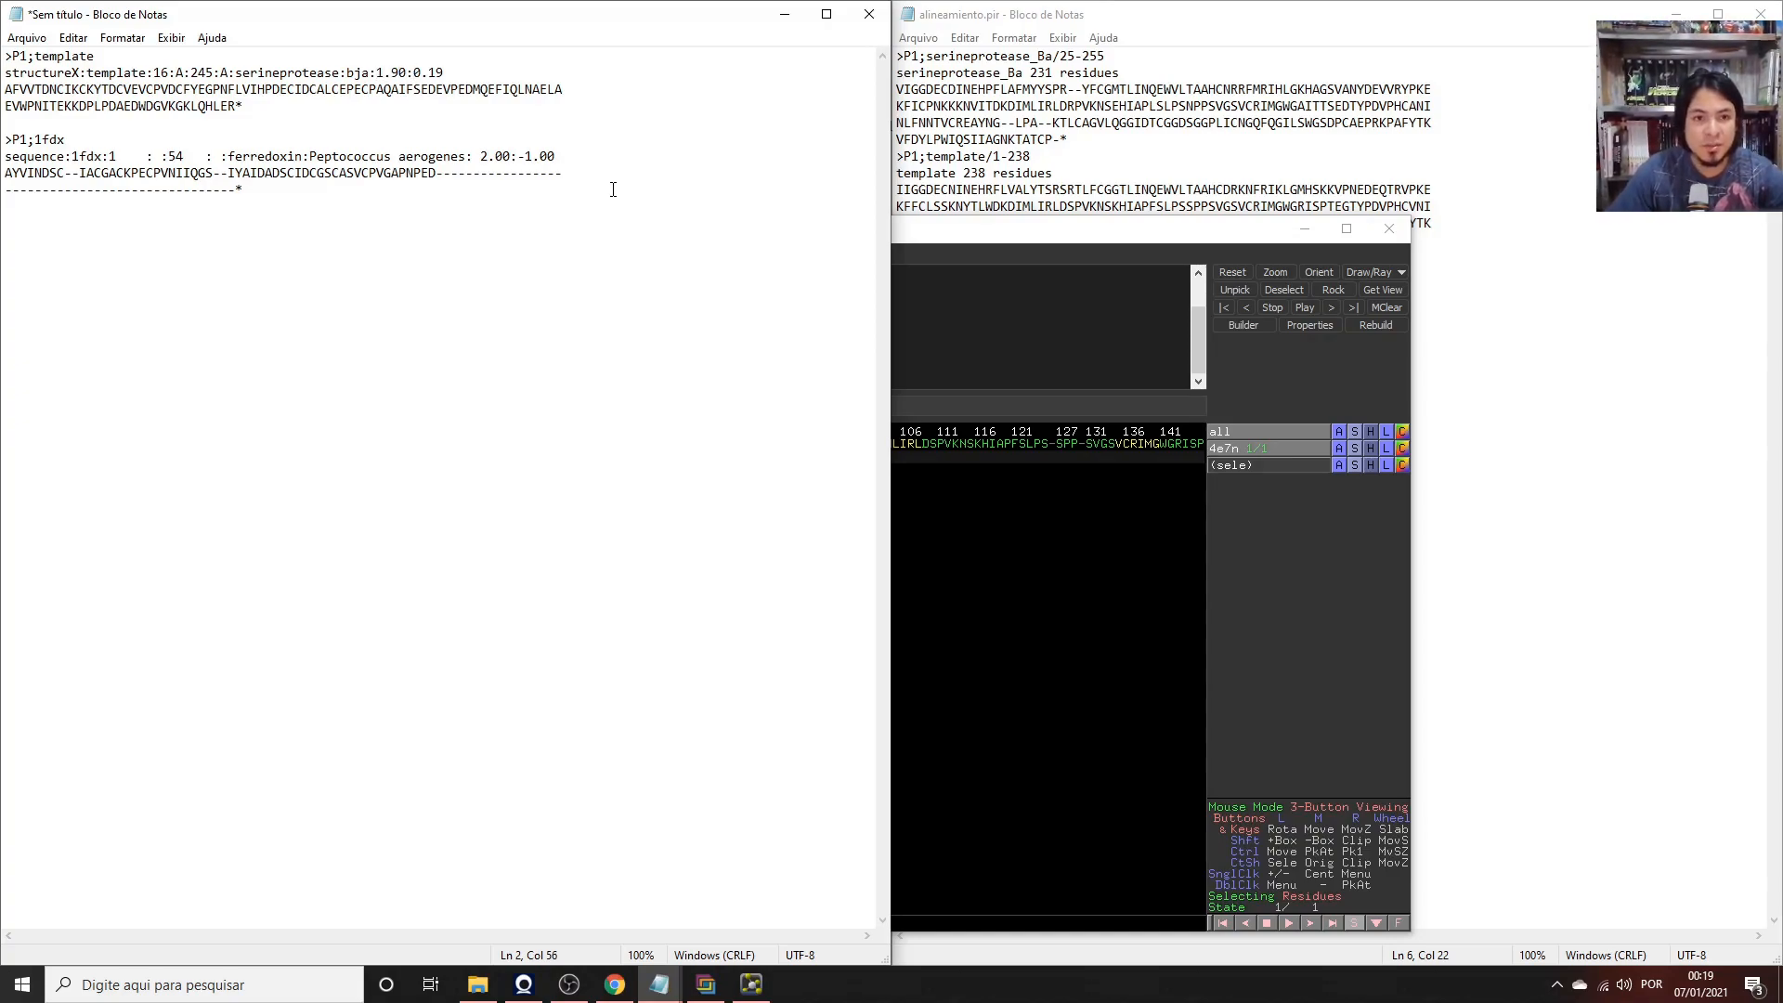
drag(445, 72, 5, 75)
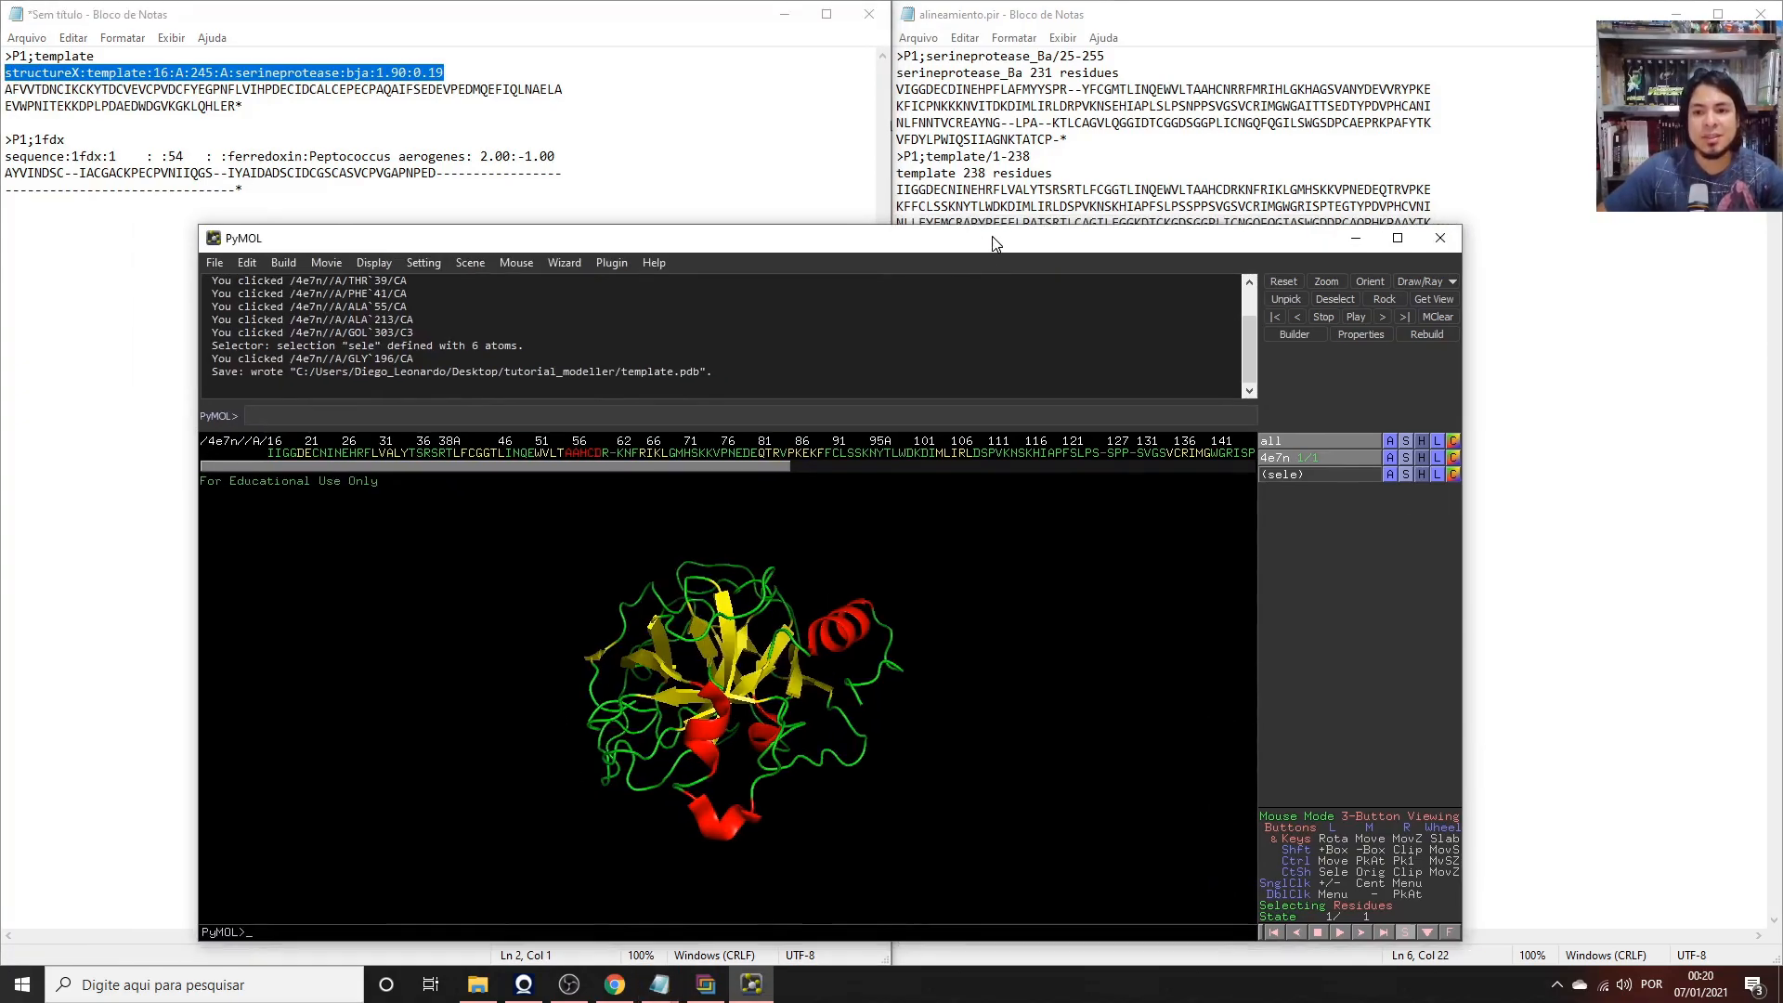
Minimize PyMOL and replace the first entry's sample sequence with the template sequence copied from alineamiento.pir.
click(1355, 232)
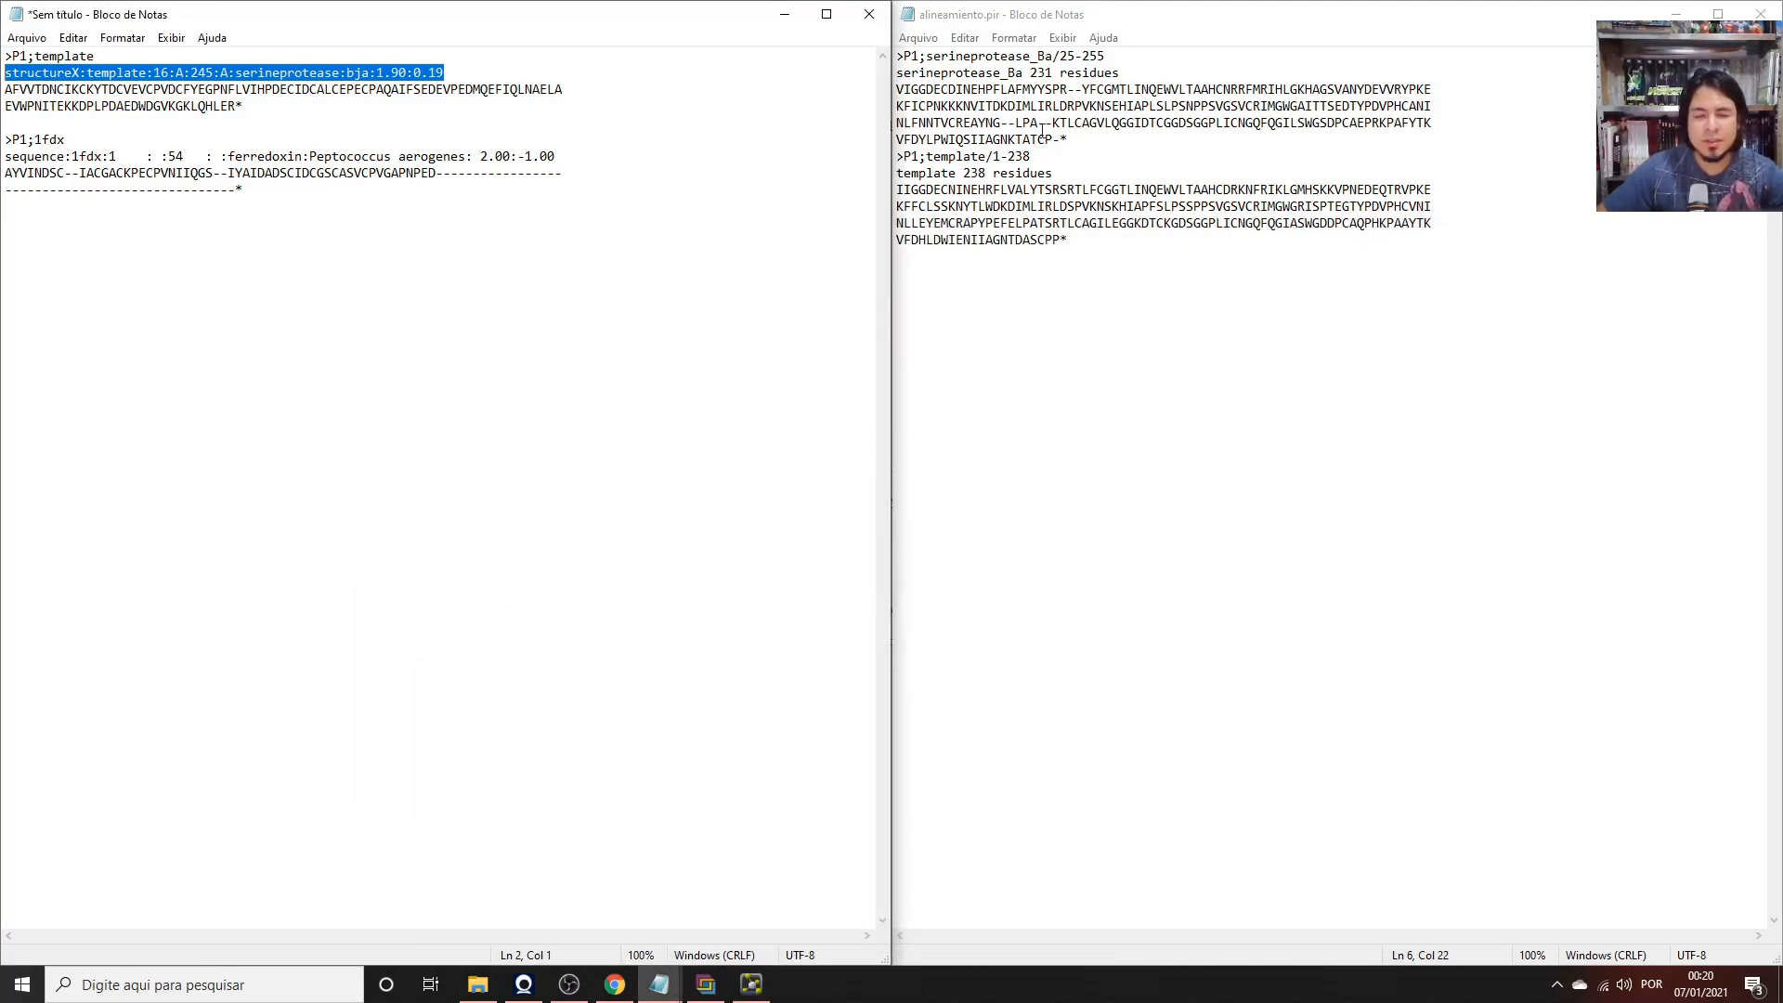
click(1077, 237)
drag(996, 232, 884, 198)
right_click(956, 213)
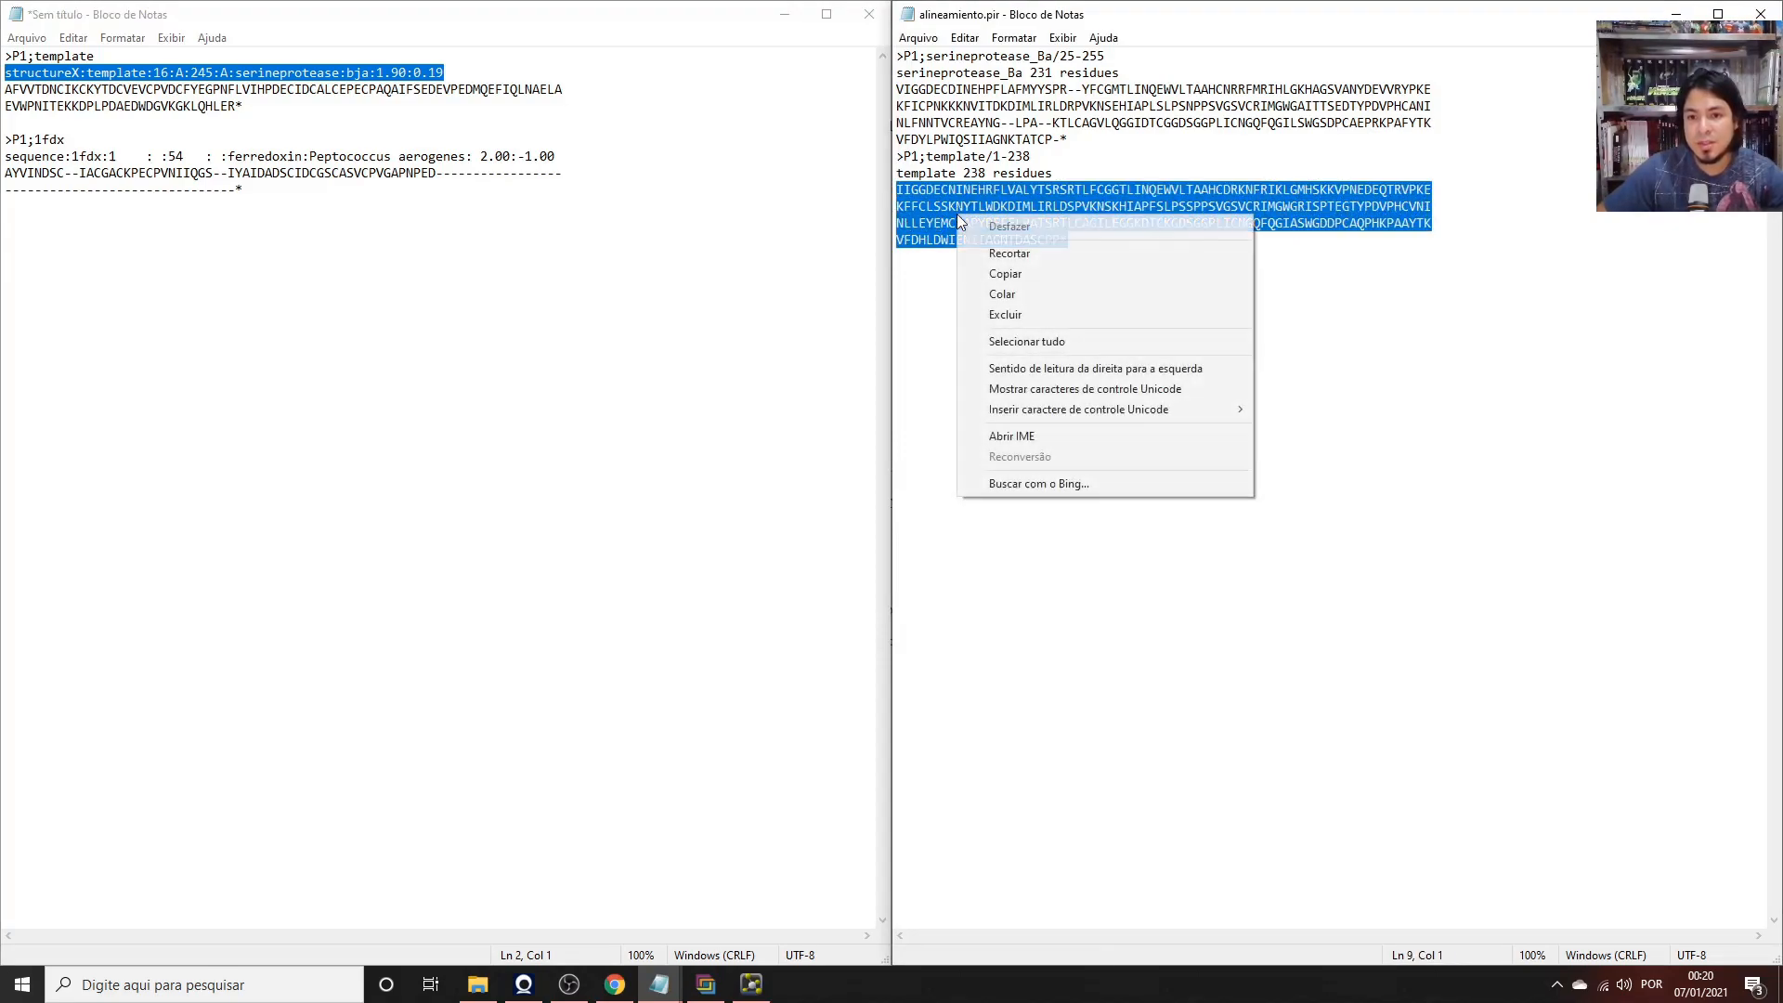
click(1007, 268)
drag(242, 109, 3, 95)
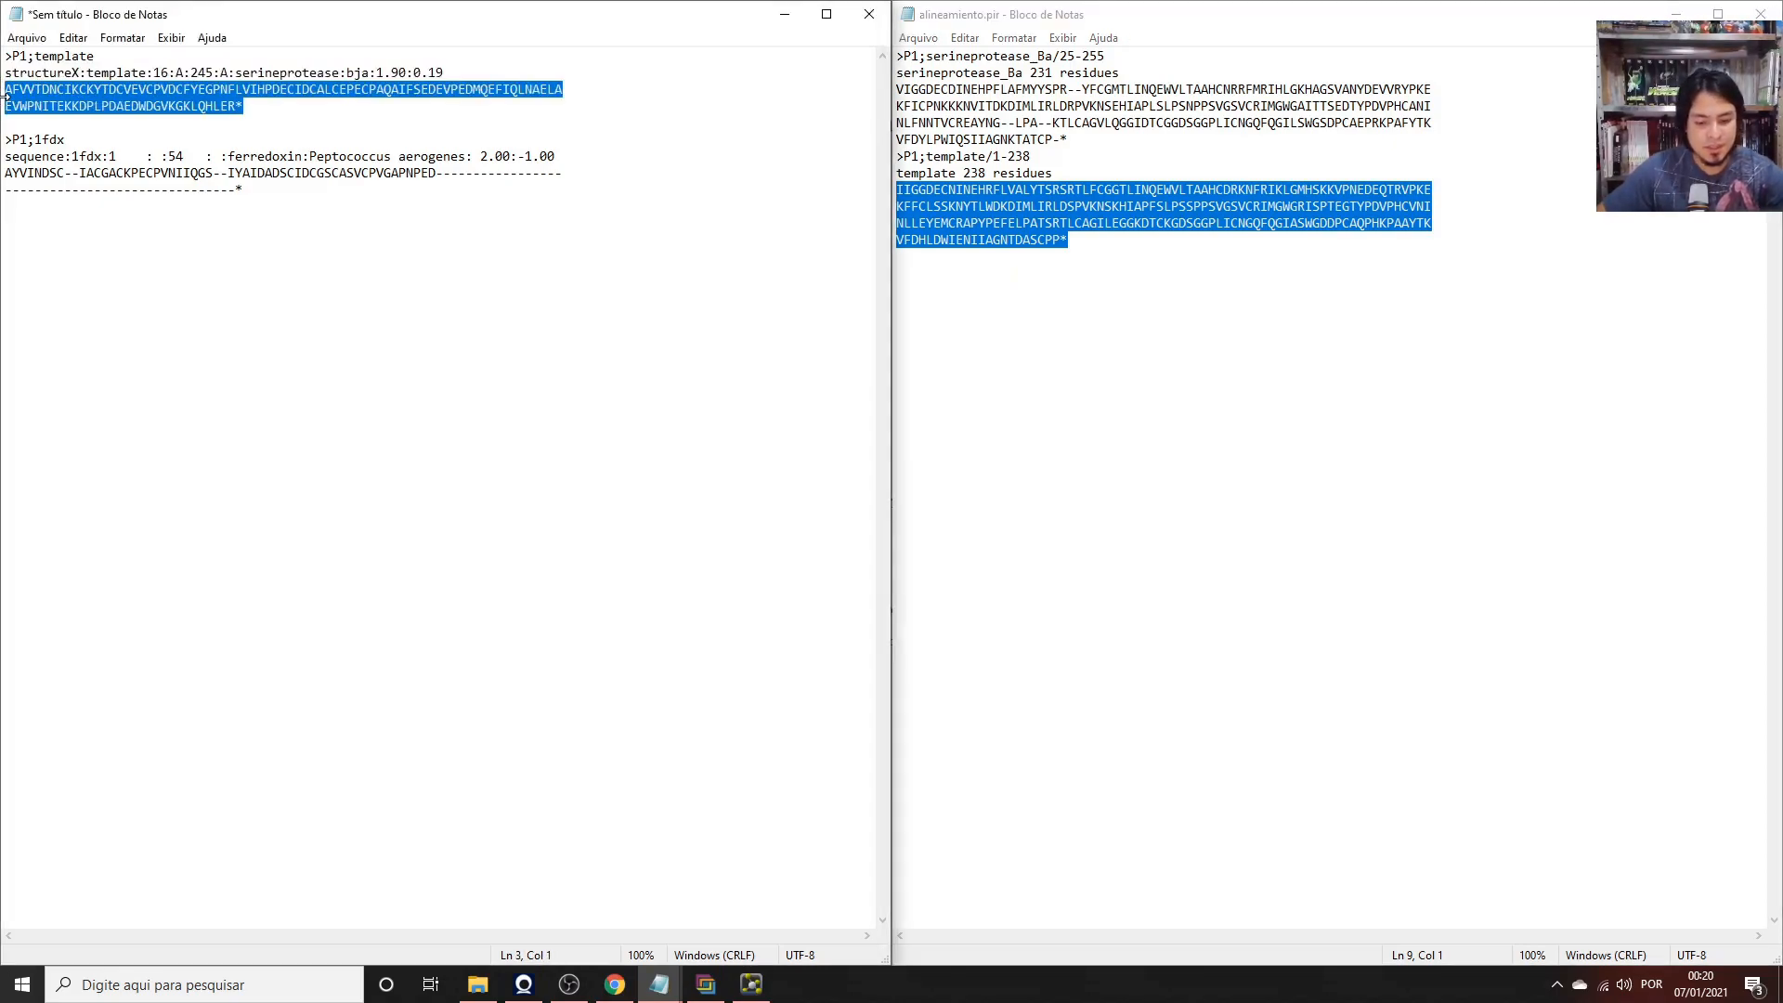
key(ctrl+v)
Replace the 1fdx code in the second entry's P1 header line with serine_ba.
key(Down)
key(Down)
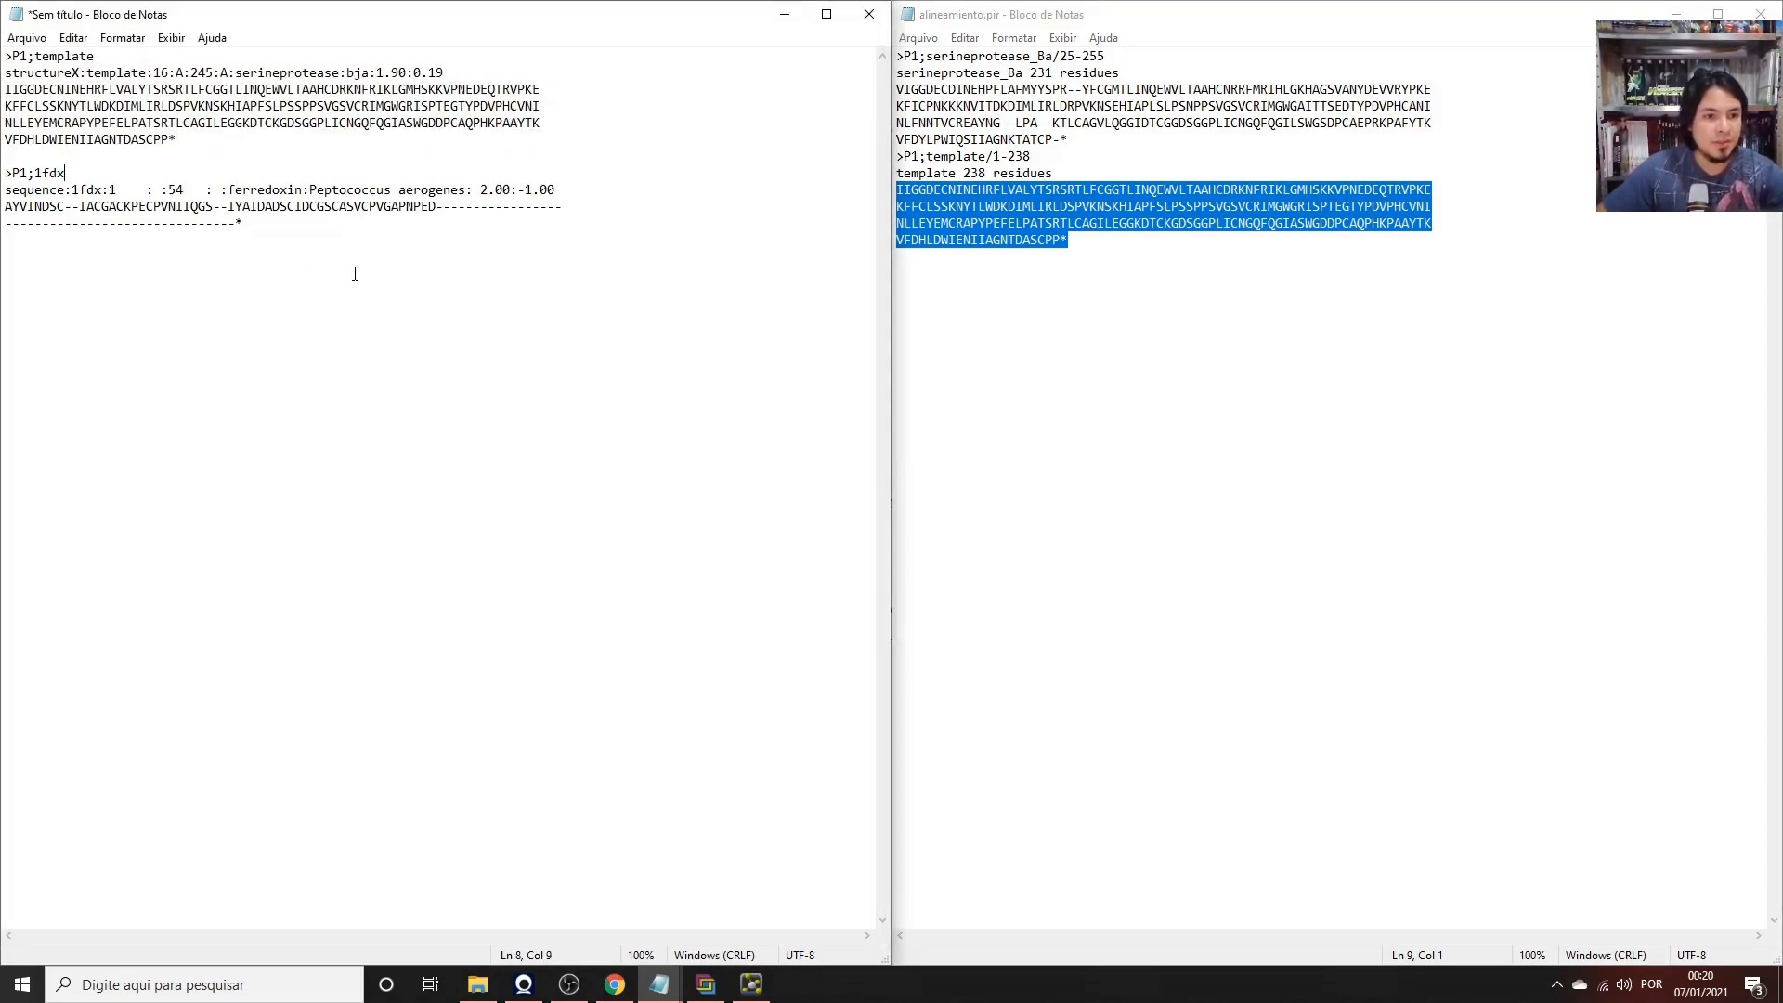
key(BackSpace)
key(BackSpace)
key(BackSpace)
key(BackSpace)
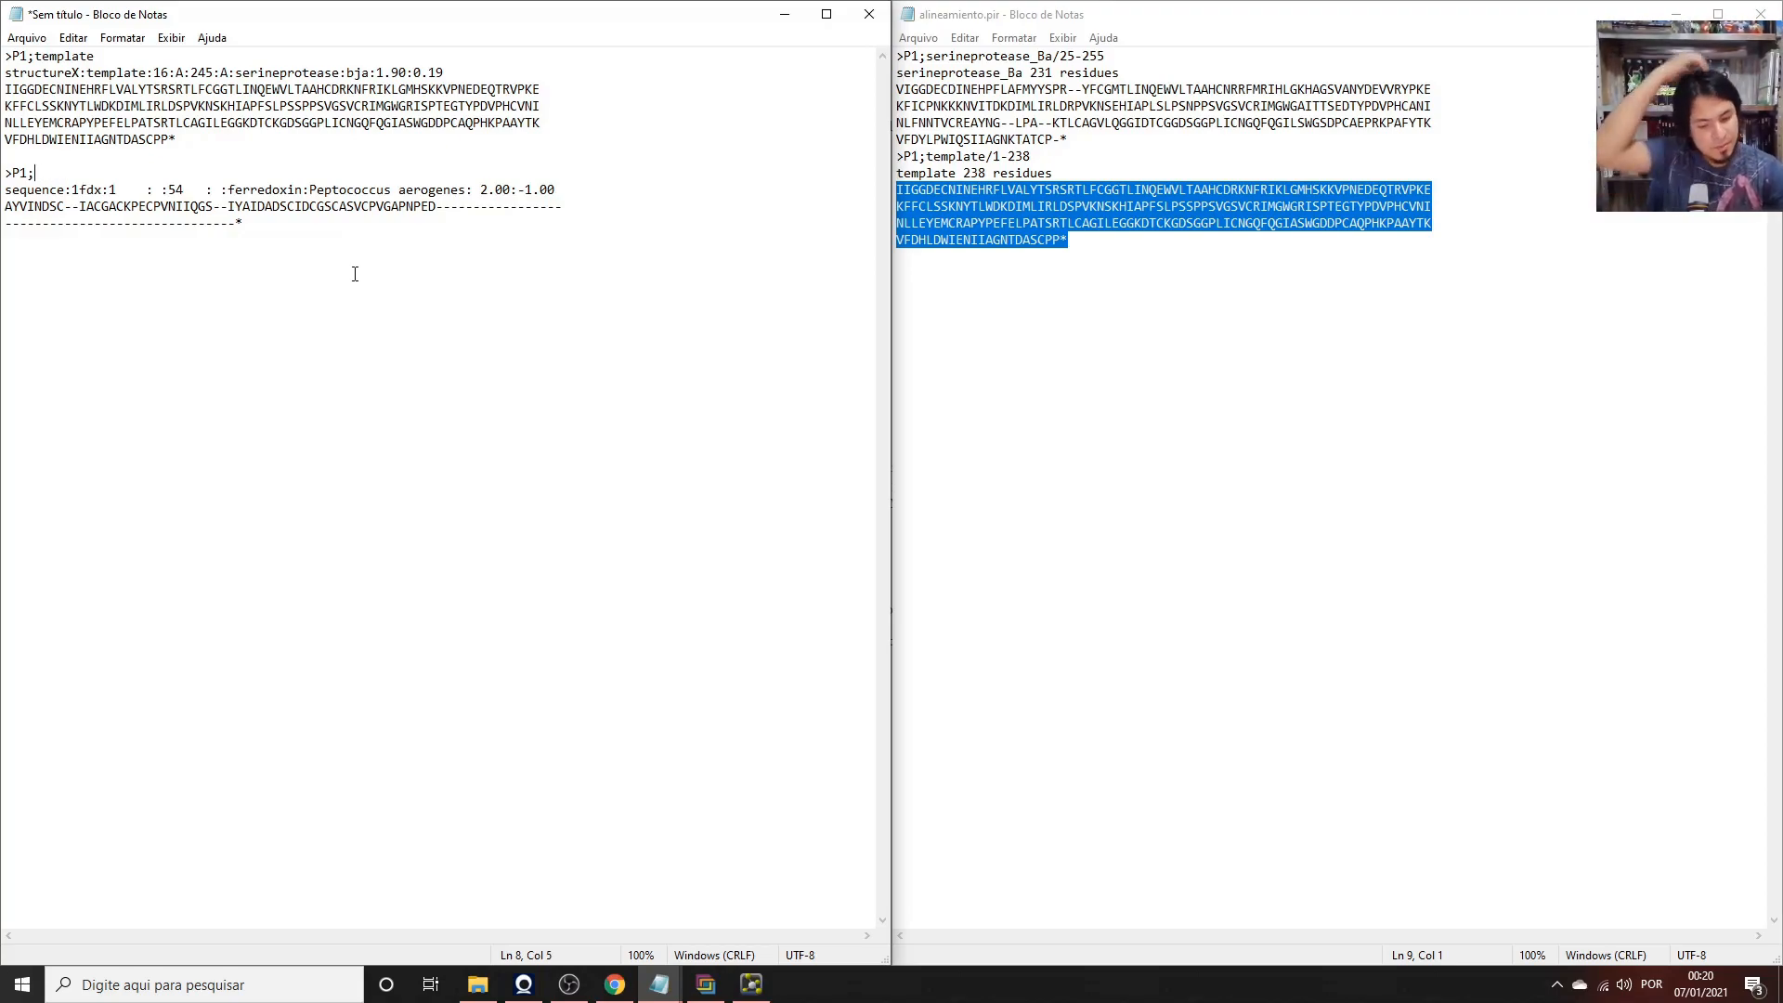
text(serine)
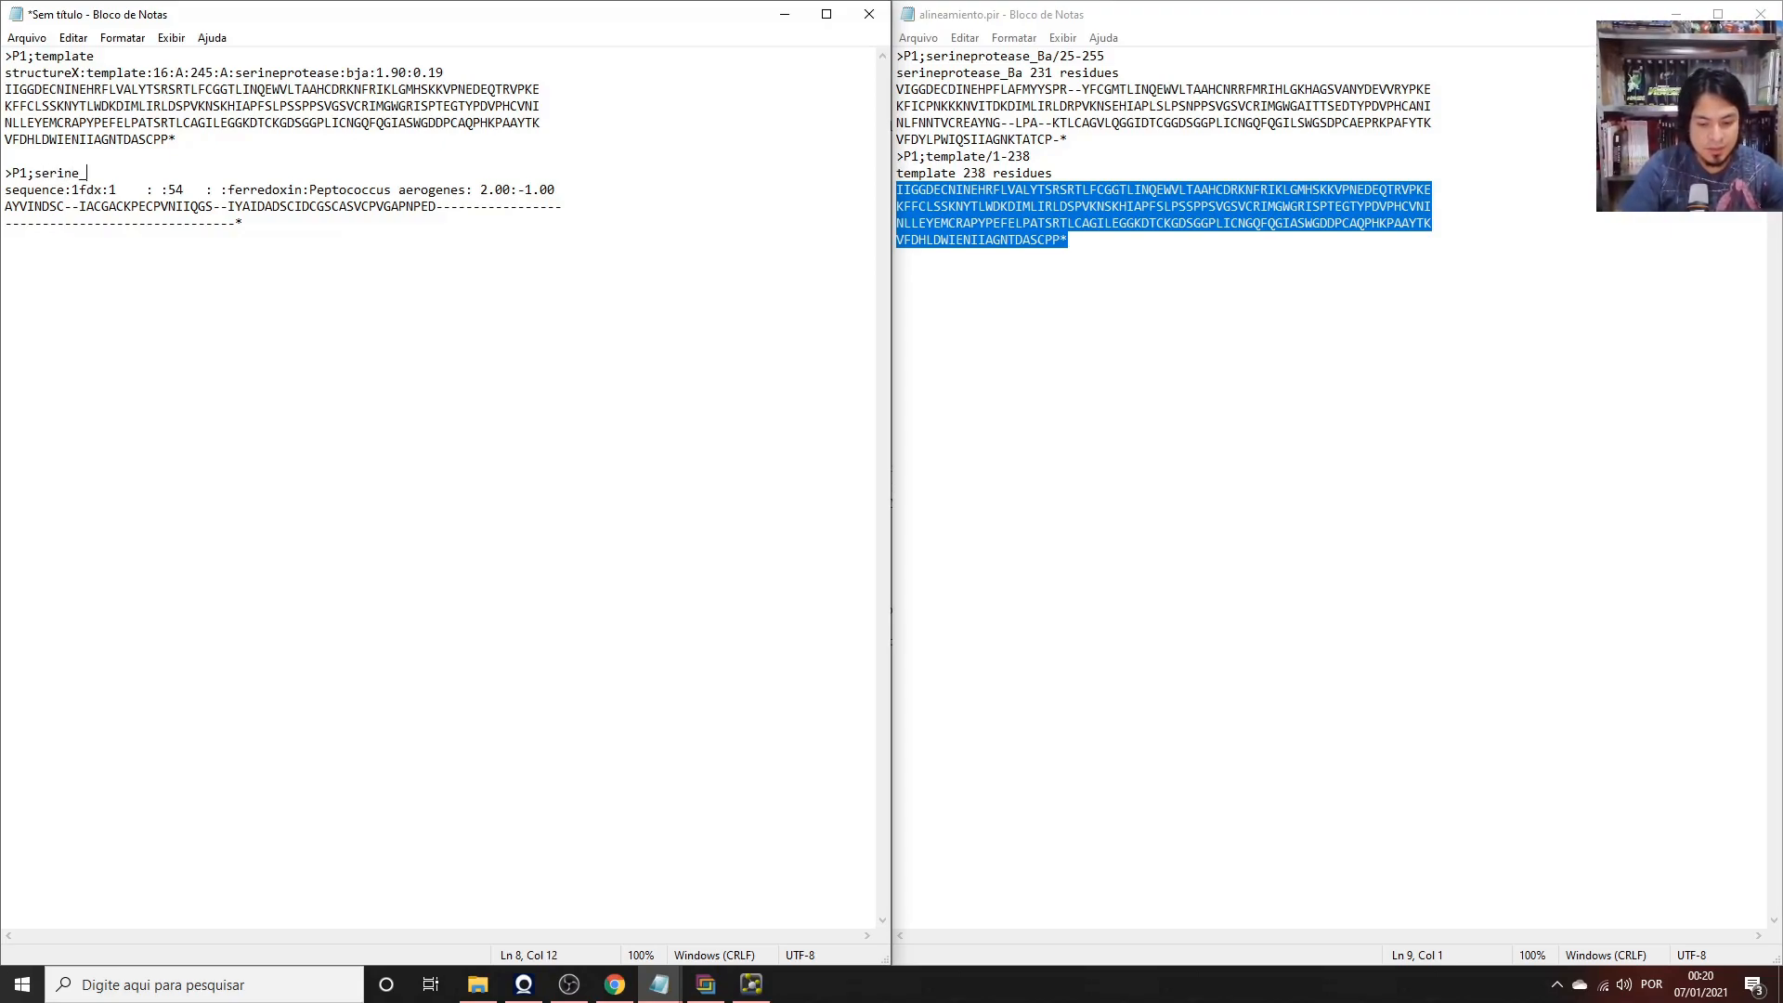
text(_ba)
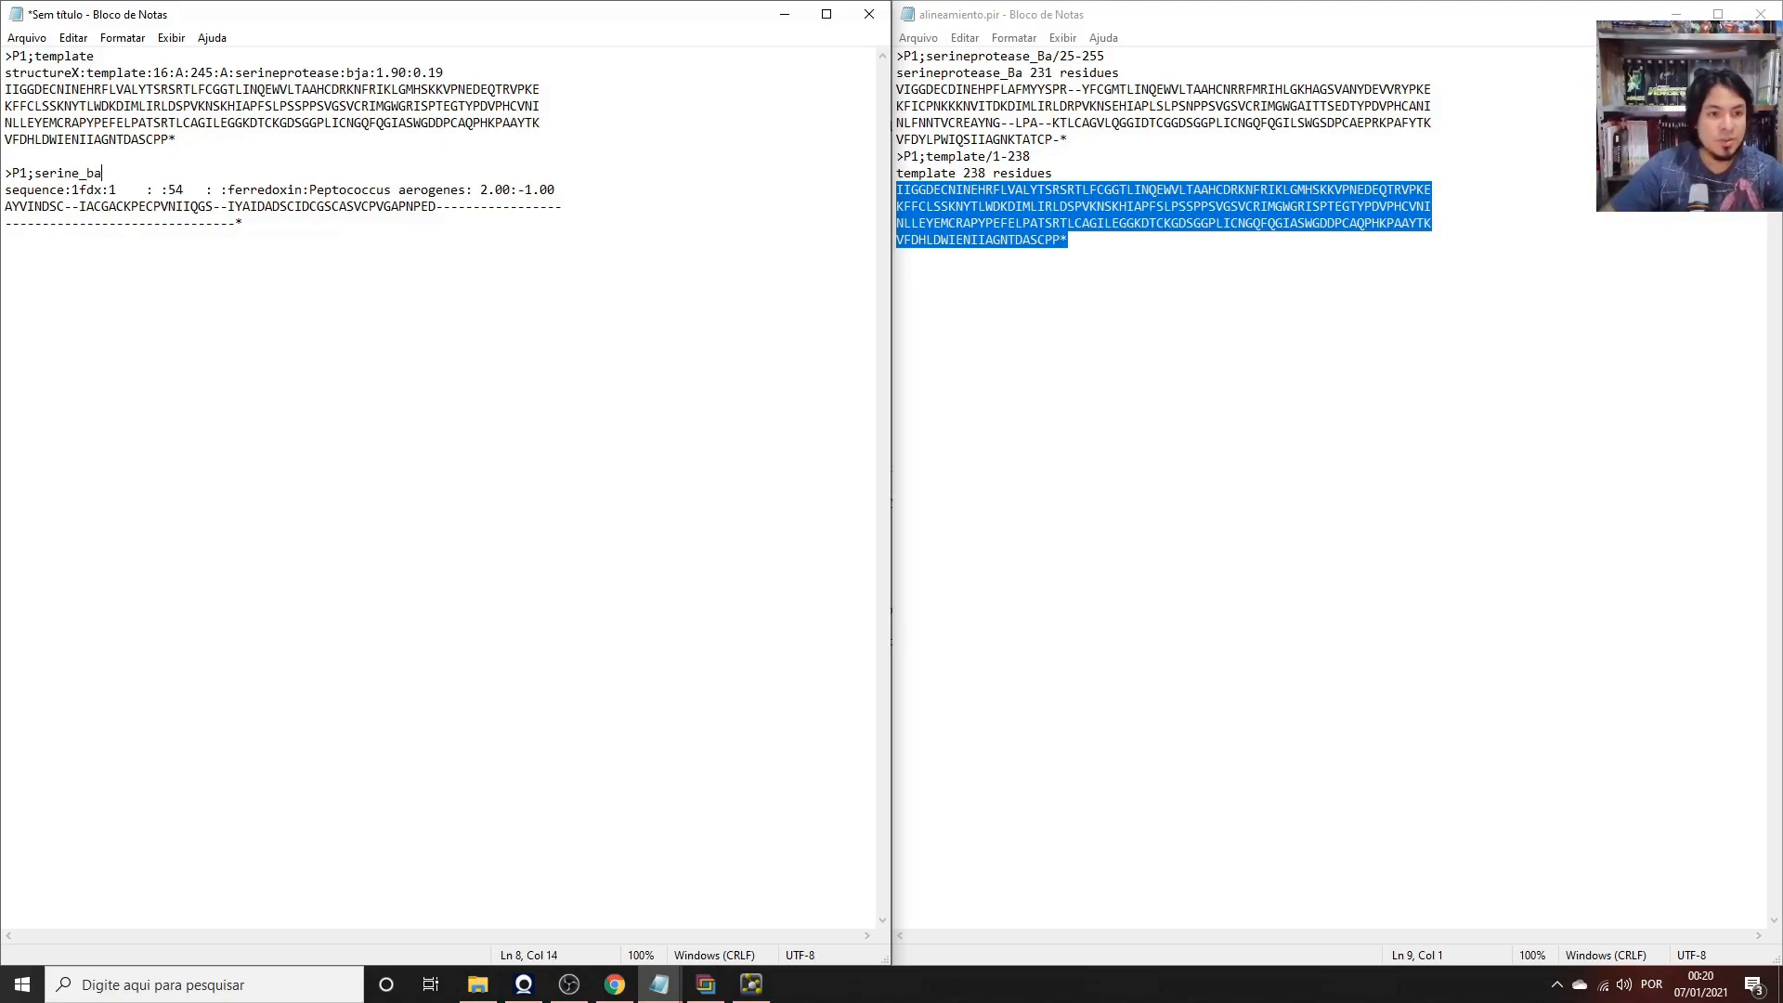
Replace the 1fdx code in the second entry's sequence description line with serine_ba.
drag(72, 192, 101, 193)
text(serine)
text(_ba)
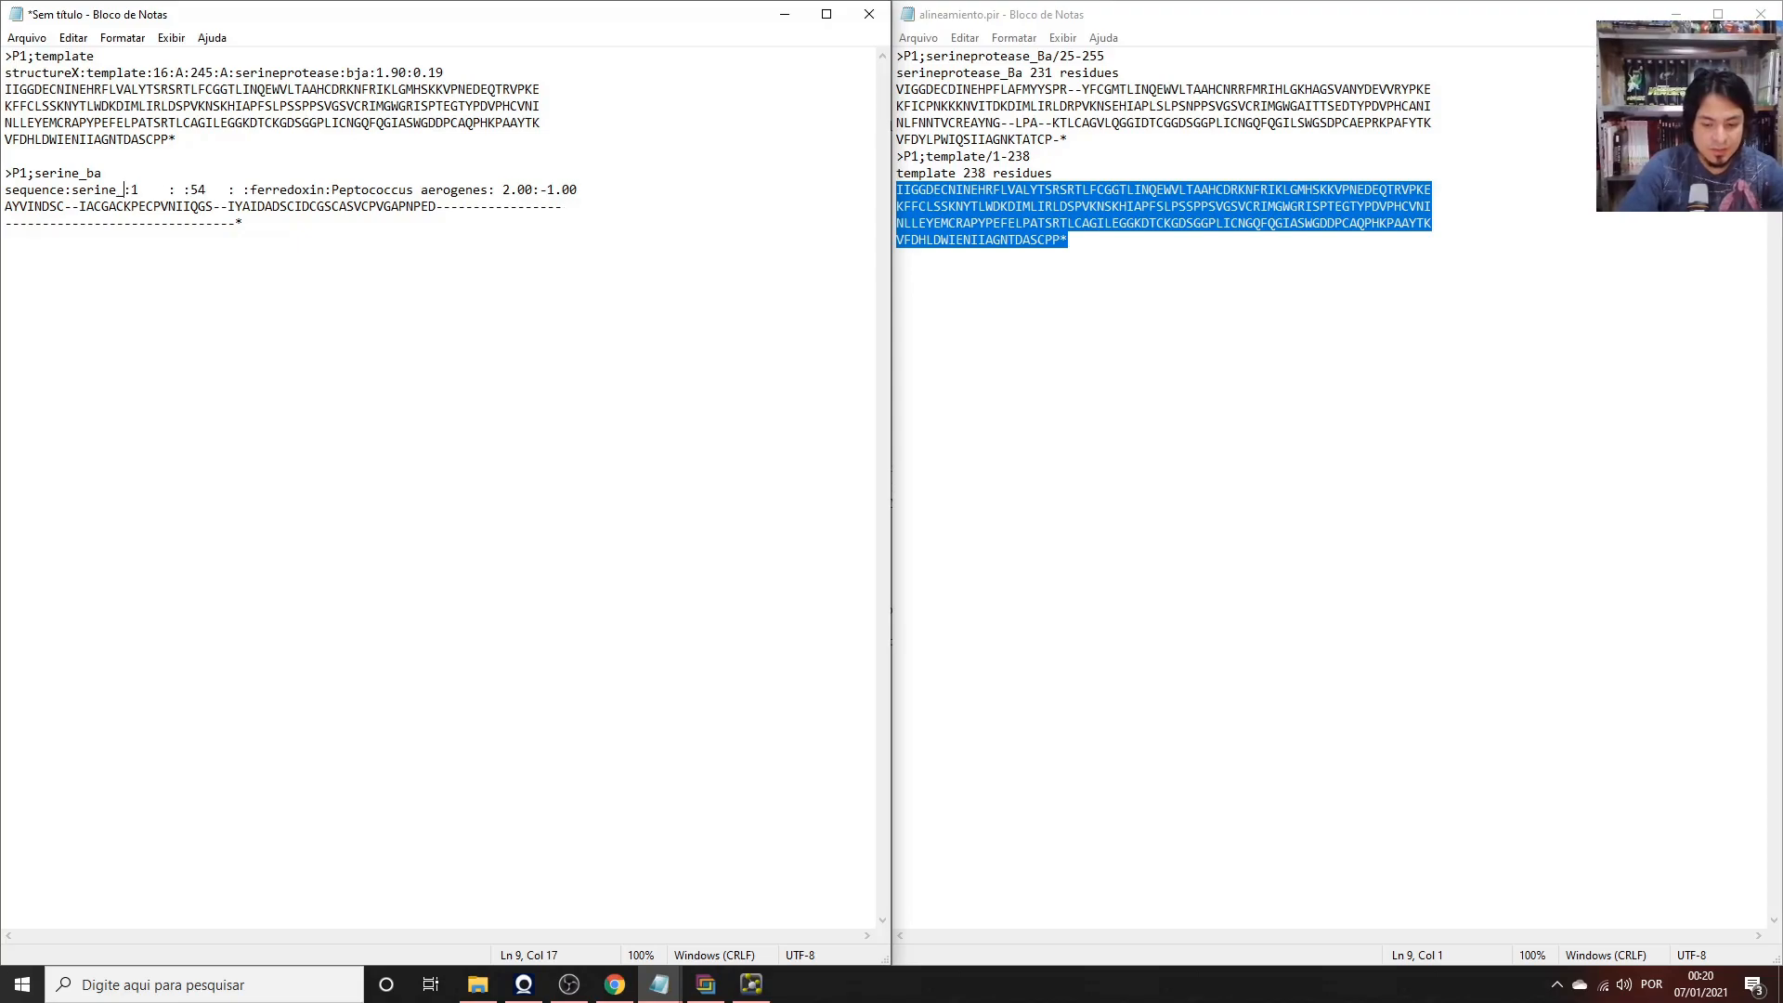
Set the second entry's start residue to 16 and its starting chain to A, removing the padding spaces.
click(185, 191)
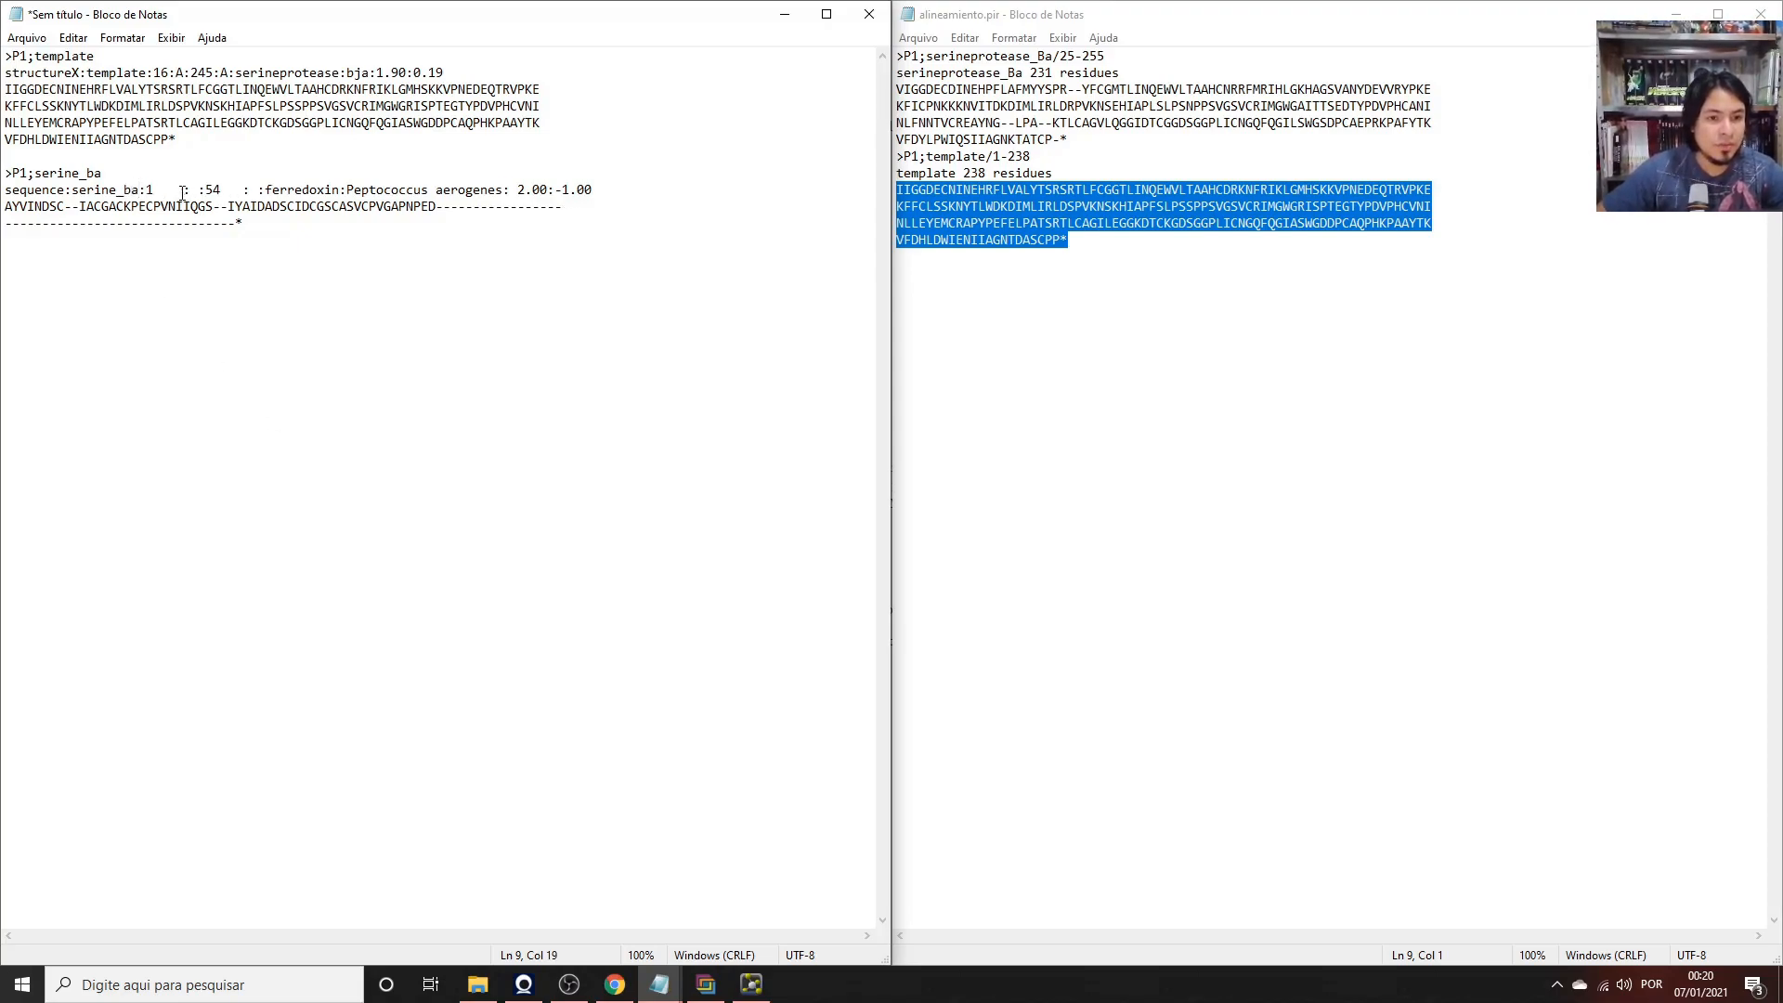
key(BackSpace)
key(BackSpace)
key(BackSpace)
key(BackSpace)
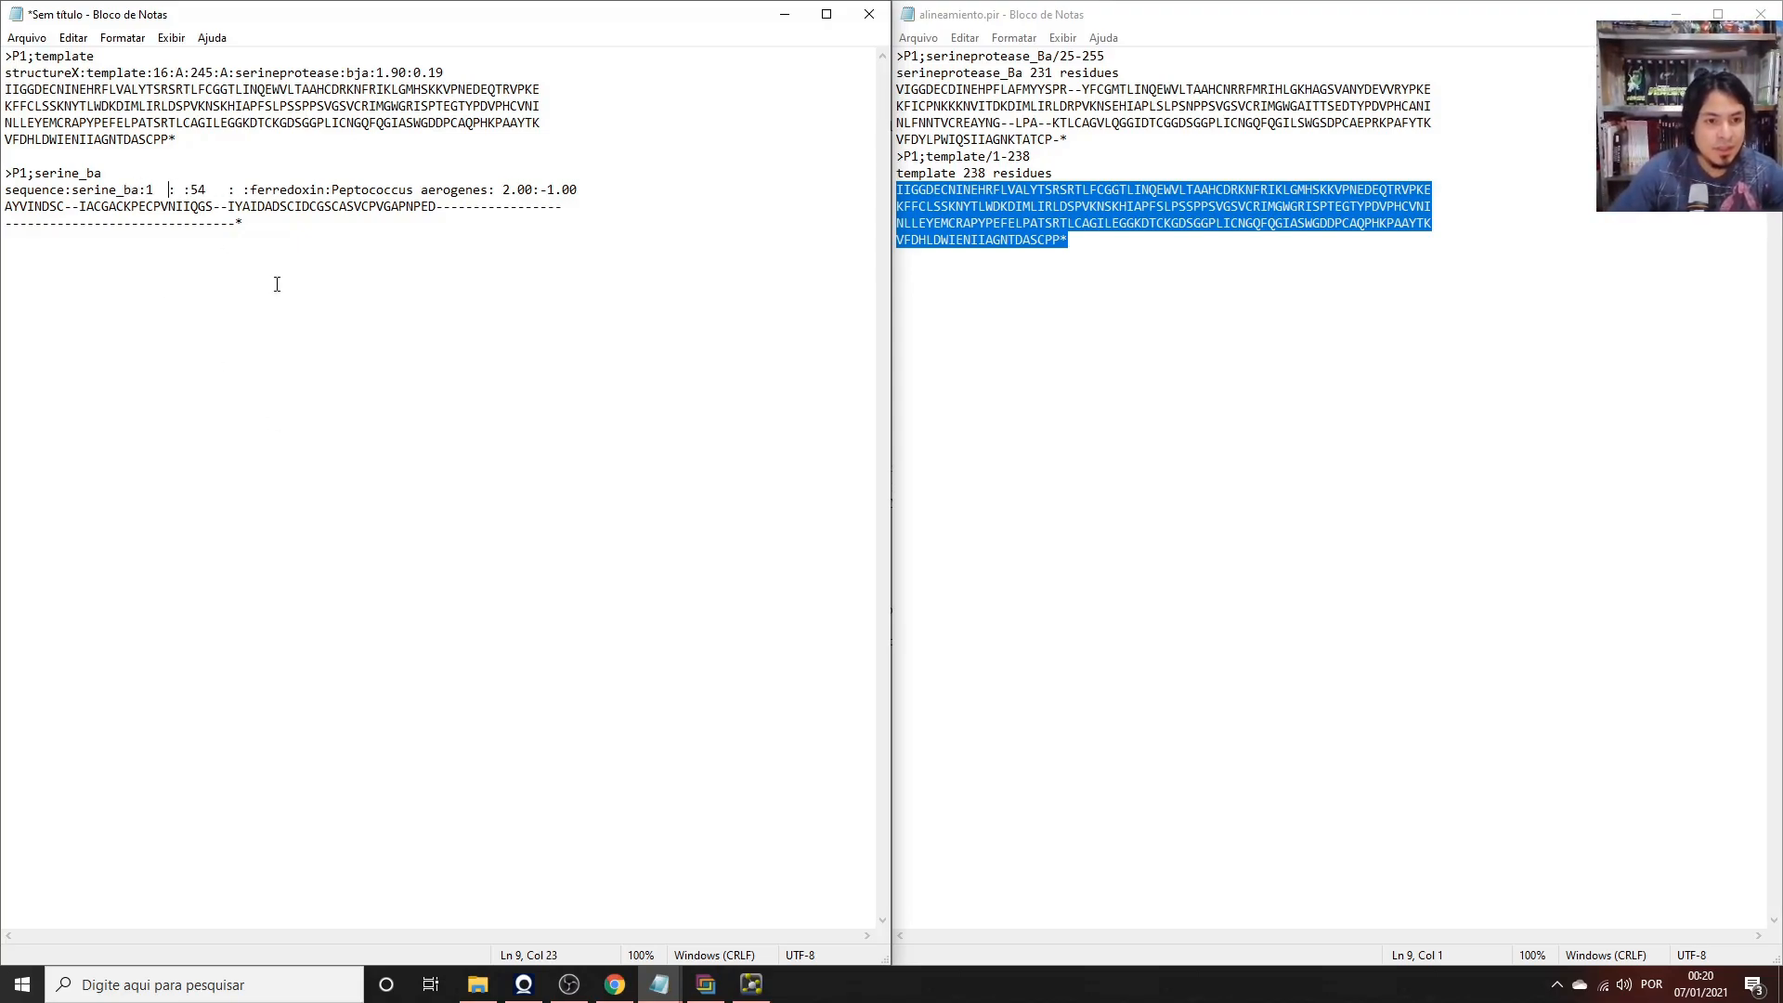
text(6)
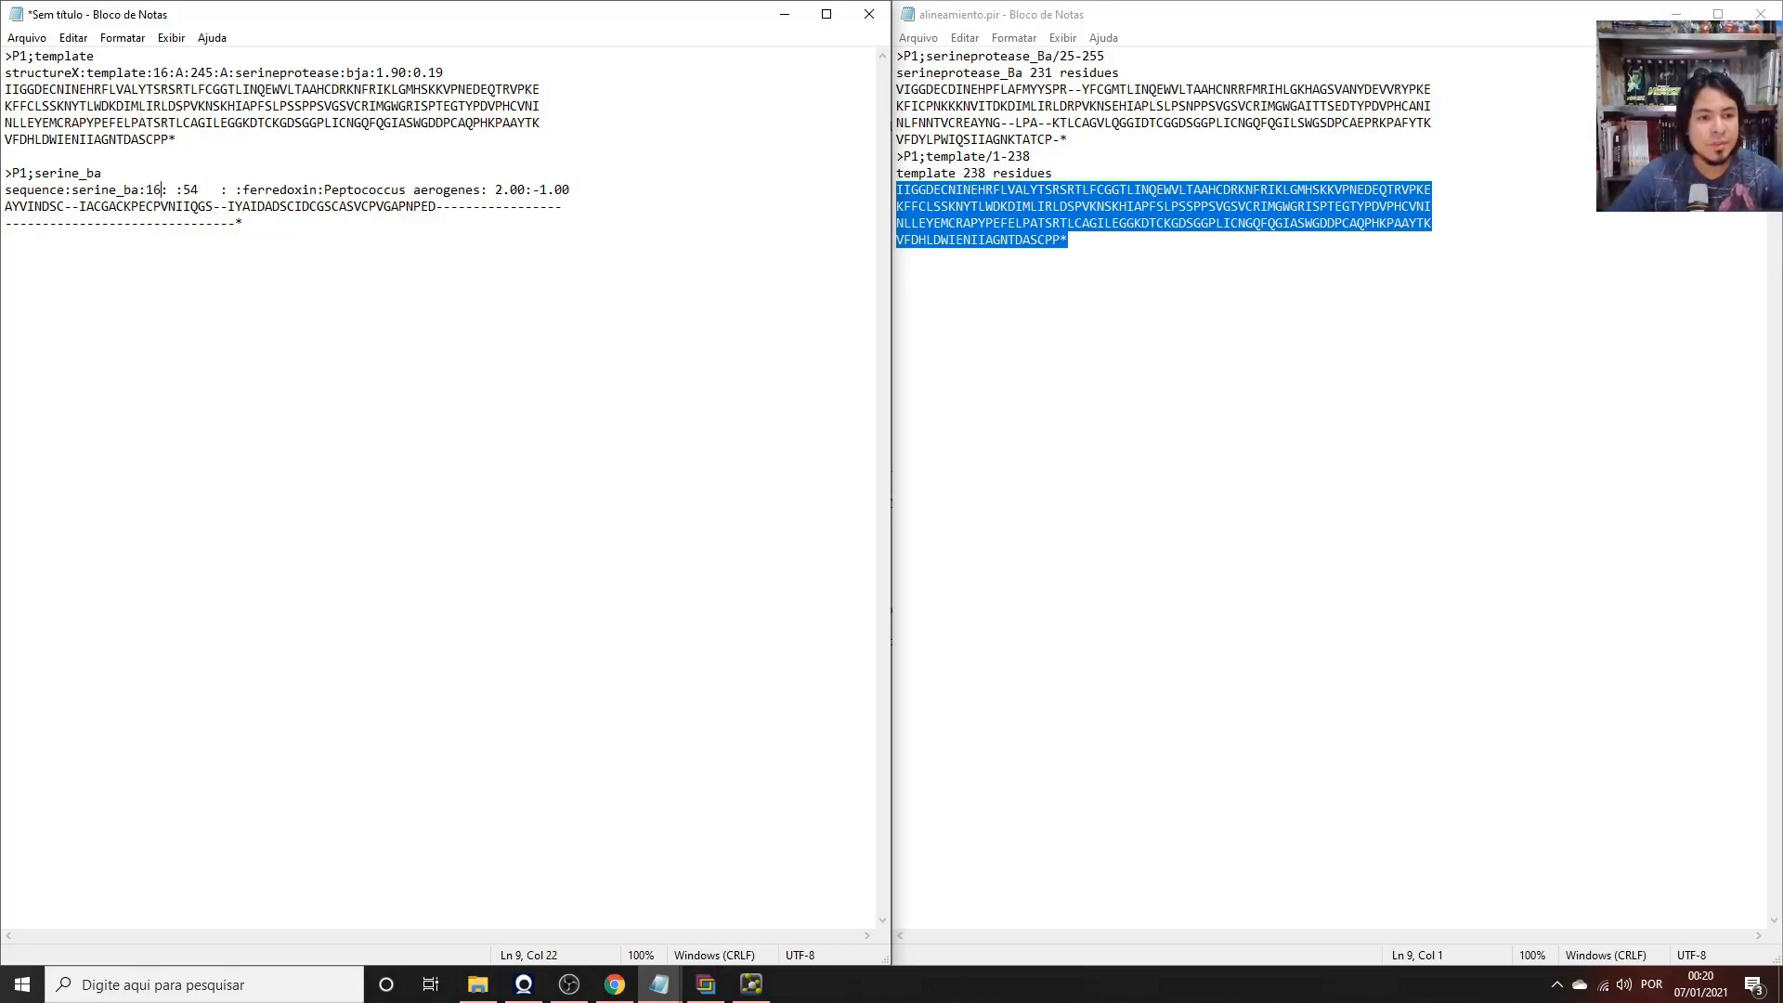
key(BackSpace)
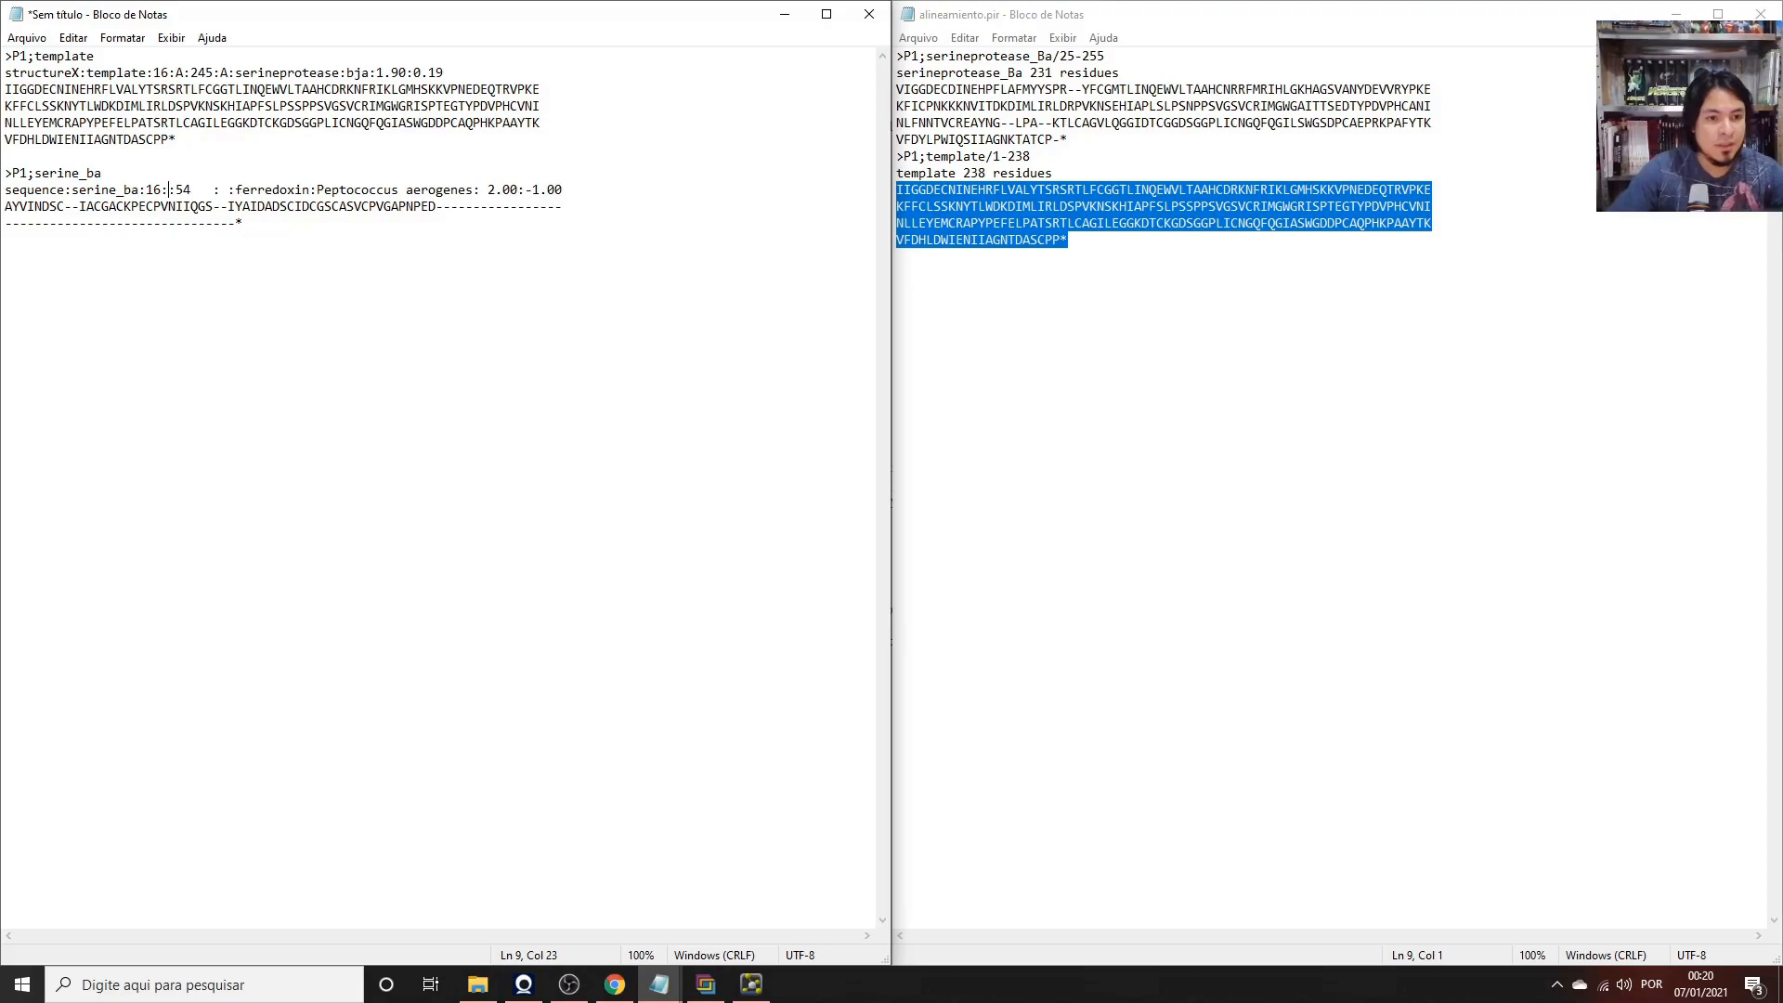
text(A)
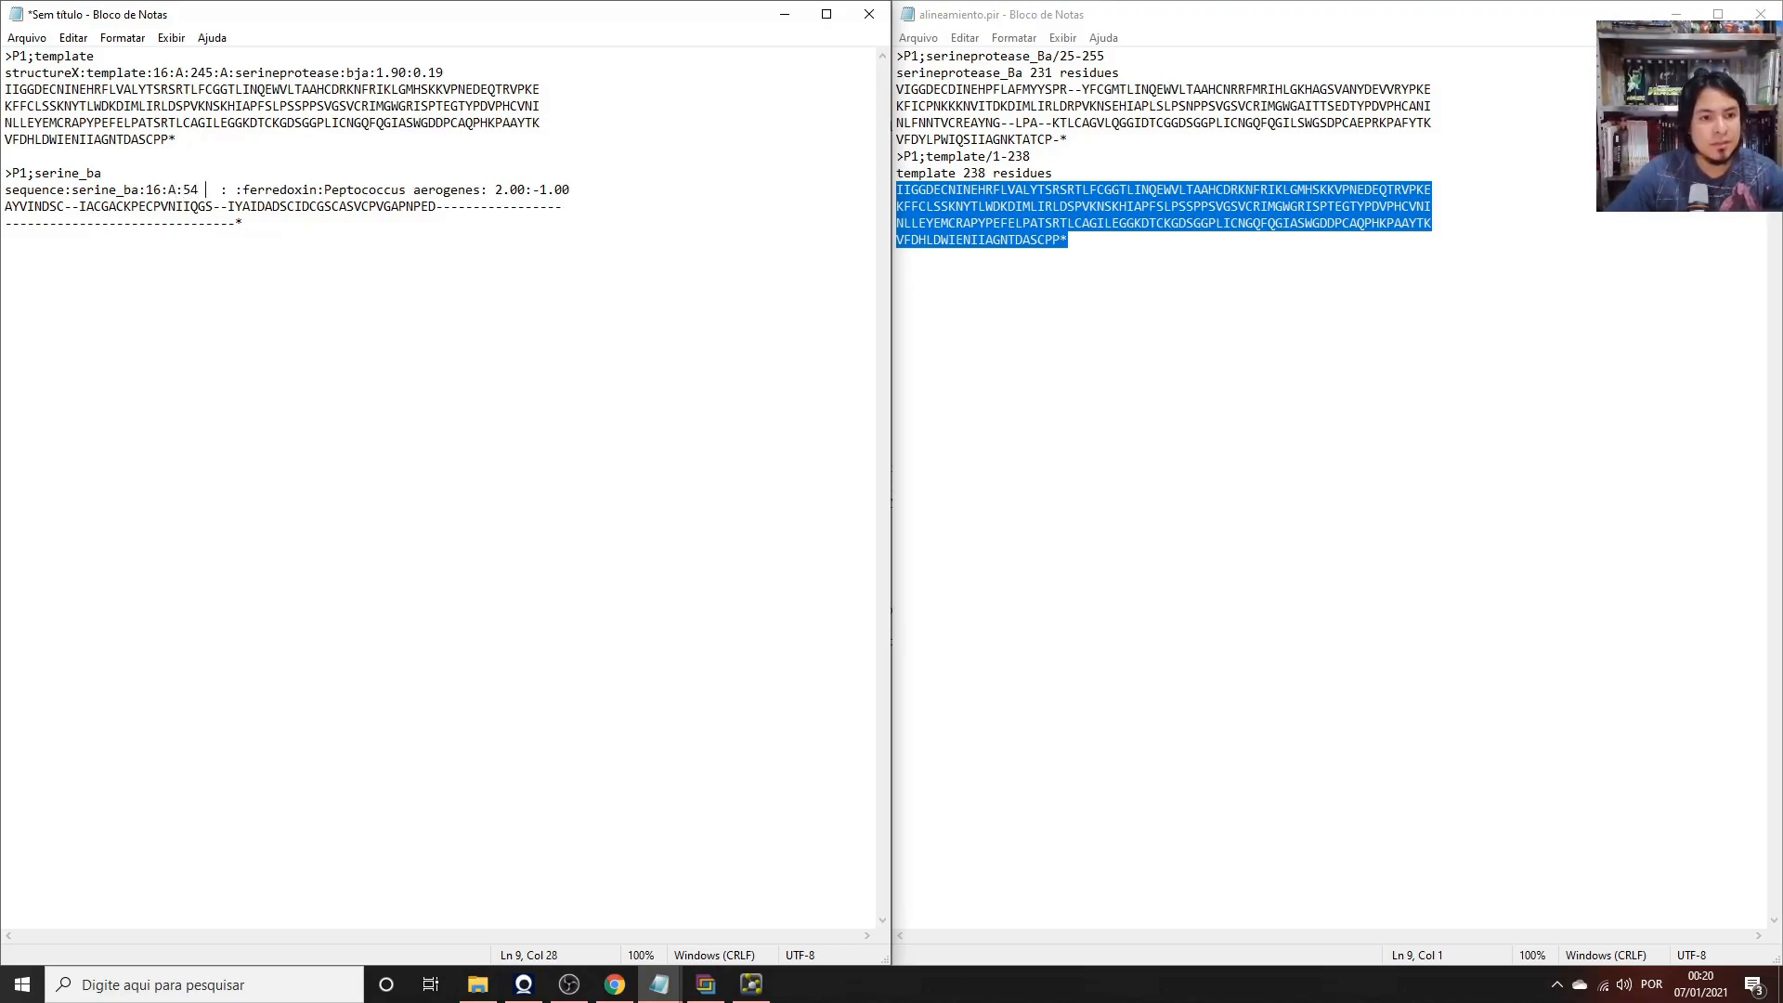
Set the second entry's end residue to 245 and its ending chain to A, removing the padding spaces.
key(BackSpace)
key(BackSpace)
key(BackSpace)
key(BackSpace)
key(BackSpace)
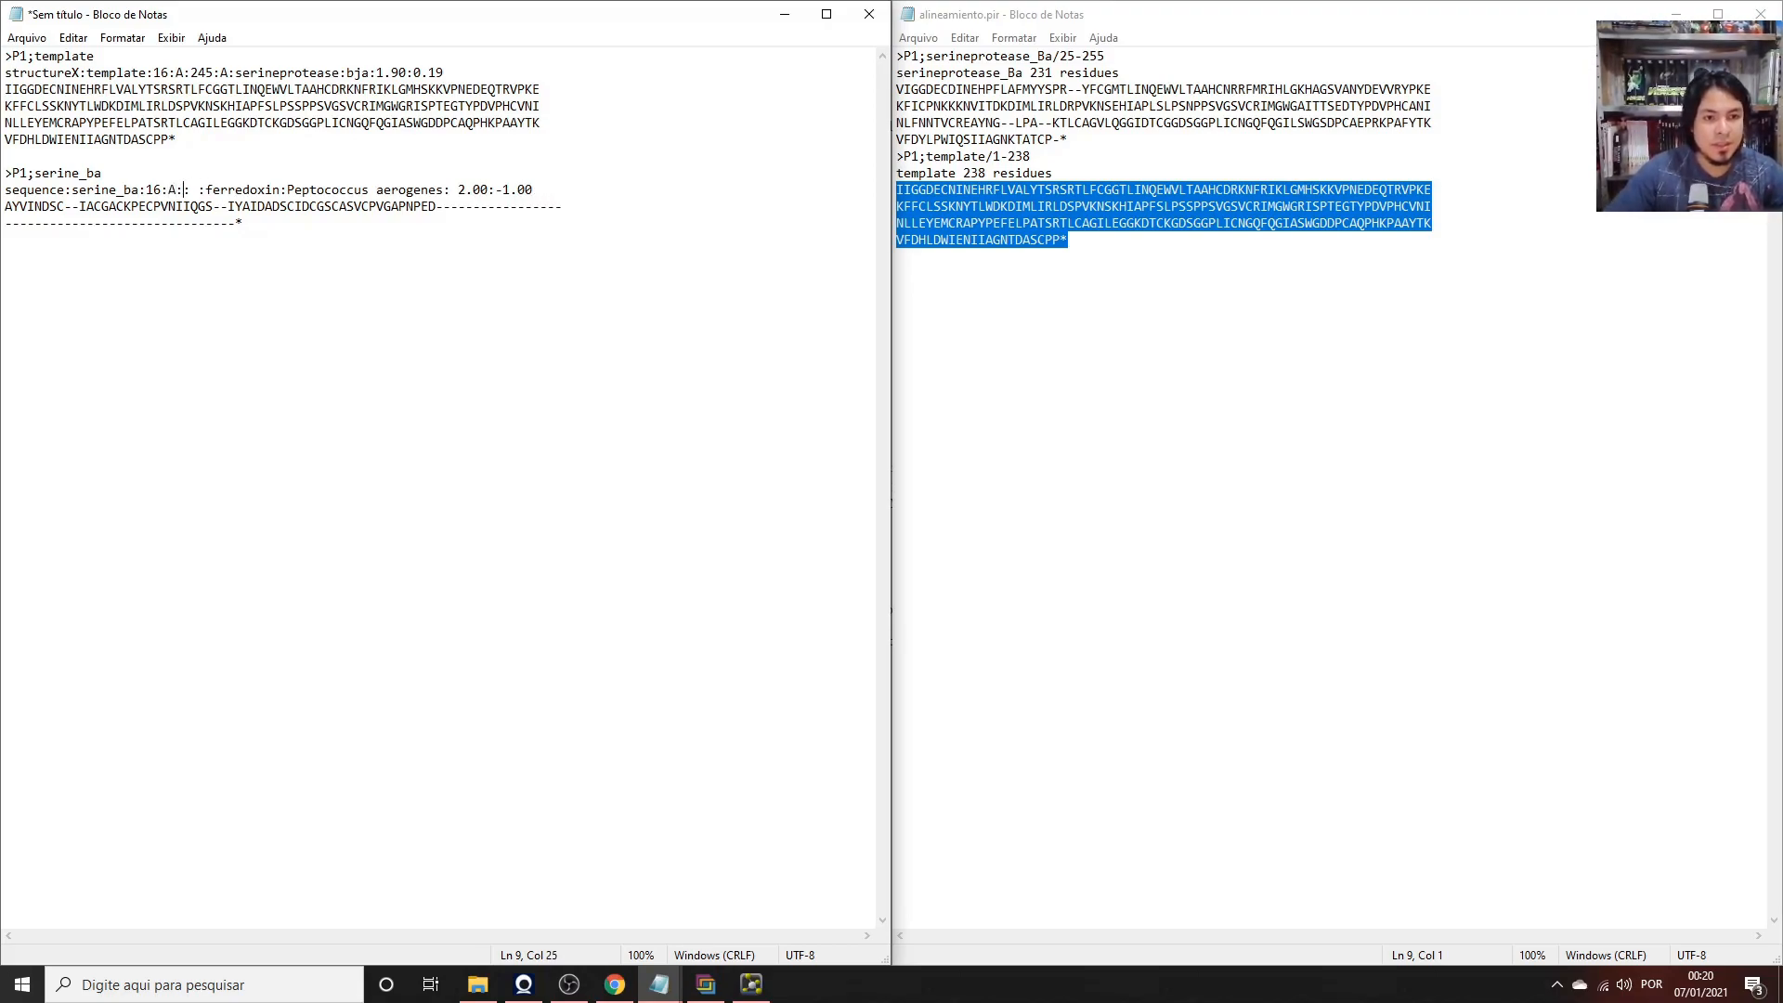
text(245)
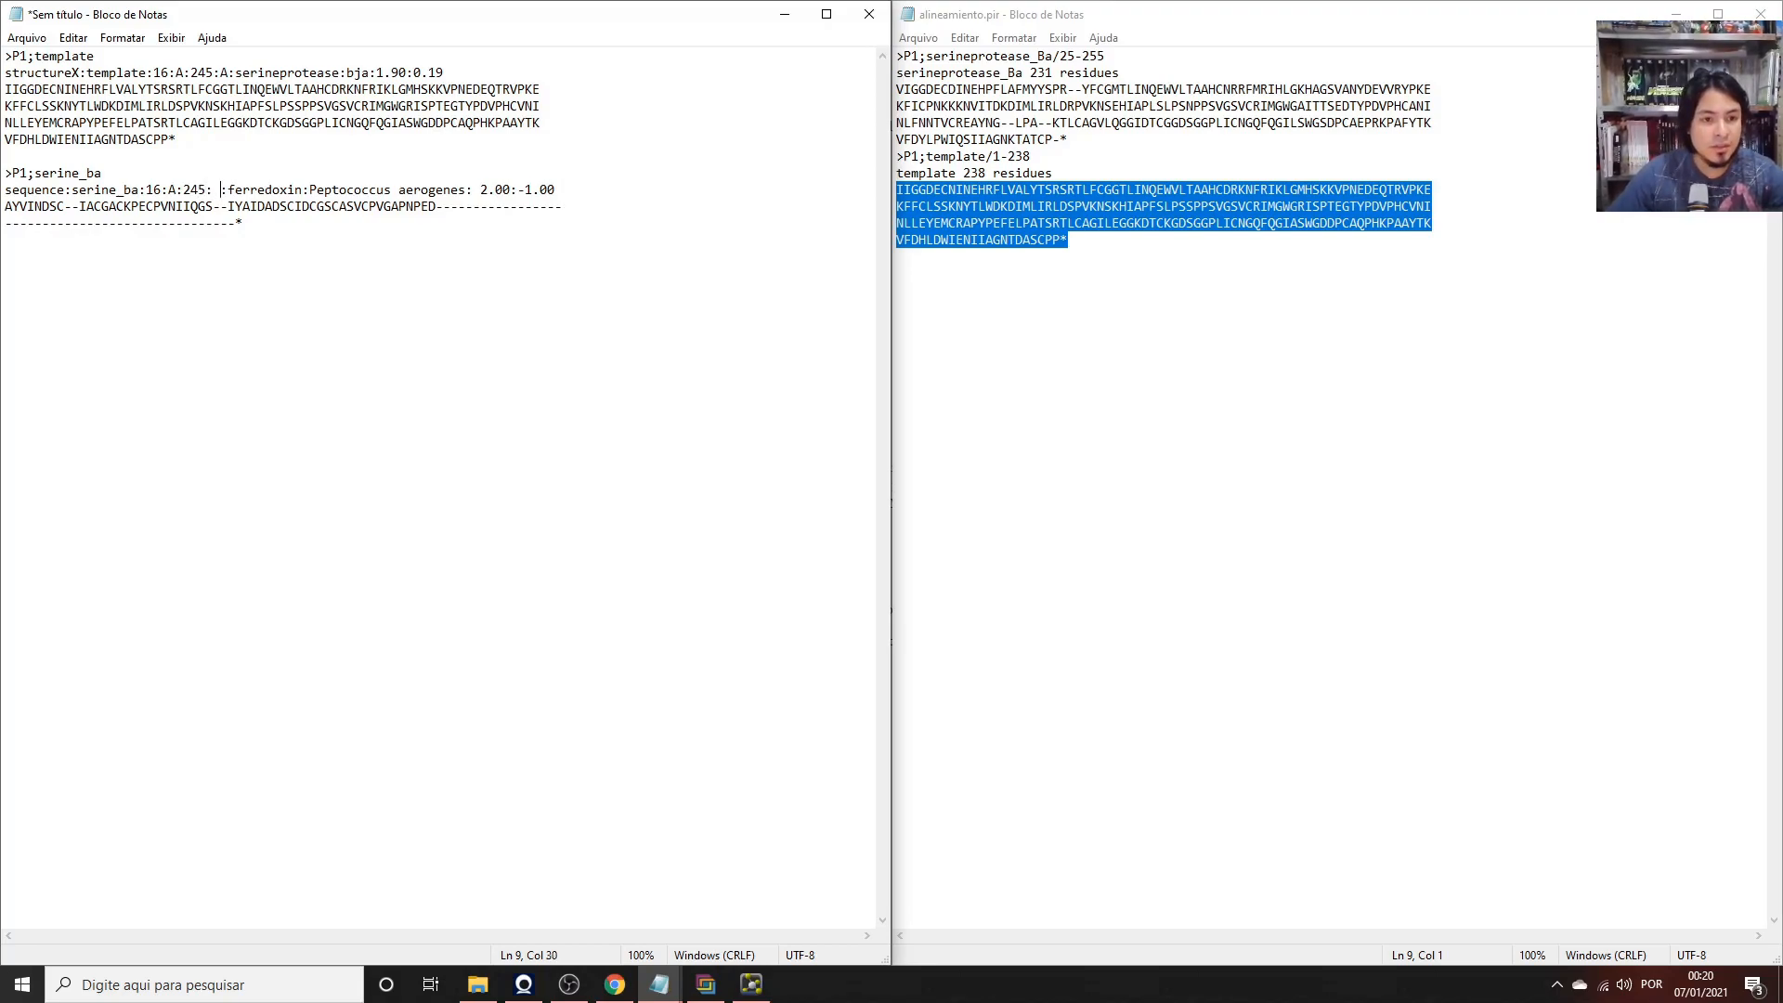
key(BackSpace)
text(A)
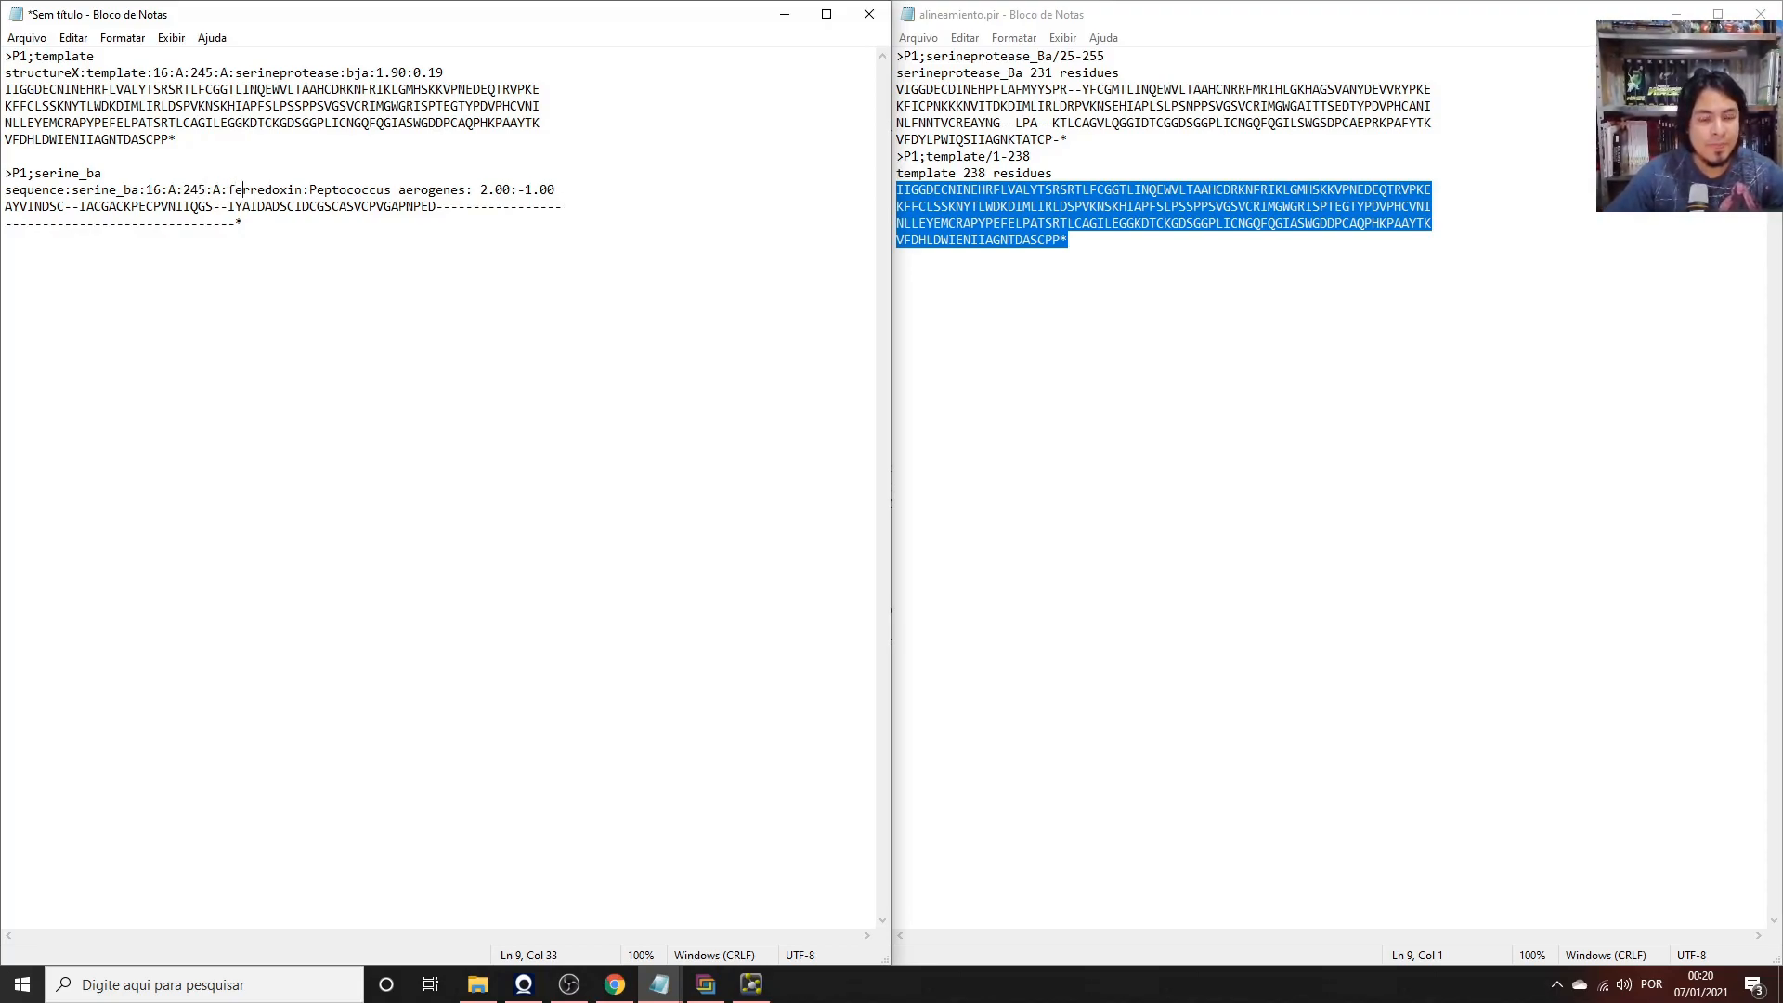
Replace the protein name ferredoxin in the second entry's sequence description line with serineprotease.
key(Right)
key(Right)
key(BackSpace)
key(BackSpace)
key(BackSpace)
key(BackSpace)
key(BackSpace)
key(BackSpace)
key(BackSpace)
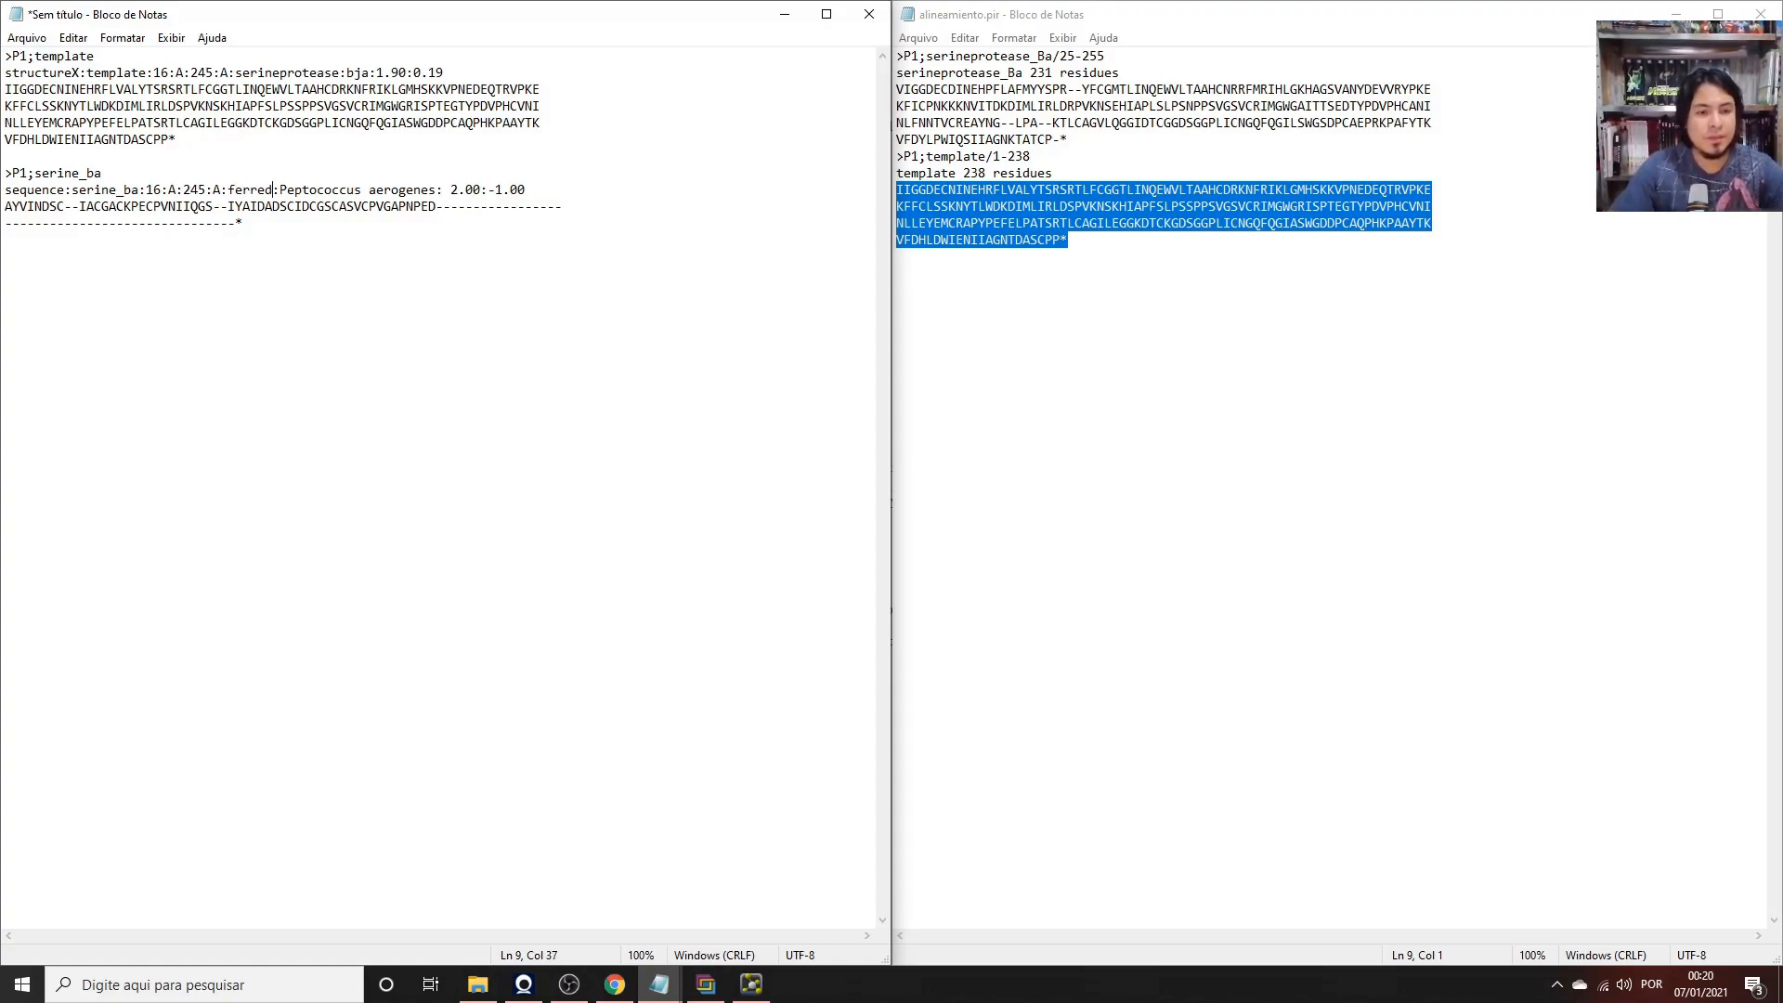
key(BackSpace)
key(BackSpace)
key(BackSpace)
text(serine)
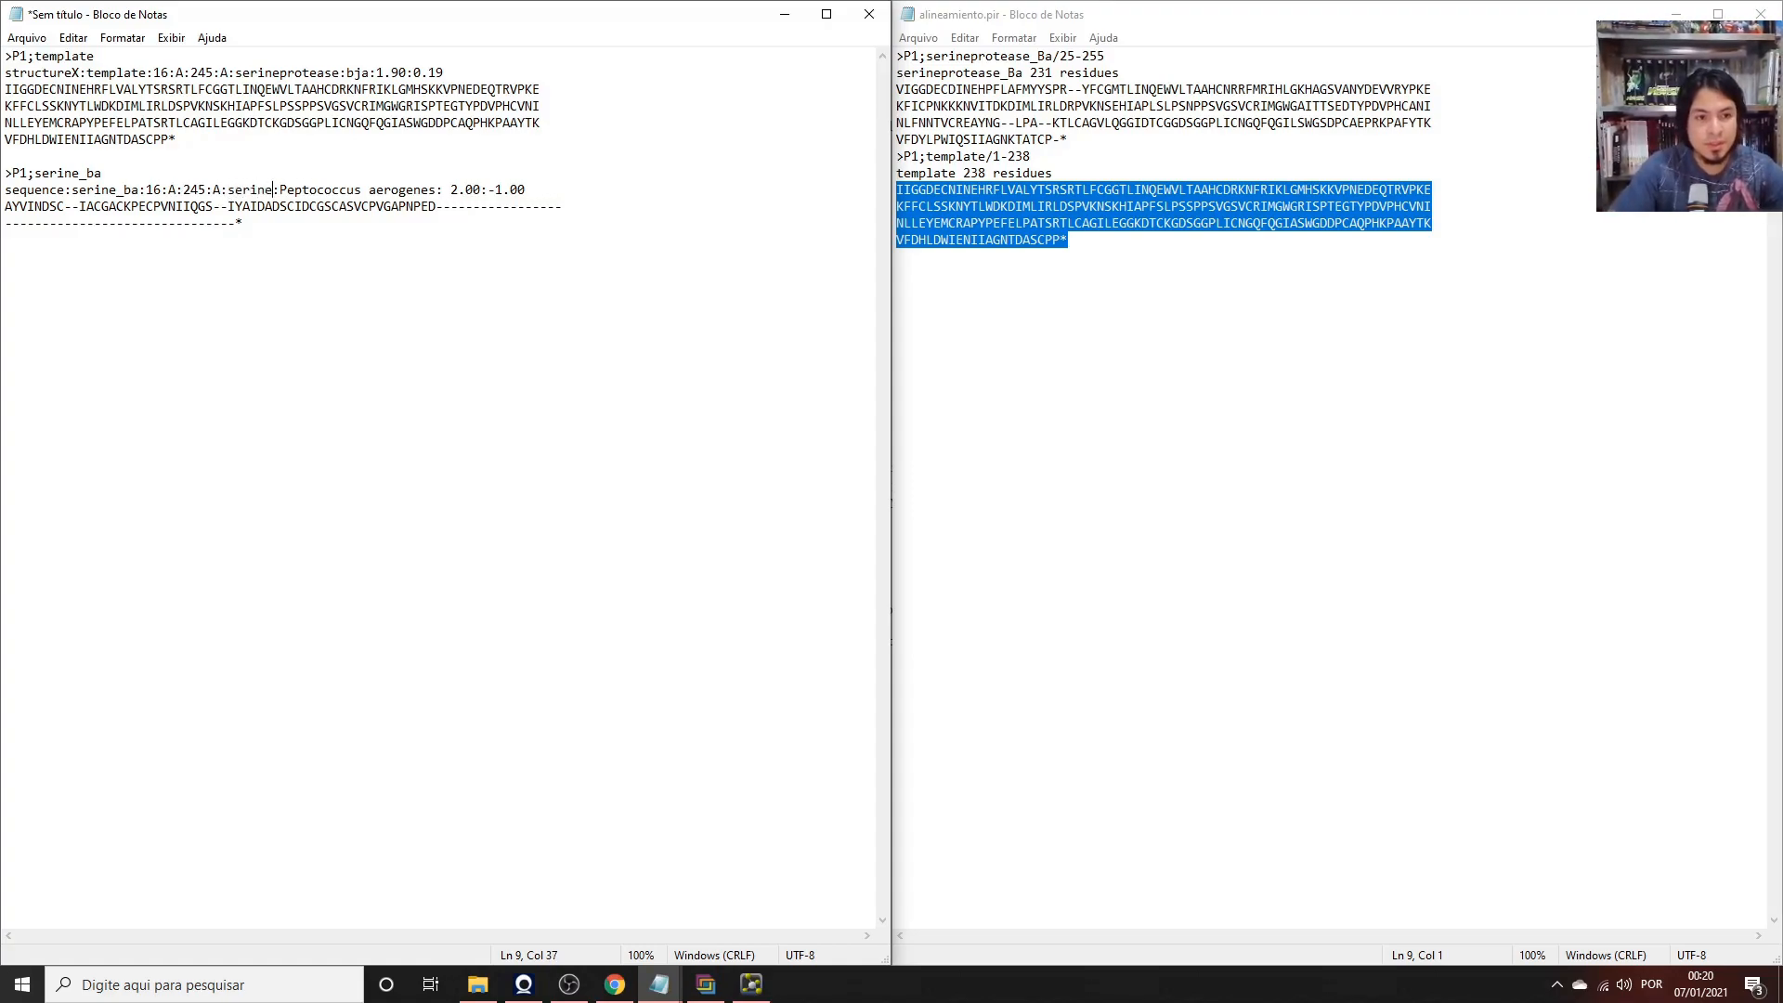
text(protease)
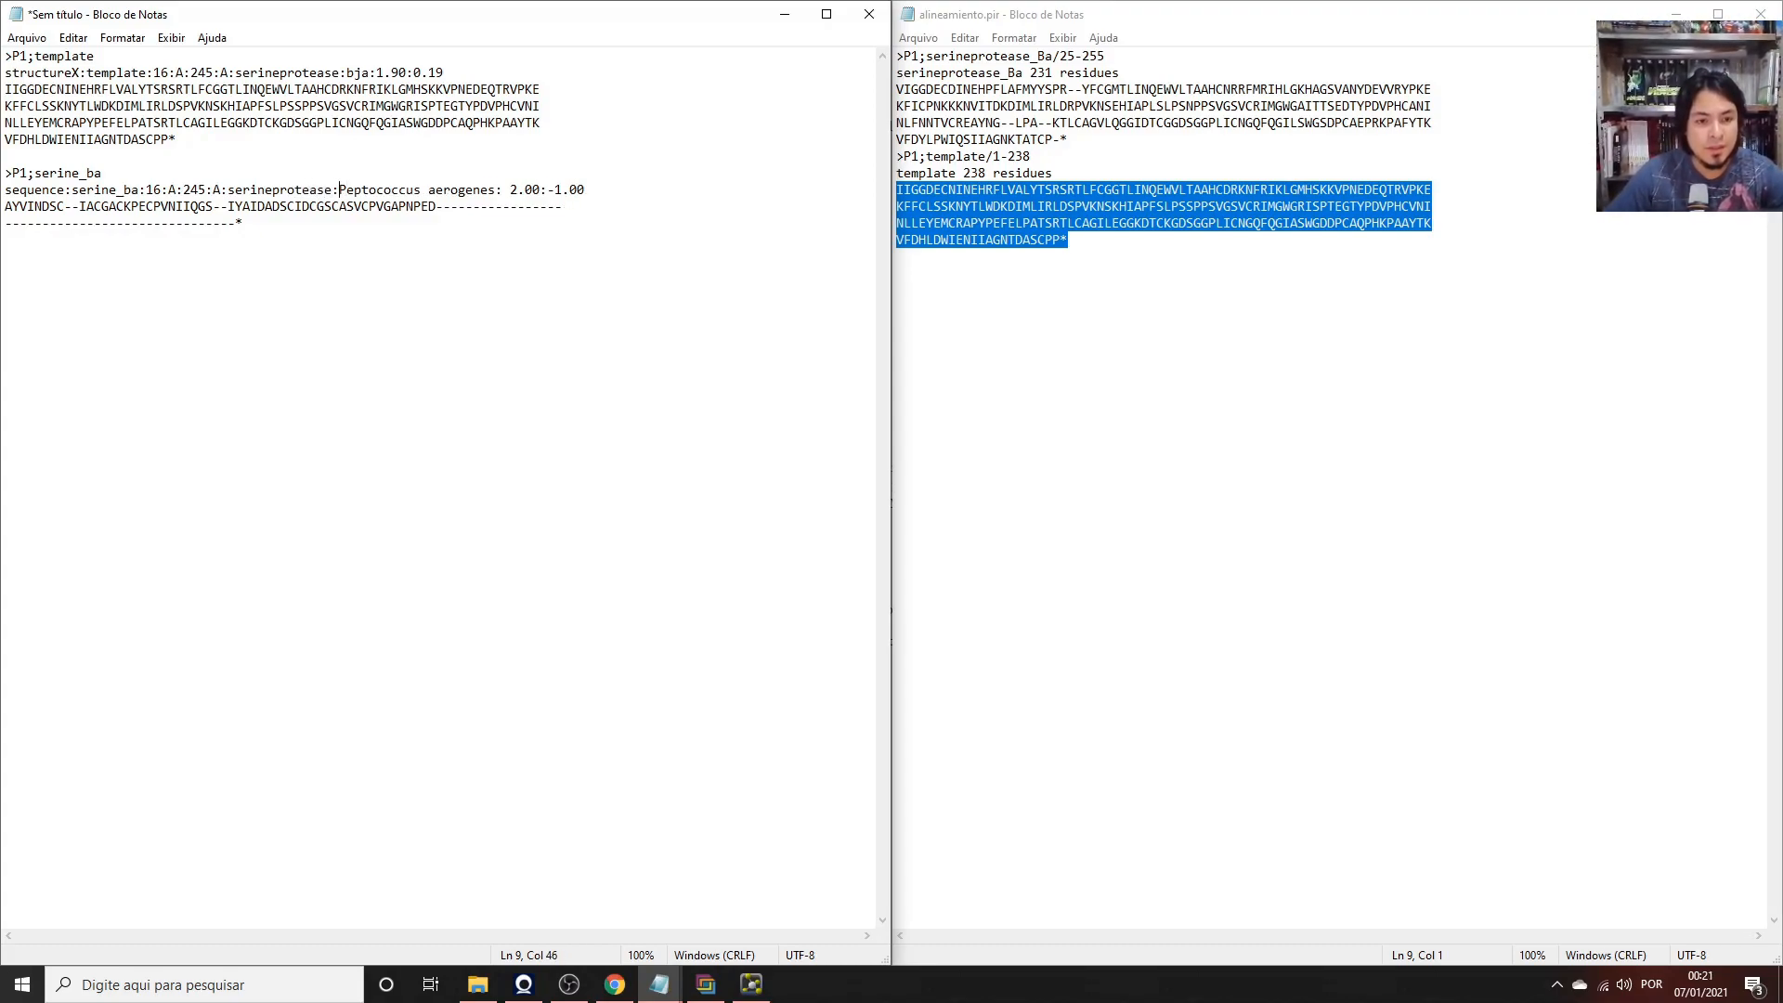
Replace the source organism in the second entry's description line with ba and remove the space before 2.00.
drag(340, 190, 496, 190)
text(ba)
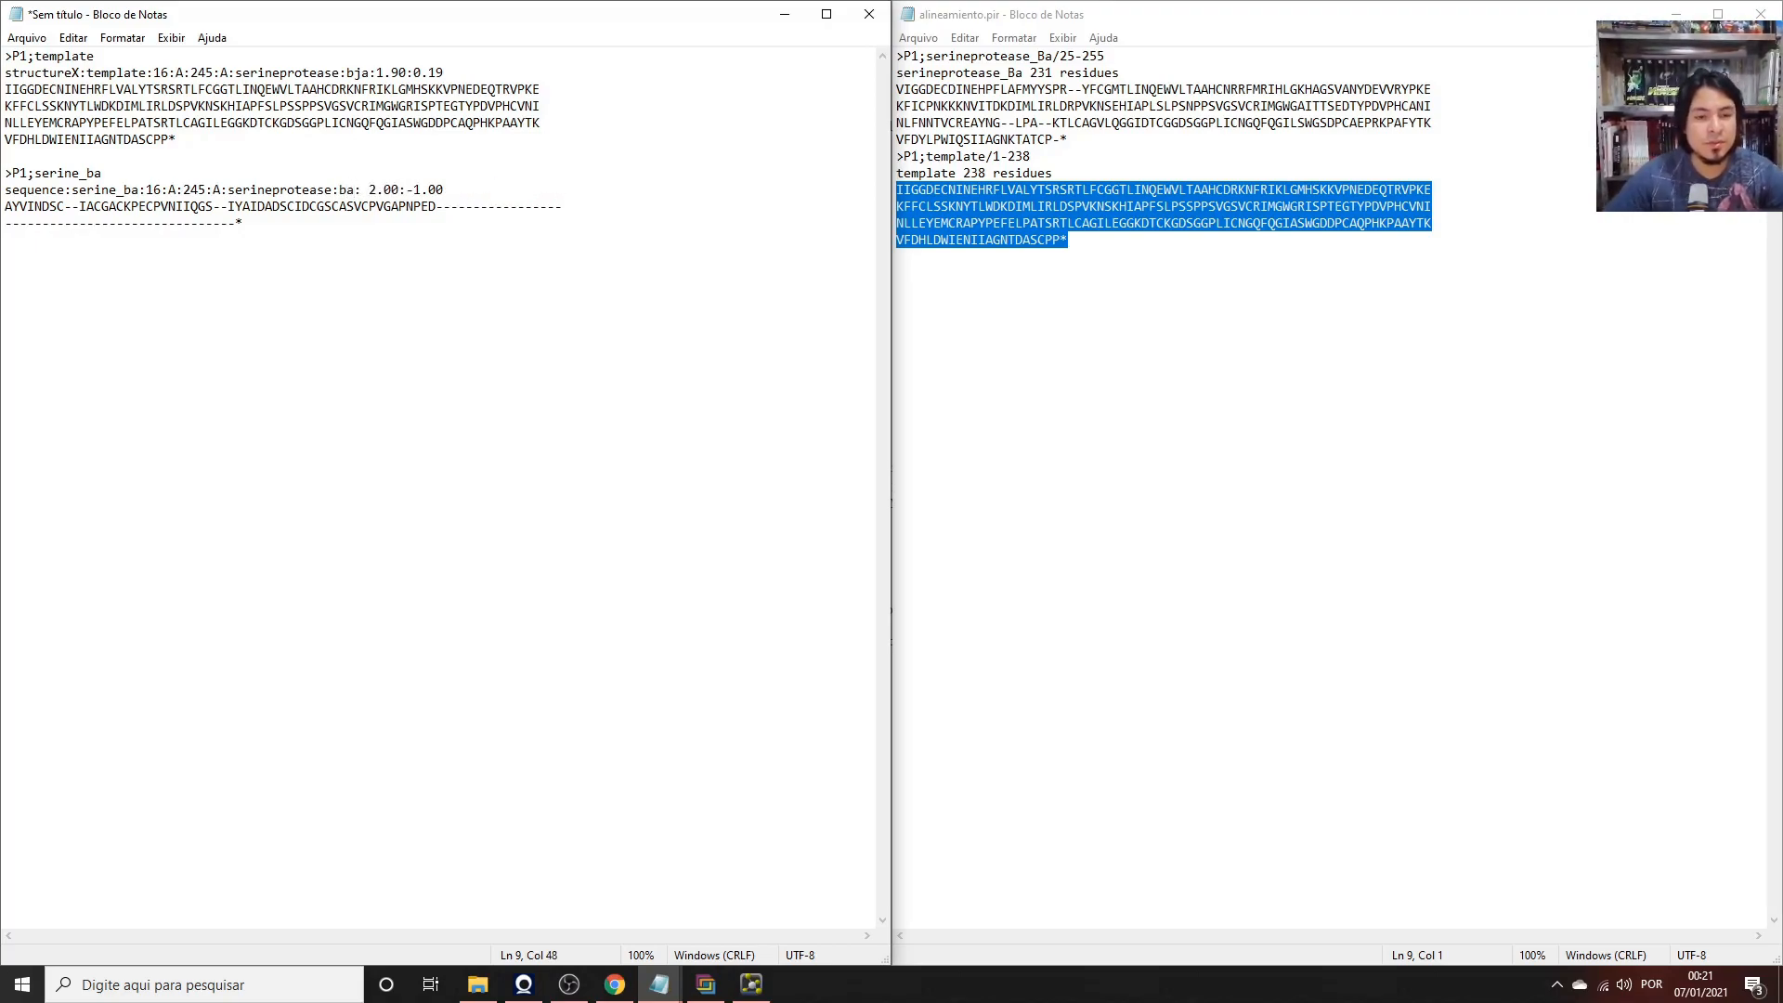
key(BackSpace)
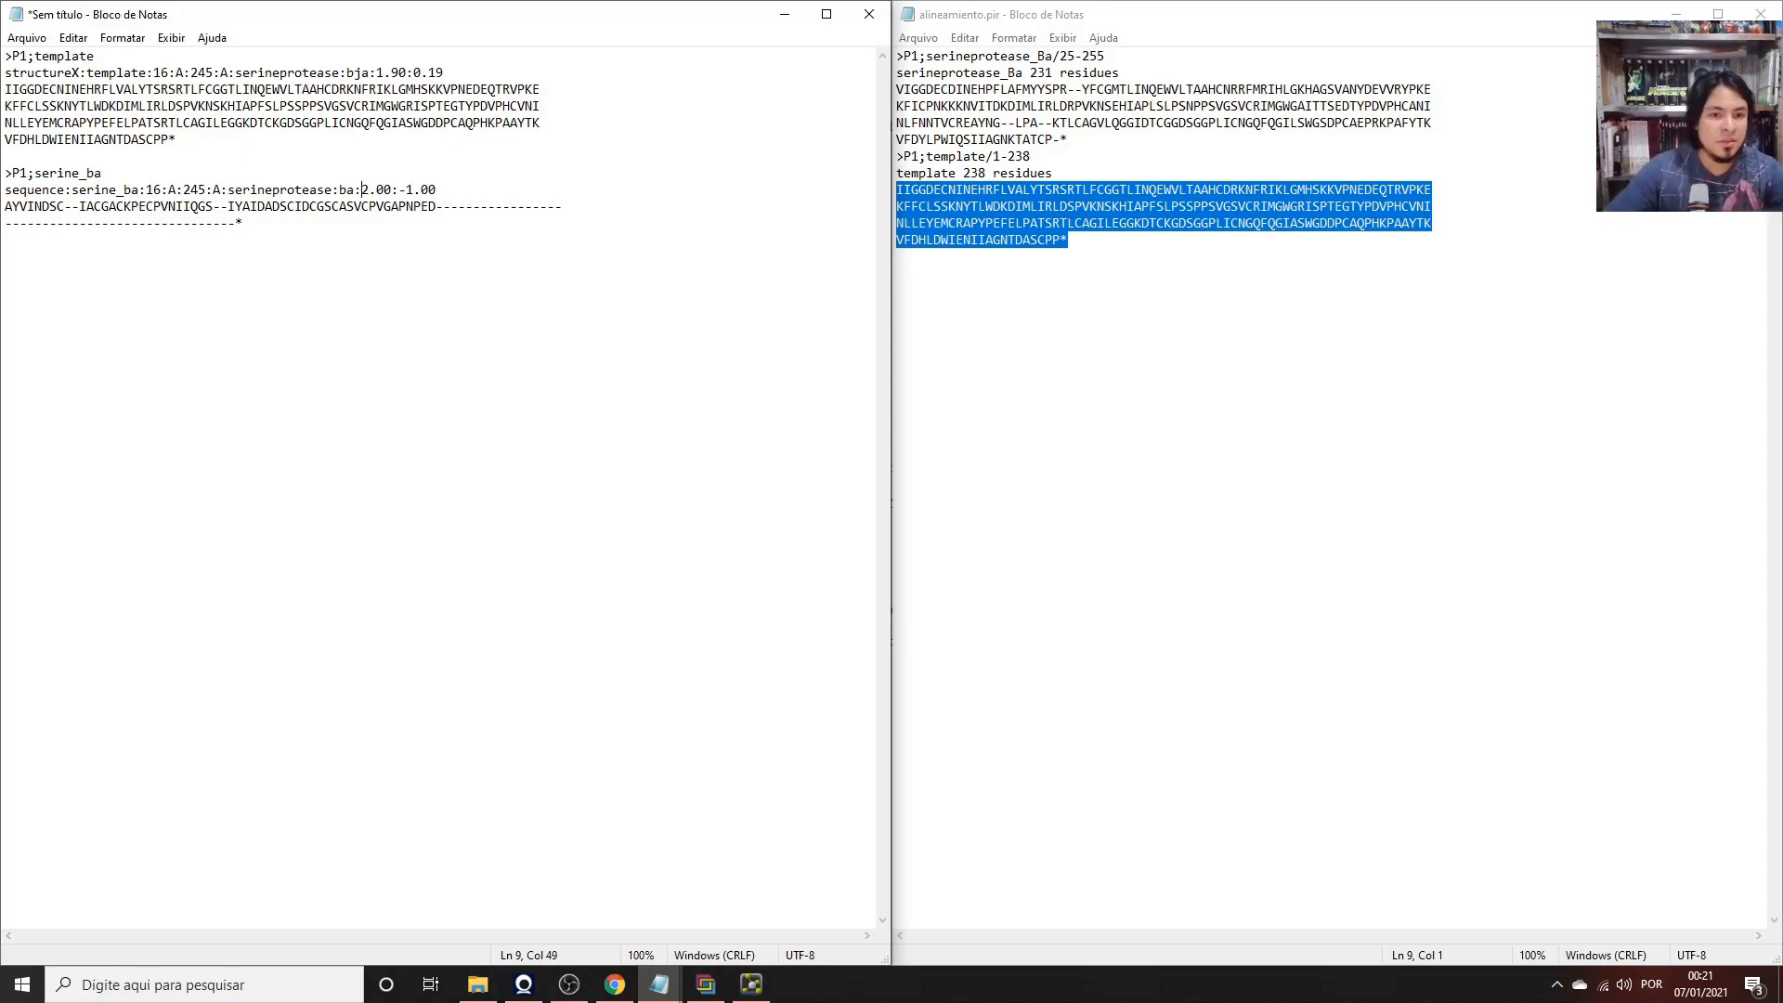
Replace the second entry's sample sequence with the aligned serineprotease_Ba sequence copied from alineamiento.pir, and maximize the edited document's window.
drag(1084, 131, 890, 91)
right_click(938, 96)
click(977, 160)
drag(243, 223, 3, 213)
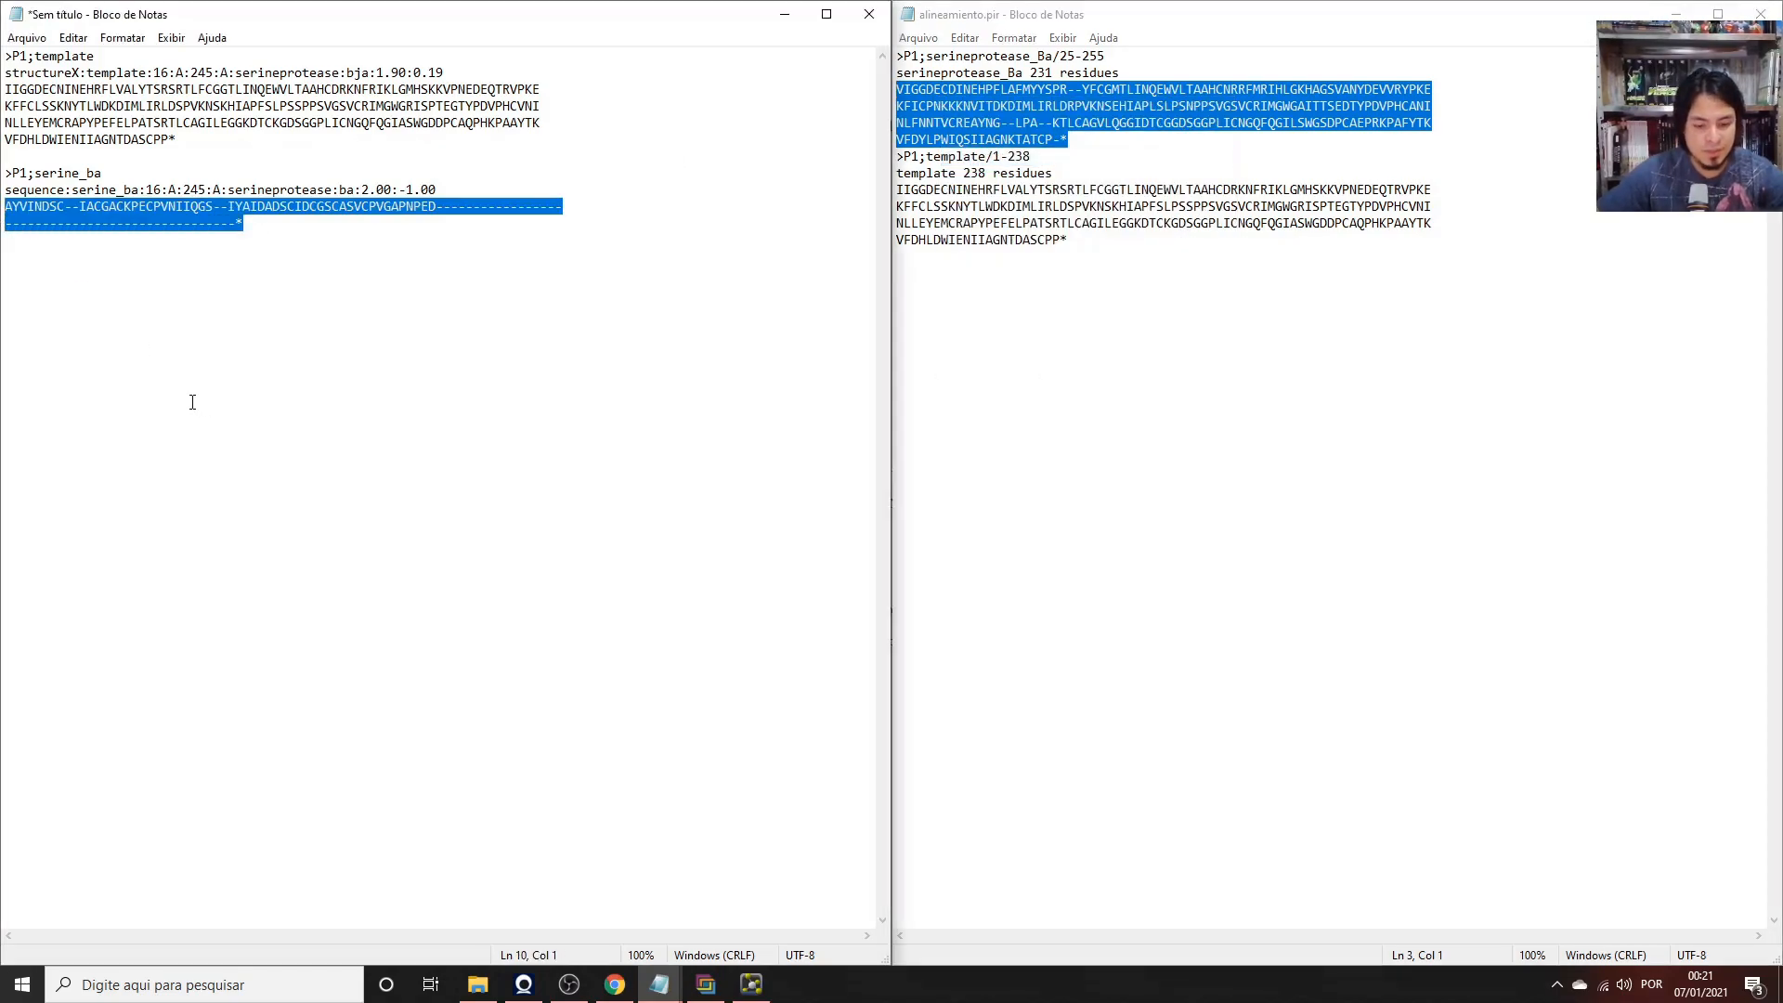
key(ctrl+v)
drag(591, 19, 704, 84)
click(878, 84)
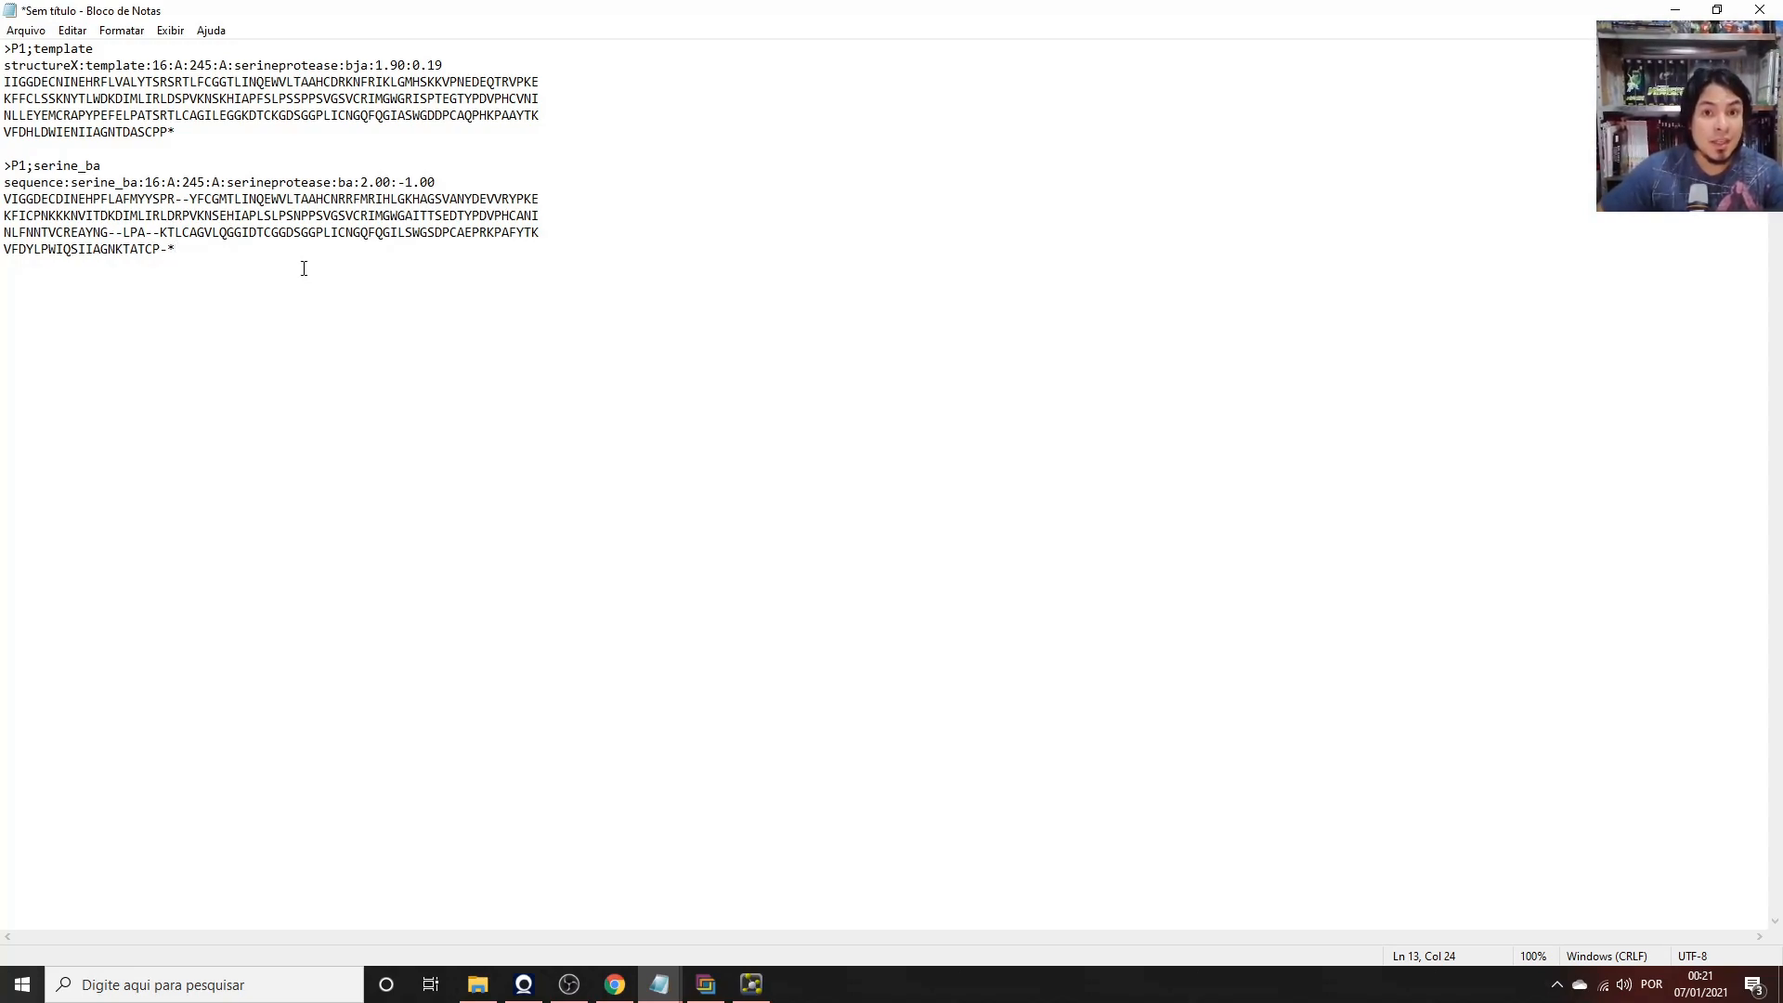
Save the alignment in the tutorial_modeller folder as alineamiento_2.pir, using the all-files type.
click(28, 31)
click(56, 134)
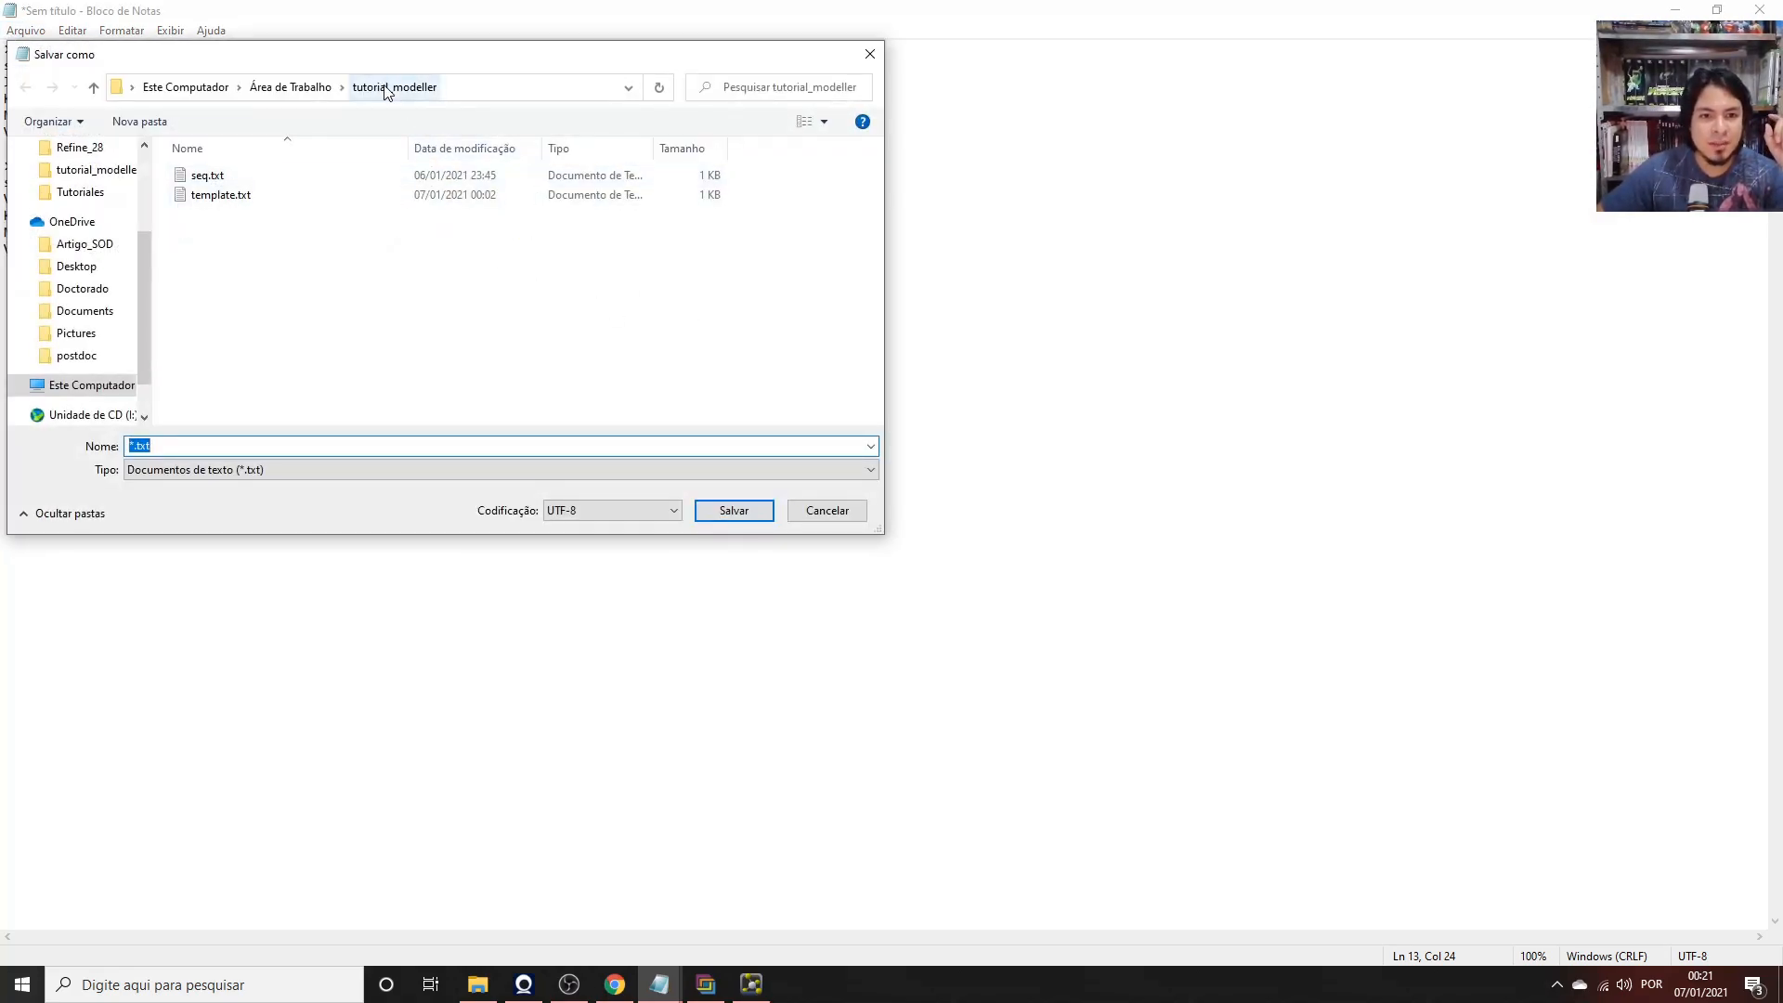
click(223, 472)
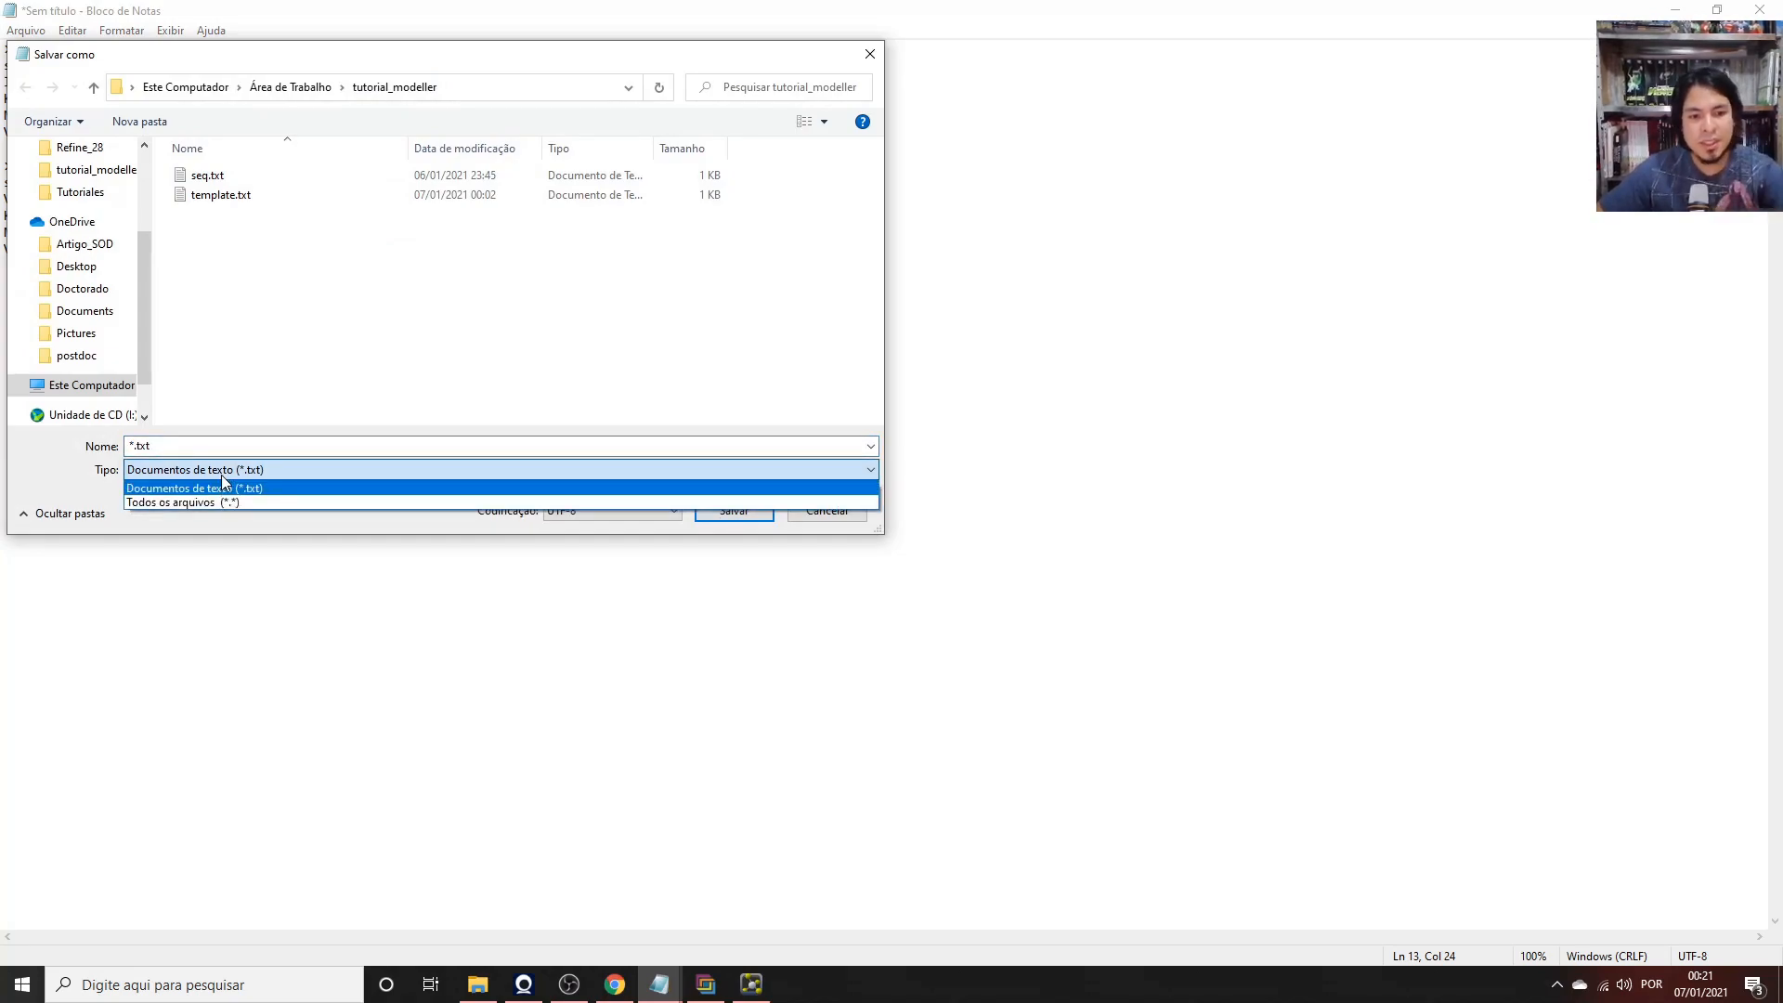
click(209, 502)
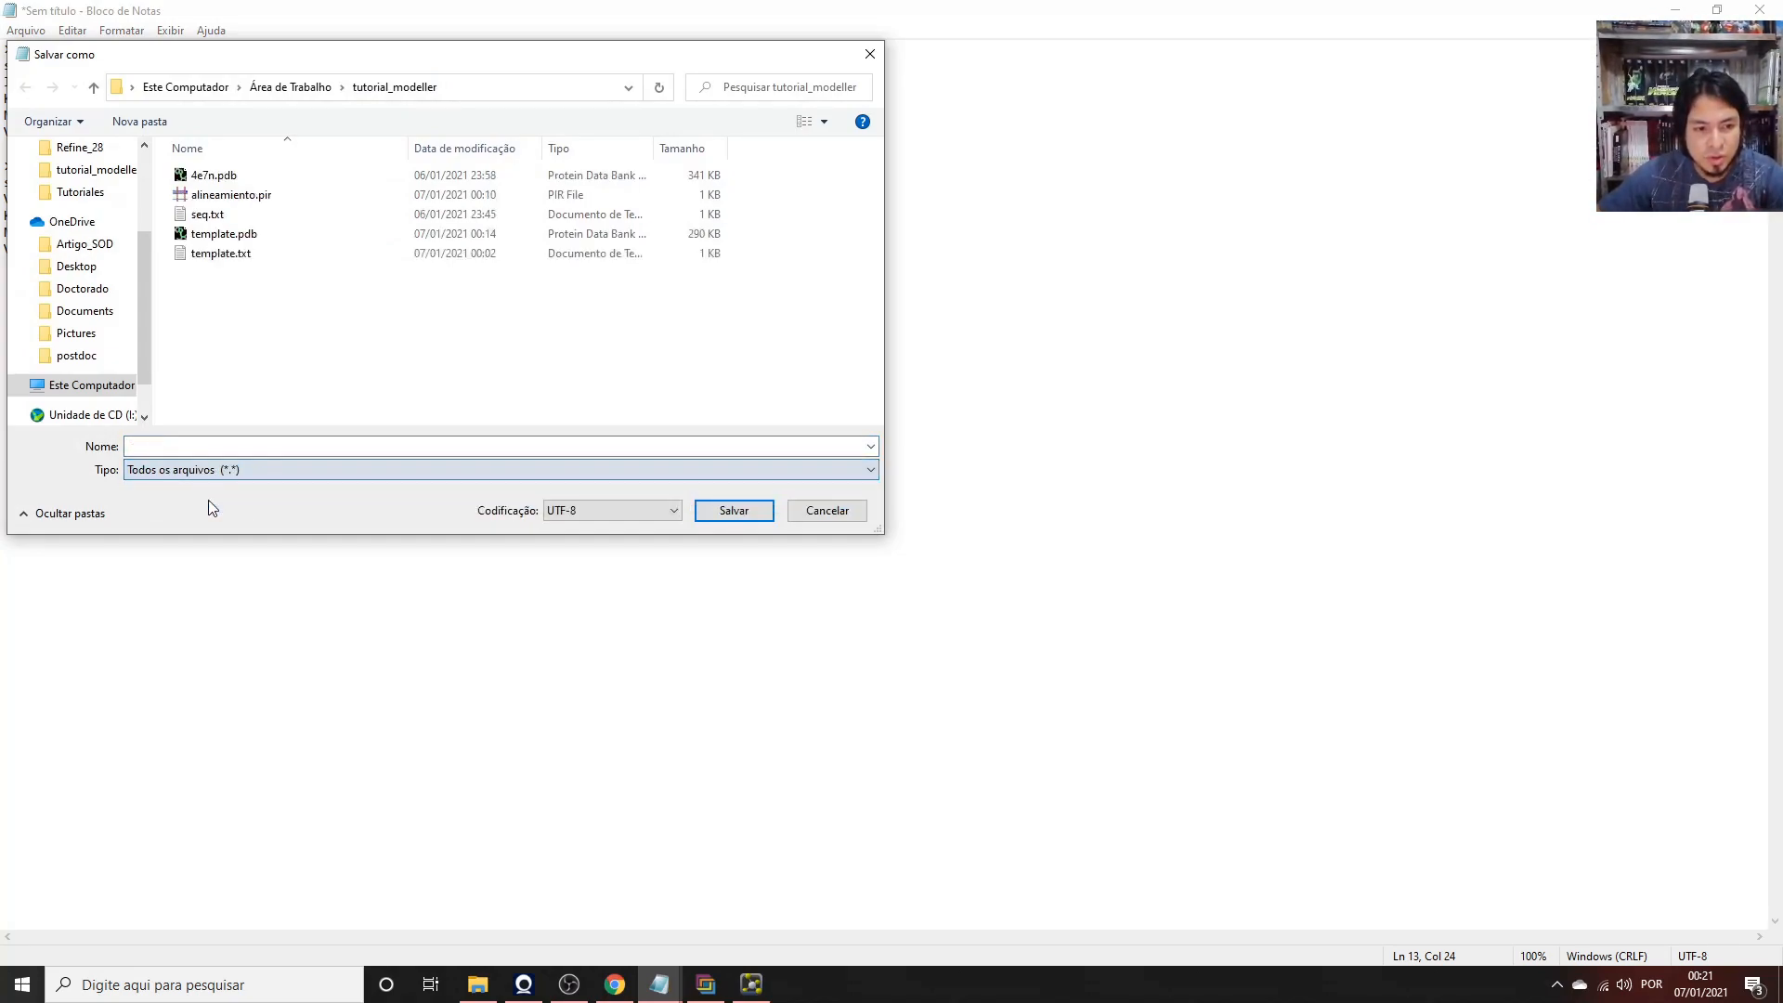
click(178, 451)
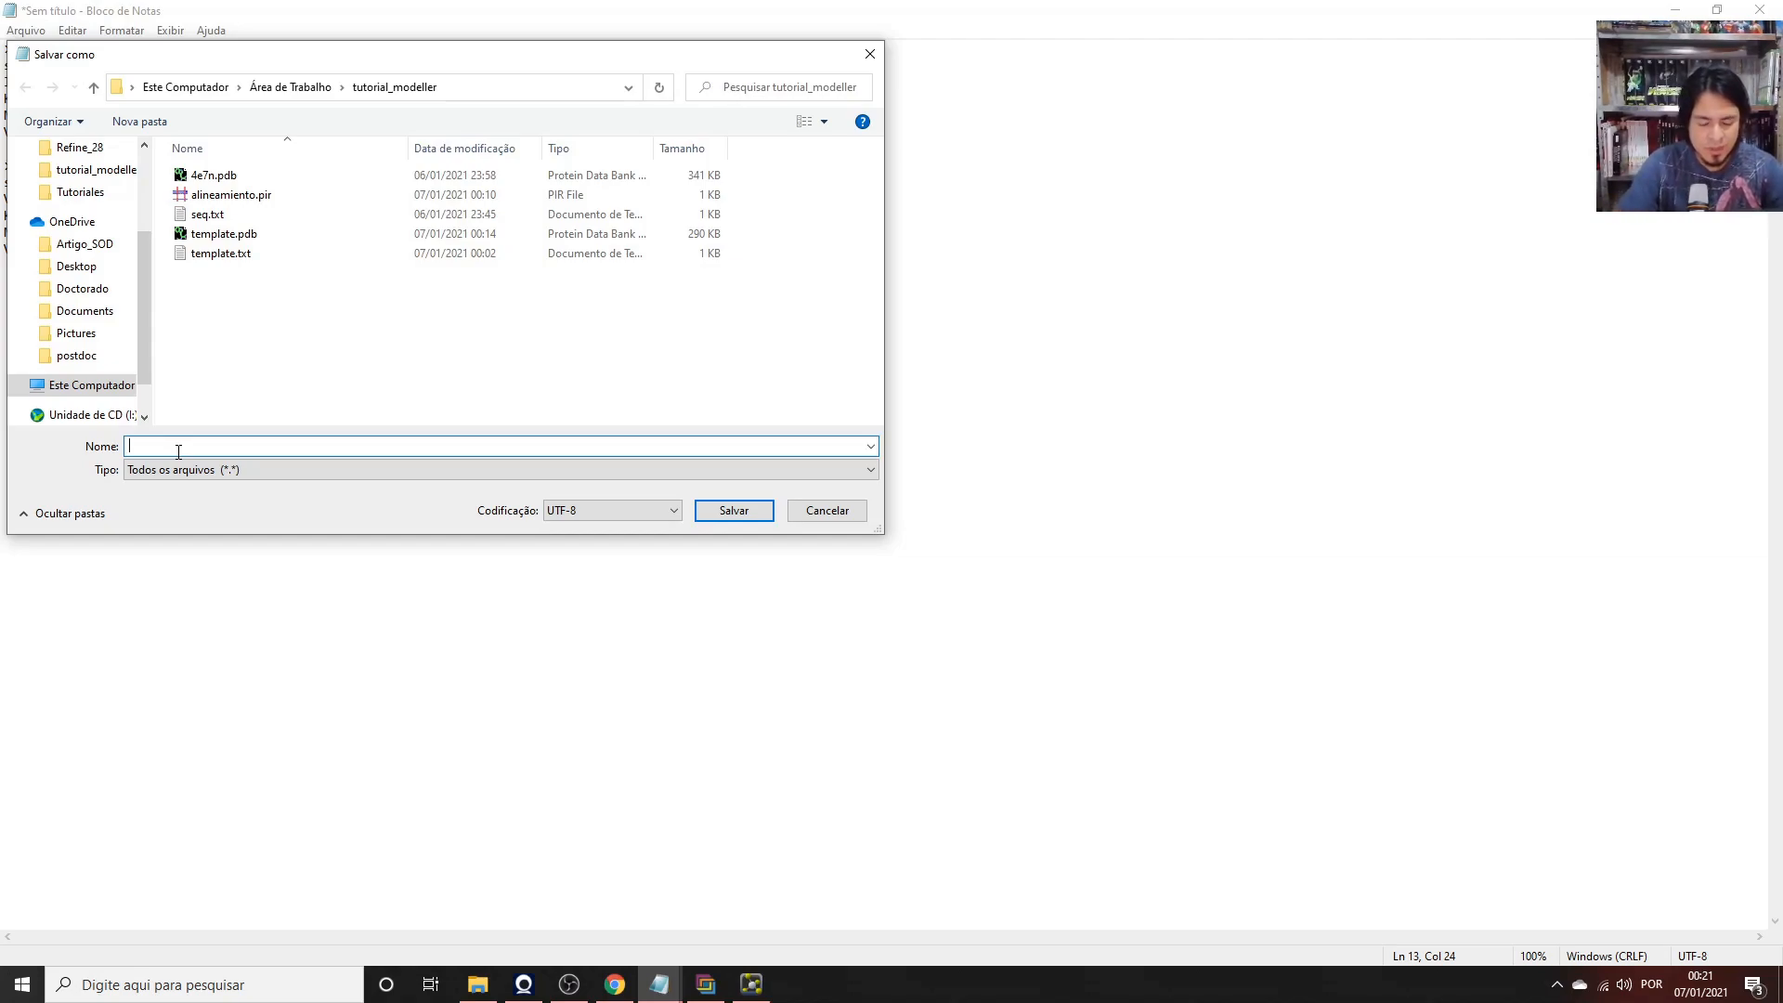
text(alineamiento)
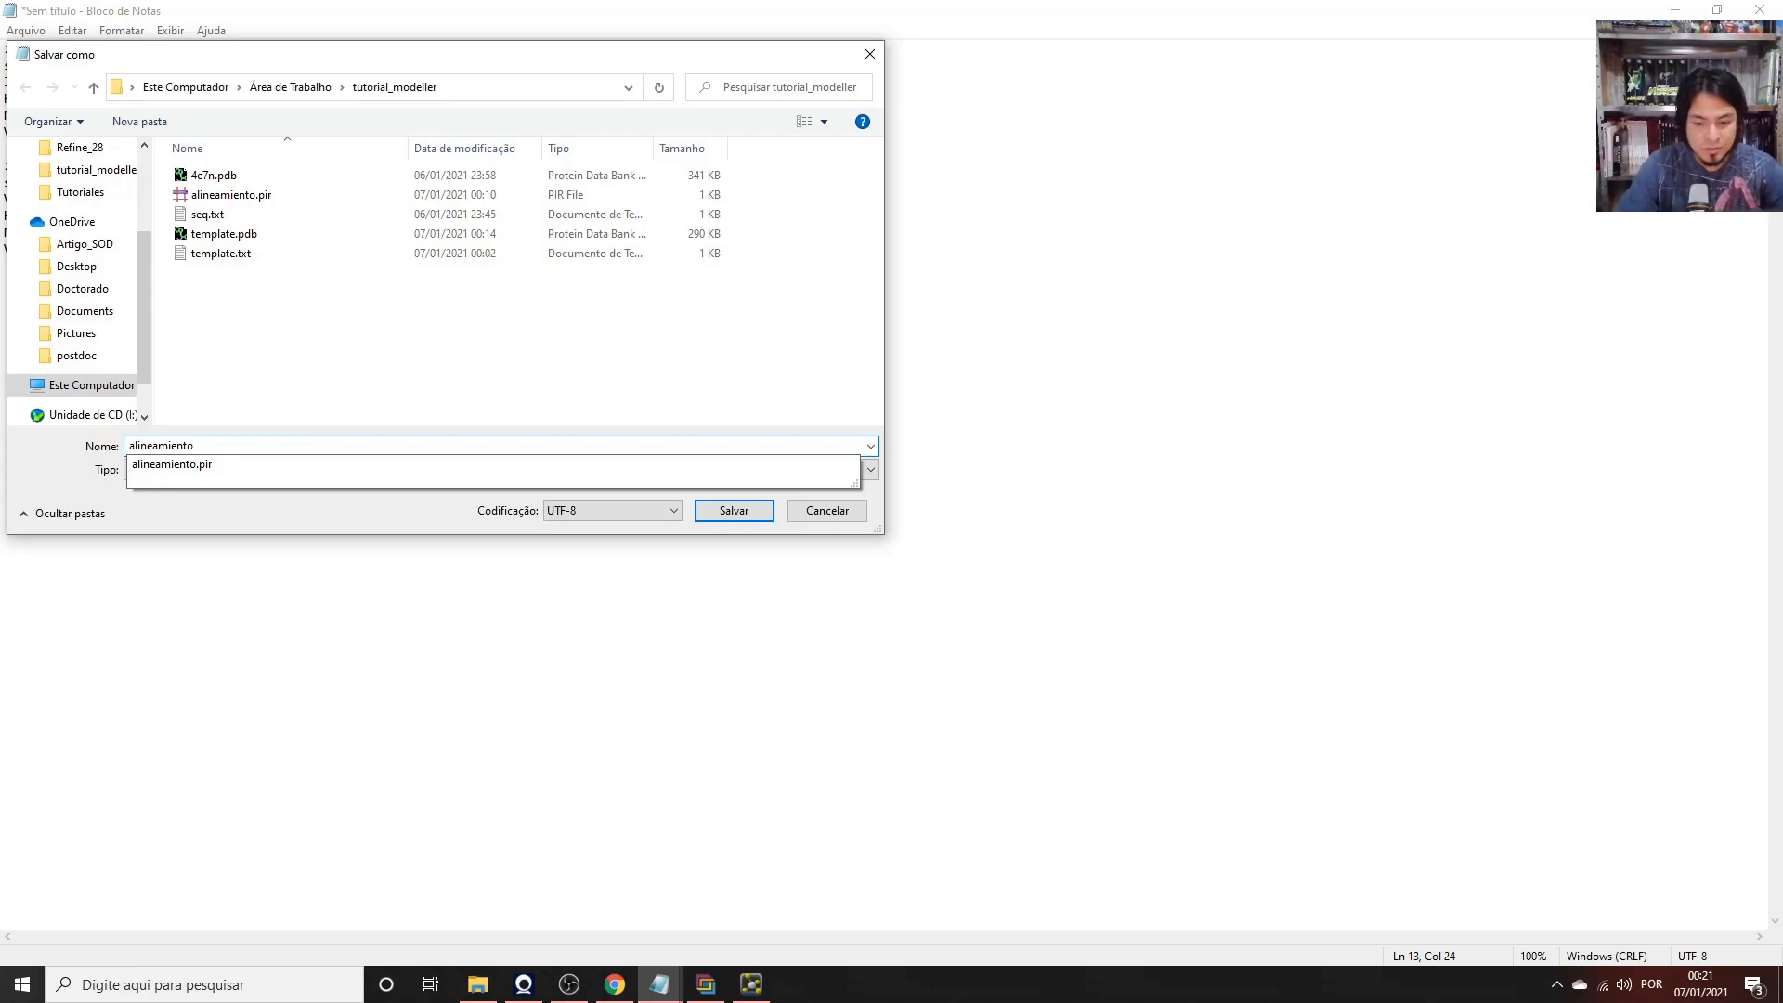
text(_2)
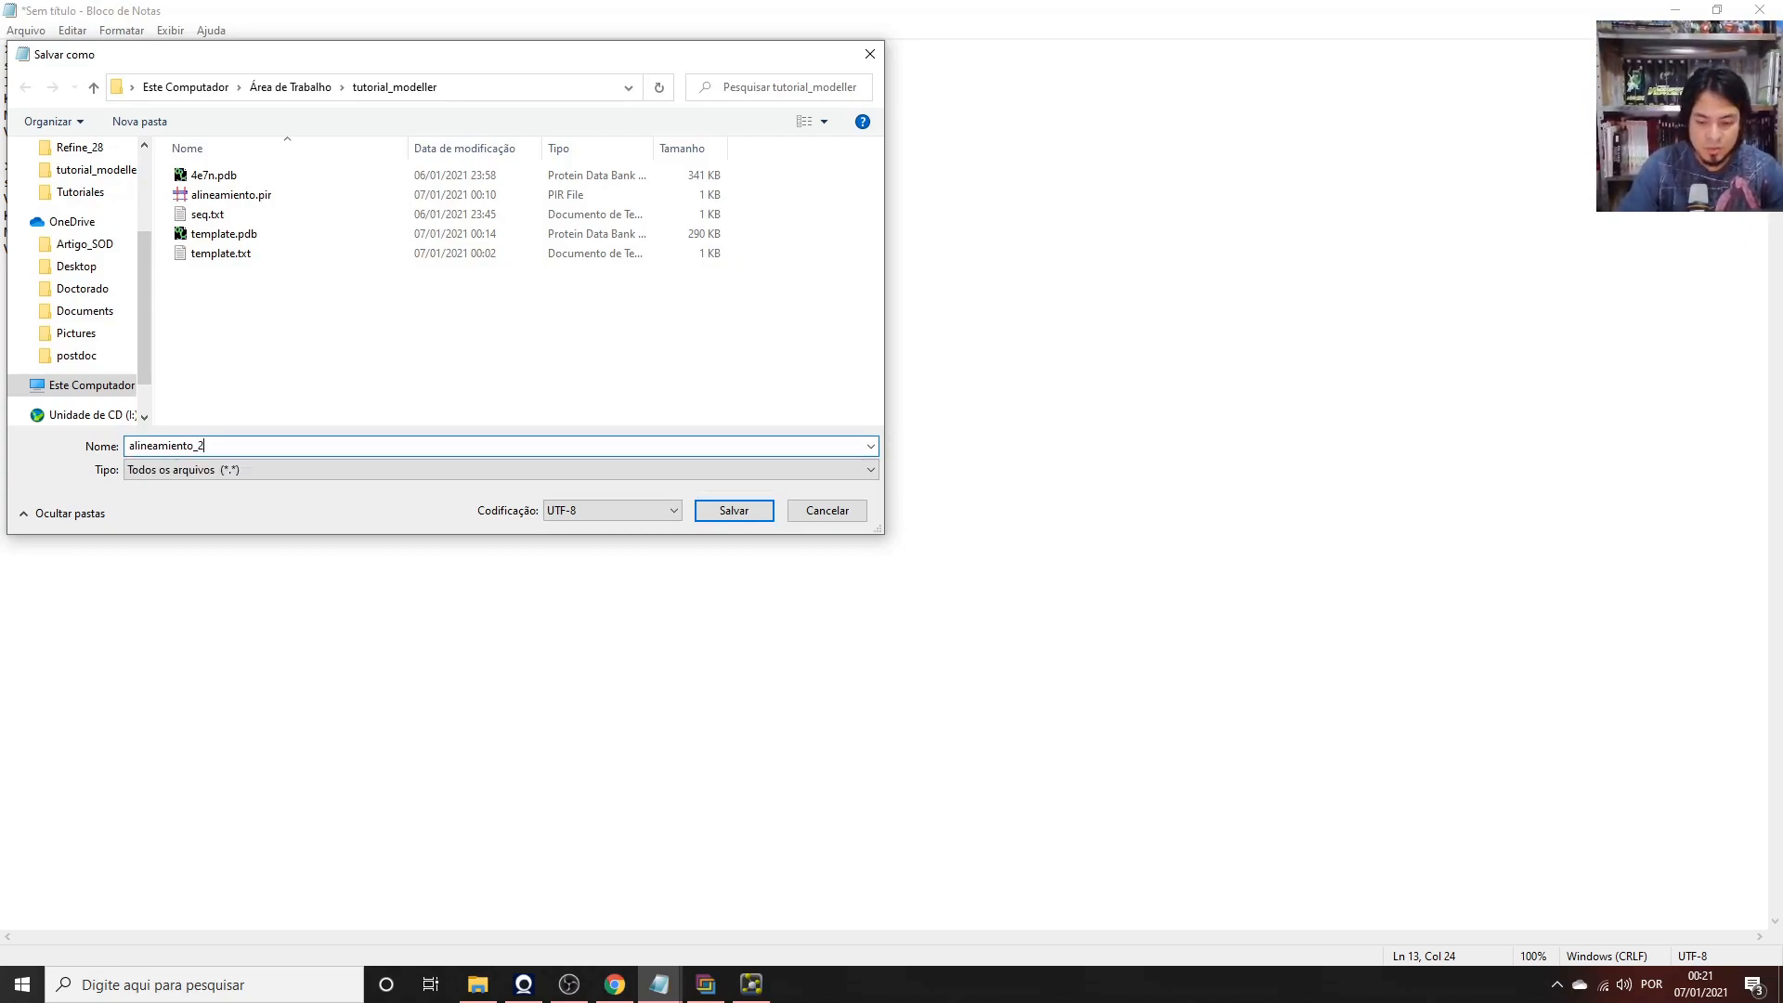
text(.pir)
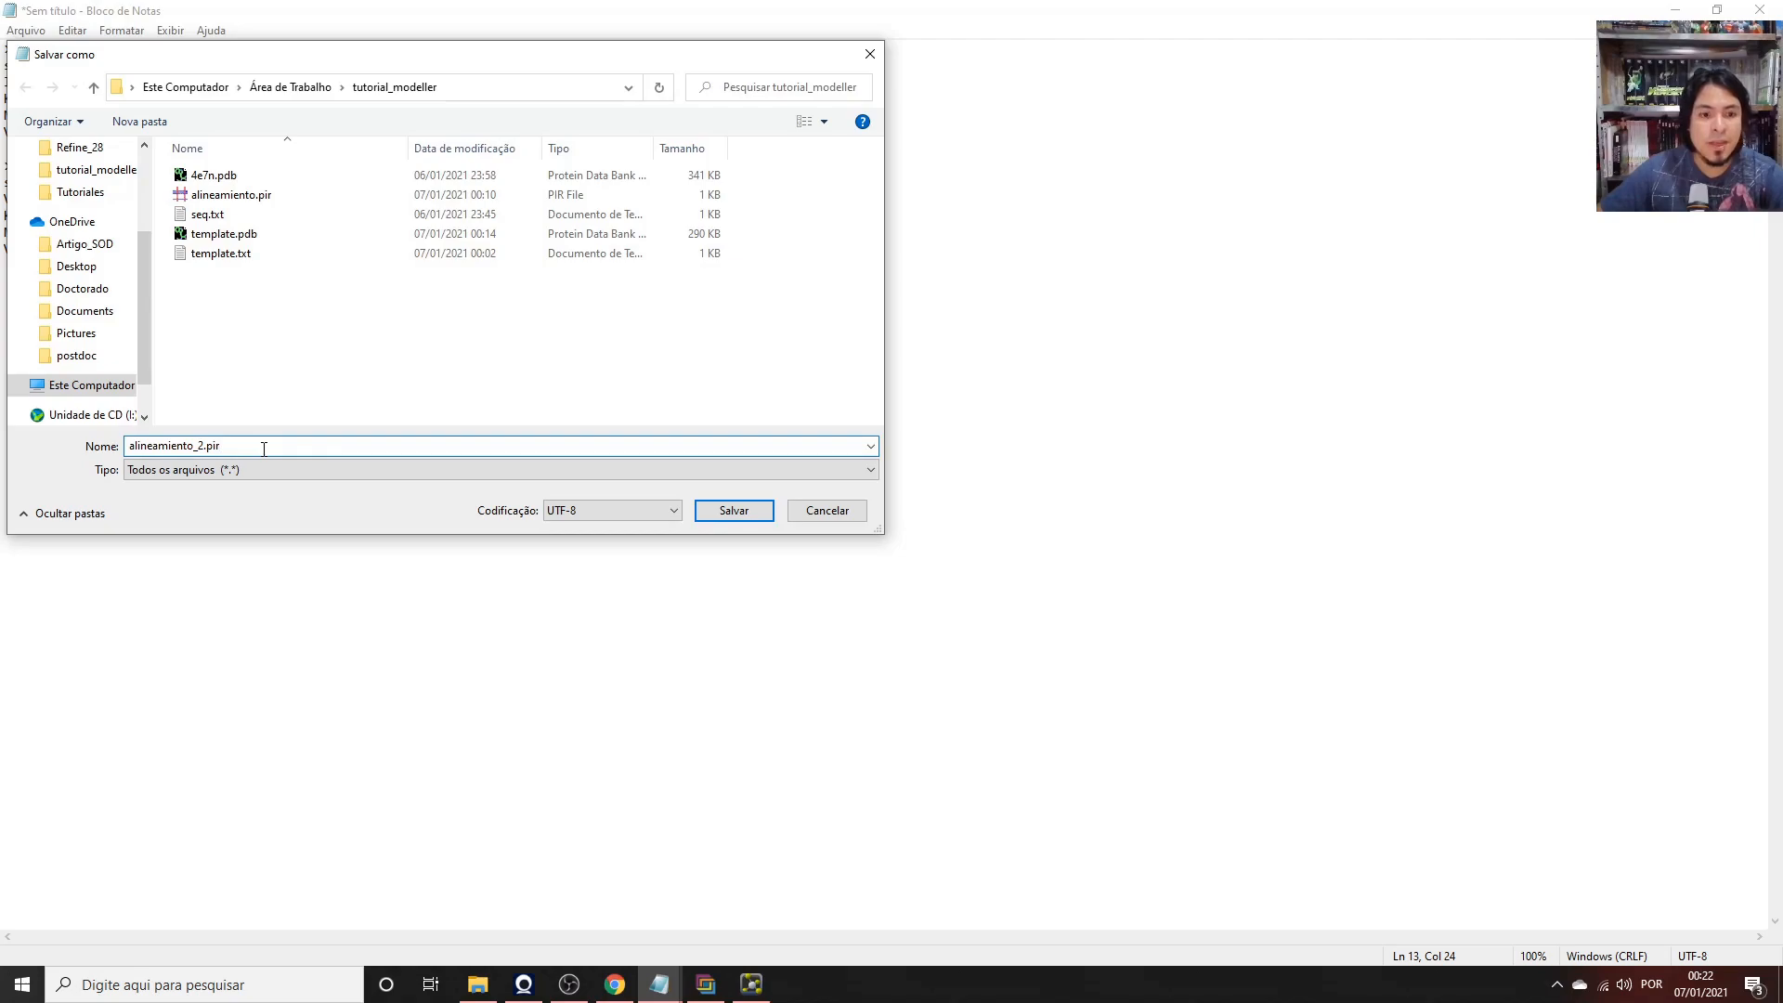
click(733, 513)
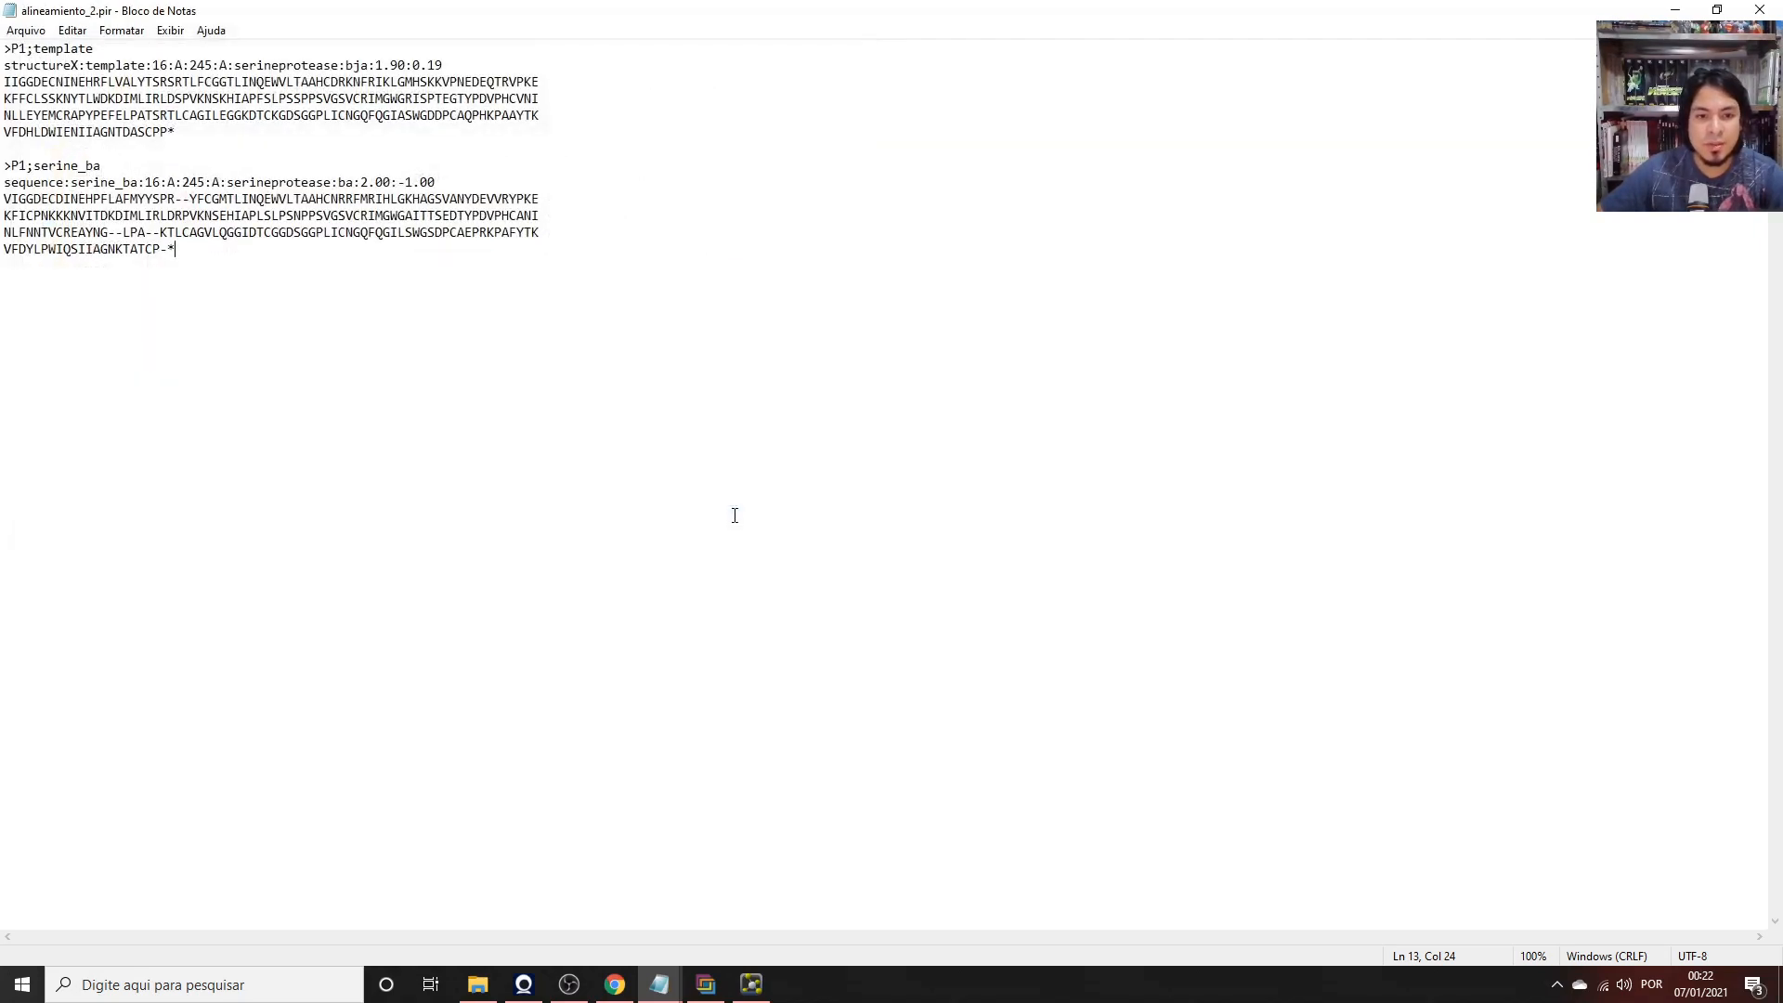
Minimize both text windows and check the tutorial_modeller folder in File Explorer for alineamiento_2.pir.
click(1675, 11)
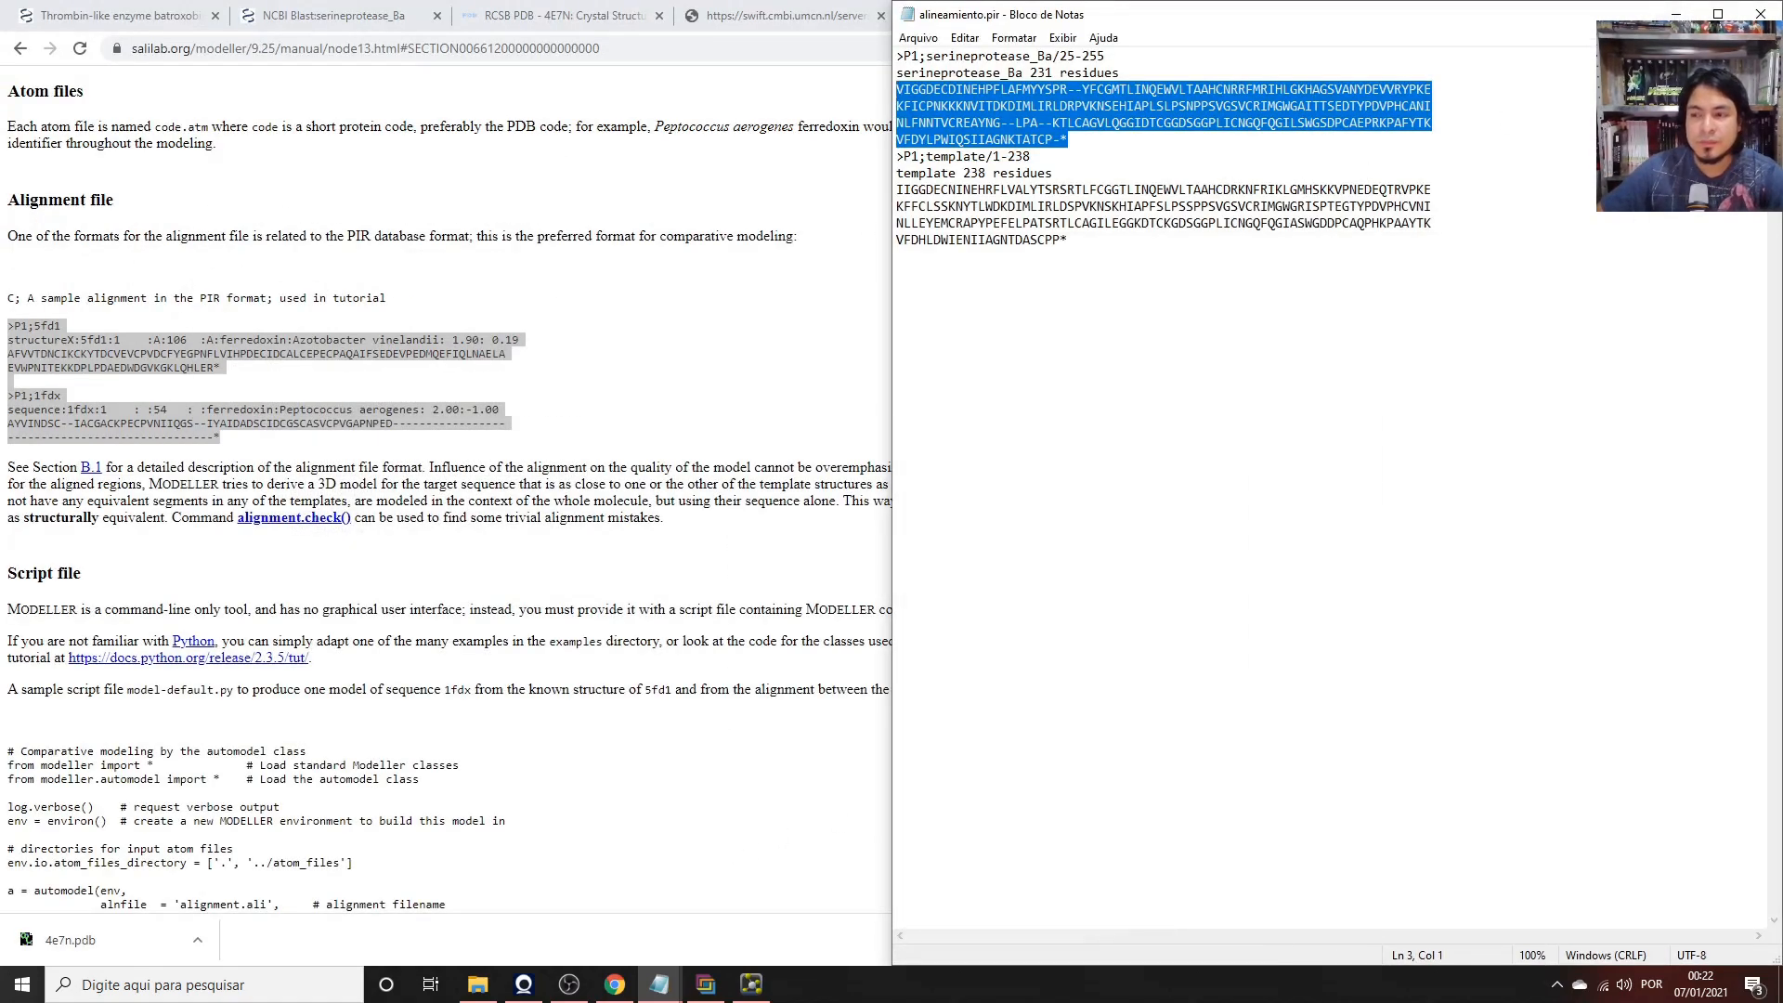
click(1676, 12)
click(478, 984)
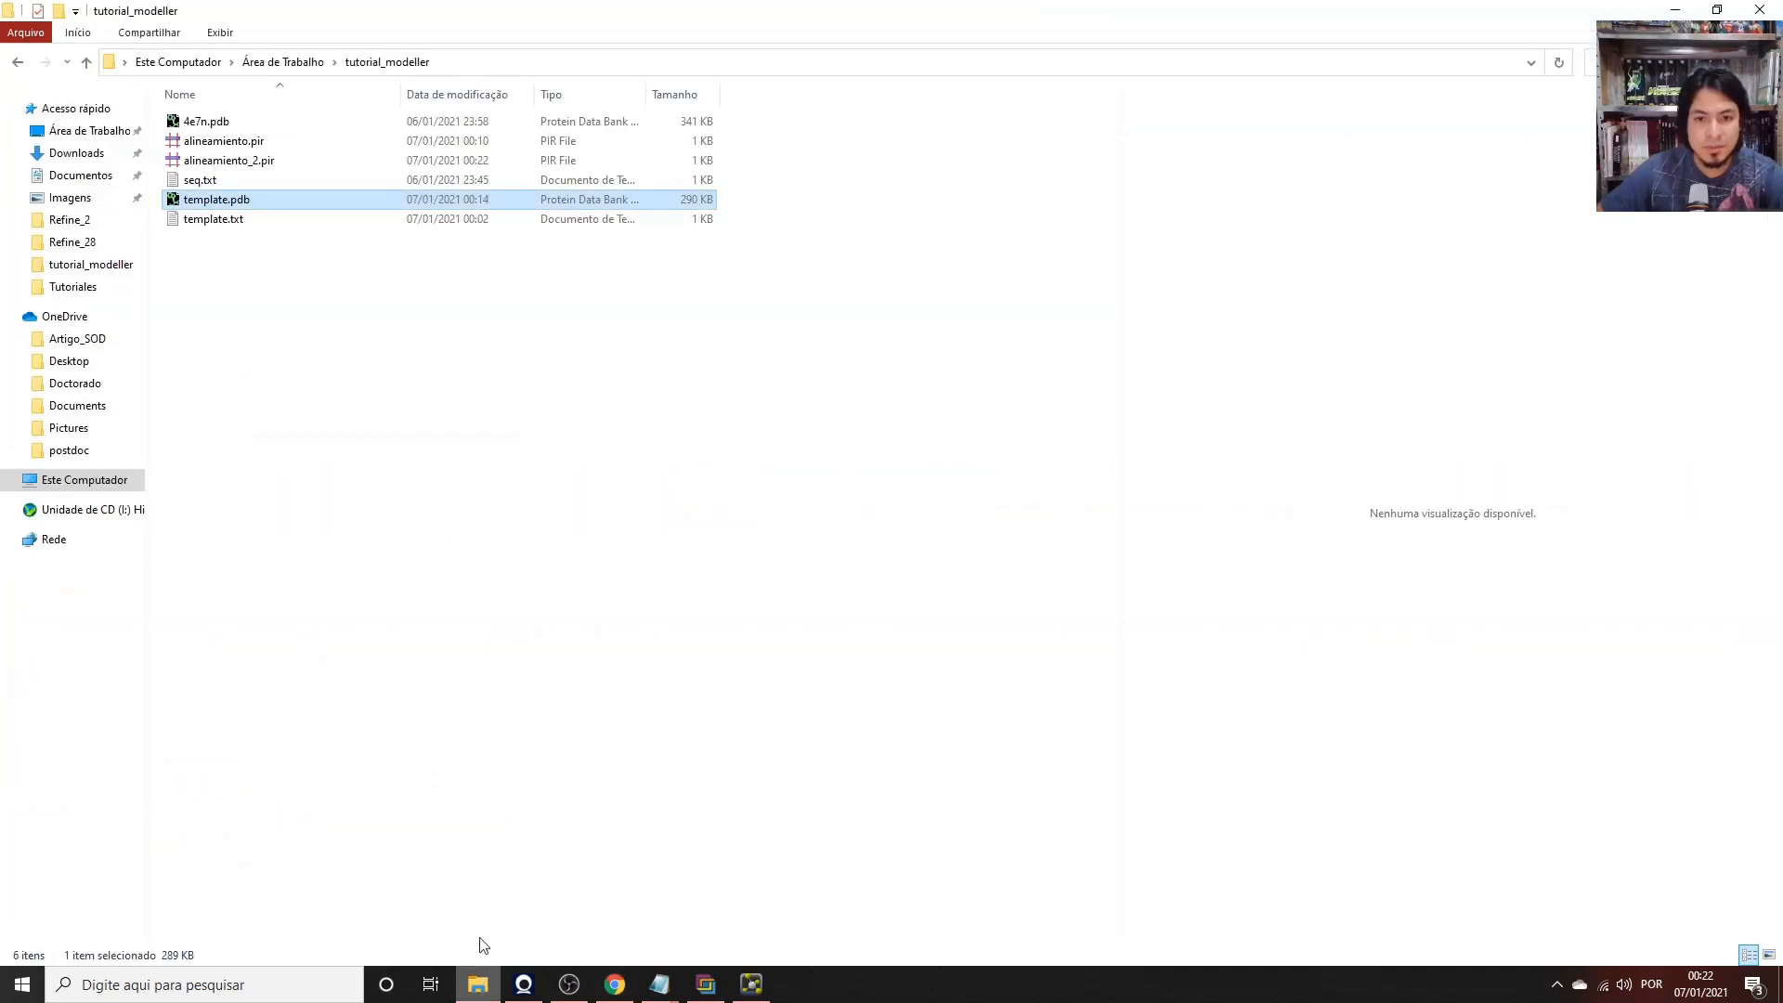
click(270, 265)
click(261, 168)
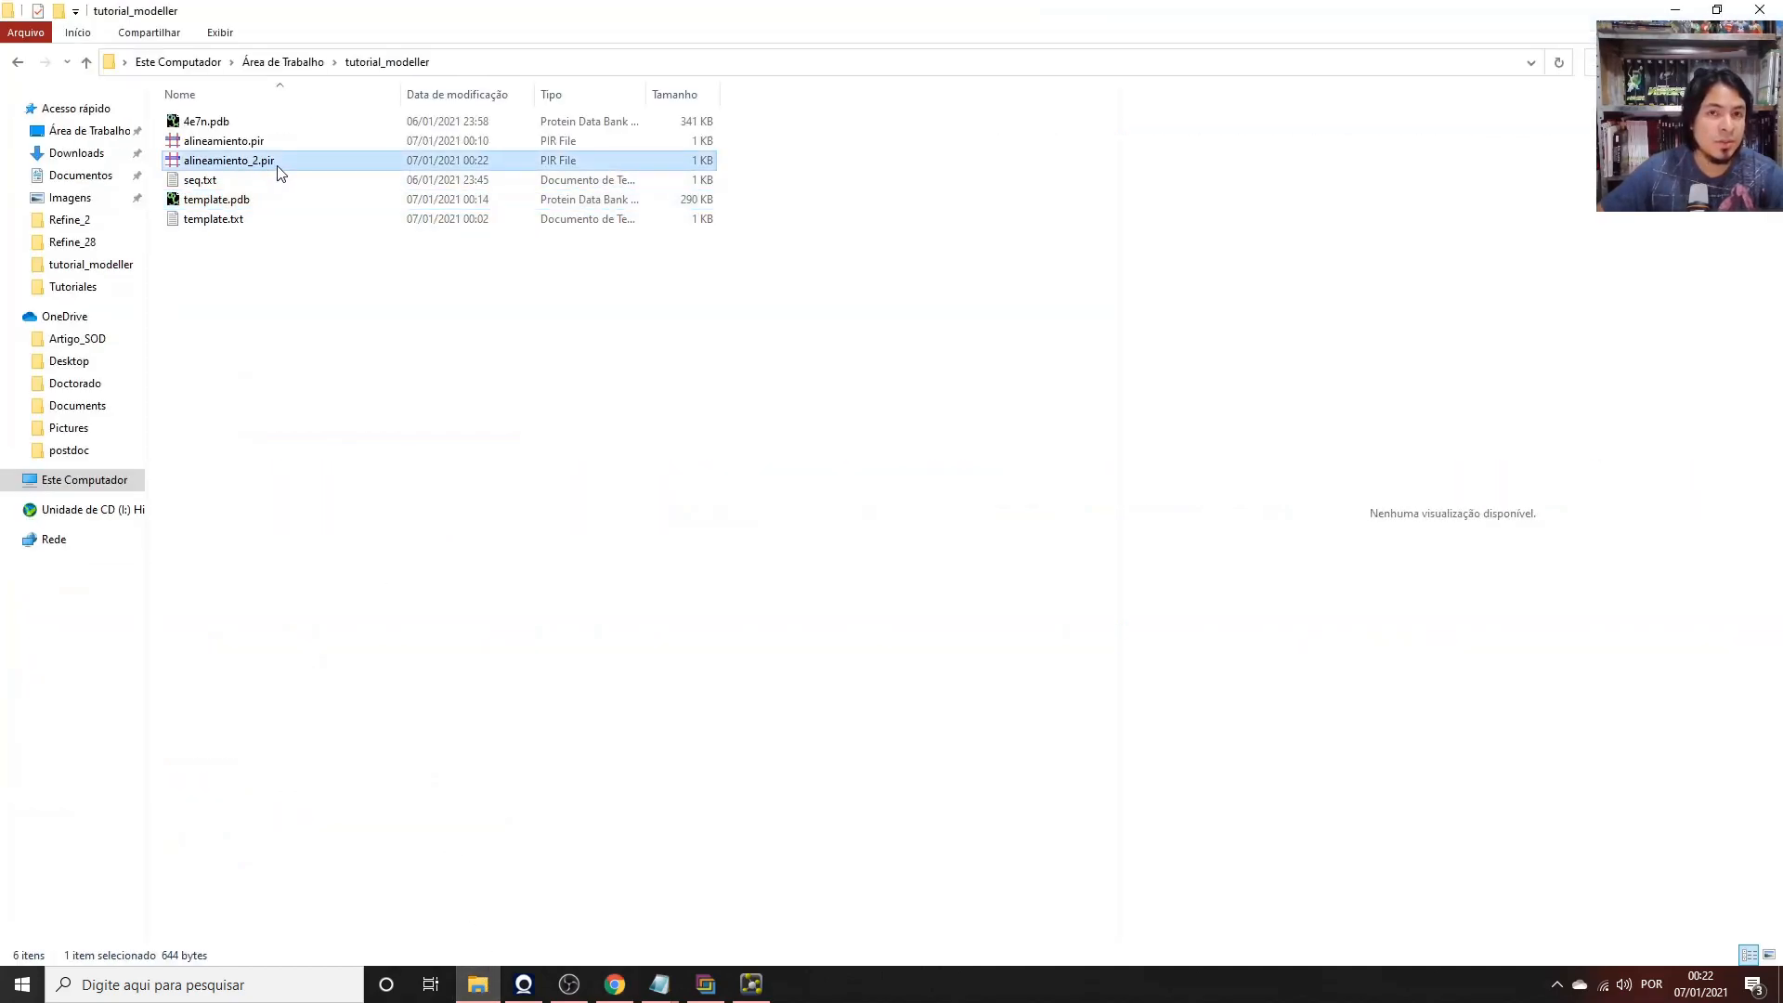
click(262, 282)
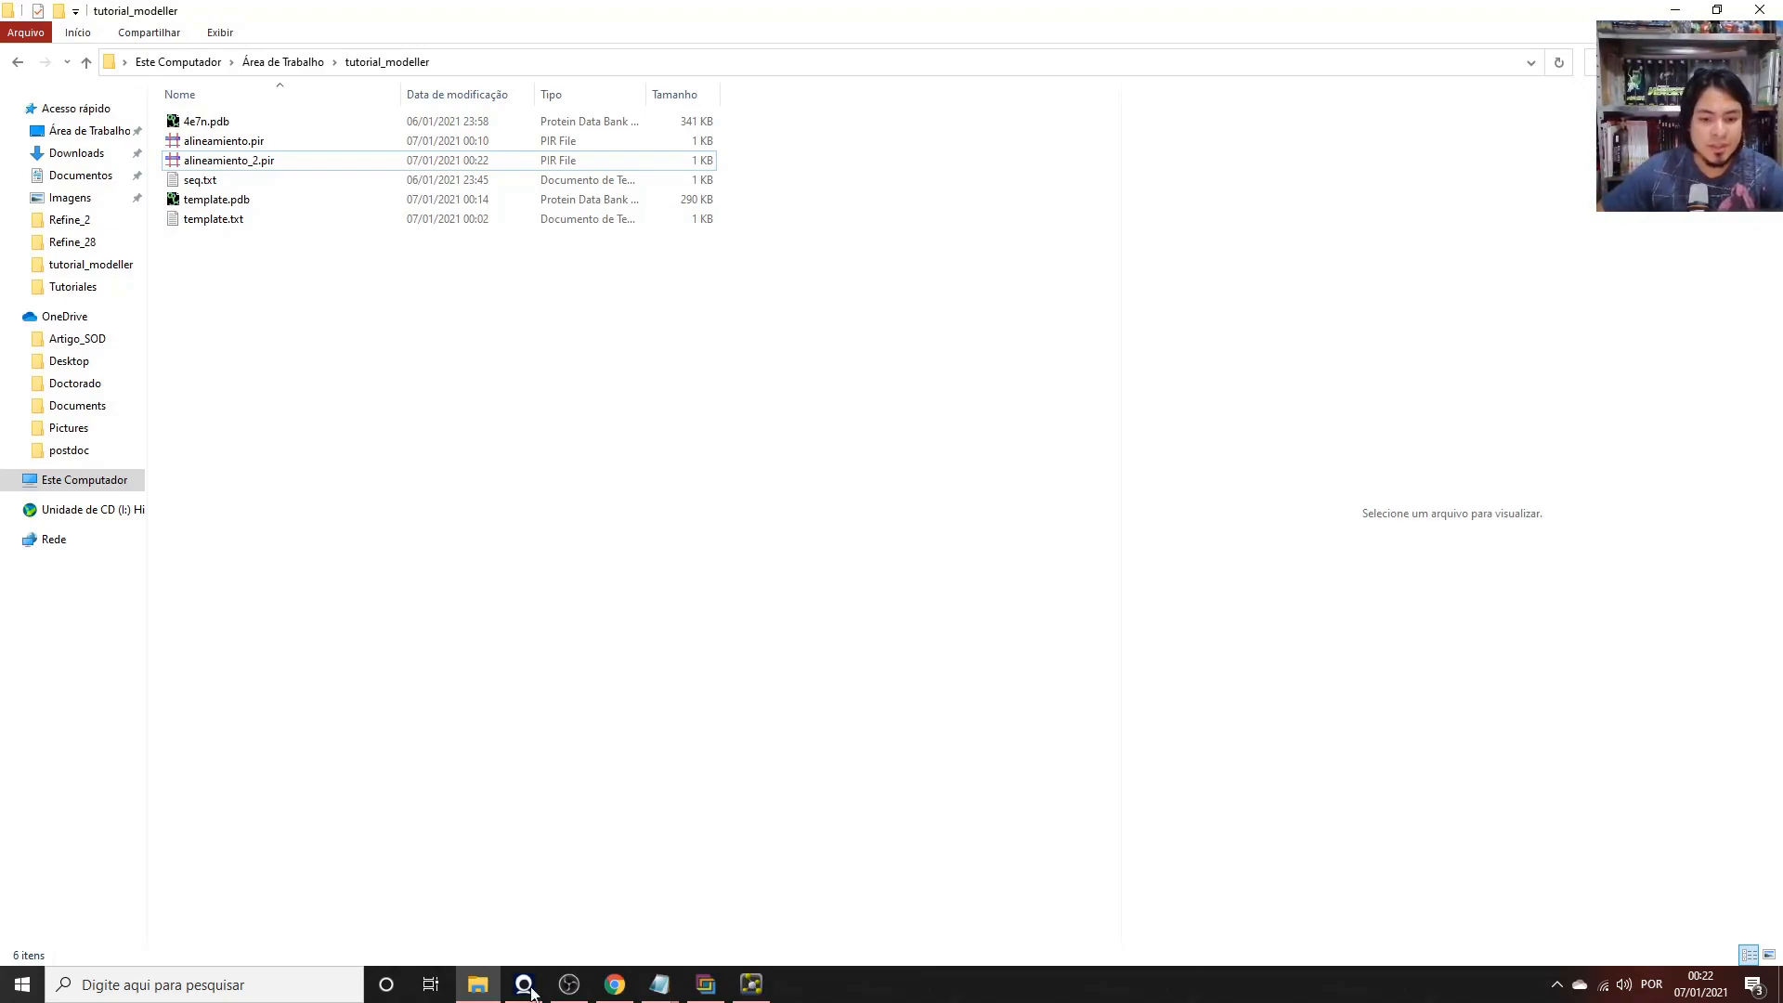
Switch to Chrome and copy the whole model-default.py sample script from the manual's Script file section.
click(615, 985)
click(492, 421)
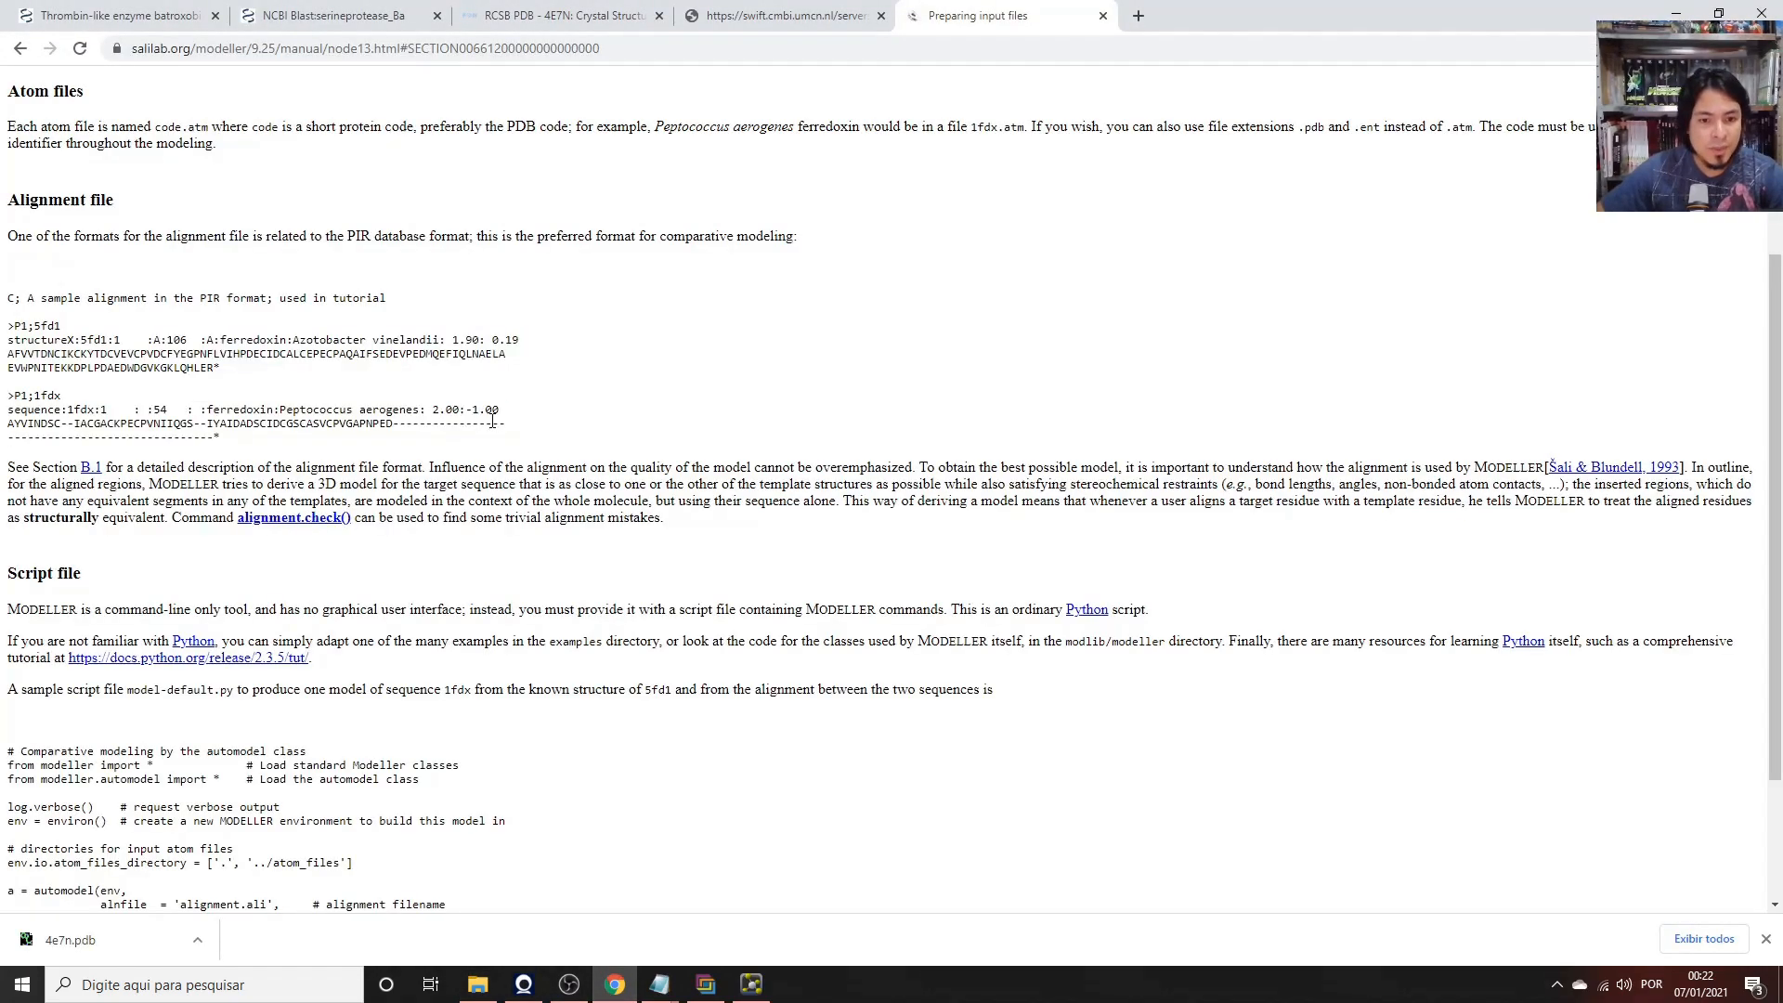
scroll(160, 540, down, 2)
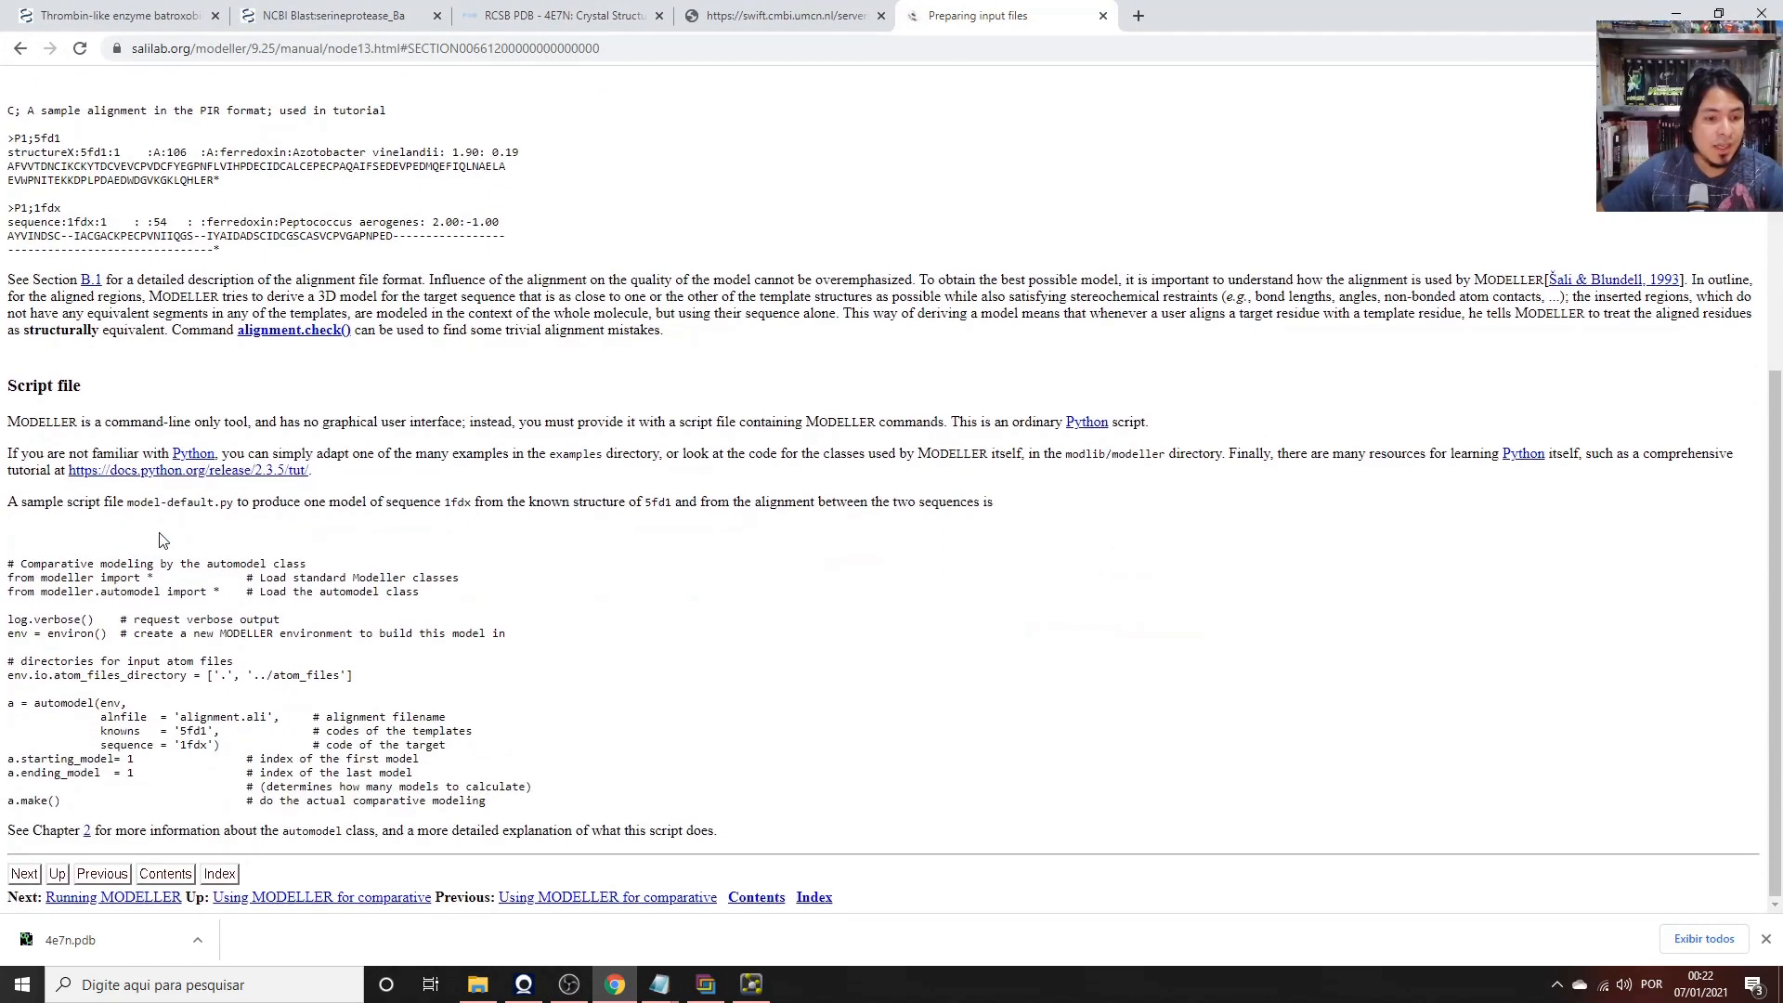
drag(7, 390, 88, 391)
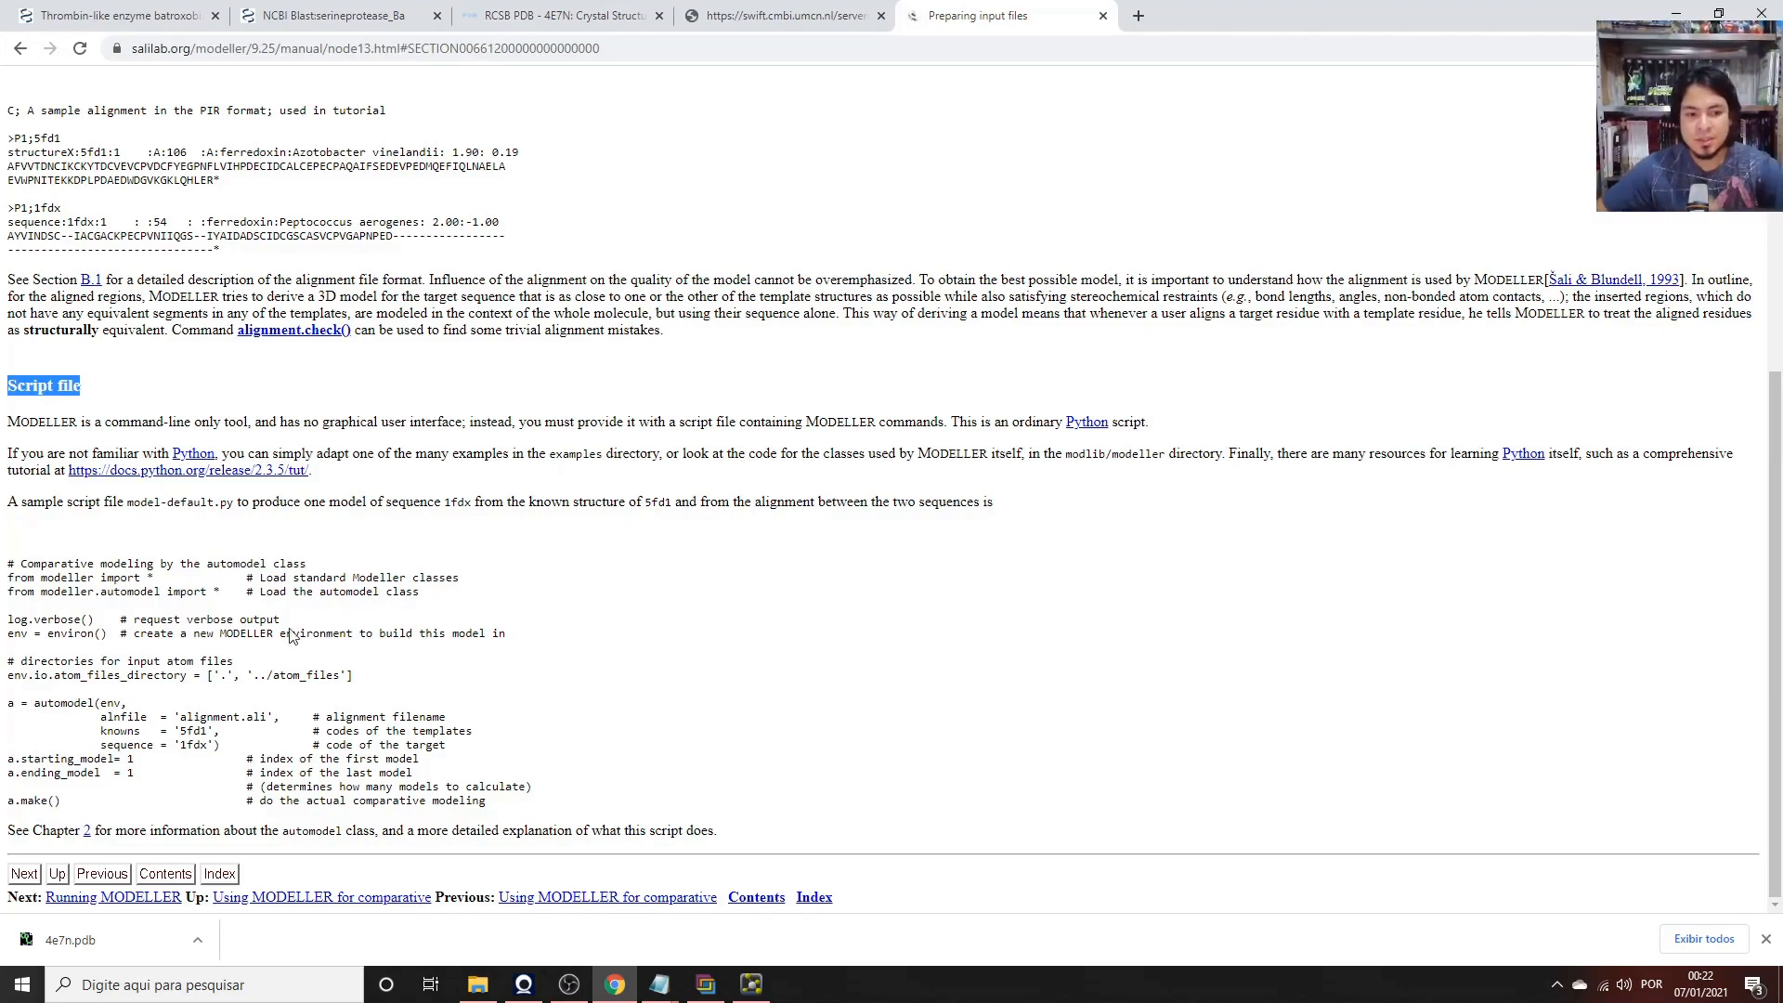
drag(10, 562, 497, 808)
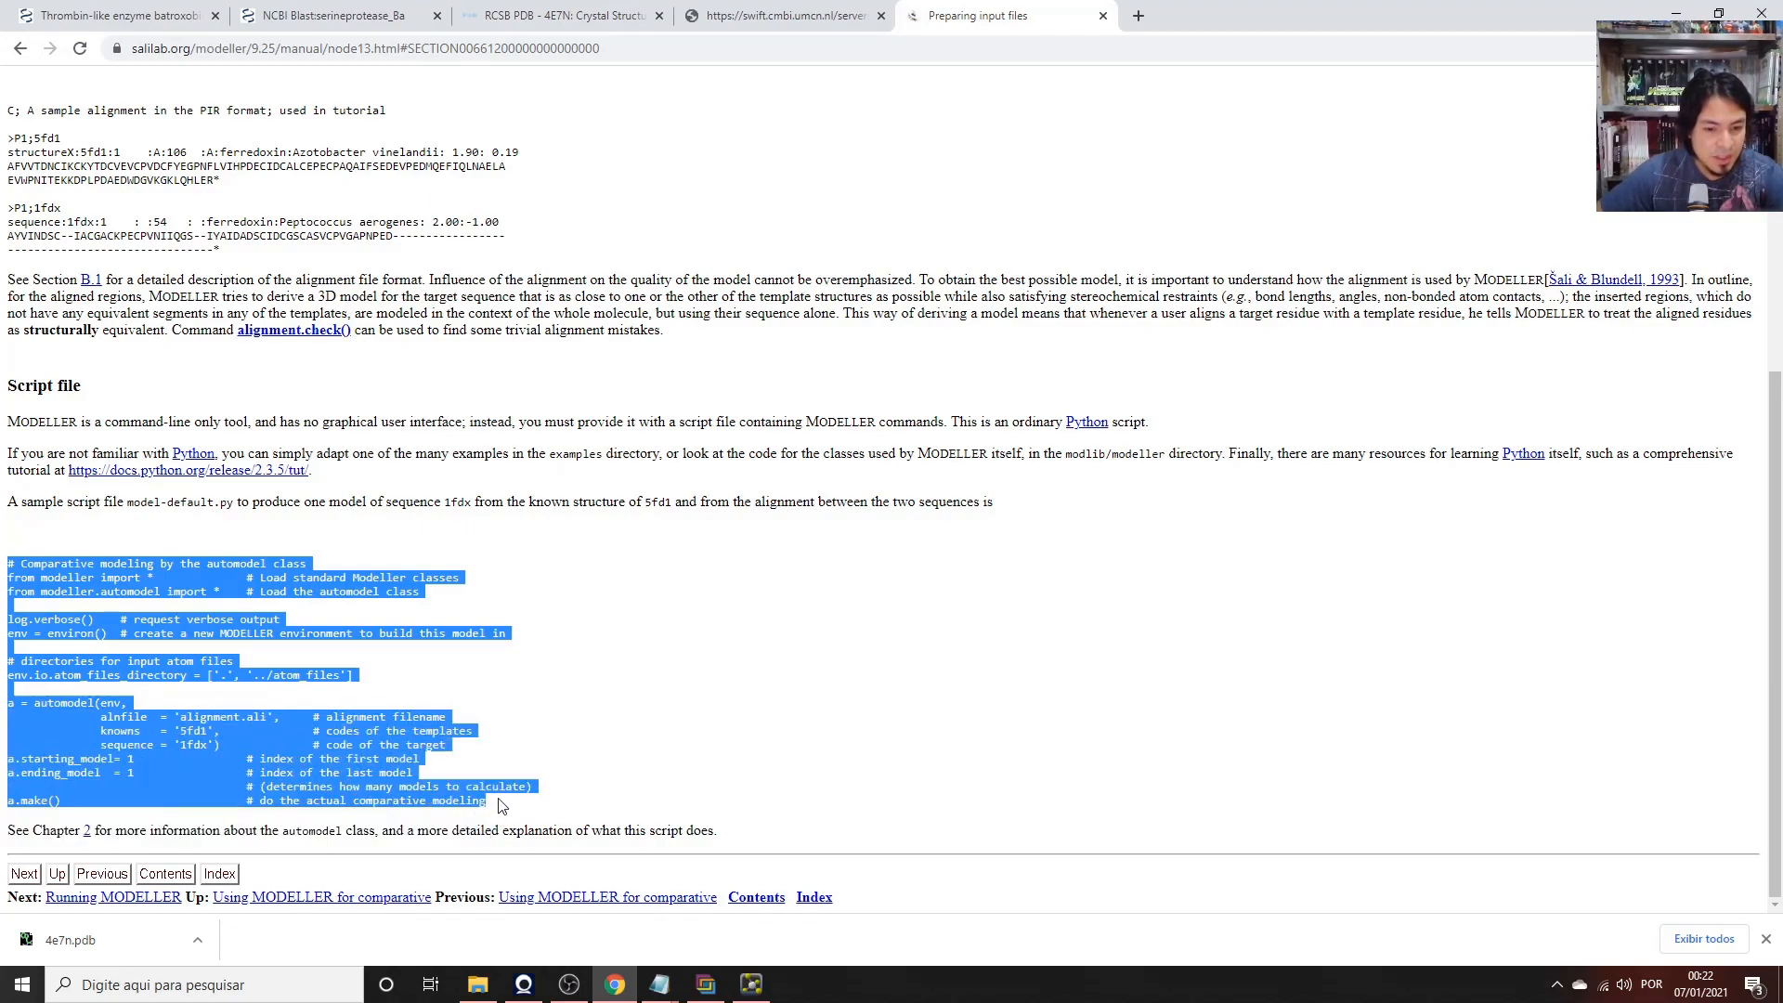
right_click(155, 582)
click(204, 604)
Open a new blank Notepad document and paste the copied sample script into it.
click(218, 981)
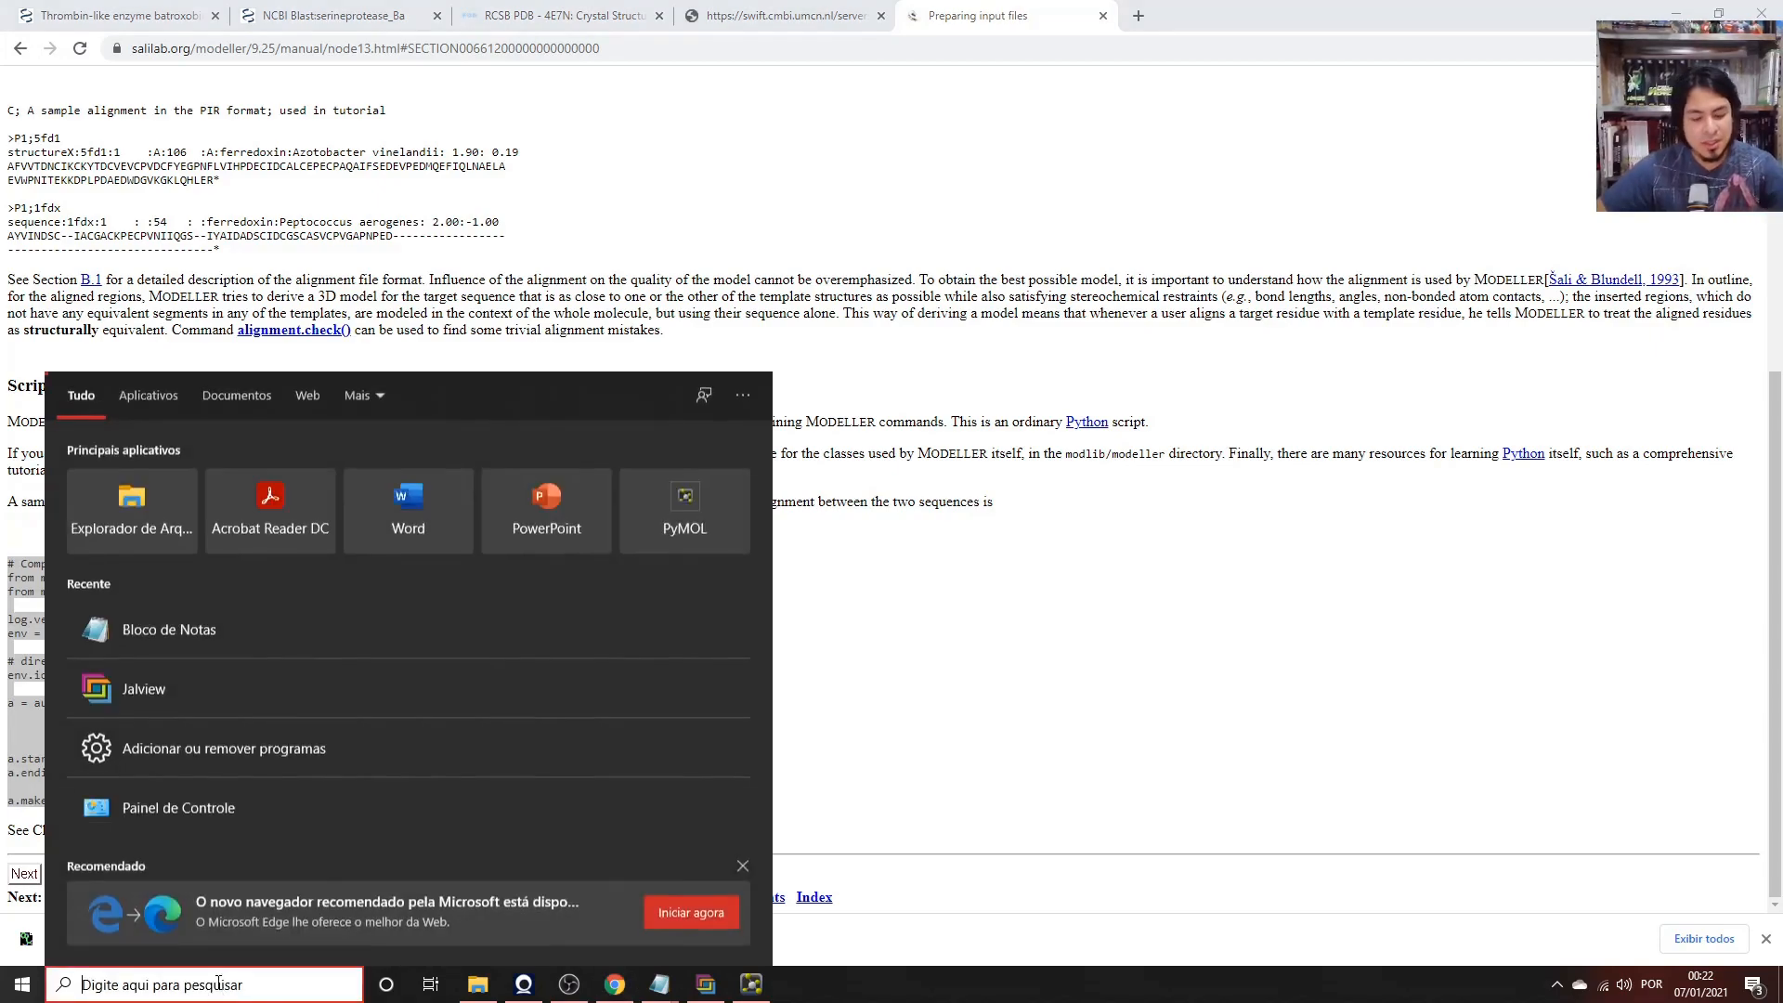
text(bloc)
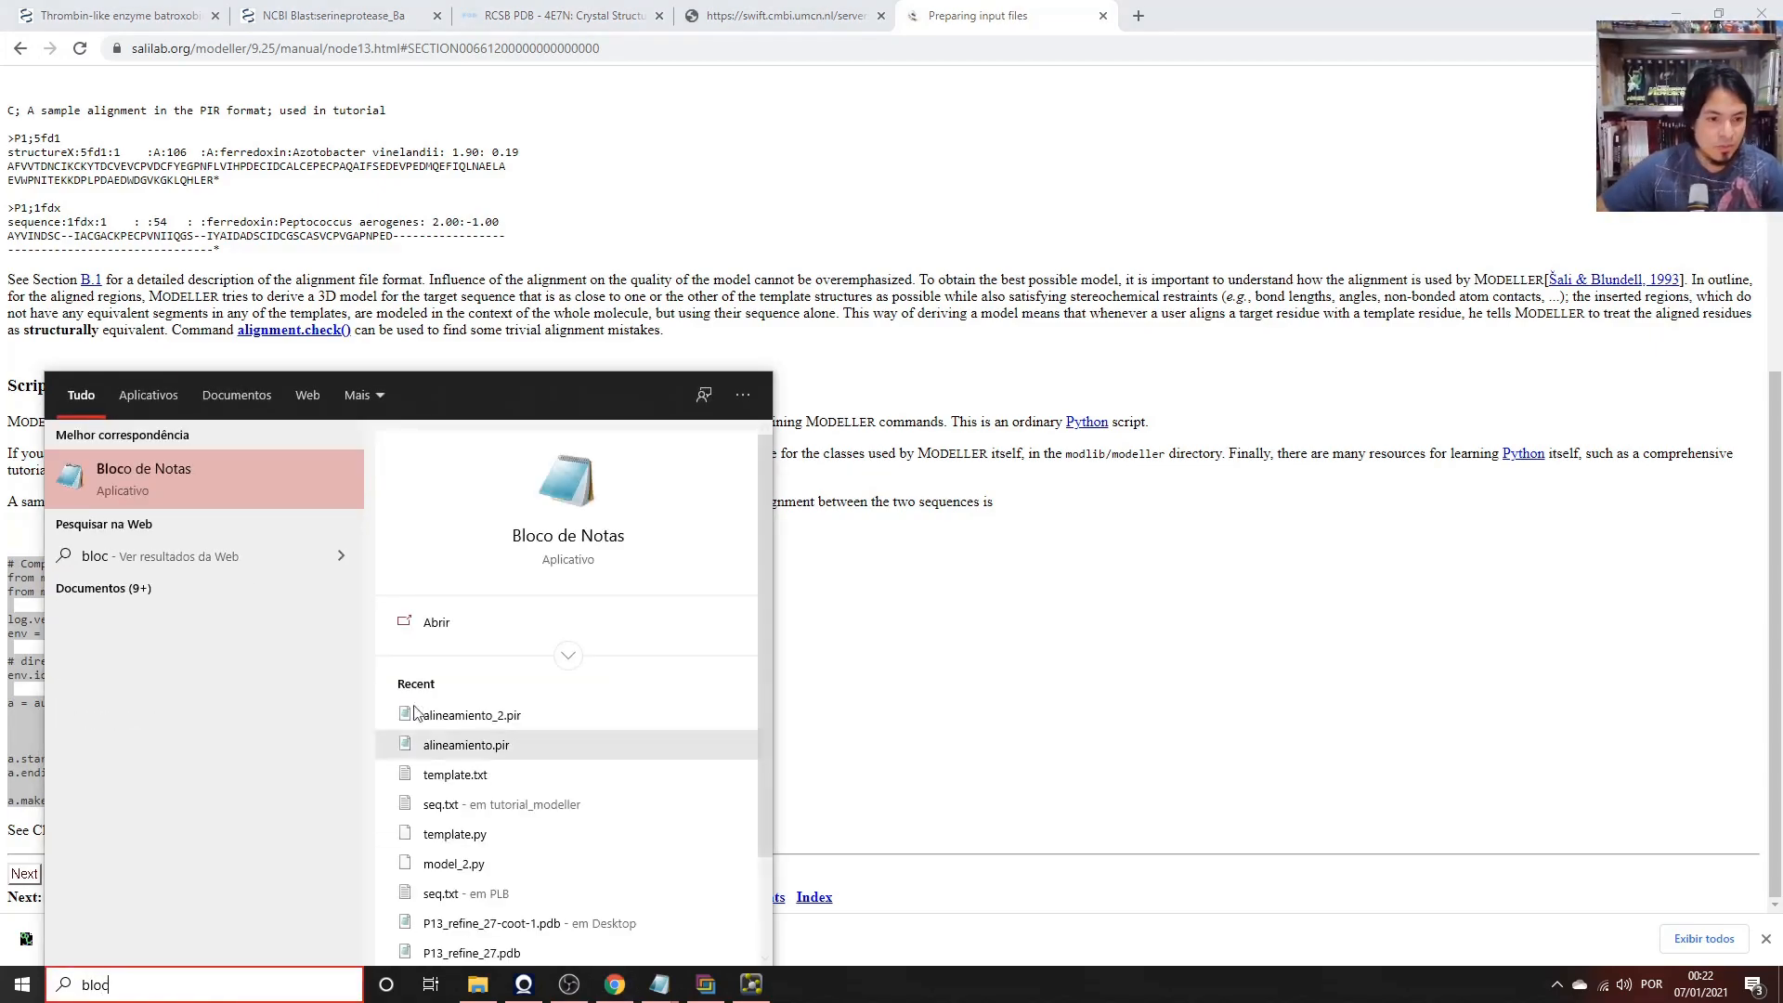
click(216, 482)
click(1403, 316)
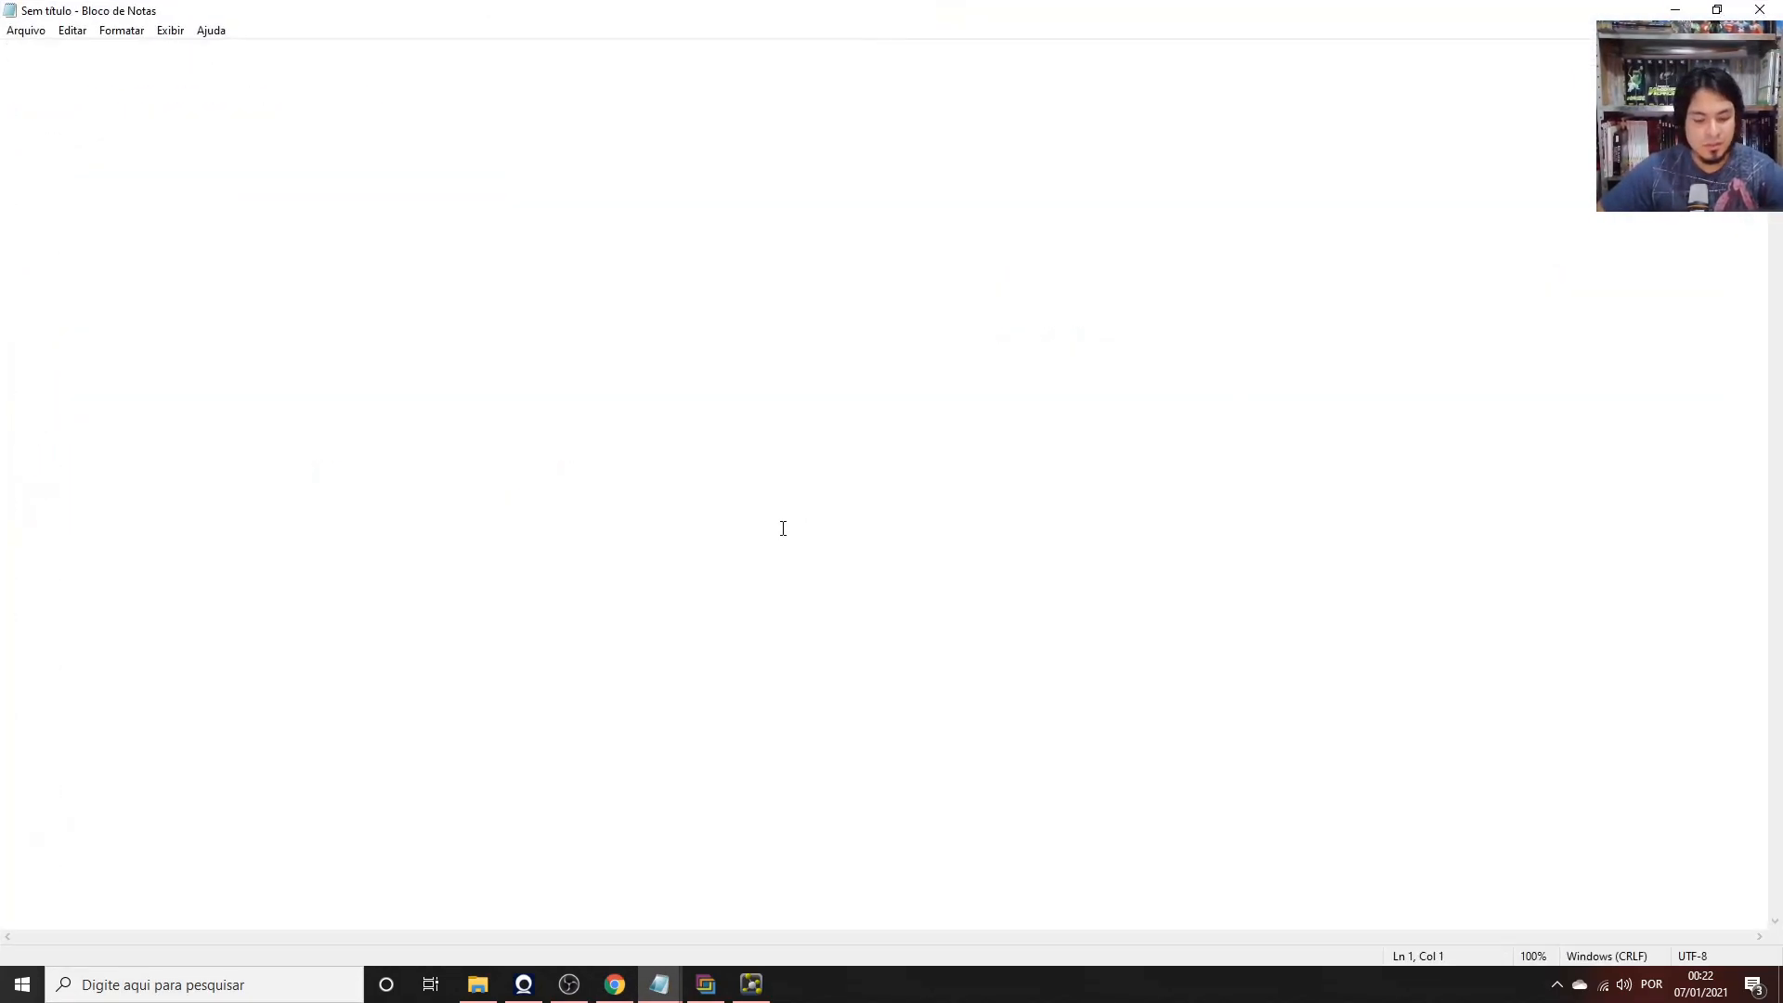
key(ctrl+v)
click(206, 104)
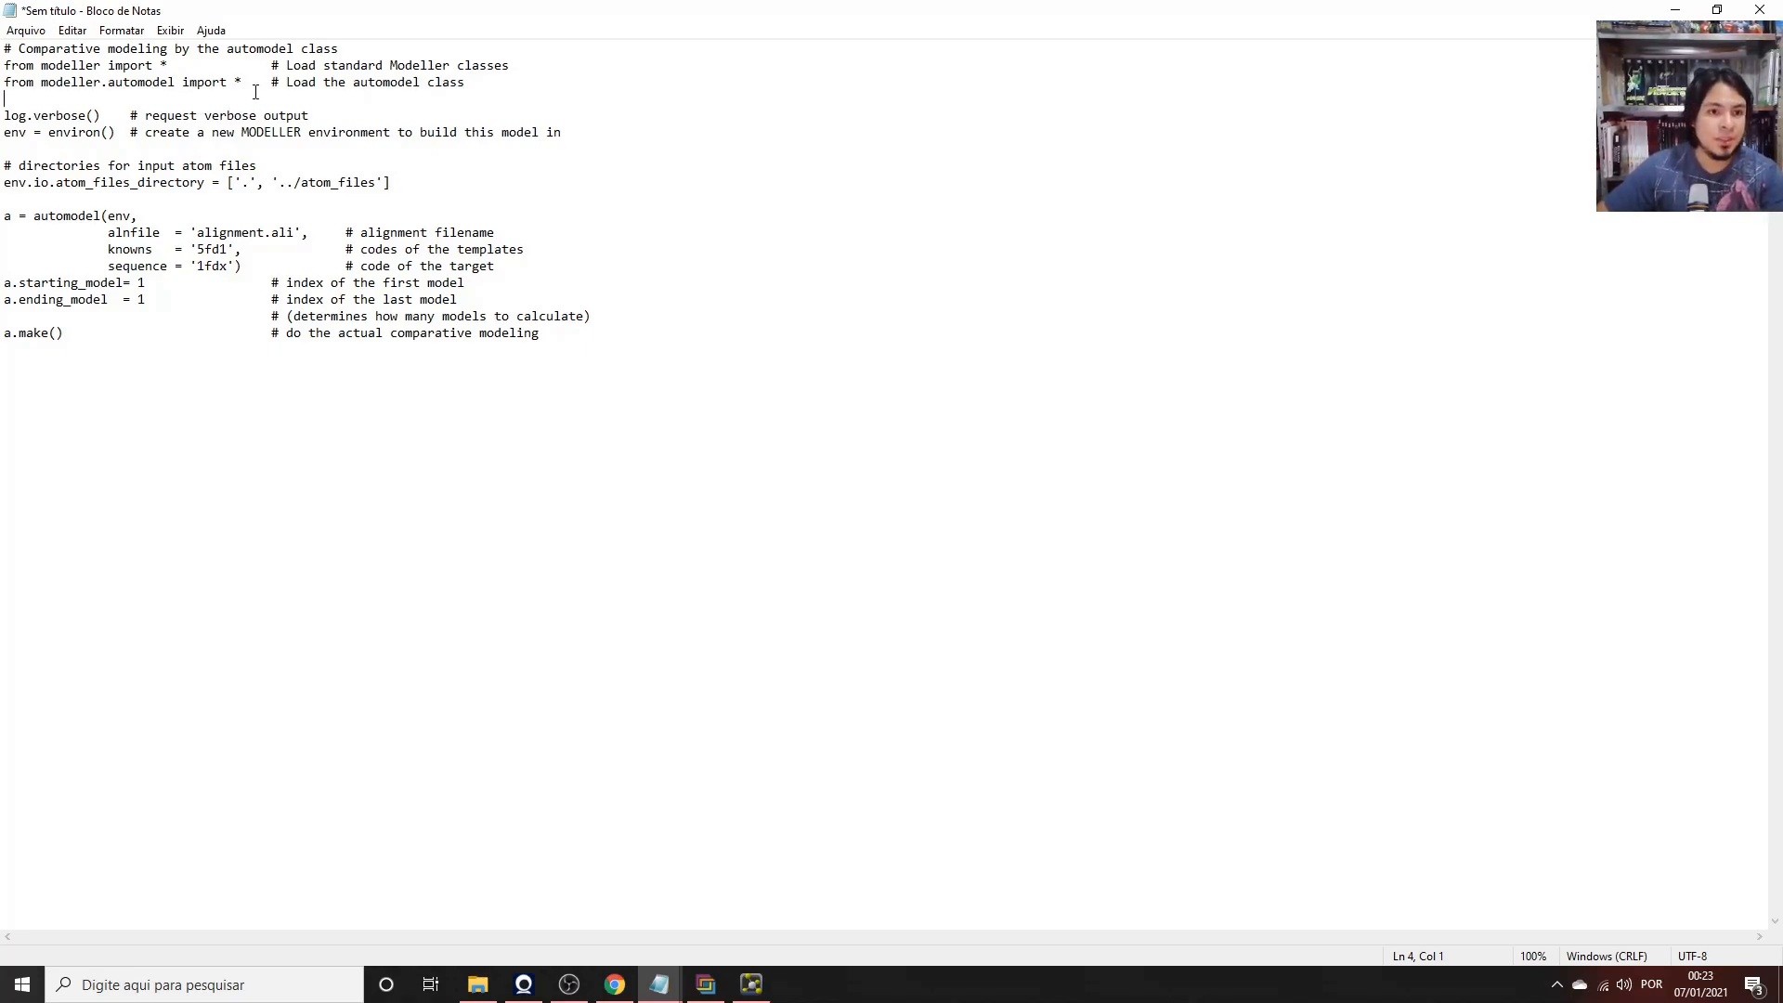
drag(4, 65, 169, 65)
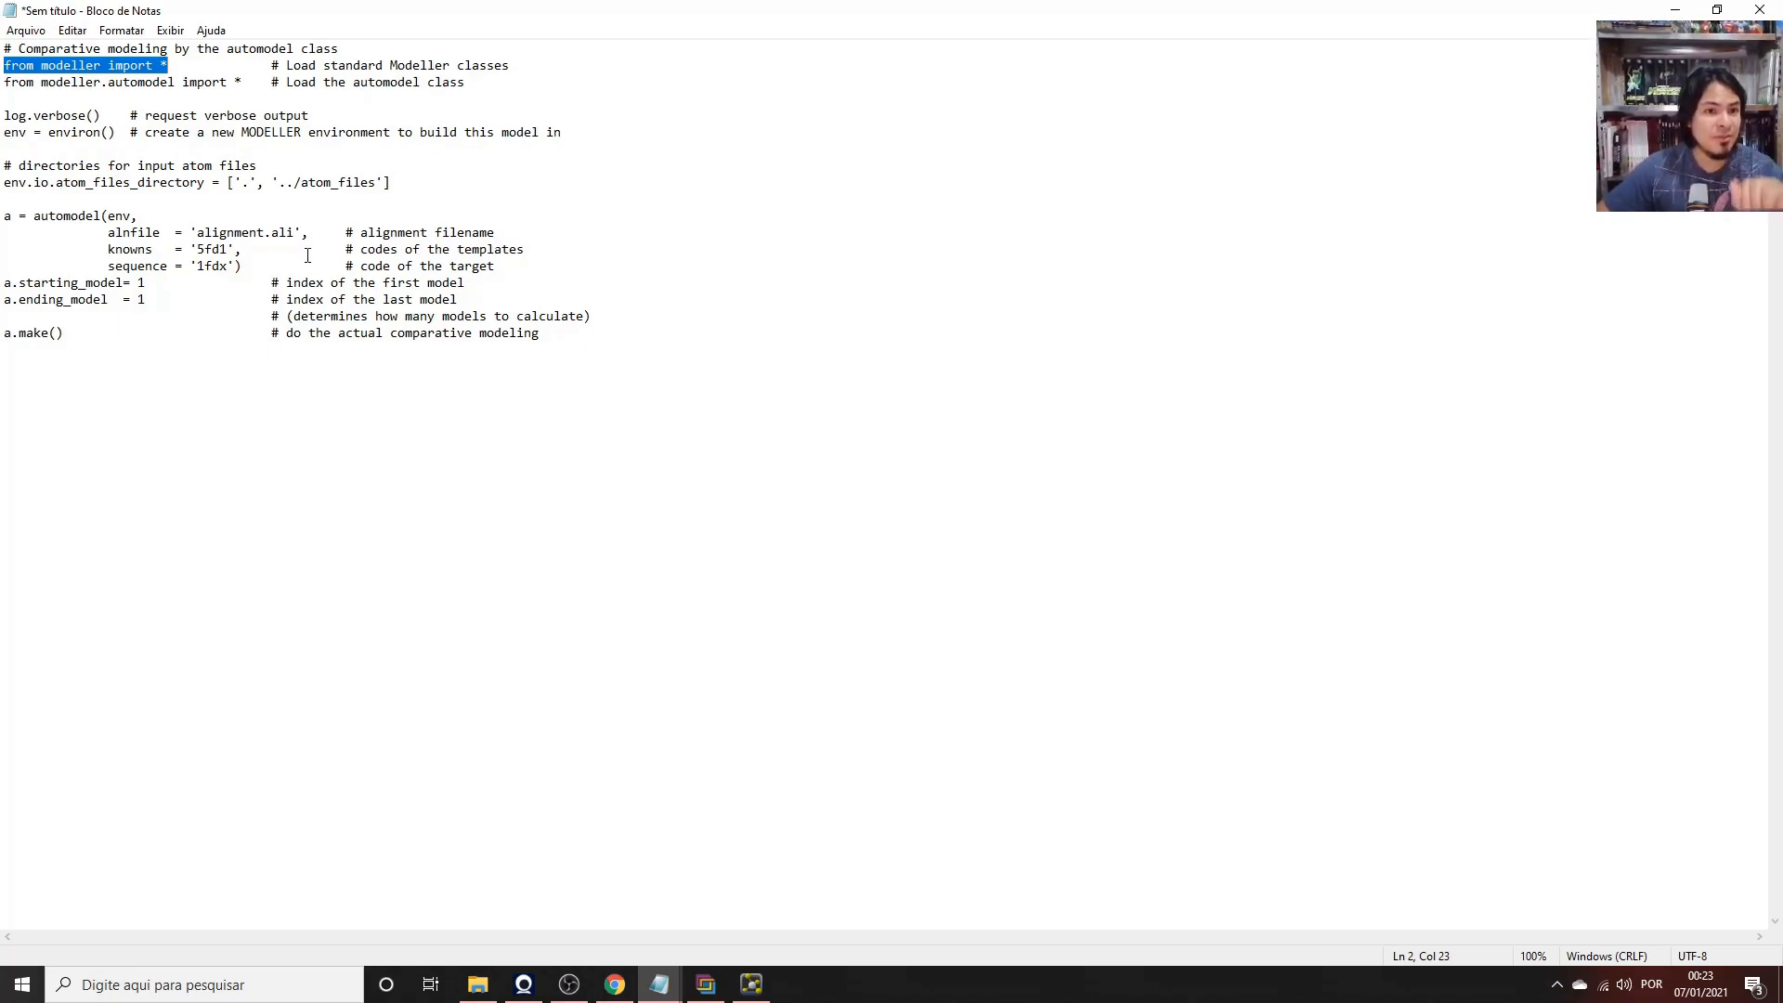
click(219, 265)
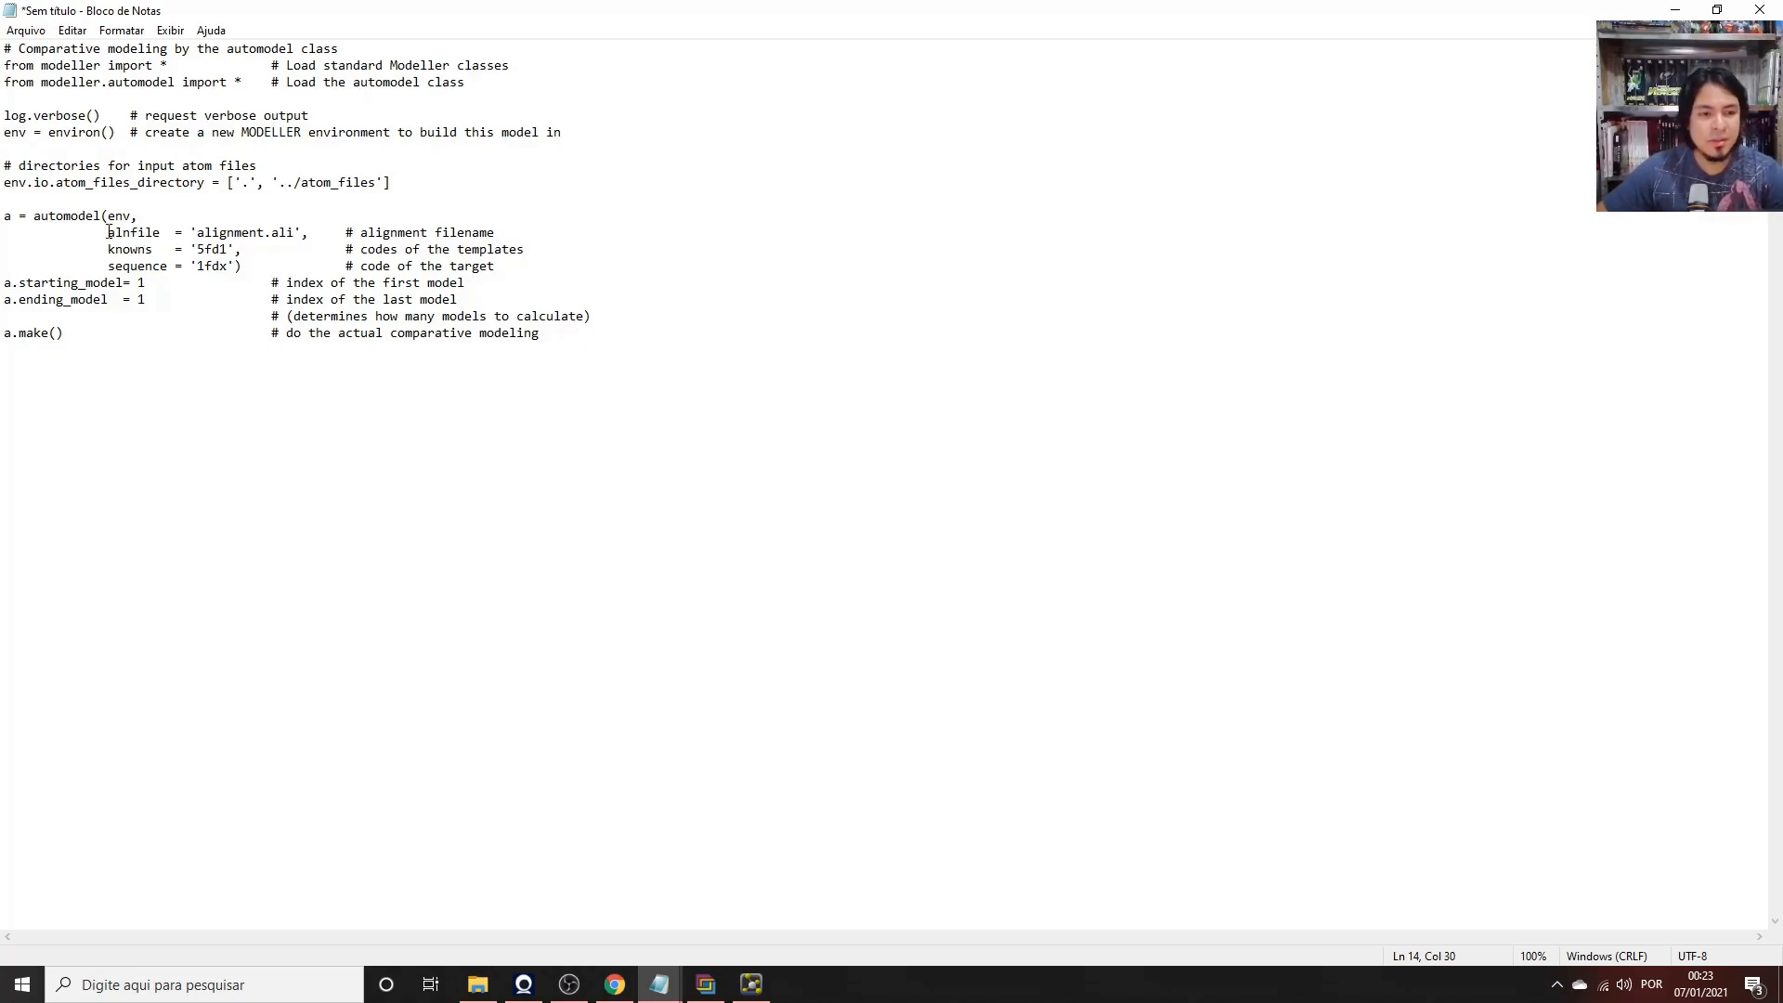
drag(108, 233, 238, 267)
click(286, 282)
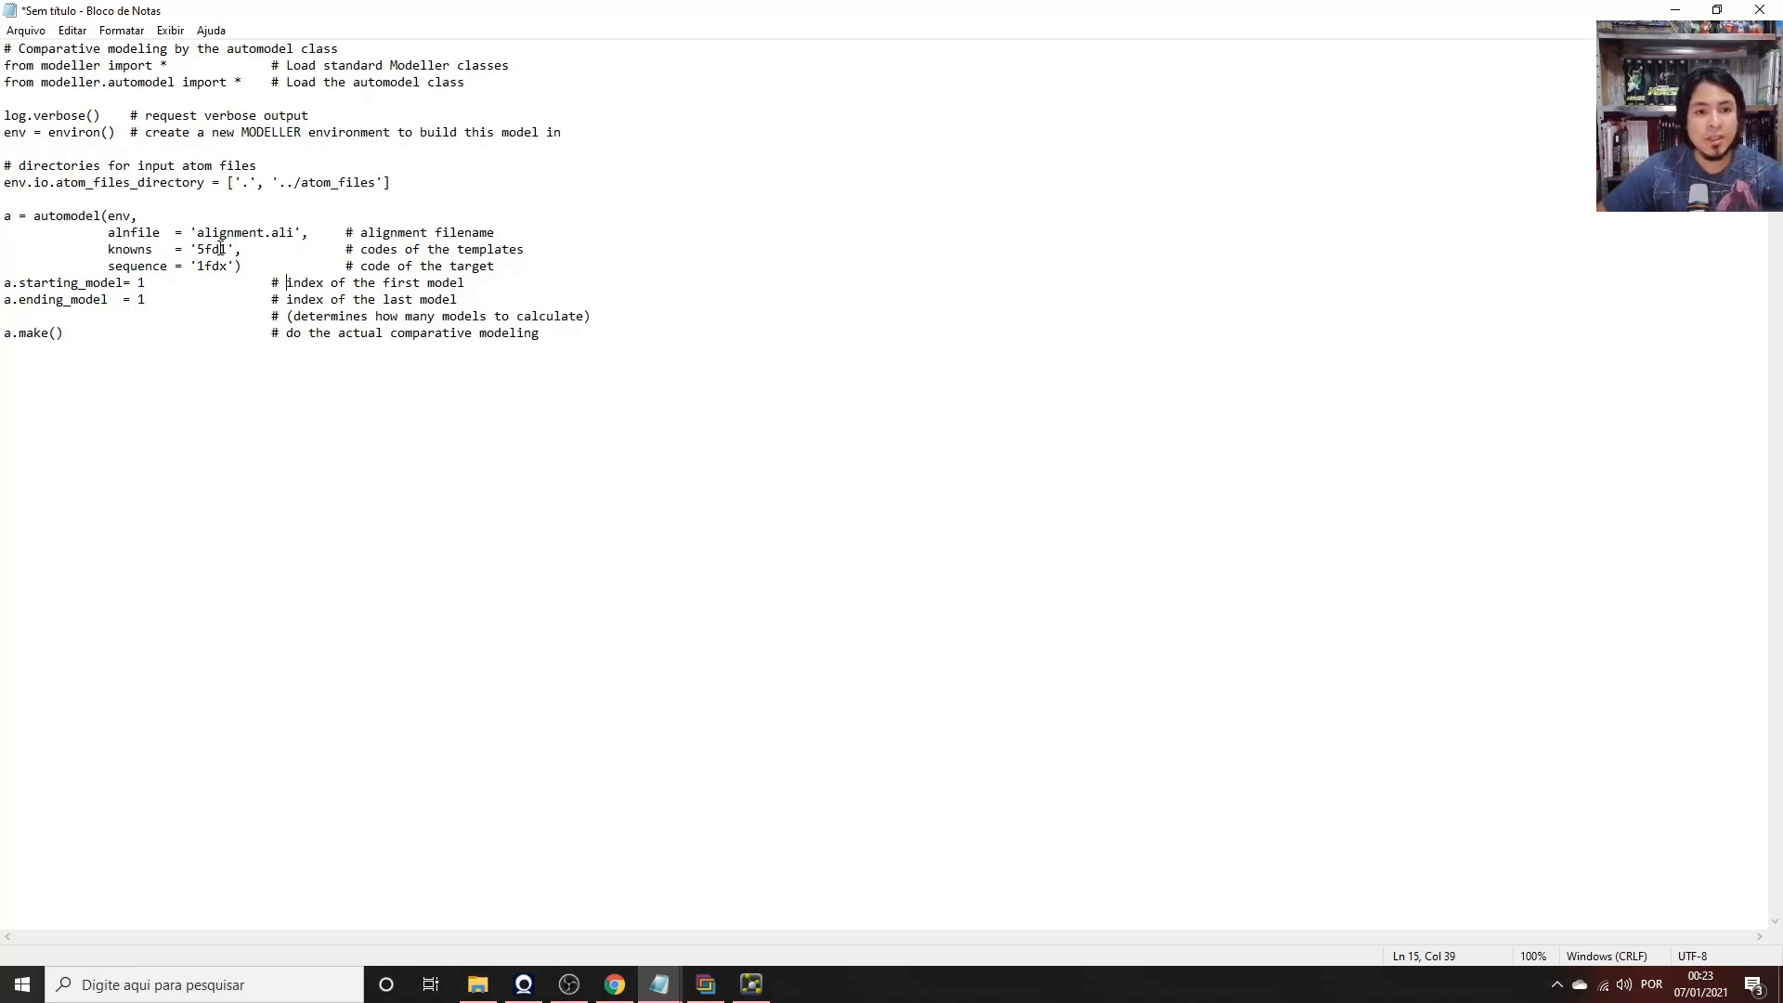
Set the script's alnfile value to 'alineamiento_2.pir' in place of the sample alignment filename.
drag(108, 232, 165, 233)
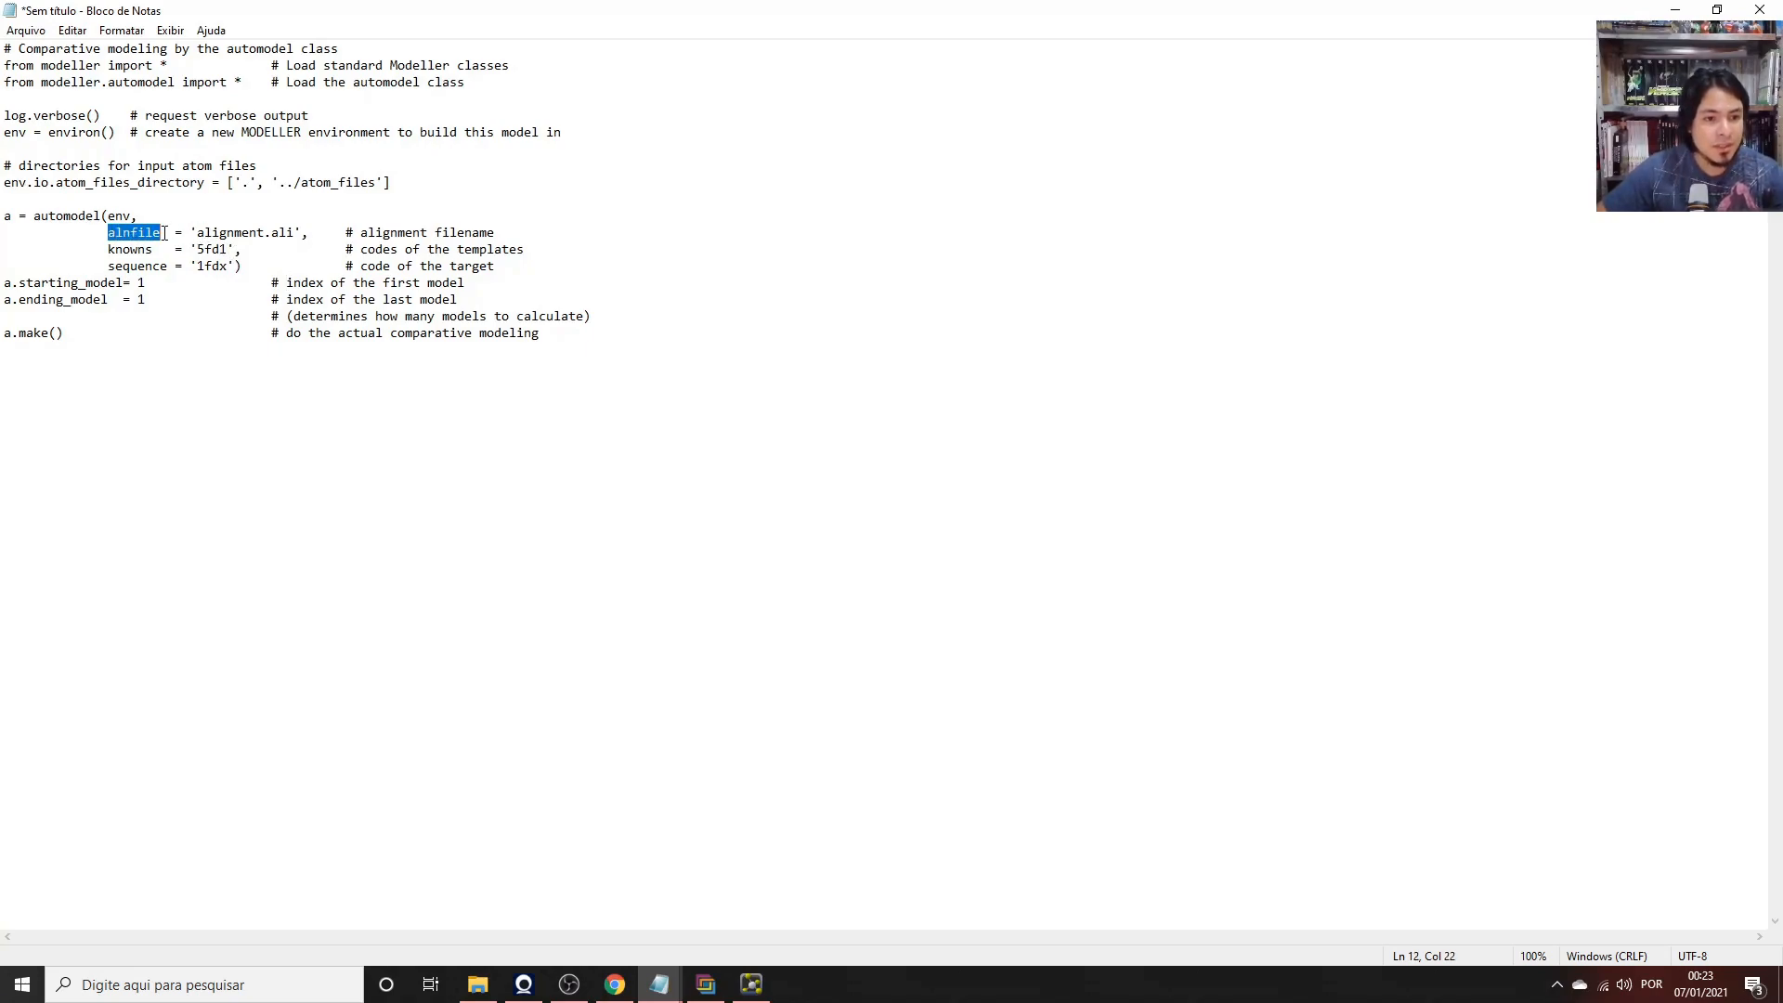
click(261, 232)
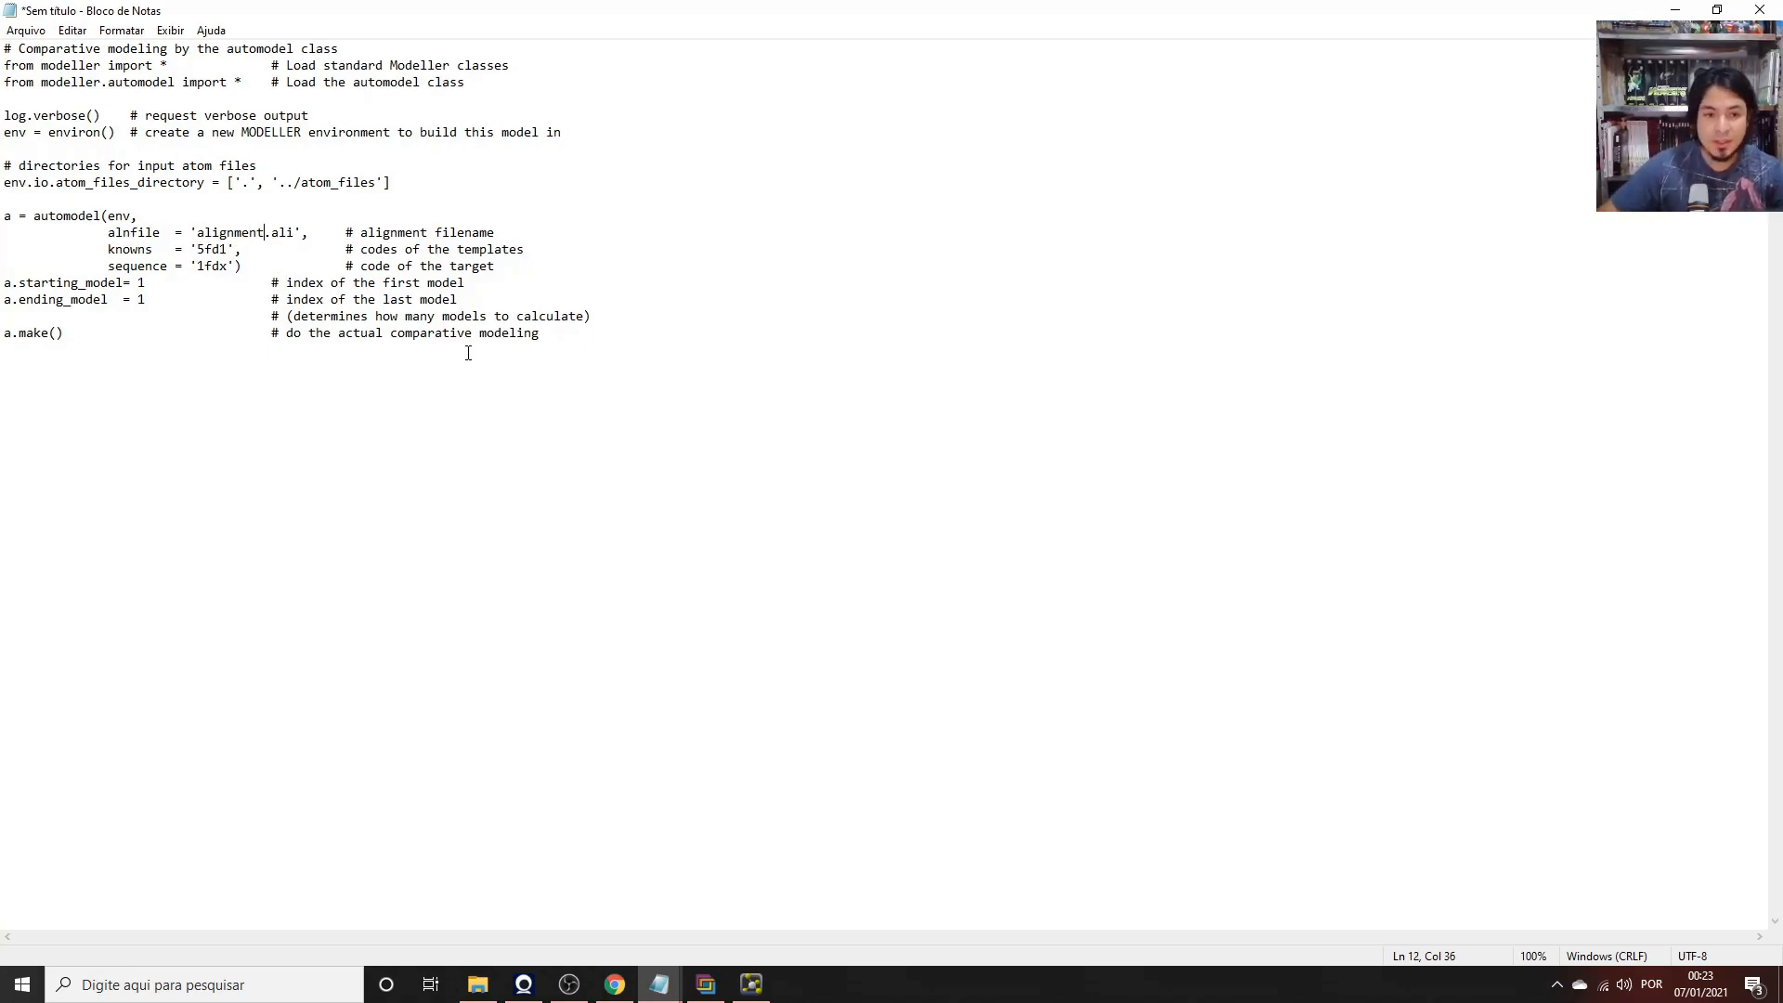
key(BackSpace)
key(BackSpace)
key(BackSpace)
key(BackSpace)
key(BackSpace)
key(BackSpace)
key(BackSpace)
key(BackSpace)
key(BackSpace)
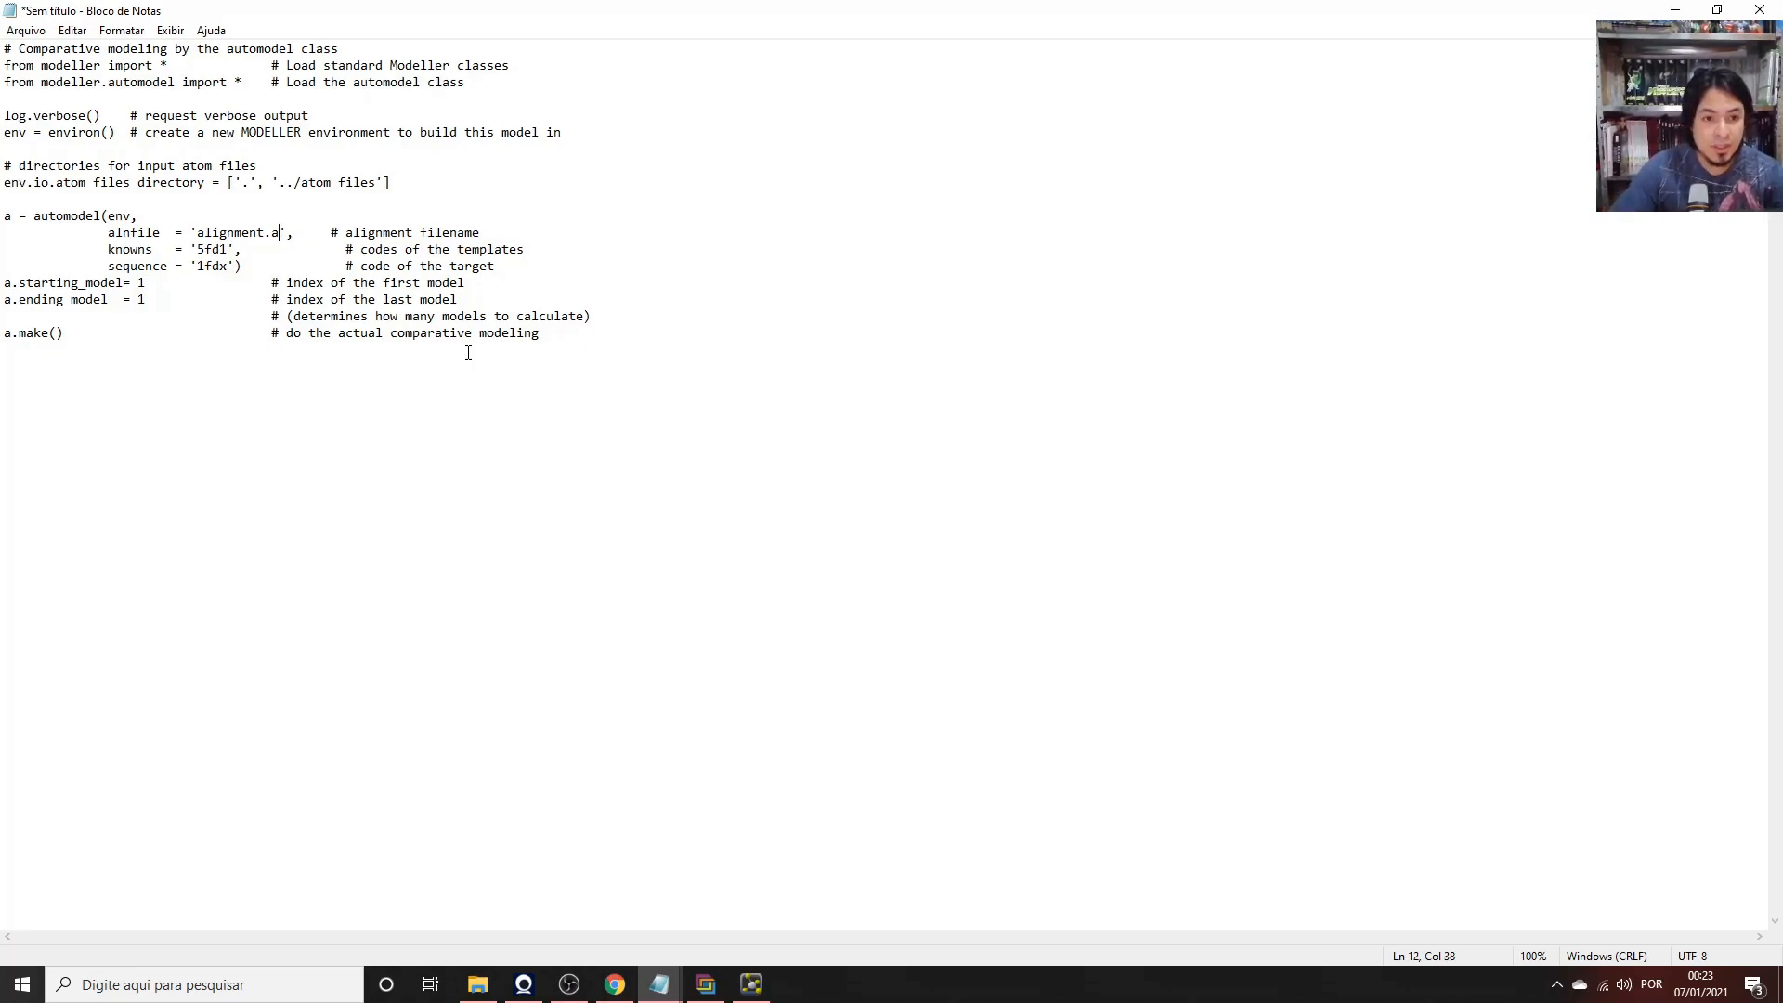
key(BackSpace)
text(ne)
text(amiento)
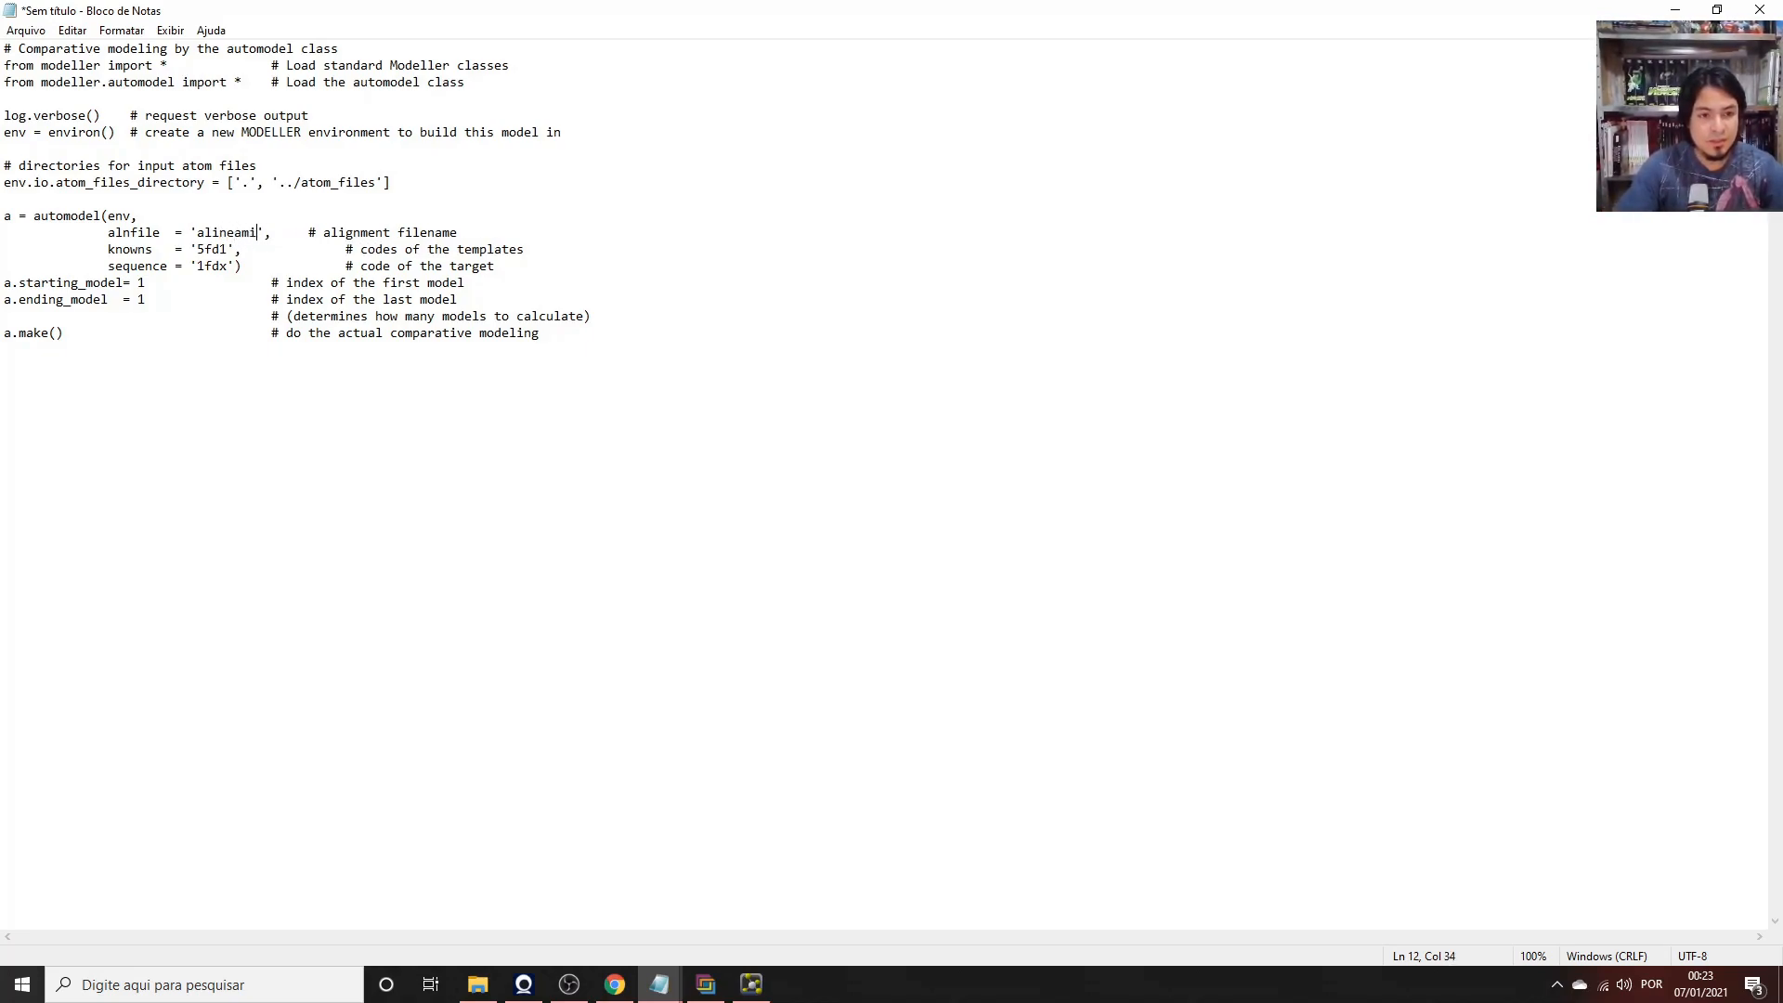
text(_2.pir)
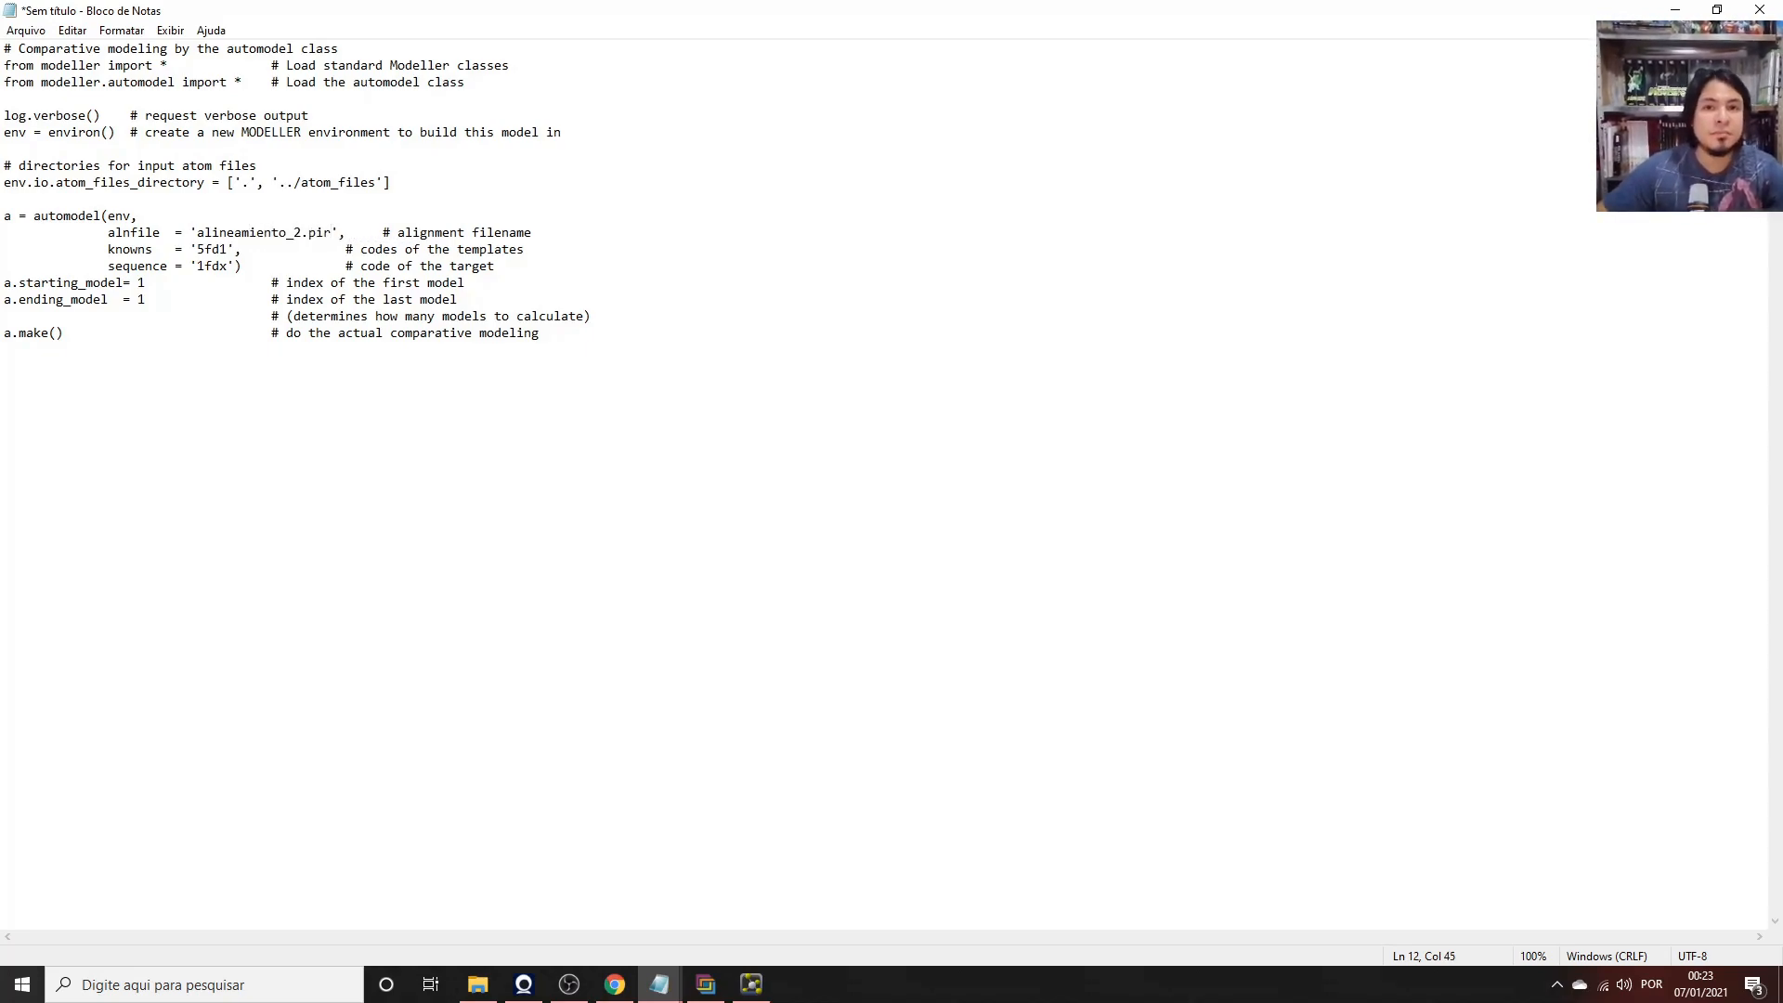
Set the script's knowns value to 'template' in place of the sample template code.
click(227, 249)
key(BackSpace)
key(BackSpace)
key(BackSpace)
key(BackSpace)
text(template)
Replace the sample target code in the script's sequence value with 'serine_ba'.
click(232, 266)
key(BackSpace)
key(BackSpace)
key(BackSpace)
key(BackSpace)
text(serine)
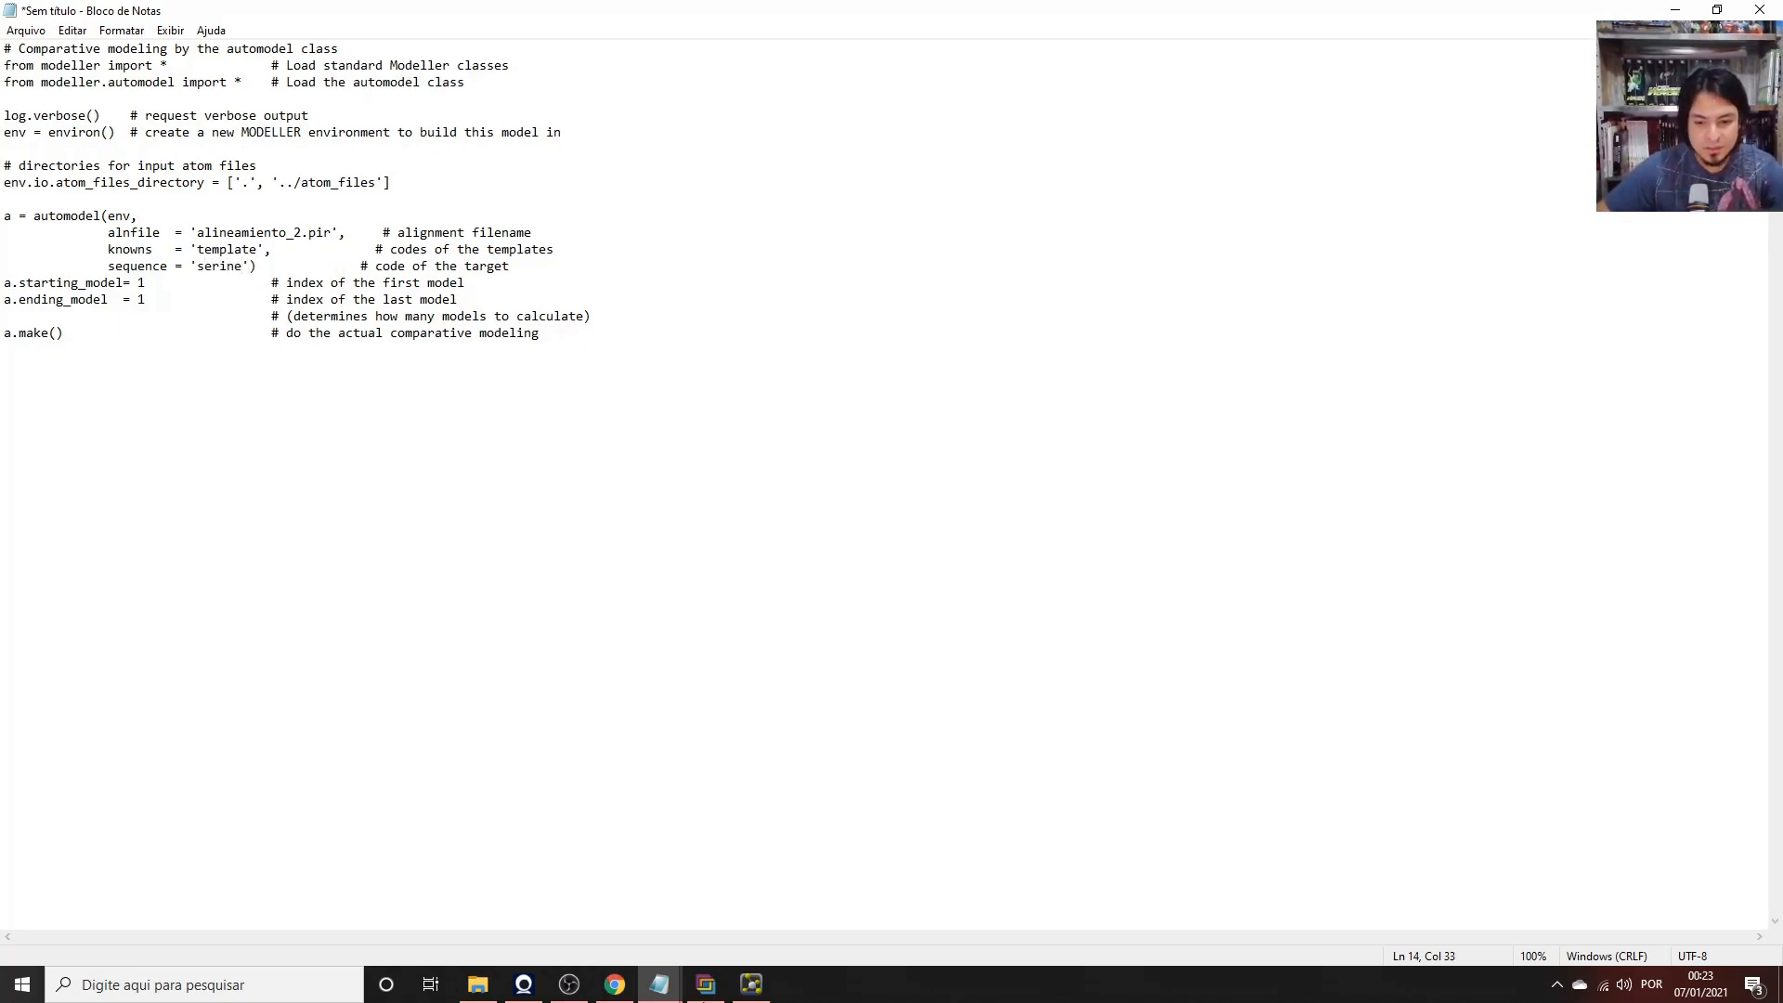
mouse_move(659, 985)
mouse_move(839, 910)
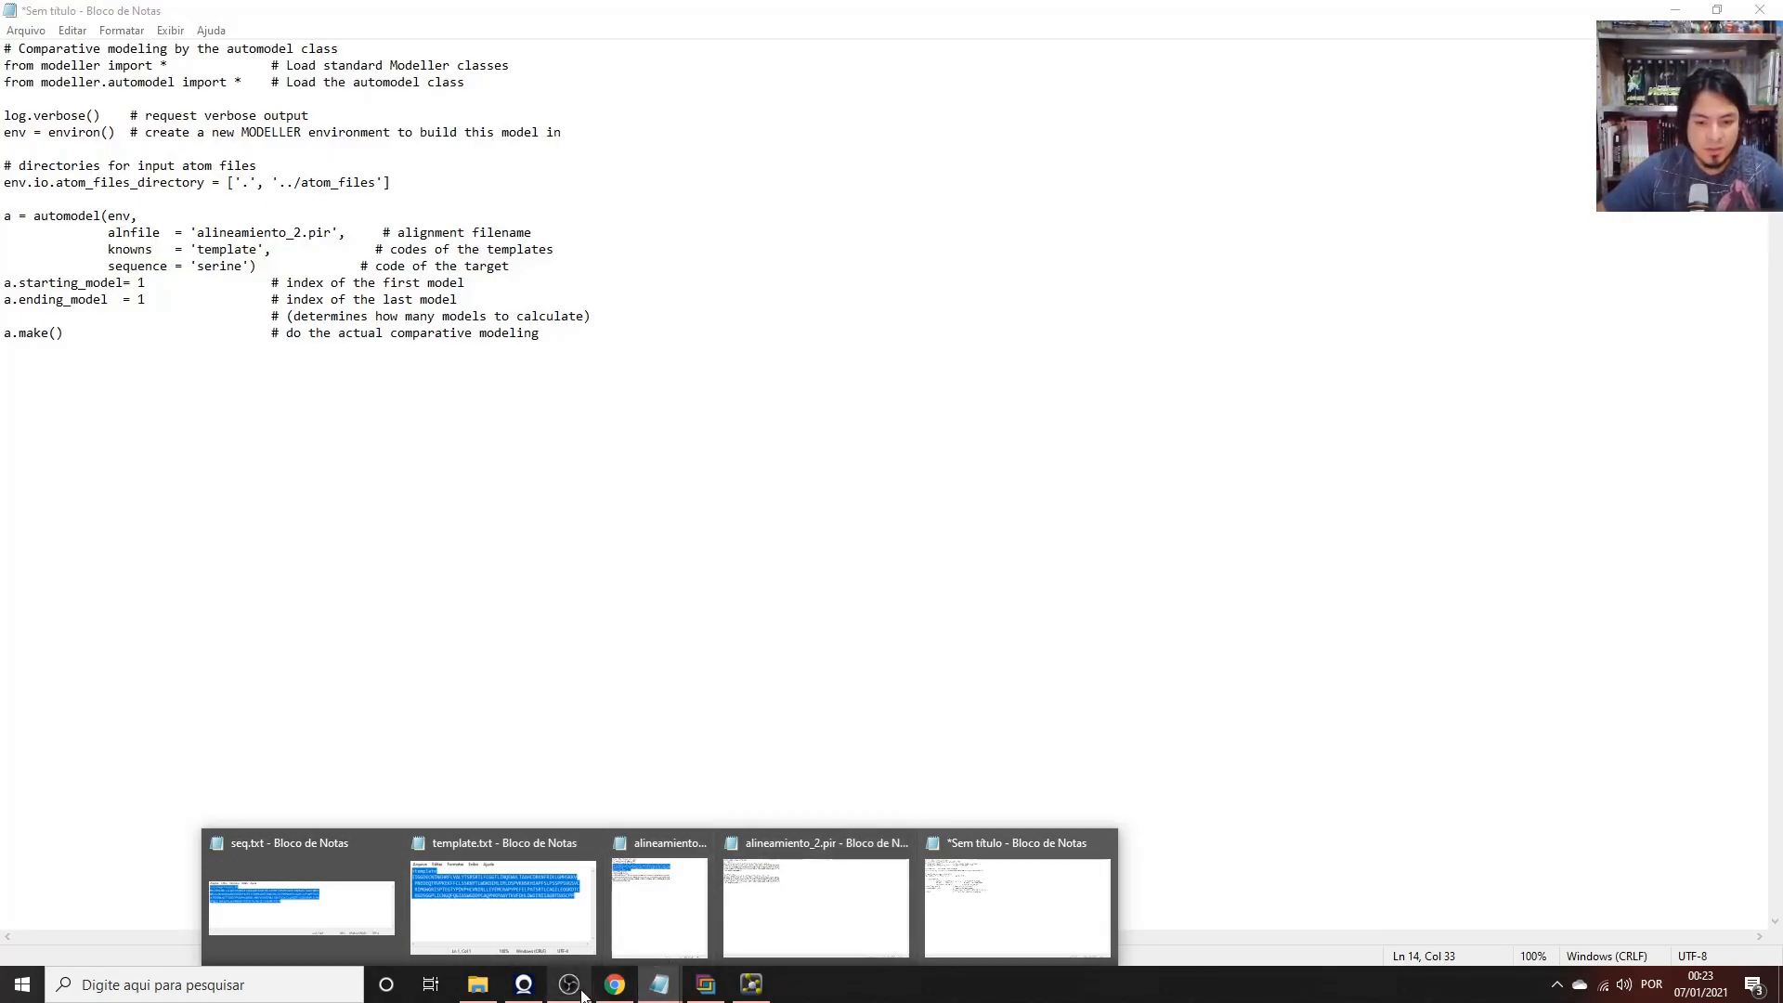
click(1026, 903)
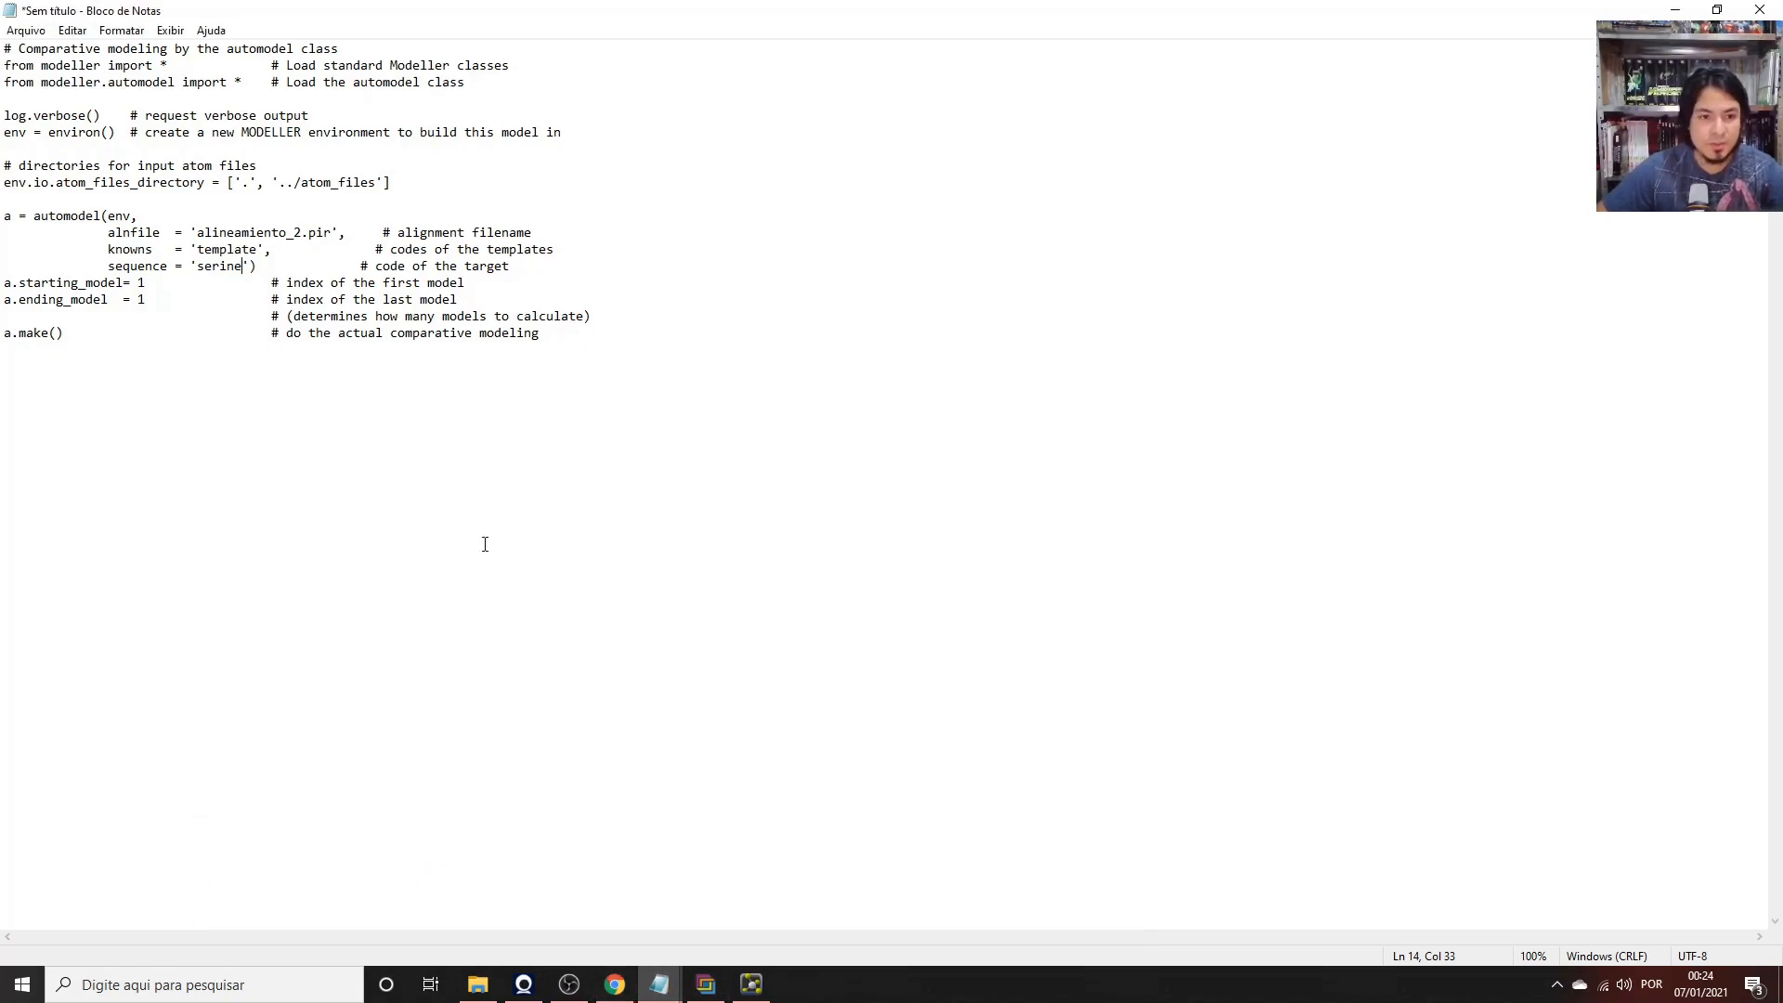
text(_ba)
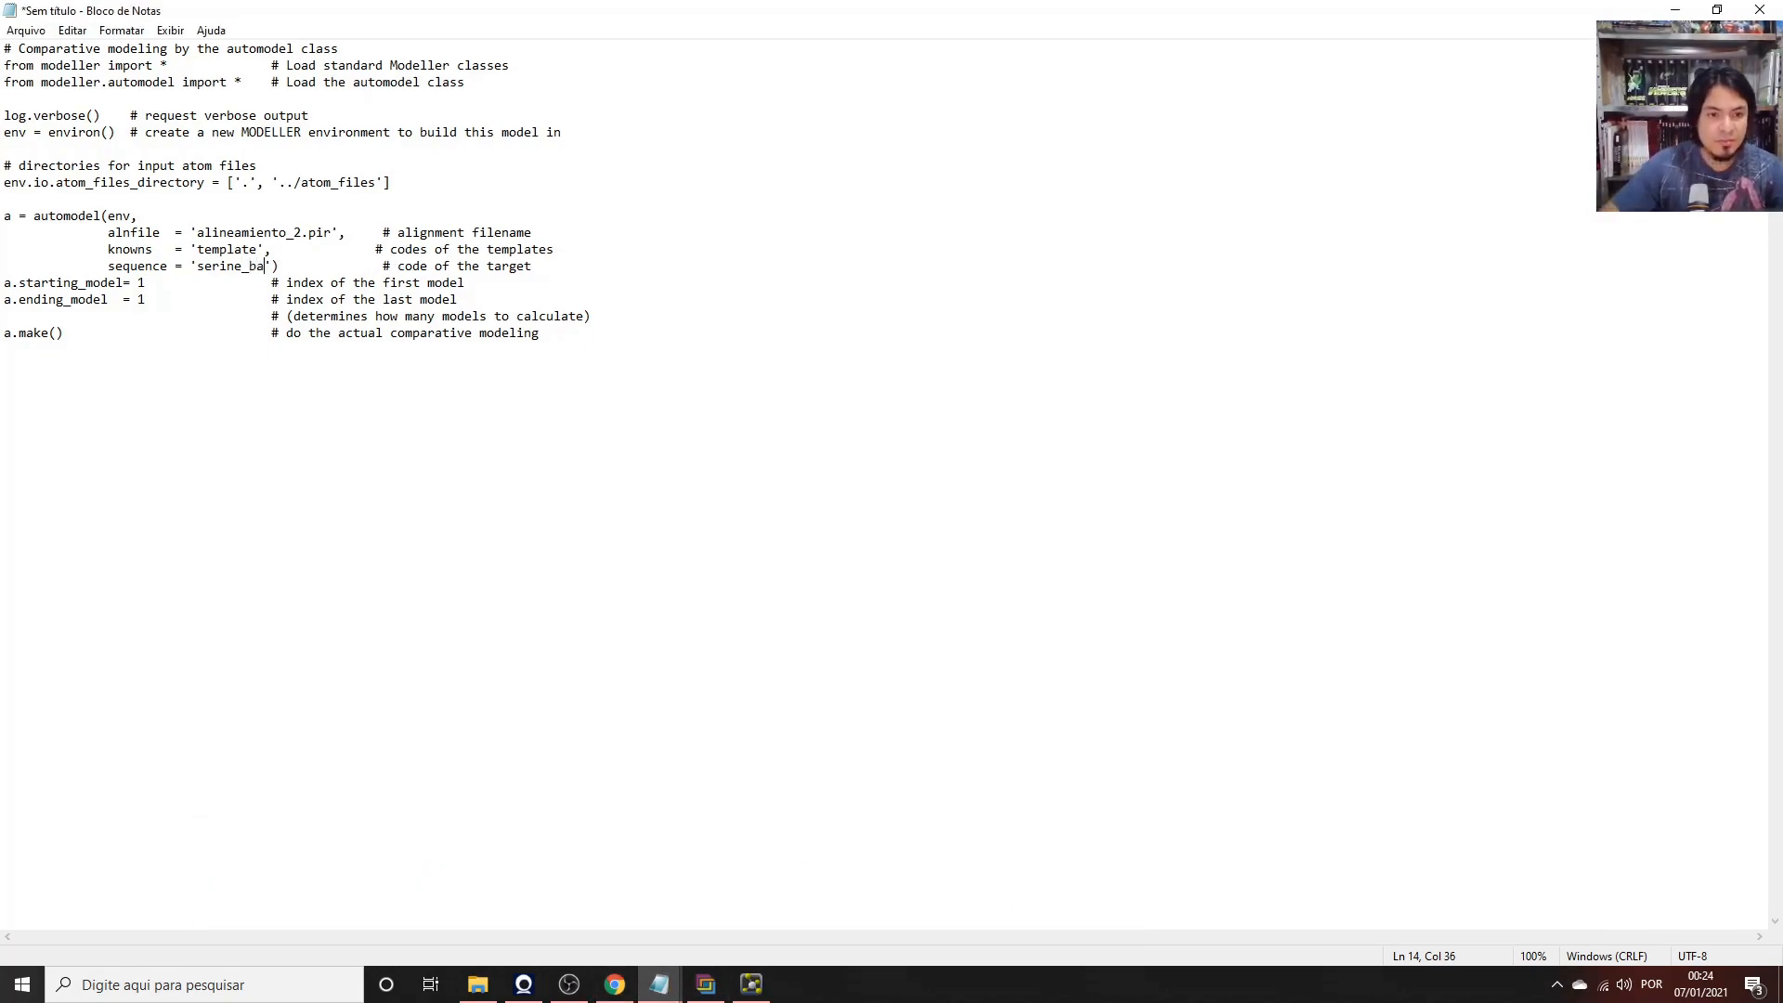
click(220, 376)
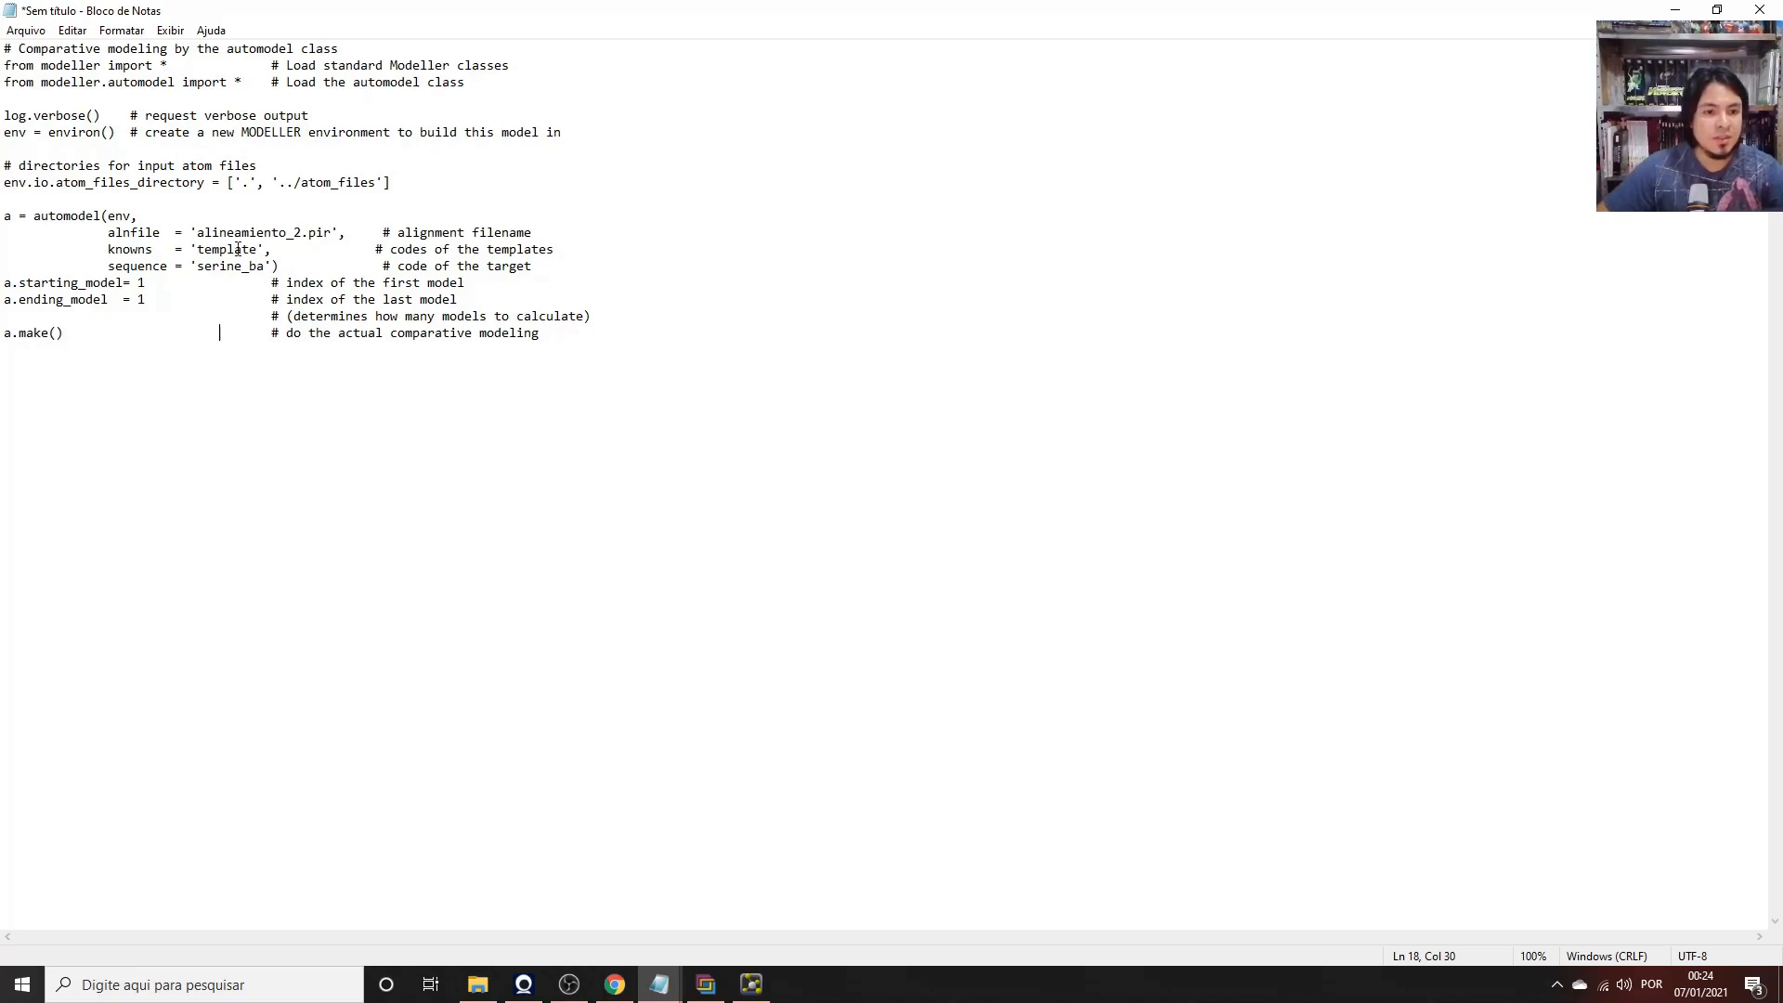
drag(190, 232, 272, 268)
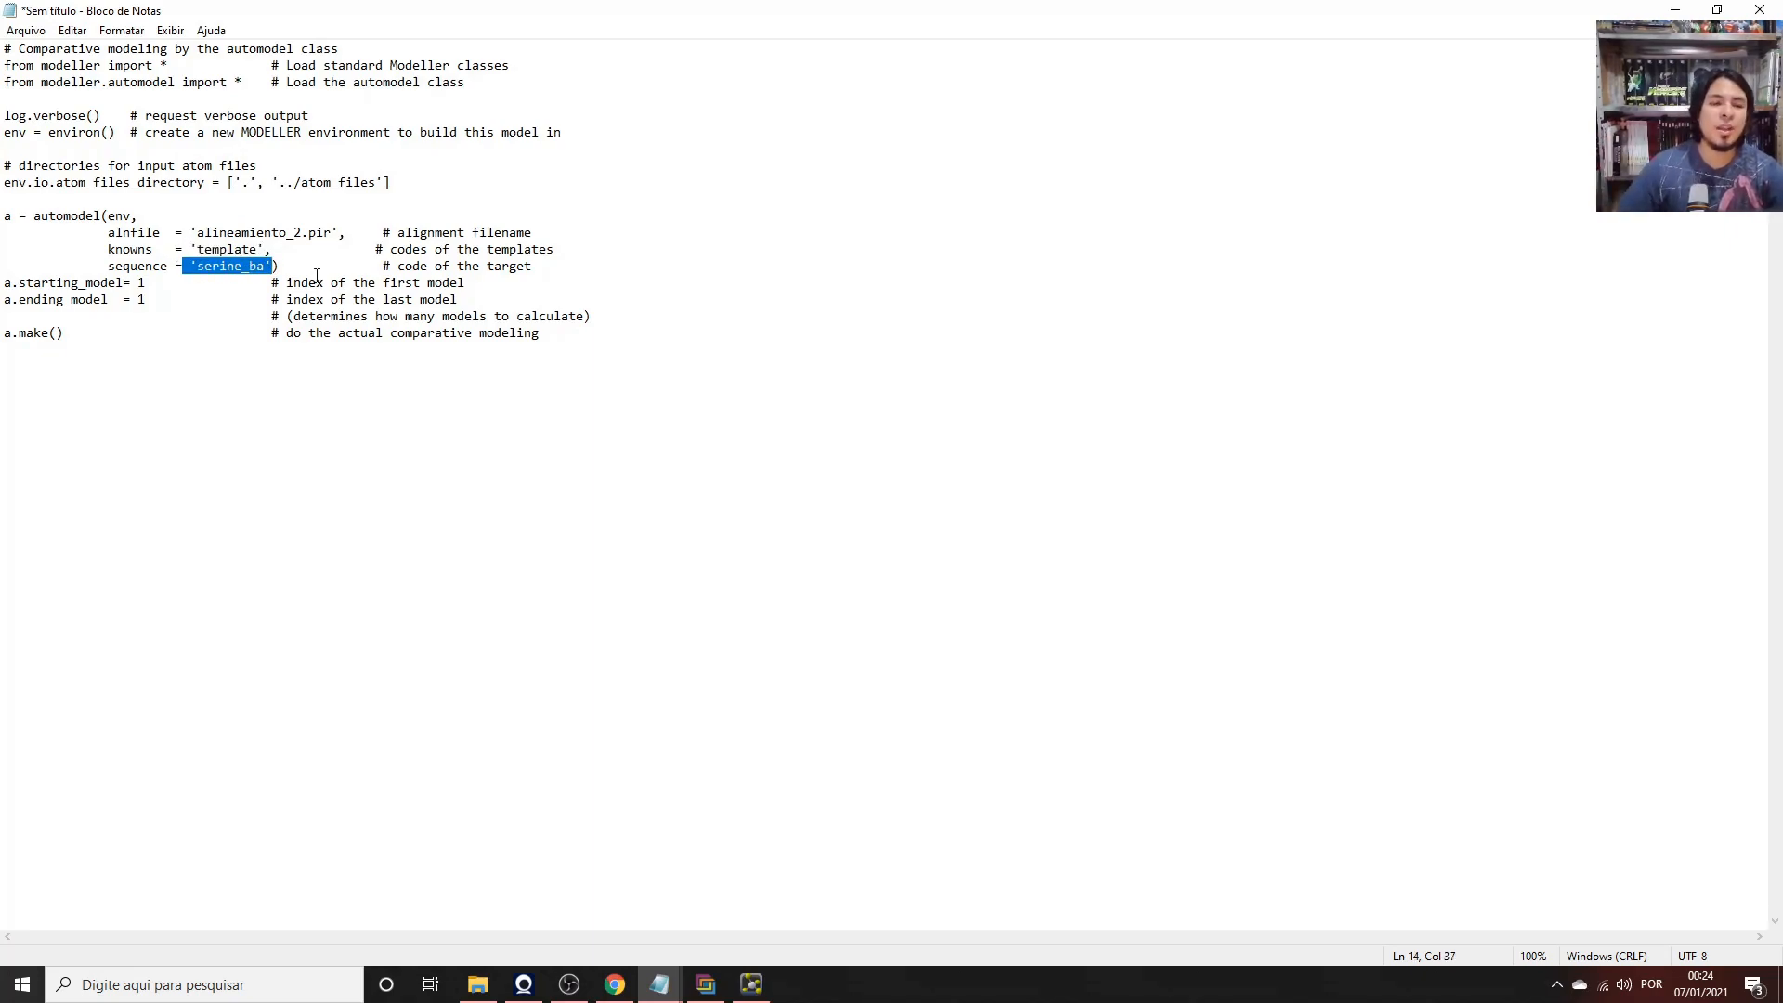
Set a.ending_model to 5 in the script so that five models are calculated.
click(169, 288)
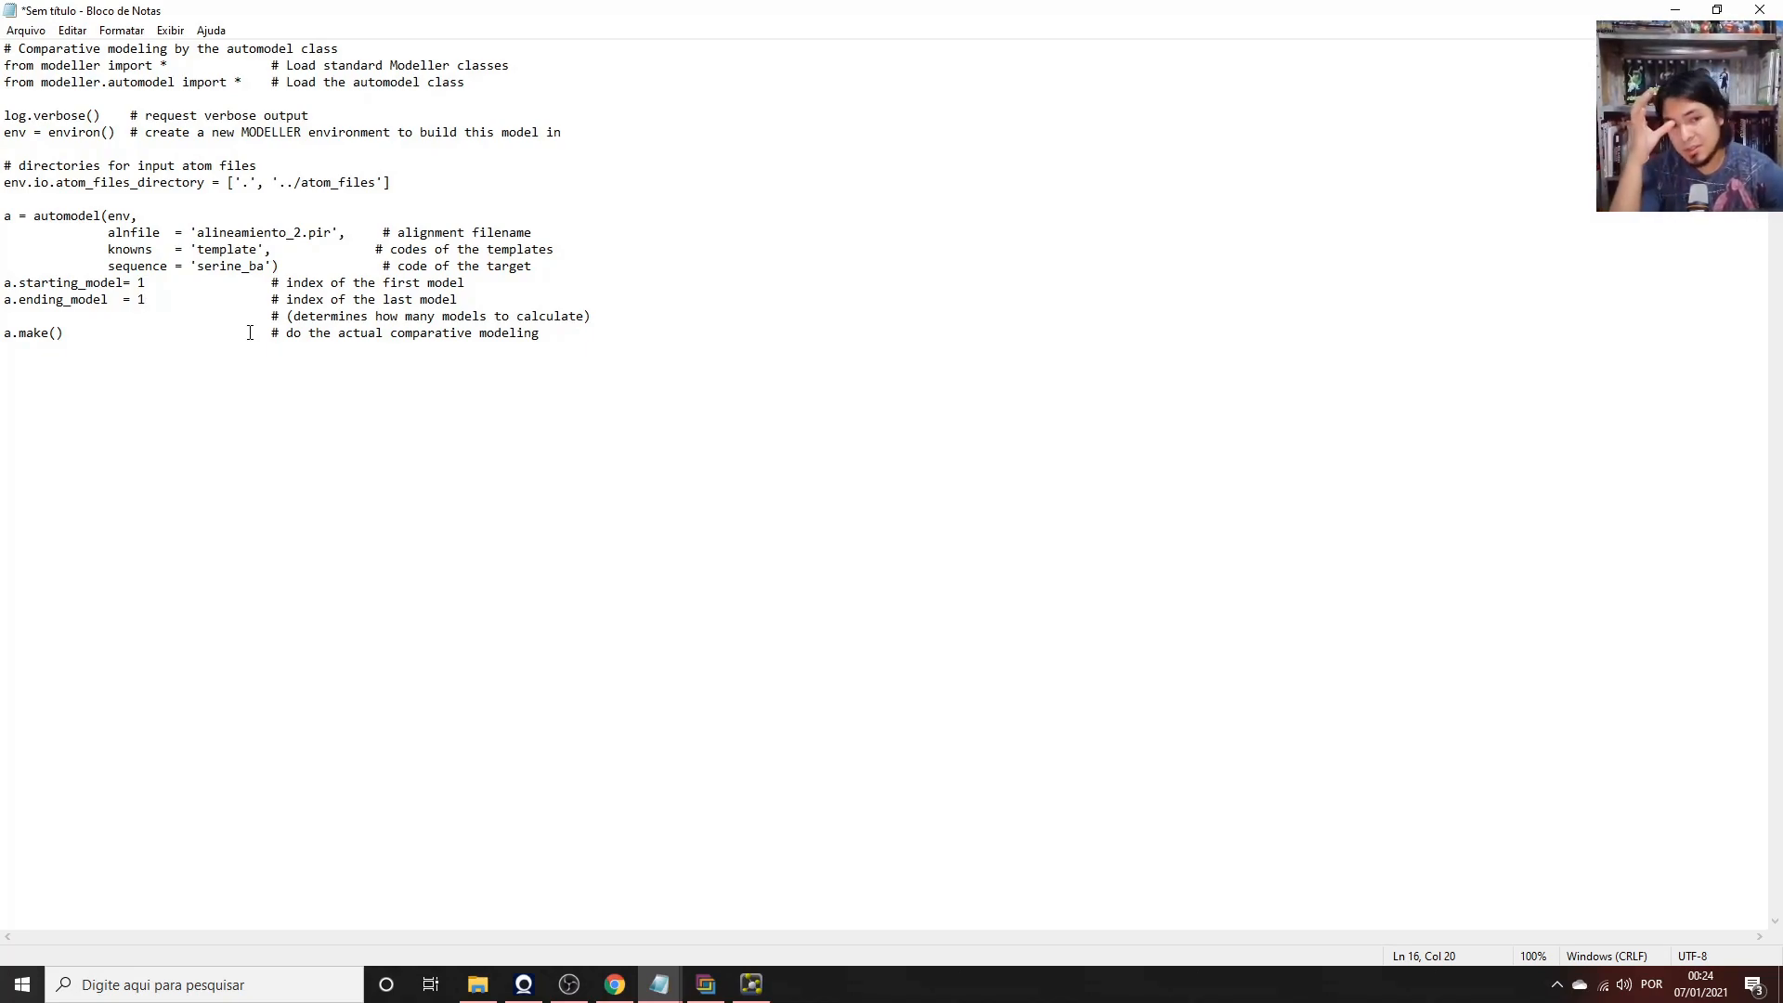
key(BackSpace)
text(5)
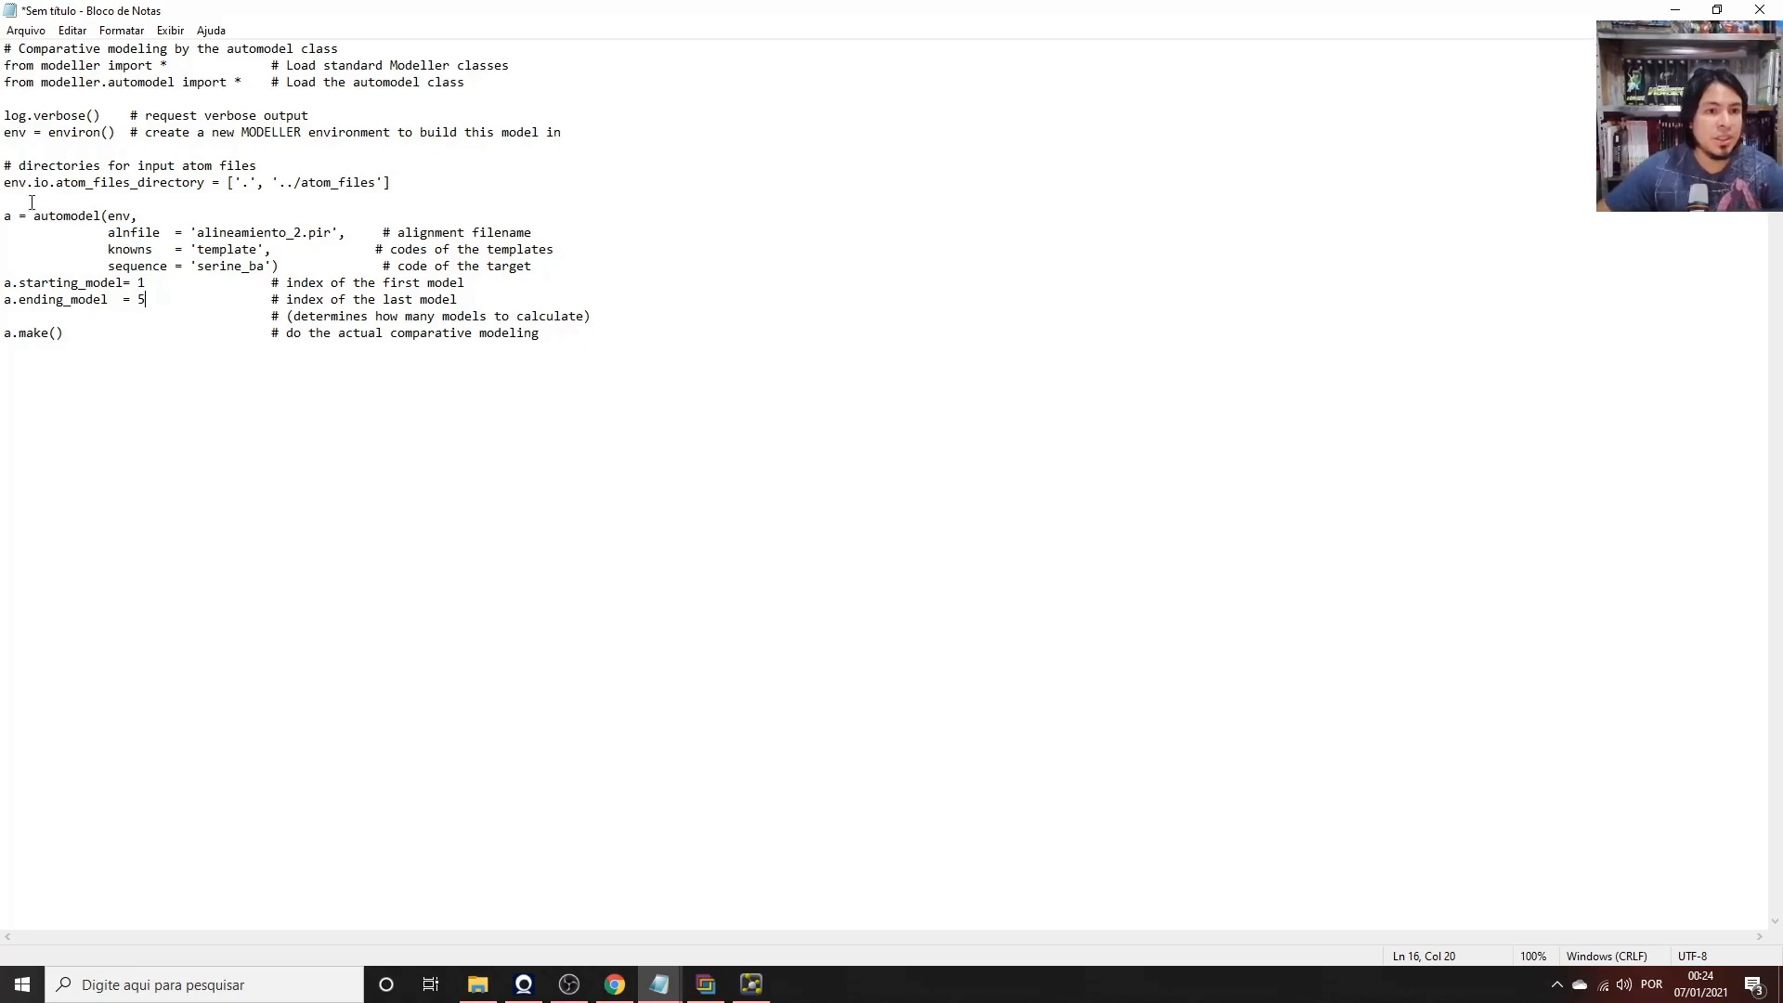
Save the script as template.py in the tutorial_modeller folder, using the all-files type.
click(23, 35)
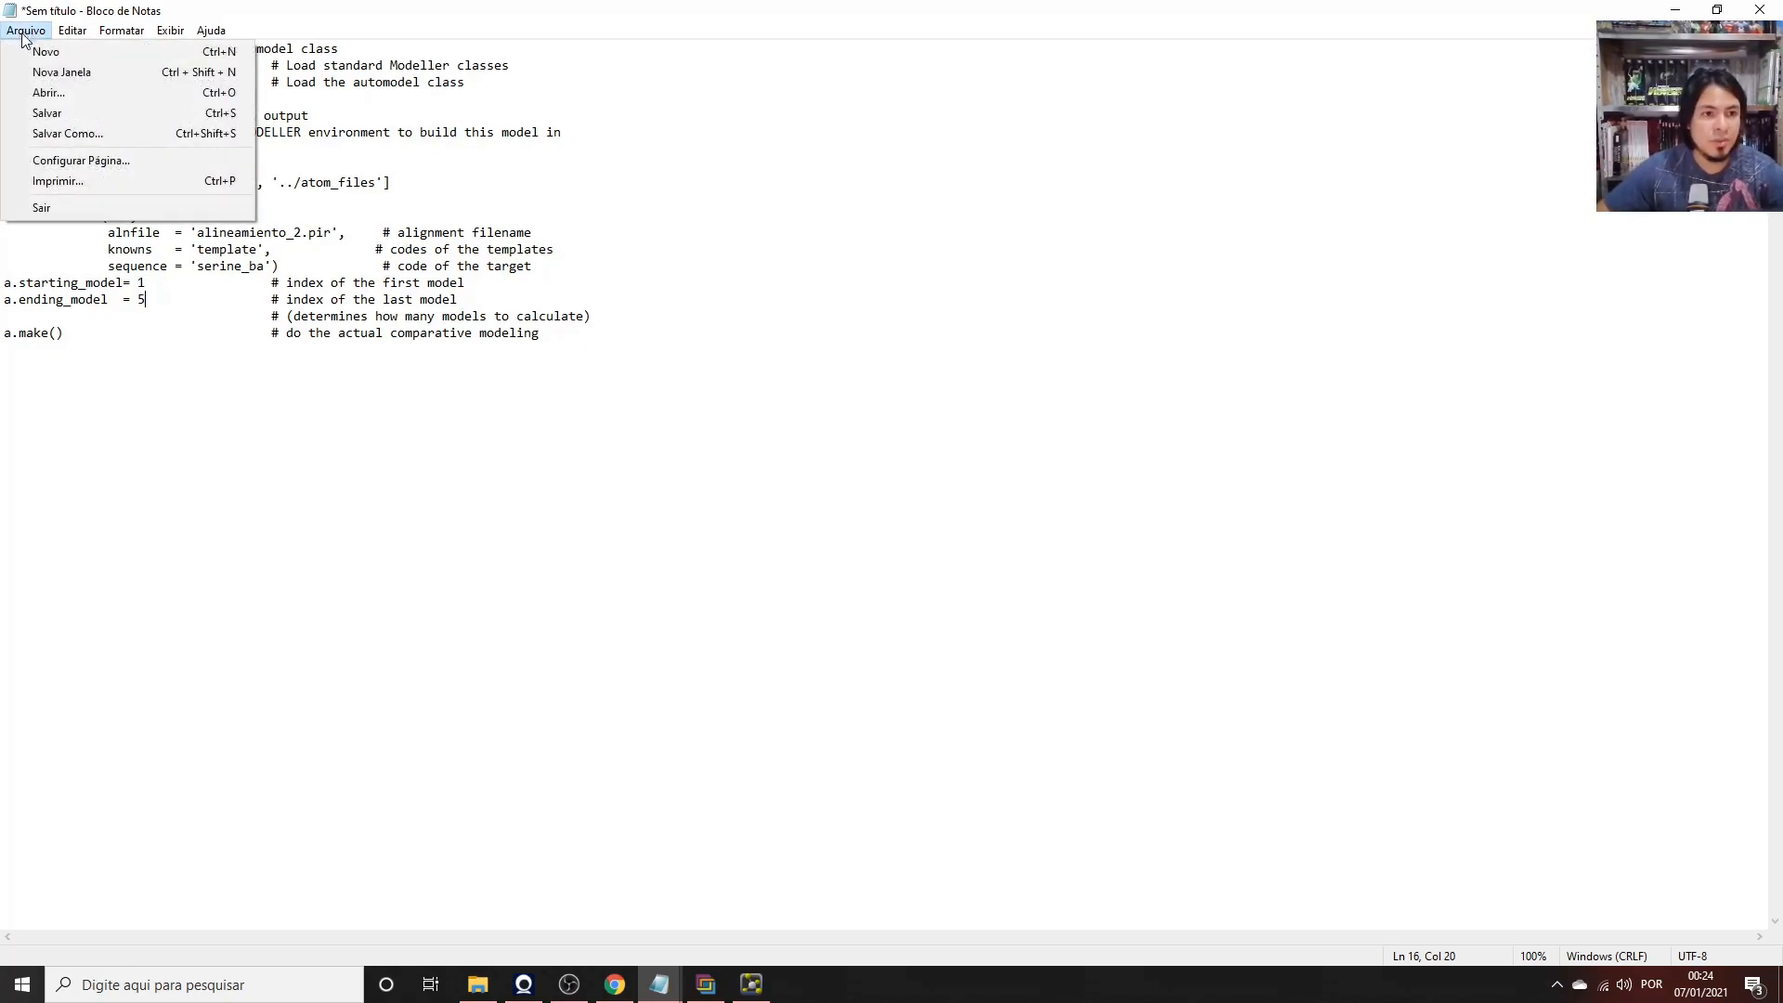
click(67, 135)
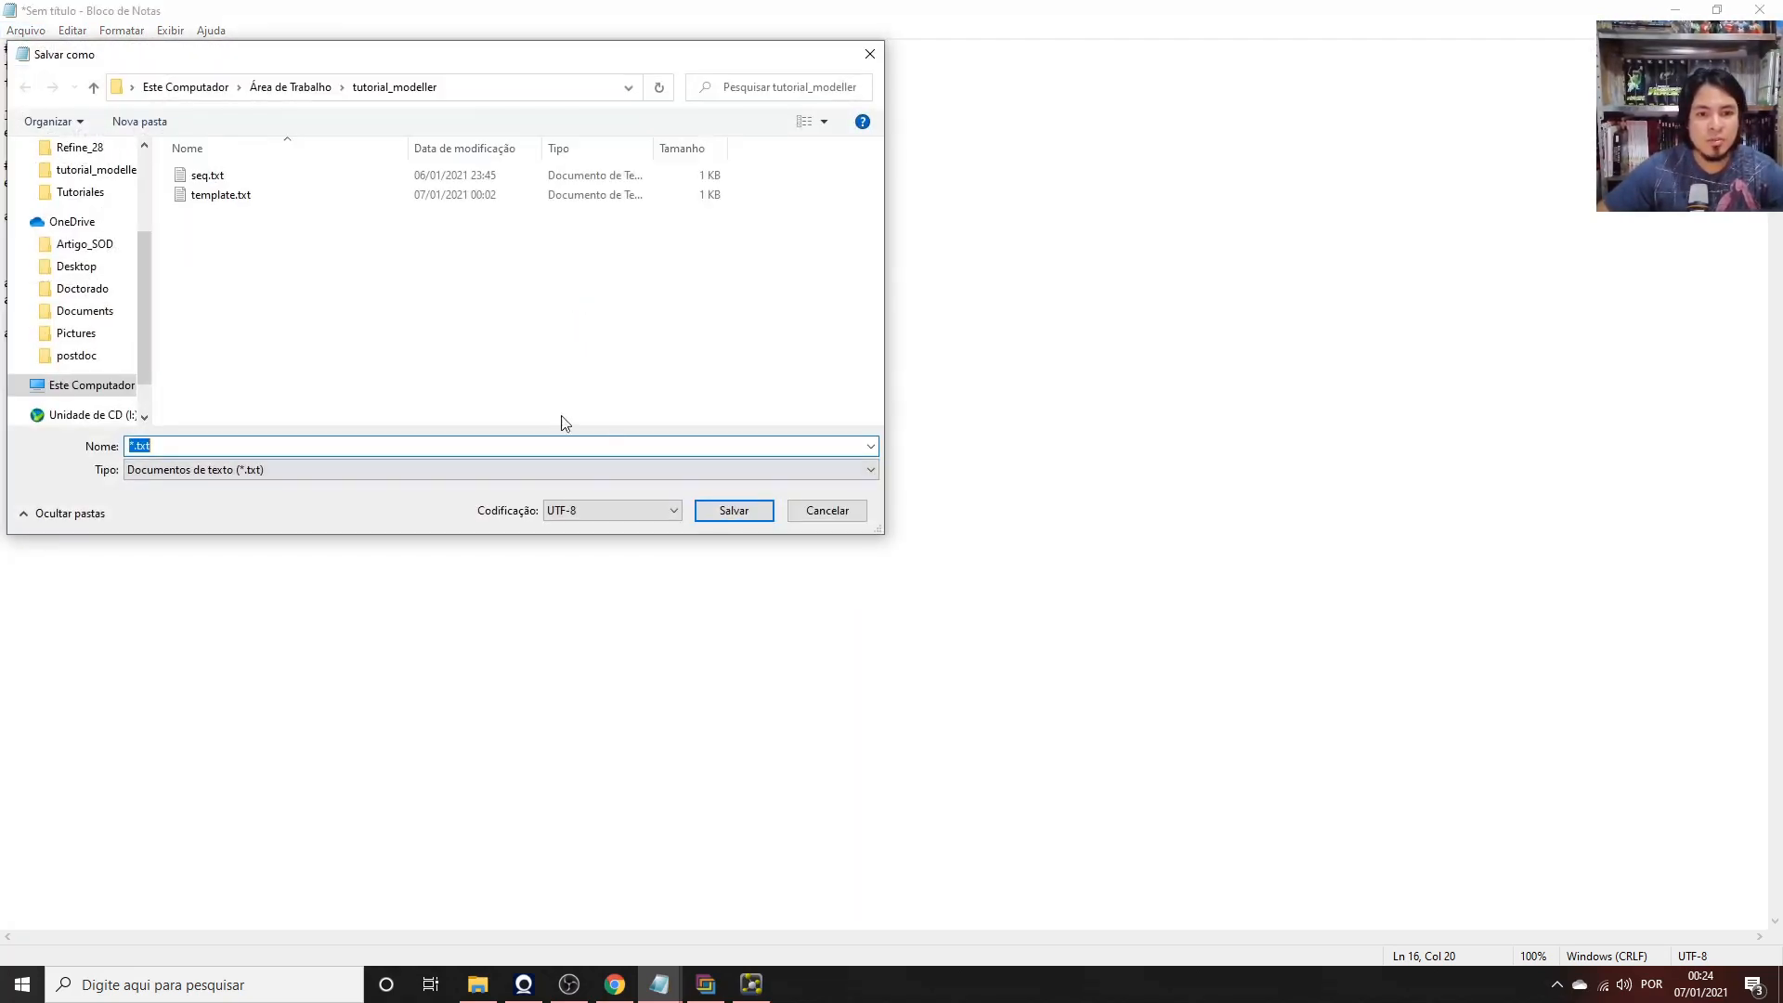
click(228, 479)
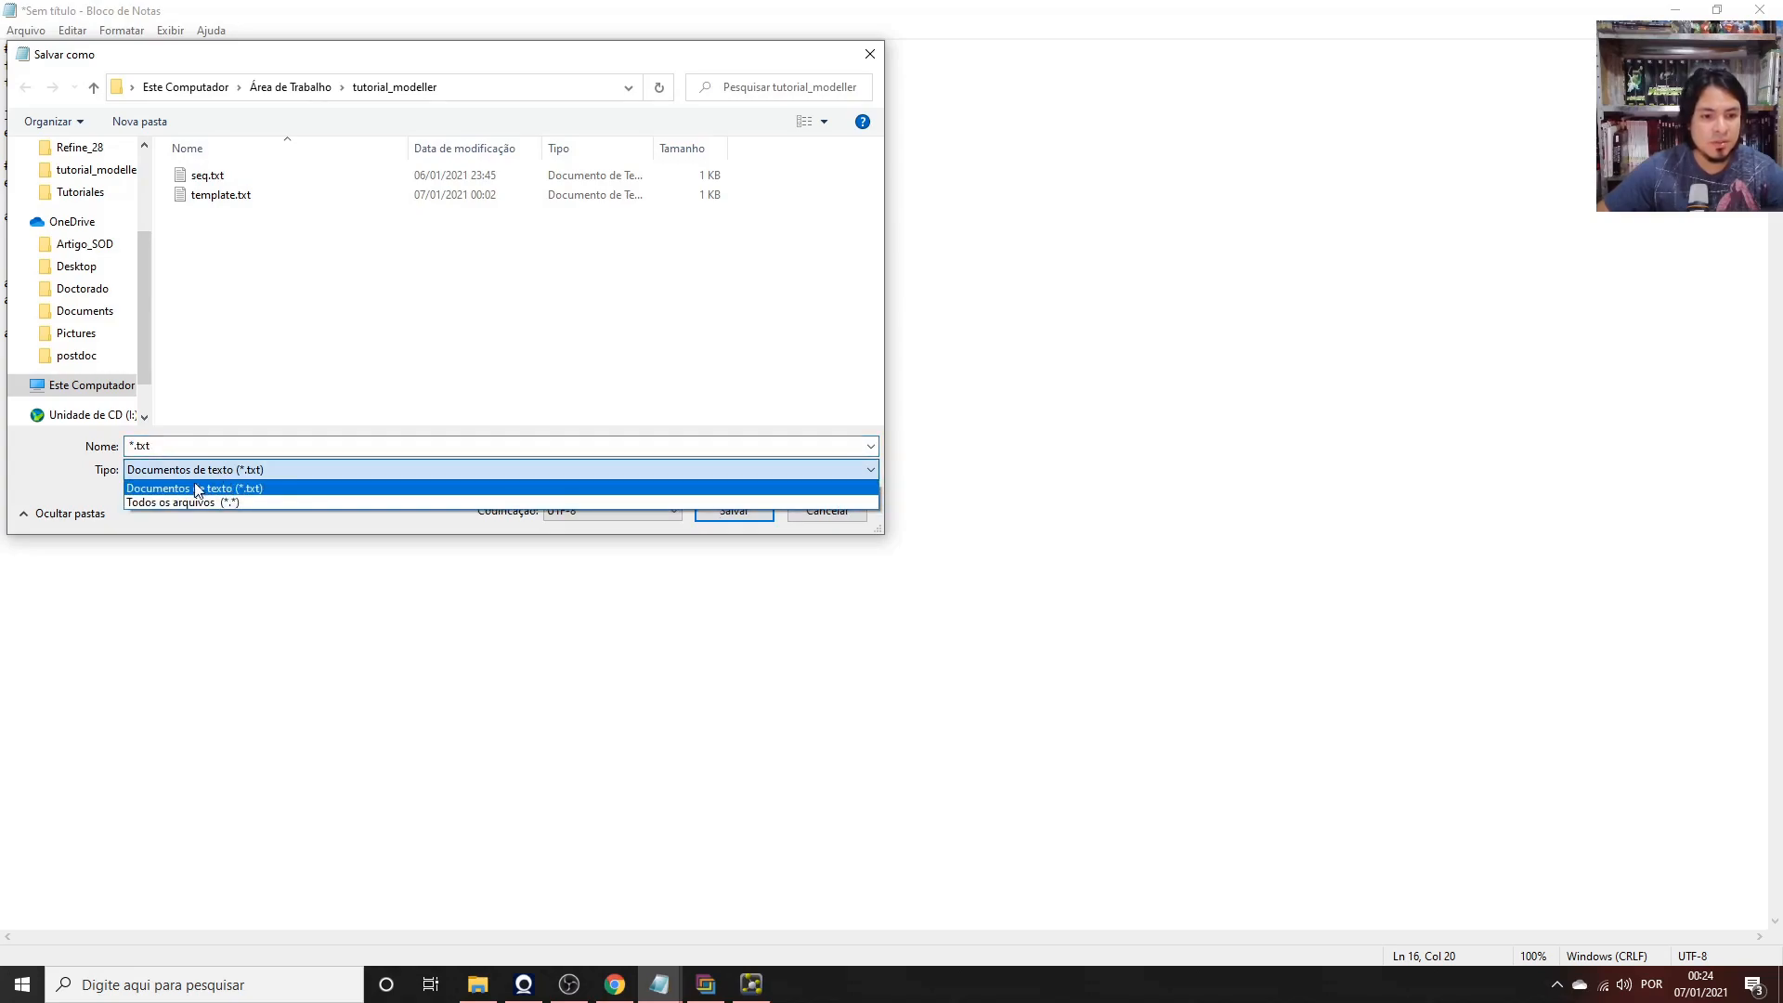
click(197, 502)
click(159, 446)
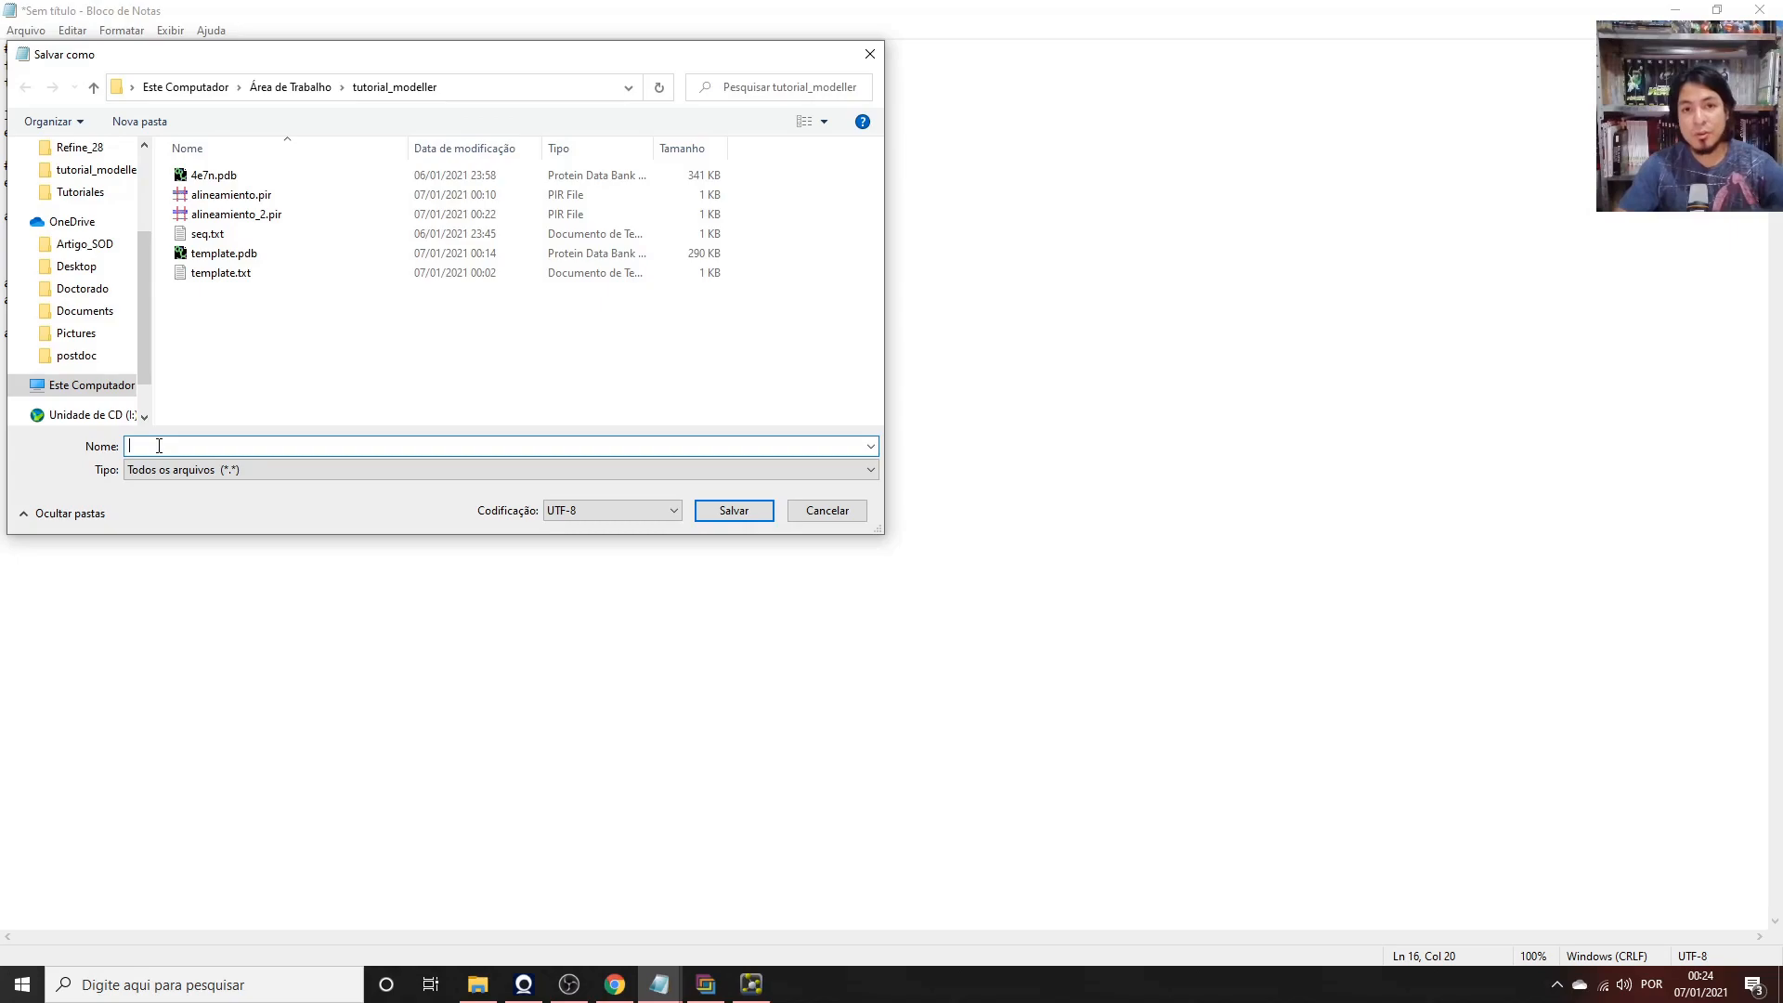
text(t)
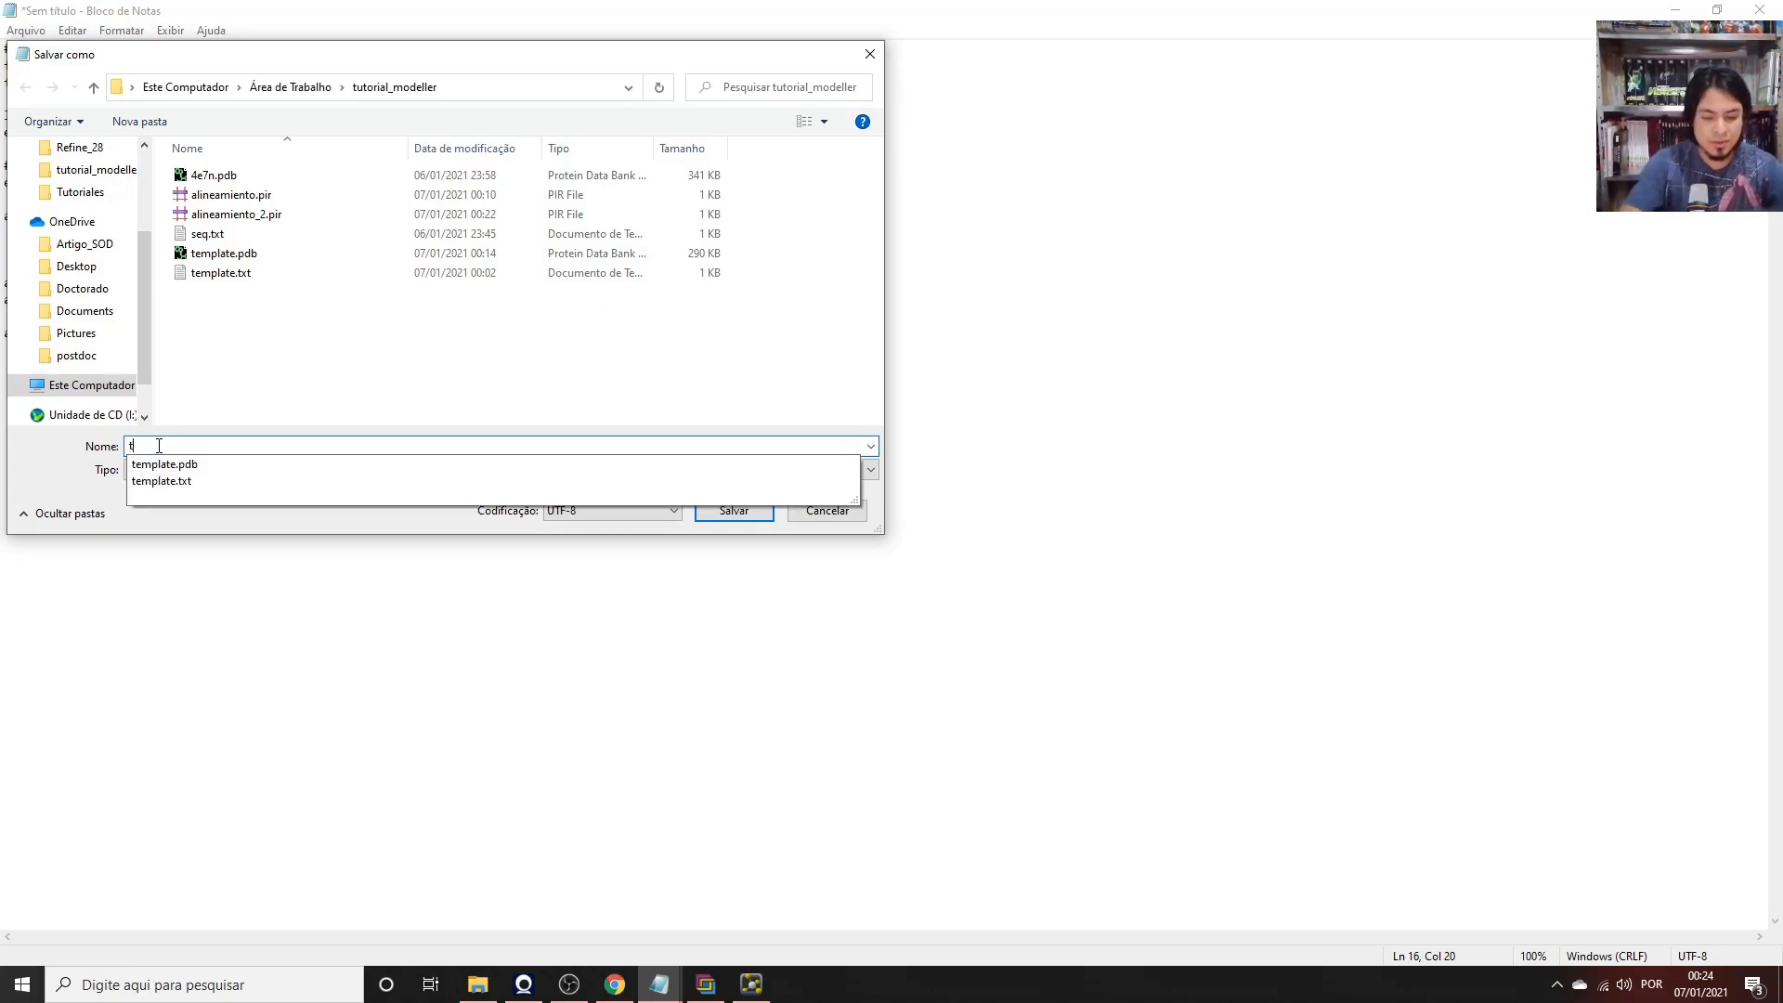
text(emplate)
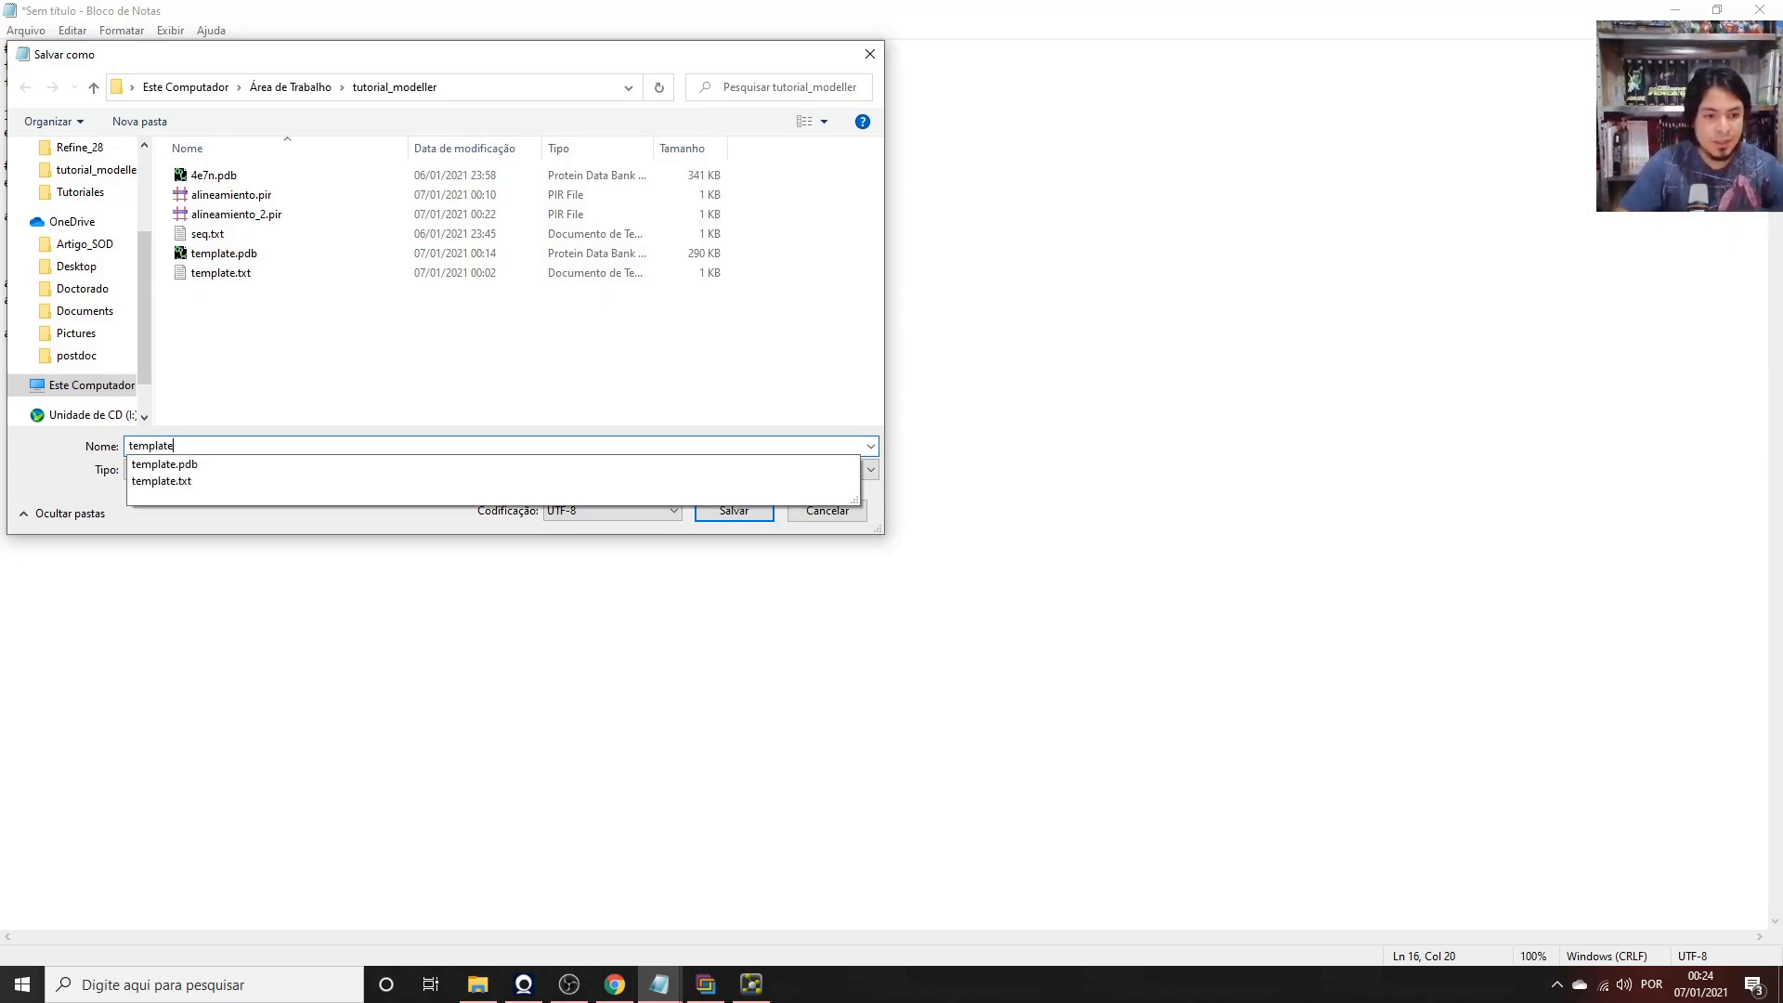
text(.py)
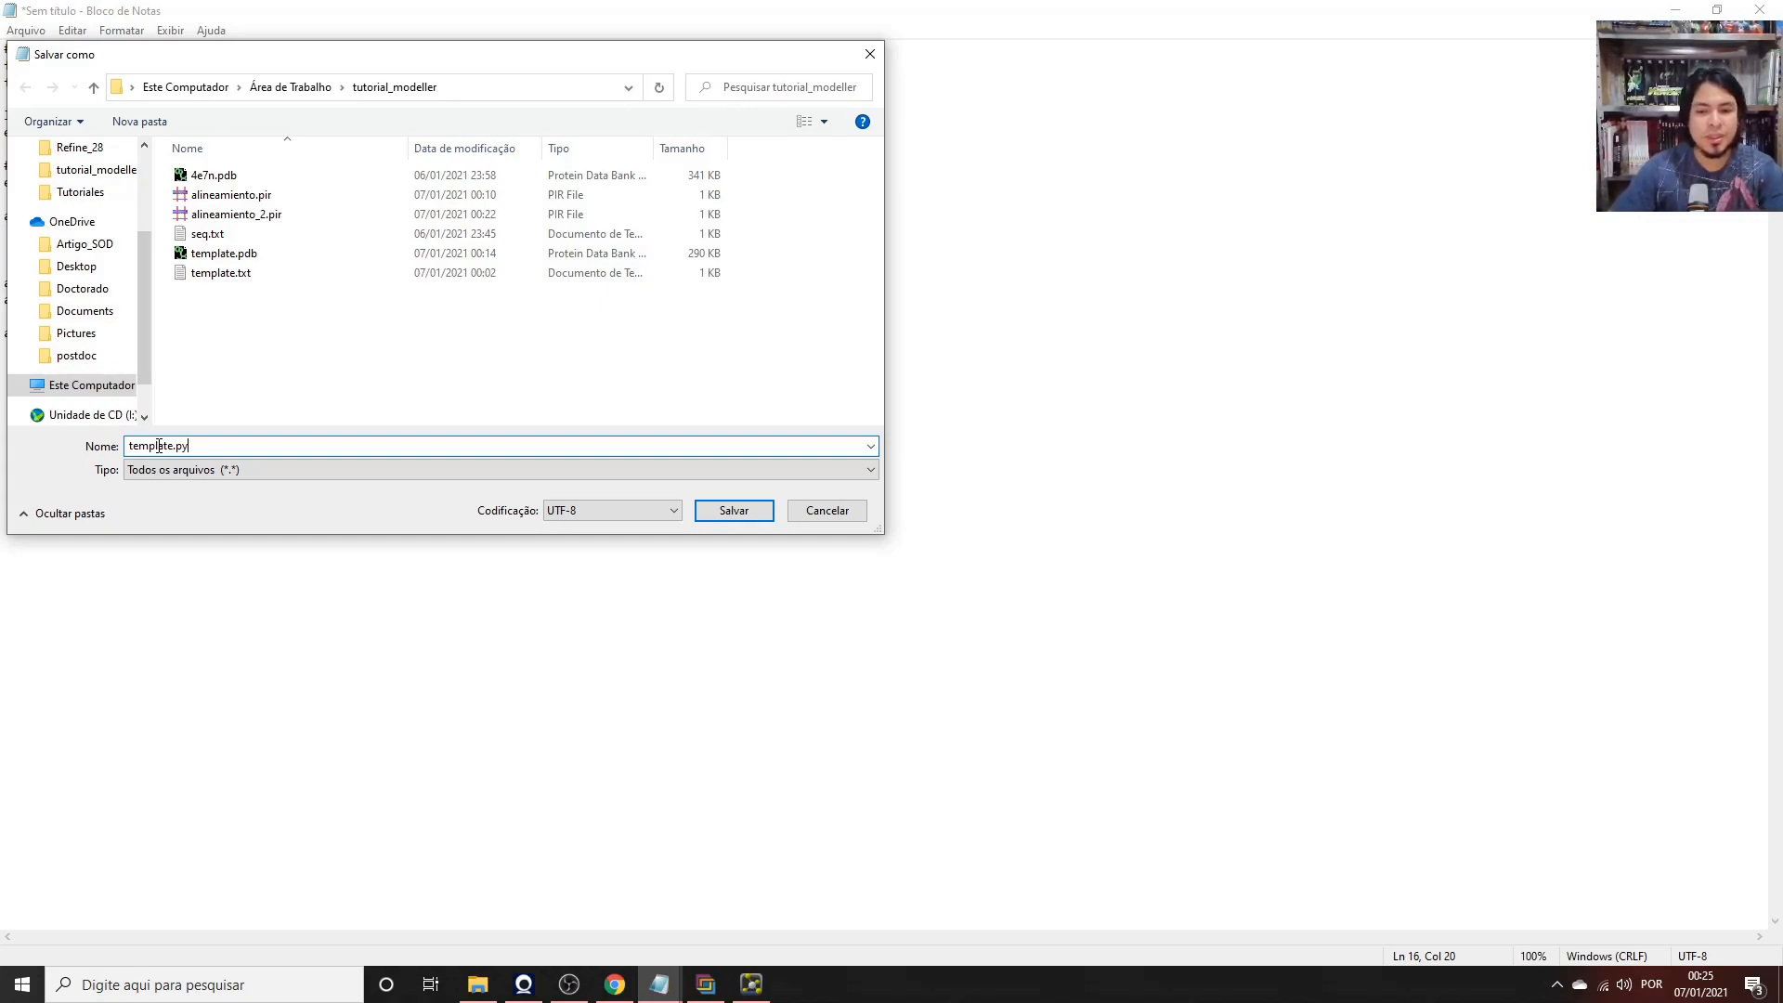
key(Return)
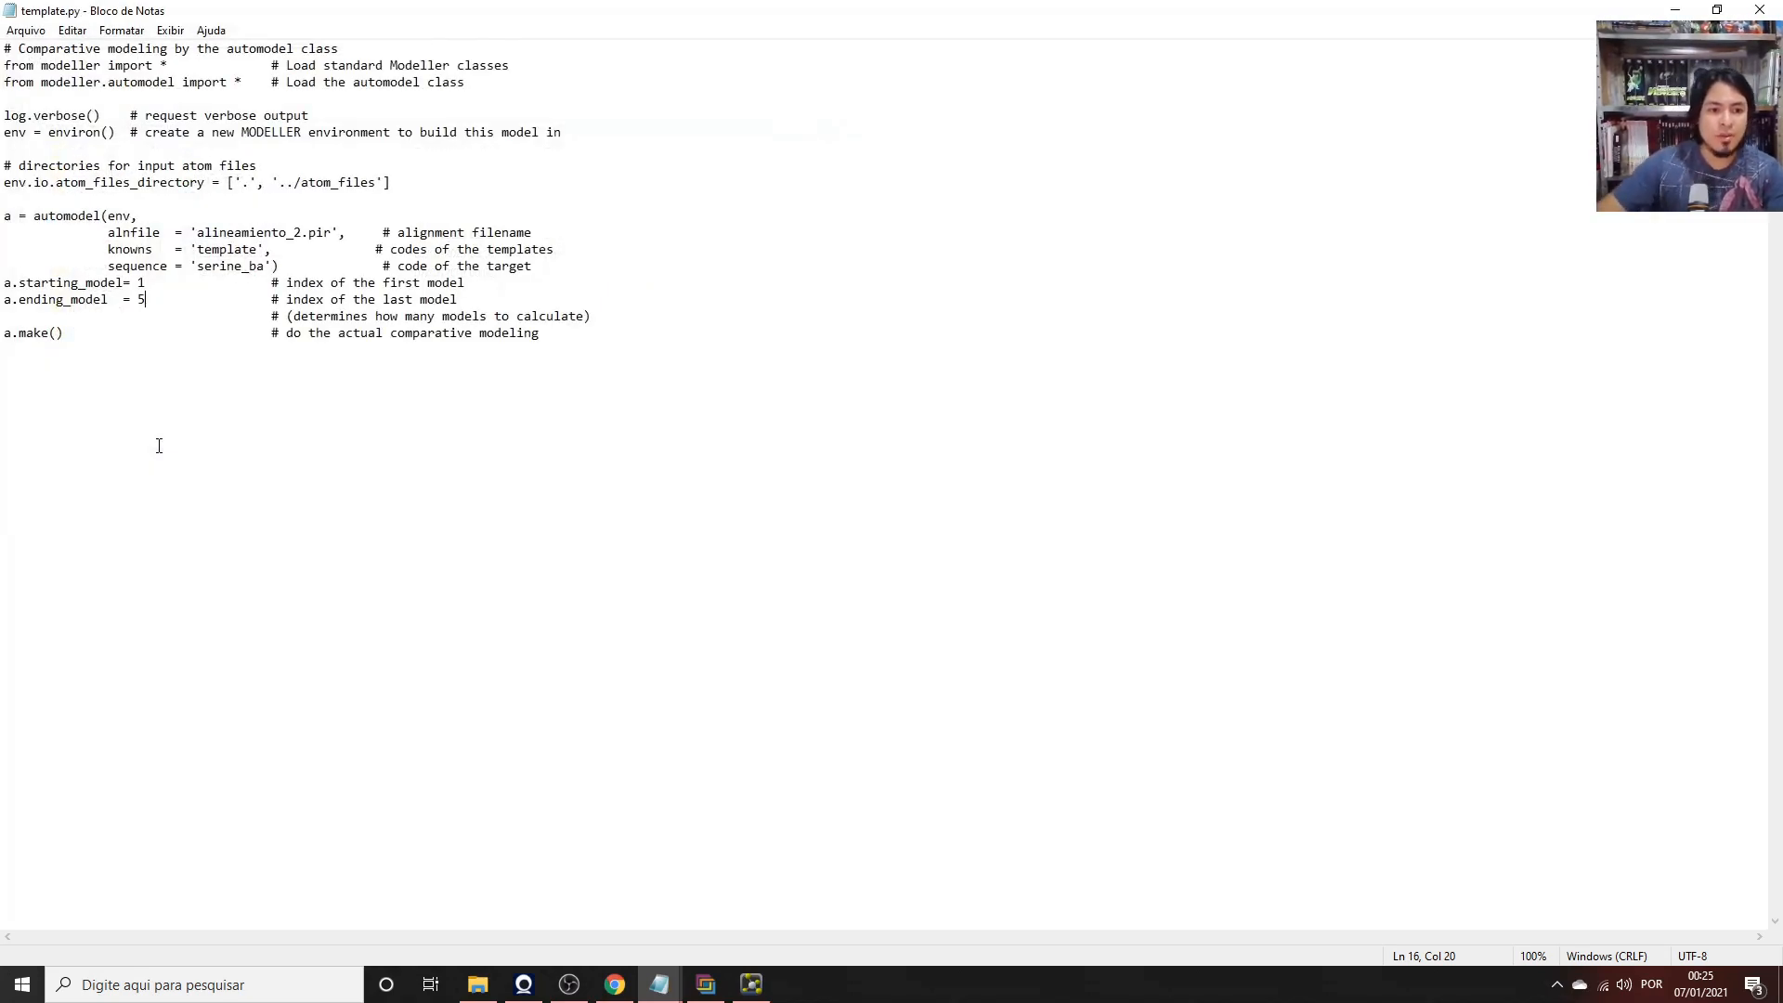
Switch to File Explorer and check the tutorial_modeller folder for template.py, alineamiento_2.pir and template.pdb.
key(alt+Tab)
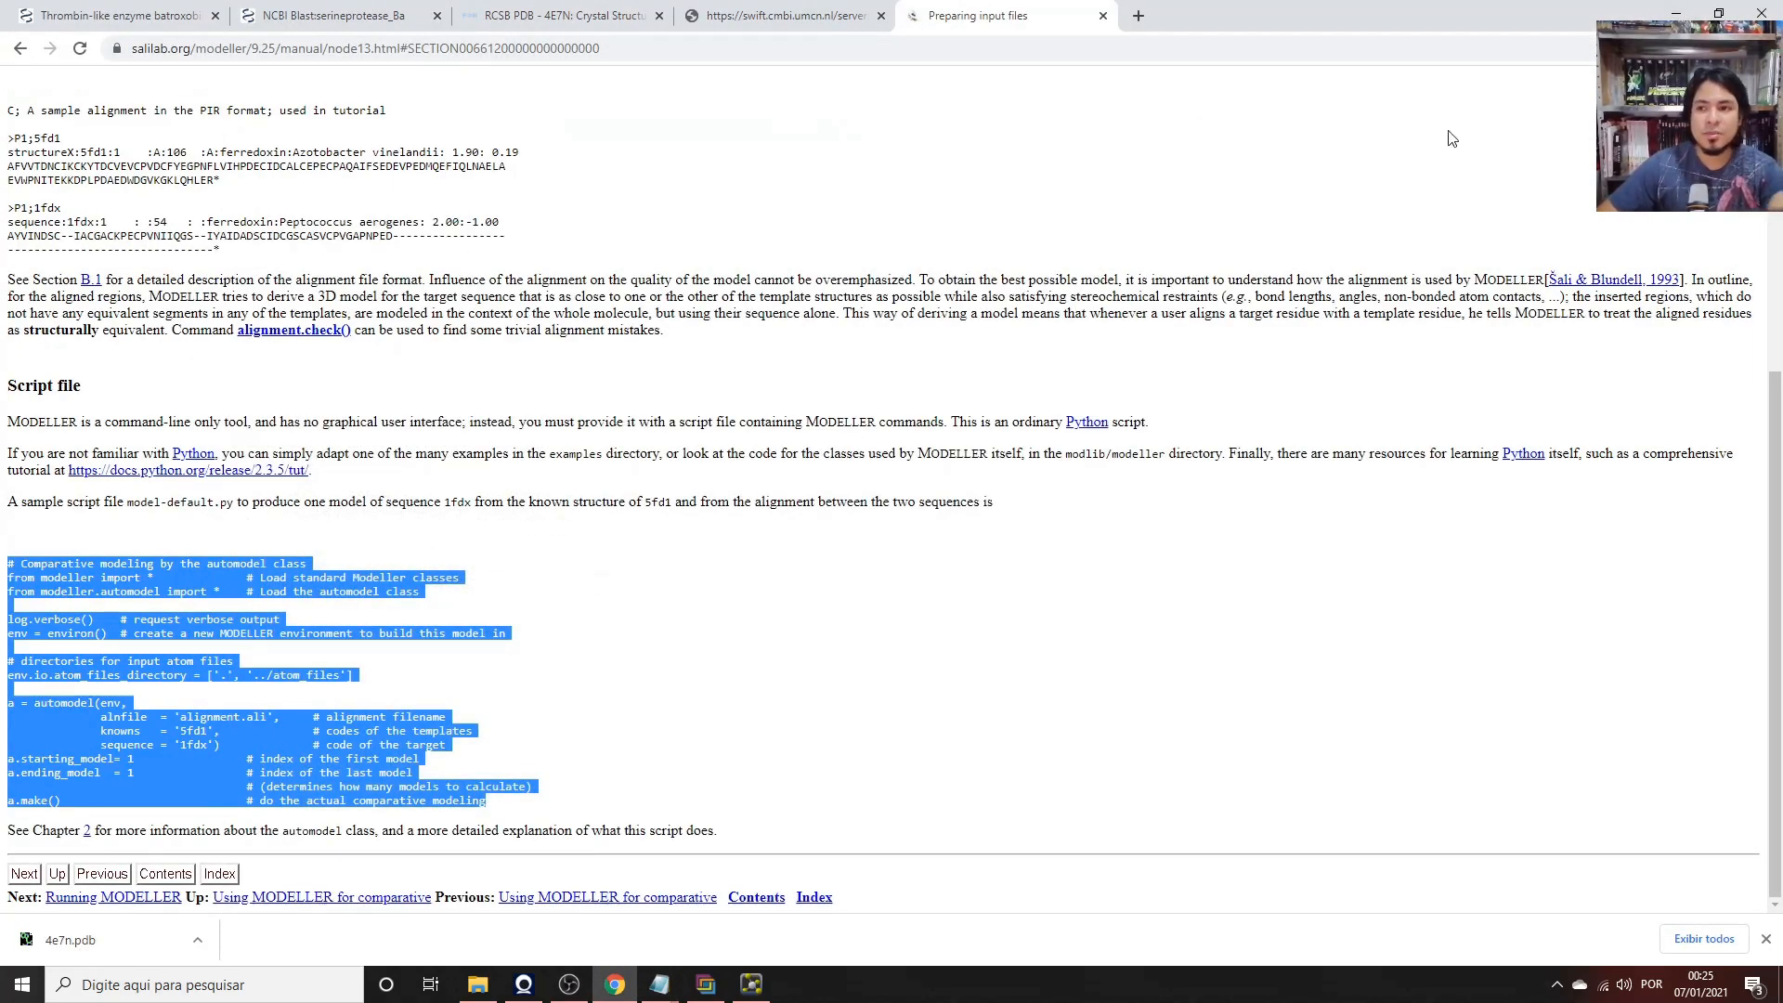
click(1677, 14)
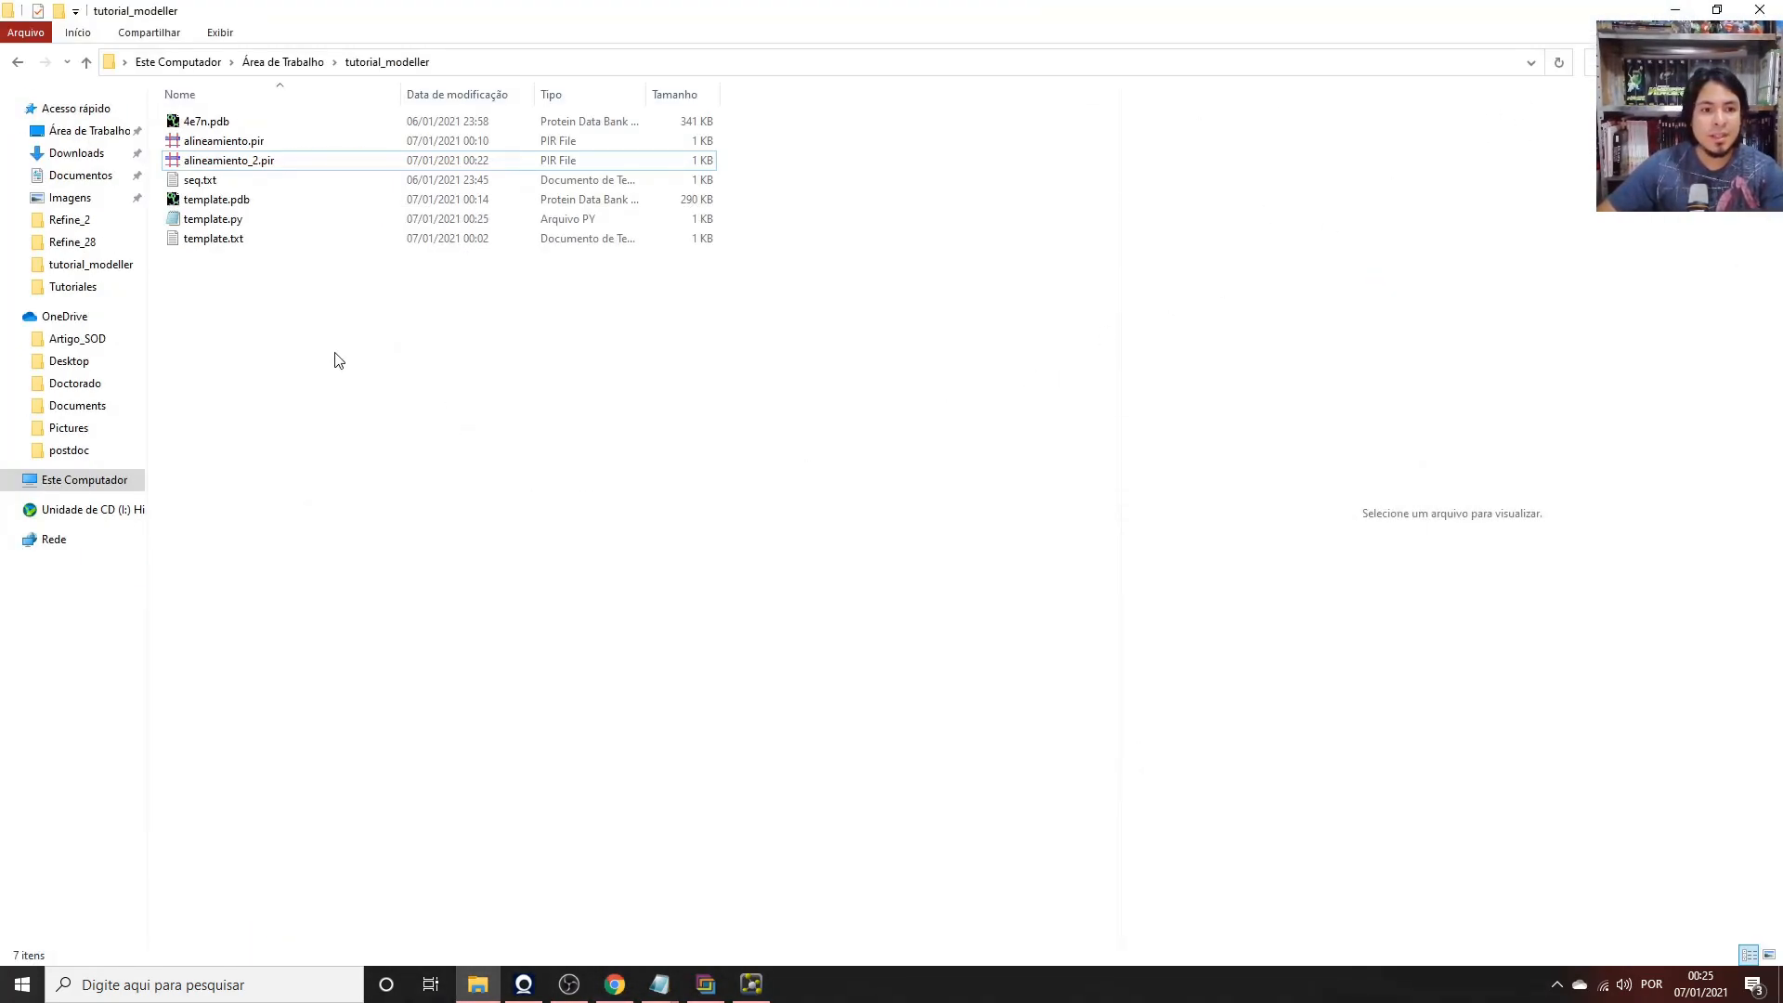
click(230, 226)
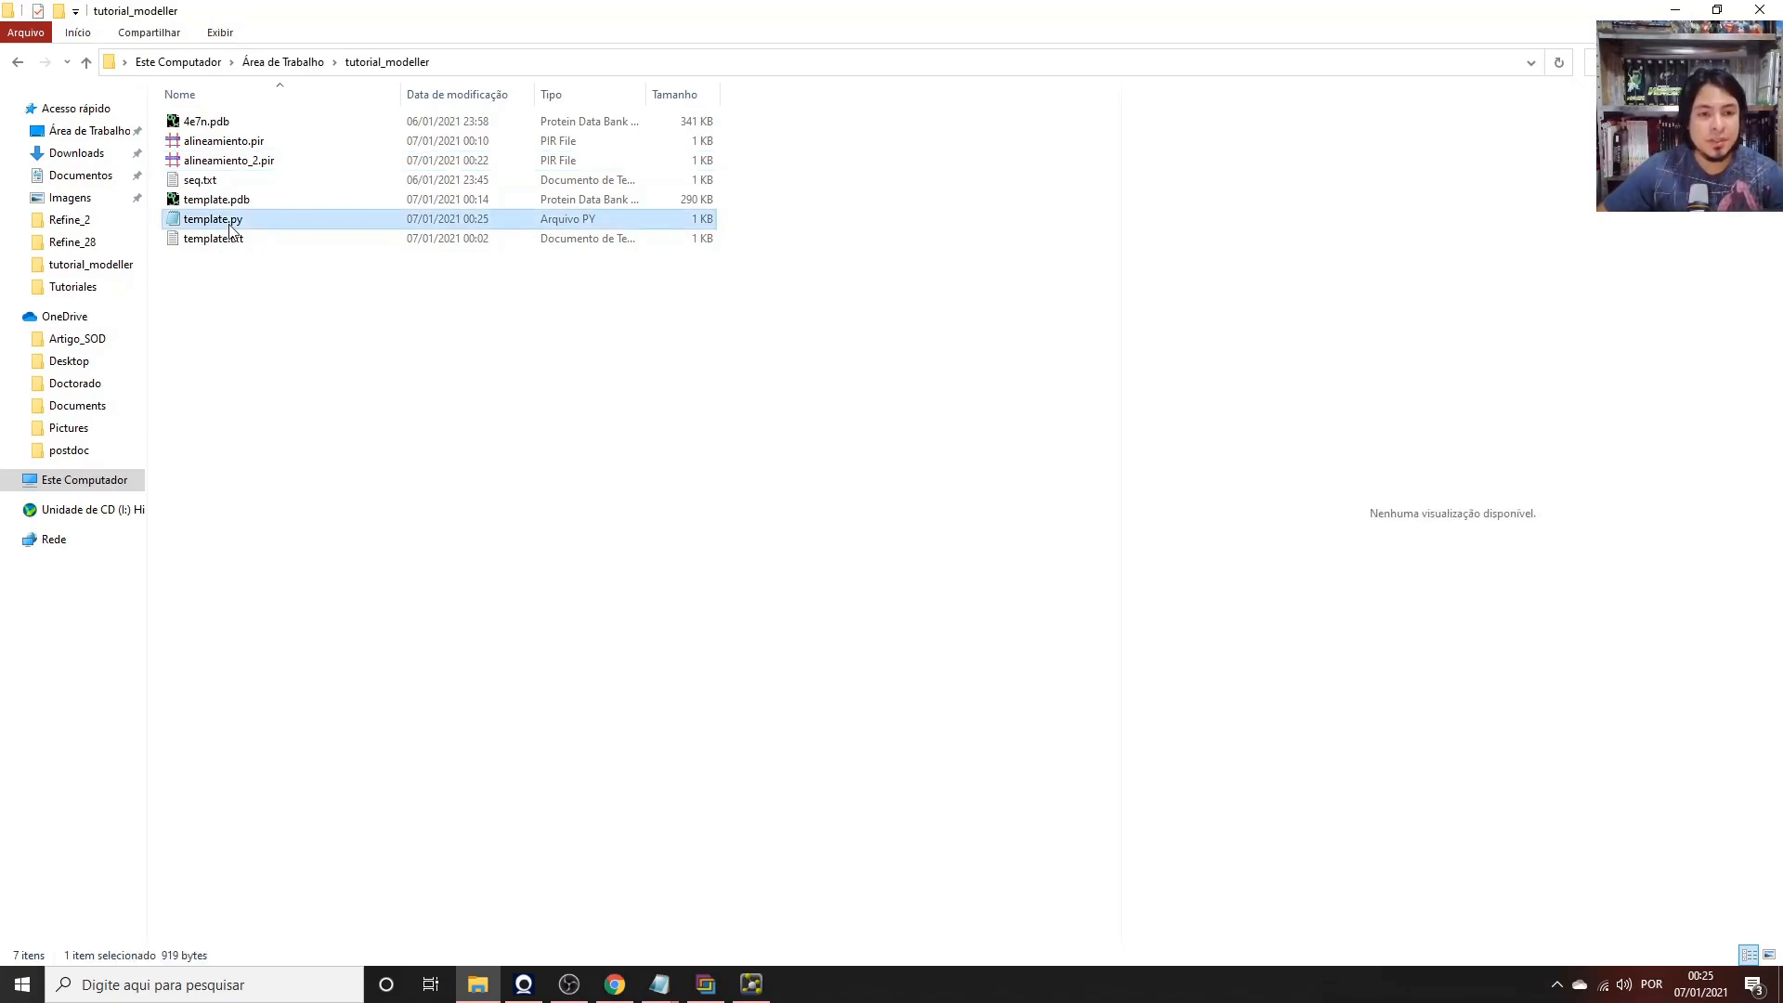
click(270, 167)
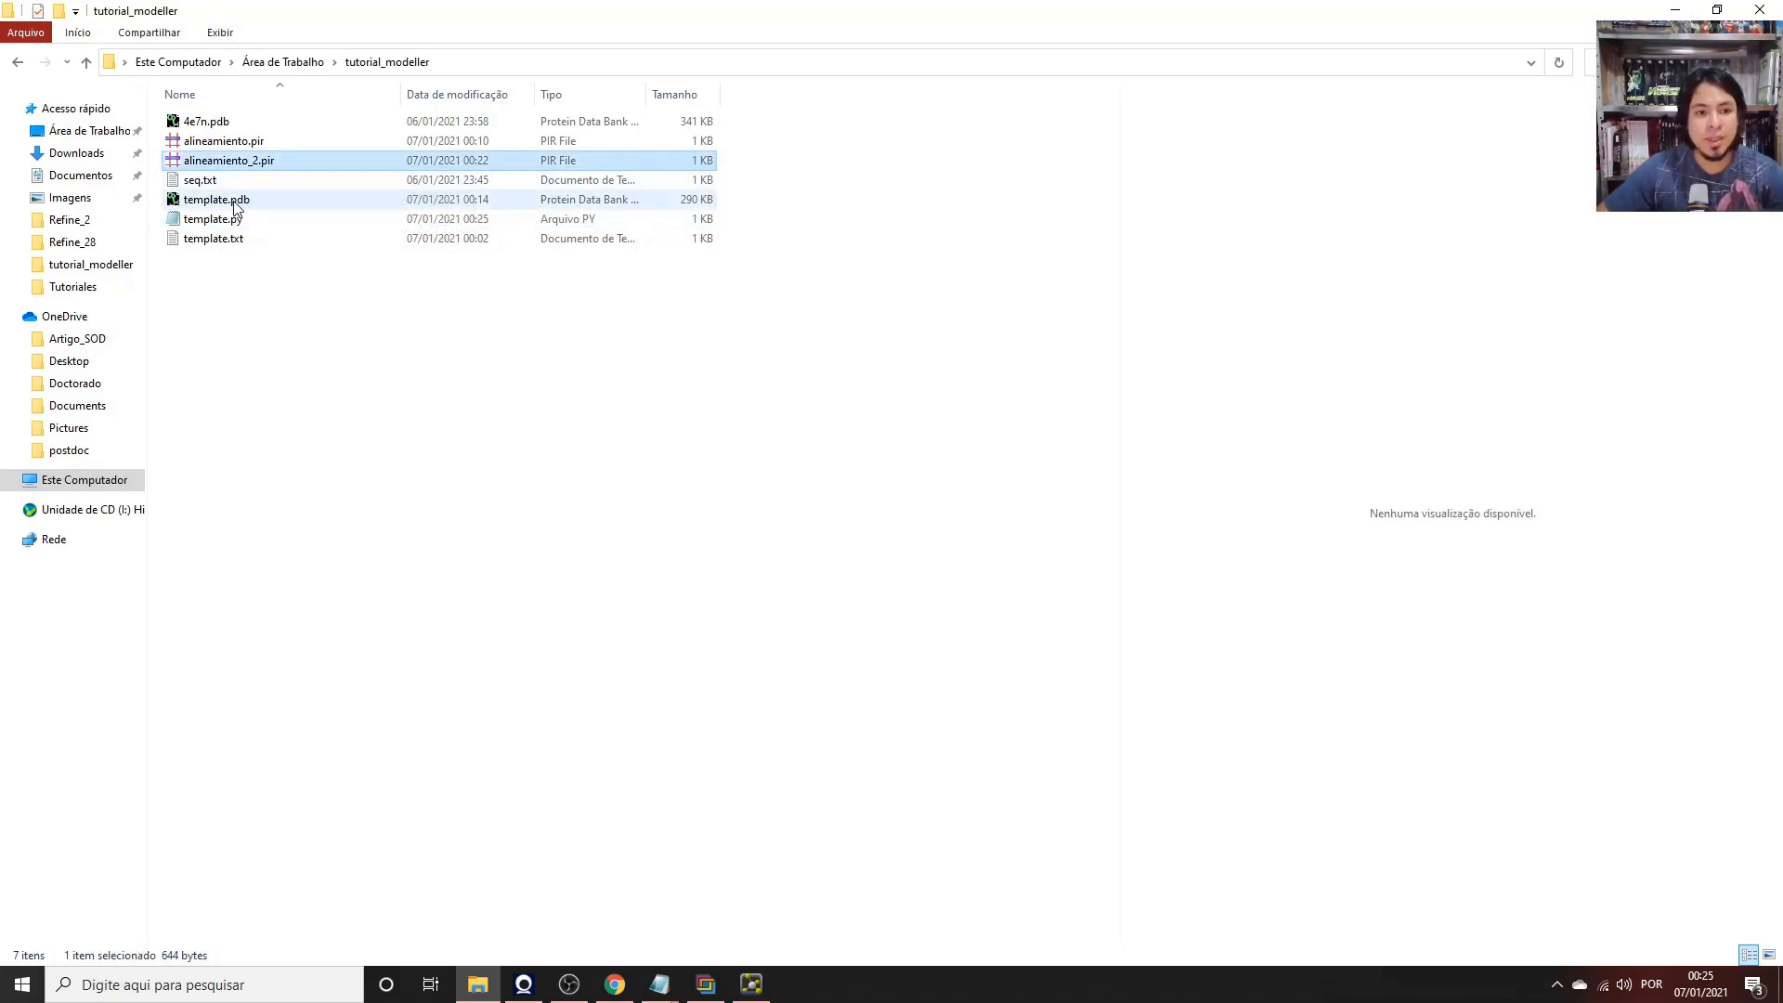
click(238, 201)
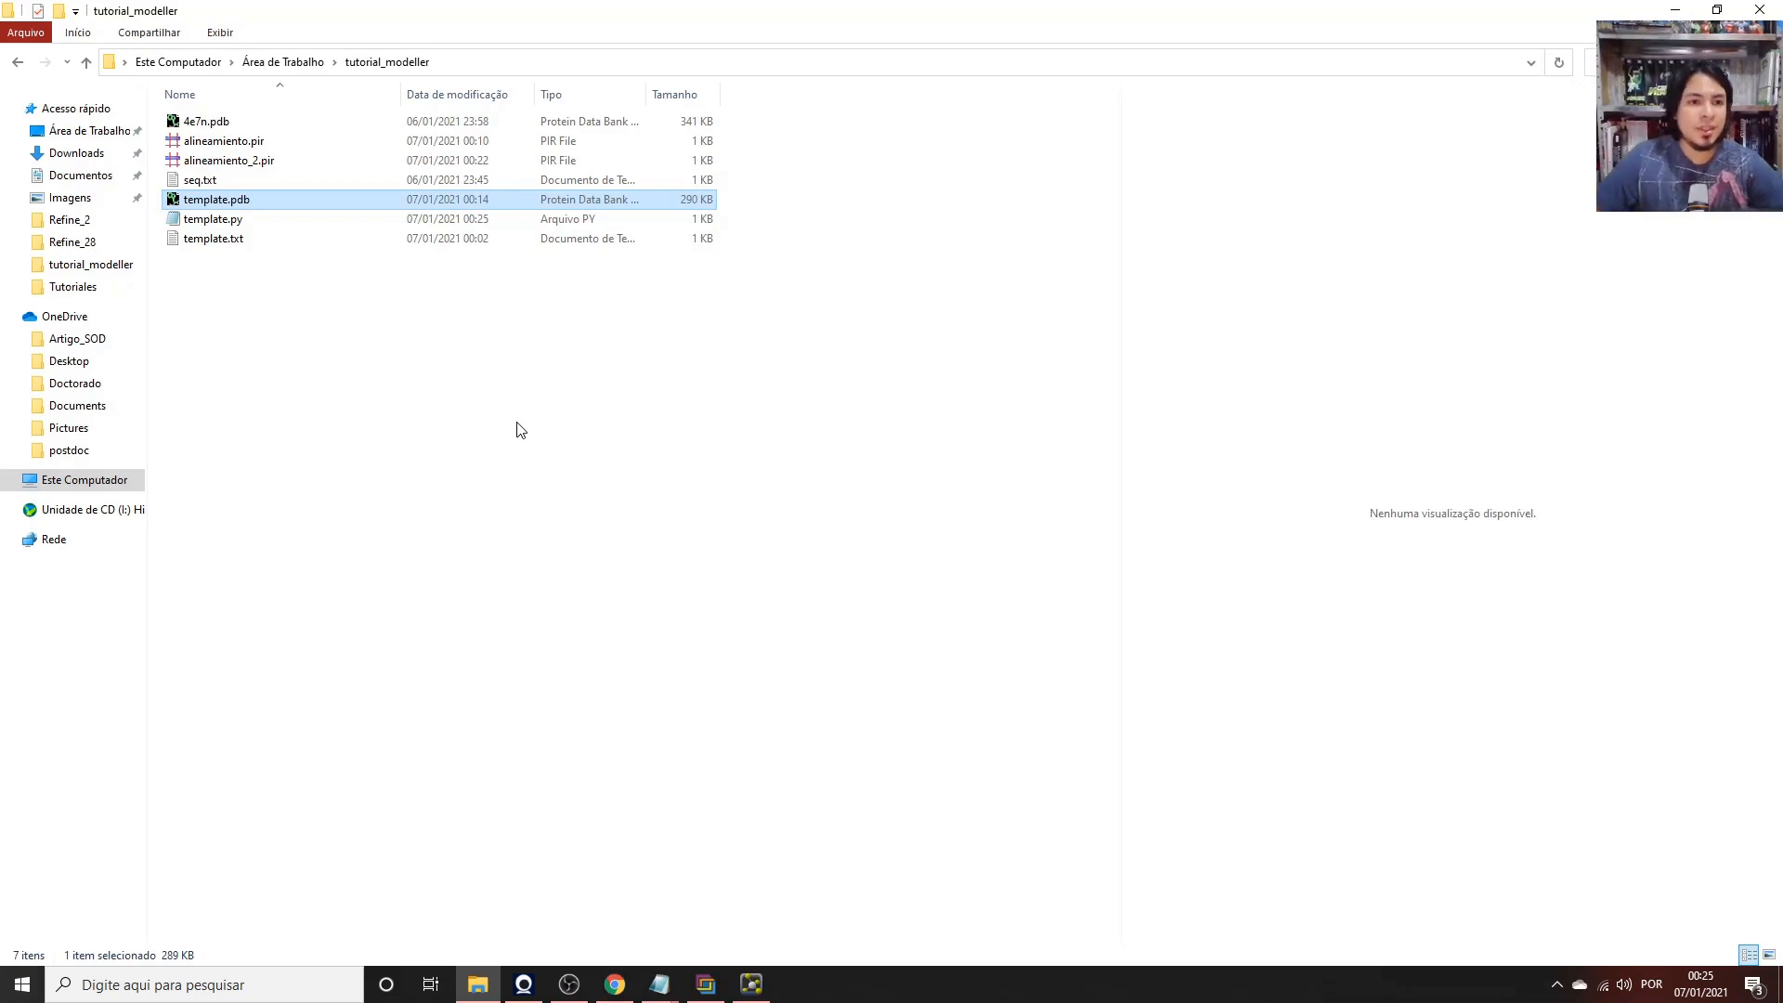
Search Windows for Modeller, launch its command window and place it below the folder's file list.
click(240, 987)
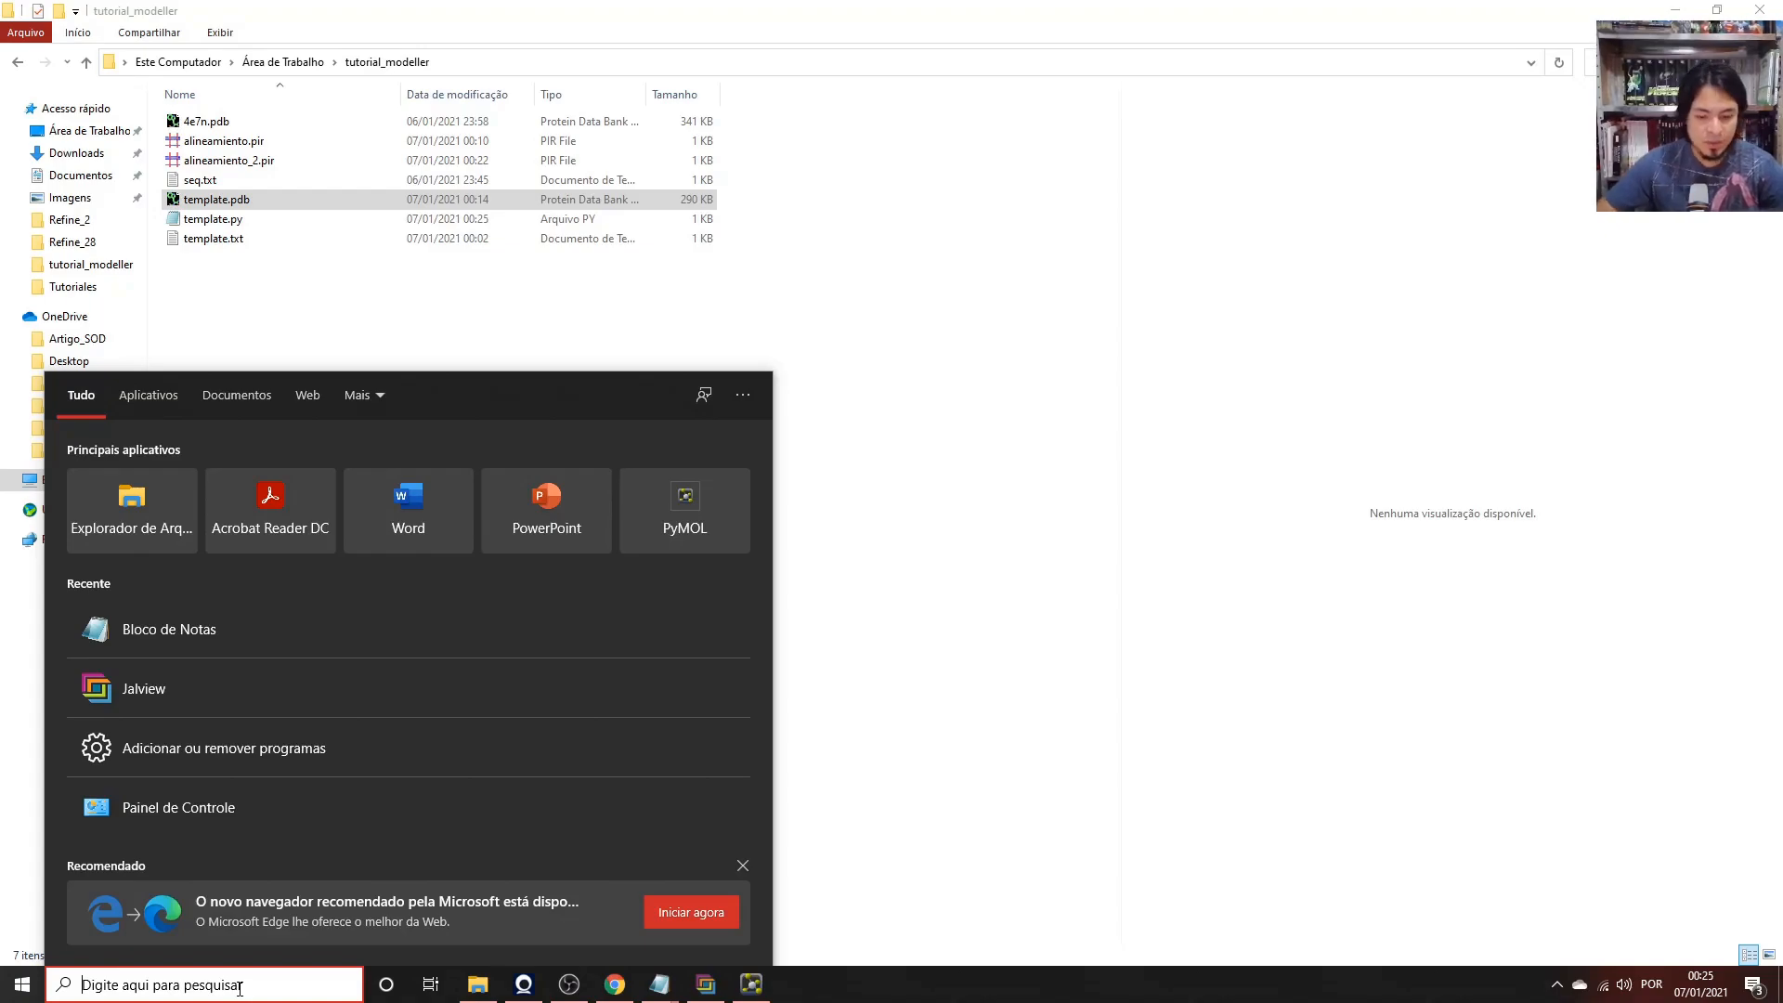
text(modell)
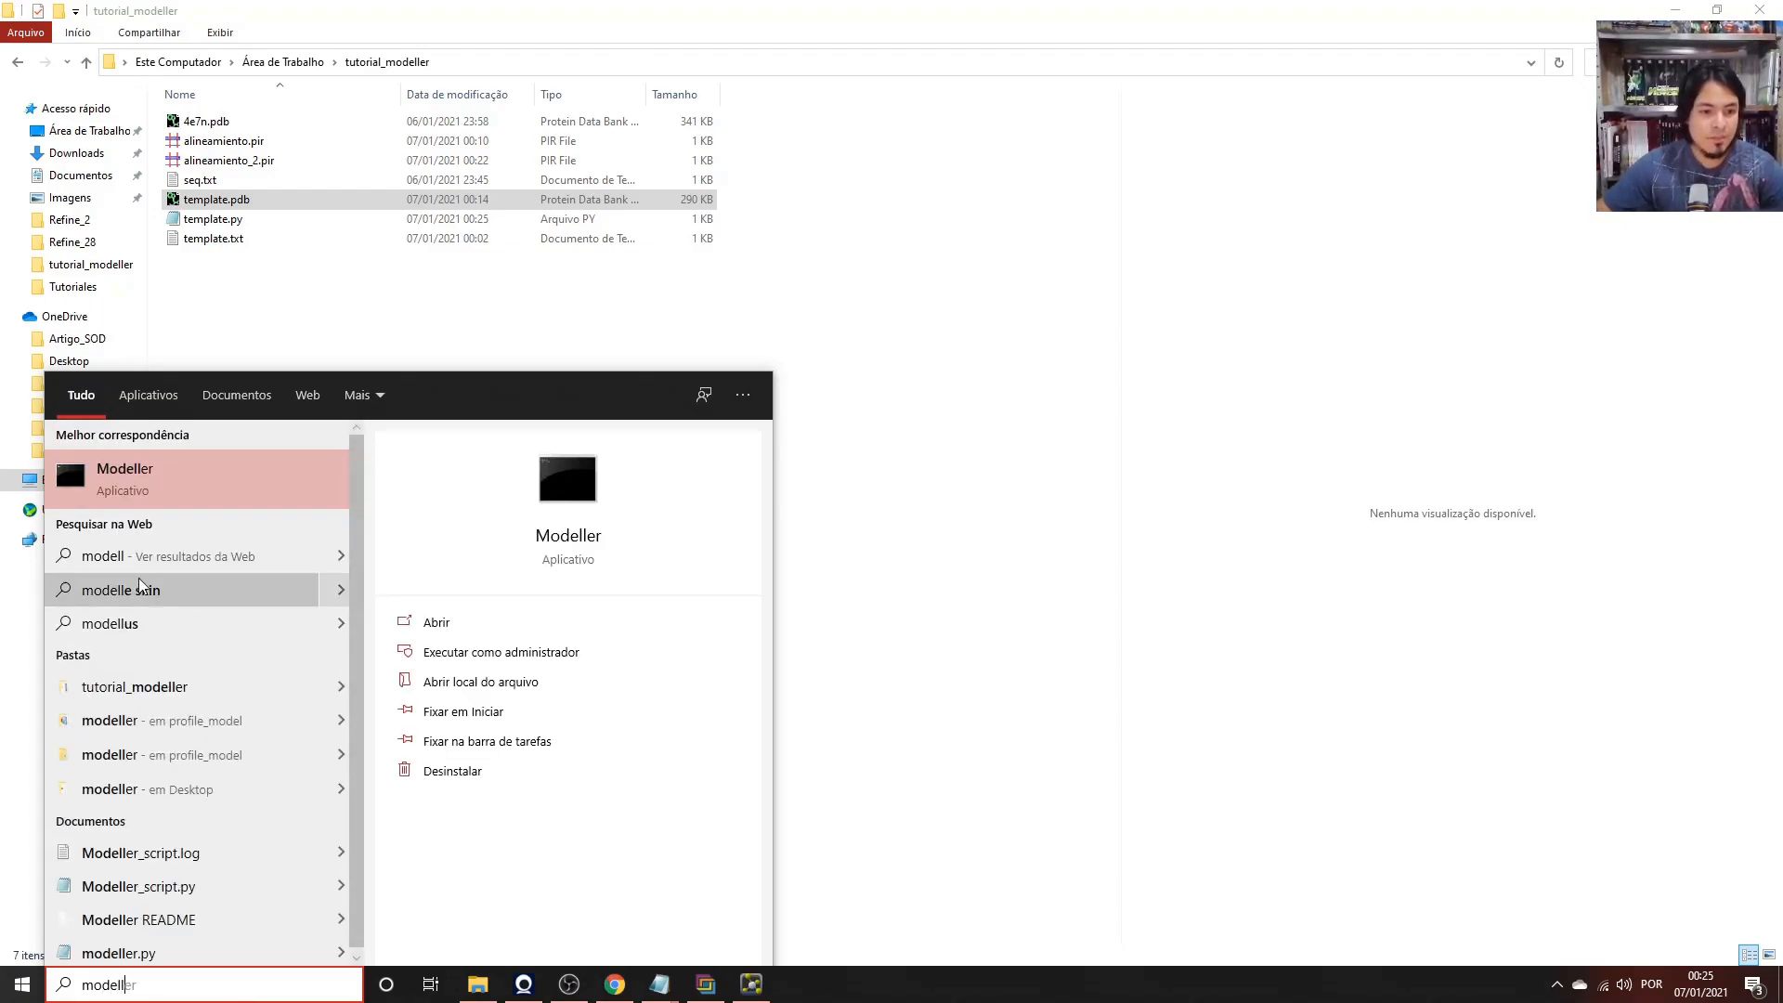
click(104, 487)
drag(578, 232, 664, 337)
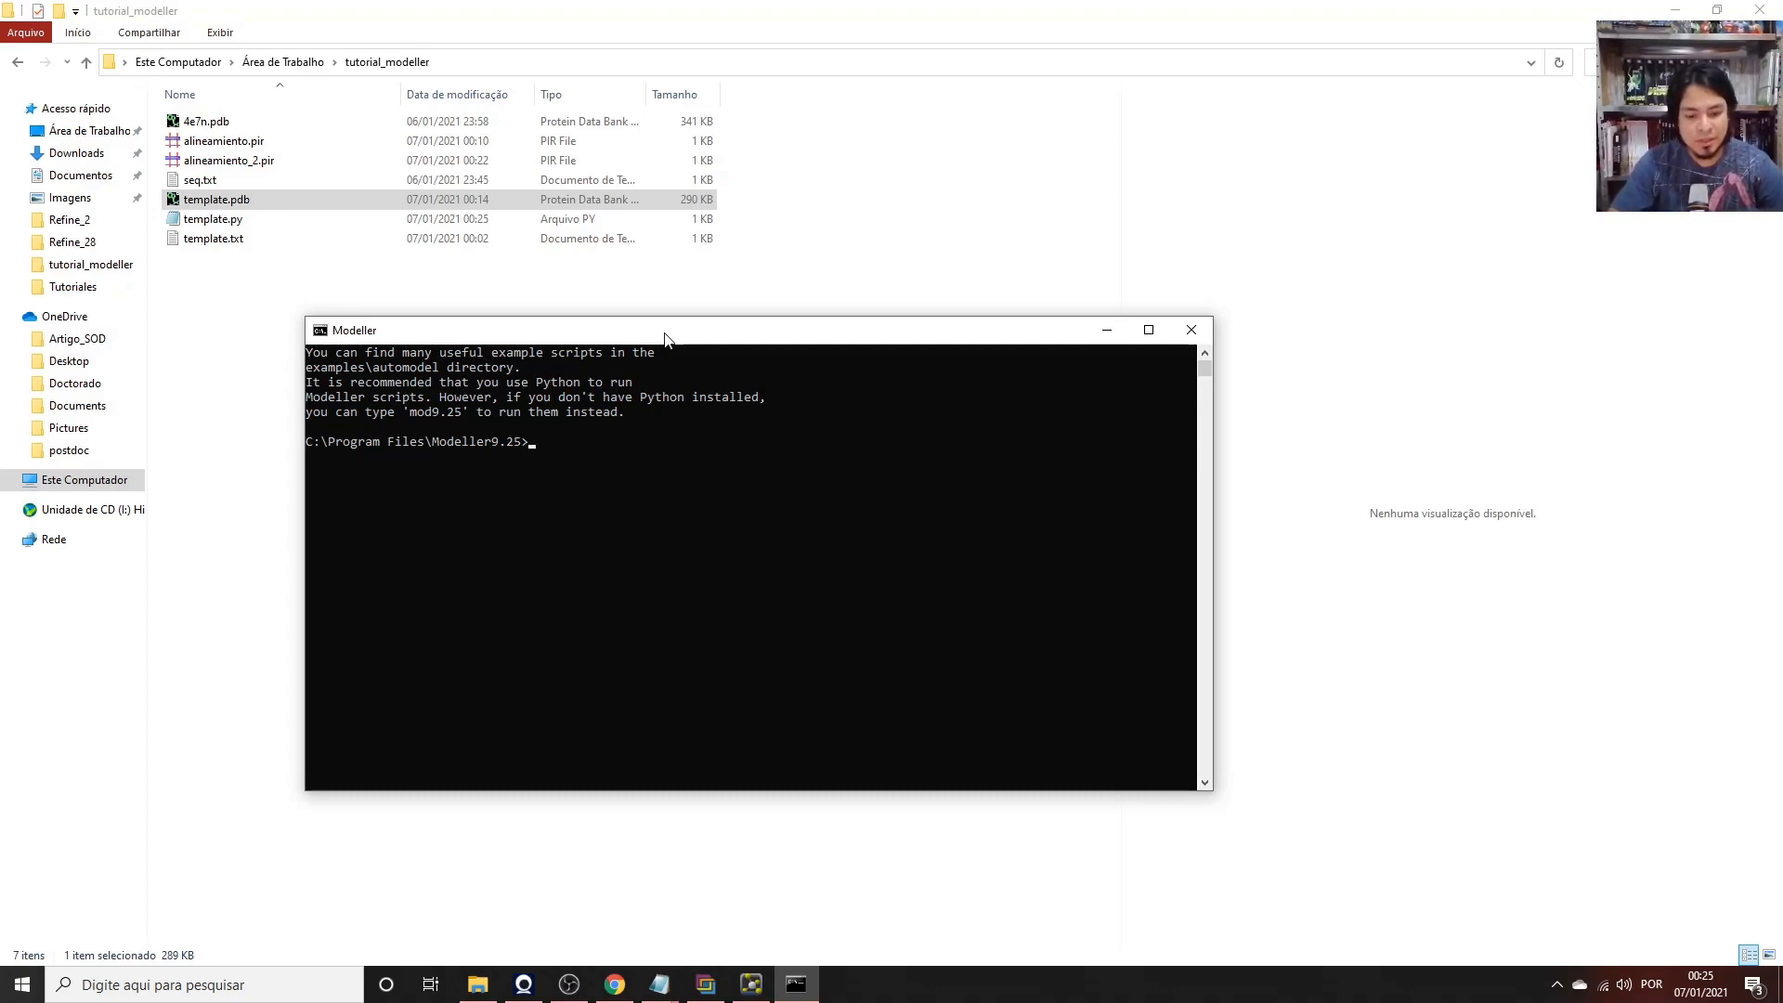
Change the Modeller prompt's directory to the Desktop's tutorial_modeller folder with cd, using the path copied from File Explorer without its drive letter.
text(cd)
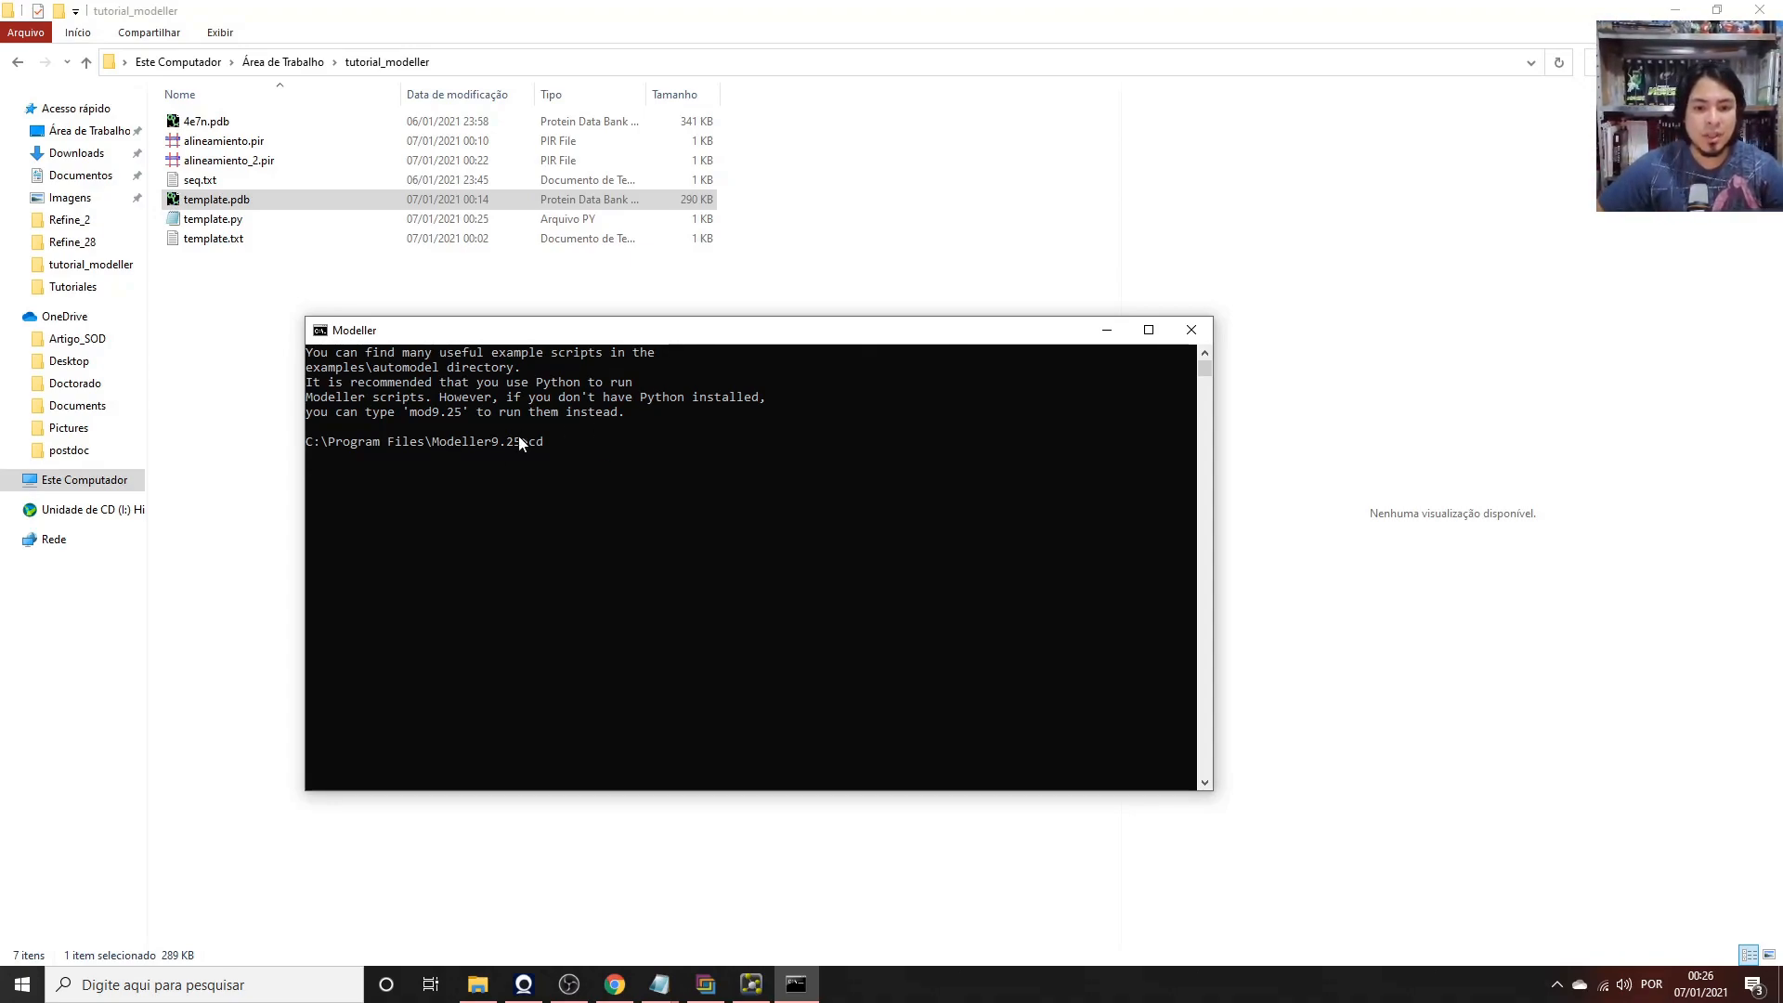
click(459, 23)
click(458, 63)
click(439, 63)
drag(384, 65, 133, 67)
right_click(158, 67)
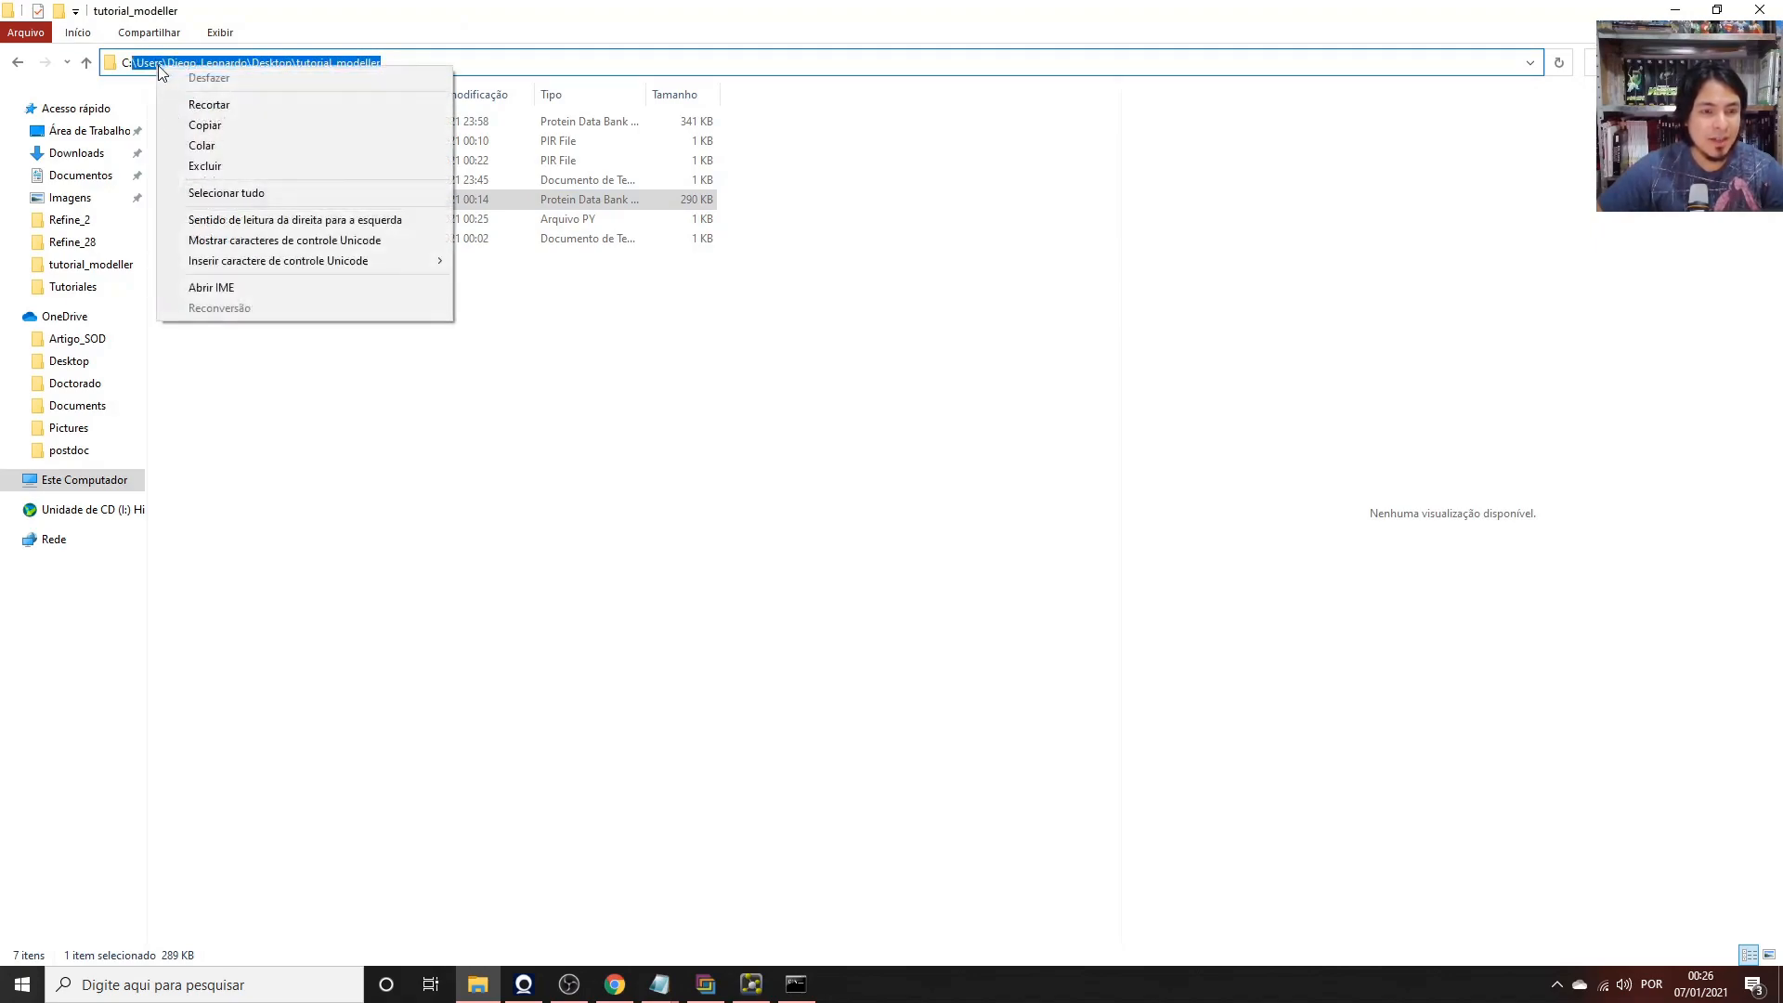
click(205, 126)
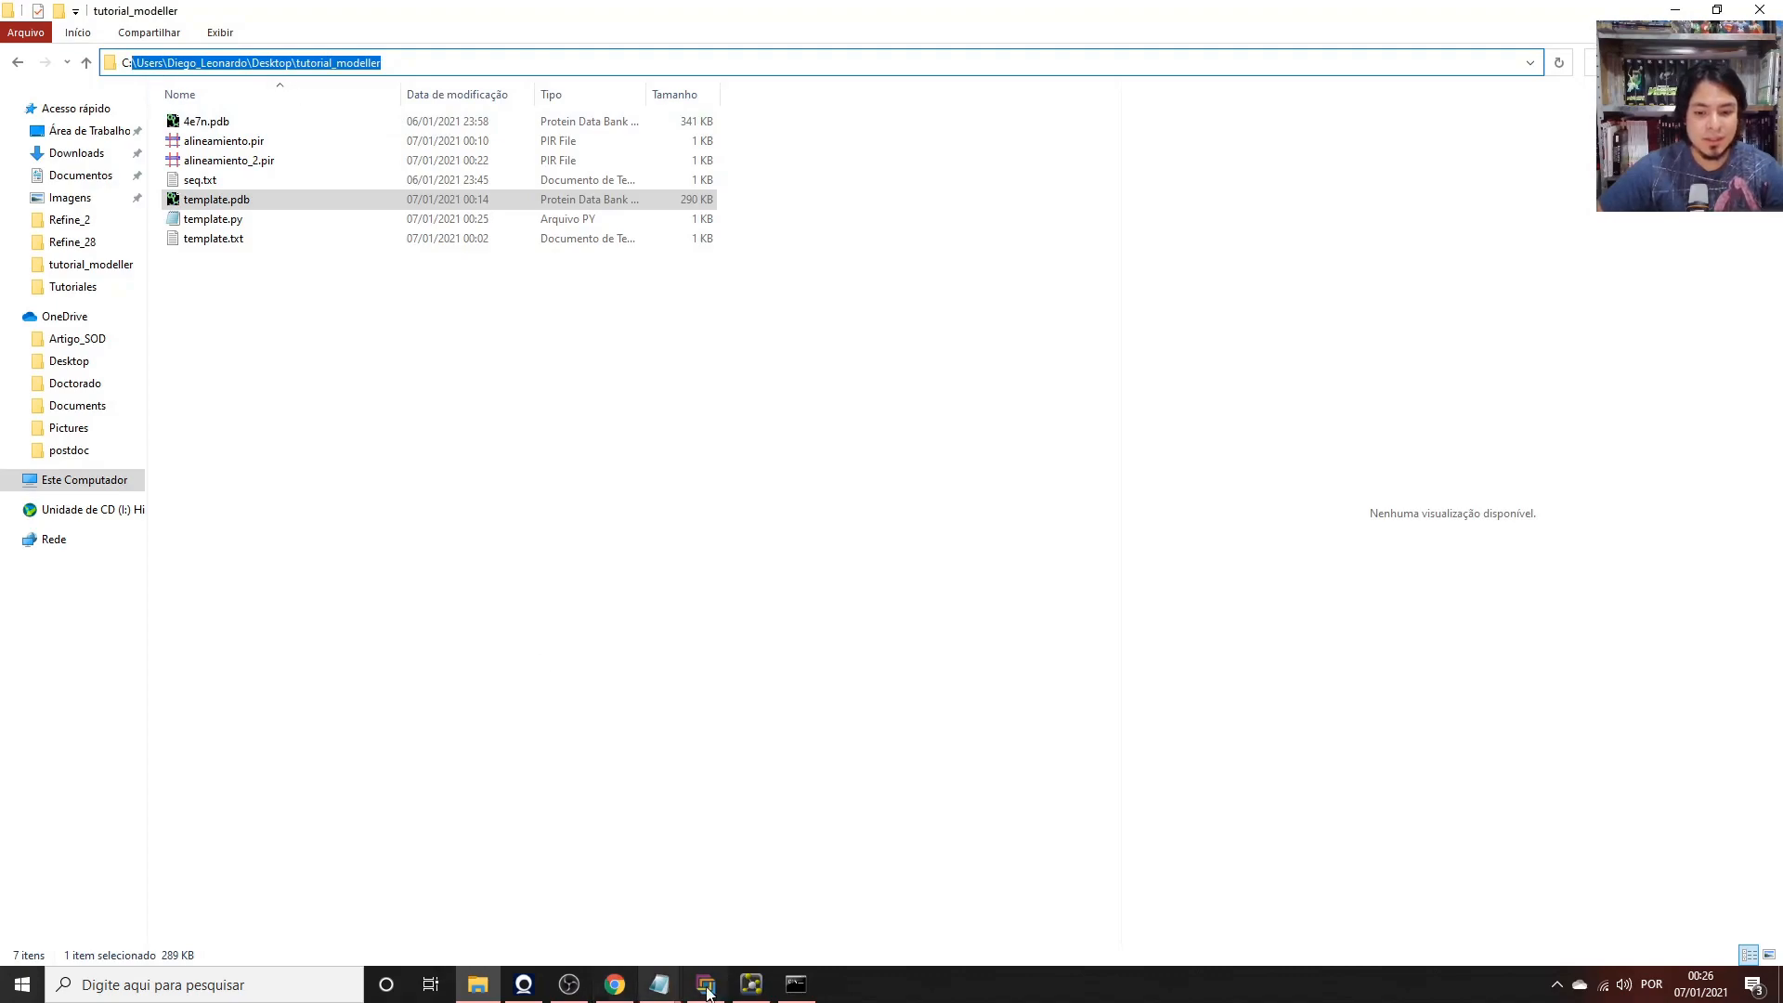
click(796, 985)
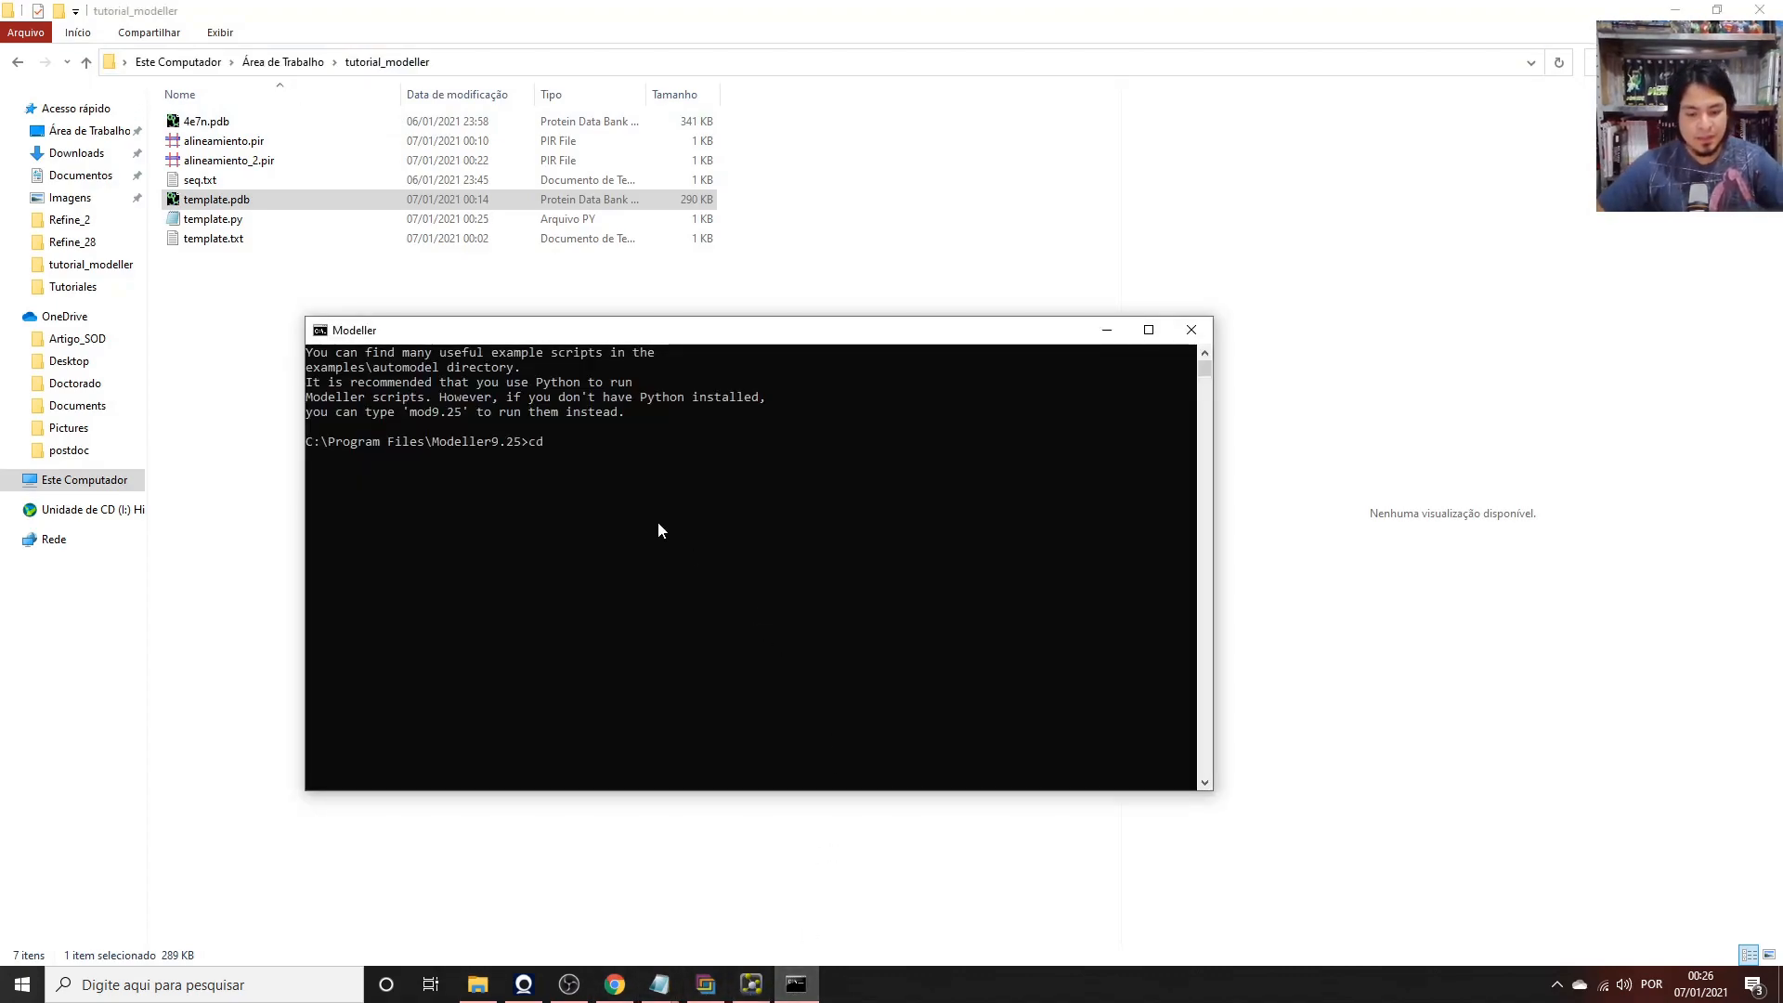
key(ctrl+v)
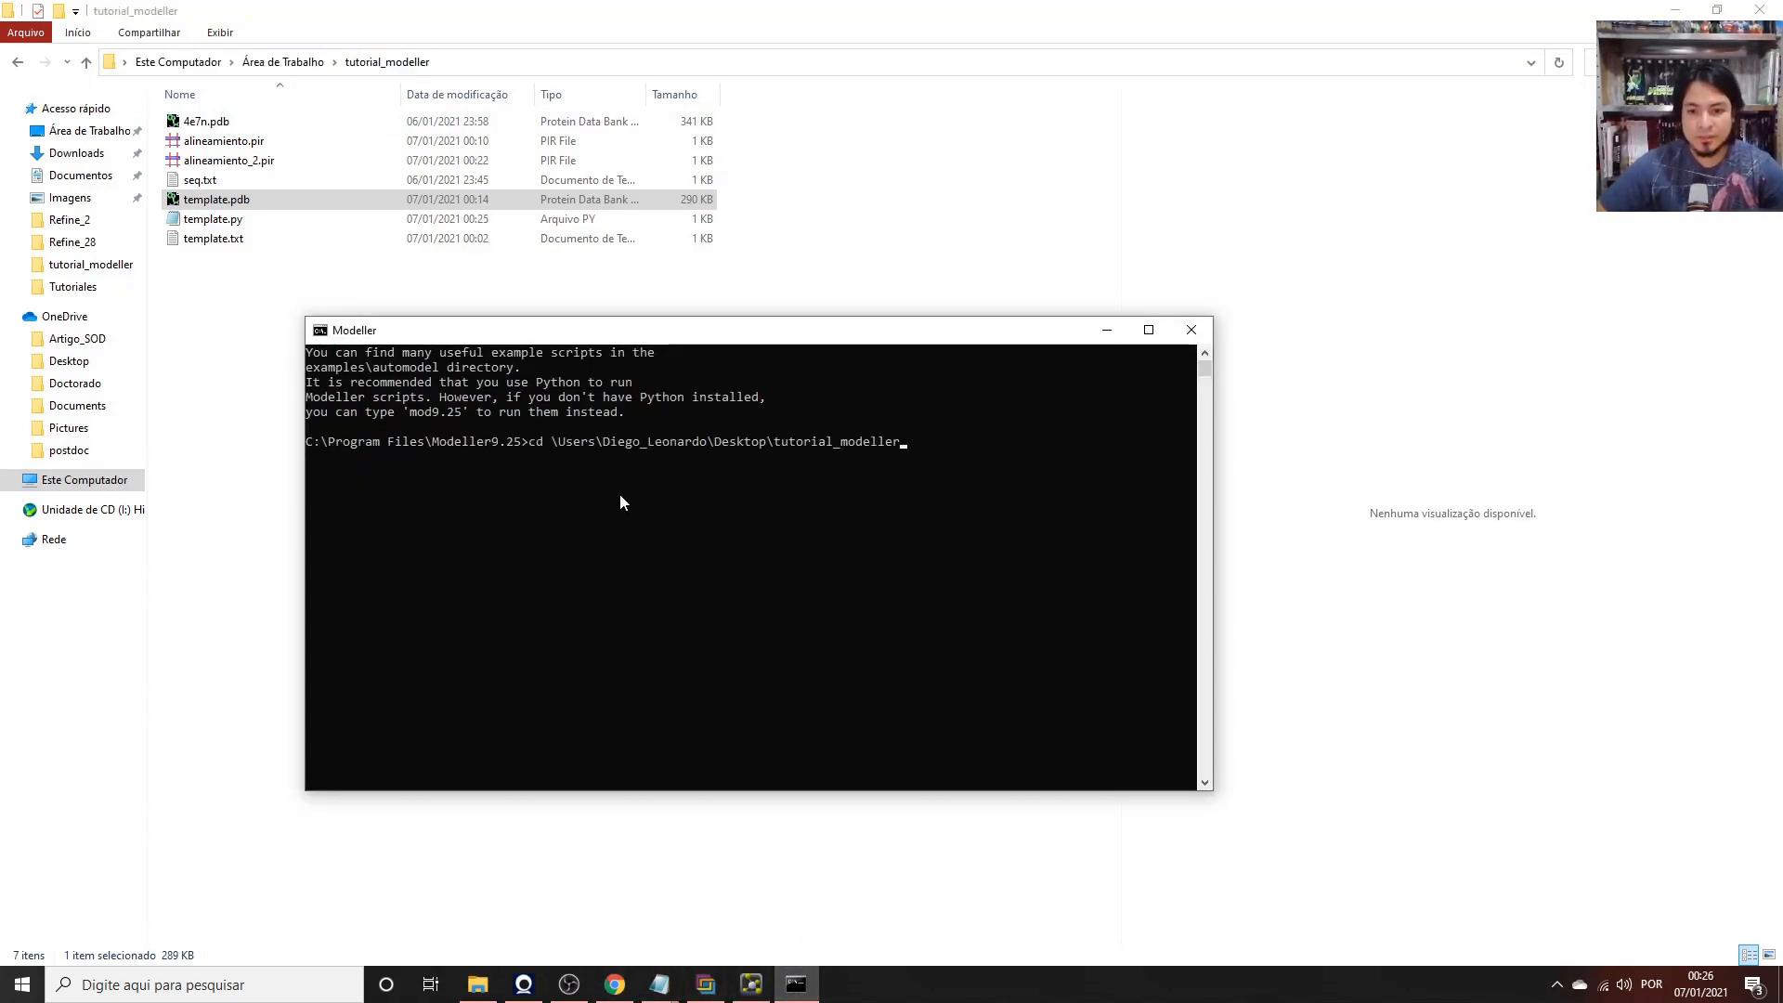
key(Return)
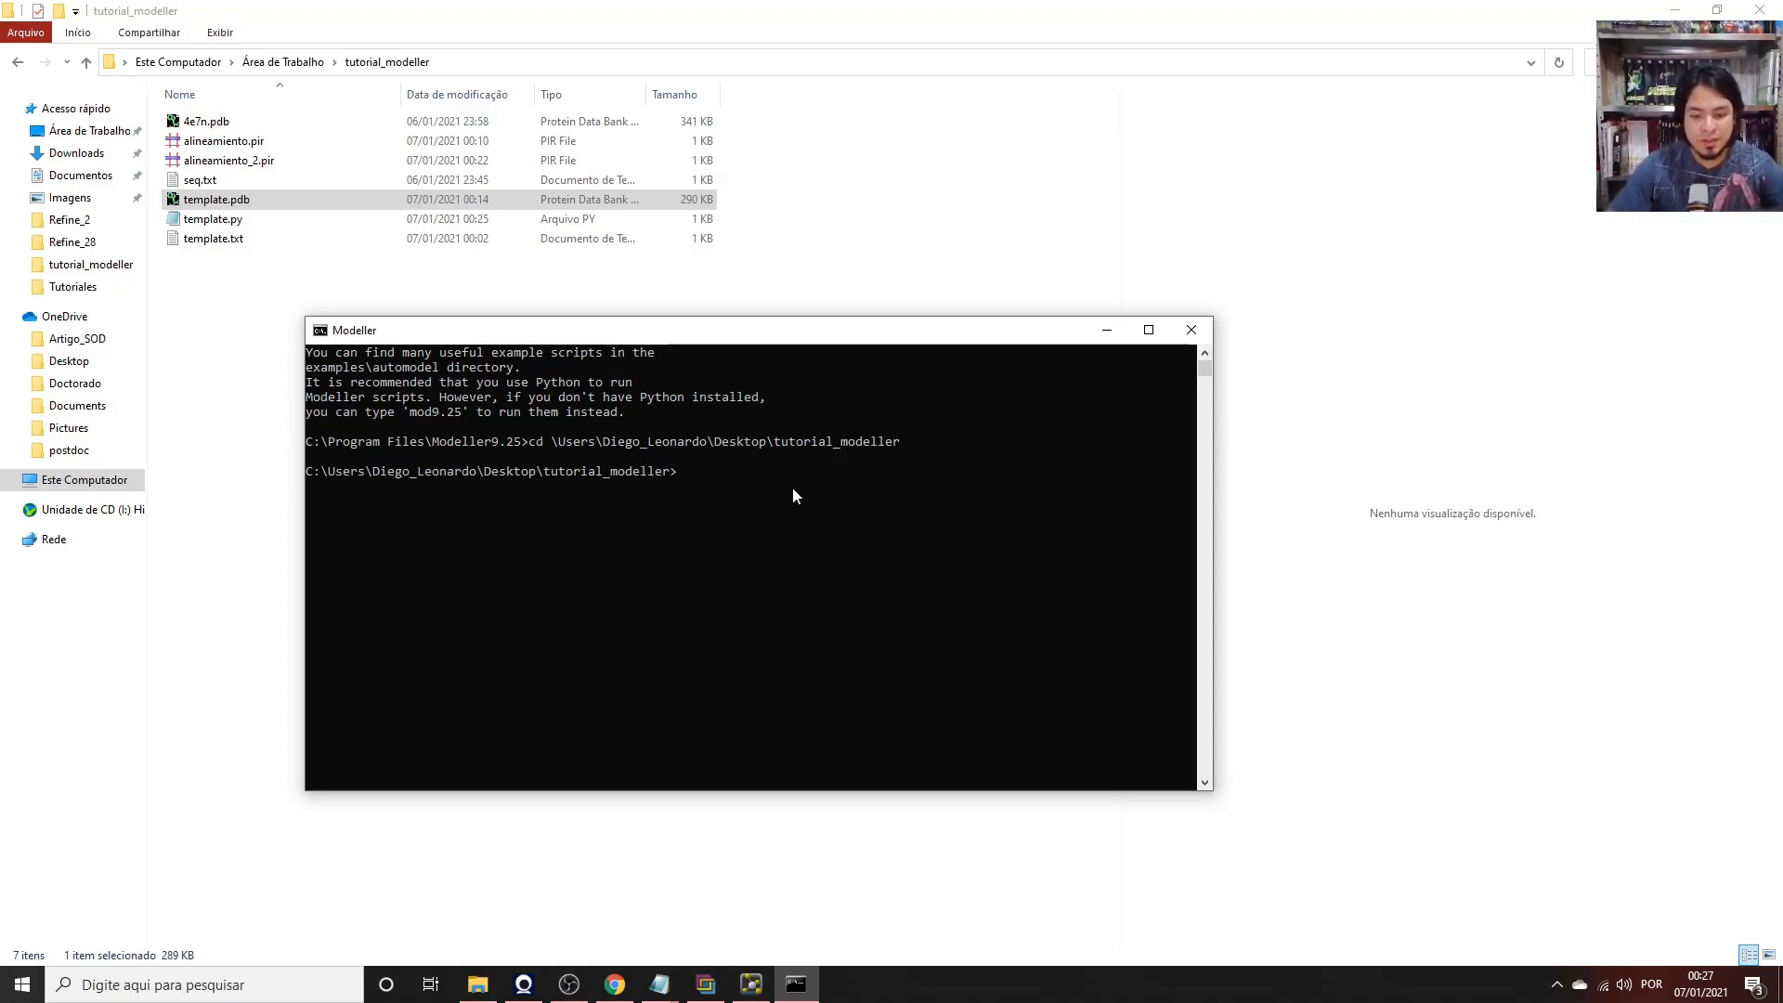
Run the modelling script from the Modeller prompt with the command mod9.25 template.py.
text(mod)
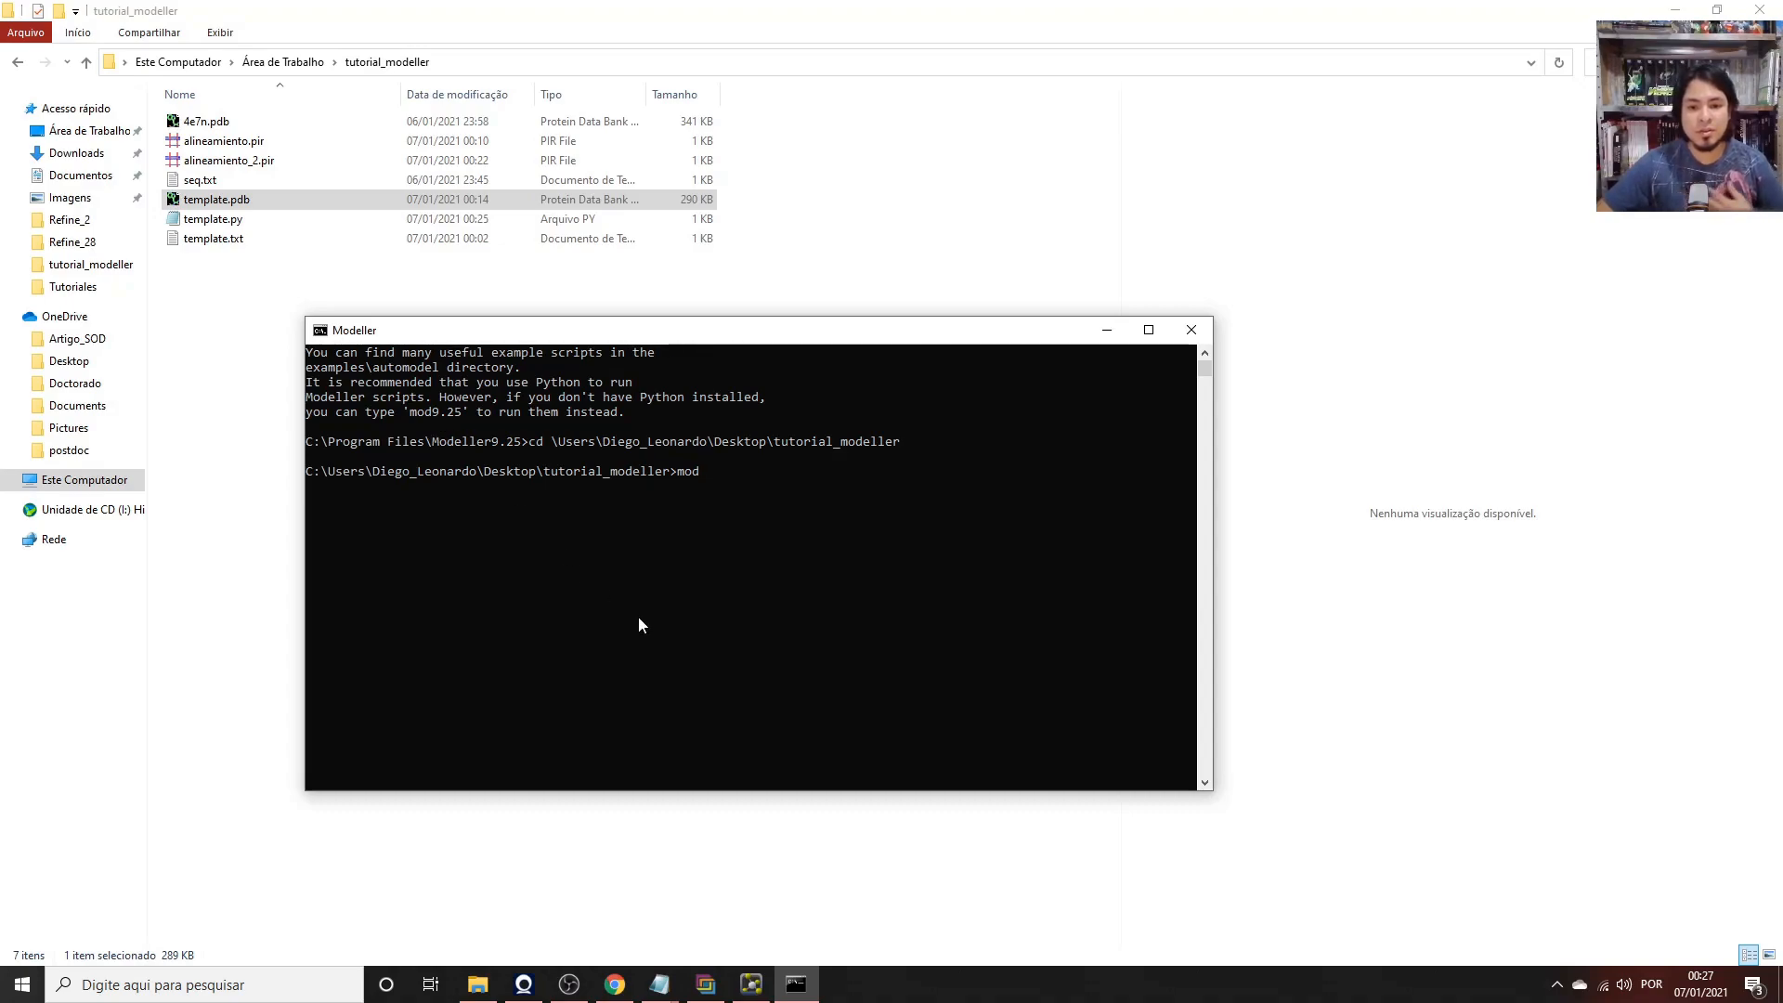
text(9.25 )
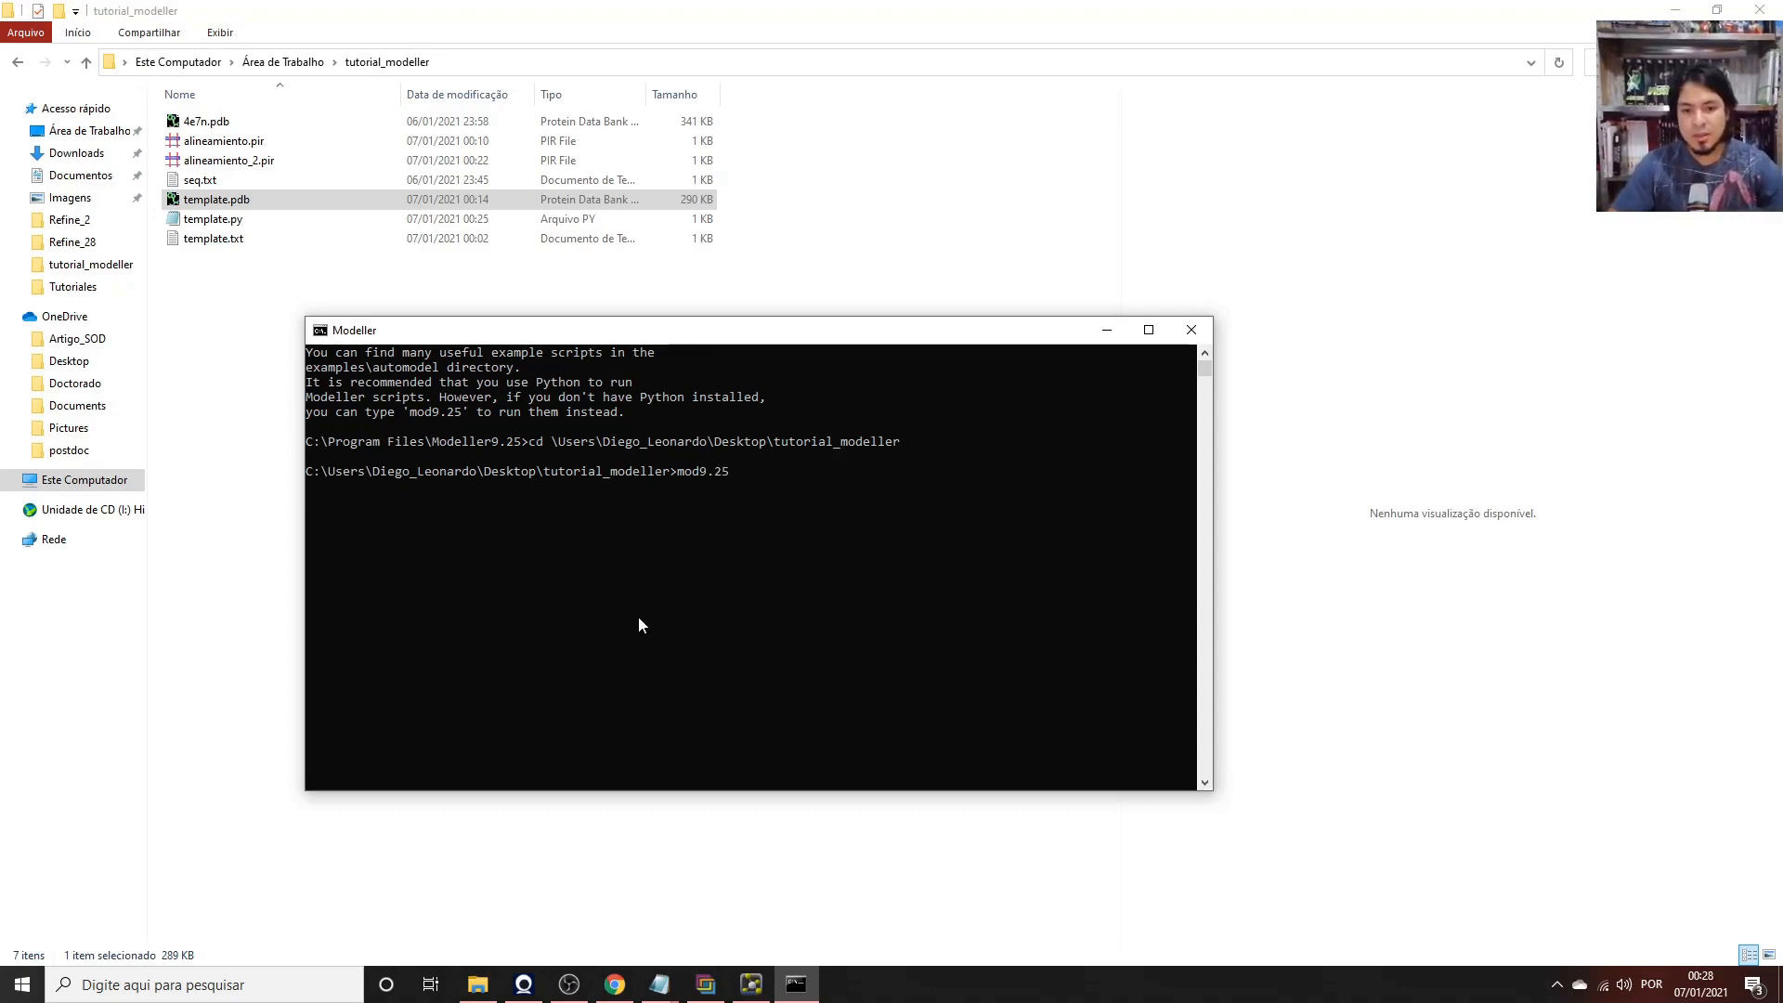
text(template.pd)
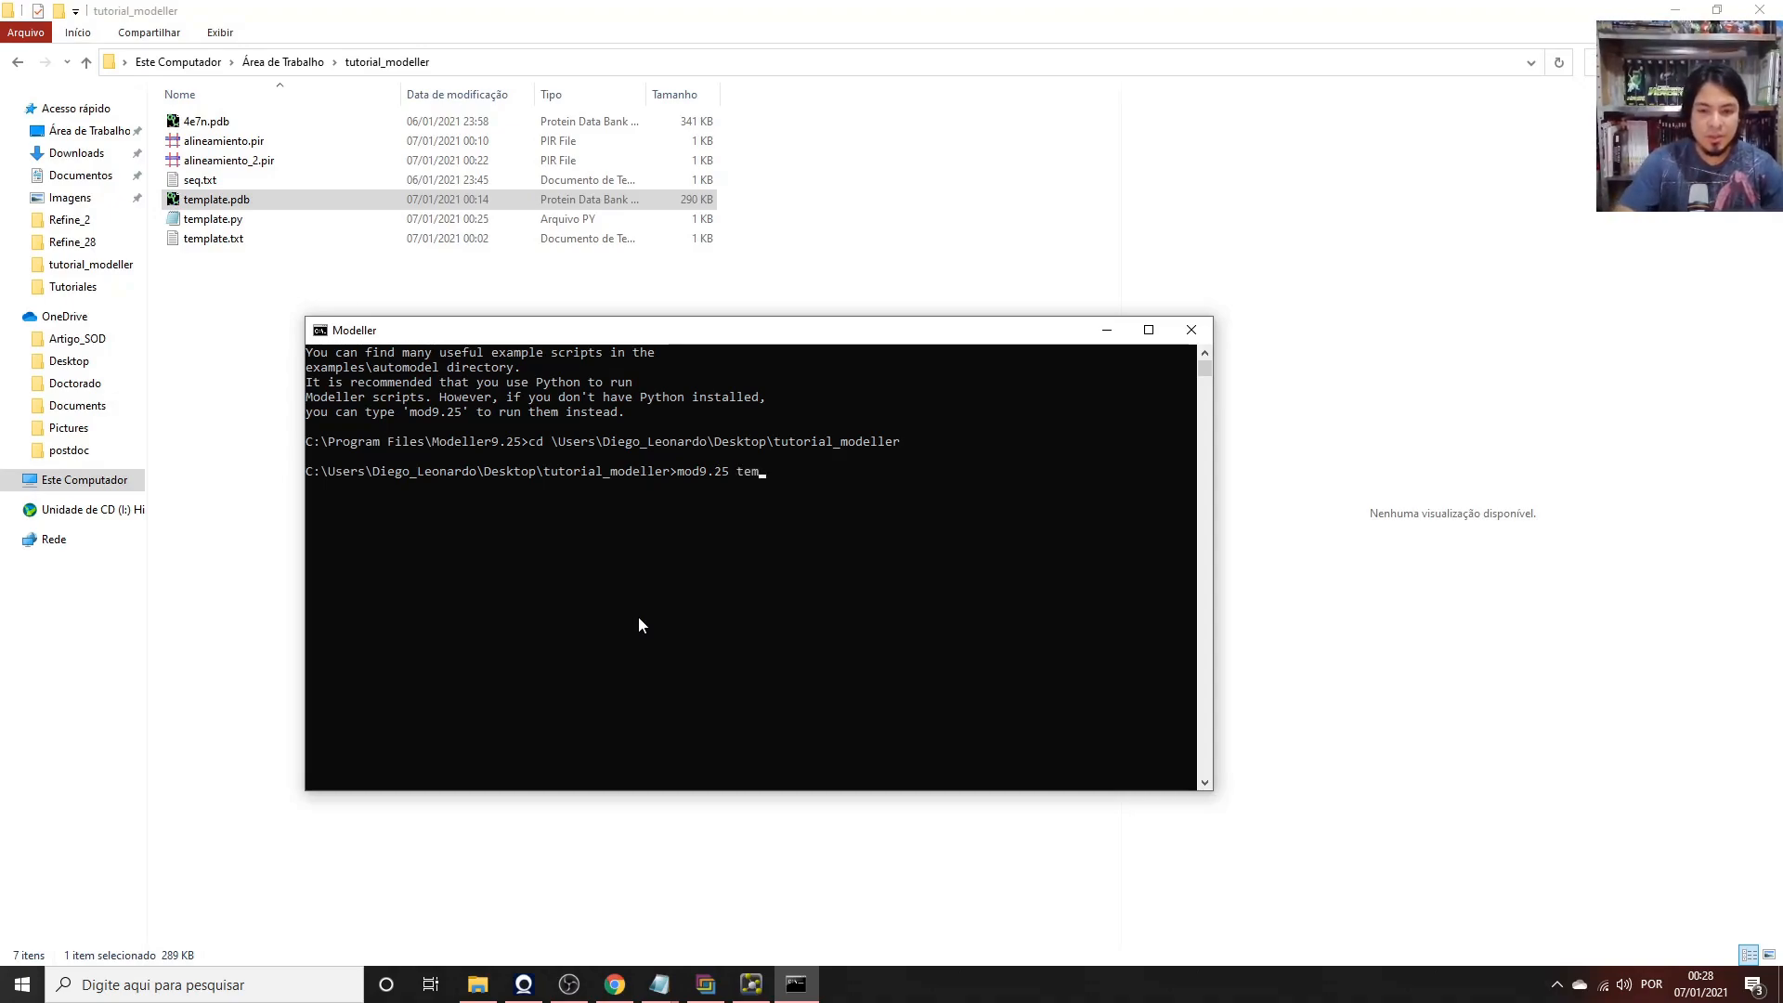
key(BackSpace)
key(BackSpace)
text(py)
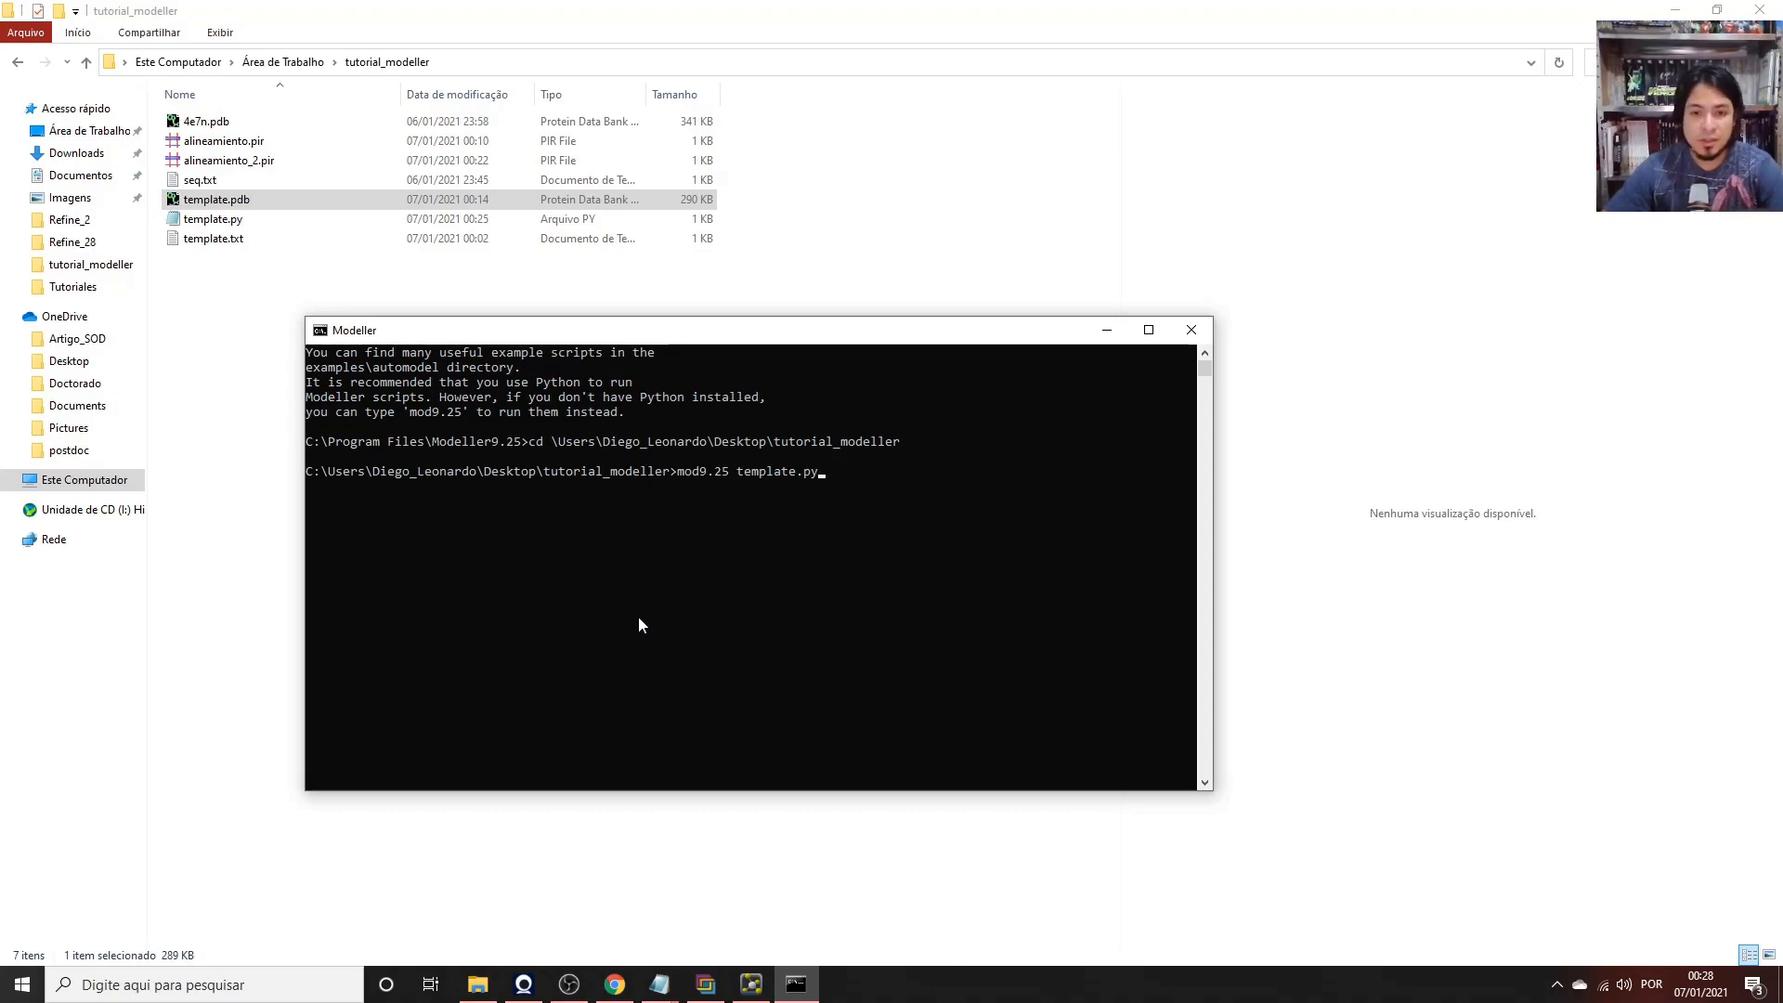
key(Return)
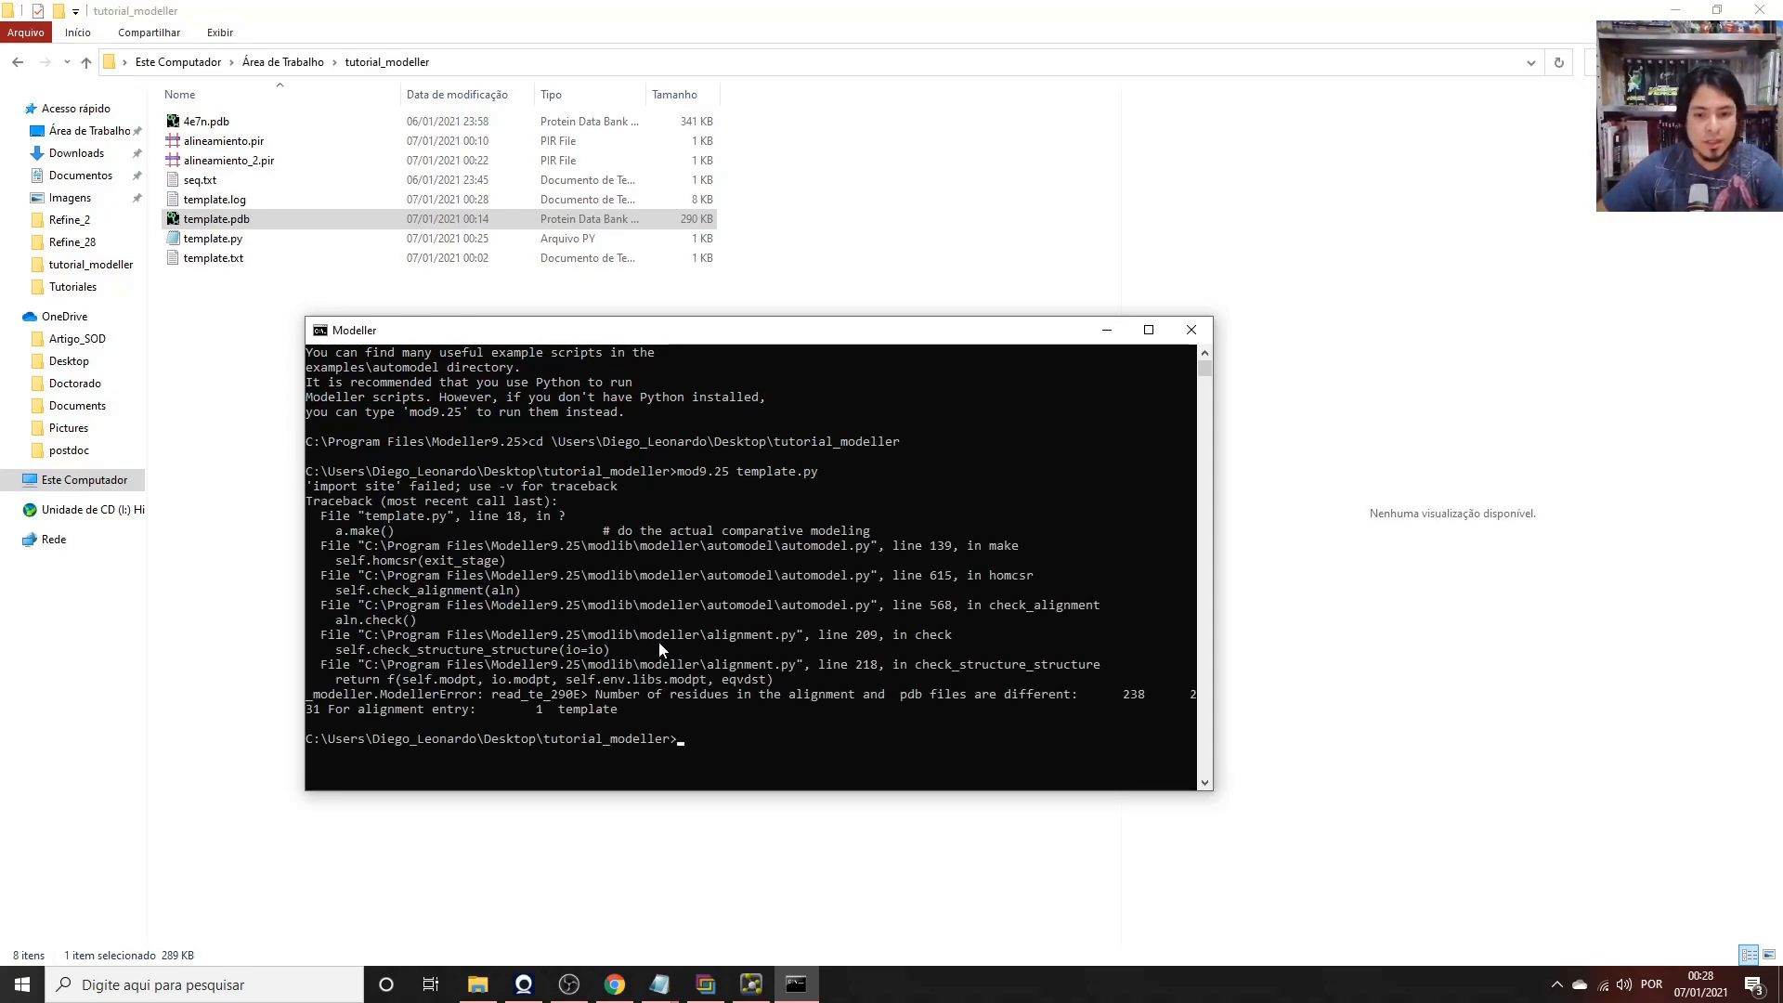
Open template.log from the tutorial_modeller folder, enlarge it and read the error report at its end.
drag(690, 338, 763, 333)
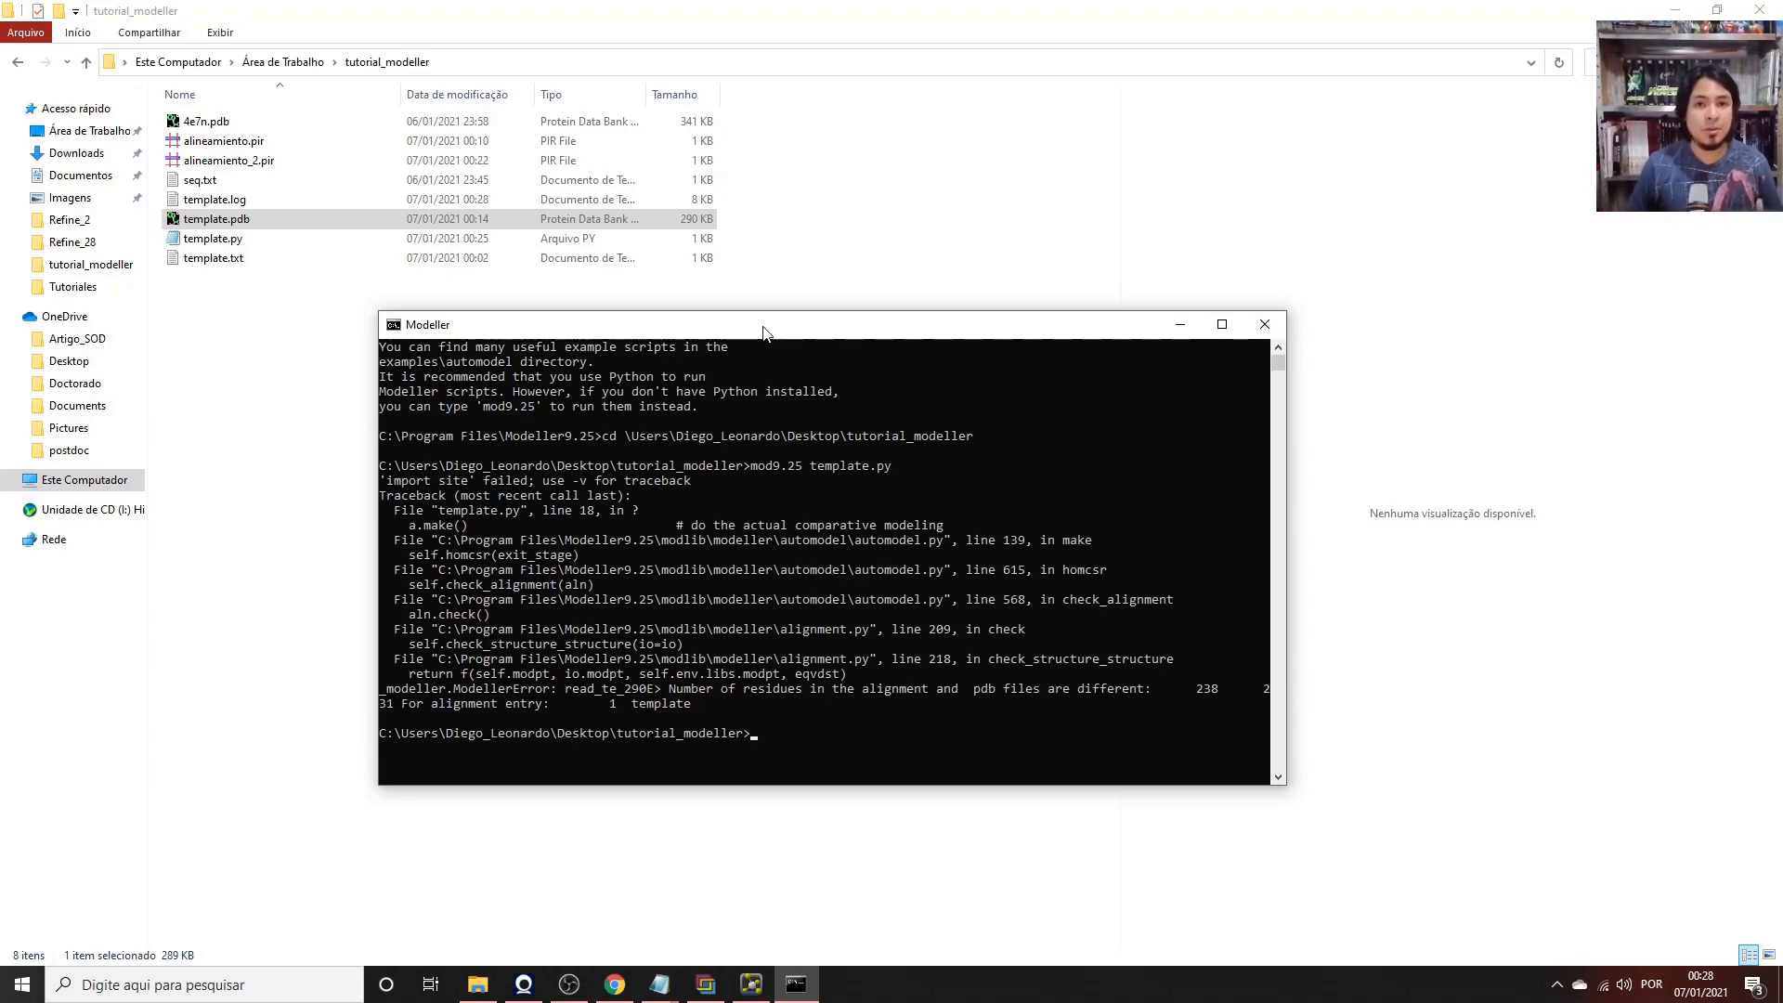
drag(764, 333, 722, 316)
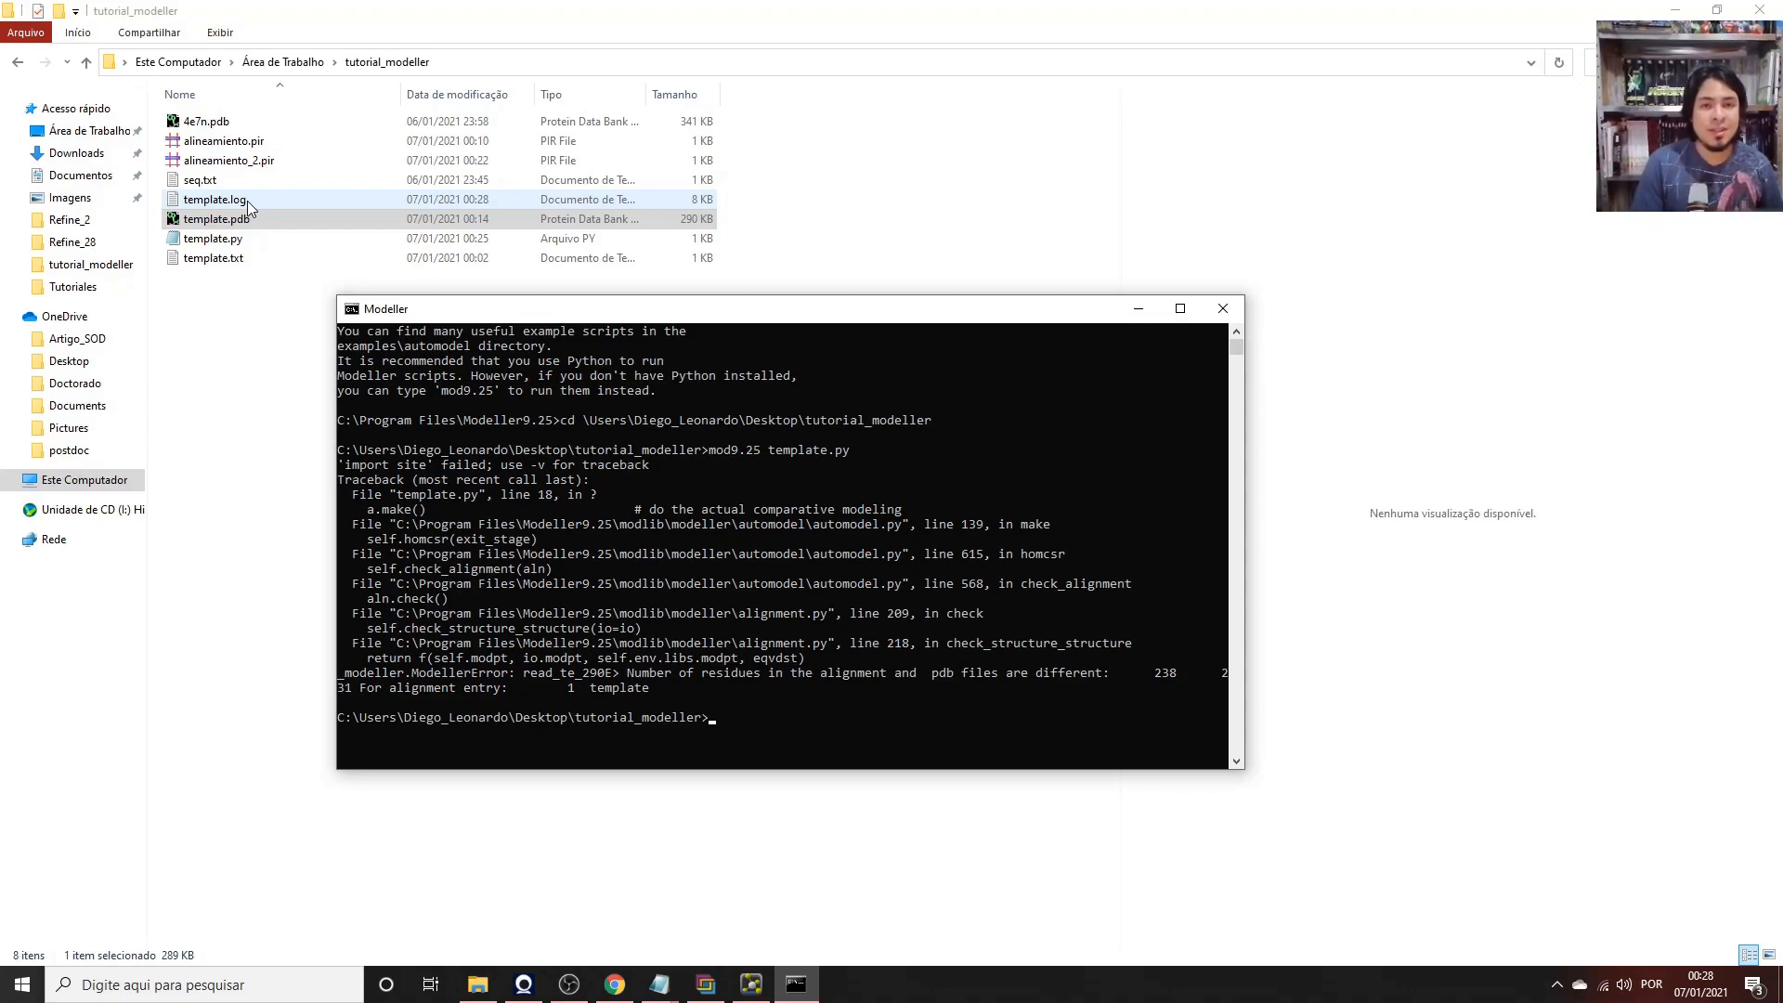
click(202, 225)
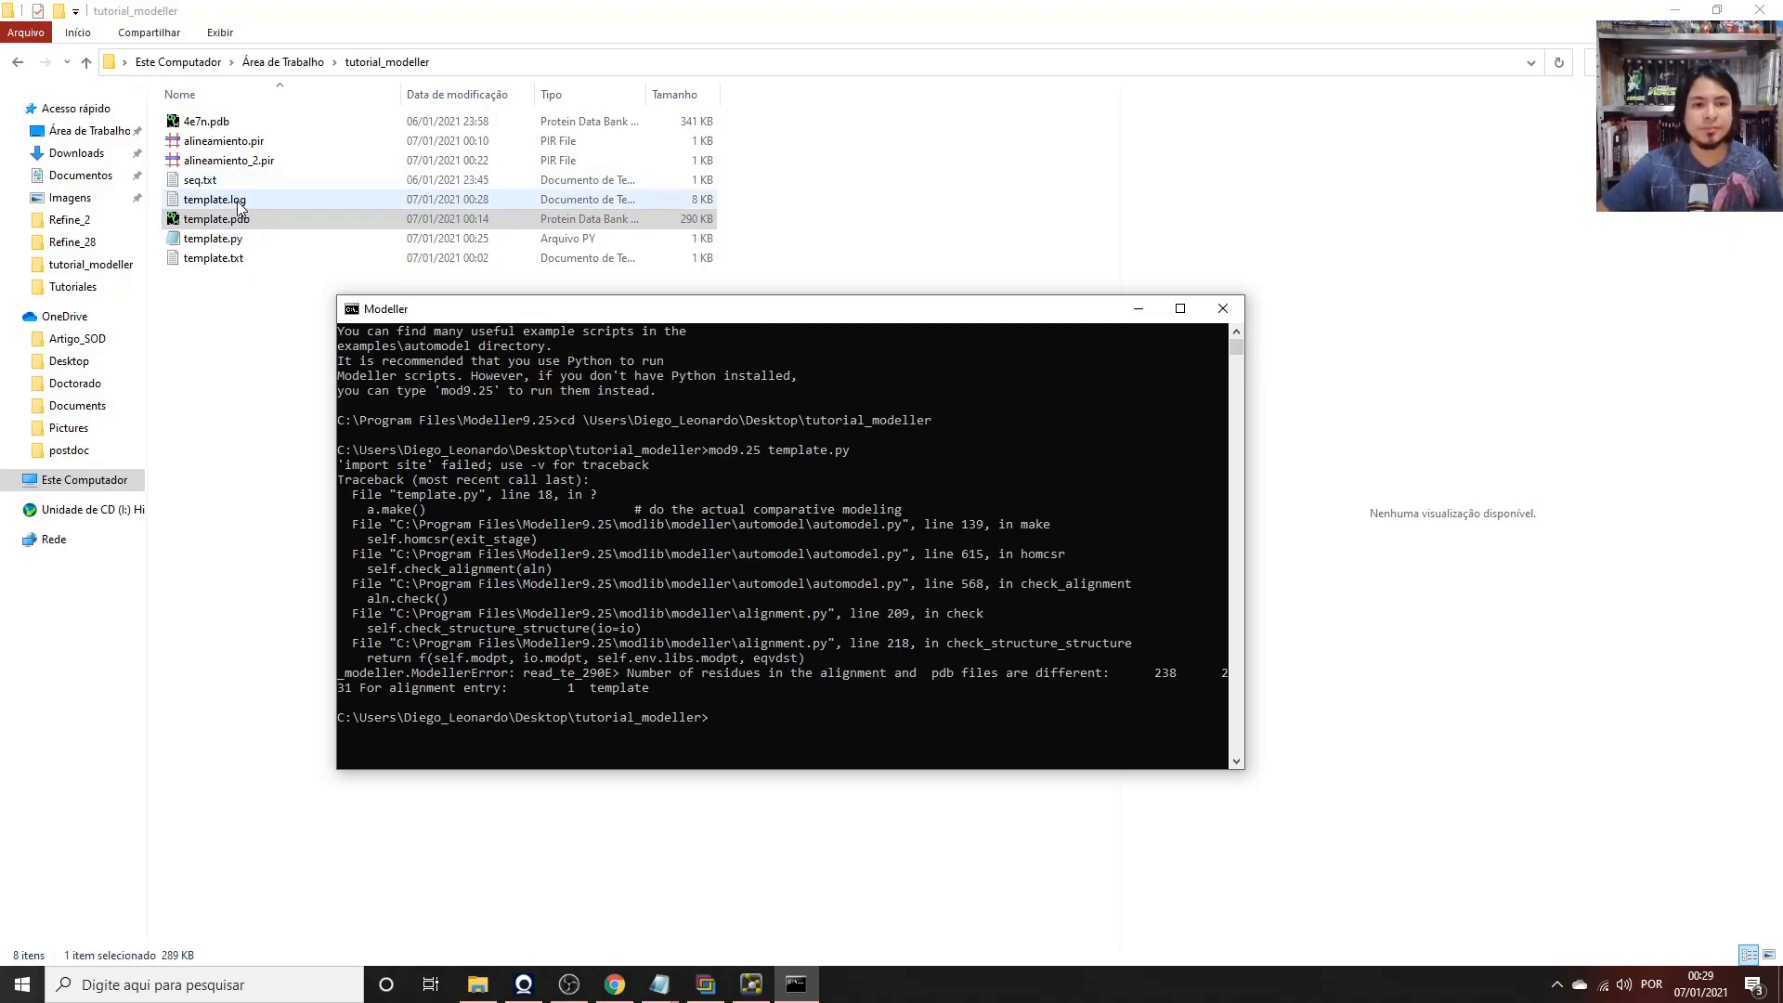
double_click(239, 201)
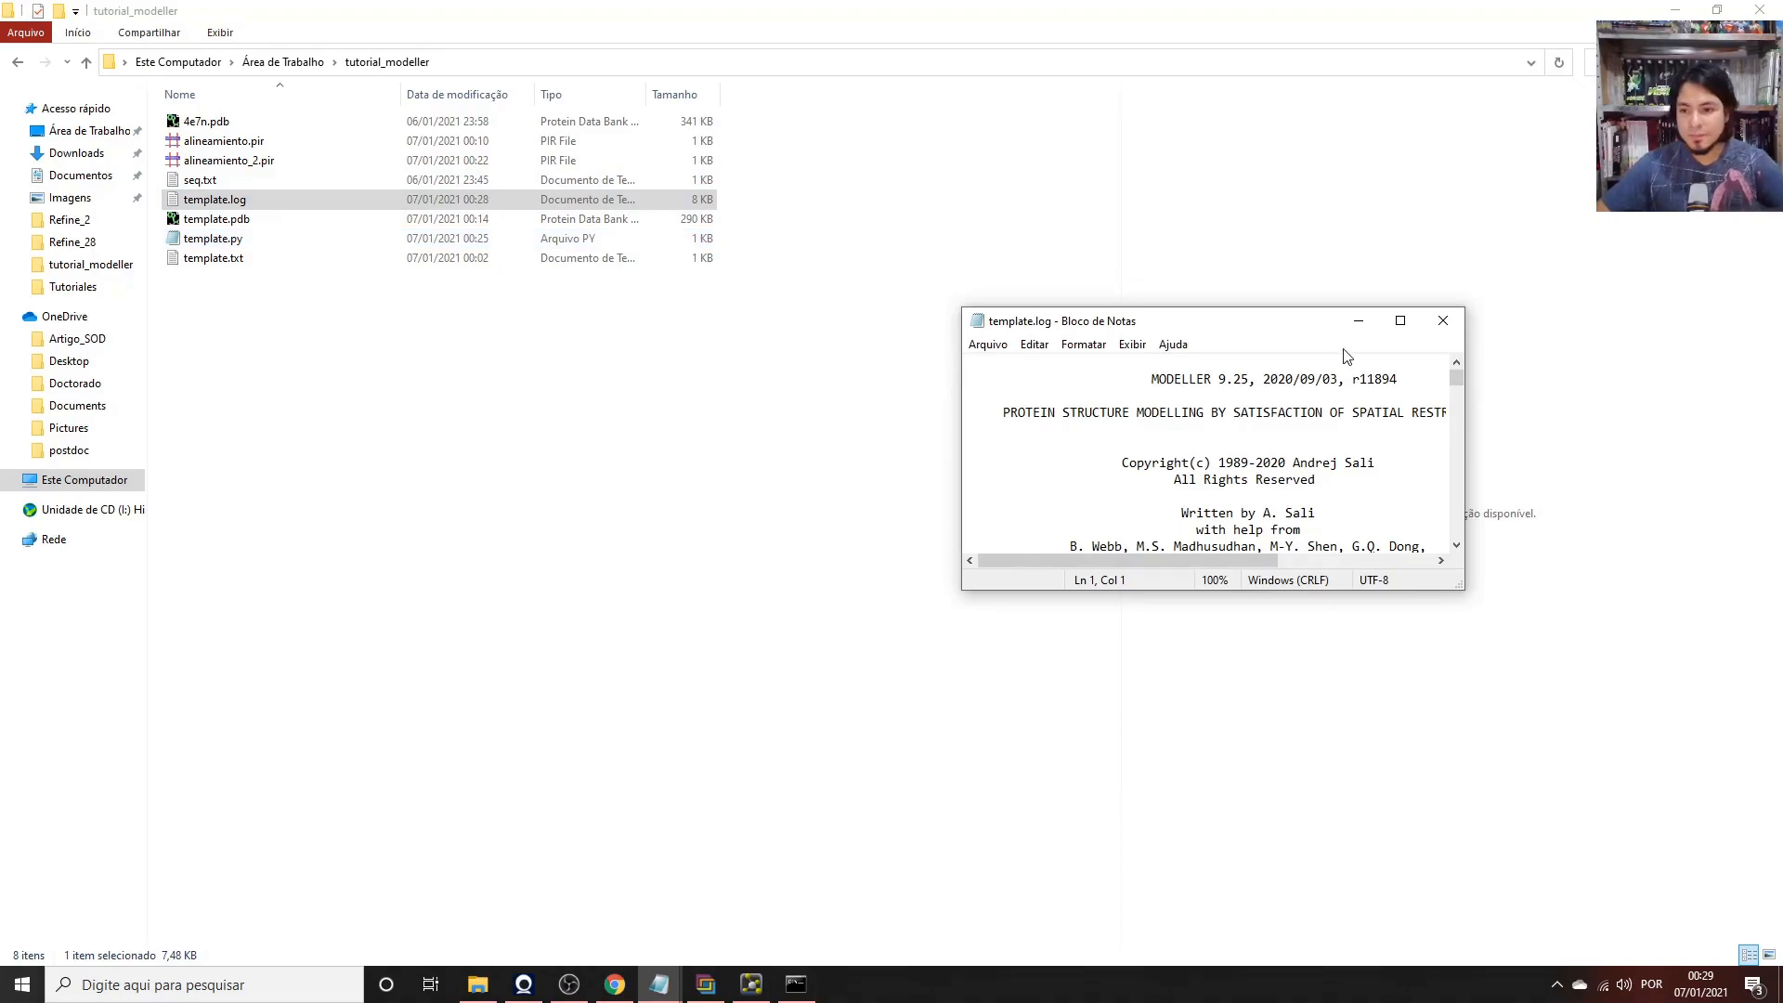
click(1401, 321)
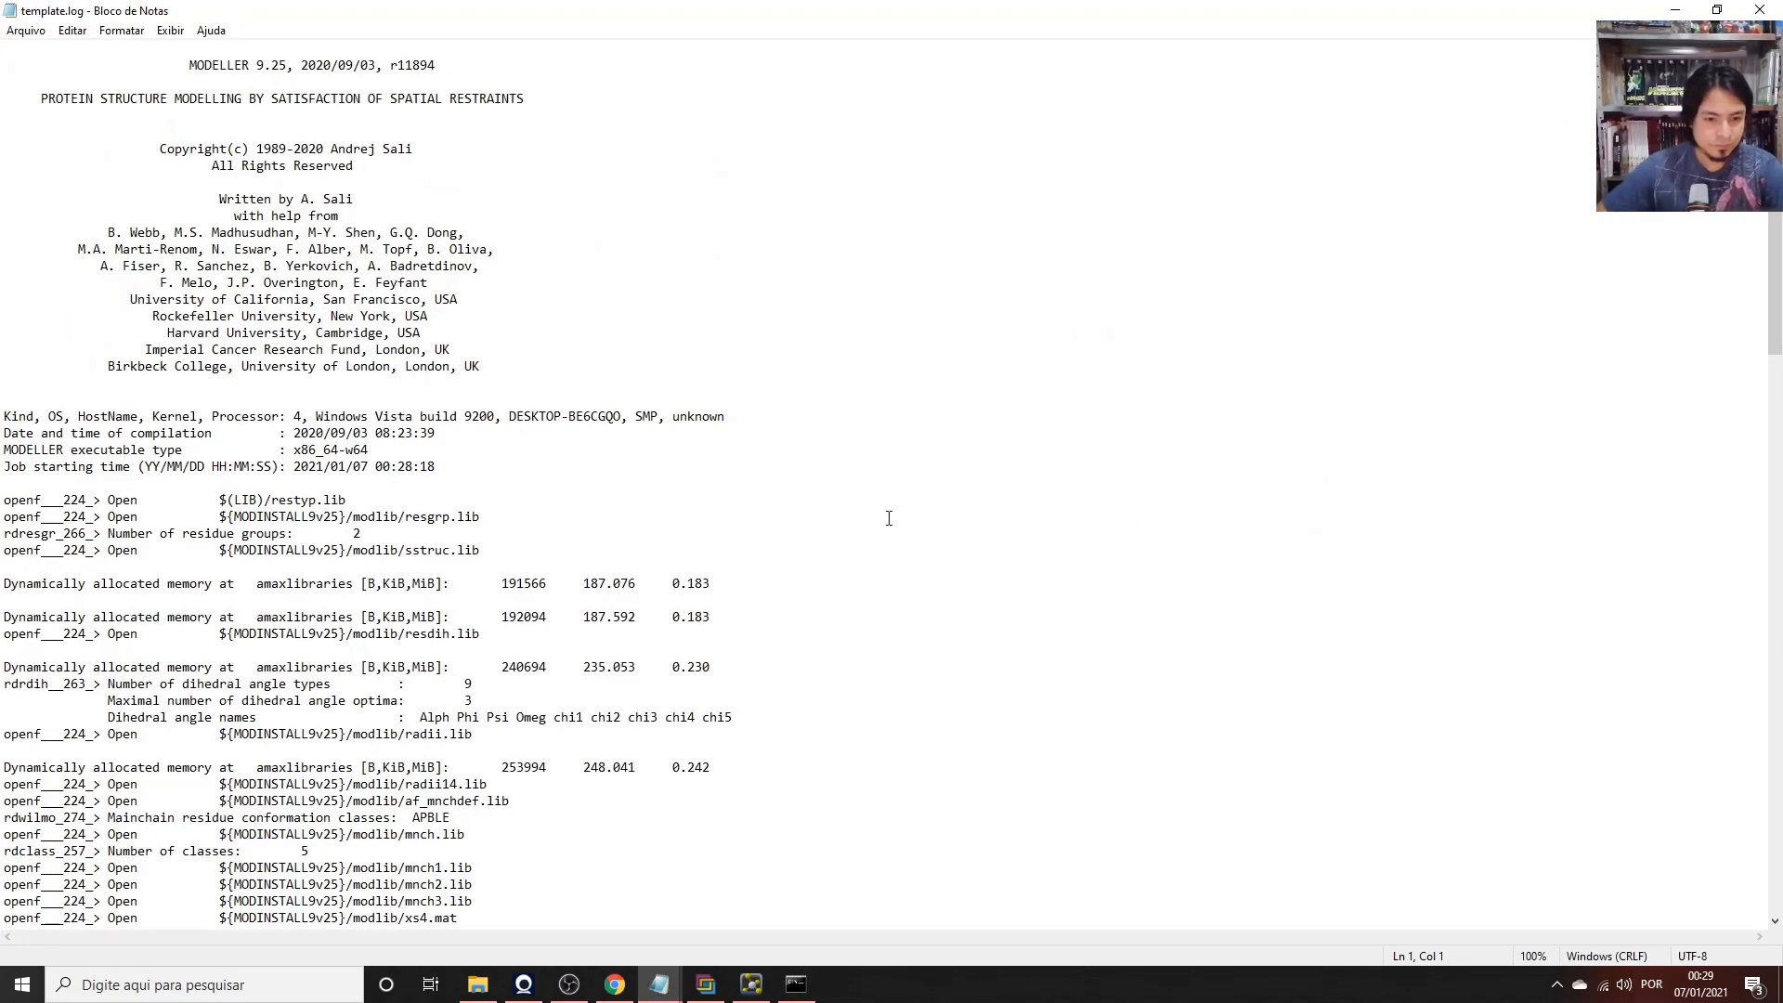
scroll(888, 518, down, 20)
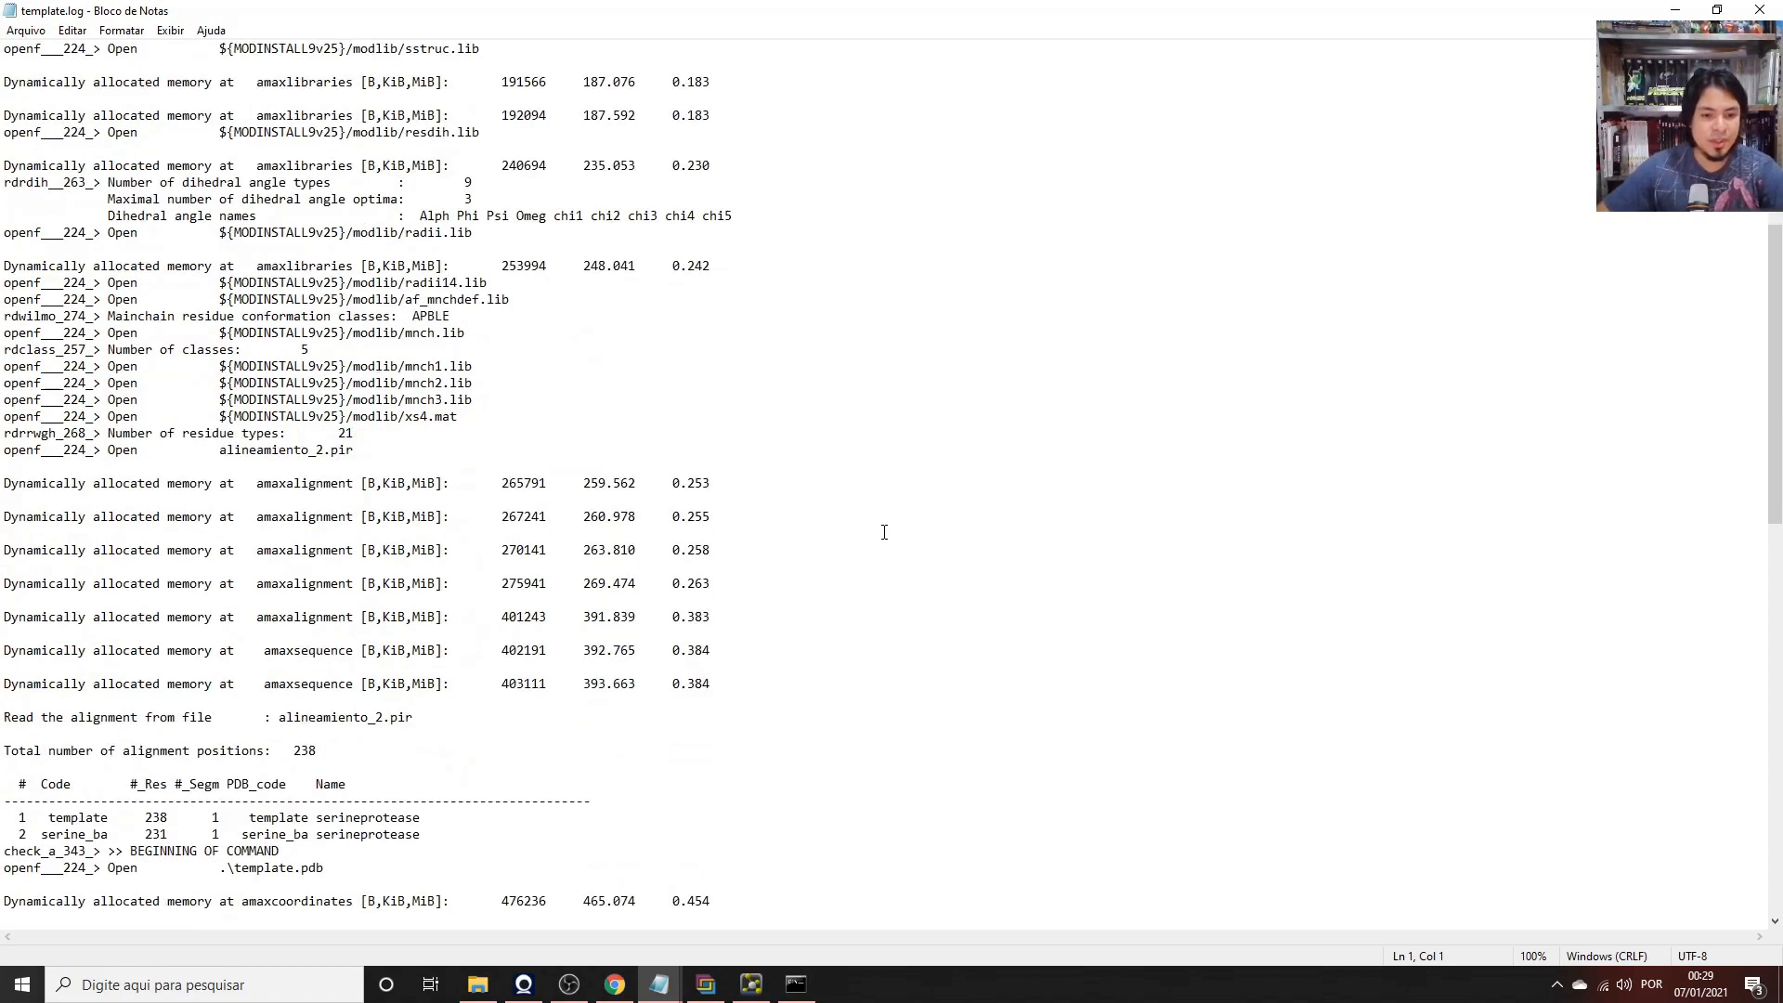
scroll(885, 532, down, 8)
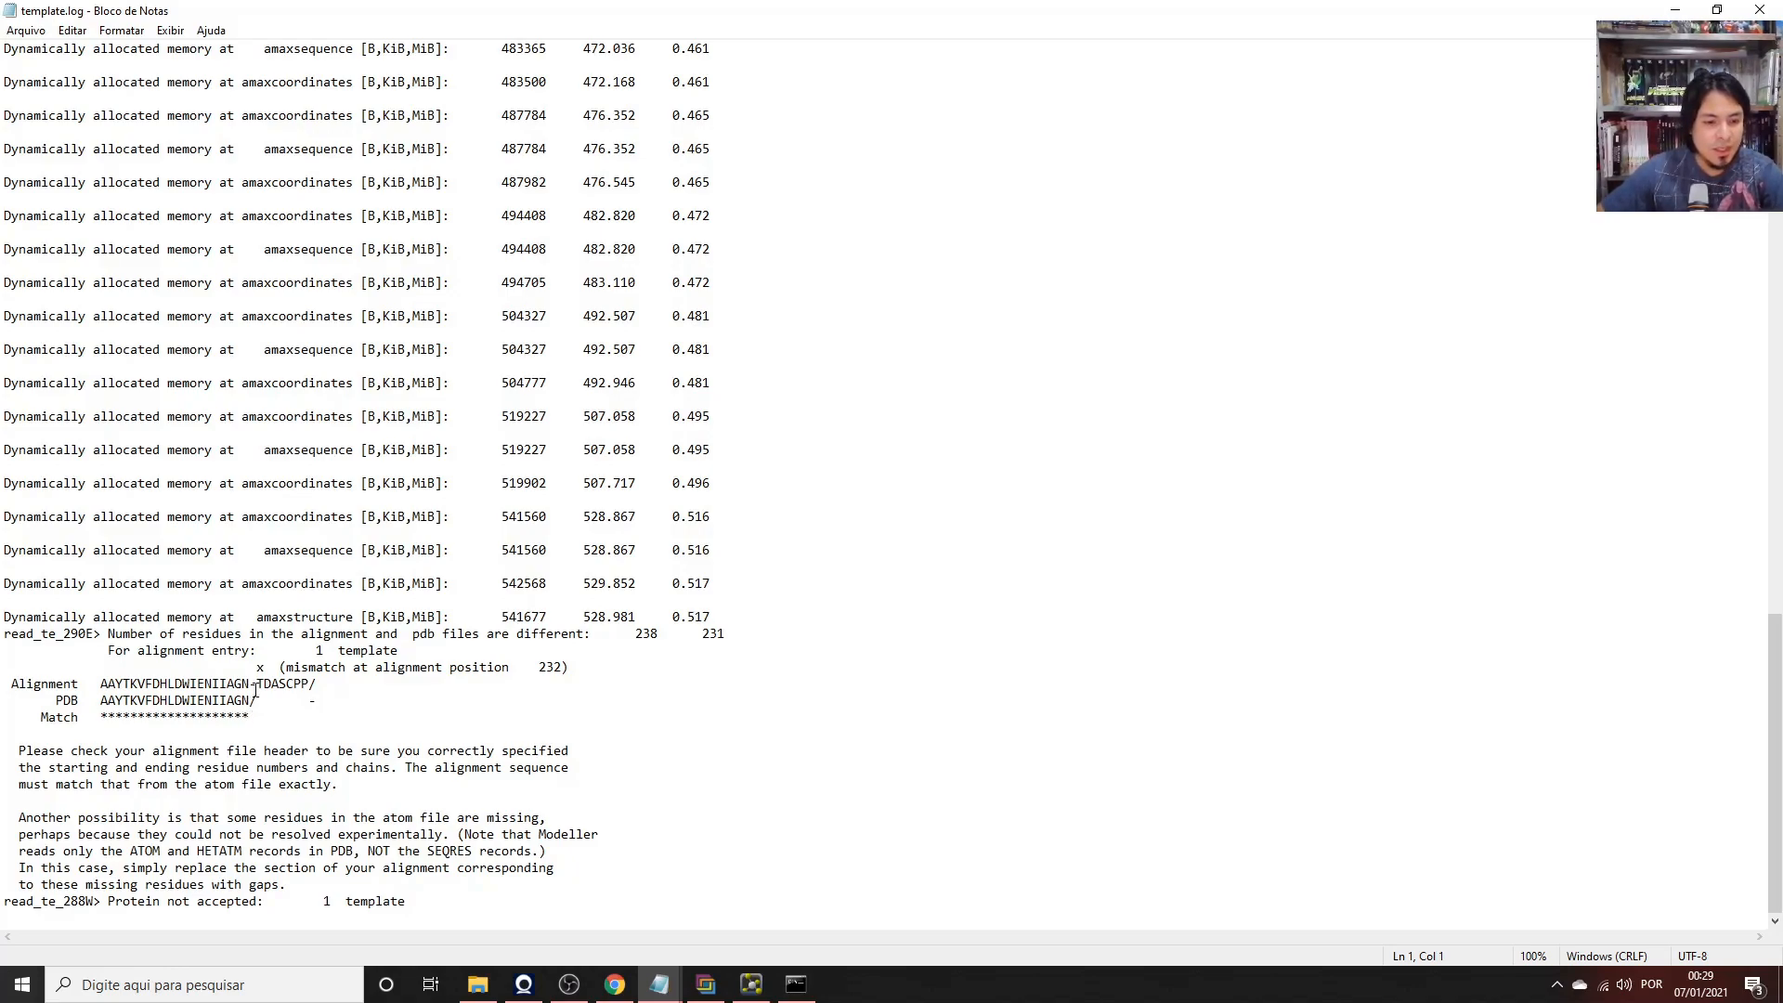
Compare the highlighted -TDASCPP stretch of the log's Alignment line with the PDB line below it.
drag(251, 688, 308, 685)
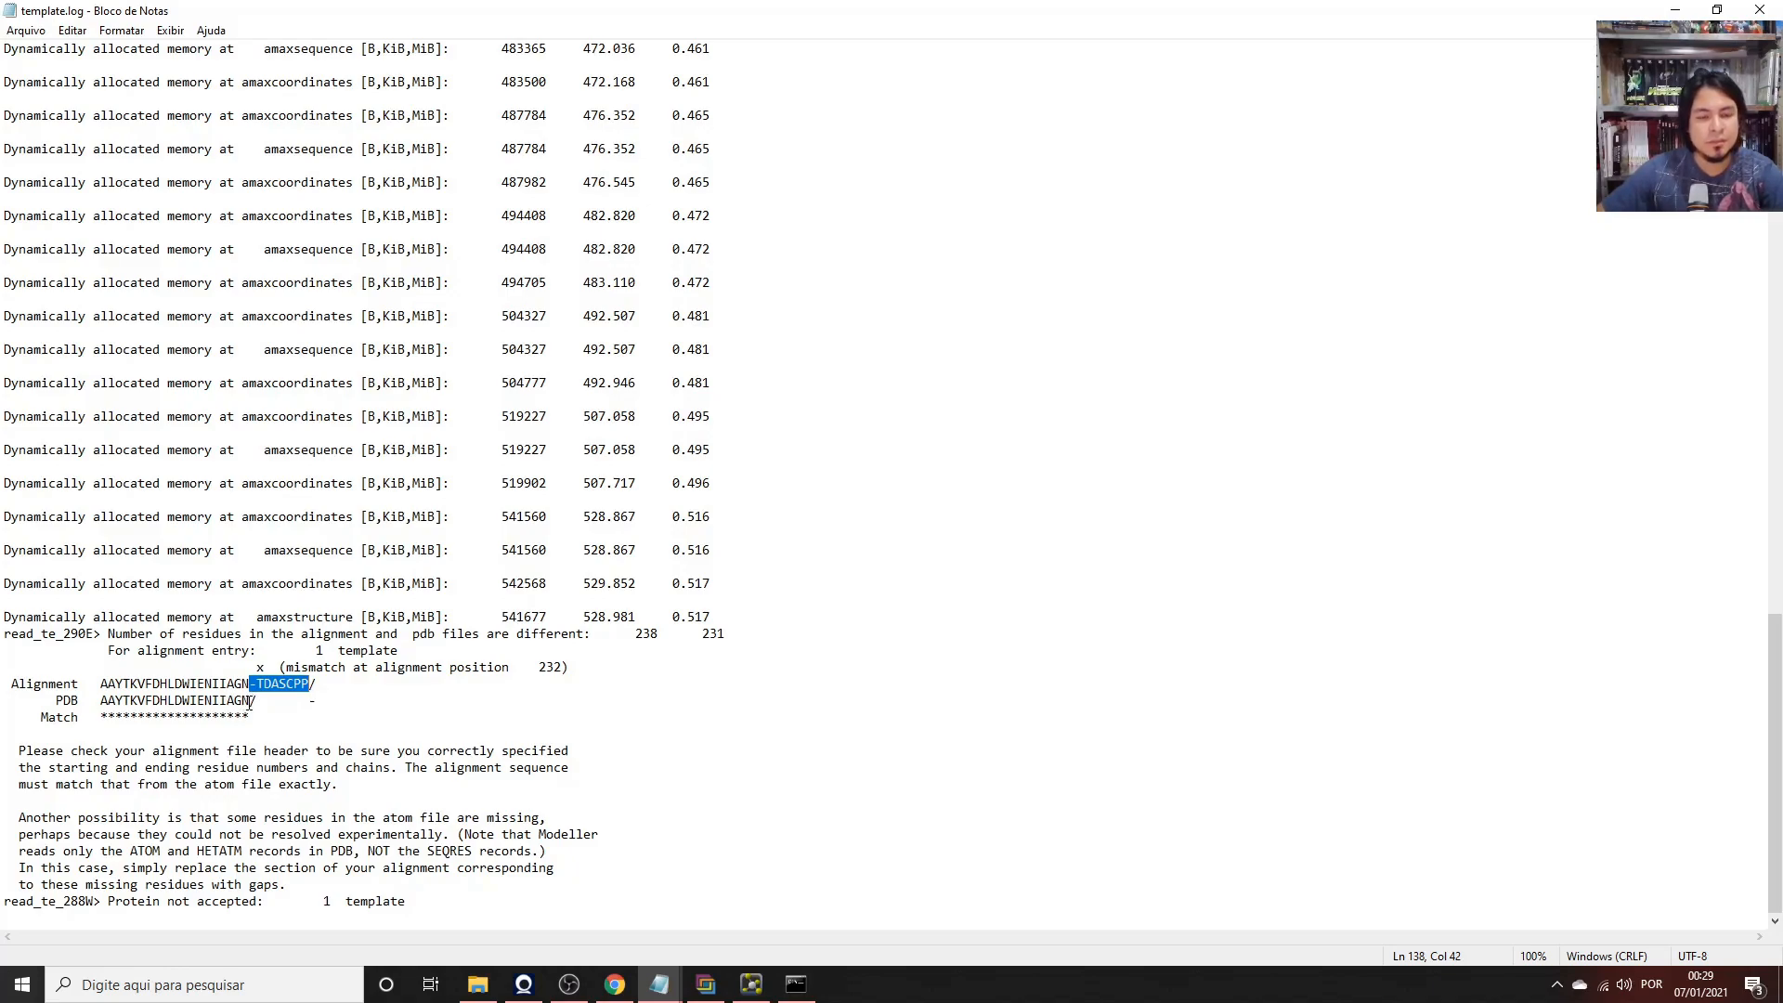
double_click(895, 13)
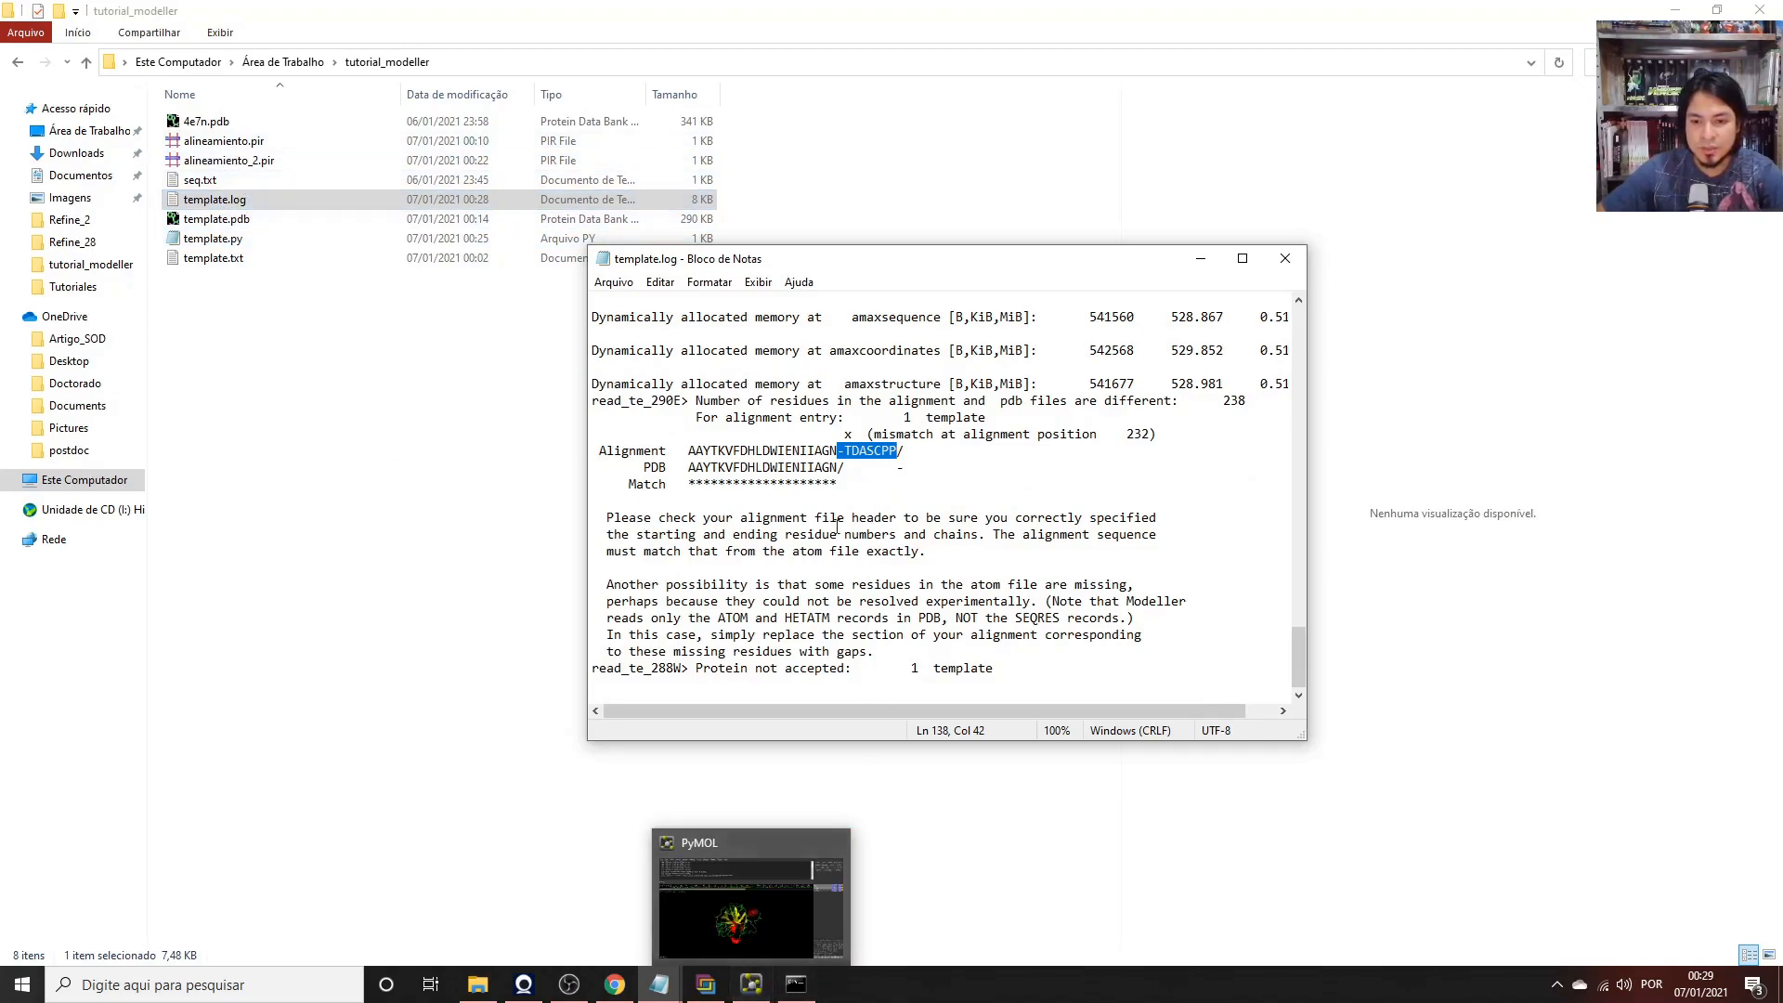
click(847, 467)
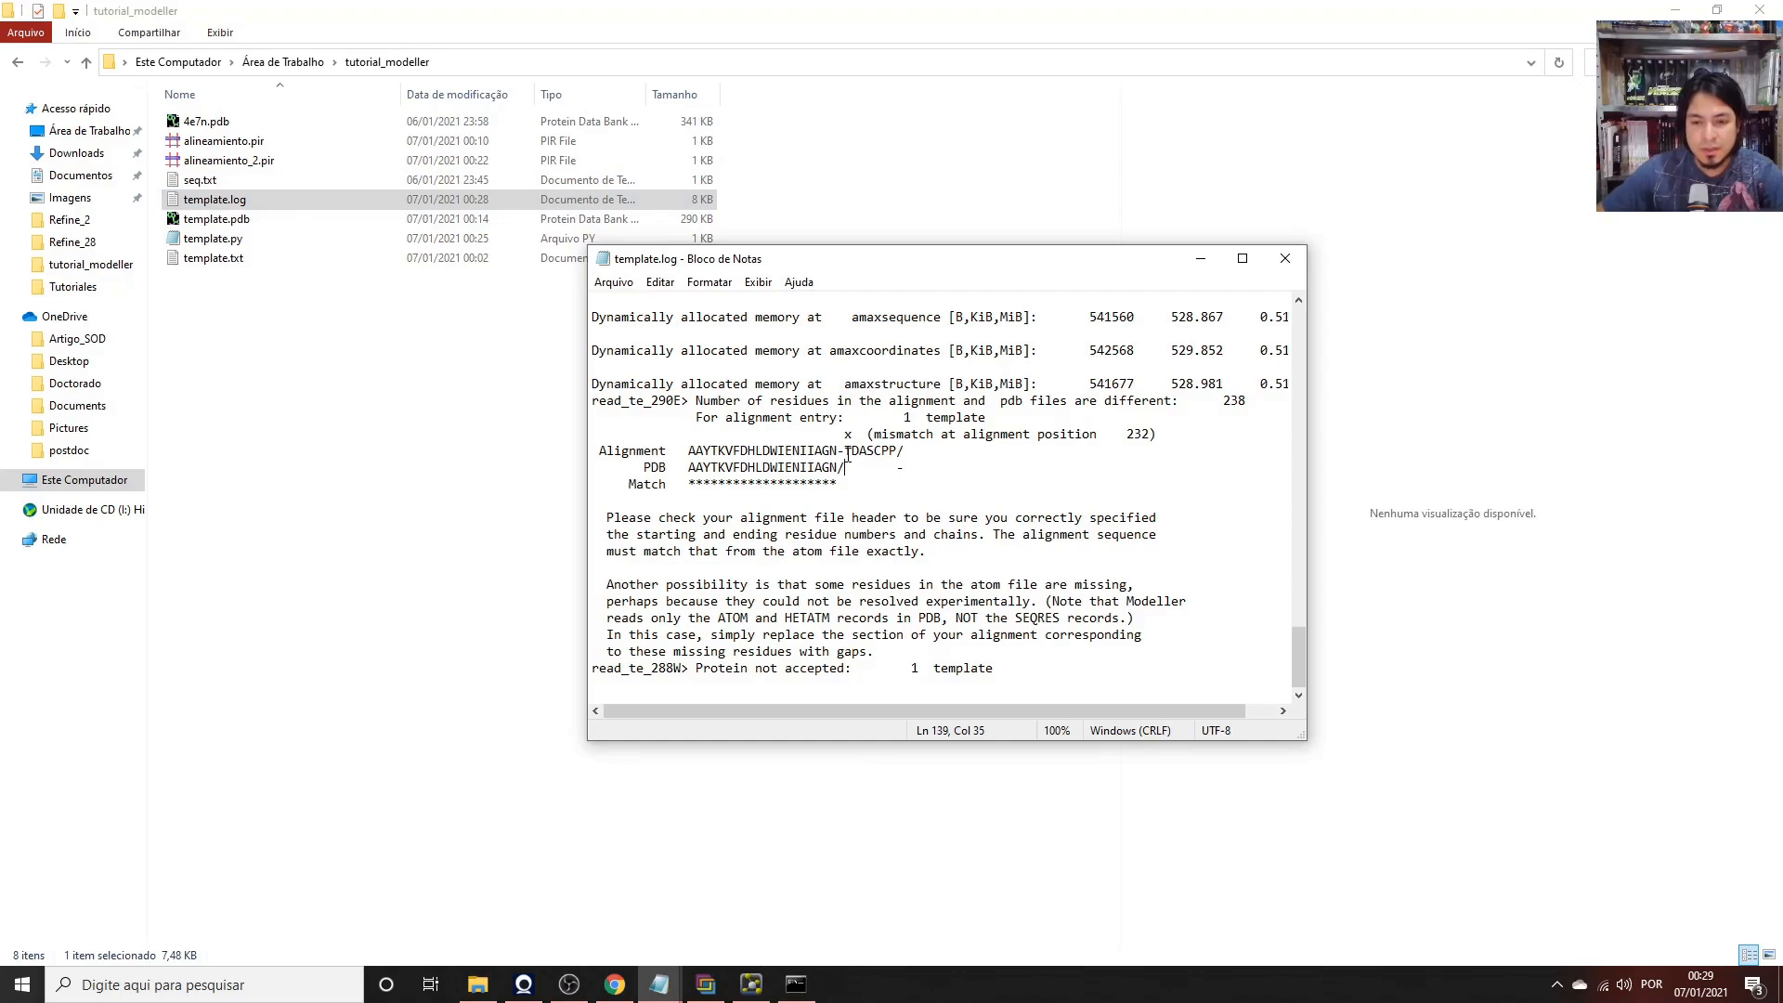
drag(846, 455, 868, 455)
Switch to PyMOL, bring the end of the 4e7n sequence into view and check the identifier of the threonine in the final TDASCPP.
click(750, 985)
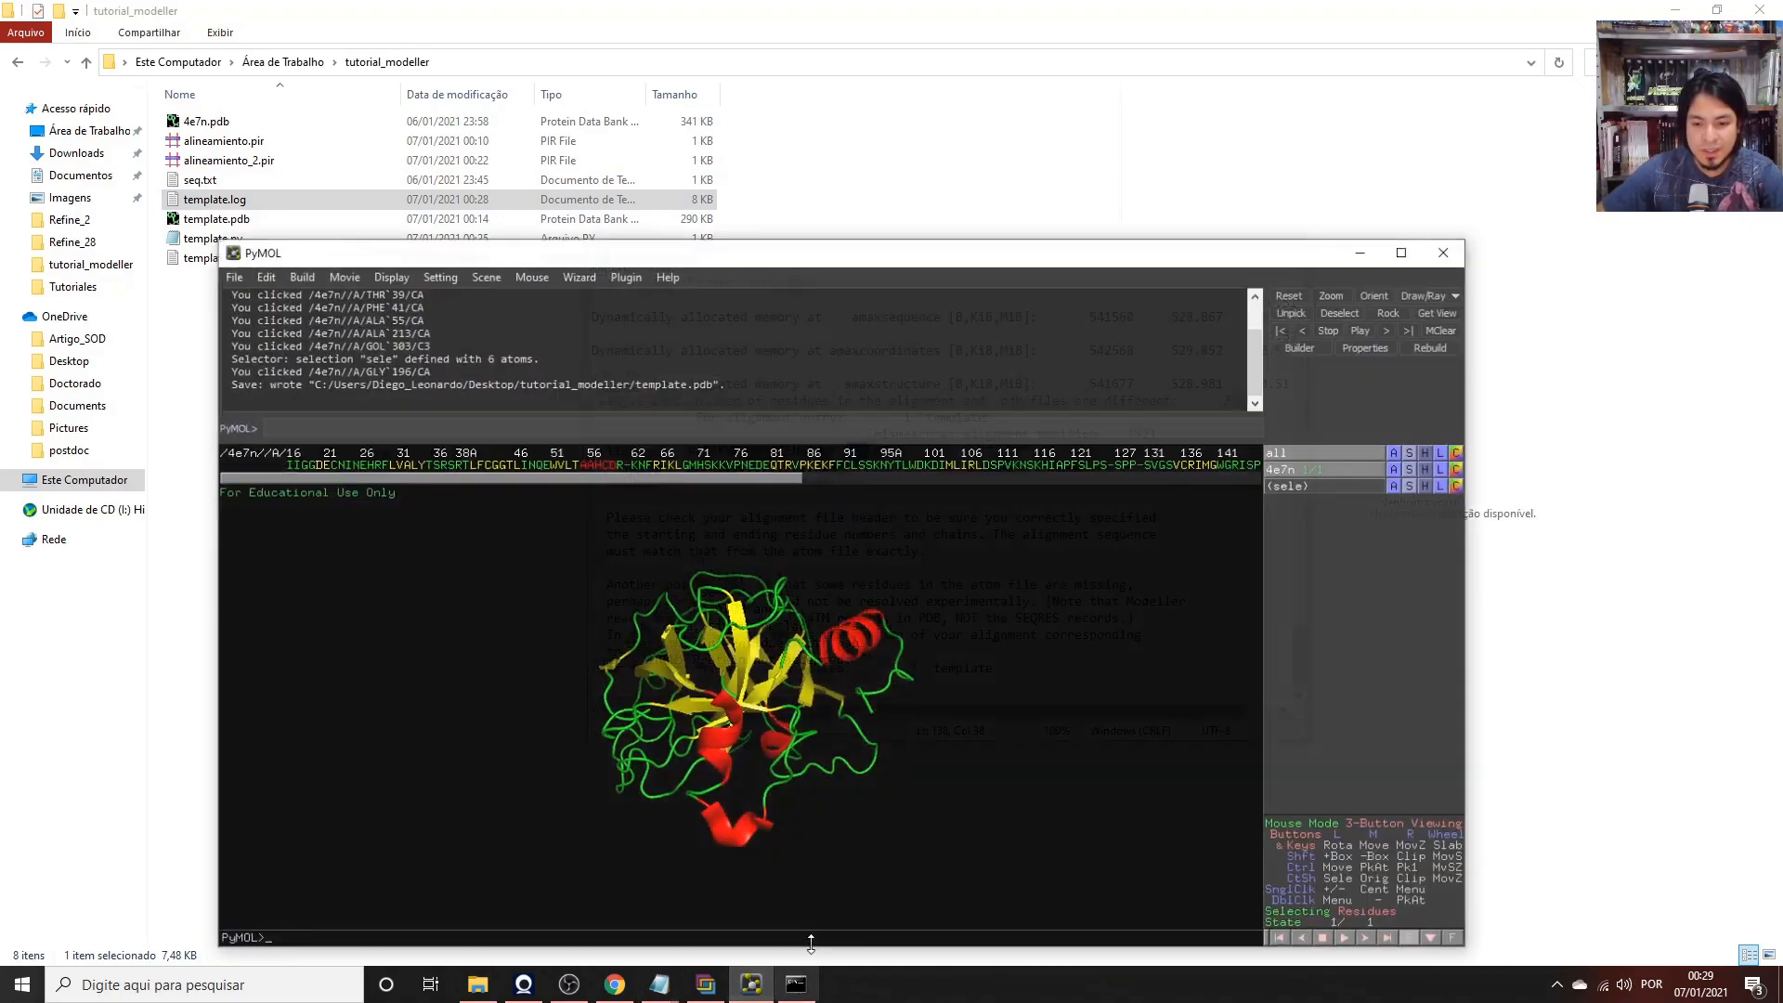
click(1409, 241)
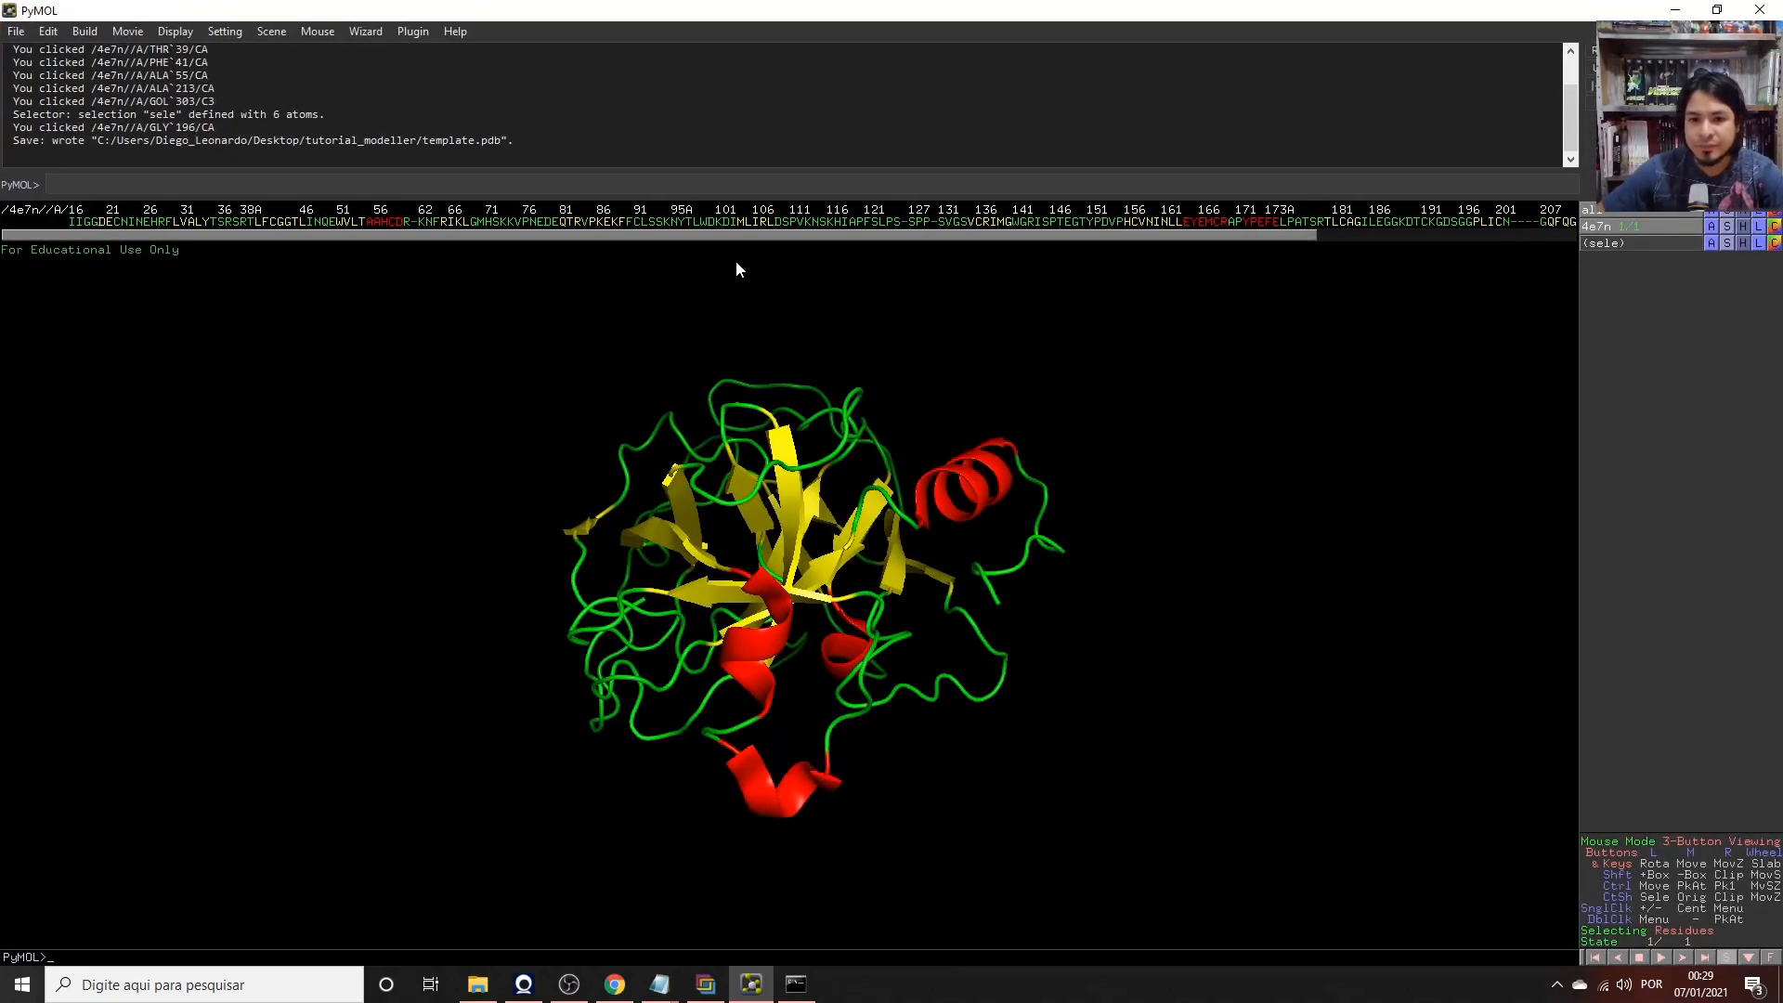
drag(723, 236, 995, 241)
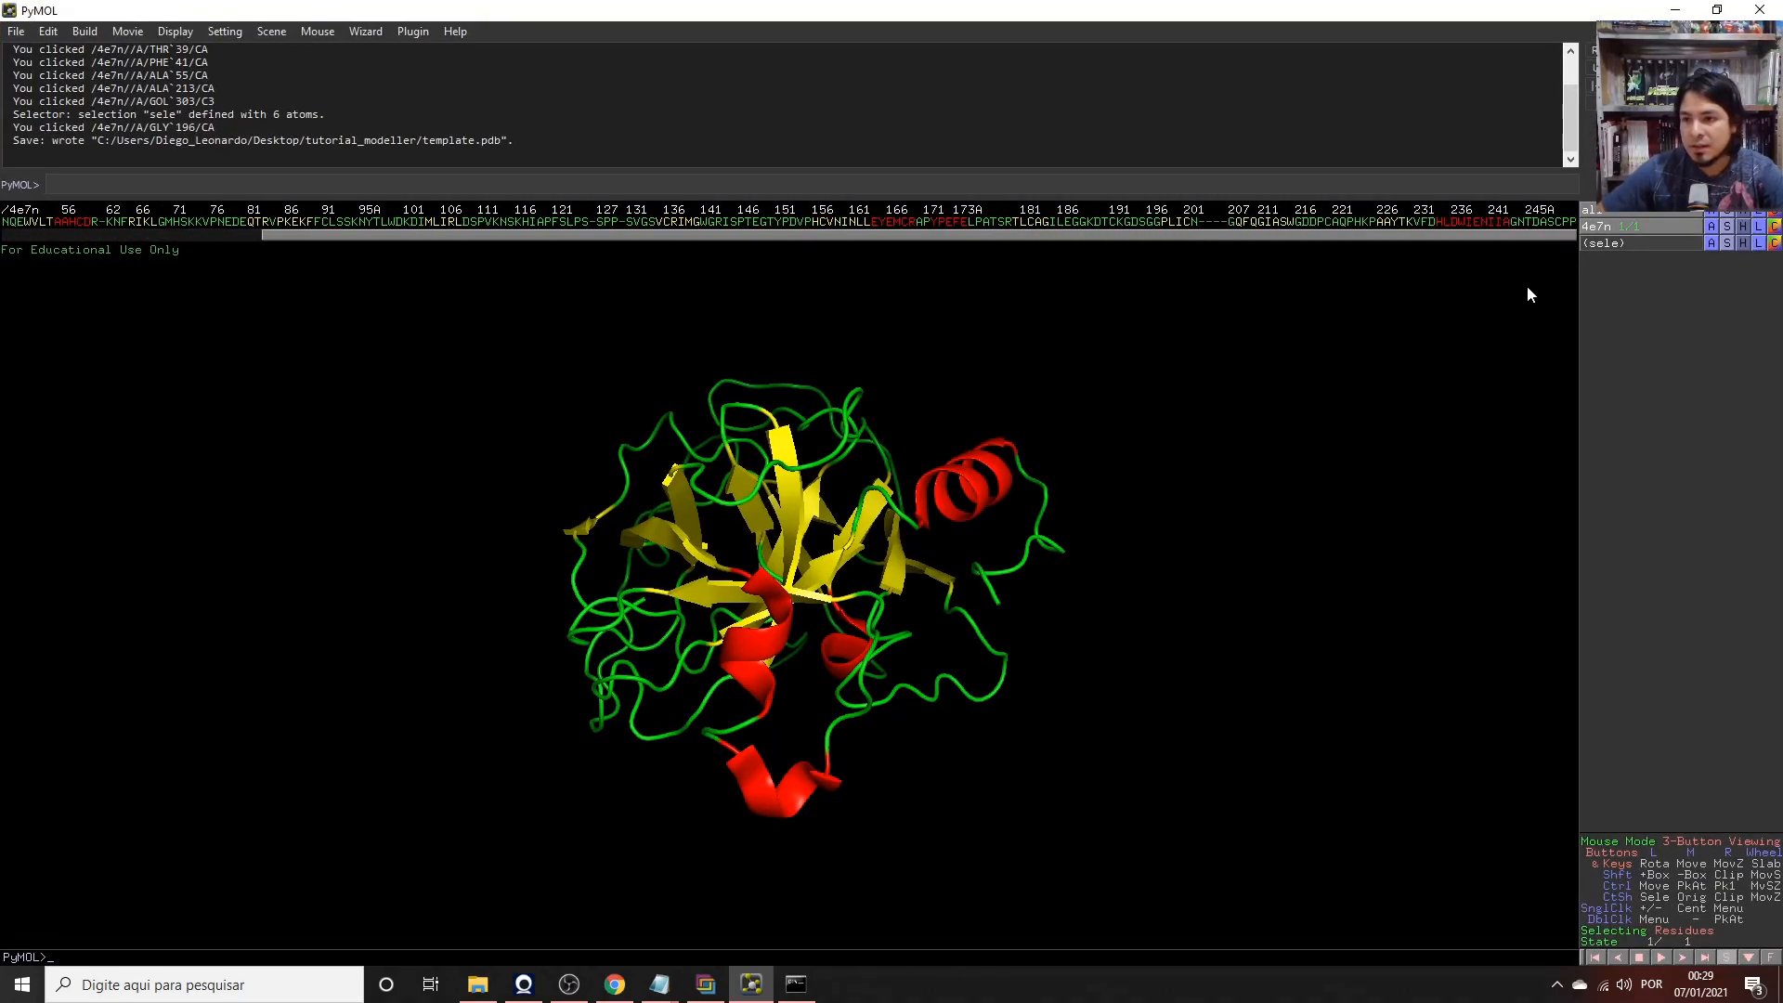
click(1531, 221)
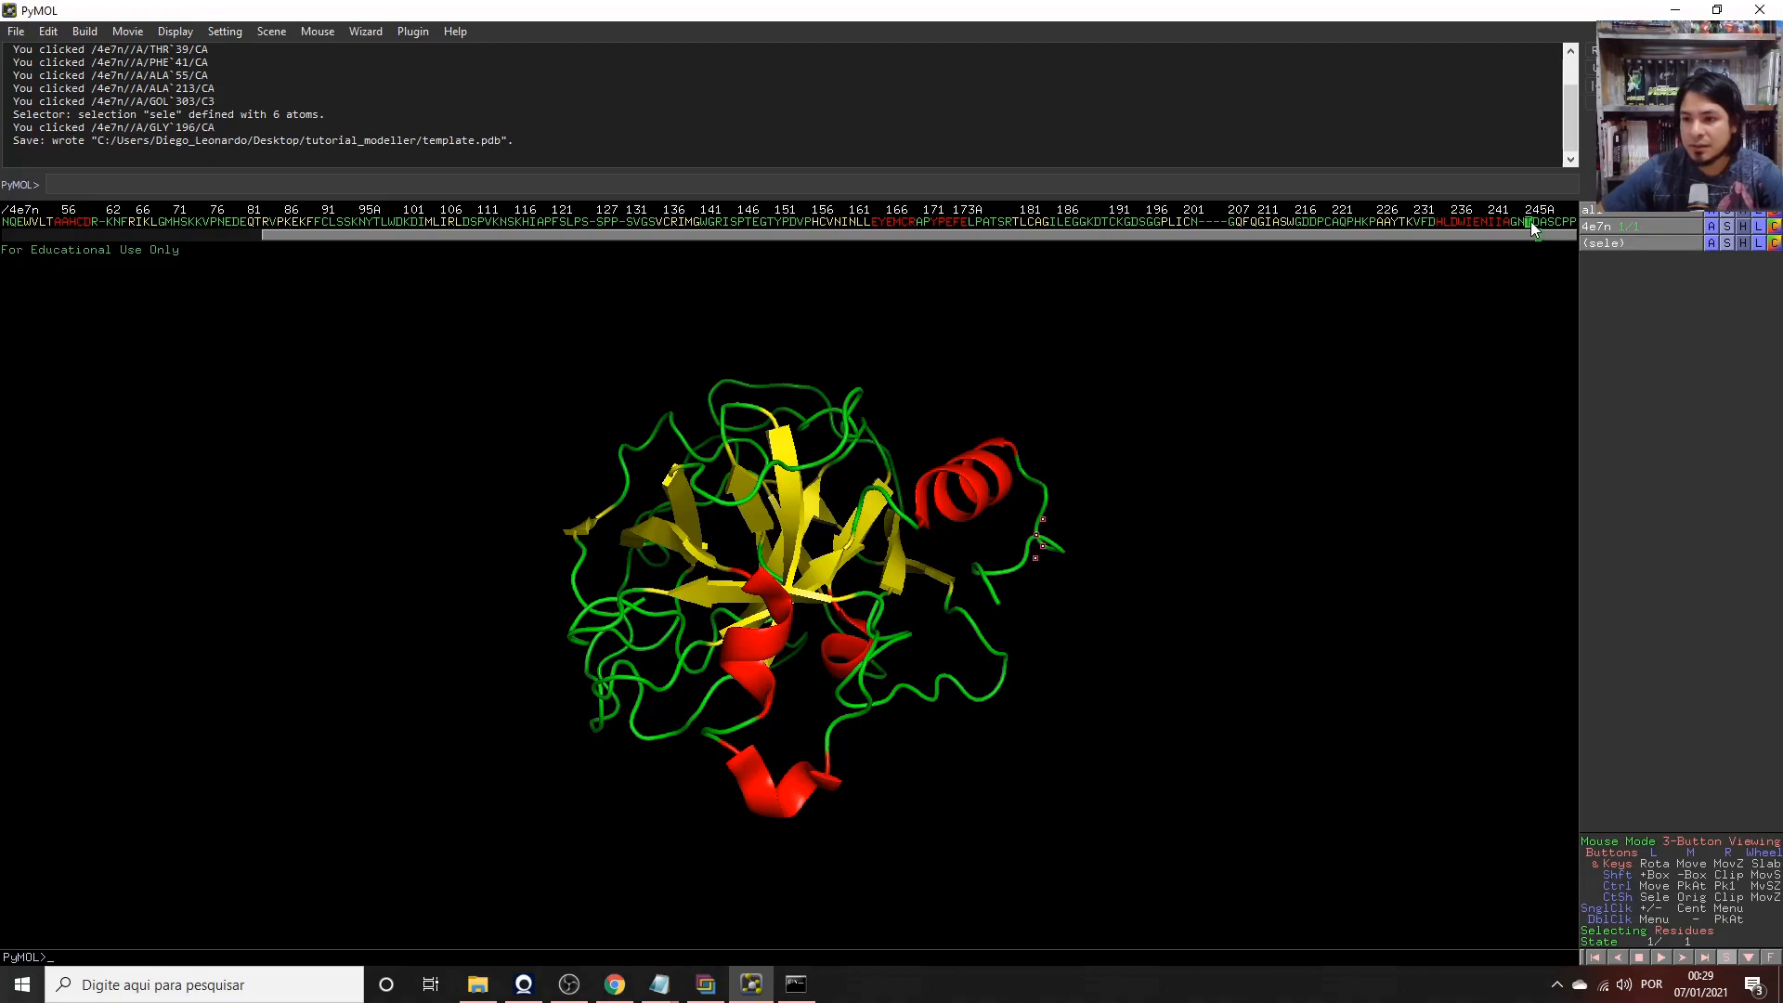
right_click(1531, 220)
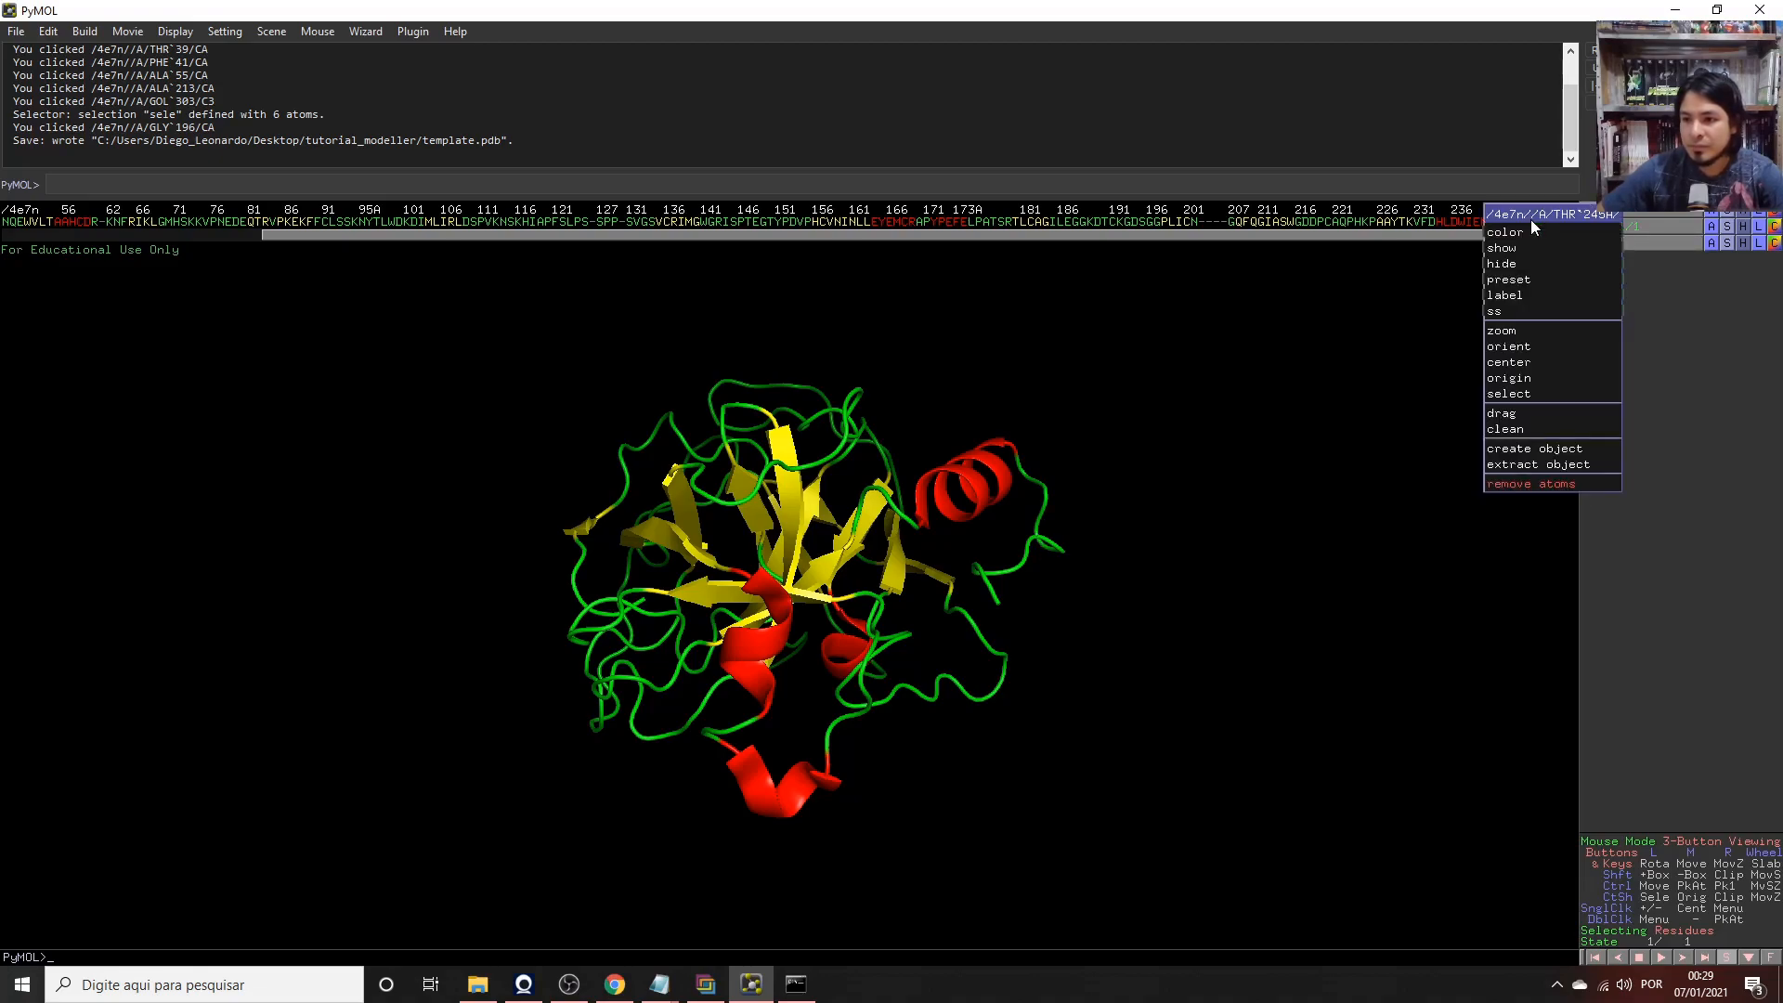
mouse_move(1579, 230)
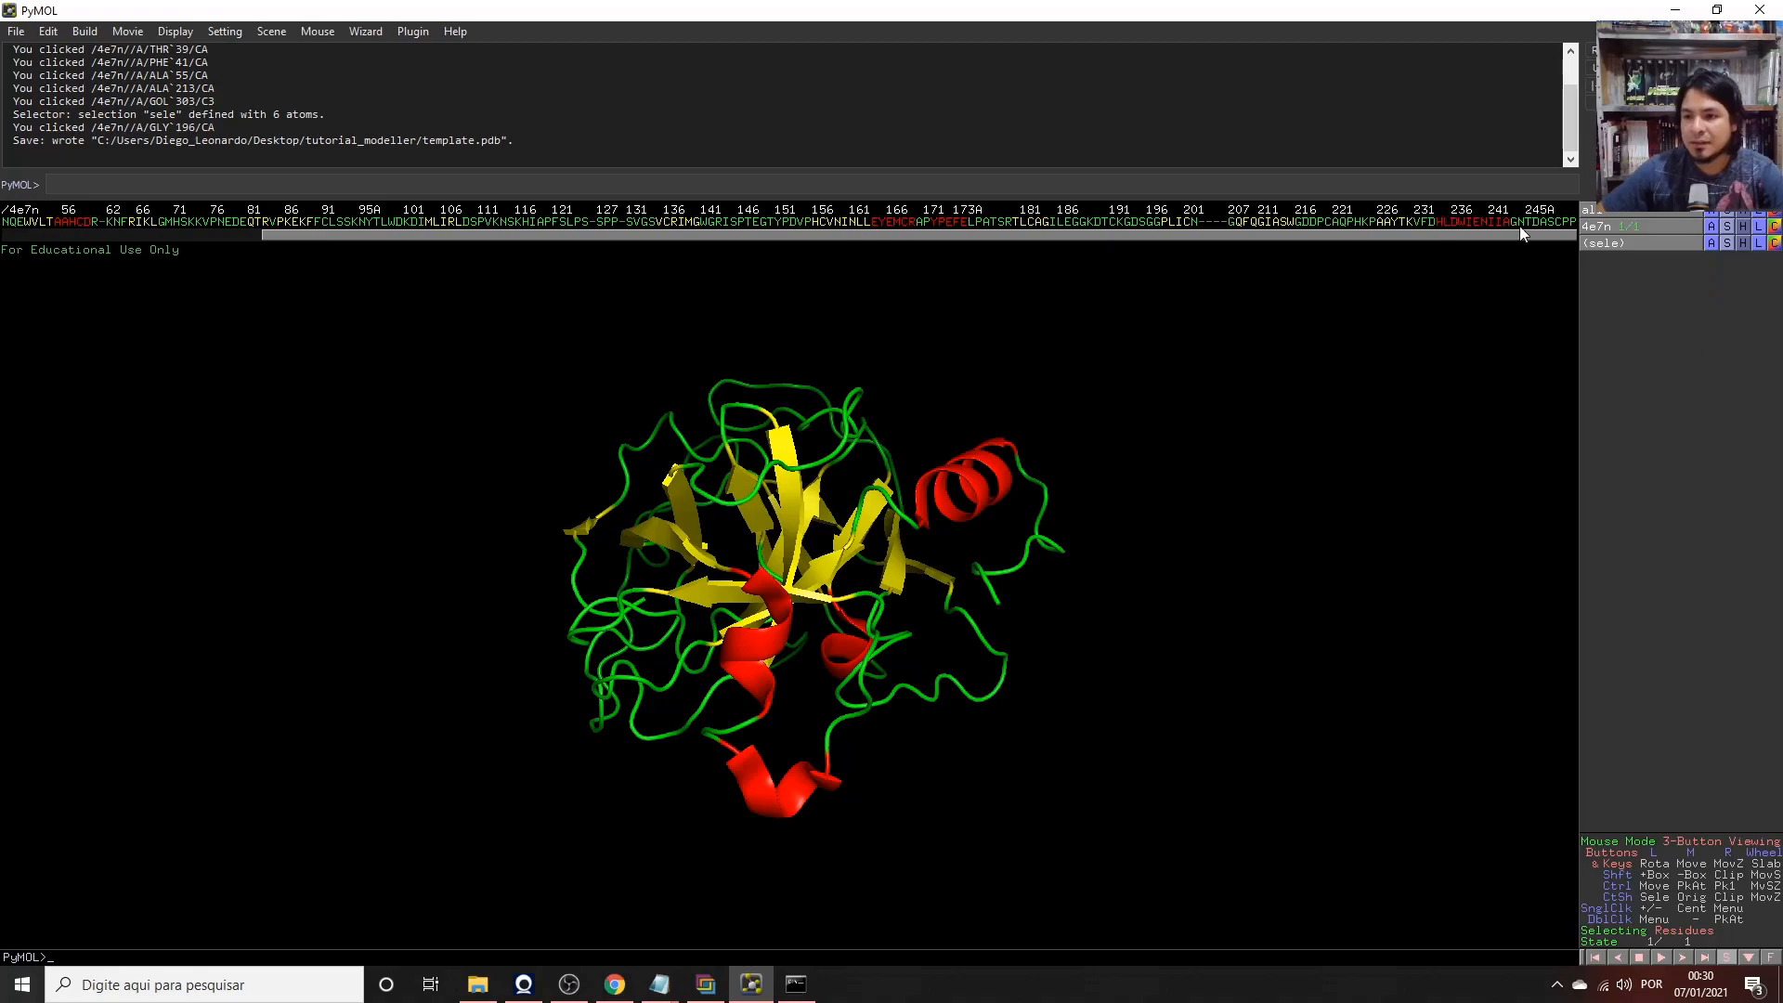
Check the residue identifiers of the aspartate, serine, cysteine and first proline in the final TDASCPP stretch.
right_click(1535, 221)
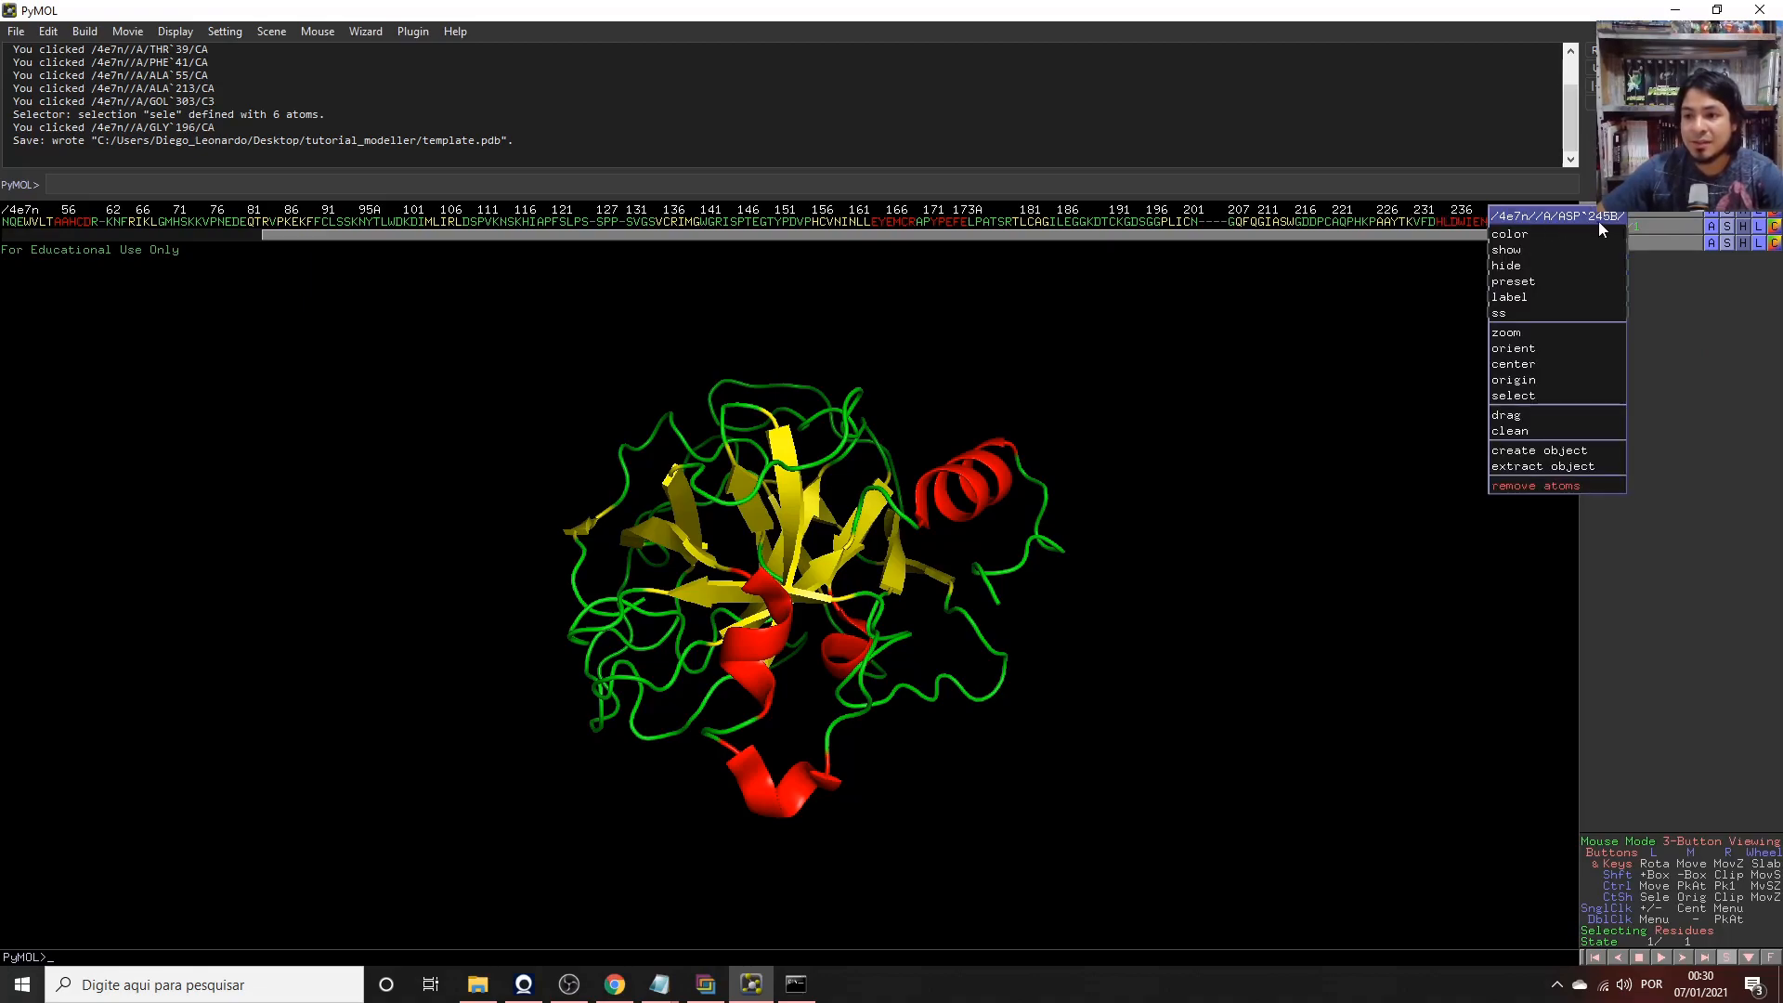
click(1474, 222)
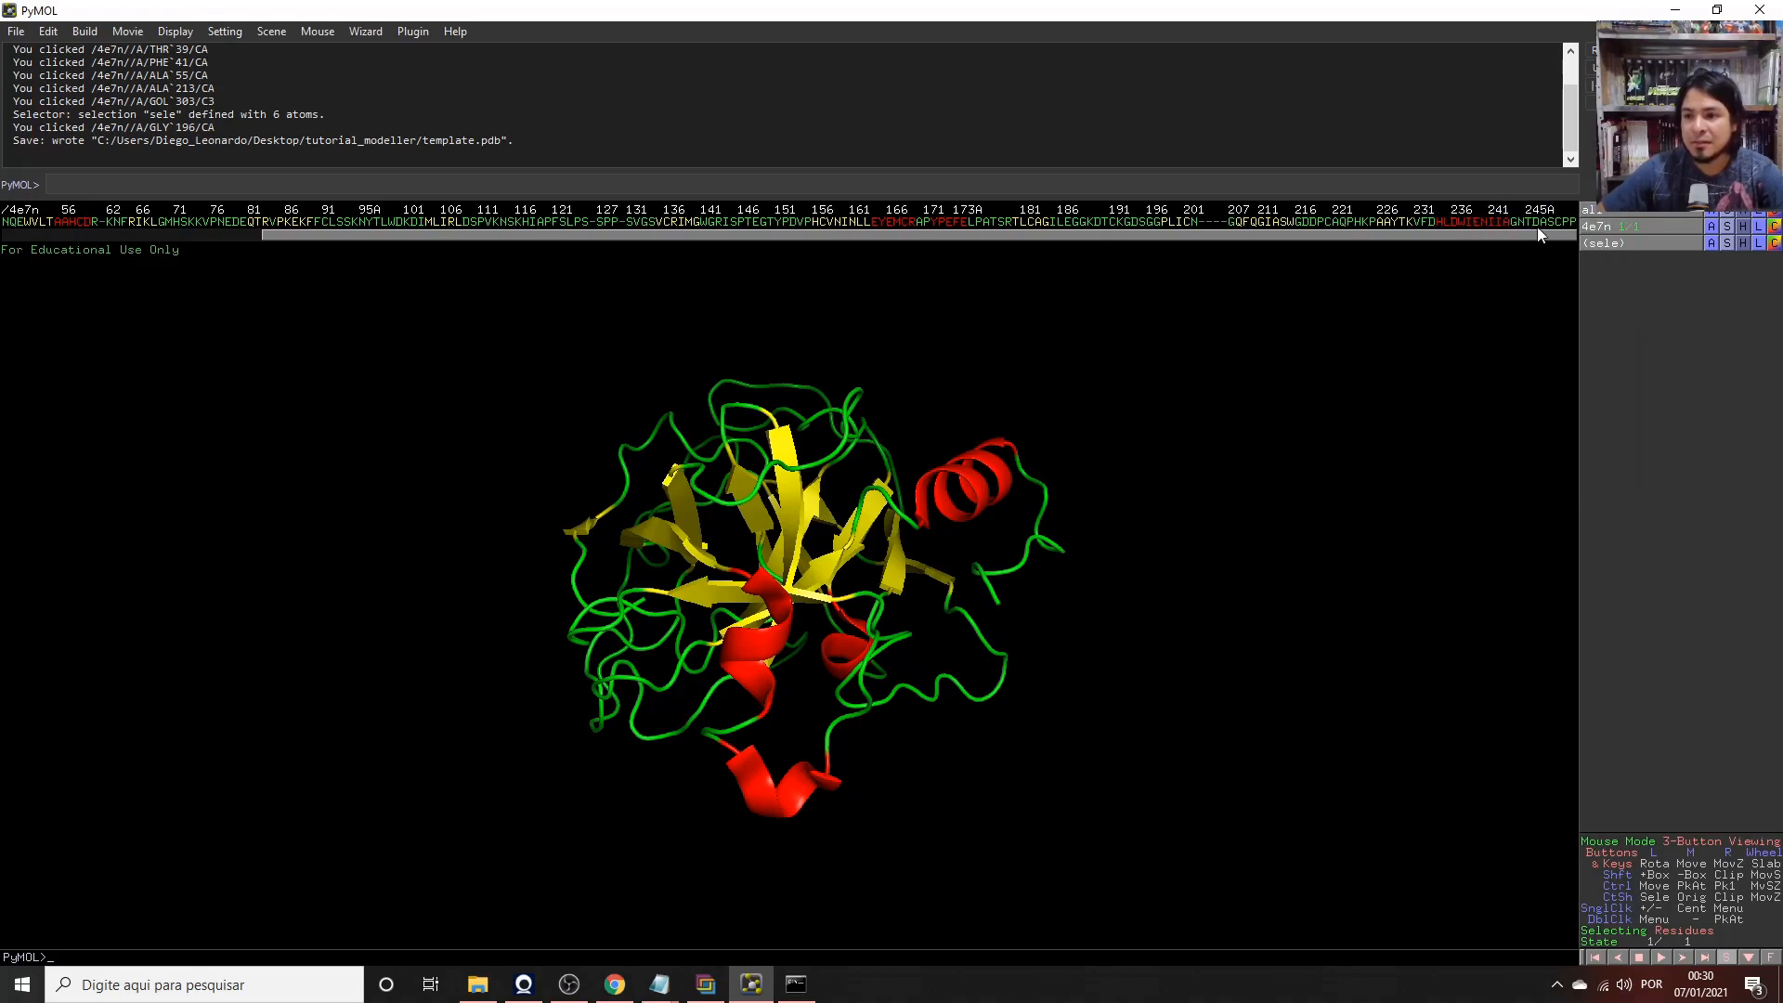
right_click(1550, 223)
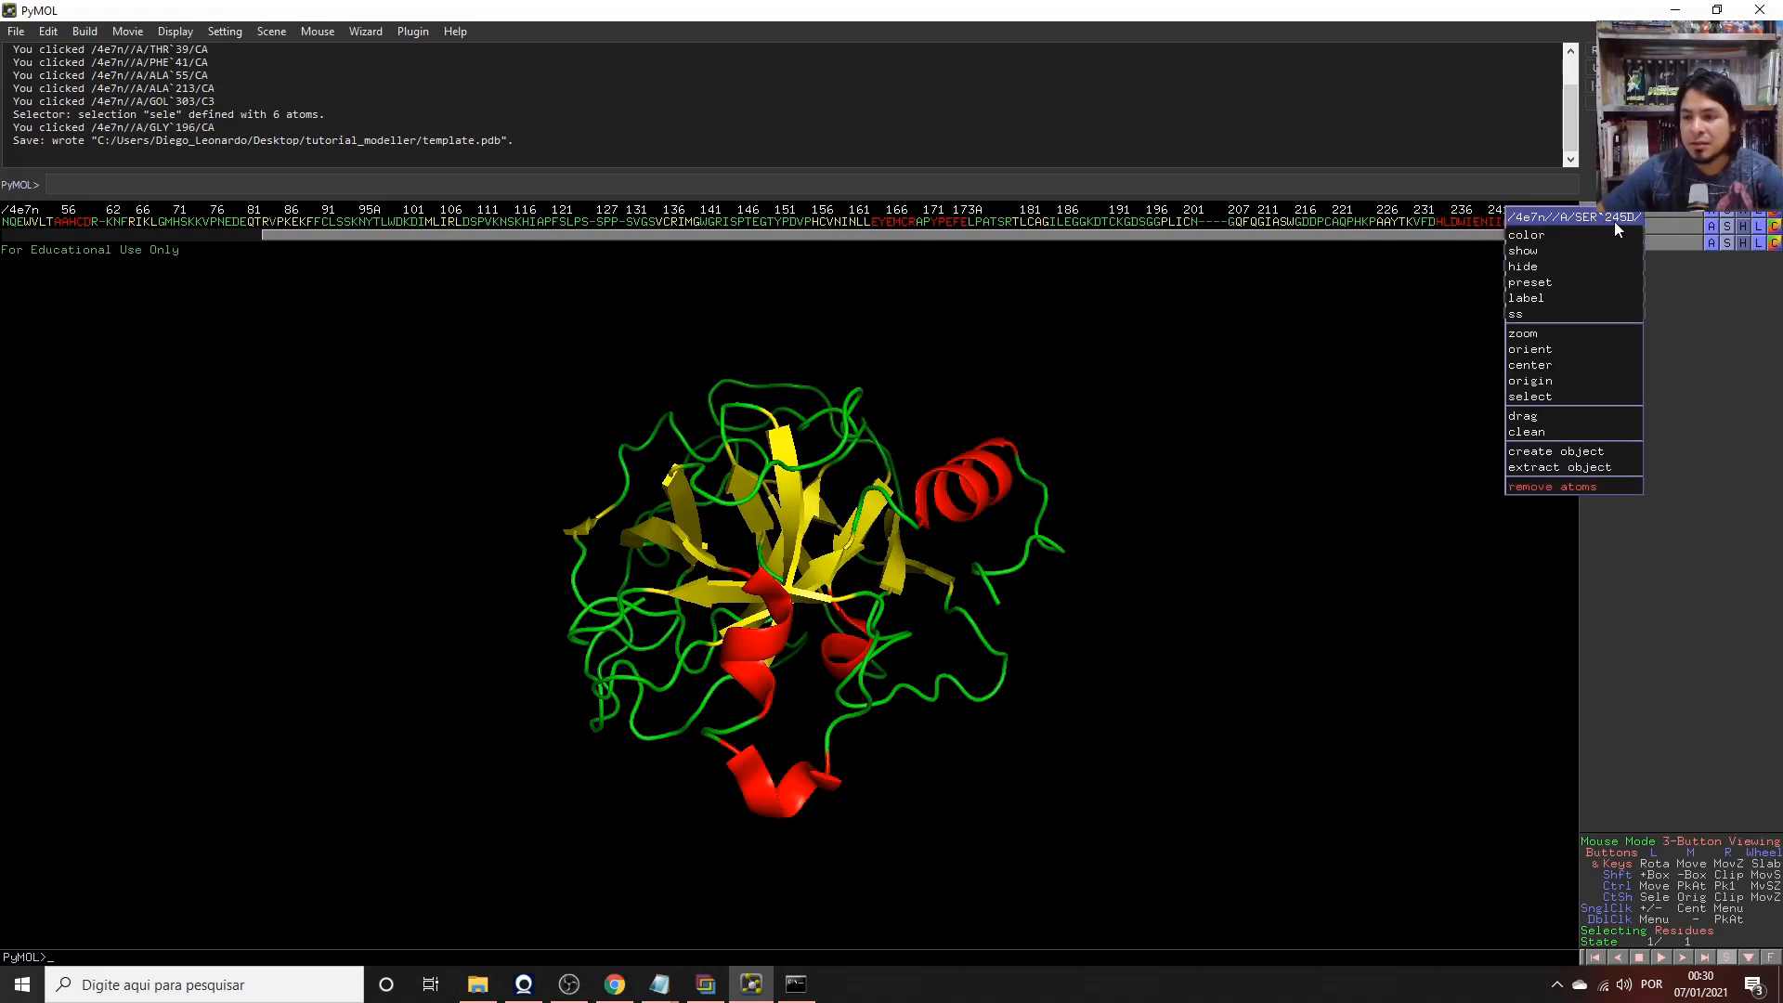
click(1452, 224)
right_click(1559, 225)
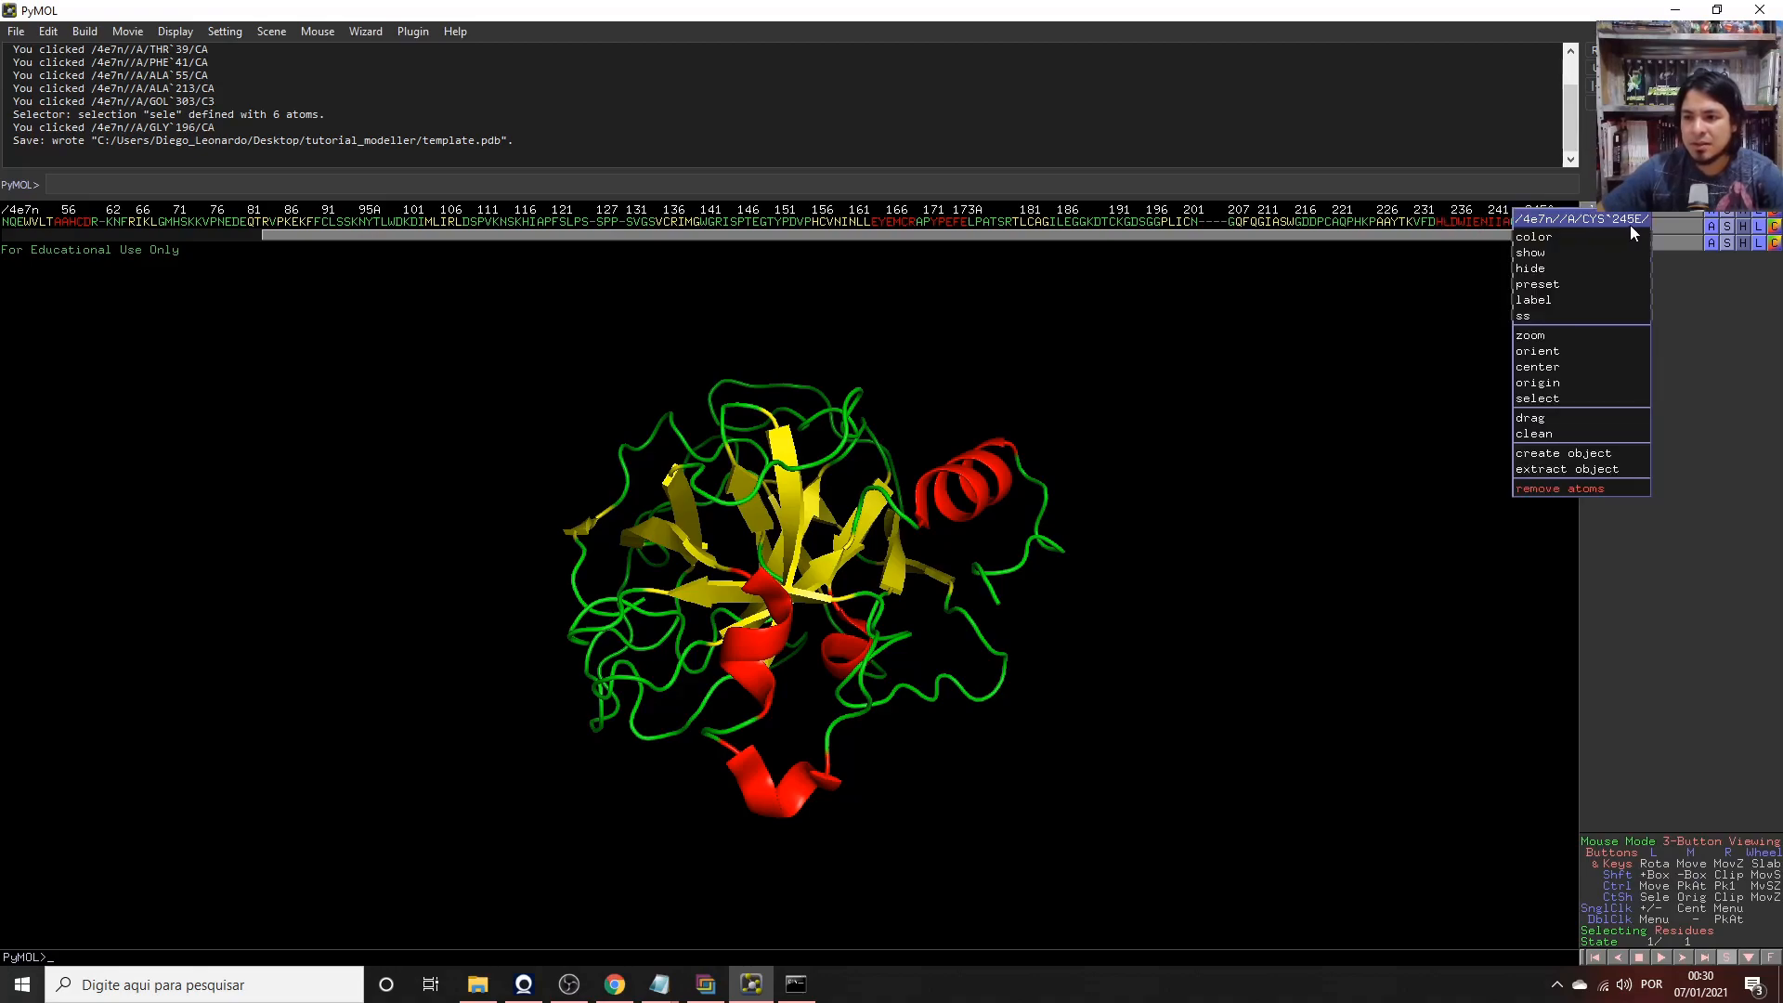
right_click(1565, 226)
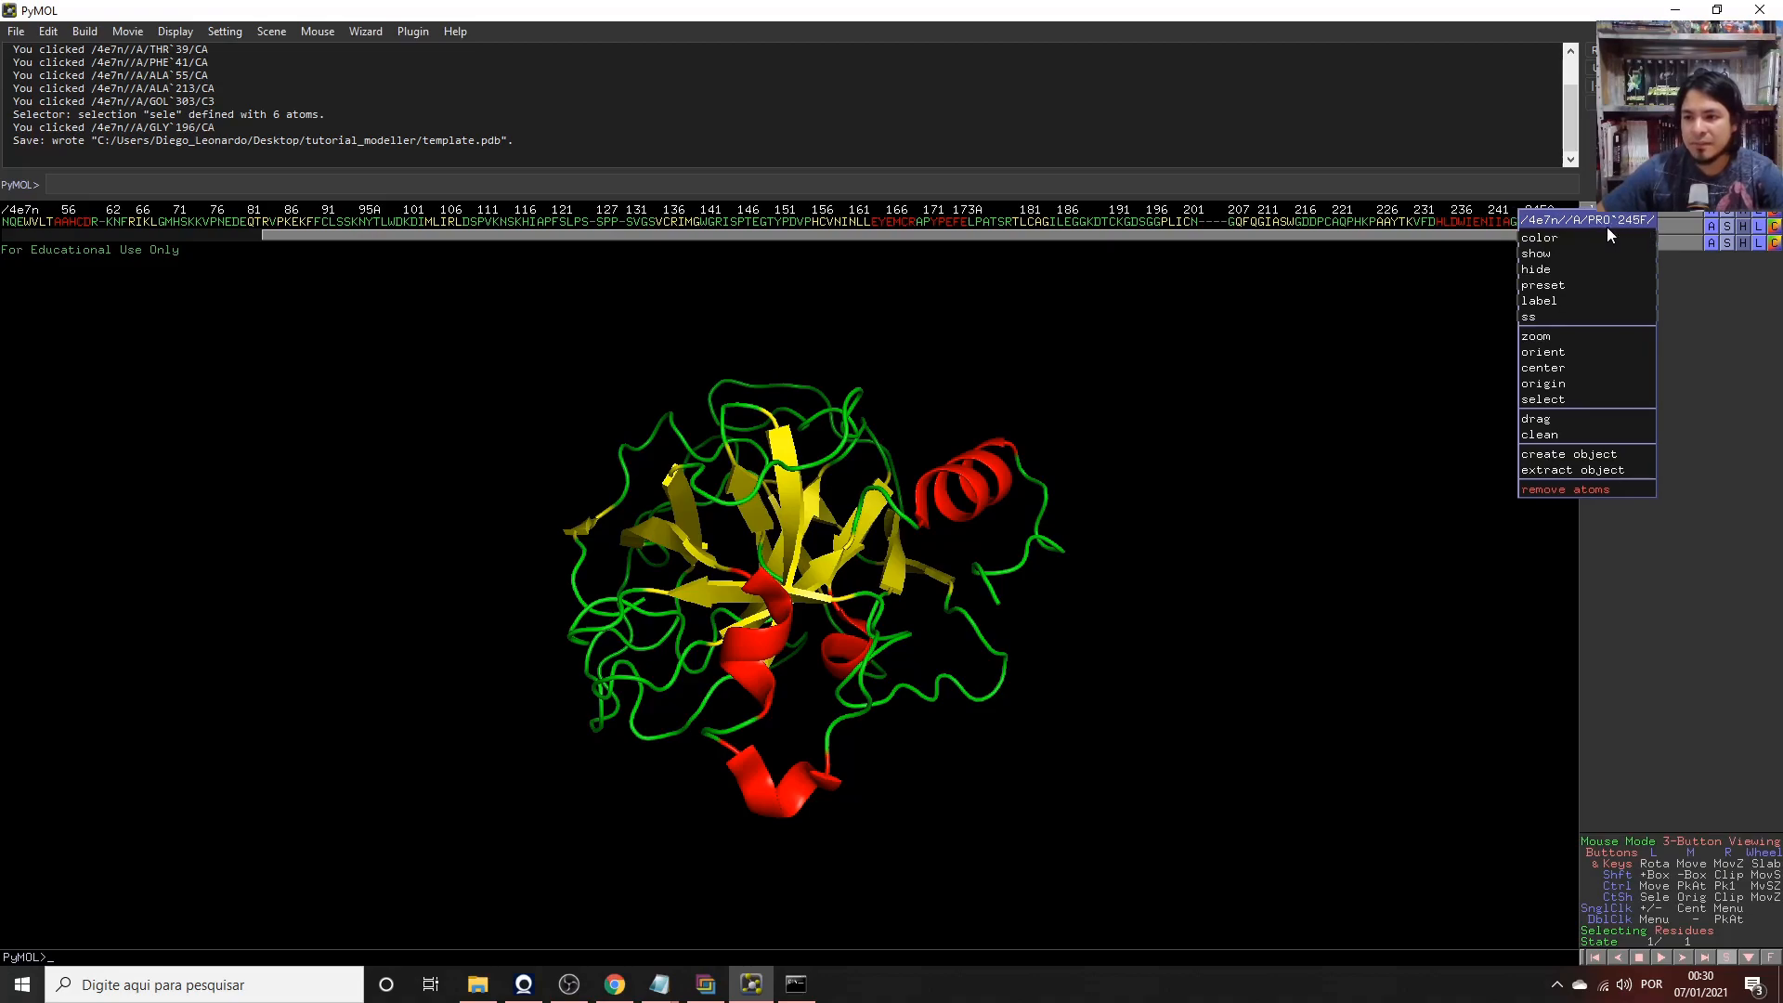
click(1553, 222)
Mark the TDASCPP residues in the sequence and examine the chain's tail up close in the 3D structure.
drag(1531, 223, 1580, 227)
drag(882, 619, 982, 691)
middle_click(910, 658)
right_drag(860, 680, 895, 894)
middle_click(785, 703)
drag(895, 894, 836, 640)
Check the last proline's identifier in the 4e7n sequence, and close PyMOL and template.log.
click(1574, 224)
click(1552, 223)
click(1528, 223)
click(1537, 223)
click(1558, 222)
click(1567, 223)
click(1552, 224)
click(1551, 222)
click(1542, 221)
right_click(1573, 223)
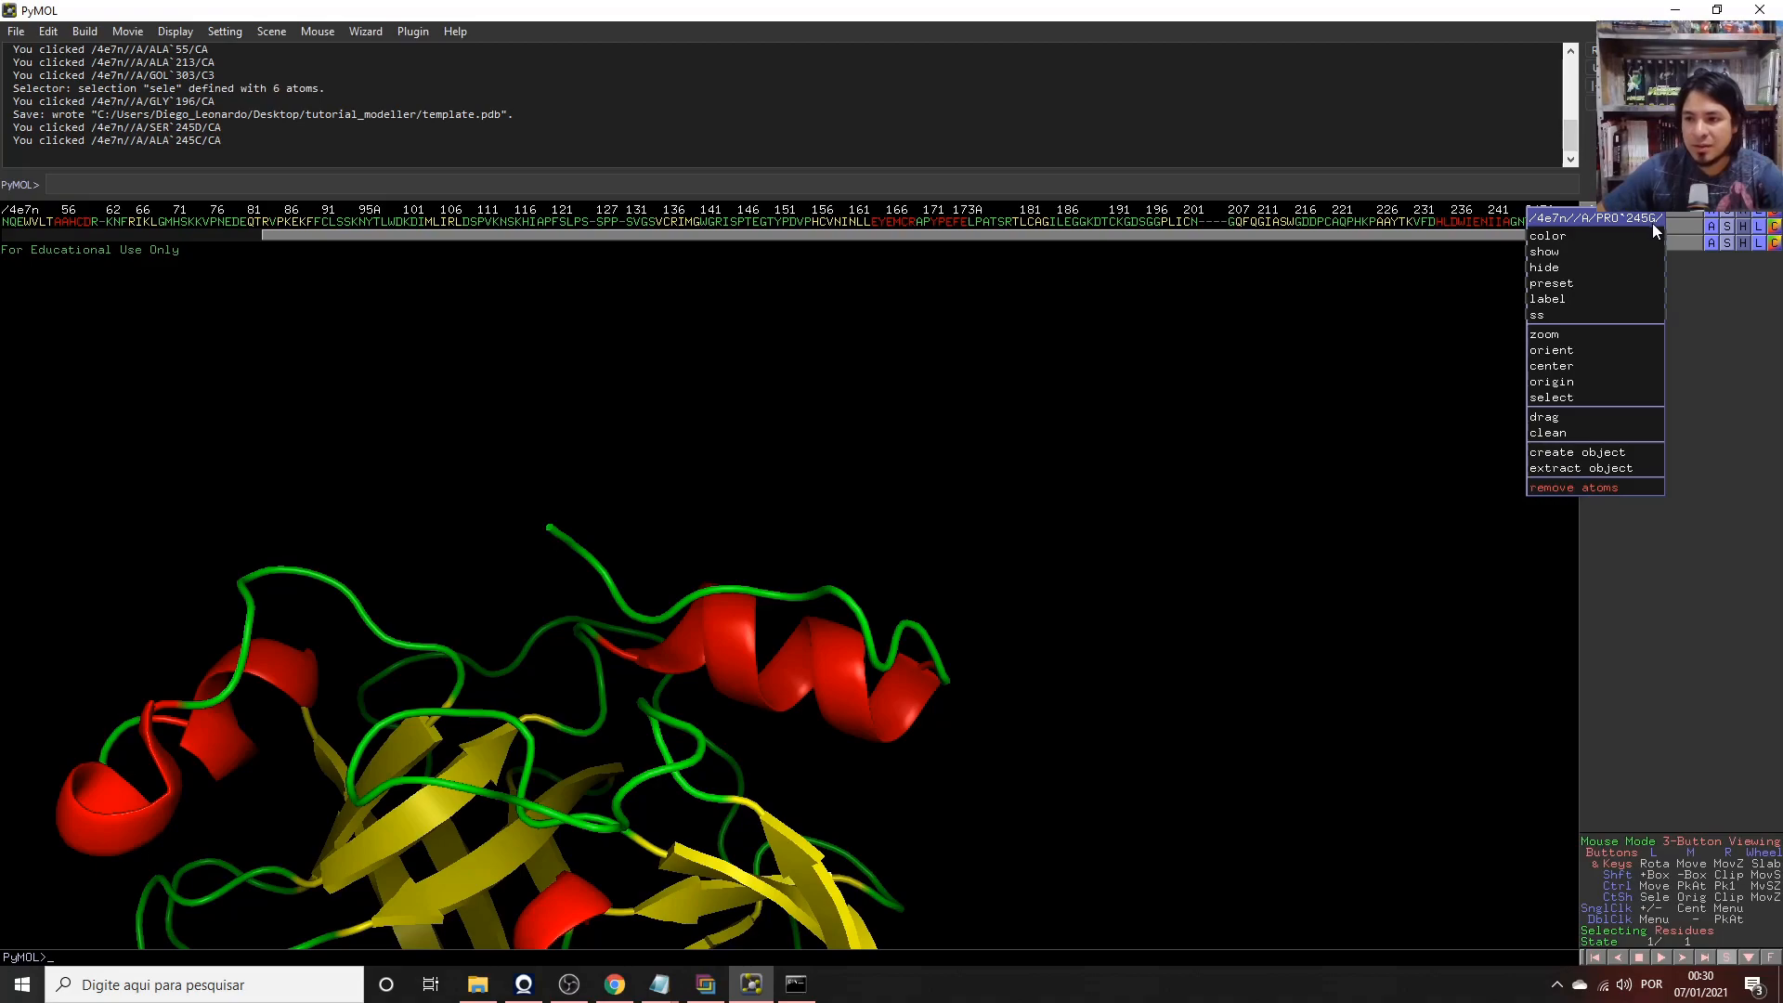
click(1759, 11)
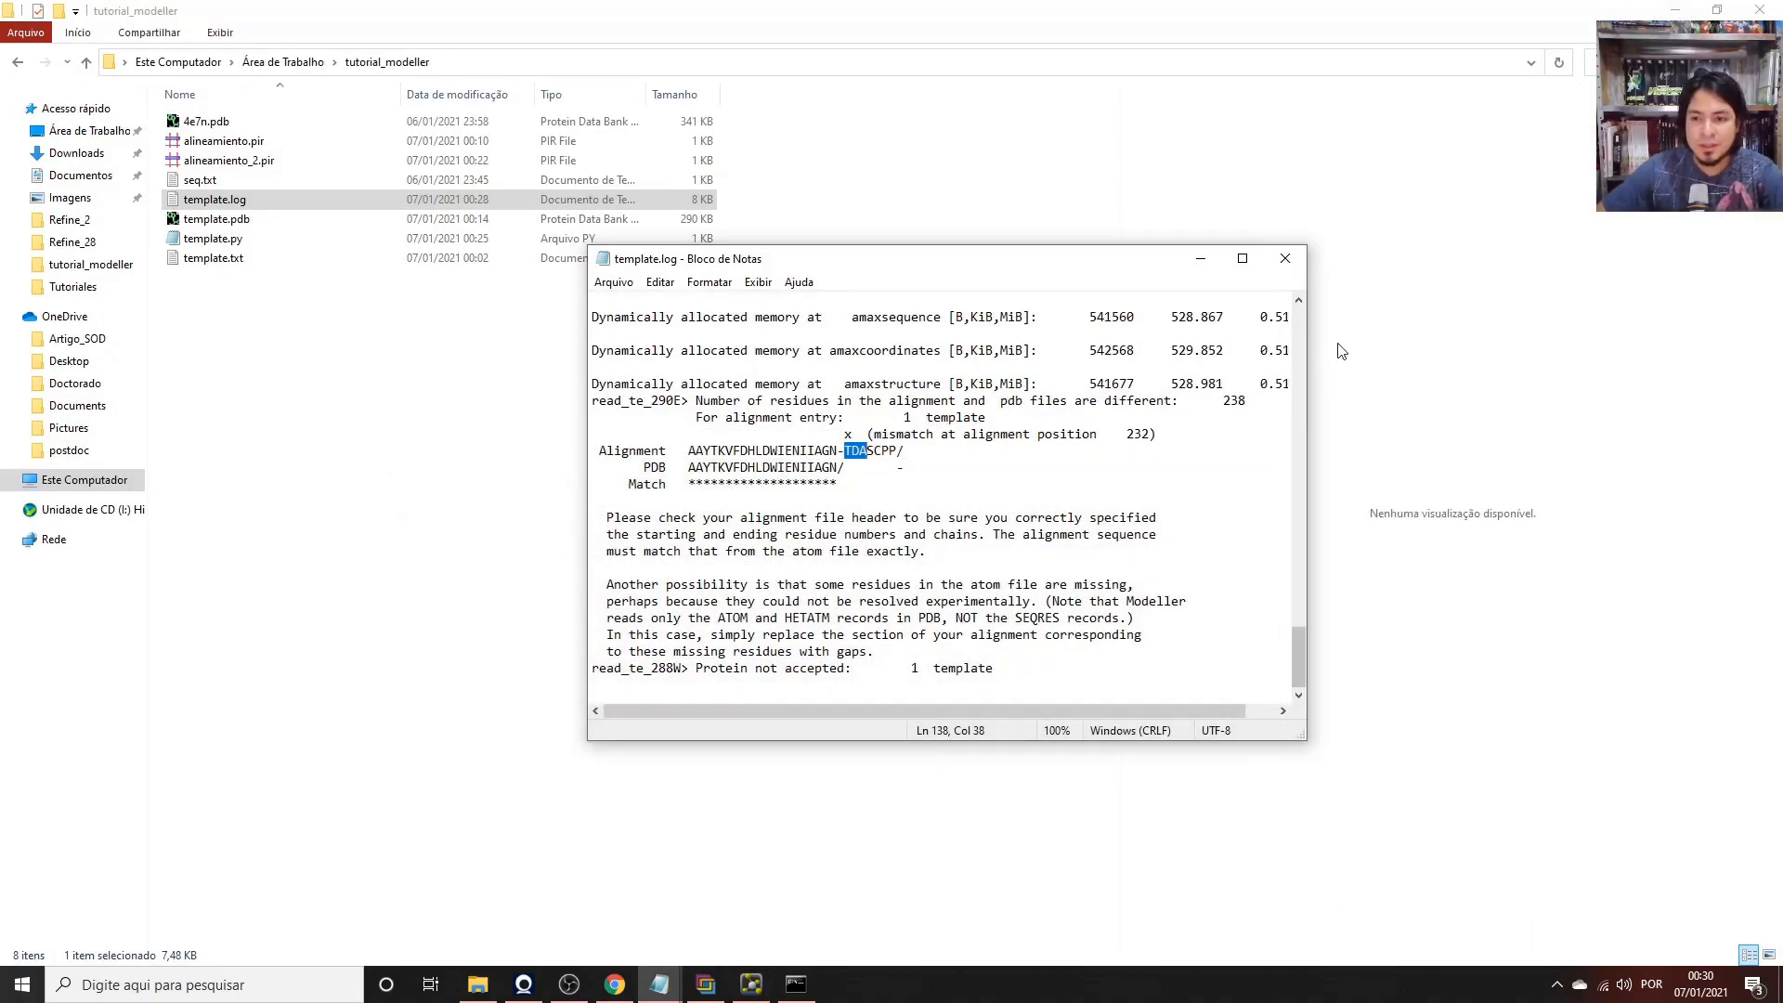
click(1285, 258)
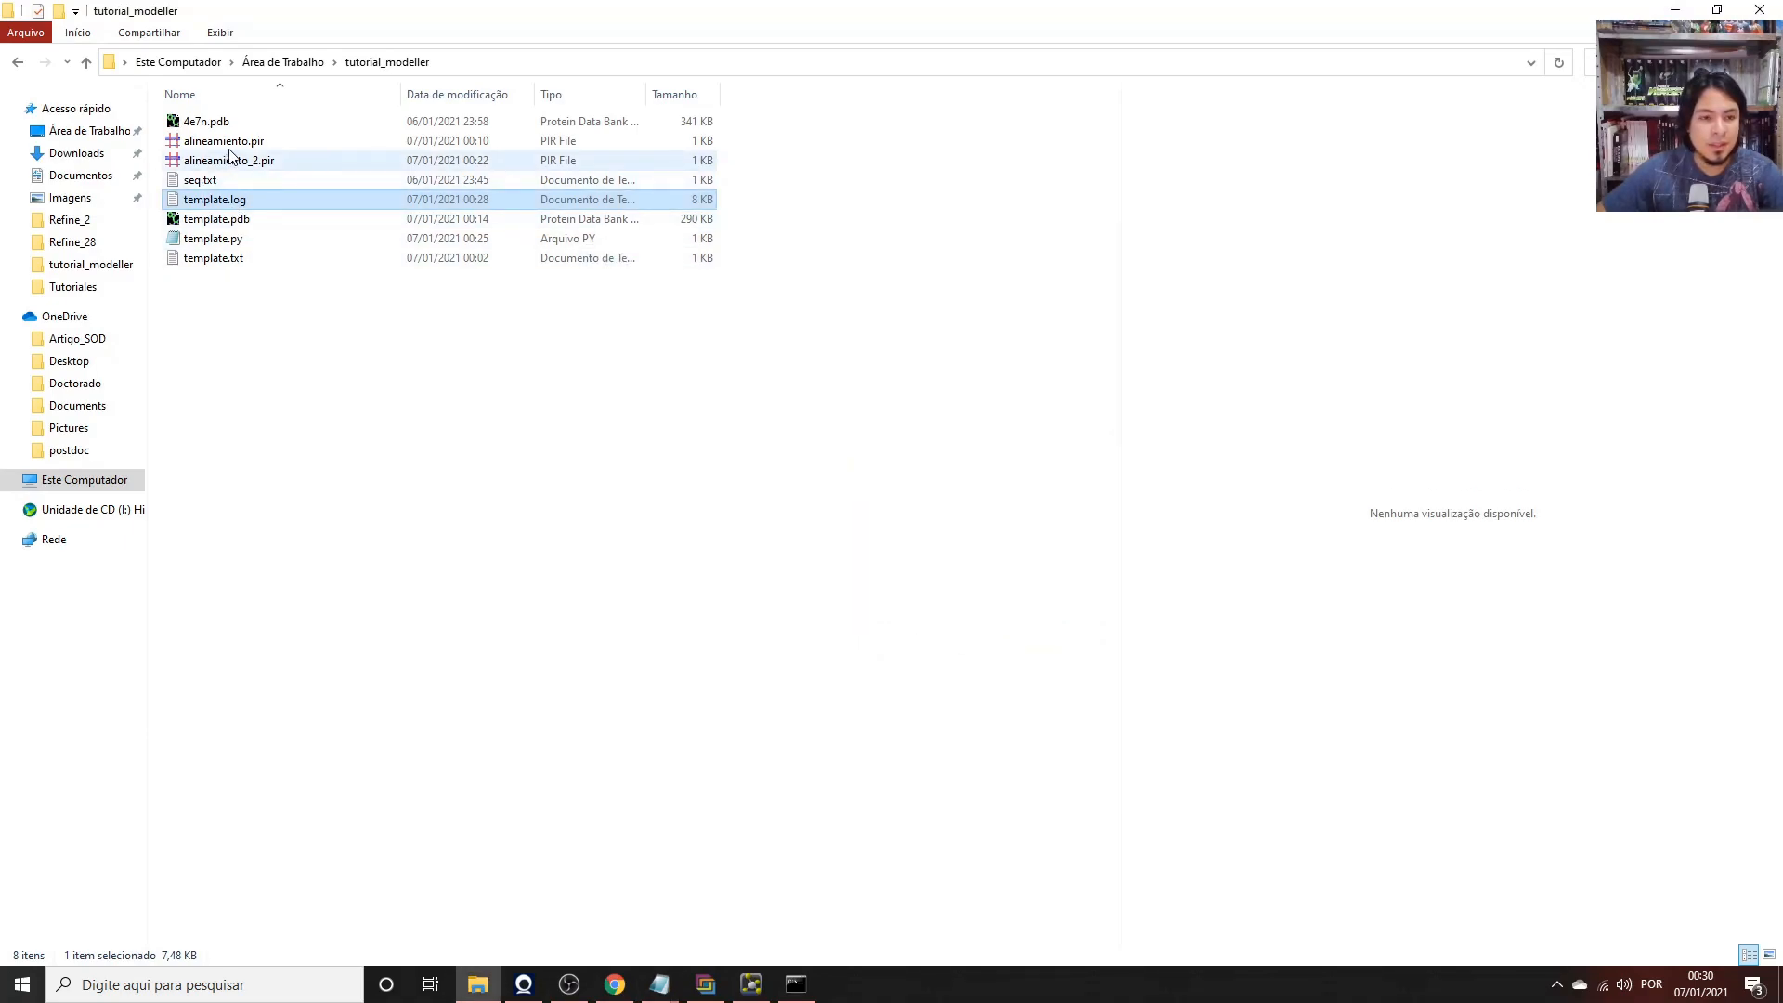
double_click(261, 167)
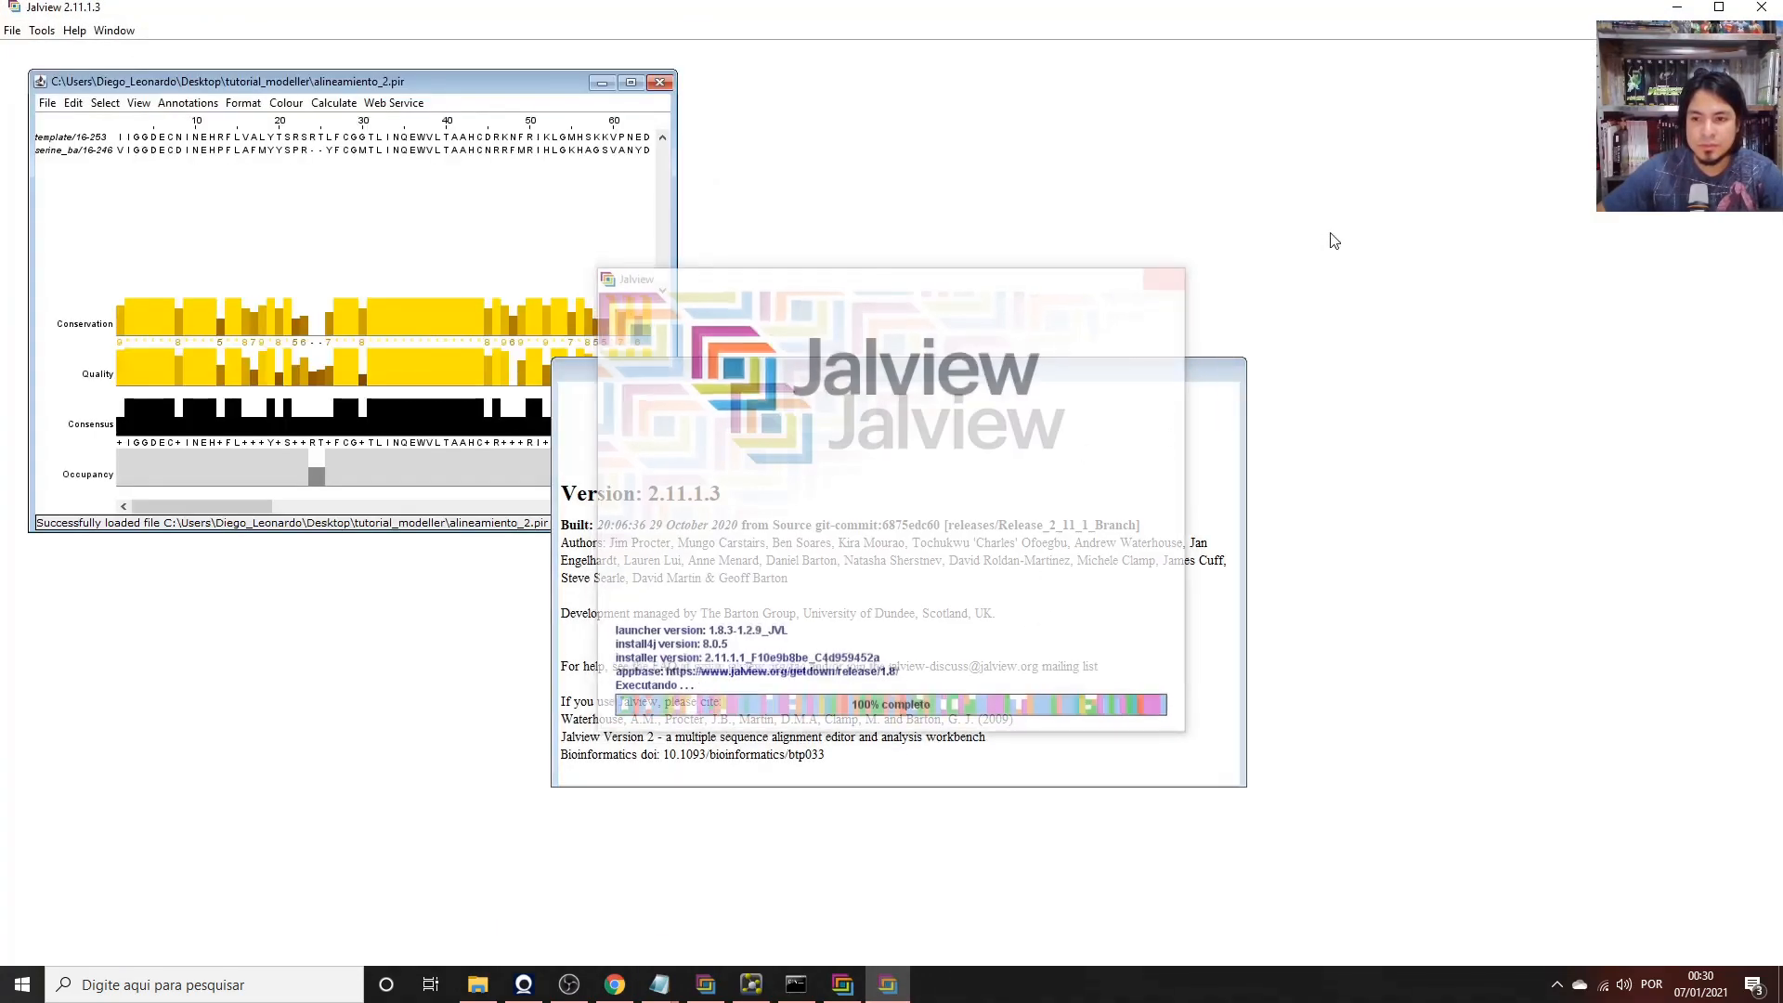
click(1762, 6)
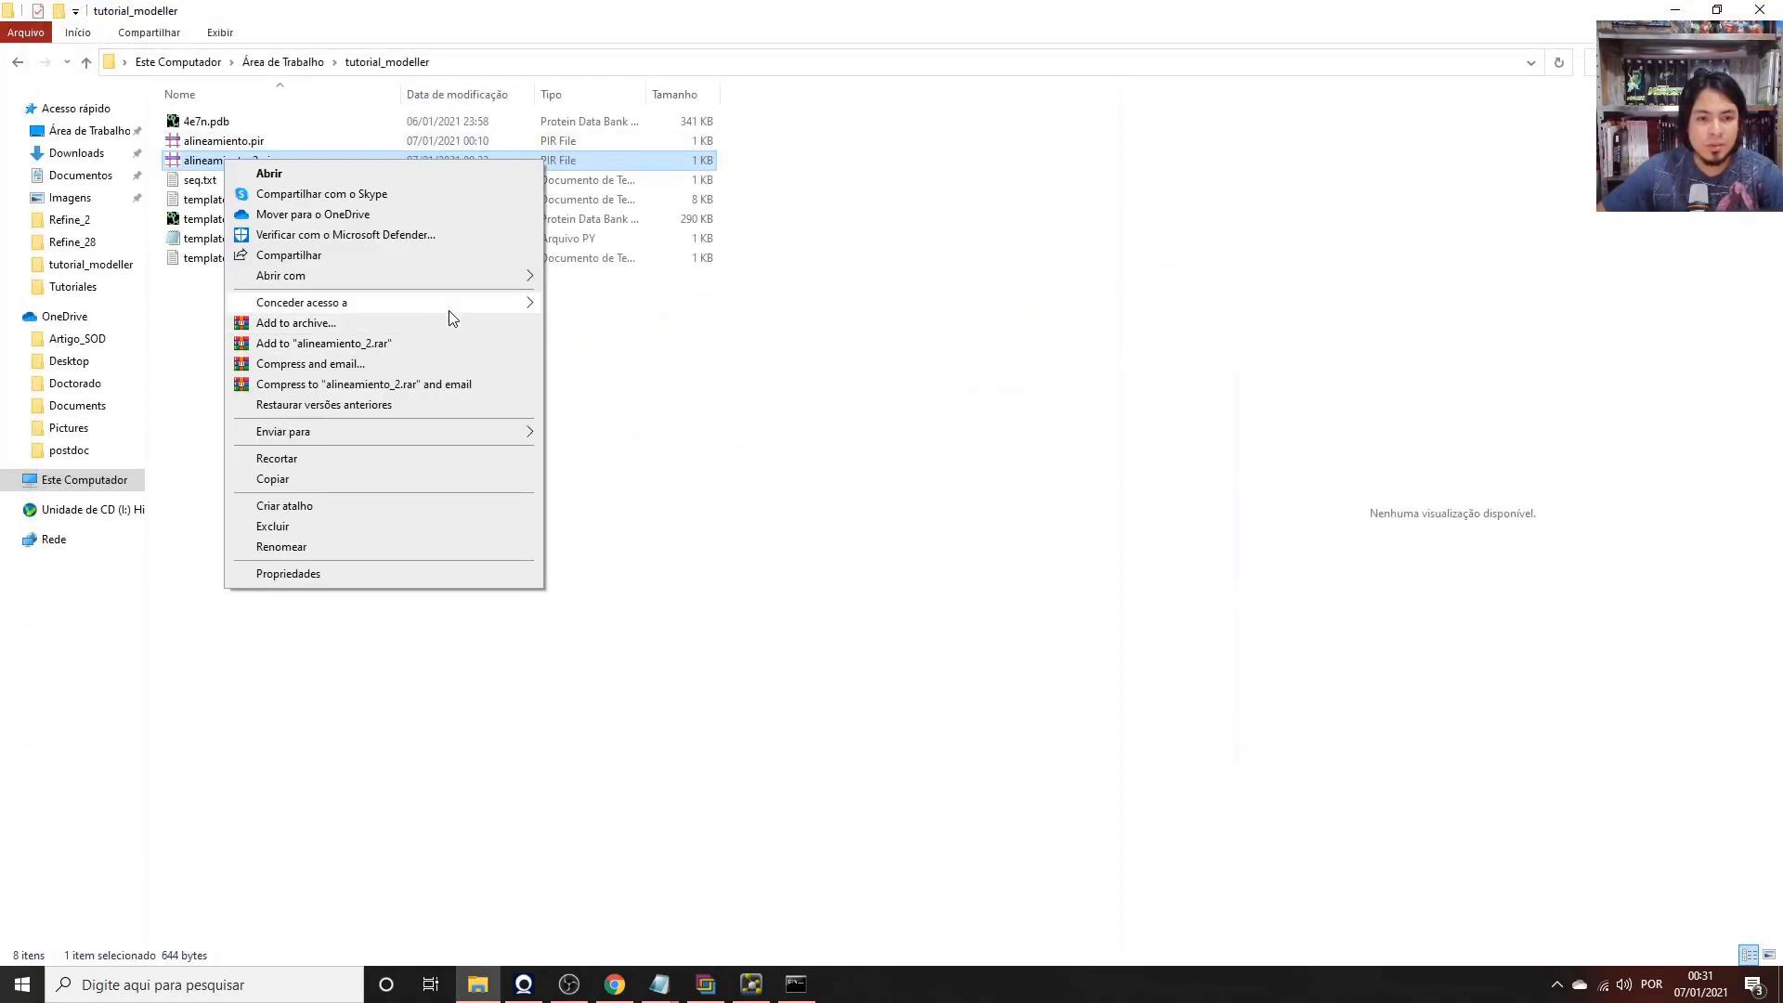
click(873, 929)
Switch to alineamiento_2.pir in Notepad and replace the A after 245 in the template entry's header with G.
mouse_move(659, 985)
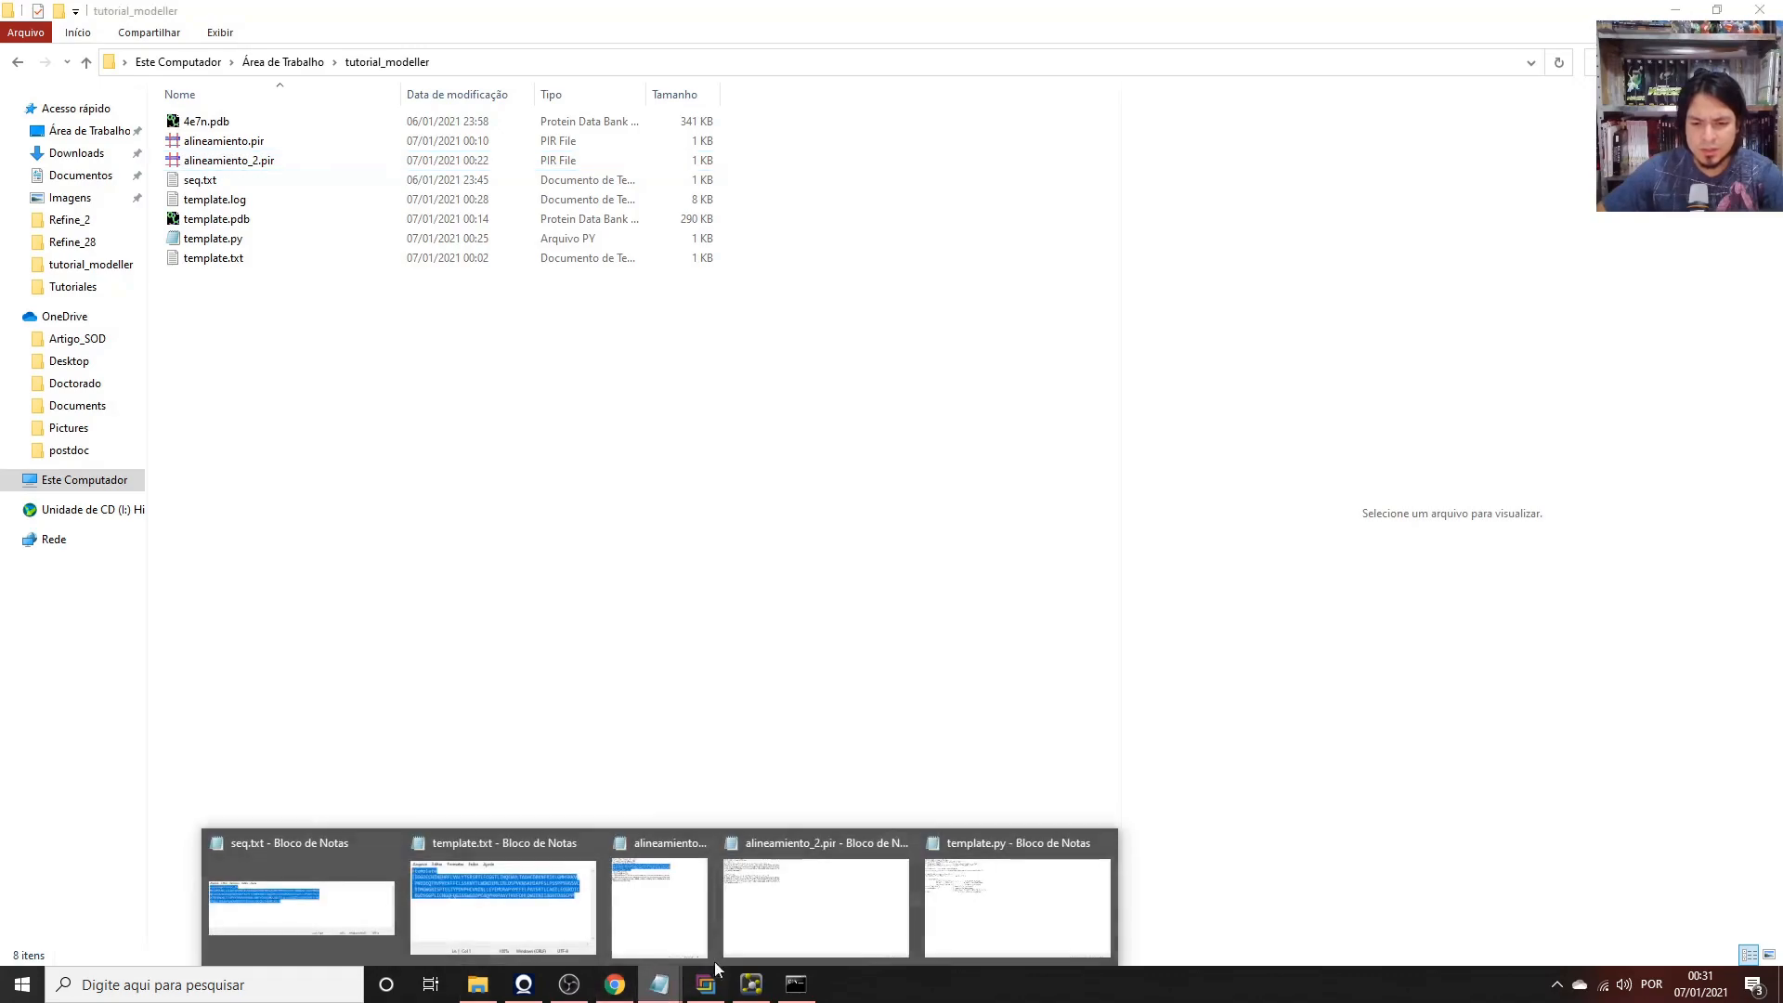
click(817, 908)
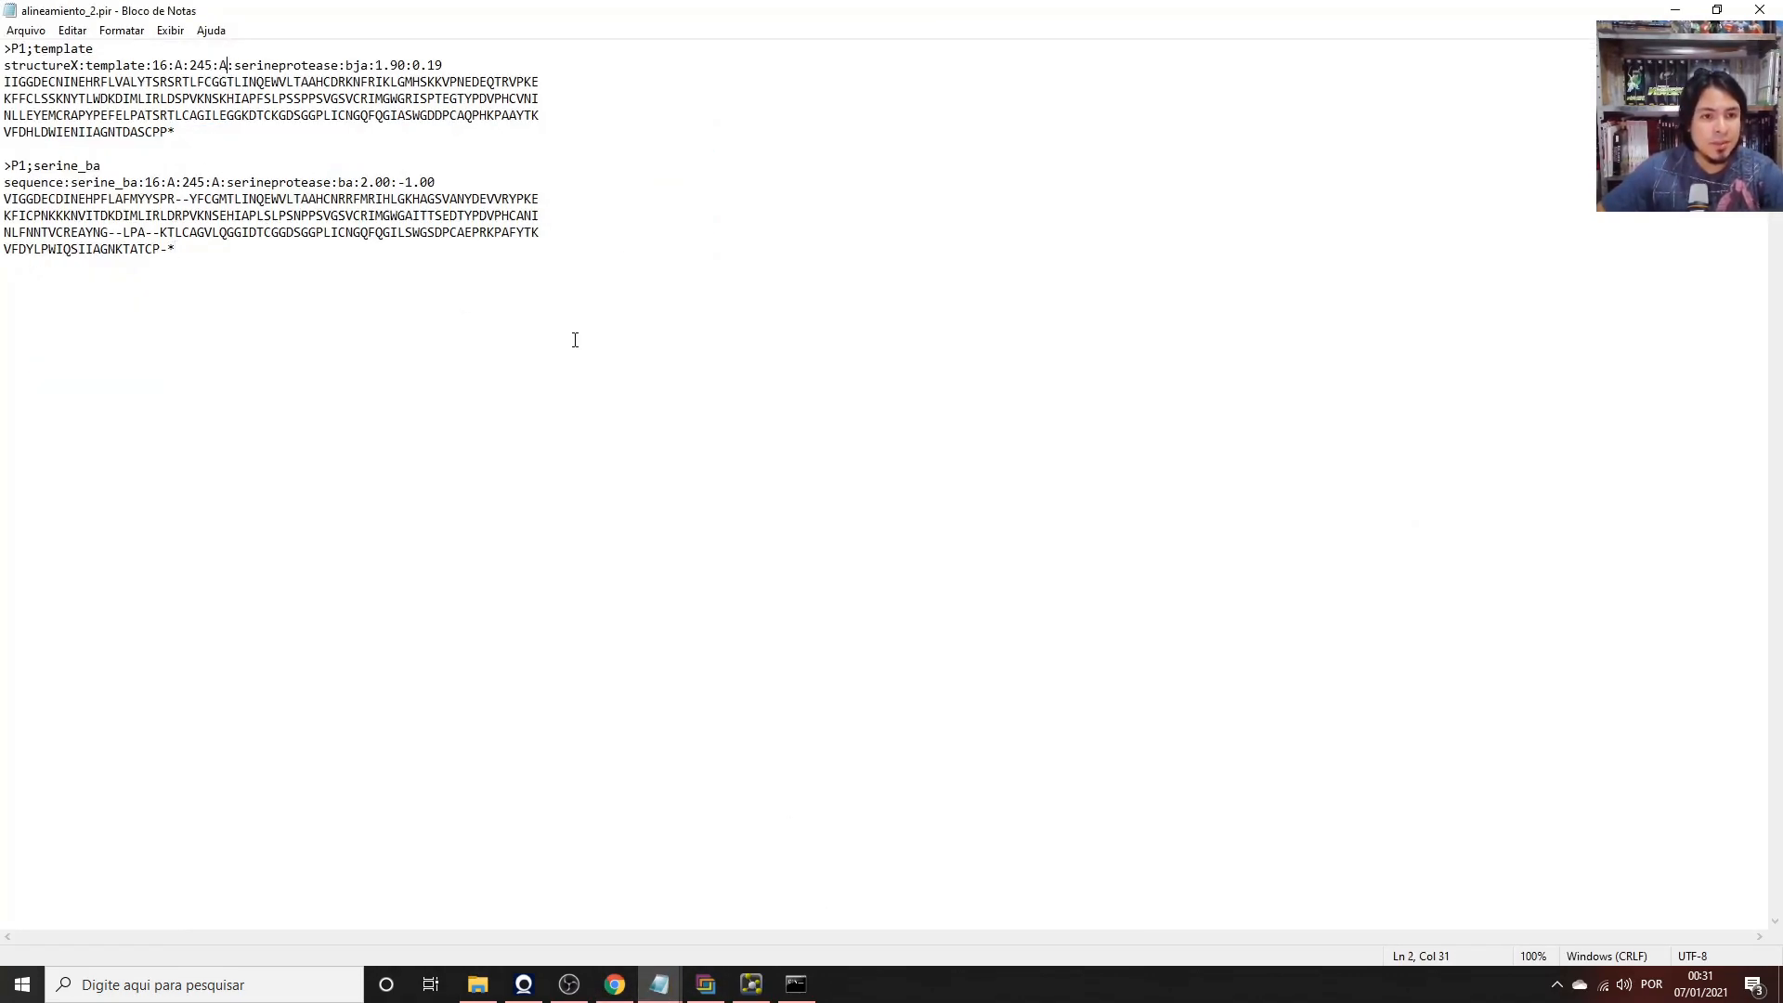
key(BackSpace)
text(G)
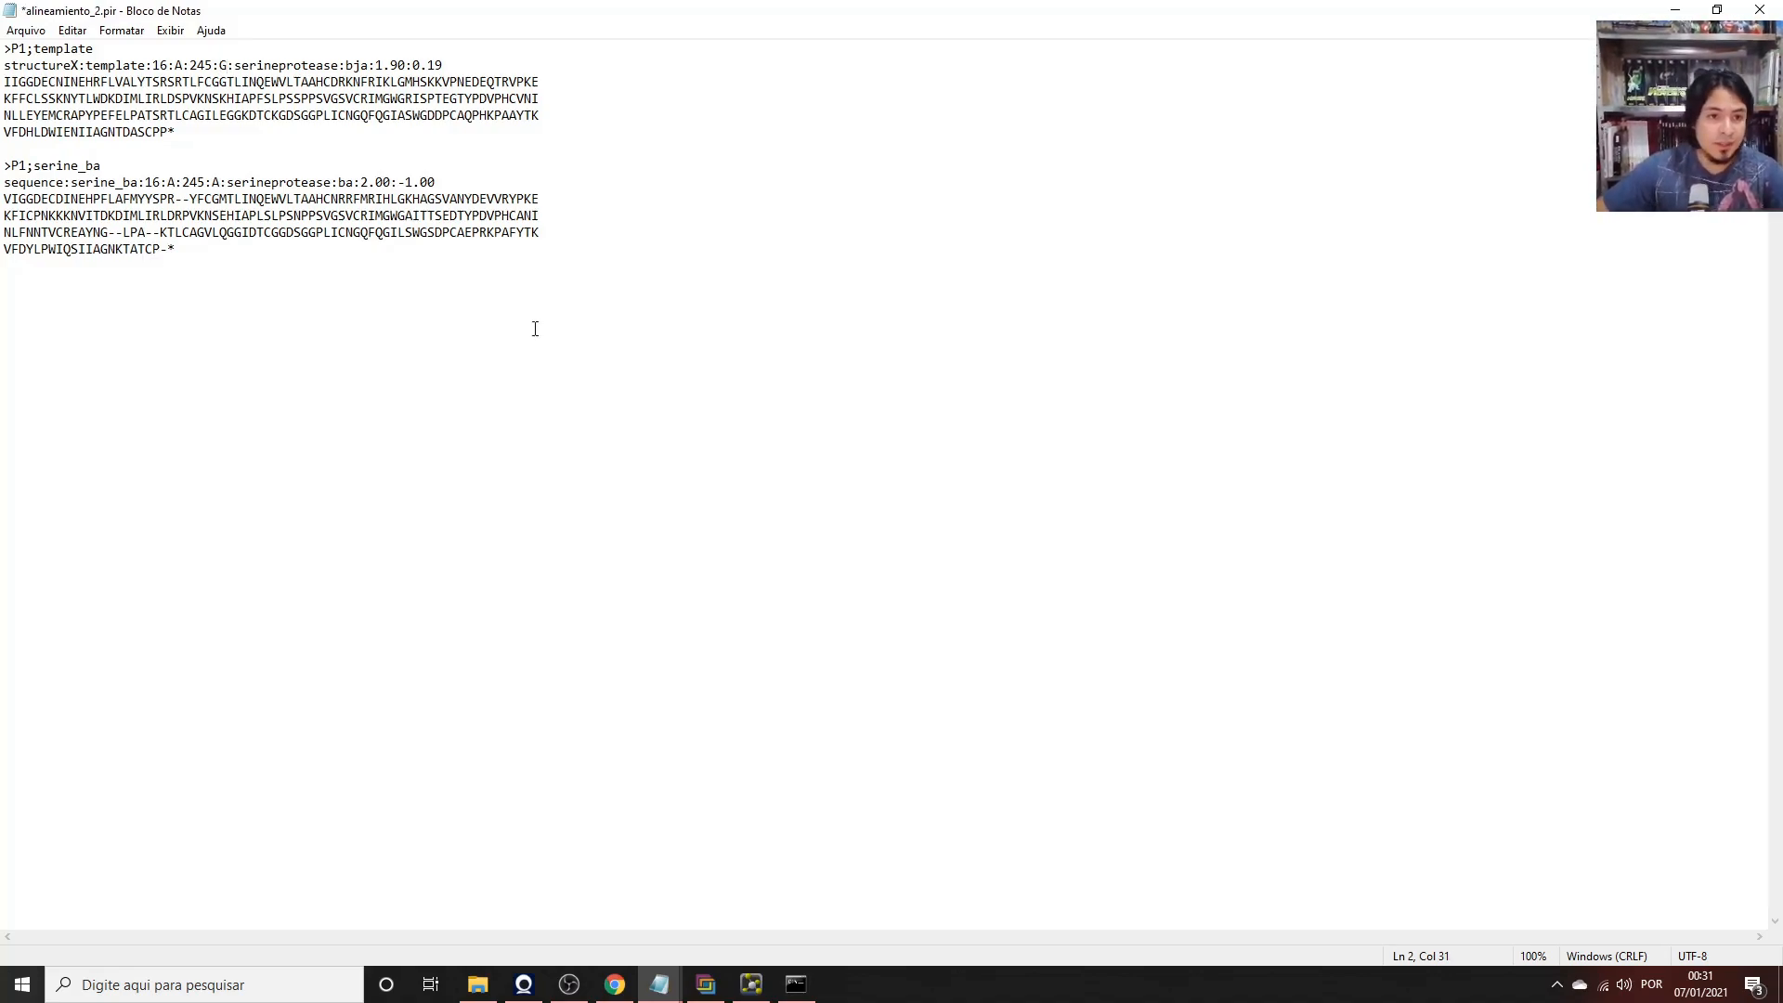
Replace the A after 245 in the serine_ba entry's header with G and save alineamiento_2.pir.
key(BackSpace)
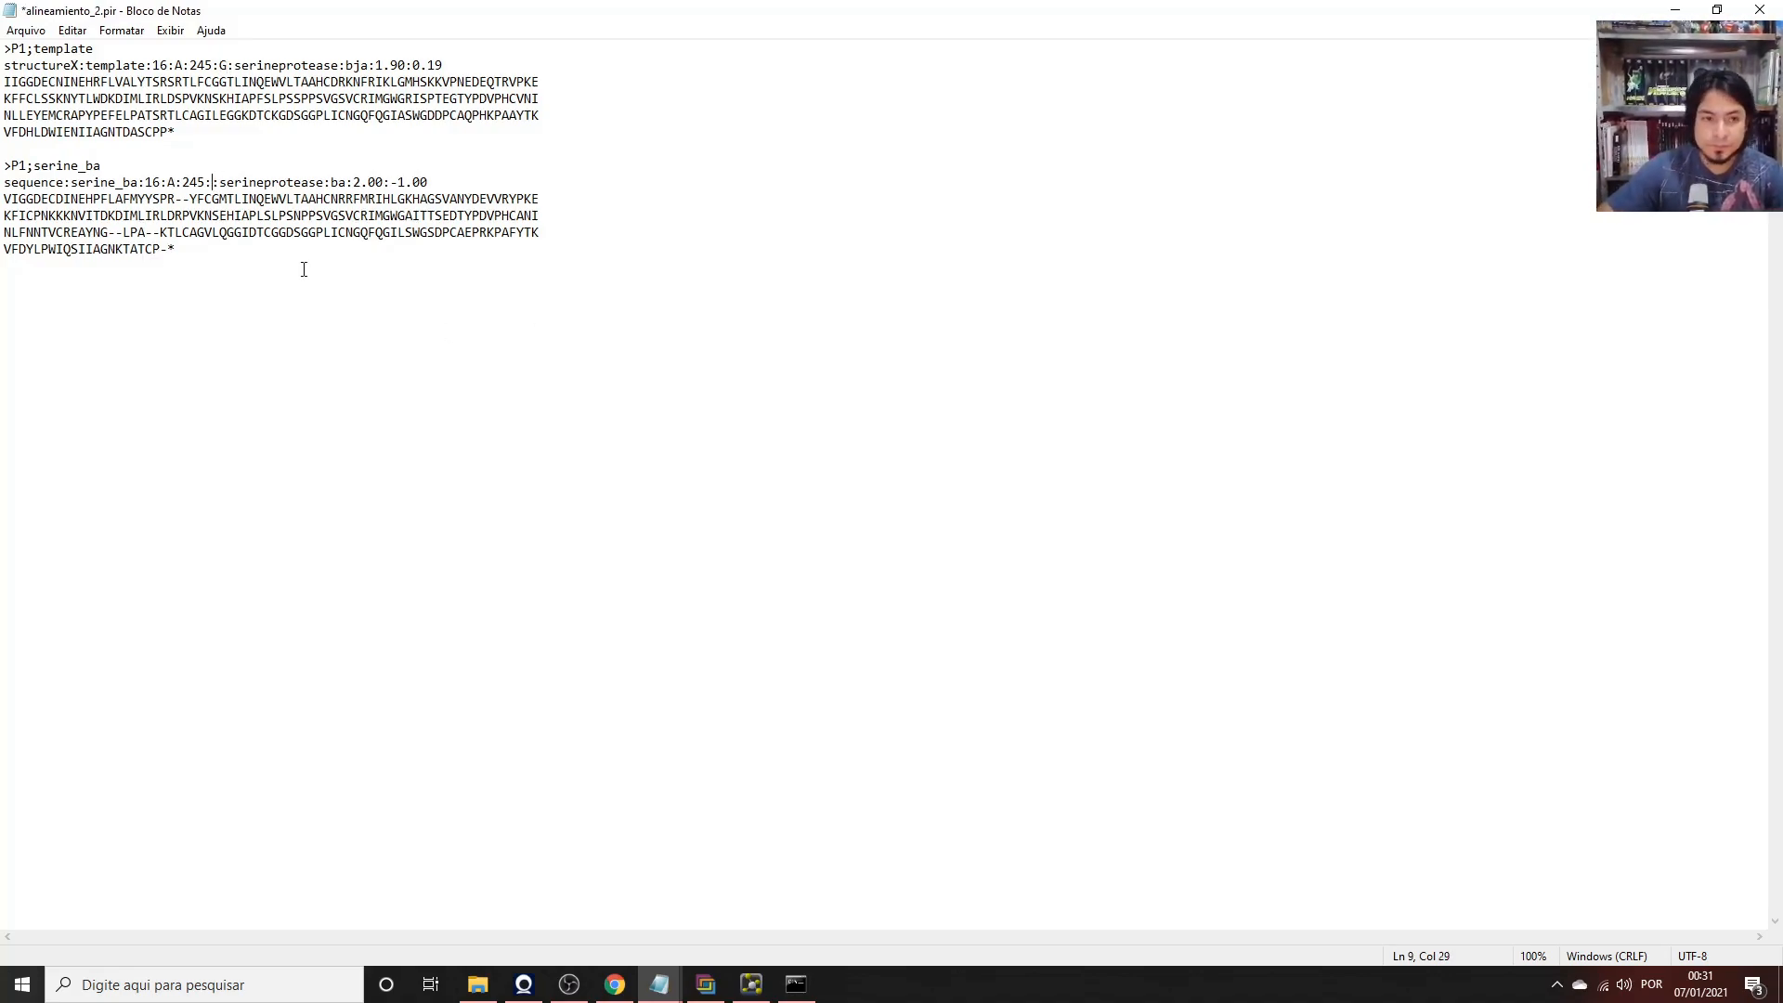
text(G)
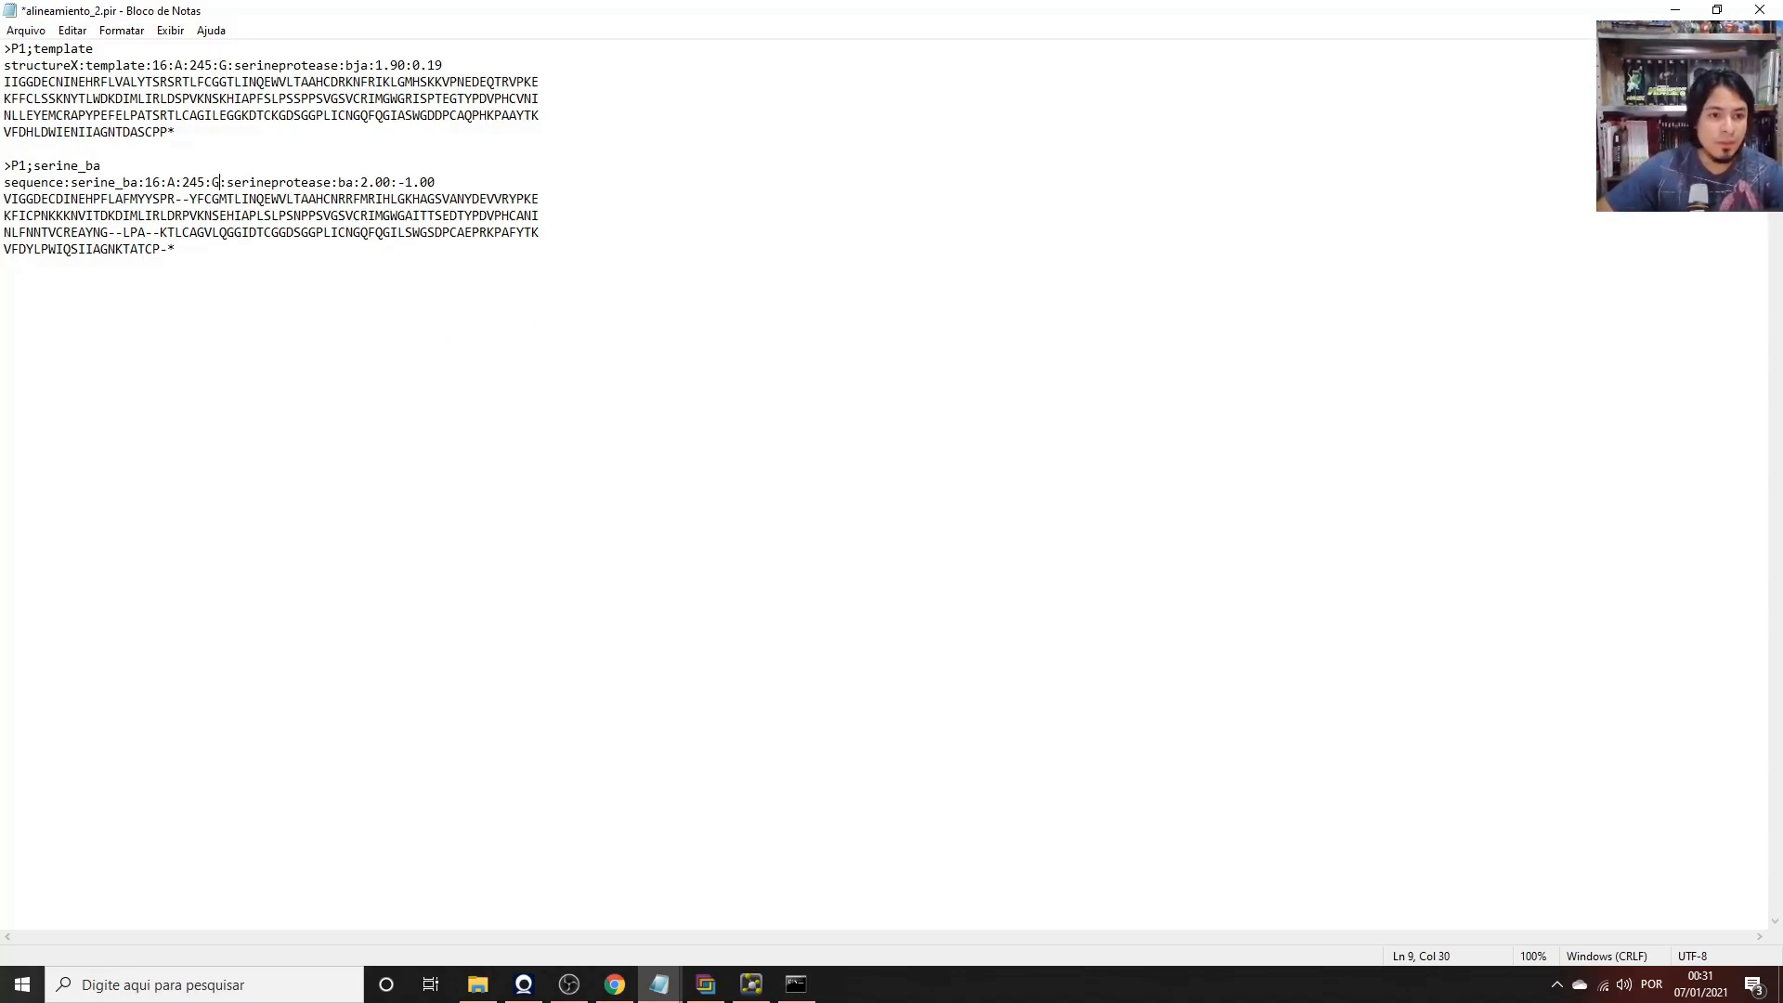
click(25, 31)
click(42, 112)
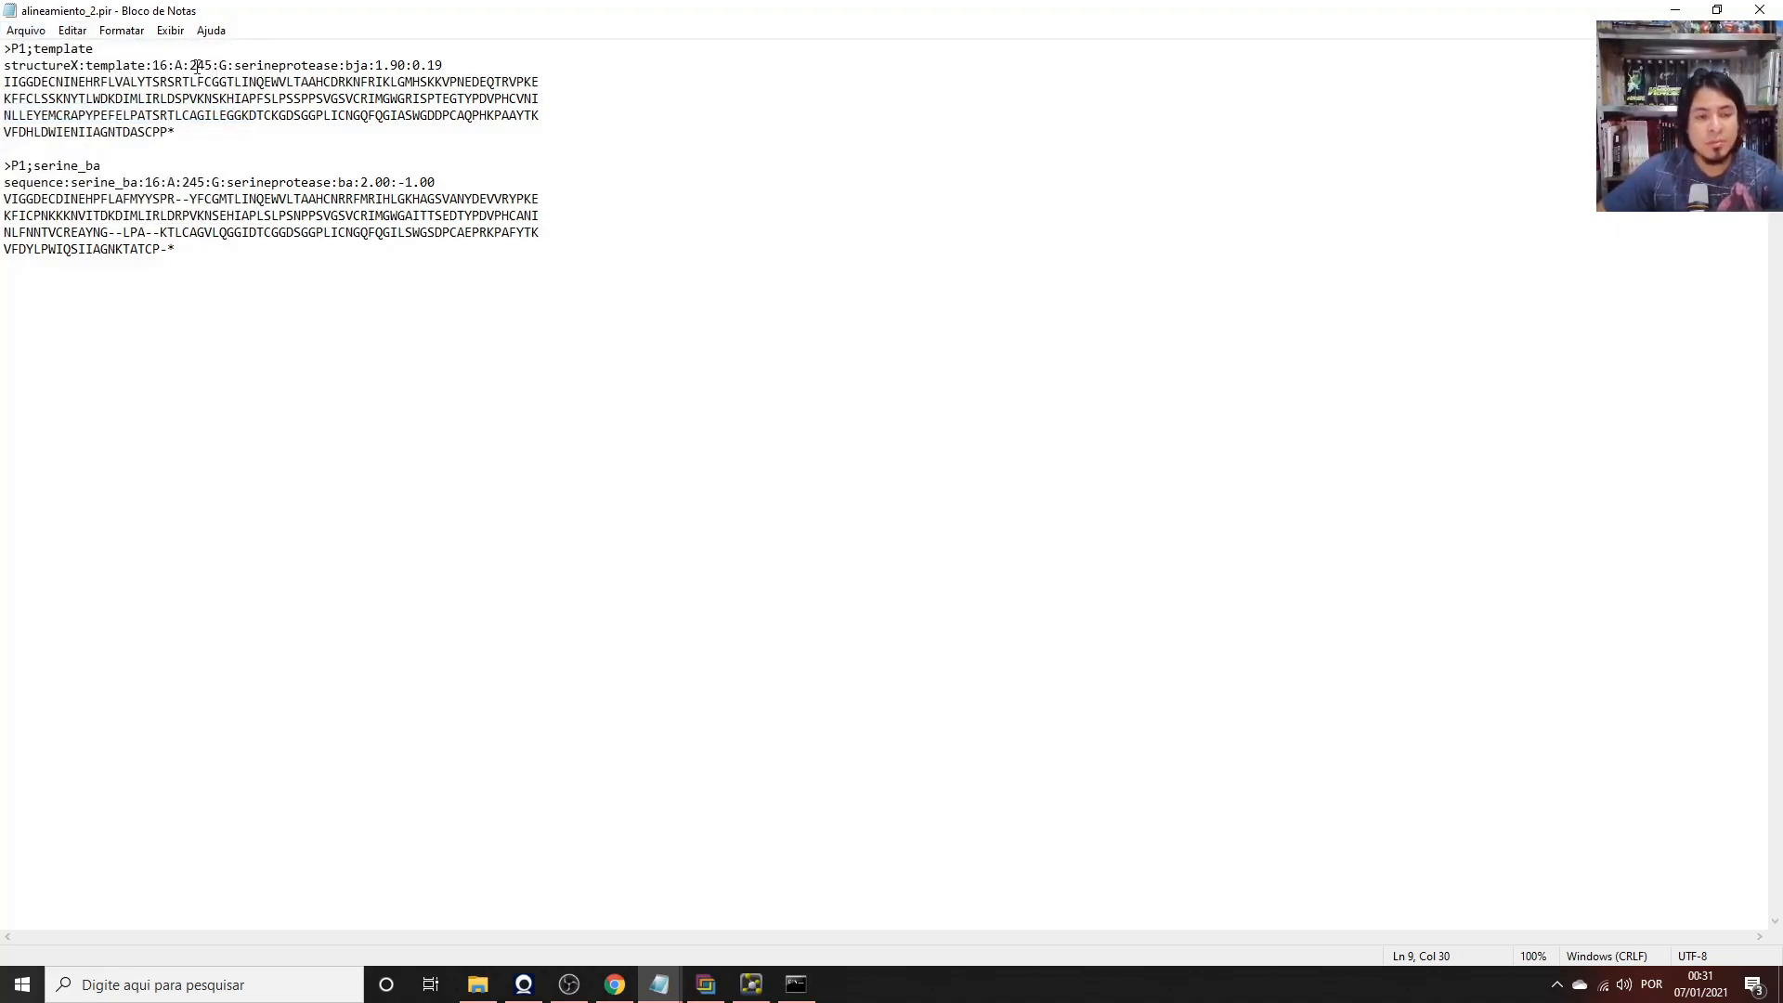
Minimize the alignment file, switch to the Modeller command window and move it clear of the folder's file list.
click(1693, 13)
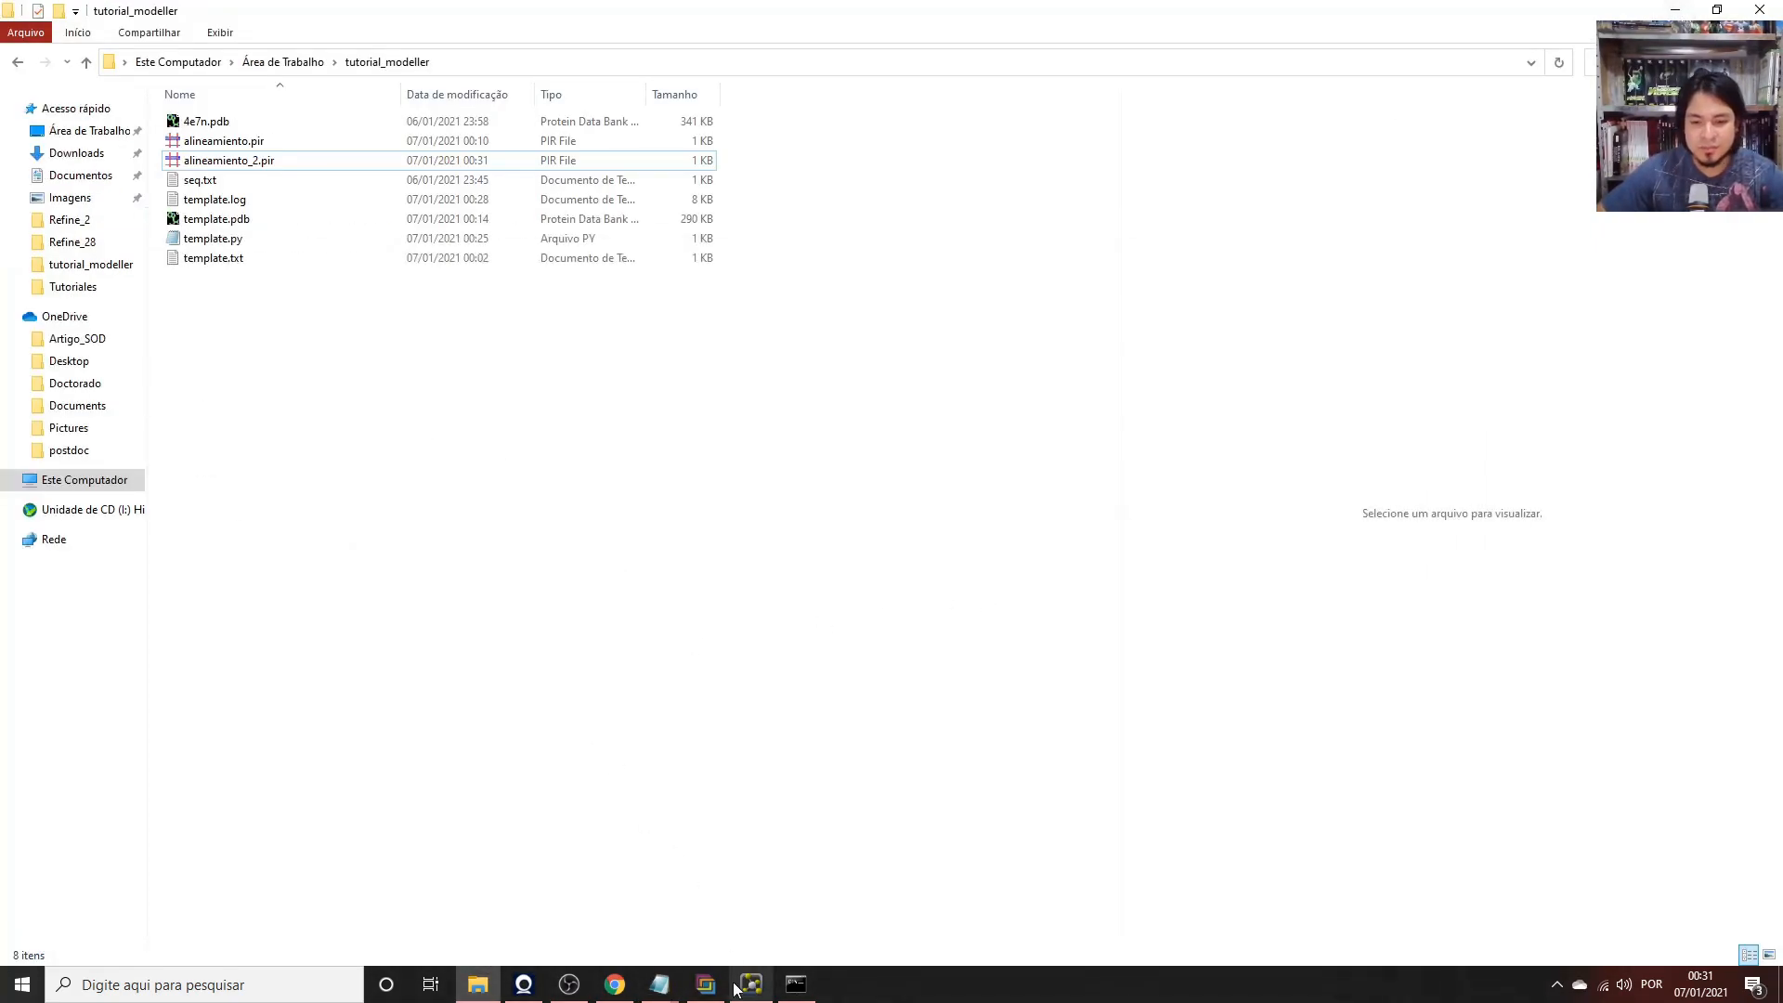
click(796, 985)
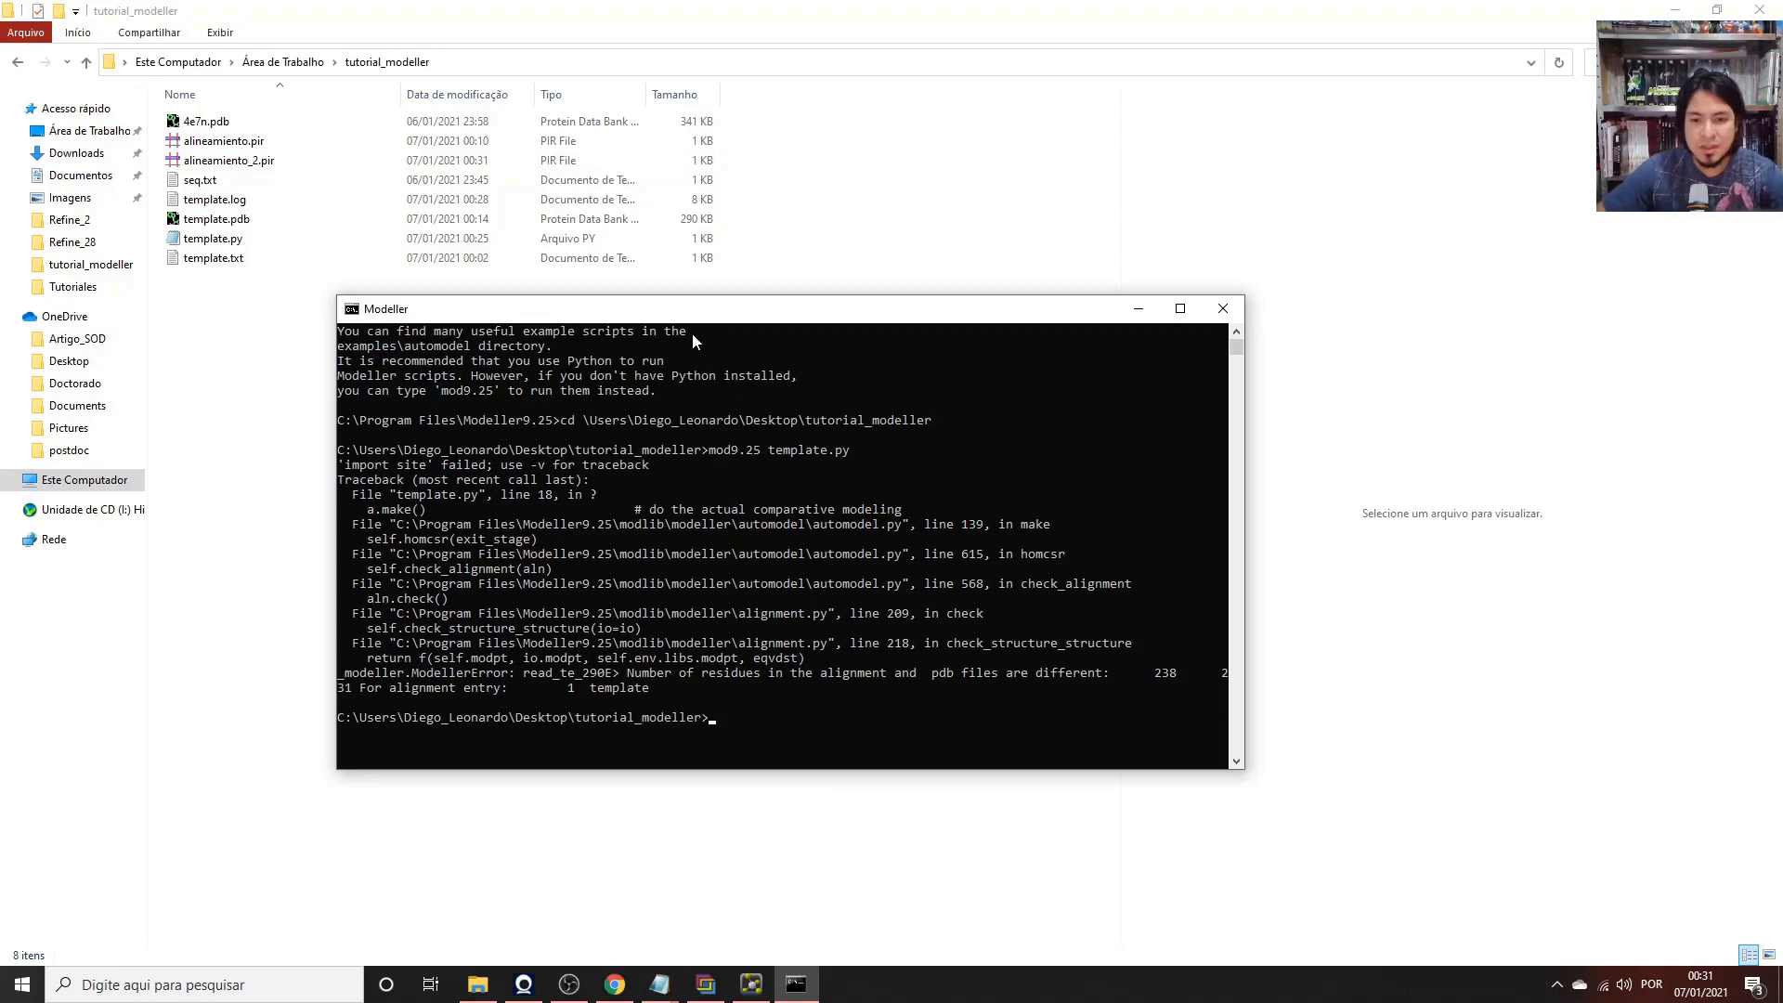
drag(678, 298, 1105, 155)
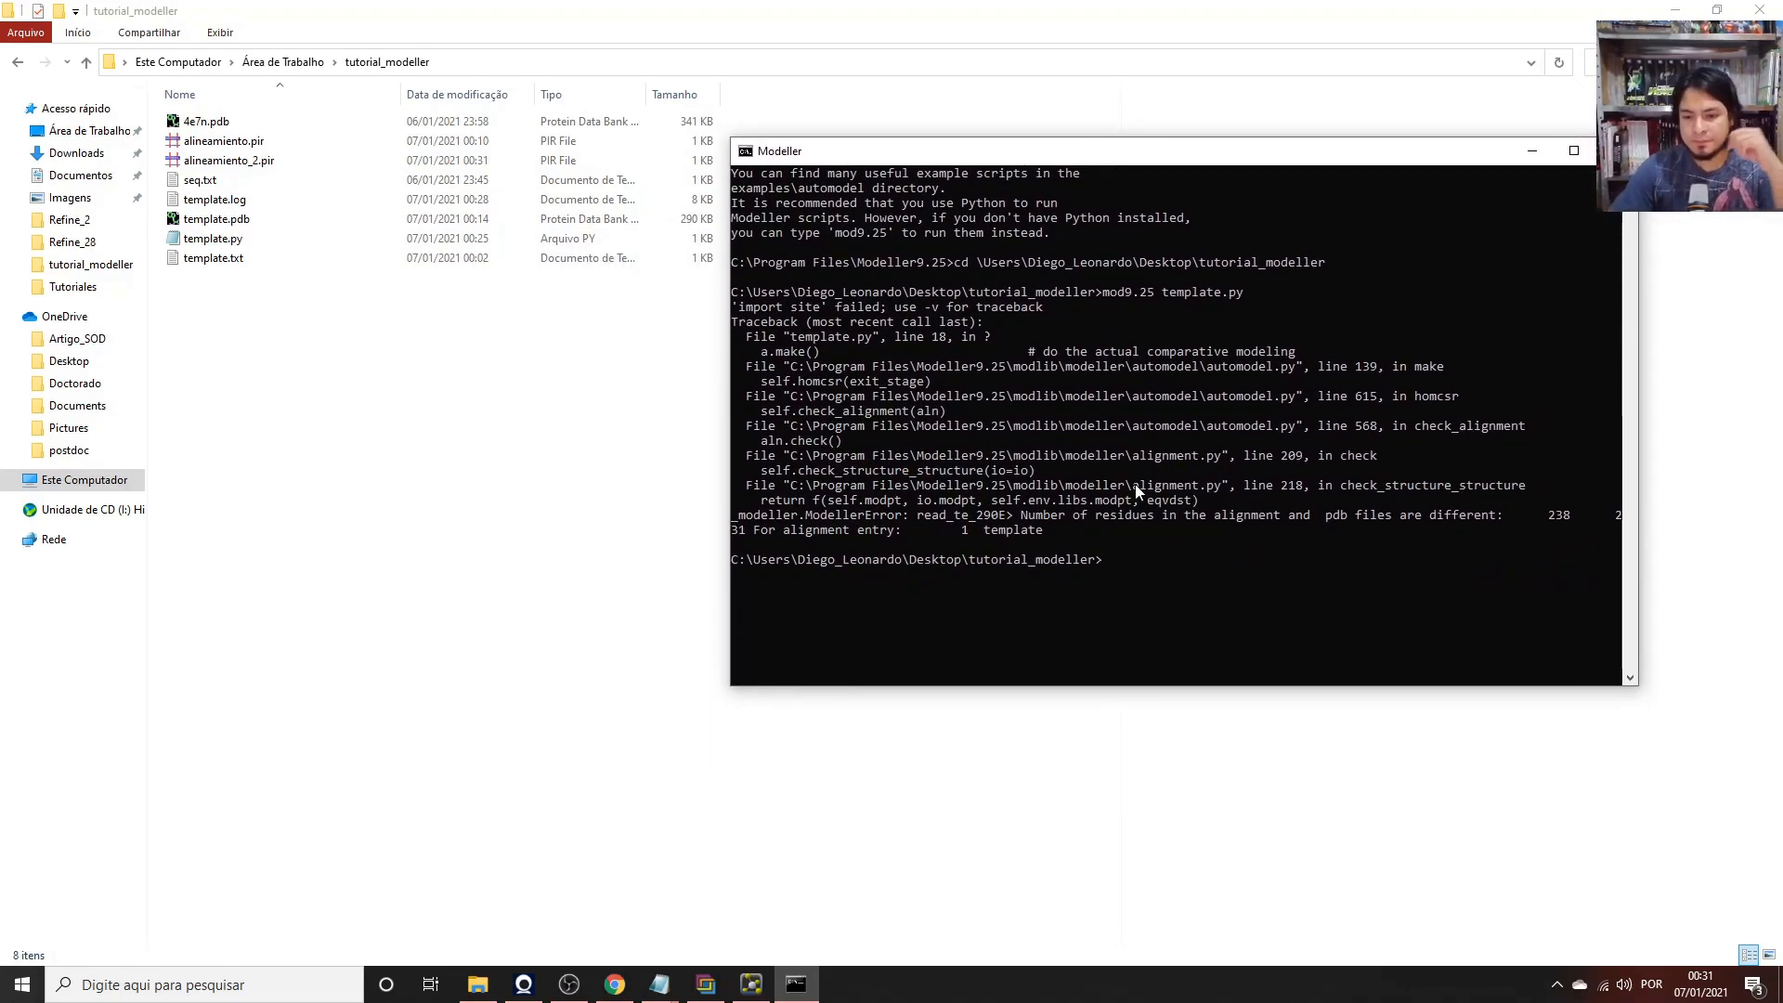
Rerun template.py with mod9.25 in the Modeller command window, and dismiss the residue menu left open in PyMOL.
key(Up)
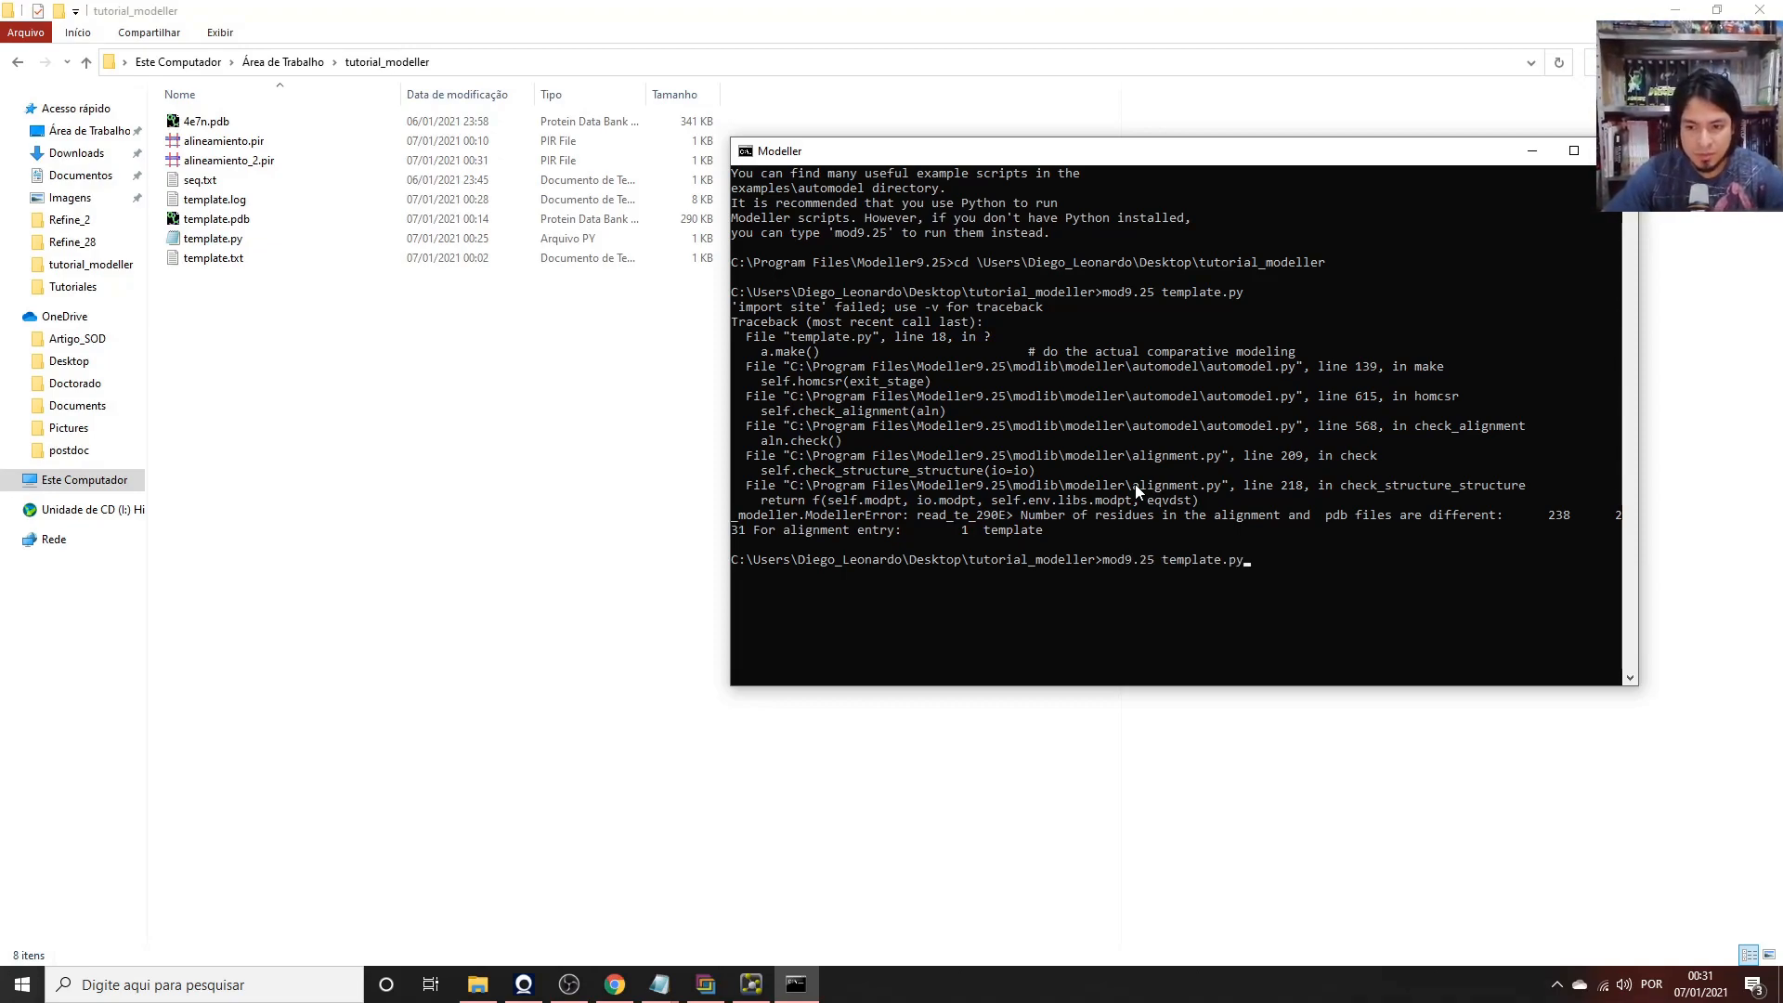
key(Return)
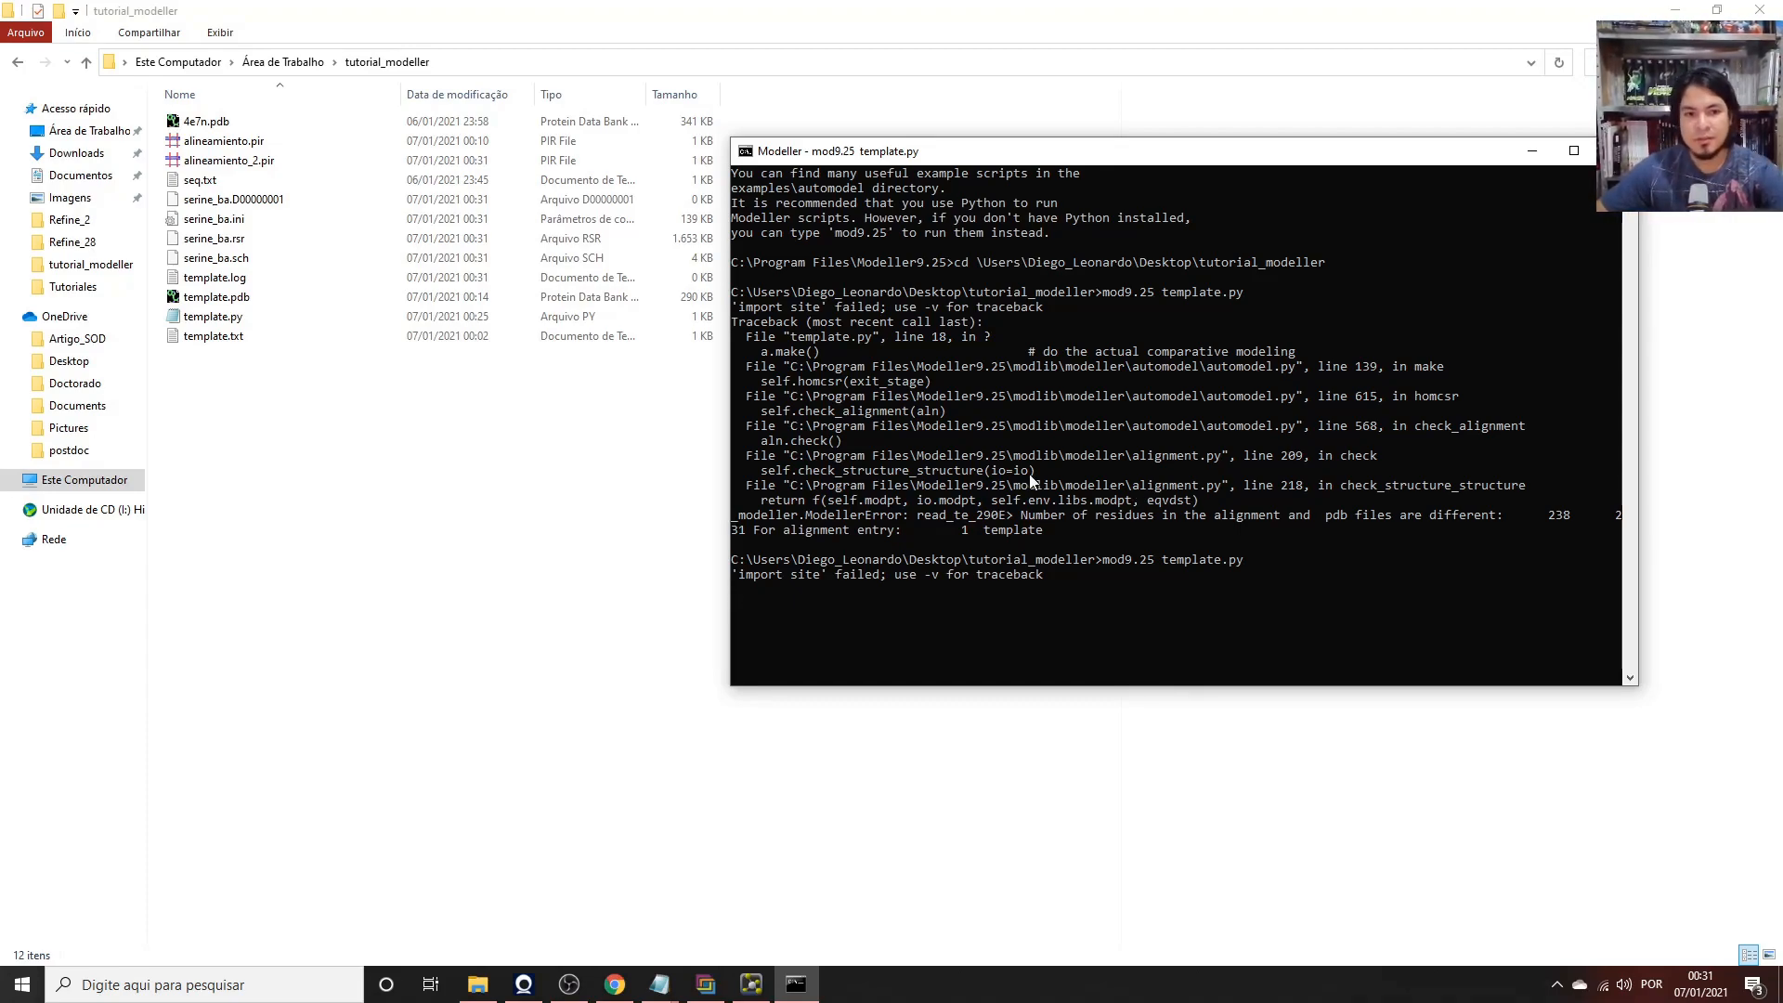
click(754, 980)
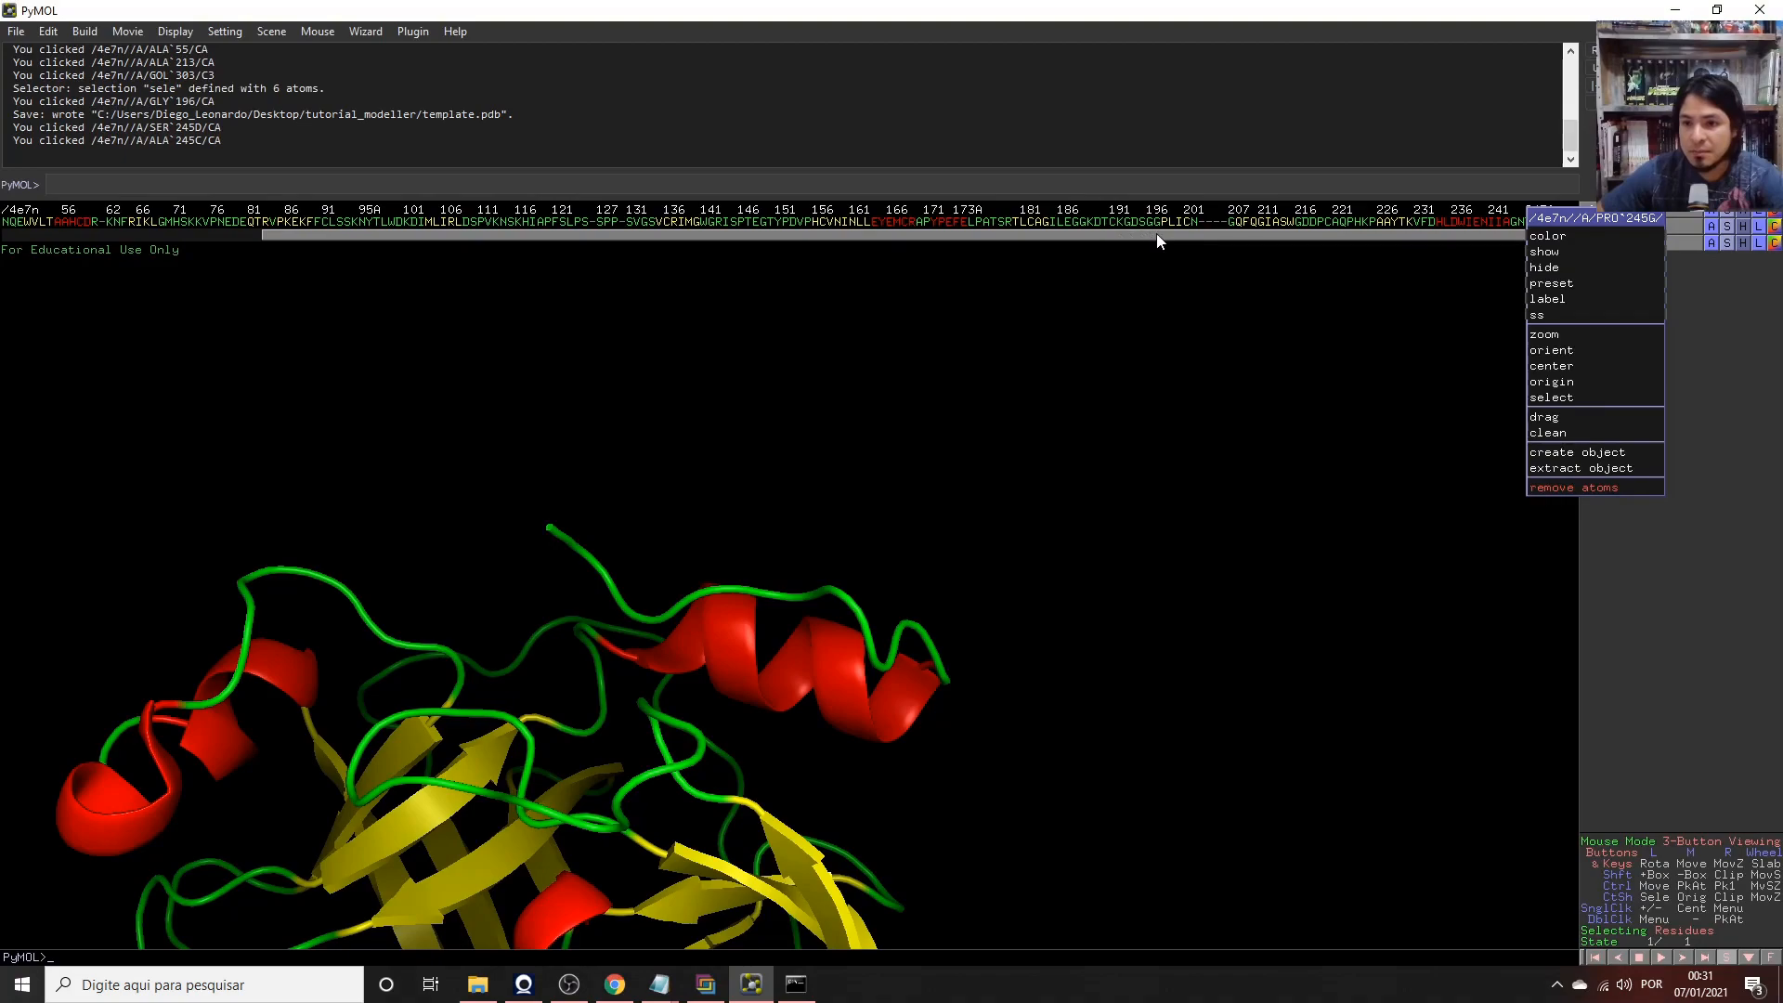
click(1157, 240)
click(1685, 11)
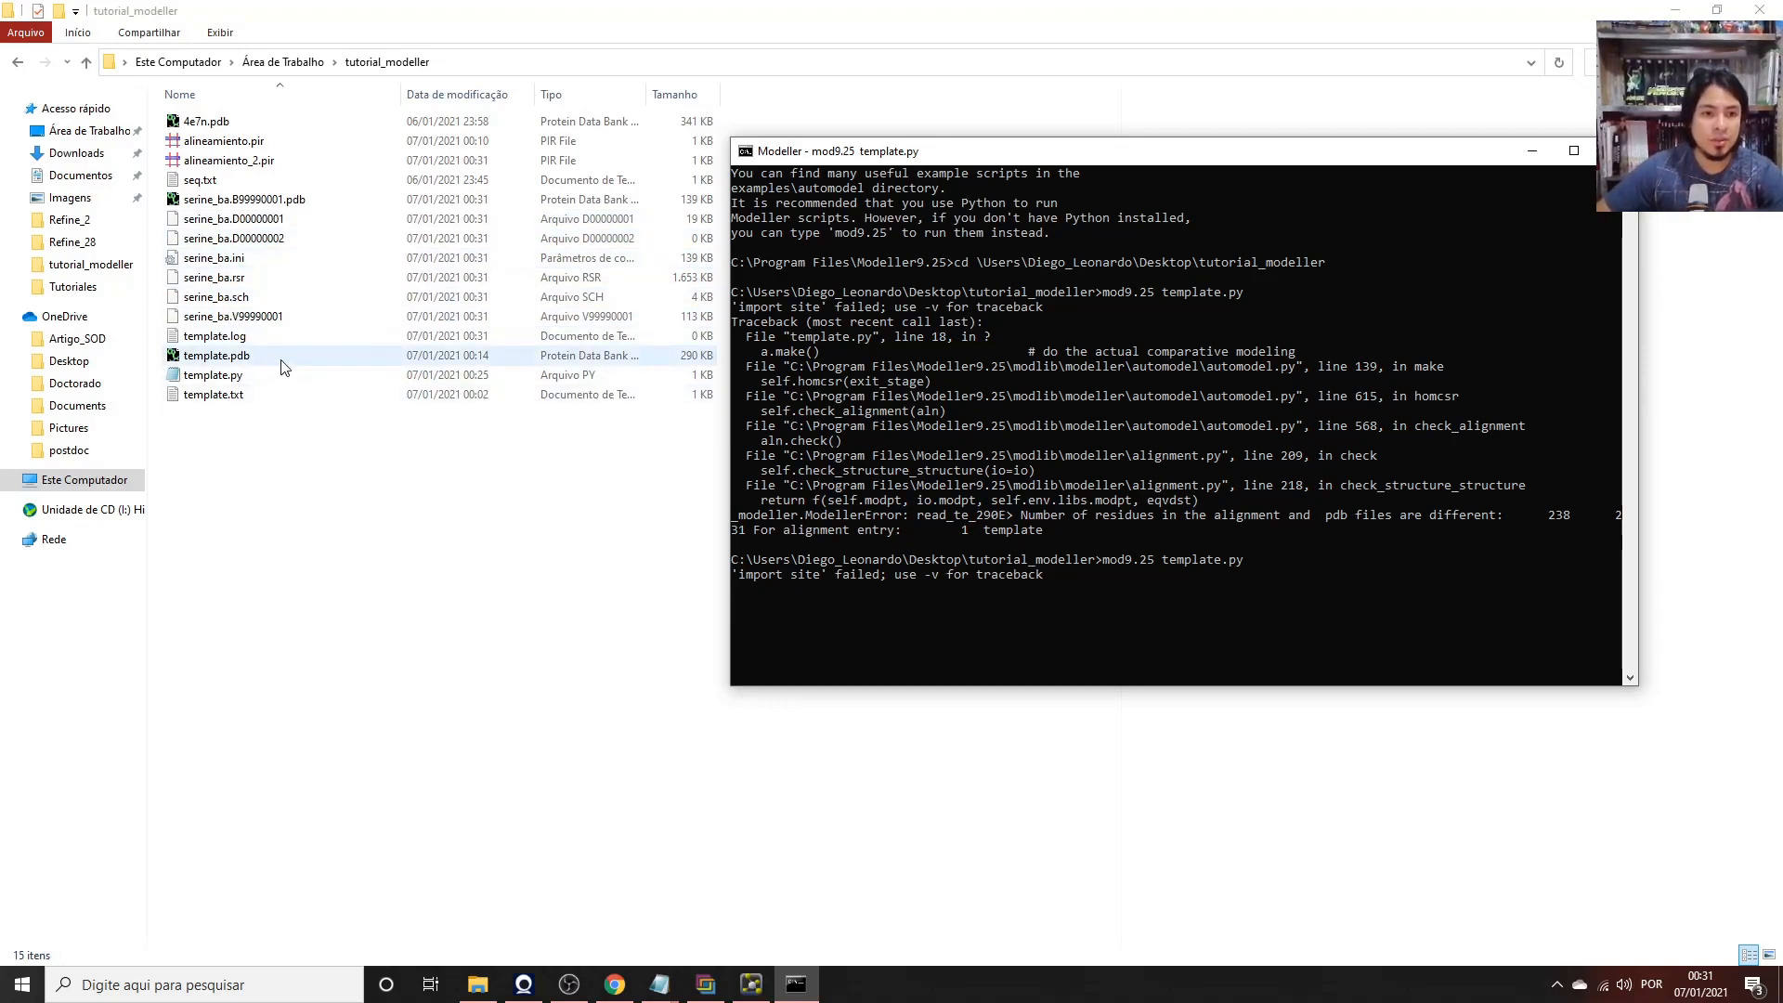
Look over the first two serine_ba model PDB files in the tutorial_modeller folder and return to the Modeller command window.
click(225, 208)
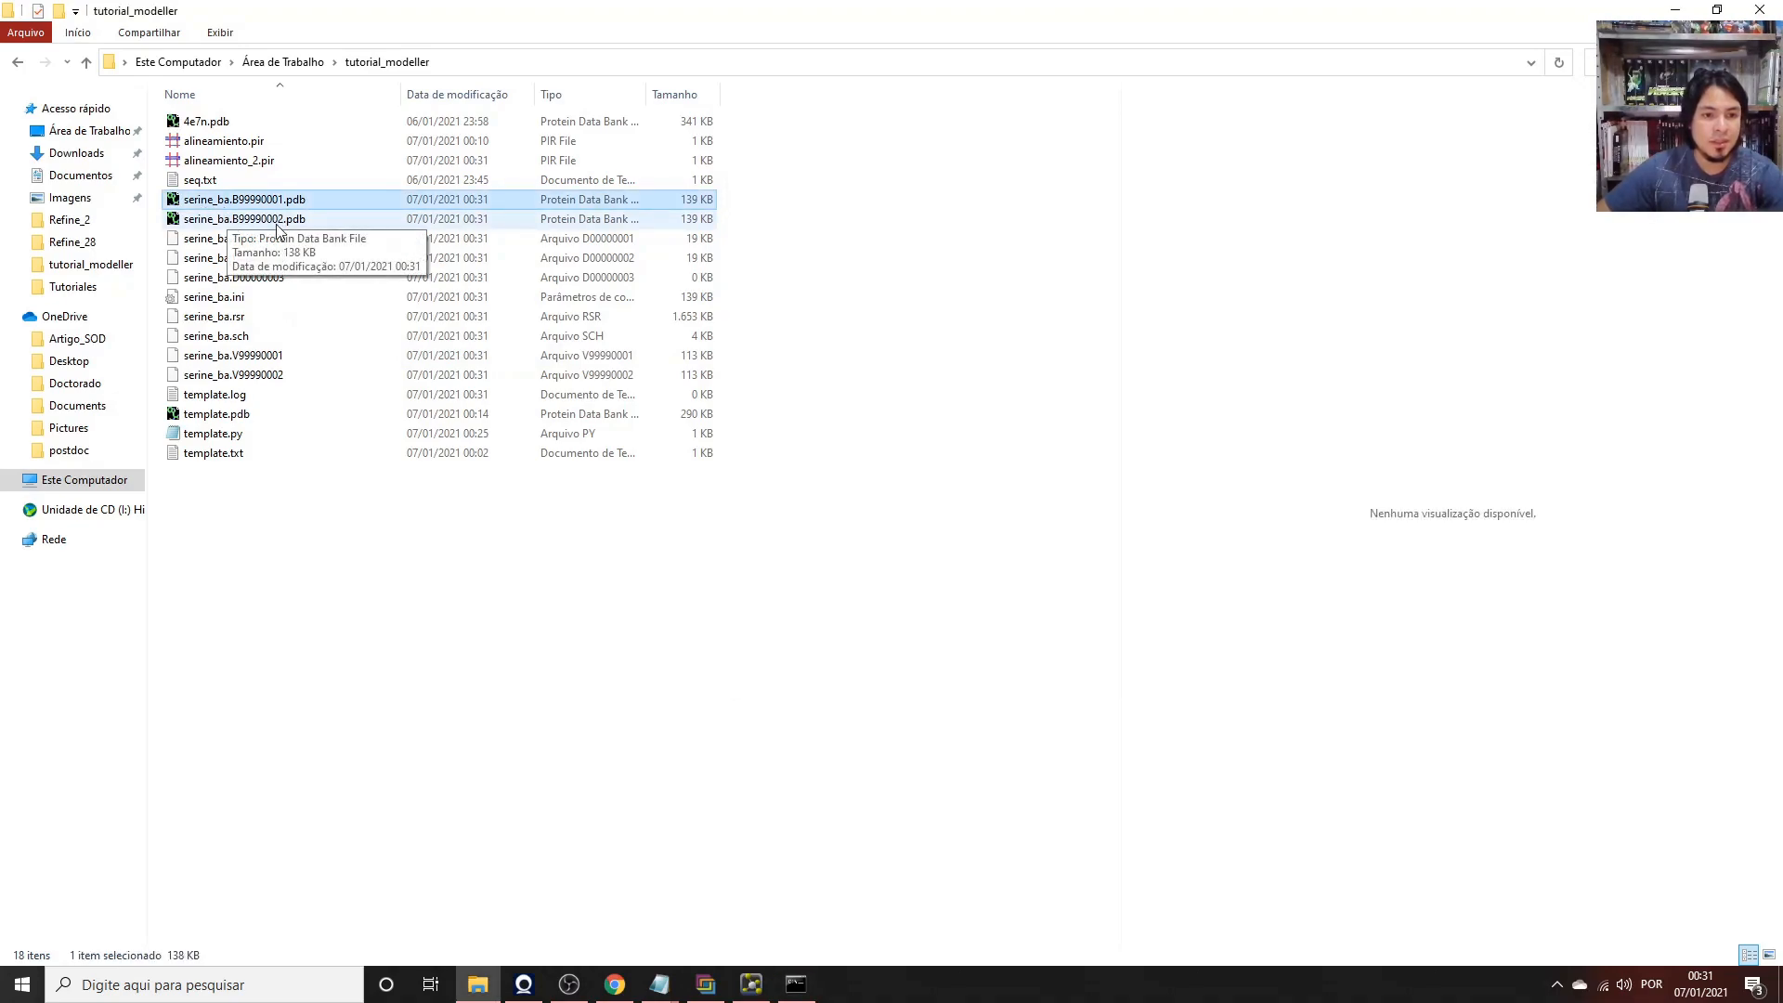
click(278, 223)
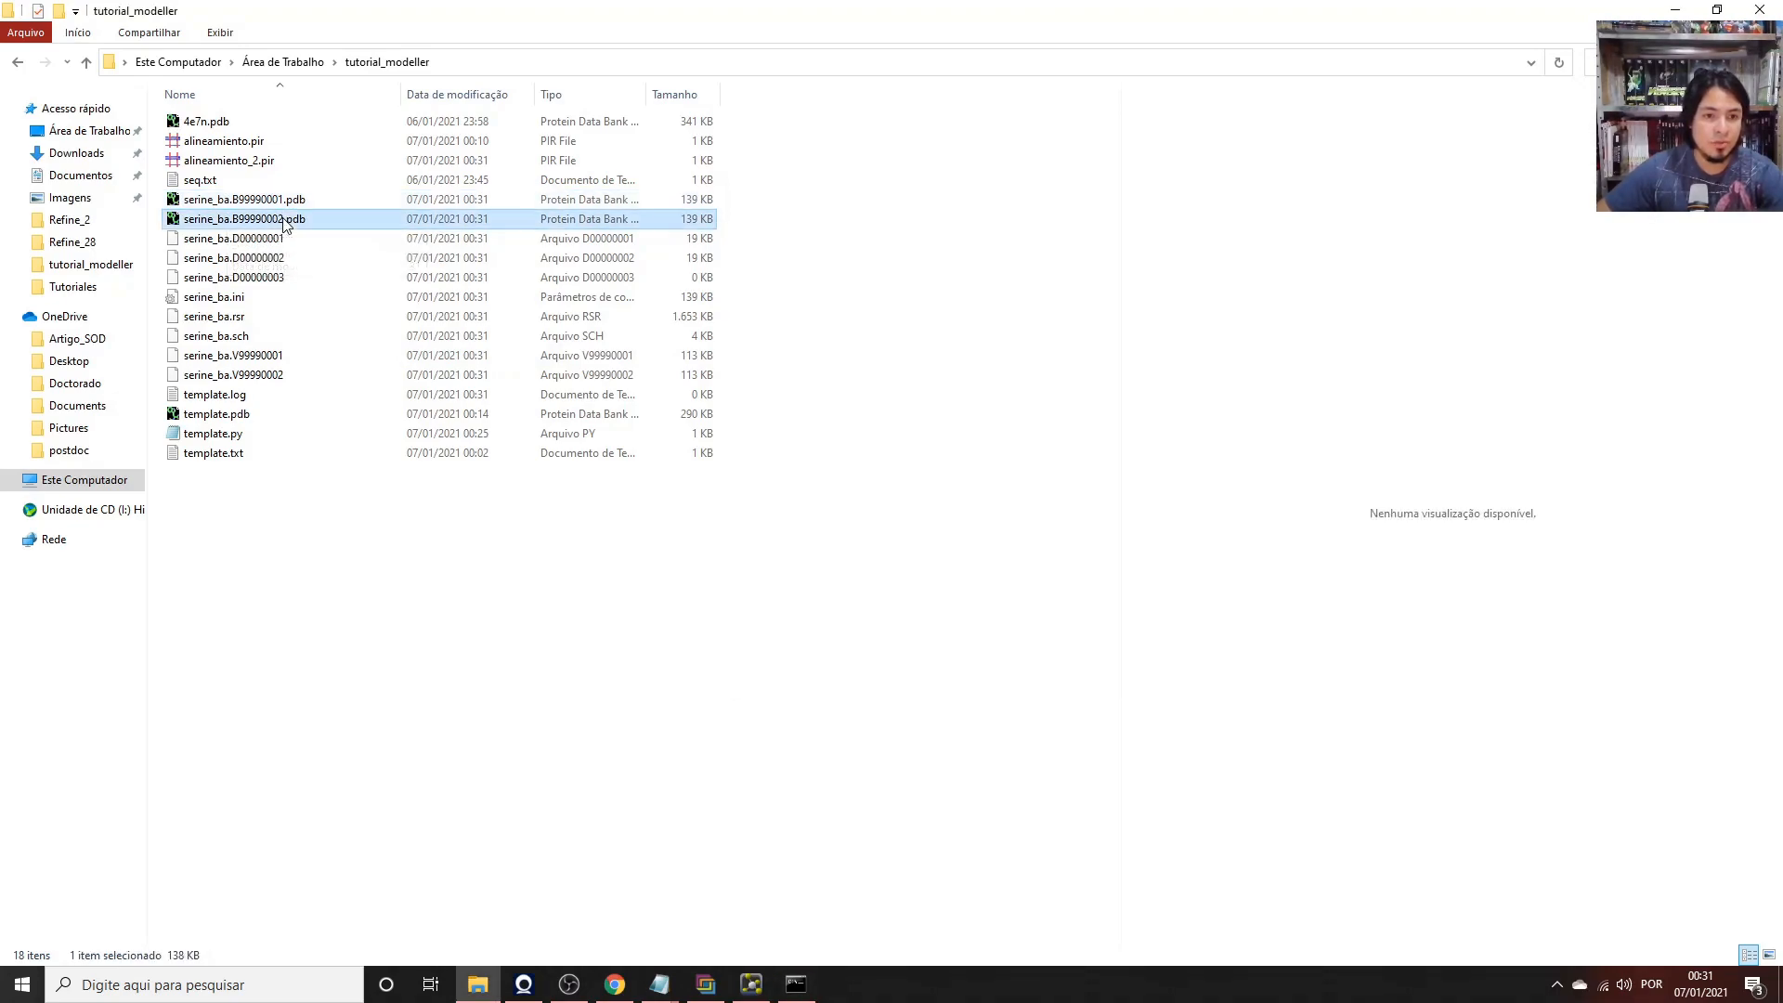
click(801, 988)
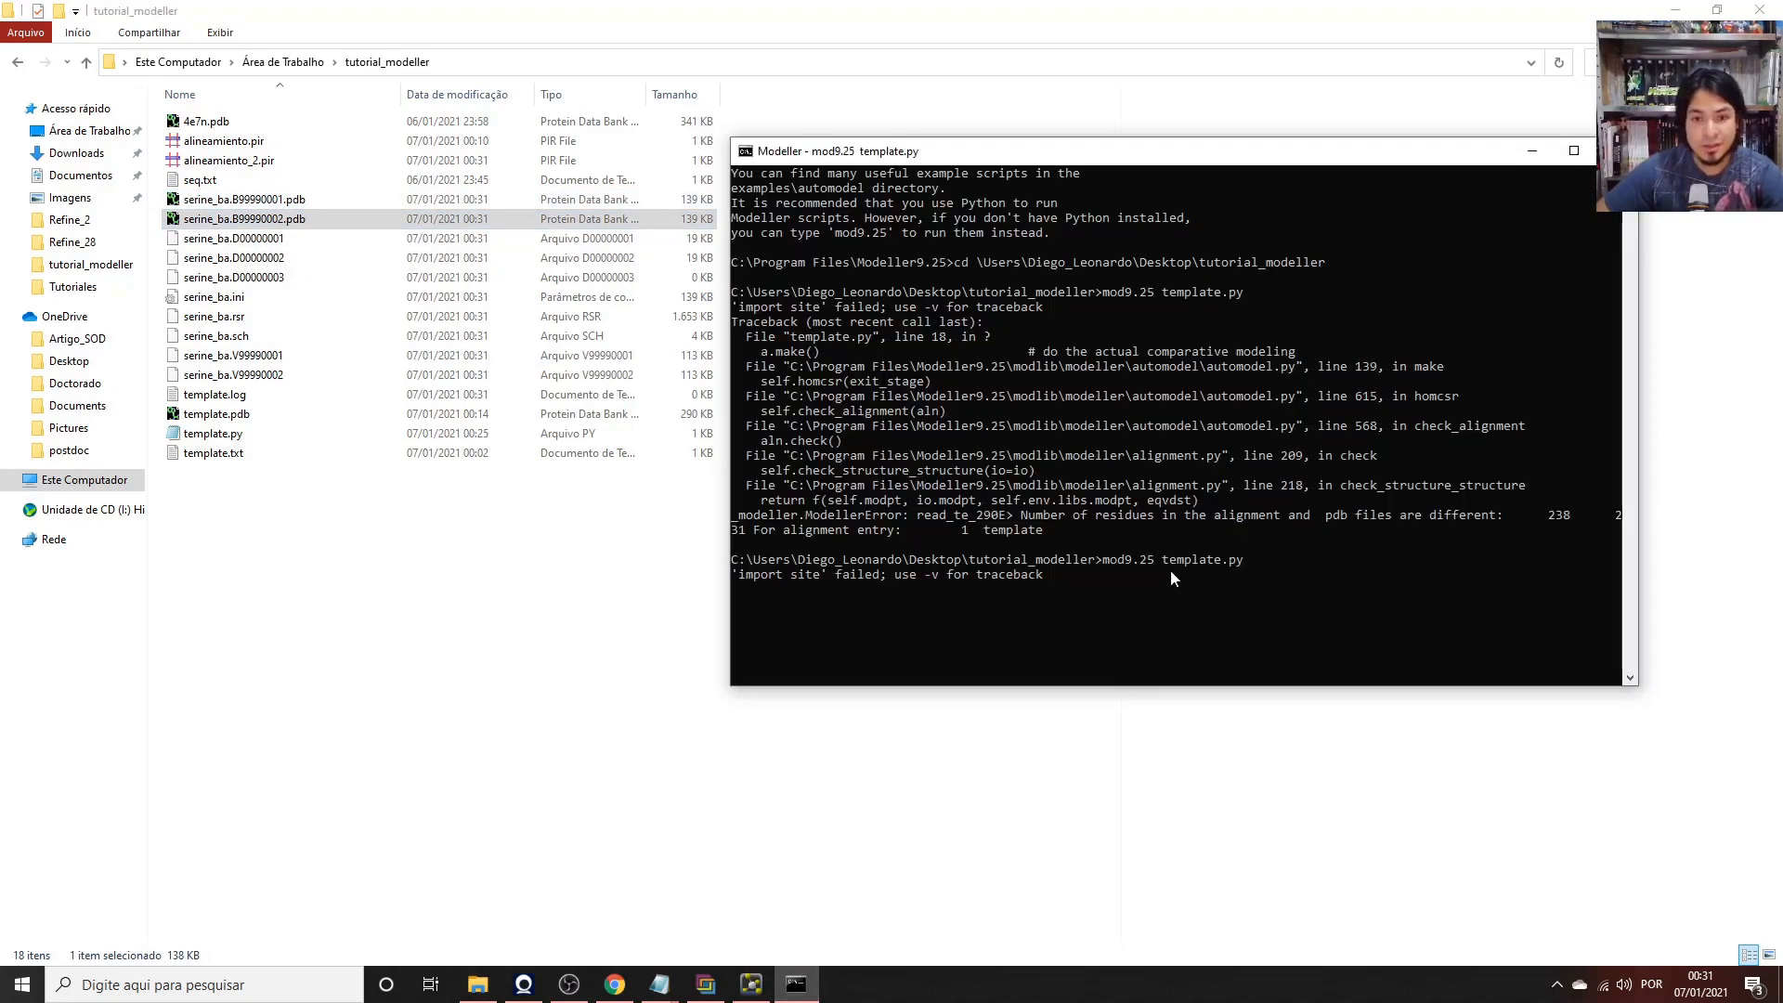
Check in PyMOL the identifiers of the final proline and of the asparagine, threonine and aspartate near the end of the 4e7n sequence.
click(744, 992)
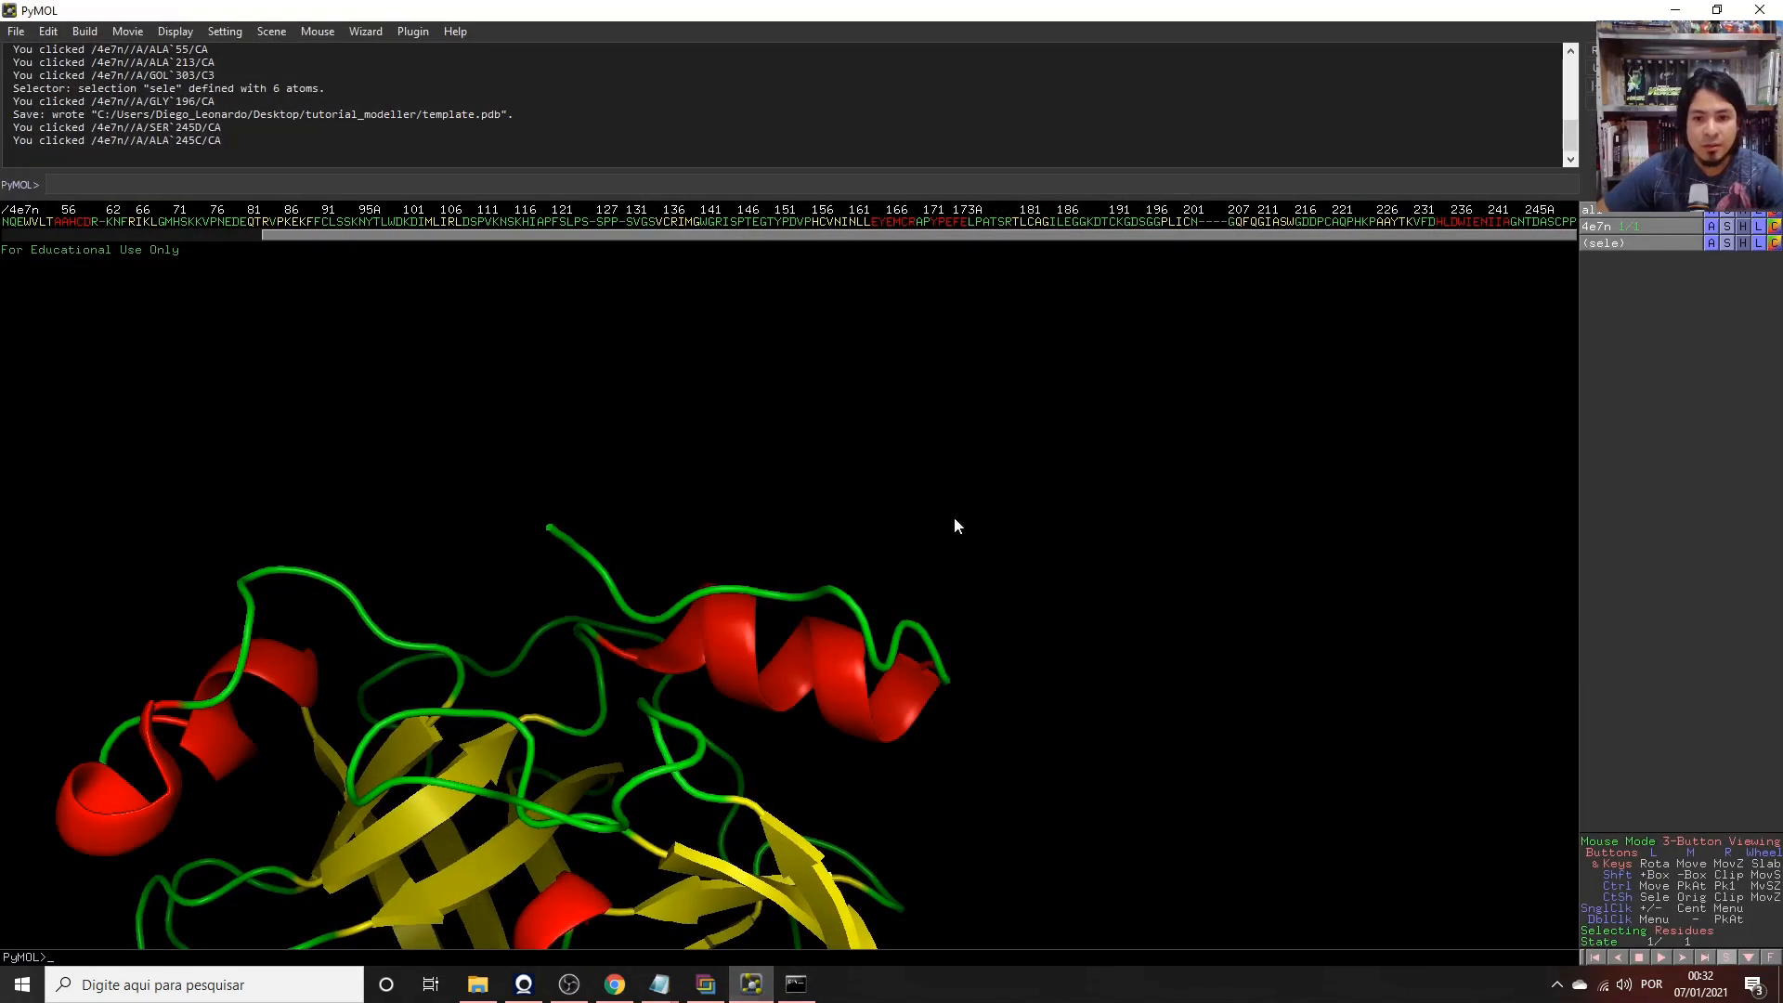
right_click(1574, 221)
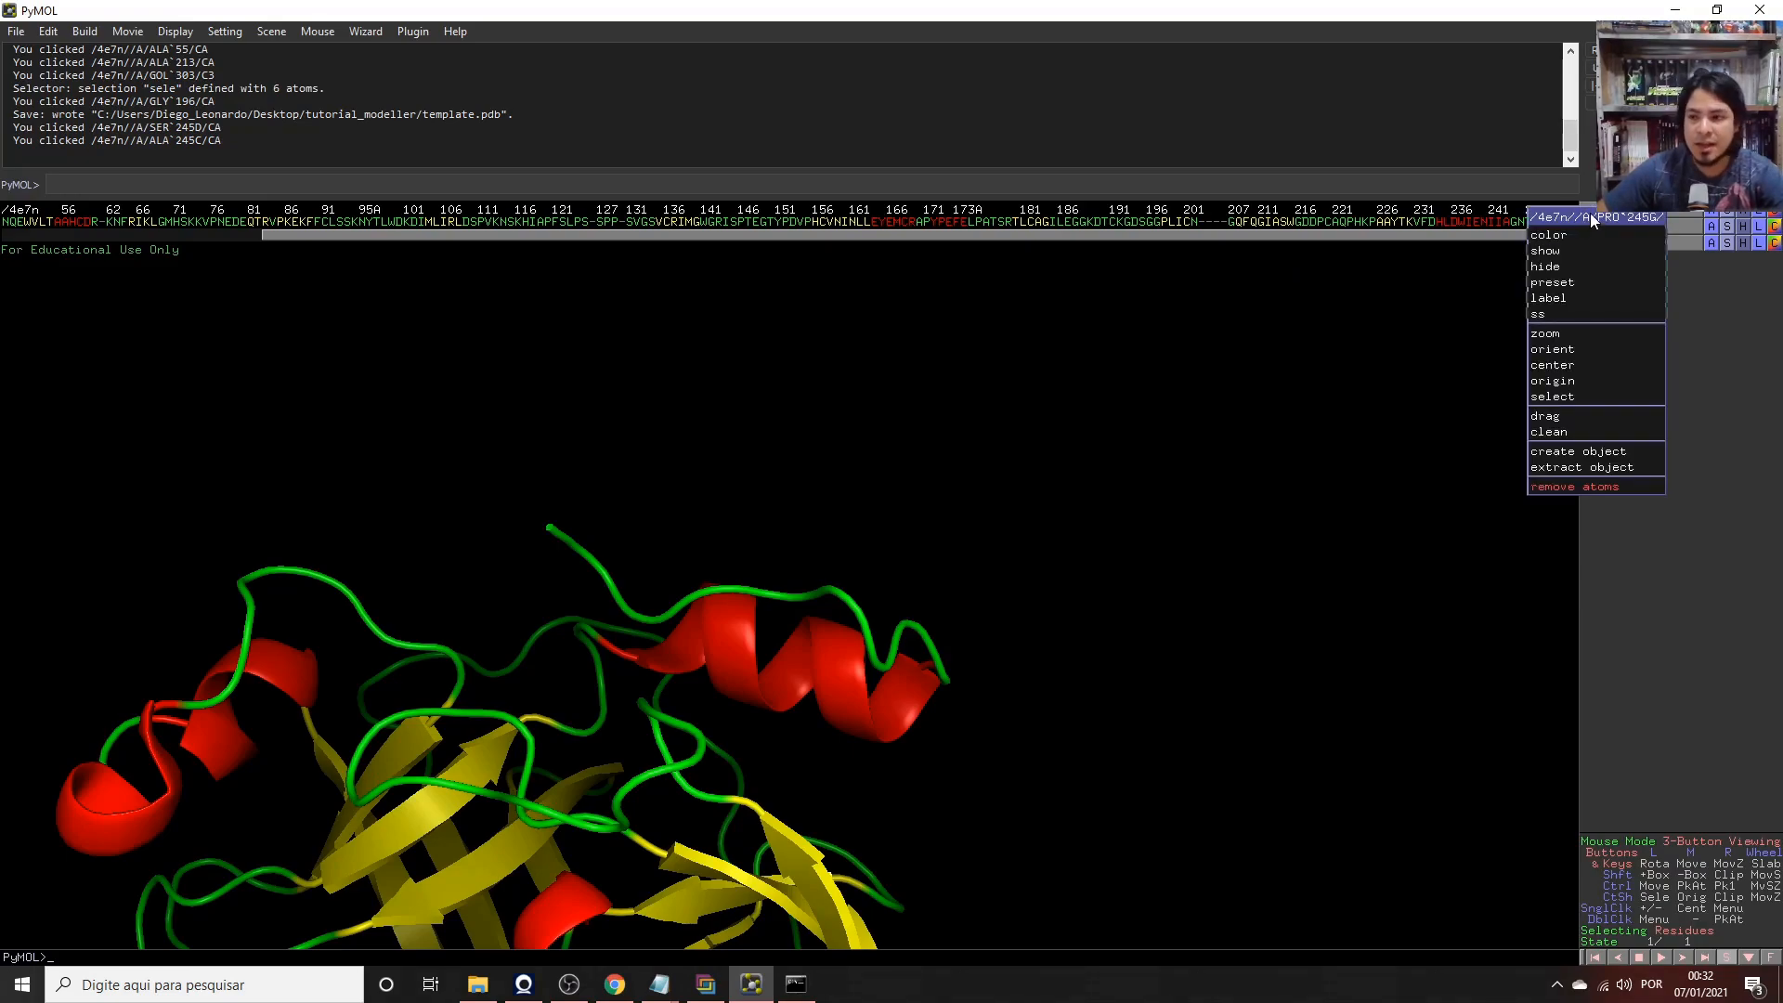
mouse_move(1633, 224)
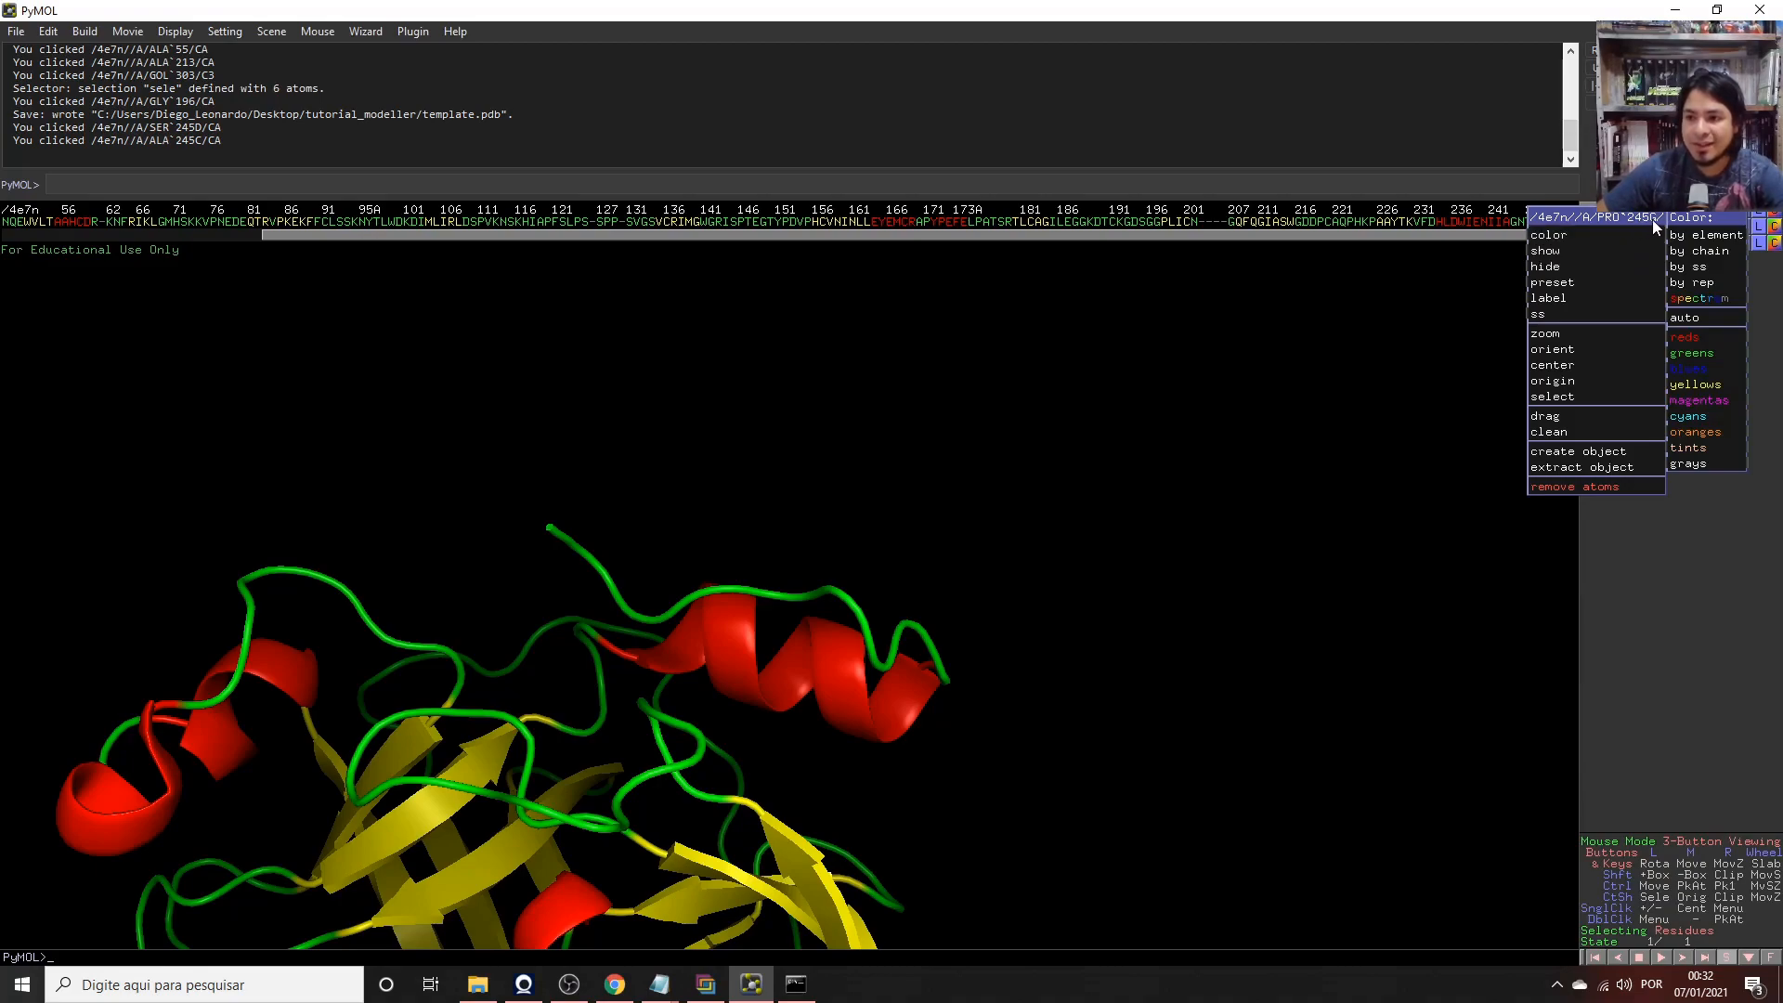
right_click(1522, 221)
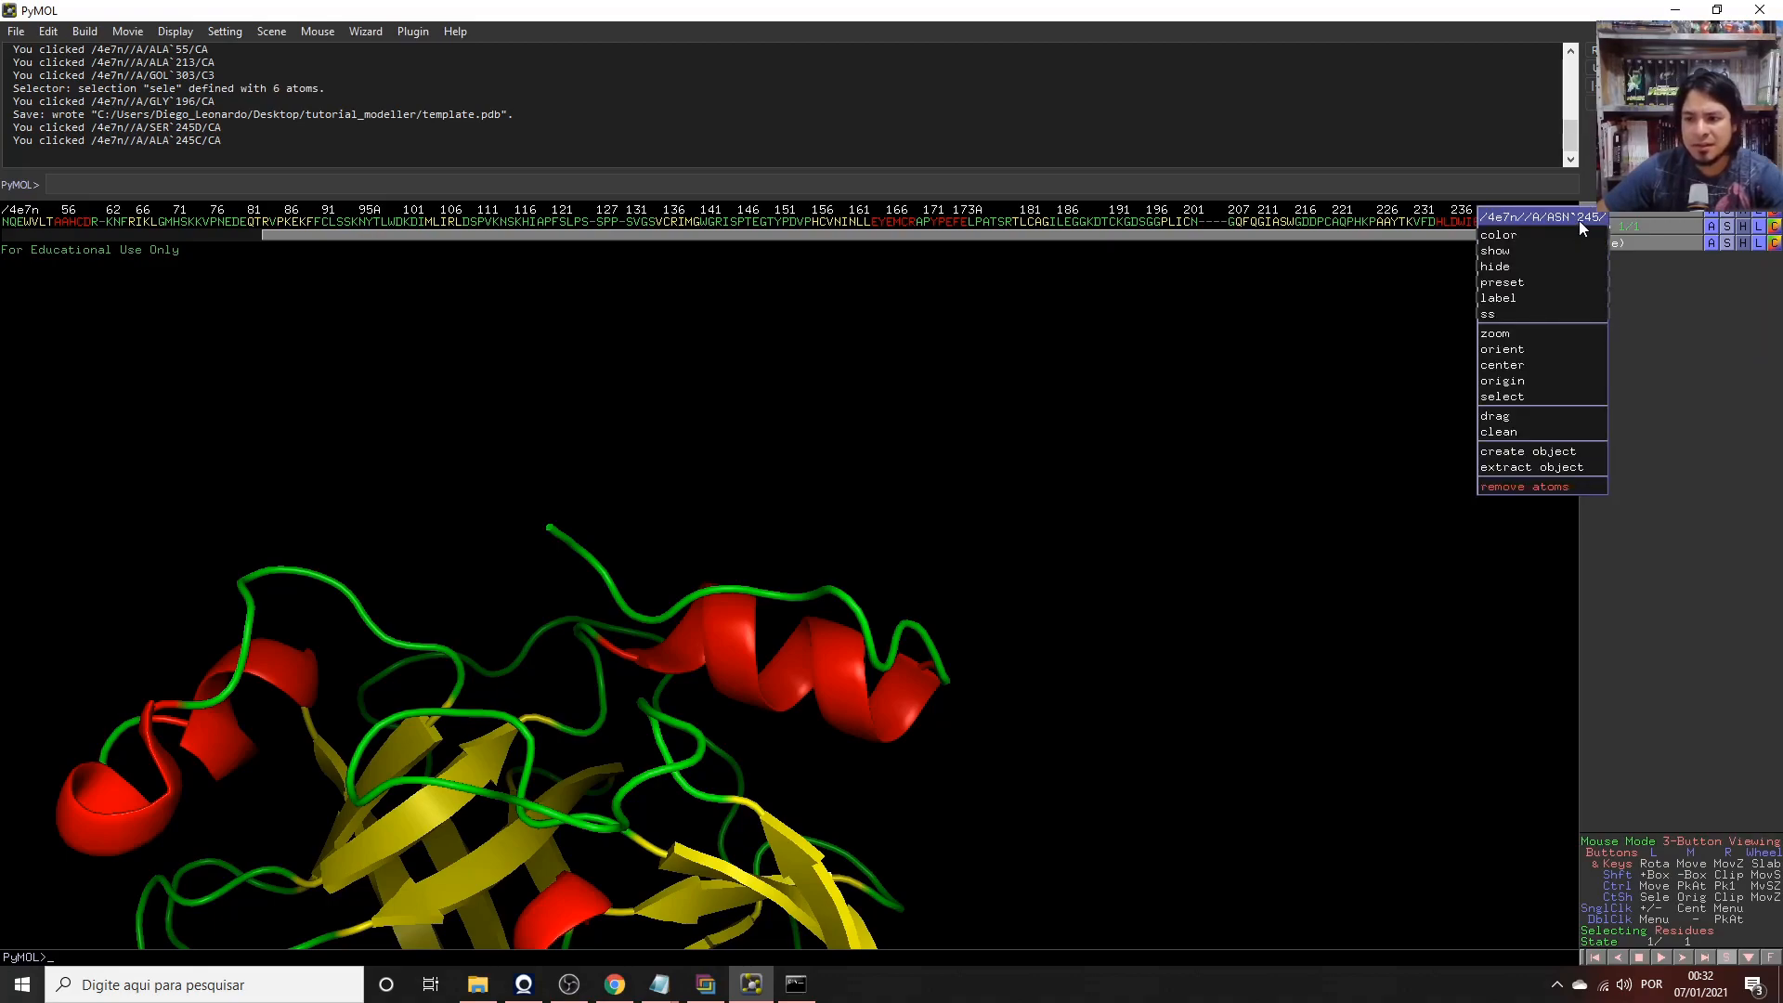
click(1479, 225)
right_click(1530, 220)
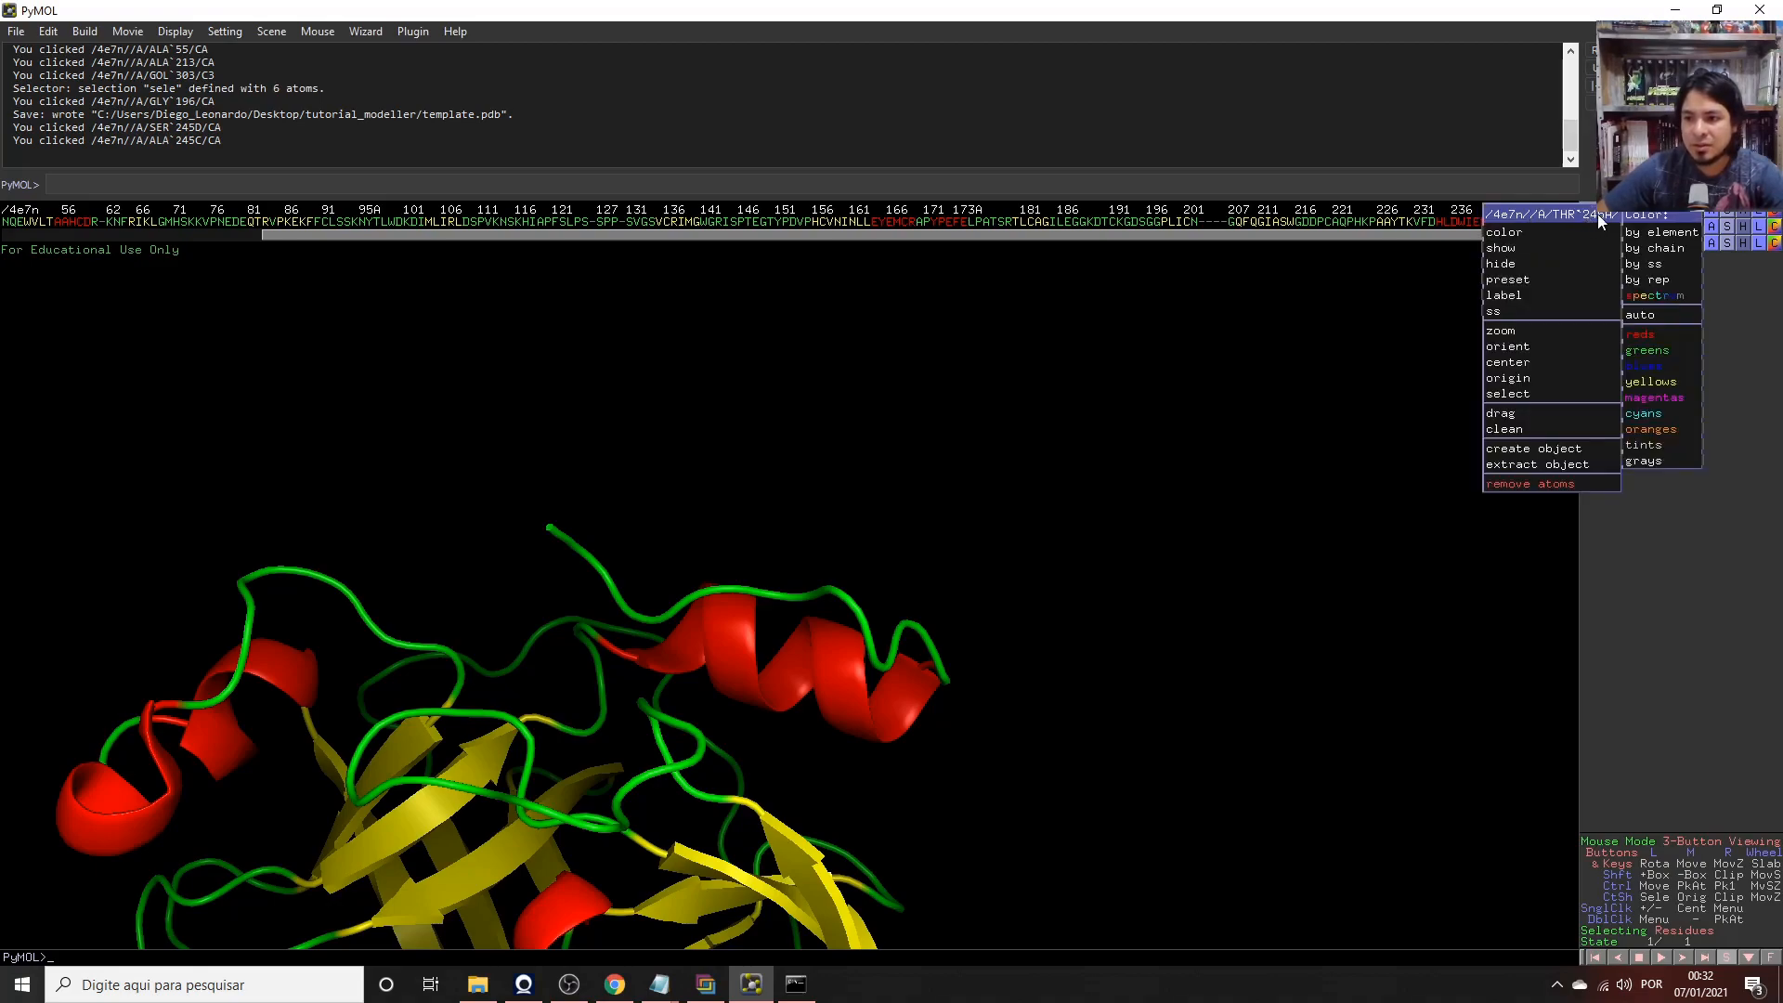
click(1476, 217)
right_click(1539, 221)
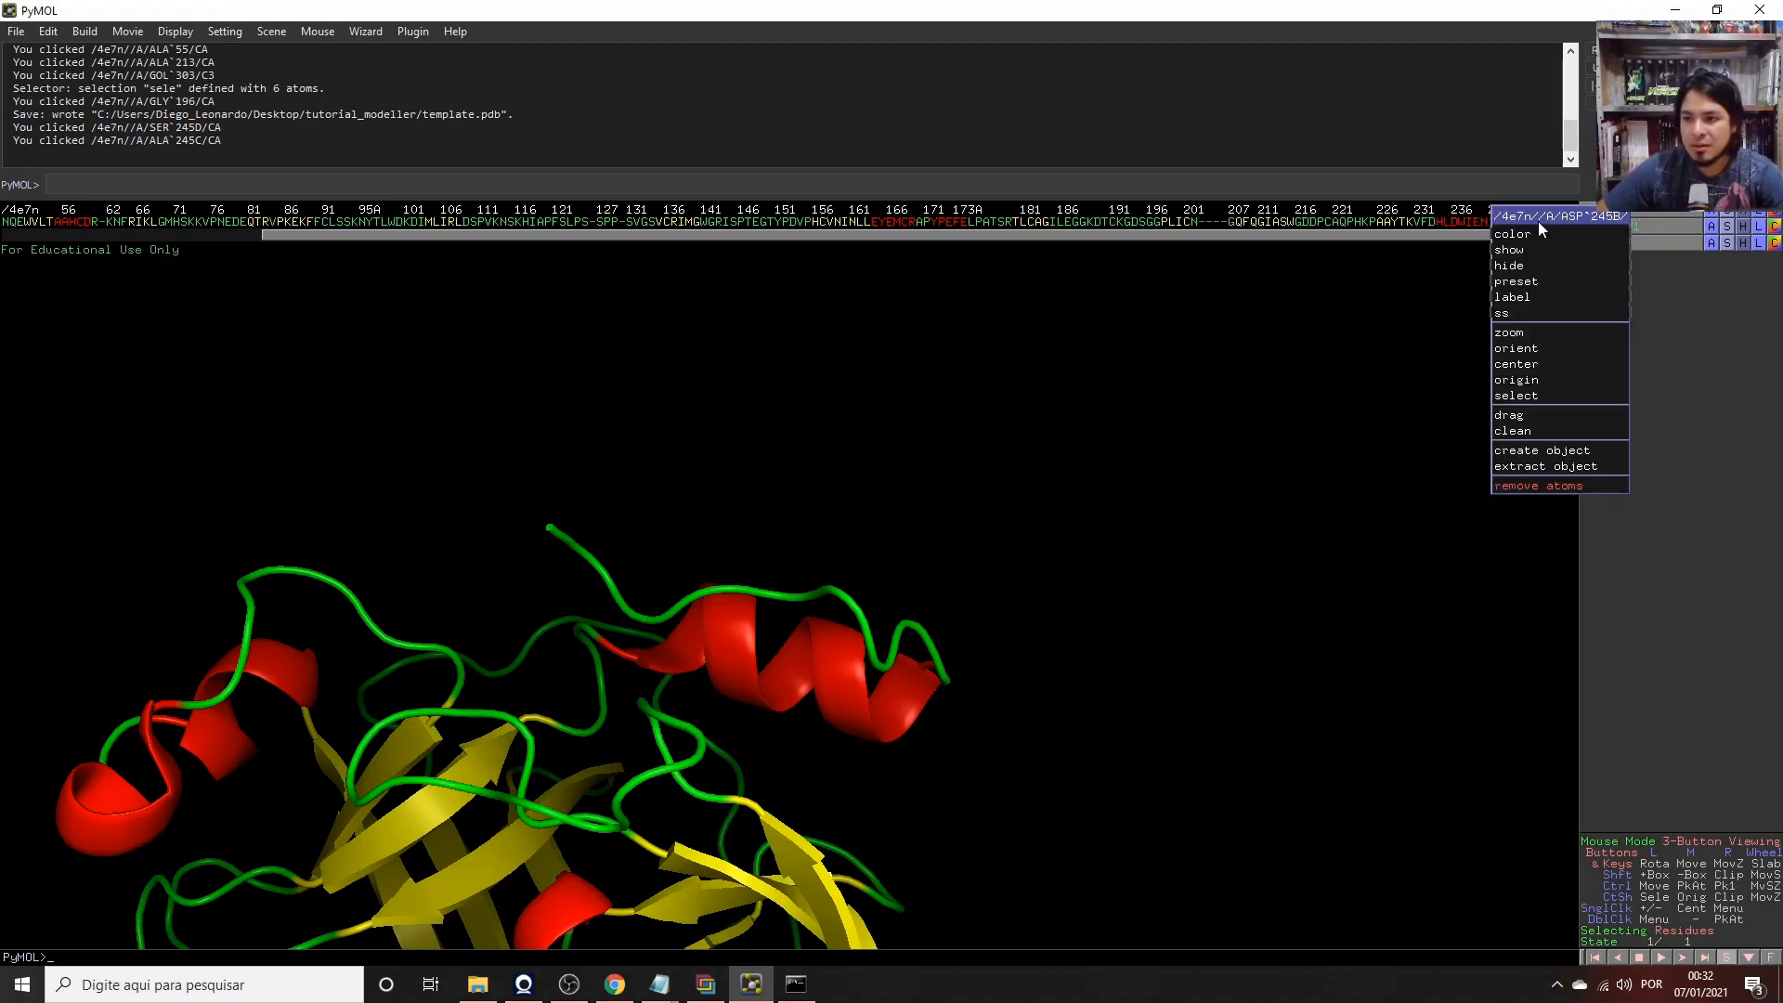
click(1553, 215)
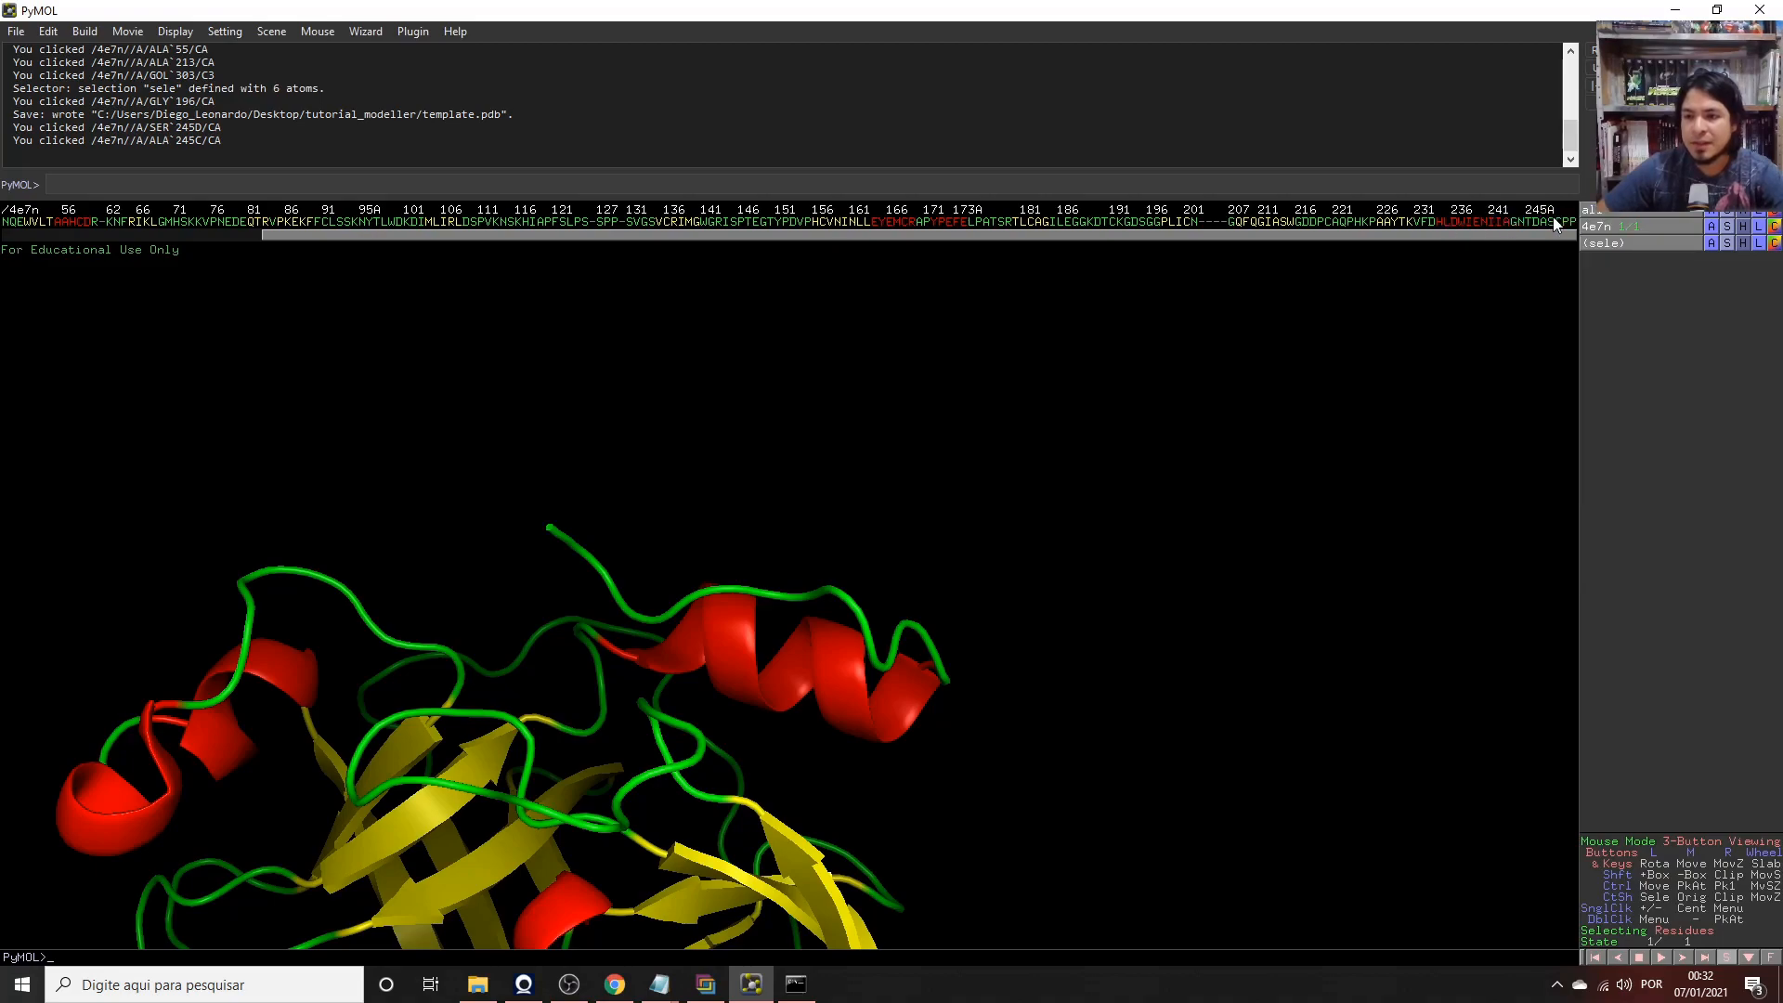
click(1676, 10)
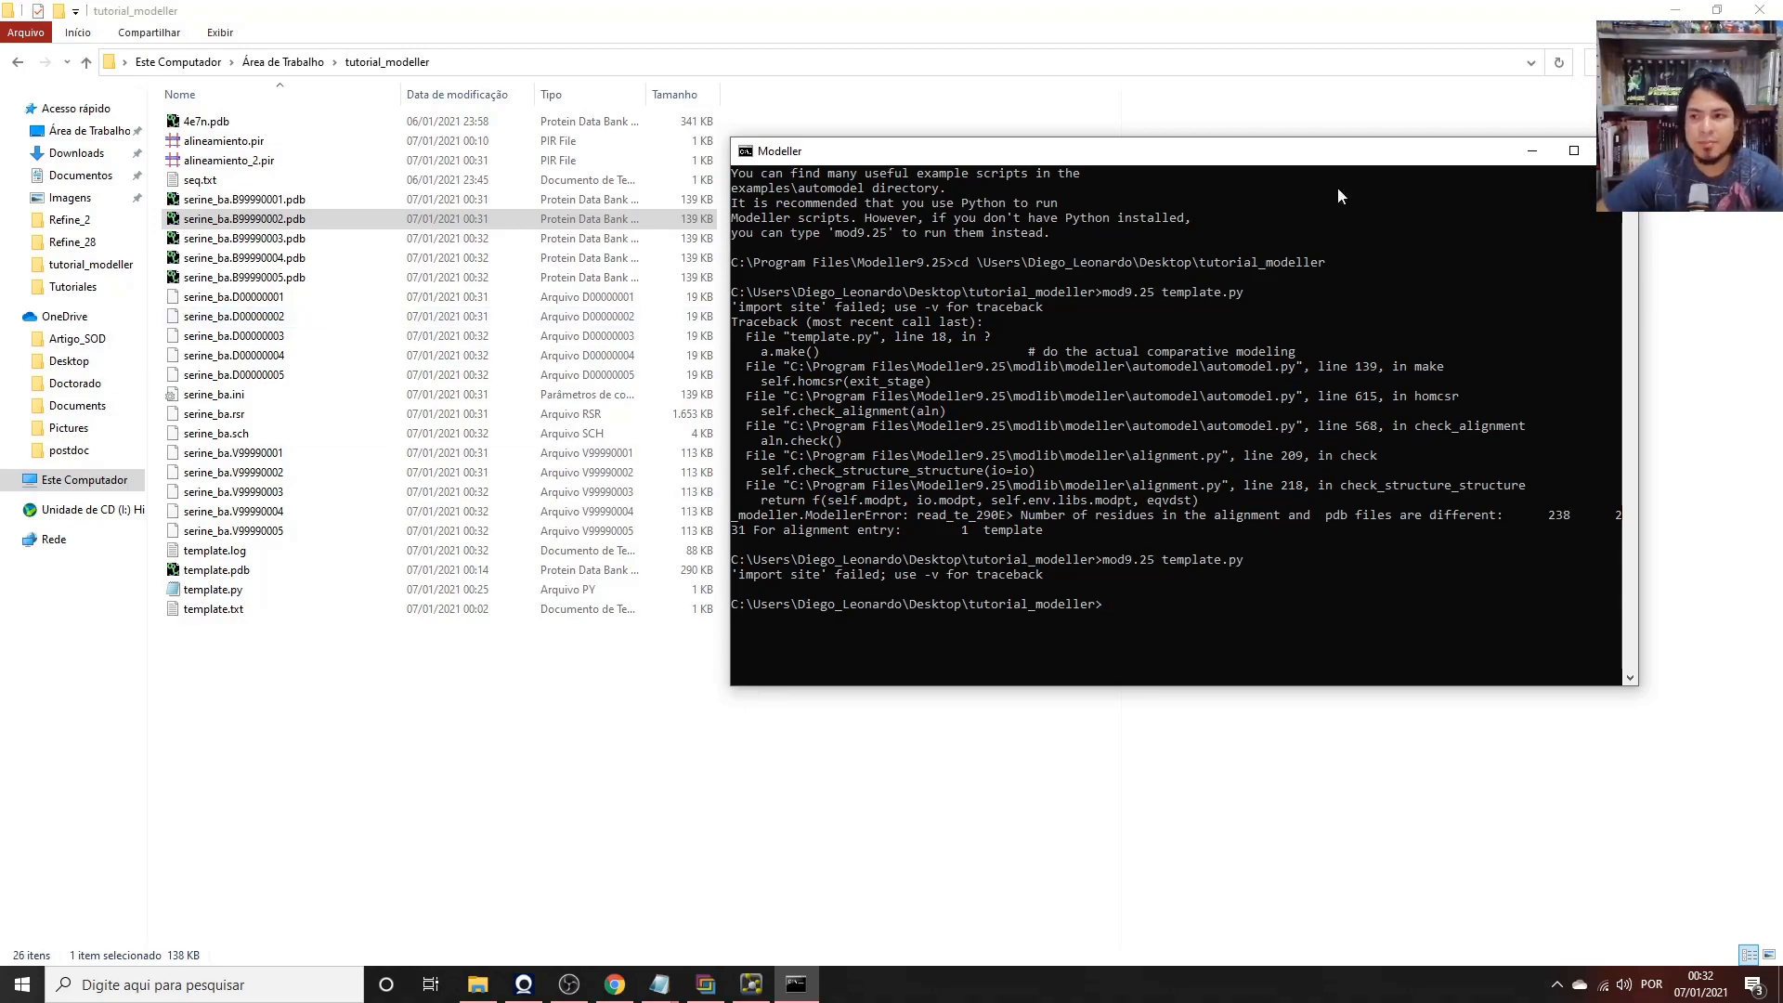
Open template.log maximized and highlight the summary of successfully produced models with their molpdf scores at its end.
drag(1287, 153, 1308, 186)
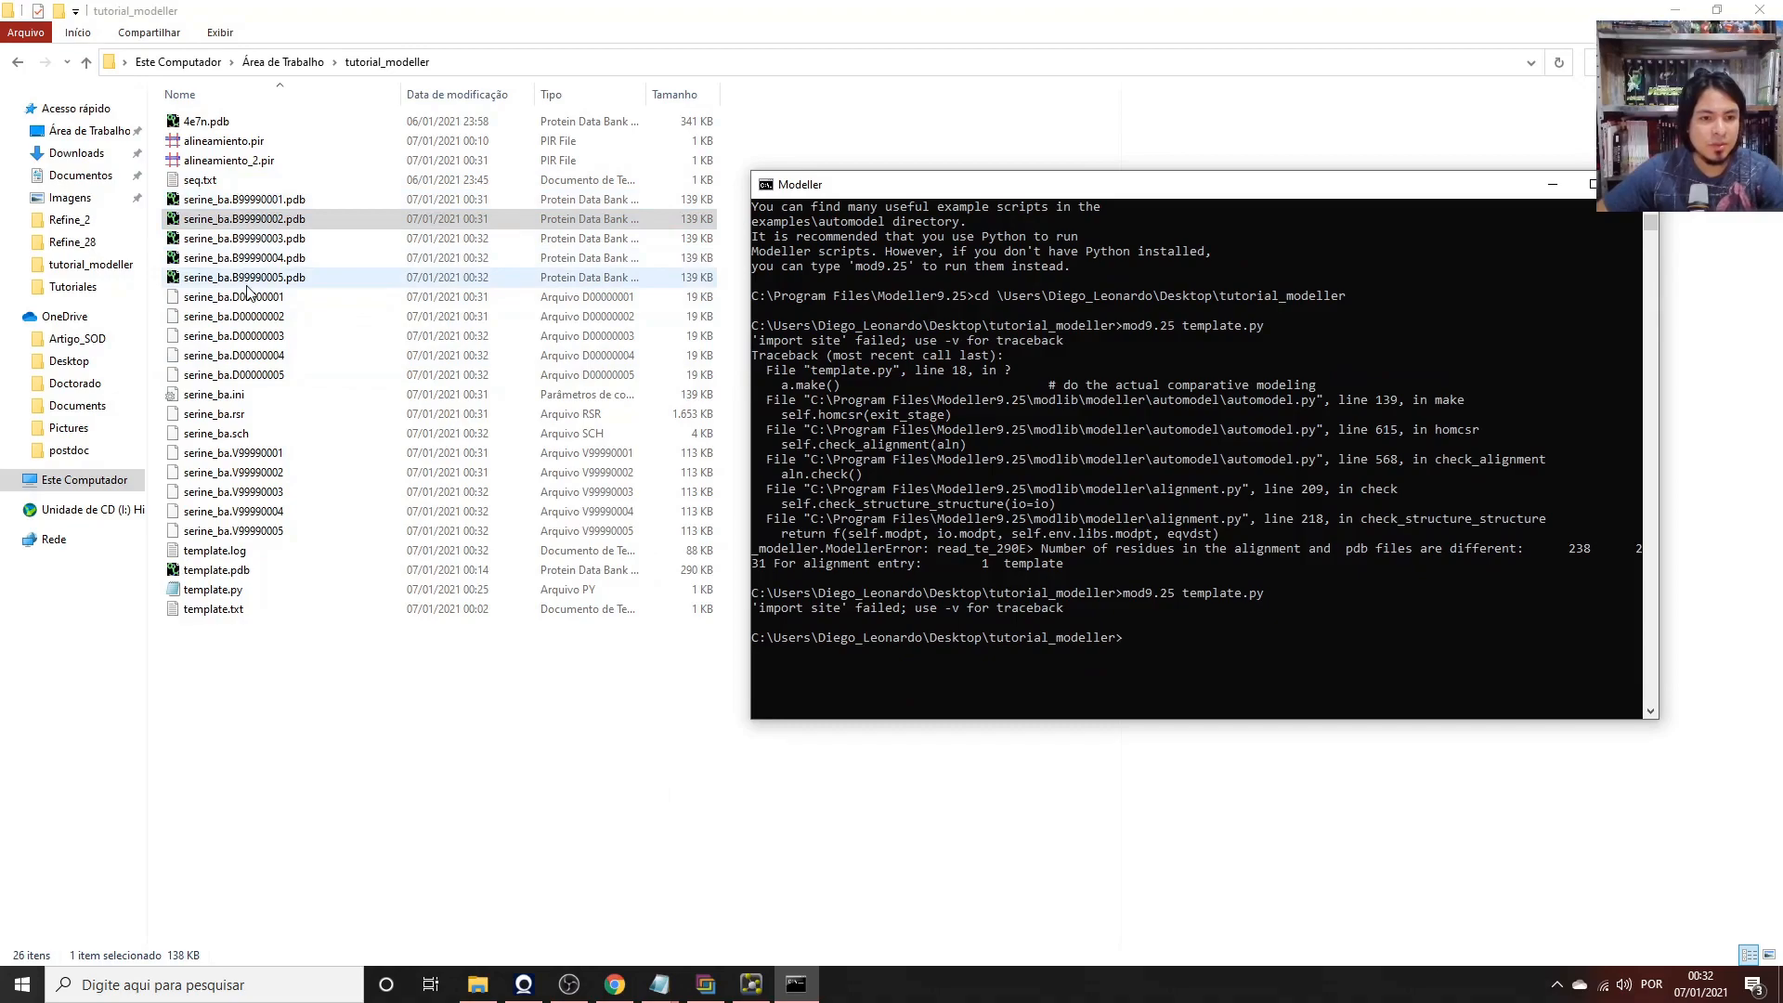
double_click(225, 552)
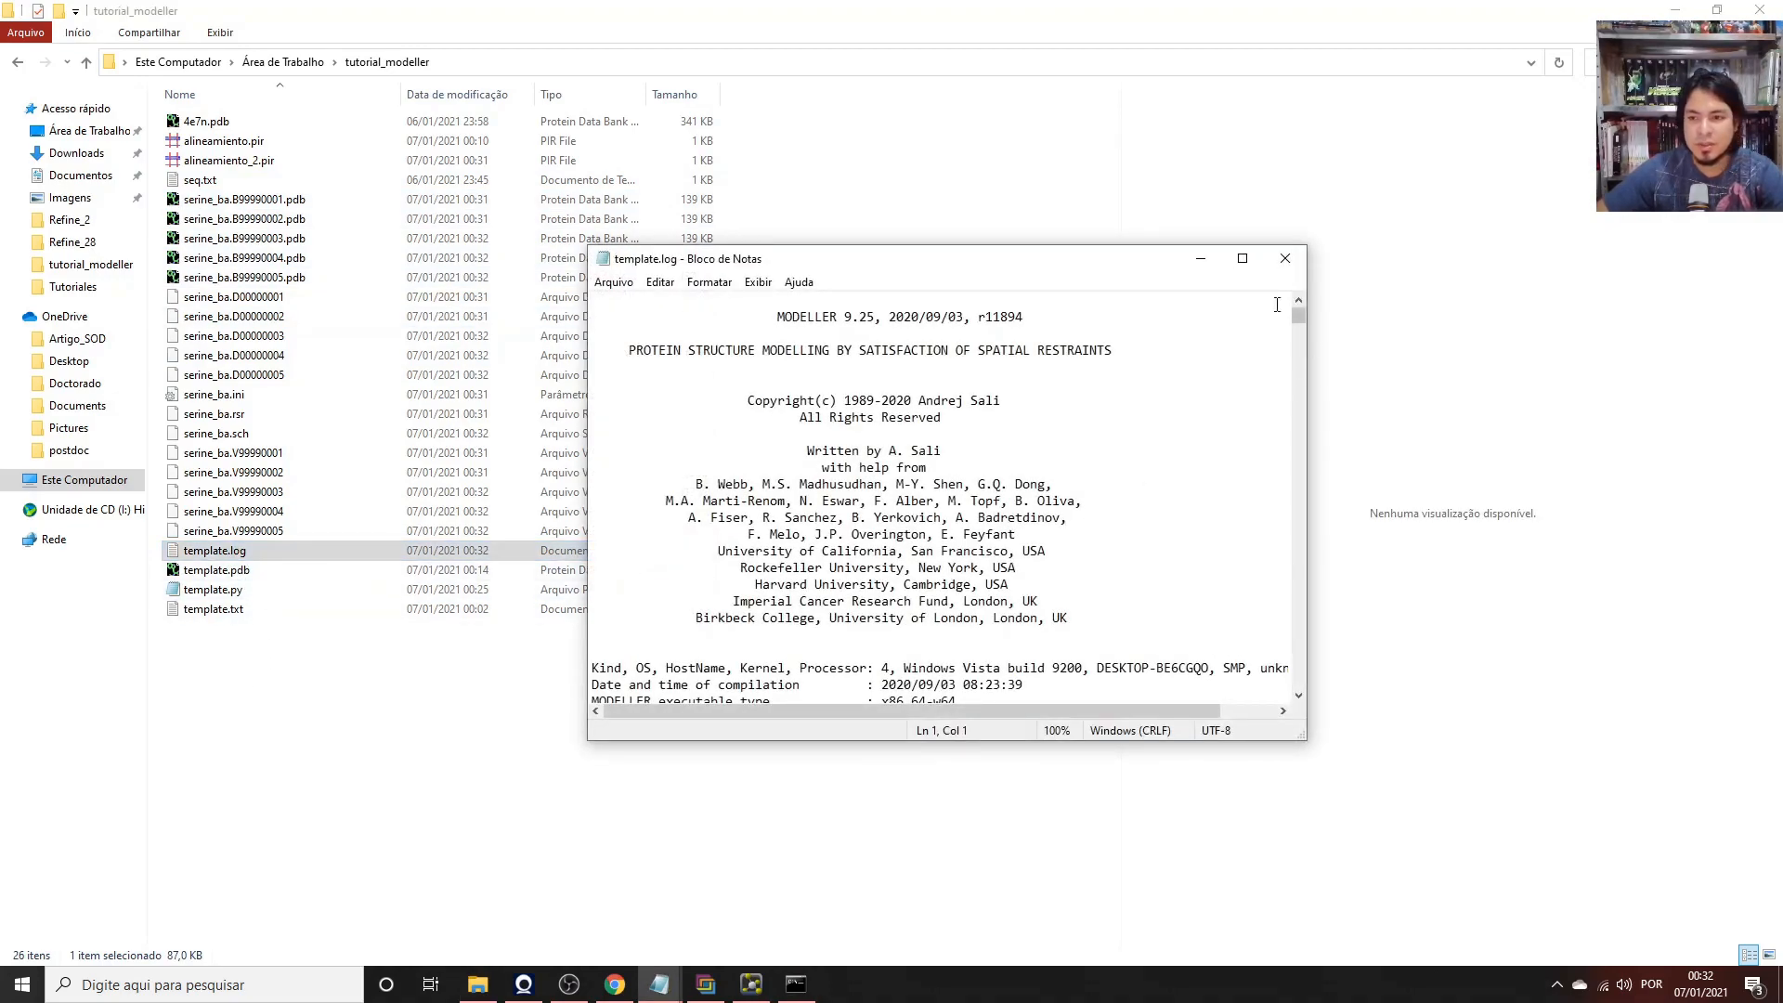
click(1242, 258)
scroll(657, 589, down, 4)
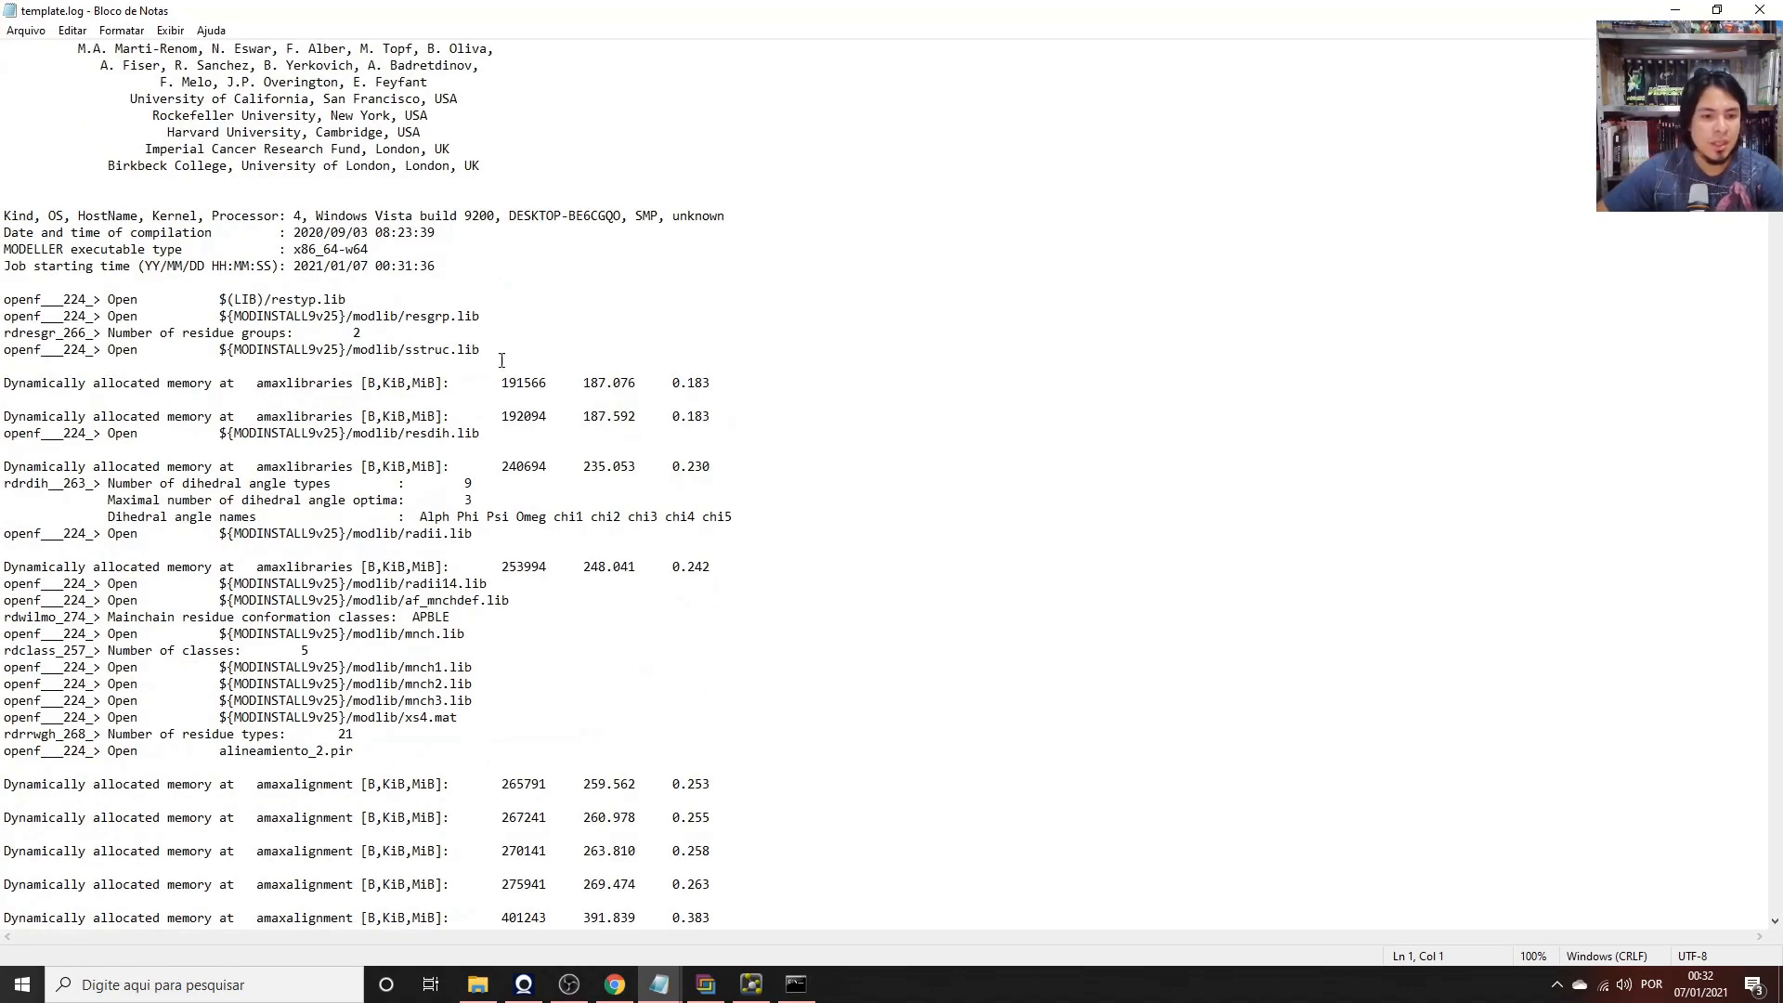
scroll(409, 360, down, 14)
scroll(711, 604, down, 20)
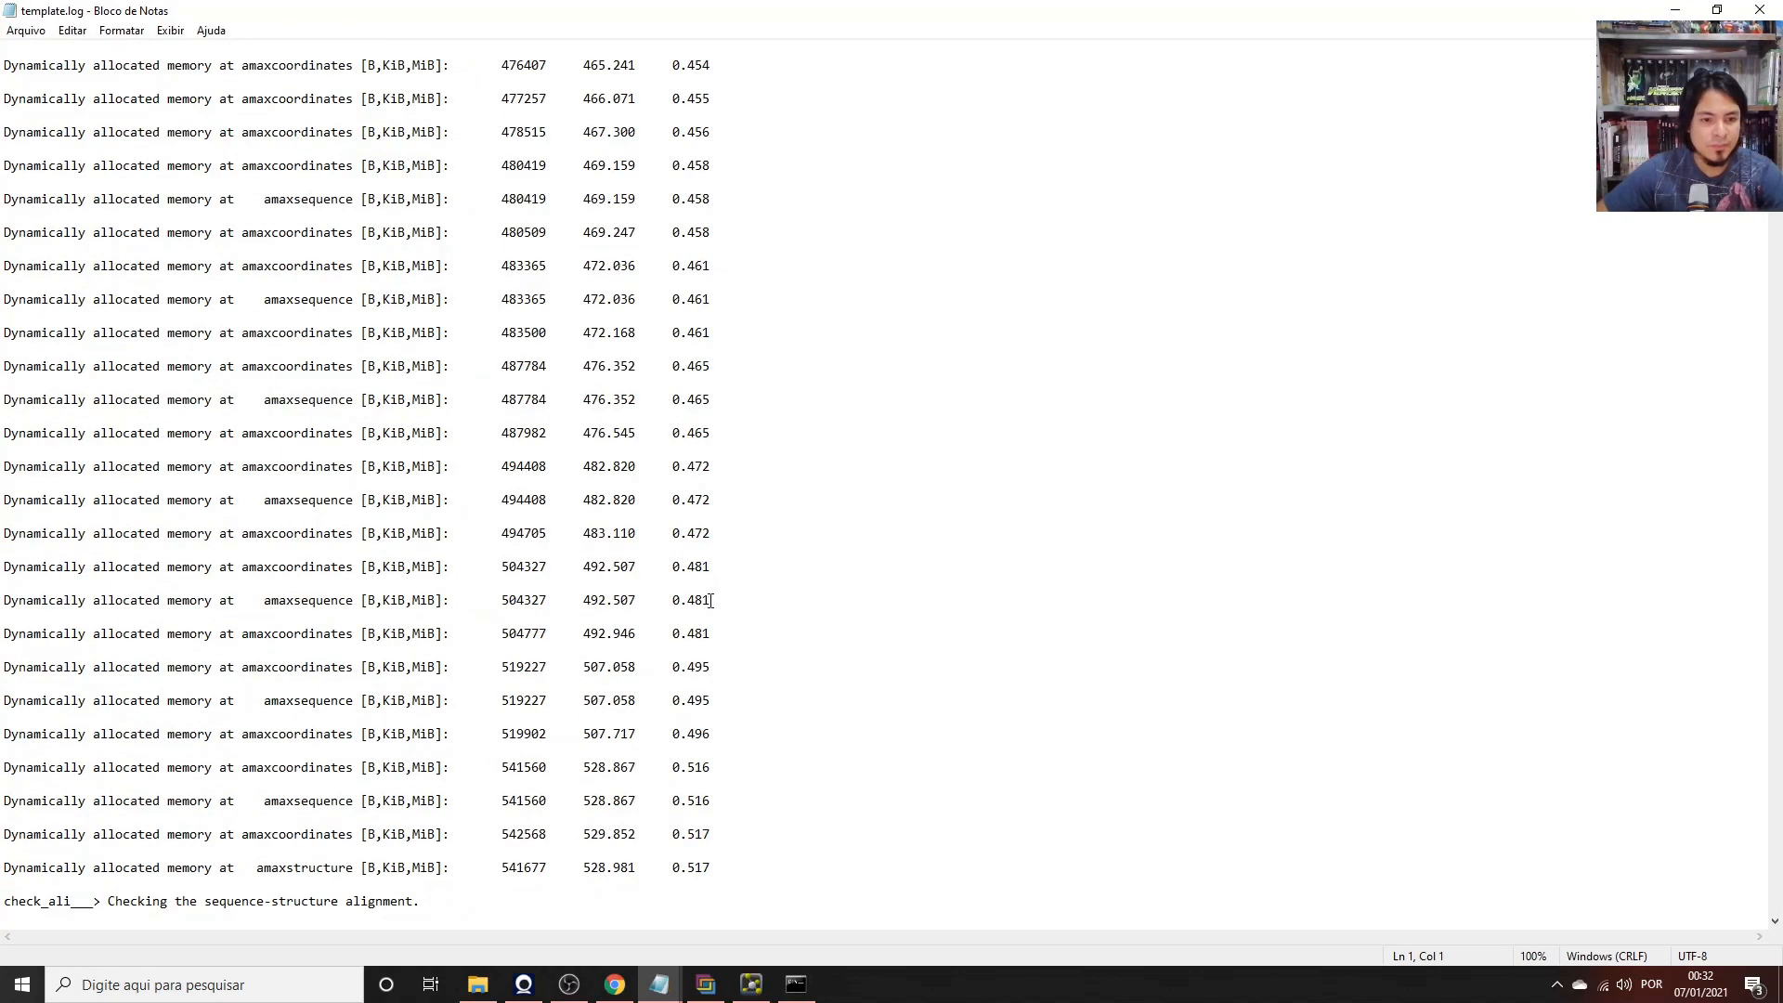
scroll(712, 598, down, 4)
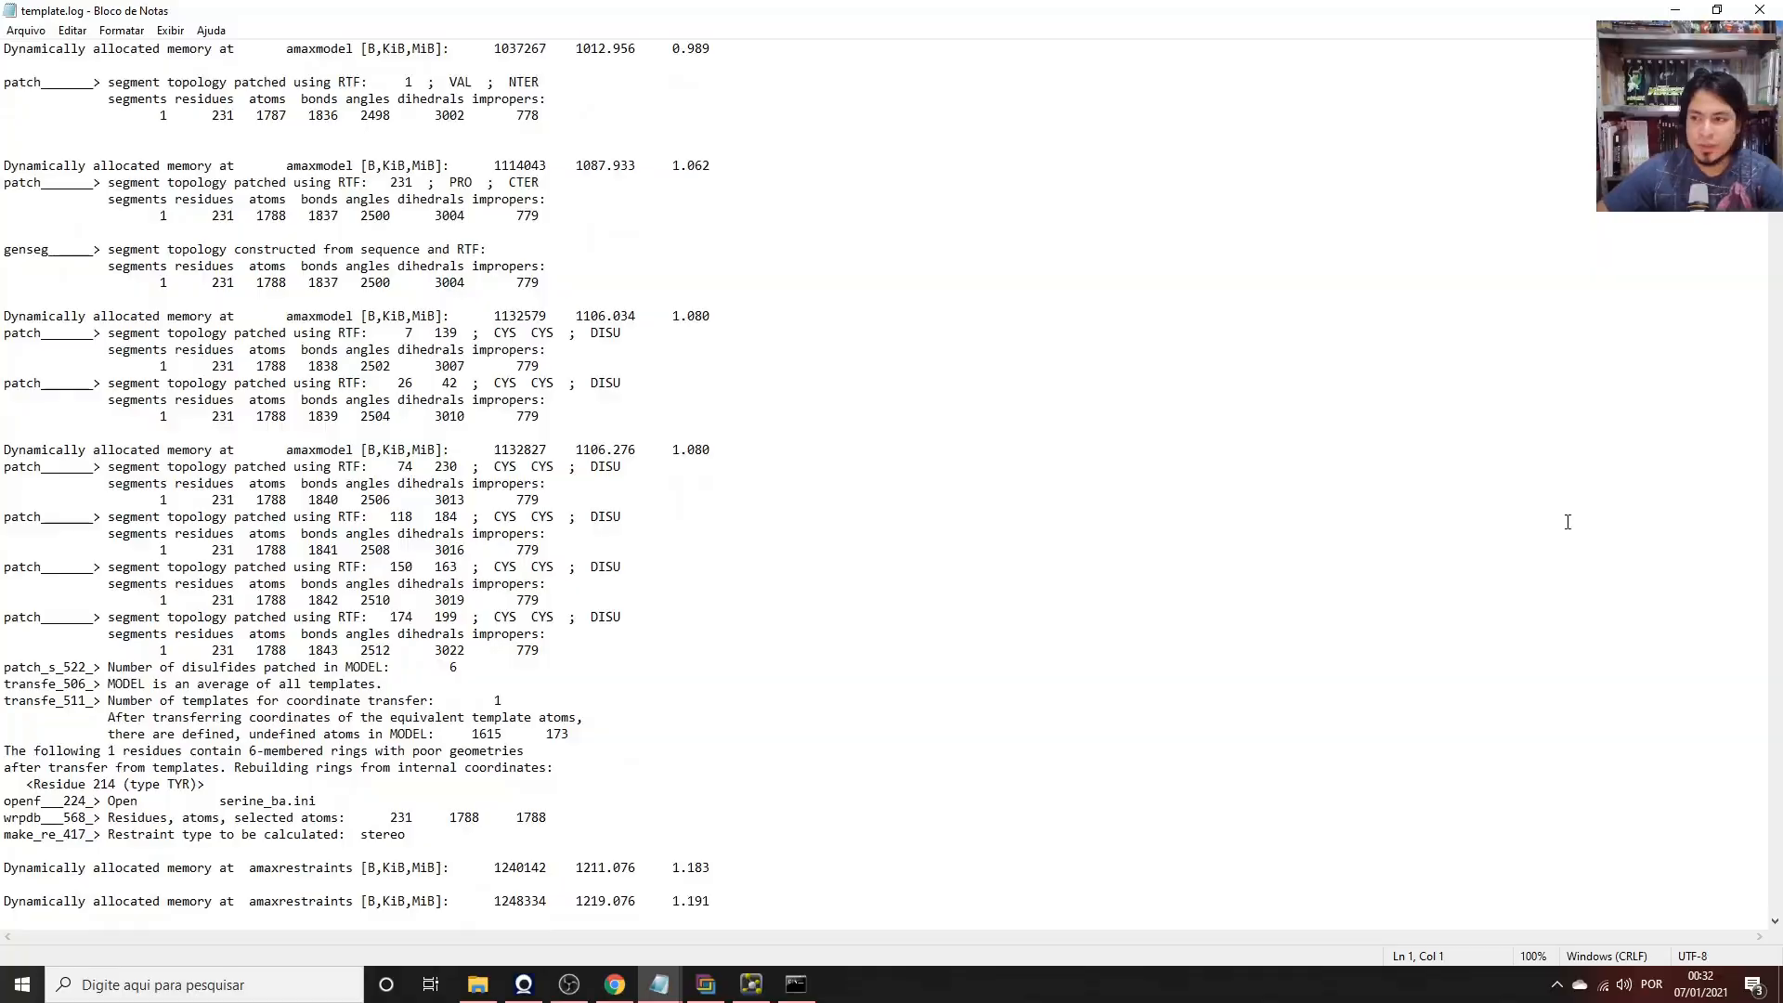
drag(1776, 223, 1770, 920)
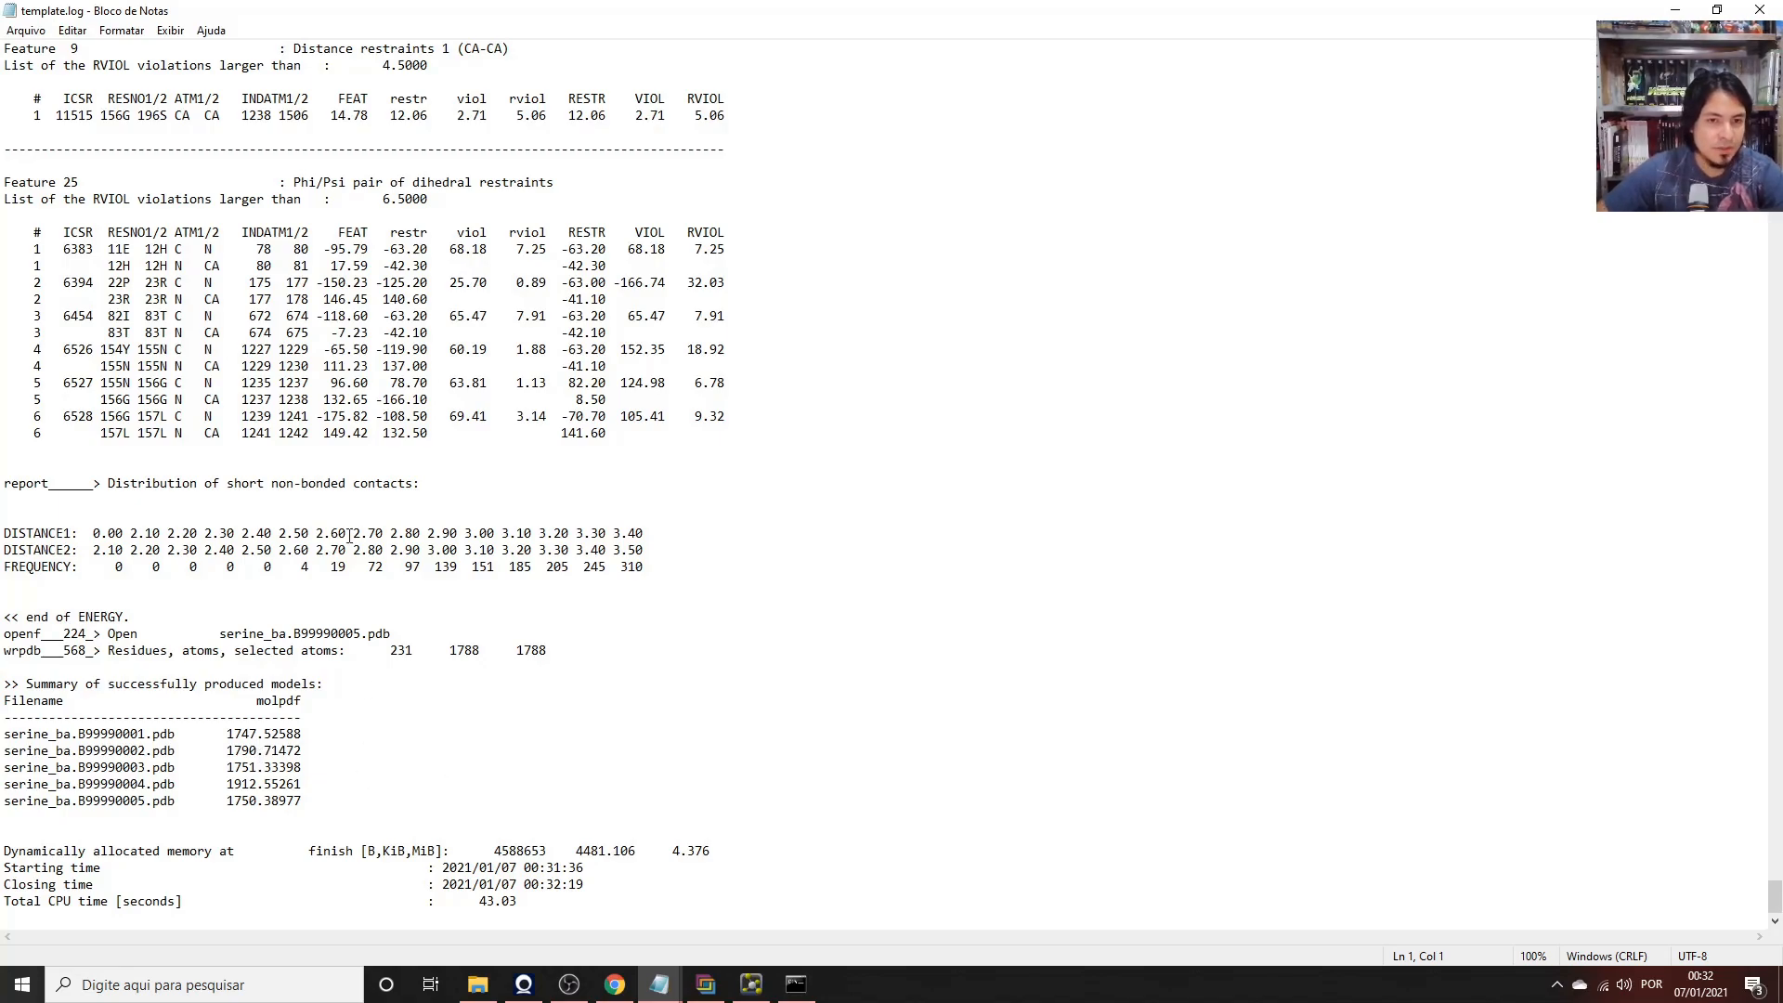
drag(302, 801, 3, 734)
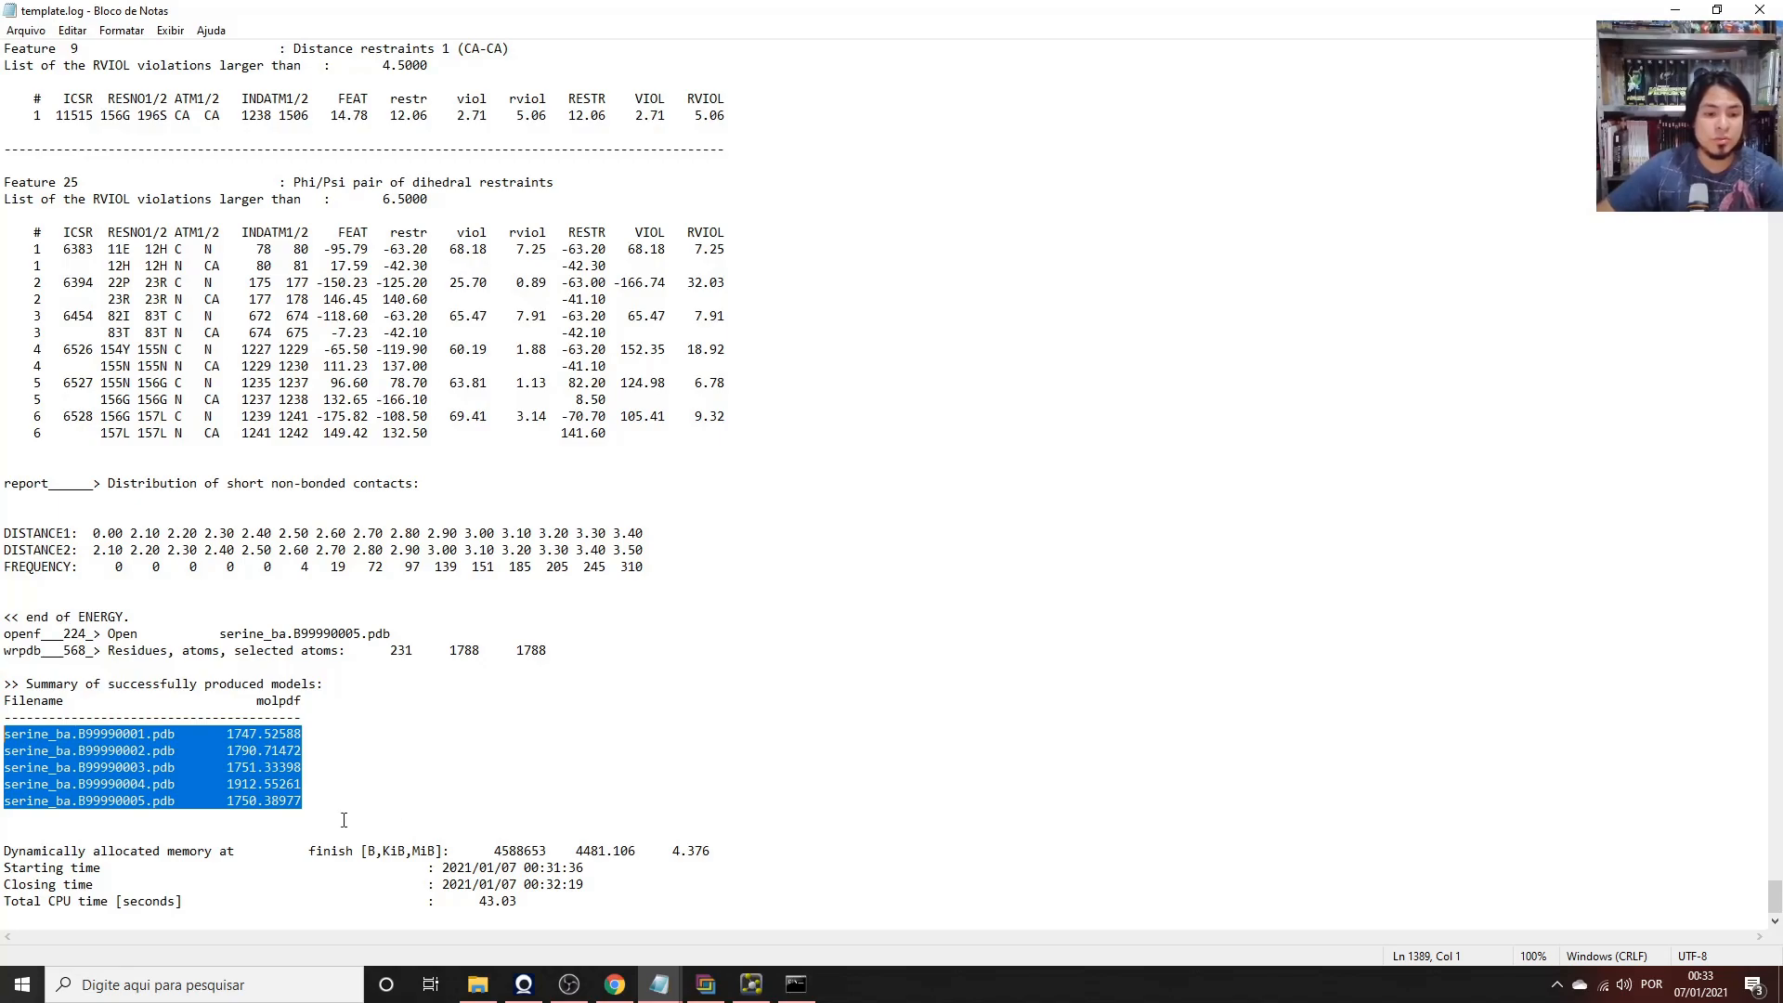
Open serine_ba.B99990001.pdb from the tutorial_modeller folder in PyMOL, add template.pdb to the same session and maximize the window.
key(alt+Tab)
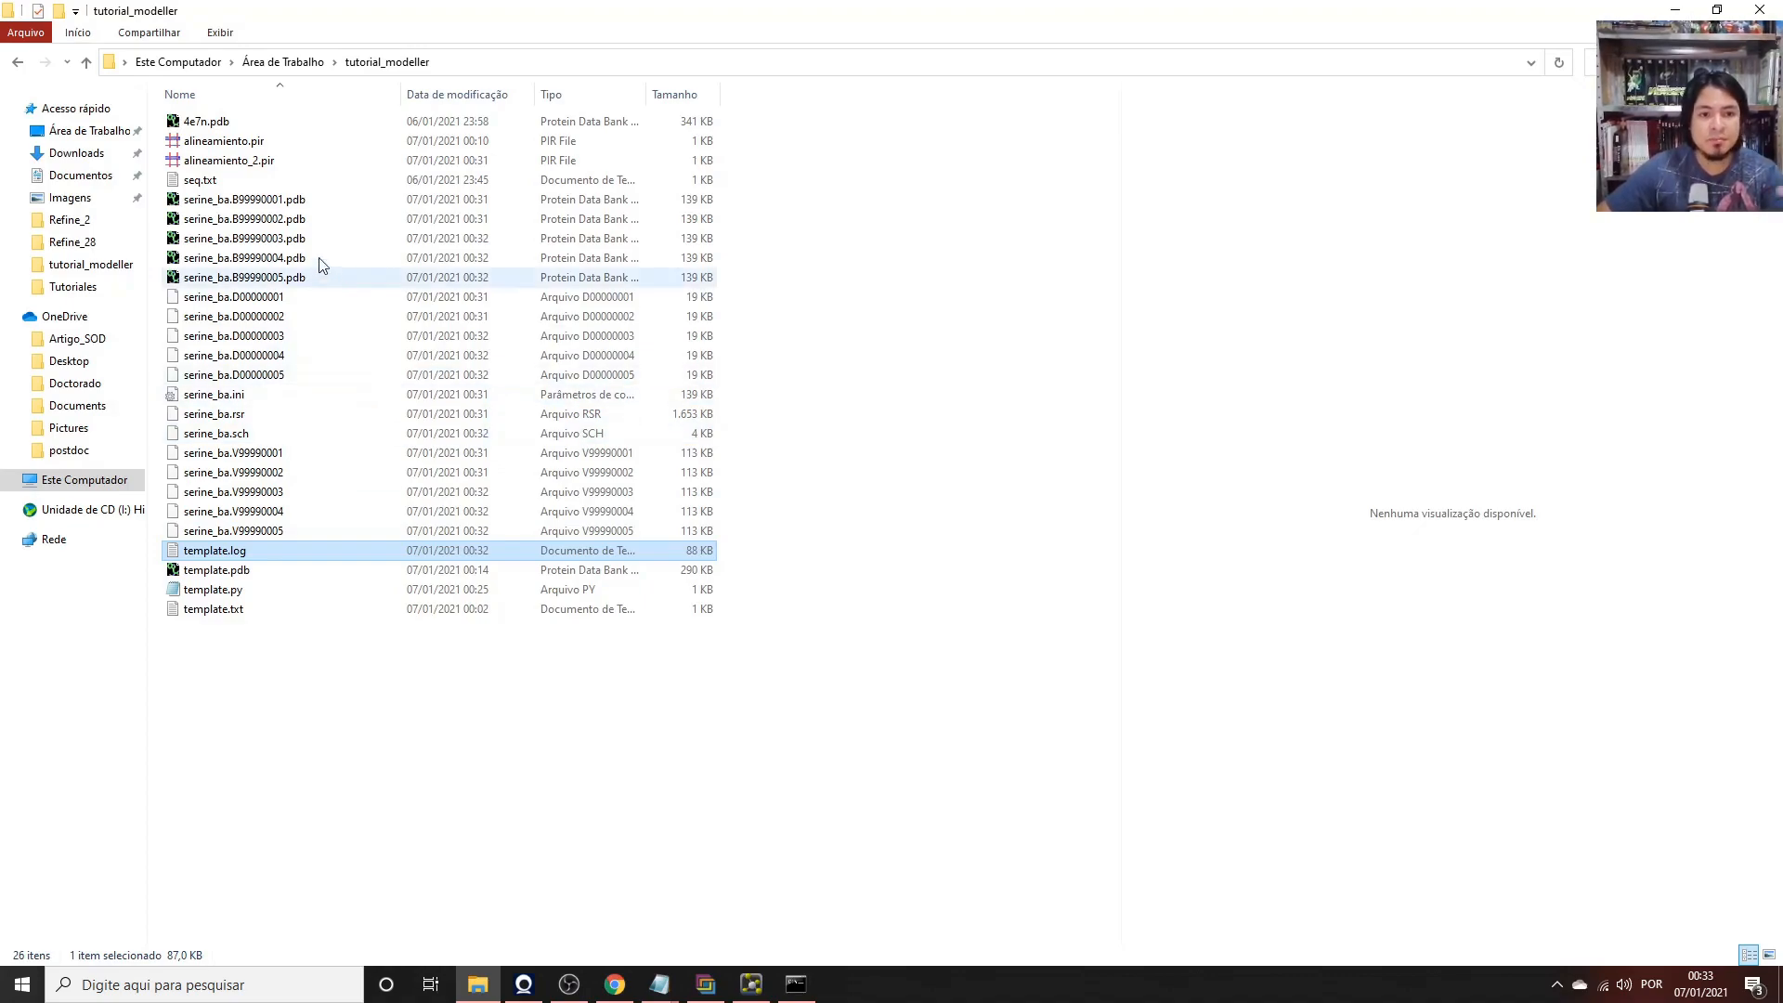
click(286, 201)
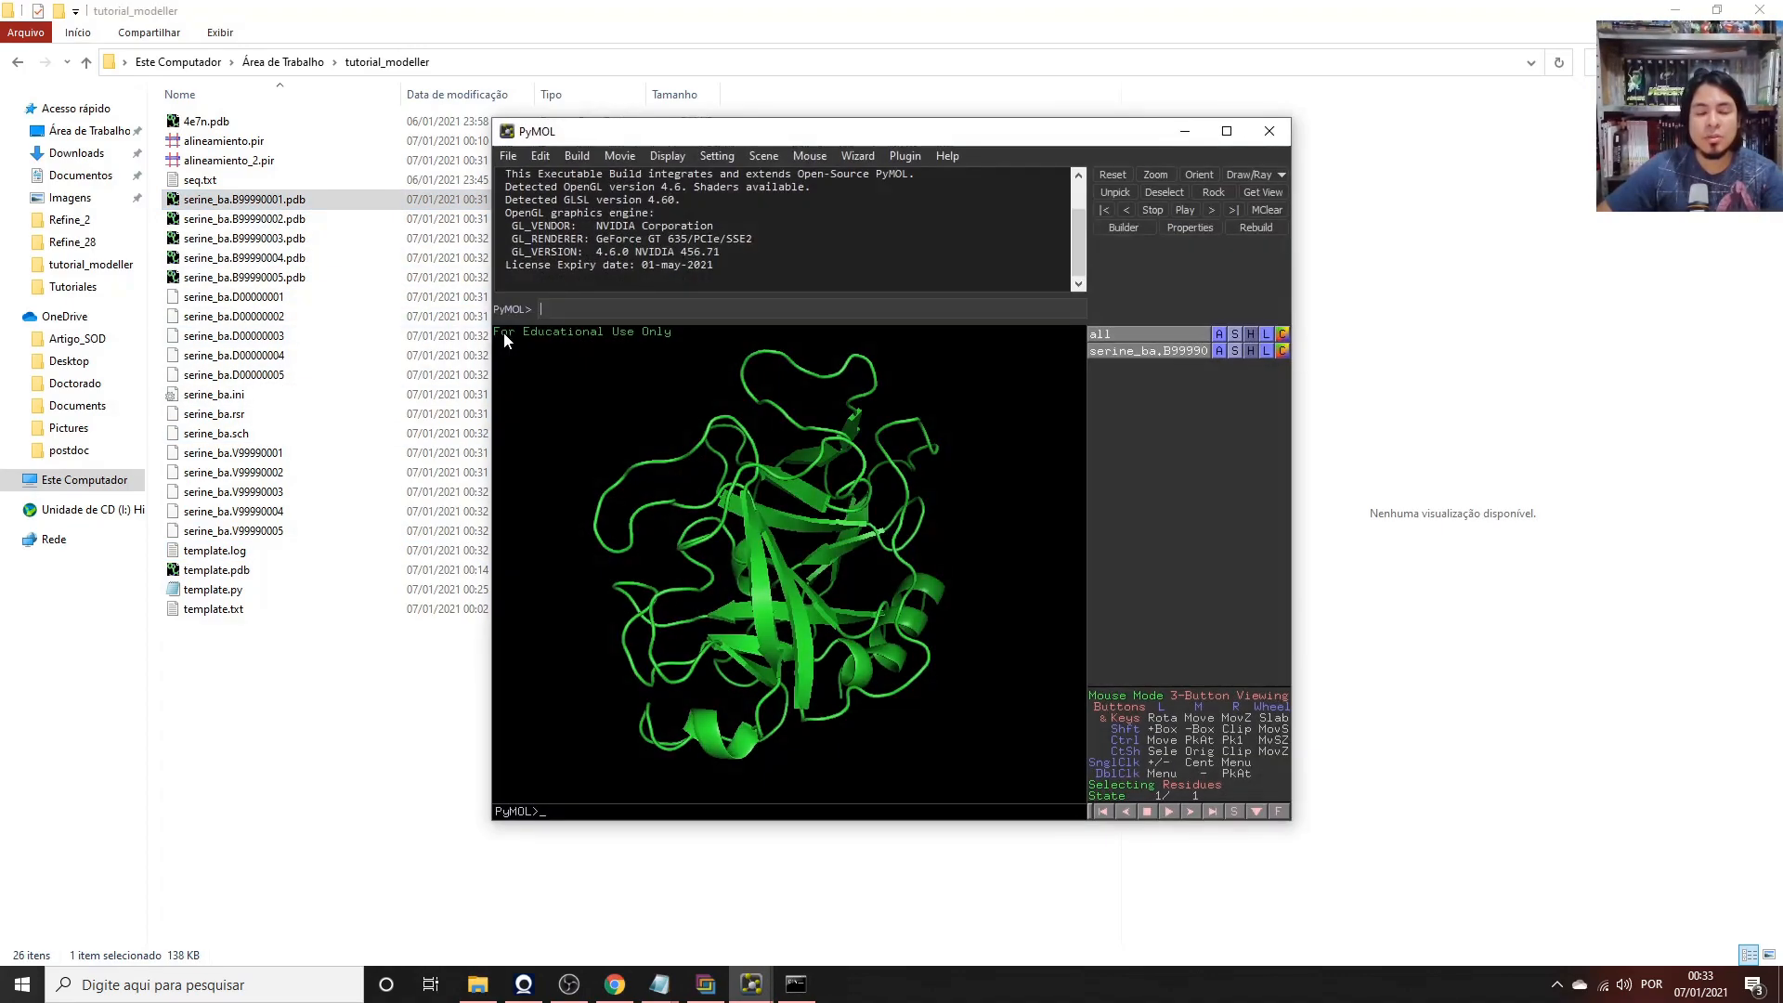
drag(832, 538, 929, 520)
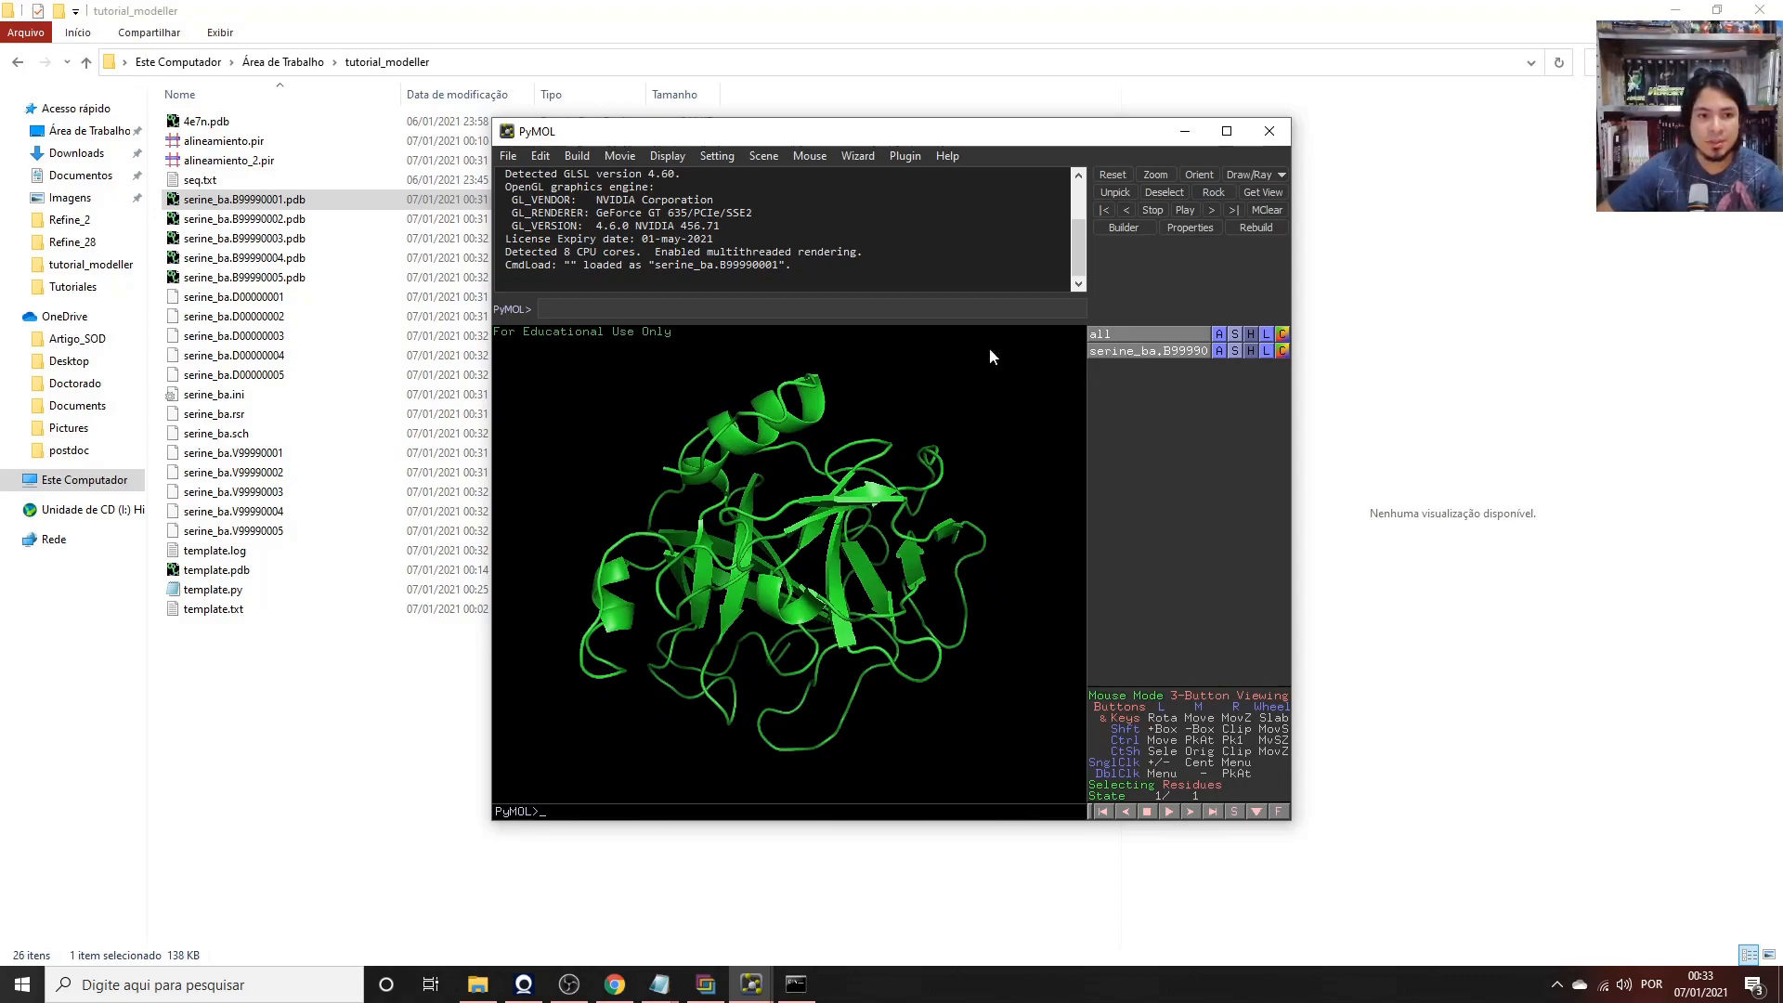
drag(217, 570, 910, 576)
click(1226, 131)
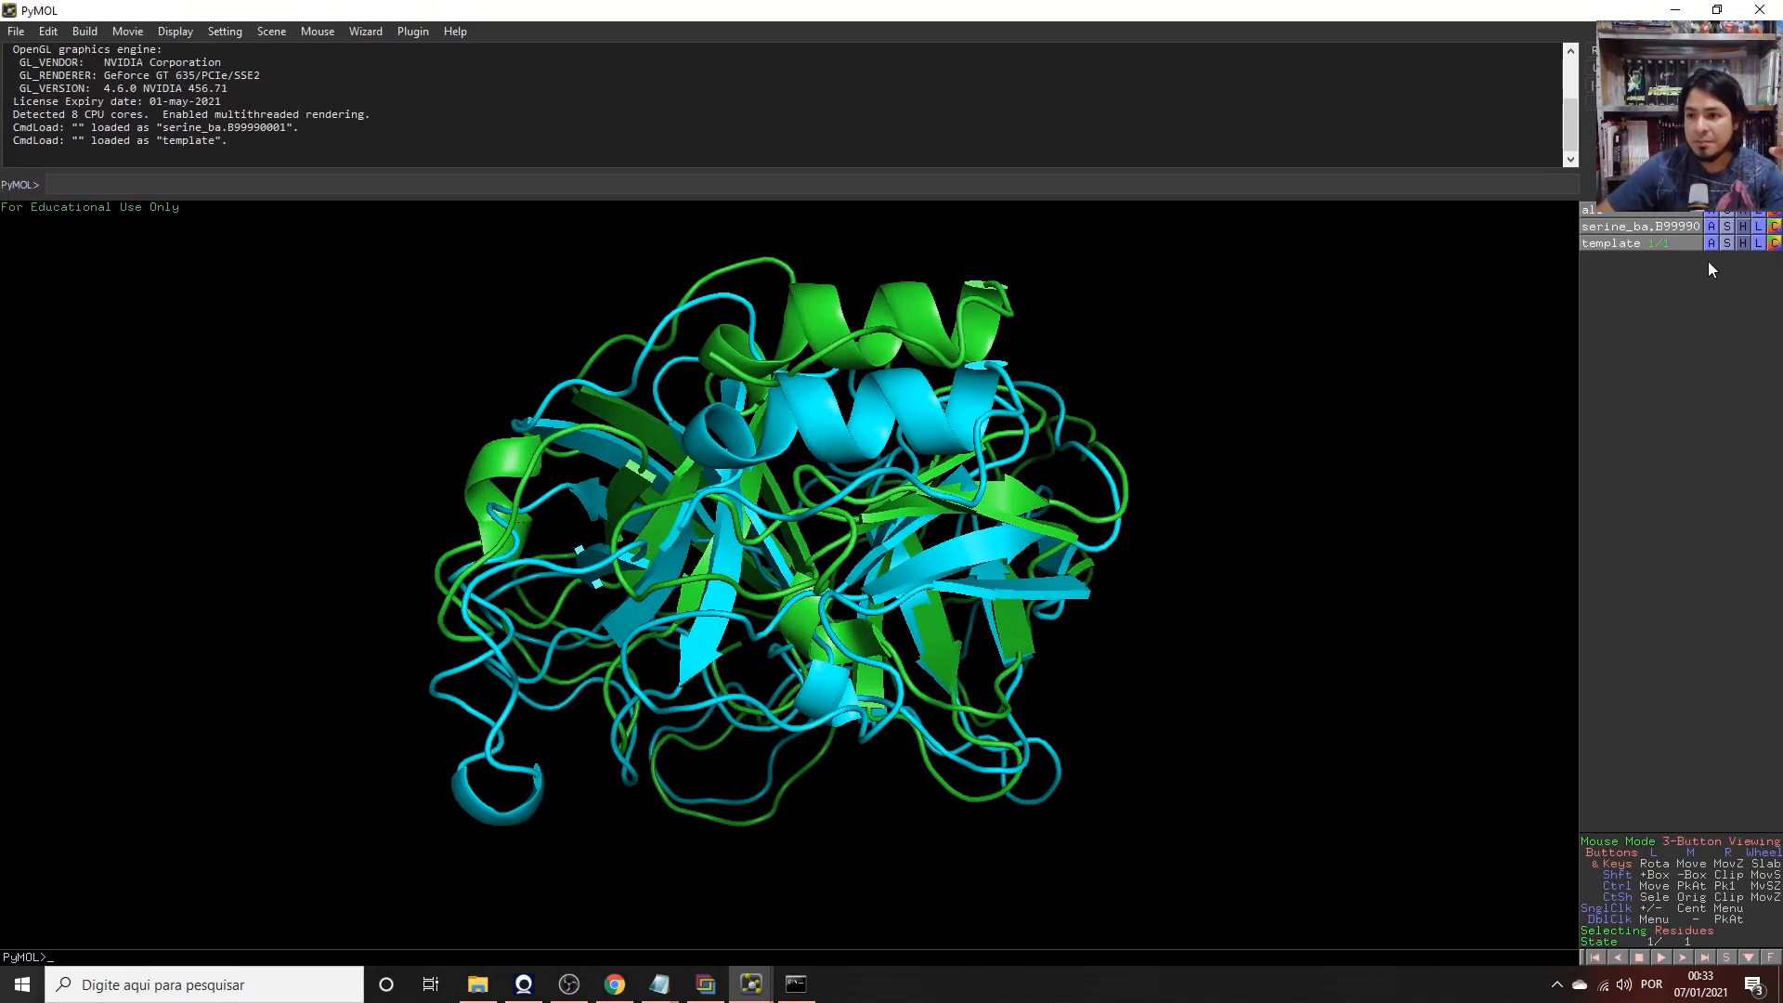
Align the template object to the serine_ba.B99990001 molecule using the alpha carbons.
click(1707, 241)
mouse_move(1665, 432)
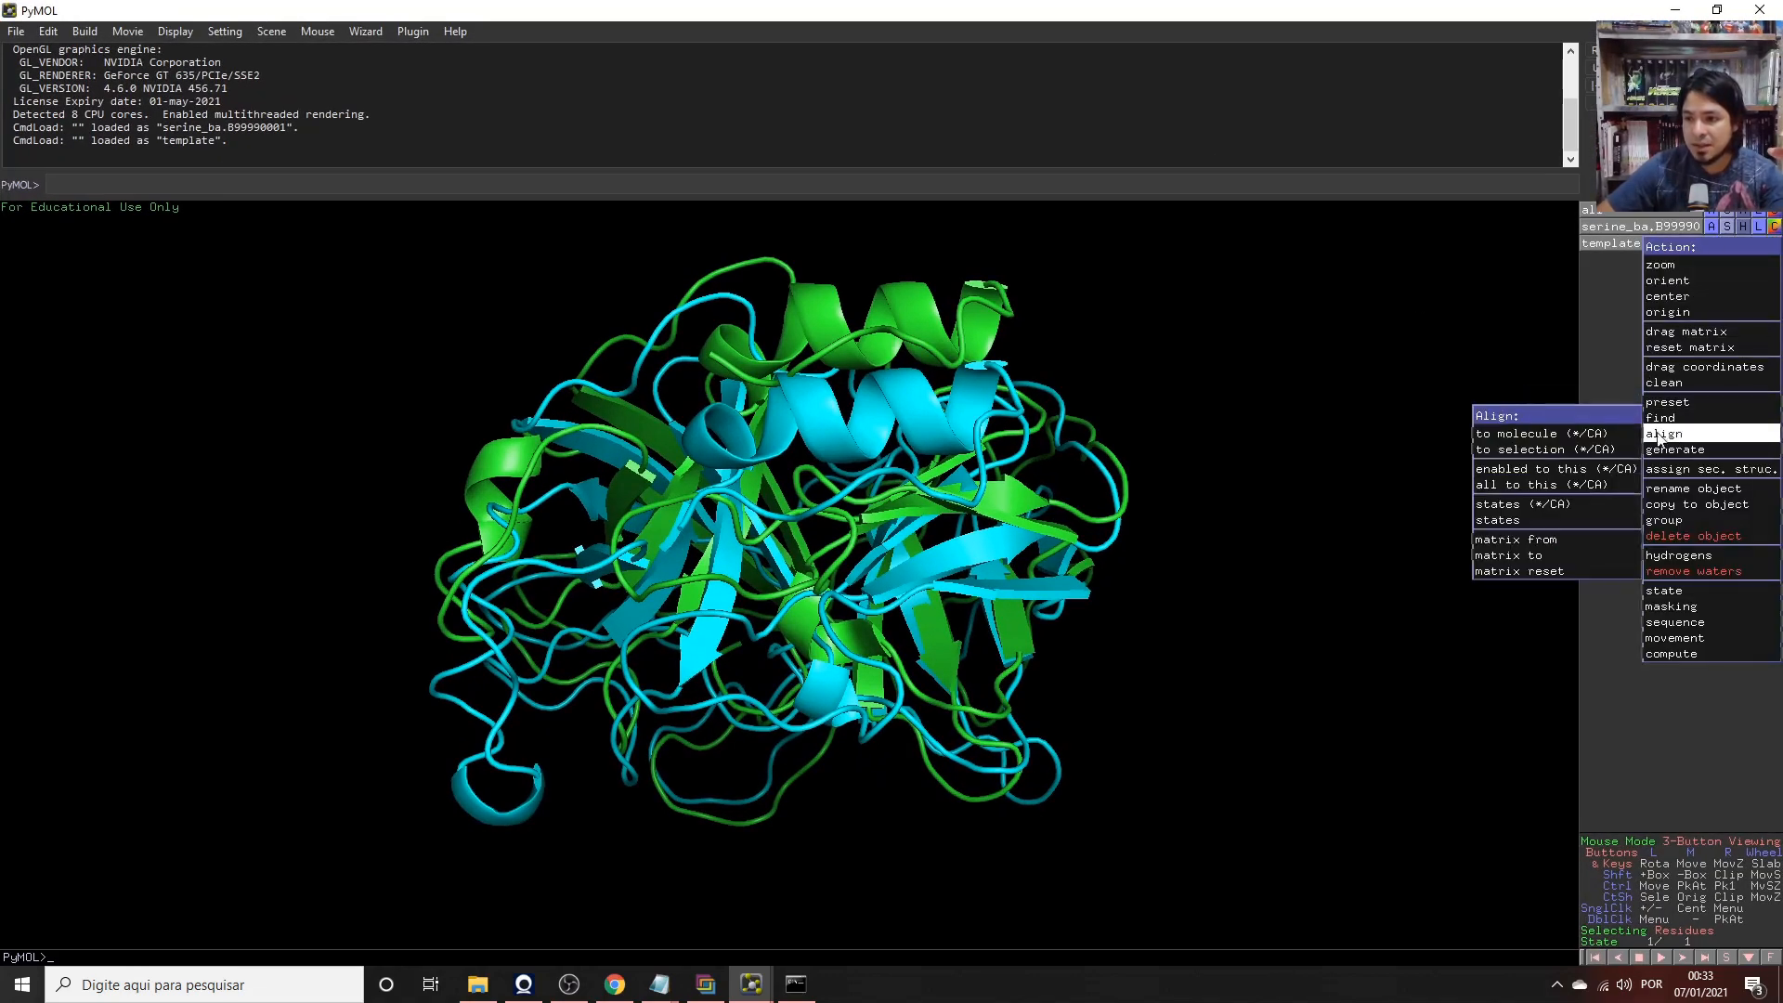
mouse_move(1508, 442)
click(1423, 433)
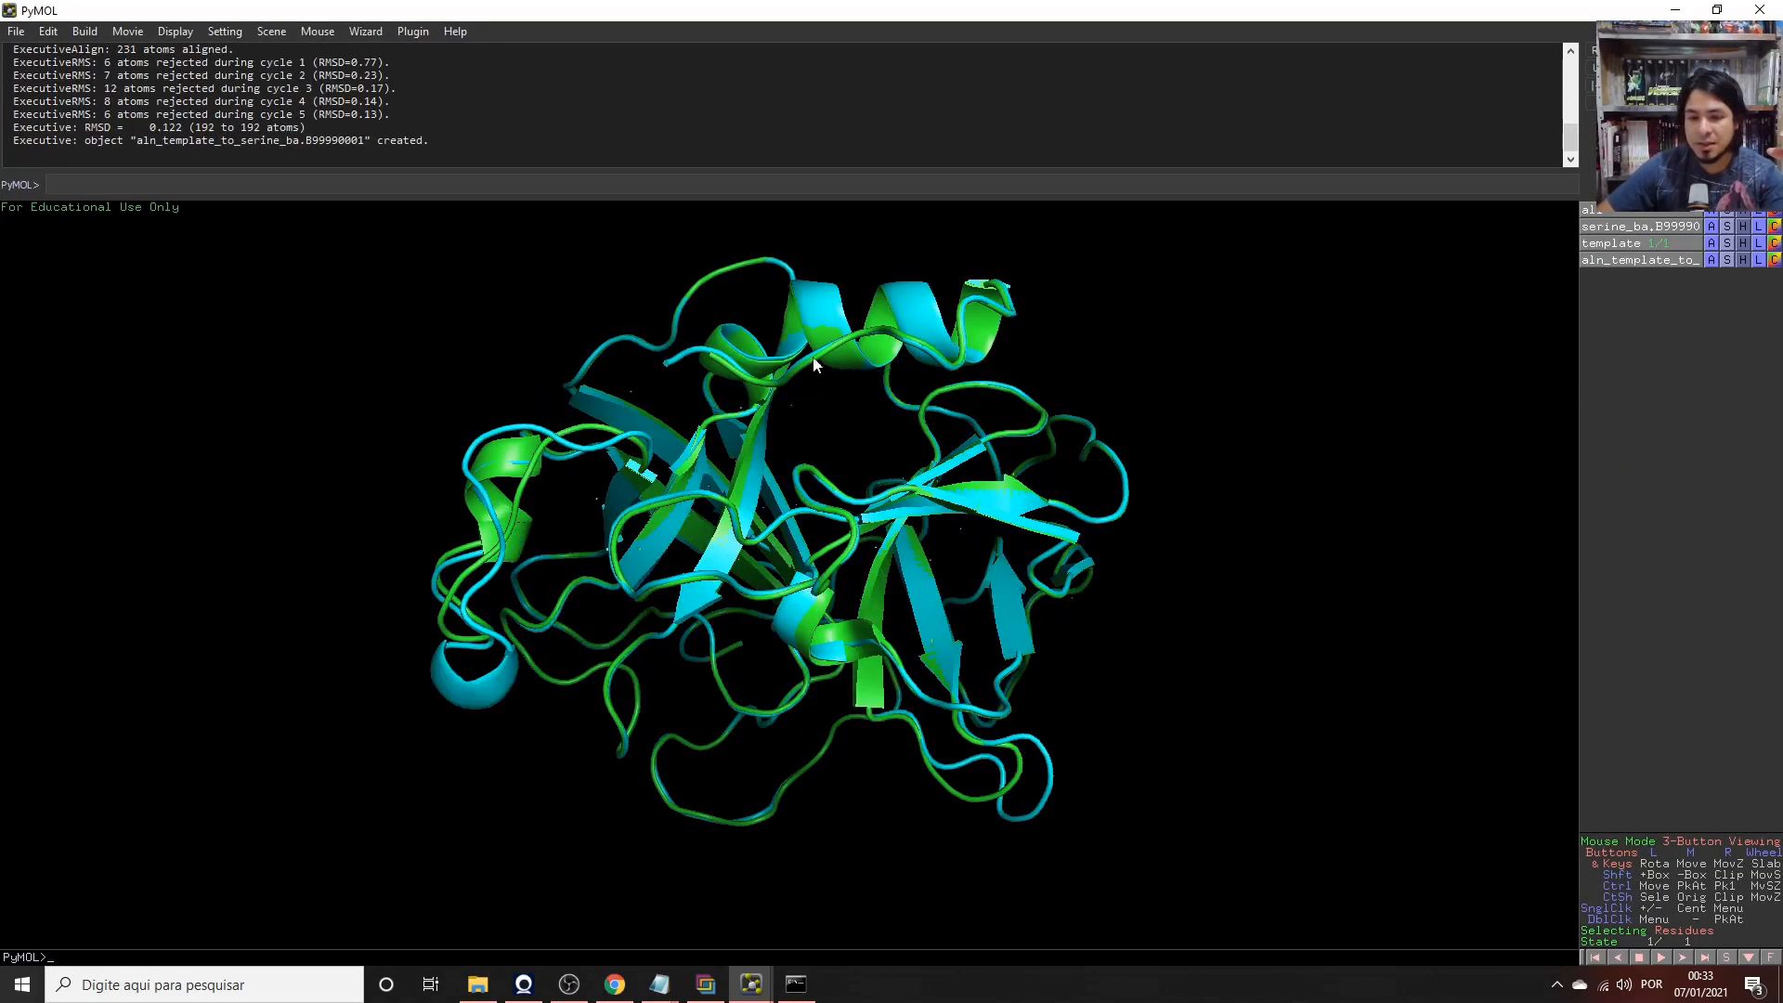
Examine the superposed model and template from several angles, comparing their helices and loops, and minimize PyMOL.
drag(826, 339, 570, 509)
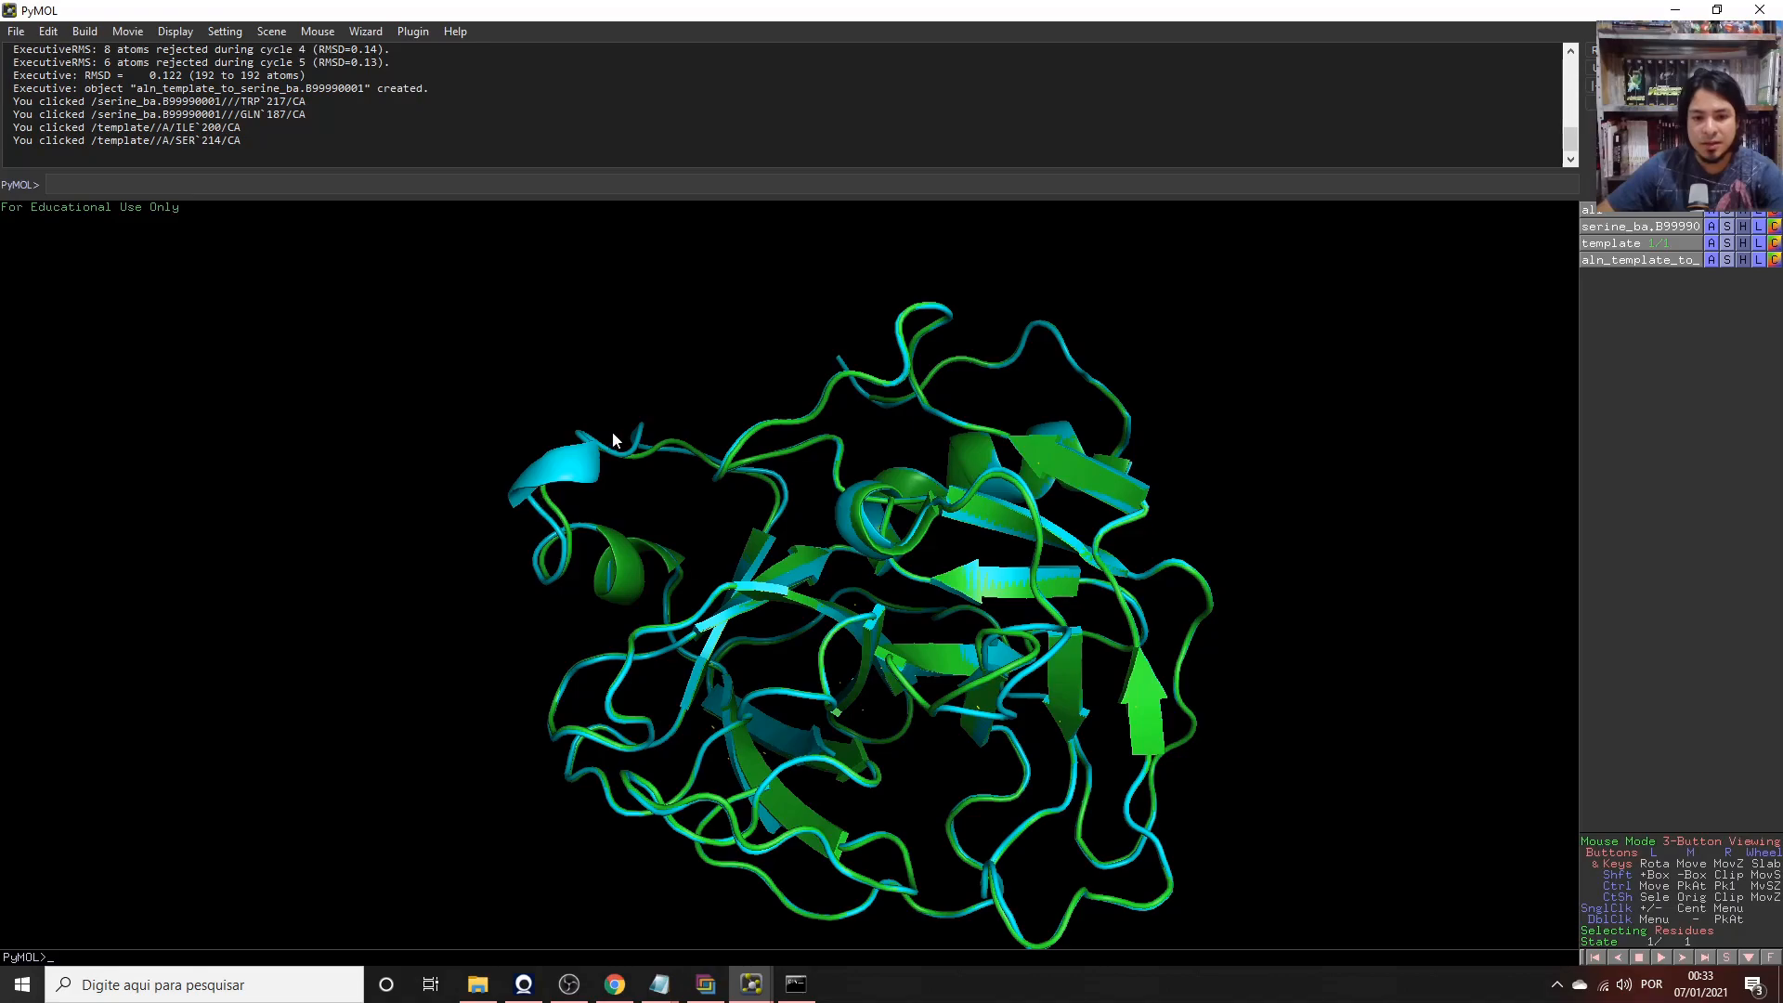
drag(586, 430, 618, 681)
drag(858, 531, 665, 444)
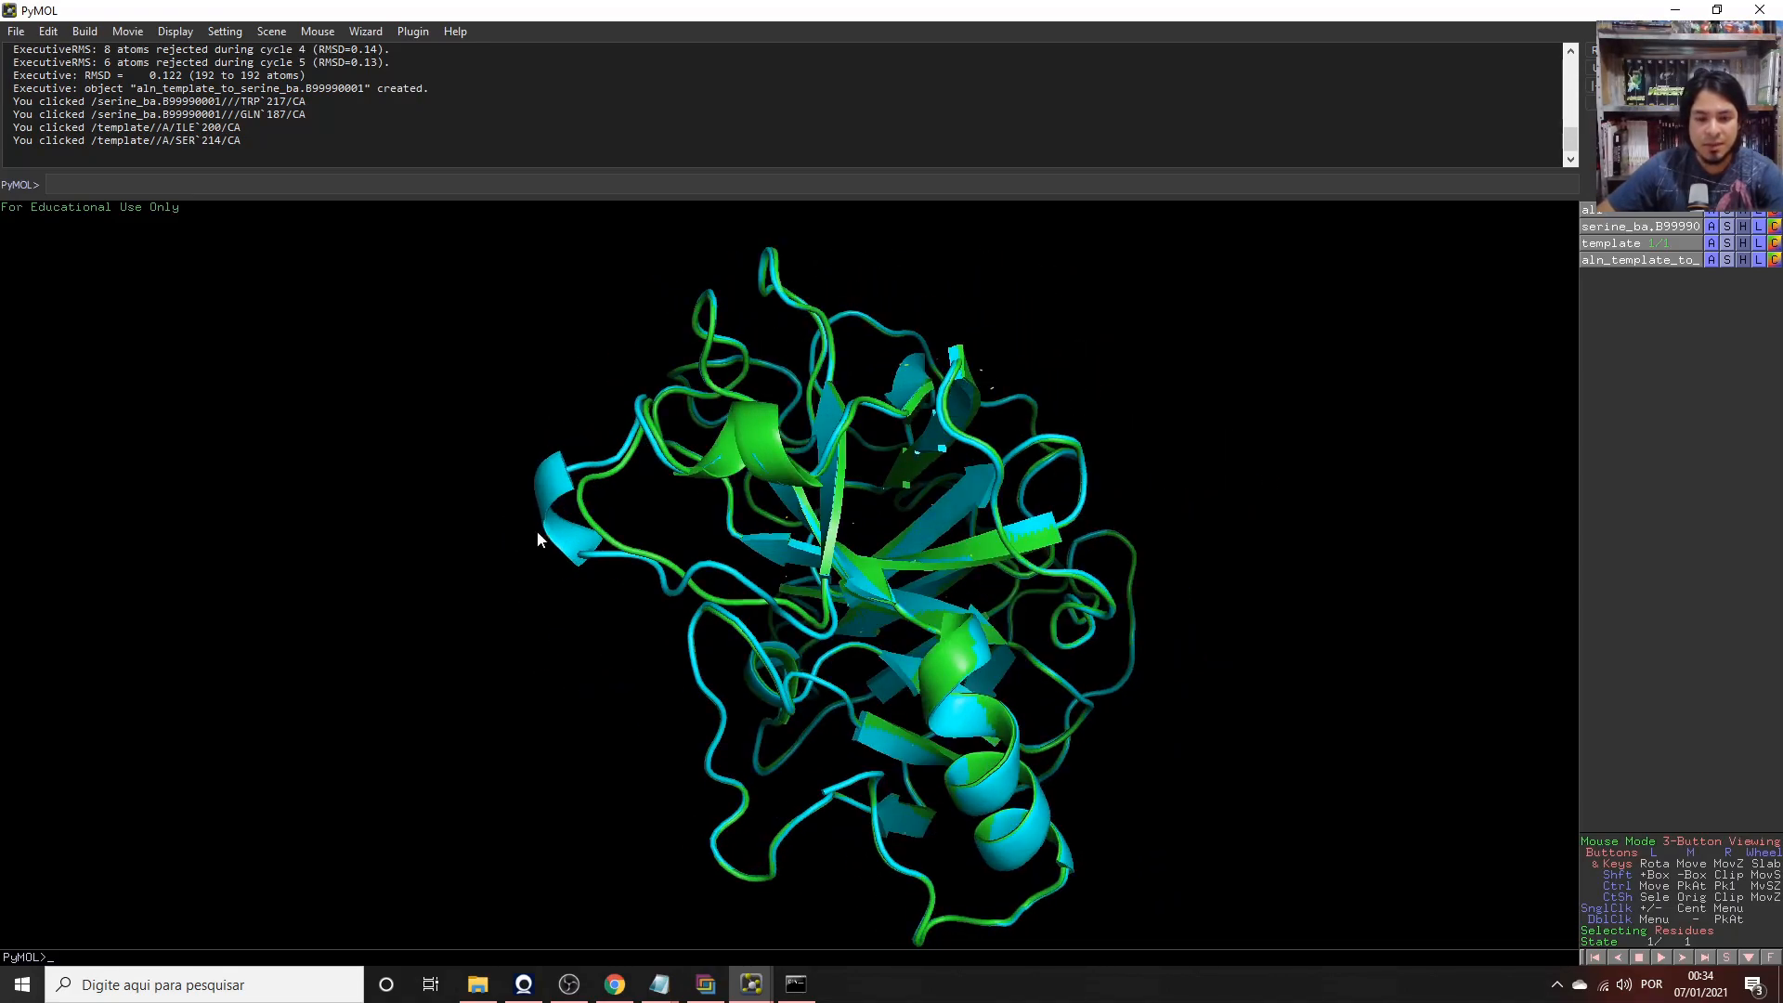
drag(769, 745, 804, 584)
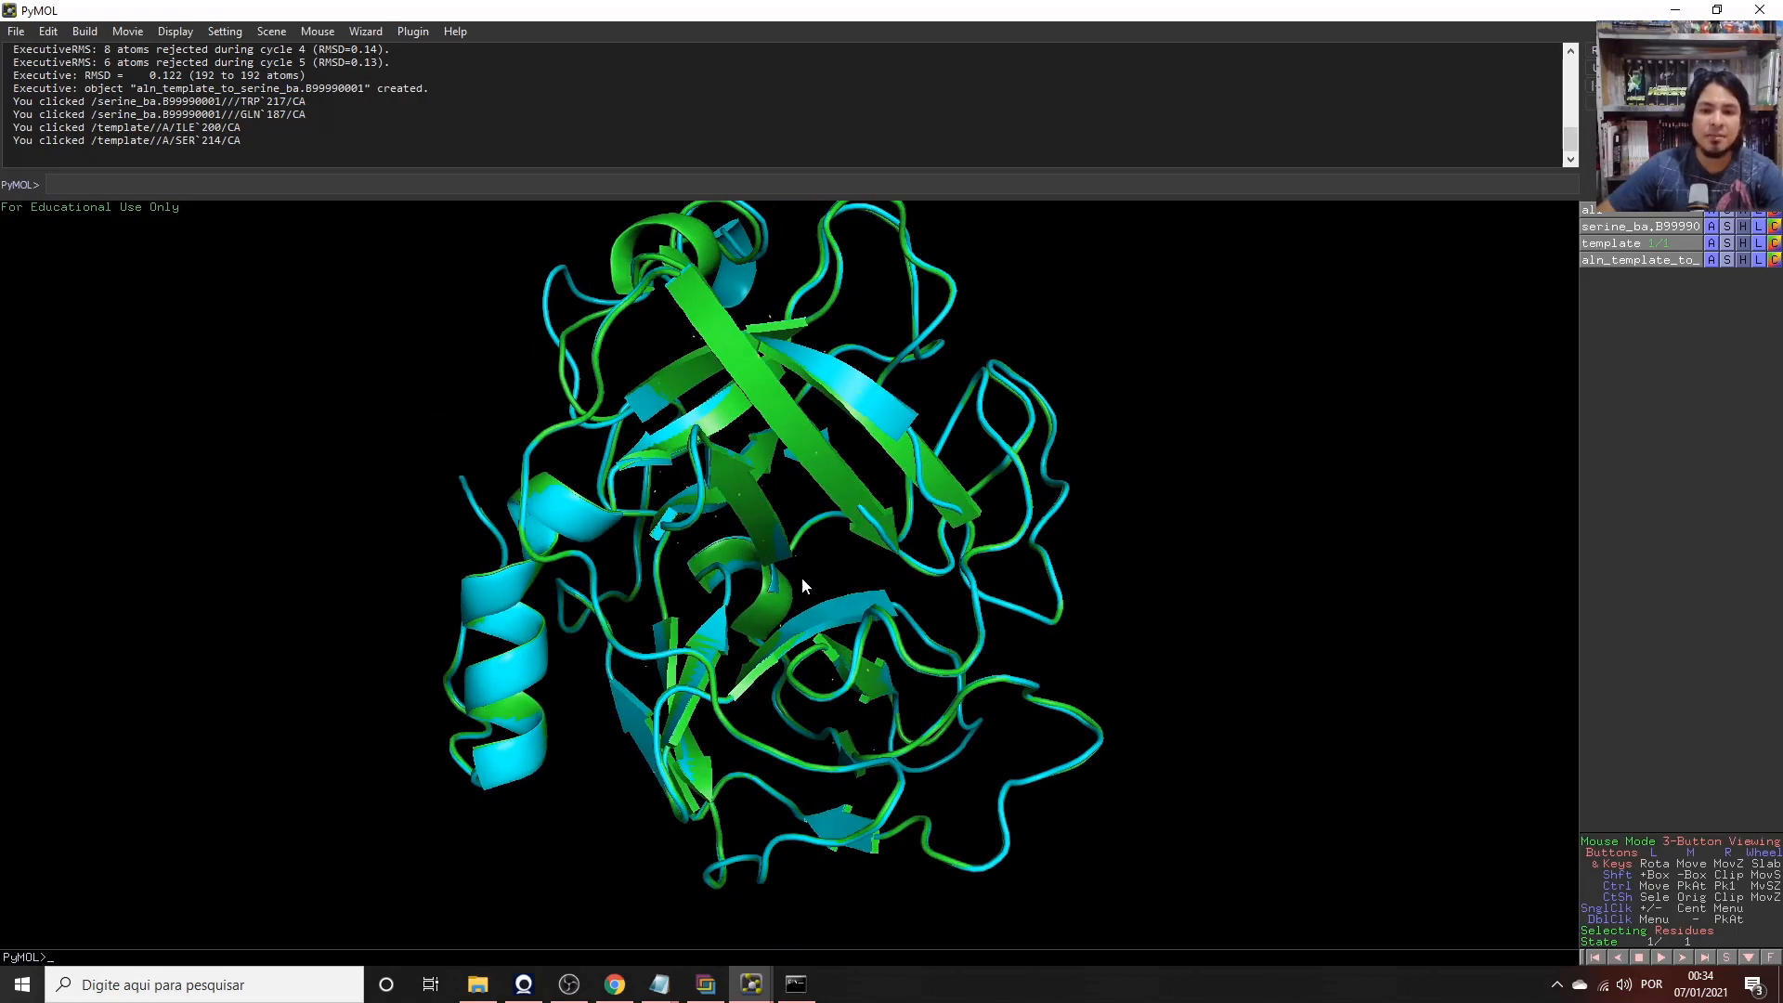
click(753, 526)
drag(750, 522, 595, 734)
click(751, 985)
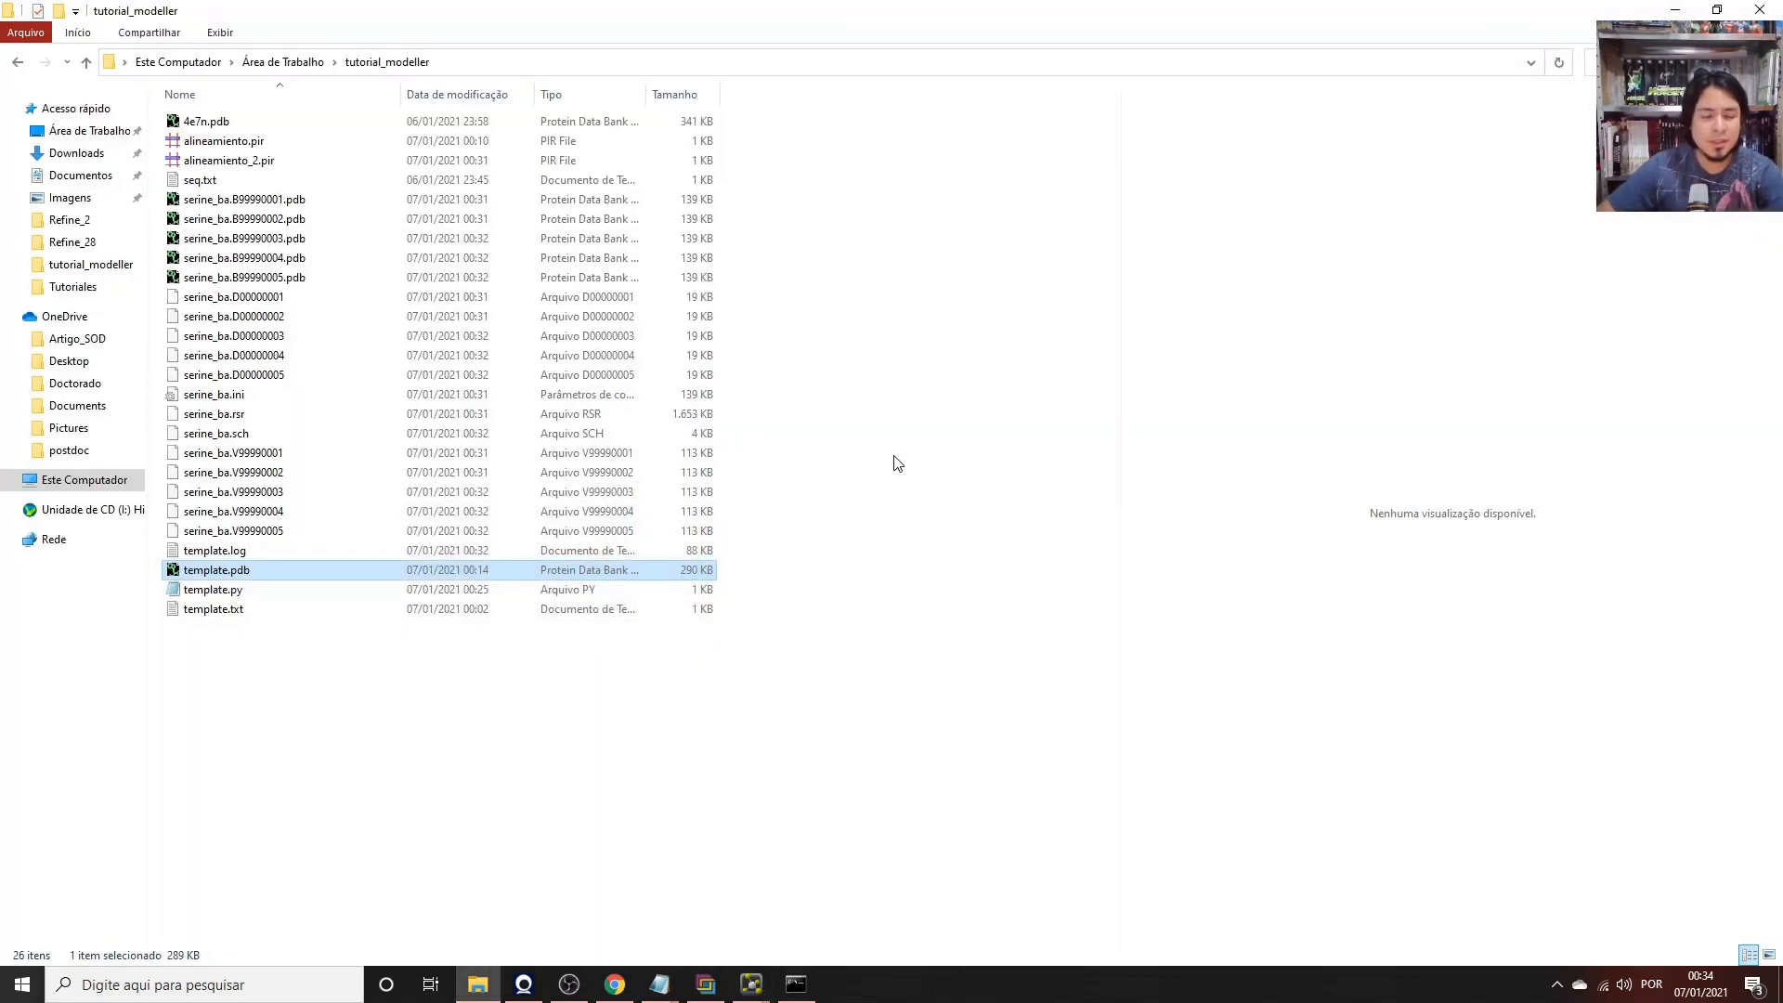
Minimize the tutorial folder and open the template.py script stored on the desktop in a maximized Notepad window.
click(1670, 13)
double_click(116, 650)
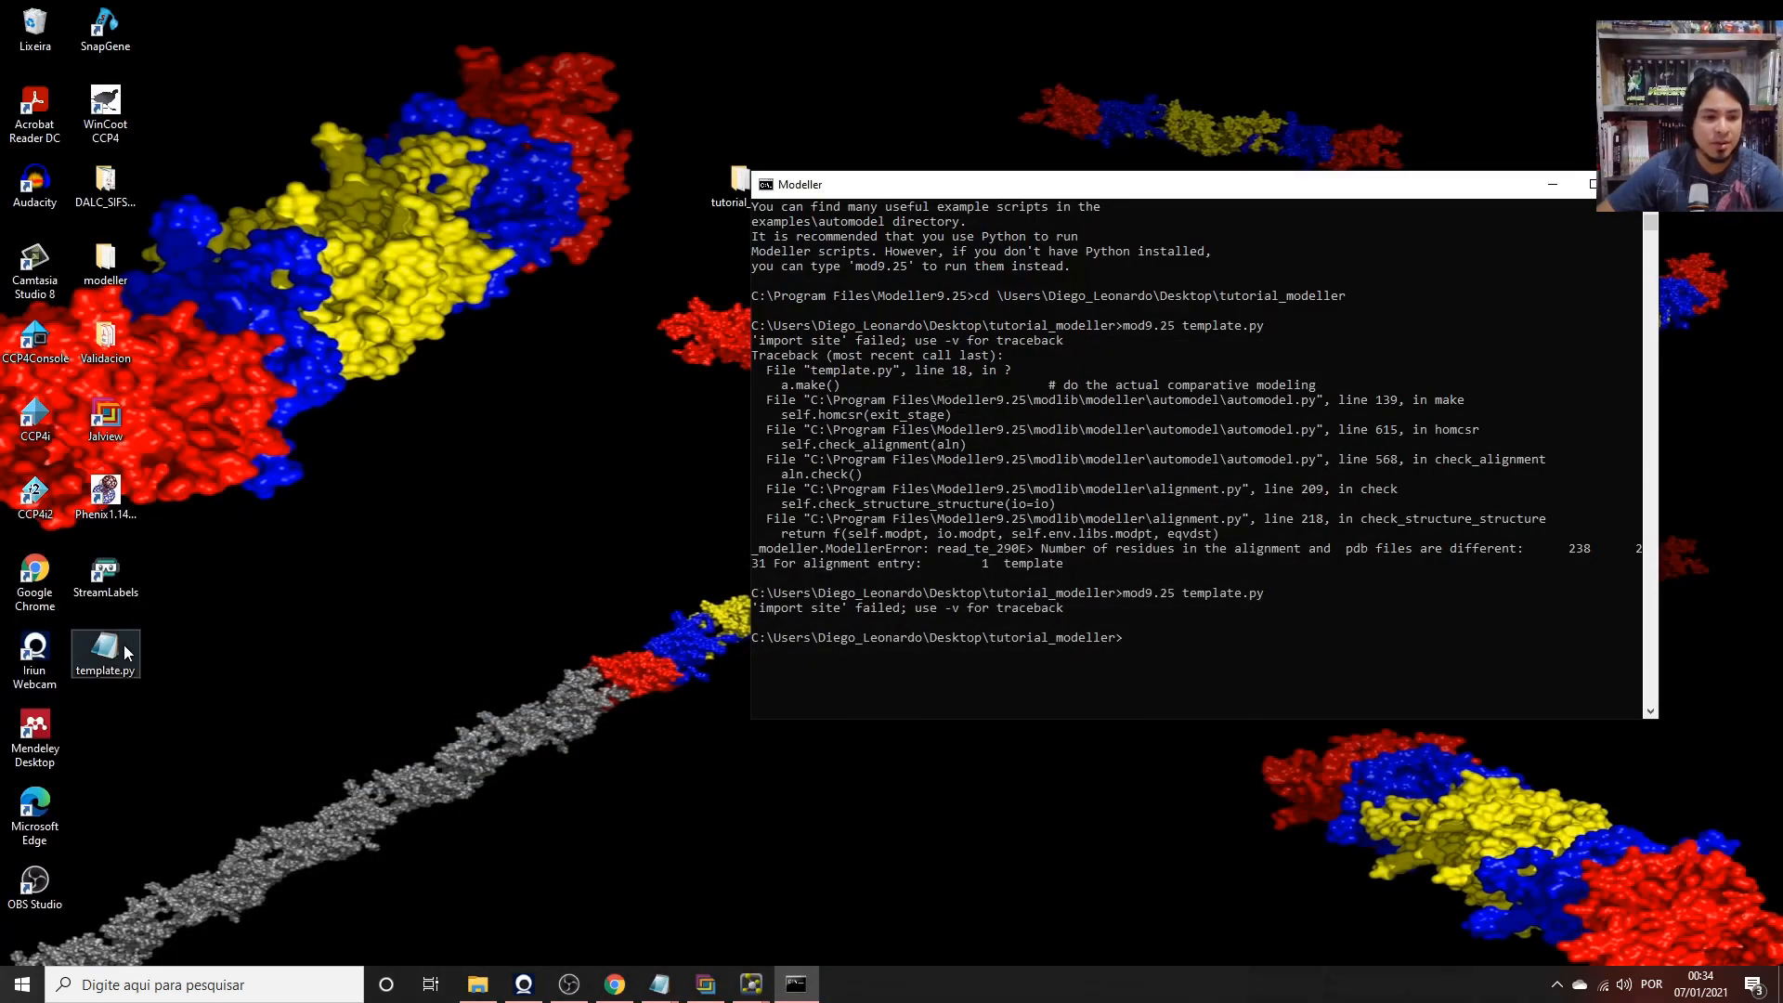
click(1234, 264)
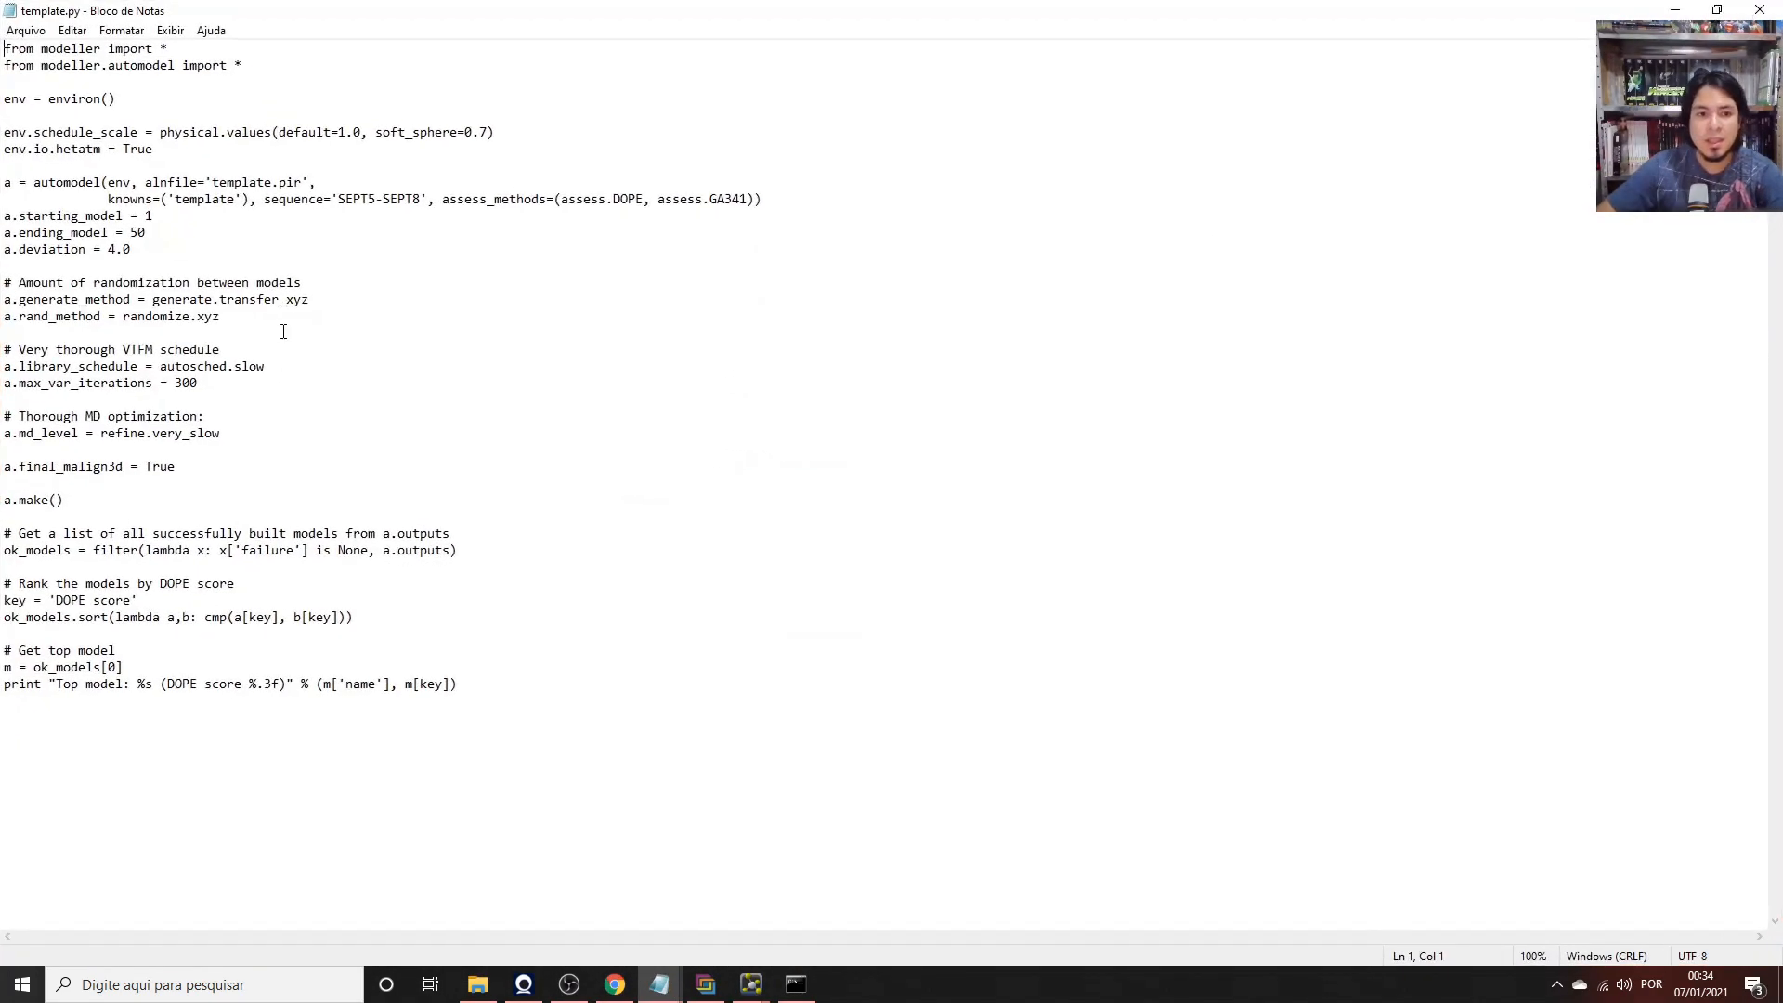
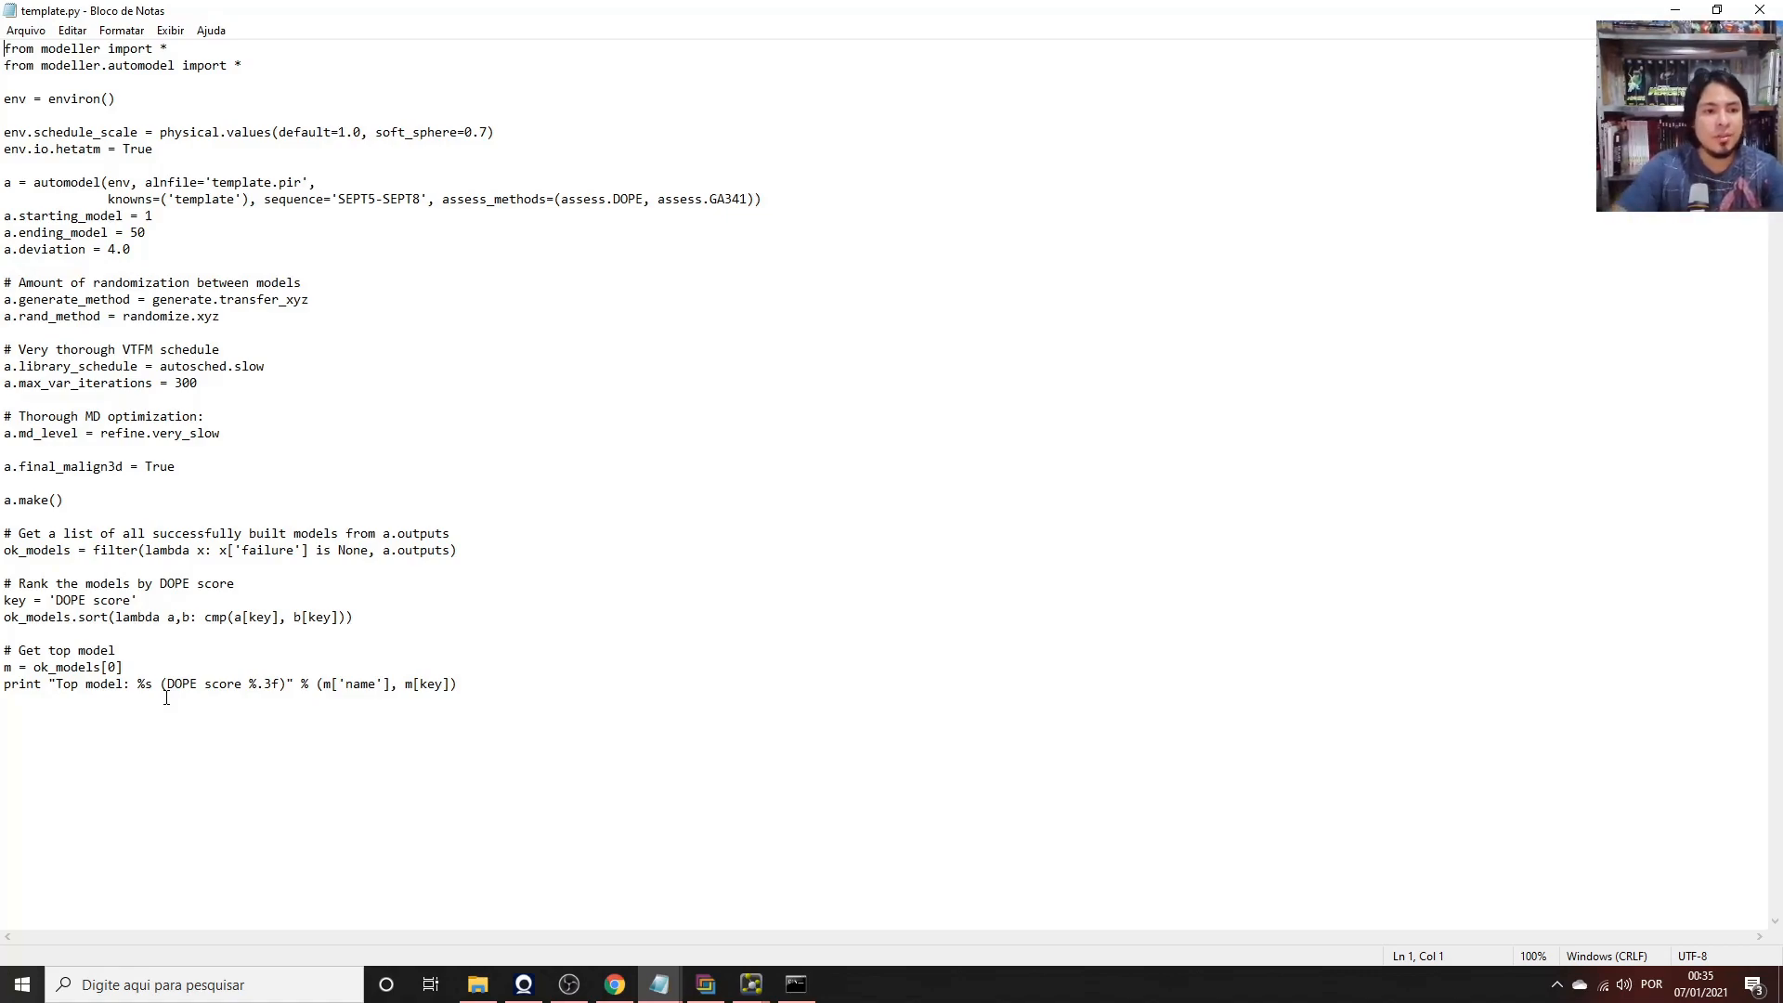
Examine the script's ending_model and deviation values and its thorough MD optimization setting.
drag(147, 232, 129, 232)
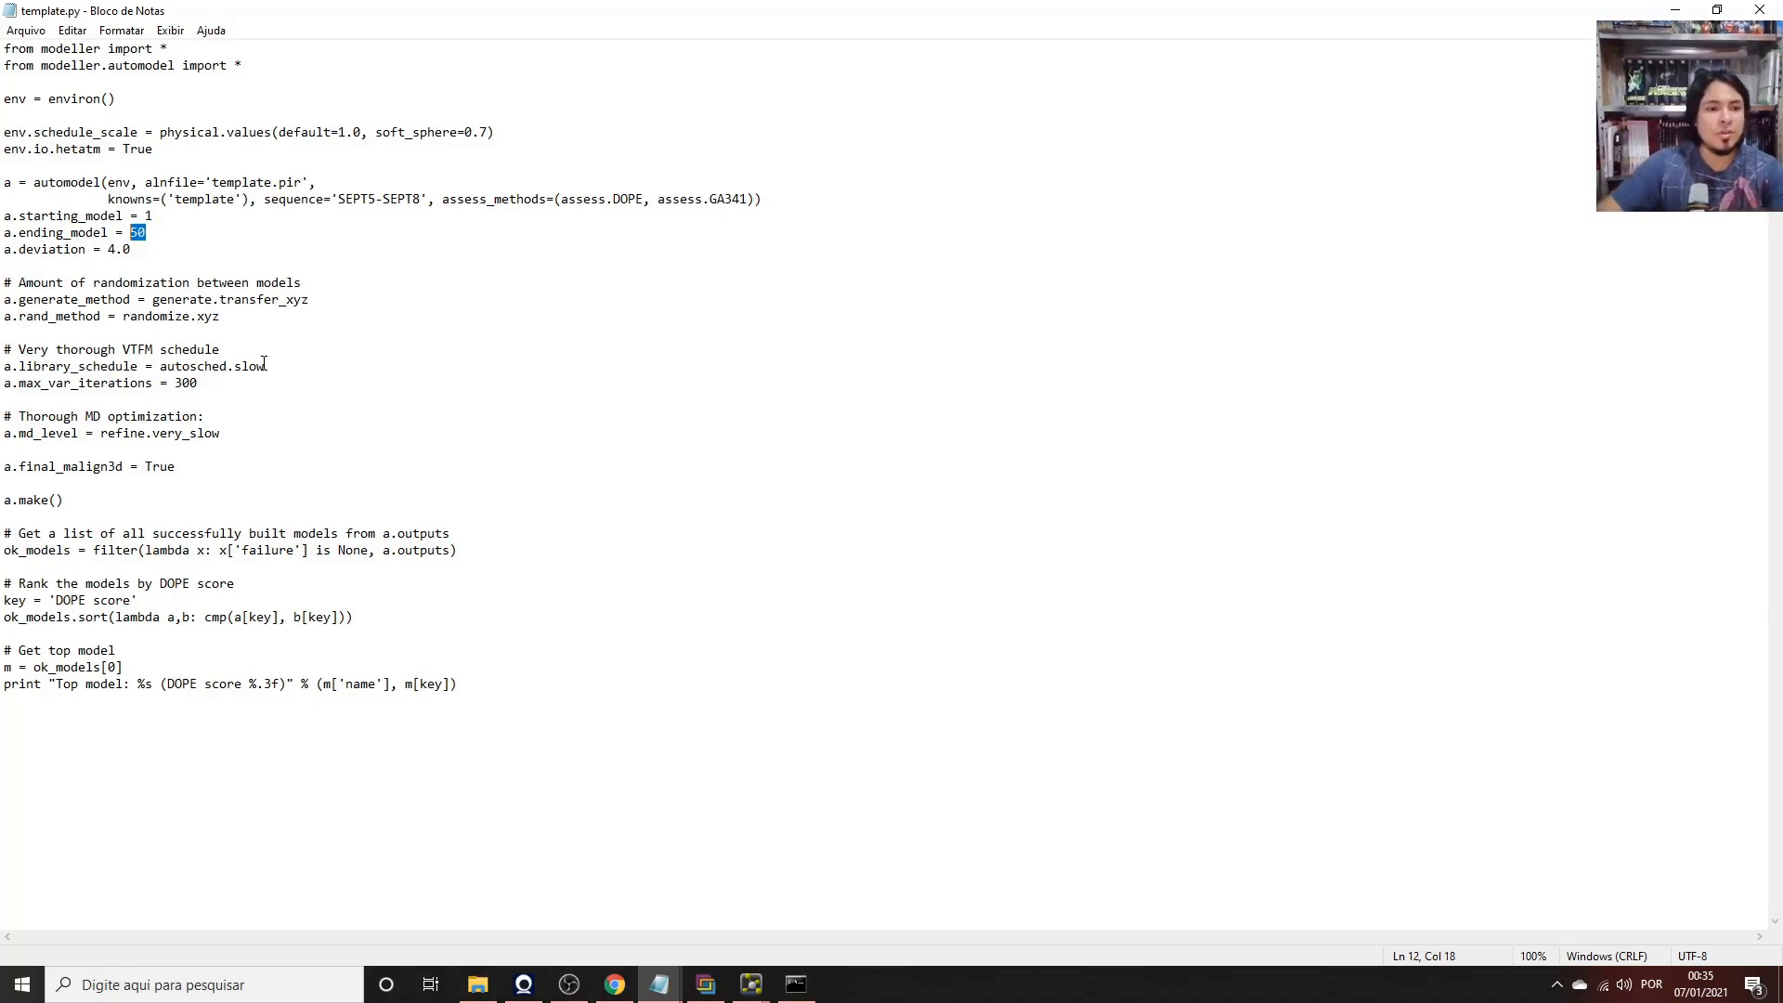
drag(141, 251, 5, 251)
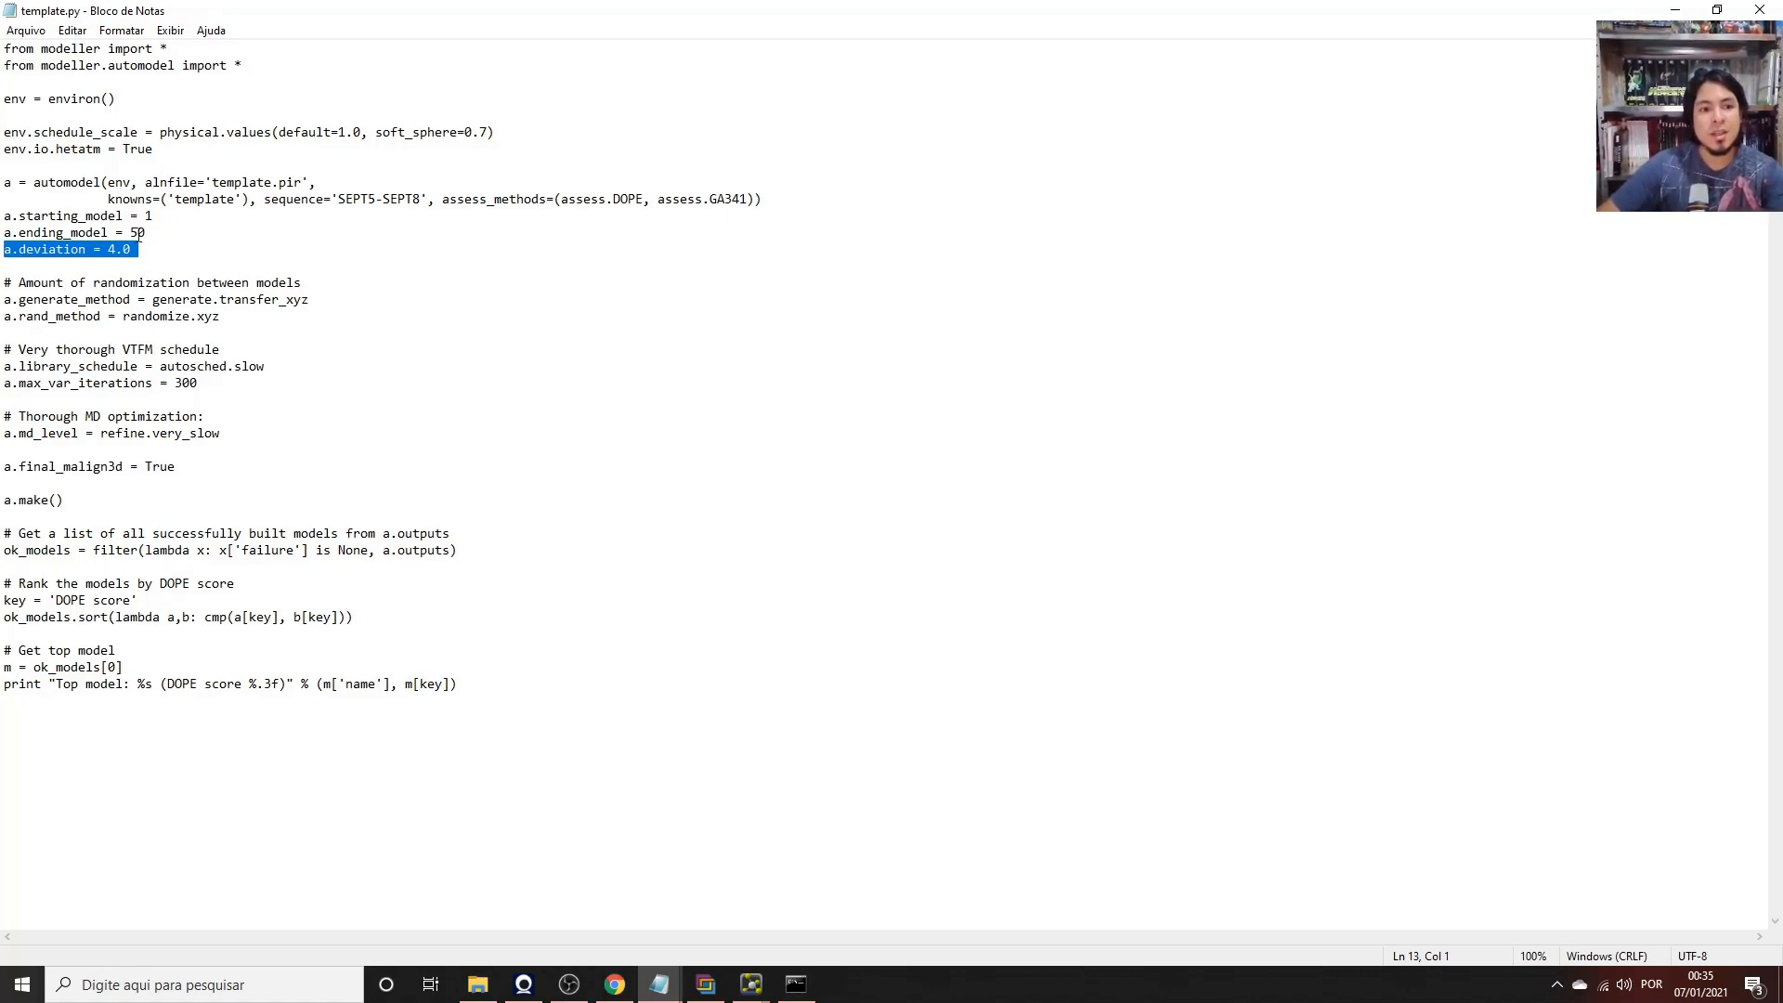
click(153, 234)
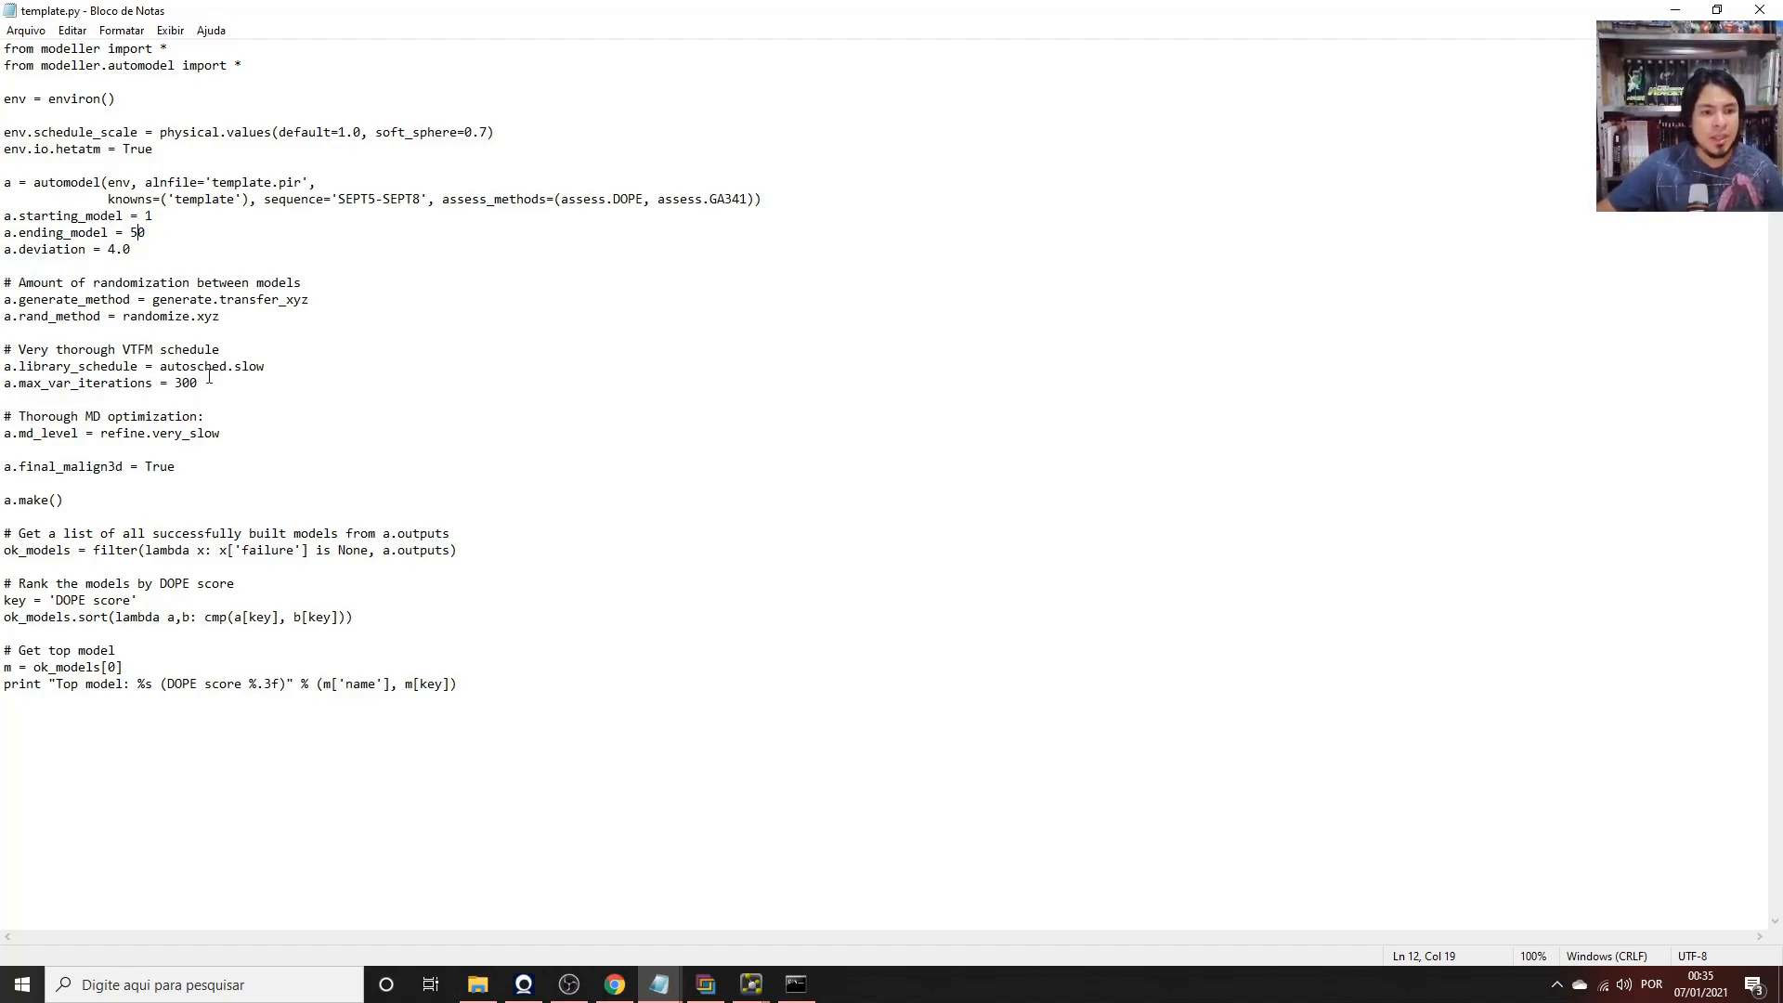
drag(217, 414, 19, 418)
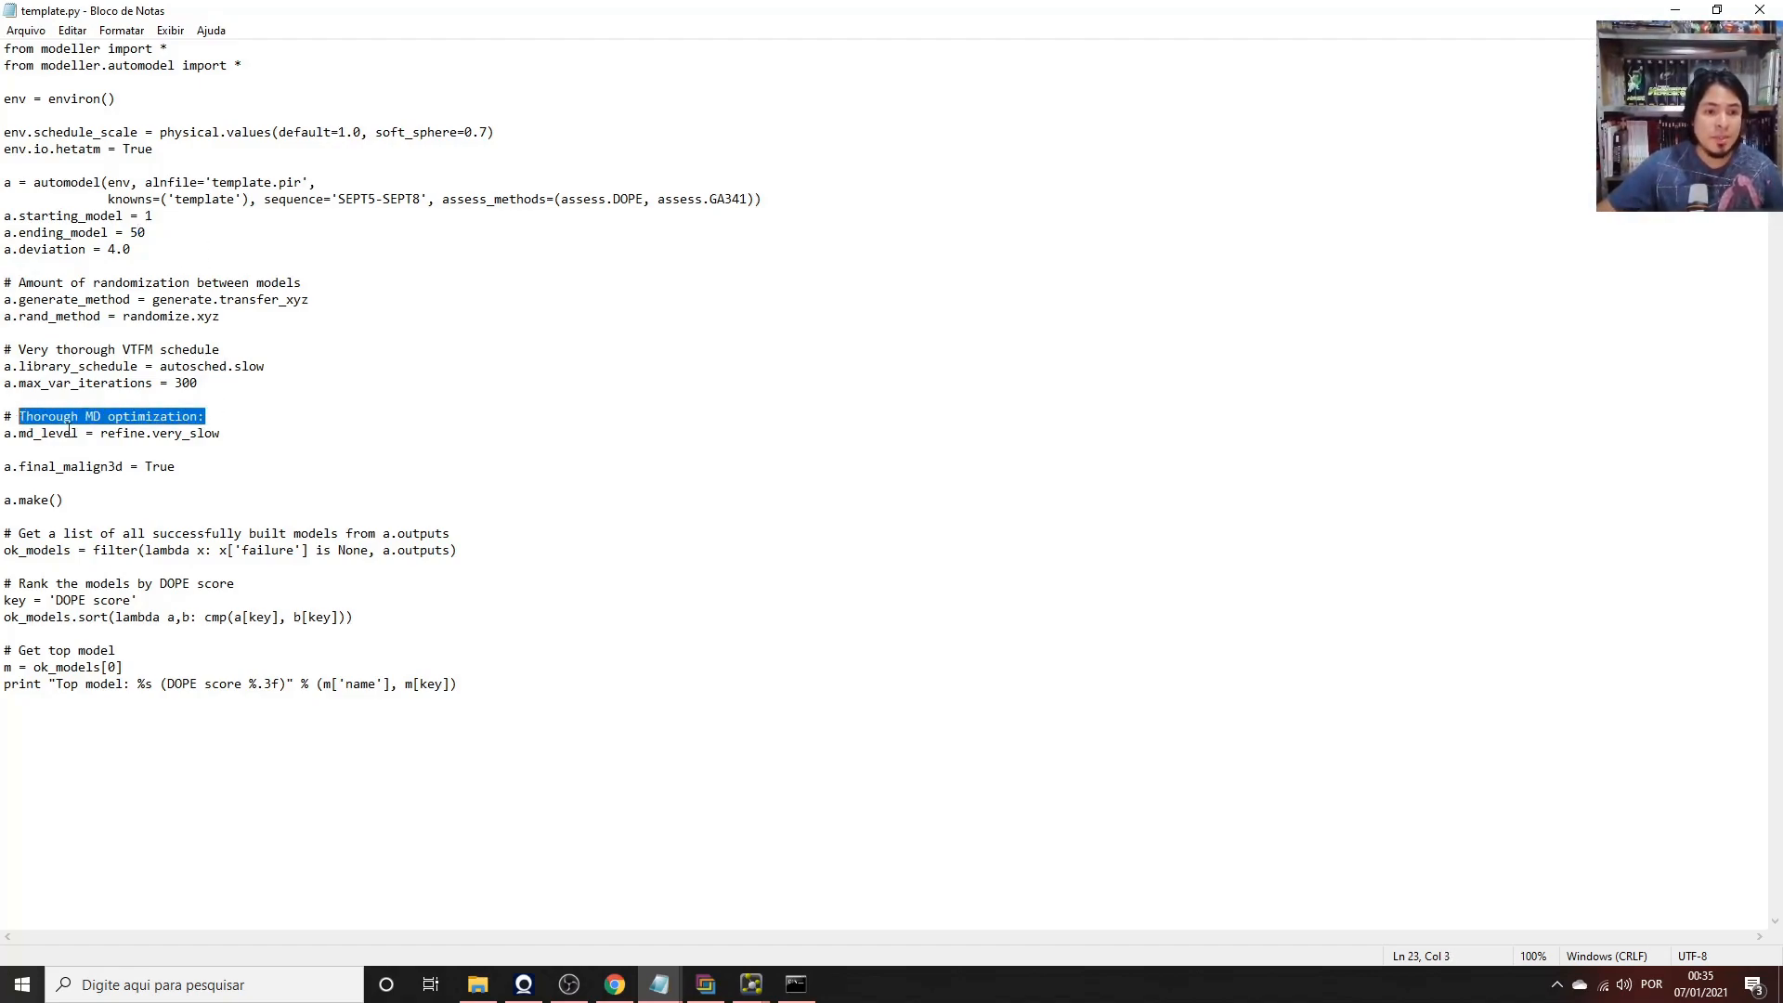
click(233, 436)
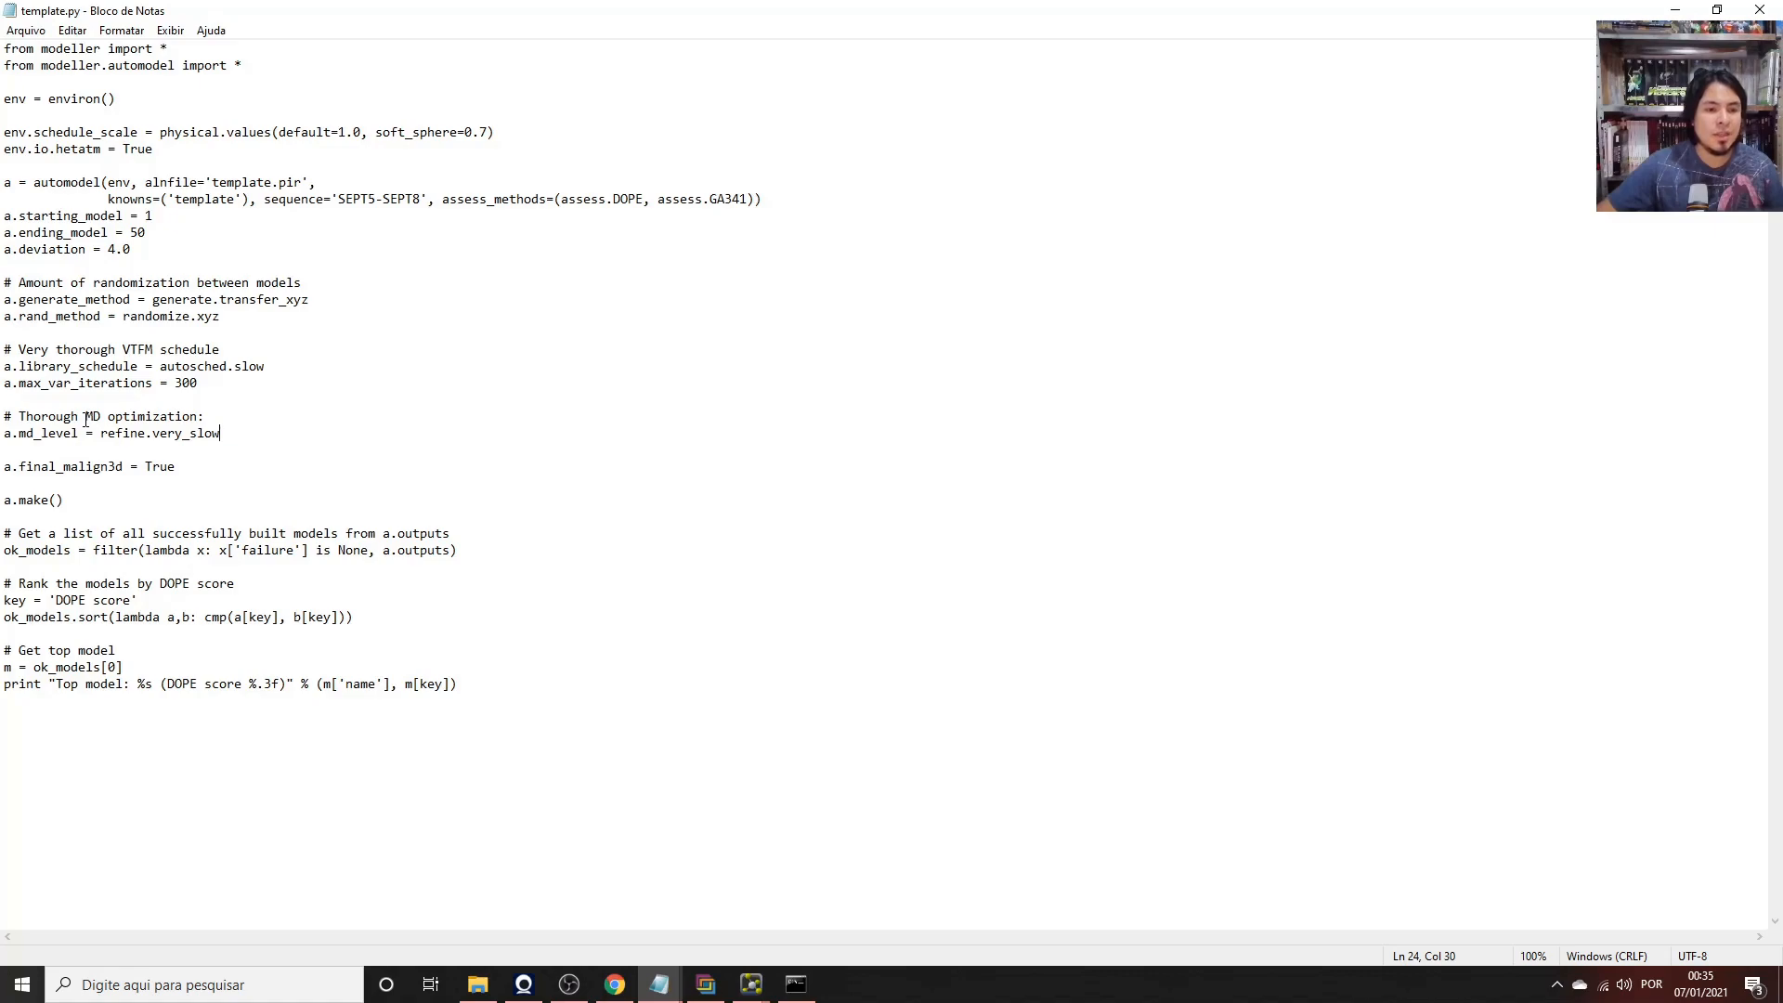
drag(223, 435, 106, 439)
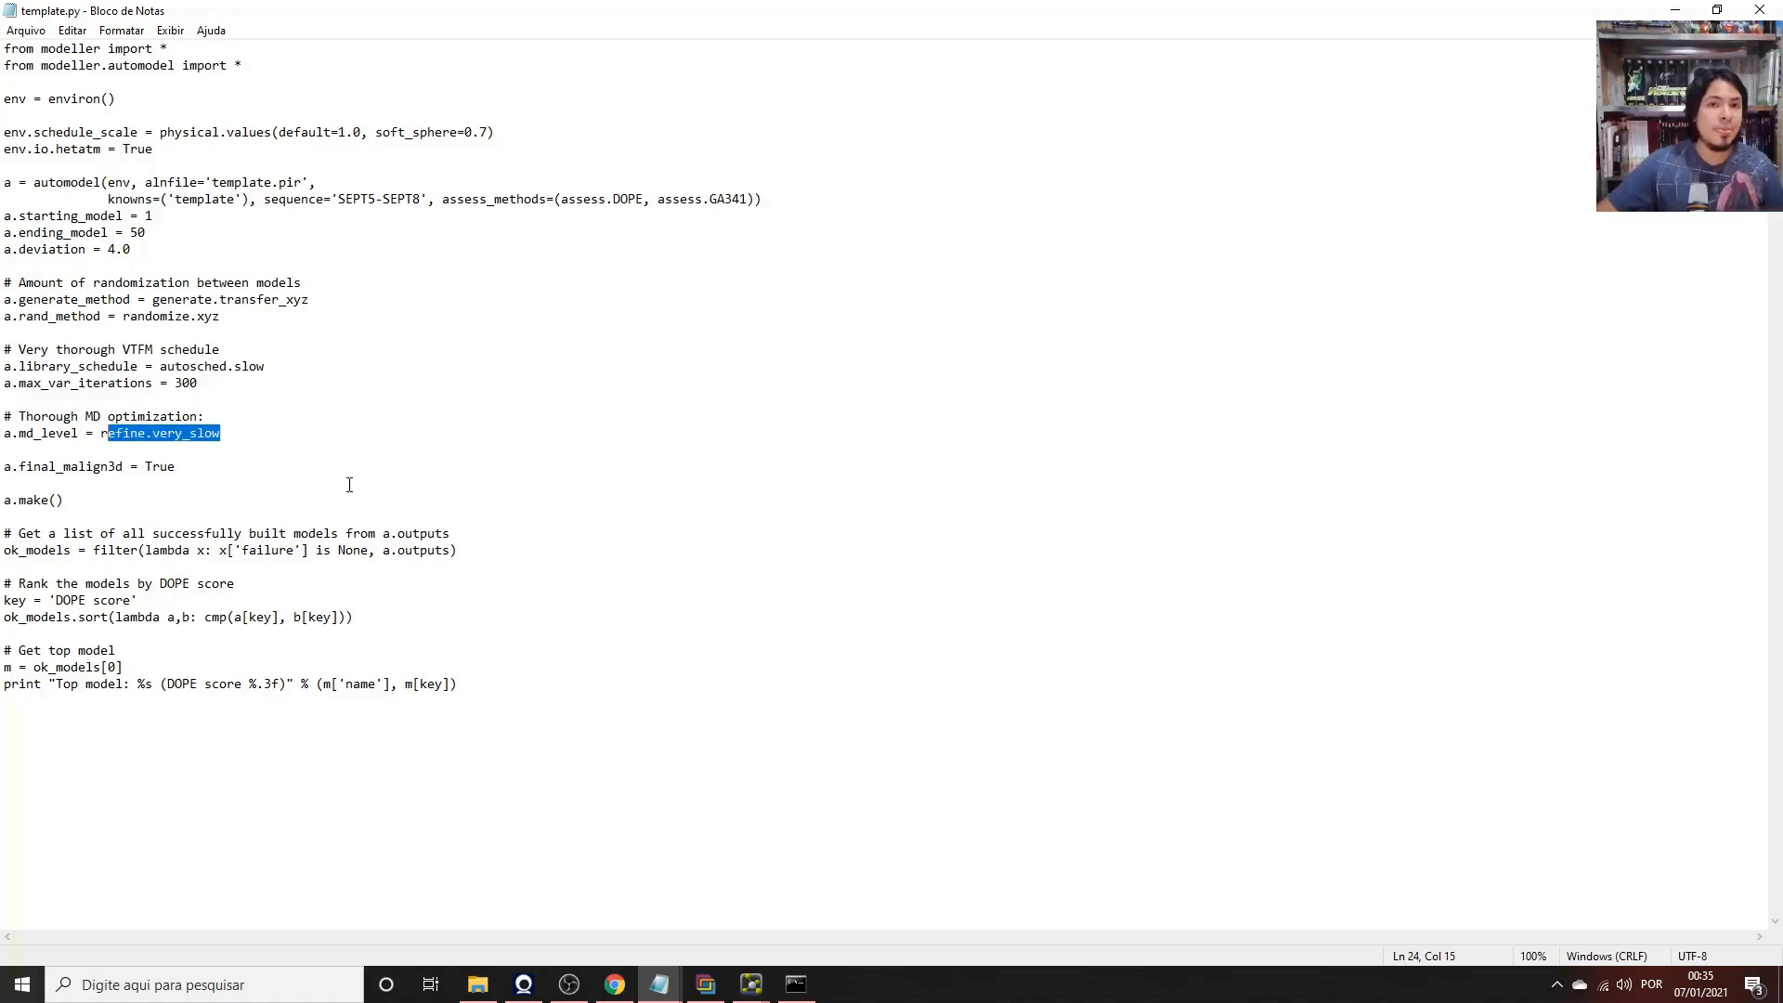
click(211, 454)
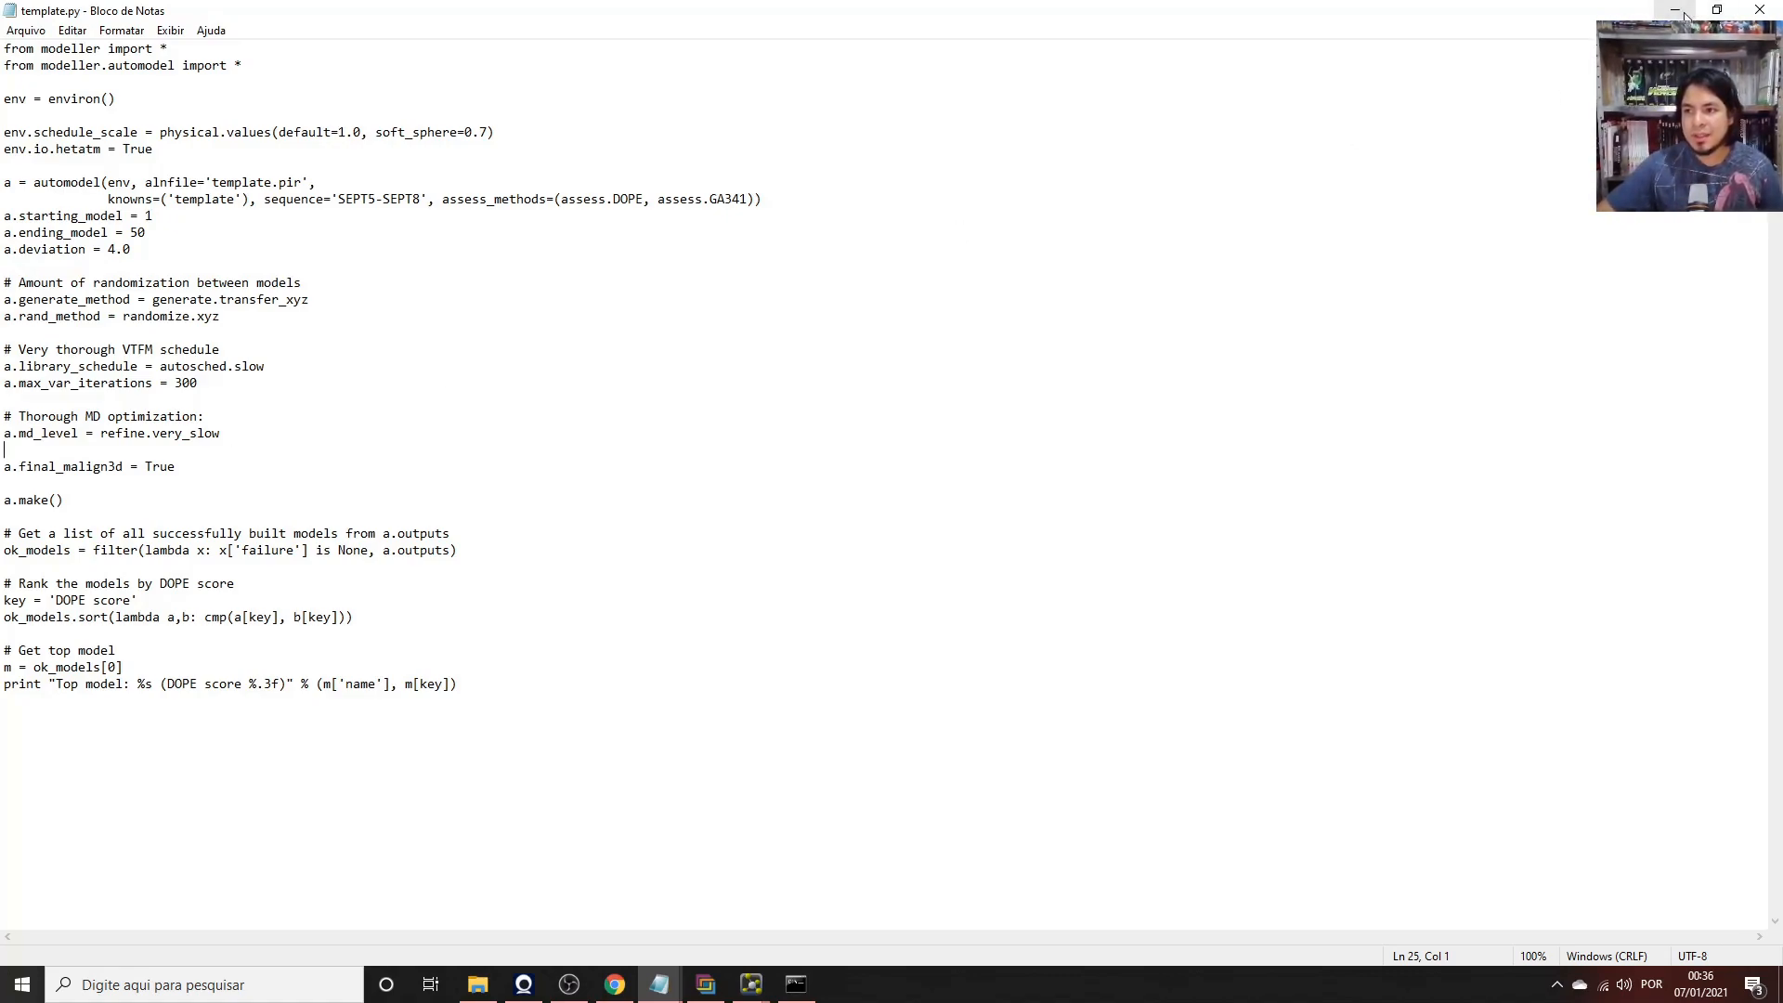
Copy the entire text of the desktop template.py script and minimize its window.
drag(465, 692, 3, 47)
right_click(91, 59)
click(154, 116)
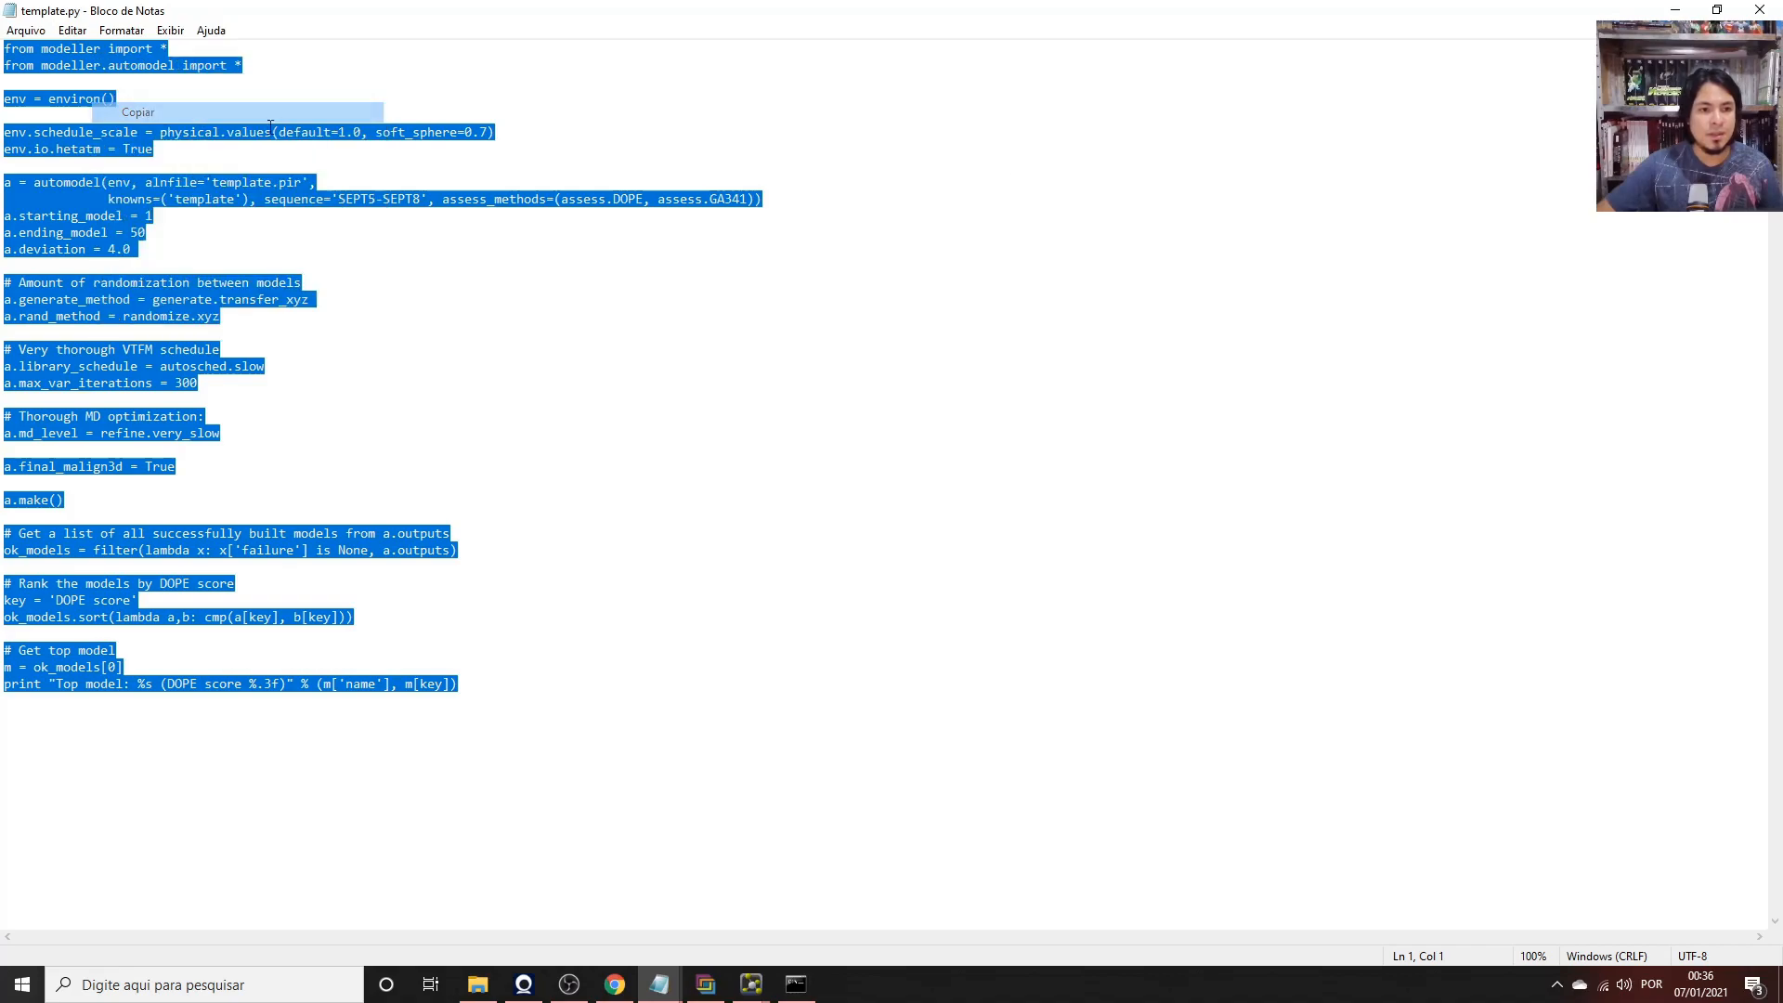
click(659, 985)
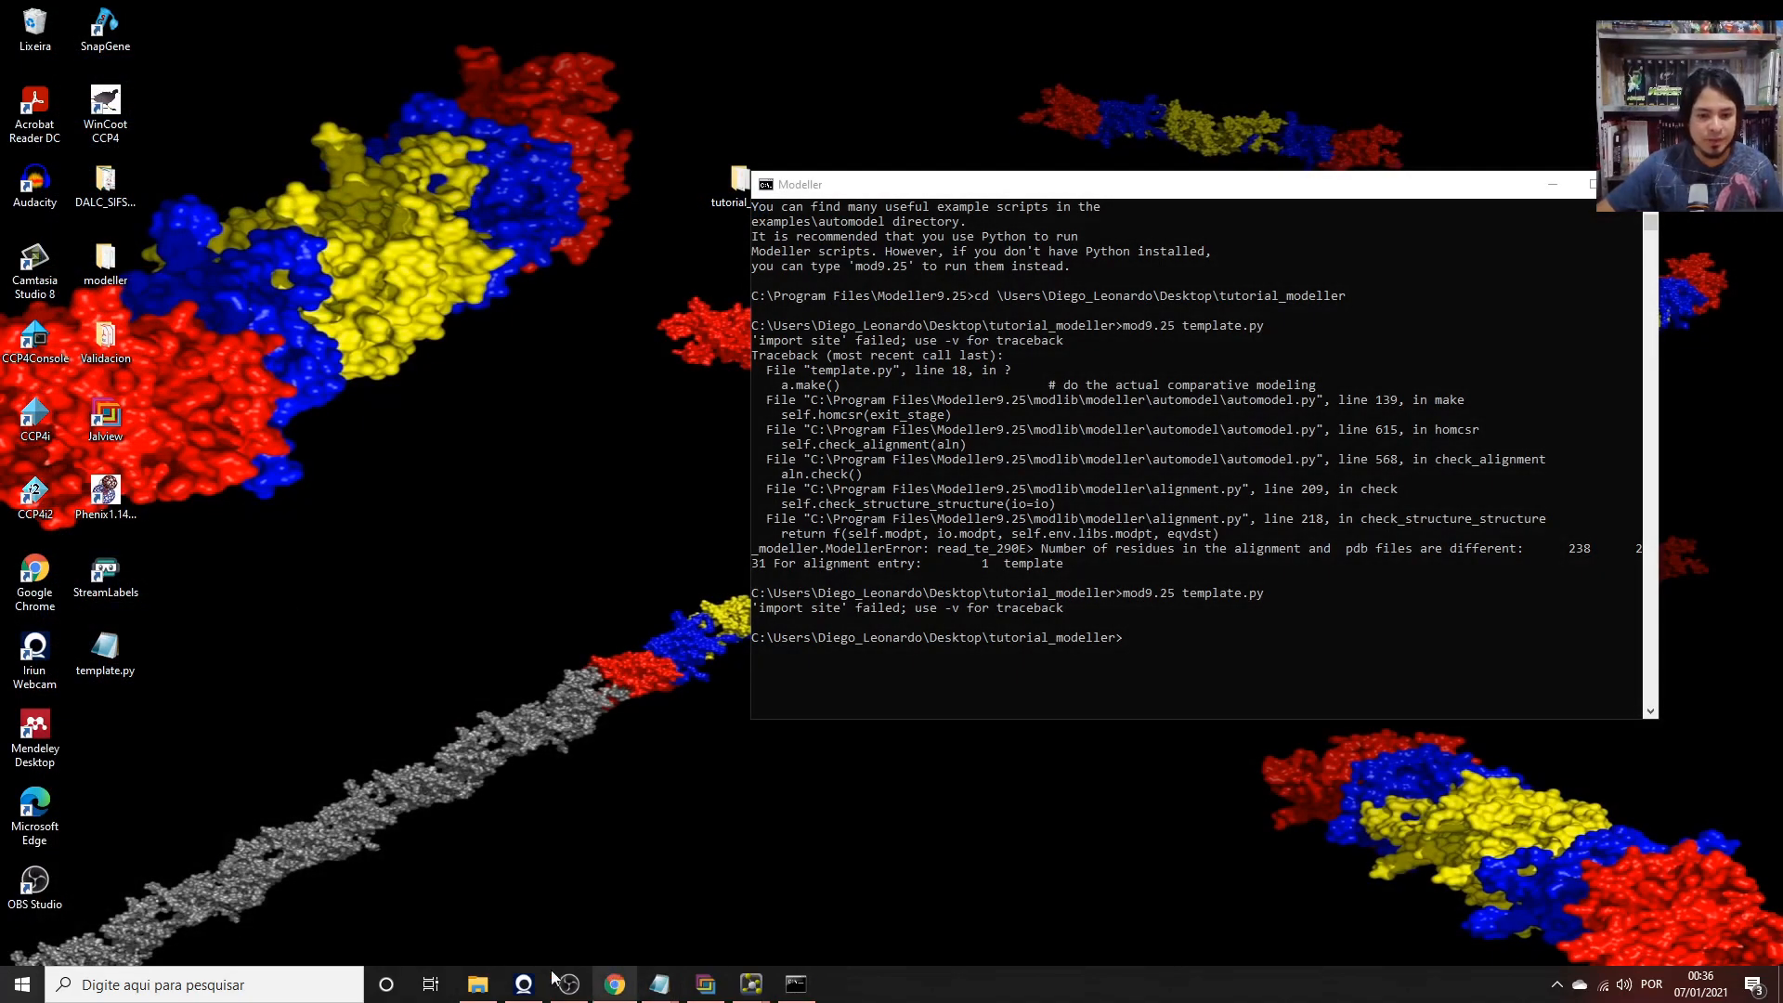
Open template.py from the tutorial_modeller folder in a maximized window and replace its entire contents with the copied script.
click(492, 987)
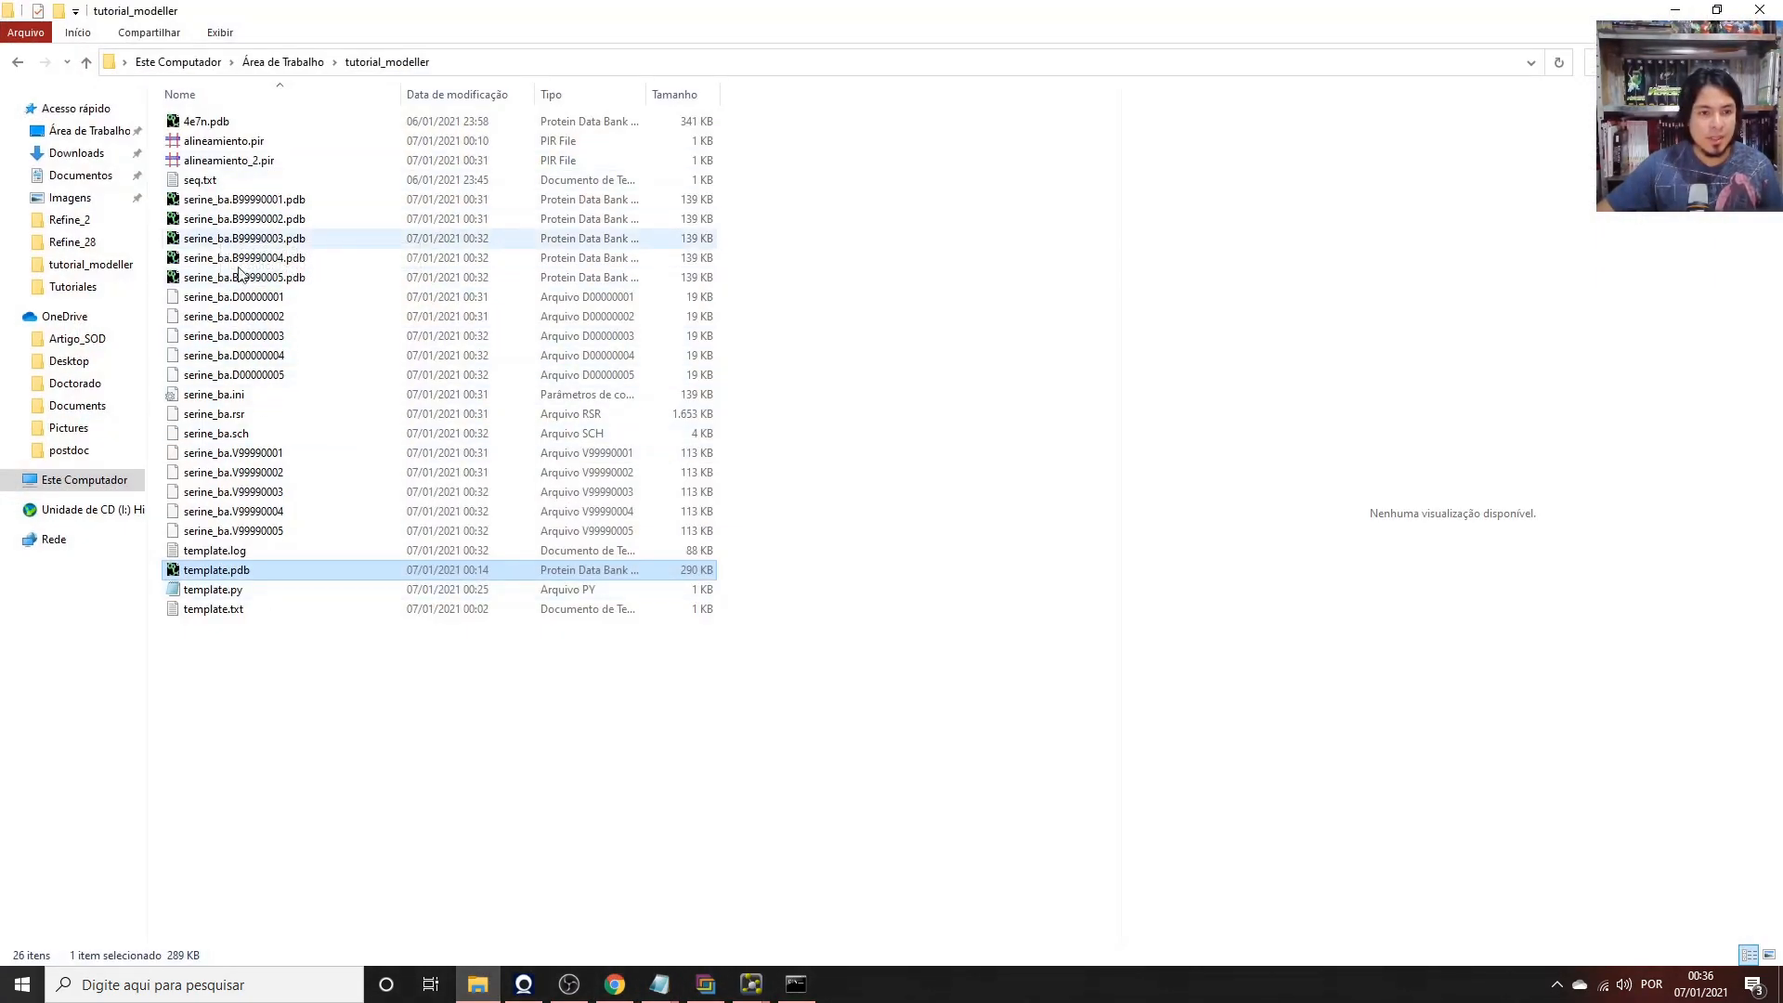
double_click(252, 592)
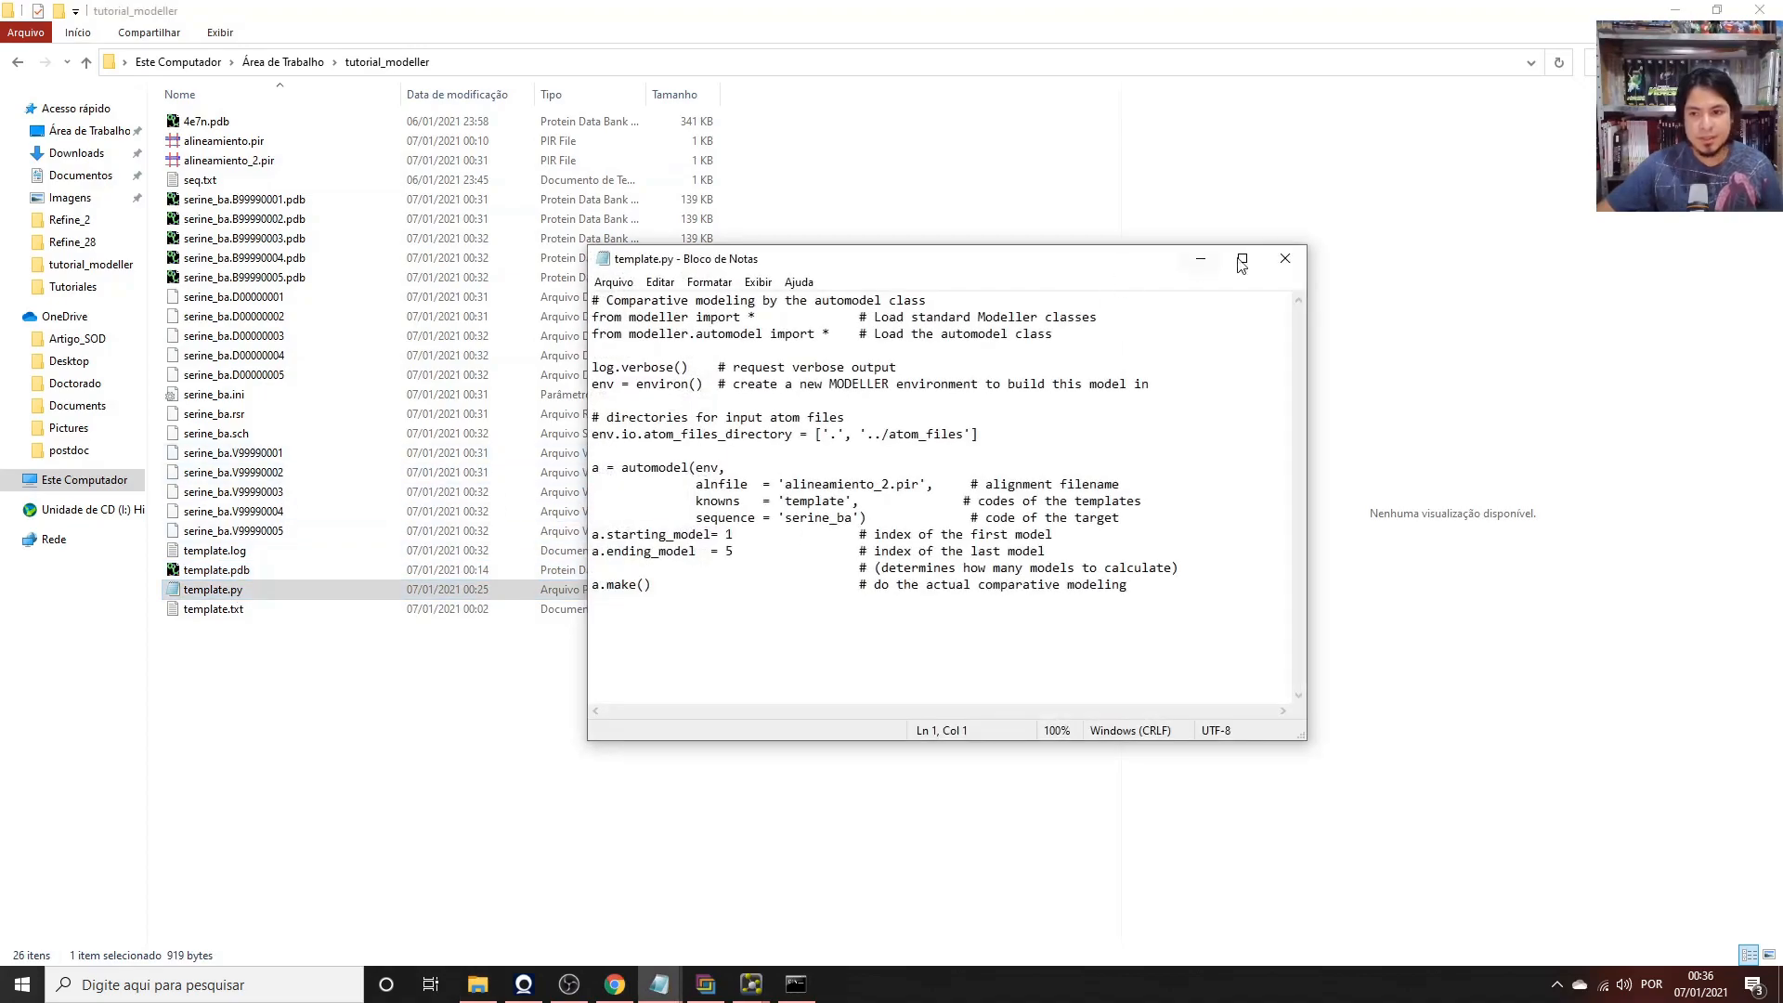
click(1241, 261)
key(ctrl+a)
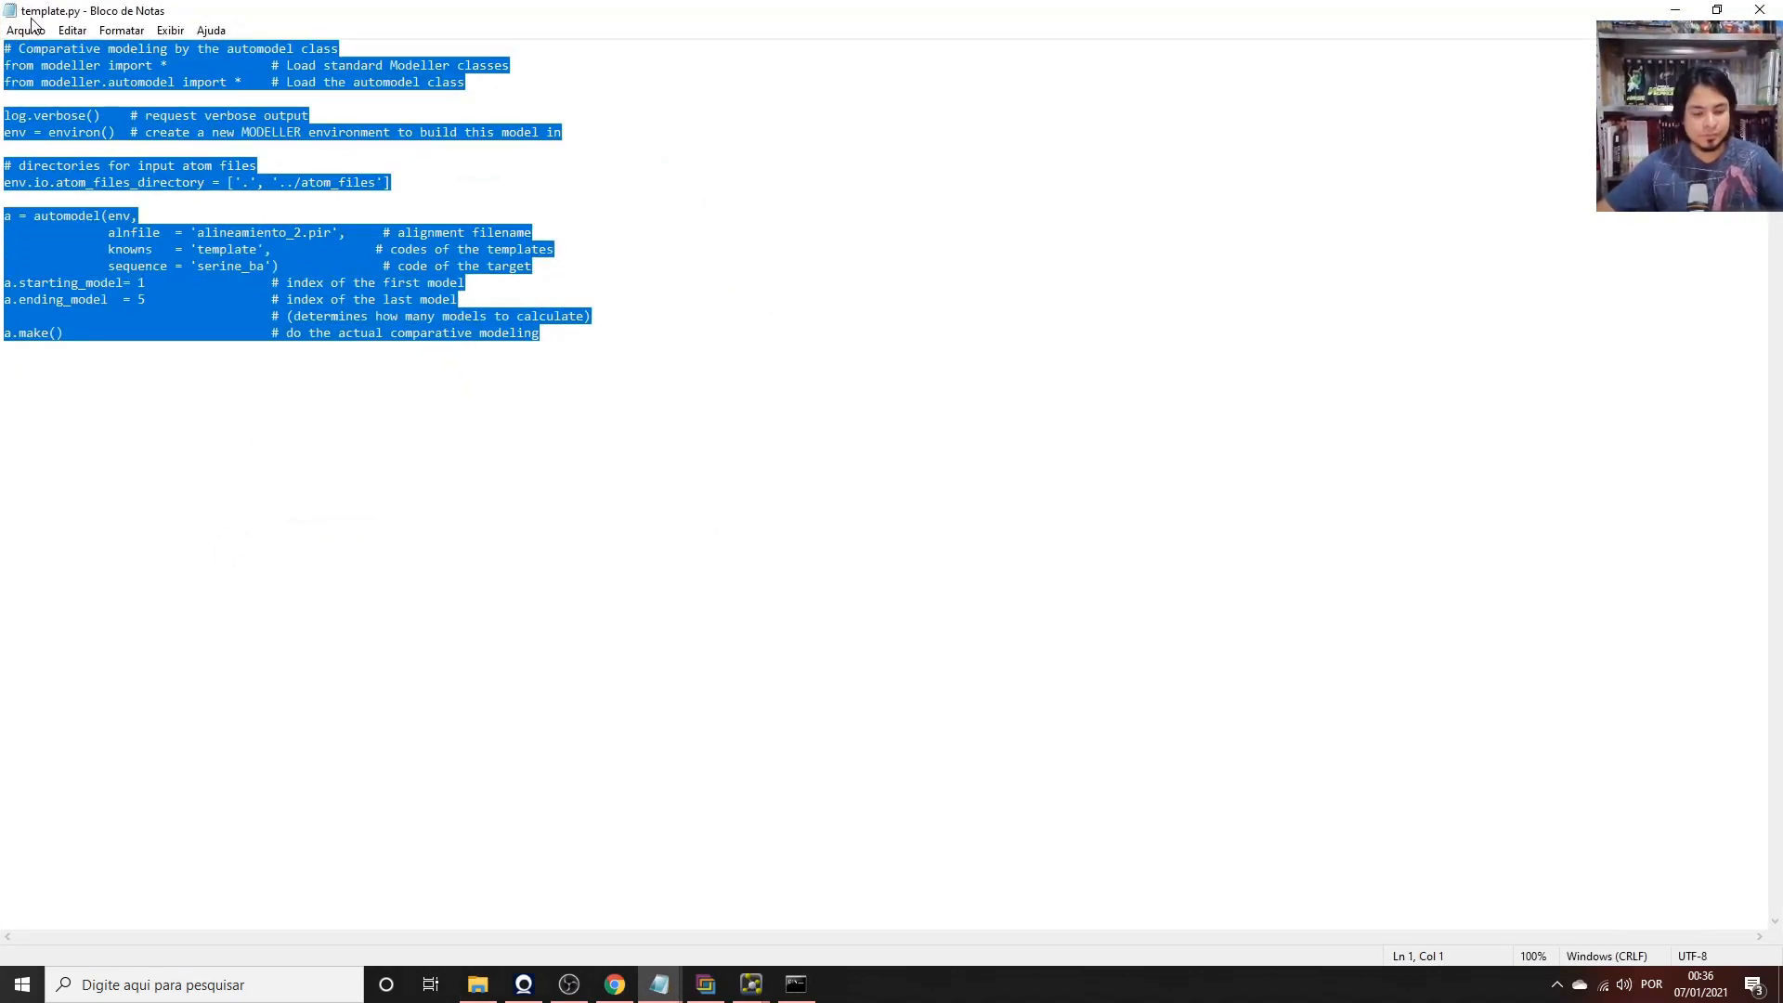
key(ctrl+v)
Set a.ending_model to 5 and change the alignment file name to alineamiento_2.pir in the script.
click(150, 233)
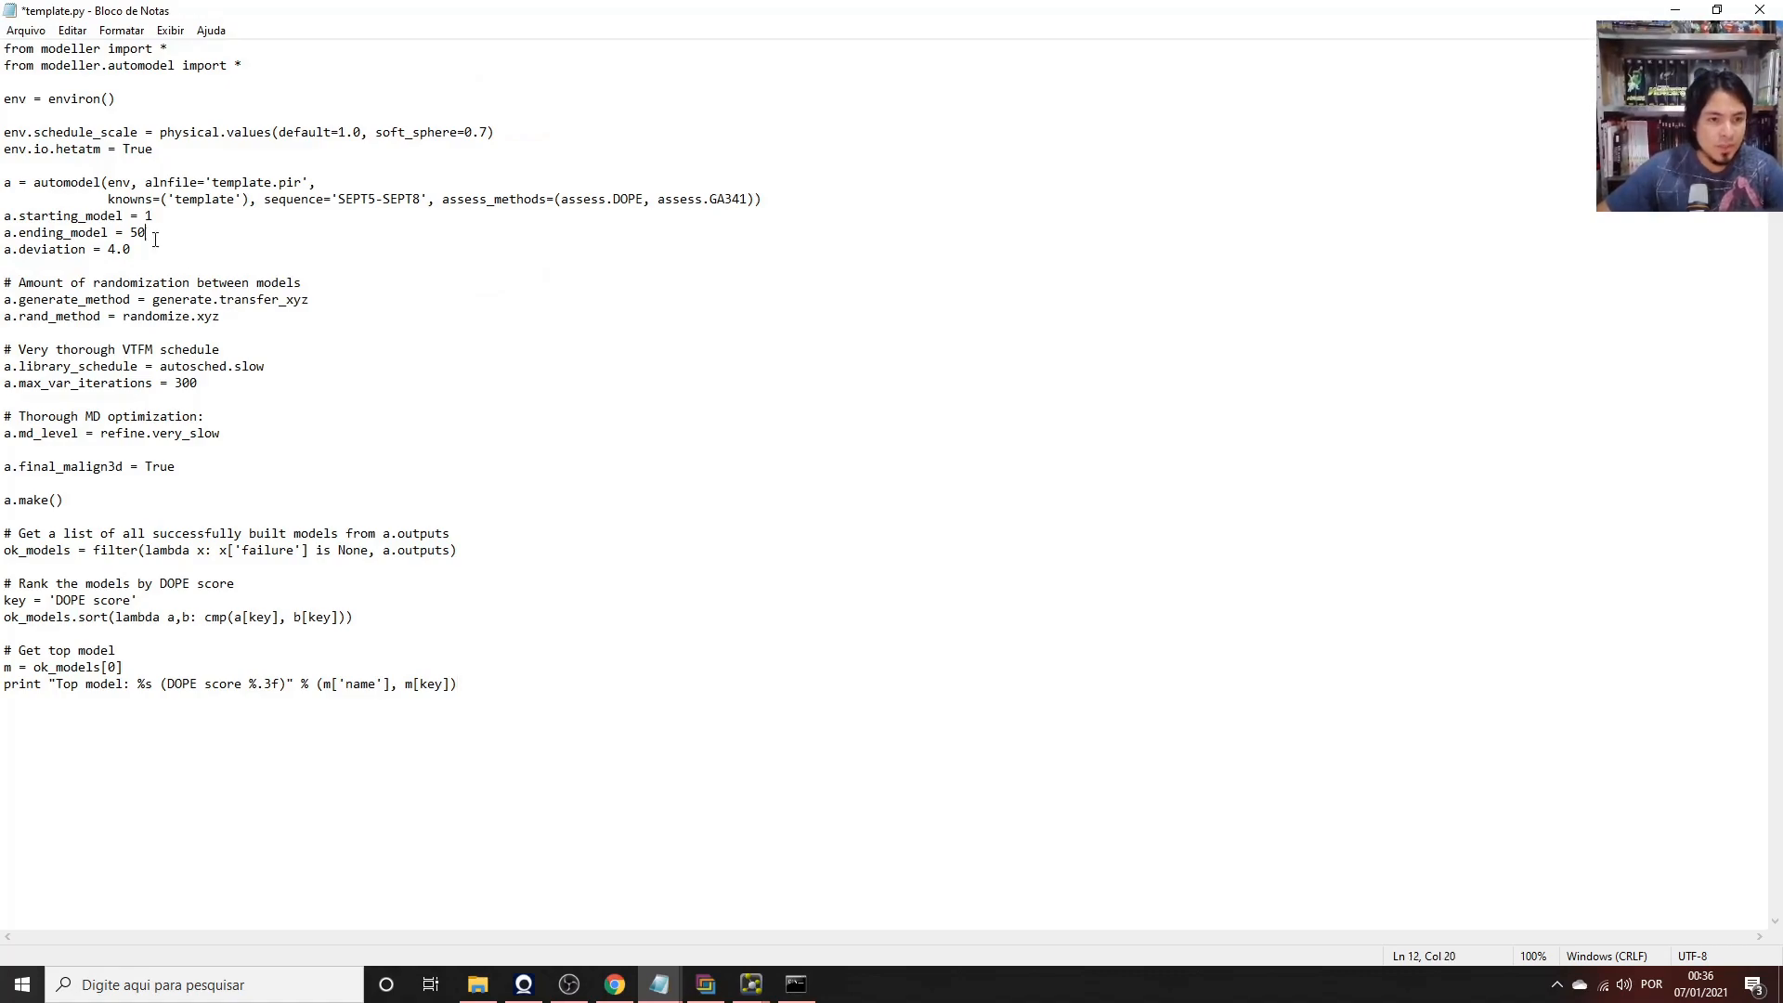
key(BackSpace)
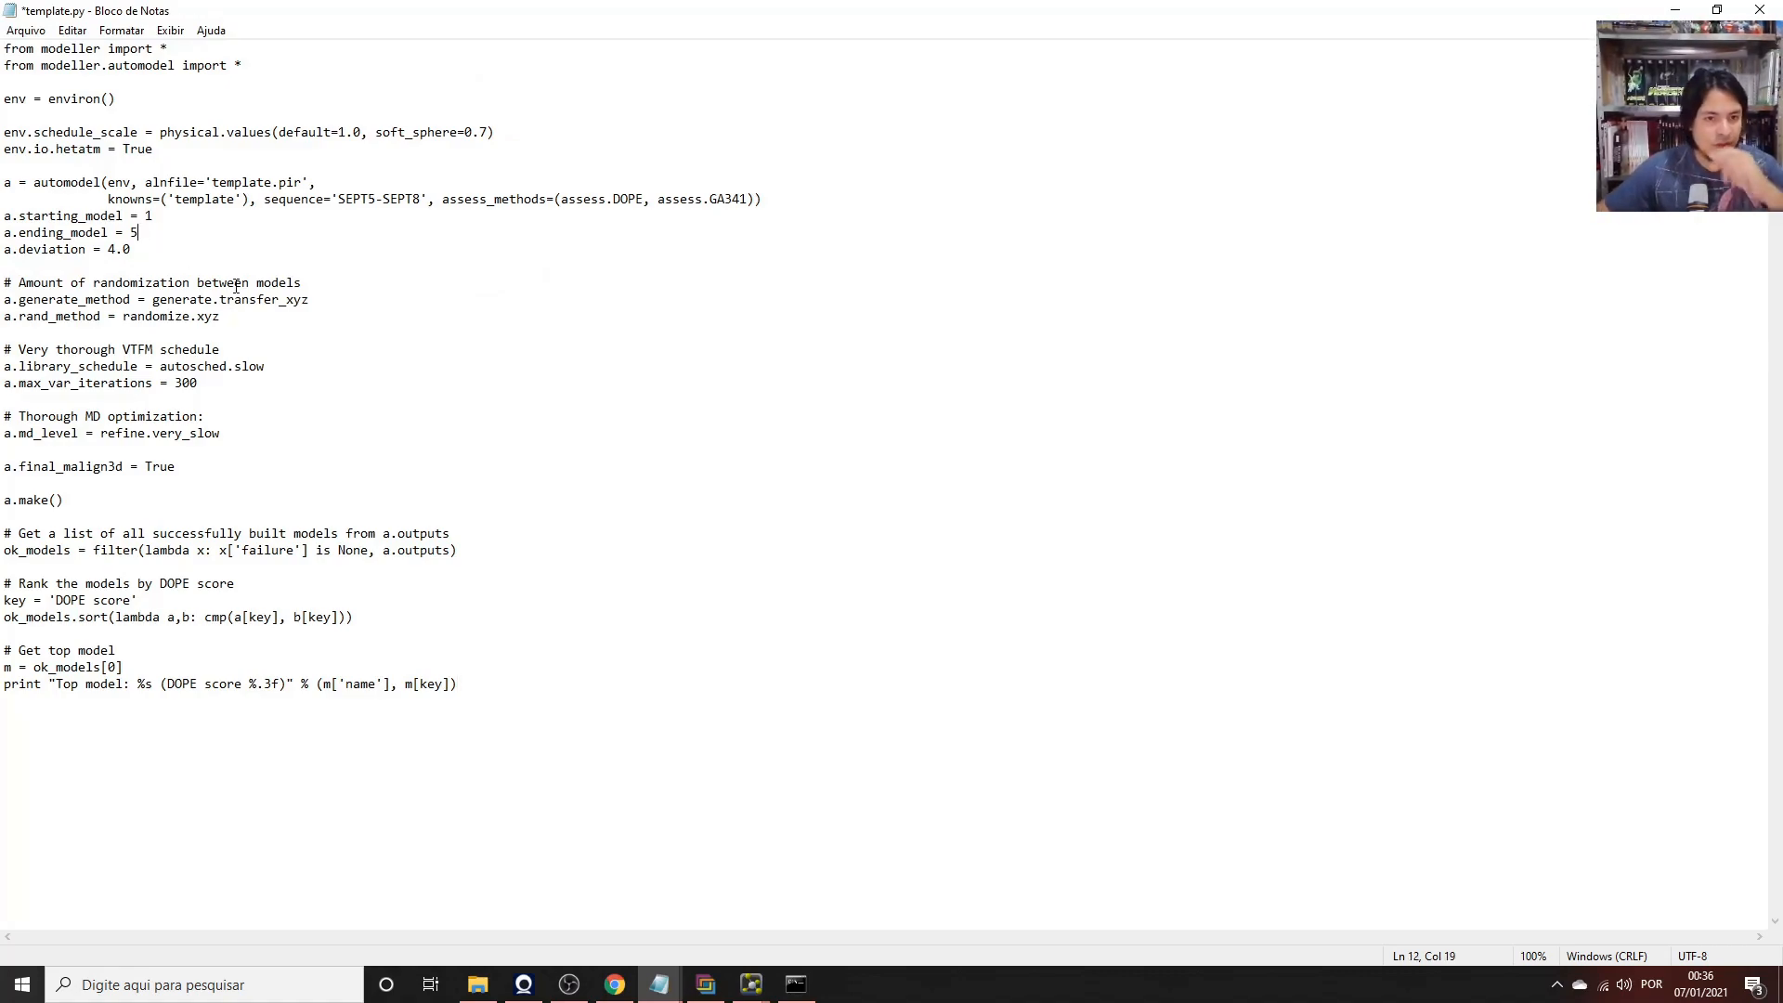
click(271, 183)
key(BackSpace)
key(BackSpace)
key(BackSpace)
key(BackSpace)
key(BackSpace)
key(BackSpace)
key(BackSpace)
key(BackSpace)
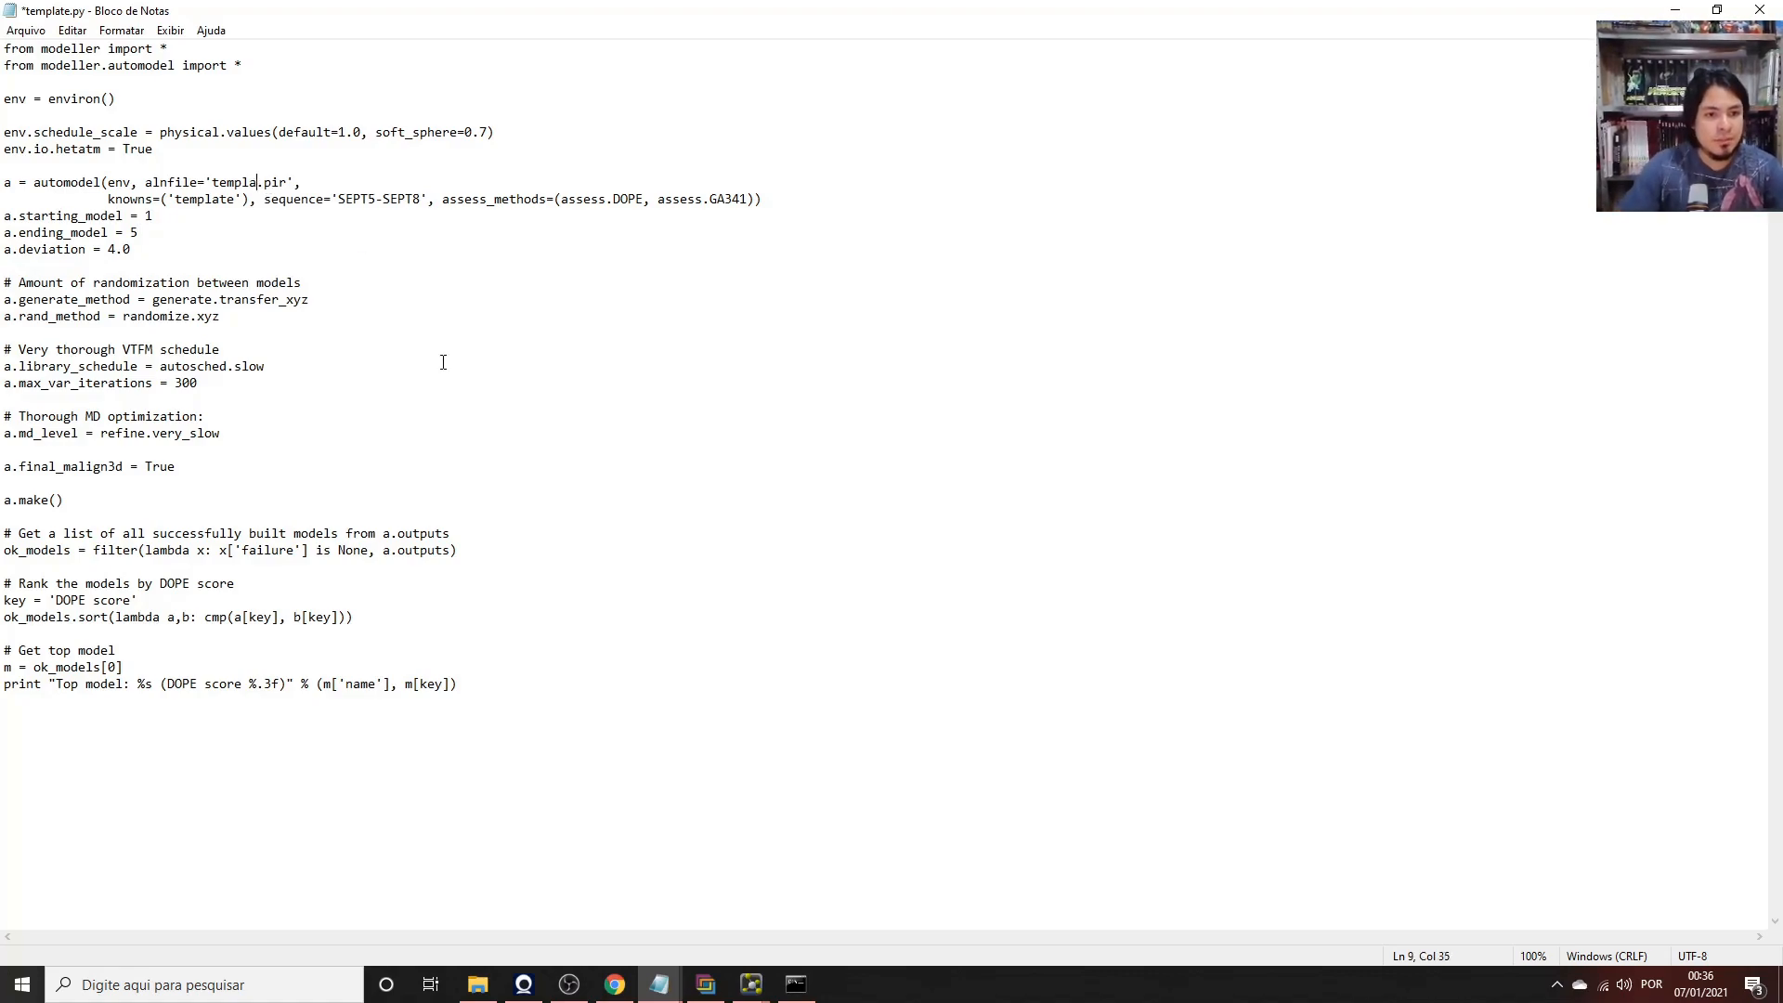
text(alineamiento)
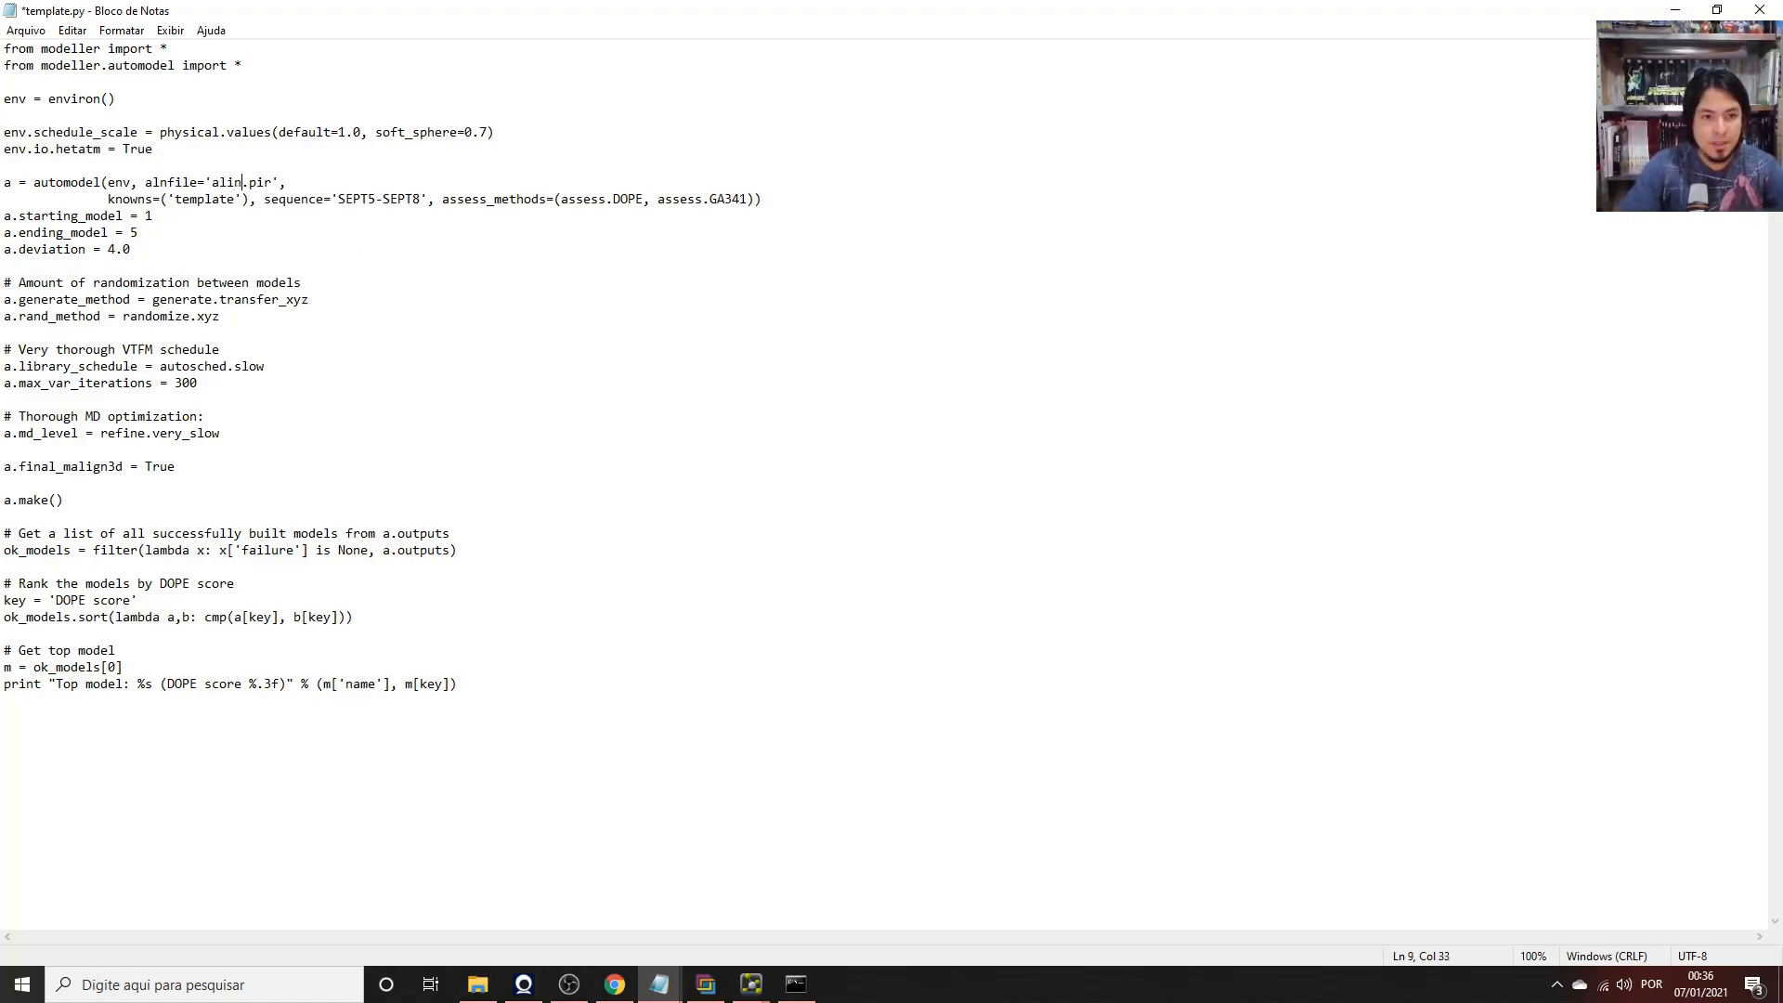
text(_2)
Change the script's target sequence name to serine_ba and save template.py.
click(421, 199)
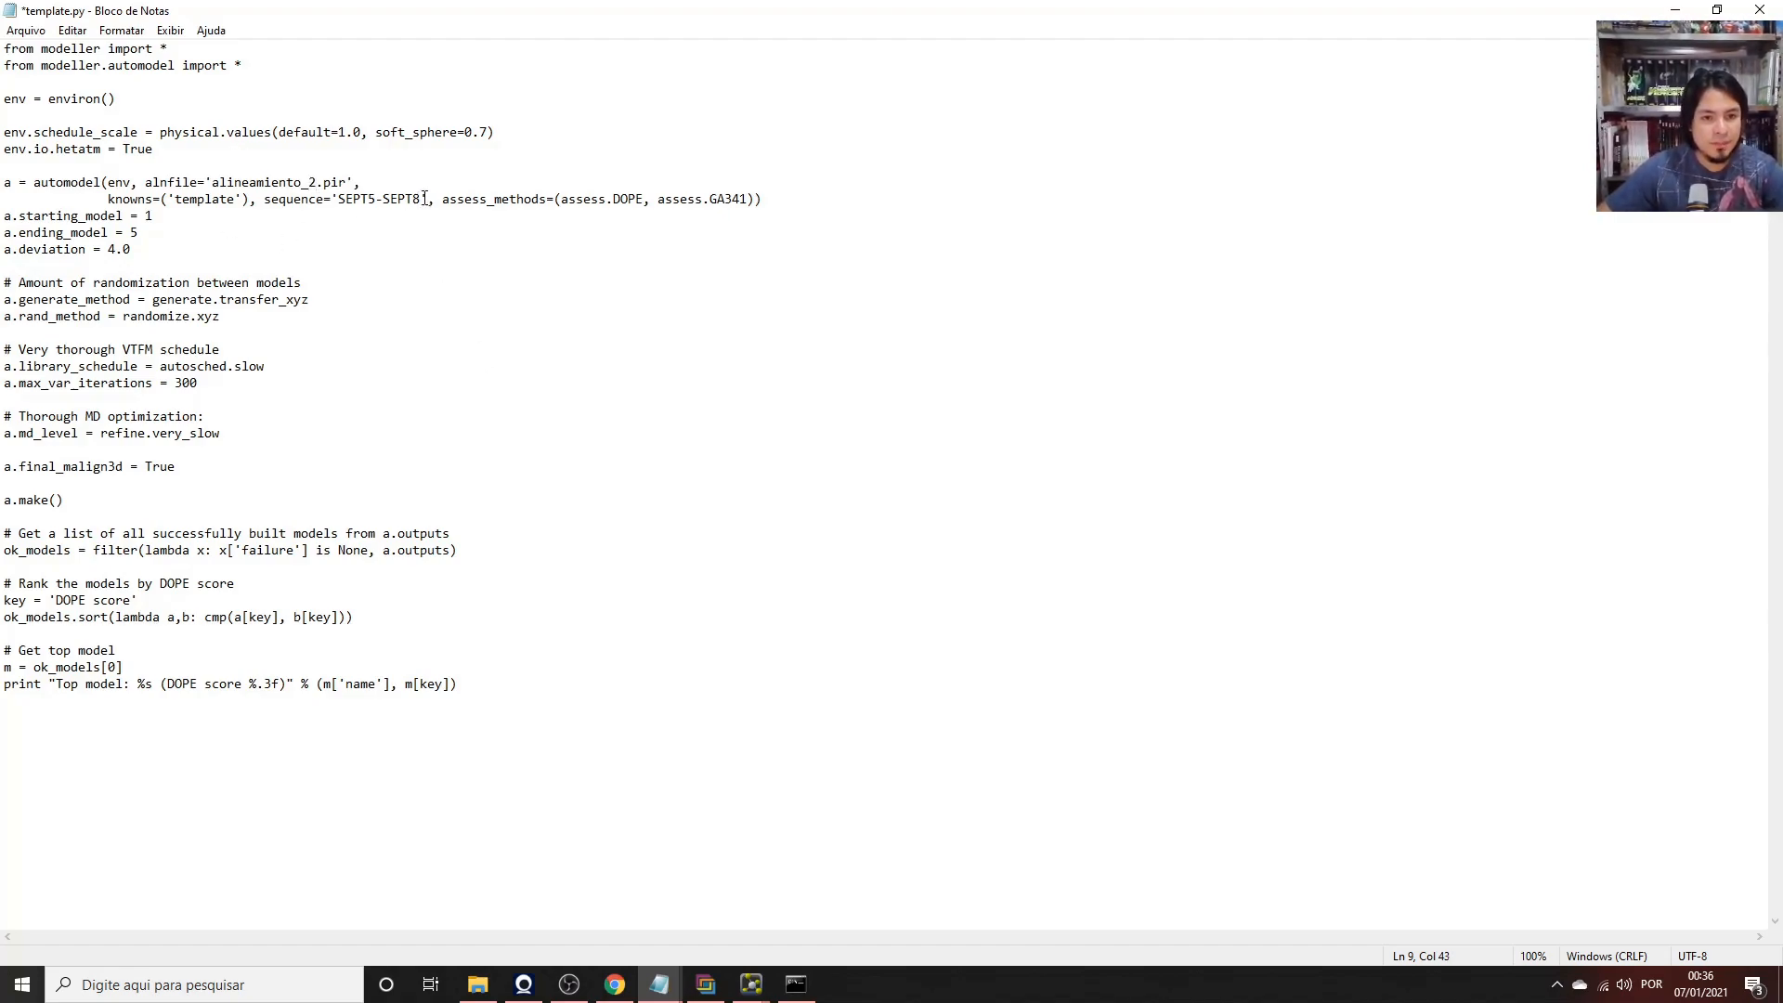
key(BackSpace)
key(BackSpace)
key(BackSpace)
key(BackSpace)
key(BackSpace)
key(BackSpace)
key(BackSpace)
key(BackSpace)
key(BackSpace)
key(BackSpace)
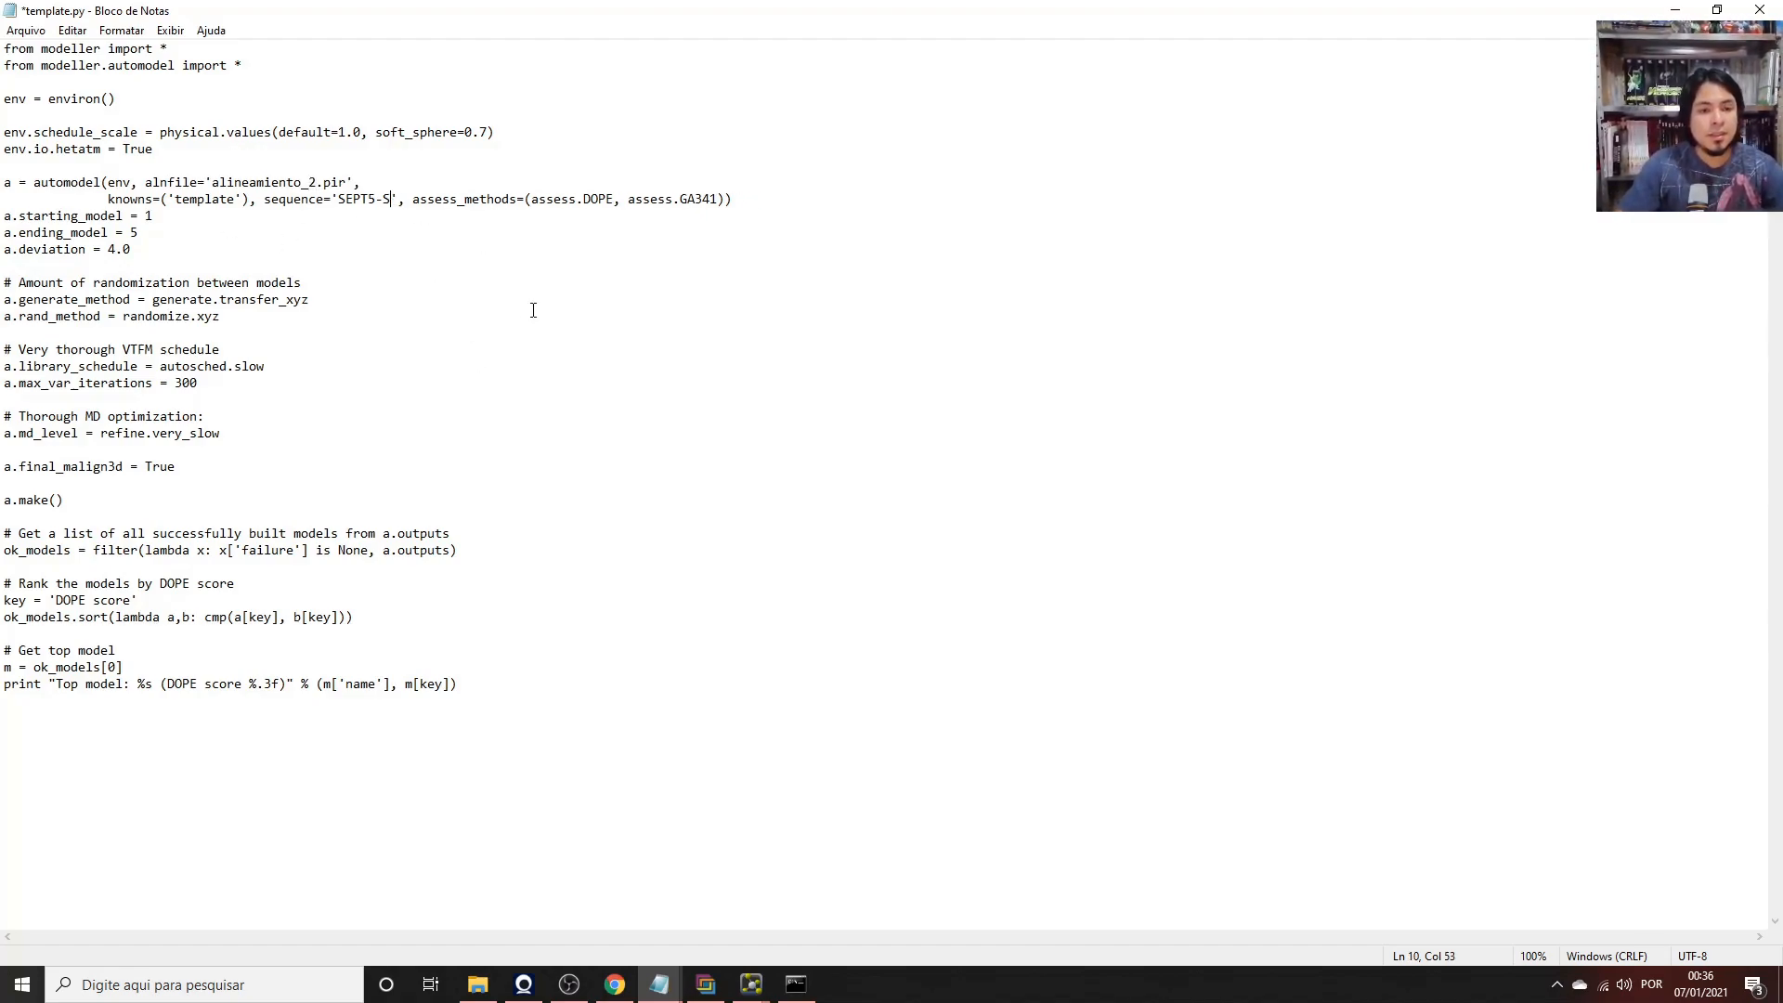
key(BackSpace)
text(serine)
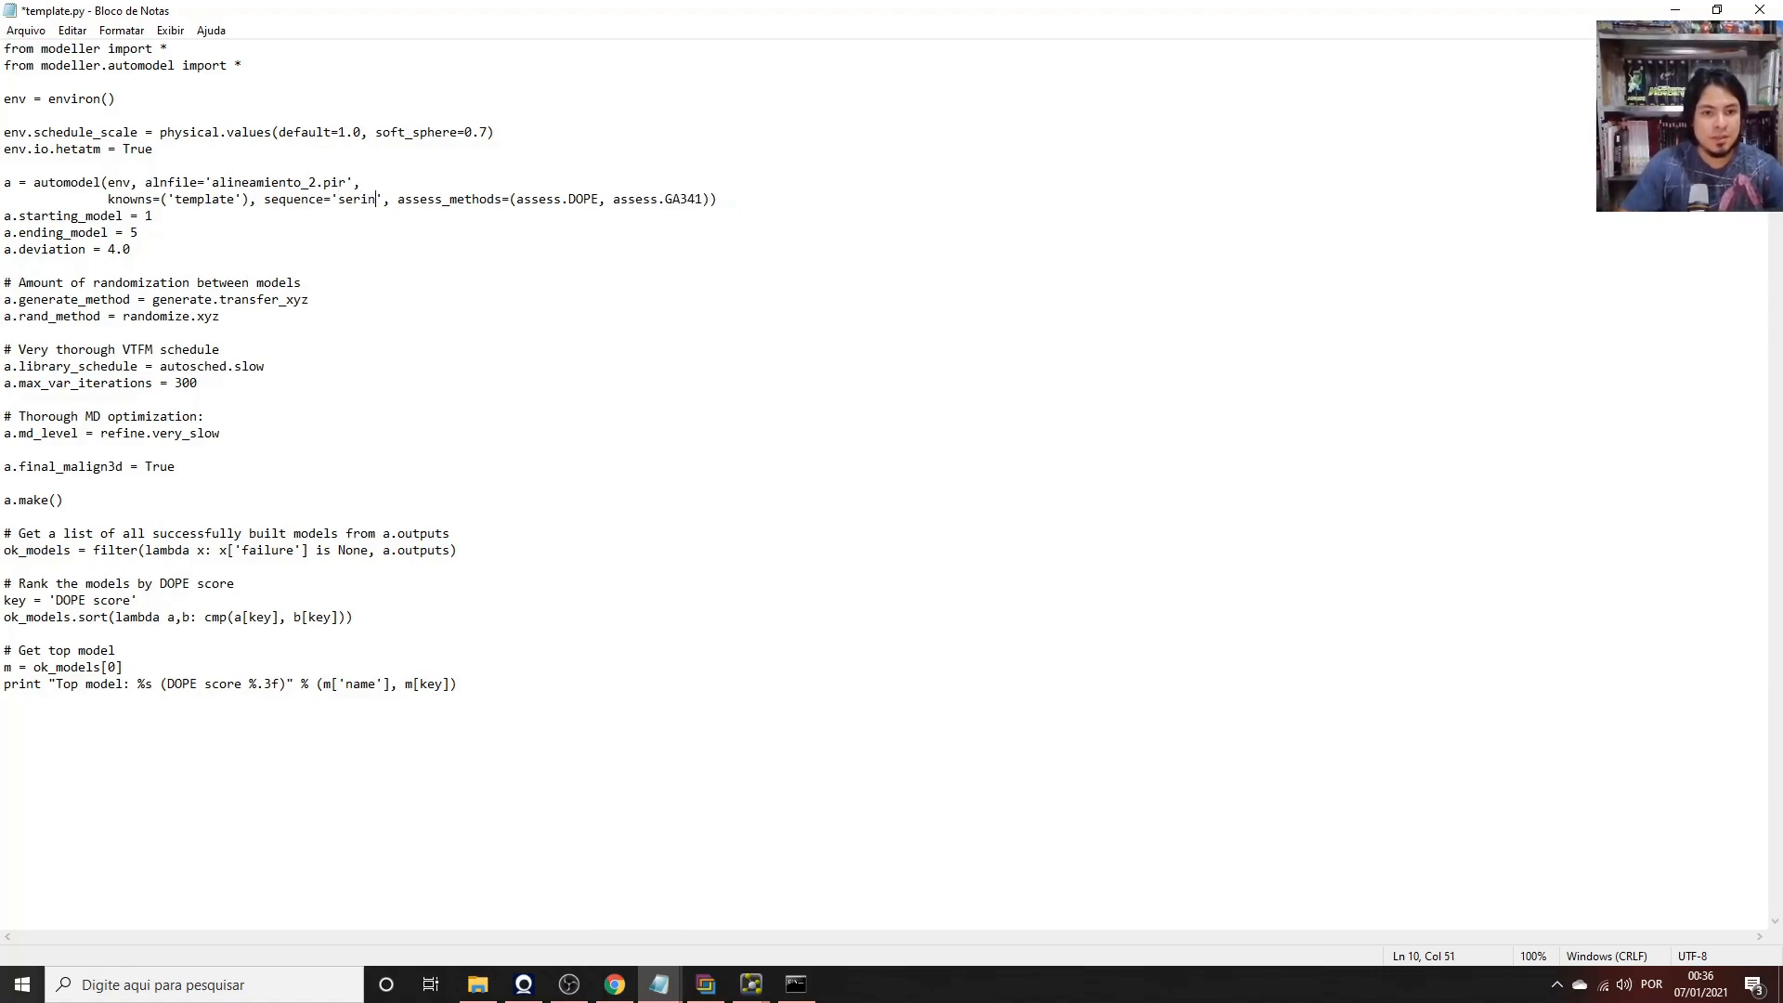
text(_ba)
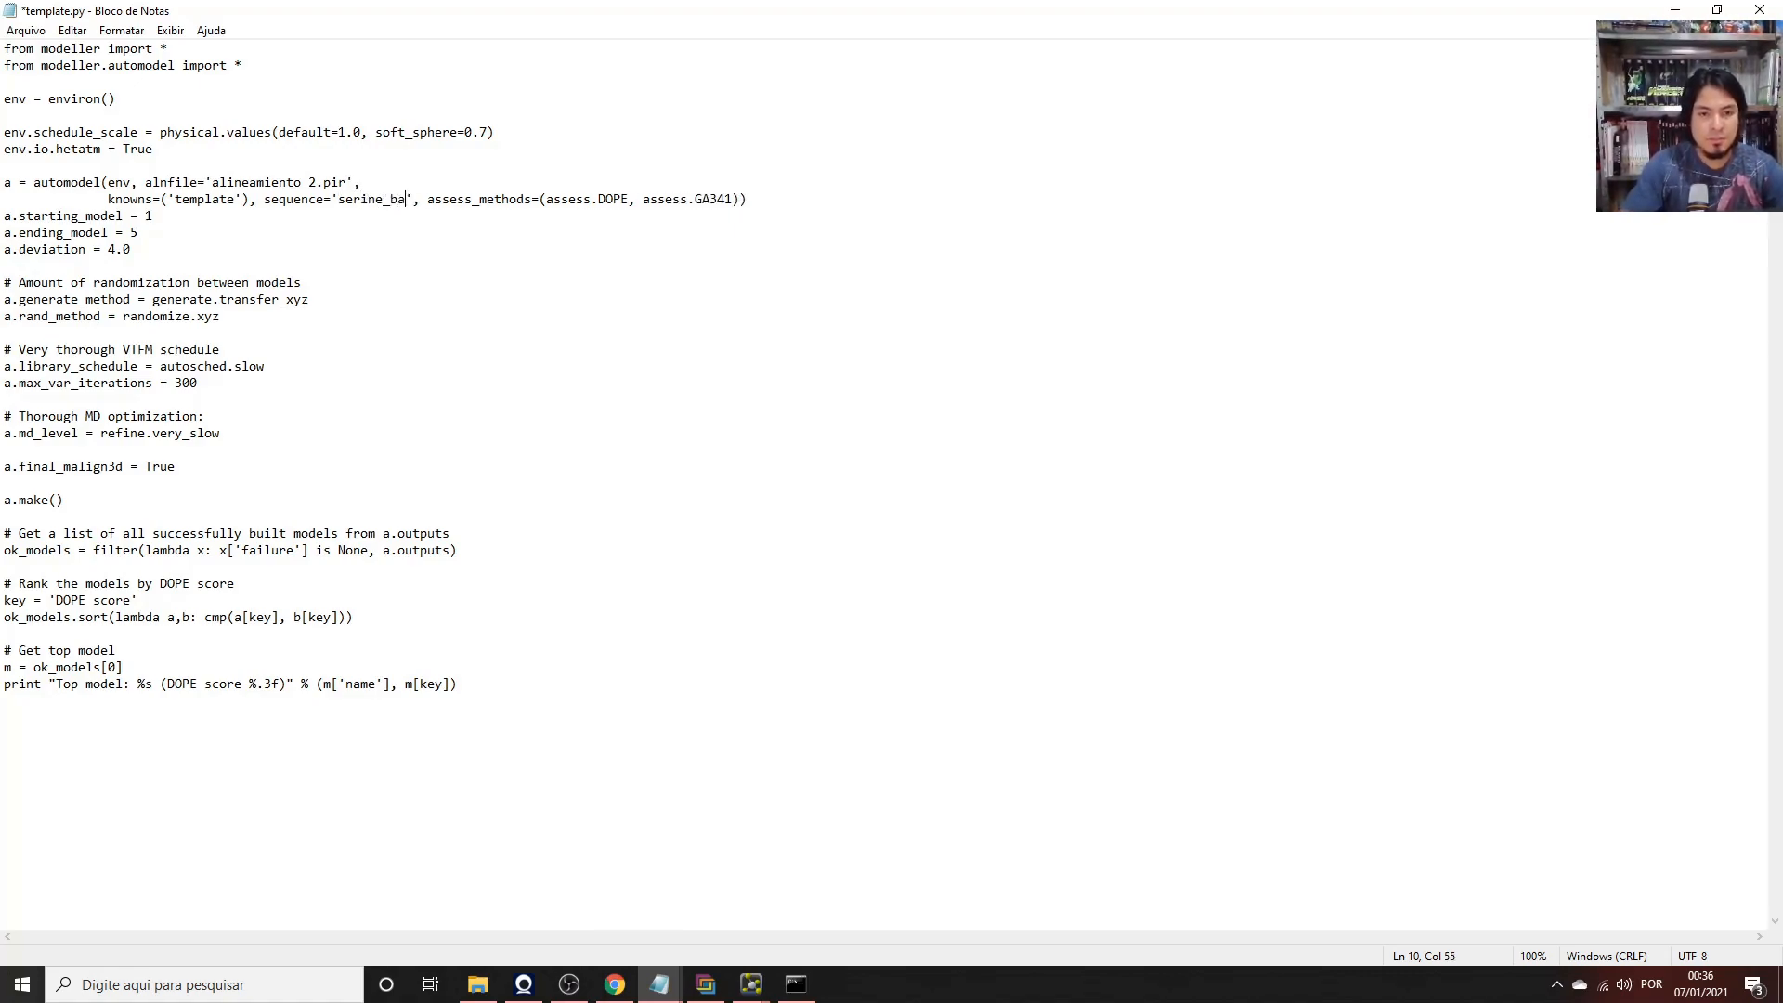
click(25, 32)
click(46, 113)
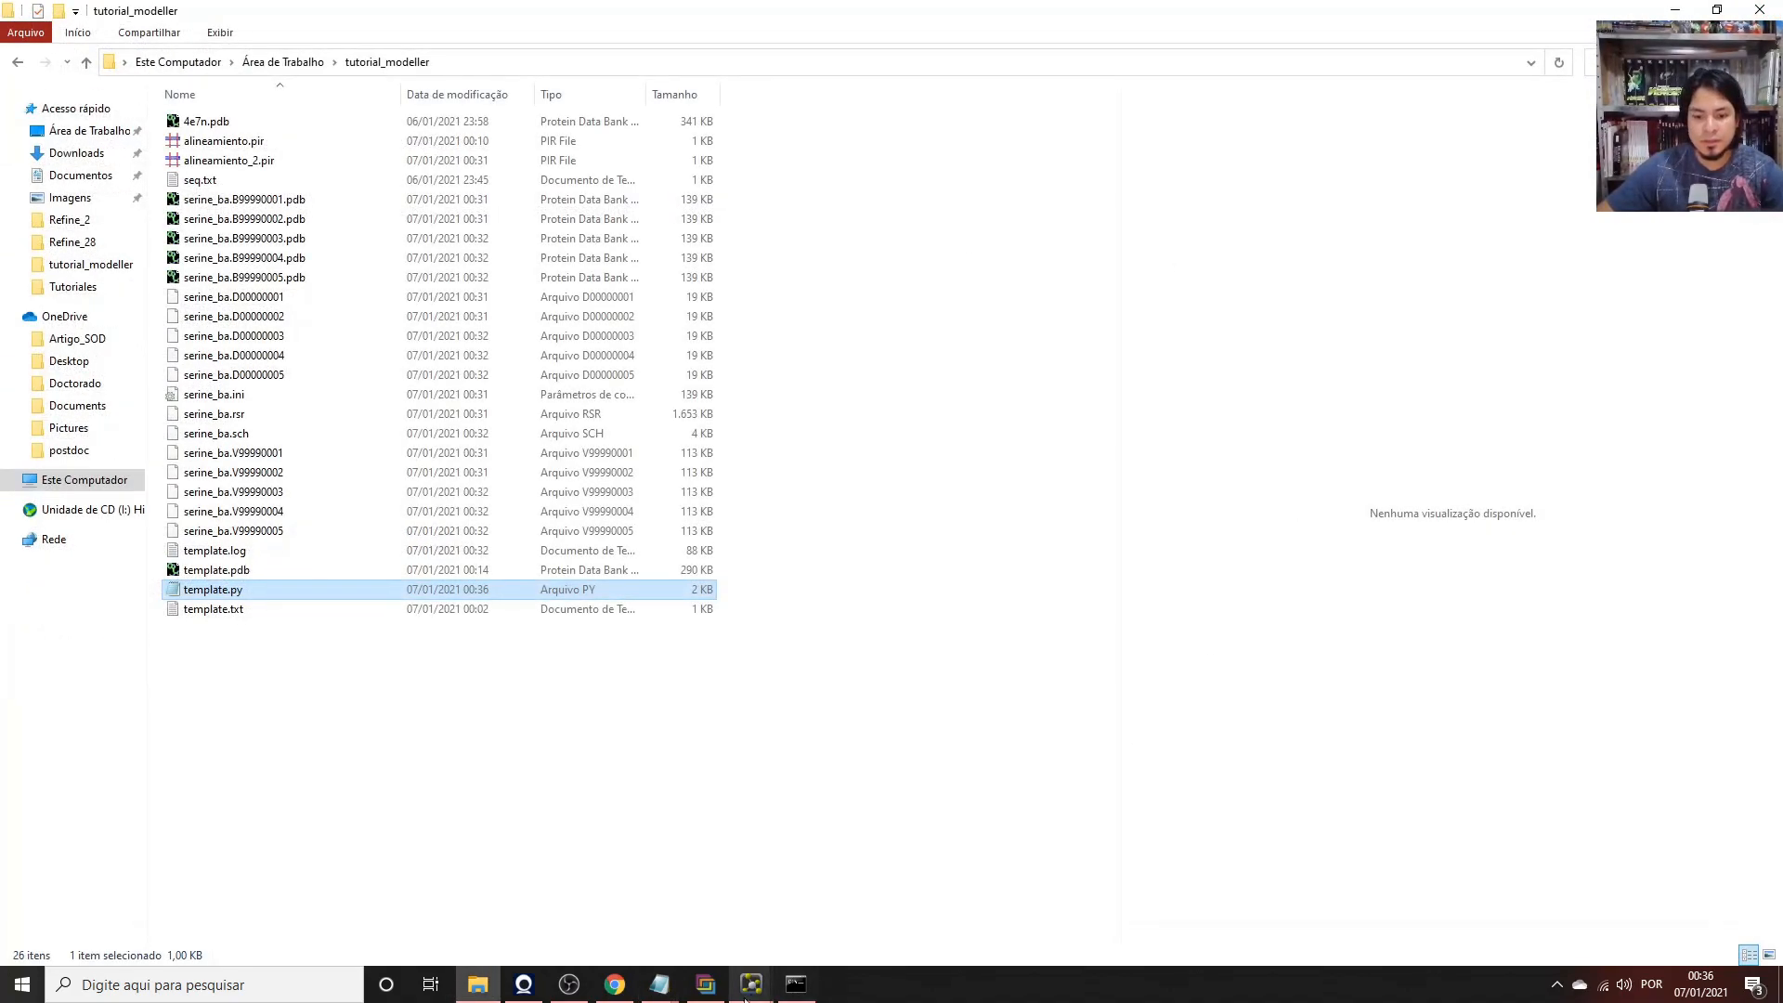
Run mod9.25 template.py again in the Modeller console and check template.log in the tutorial folder.
click(796, 985)
key(Up)
key(Return)
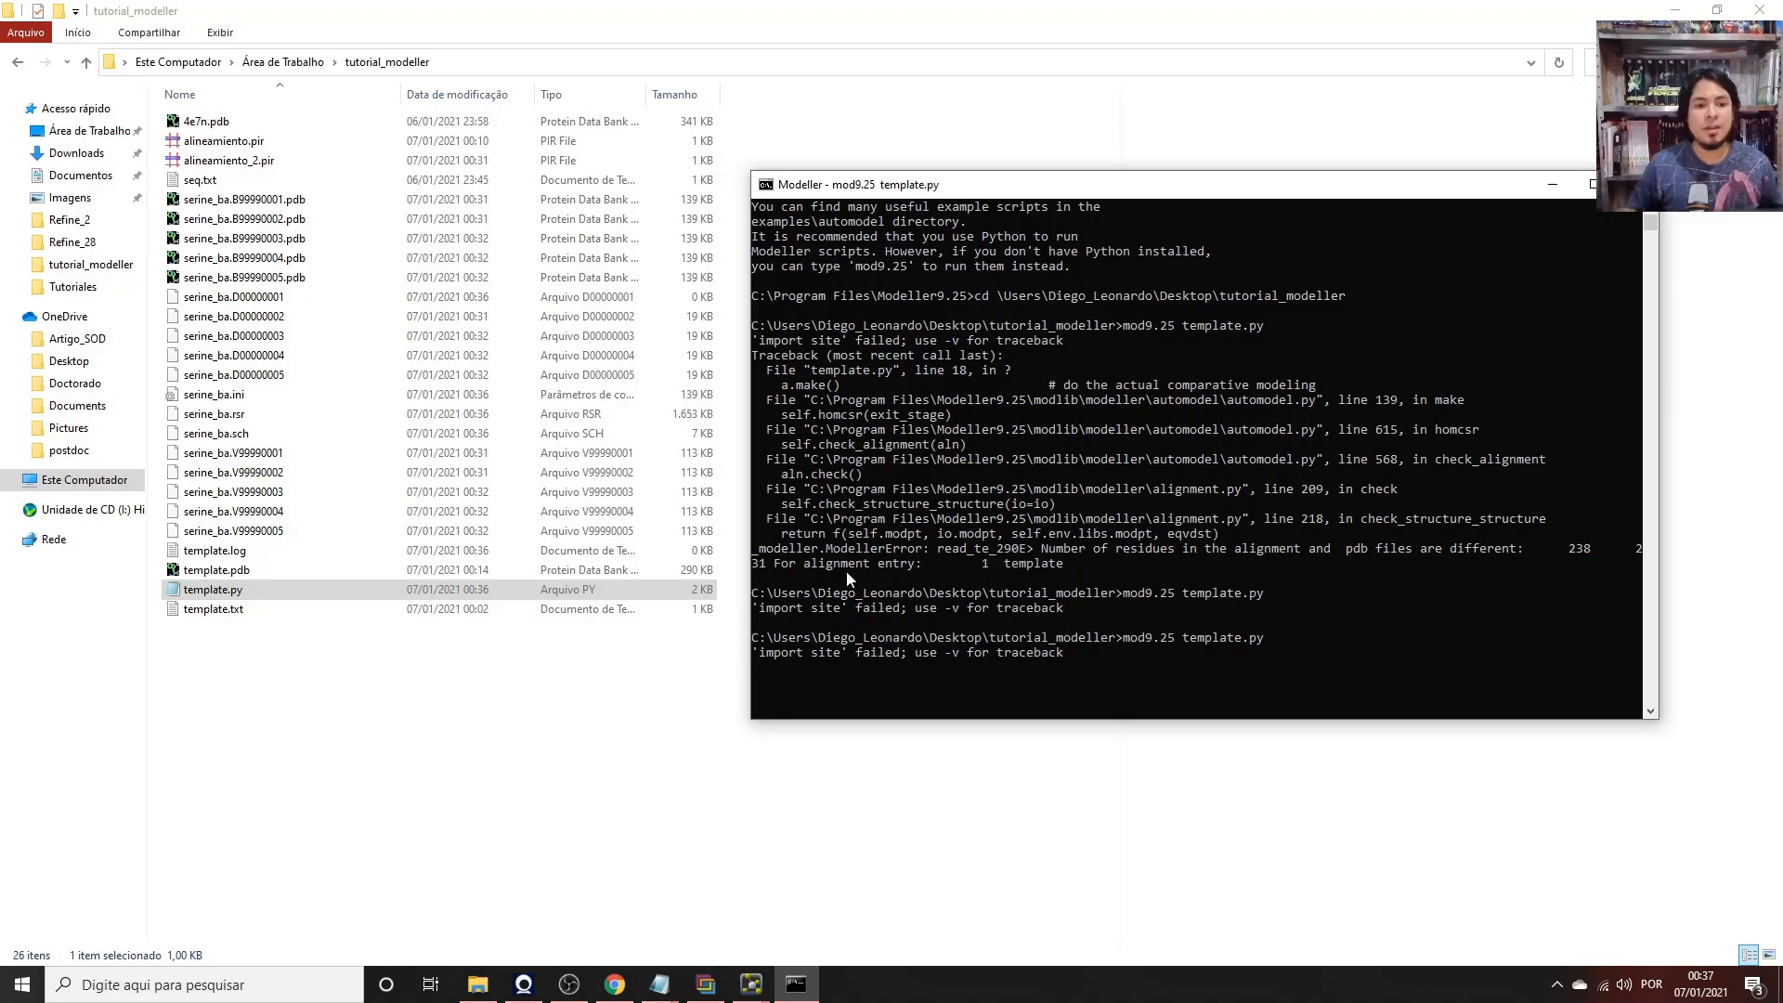
click(249, 553)
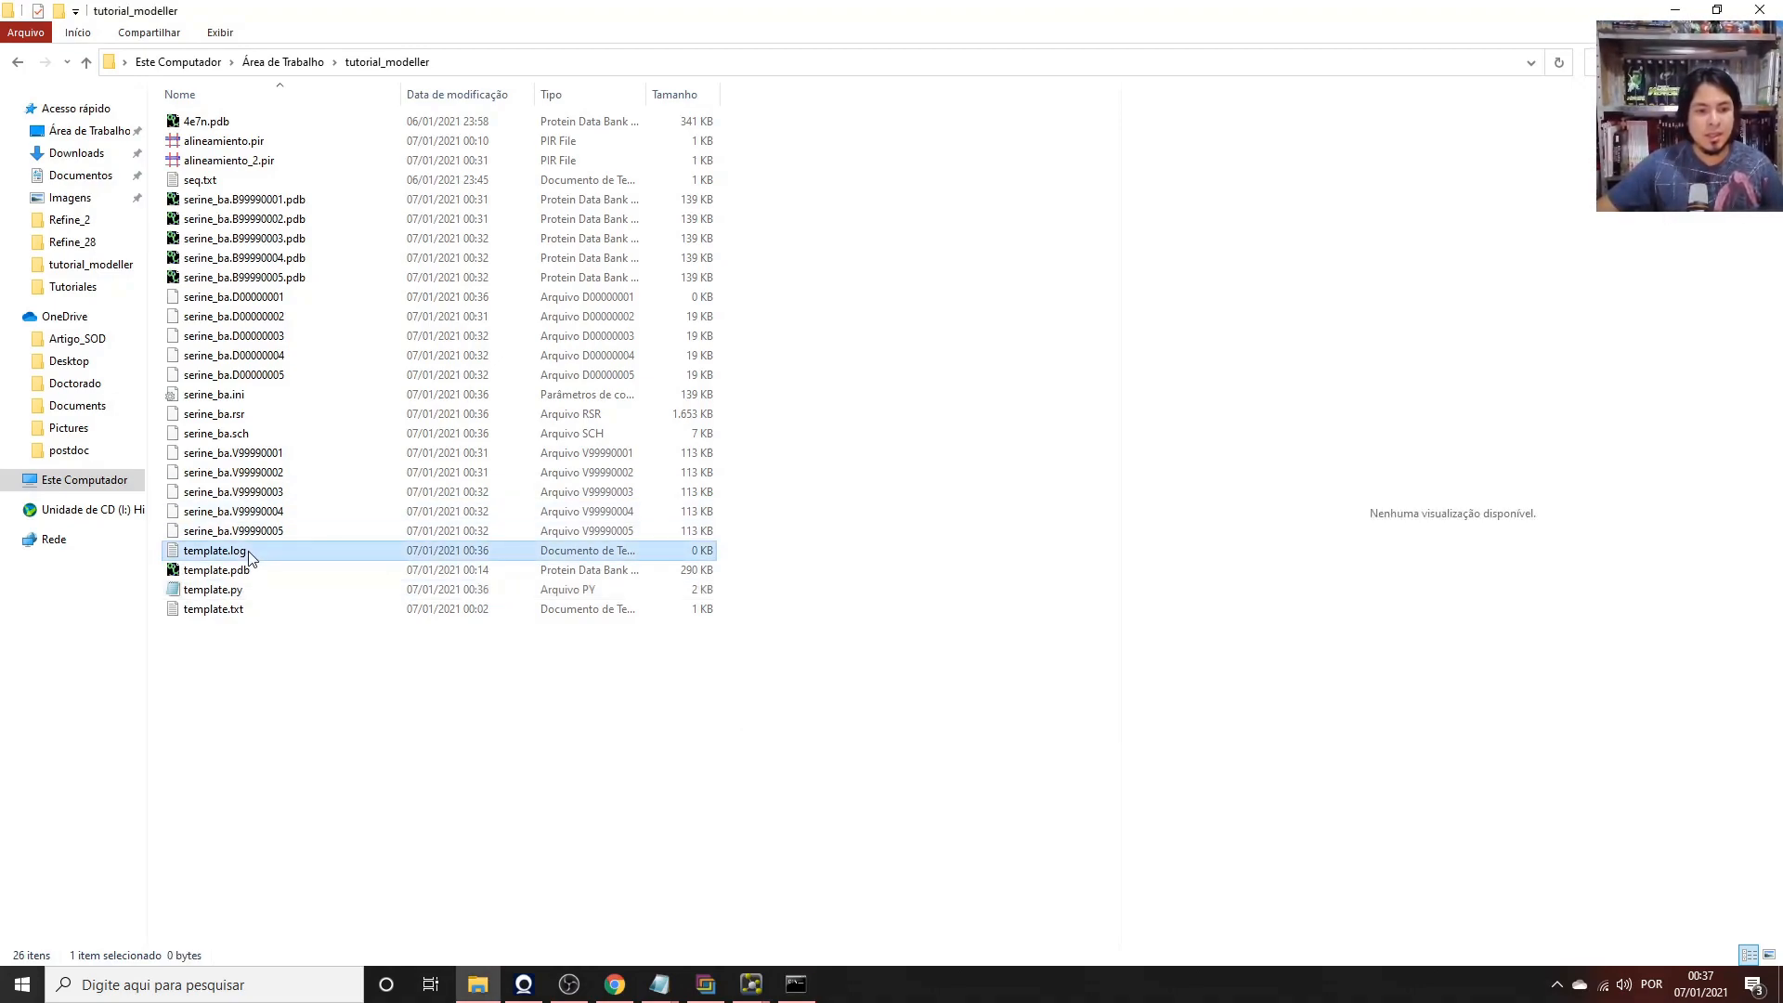
click(796, 985)
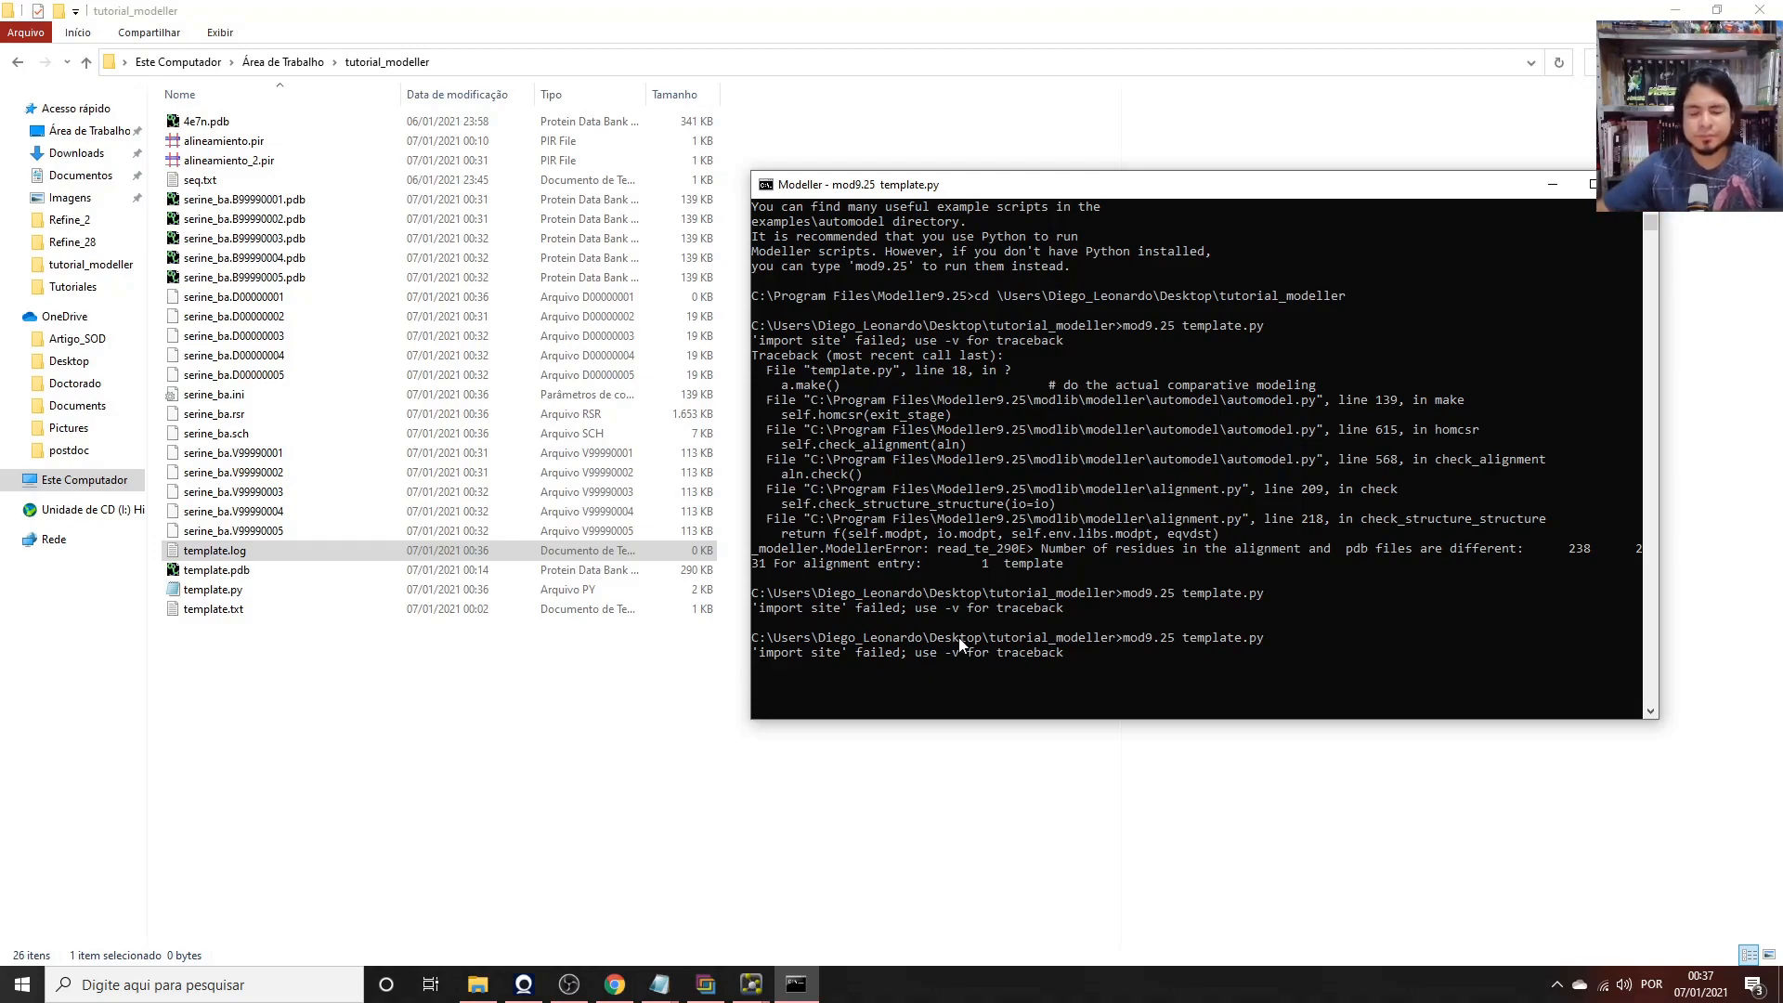
Switch to Chrome, search for "procheck server" in a new tab and open the DOE-MBI Structure Lab UCLA PROCHECK result.
key(alt+Tab)
scroll(853, 455, up, 5)
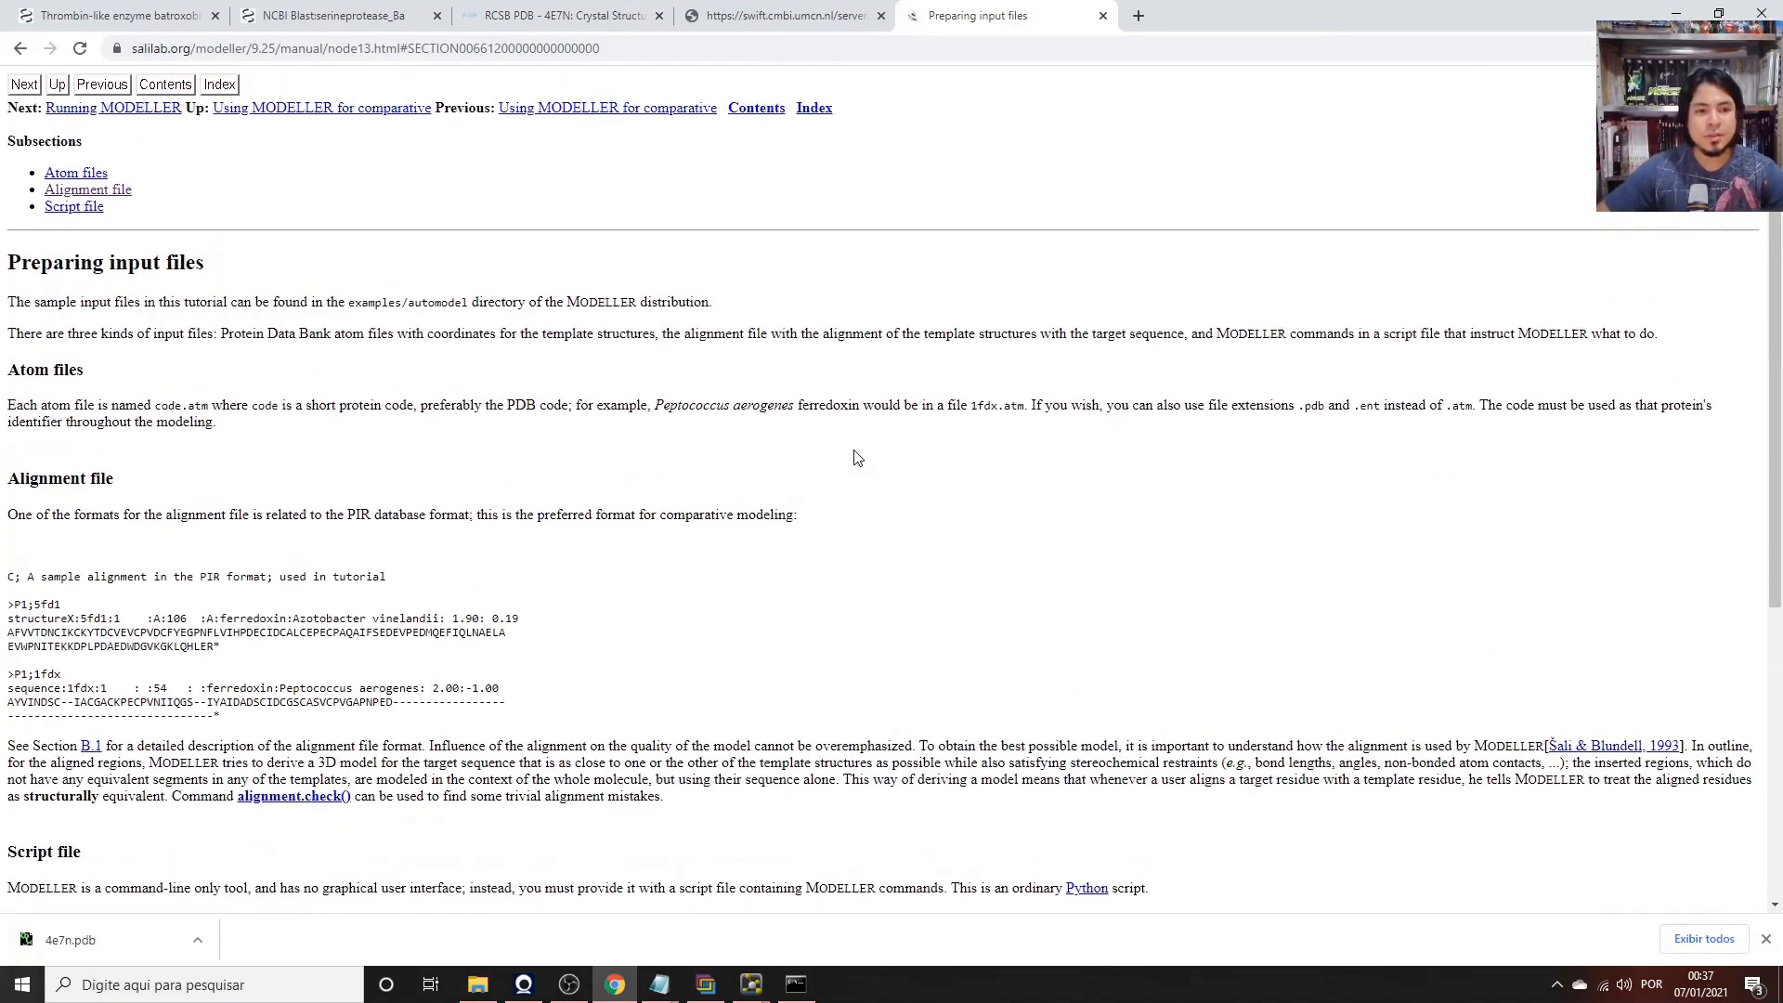
click(1148, 19)
text(sav)
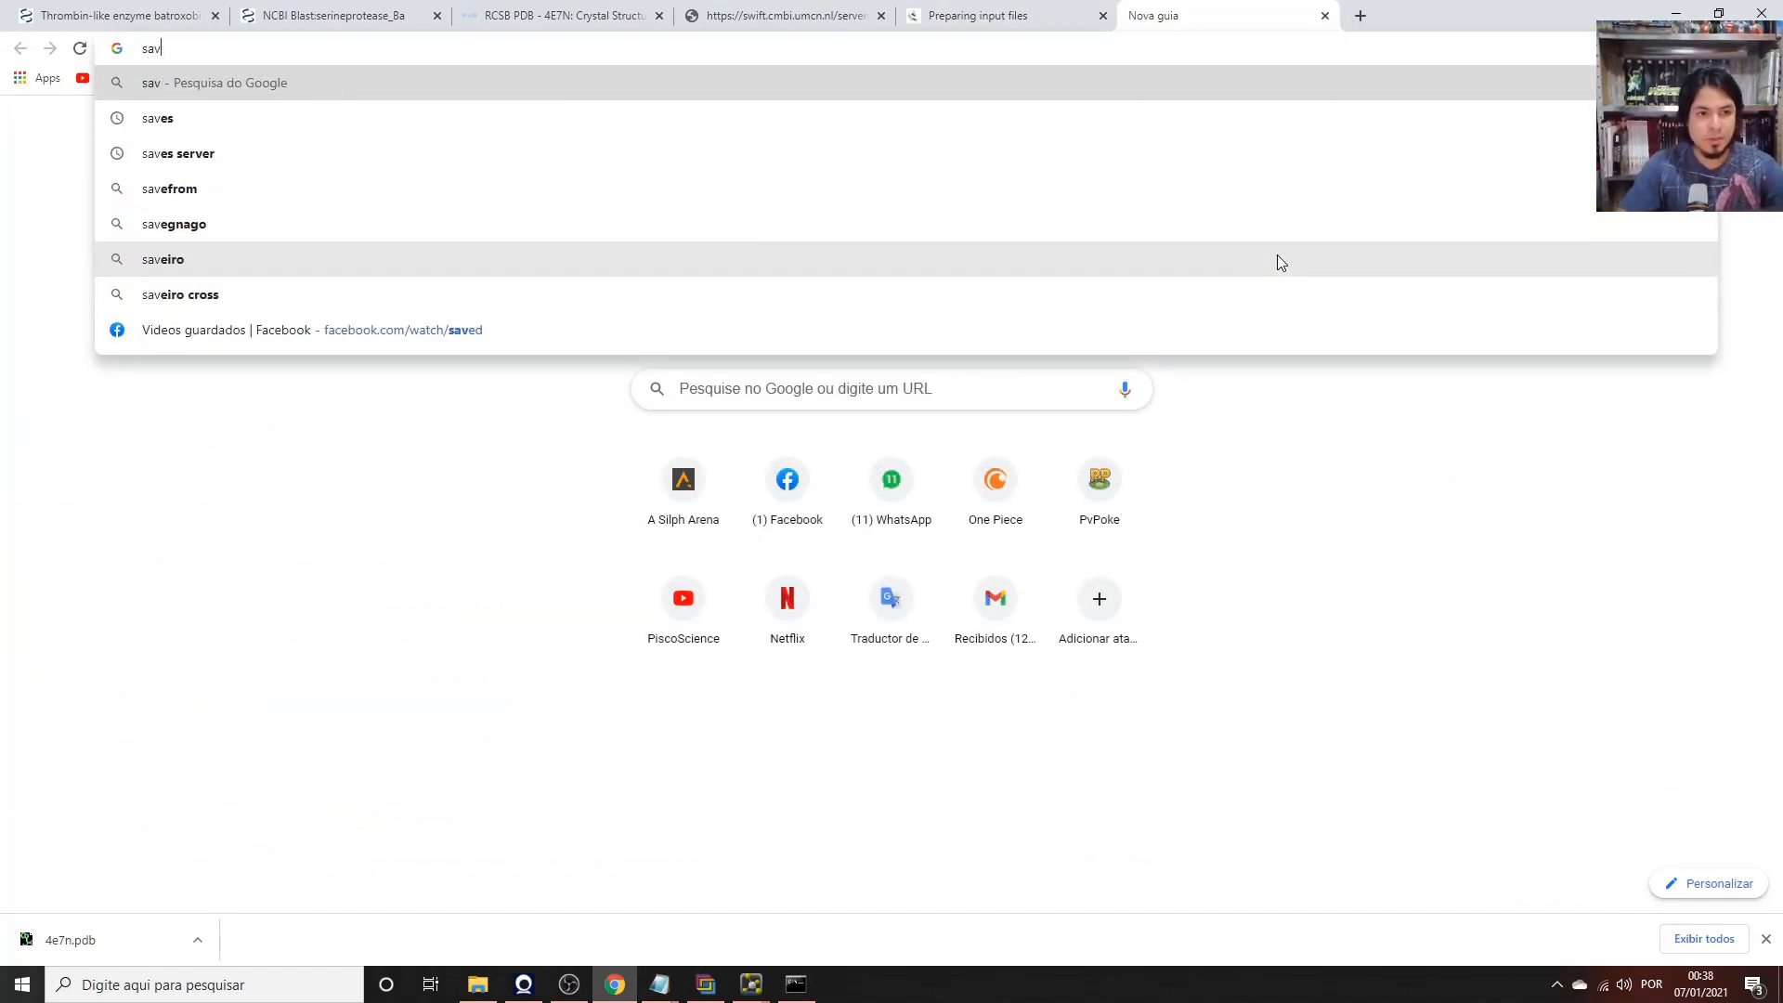
key(BackSpace)
key(BackSpace)
key(BackSpace)
text(proche)
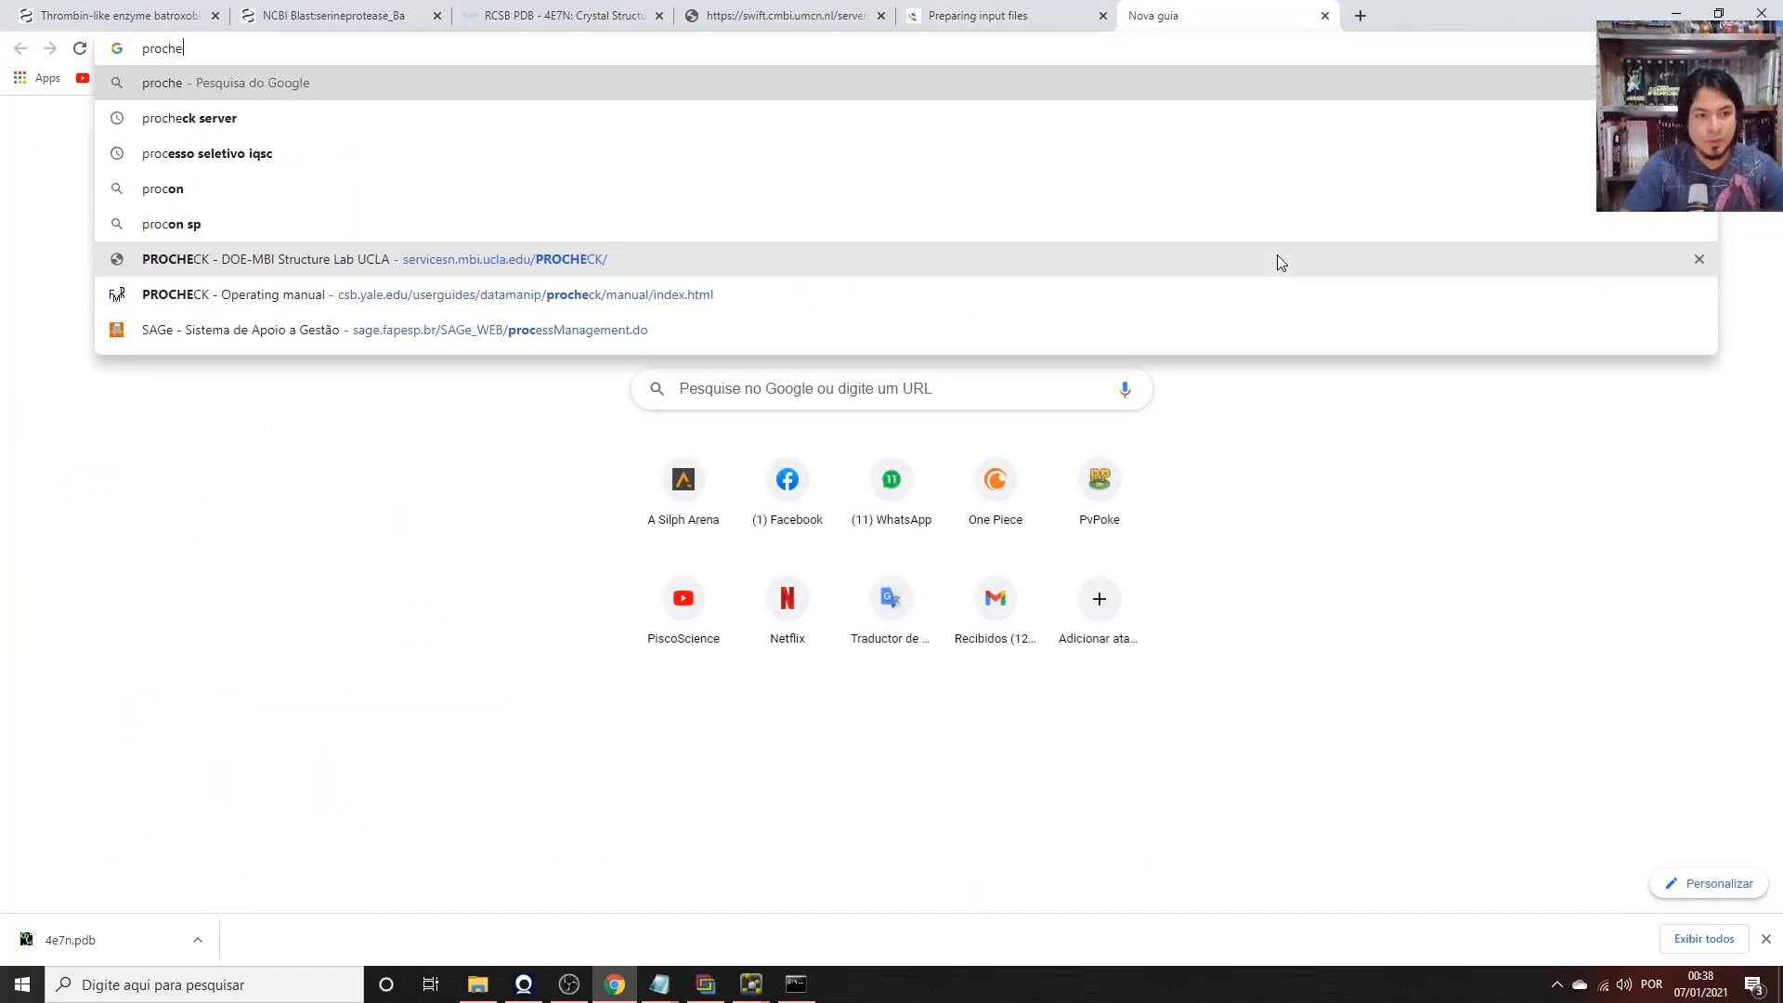
key(Down)
key(Return)
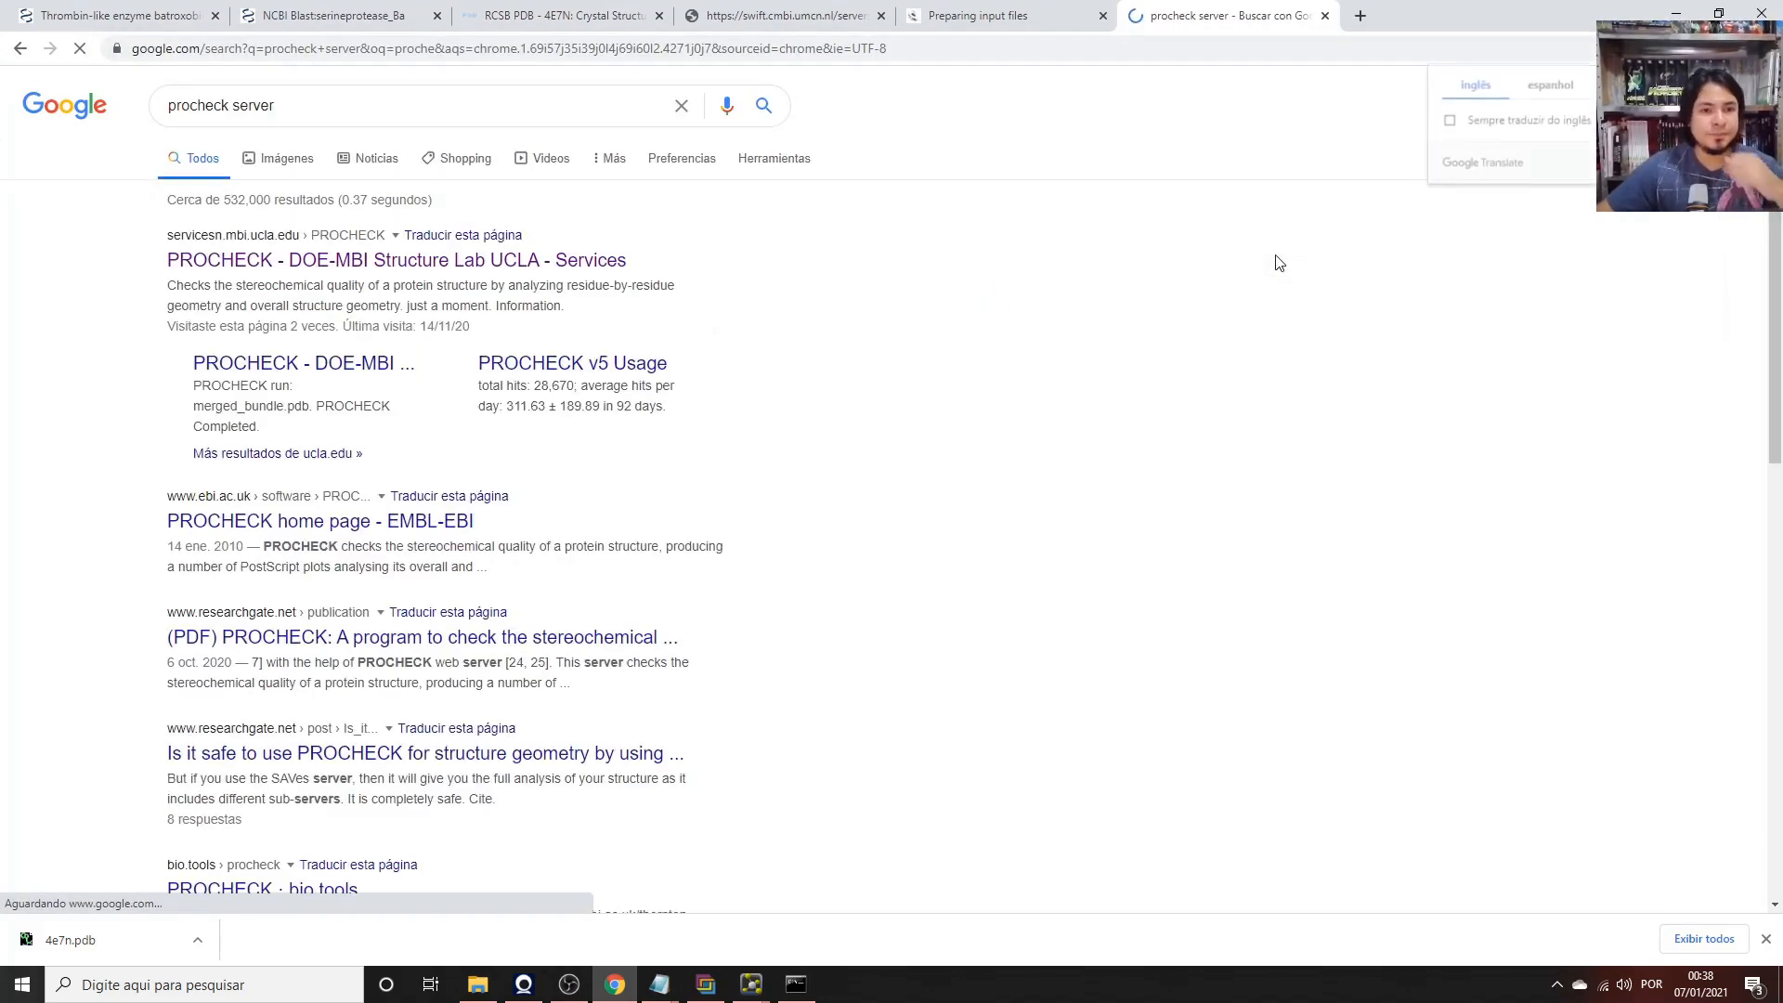
click(339, 265)
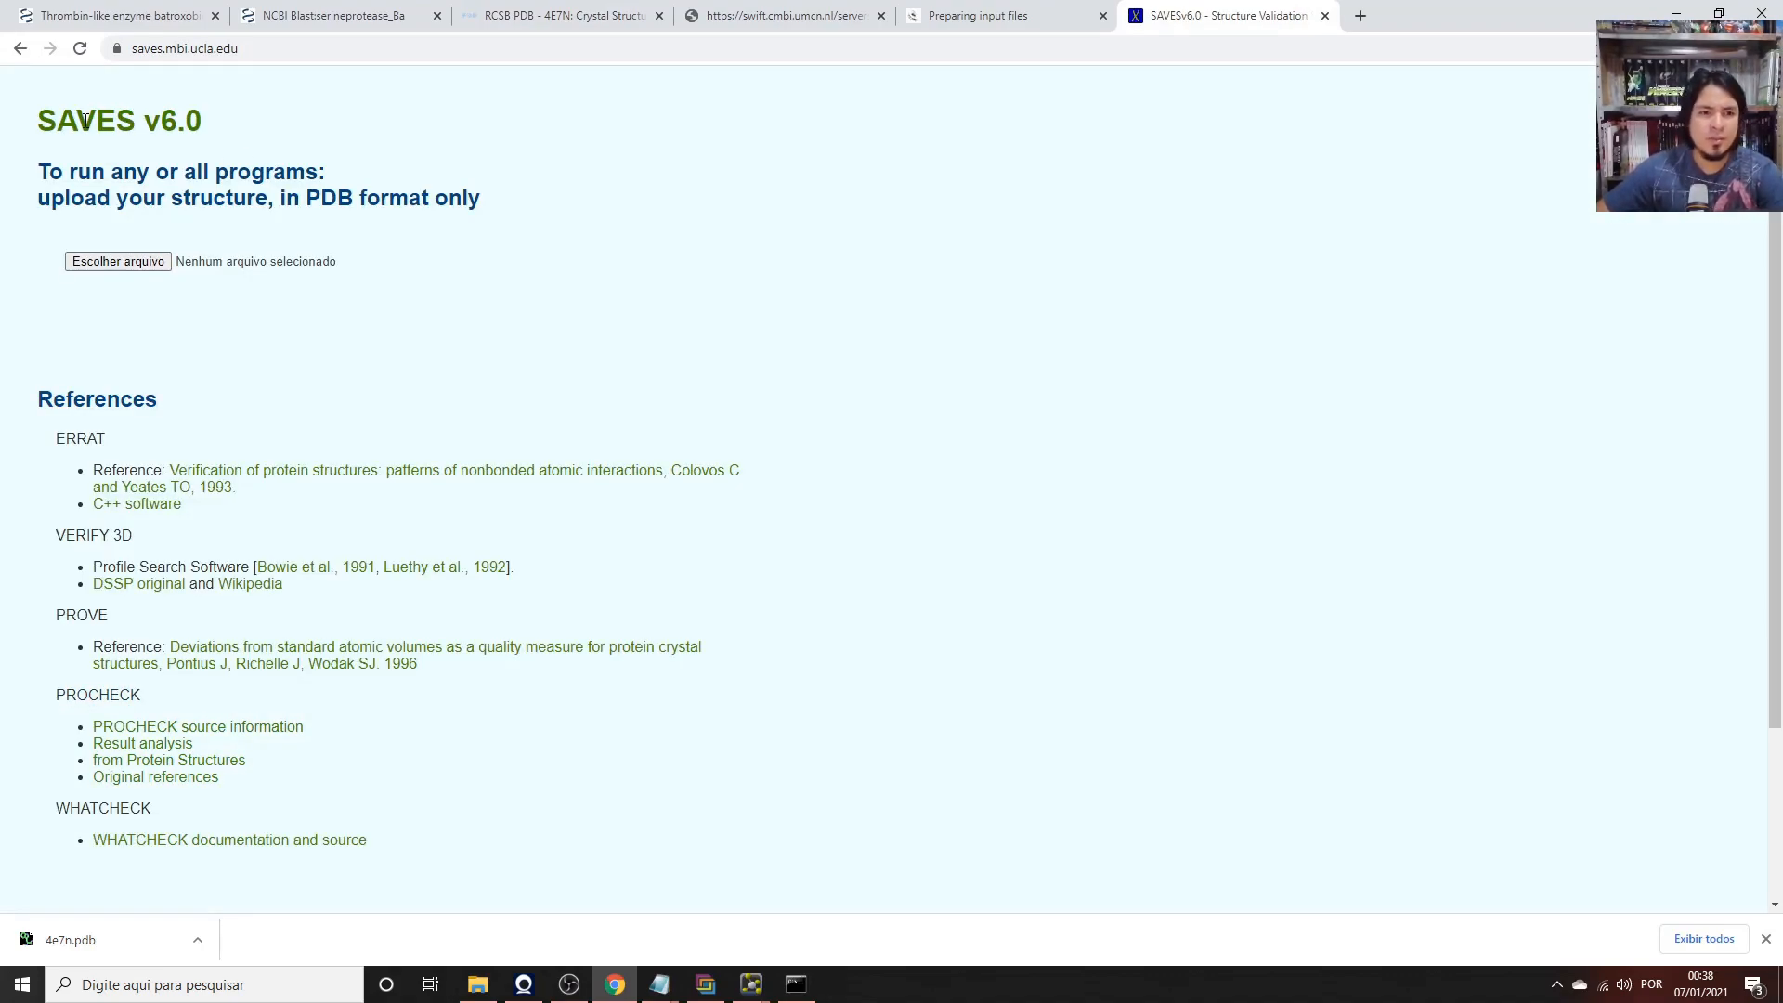
Review the ERRAT, VERIFY 3D, PROVE, PROCHECK and WHATCHECK validation programs on the SAVES v6.0 page, and return to the Modeller console.
drag(42, 119, 216, 133)
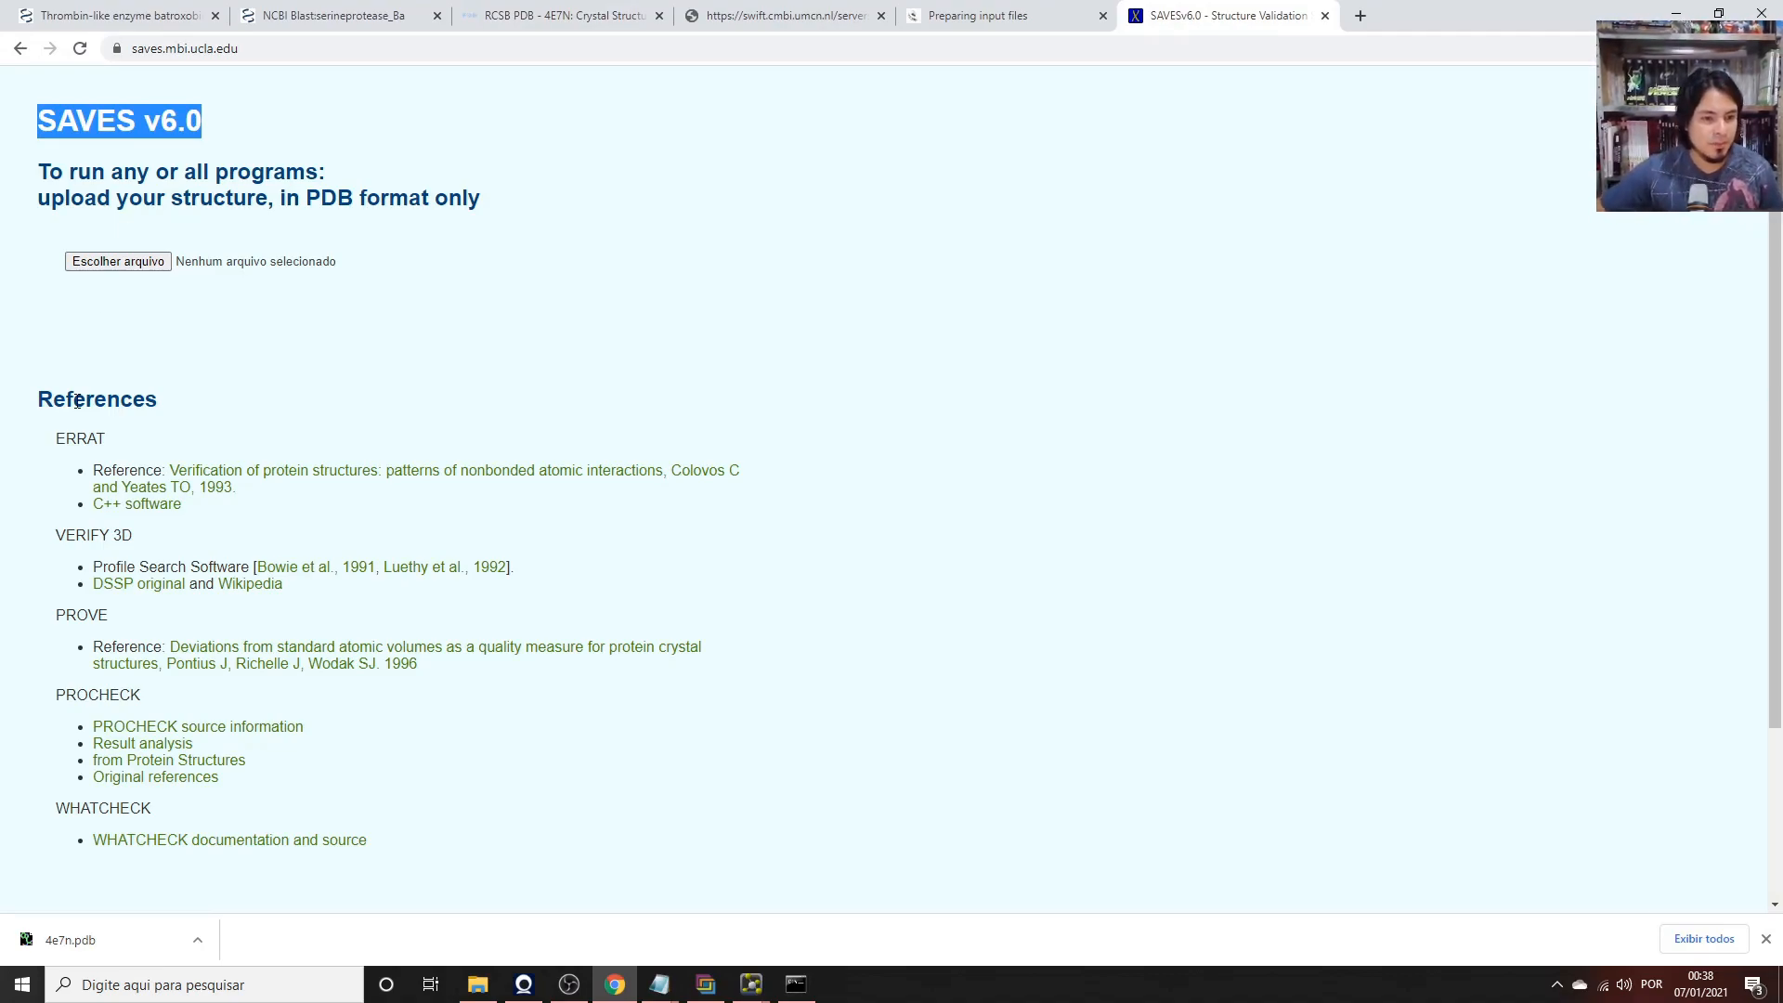
click(54, 446)
drag(53, 537, 123, 544)
drag(54, 616, 91, 616)
drag(53, 696, 141, 697)
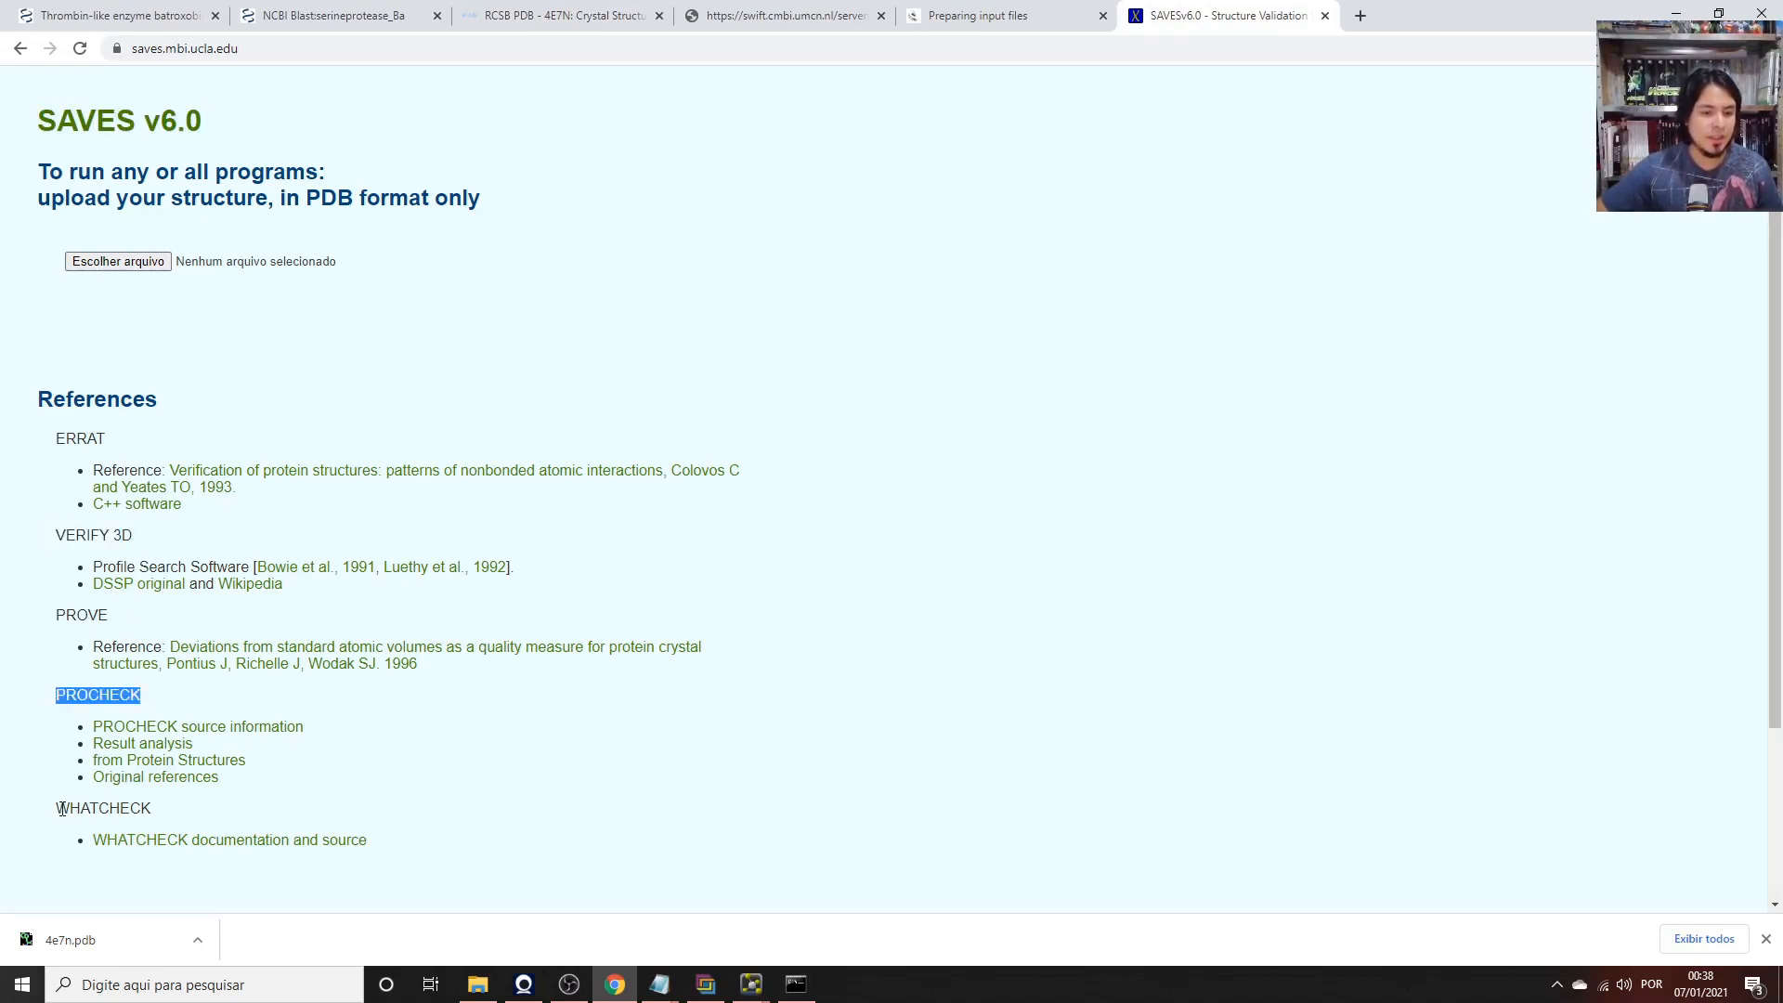
drag(55, 809, 152, 810)
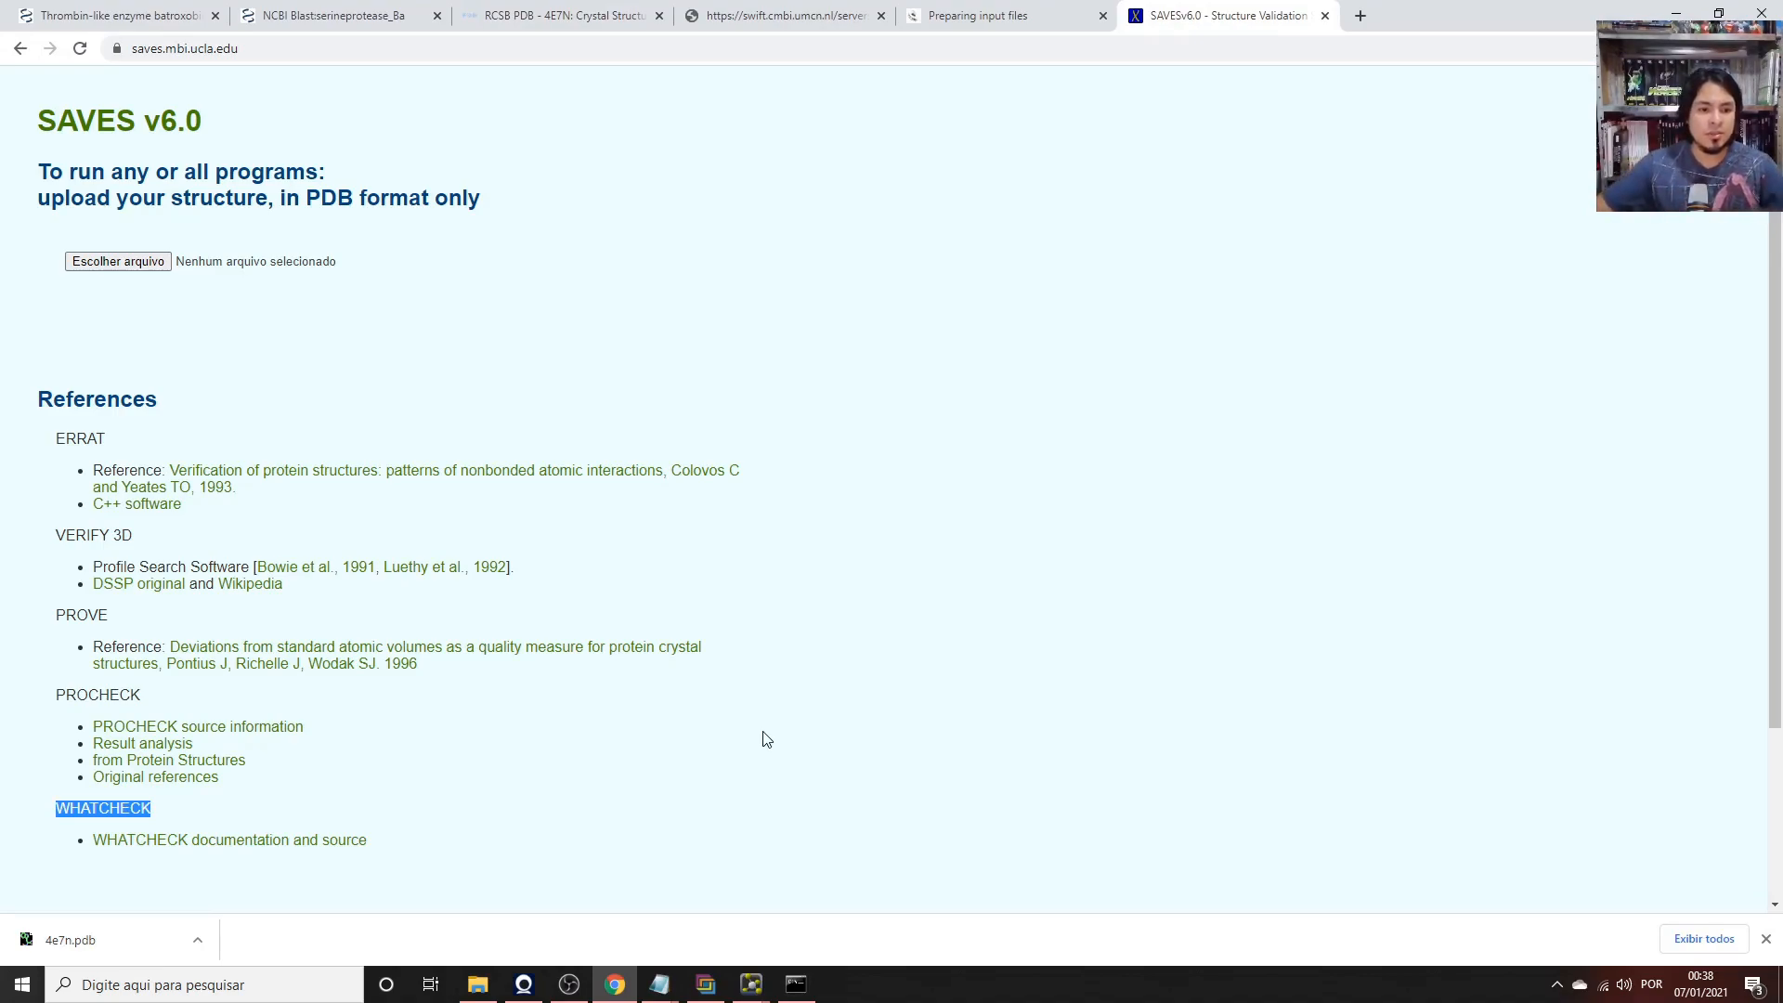
drag(170, 696, 12, 687)
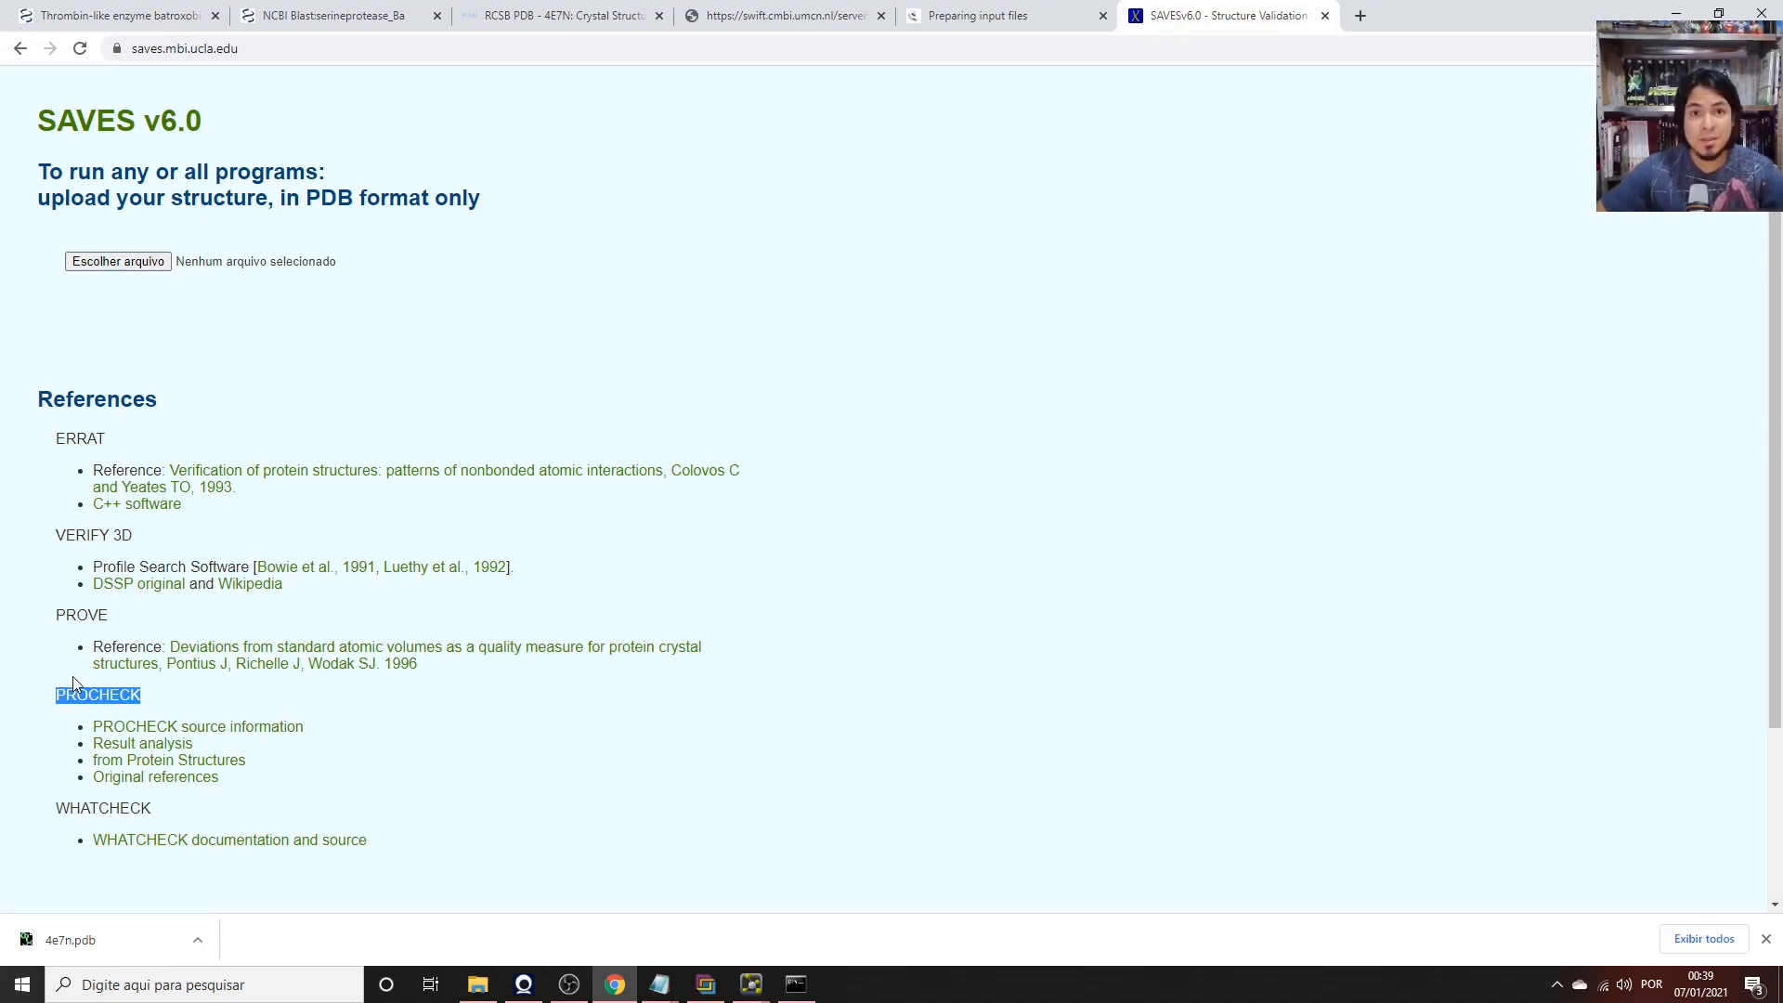
drag(137, 537, 39, 546)
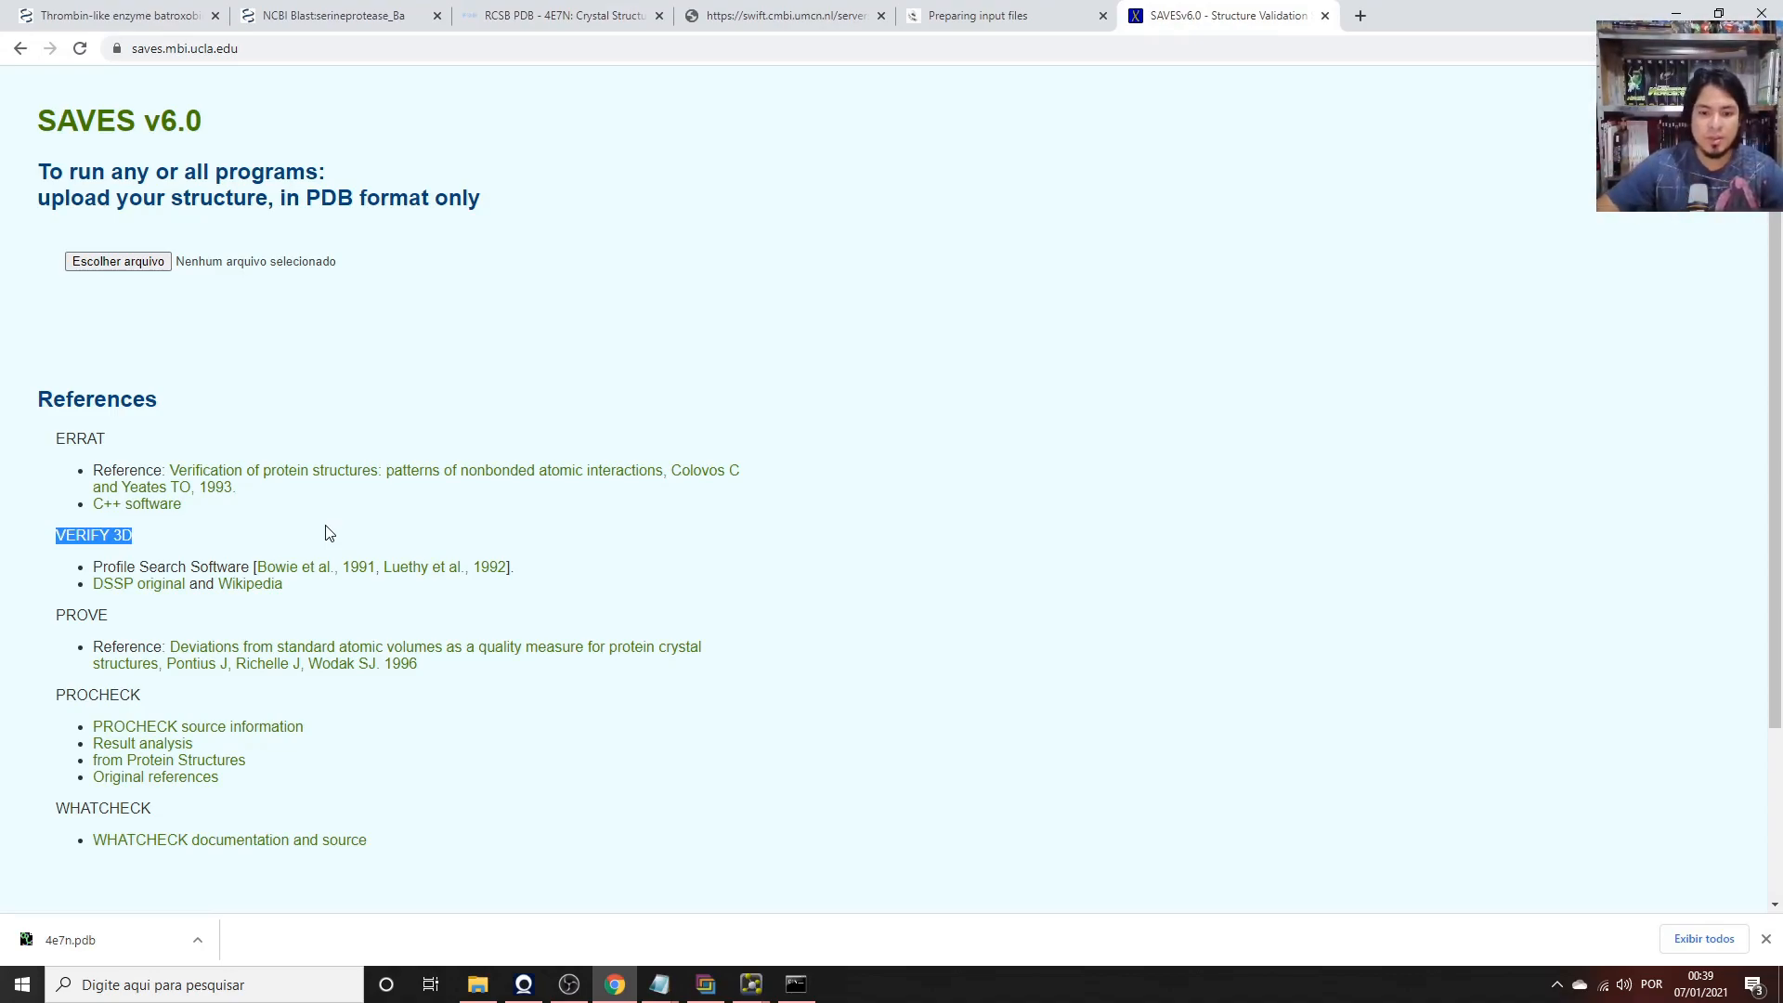
click(803, 987)
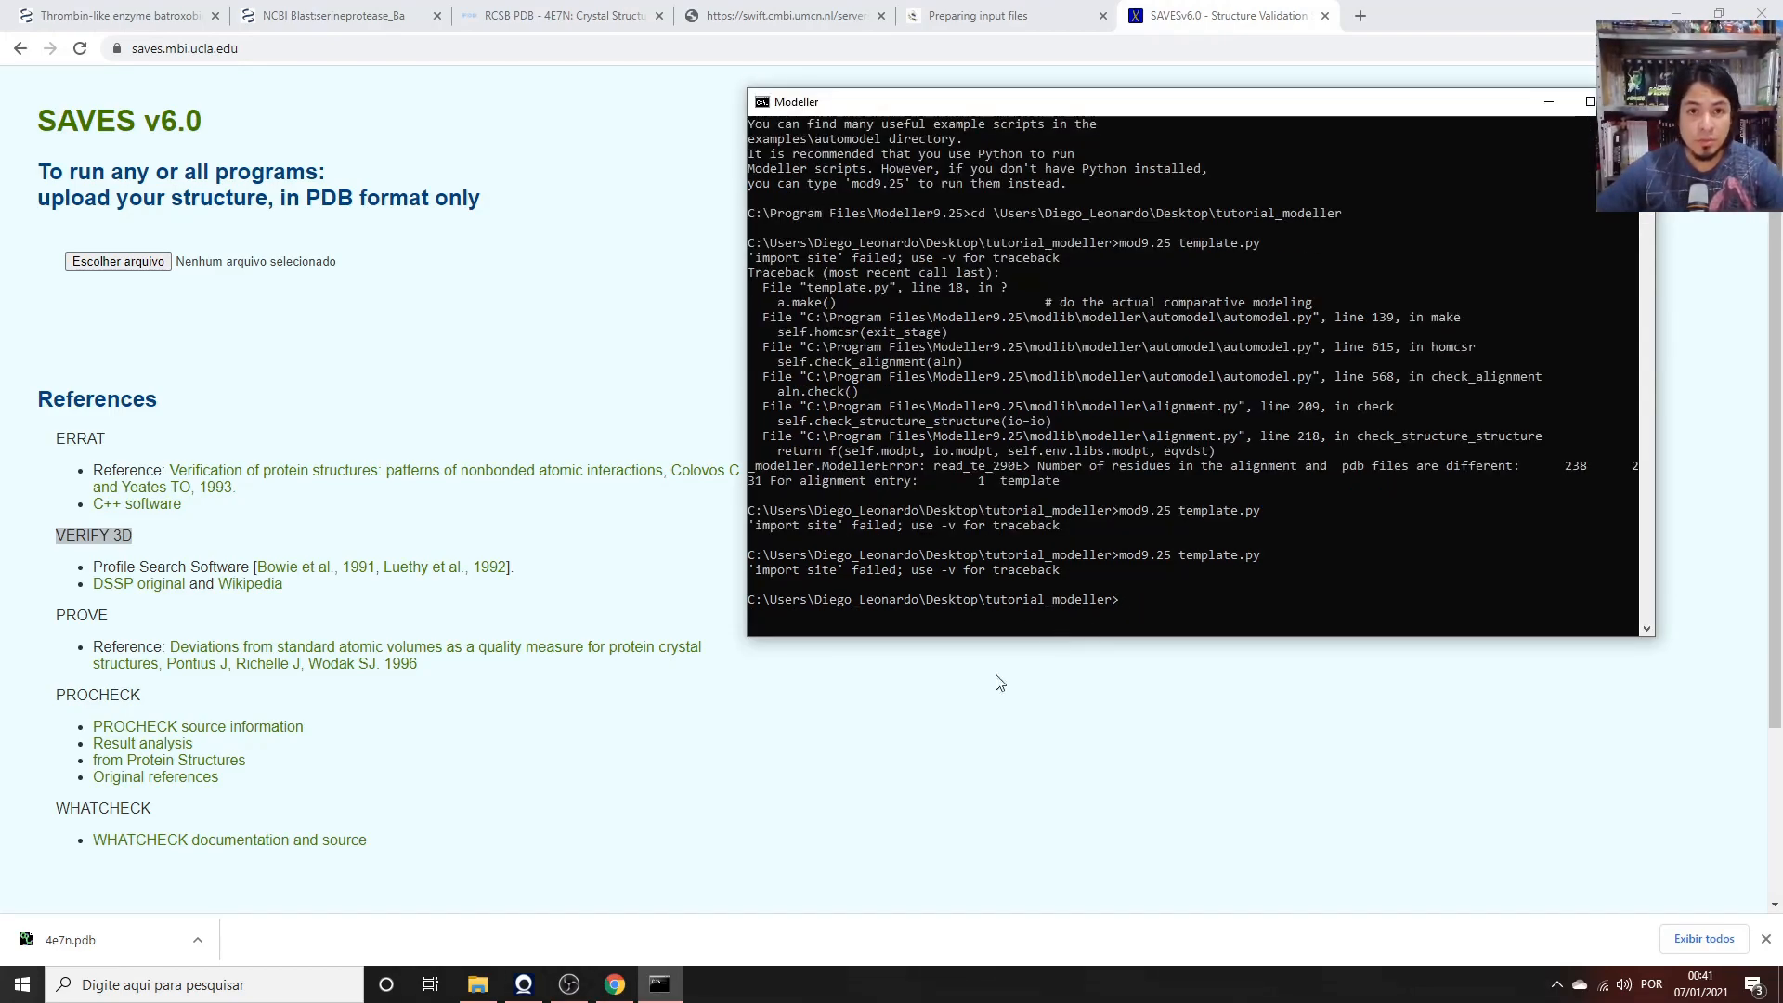
Open template.log from the tutorial_modeller folder and check the top model and its DOPE score at the end of the log.
click(478, 985)
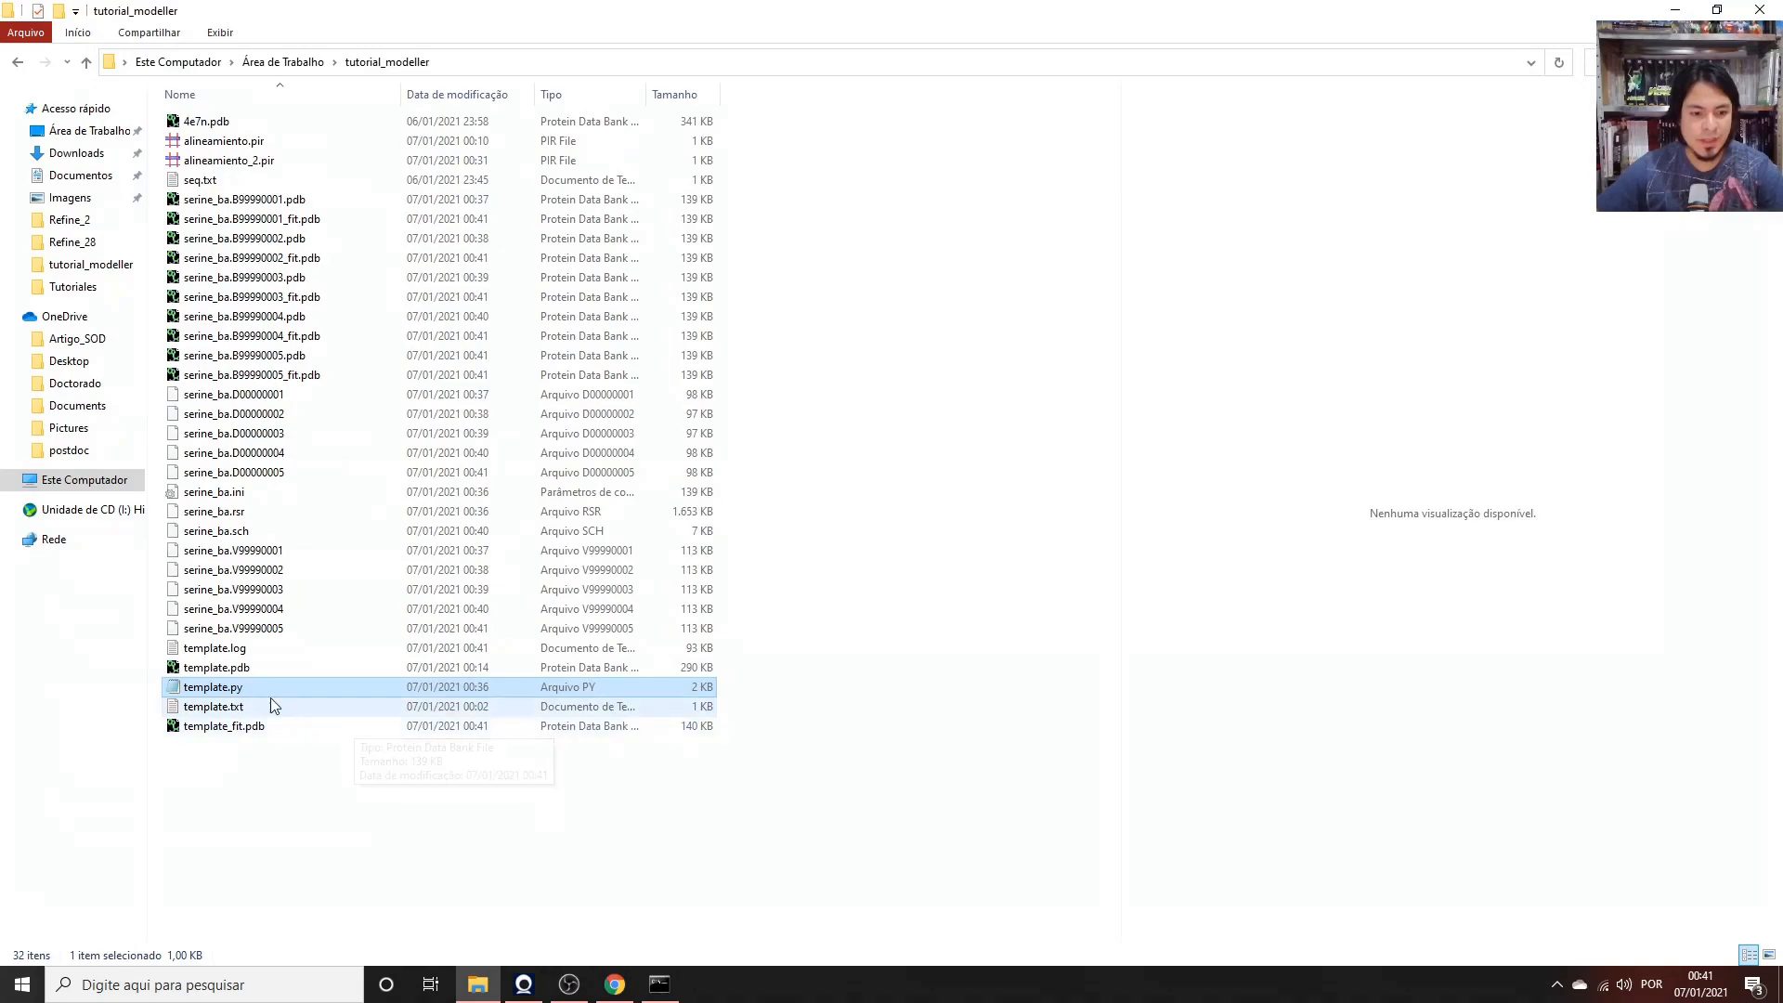
double_click(233, 648)
click(1305, 307)
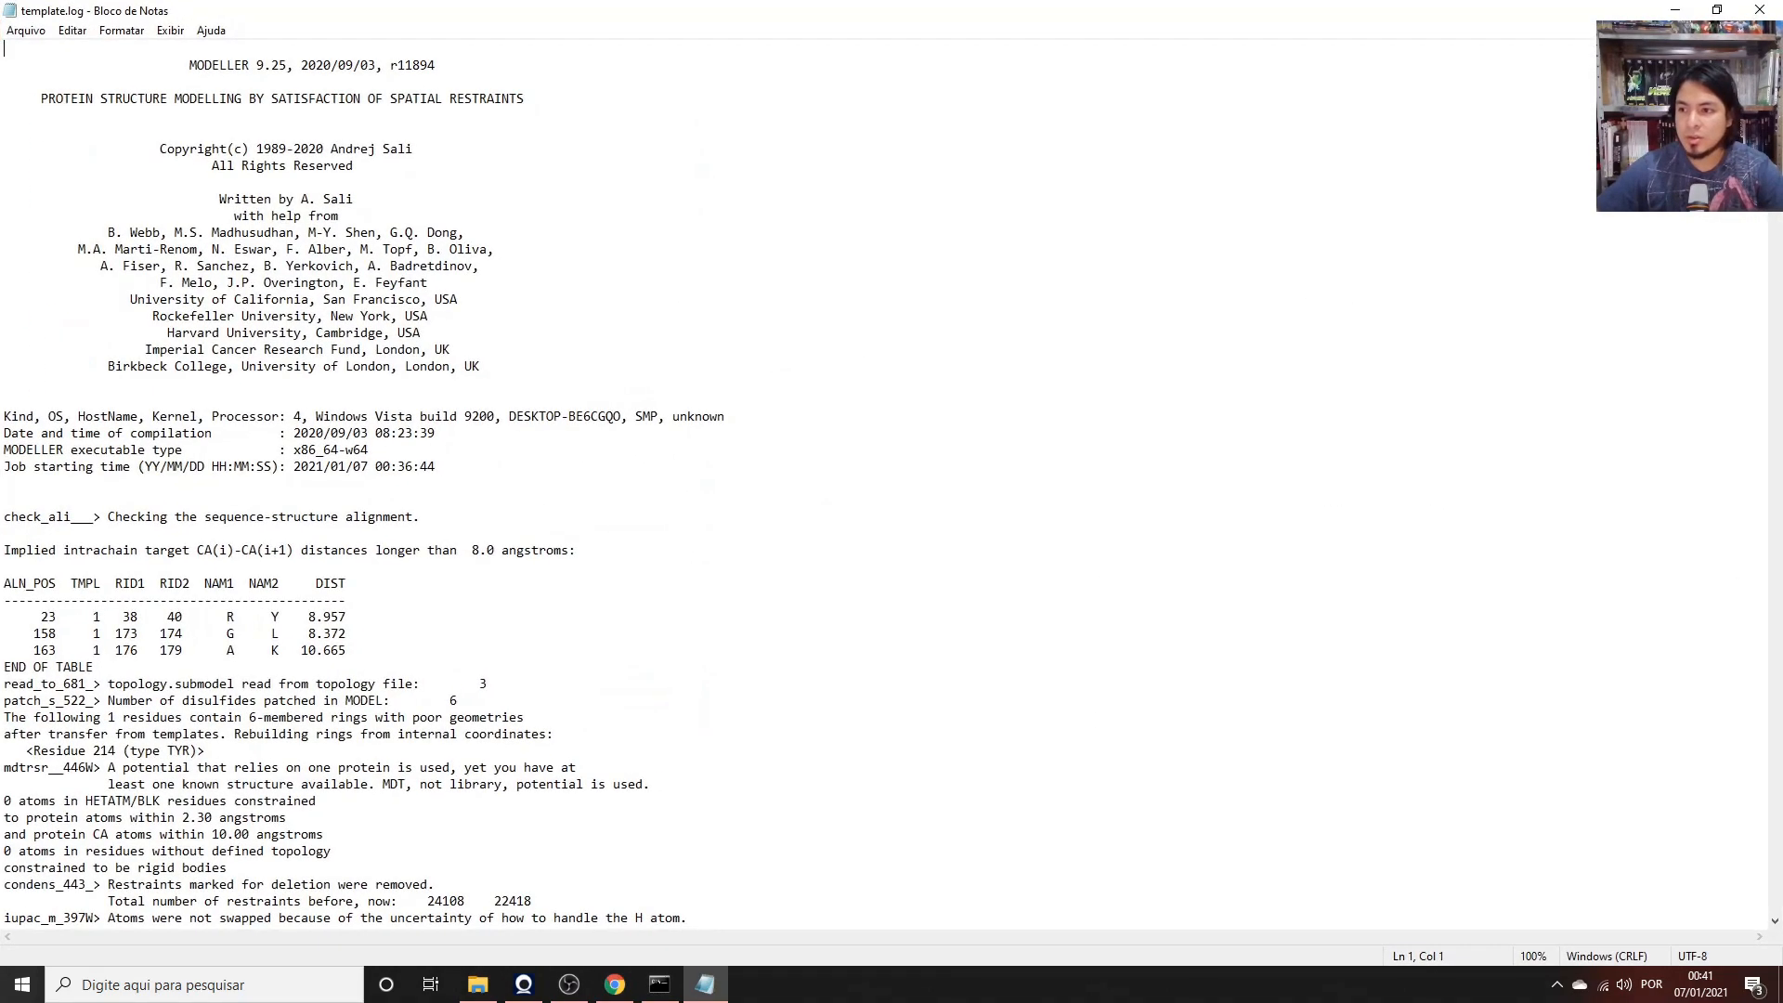
drag(1776, 67, 1780, 921)
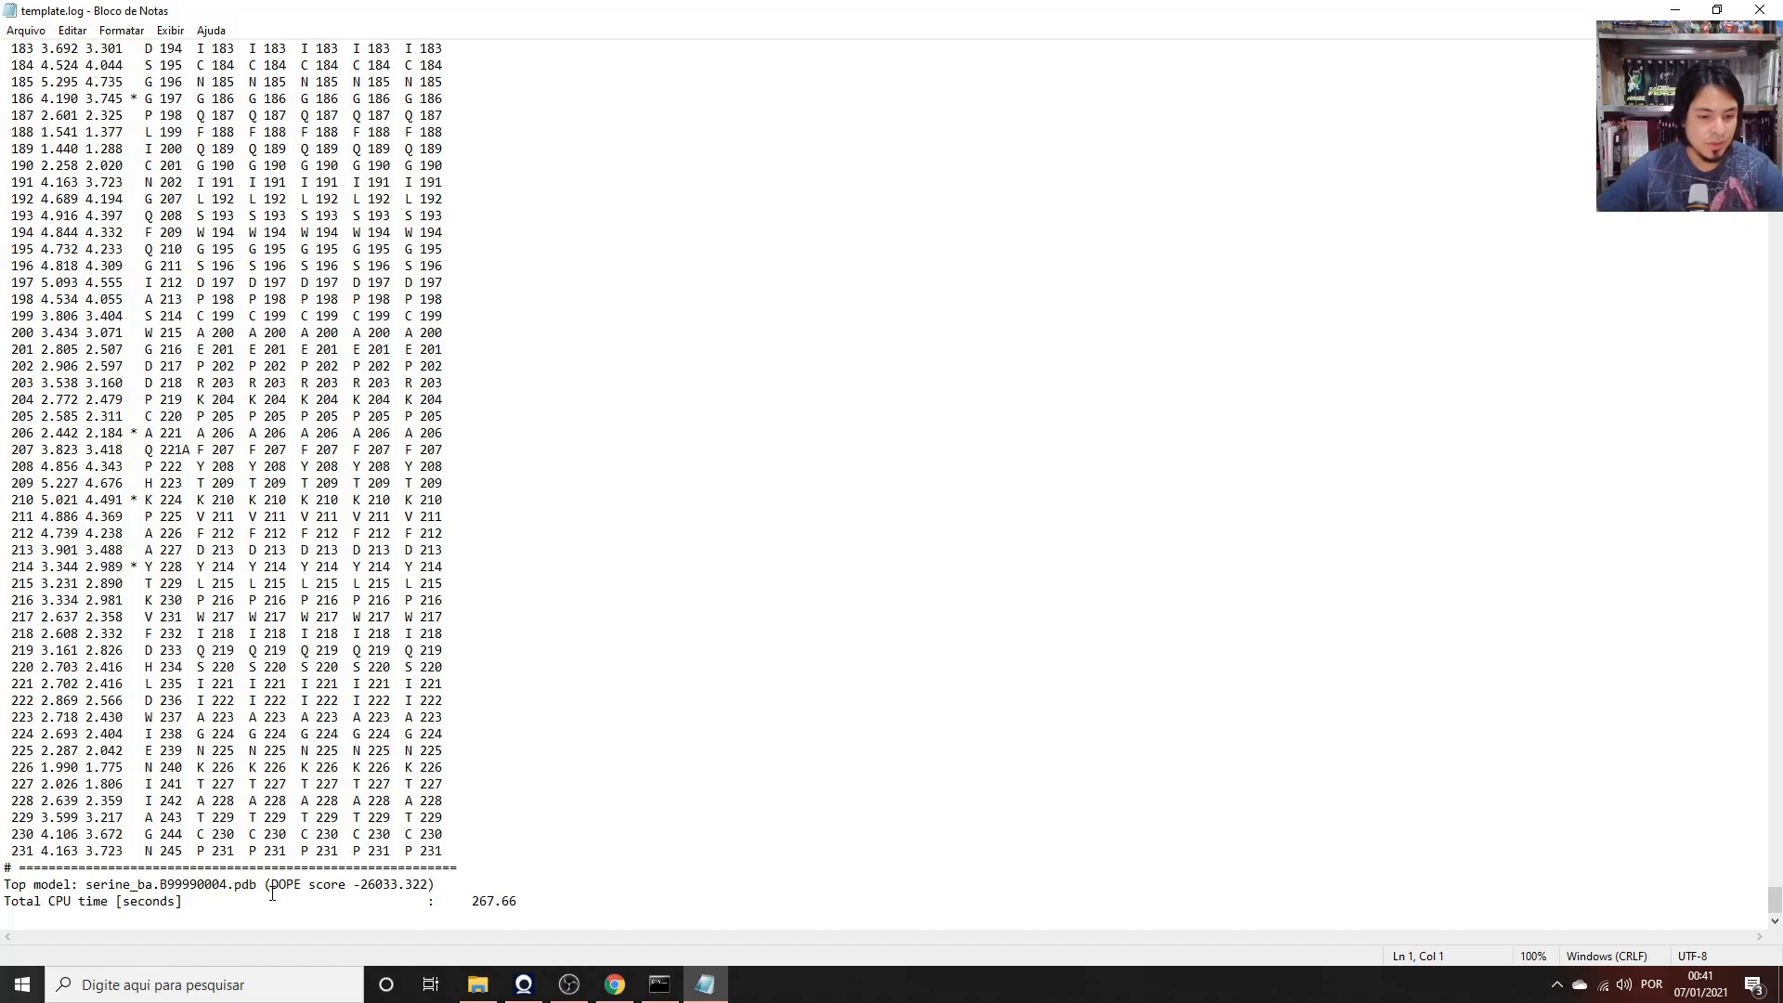
drag(270, 885, 429, 884)
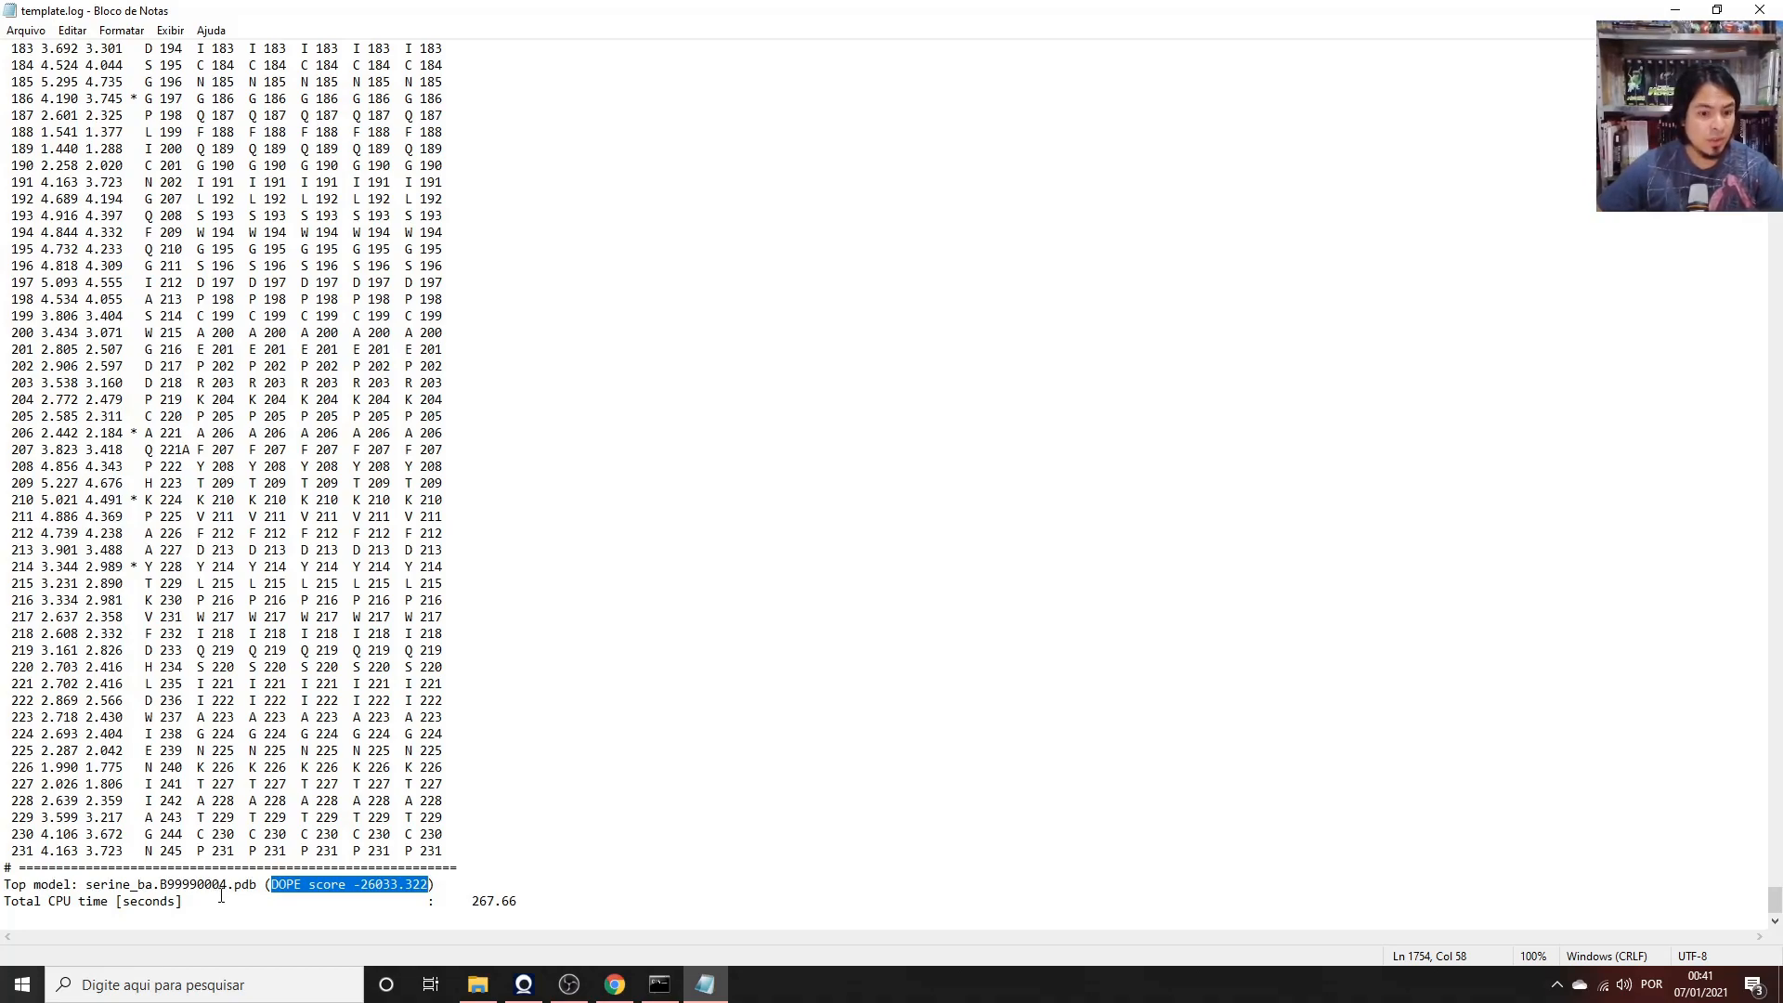
drag(256, 886, 3, 888)
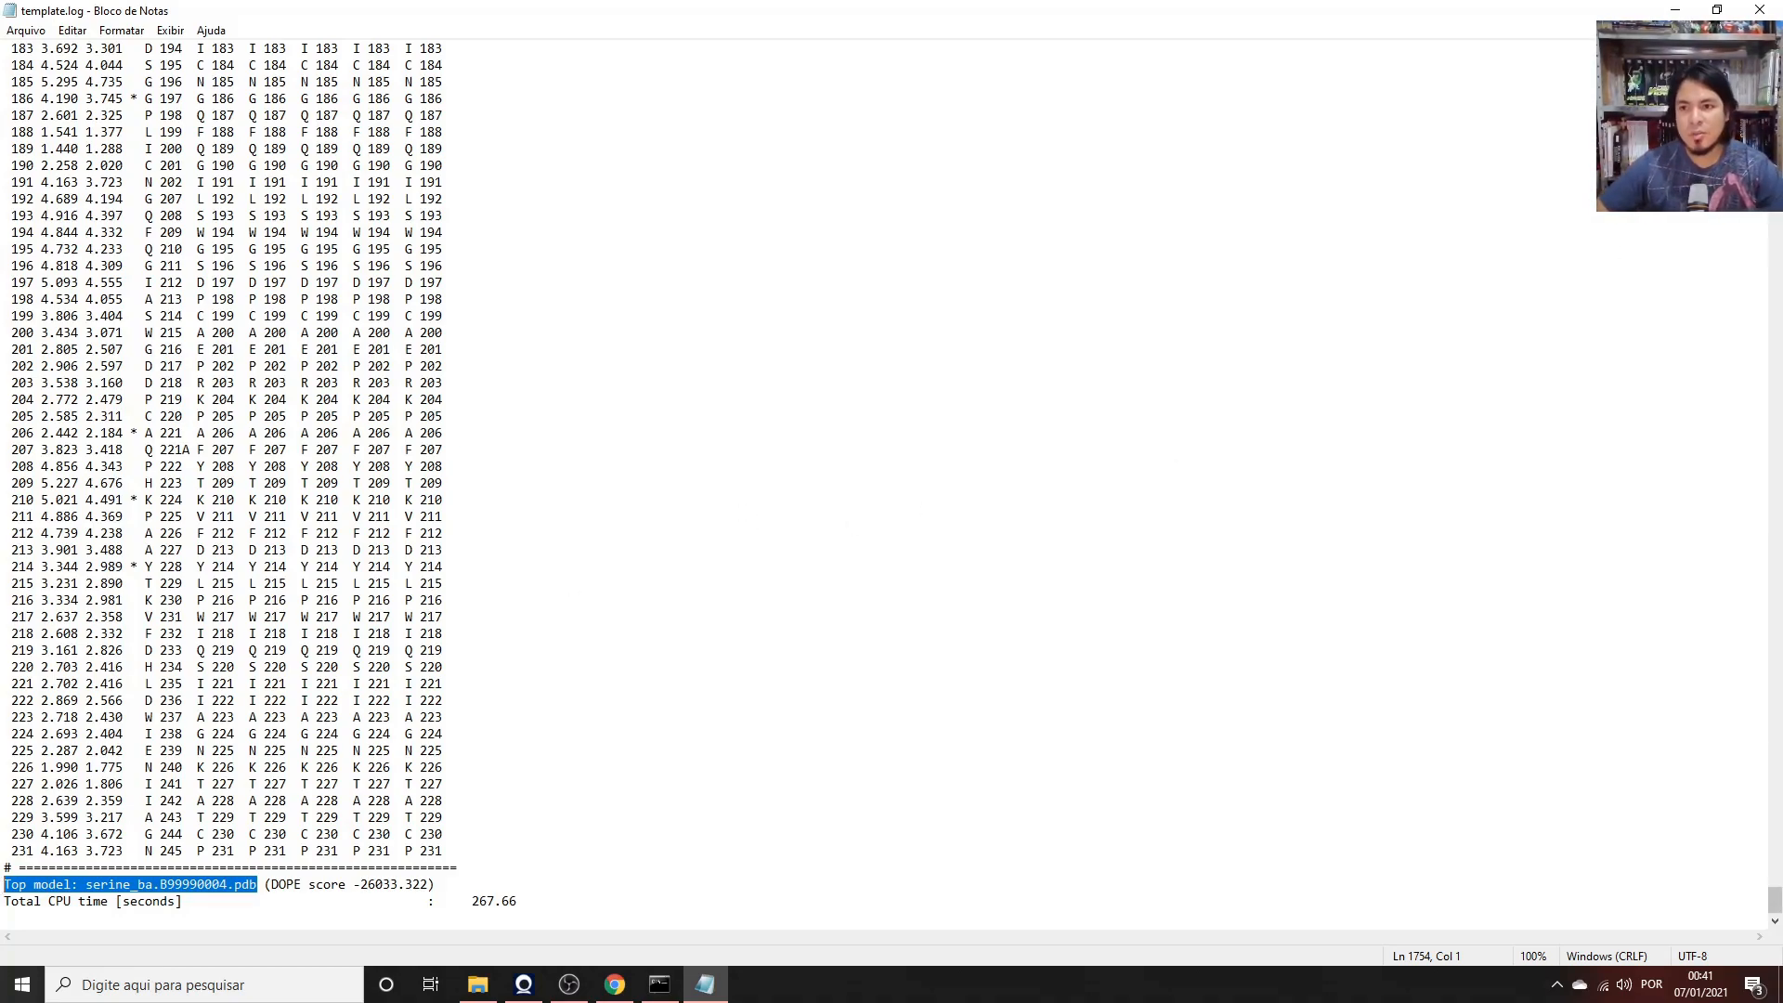
click(1675, 9)
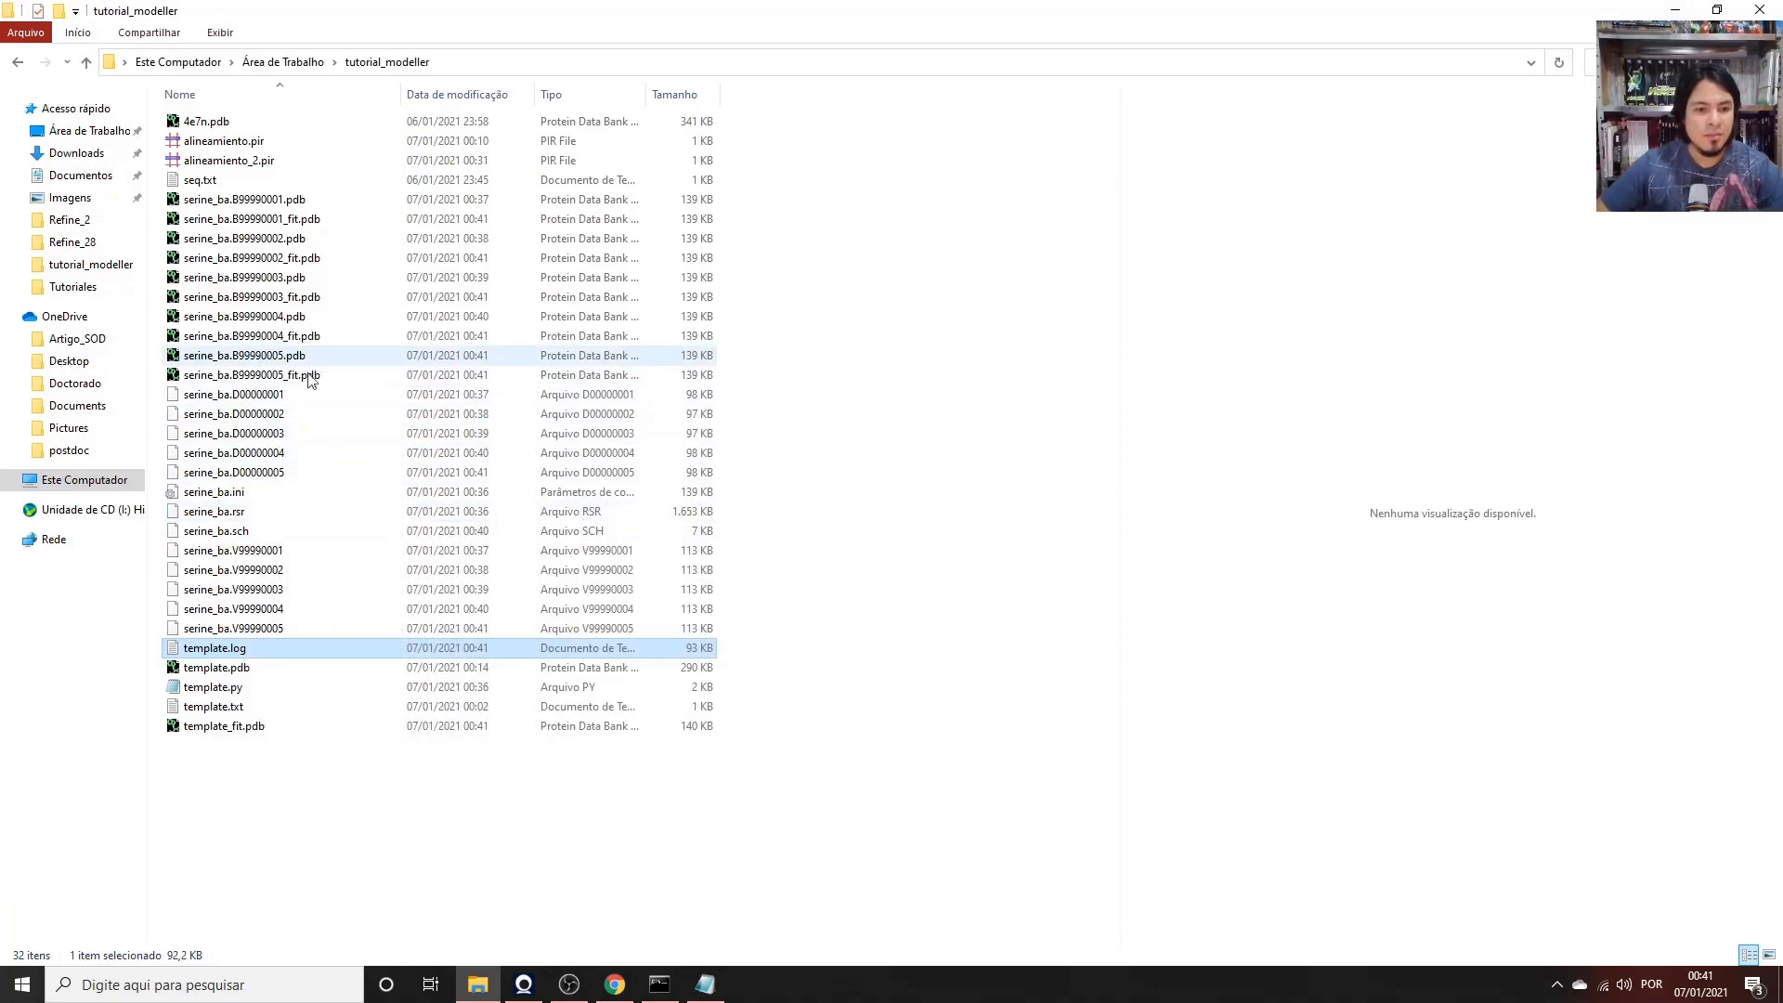
Open the model serine_ba.B99990004.pdb in PyMOL and load template.pdb into the same session.
click(293, 318)
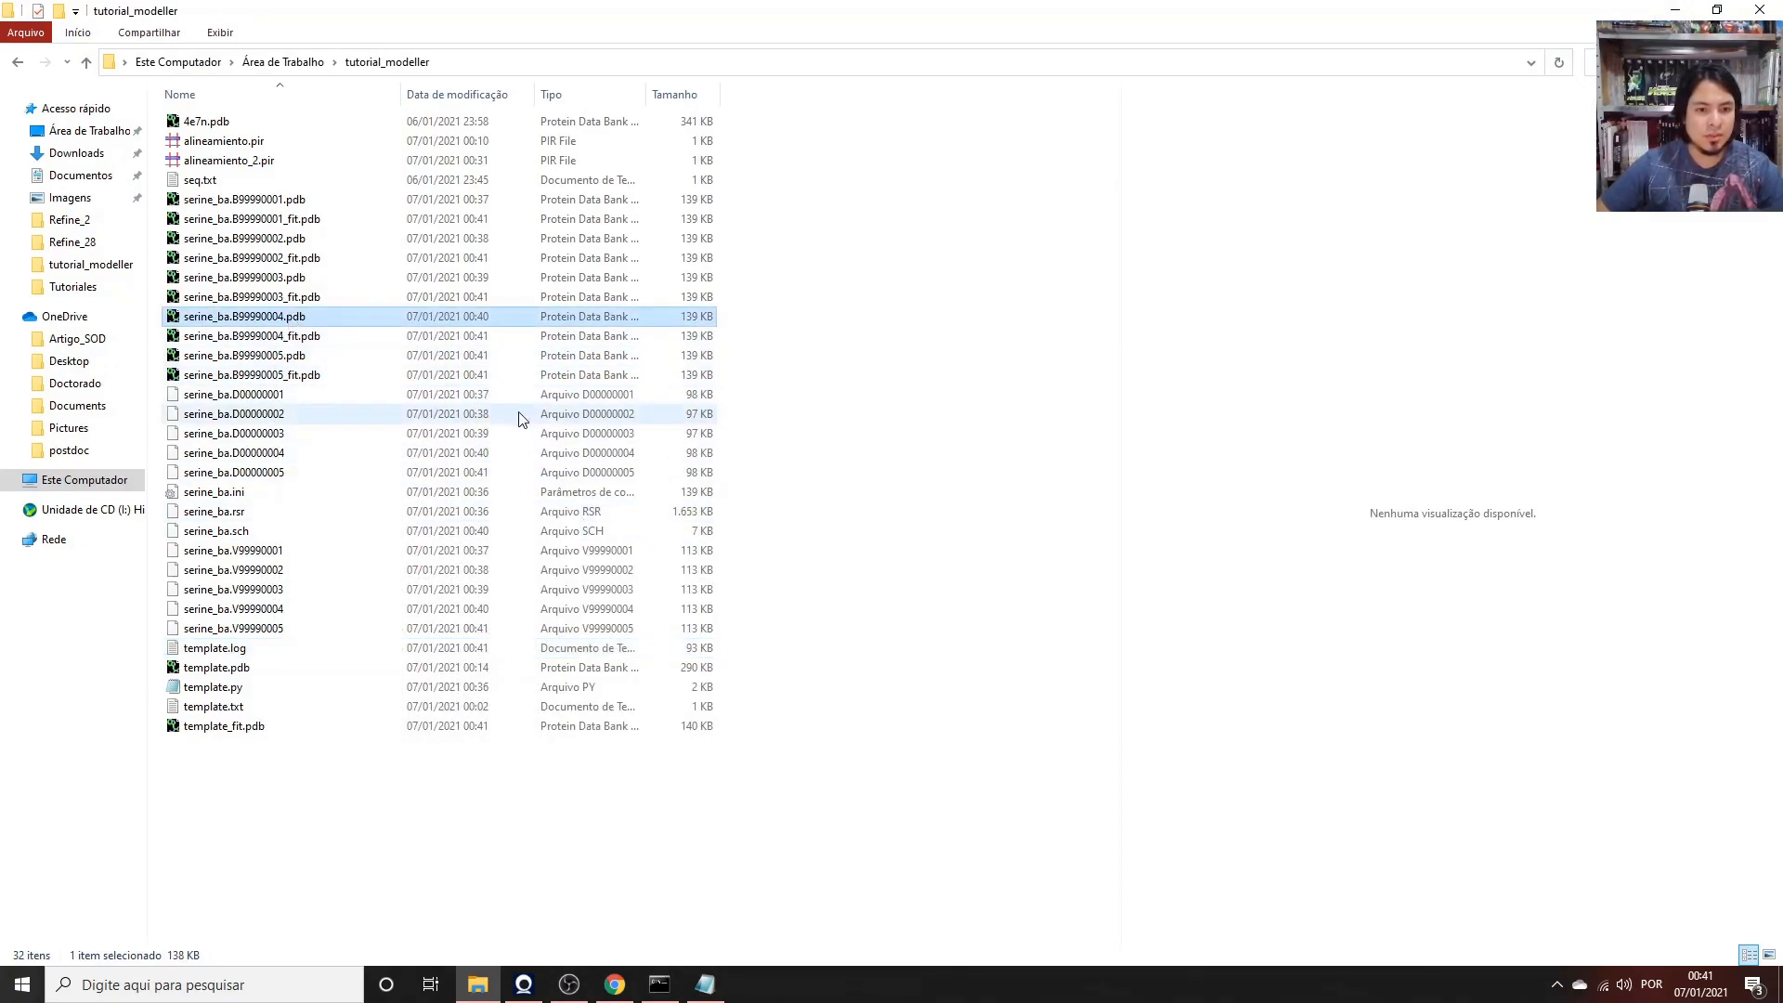
key(Return)
drag(216, 667, 652, 631)
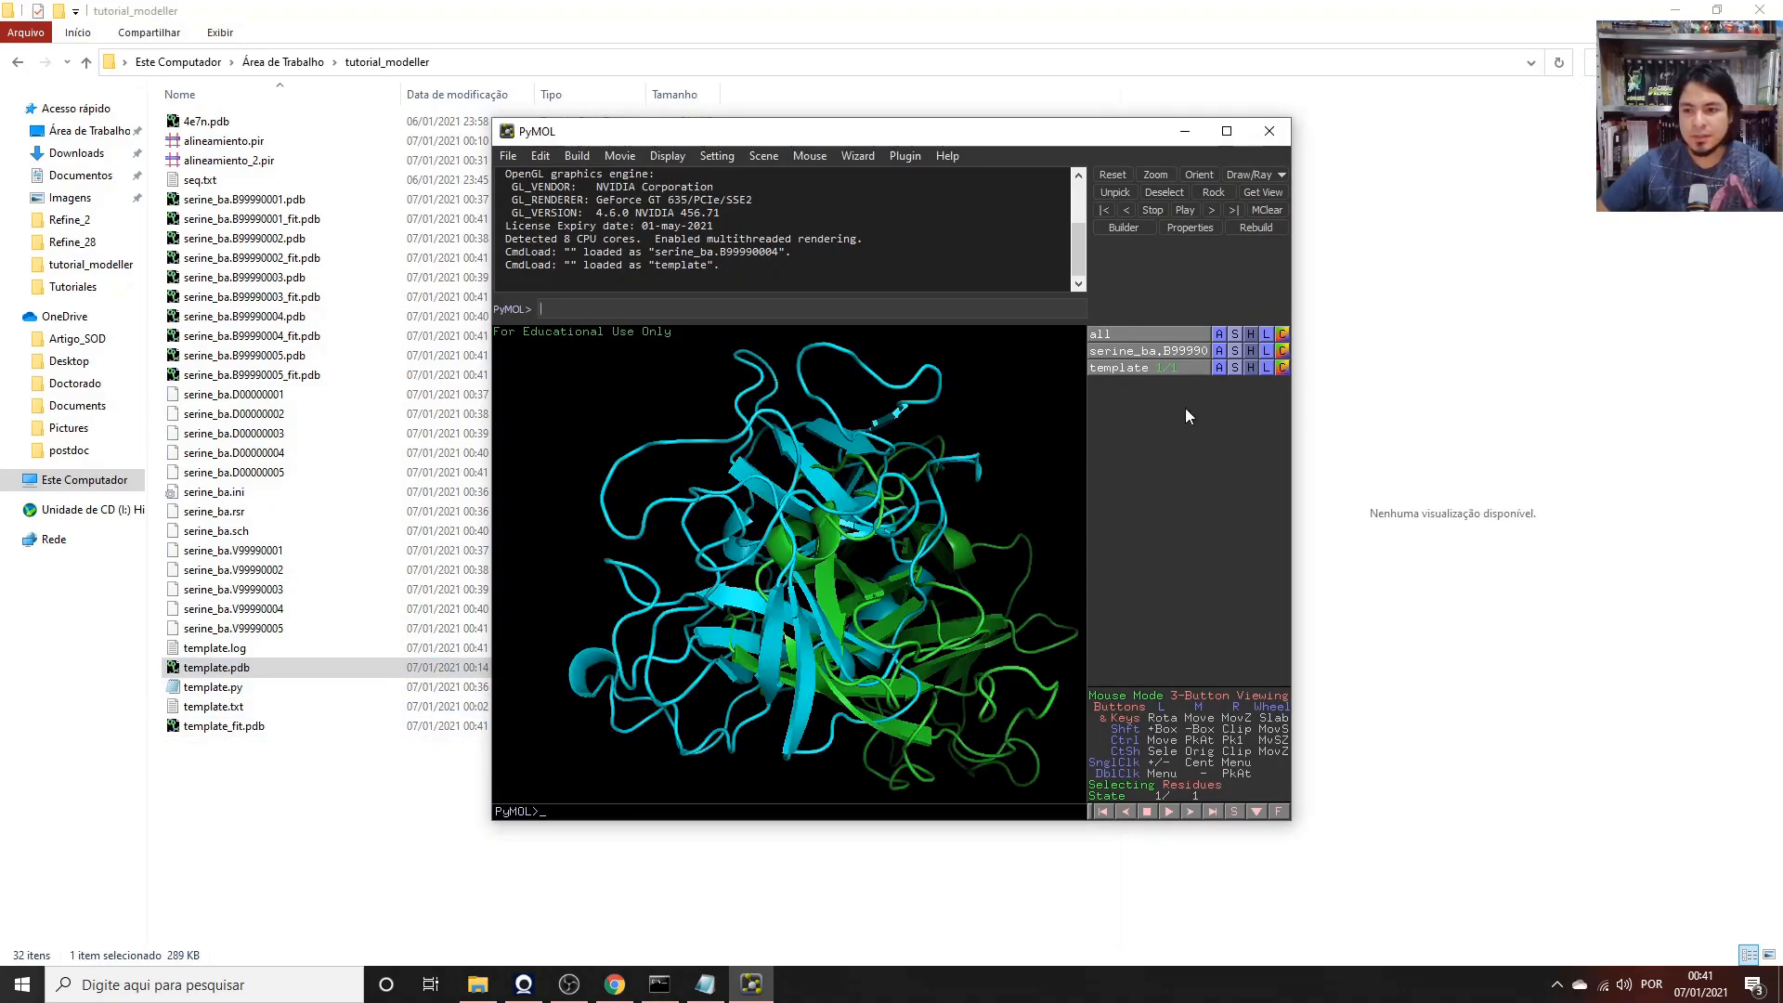
Align the template object to the serine_ba.B99990004 molecule and maximize the PyMOL window.
click(1220, 368)
mouse_move(1163, 561)
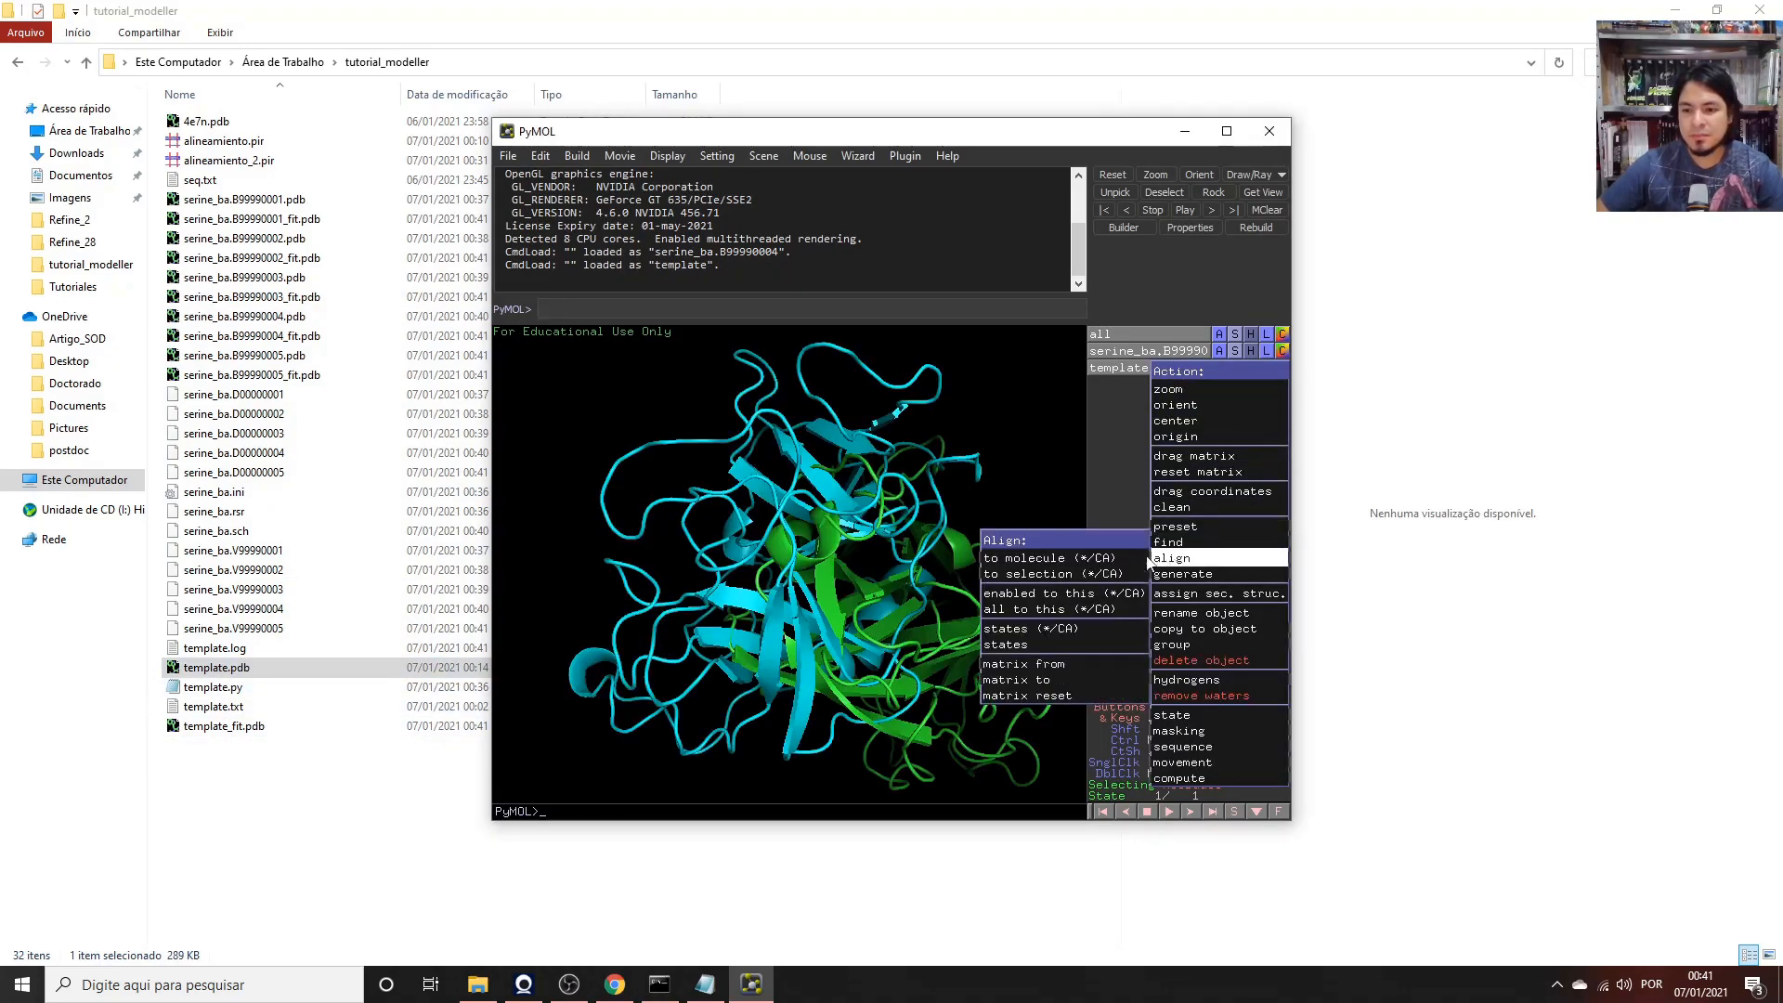
click(887, 558)
click(1226, 131)
Inspect the superposed model and template from several angles, comparing their loops, helices and strands.
drag(961, 567, 1083, 517)
drag(839, 757, 748, 531)
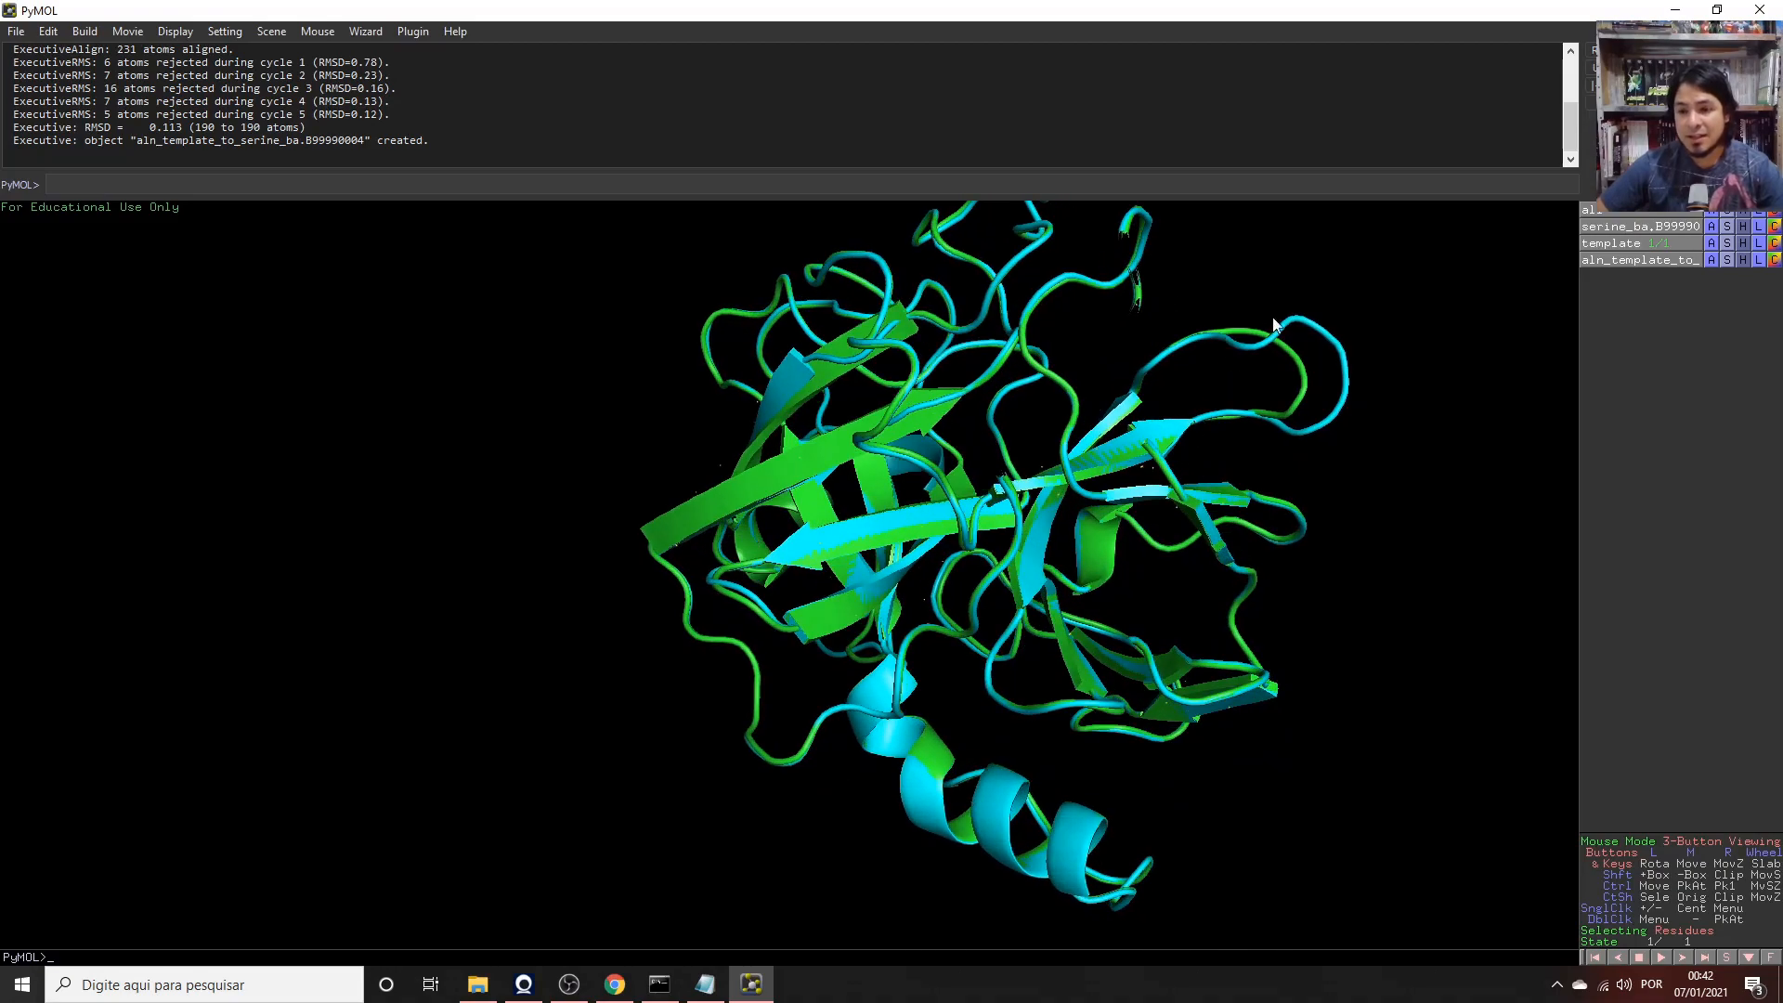
drag(1261, 436, 1287, 370)
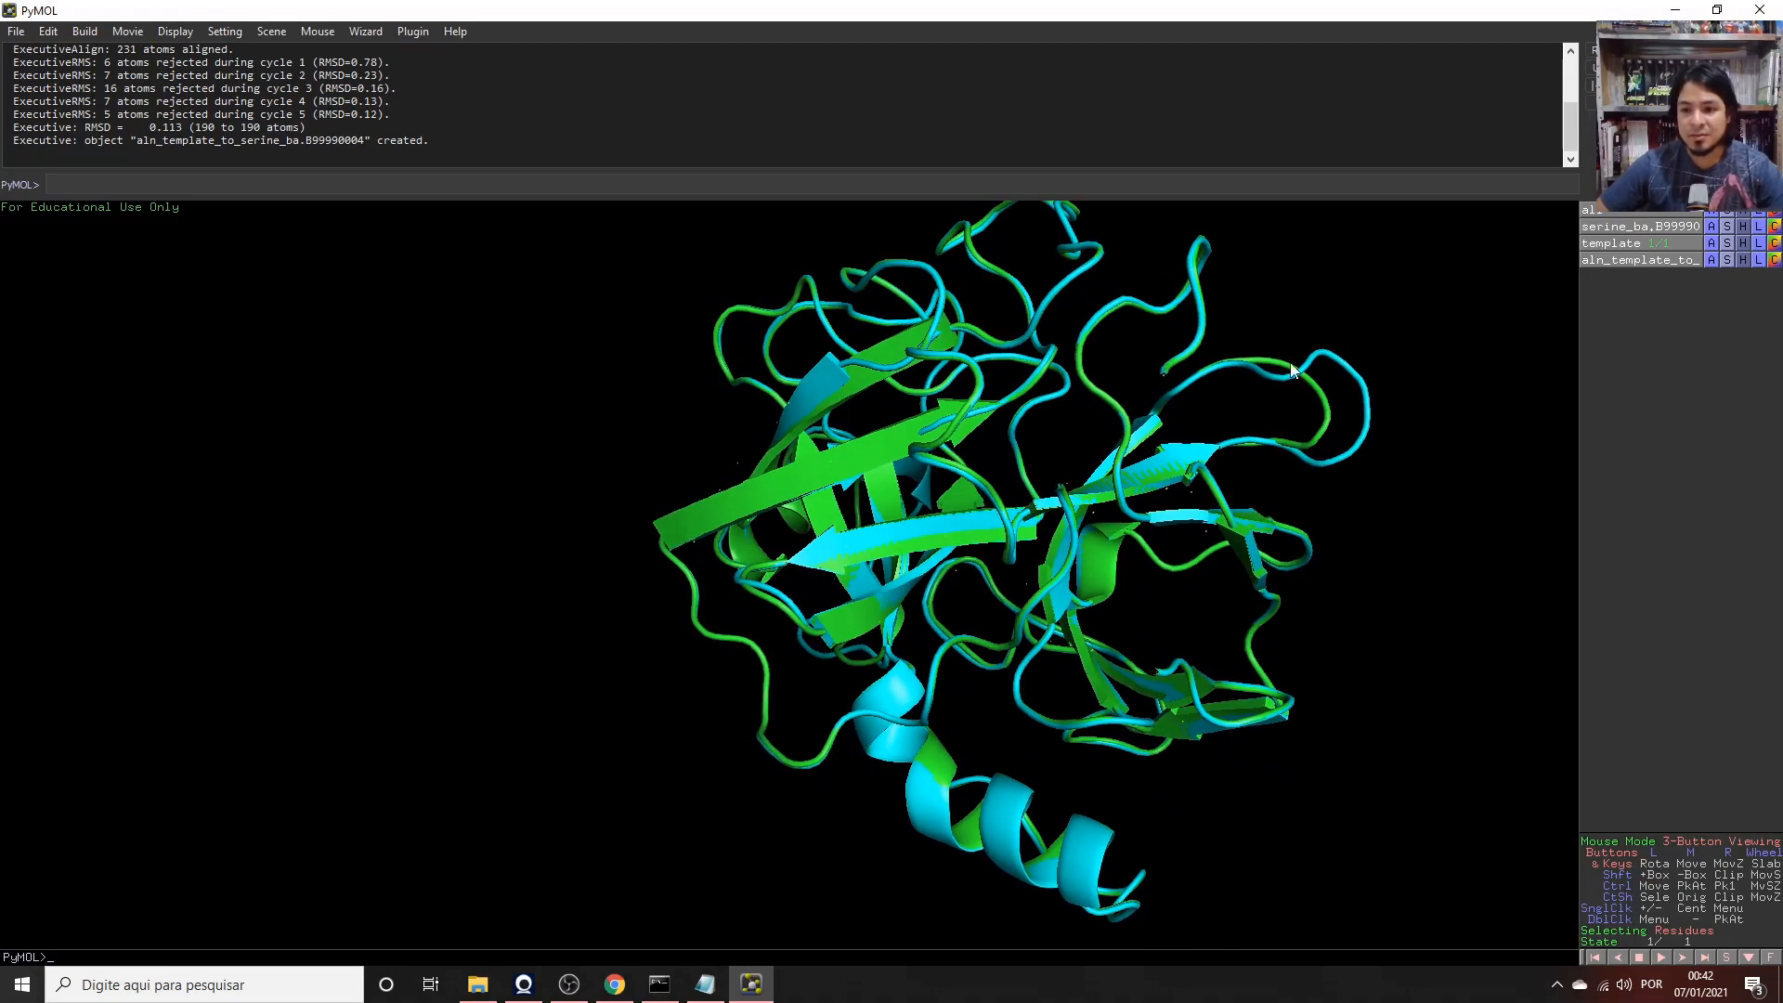
drag(974, 413, 799, 414)
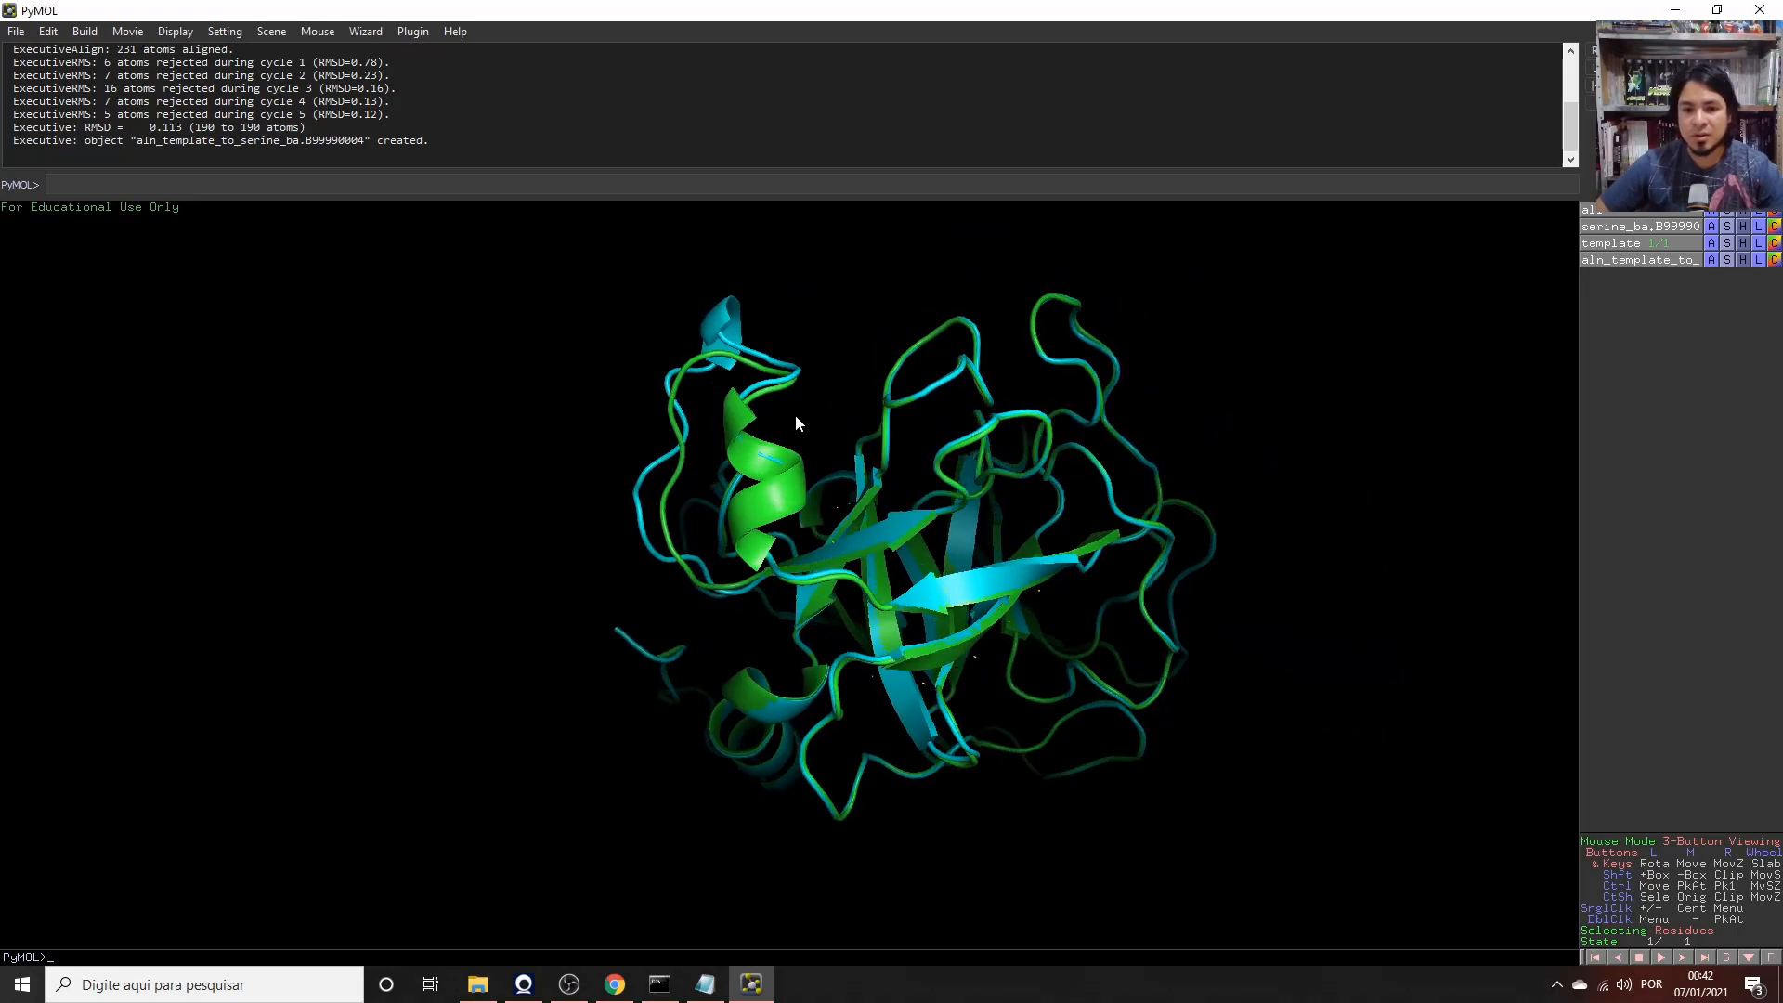
mouse_move(638, 470)
mouse_down()
mouse_move(706, 555)
mouse_move(778, 501)
mouse_move(750, 445)
mouse_move(840, 483)
mouse_move(833, 645)
mouse_move(827, 540)
mouse_move(802, 750)
mouse_move(748, 797)
mouse_move(733, 697)
mouse_move(649, 678)
mouse_move(665, 629)
mouse_move(704, 600)
mouse_move(643, 712)
mouse_move(676, 716)
mouse_move(710, 621)
mouse_move(710, 483)
mouse_move(683, 545)
mouse_move(761, 712)
mouse_move(669, 481)
mouse_up()
middle_click(638, 475)
drag(814, 559, 805, 517)
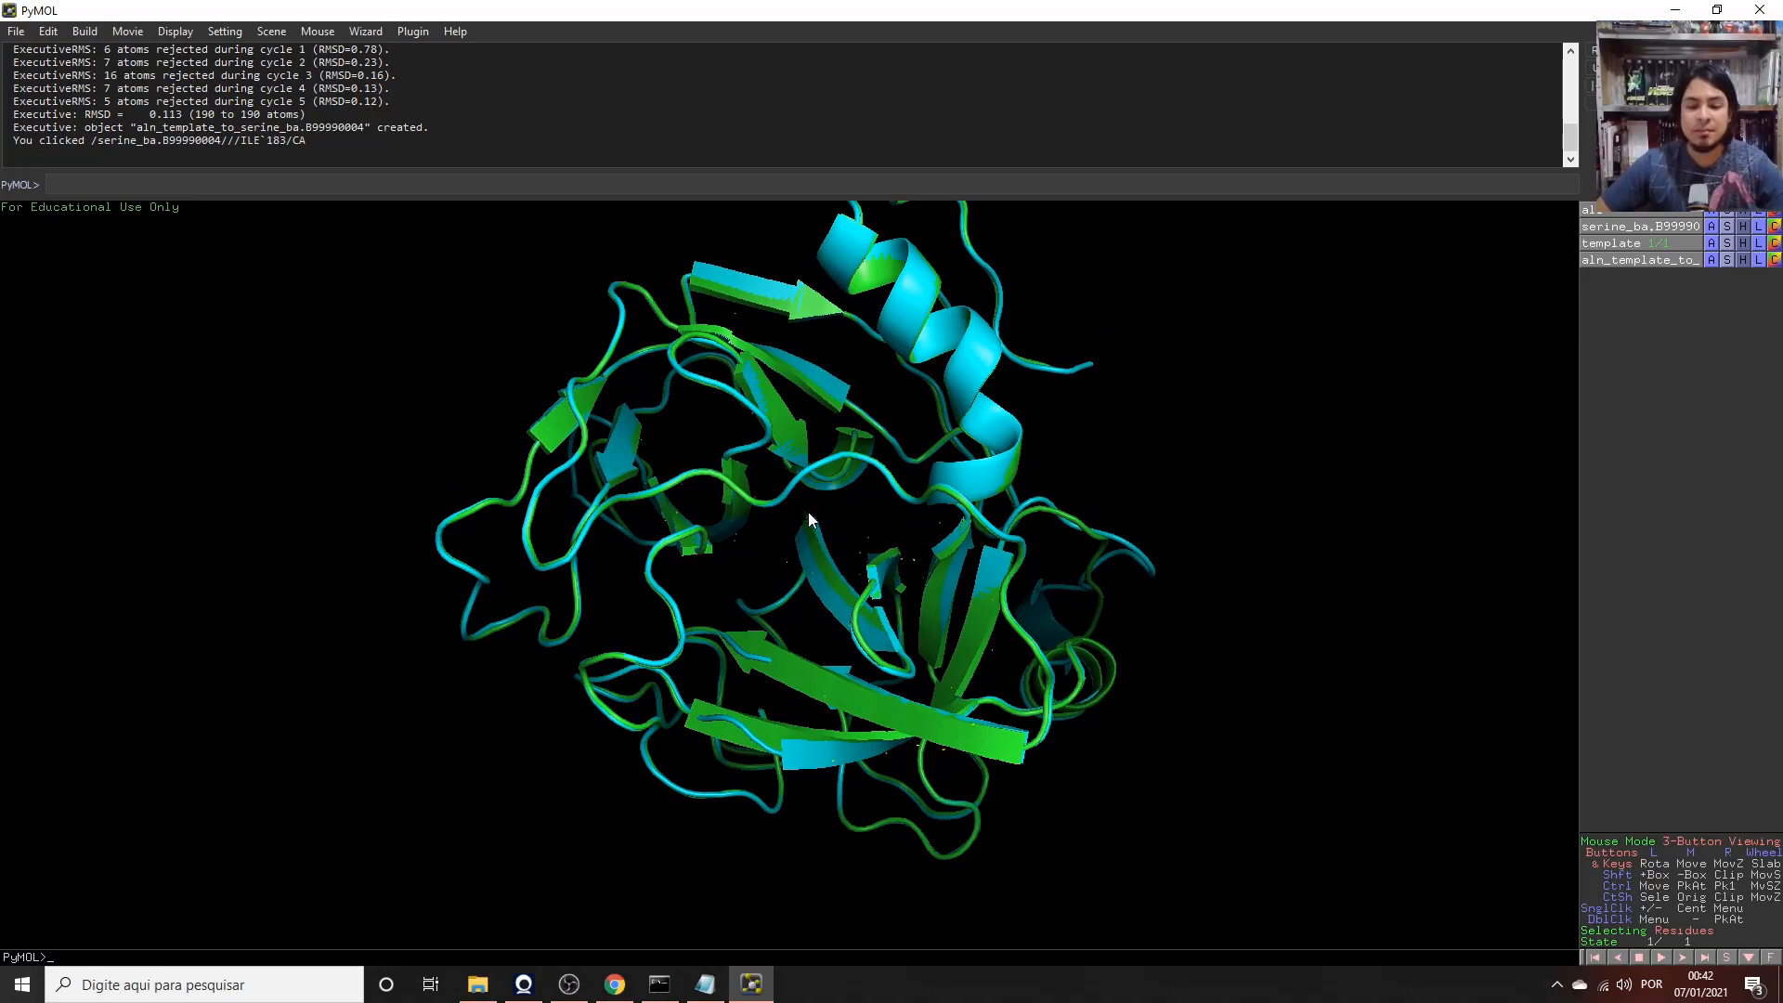
middle_click(796, 487)
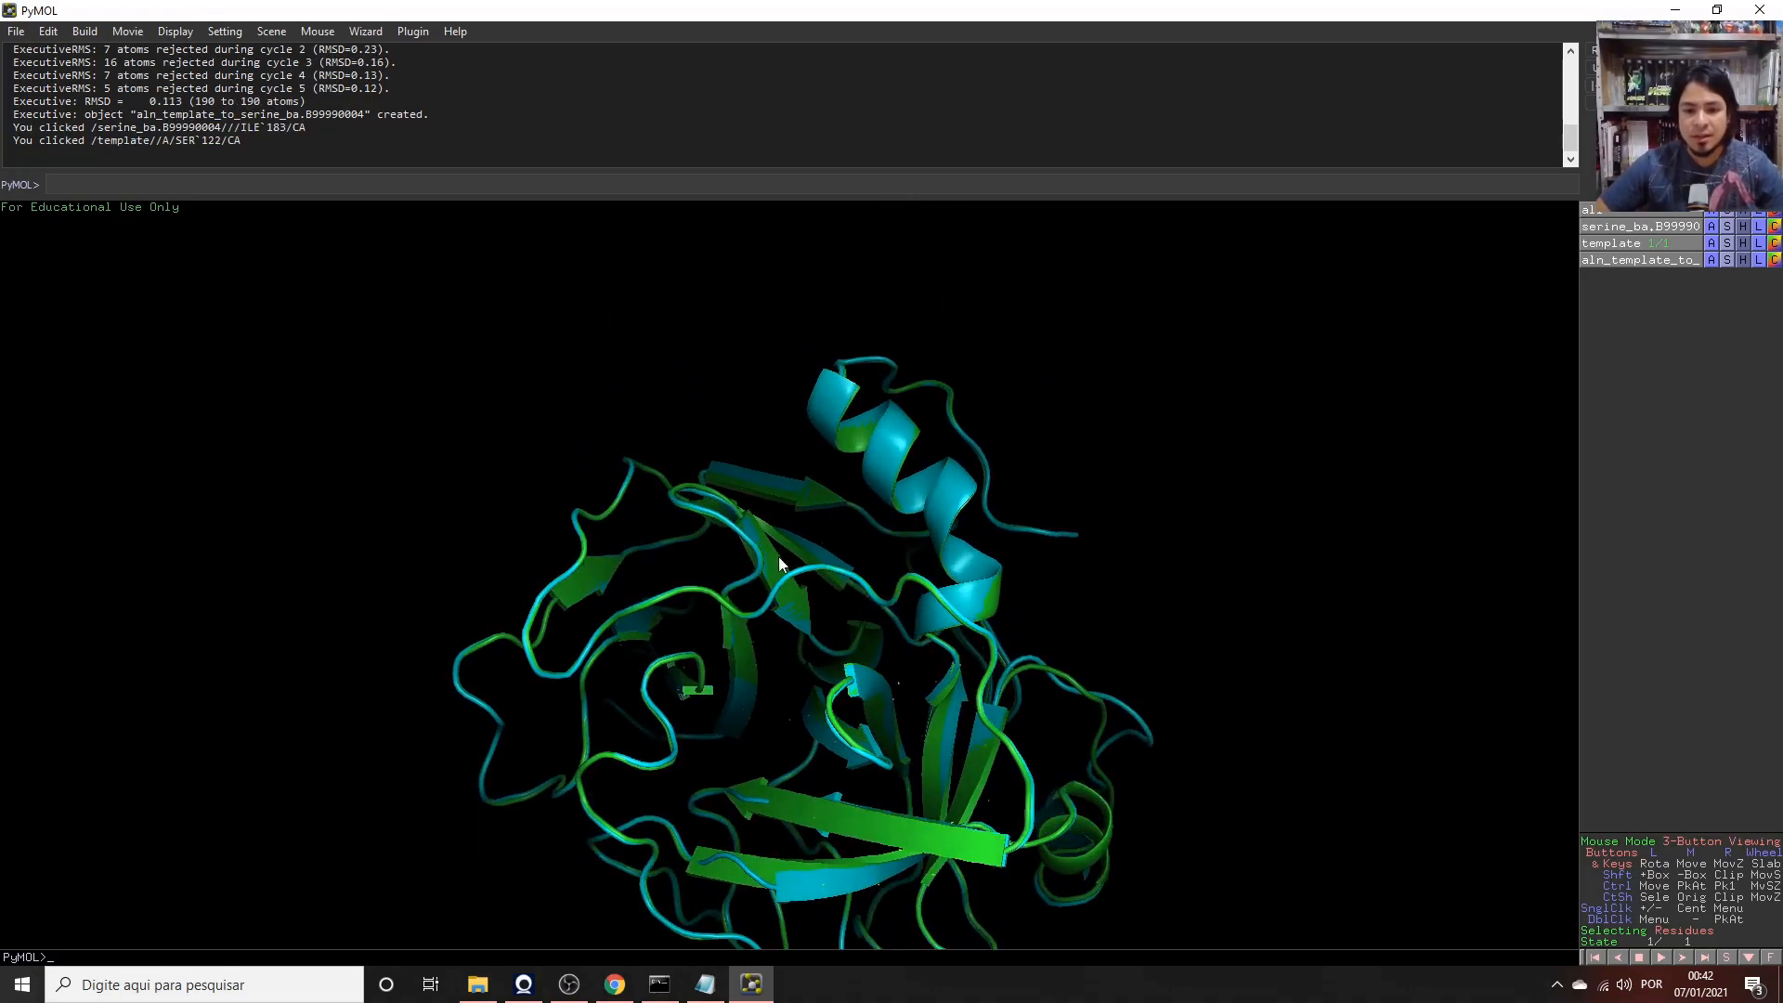
middle_click(777, 584)
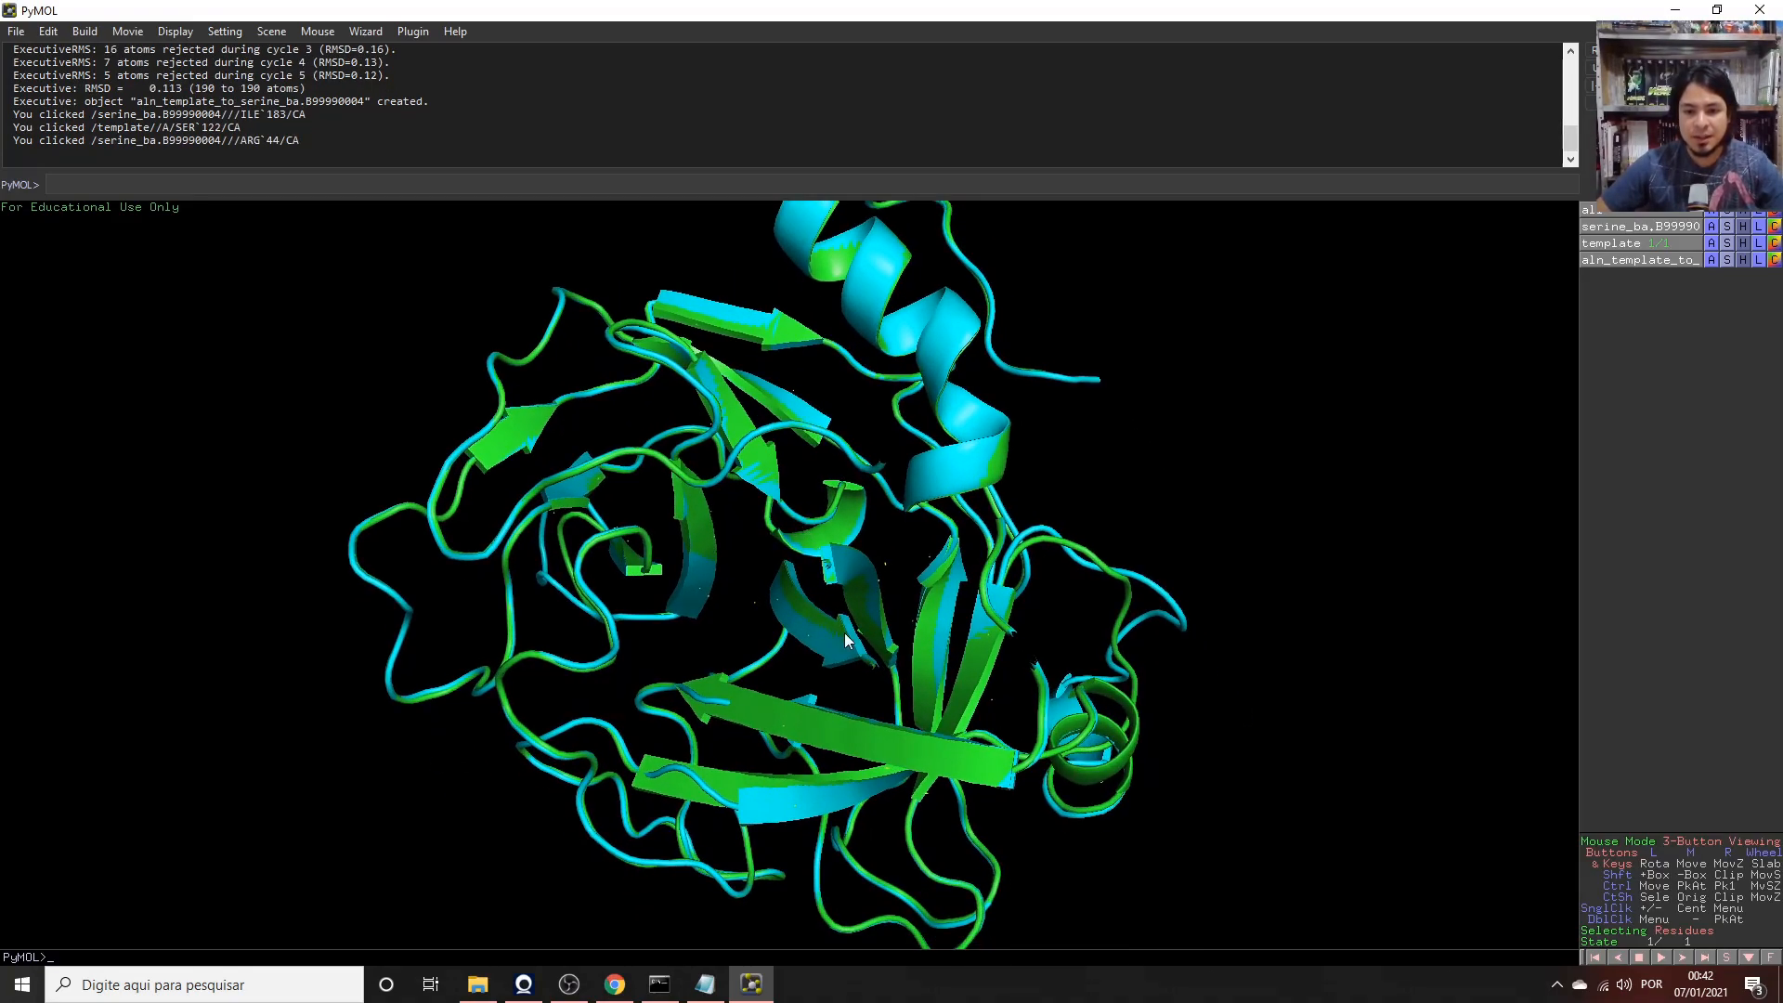
mouse_move(860, 550)
mouse_down()
mouse_move(734, 567)
mouse_move(585, 405)
mouse_move(924, 632)
mouse_move(633, 439)
mouse_move(751, 576)
mouse_move(693, 476)
mouse_move(732, 538)
mouse_move(777, 559)
mouse_up()
middle_click(626, 410)
middle_click(596, 416)
drag(613, 437, 856, 713)
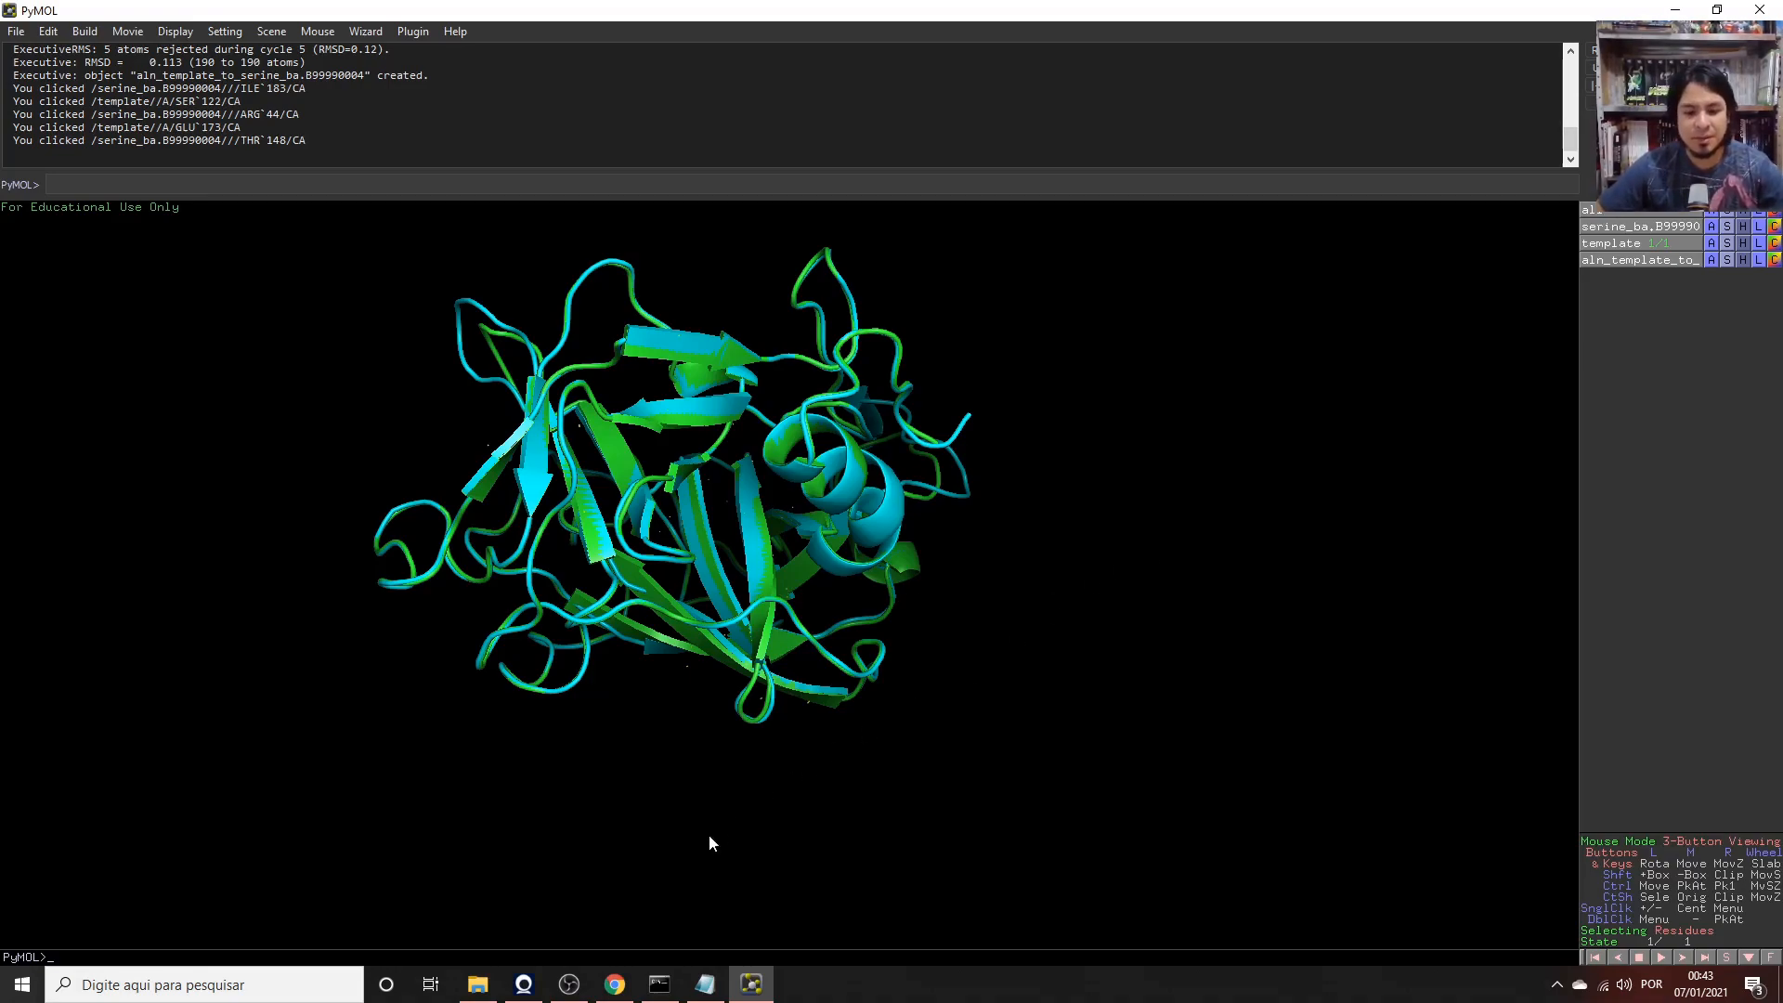
Switch to Chrome, submit serine_ba.B99990004.pdb as a SAVES job, and start PROCHECK and Verify3D on it.
click(615, 987)
click(139, 264)
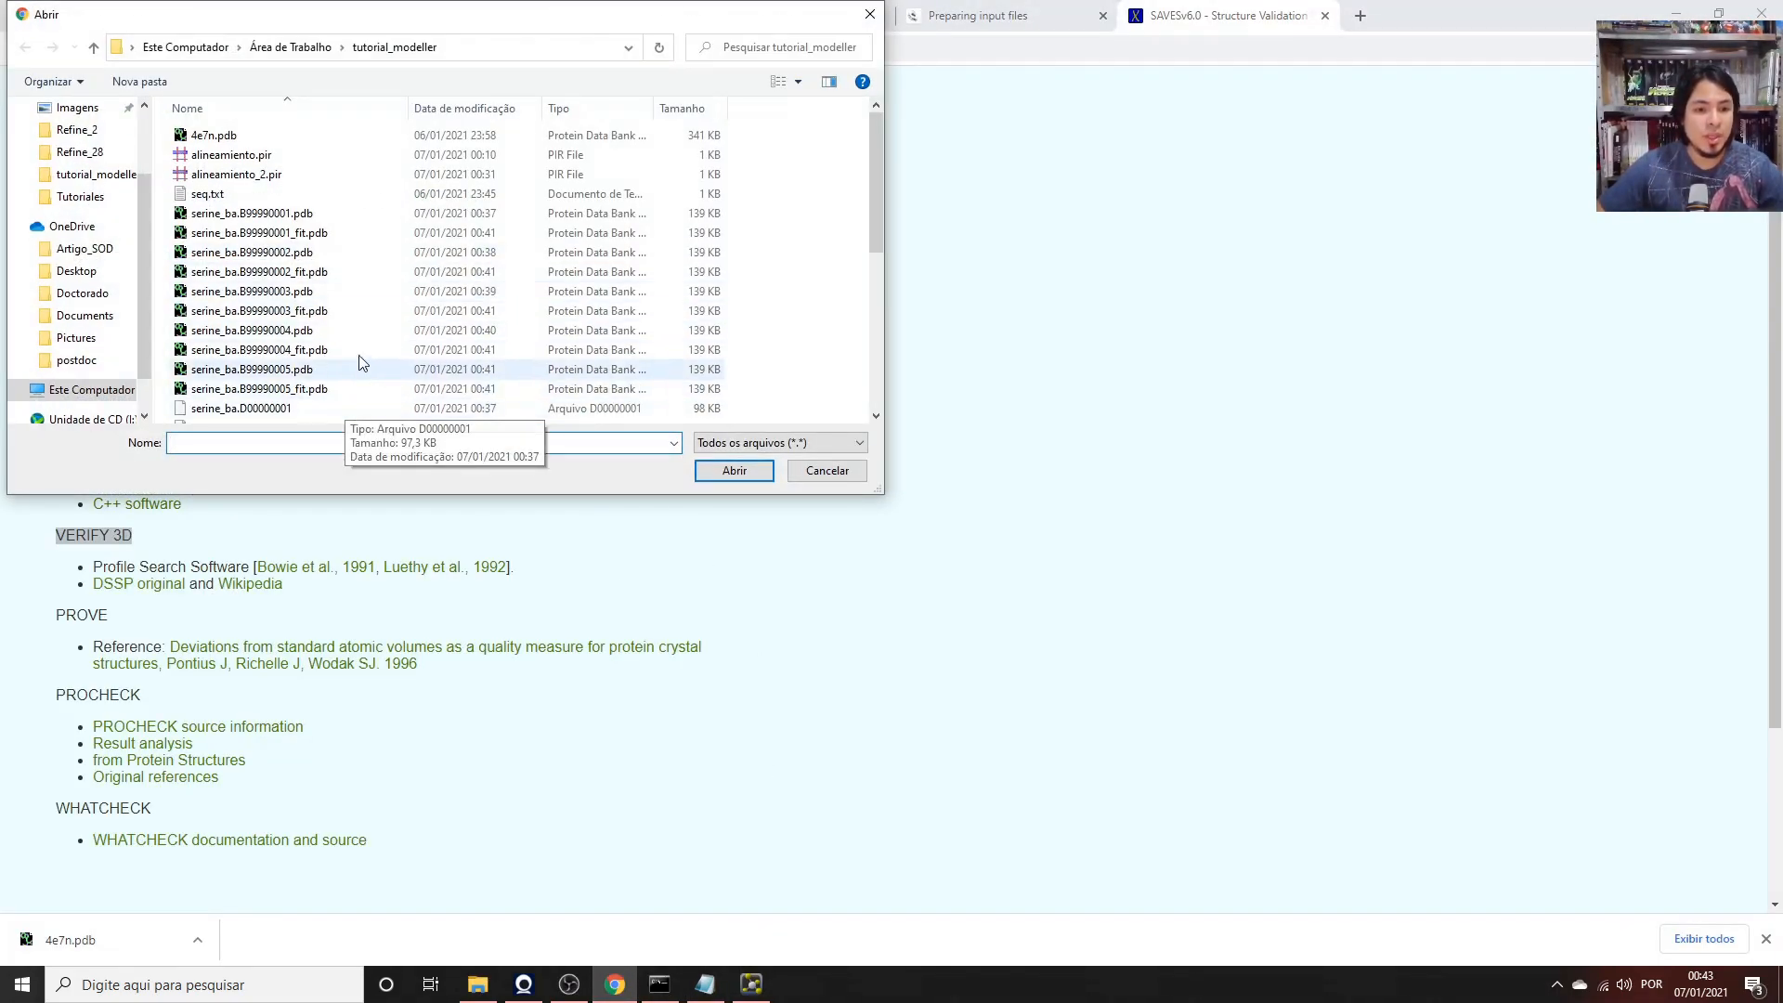
click(288, 333)
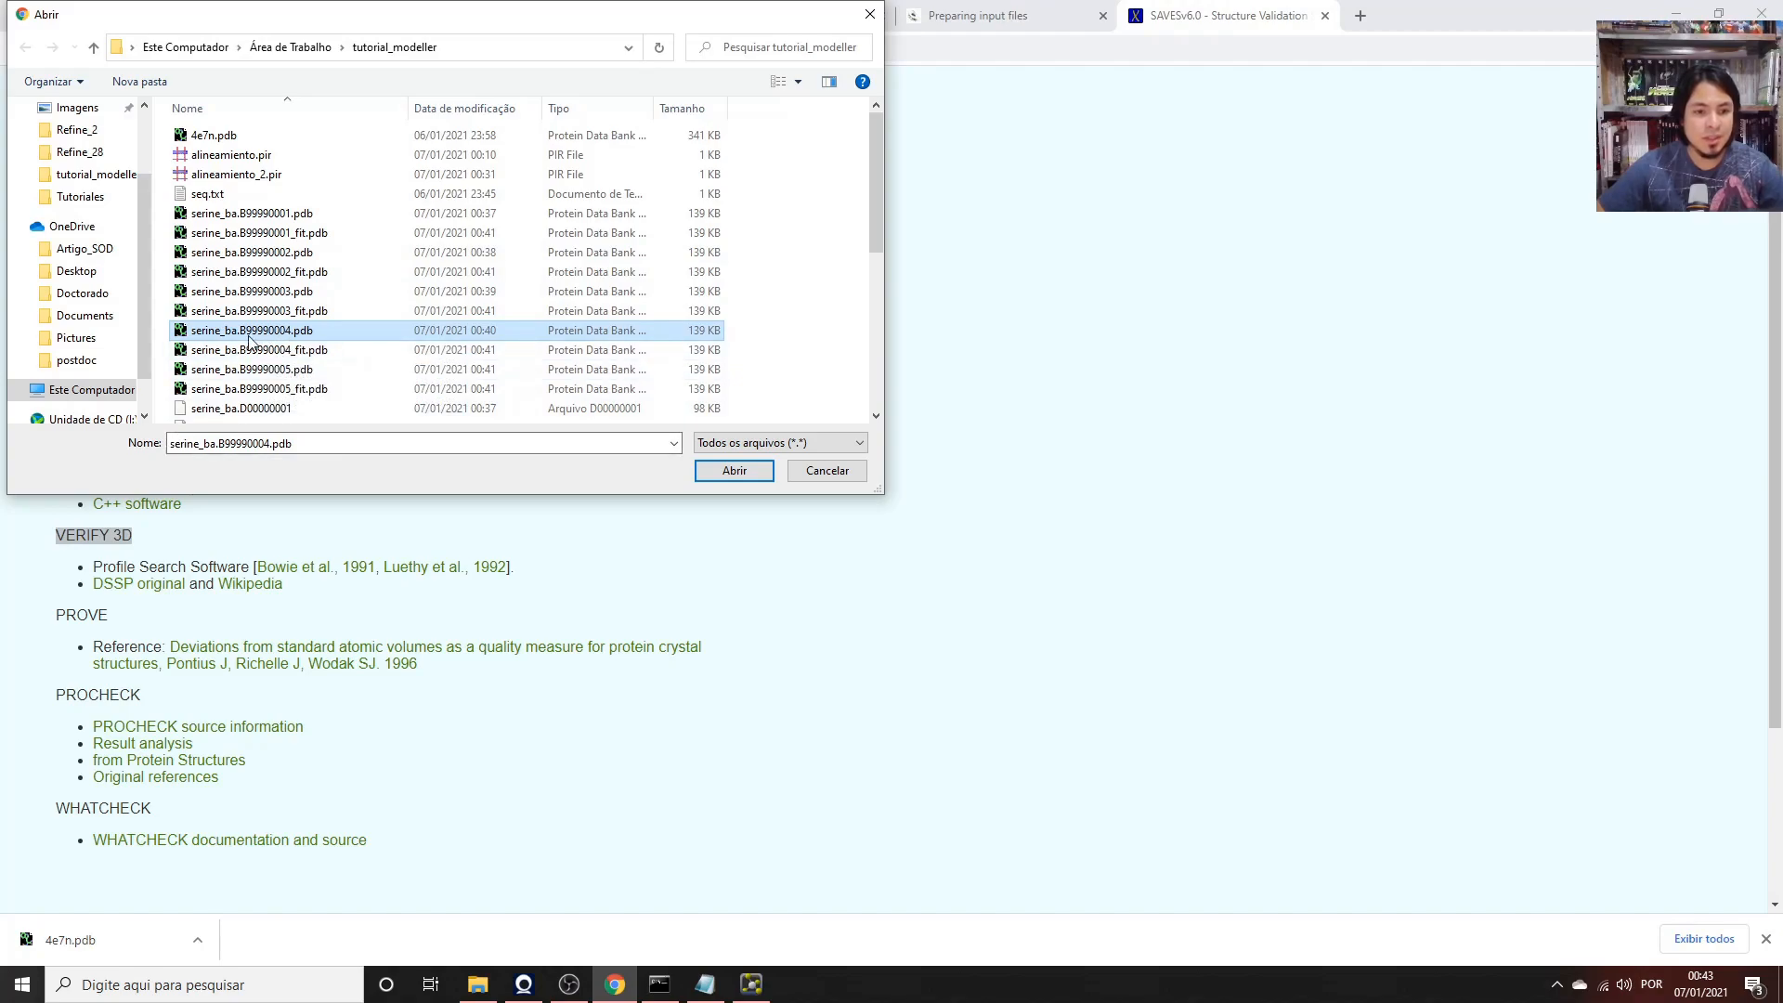
click(728, 473)
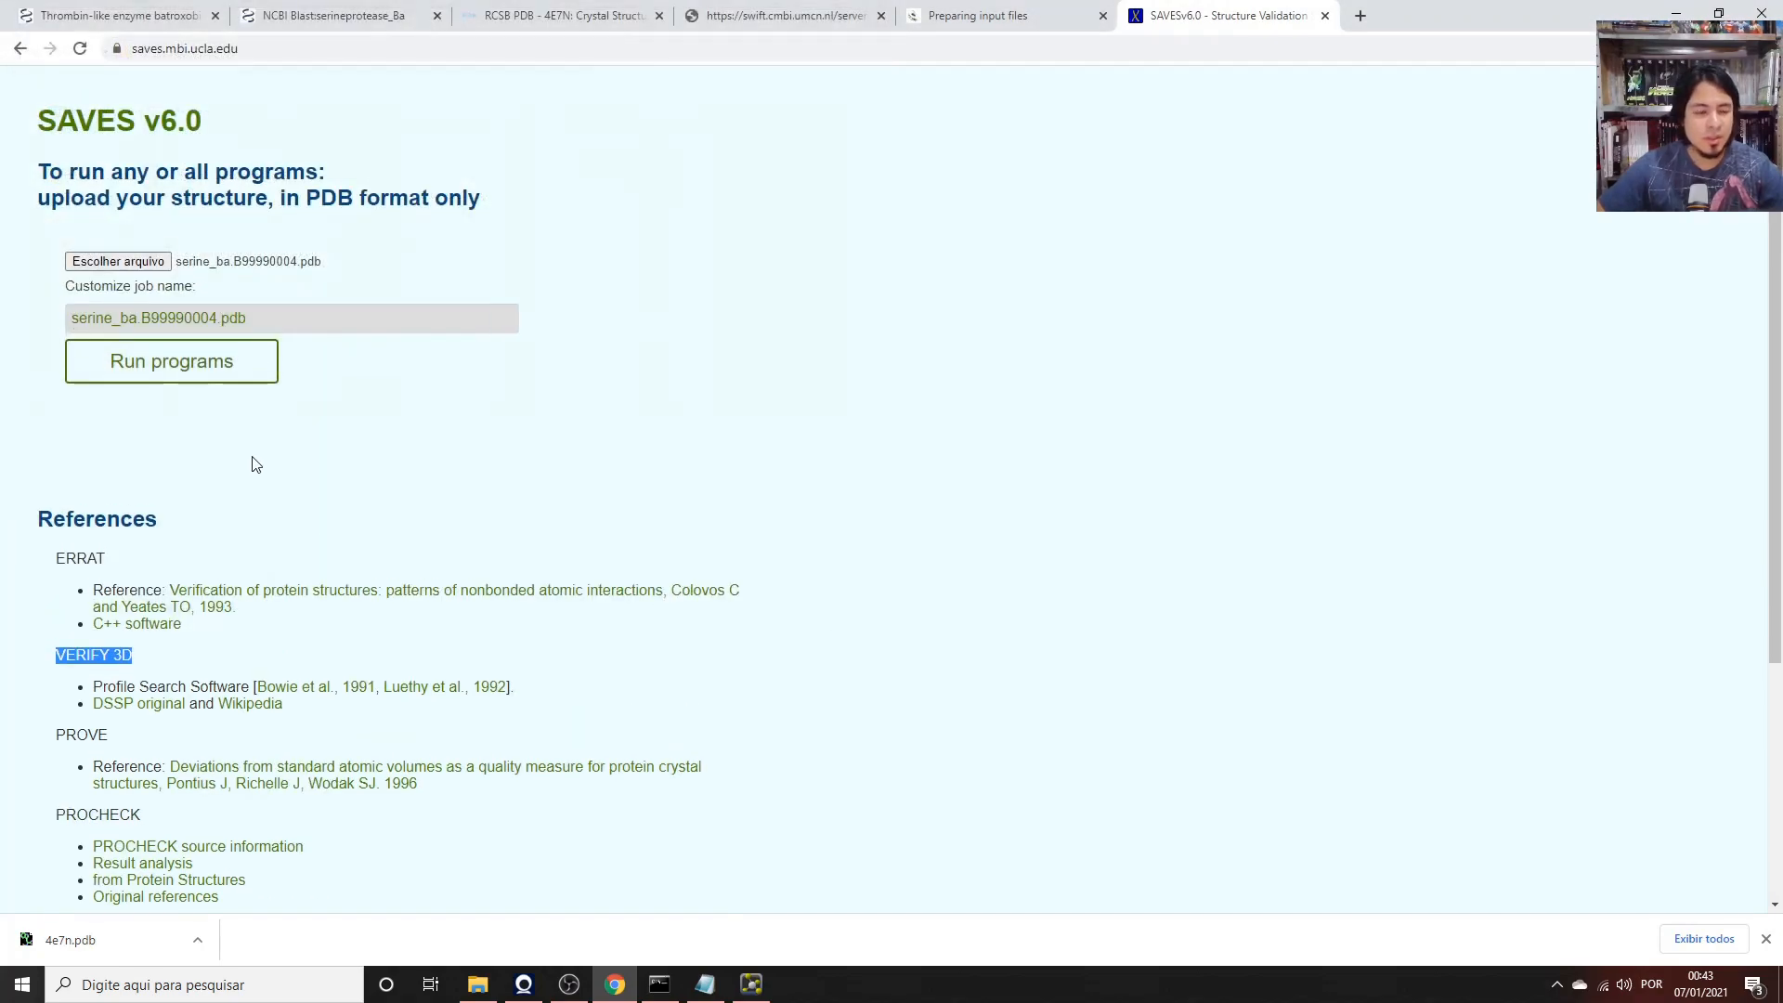
click(236, 379)
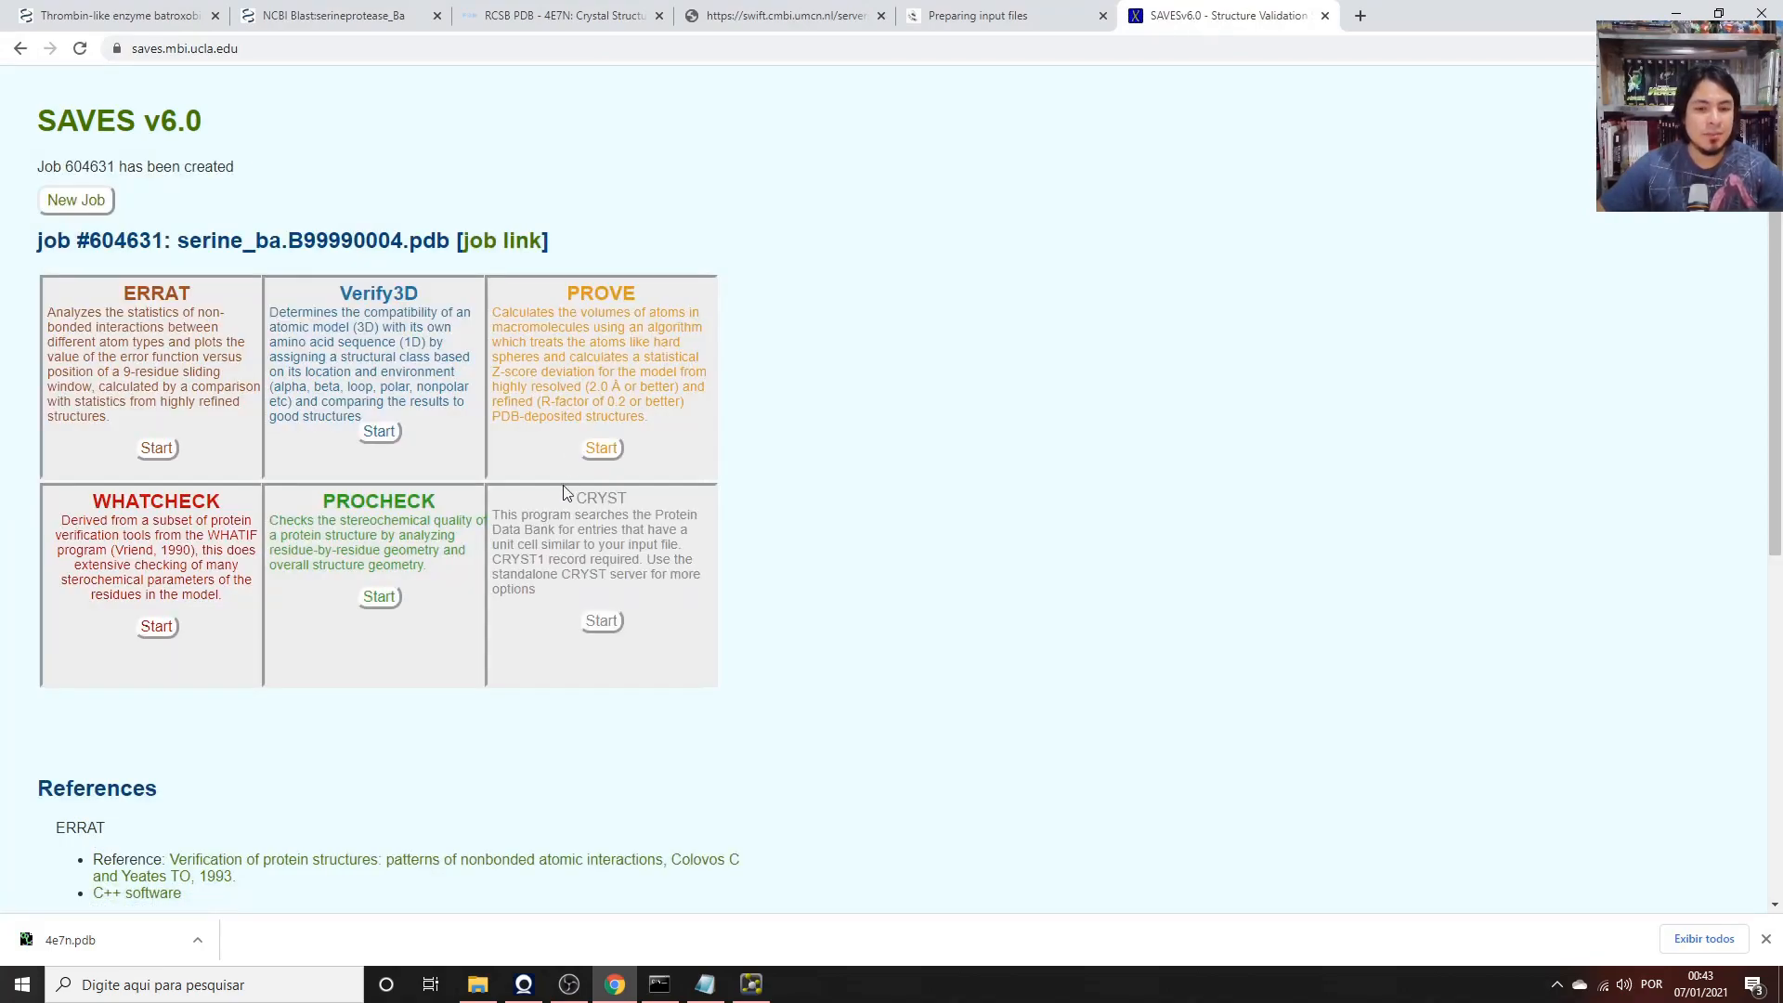
click(380, 597)
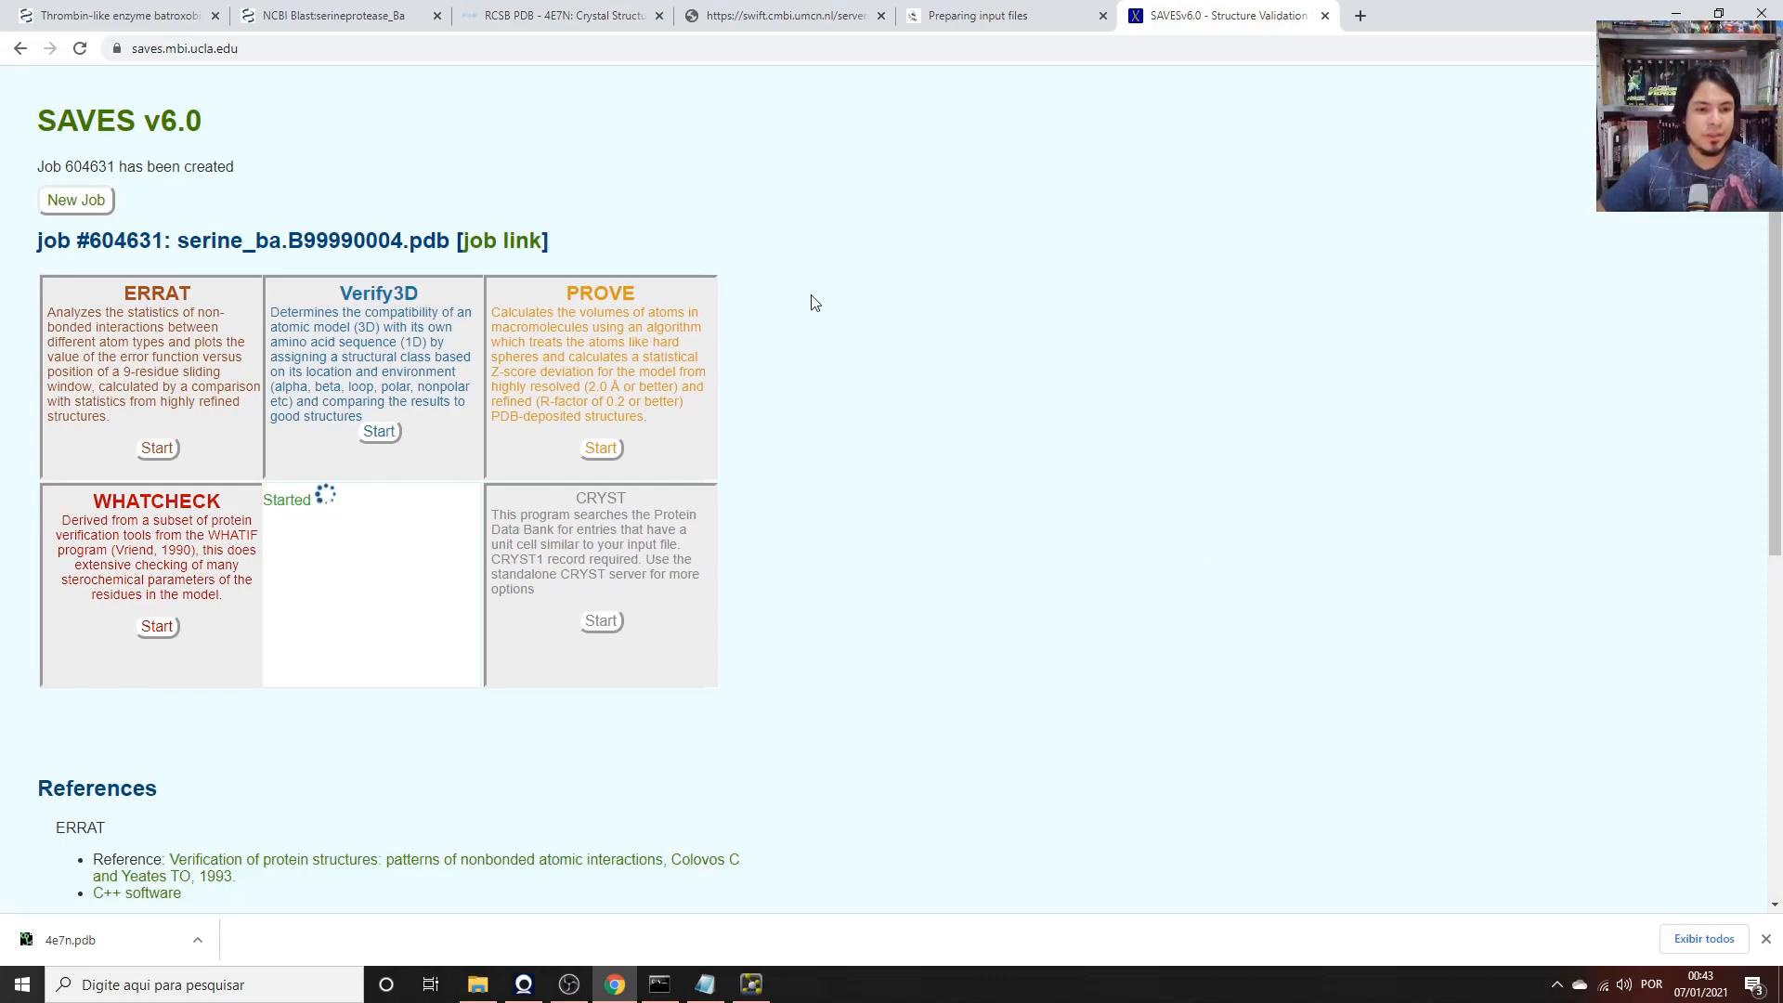
click(384, 437)
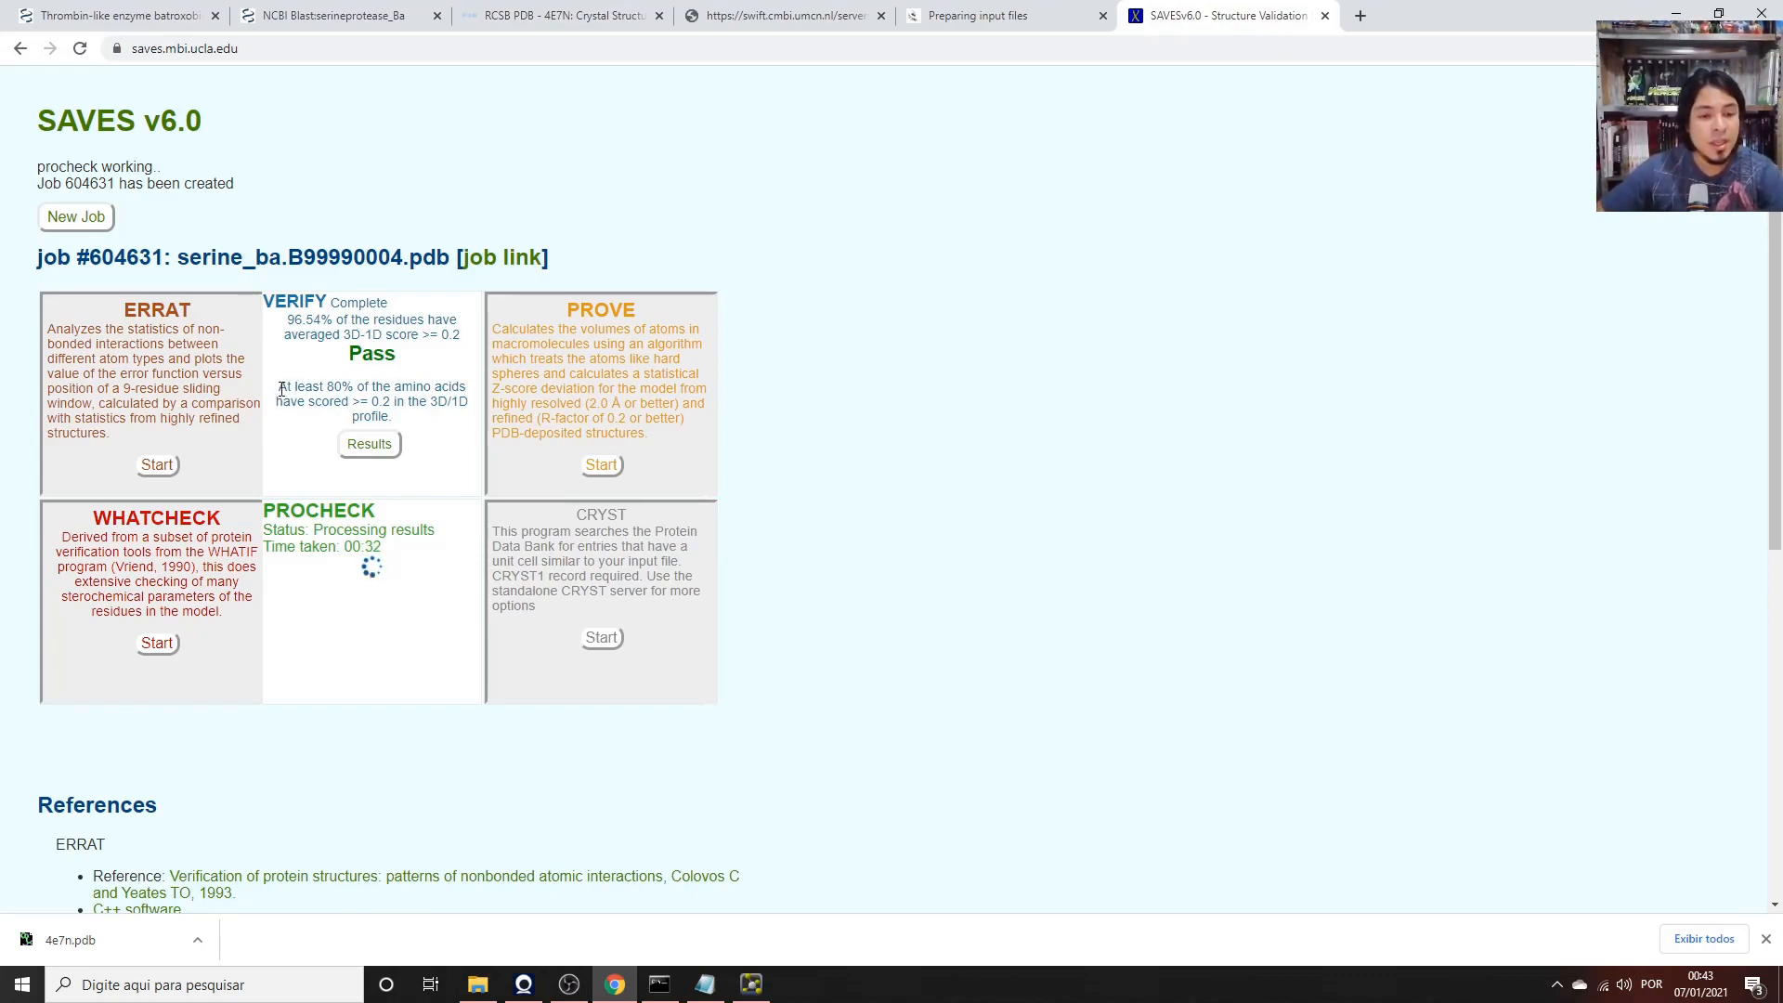
Compare the model's Verify3D score with the pass criterion and examine the averaged and raw score plot in the detailed results.
drag(279, 387, 397, 401)
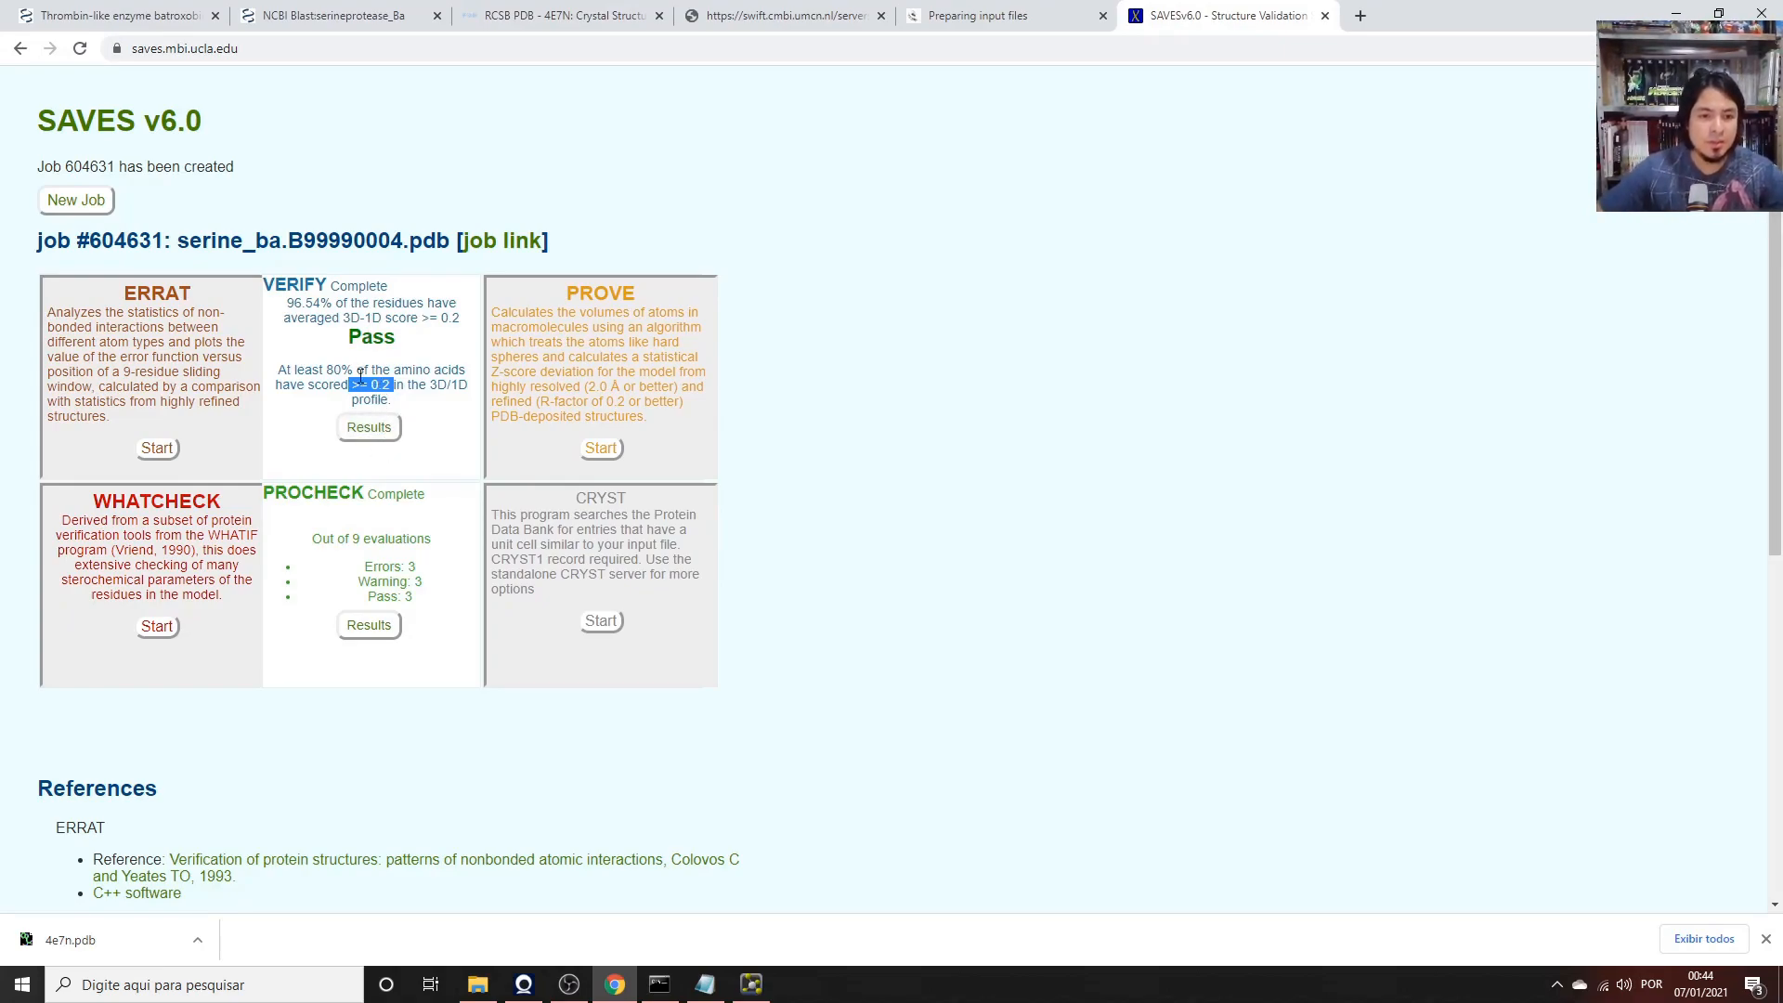
drag(324, 370, 354, 375)
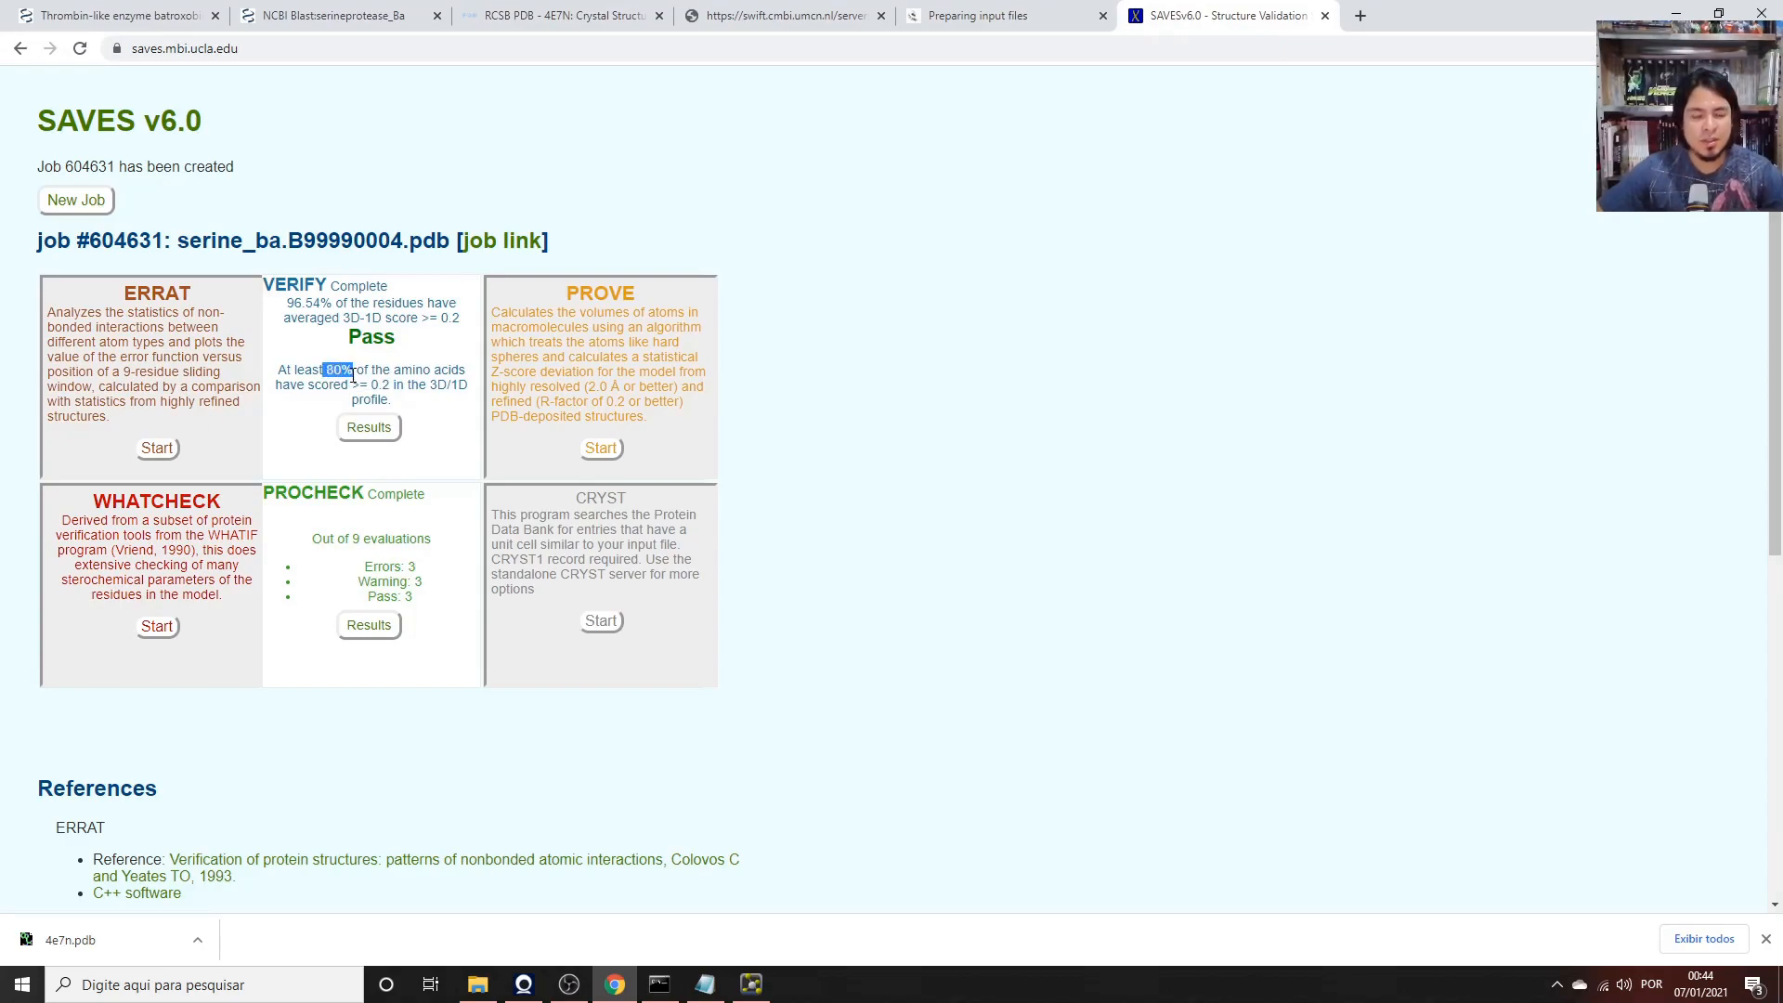
drag(287, 304, 341, 315)
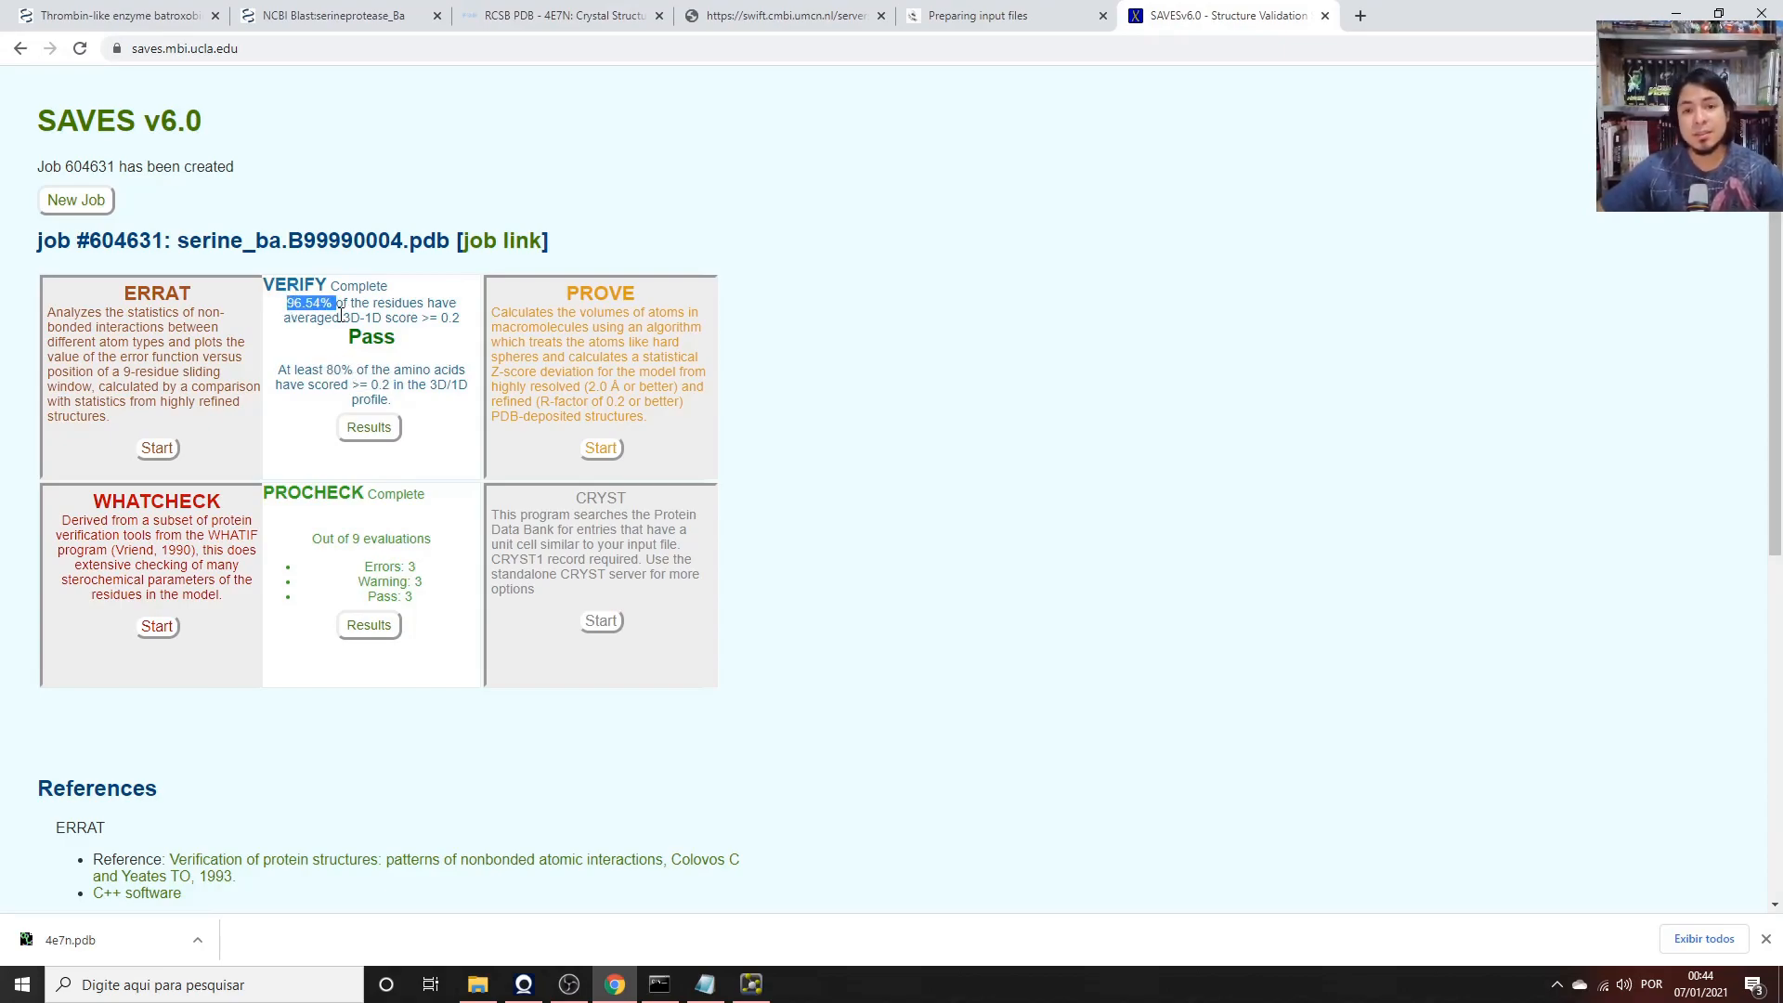
click(369, 428)
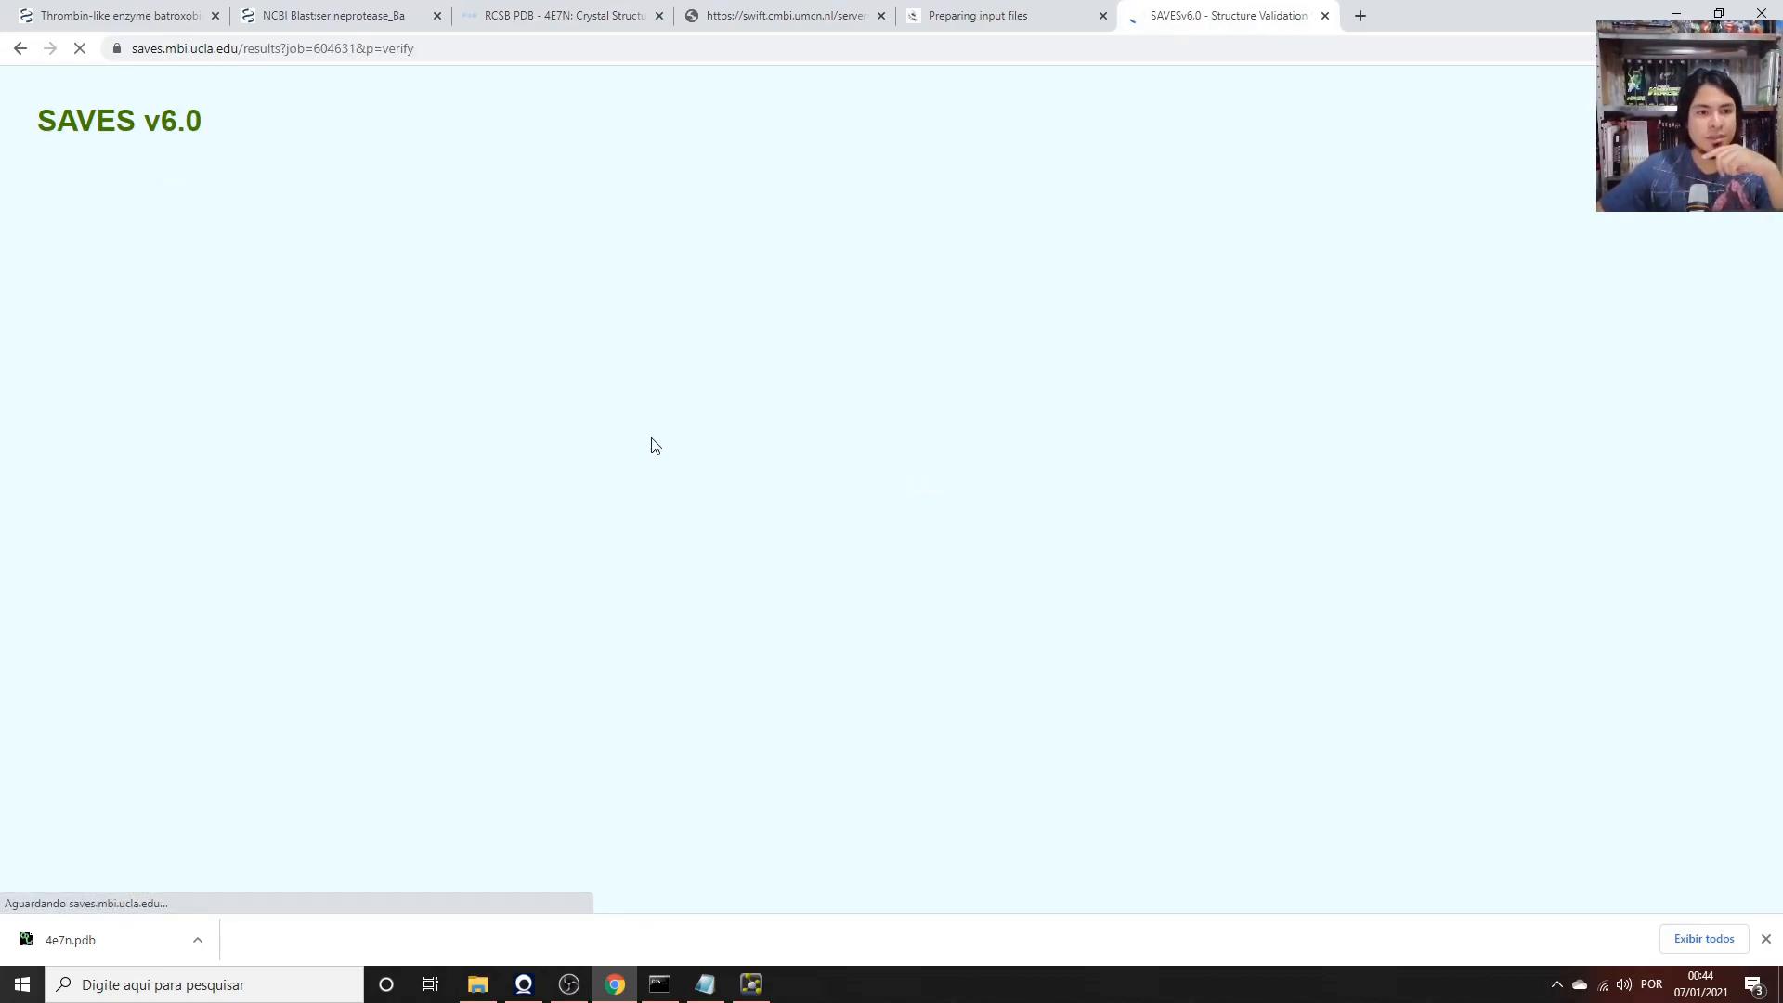
scroll(668, 539, down, 2)
scroll(669, 549, down, 1)
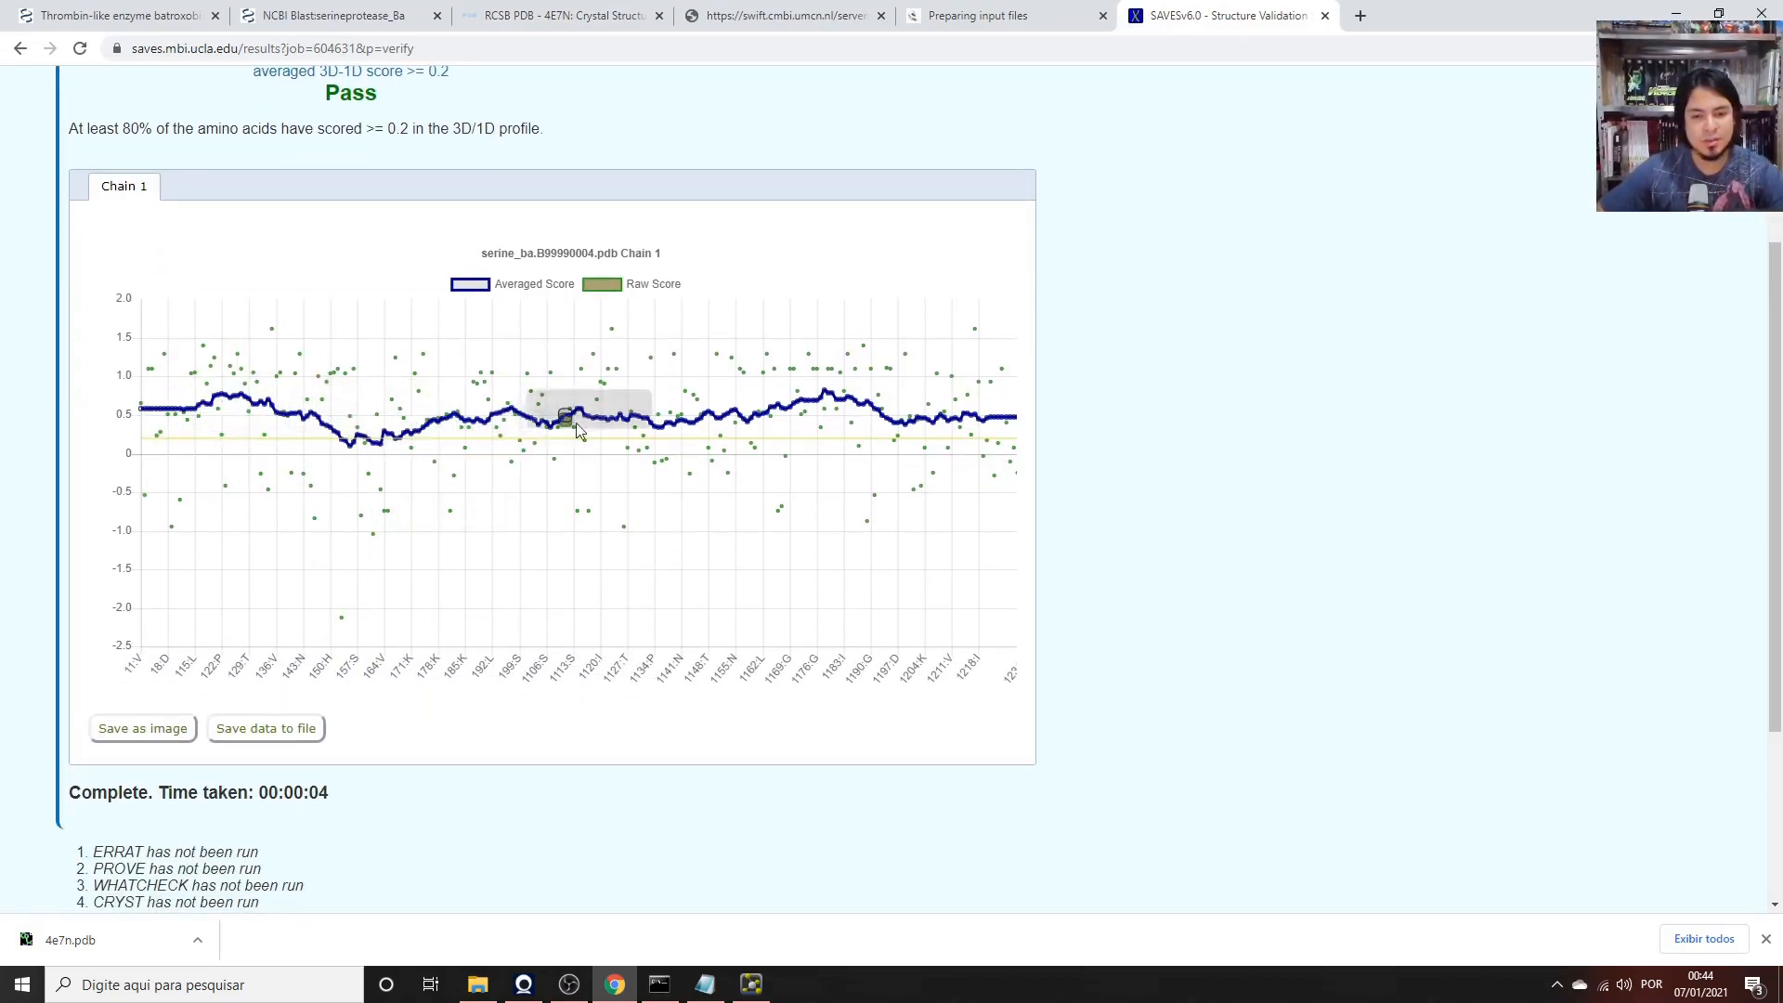
scroll(785, 625, up, 2)
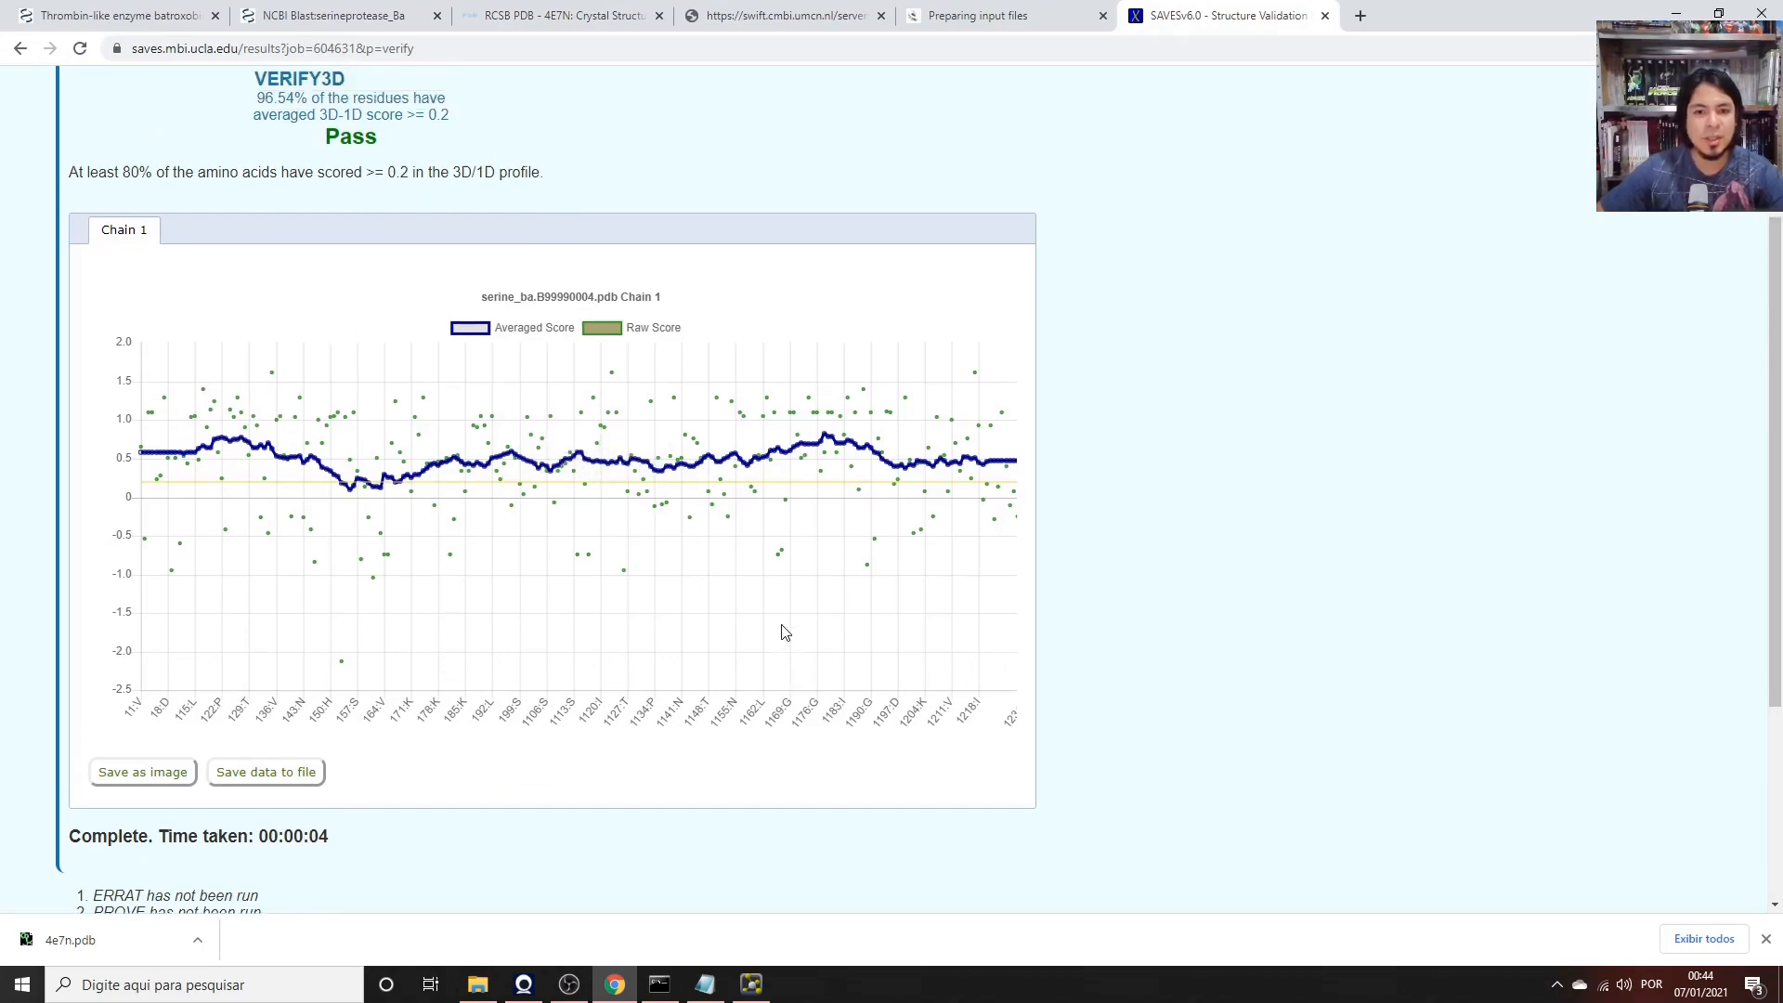
scroll(788, 629, down, 2)
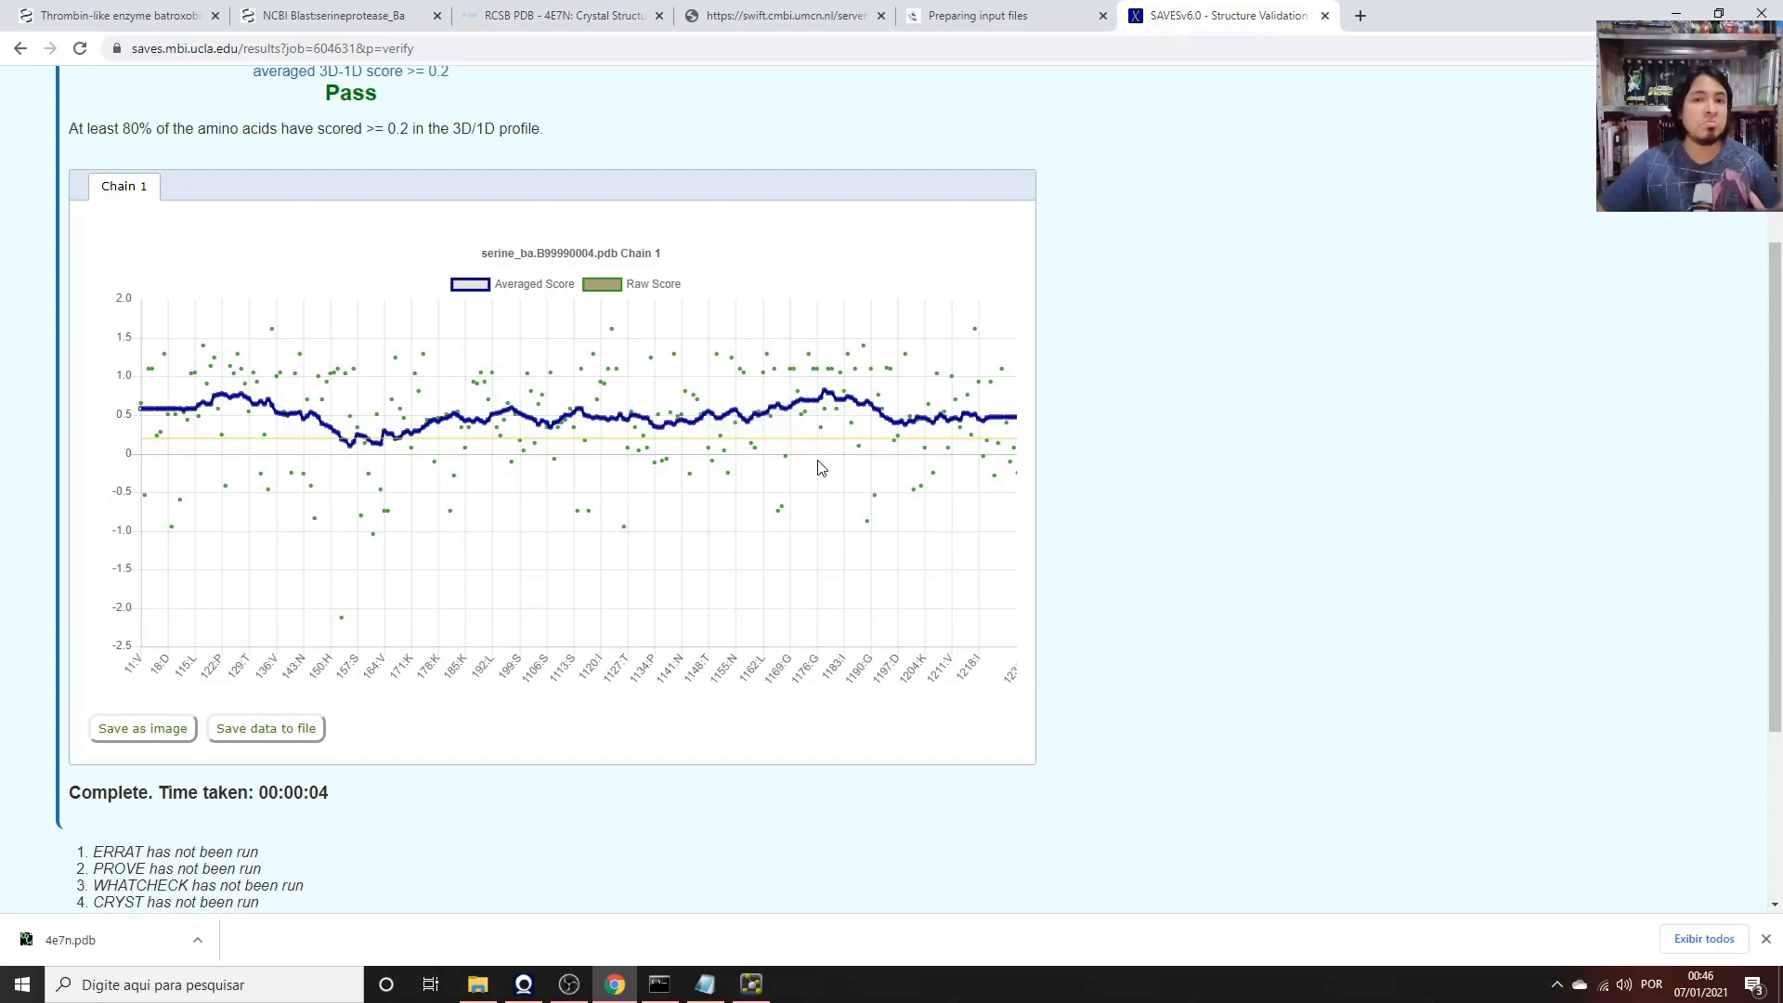
scroll(462, 537, down, 2)
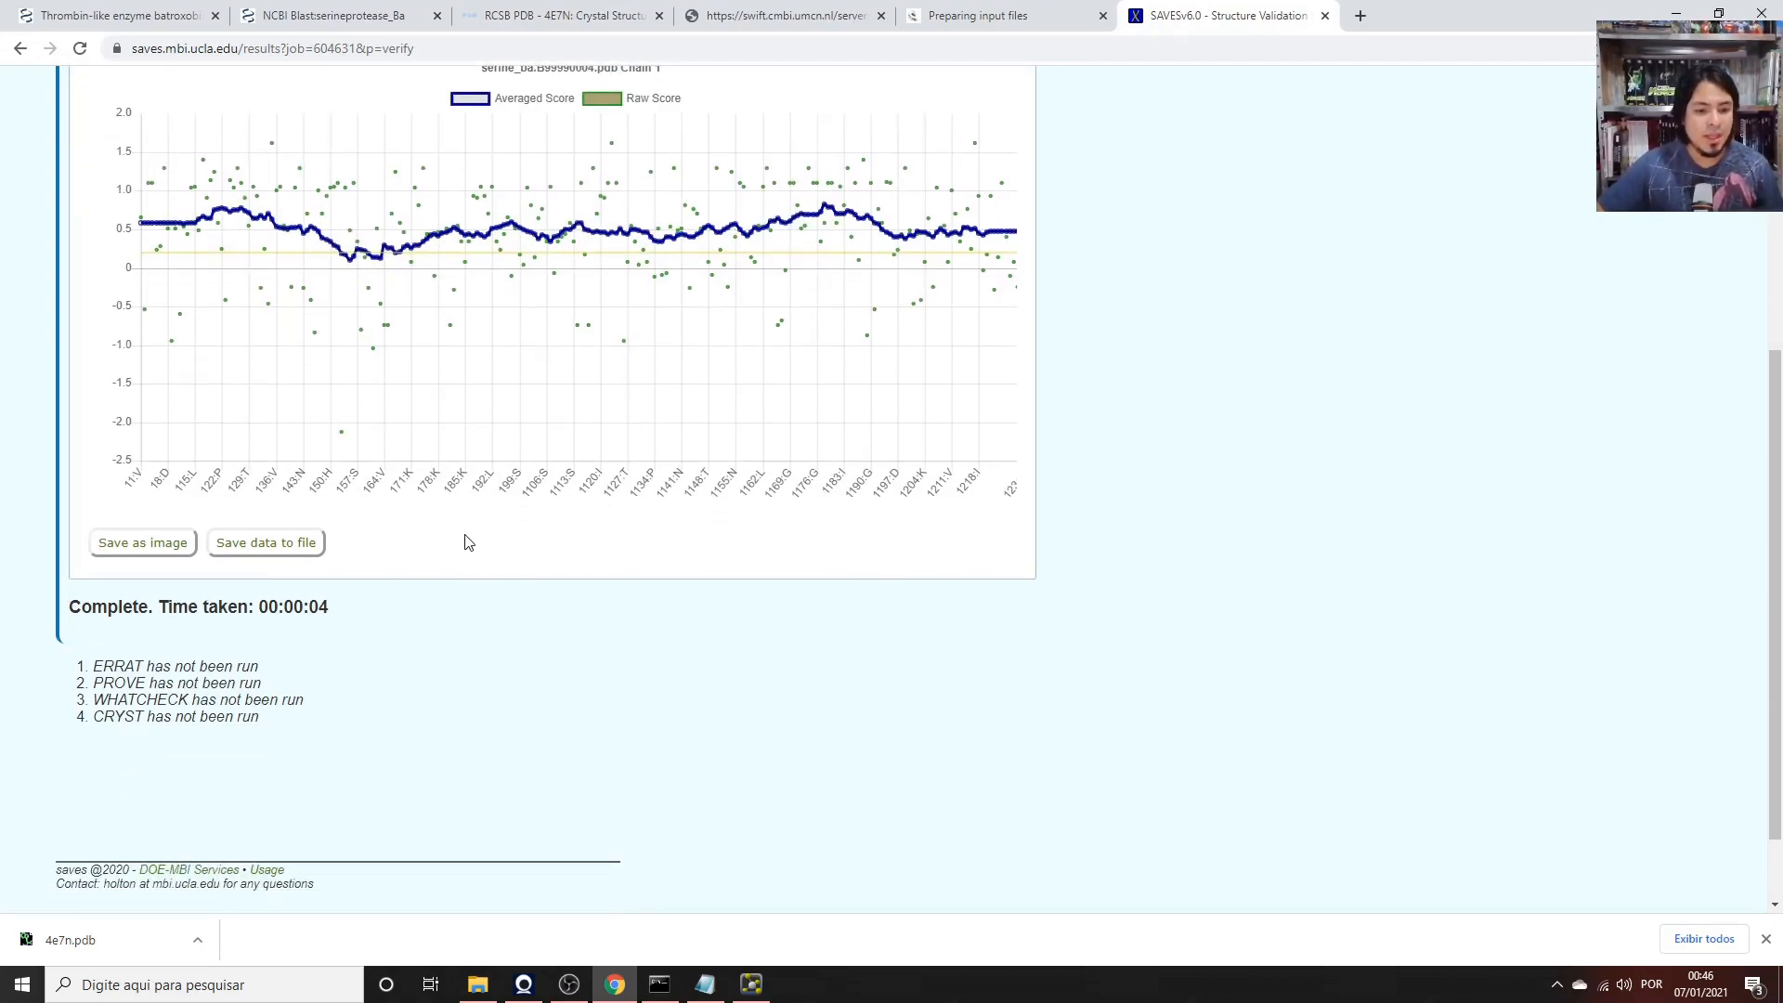
scroll(465, 536, up, 5)
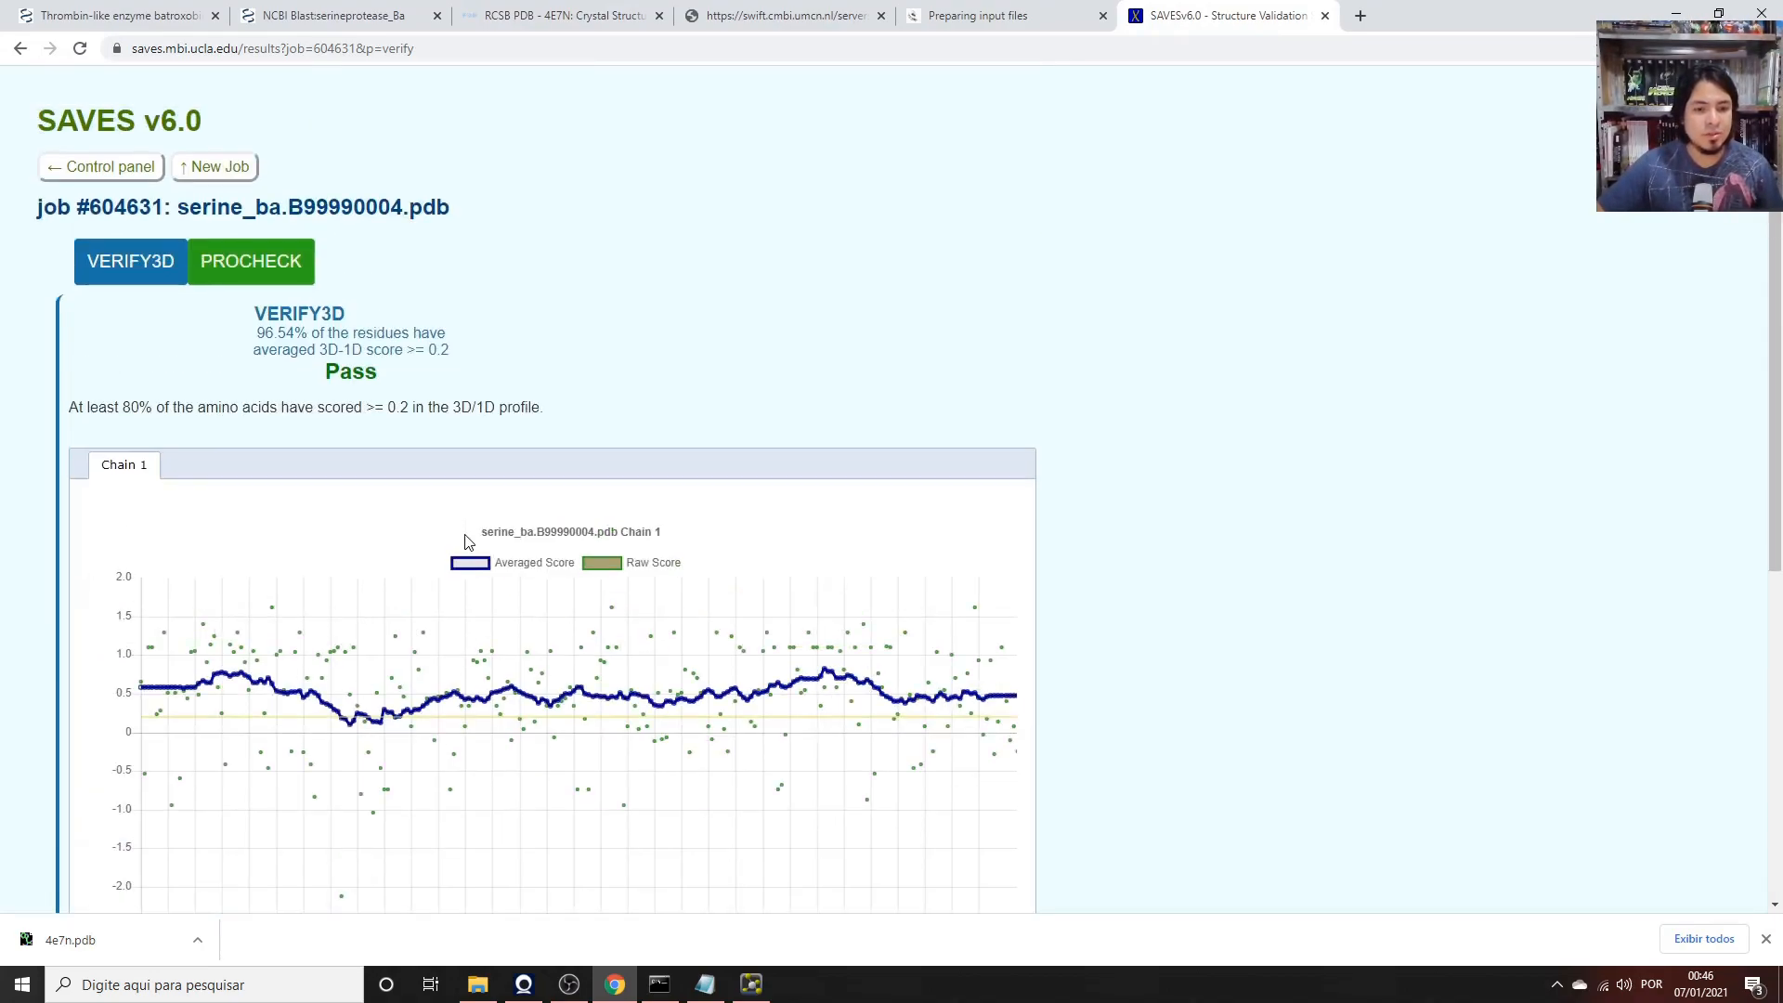
Review the PROCHECK summary for the model and examine its Ramachandran plot and plot statistics.
click(267, 265)
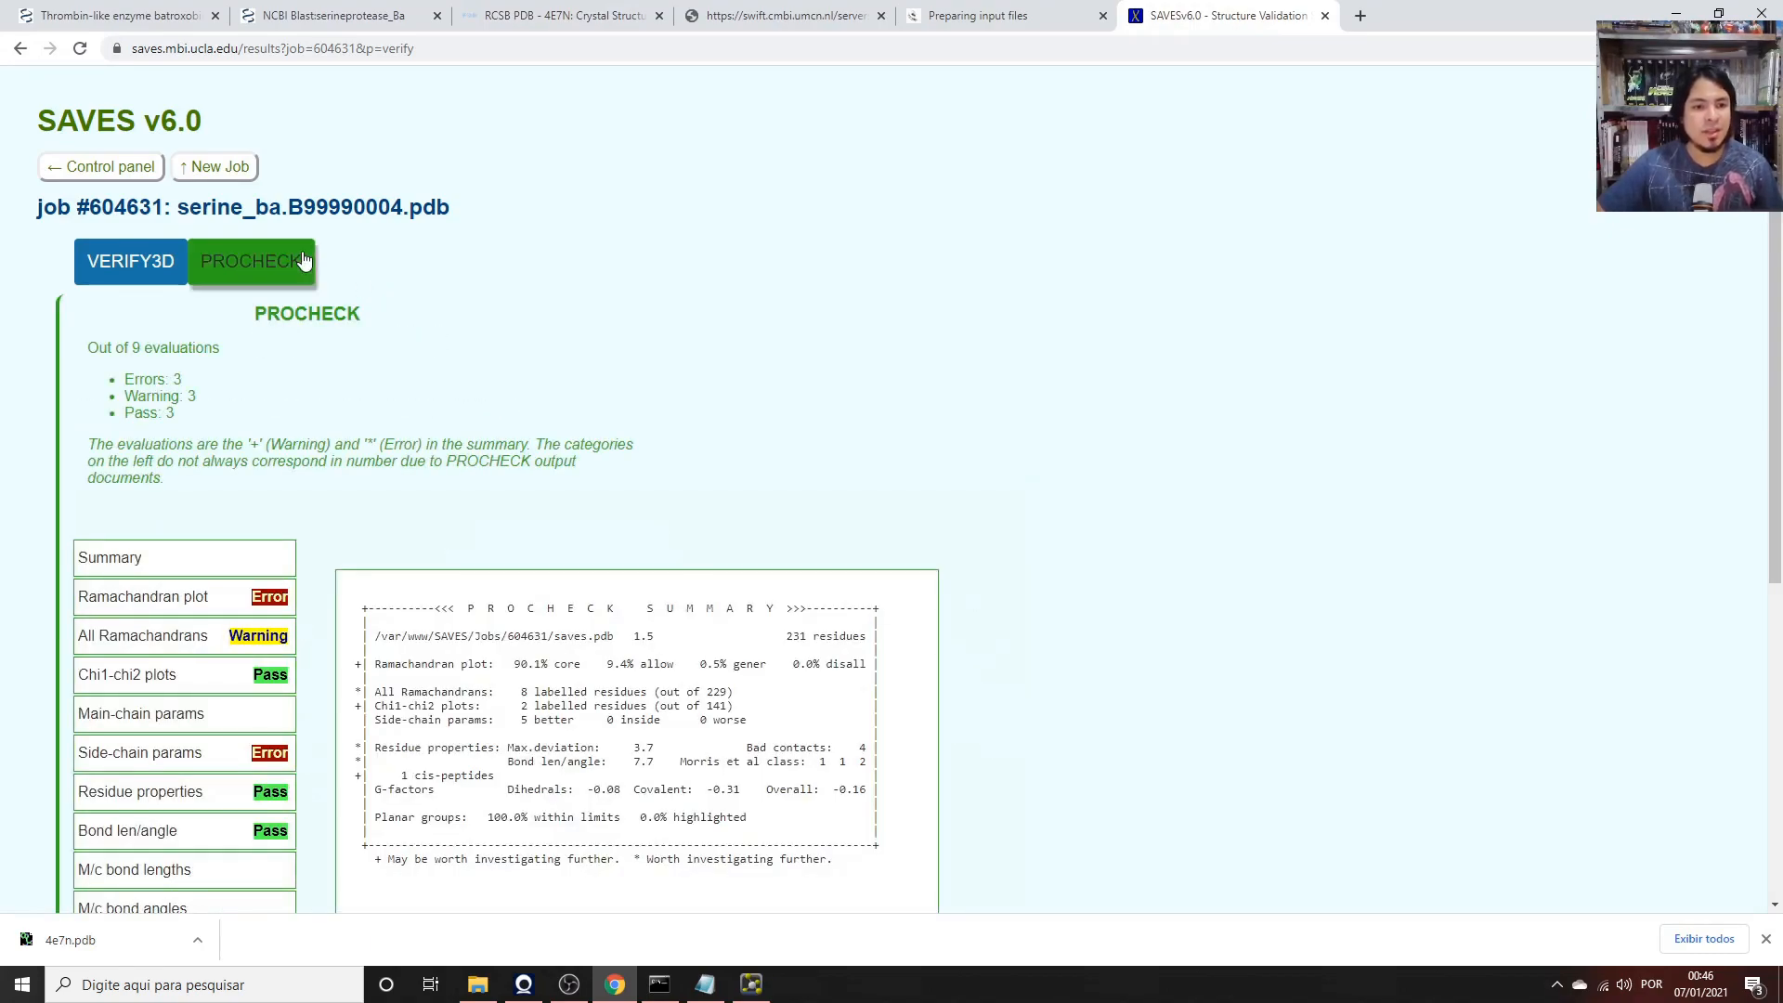
scroll(712, 531, down, 3)
scroll(712, 531, up, 1)
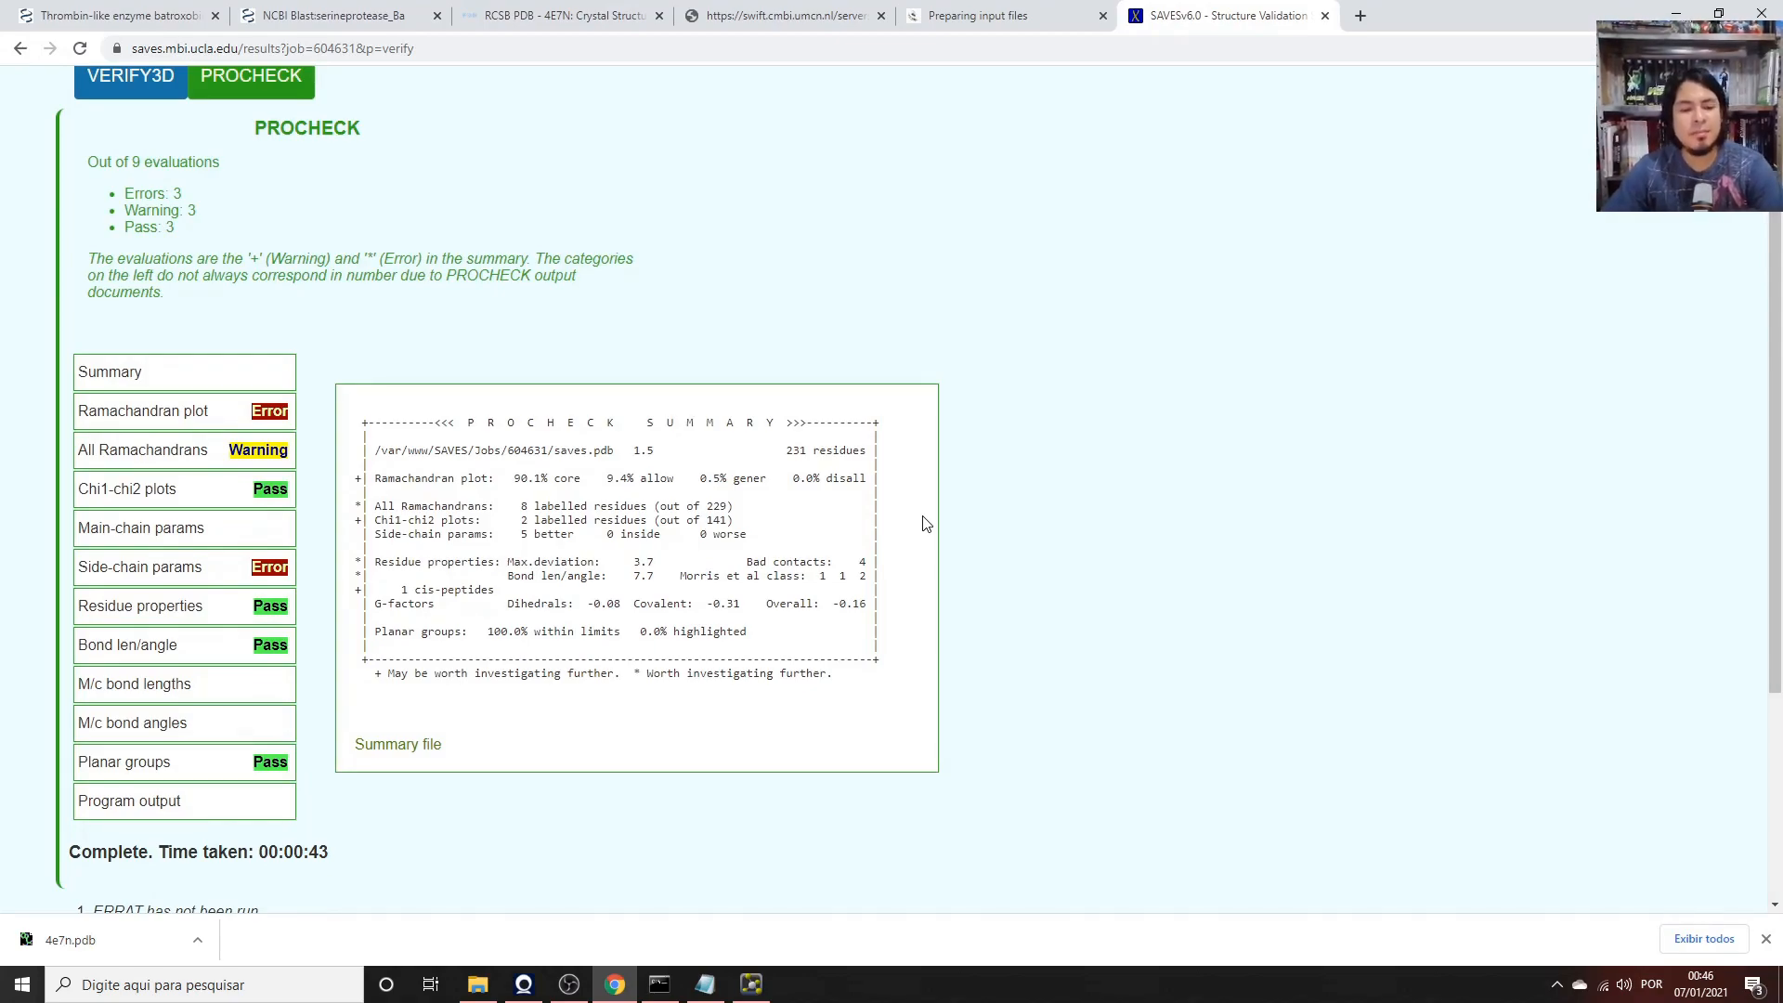
click(143, 414)
scroll(866, 558, down, 5)
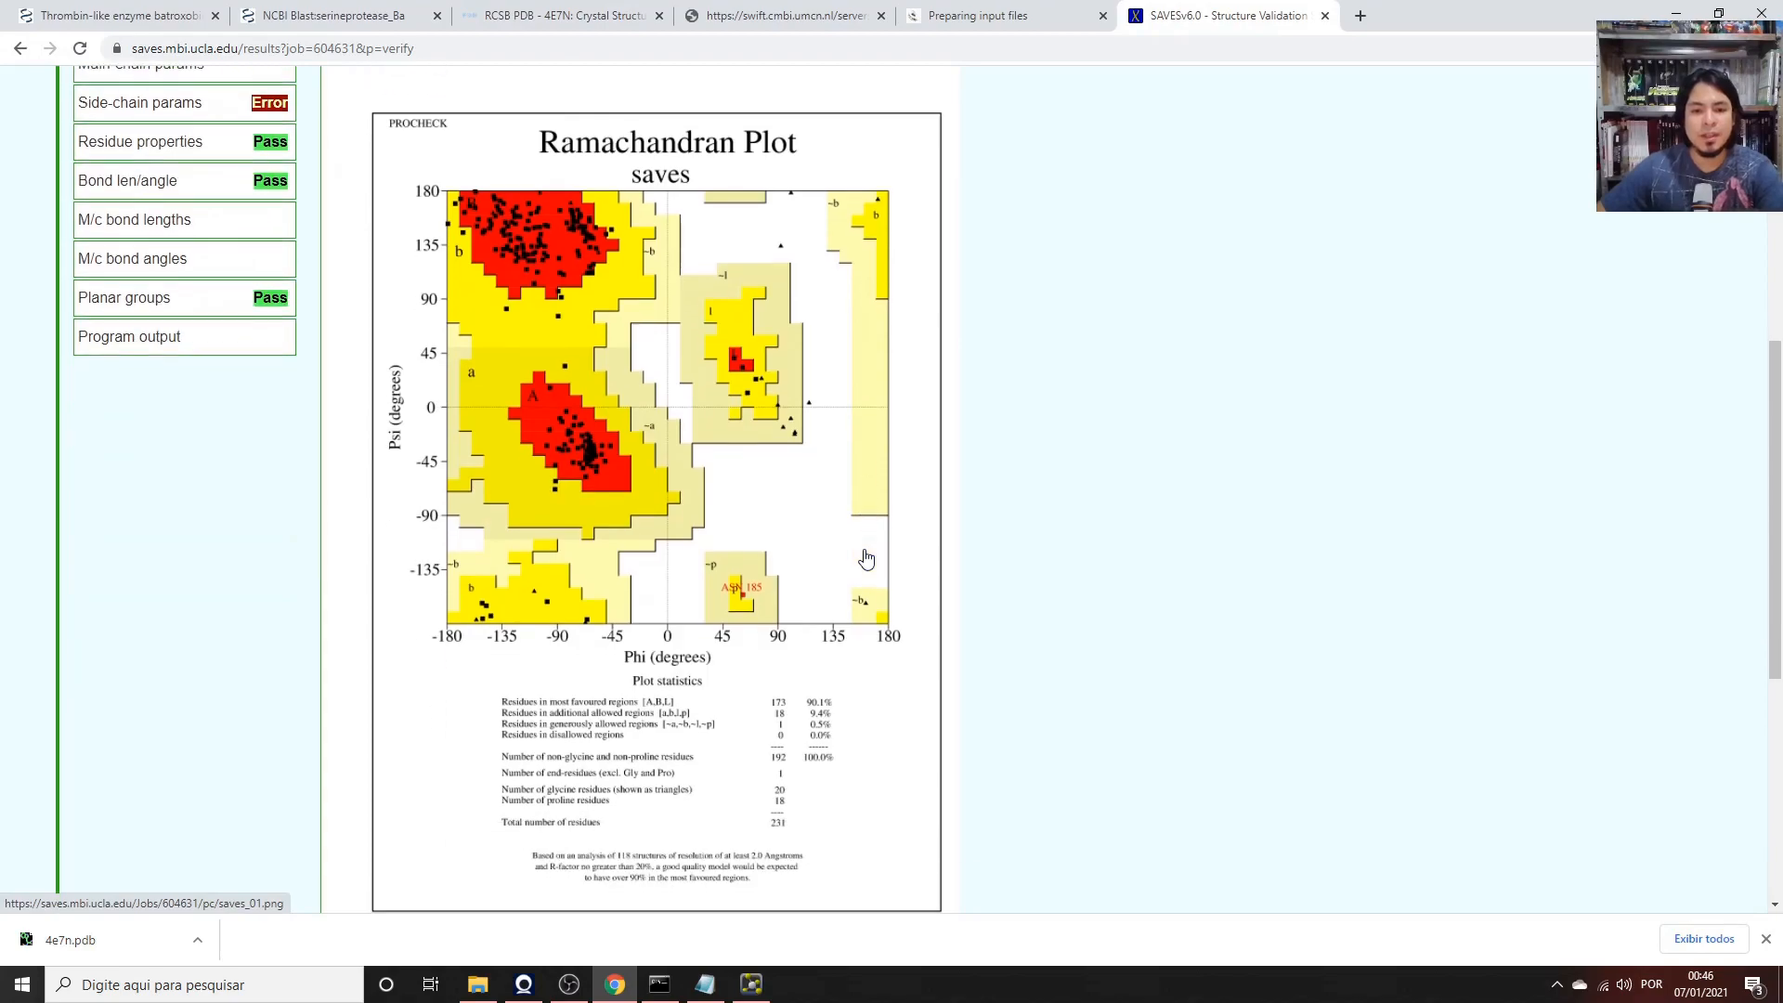
scroll(1029, 578, down, 1)
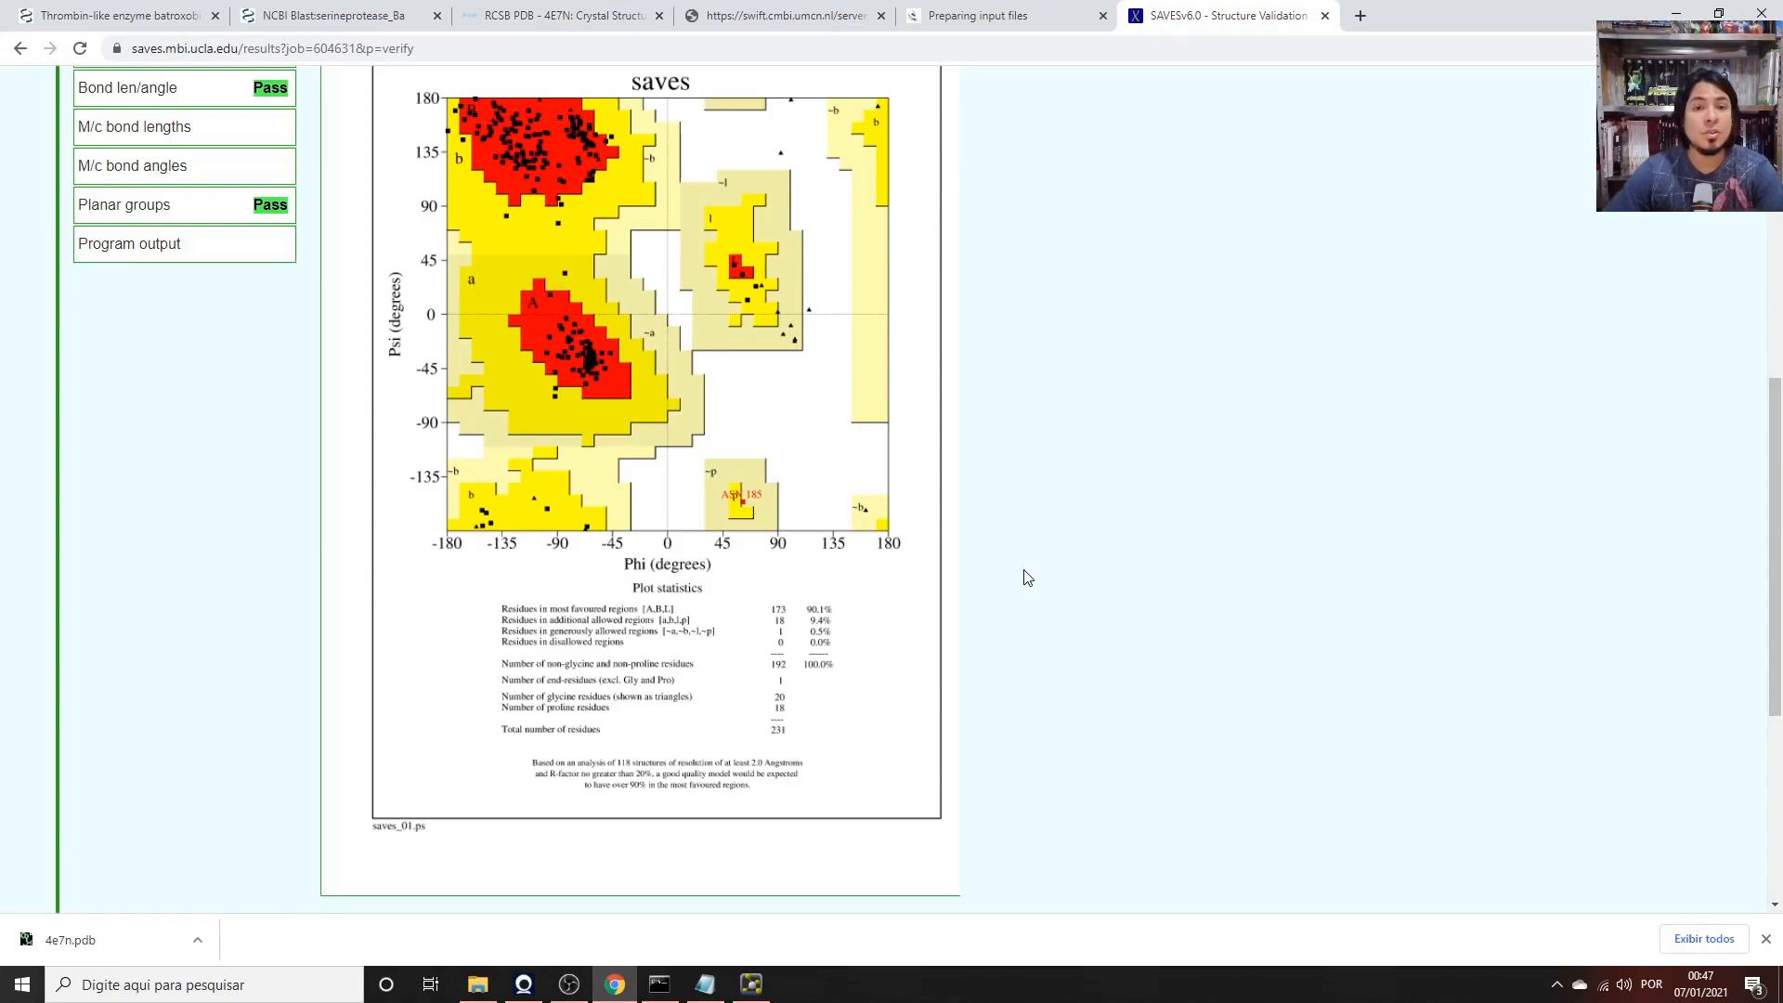
Compare the residue distribution in the Ramachandran plot with its region statistics, and recheck PROCHECK's overall error, warning and pass evaluations.
scroll(1028, 578, up, 1)
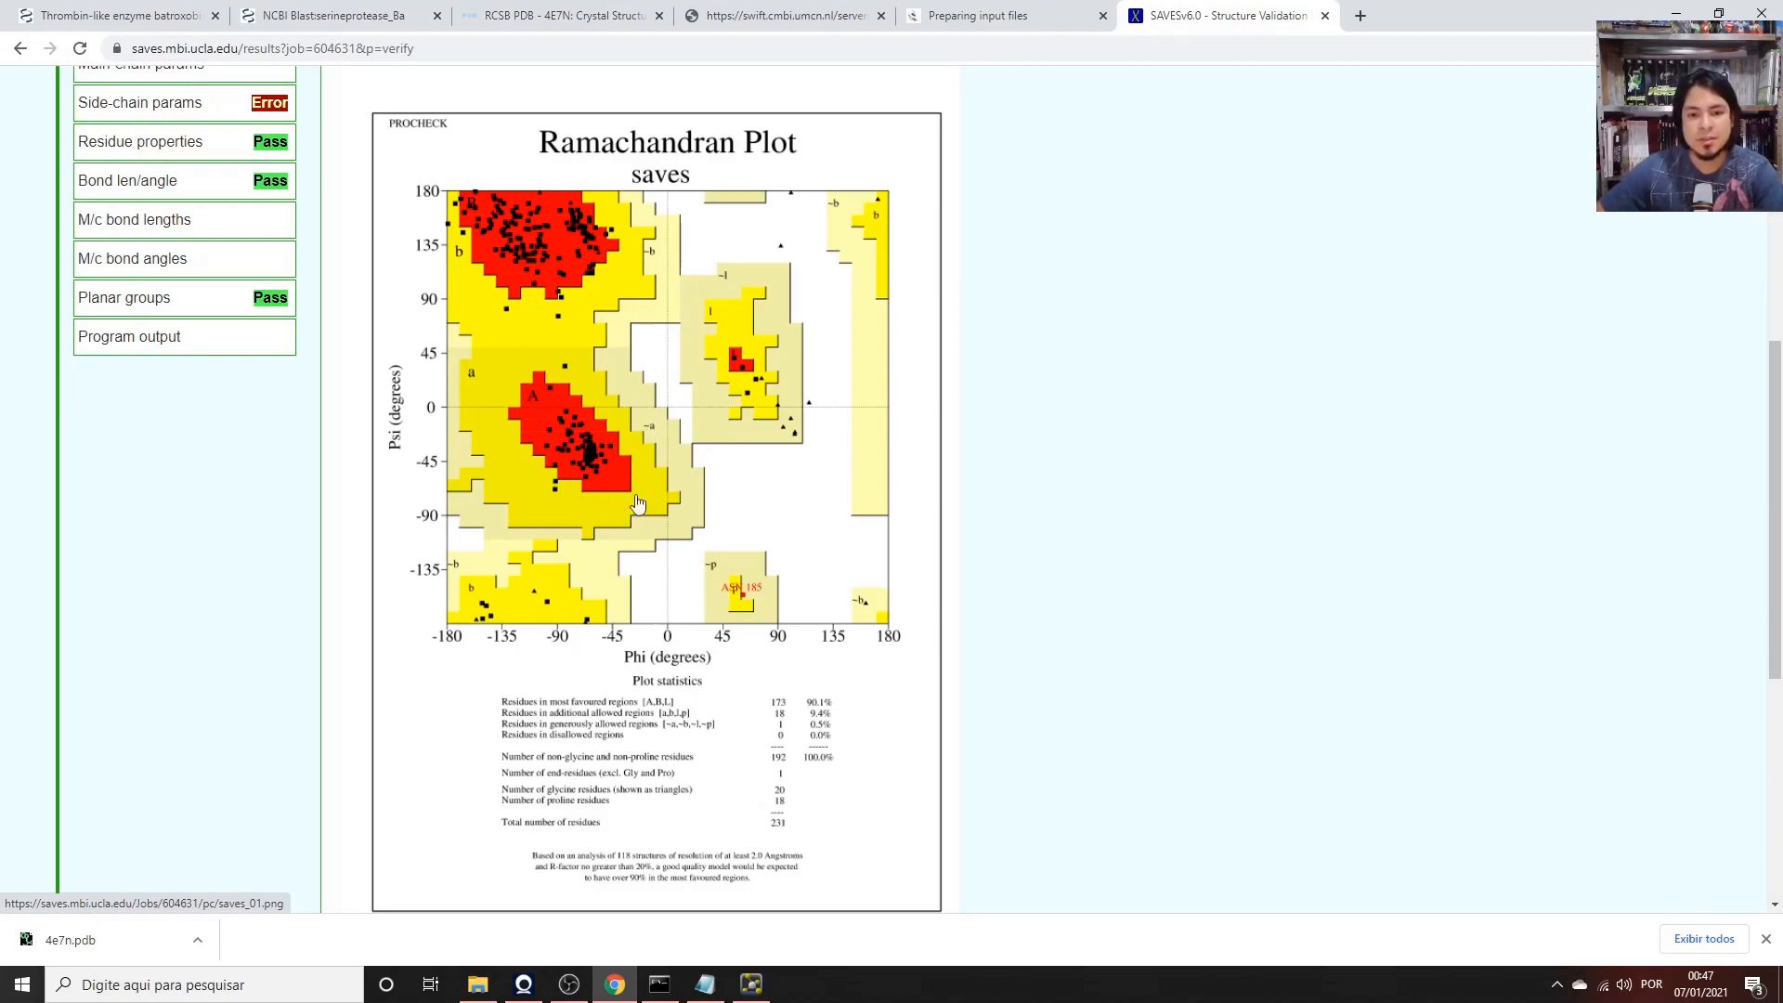
scroll(622, 730, down, 1)
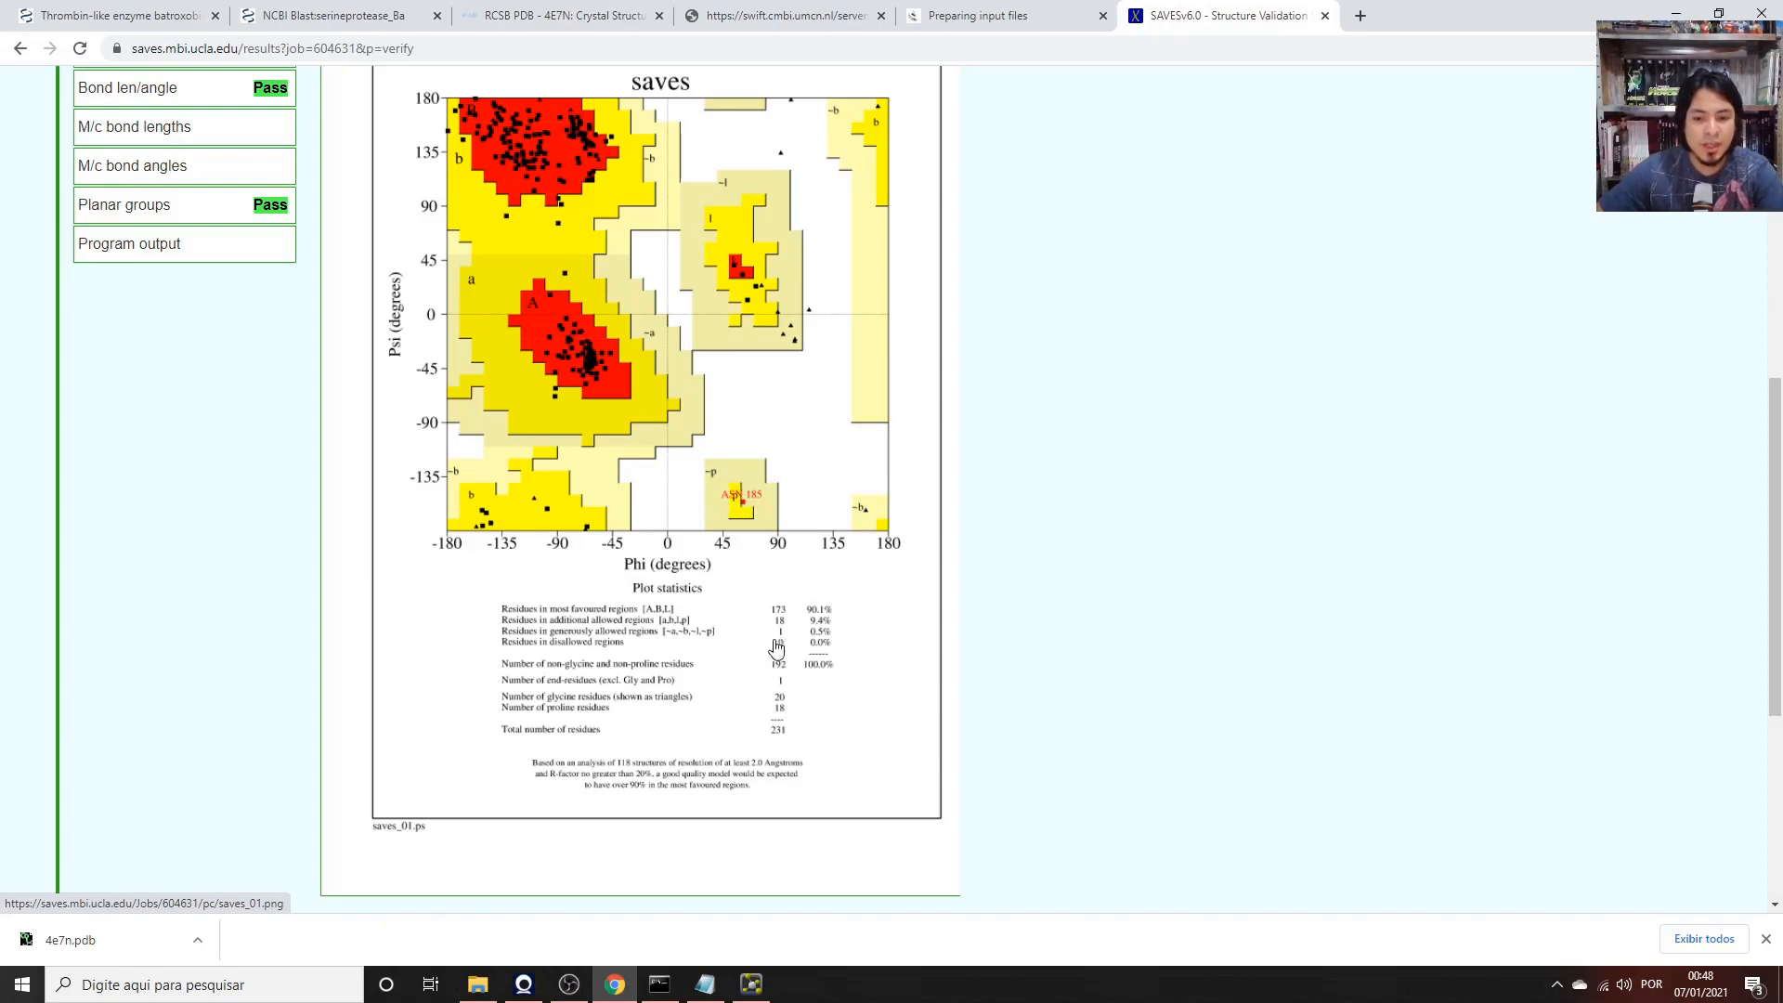
scroll(766, 641, up, 1)
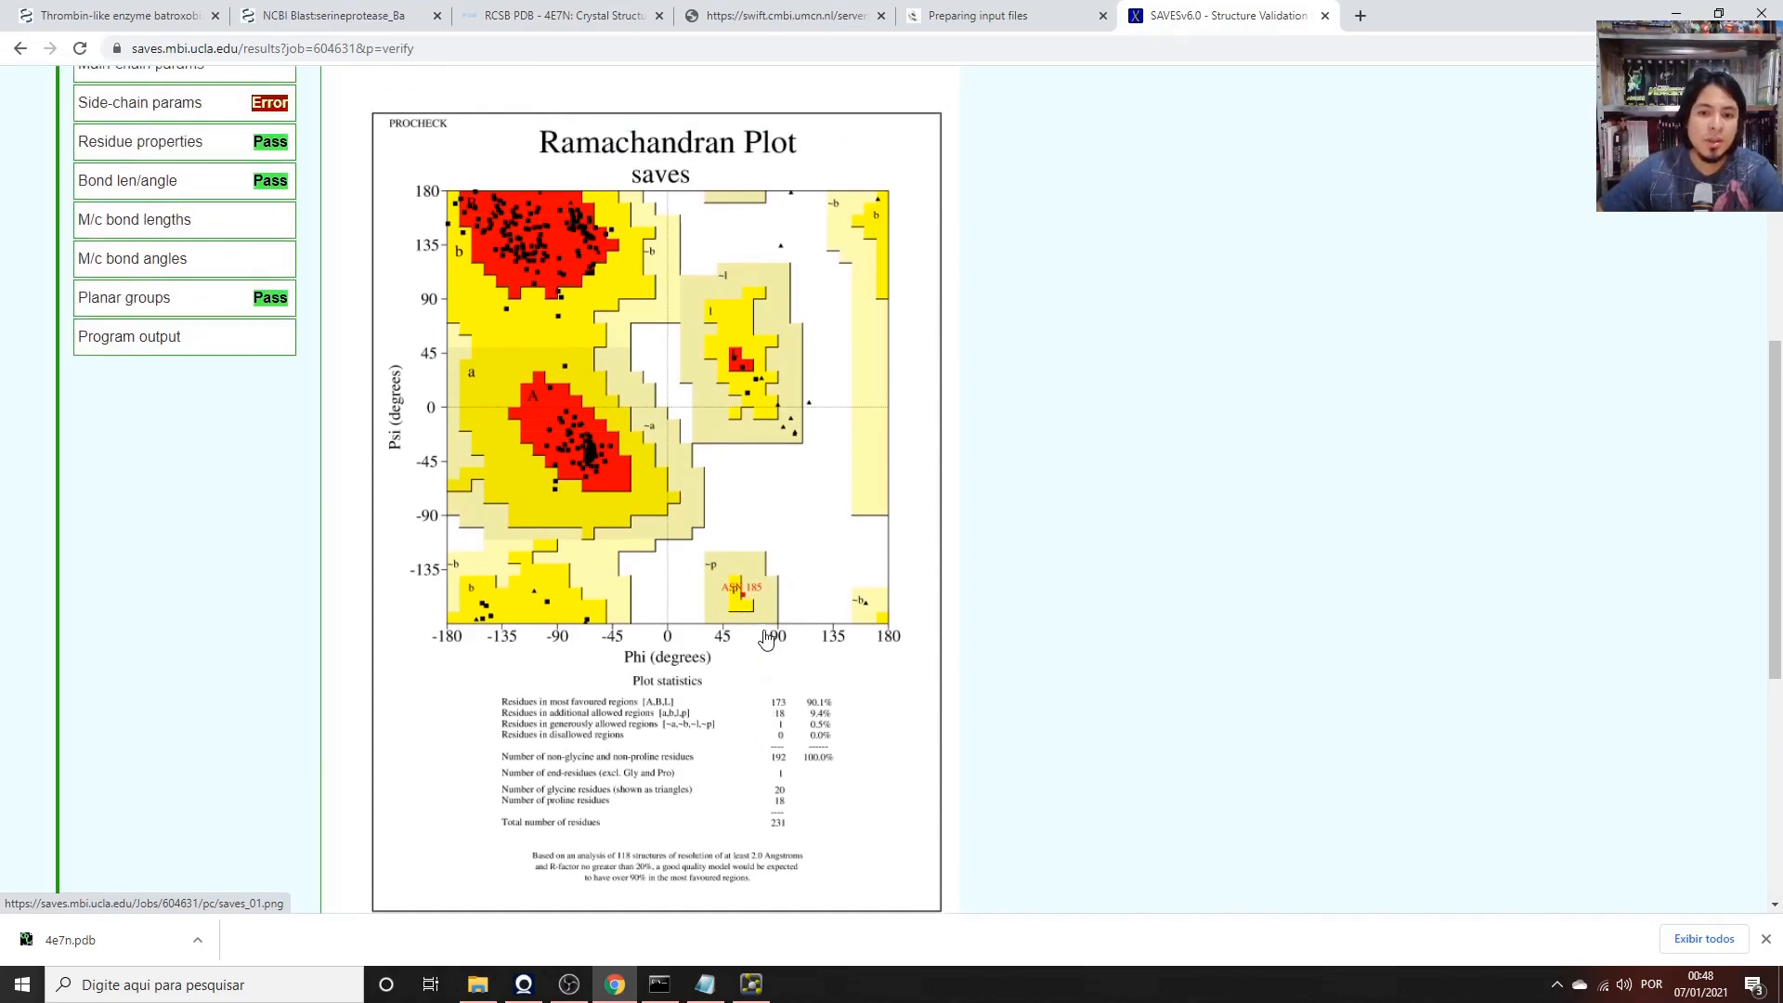
scroll(768, 668, down, 3)
scroll(768, 669, up, 3)
scroll(753, 608, up, 3)
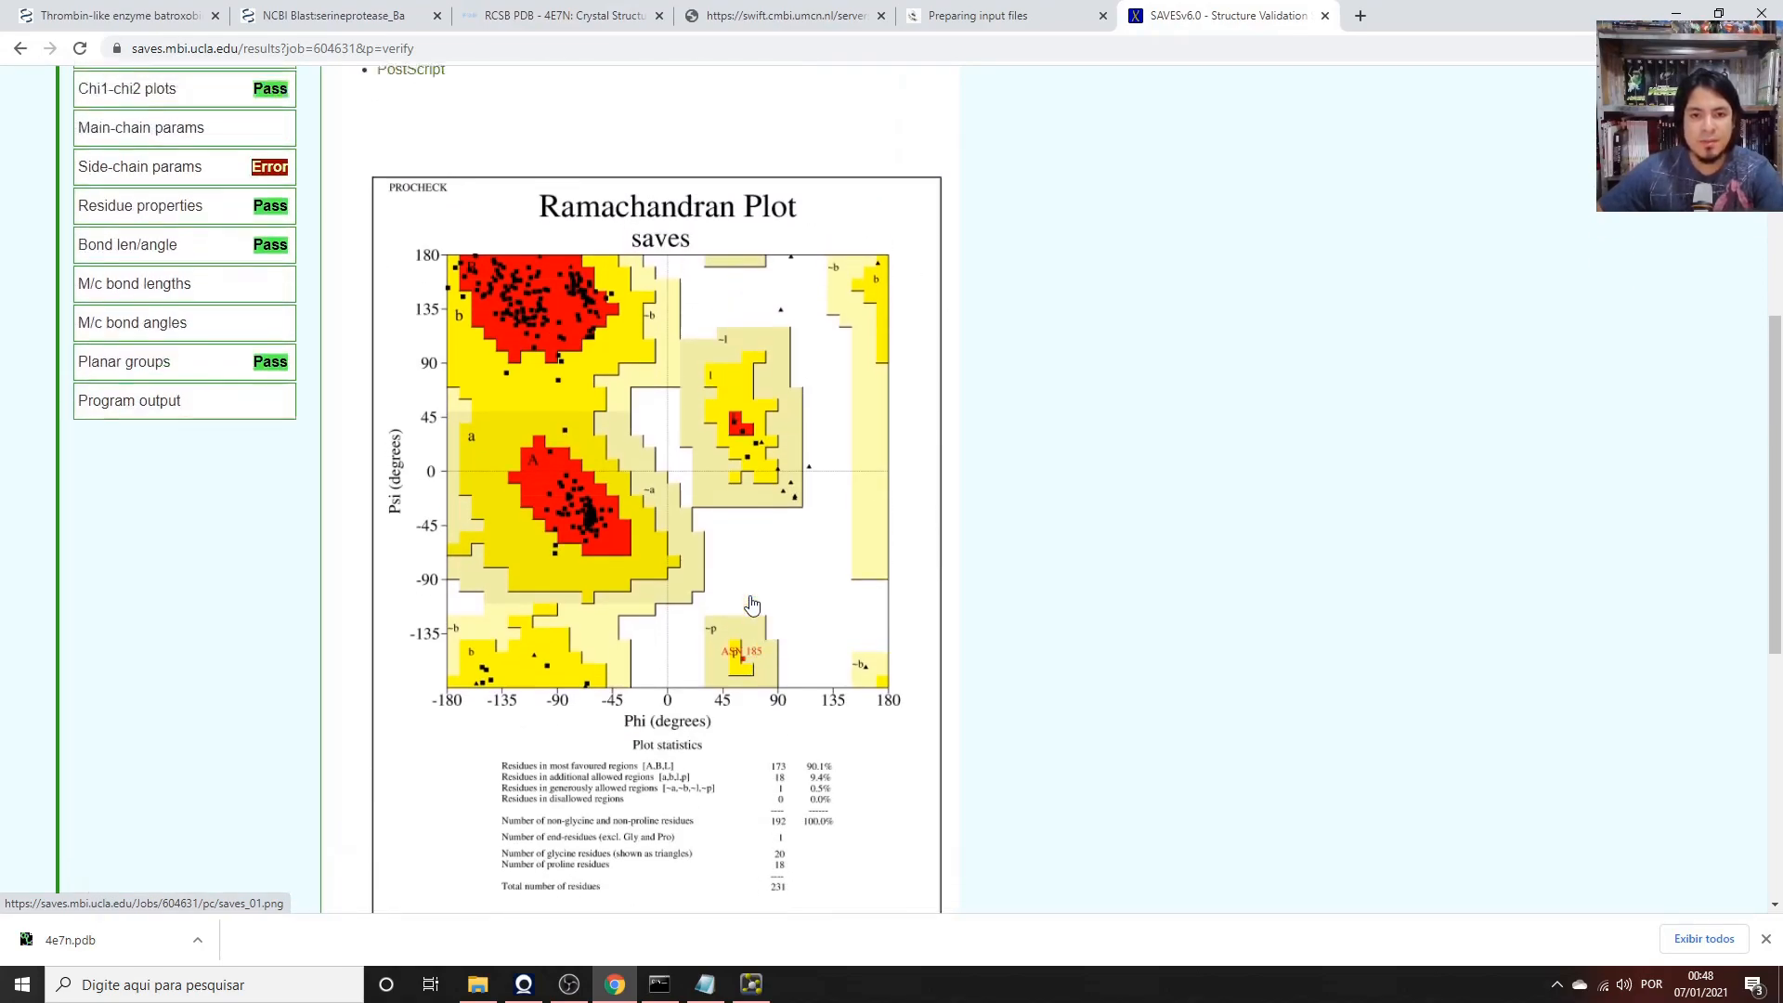
scroll(753, 609, up, 1)
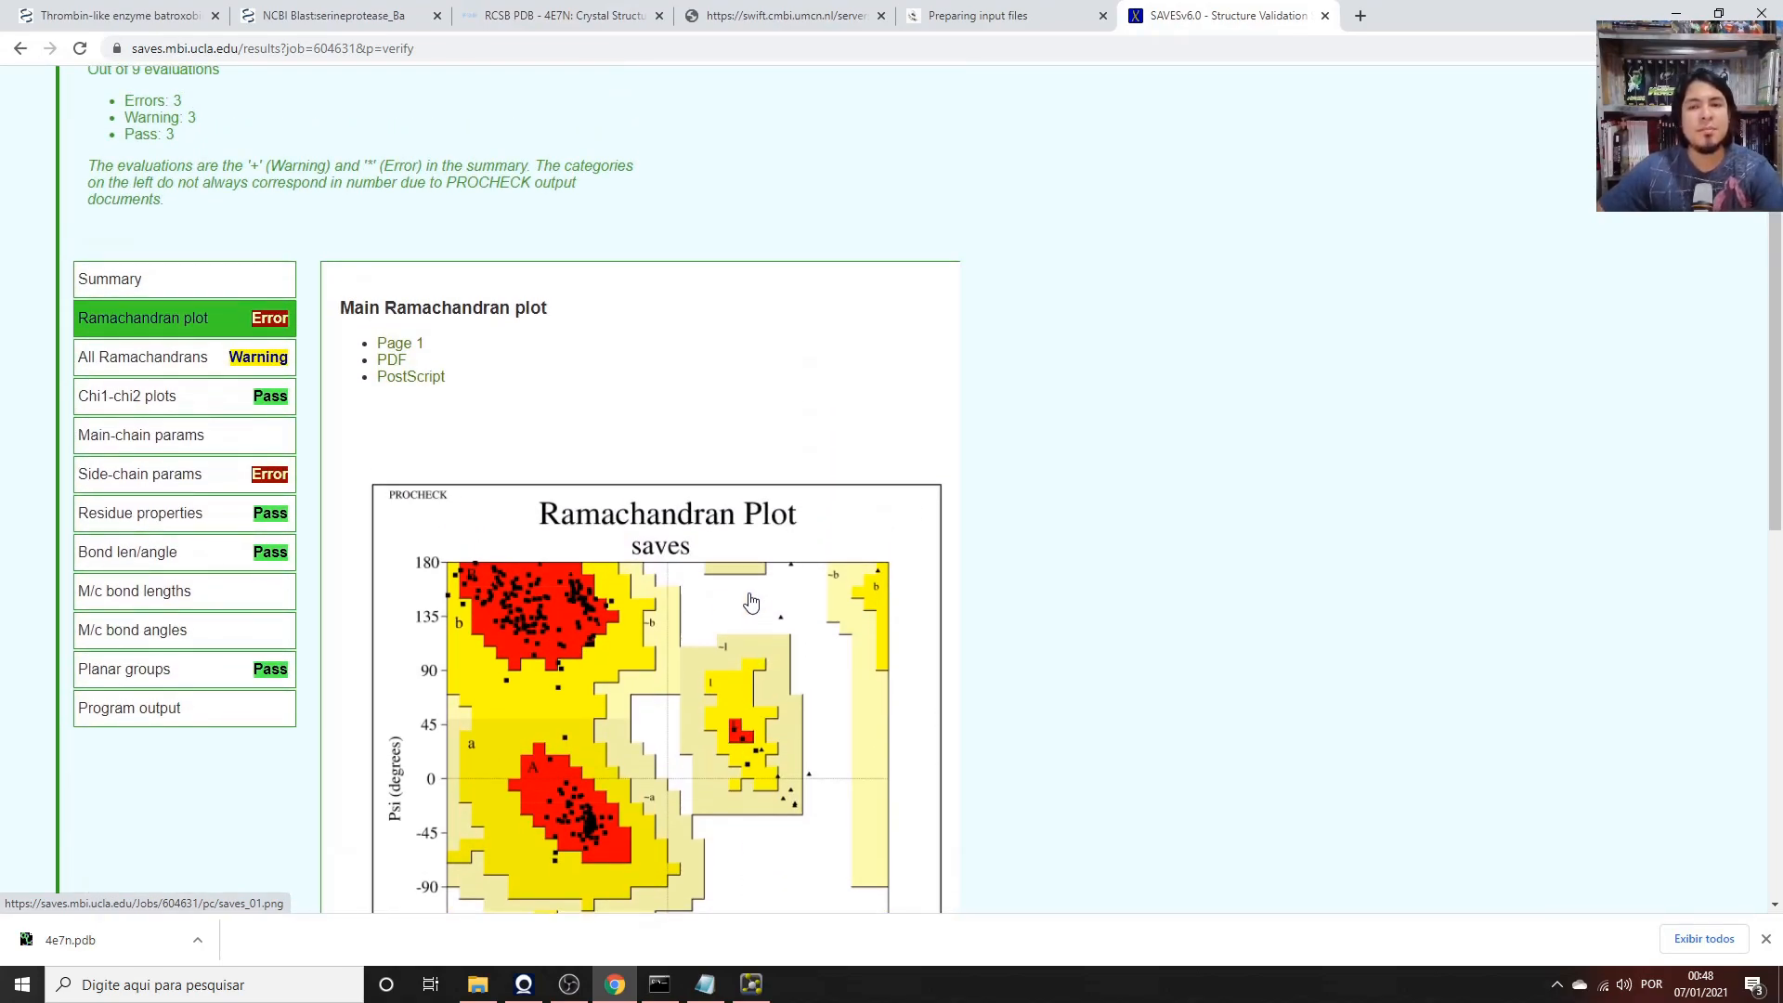
scroll(753, 606, up, 3)
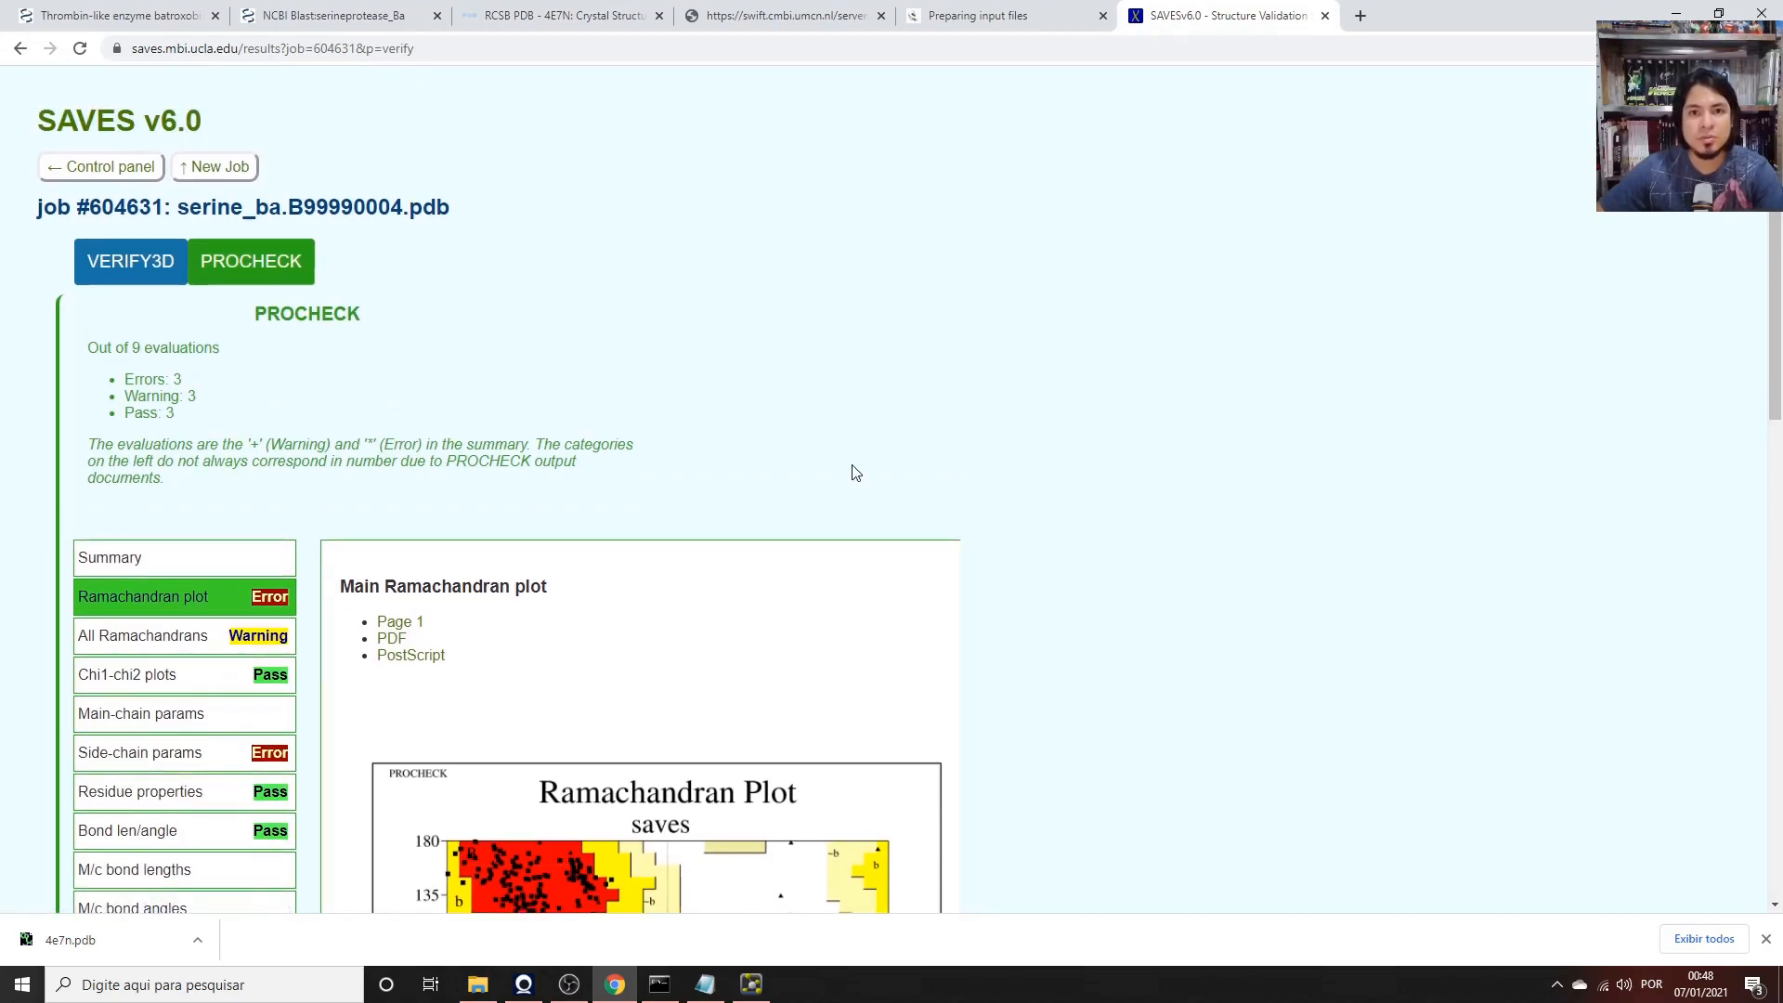
scroll(845, 515, down, 1)
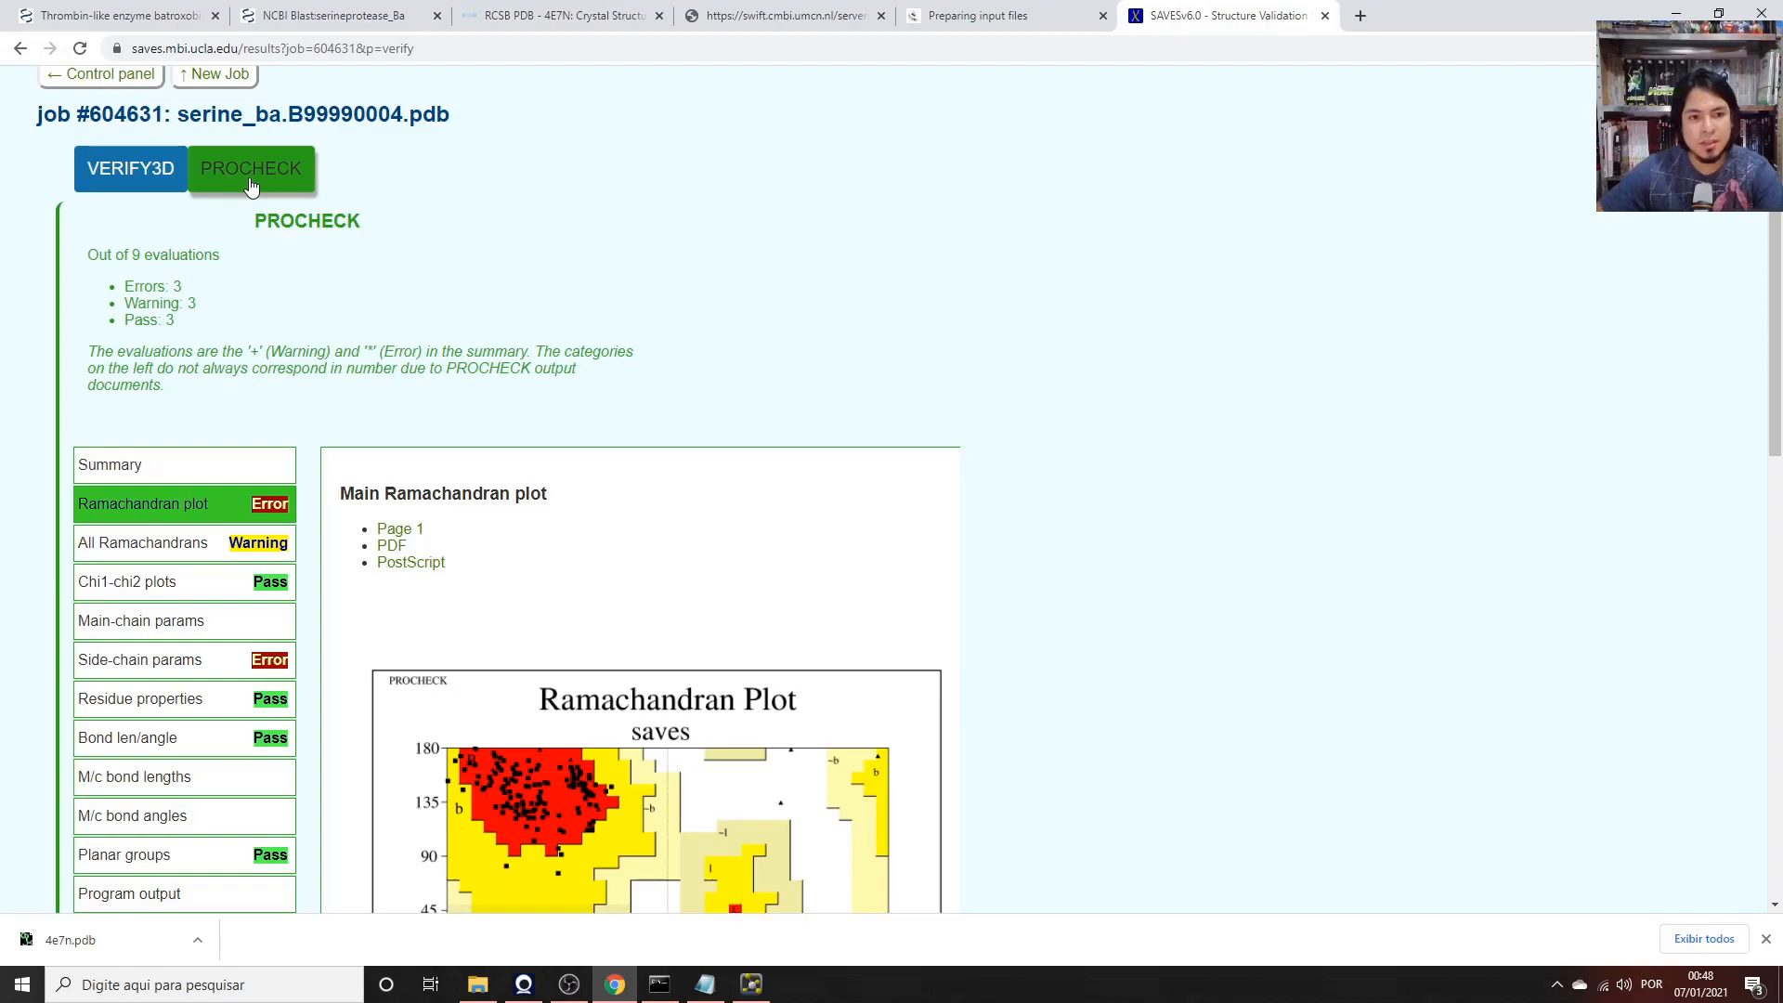
Switch back to PyMOL and examine the overlap of the superposed serine_ba.B99990004 model and template from different angles.
click(1676, 14)
drag(592, 509, 793, 621)
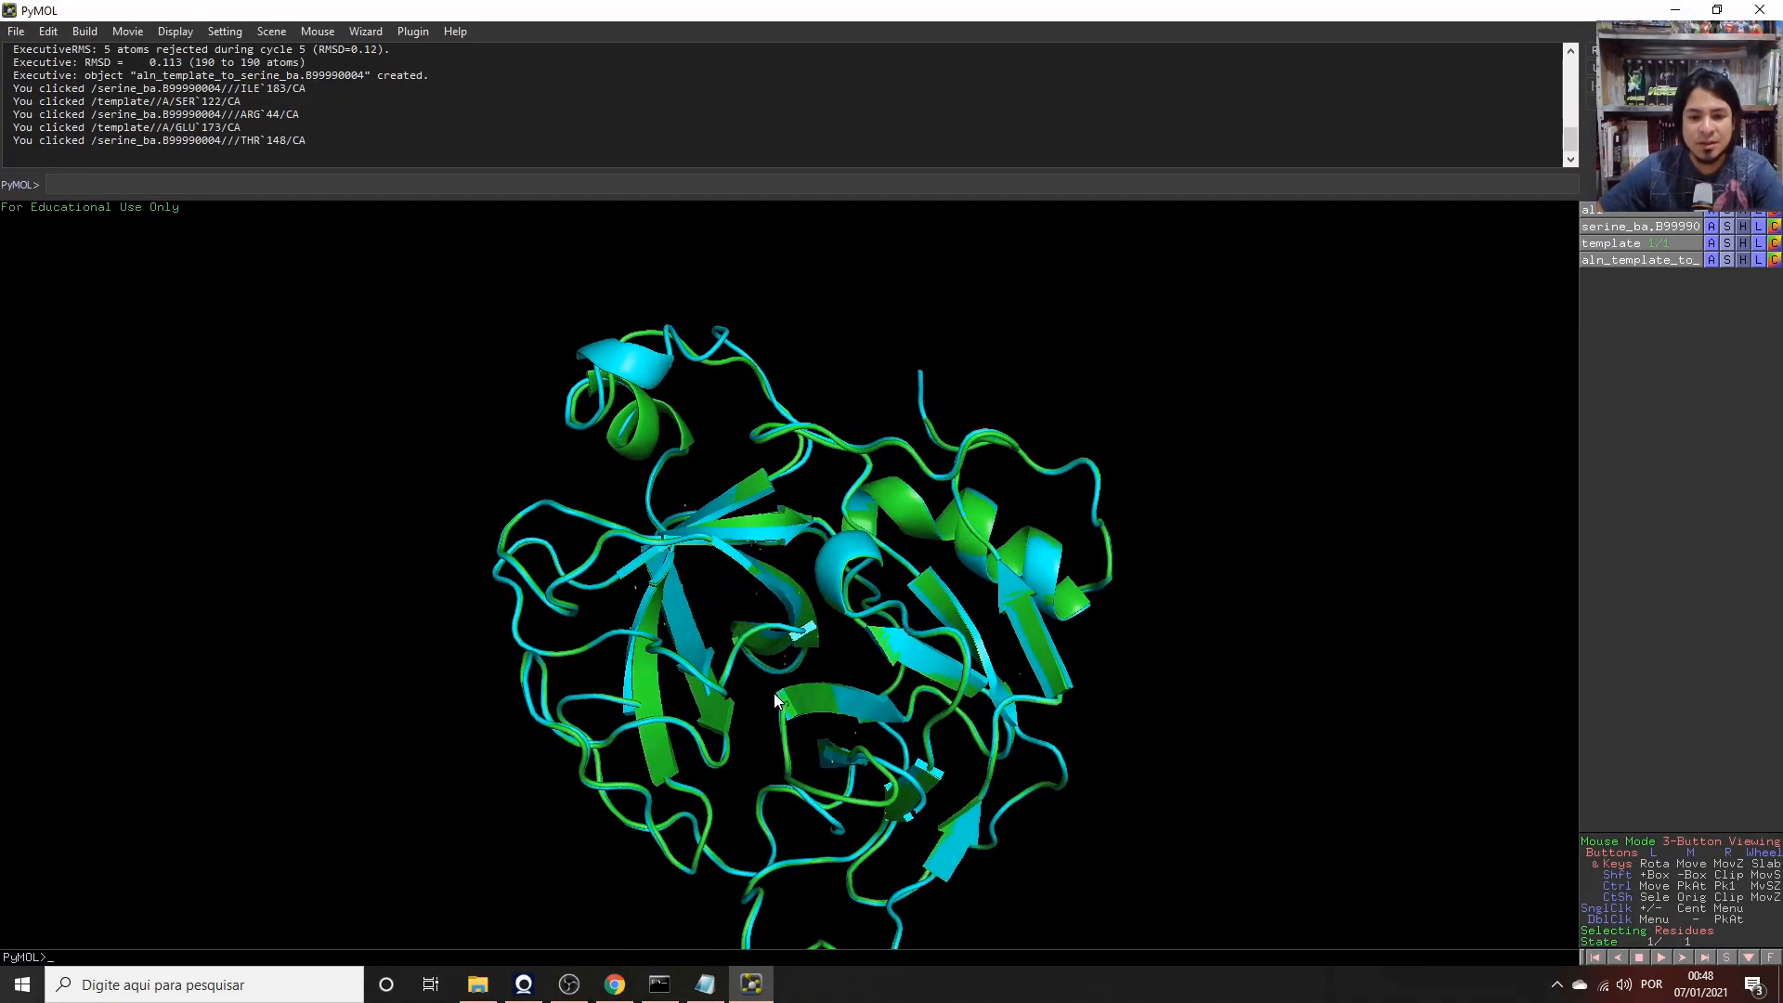
click(801, 639)
click(789, 621)
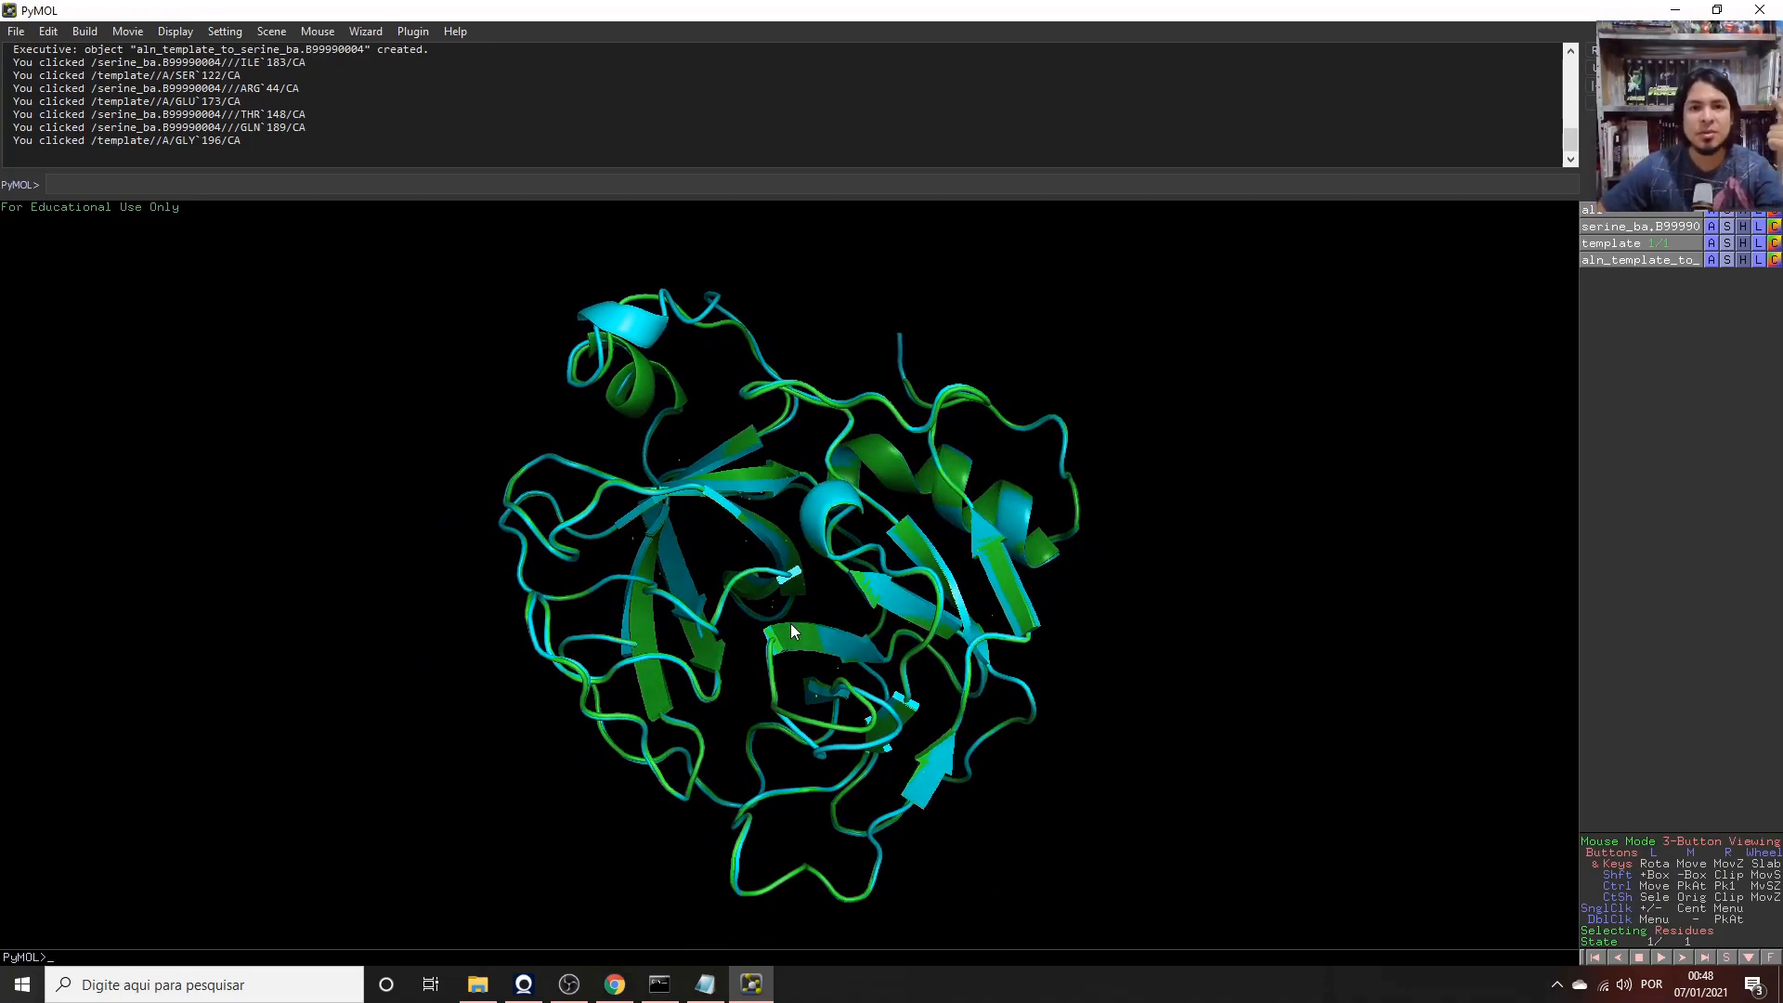
drag(794, 626, 823, 649)
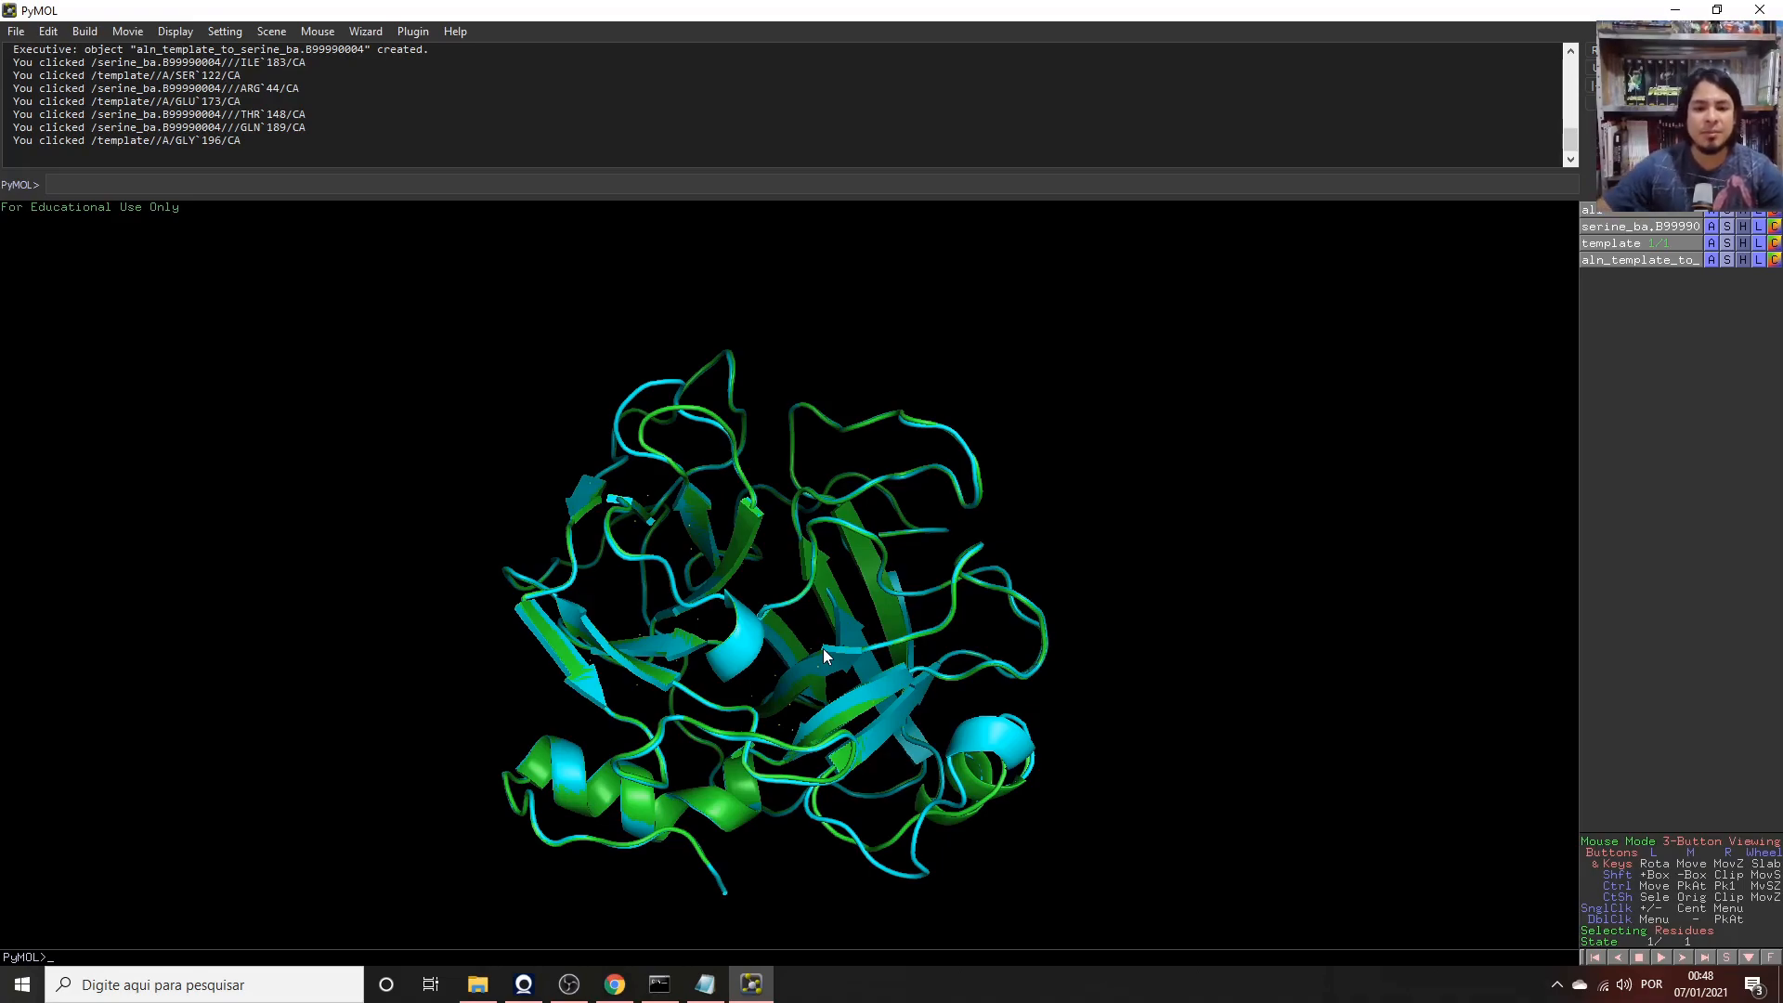
drag(744, 641, 739, 515)
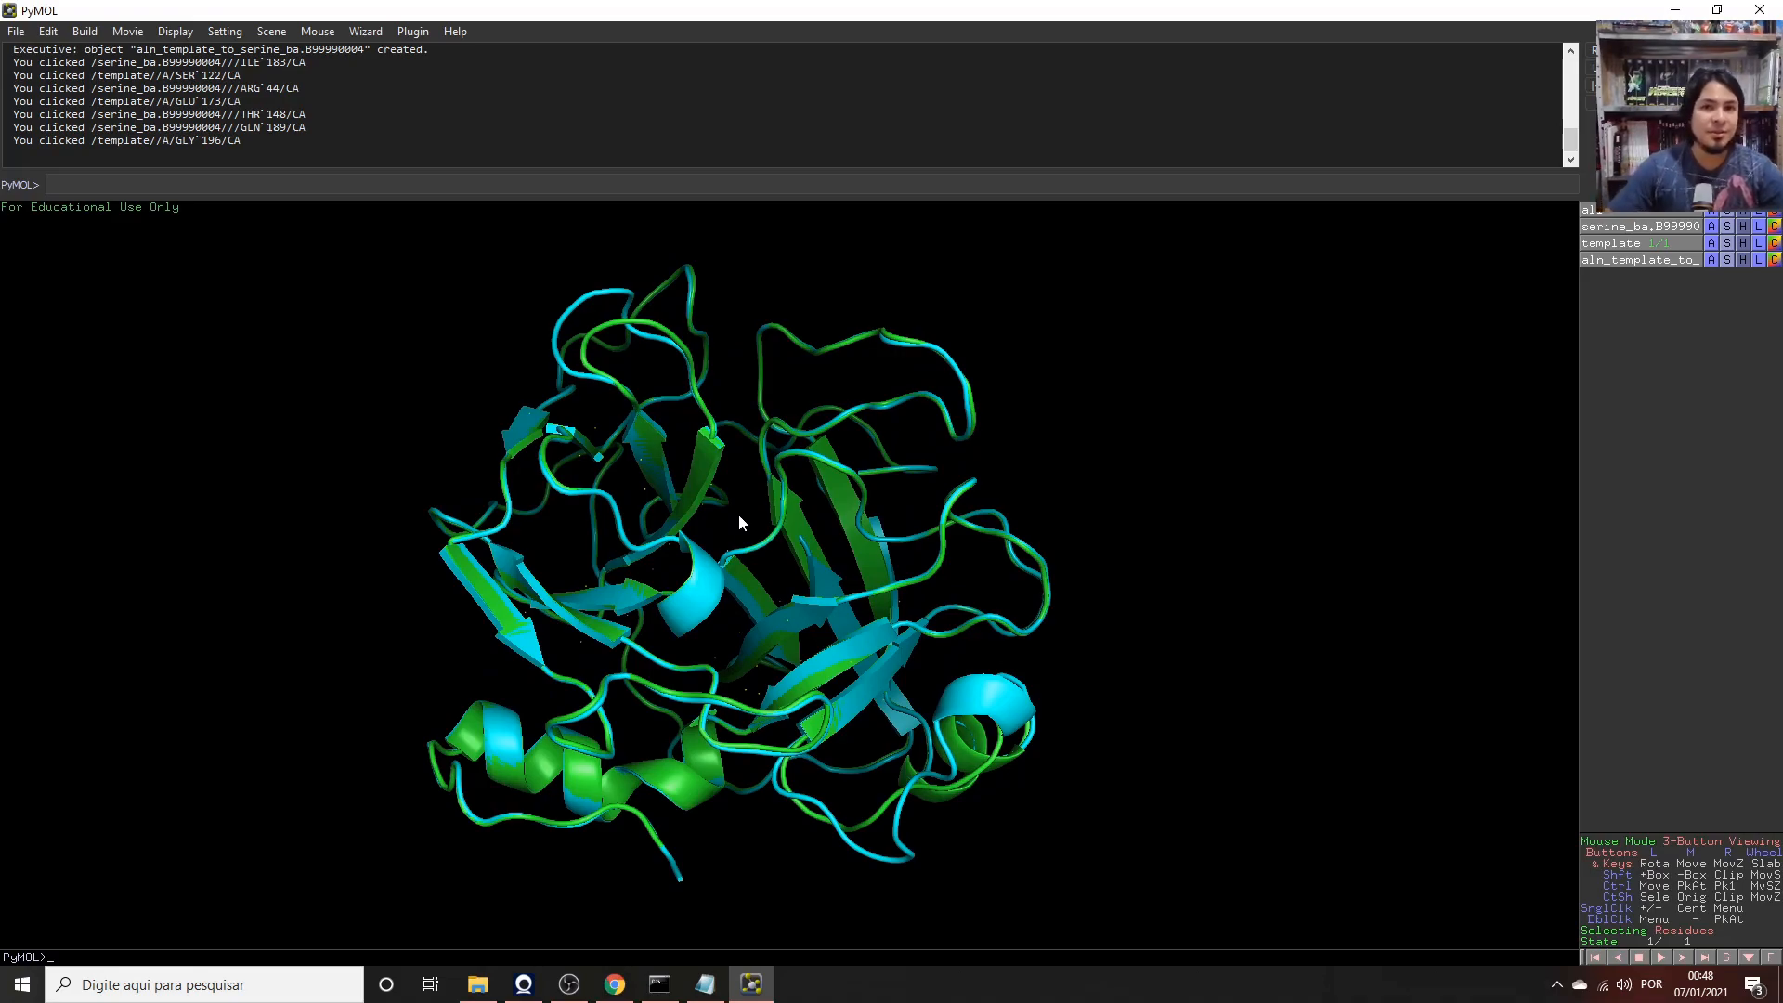